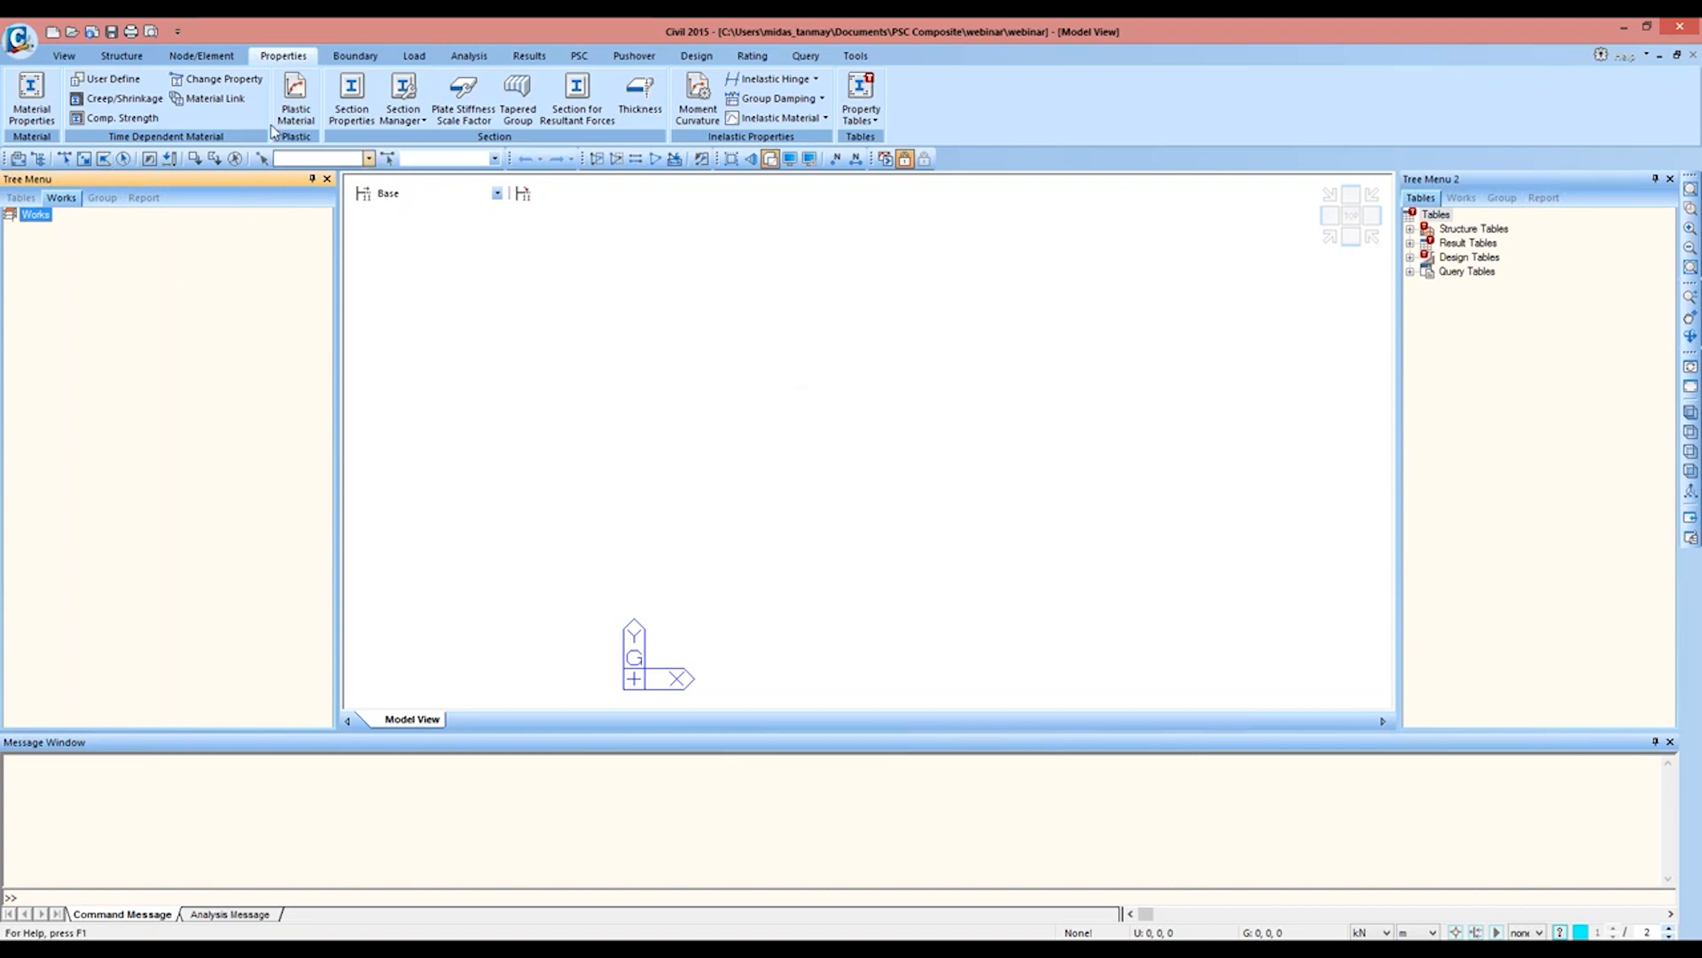
Step: Add a concrete material of grade M40 from the IS(RC) standard
{"action": "left_click", "coordinate": [31, 97]}
{"action": "left_click", "coordinate": [369, 89]}
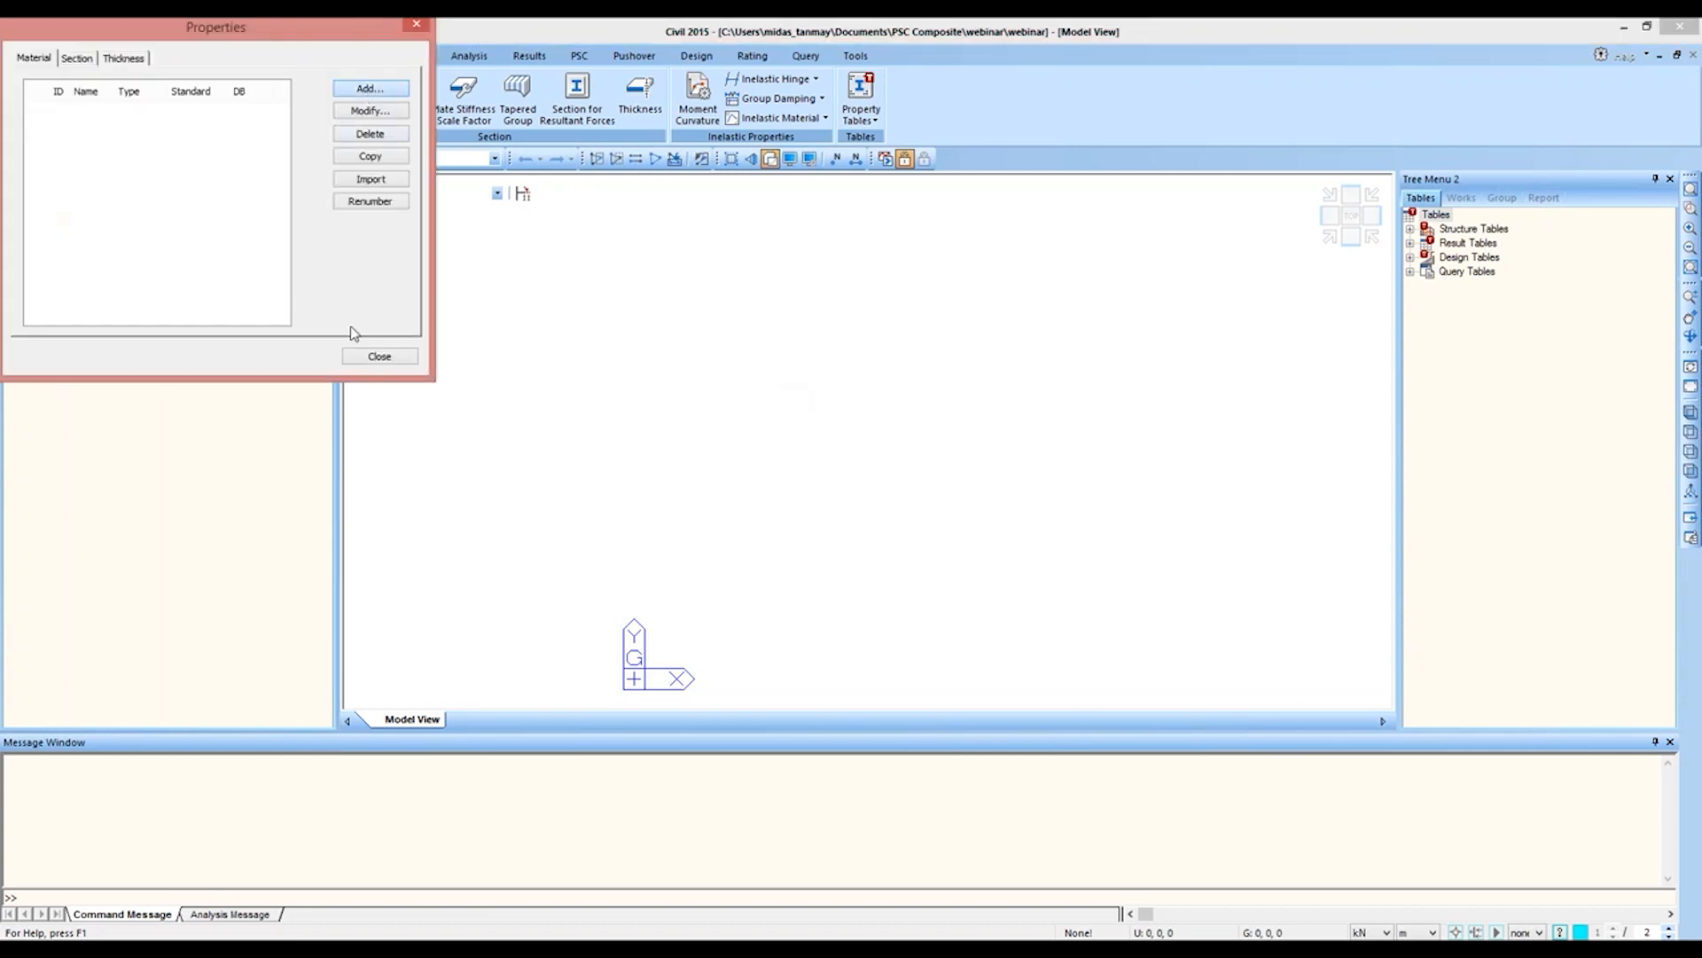
{"action": "left_click", "coordinate": [621, 125]}
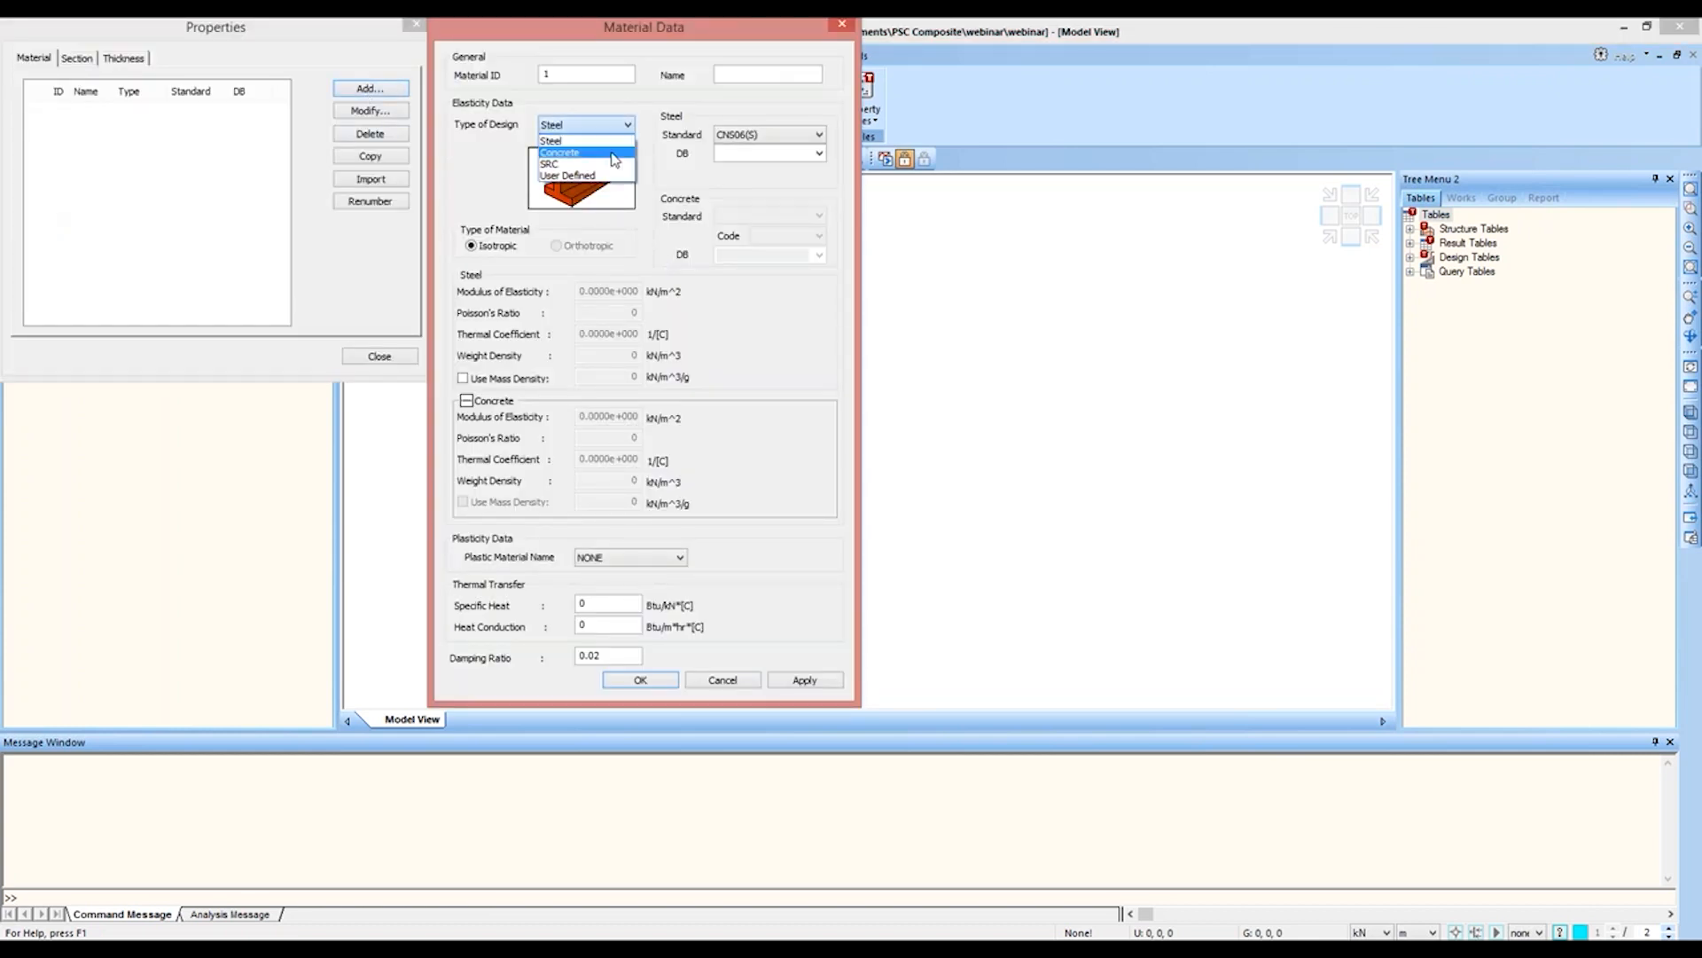
{"action": "left_click", "coordinate": [614, 160]}
{"action": "left_click", "coordinate": [749, 215]}
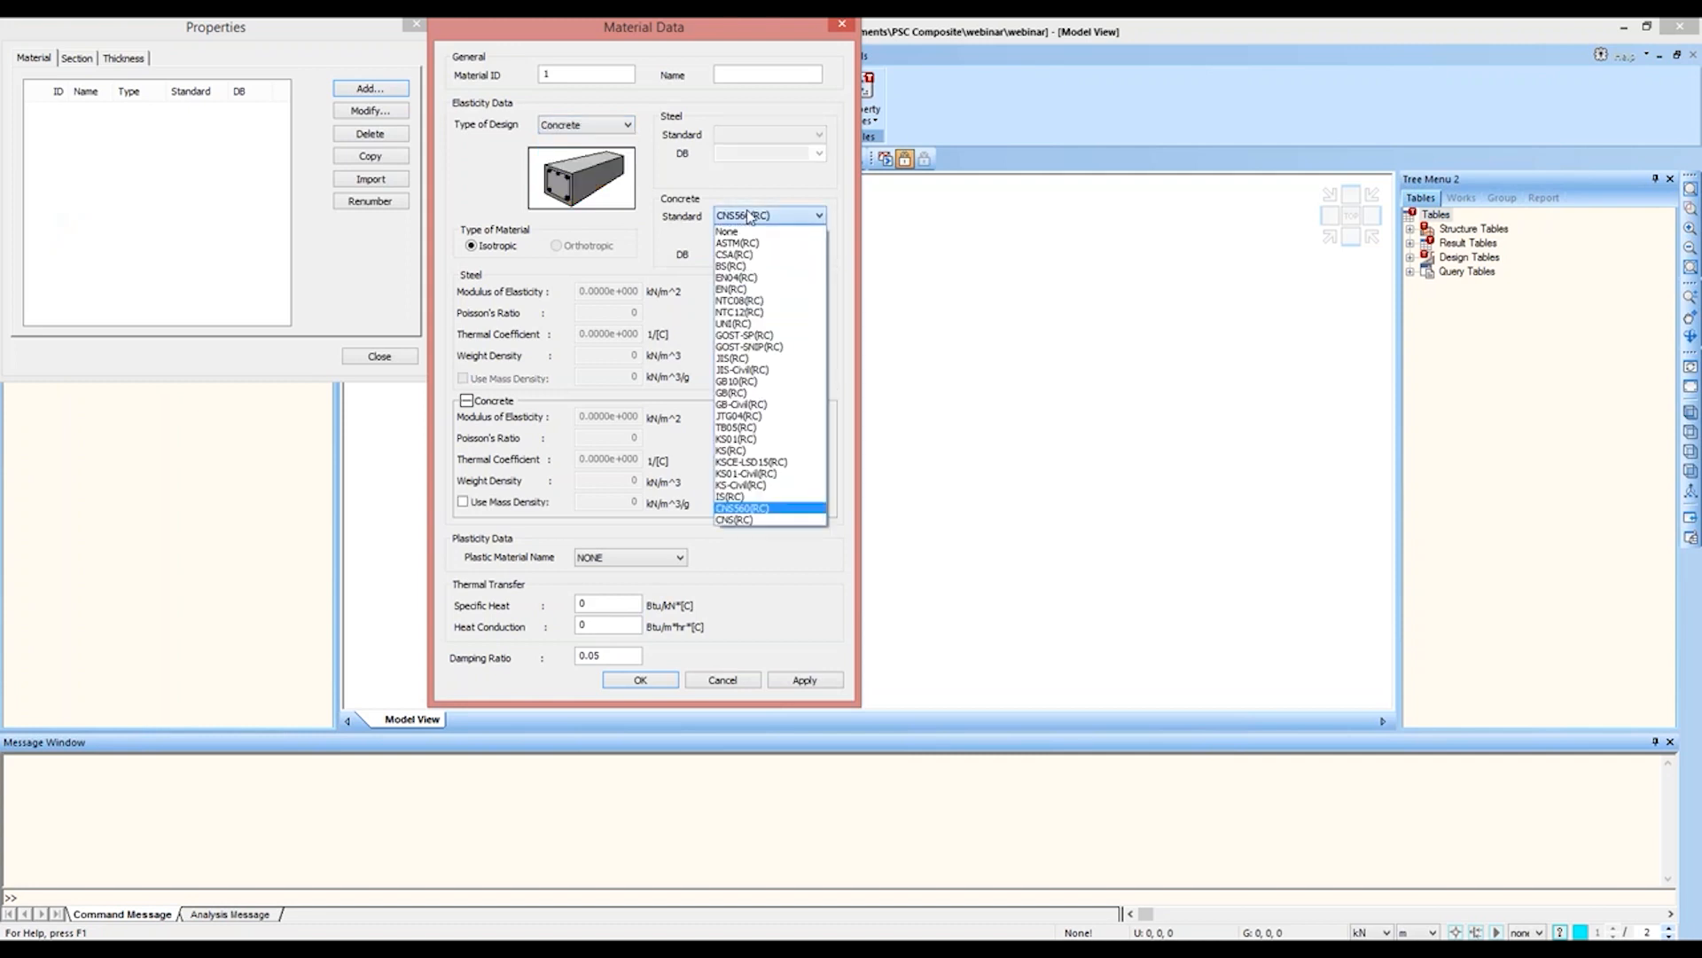
{"action": "left_click", "coordinate": [730, 497]}
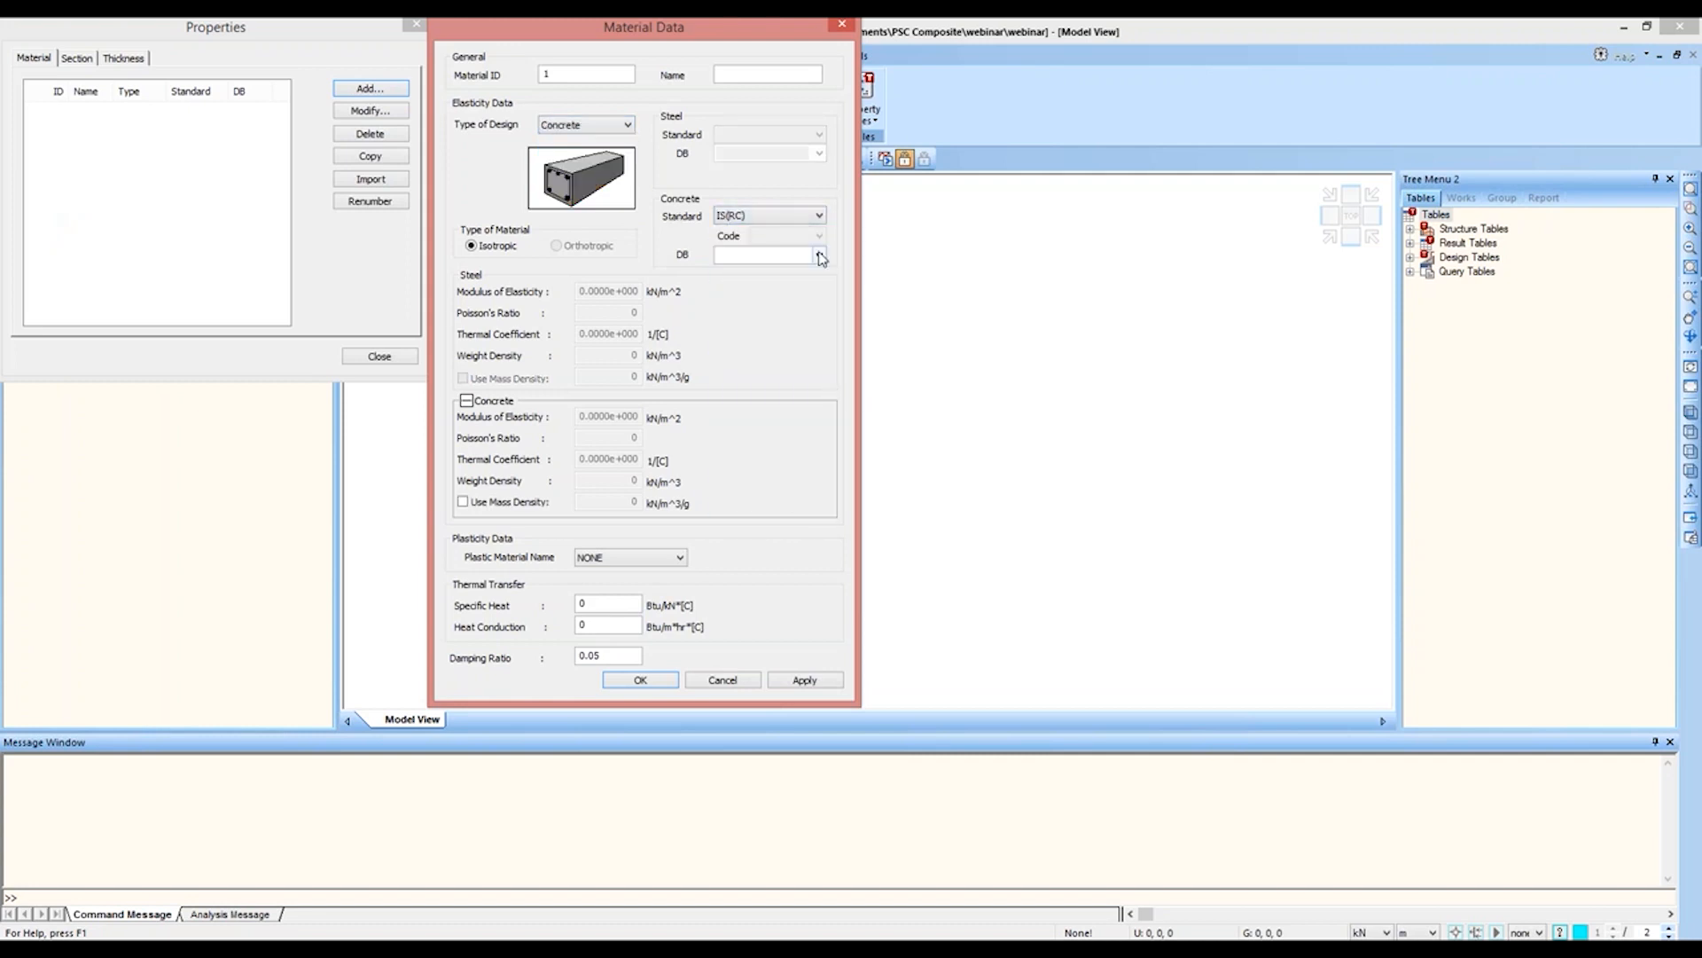
{"action": "left_click", "coordinate": [818, 254]}
{"action": "left_click", "coordinate": [773, 340]}
{"action": "left_click", "coordinate": [814, 678]}
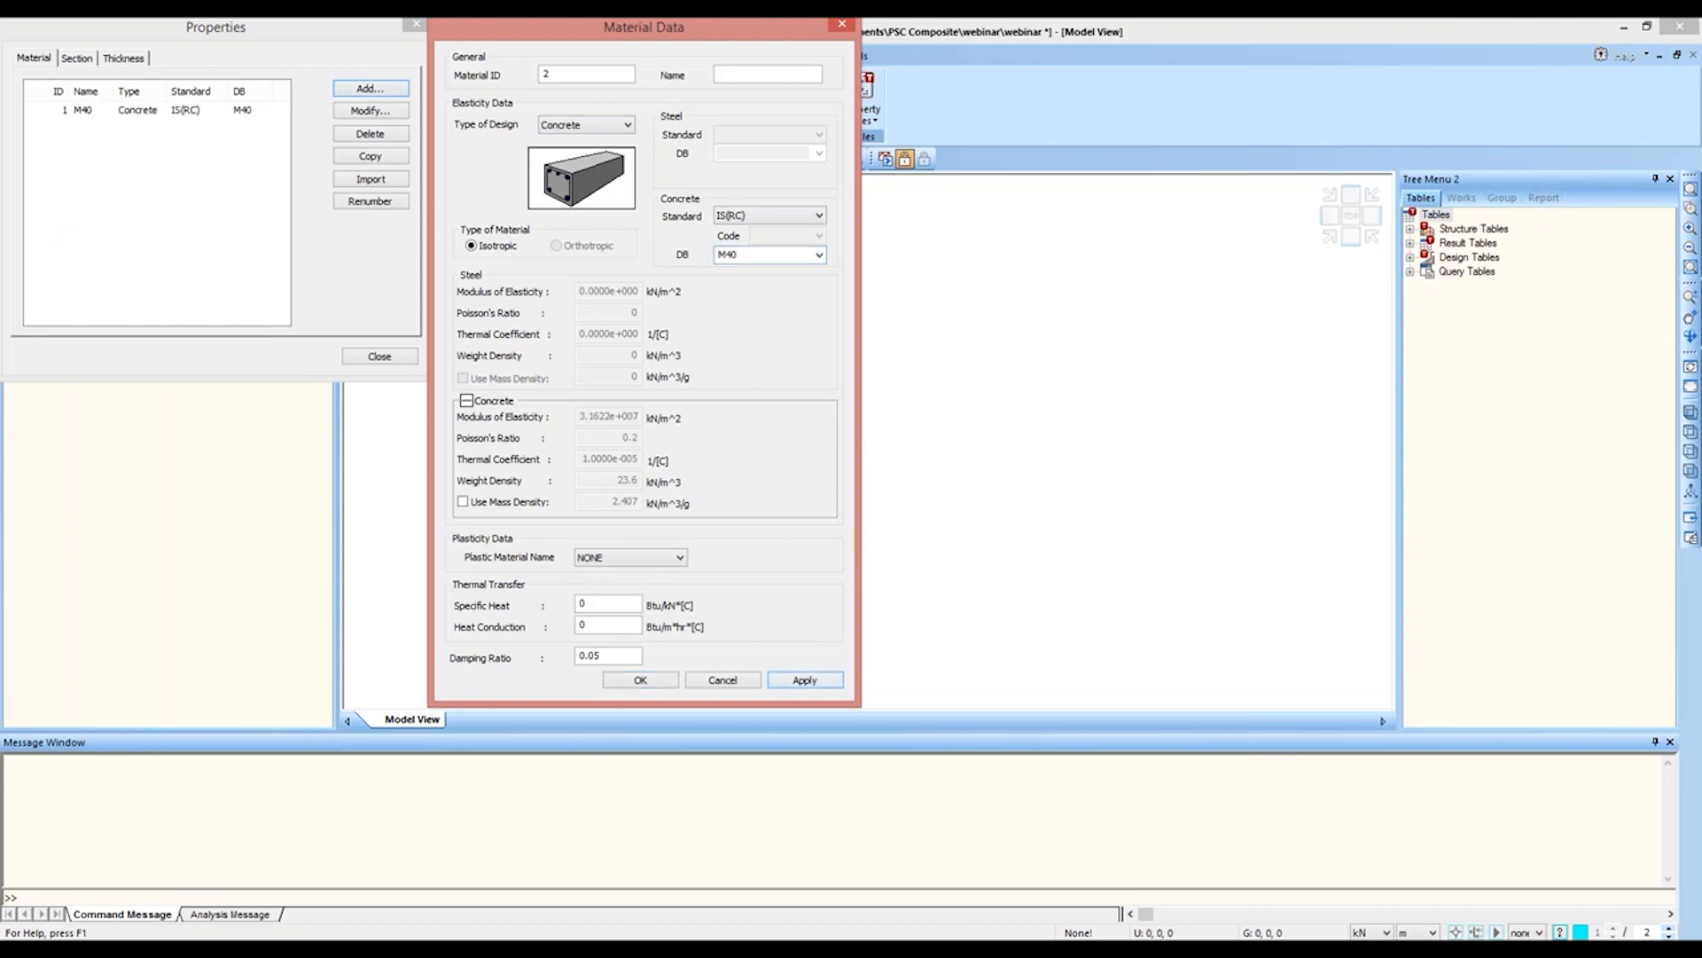
Step: Add a second IS(RC) concrete material of grade M30
{"action": "left_click", "coordinate": [819, 255]}
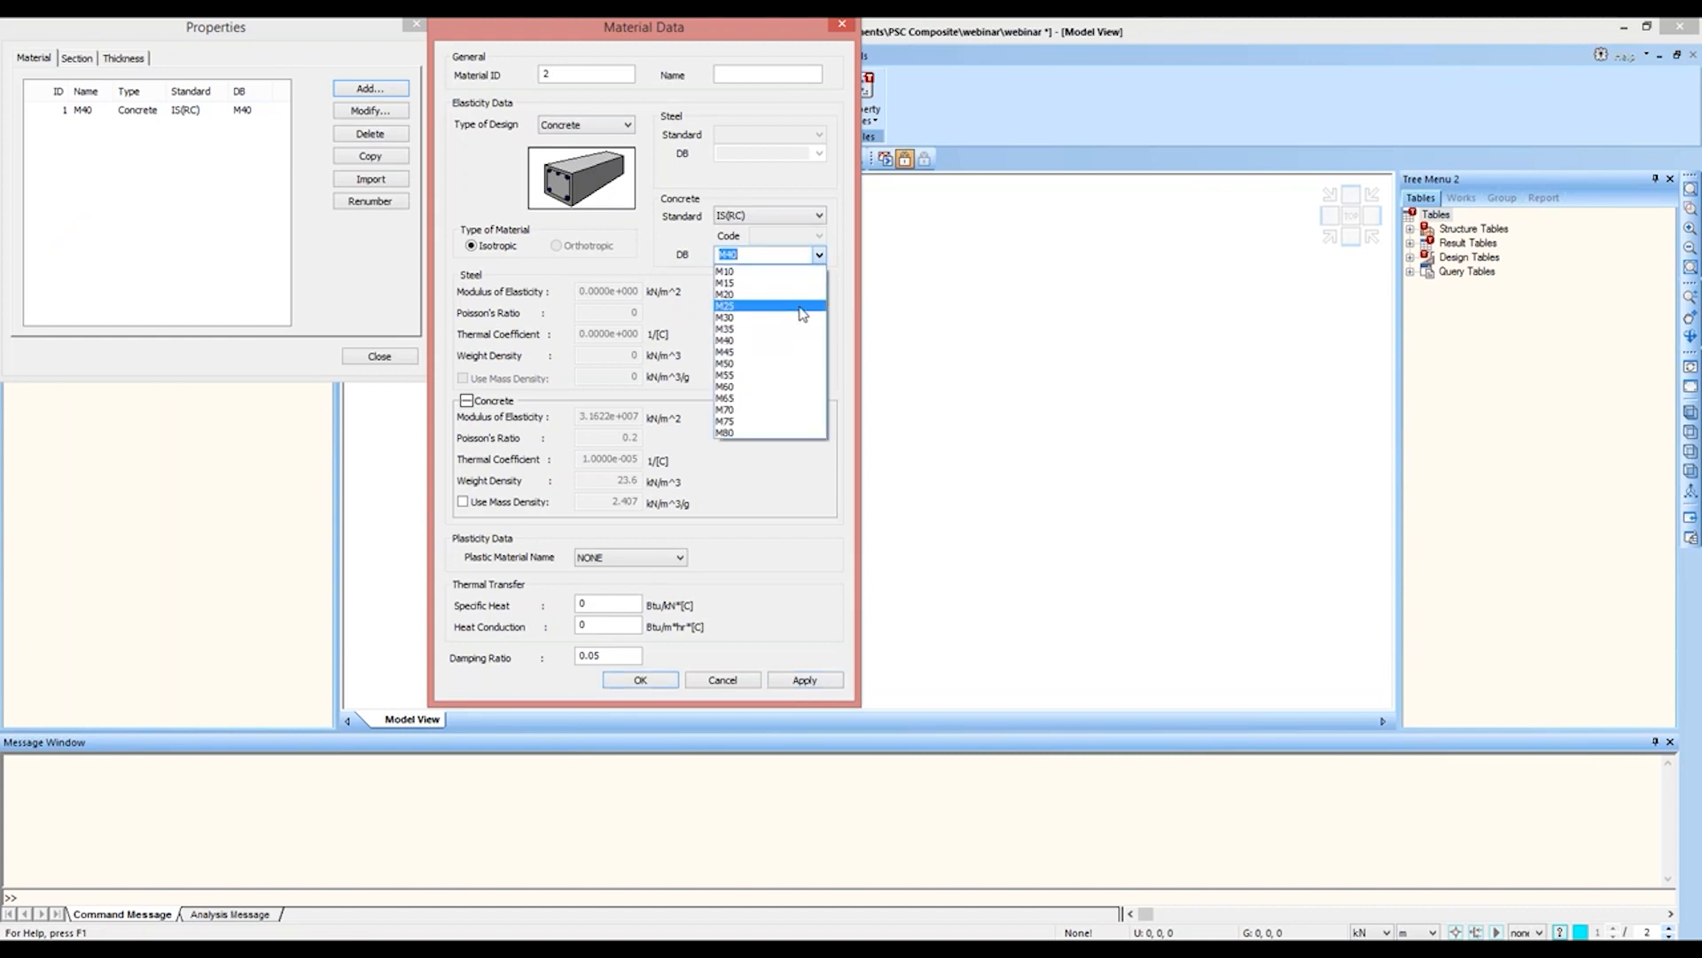
{"action": "left_click", "coordinate": [801, 317]}
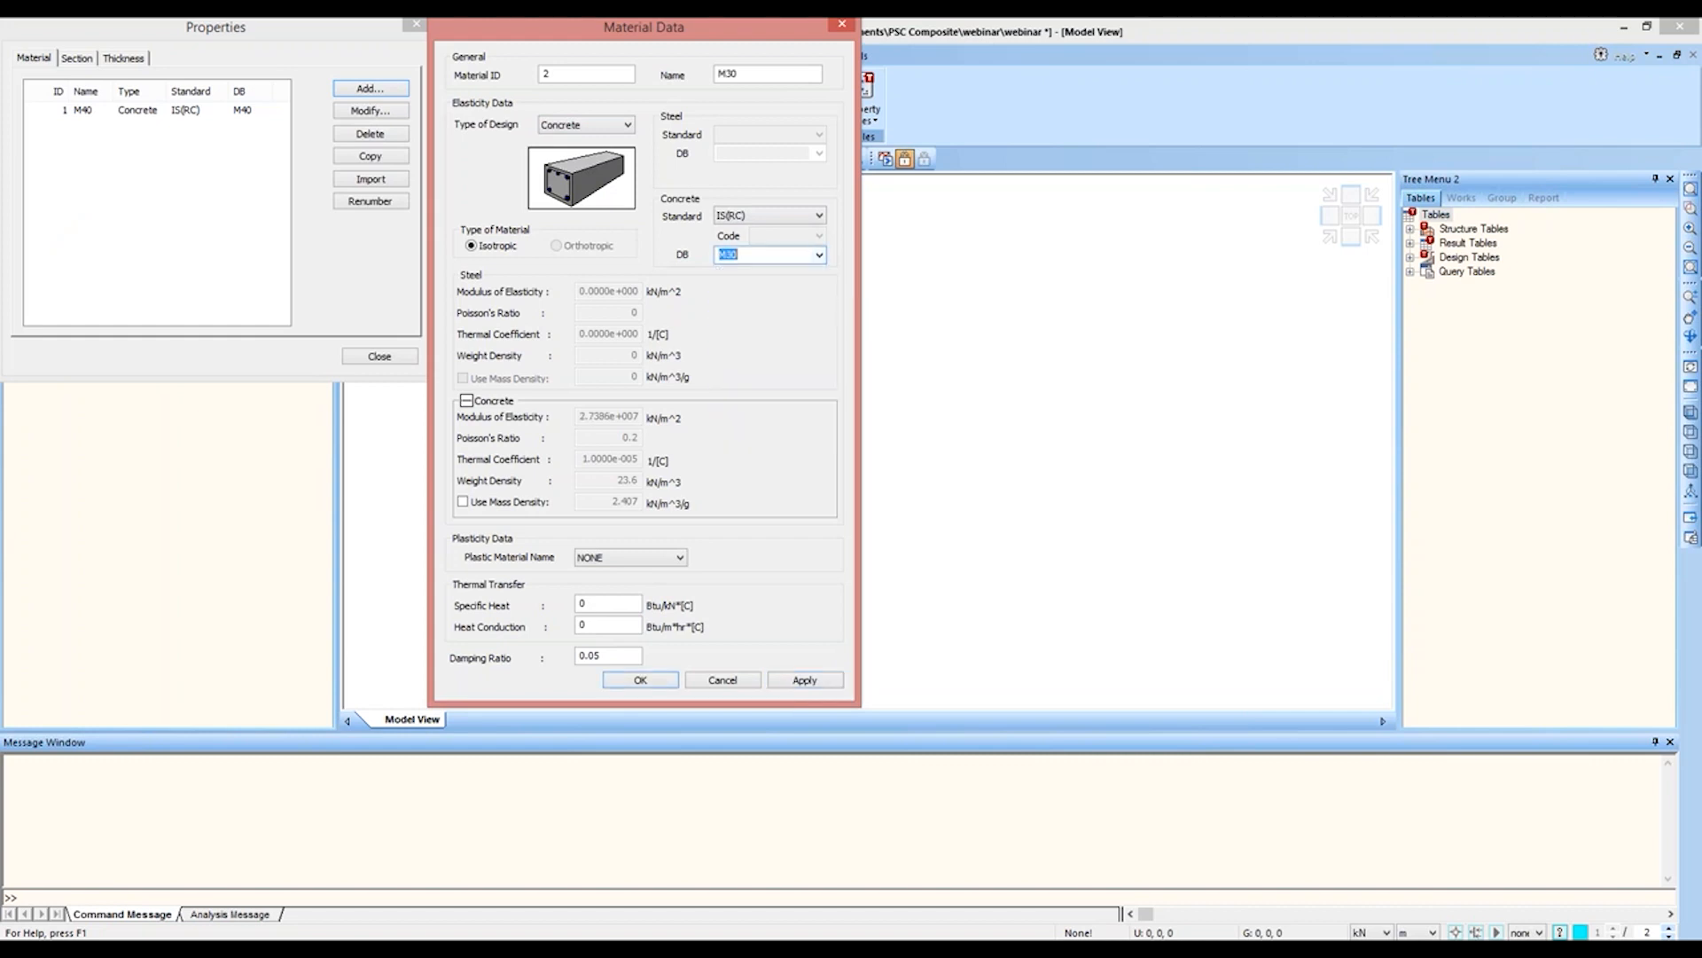
{"action": "left_click", "coordinate": [804, 680]}
Step: Add another IS(RC) concrete material of grade M40 and name it diaphragm
{"action": "left_click", "coordinate": [819, 255]}
{"action": "left_click", "coordinate": [780, 340]}
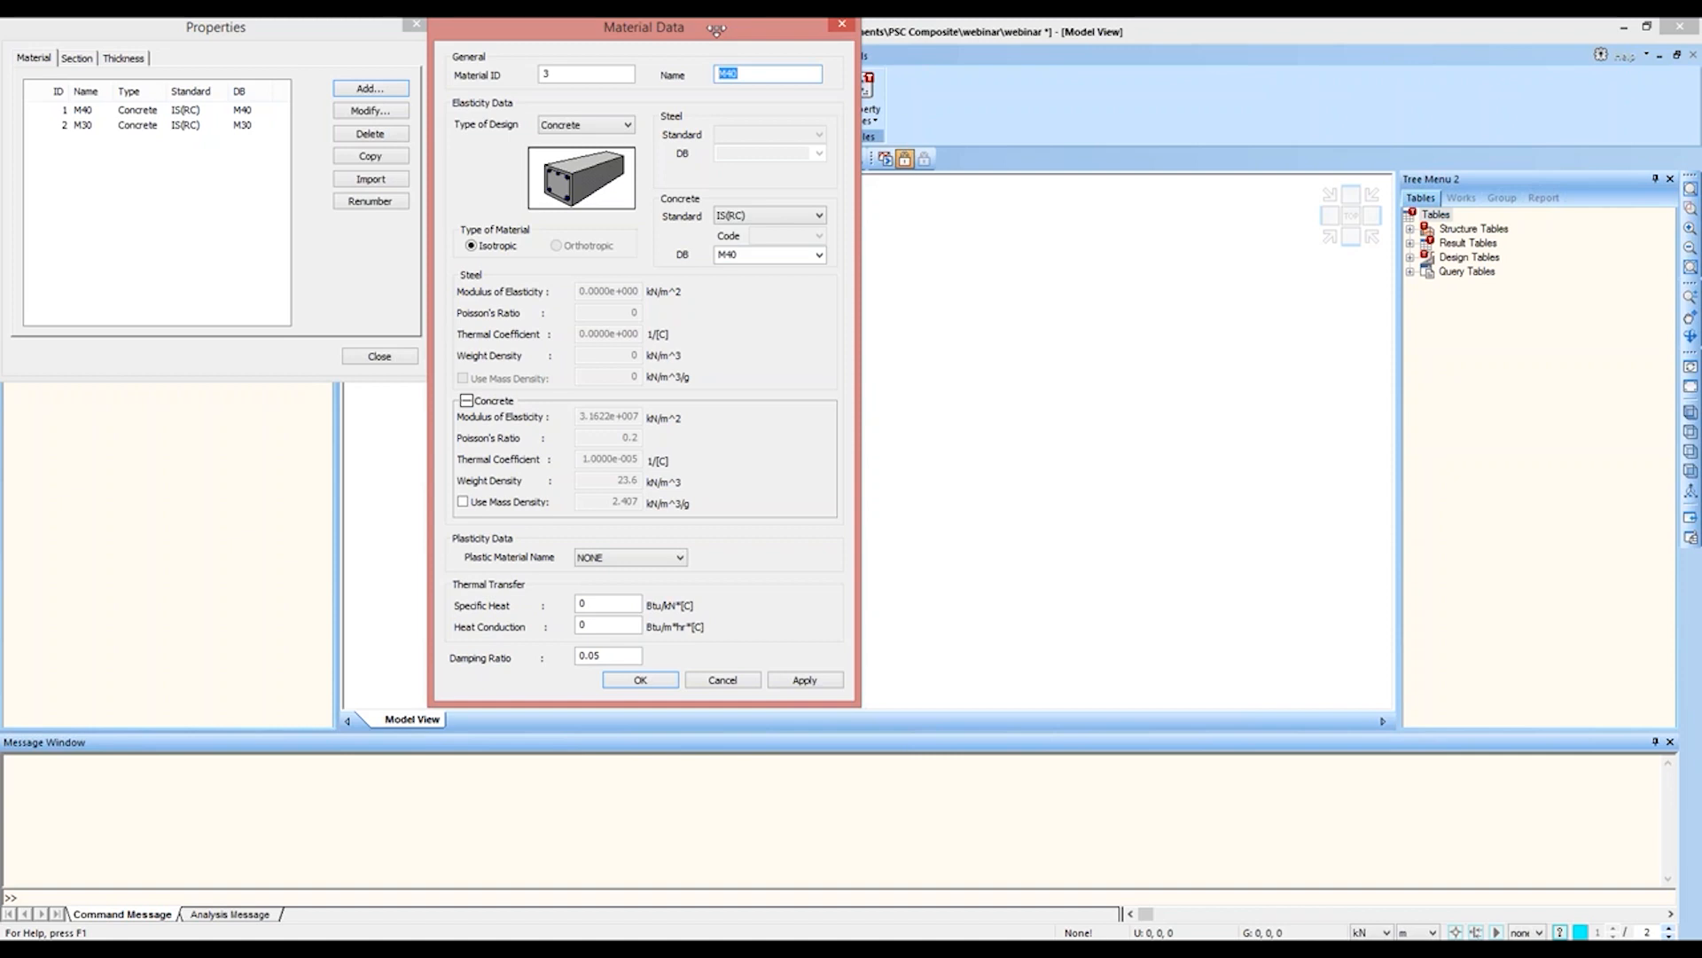
{"action": "type", "text": "diaphragm"}
{"action": "left_click", "coordinate": [805, 680]}
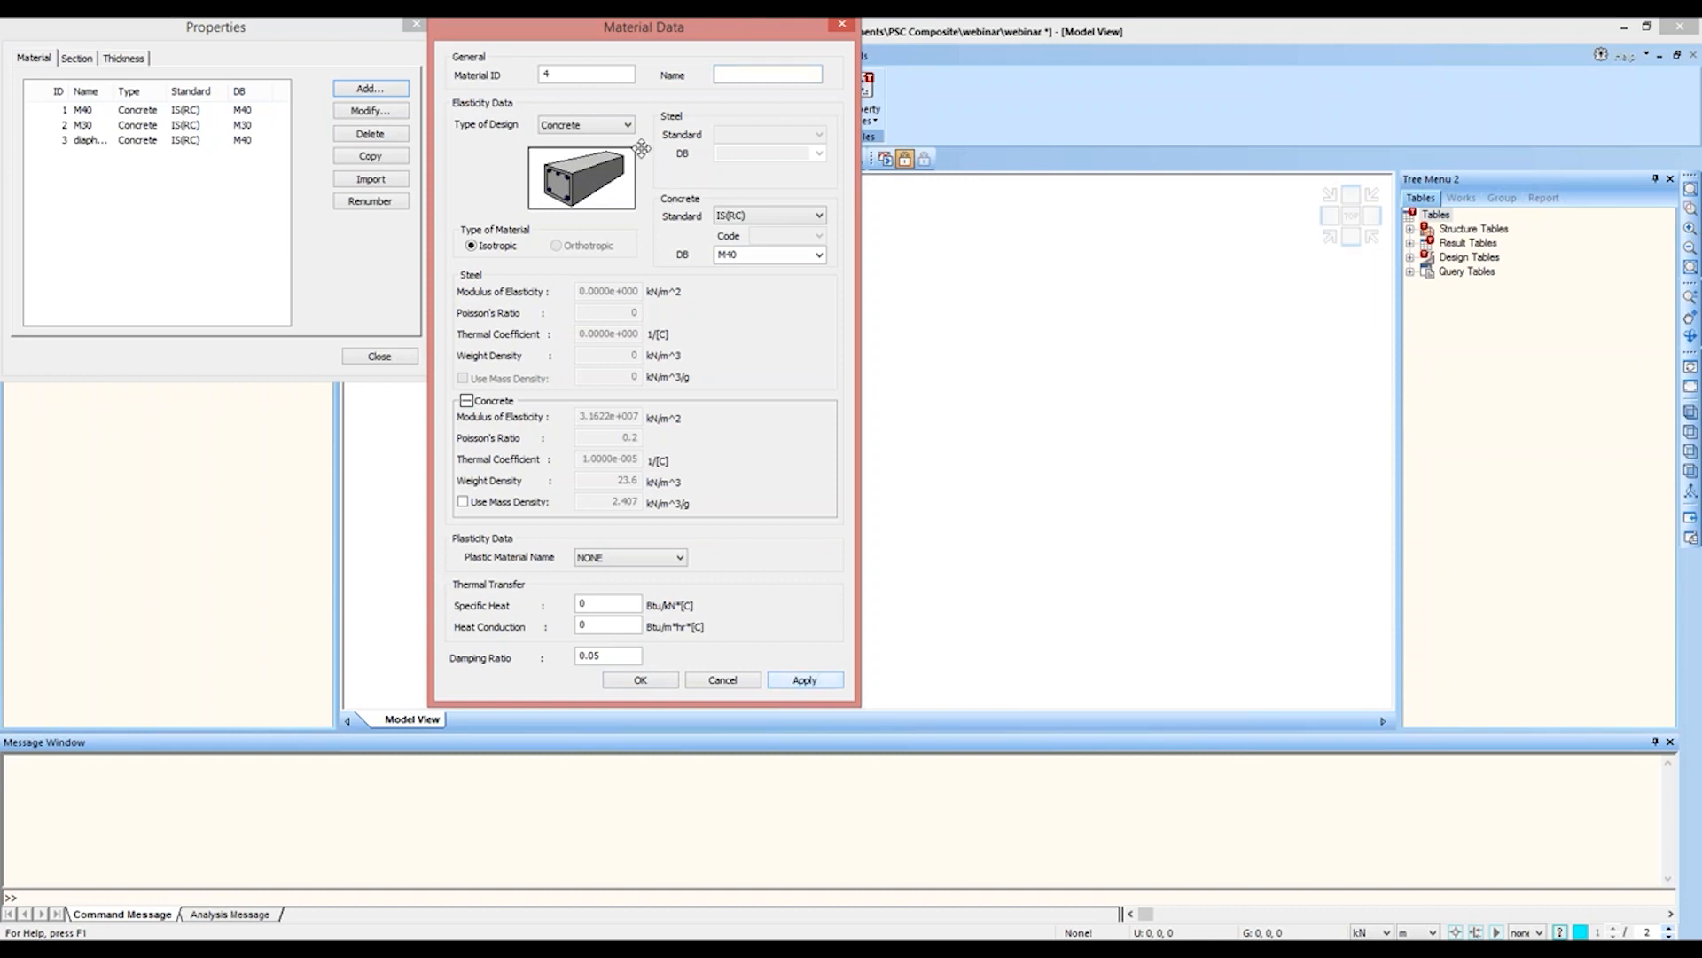
Step: Add a concrete material named dummy with M30 properties, standard None and a weight density of 0 kN/m³
{"action": "left_click", "coordinate": [819, 255]}
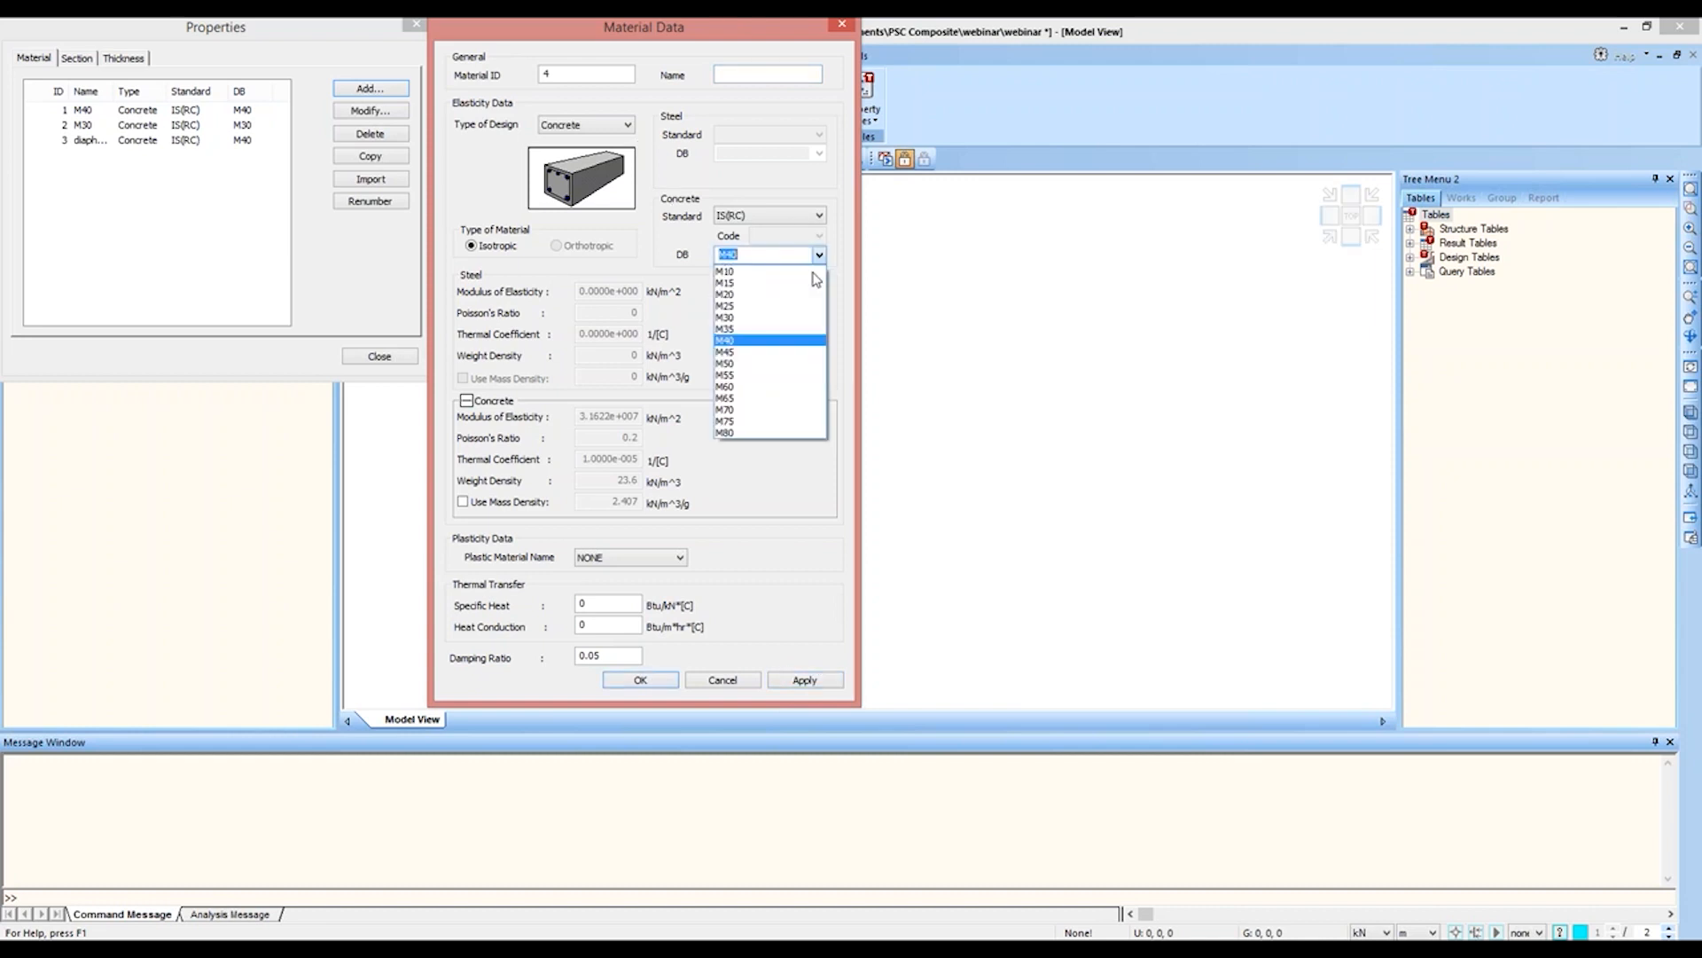
{"action": "left_click", "coordinate": [798, 317]}
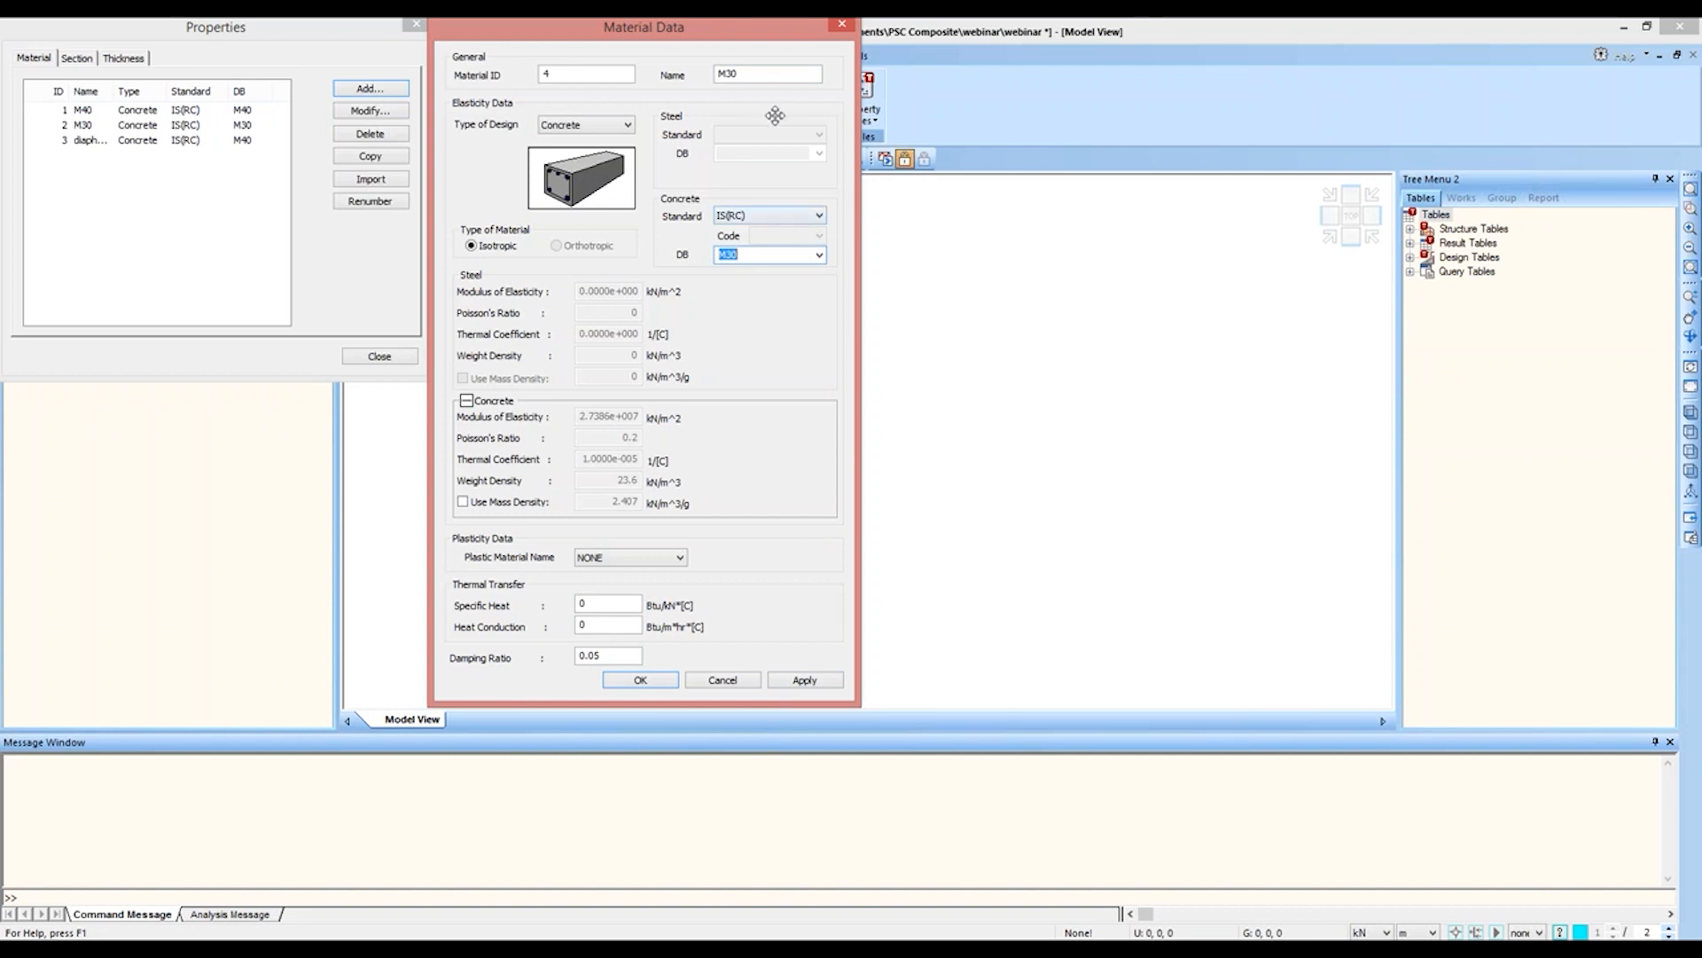
{"action": "double_click", "coordinate": [742, 74]}
{"action": "type", "text": "dummy"}
{"action": "left_click", "coordinate": [818, 215]}
{"action": "left_click", "coordinate": [800, 233]}
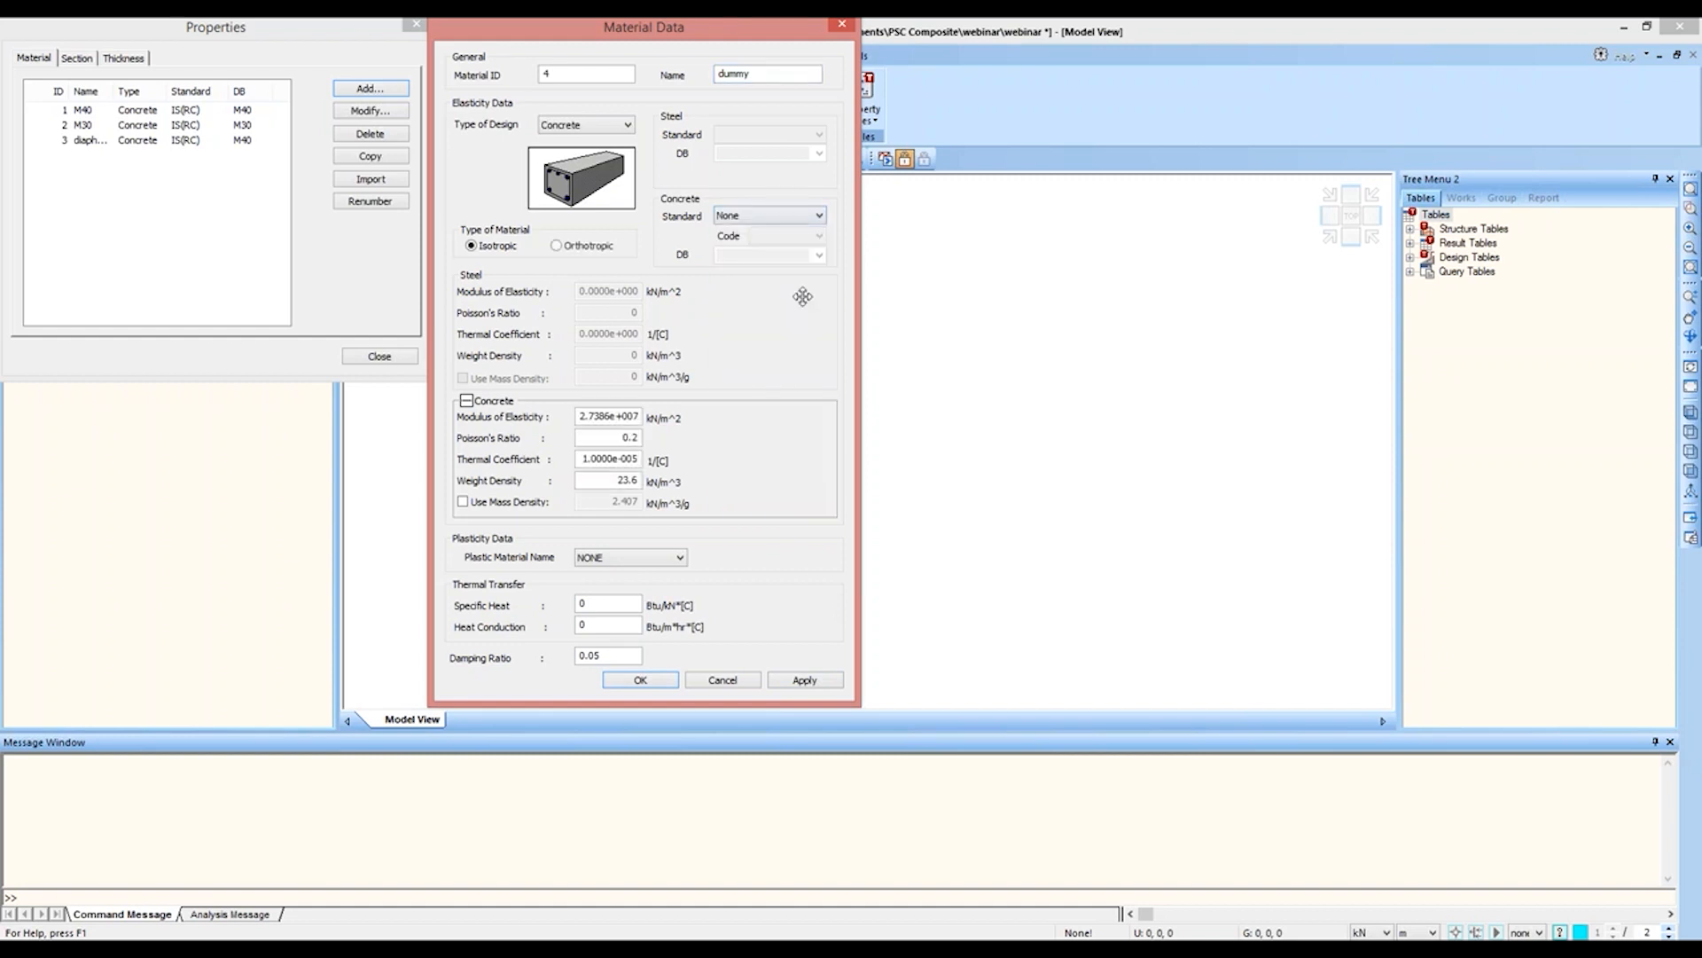
{"action": "left_click", "coordinate": [618, 480]}
{"action": "key", "text": "shift+End"}
{"action": "type", "text": "0"}
{"action": "left_click", "coordinate": [802, 680]}
Step: Add a steel material named tendon with standard IS(S) and grade Fe490, and finish the material definitions
{"action": "left_click", "coordinate": [627, 125]}
{"action": "left_click", "coordinate": [568, 139]}
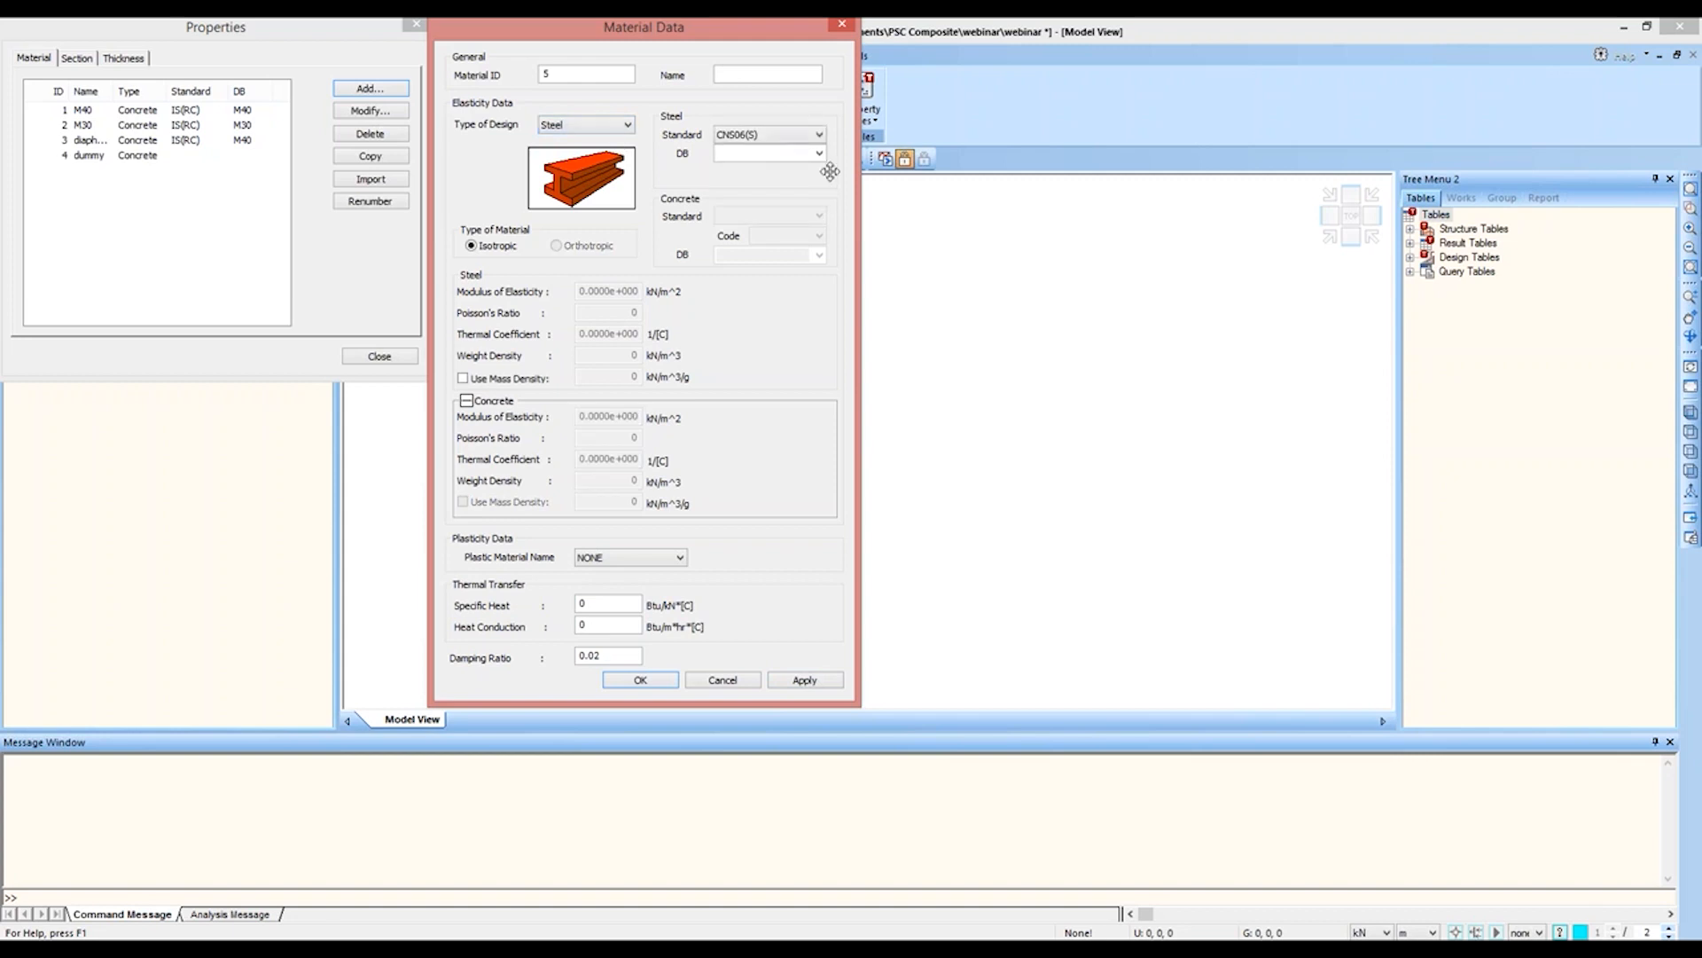
{"action": "left_click", "coordinate": [813, 137]}
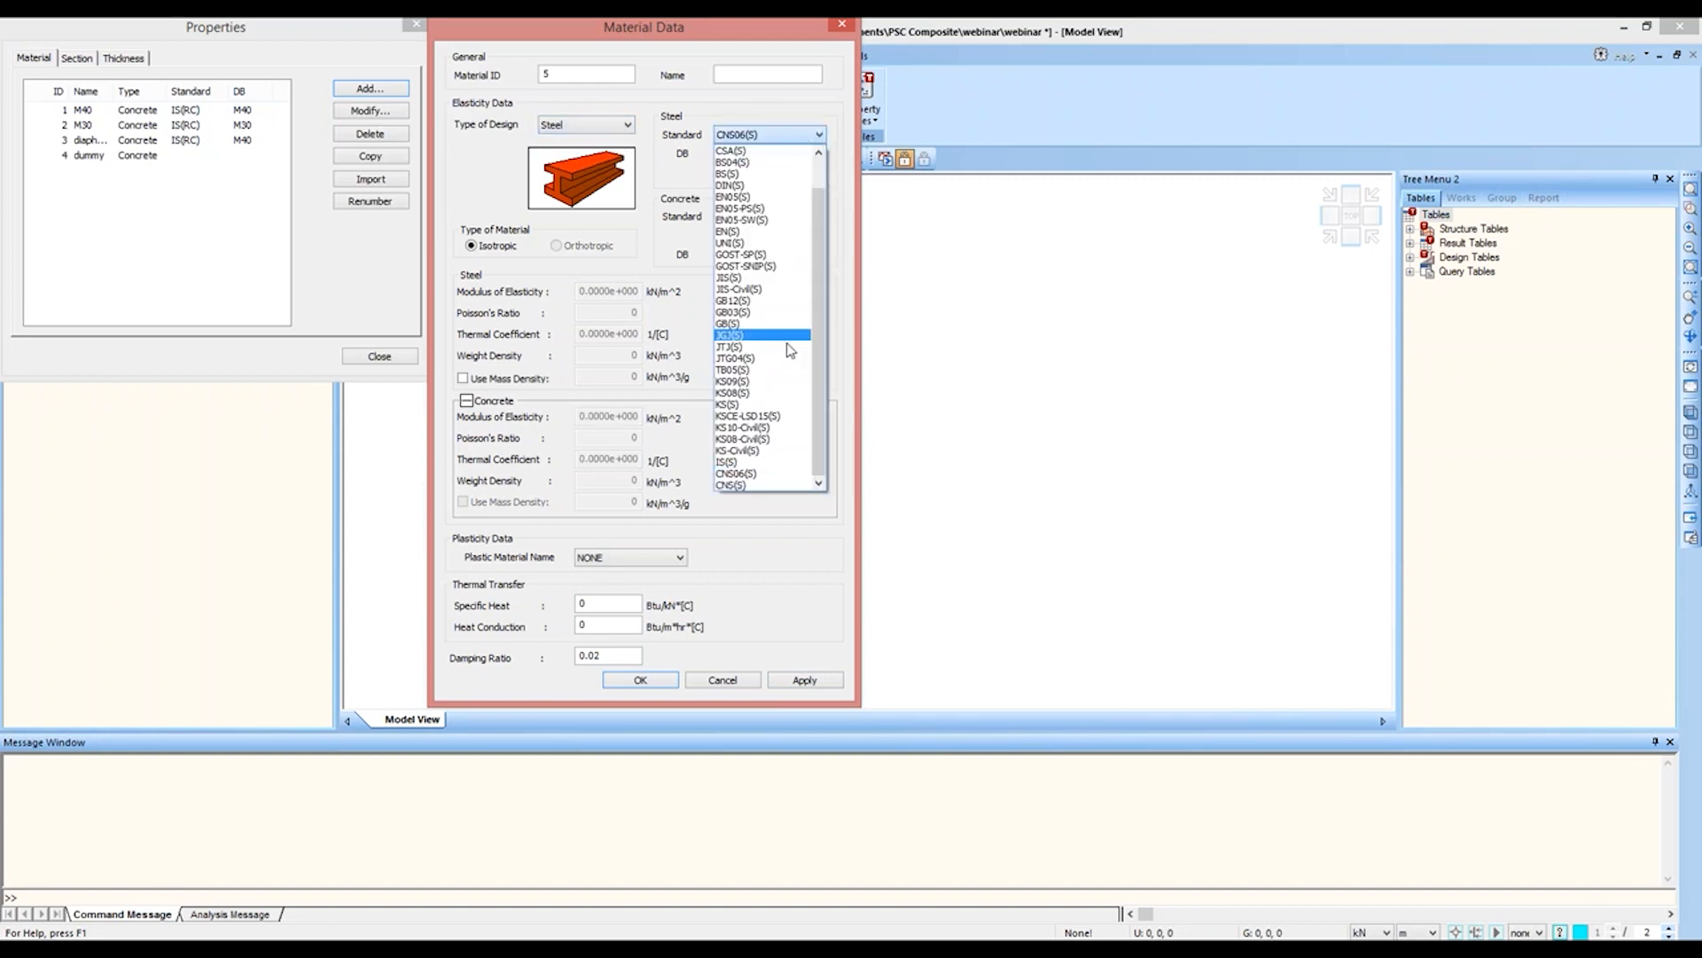
{"action": "left_click", "coordinate": [743, 462]}
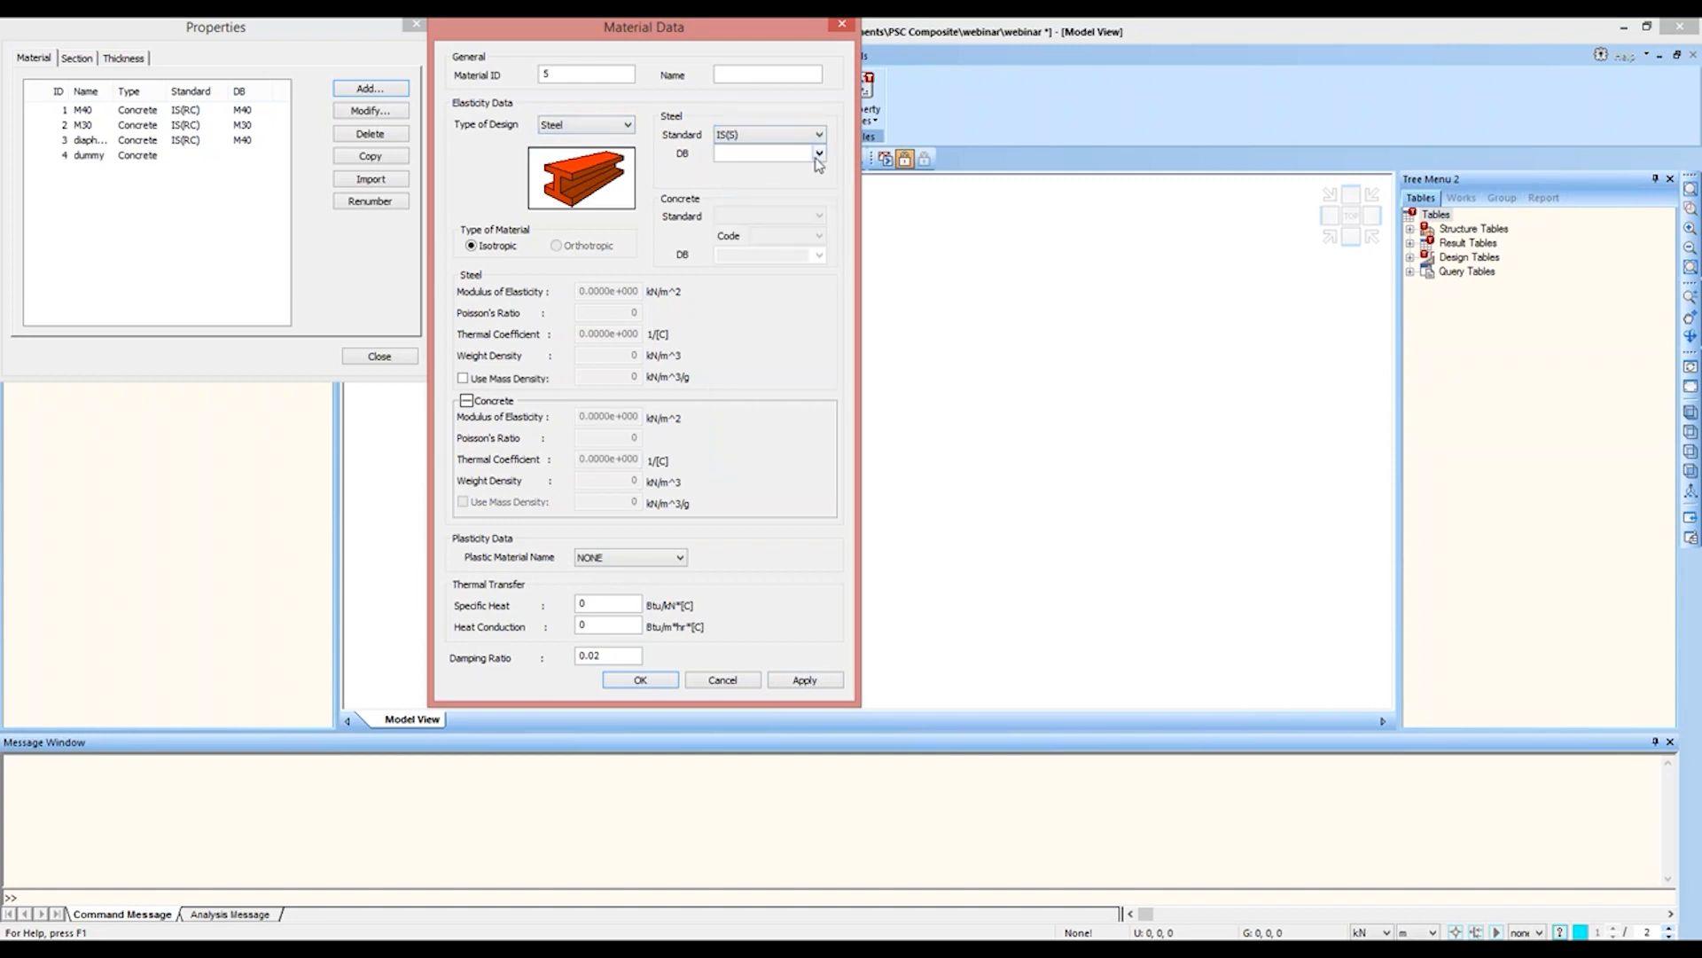
{"action": "left_click", "coordinate": [819, 153]}
{"action": "left_click", "coordinate": [736, 261]}
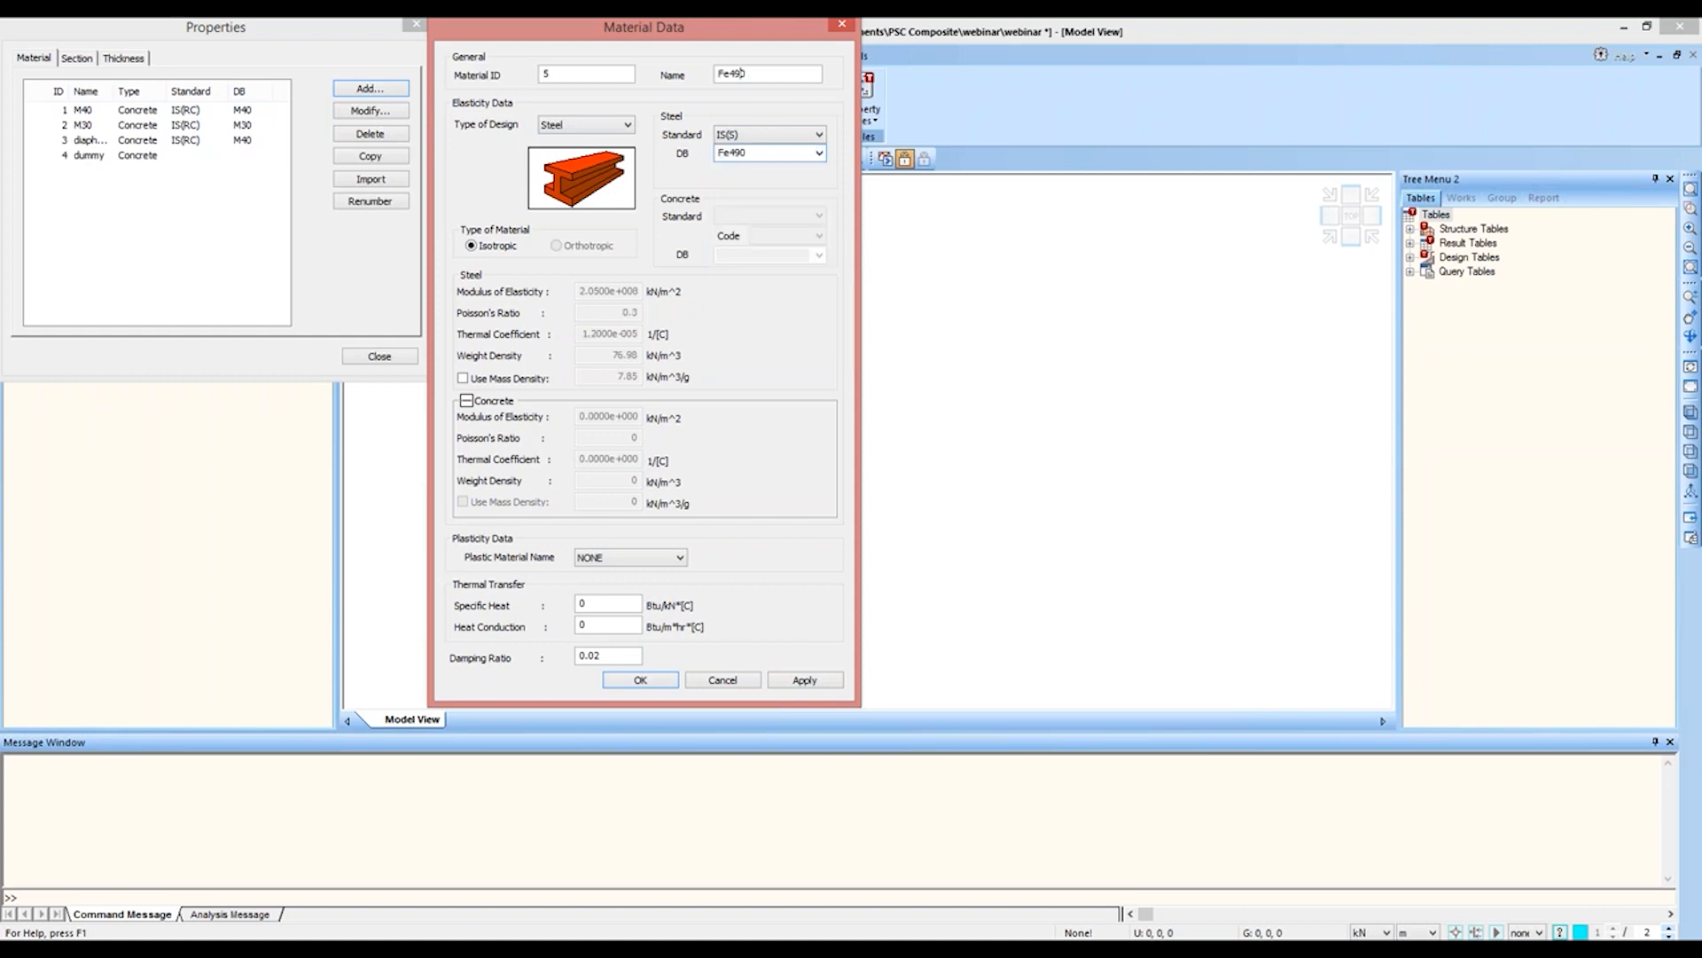
{"action": "type", "text": "tendon"}
{"action": "left_click", "coordinate": [641, 679]}
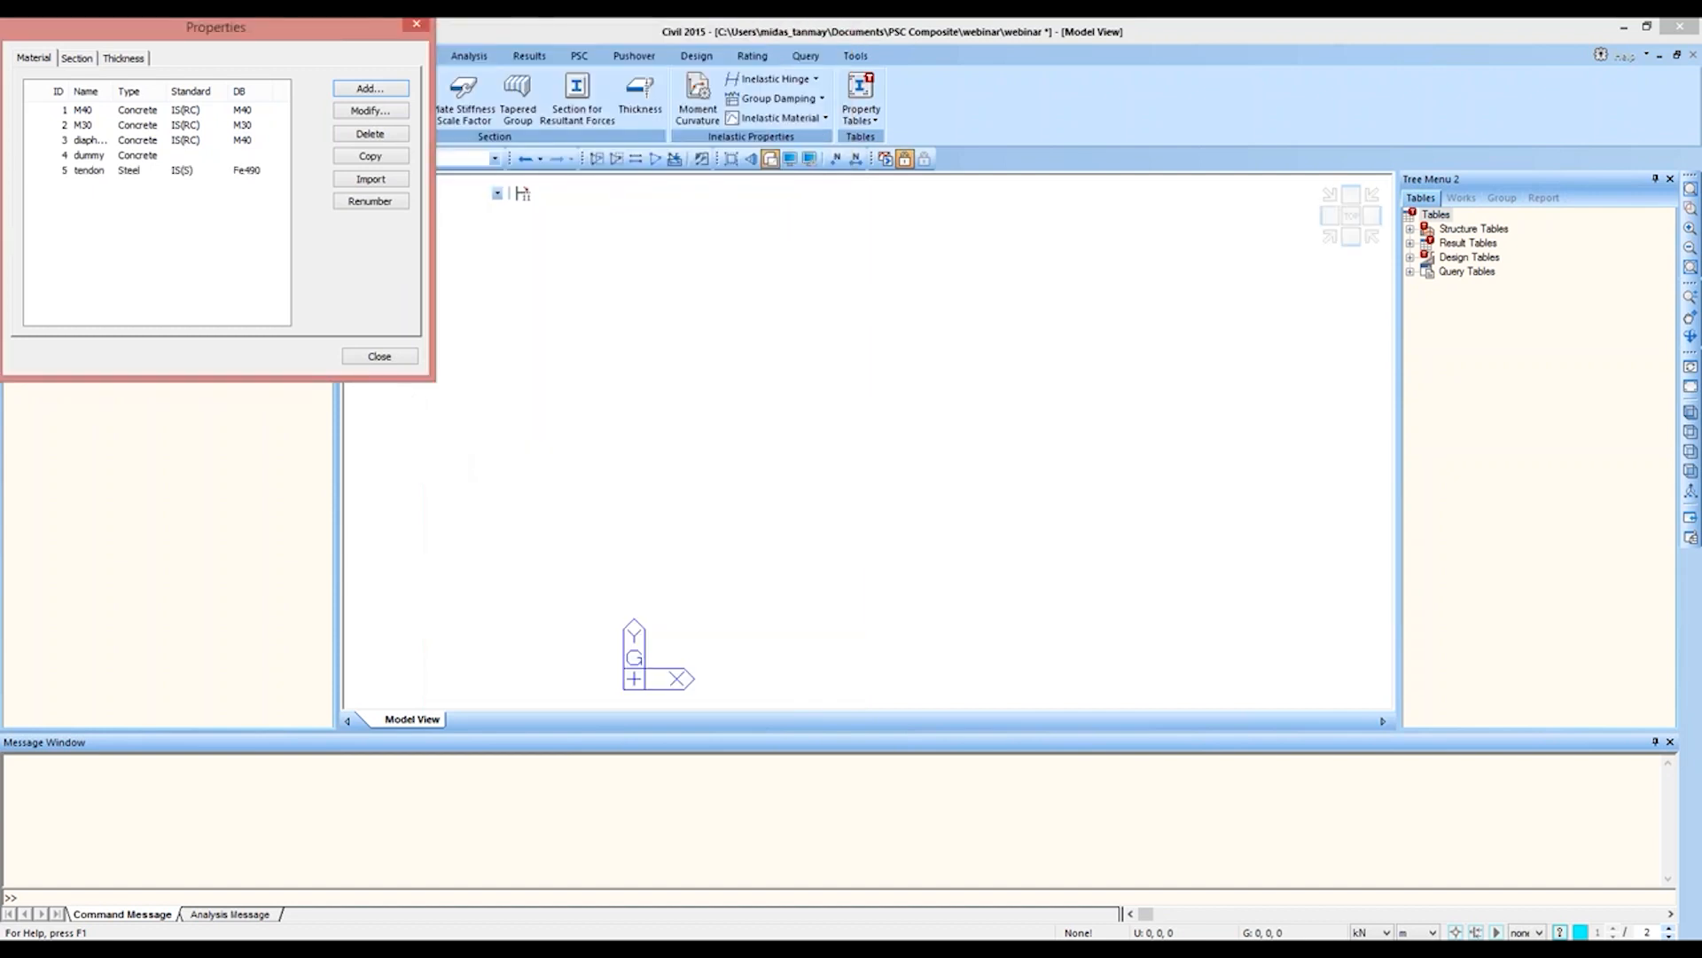
{"action": "left_click", "coordinate": [379, 355]}
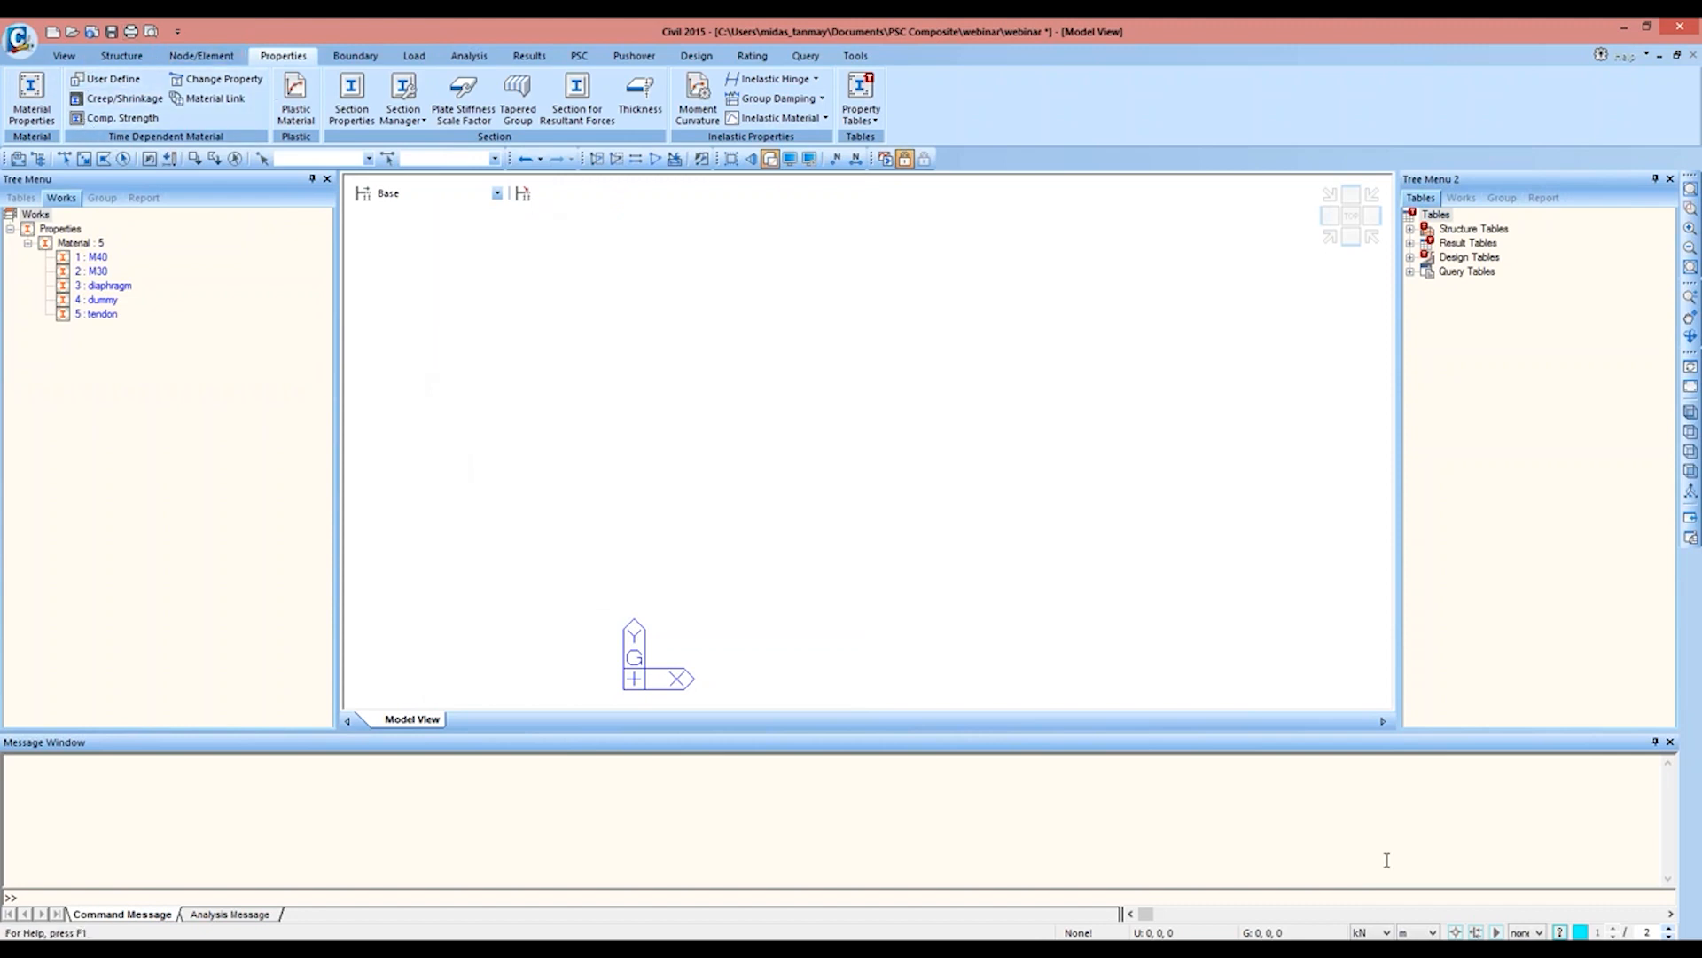
Step: Set the model's force unit to N and its length unit to mm
{"action": "left_click", "coordinate": [1386, 932]}
{"action": "left_click", "coordinate": [1356, 881]}
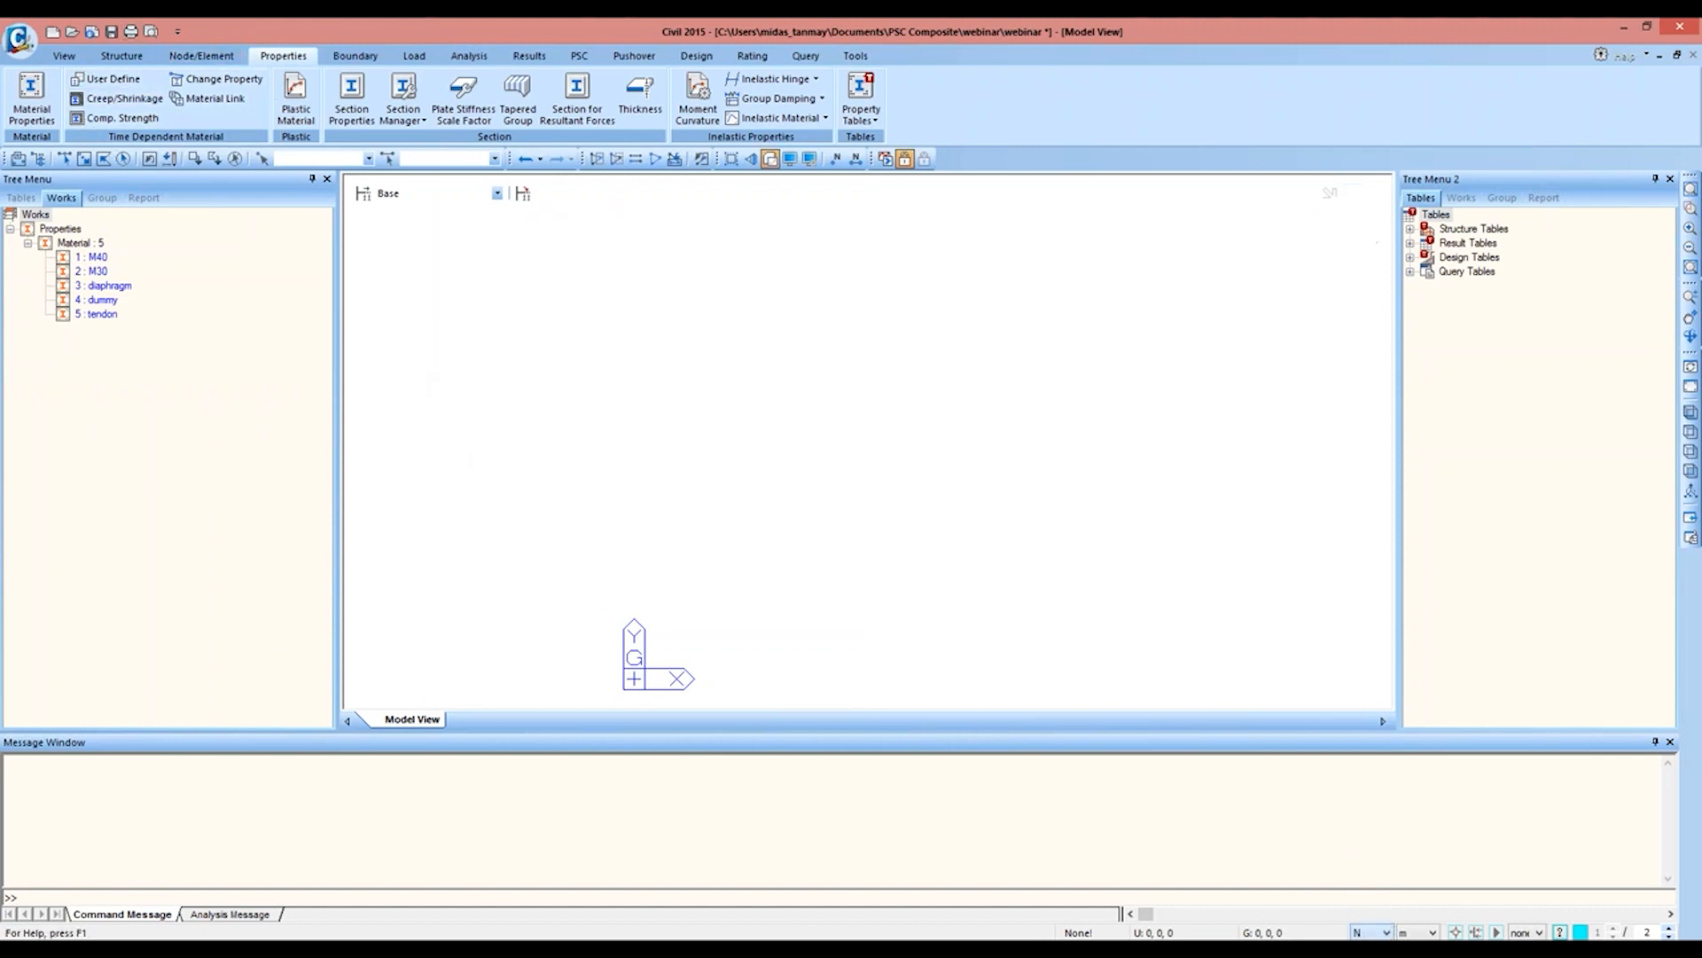
{"action": "left_click", "coordinate": [1430, 932]}
{"action": "left_click", "coordinate": [1408, 871]}
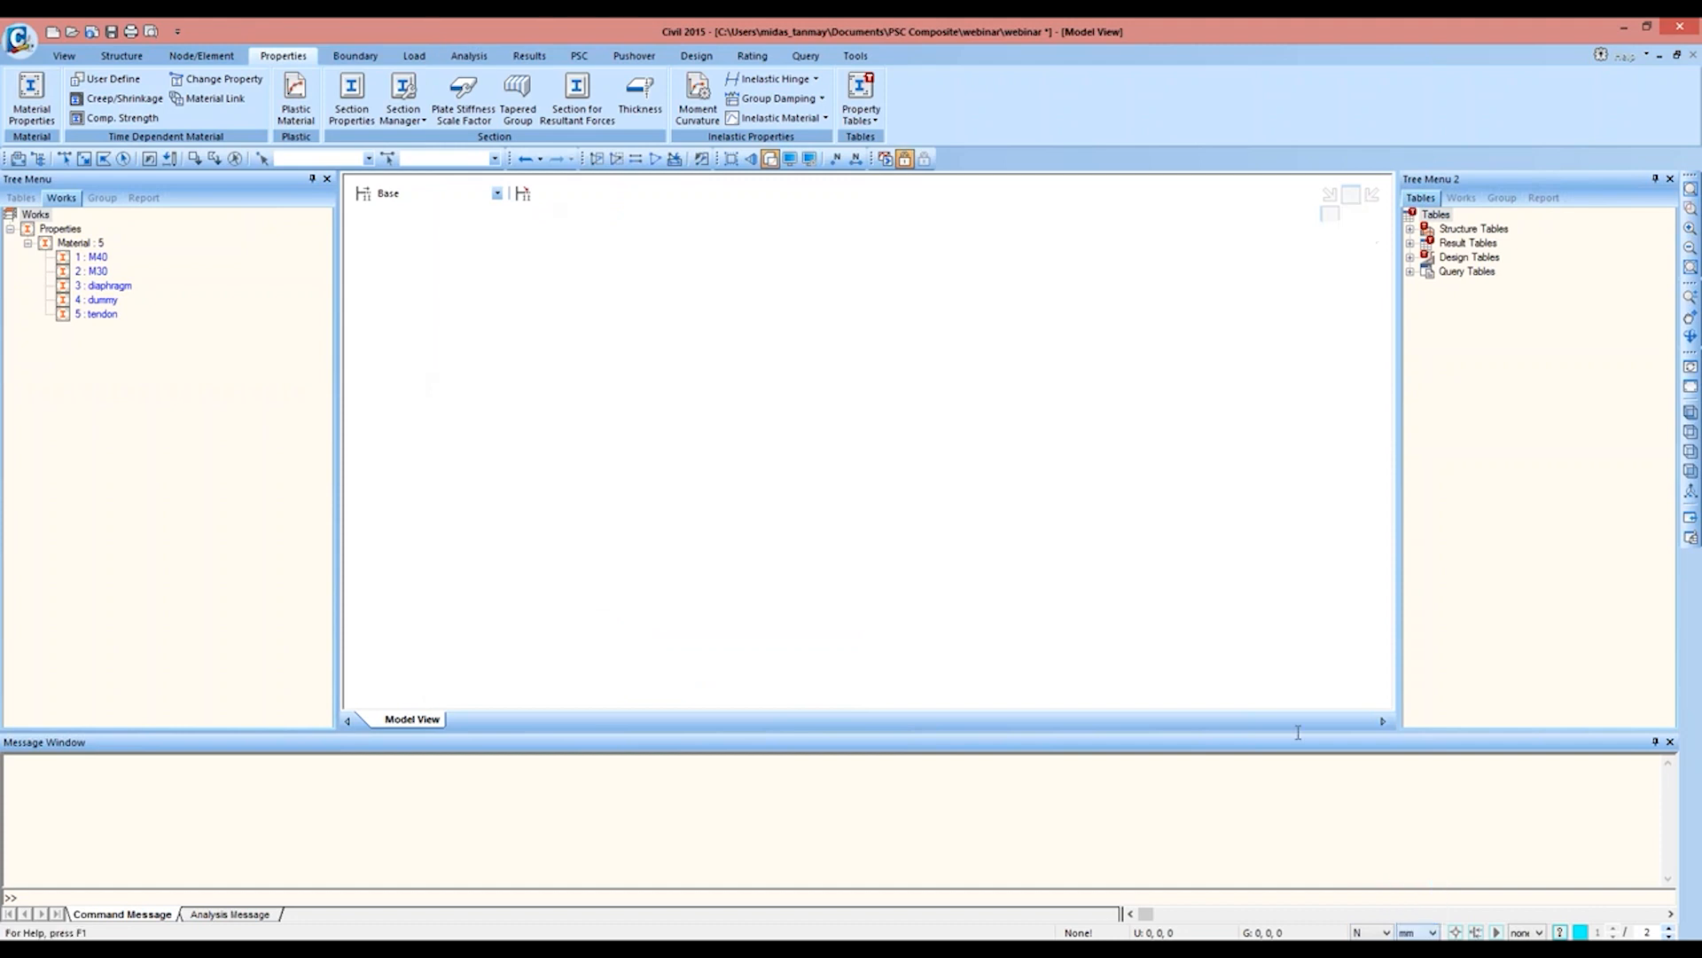
Step: Add a creep/shrinkage material M40 C&S to INDIA(IRC:112-2011) with 28-day strength 40 N/mm² and notional size 1000 mm
{"action": "left_click", "coordinate": [118, 99]}
{"action": "left_click", "coordinate": [979, 423]}
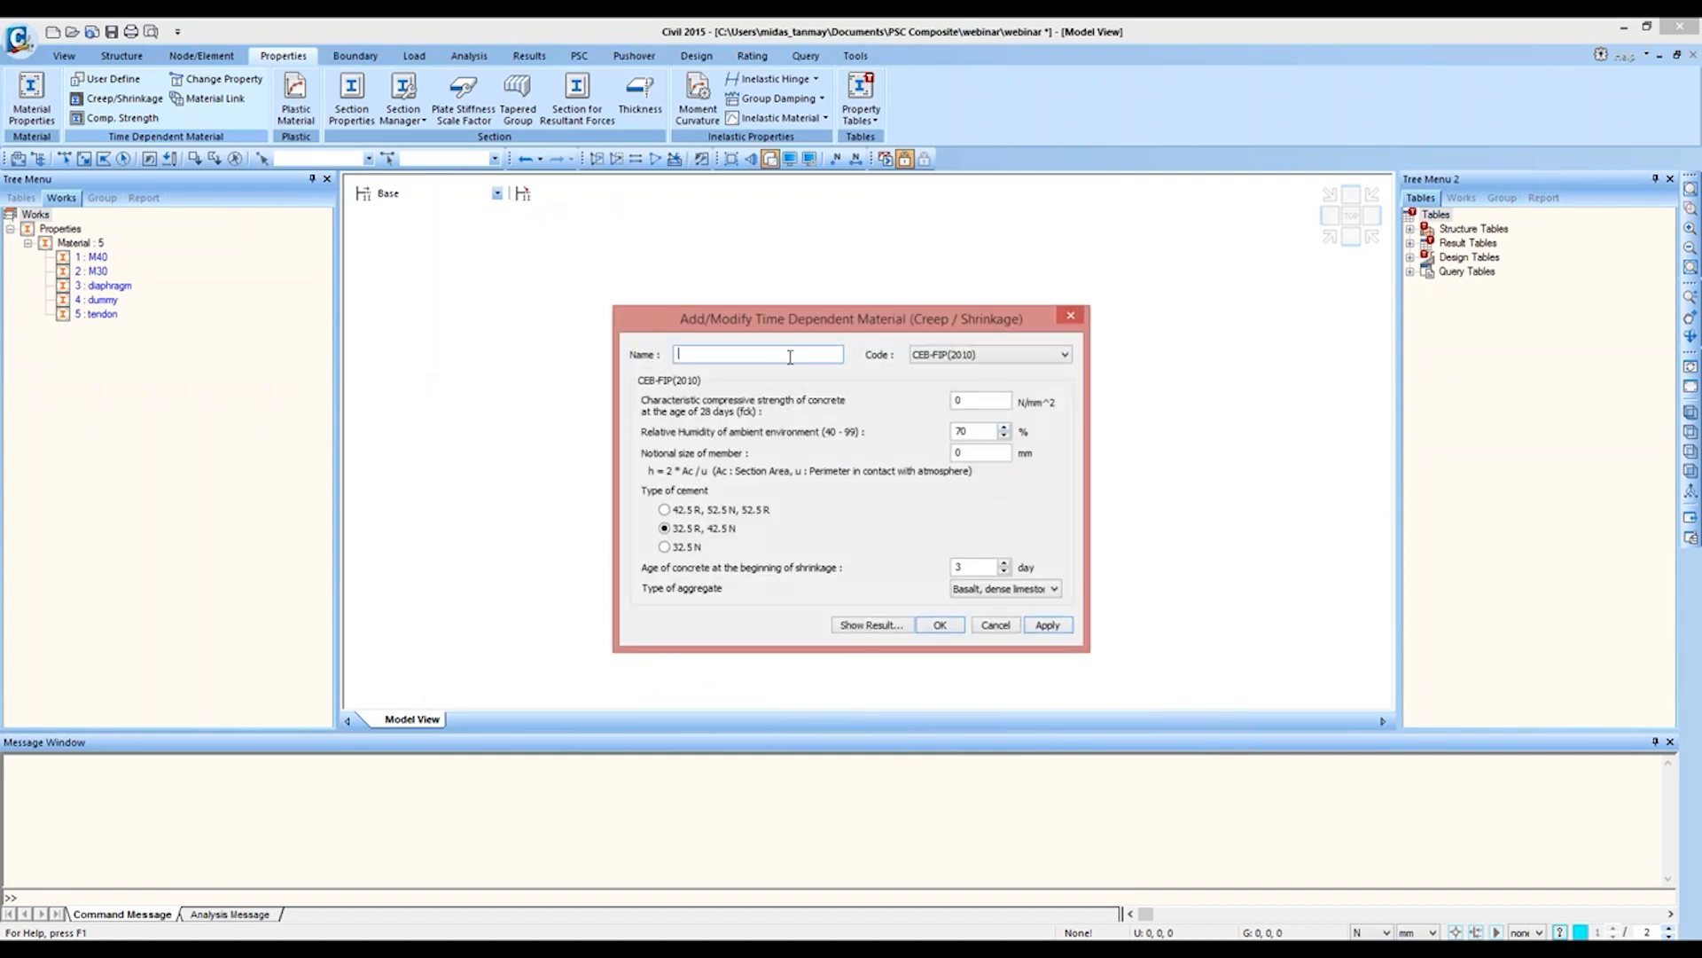
{"action": "type", "text": "M40"}
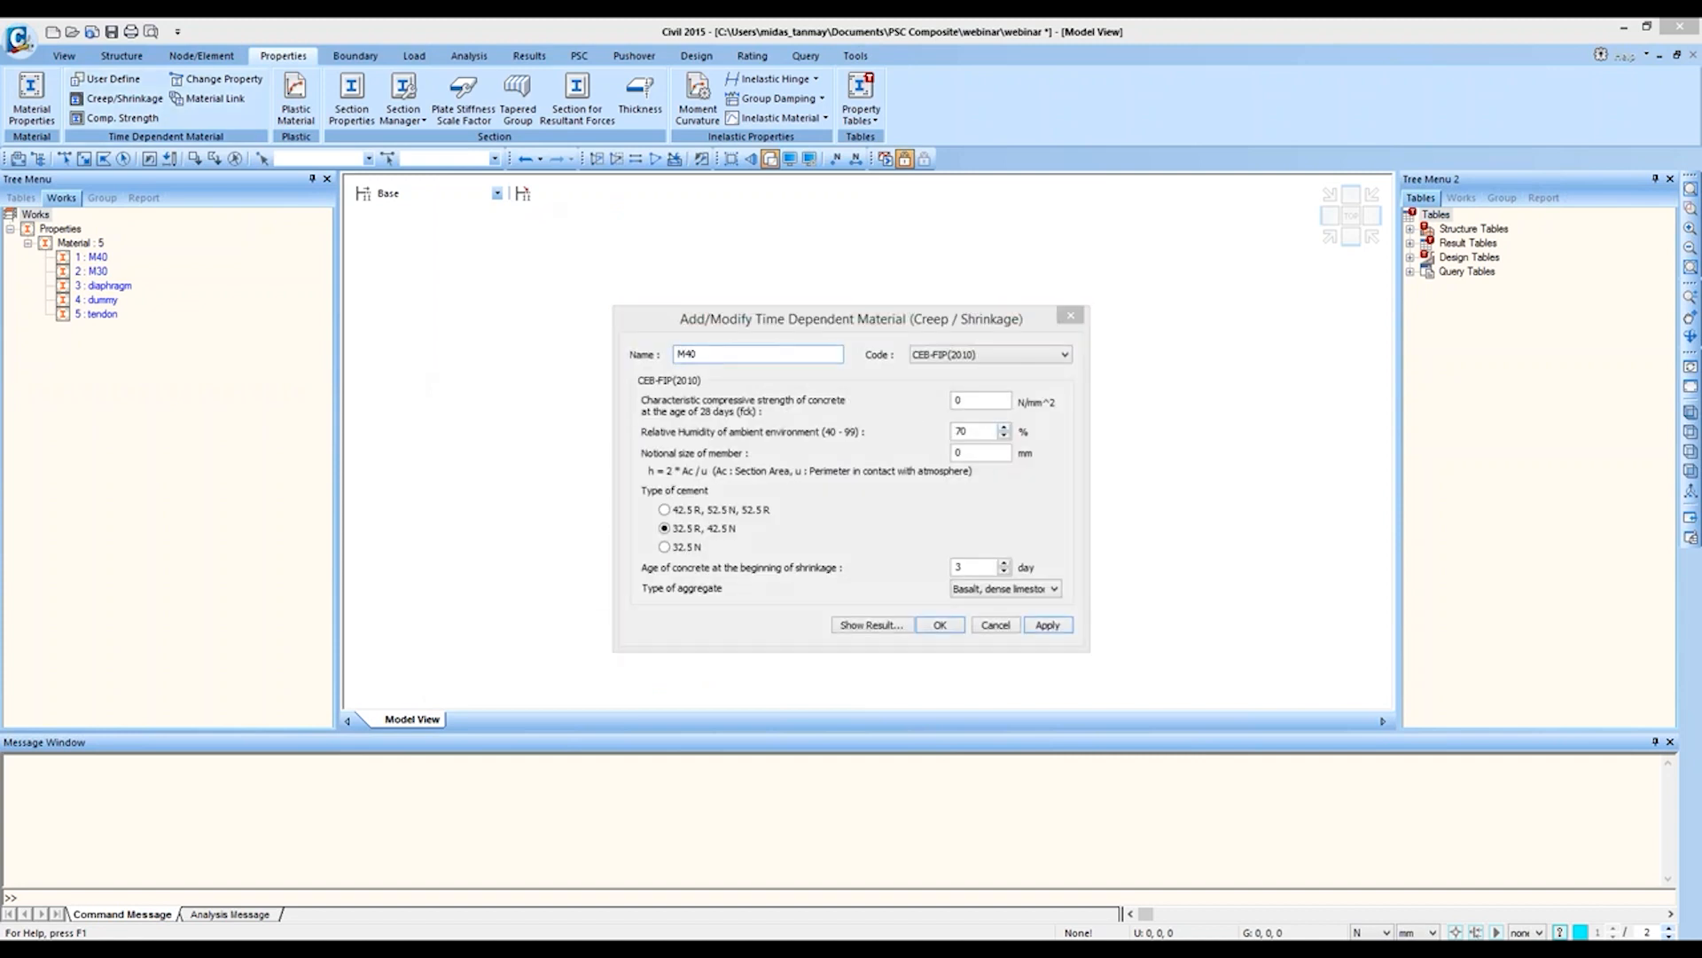
{"action": "type", "text": " C&"}
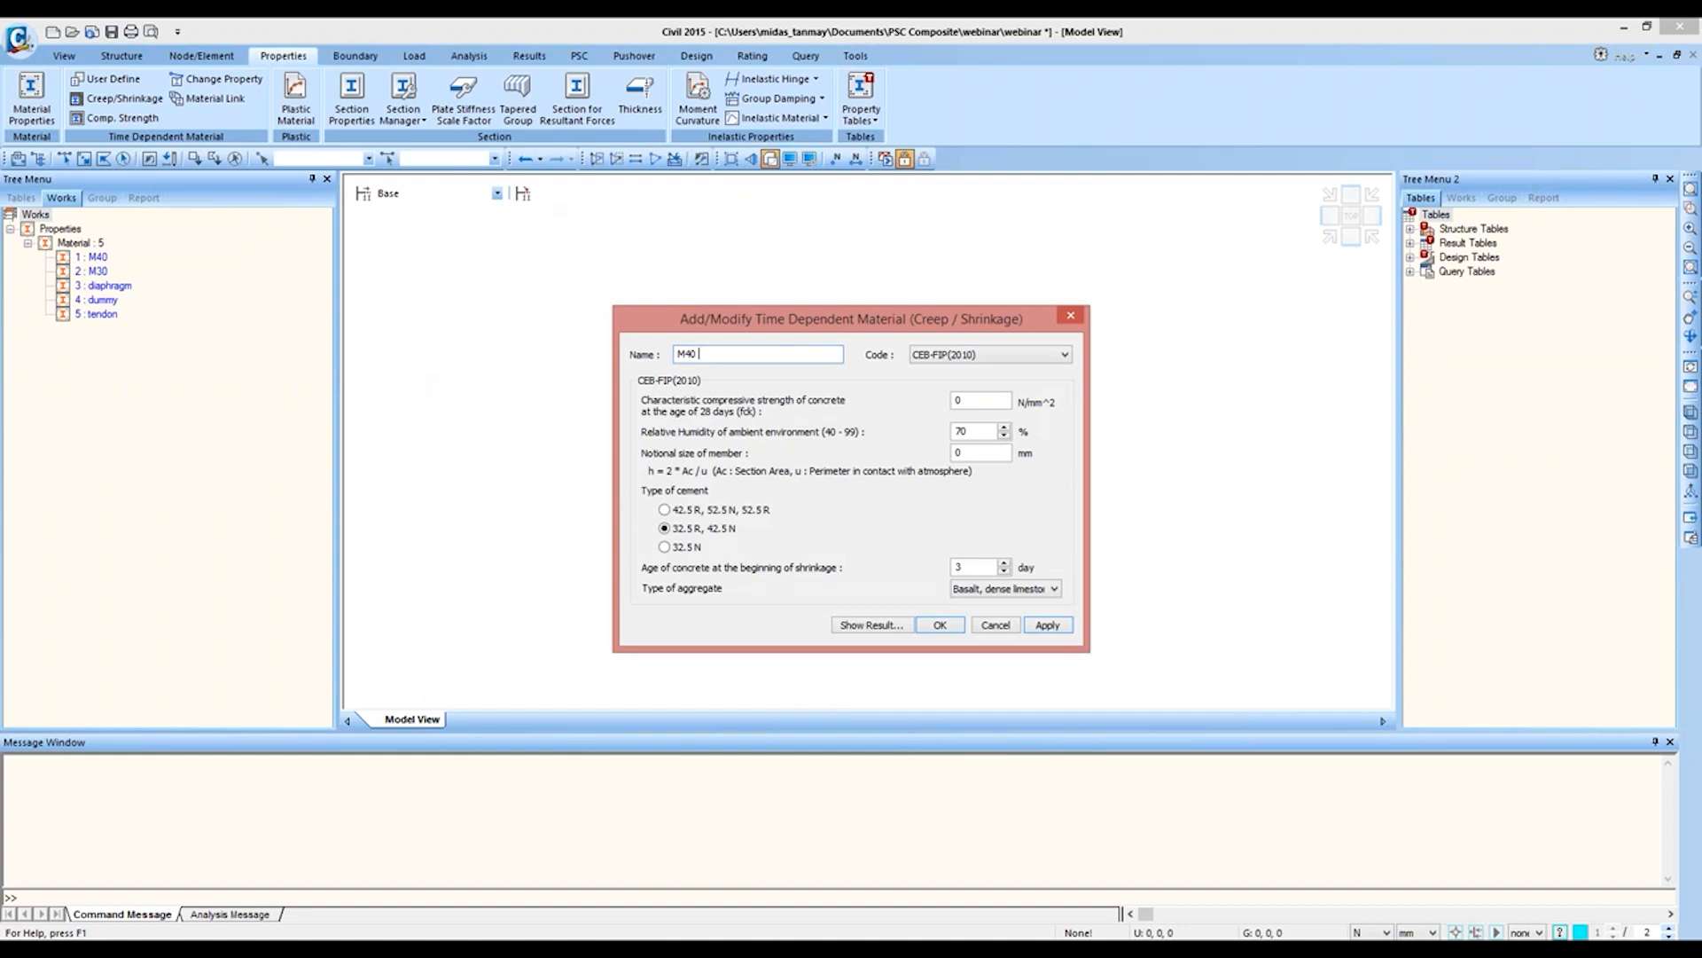
{"action": "type", "text": "S"}
{"action": "left_click", "coordinate": [988, 355]}
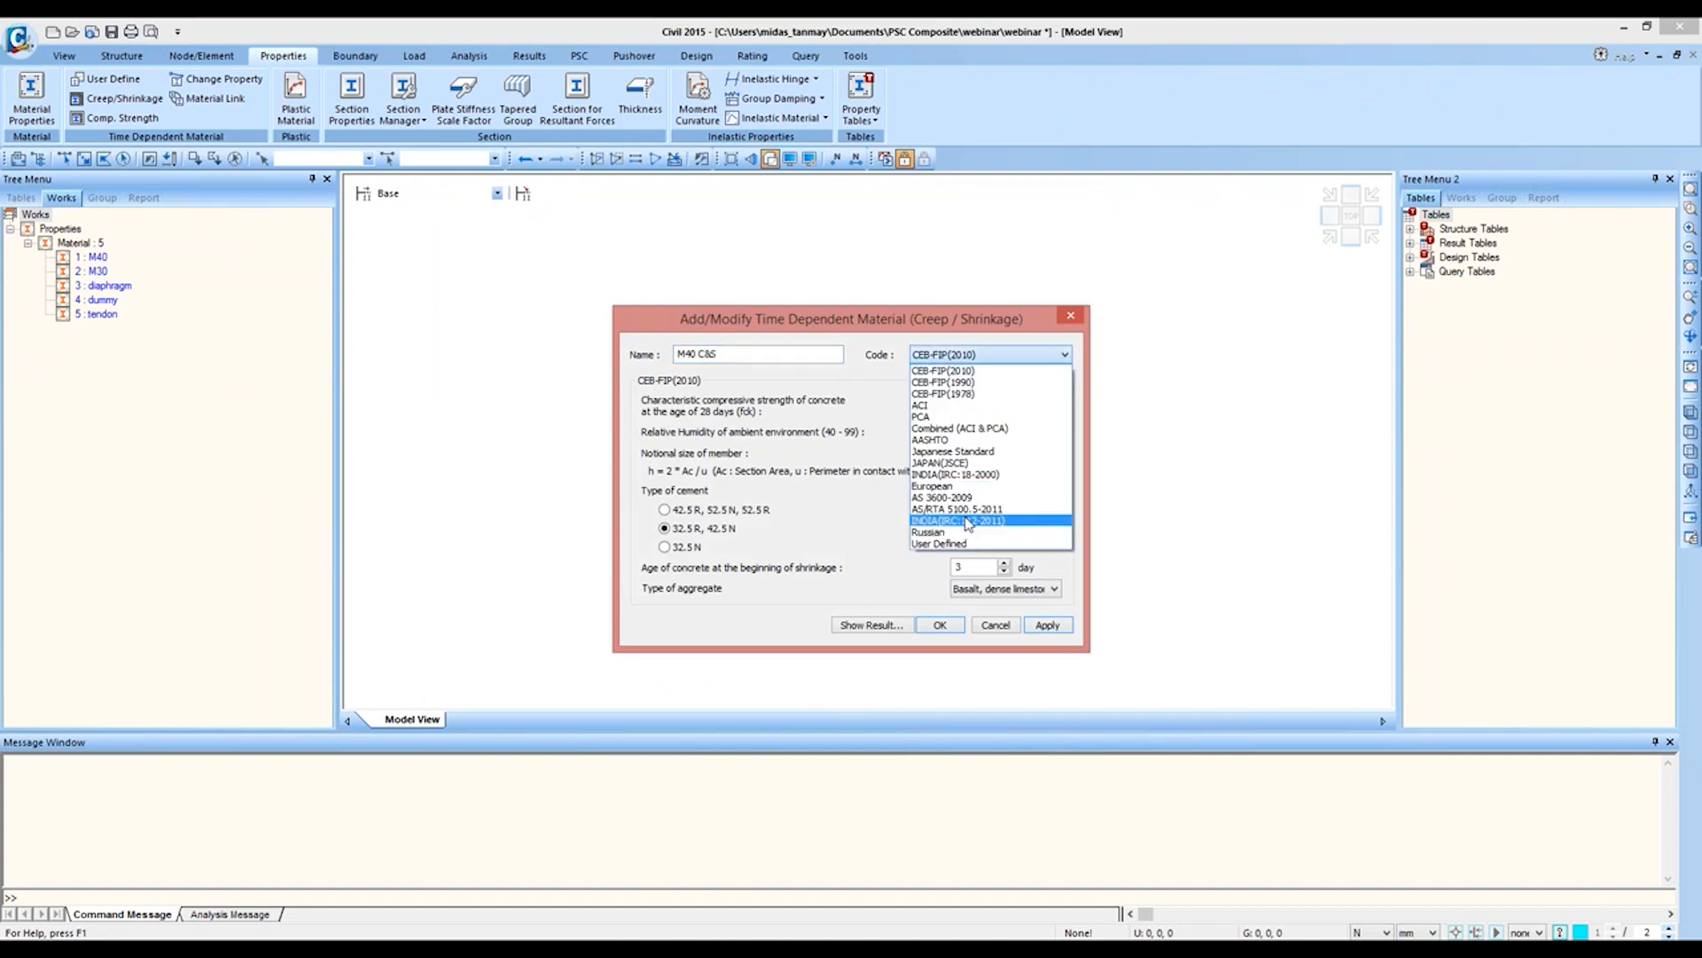
{"action": "left_click", "coordinate": [969, 519]}
{"action": "left_click_drag", "start_coordinate": [975, 396], "coordinate": [926, 402]}
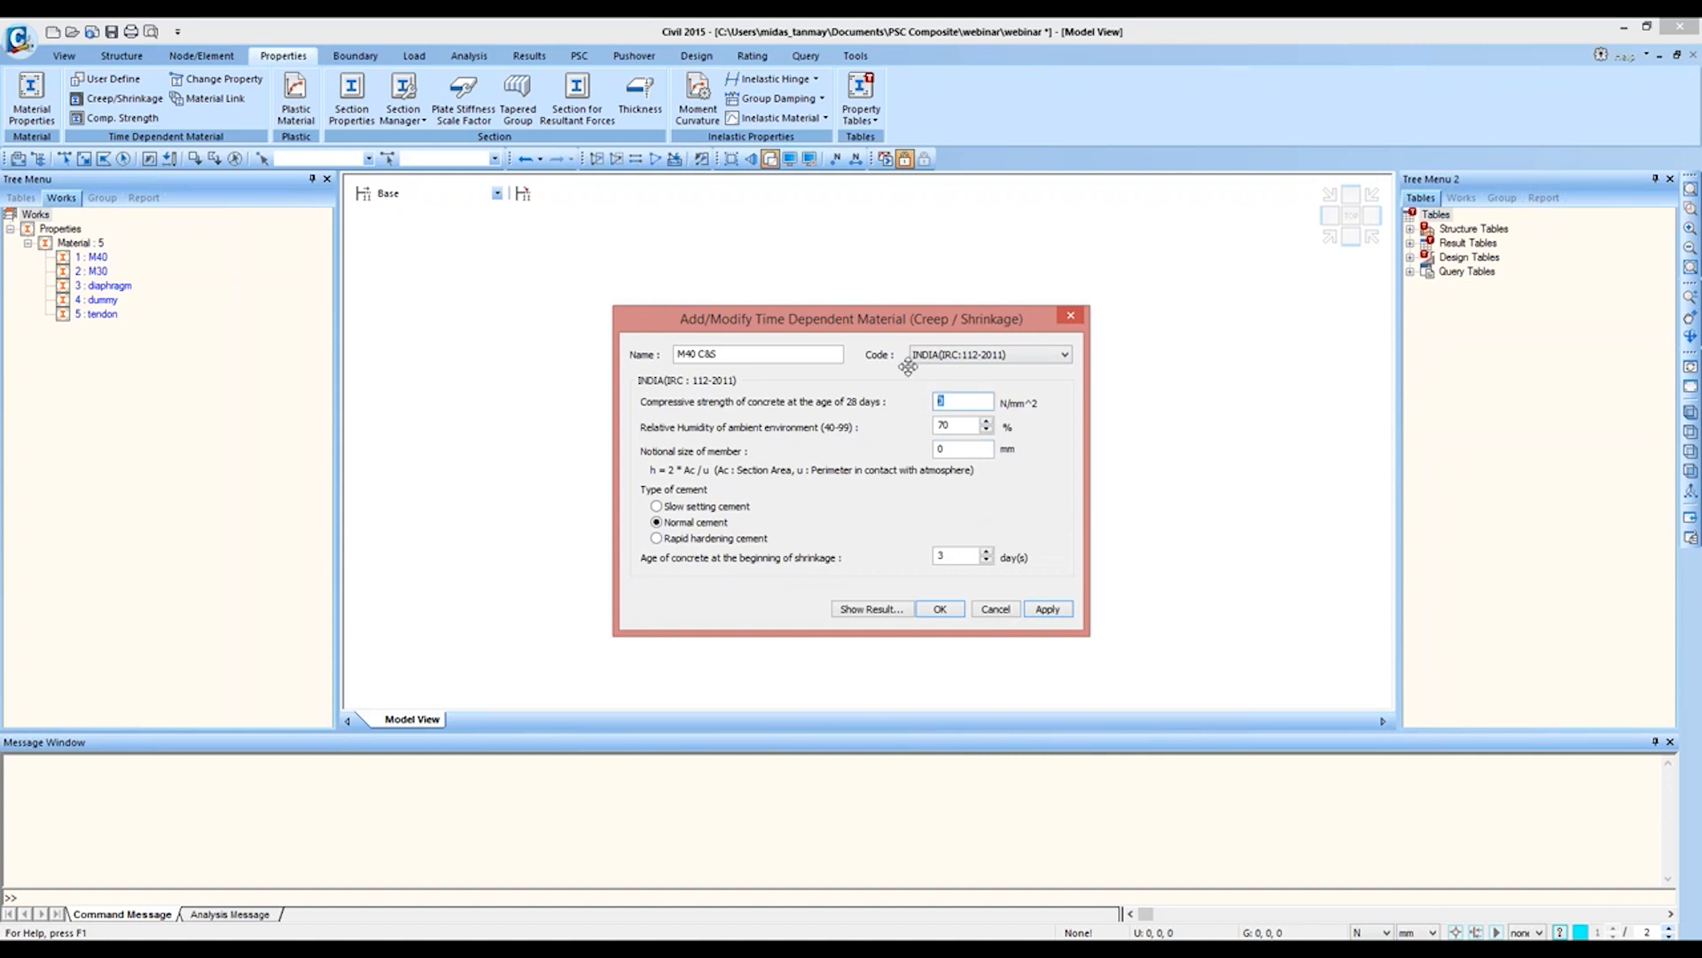
{"action": "type", "text": "40"}
{"action": "left_click_drag", "start_coordinate": [964, 448], "coordinate": [941, 448]}
{"action": "type", "text": "1000"}
{"action": "left_click", "coordinate": [1047, 608]}
Step: Add a second creep/shrinkage material named M30 C&S with a 28-day compressive strength of 30 N/mm²
{"action": "left_click", "coordinate": [728, 354]}
{"action": "type", "text": "M30 C&S"}
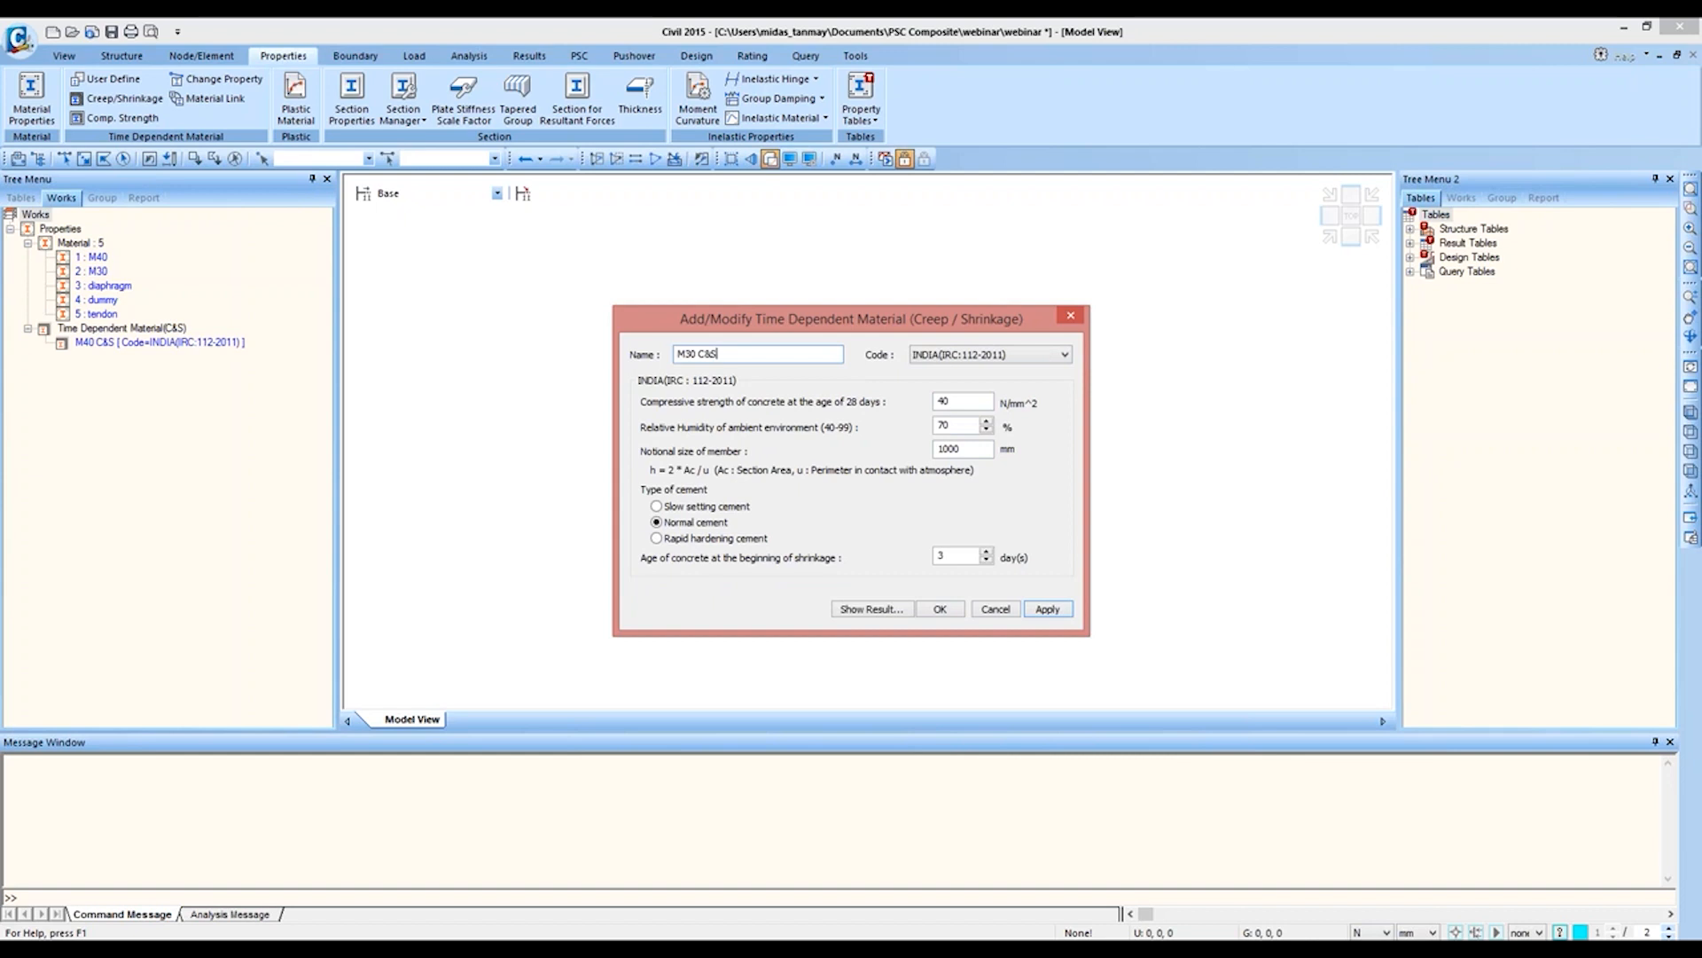
{"action": "double_click", "coordinate": [944, 400]}
{"action": "type", "text": "30"}
{"action": "left_click", "coordinate": [944, 608]}
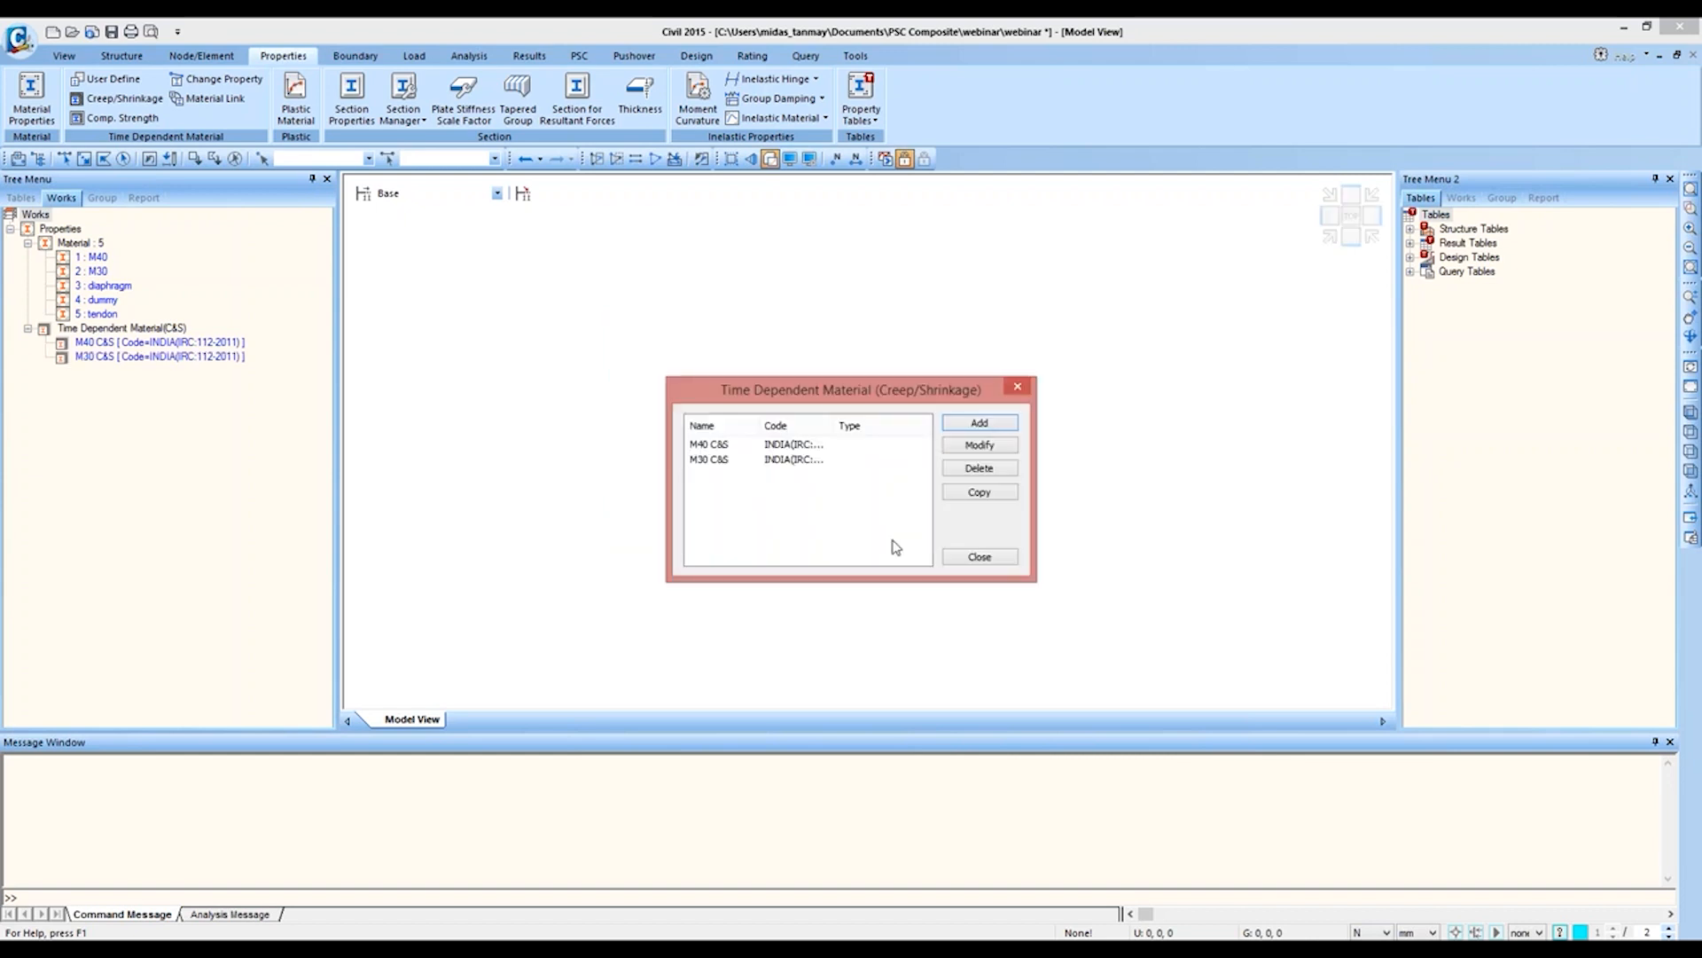
{"action": "left_click", "coordinate": [980, 555]}
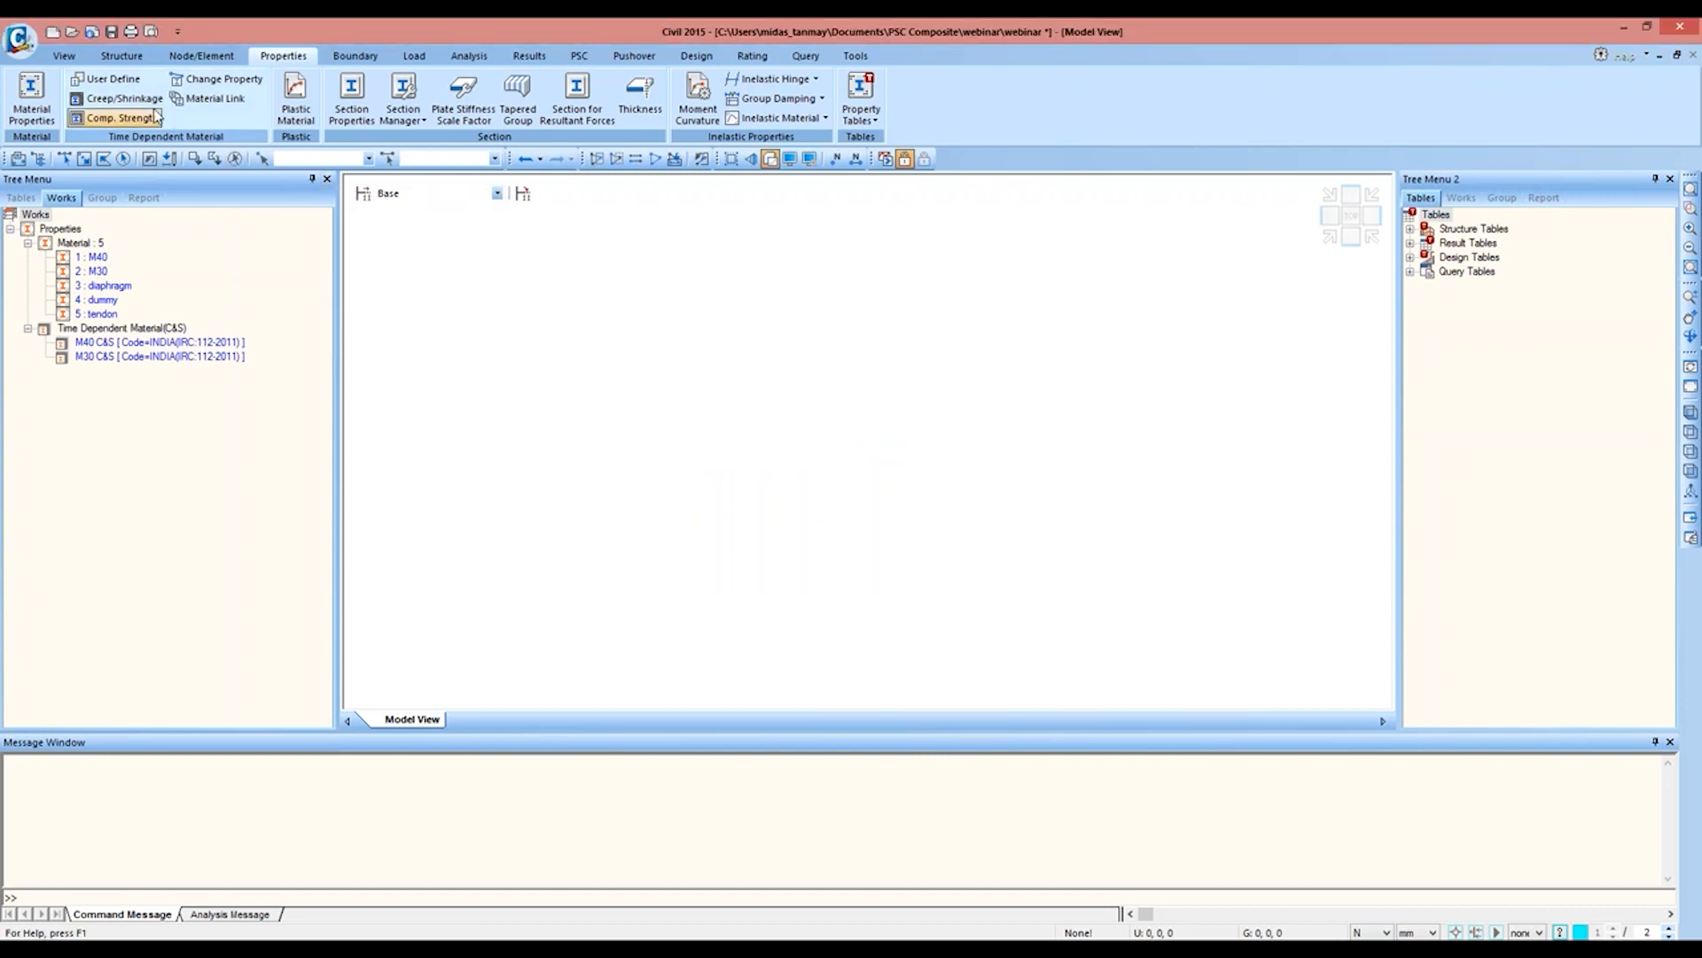
Step: Add a compressive strength material M40 COMP. to INDIA(IRC:112-2011) with mean strength 40+10 N/mm² and Normal cement, redrawing its graph
{"action": "left_click", "coordinate": [117, 118]}
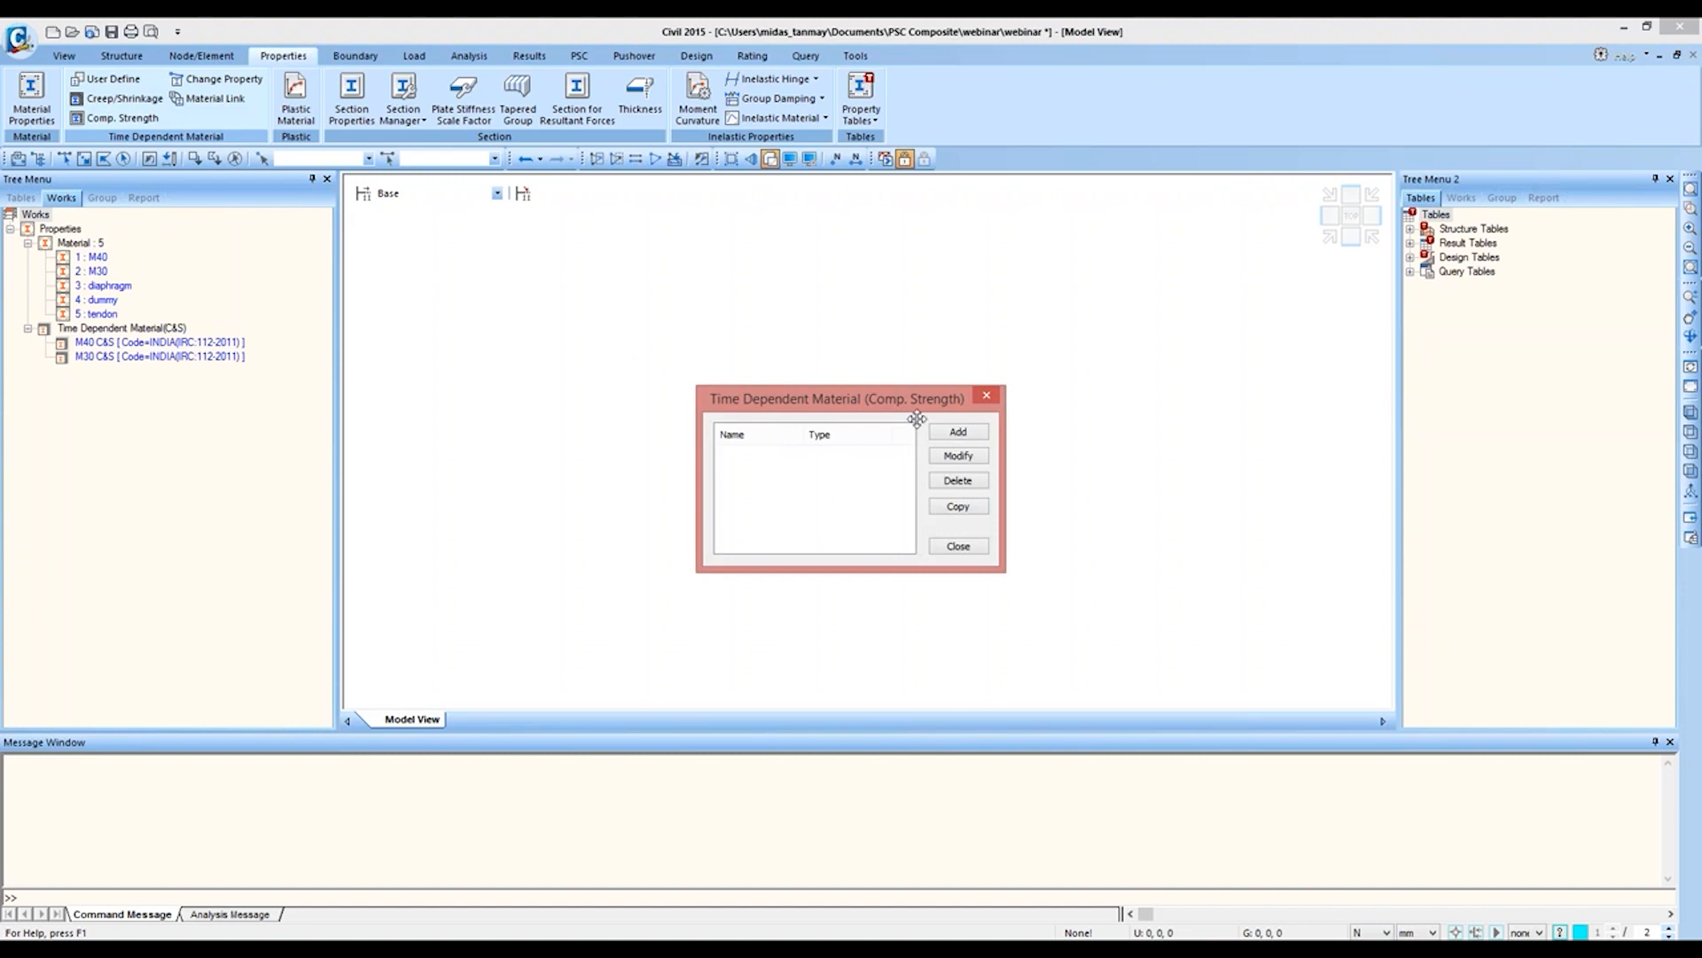
{"action": "left_click", "coordinate": [957, 432]}
{"action": "type", "text": "M40 COMP."}
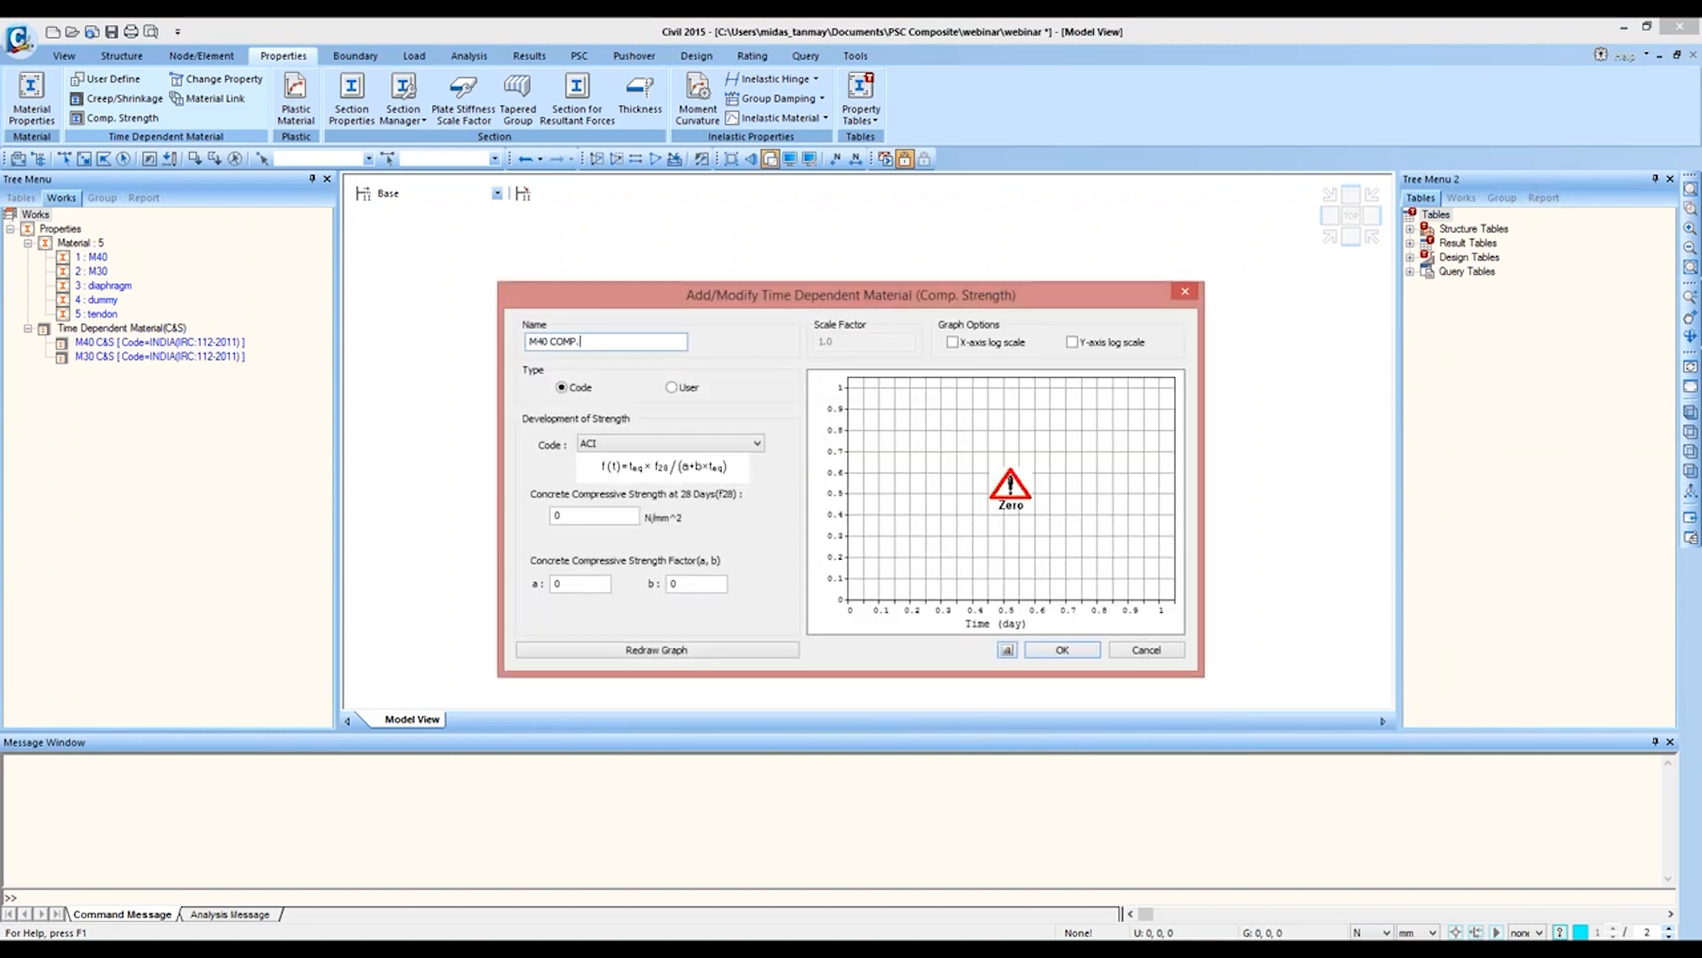
{"action": "left_click", "coordinate": [716, 448]}
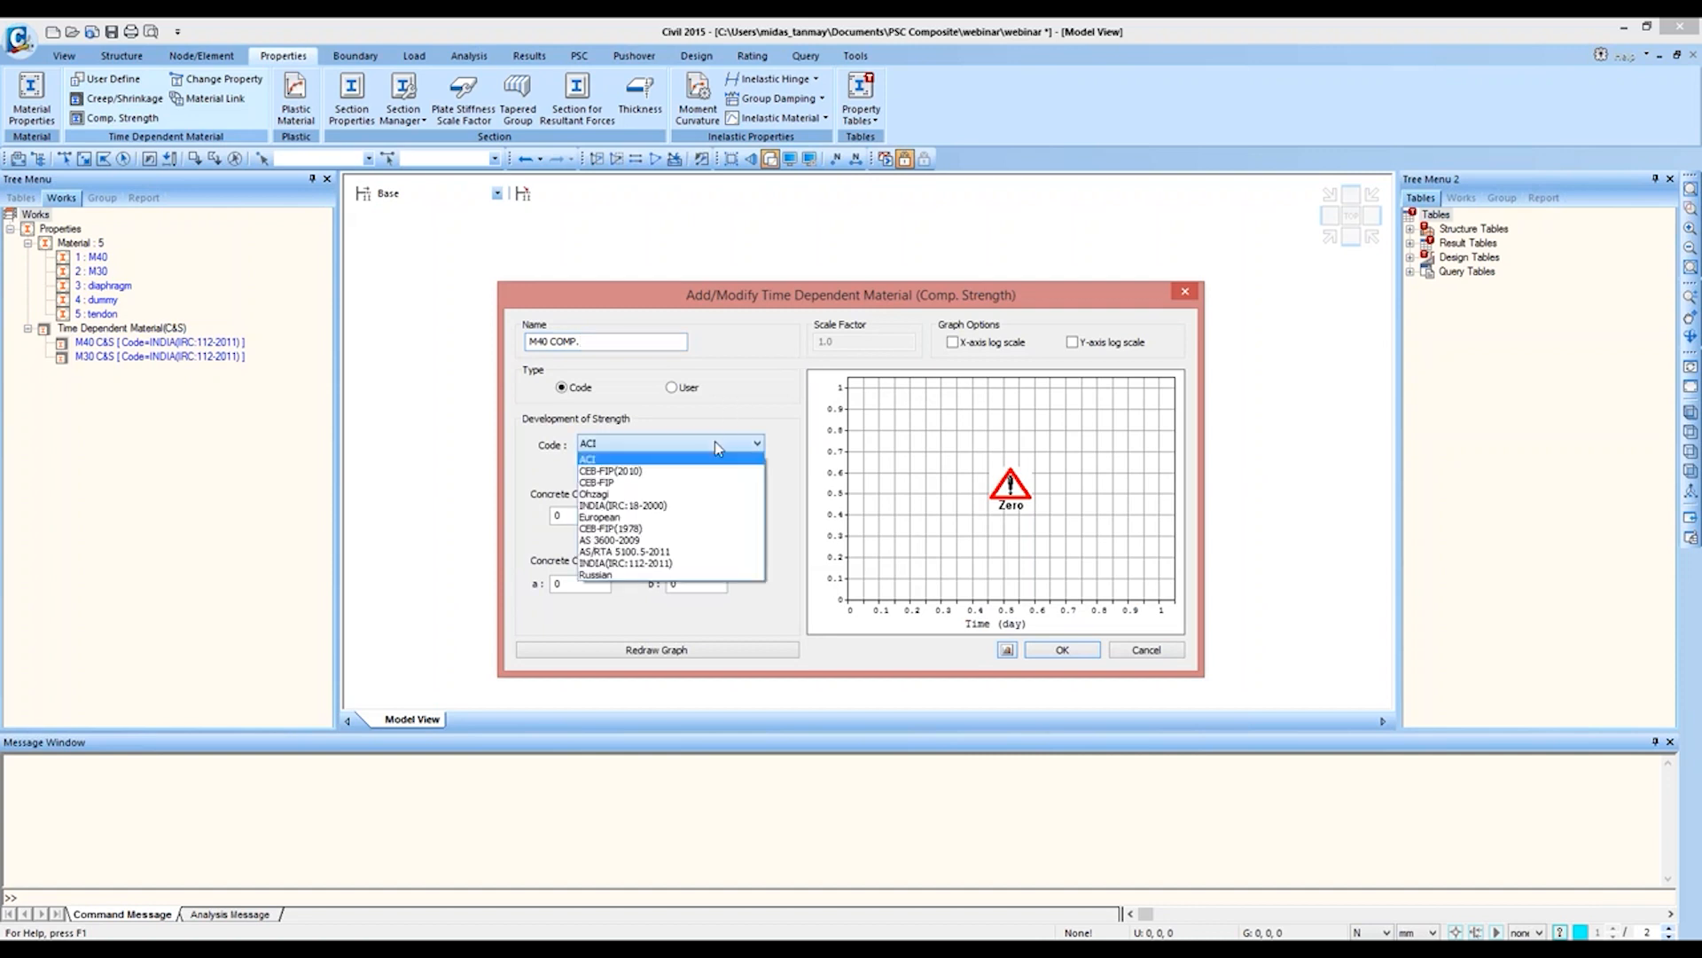
{"action": "left_click", "coordinate": [625, 563]}
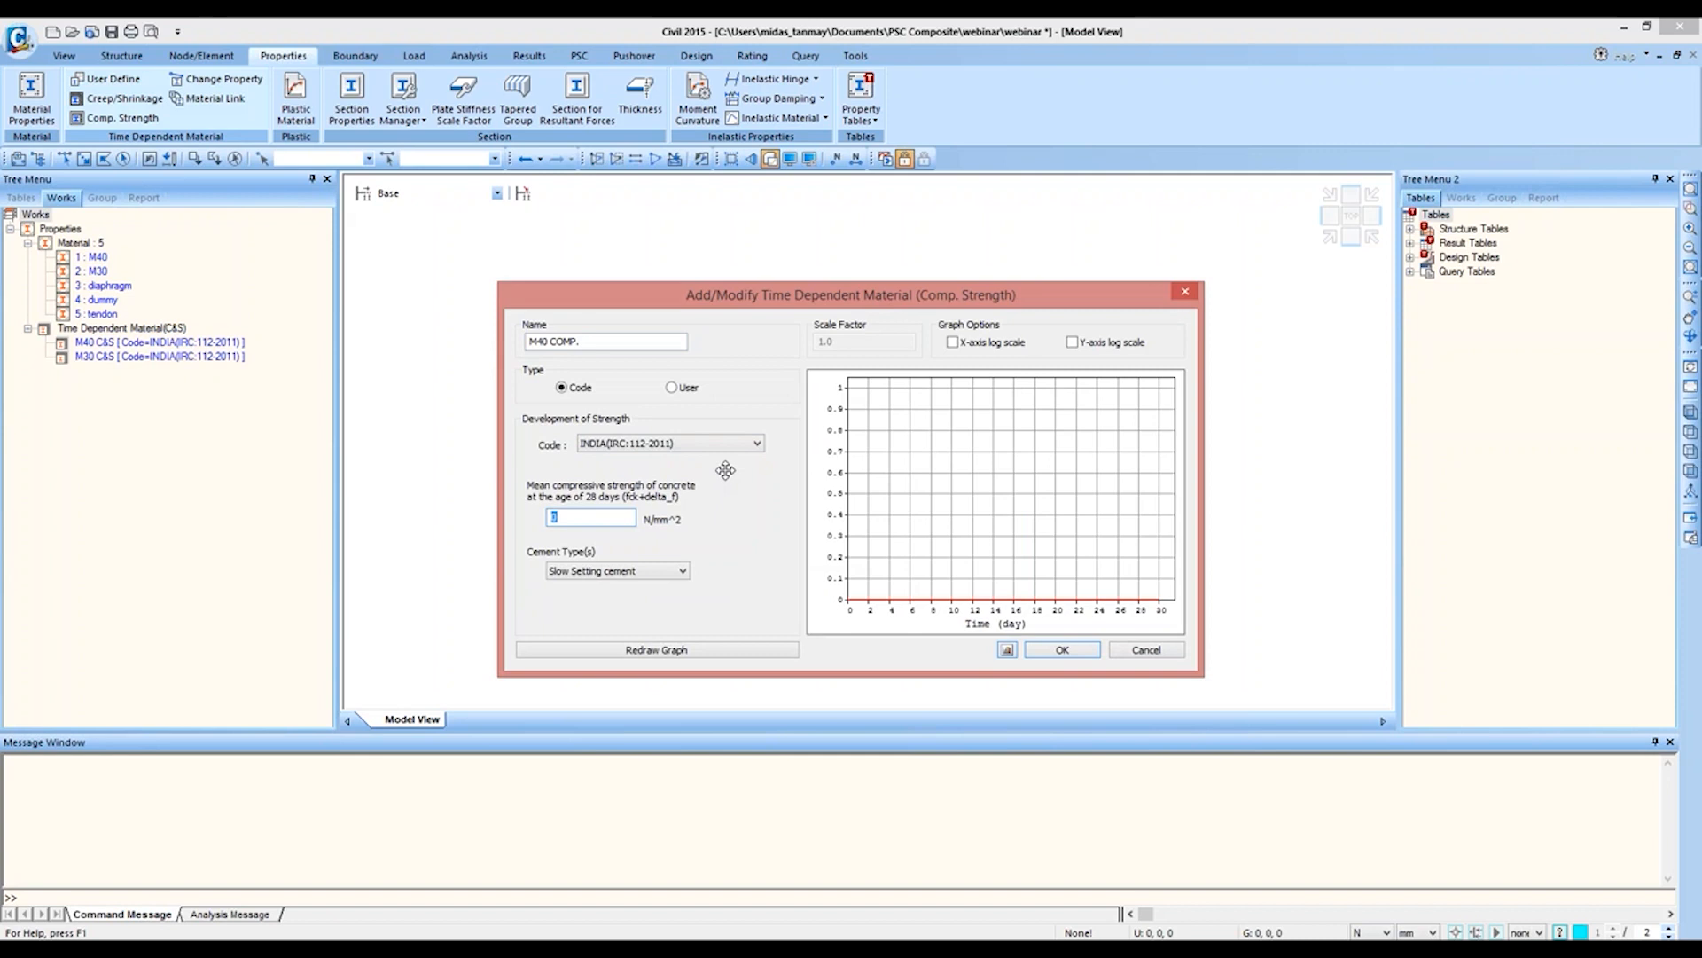
{"action": "type", "text": "40+10"}
{"action": "left_click", "coordinate": [679, 574]}
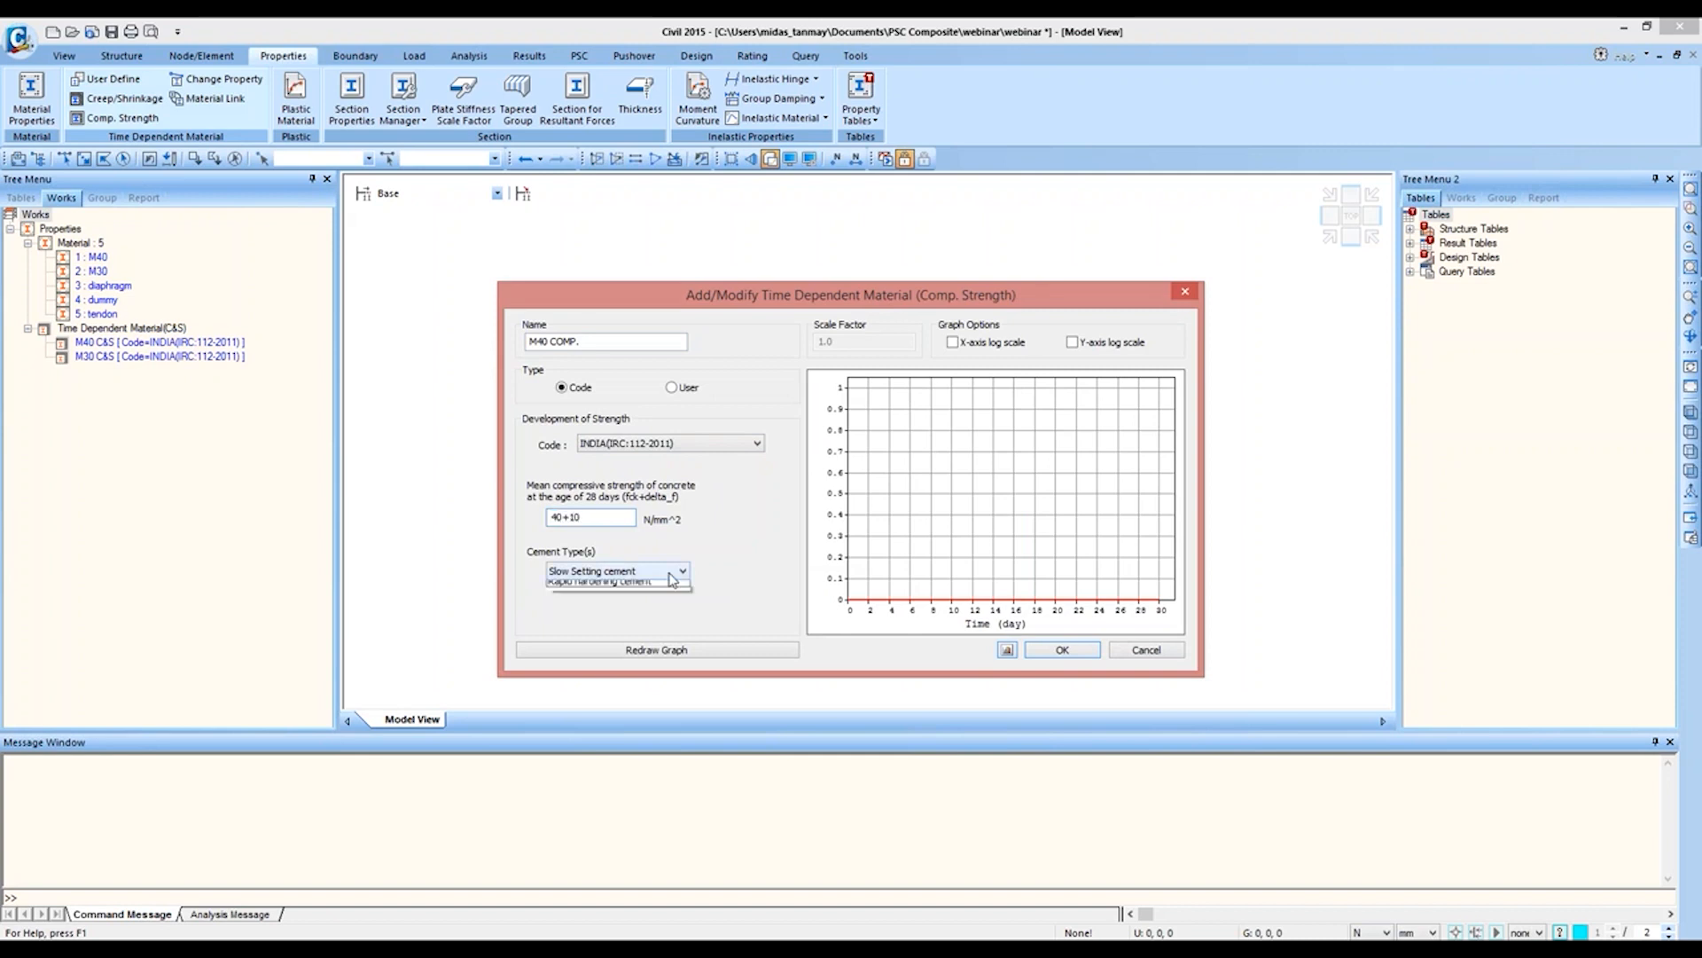
{"action": "left_click", "coordinate": [655, 597]}
{"action": "left_click", "coordinate": [658, 653]}
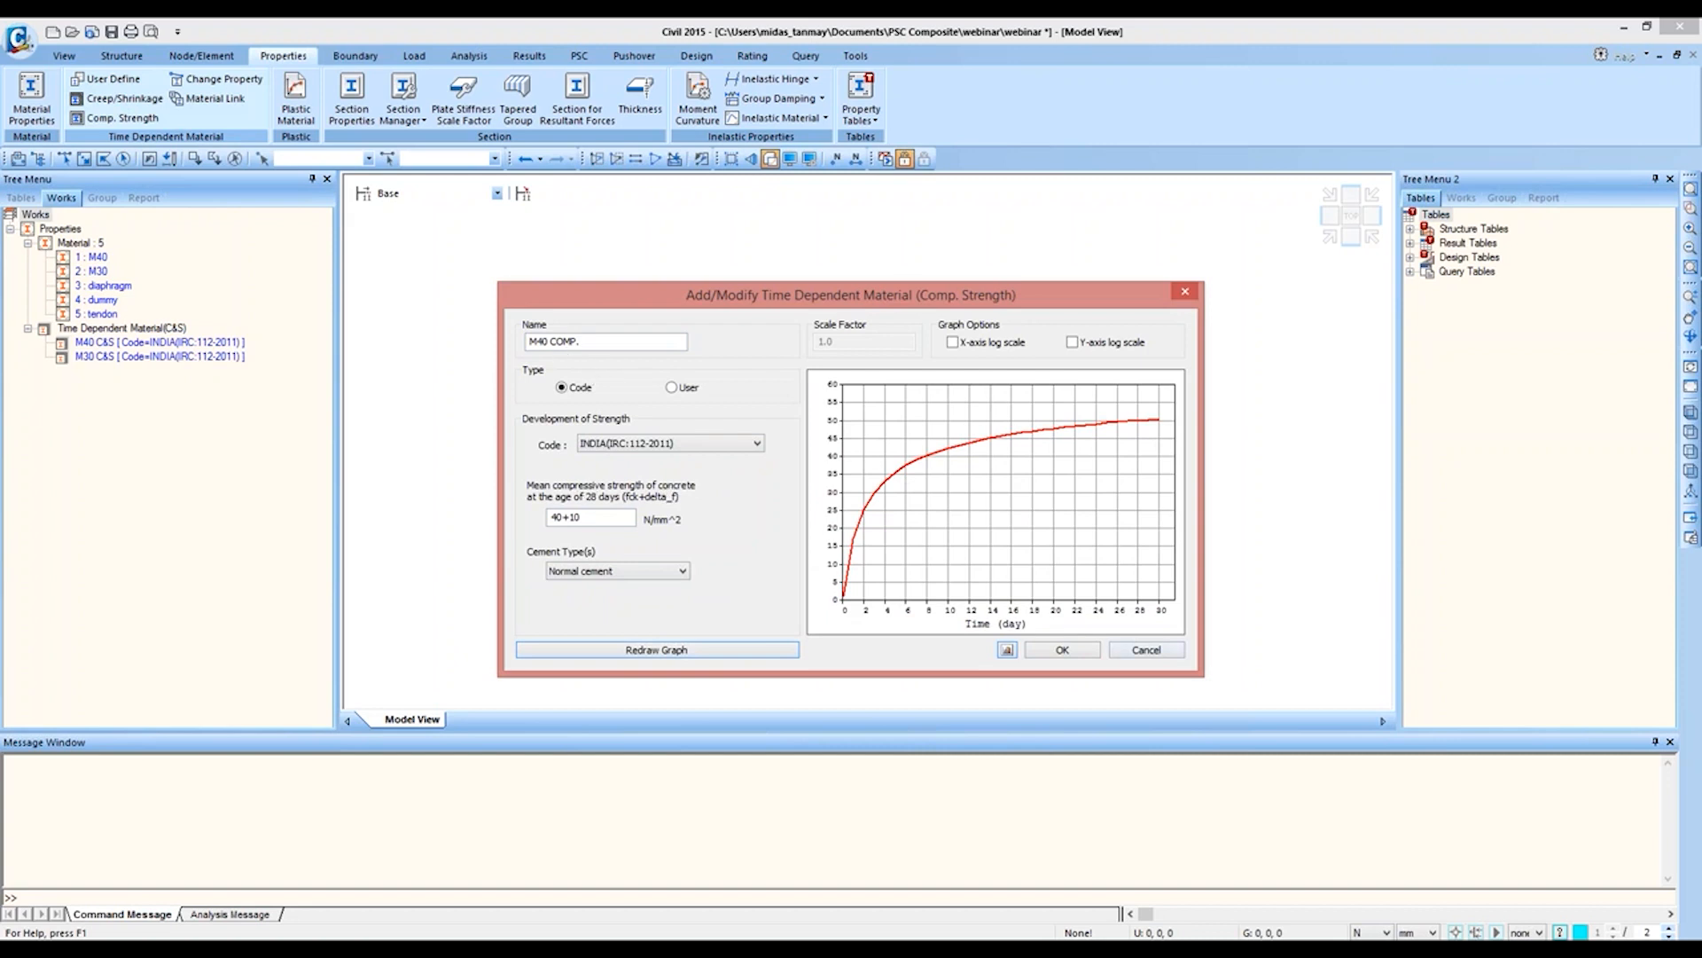
{"action": "left_click", "coordinate": [1073, 650]}
Step: Add a compressive strength material M30 COMP. to INDIA(IRC:112-2011) with mean strength 30+10 N/mm² and Normal cement, redrawing its graph
{"action": "left_click", "coordinate": [957, 433]}
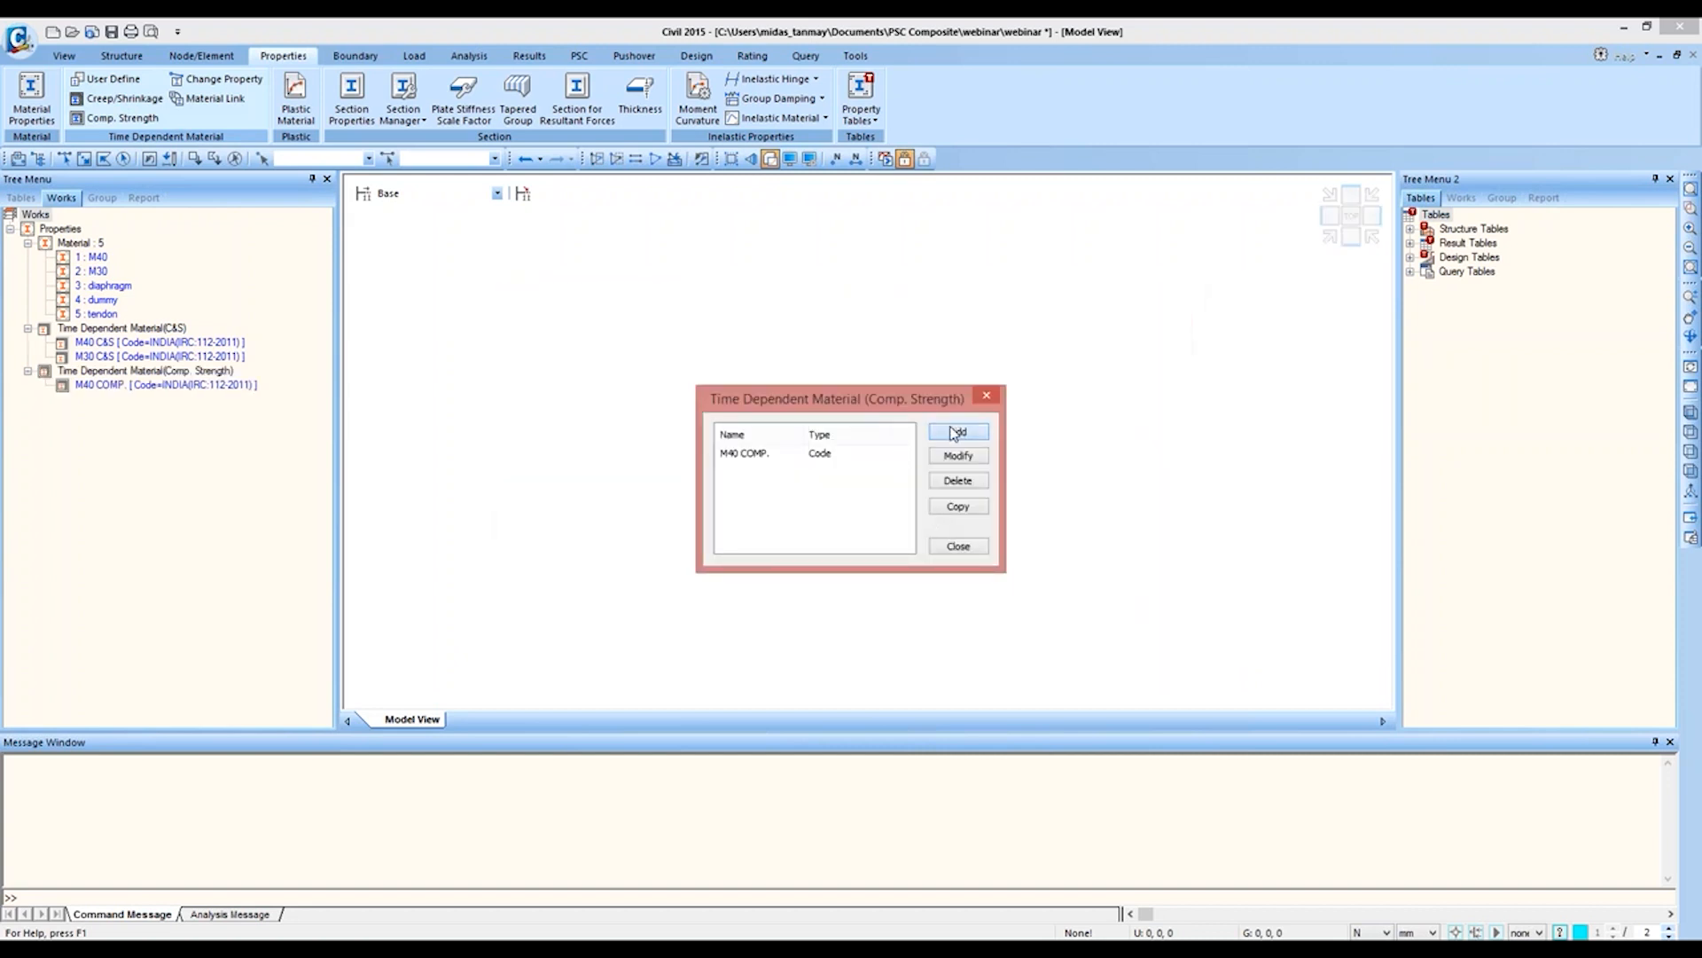
{"action": "type", "text": "M30 COMP."}
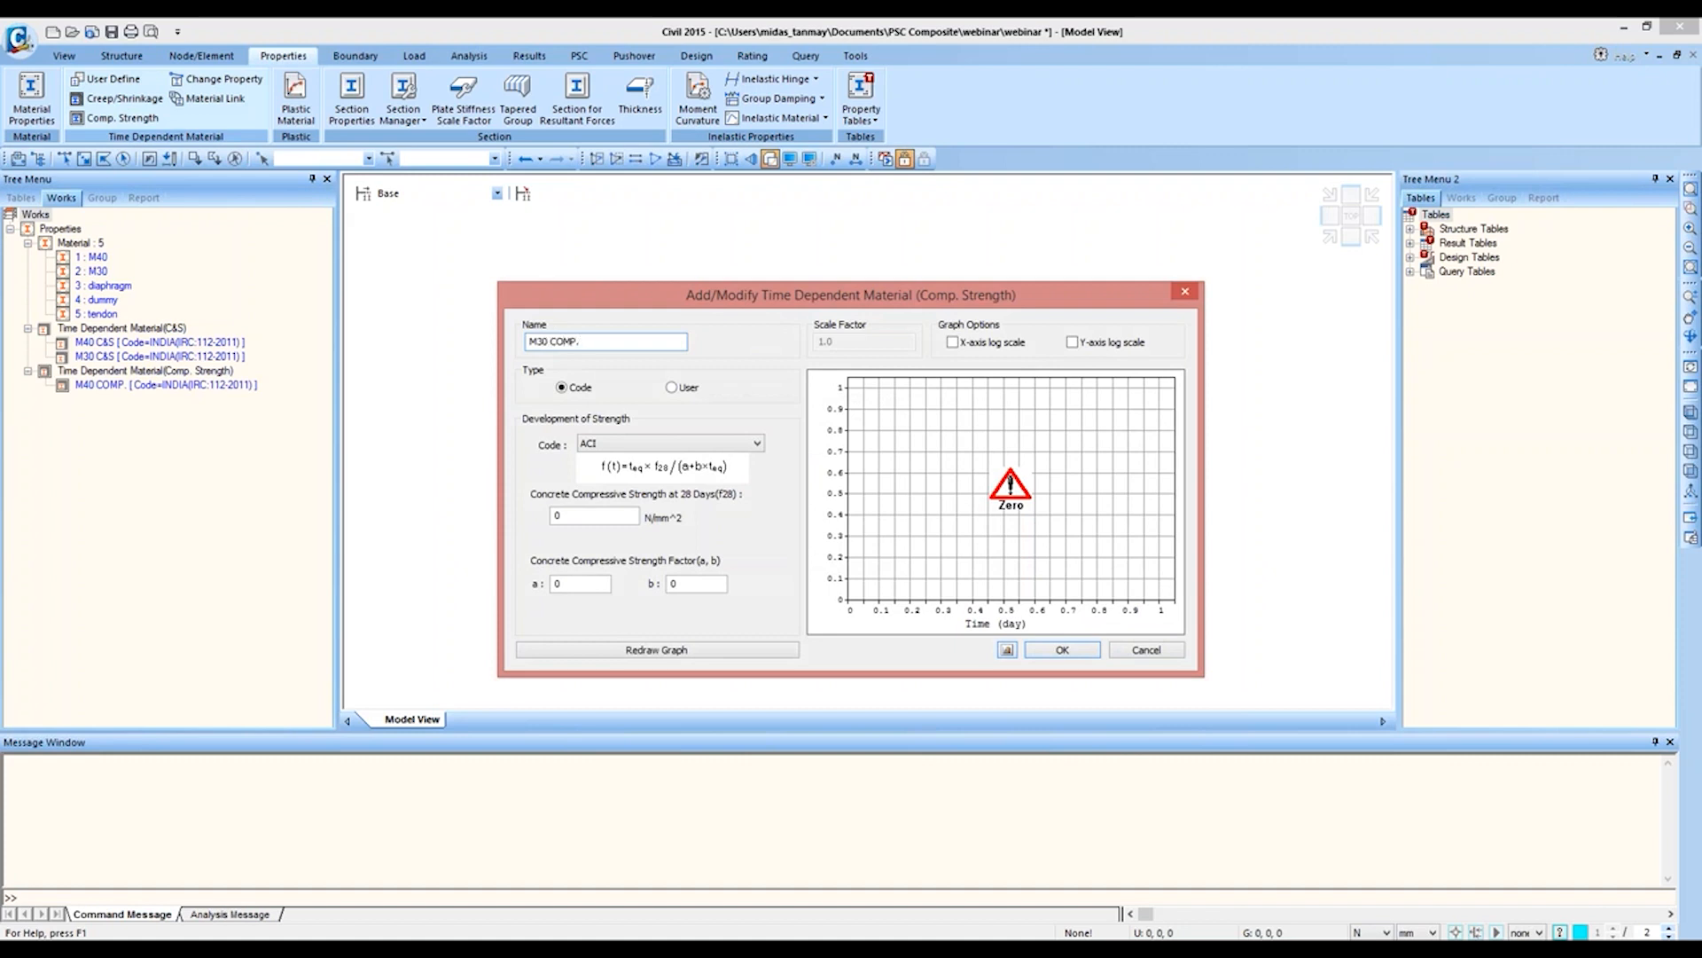
{"action": "left_click", "coordinate": [740, 443]}
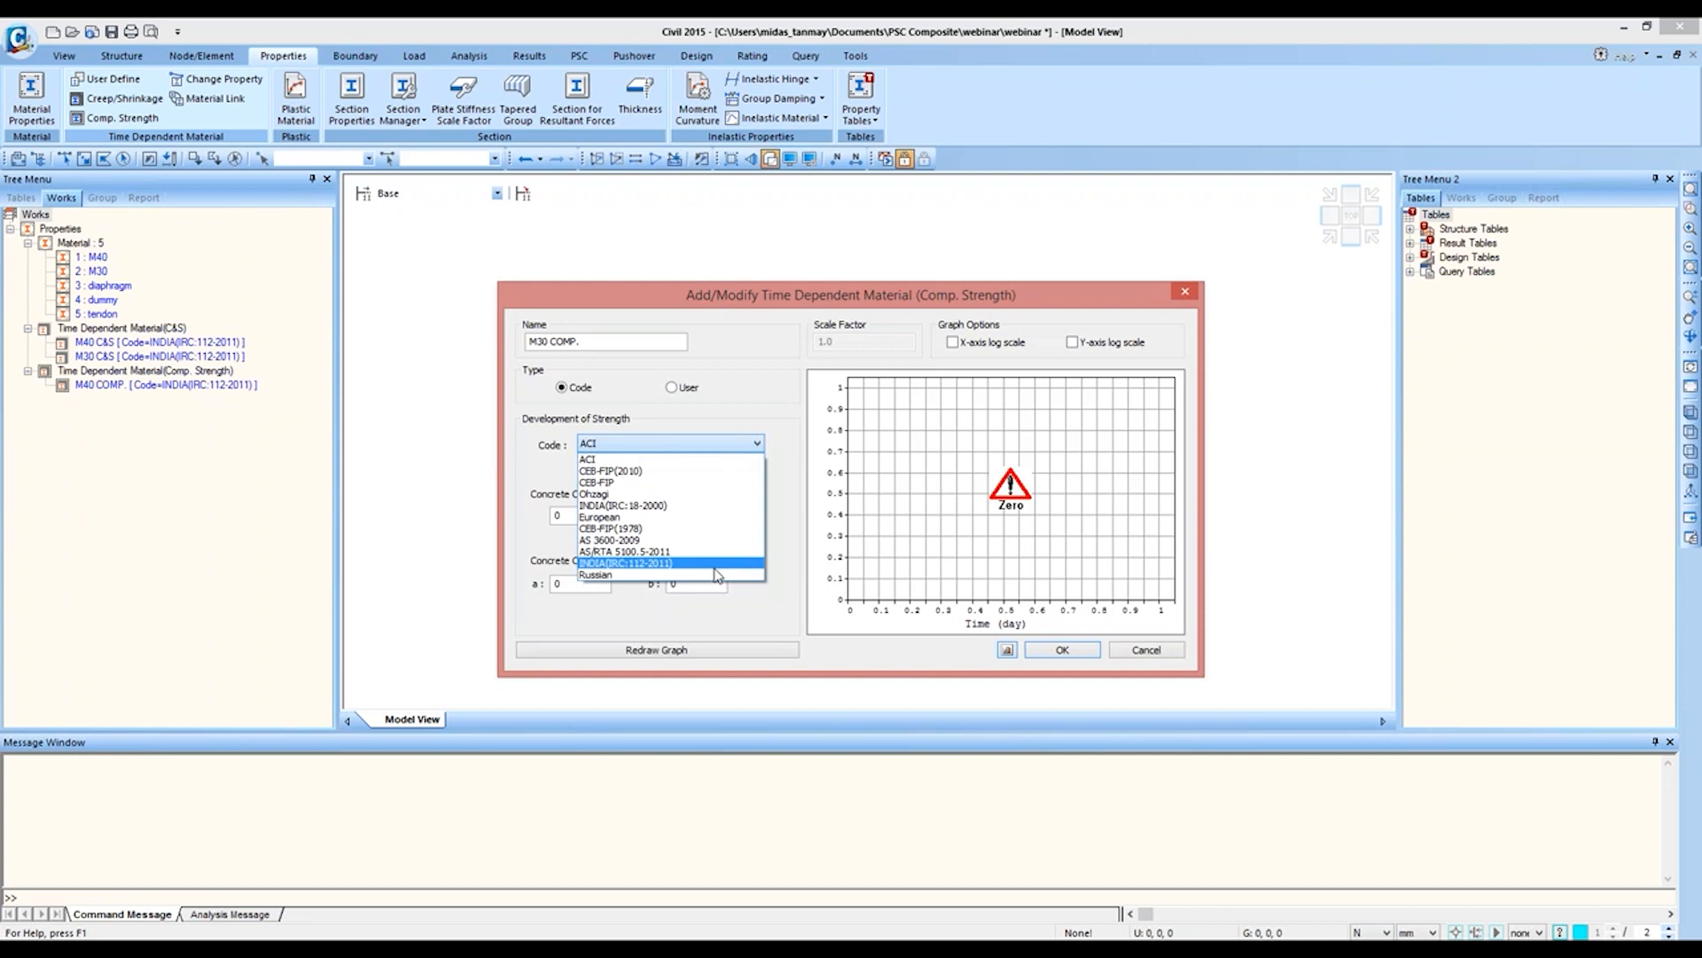
{"action": "left_click", "coordinate": [715, 565]}
{"action": "double_click", "coordinate": [552, 517]}
{"action": "type", "text": "30+10"}
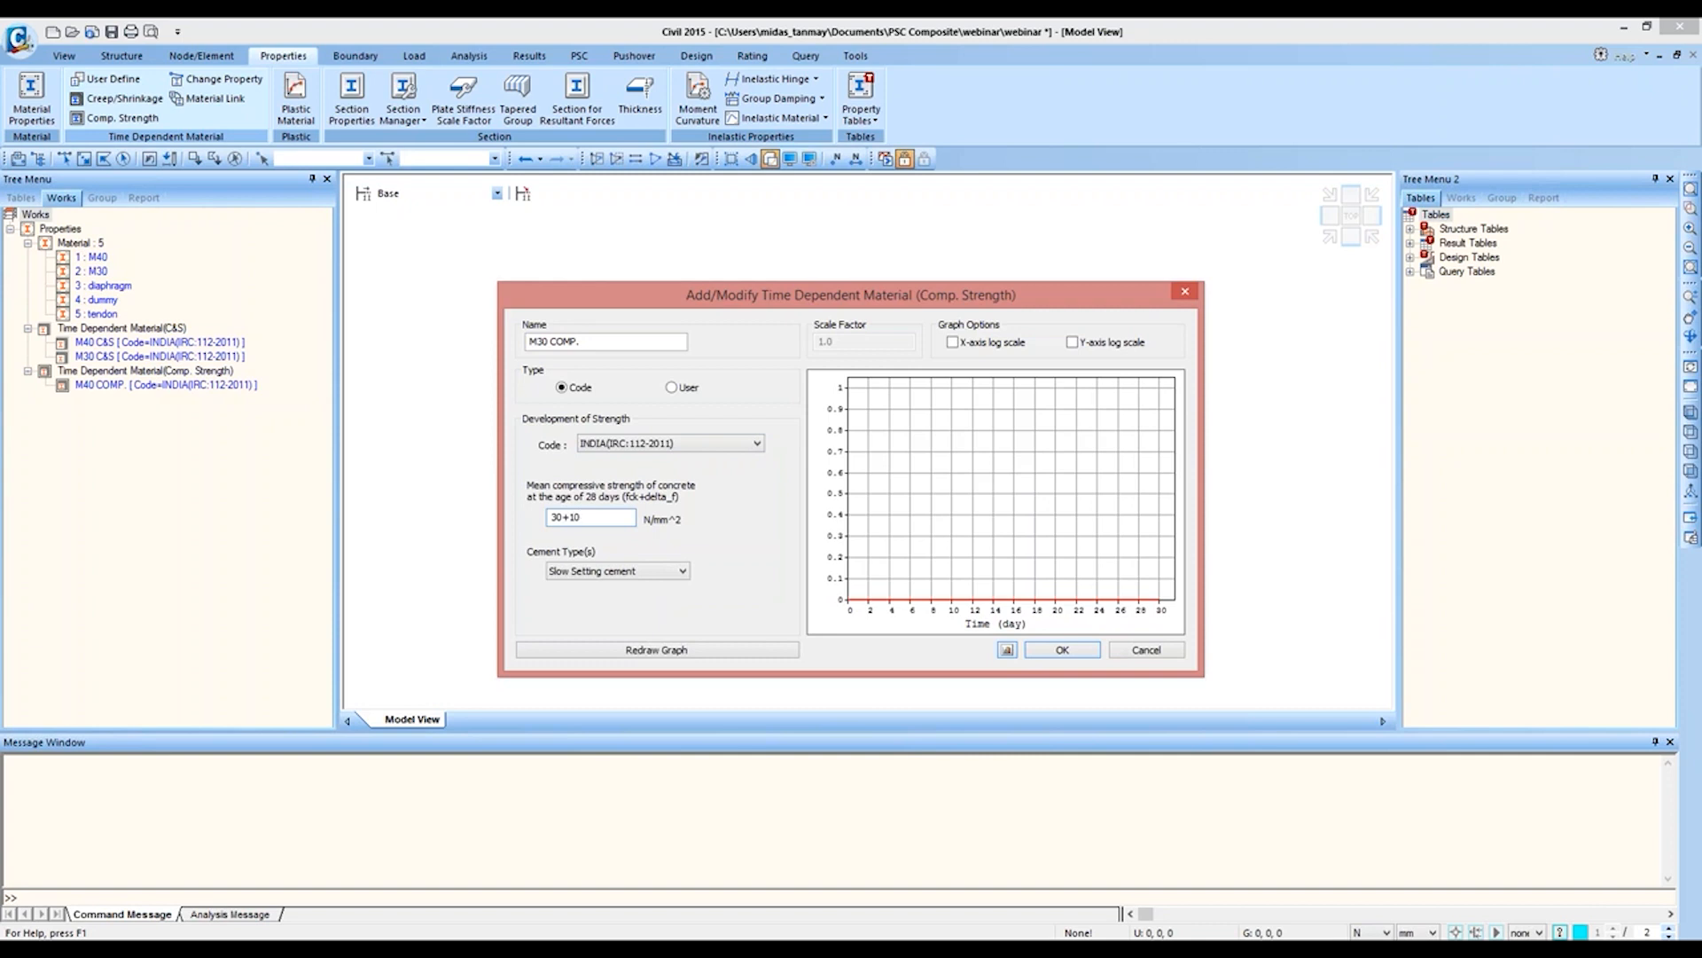
{"action": "left_click", "coordinate": [618, 571]}
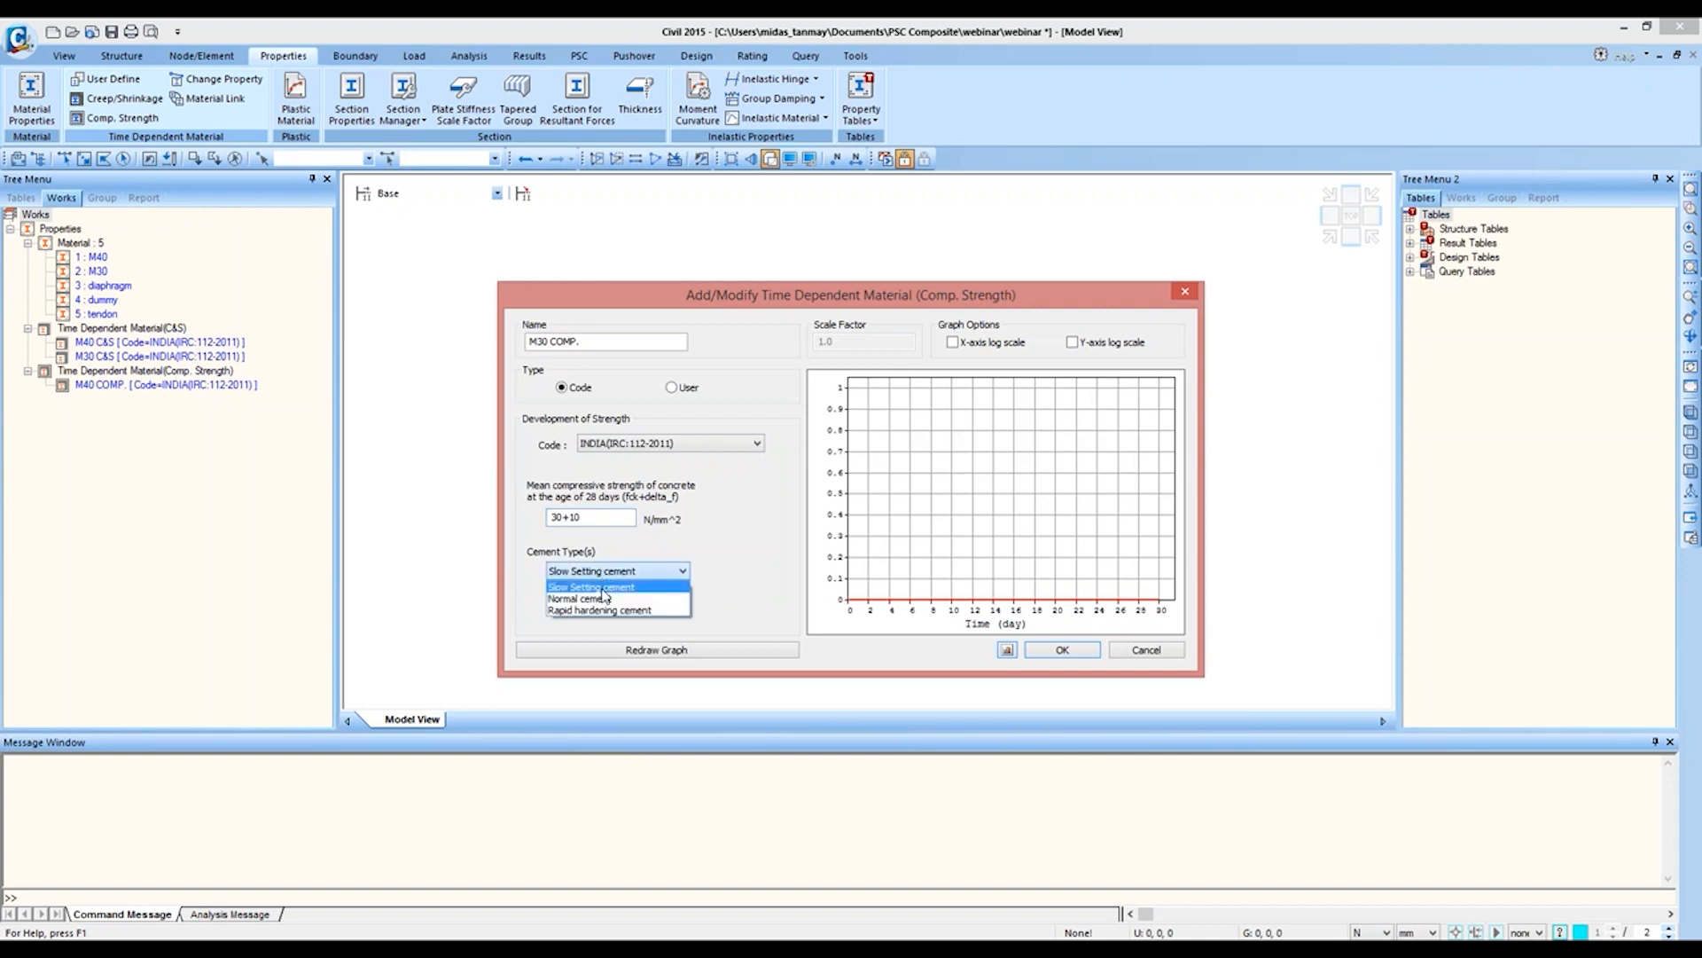
{"action": "left_click", "coordinate": [603, 590]}
{"action": "left_click", "coordinate": [628, 652]}
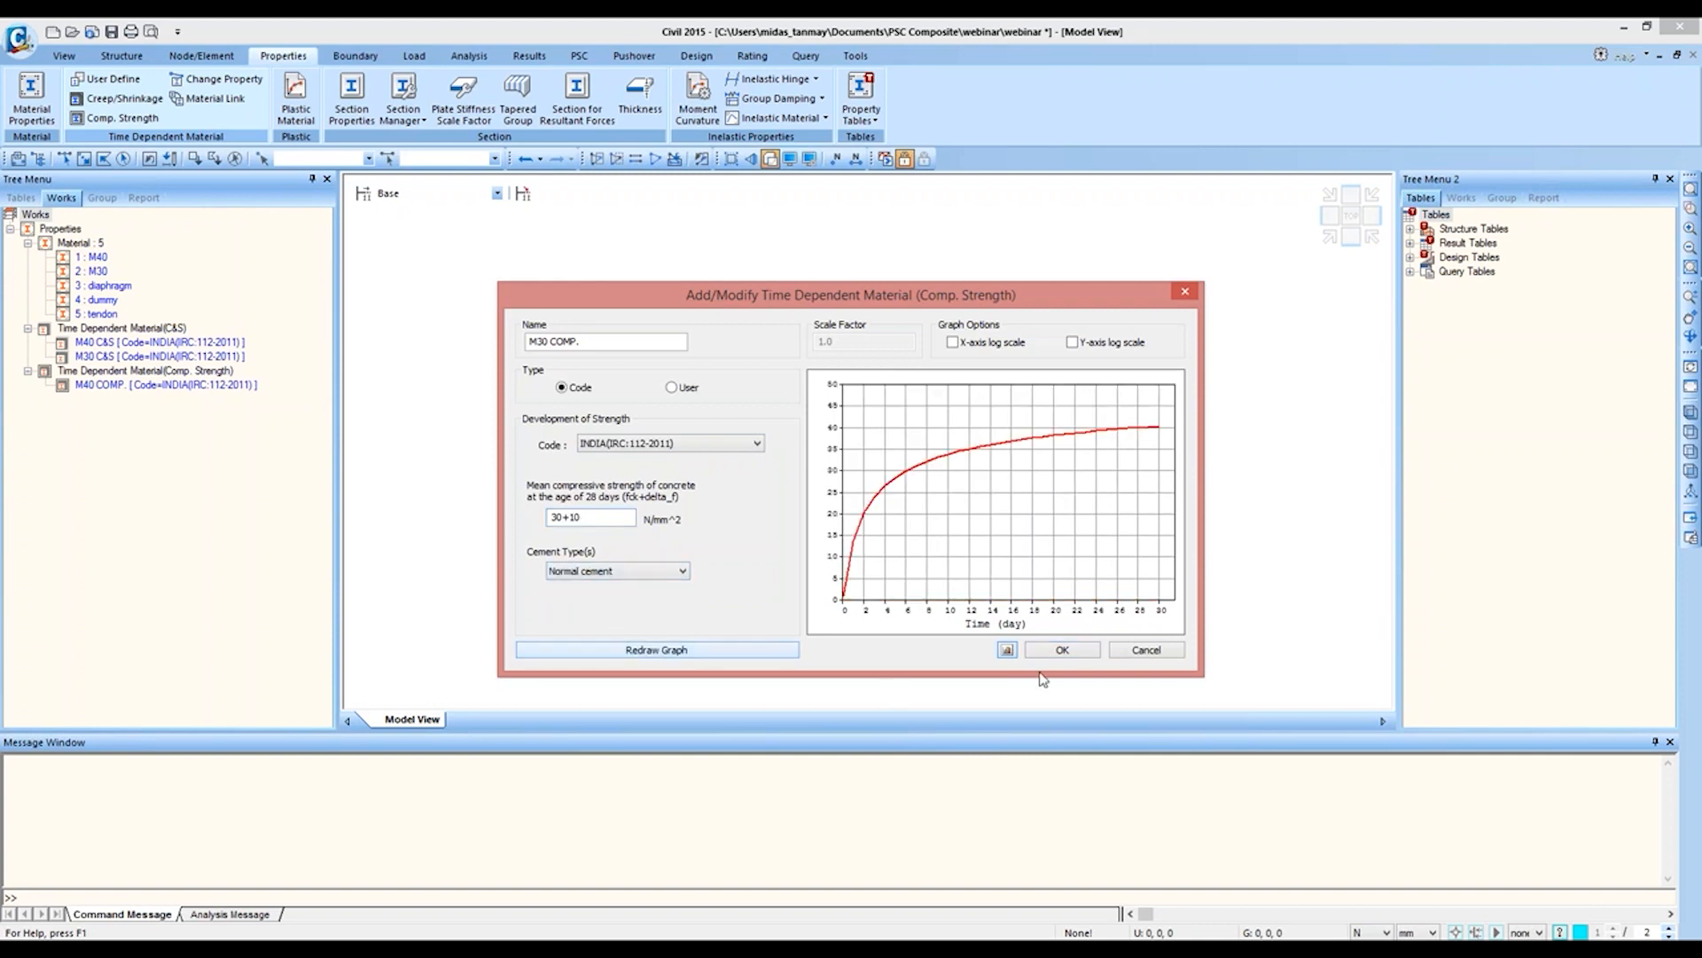
{"action": "left_click", "coordinate": [1062, 650]}
{"action": "left_click", "coordinate": [984, 549]}
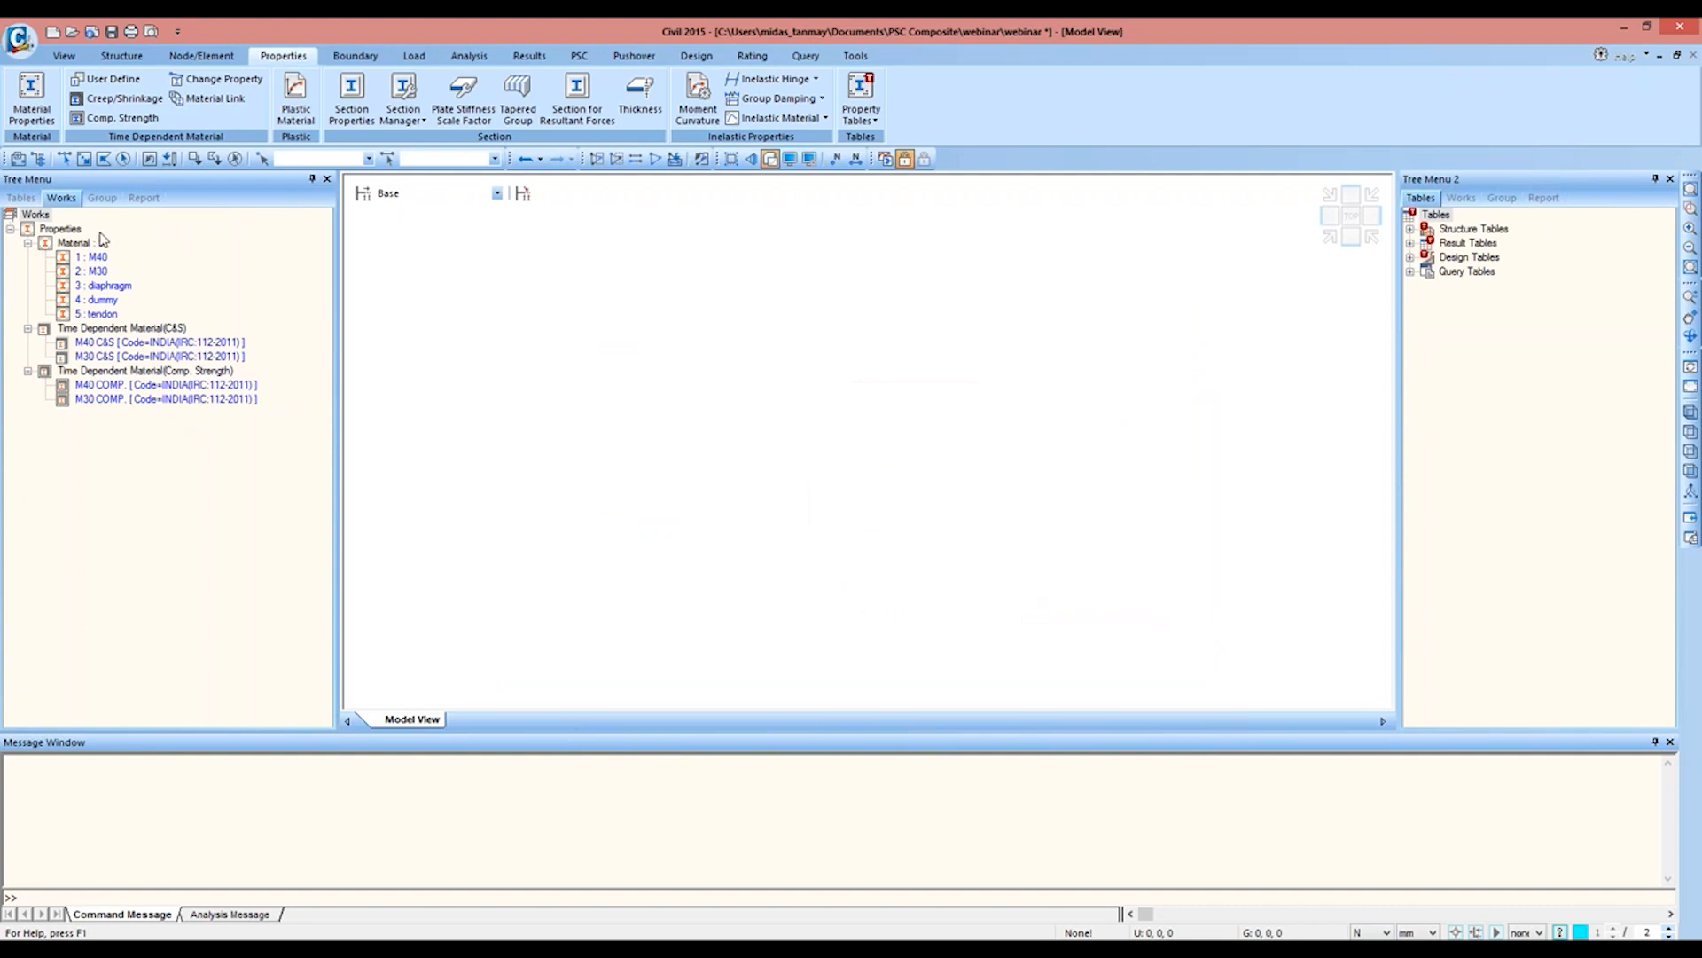
Step: Link material M40 to the time-dependent properties M40 C&S and M40 COMP
{"action": "left_click", "coordinate": [236, 101]}
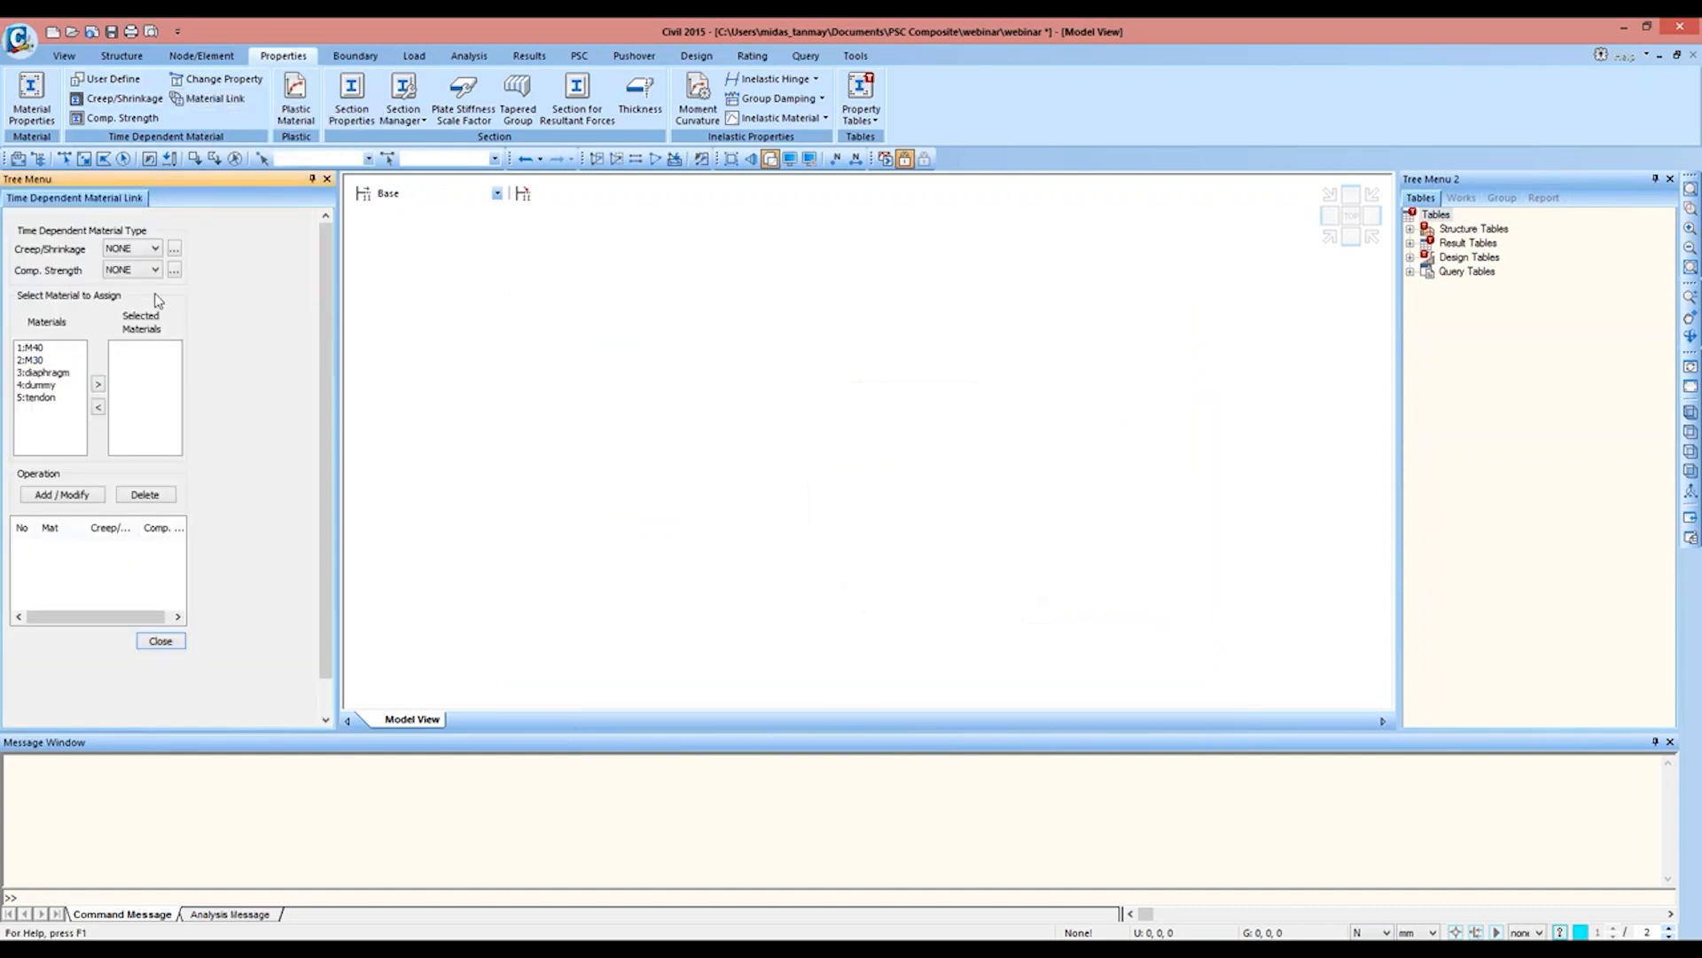
{"action": "left_click", "coordinate": [141, 248]}
{"action": "left_click", "coordinate": [139, 282]}
{"action": "left_click", "coordinate": [142, 270]}
{"action": "left_click", "coordinate": [139, 292]}
{"action": "left_click", "coordinate": [31, 347]}
{"action": "left_click", "coordinate": [98, 384]}
{"action": "left_click", "coordinate": [82, 495]}
Step: Link material M30 to the time-dependent properties M30 C&S and M30 COMP., and close the material link settings
{"action": "left_click", "coordinate": [133, 248]}
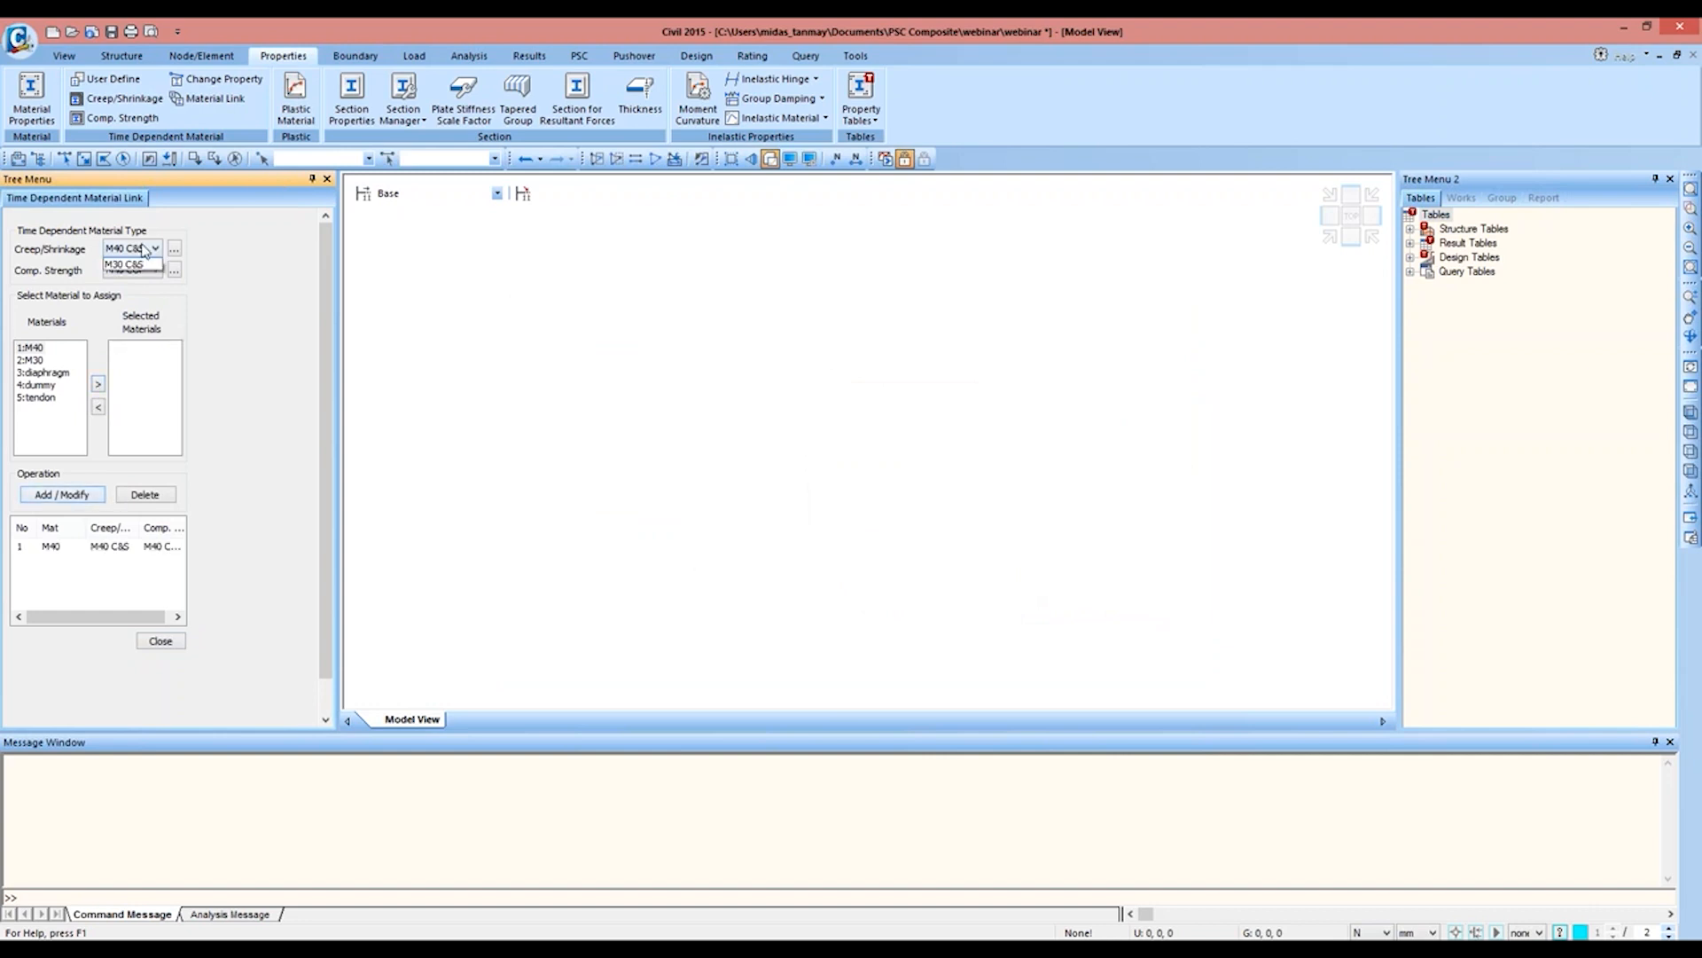
{"action": "left_click", "coordinate": [136, 282]}
{"action": "left_click", "coordinate": [133, 270]}
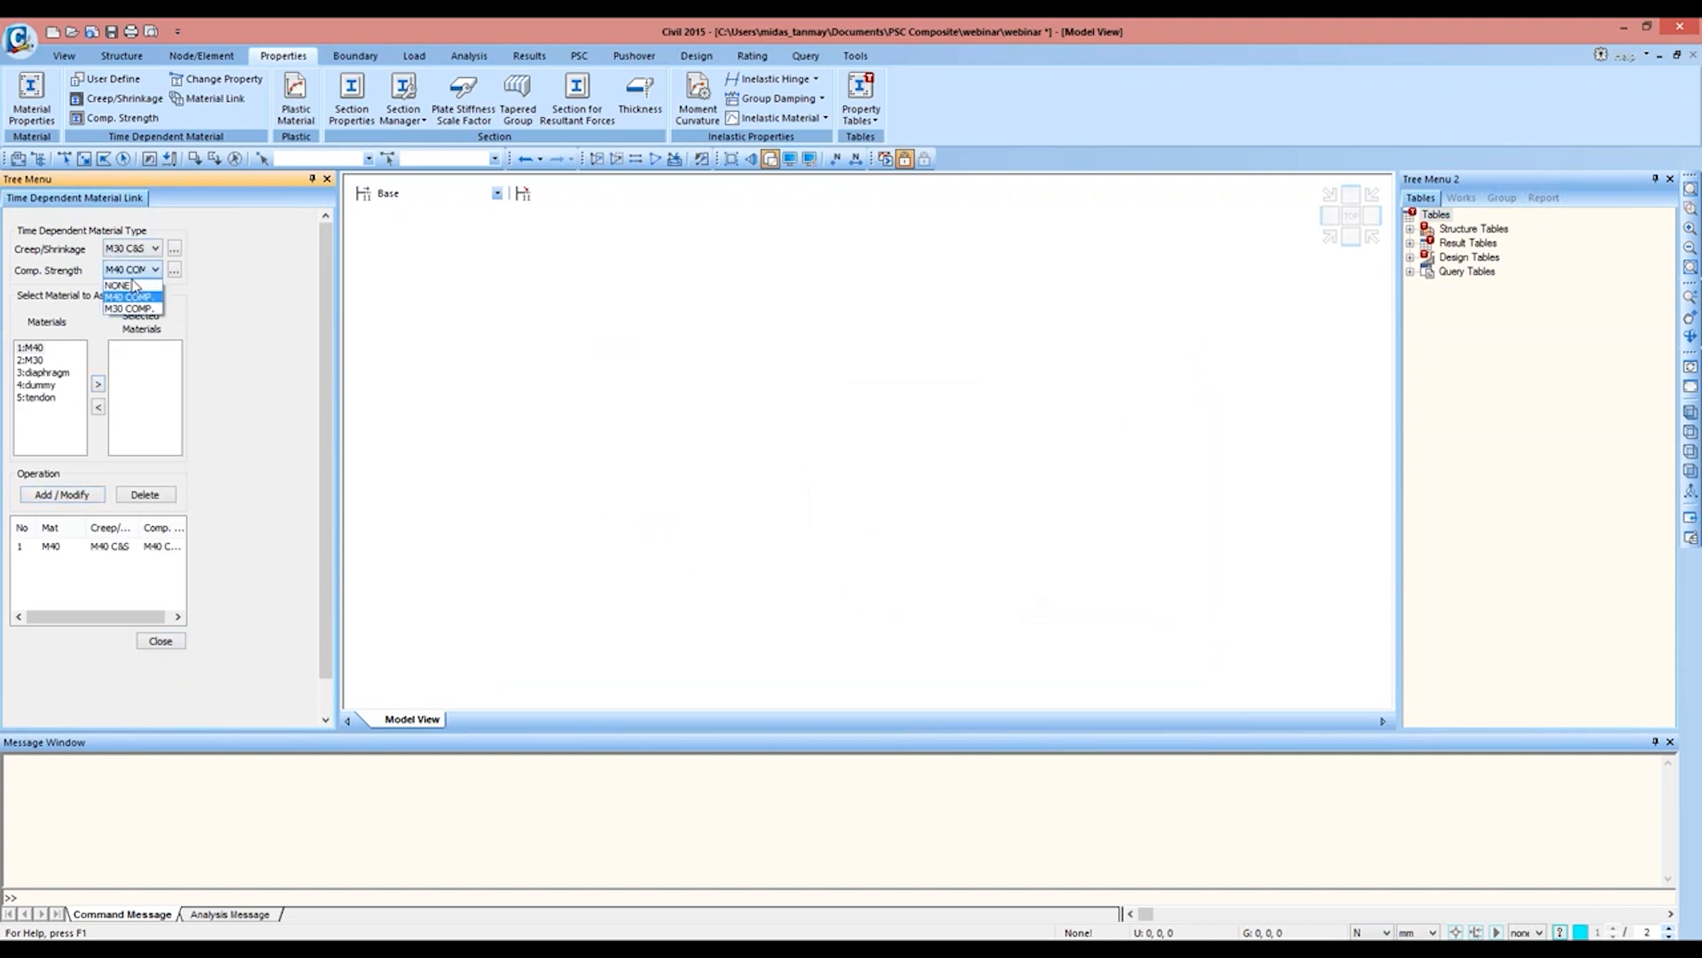
{"action": "left_click", "coordinate": [137, 301]}
{"action": "left_click", "coordinate": [36, 360]}
{"action": "left_click", "coordinate": [98, 384]}
{"action": "left_click", "coordinate": [81, 495]}
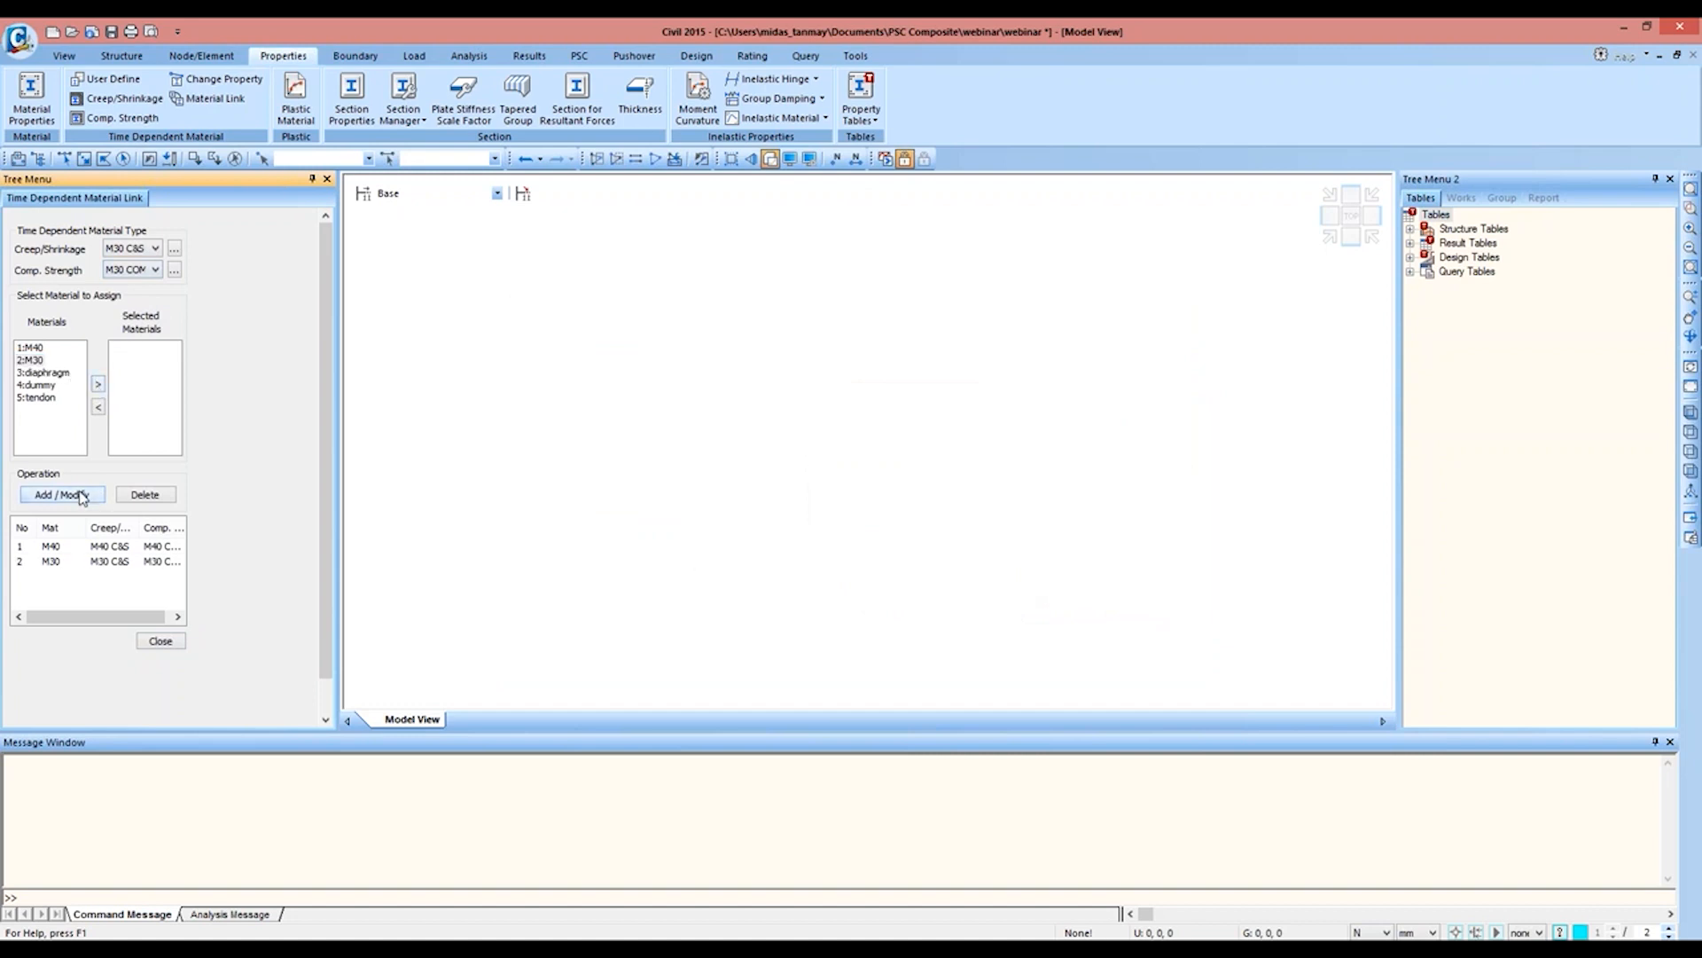
{"action": "left_click", "coordinate": [166, 645]}
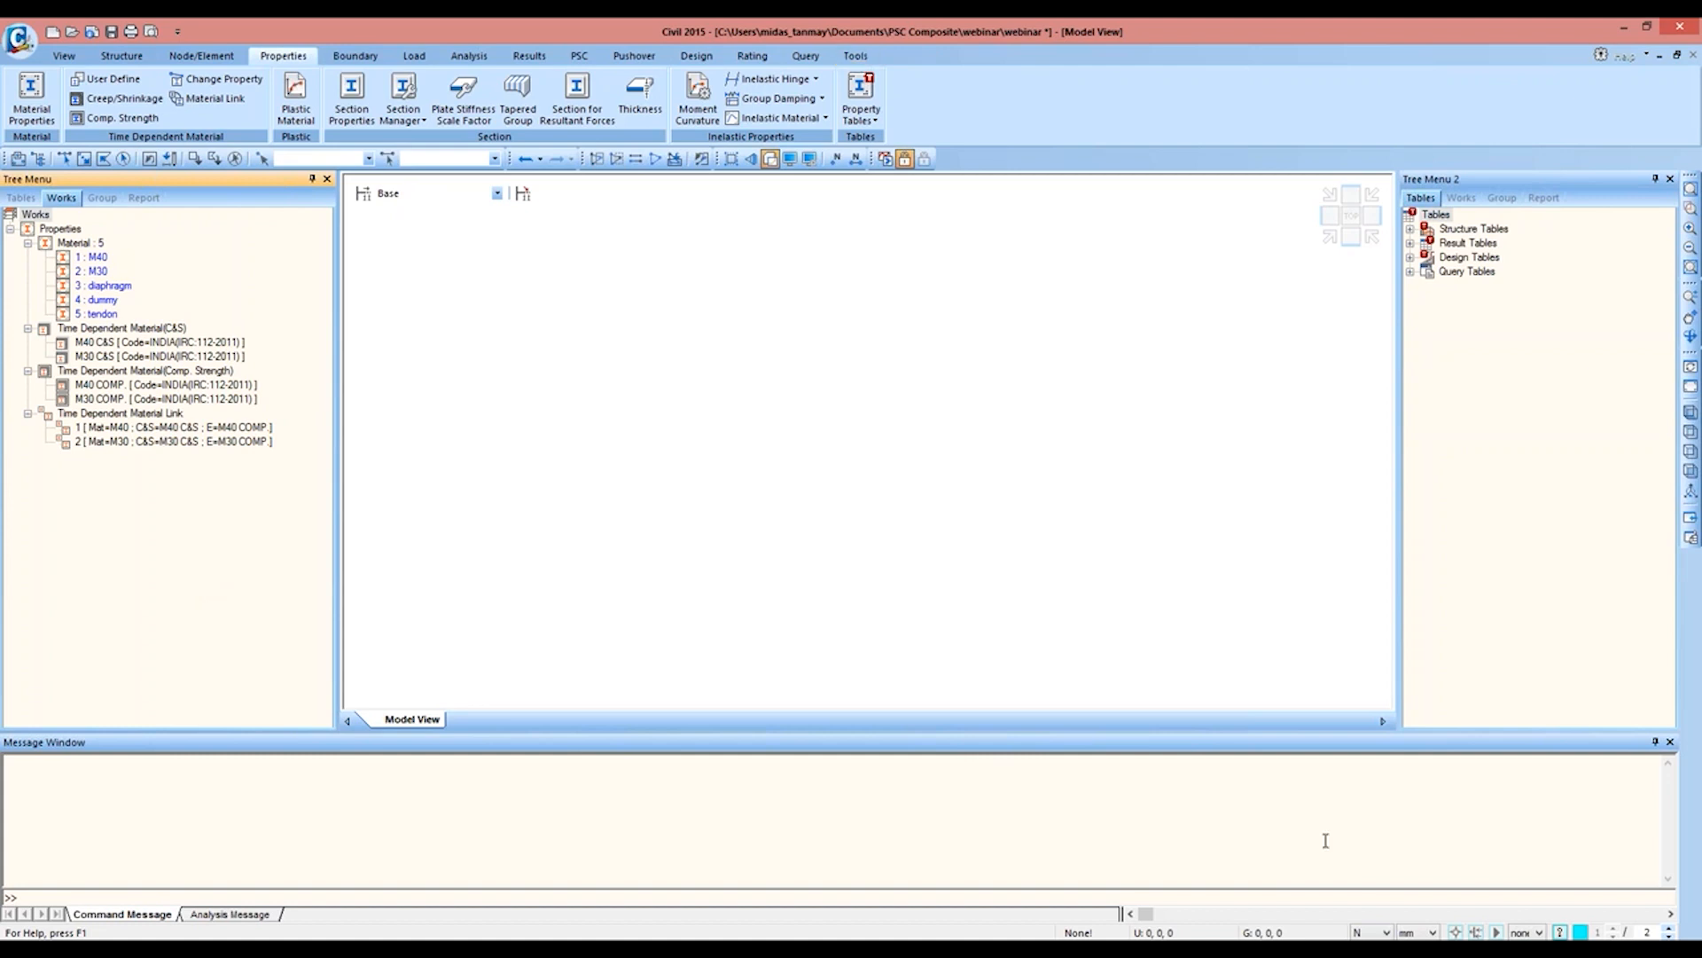
Step: Set the model's force unit to kN and its length unit to m
{"action": "left_click", "coordinate": [1385, 932]}
{"action": "left_click", "coordinate": [1359, 893]}
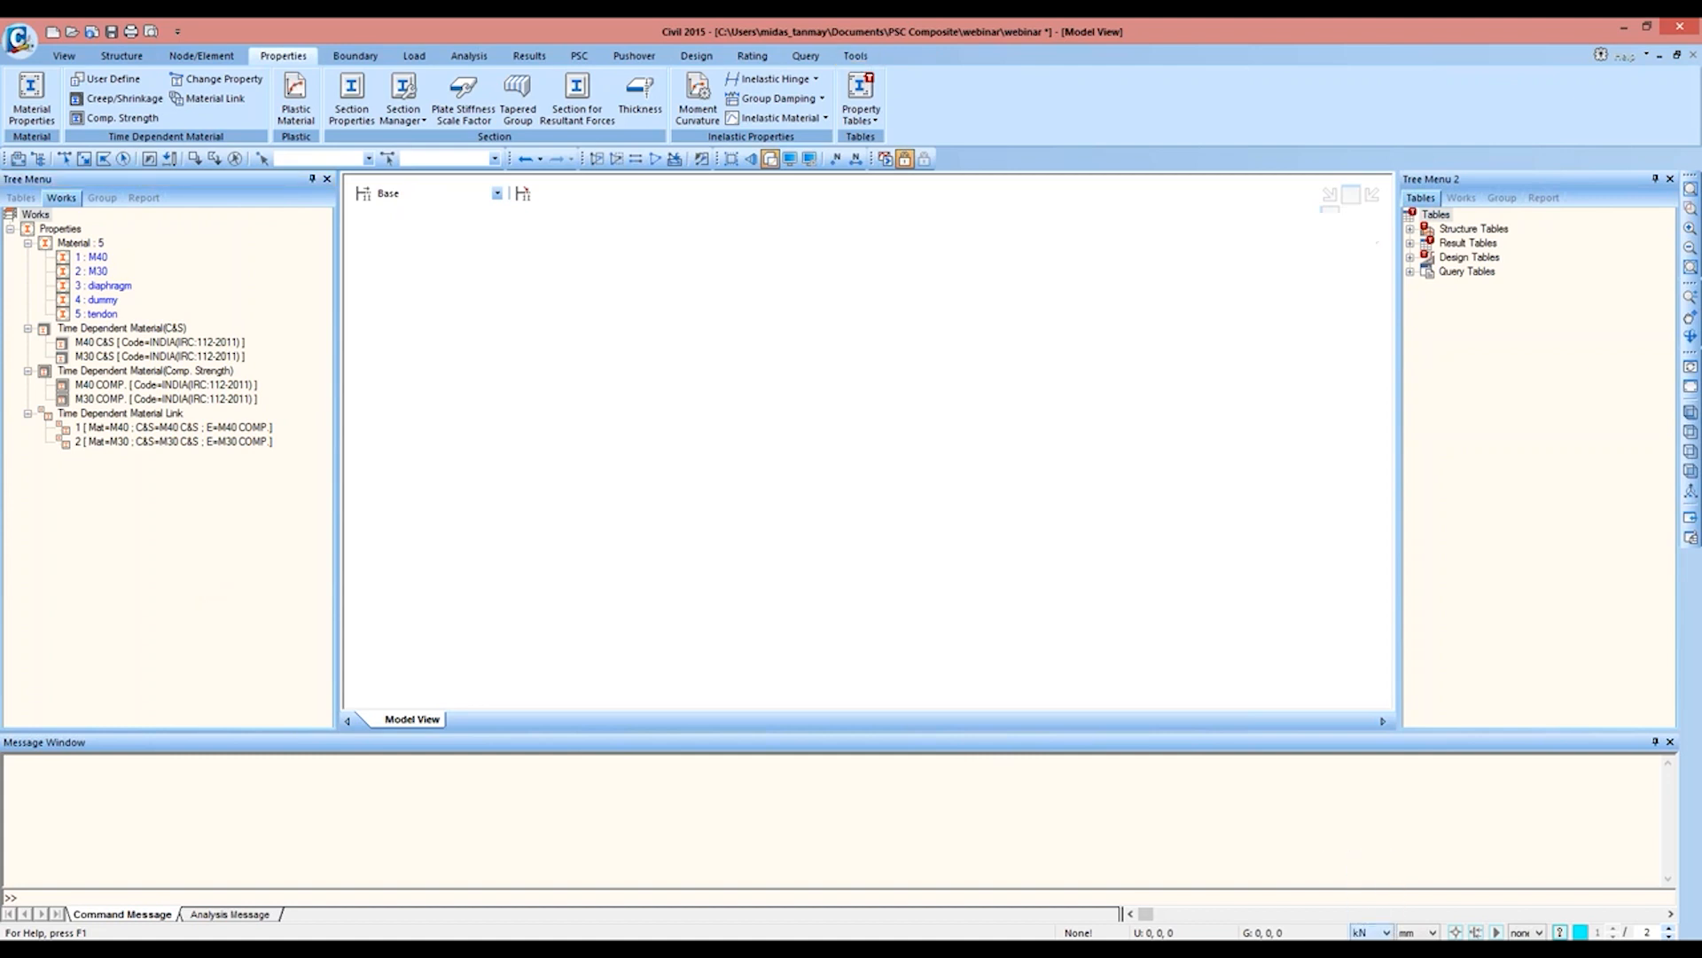
{"action": "left_click", "coordinate": [1418, 932]}
{"action": "left_click", "coordinate": [1418, 903]}
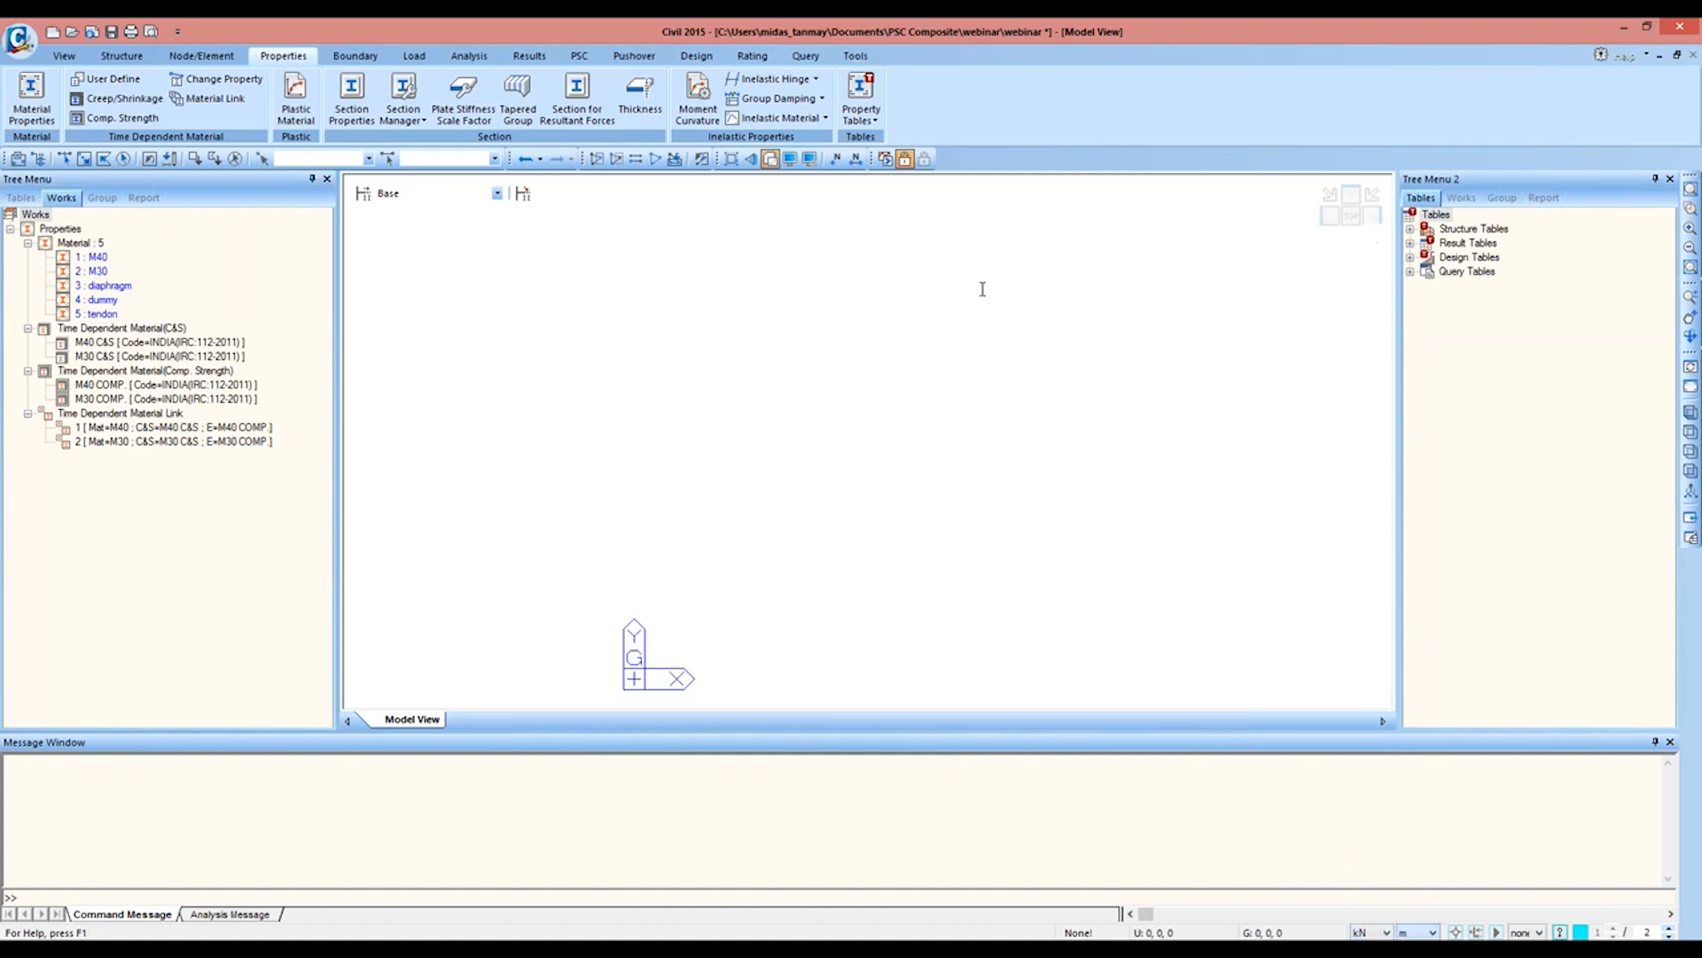
Step: Launch the Sectional Property Calculator and set its units to kN for force and m for length
{"action": "left_click", "coordinate": [865, 60]}
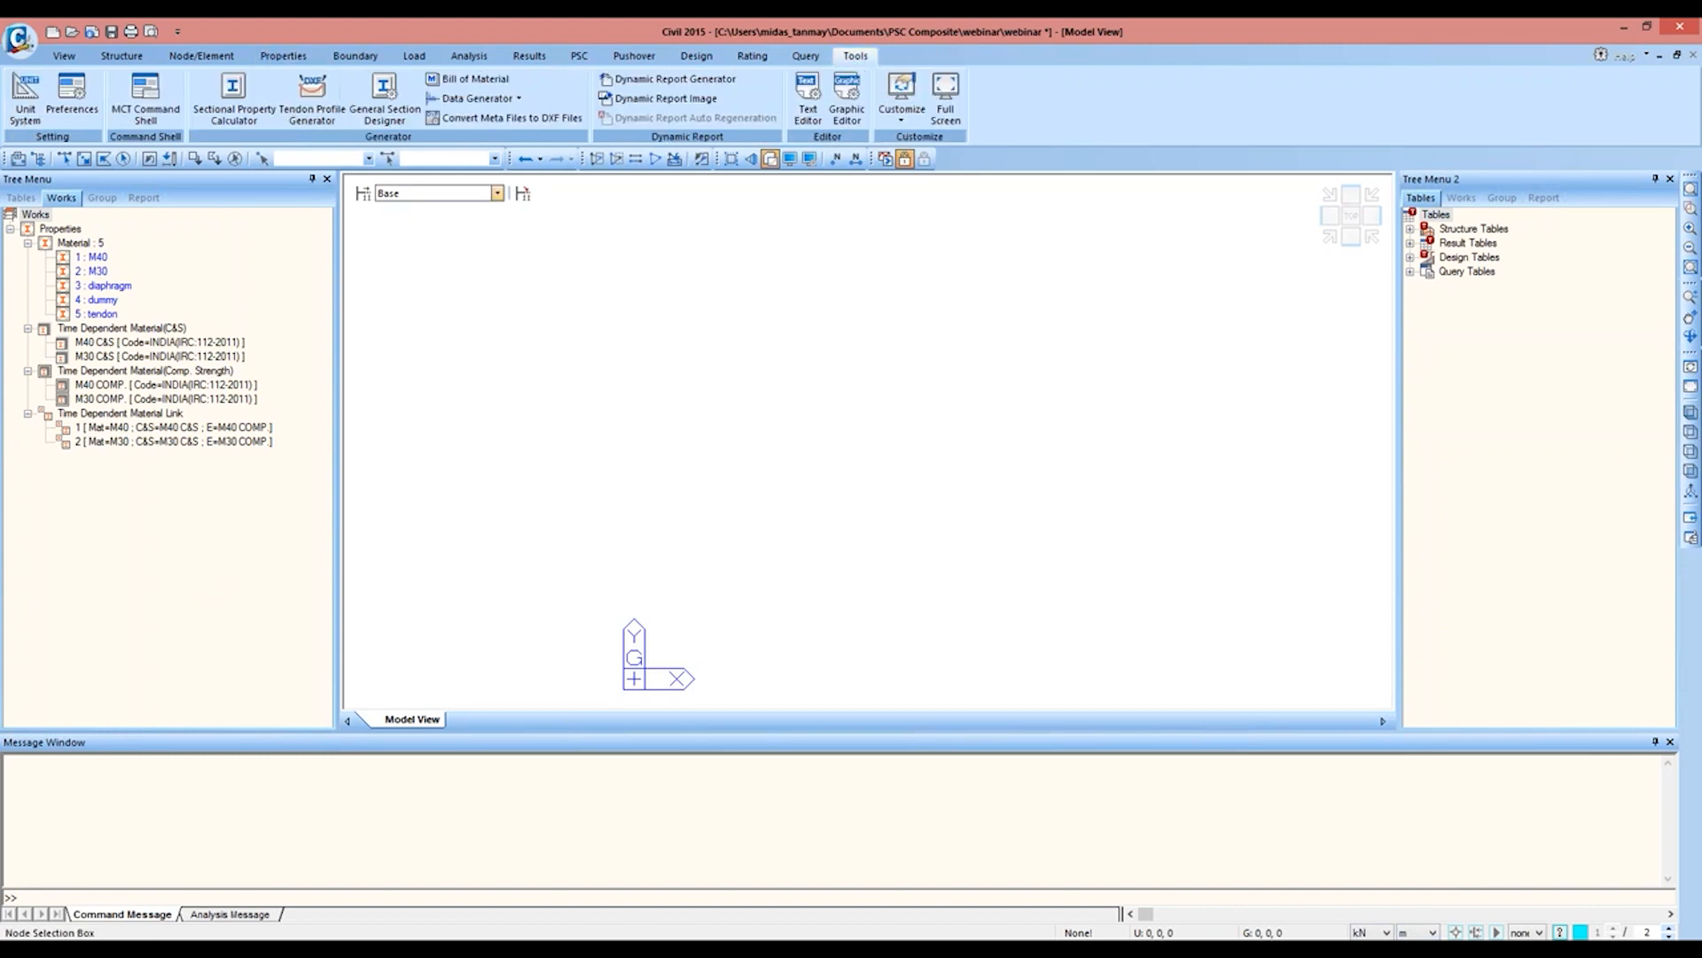
{"action": "left_click", "coordinate": [253, 115]}
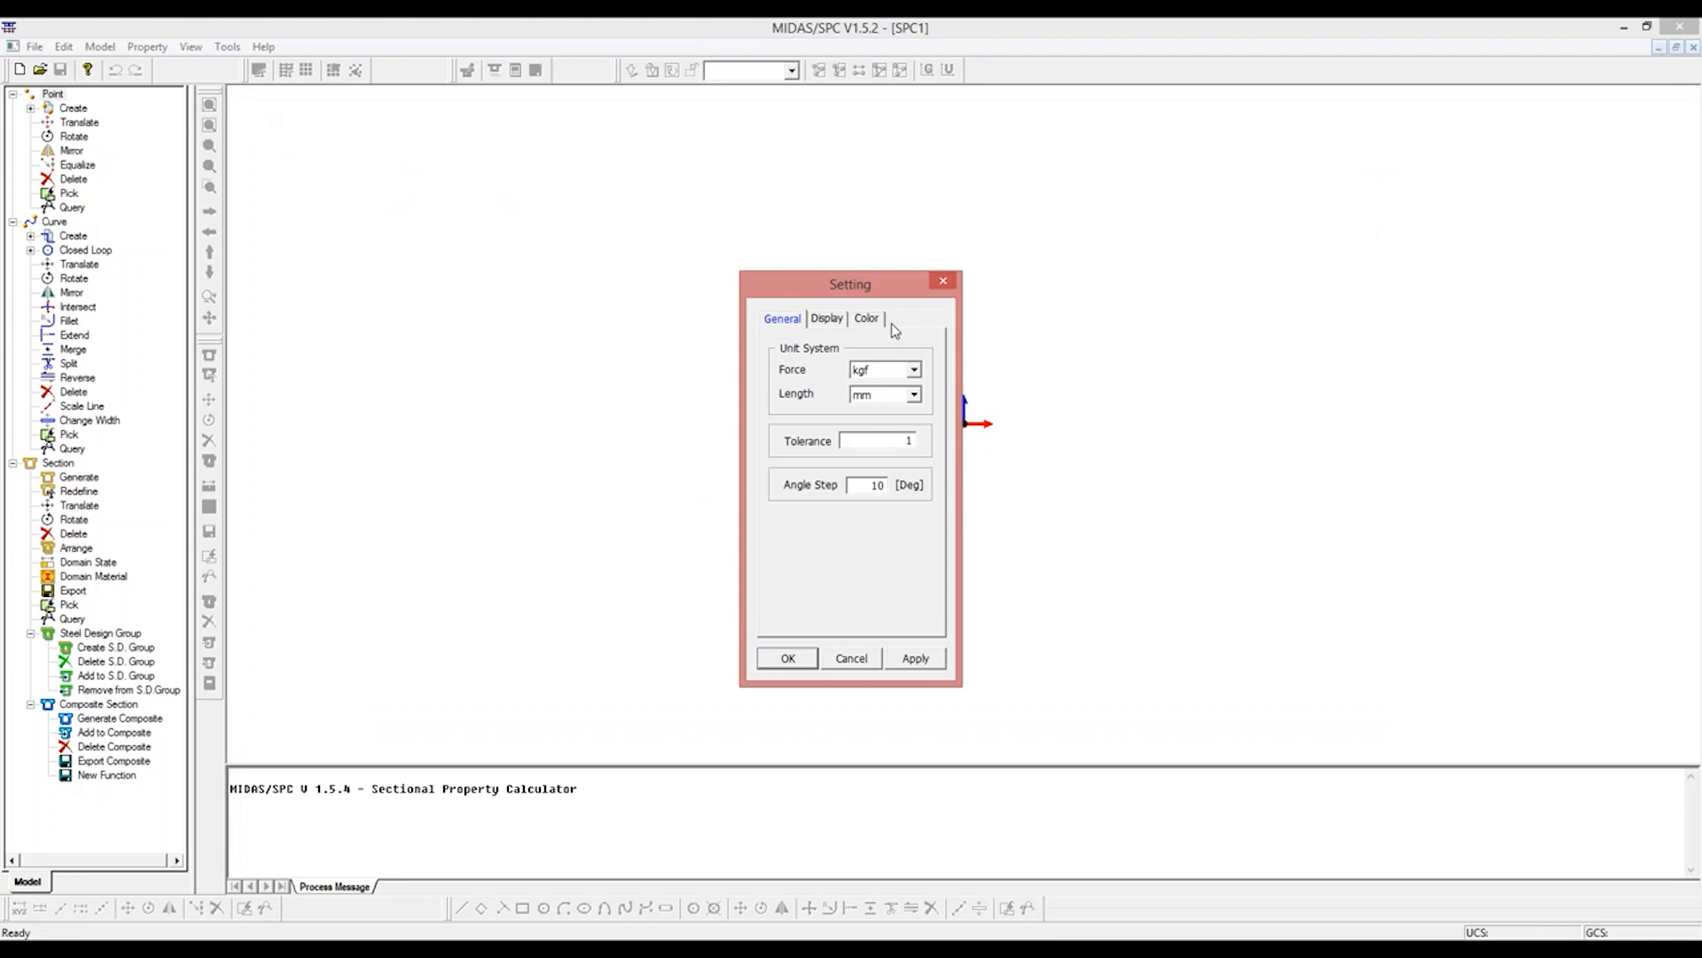
{"action": "left_click", "coordinate": [913, 370]}
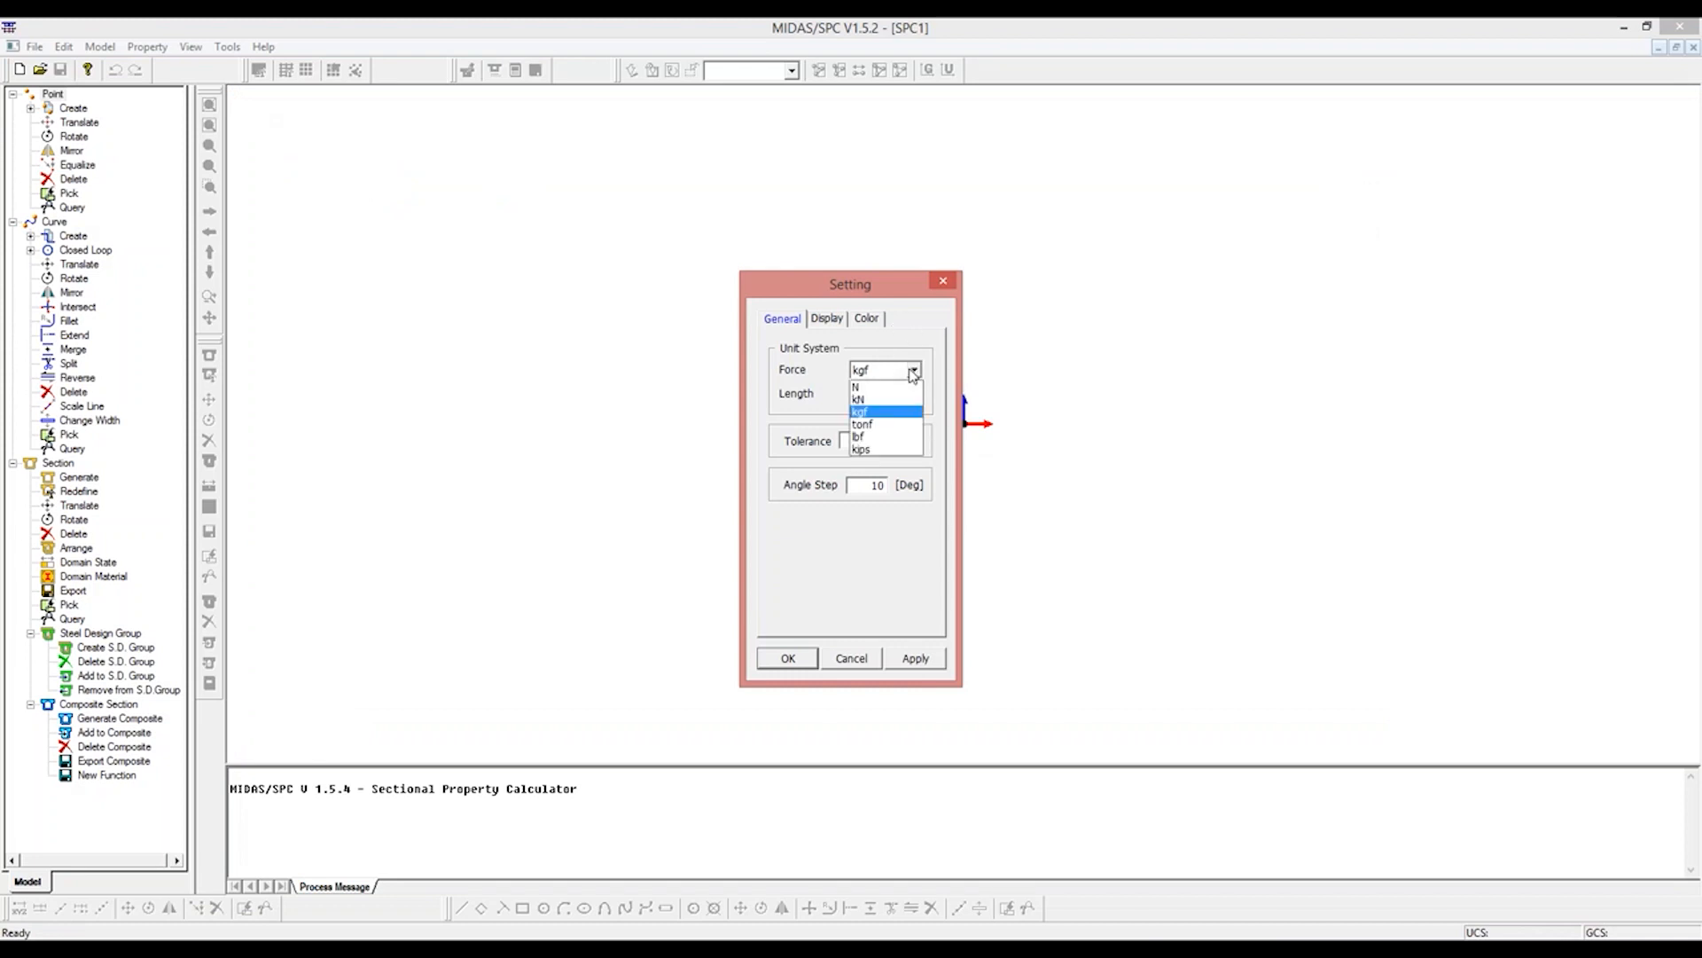
{"action": "left_click", "coordinate": [890, 400]}
{"action": "left_click", "coordinate": [914, 393]}
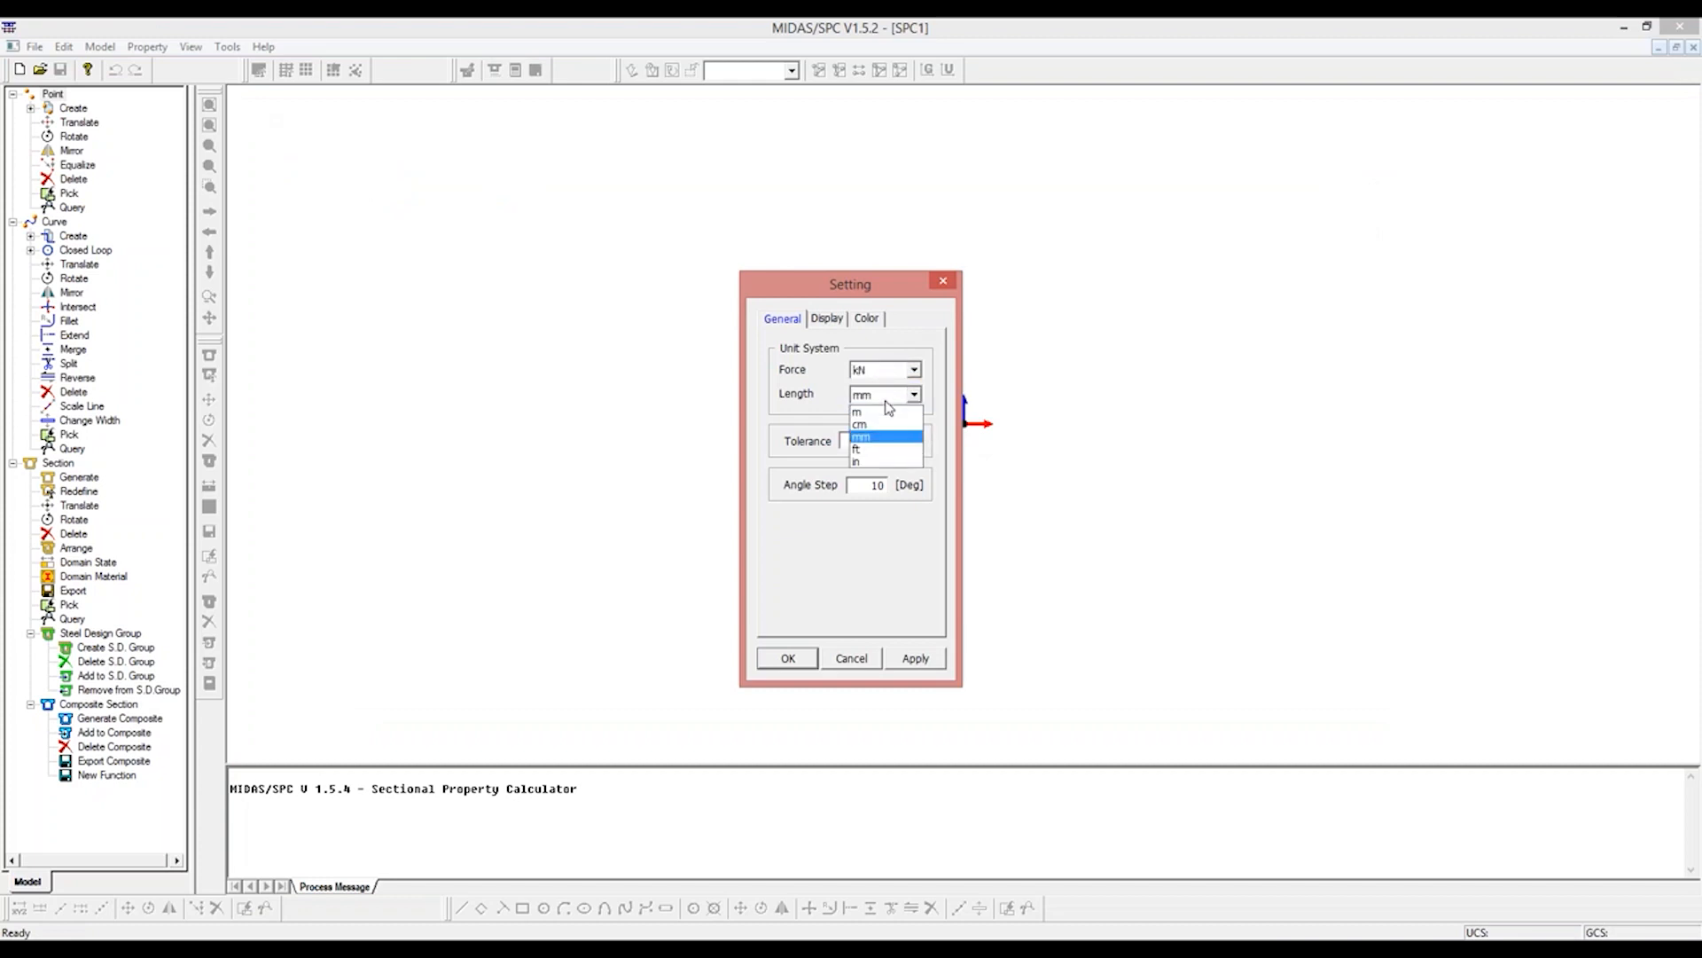
{"action": "left_click", "coordinate": [880, 412]}
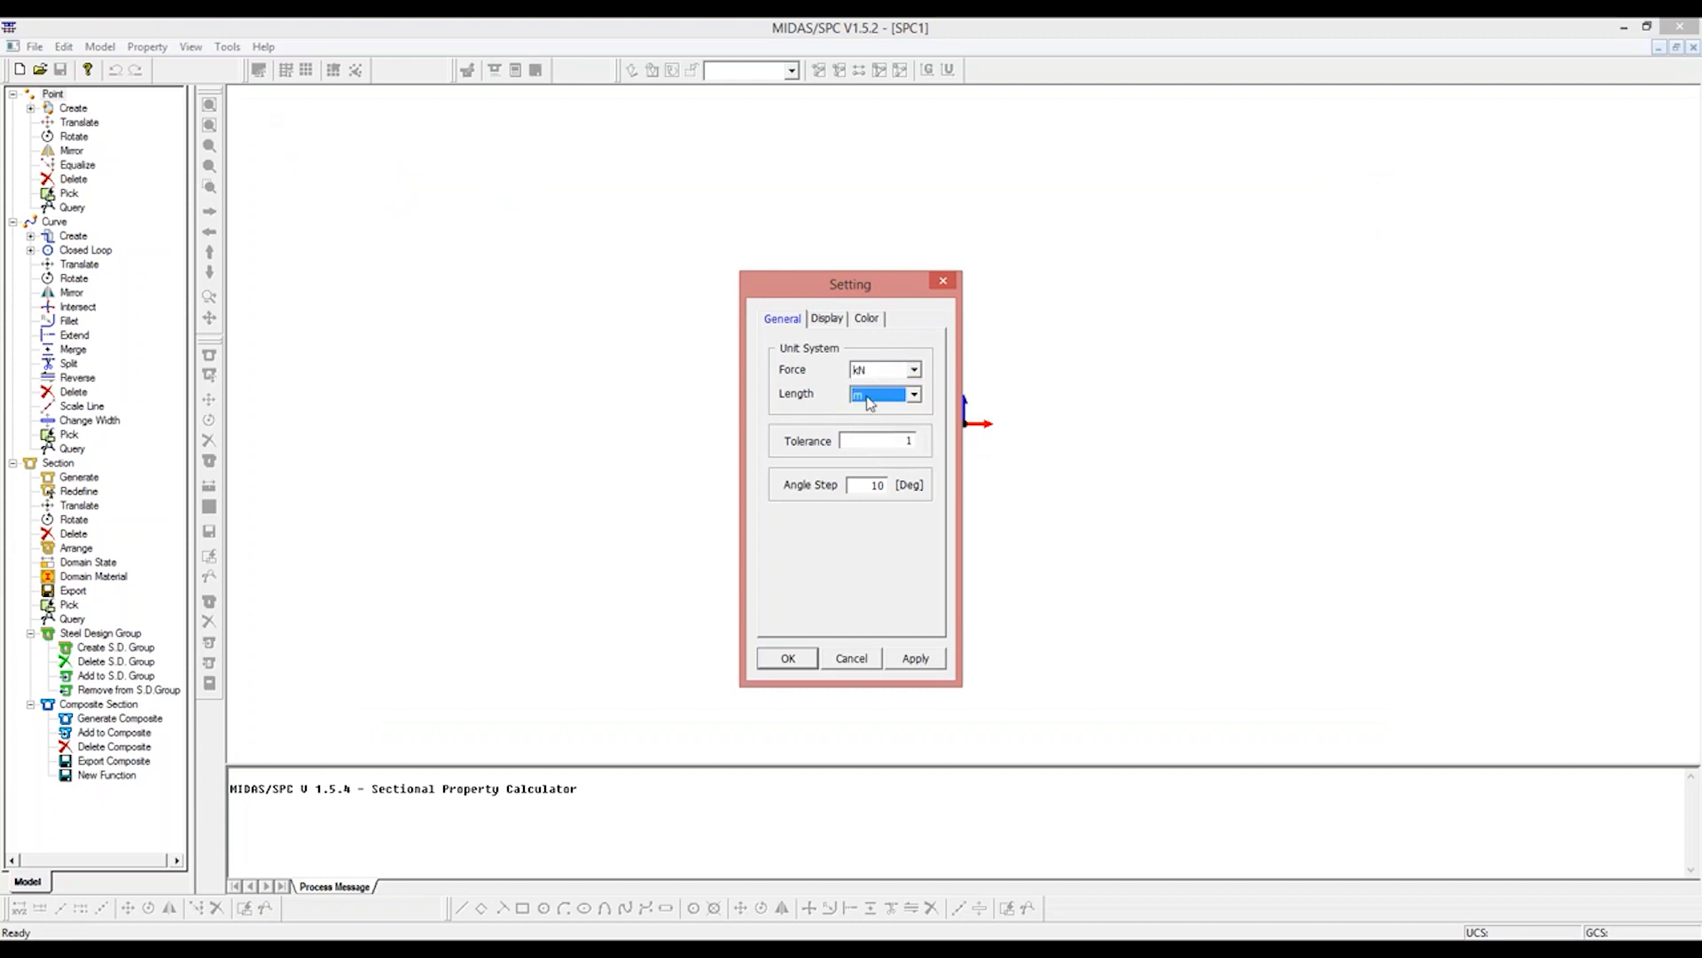
{"action": "left_click", "coordinate": [788, 658]}
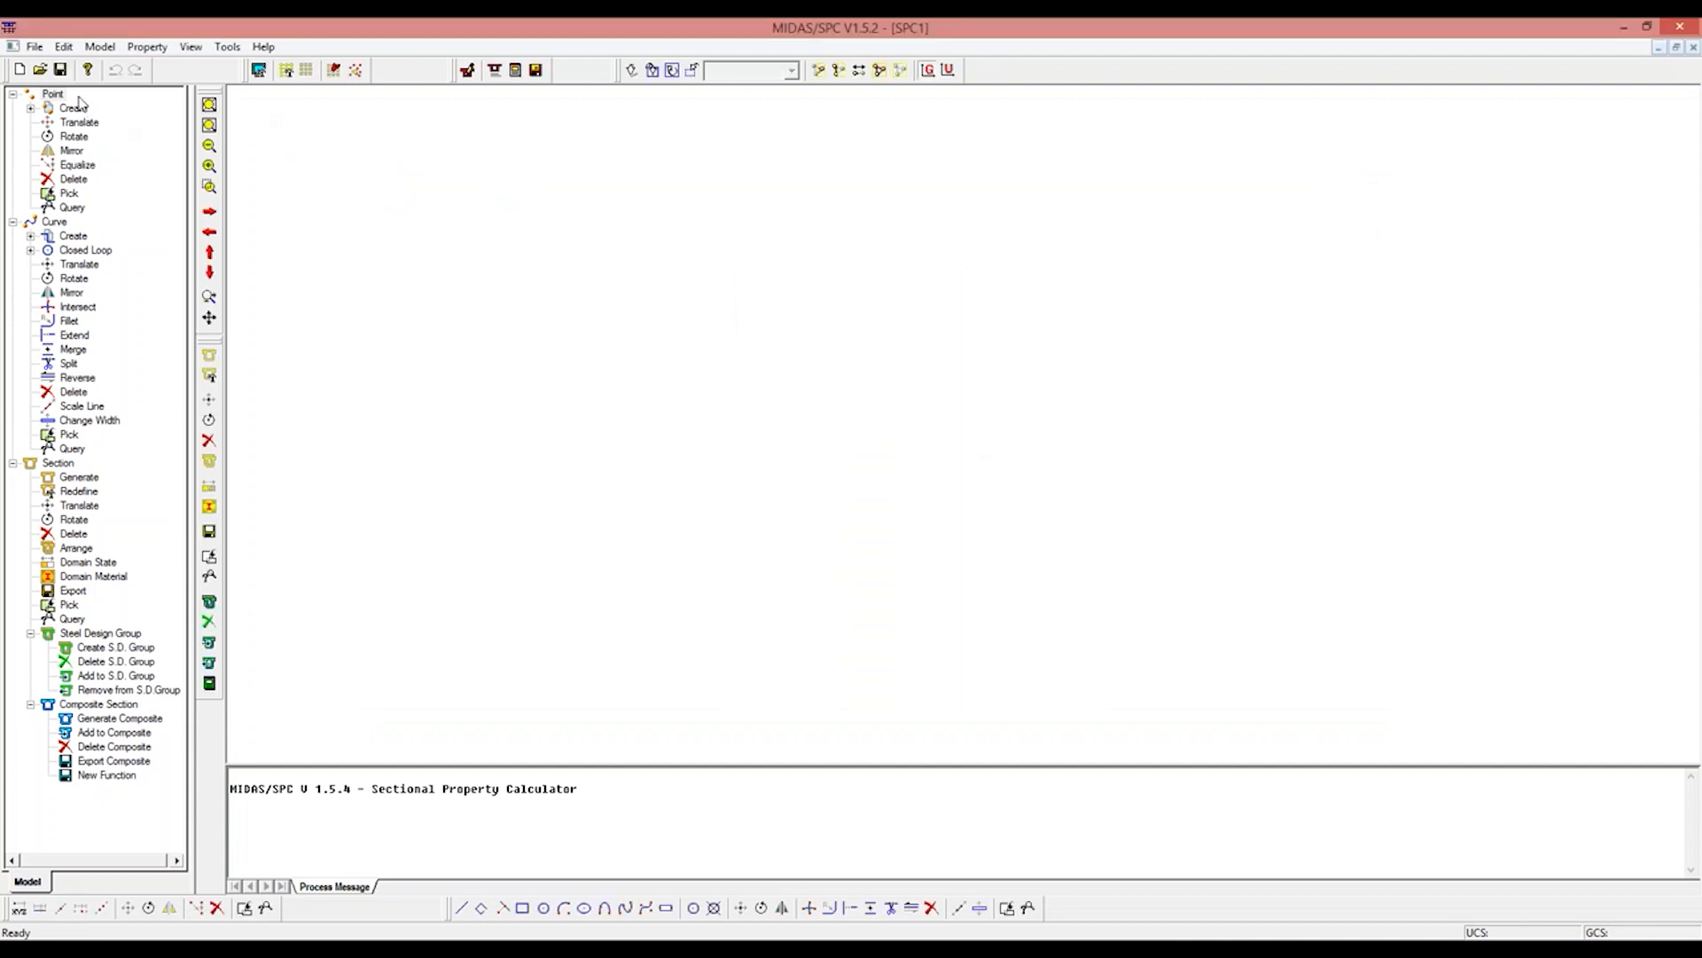
Step: Import the AutoCAD DXF file Drawing1.dxf from the PSC Composite folder without translation or rotation
{"action": "left_click", "coordinate": [35, 46]}
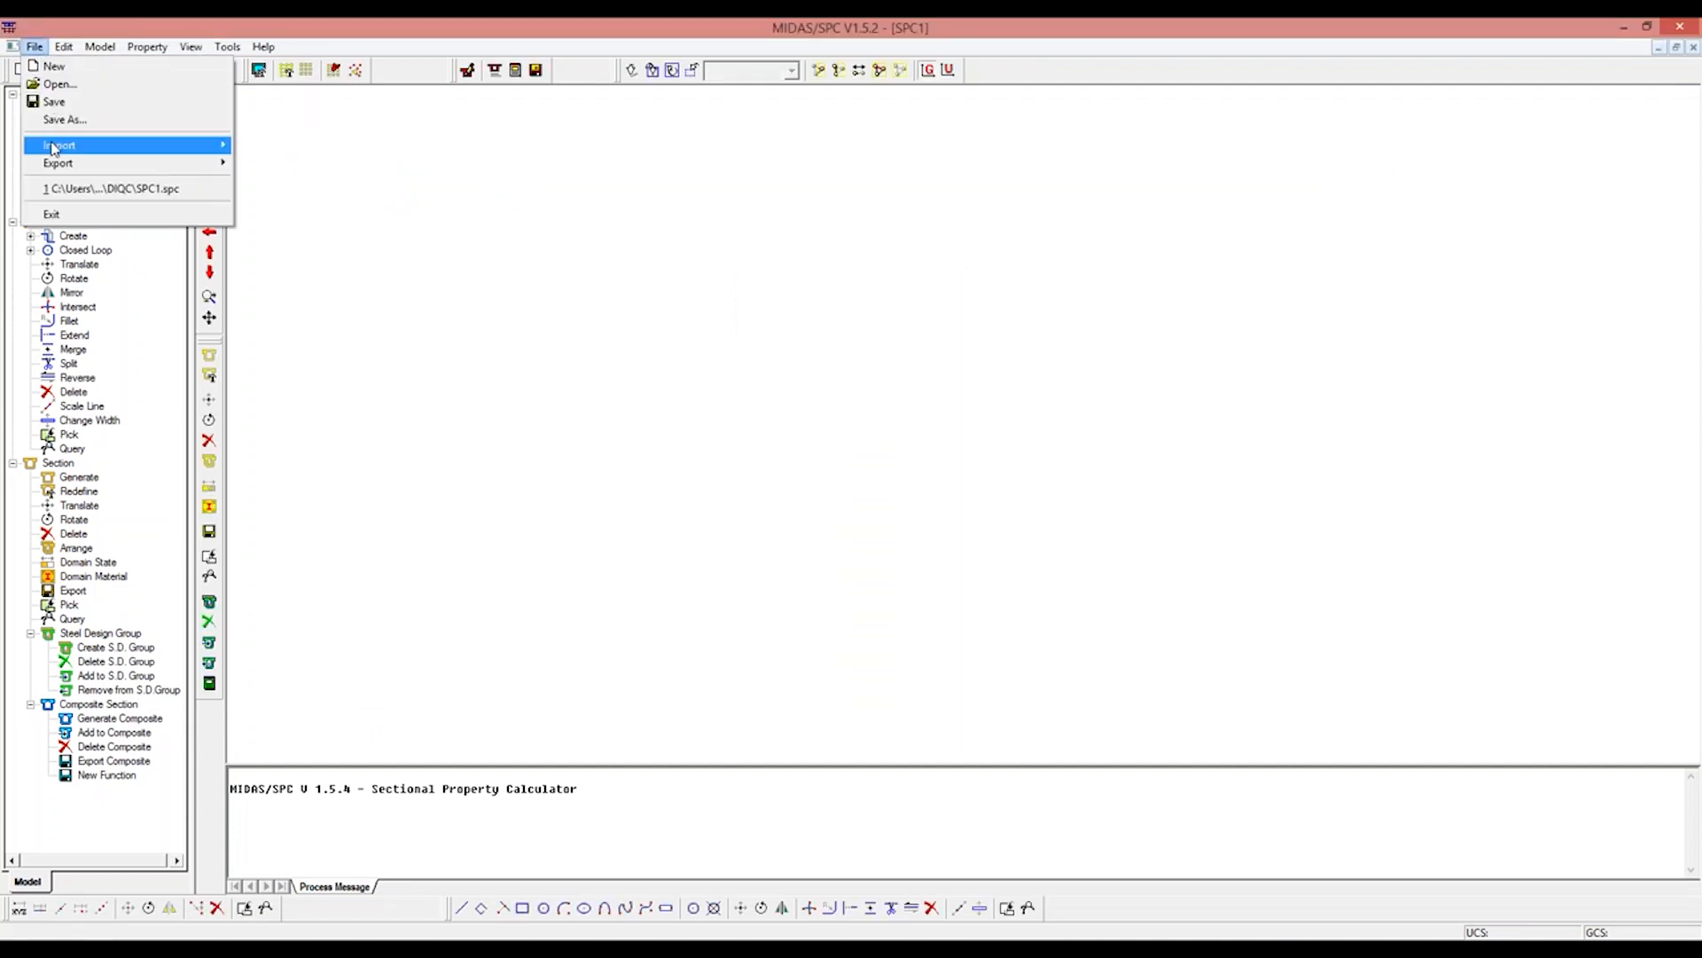
{"action": "mouse_move", "coordinate": [137, 145]}
{"action": "left_click", "coordinate": [283, 171]}
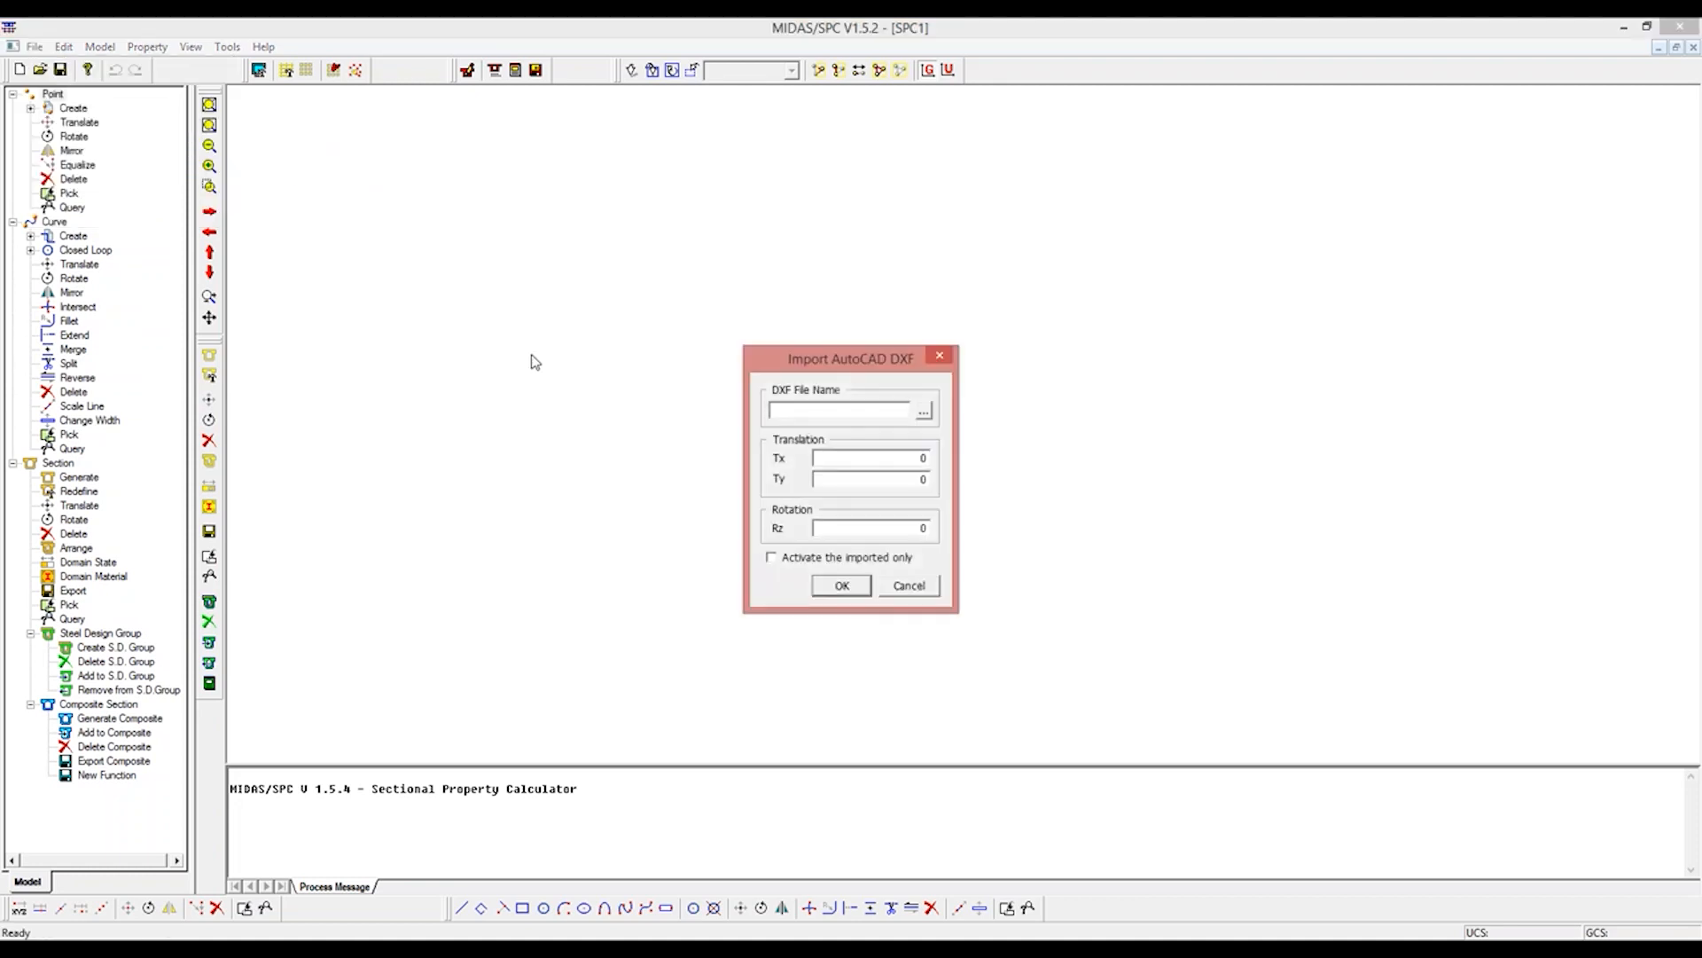
{"action": "left_click", "coordinate": [924, 410]}
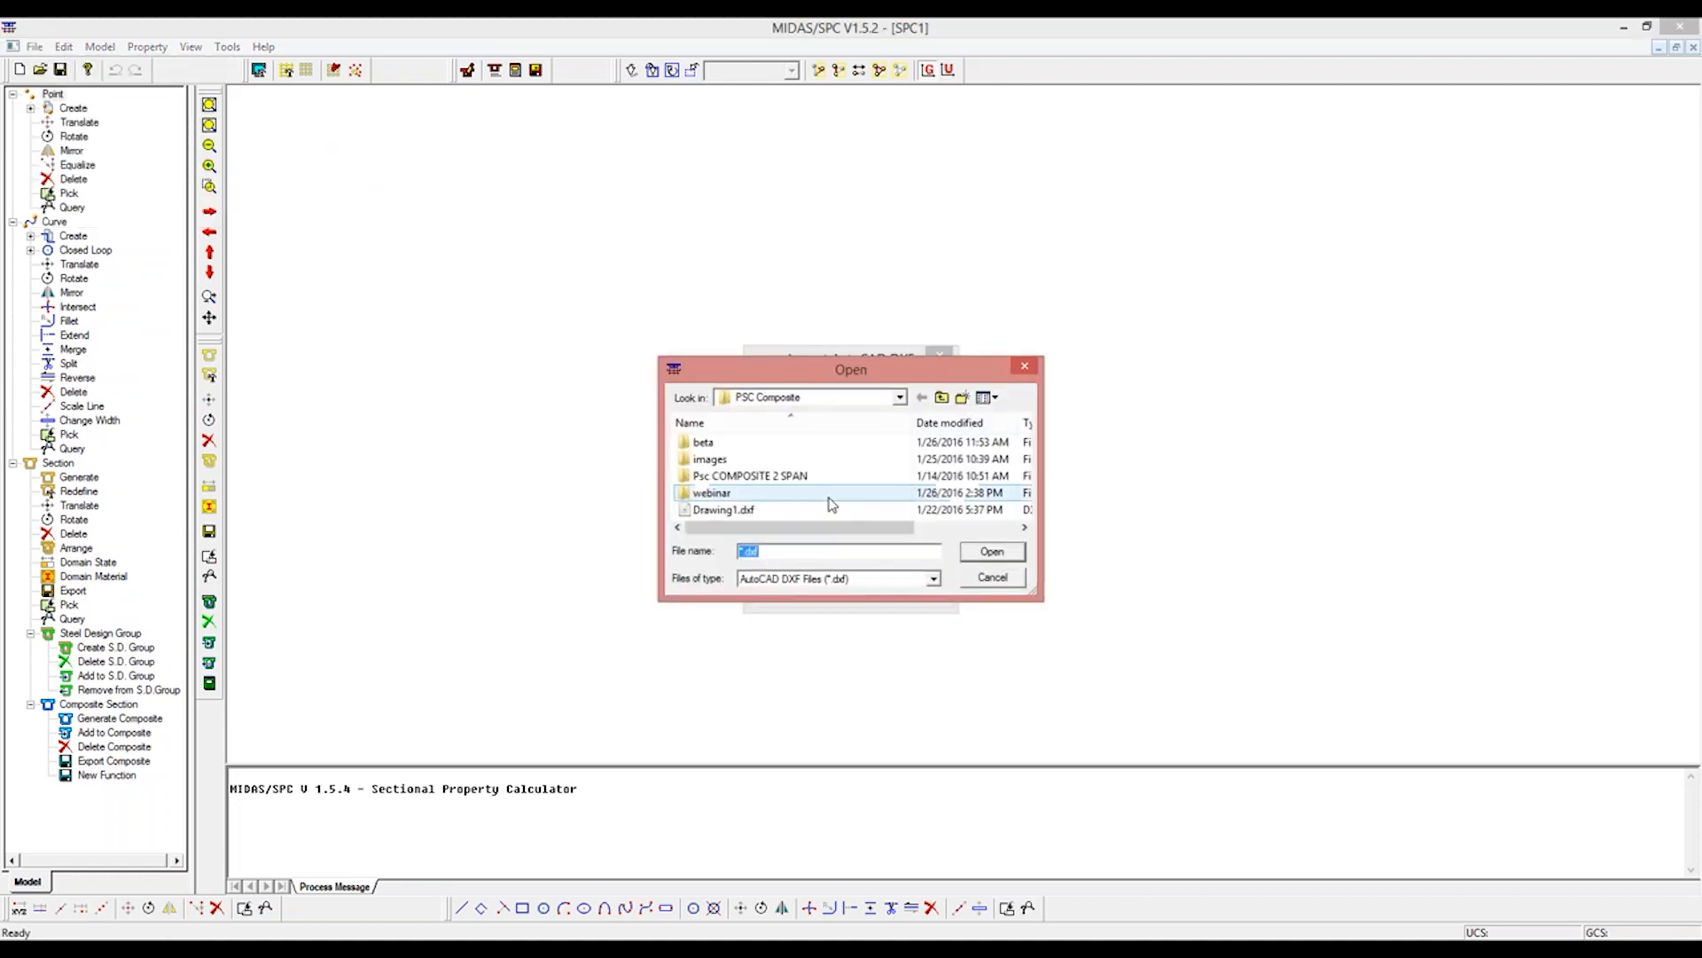
{"action": "double_click", "coordinate": [798, 508]}
{"action": "left_click", "coordinate": [842, 584]}
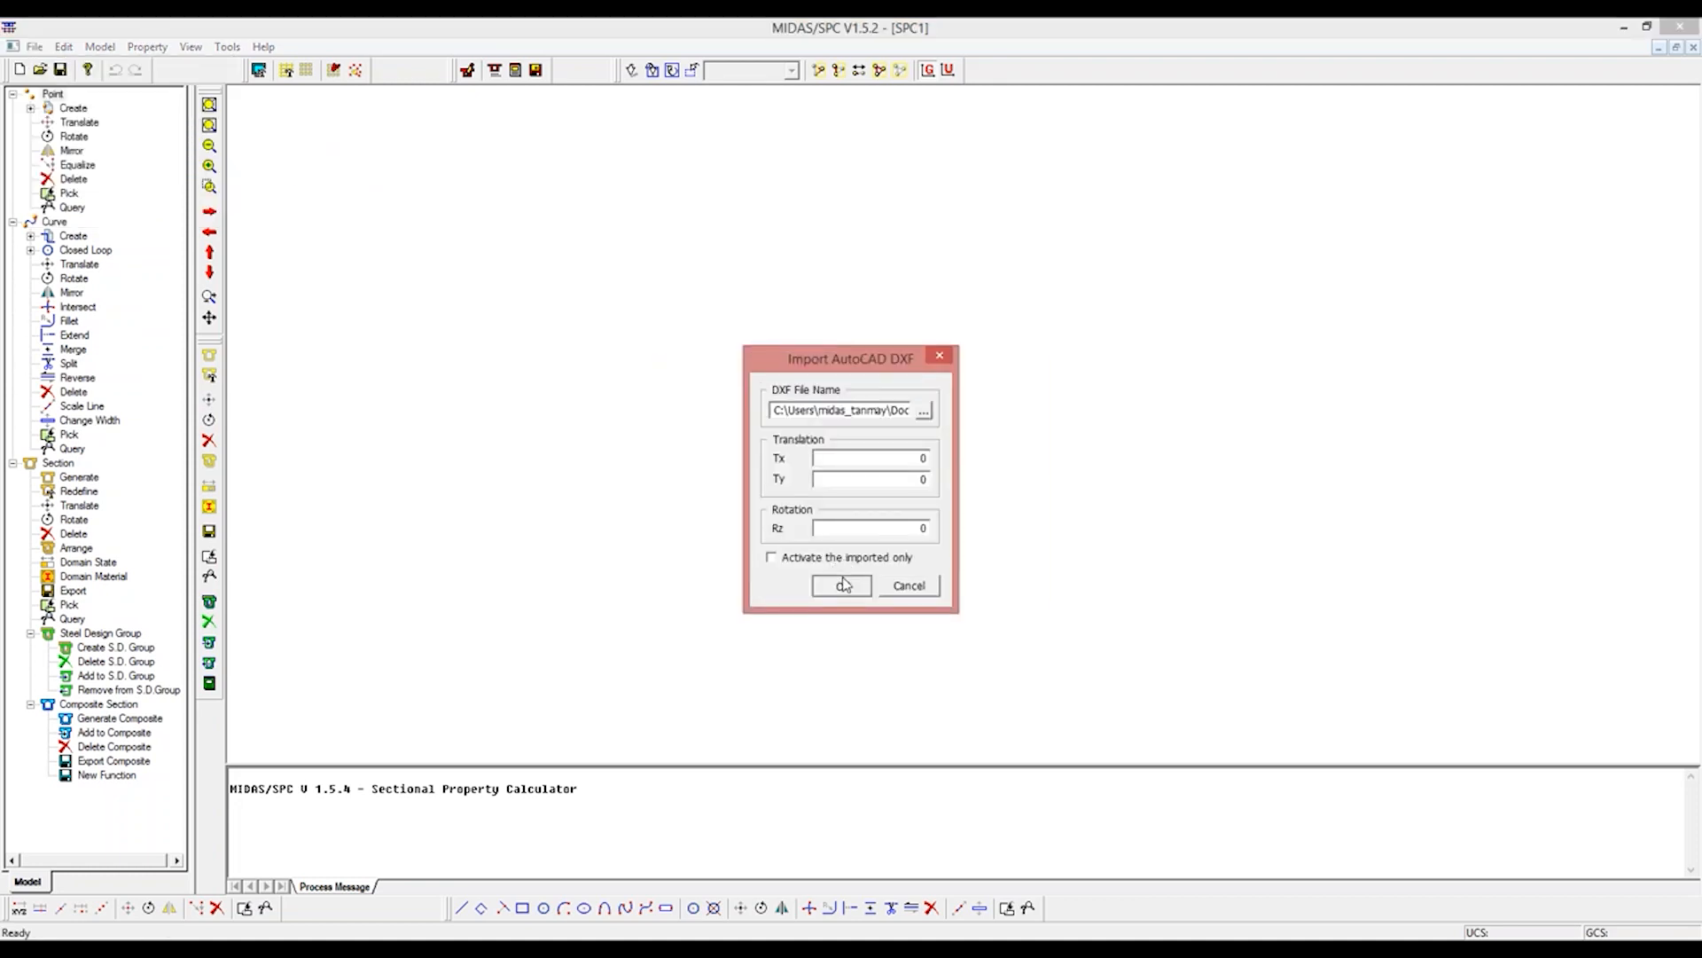
{"action": "left_click", "coordinate": [928, 535]}
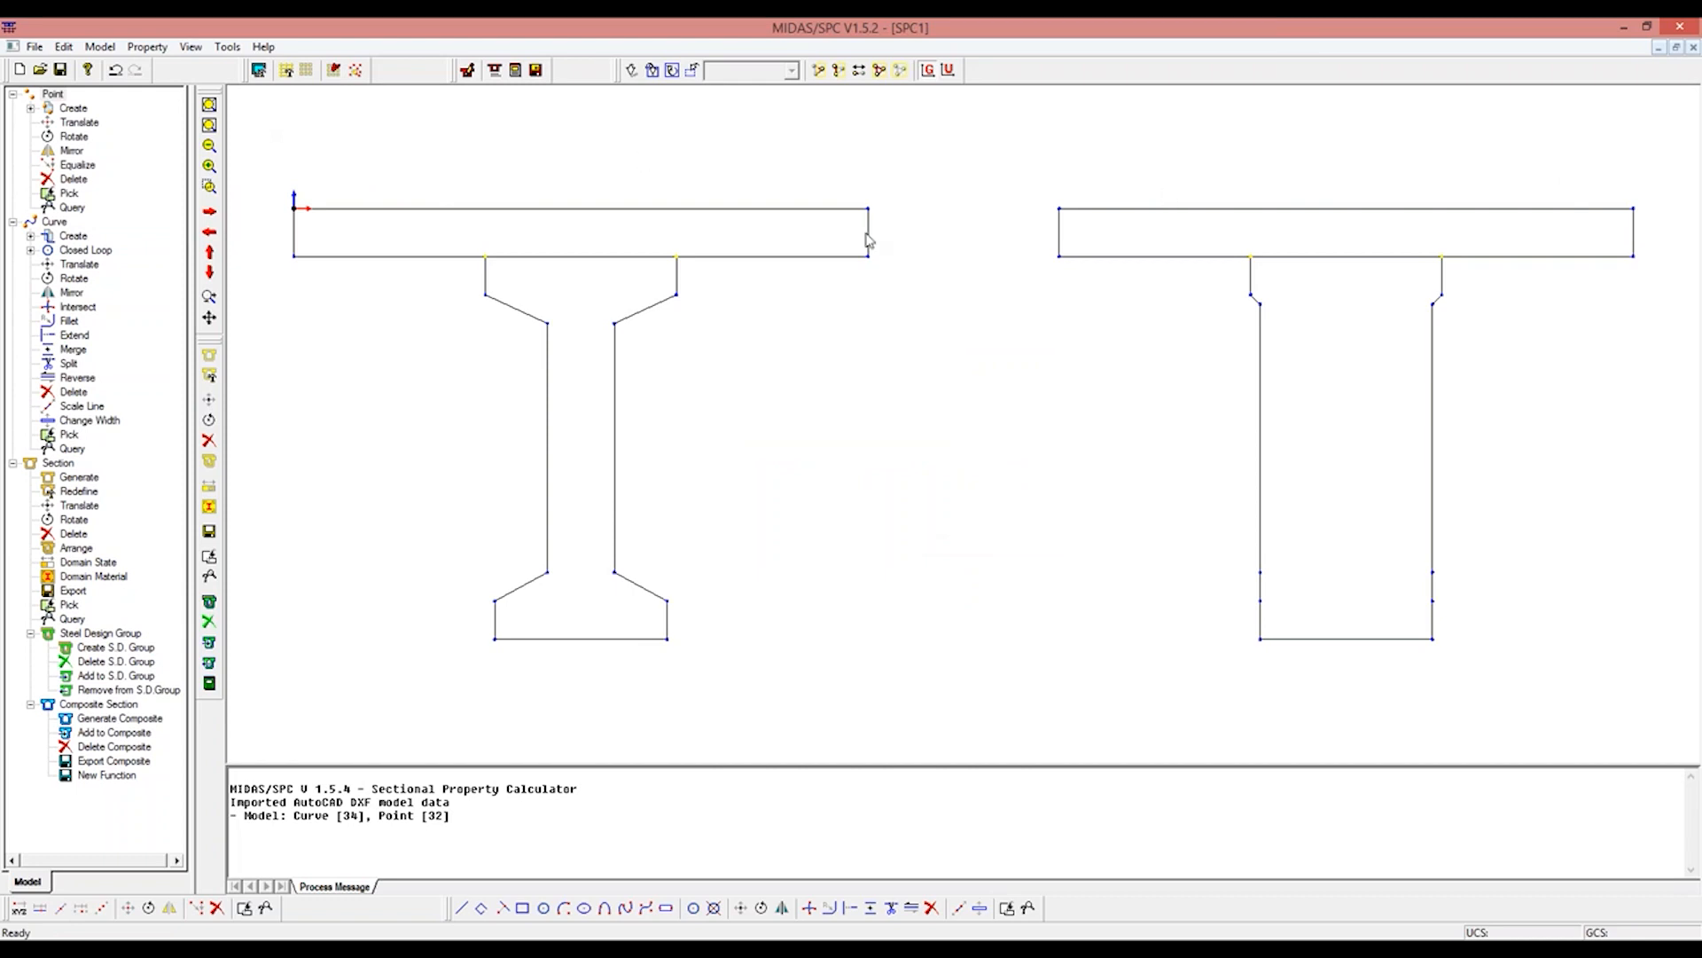
Step: Add a section material M40 with modulus of elasticity 3.1622E7, Poisson's ratio 0.2 and its density
{"action": "left_click", "coordinate": [107, 49]}
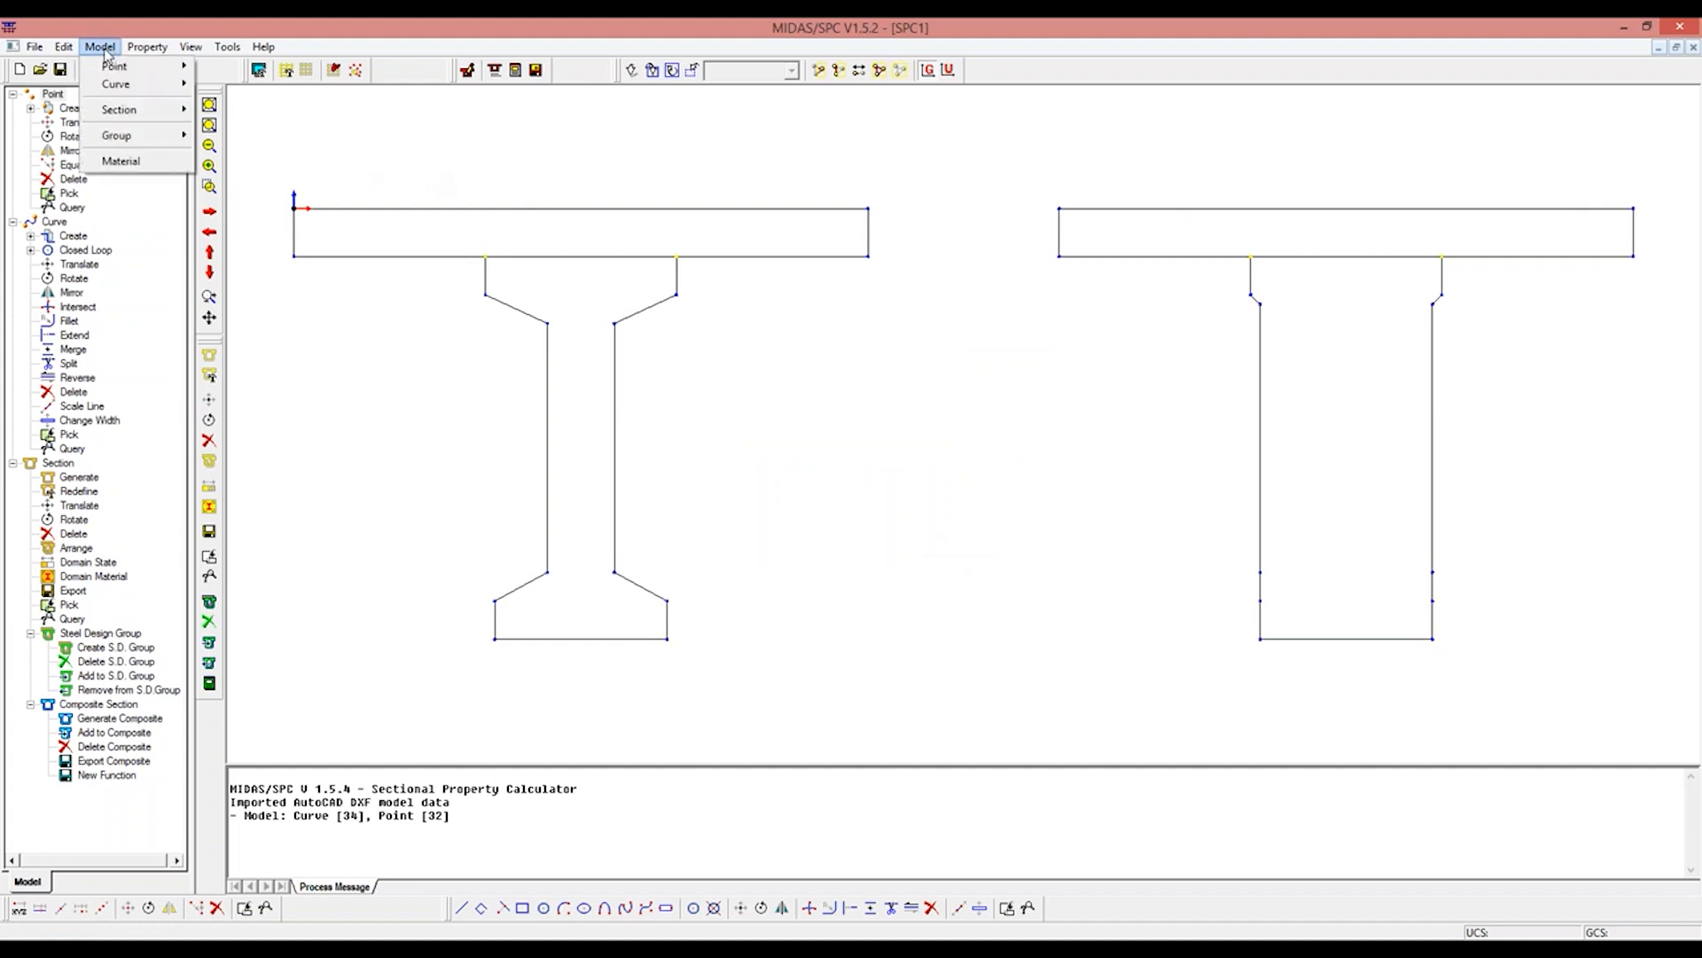
{"action": "left_click", "coordinate": [121, 161]}
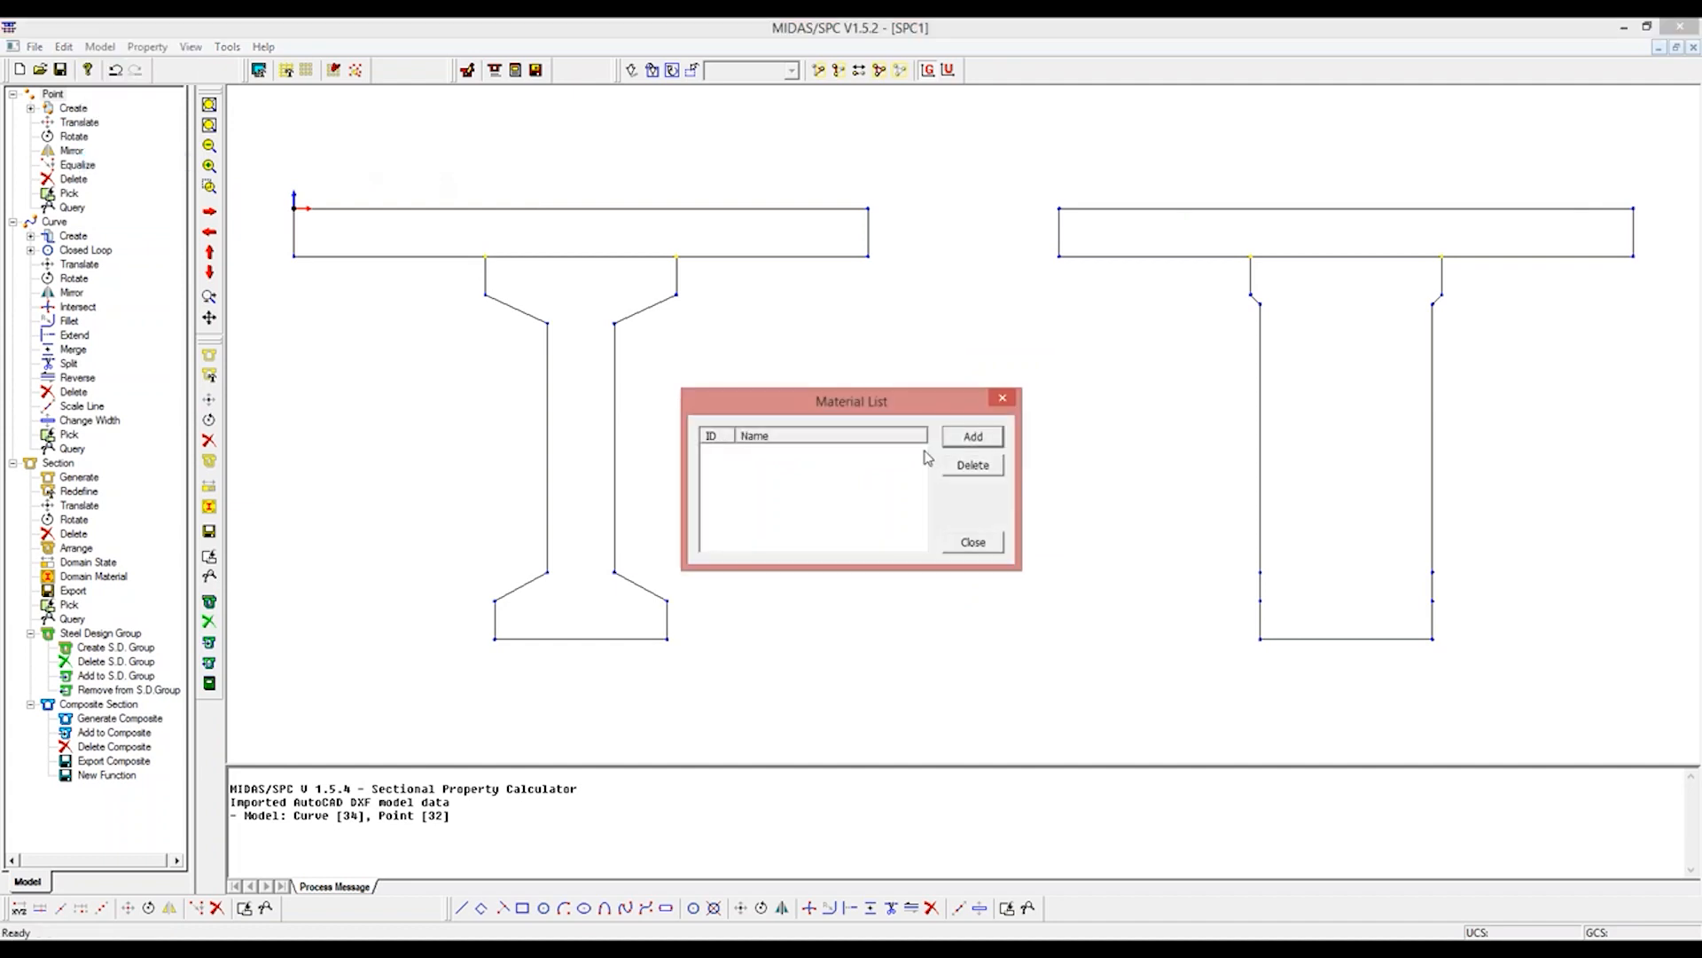
{"action": "left_click", "coordinate": [973, 439]}
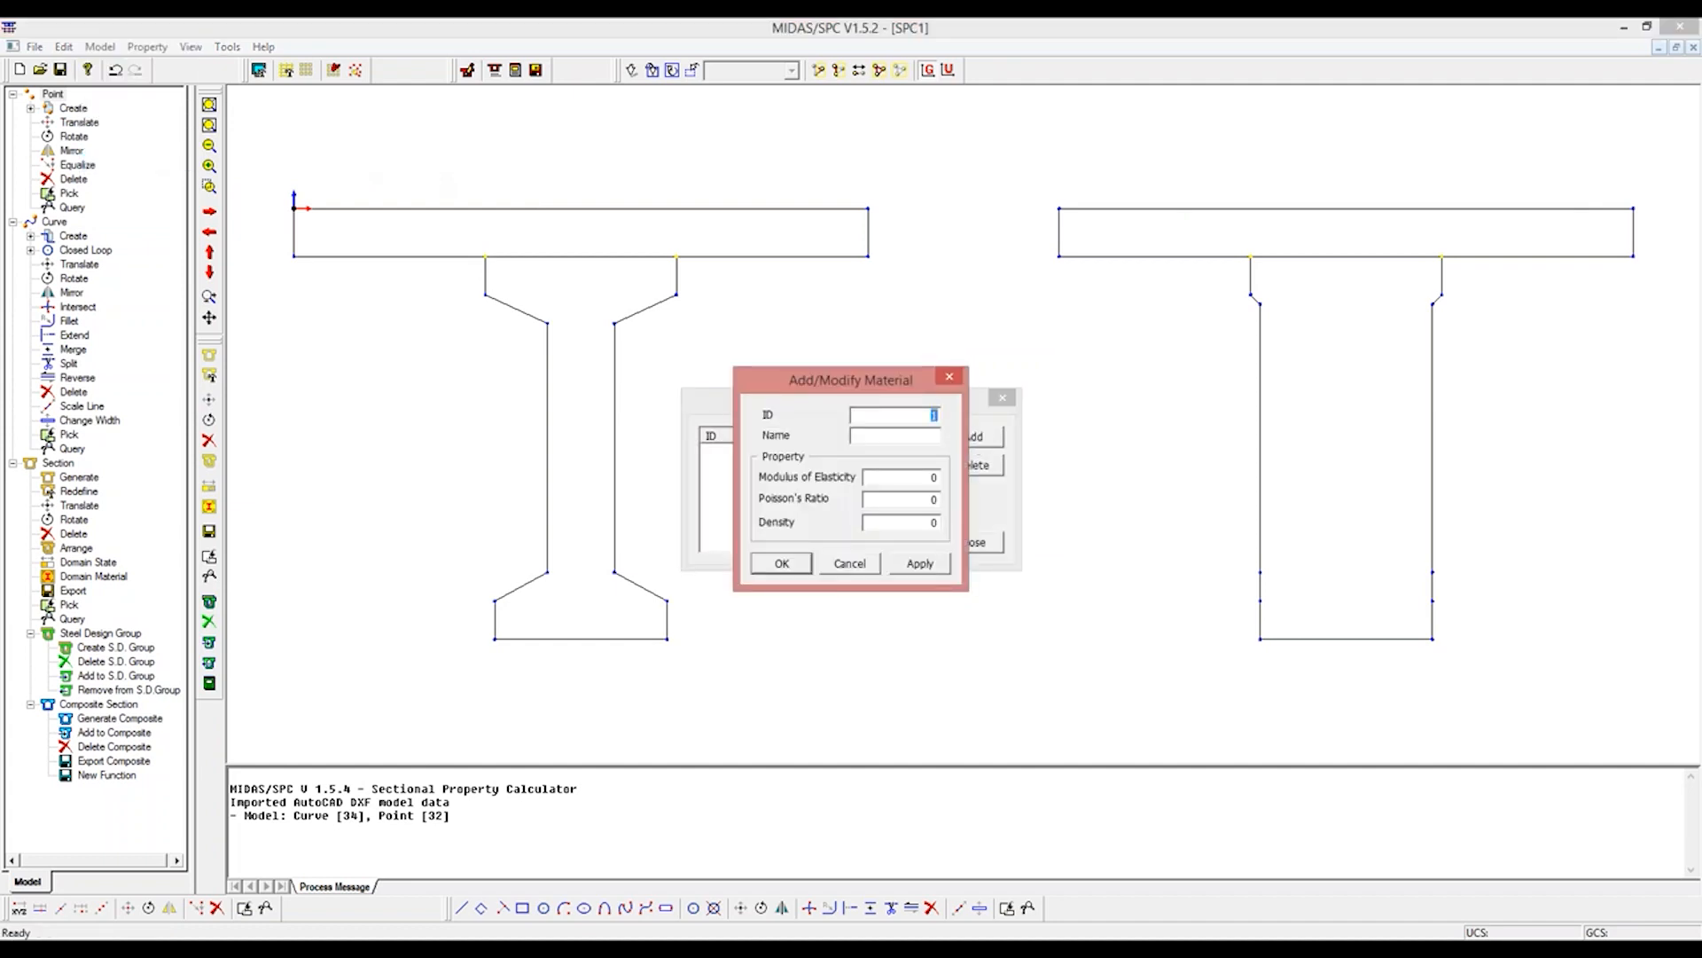
{"action": "type", "text": "M40"}
{"action": "key", "text": "Tab"}
{"action": "type", "text": "3.1622E7"}
{"action": "key", "text": "Tab"}
{"action": "type", "text": "0.2"}
{"action": "type", "text": "23.6"}
{"action": "left_click", "coordinate": [919, 563]}
Step: Add a second section material M30 with modulus of elasticity 2.758E7, and close the material list
{"action": "left_click_drag", "start_coordinate": [919, 435], "coordinate": [951, 434]}
{"action": "type", "text": "30"}
{"action": "left_click_drag", "start_coordinate": [884, 477], "coordinate": [980, 477]}
{"action": "type", "text": "2.758E7"}
{"action": "left_click", "coordinate": [792, 562]}
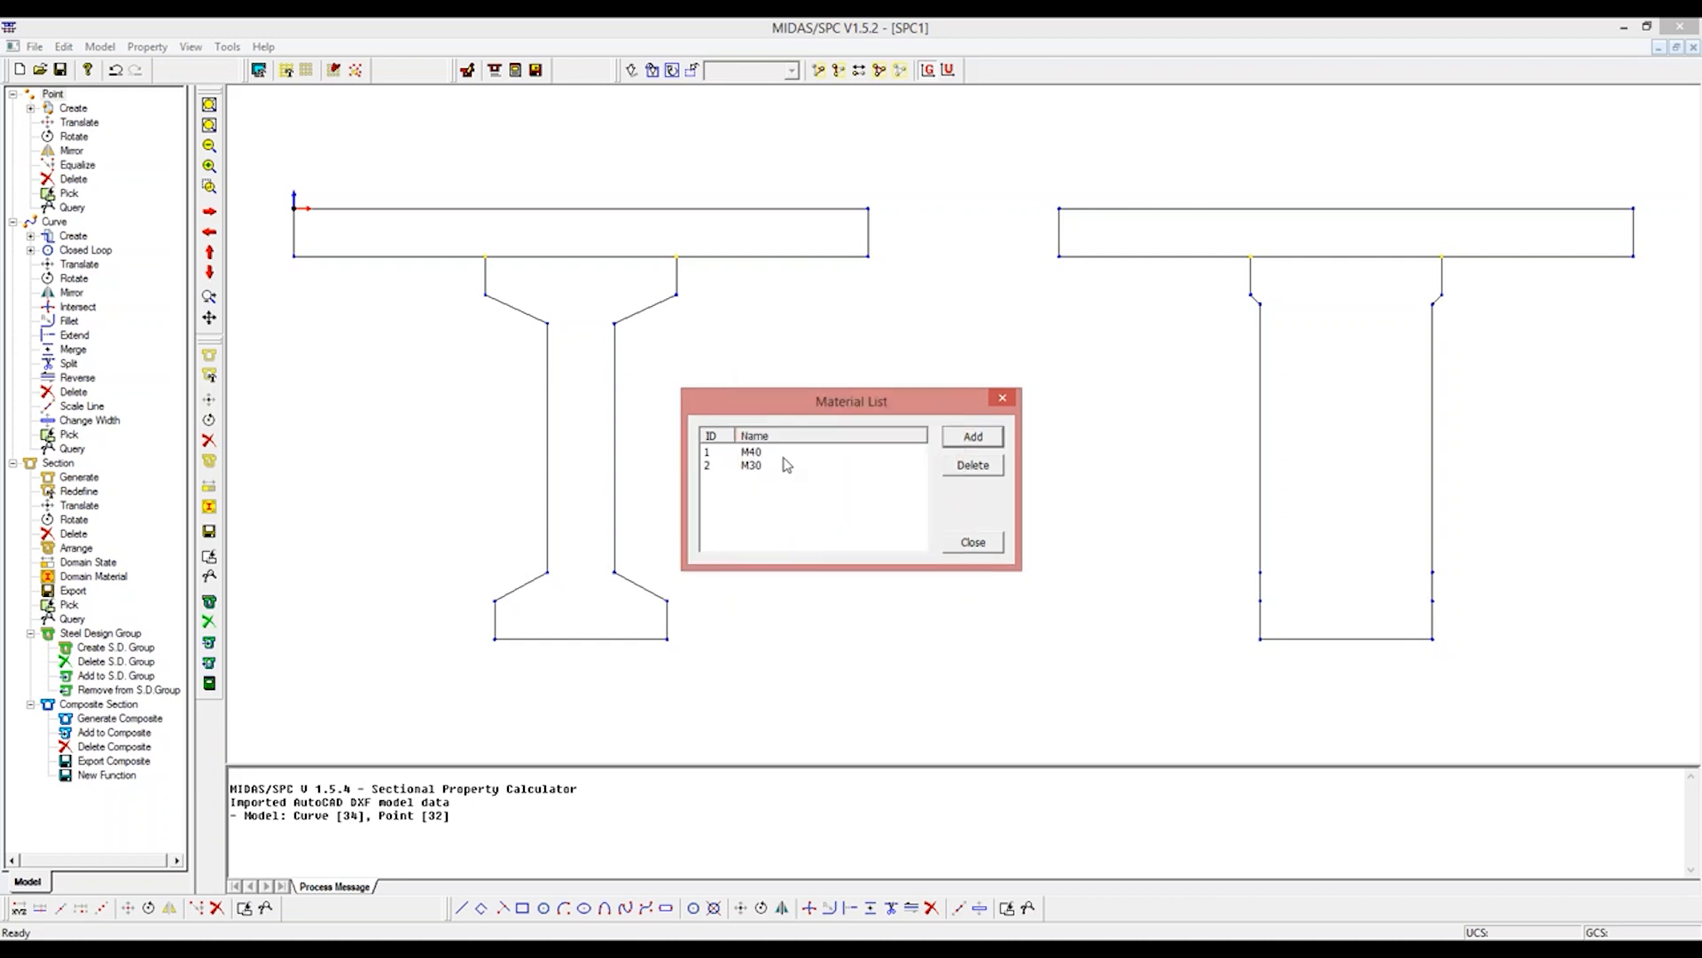
{"action": "left_click", "coordinate": [973, 542]}
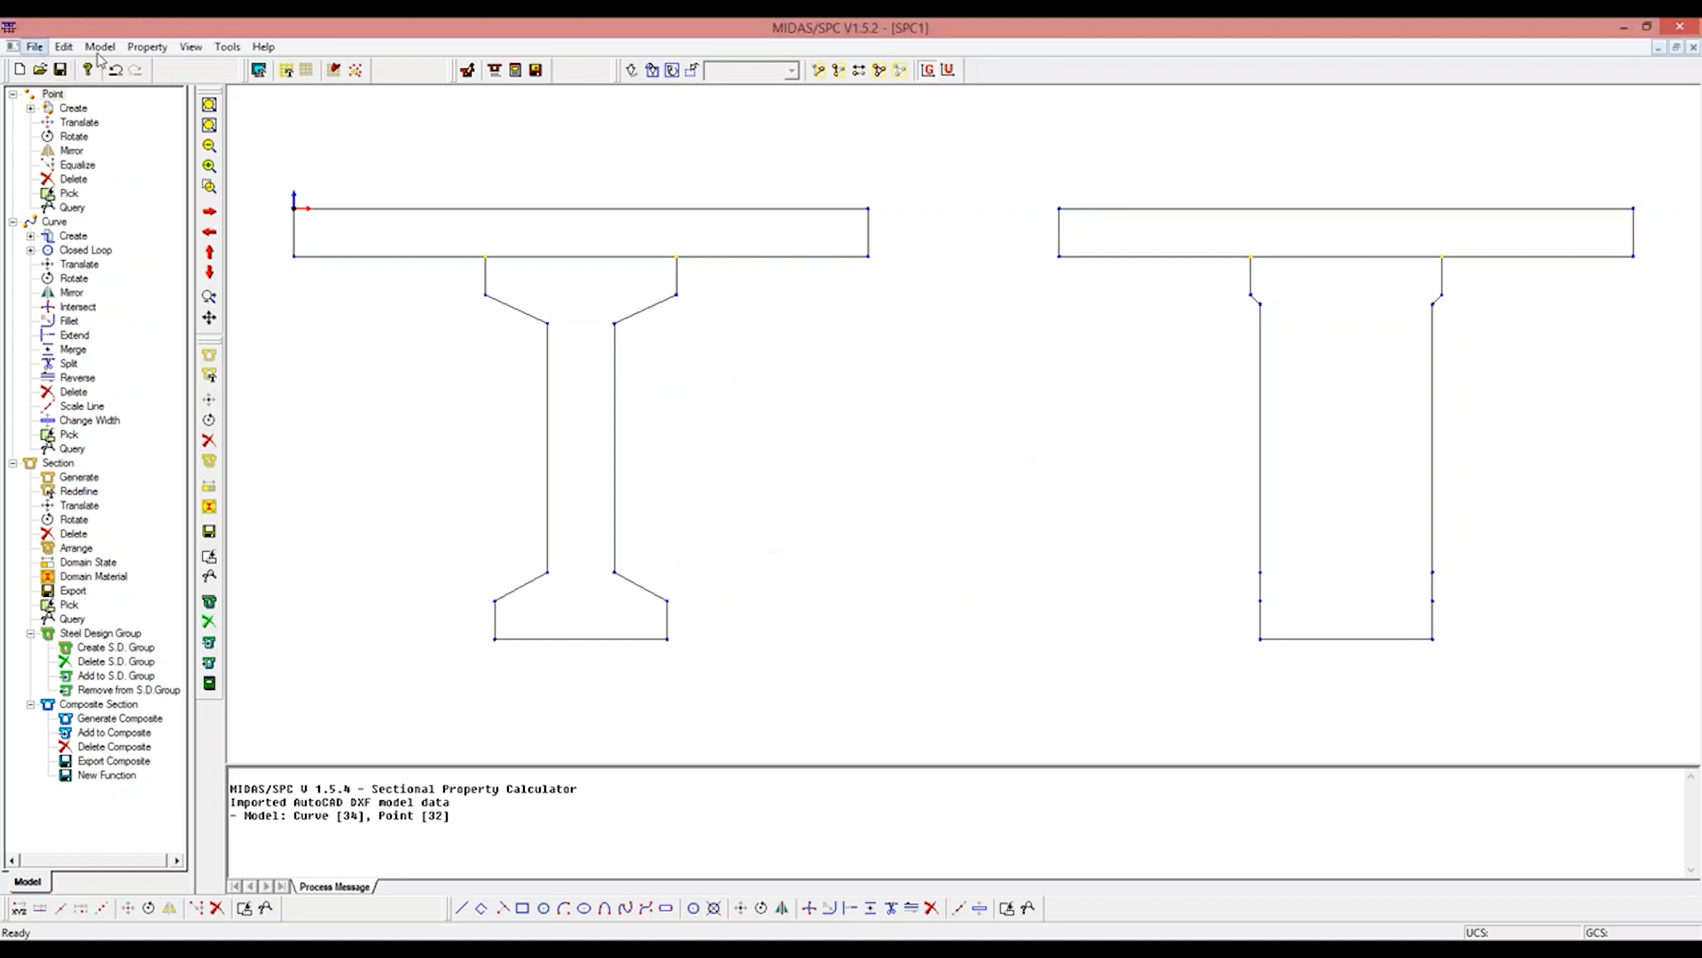
{"action": "left_click", "coordinate": [108, 51]}
{"action": "mouse_move", "coordinate": [156, 118]}
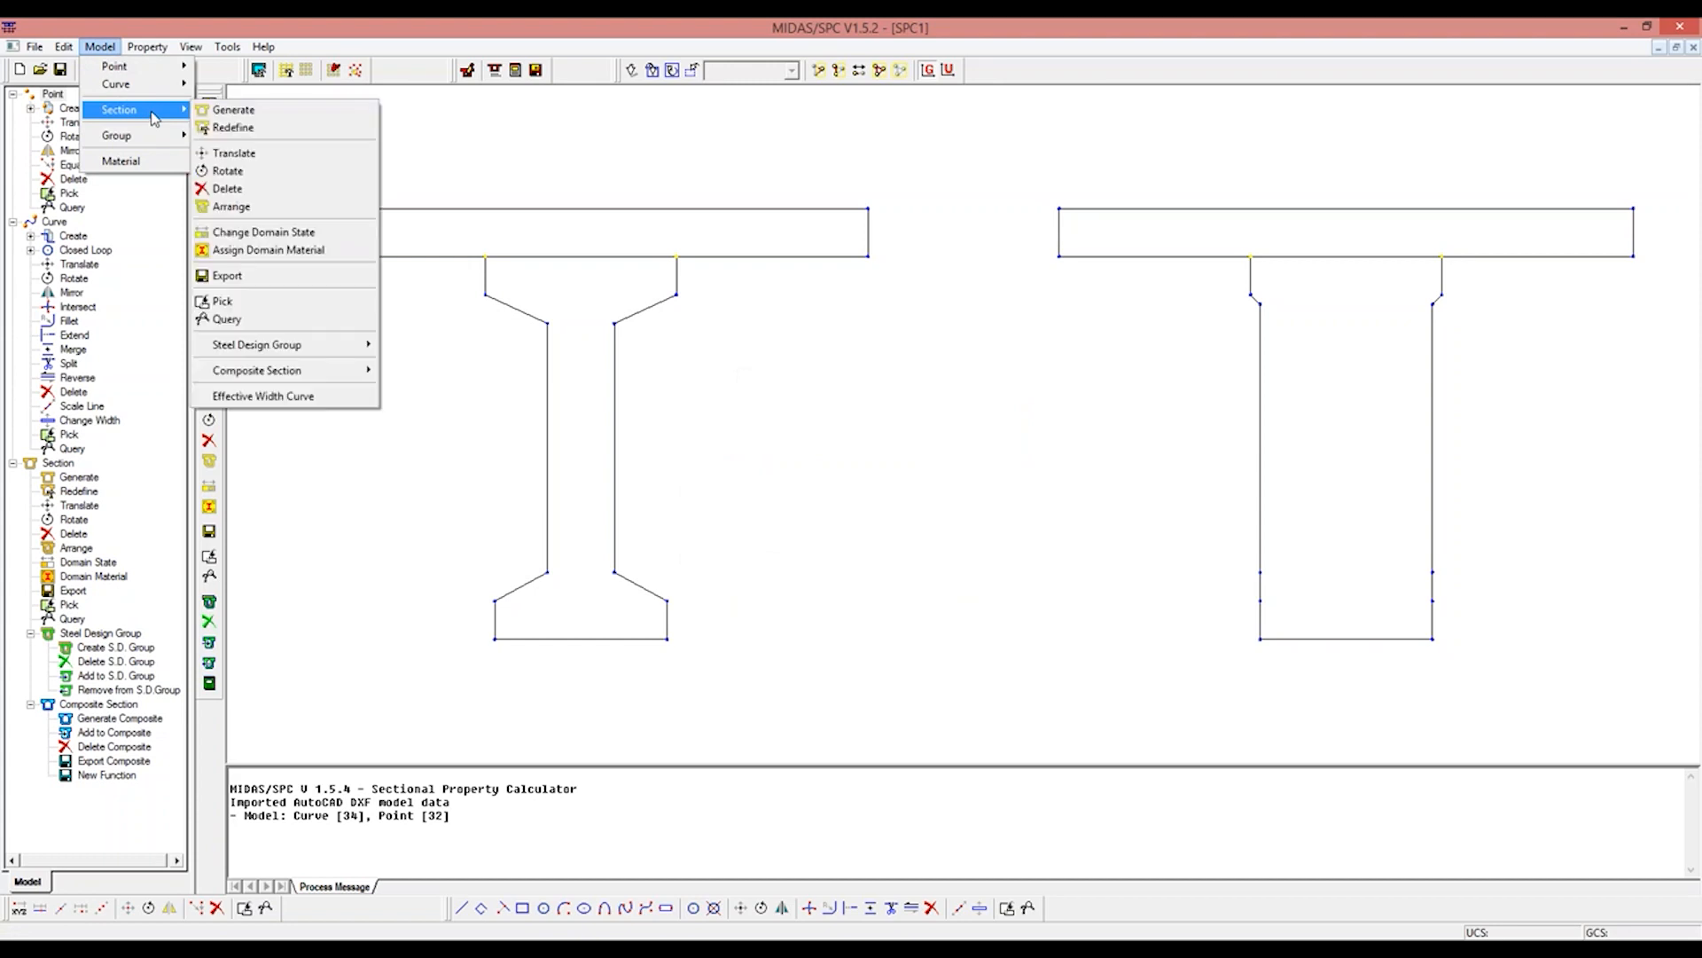
{"action": "left_click", "coordinate": [233, 109]}
Step: Generate a composite section named MID-SEC with 2 parts and M40 as the base material
{"action": "left_click", "coordinate": [99, 46]}
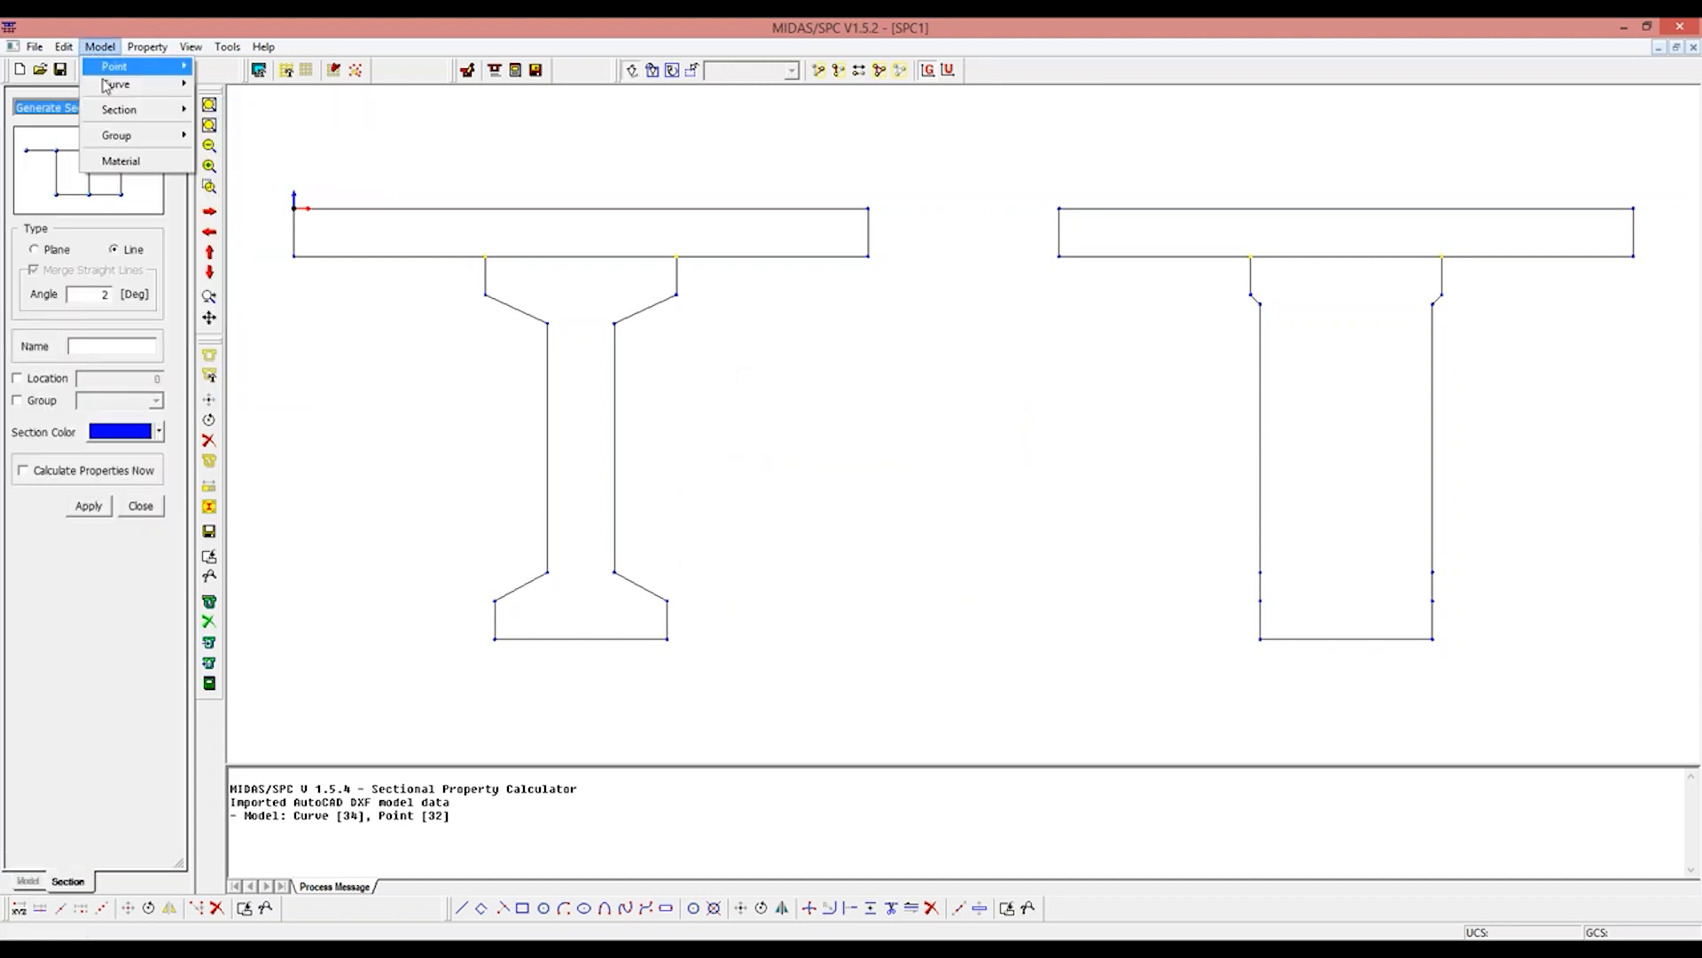
{"action": "mouse_move", "coordinate": [116, 110]}
{"action": "mouse_move", "coordinate": [328, 372]}
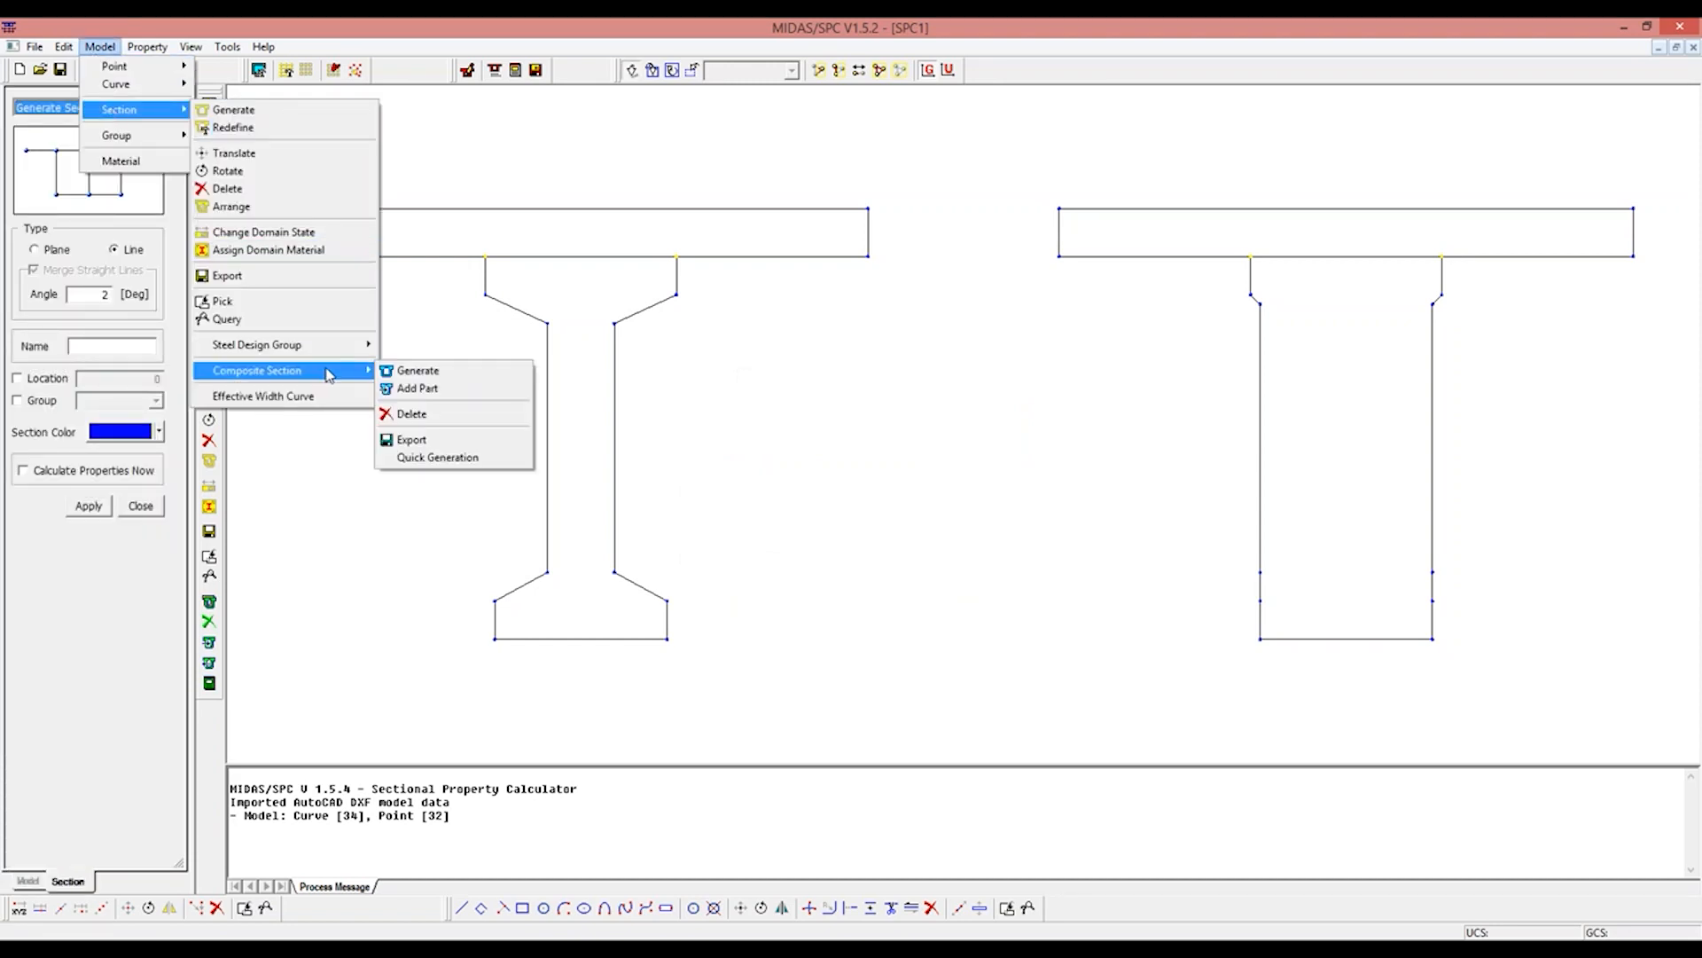
{"action": "left_click", "coordinate": [405, 370]}
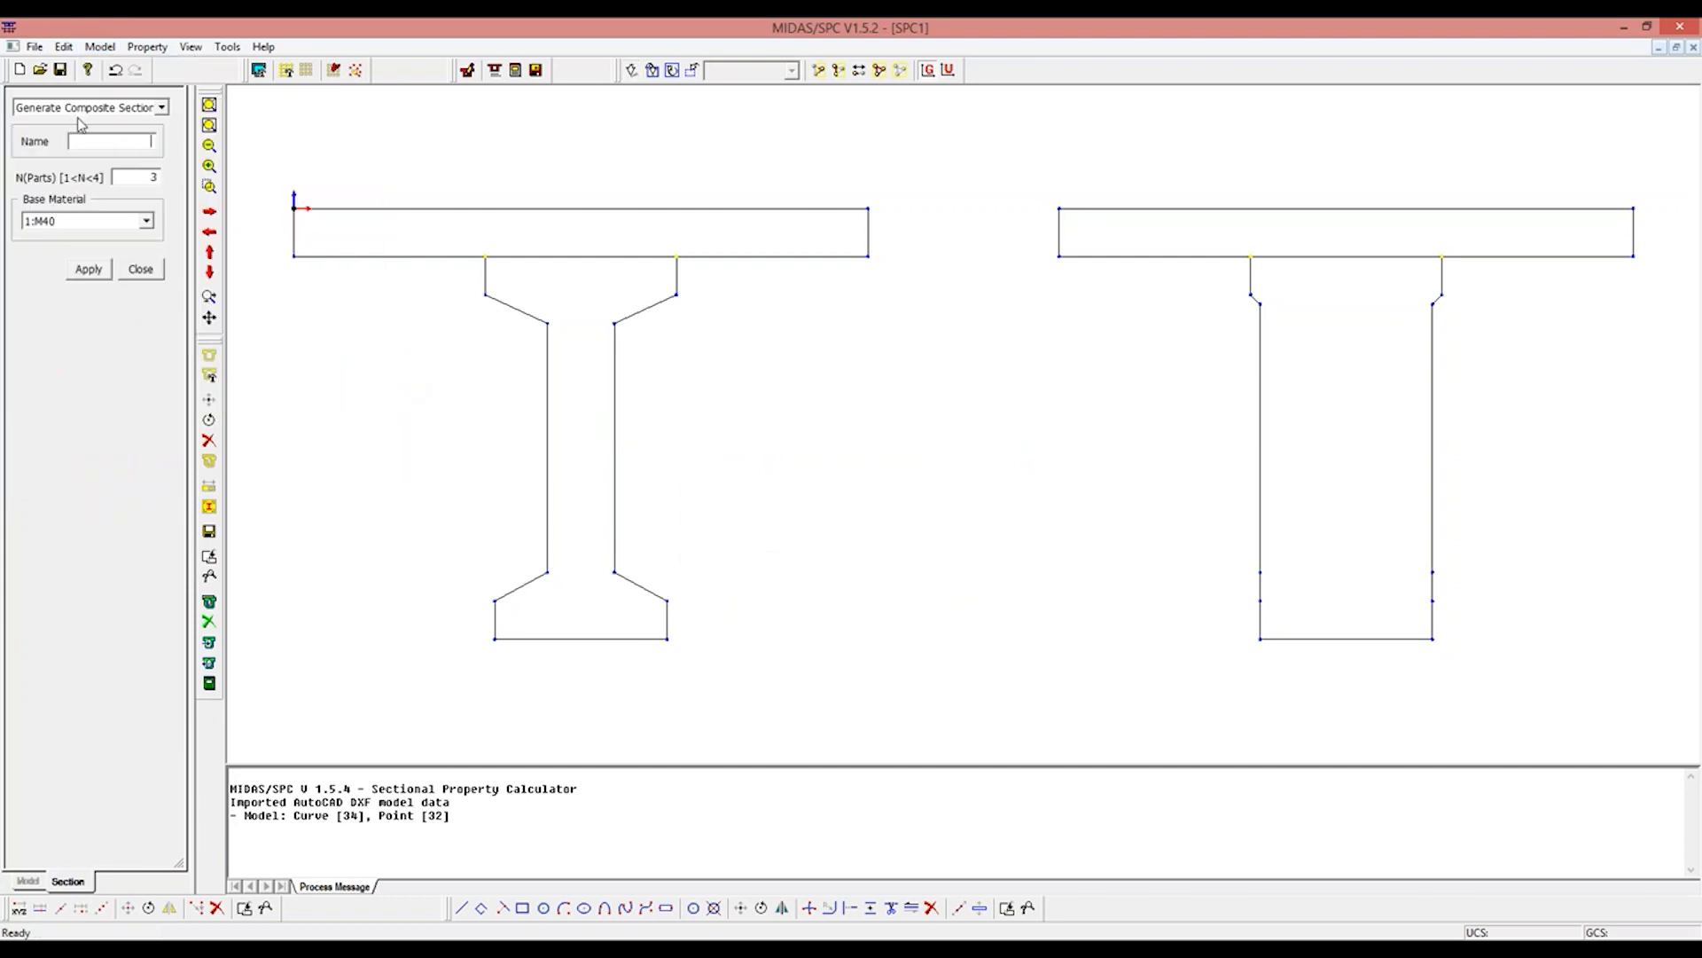
{"action": "type", "text": "MID-SEC"}
{"action": "double_click", "coordinate": [144, 175]}
{"action": "type", "text": "2"}
{"action": "left_click", "coordinate": [89, 270]}
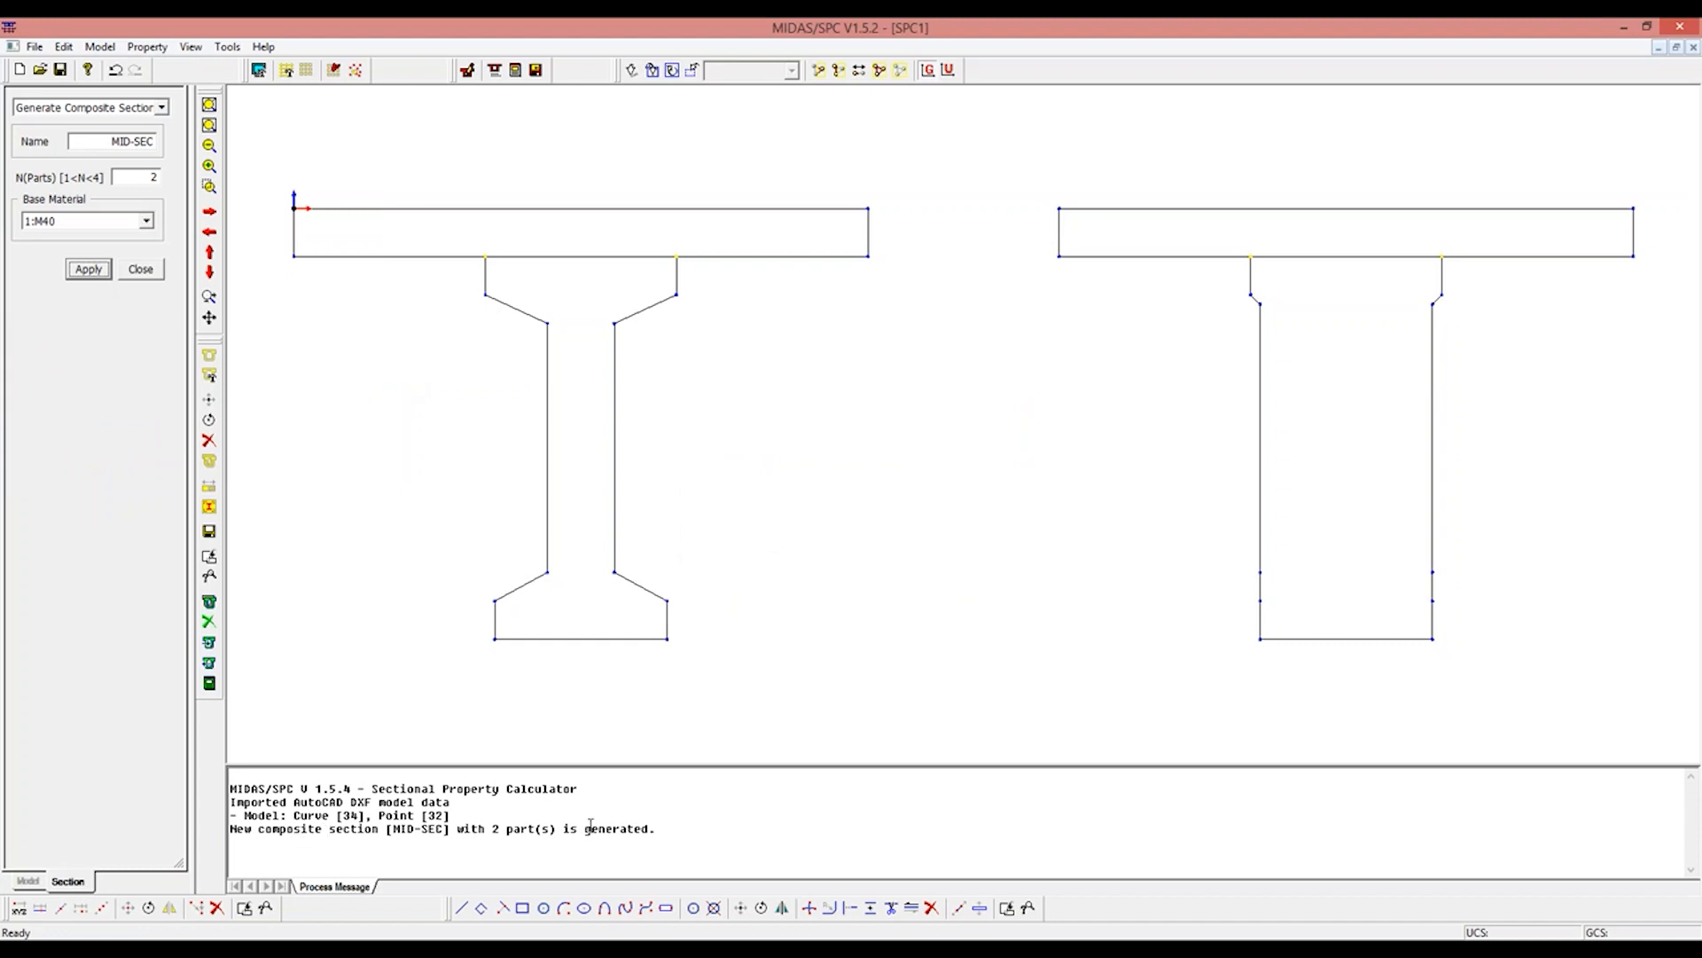
Step: Generate a second composite section named SUP-SEC with 2 parts and M40 as the base material
{"action": "left_click_drag", "start_coordinate": [109, 142], "coordinate": [184, 149]}
{"action": "type", "text": "SUP-SEC"}
{"action": "left_click", "coordinate": [100, 274]}
{"action": "left_click", "coordinate": [105, 281]}
Step: Add the I-girder outline below the slab to composite section MID-SEC as plane part 1, named GIRDER, with material M40
{"action": "left_click", "coordinate": [99, 46]}
{"action": "mouse_move", "coordinate": [127, 116]}
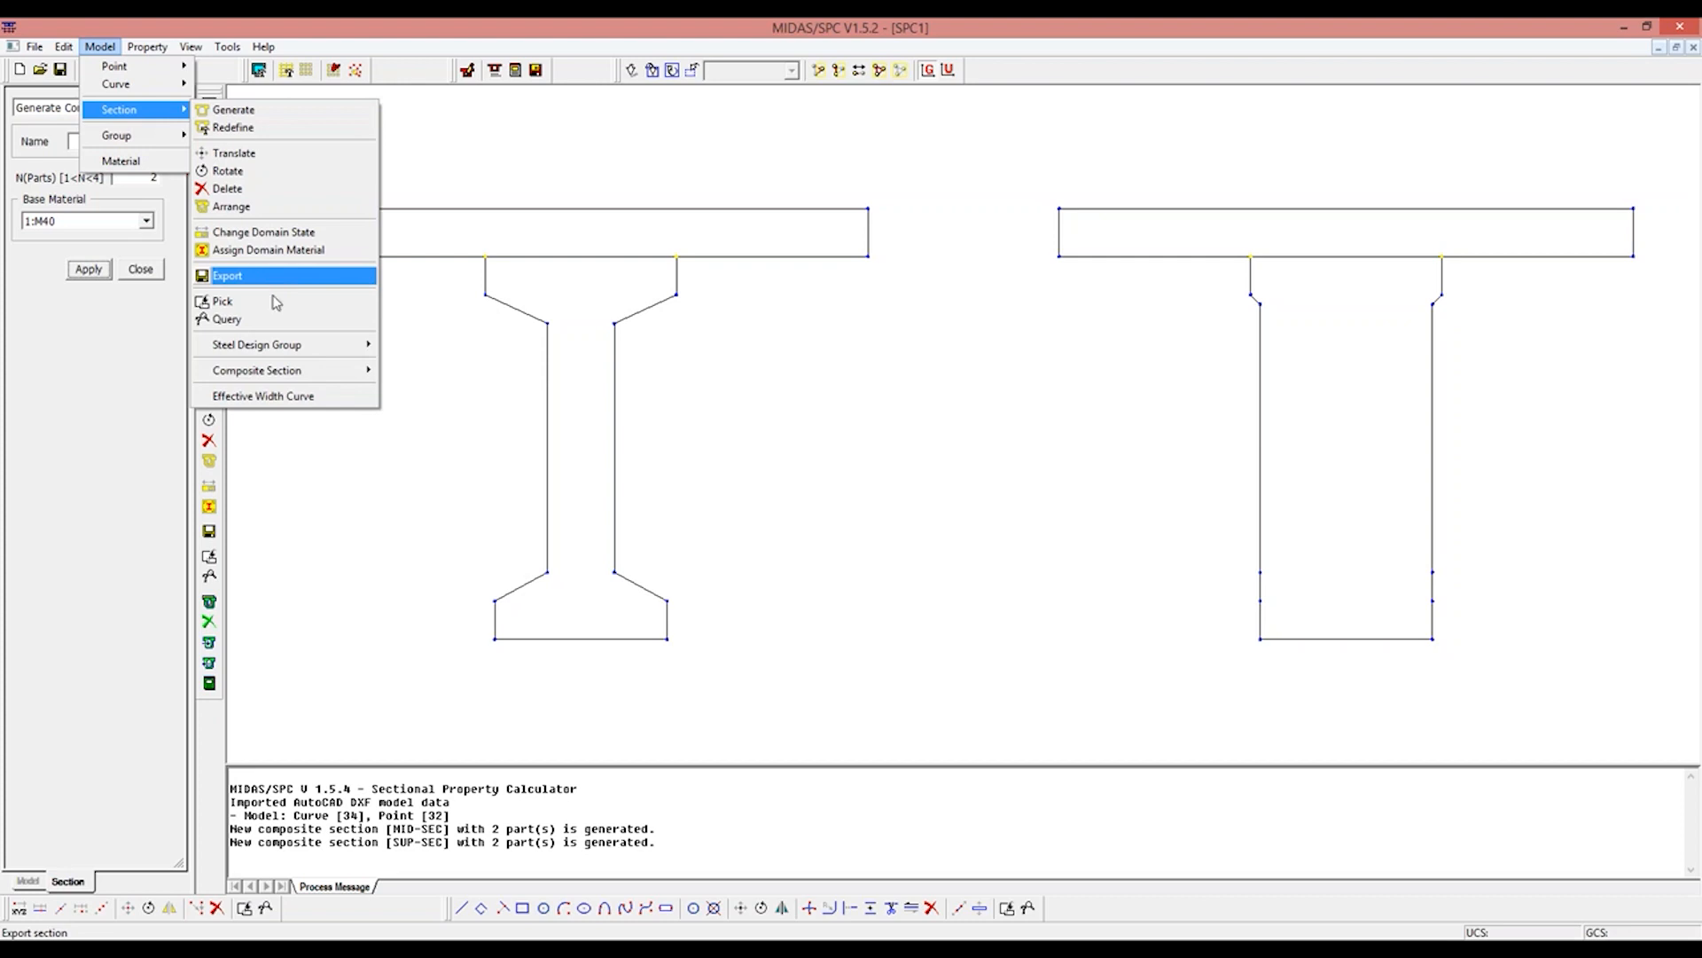
{"action": "mouse_move", "coordinate": [289, 369]}
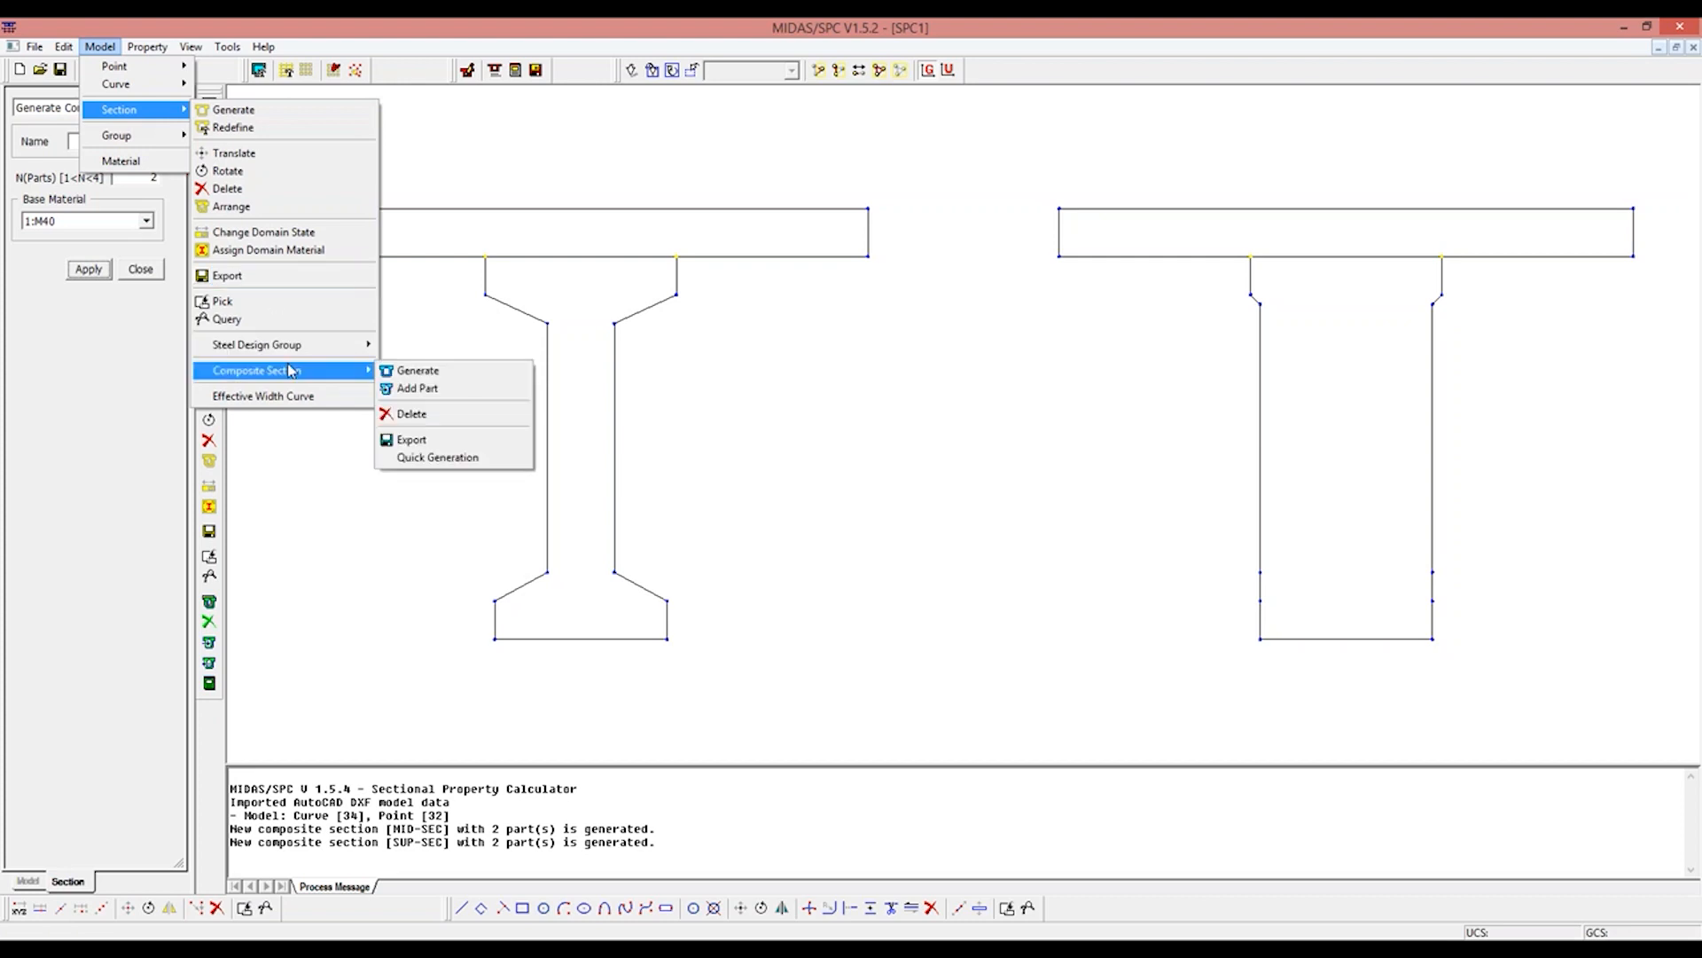
{"action": "left_click", "coordinate": [415, 388]}
{"action": "left_click", "coordinate": [111, 231]}
{"action": "type", "text": "GIRDER"}
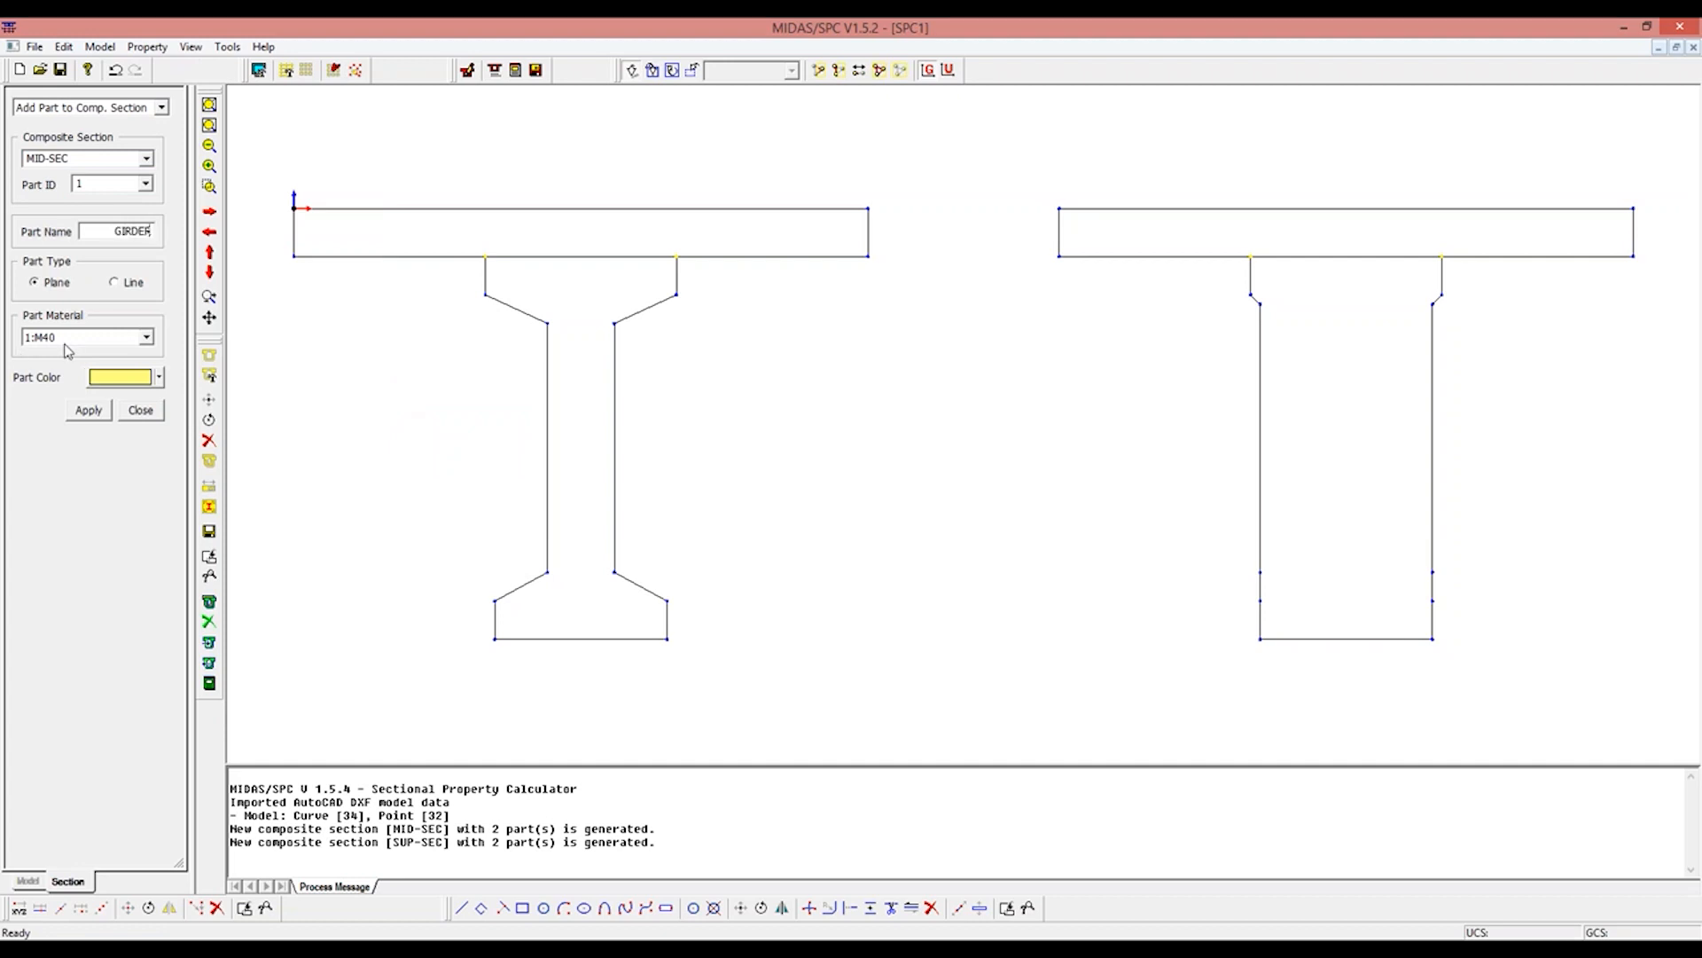
{"action": "left_click_drag", "start_coordinate": [453, 296], "coordinate": [747, 670]}
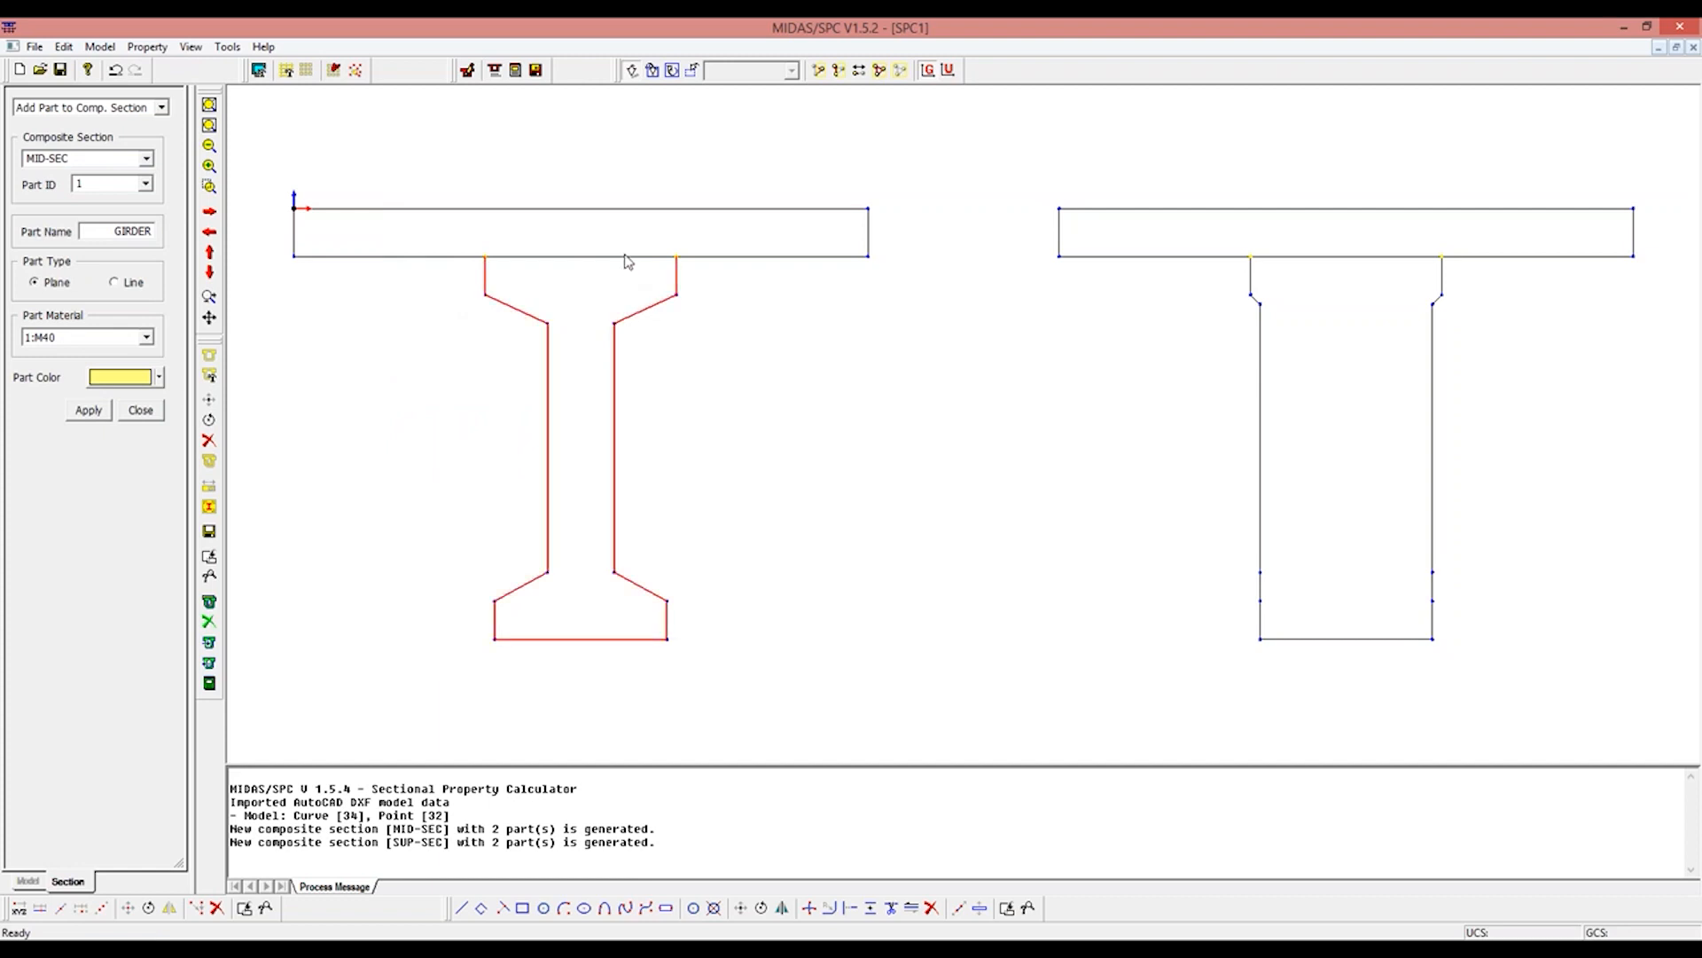
{"action": "left_click", "coordinate": [585, 257]}
{"action": "left_click", "coordinate": [90, 410]}
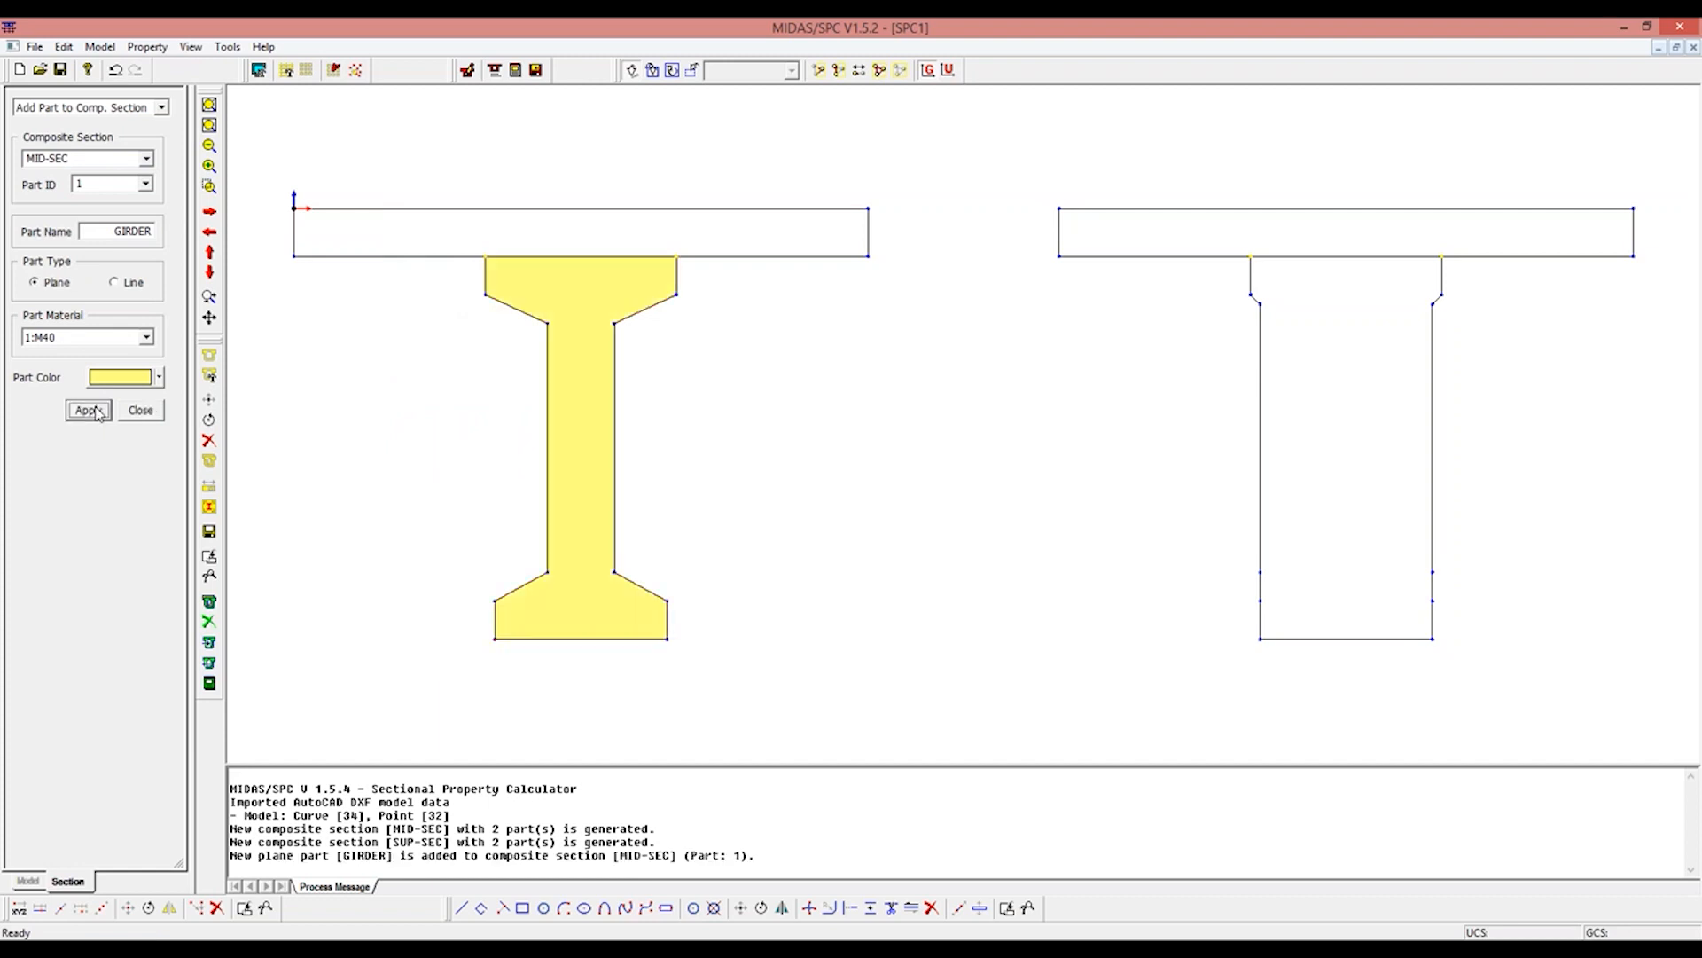
Step: Add the slab rectangle above the I-girder to MID-SEC as plane part 2, named SLAB, with material M30
{"action": "left_click", "coordinate": [146, 183]}
{"action": "left_click", "coordinate": [98, 209]}
{"action": "double_click", "coordinate": [108, 232]}
{"action": "type", "text": "SLAB"}
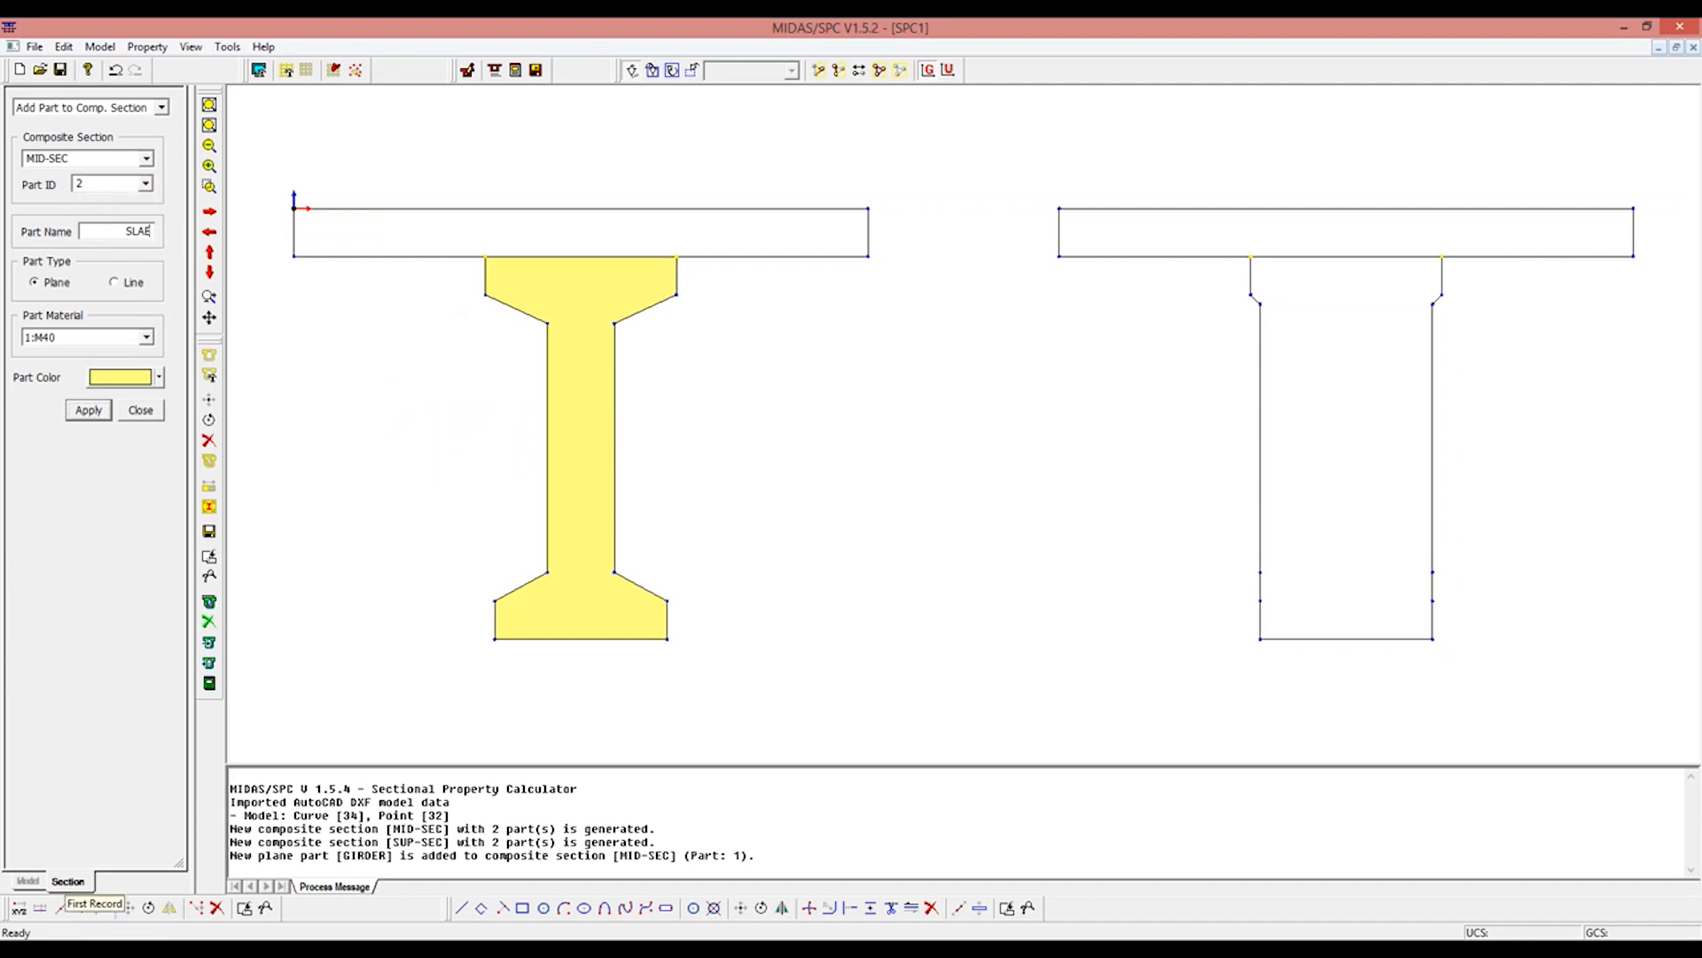
{"action": "left_click", "coordinate": [147, 337]}
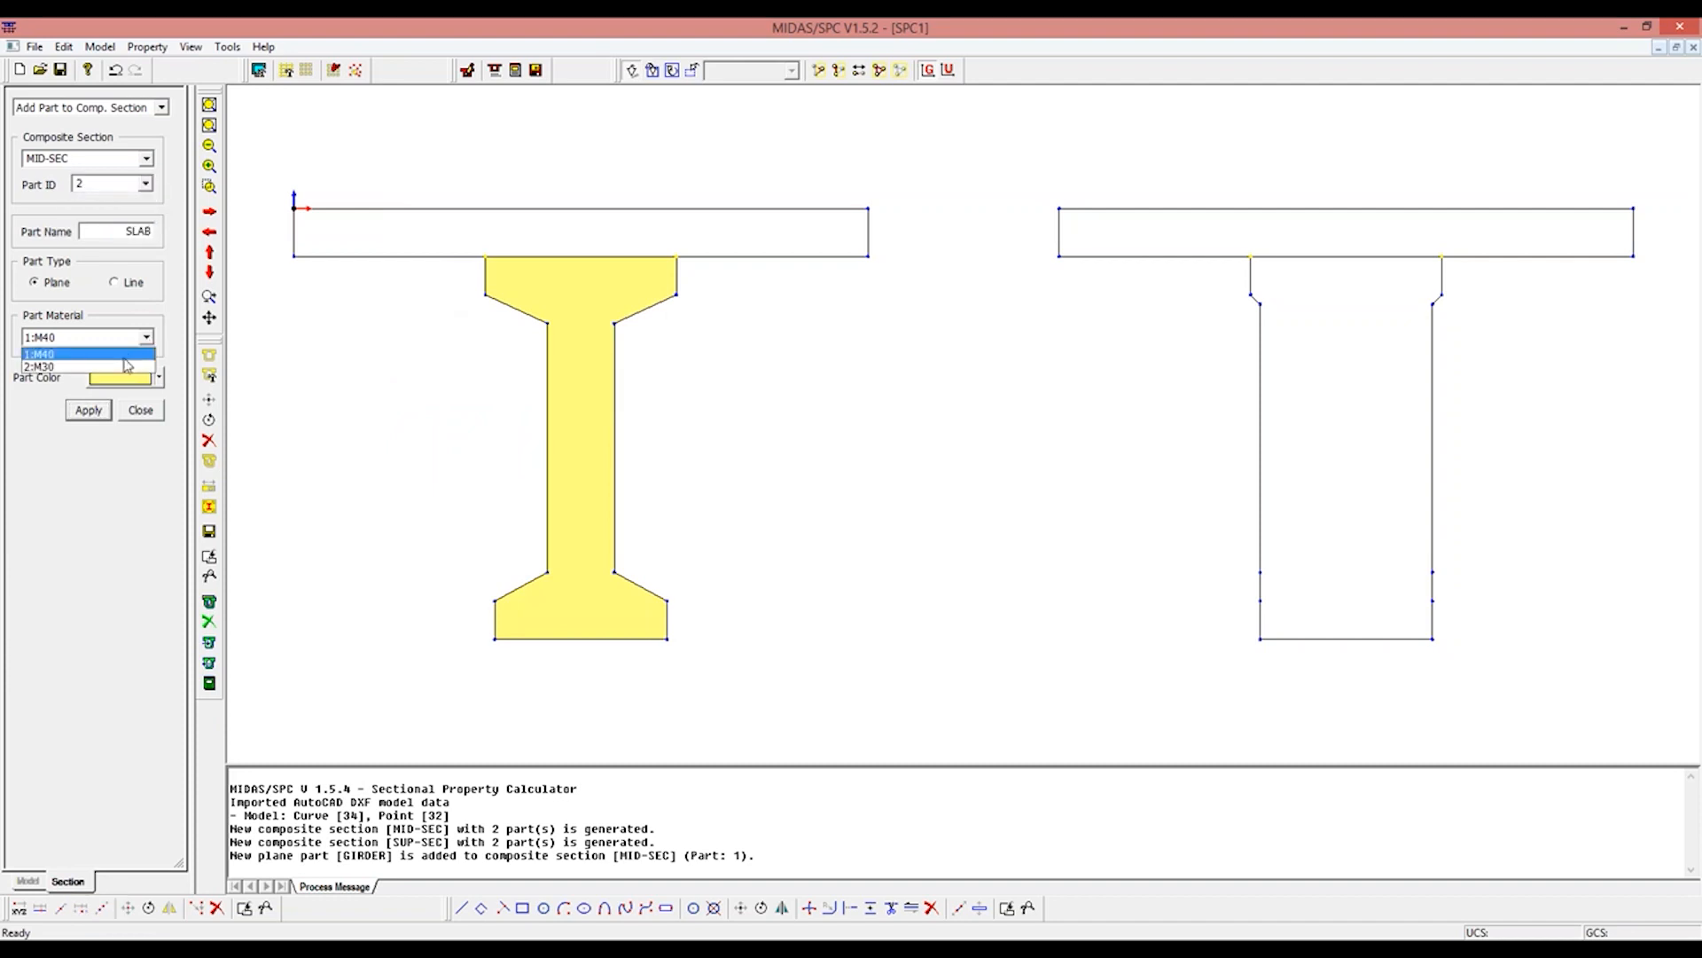
{"action": "left_click", "coordinate": [80, 366]}
{"action": "left_click_drag", "start_coordinate": [258, 183], "coordinate": [784, 293]}
{"action": "left_click_drag", "start_coordinate": [601, 238], "coordinate": [575, 283]}
{"action": "left_click_drag", "start_coordinate": [304, 210], "coordinate": [353, 326]}
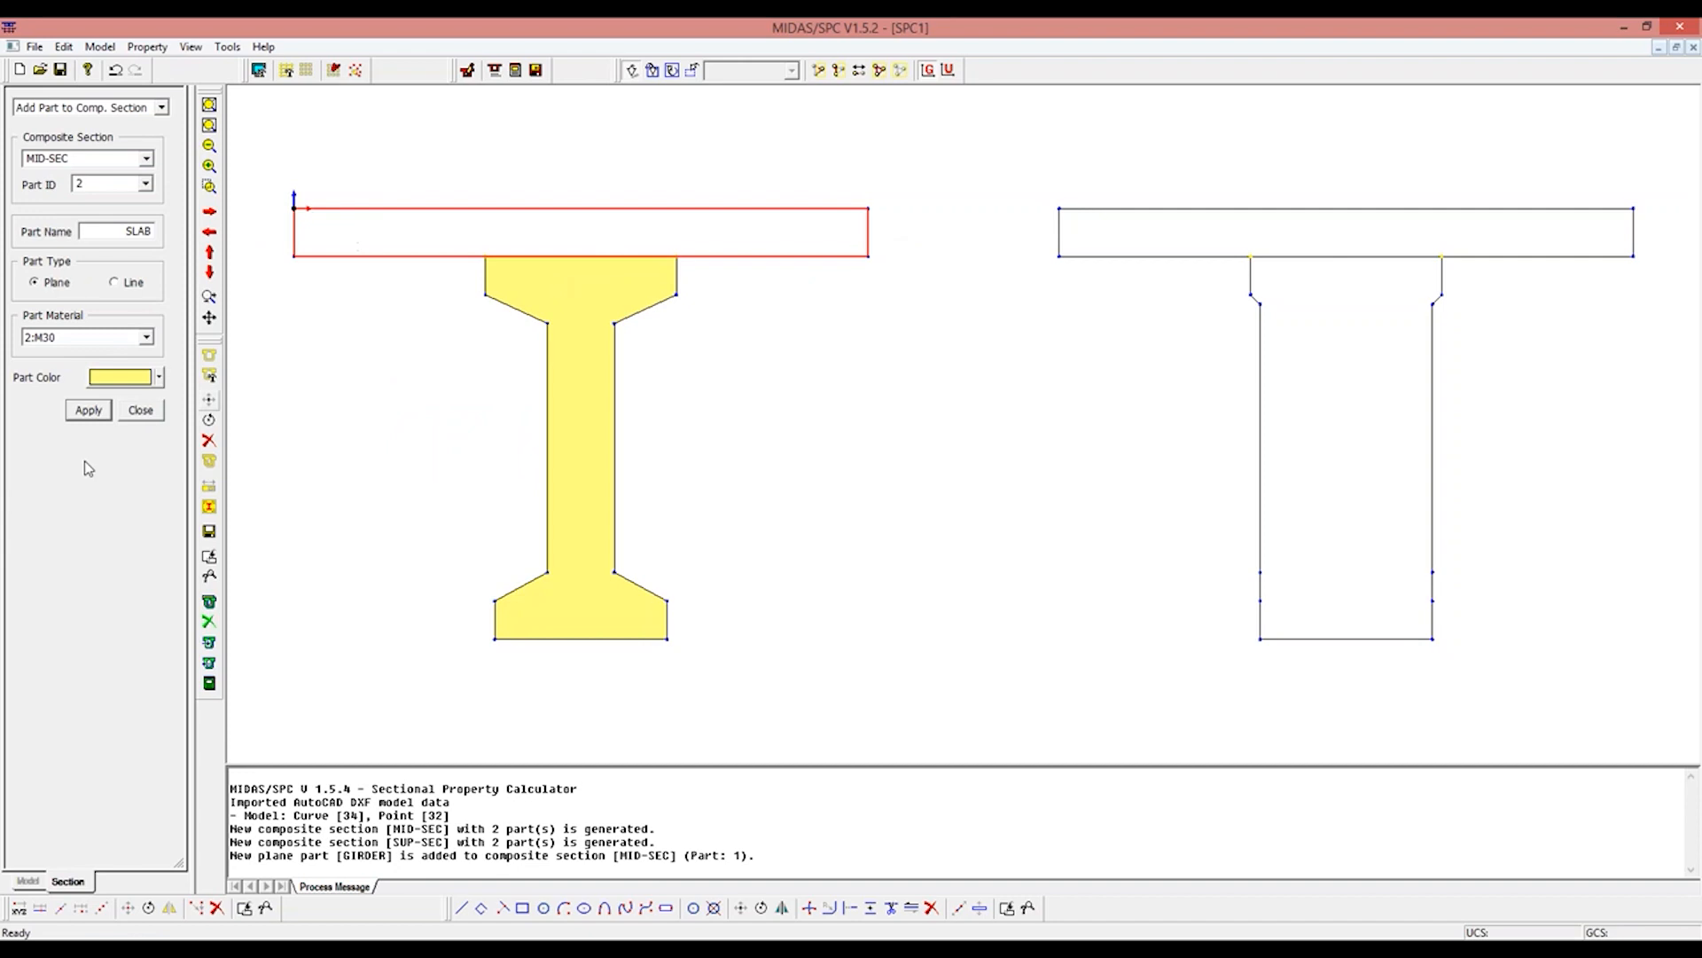
{"action": "left_click", "coordinate": [89, 411]}
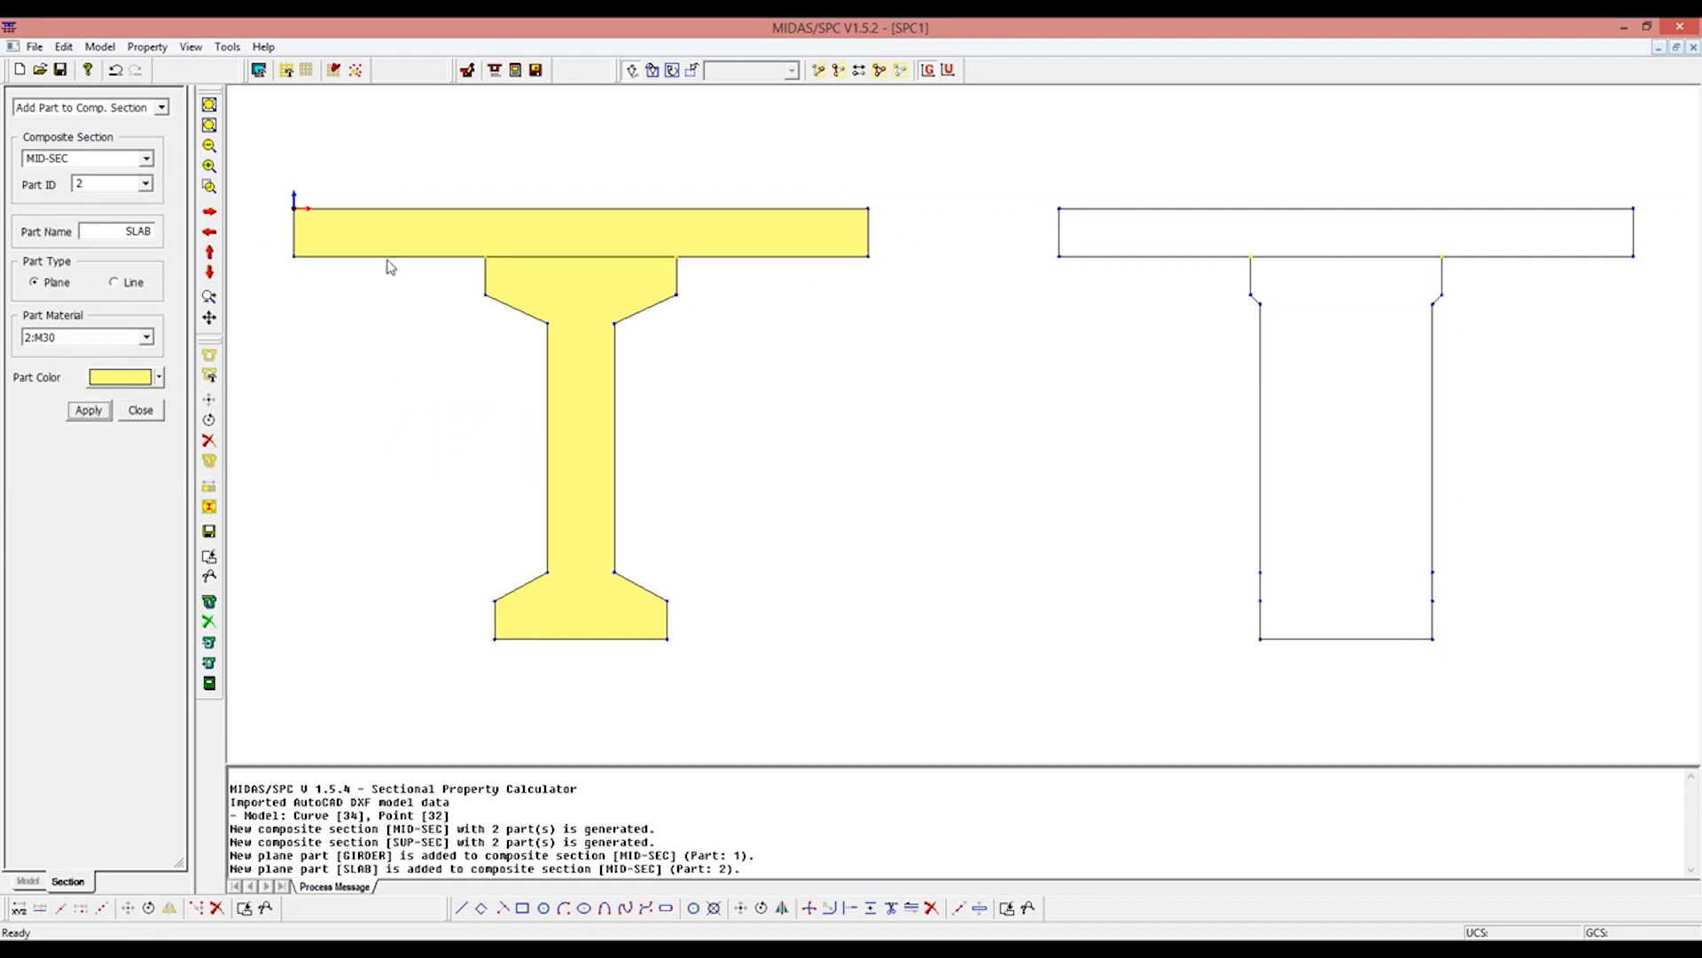
Step: Try to add the second drawing's slab rectangle to composite section SUP-SEC as part 2, SLAB, with material M30
{"action": "left_click", "coordinate": [138, 160]}
{"action": "left_click", "coordinate": [133, 188]}
{"action": "left_click_drag", "start_coordinate": [1005, 175], "coordinate": [1671, 232]}
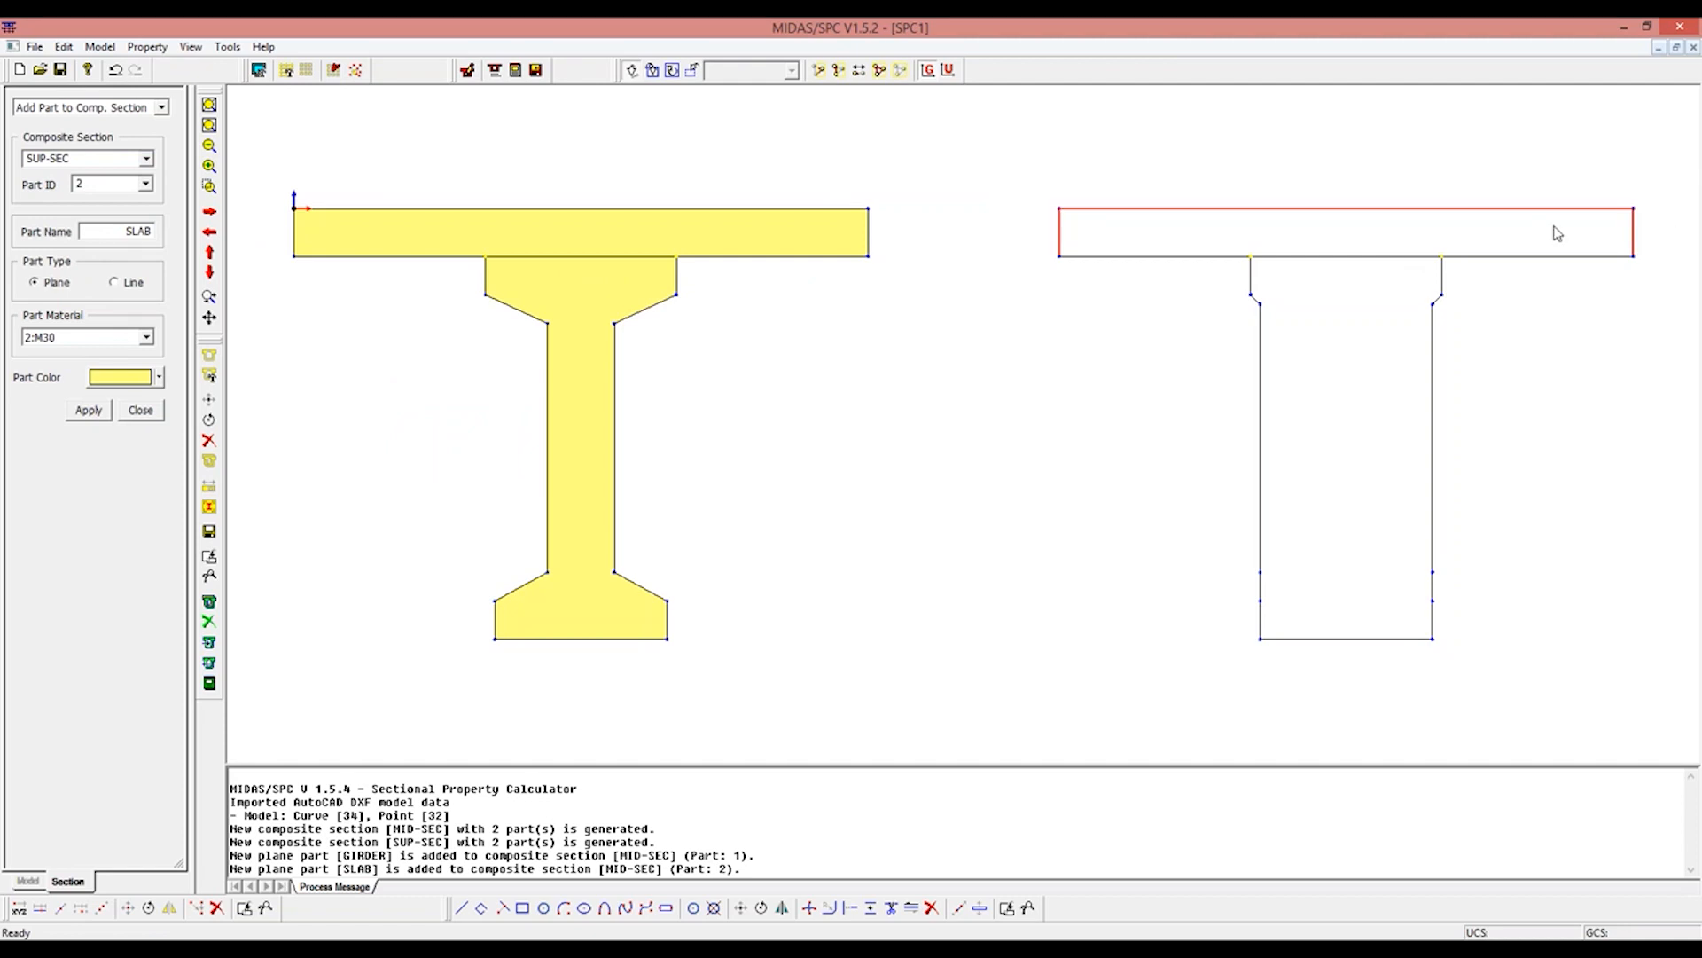
{"action": "left_click", "coordinate": [1548, 256]}
{"action": "left_click", "coordinate": [1348, 256]}
{"action": "left_click", "coordinate": [1180, 257]}
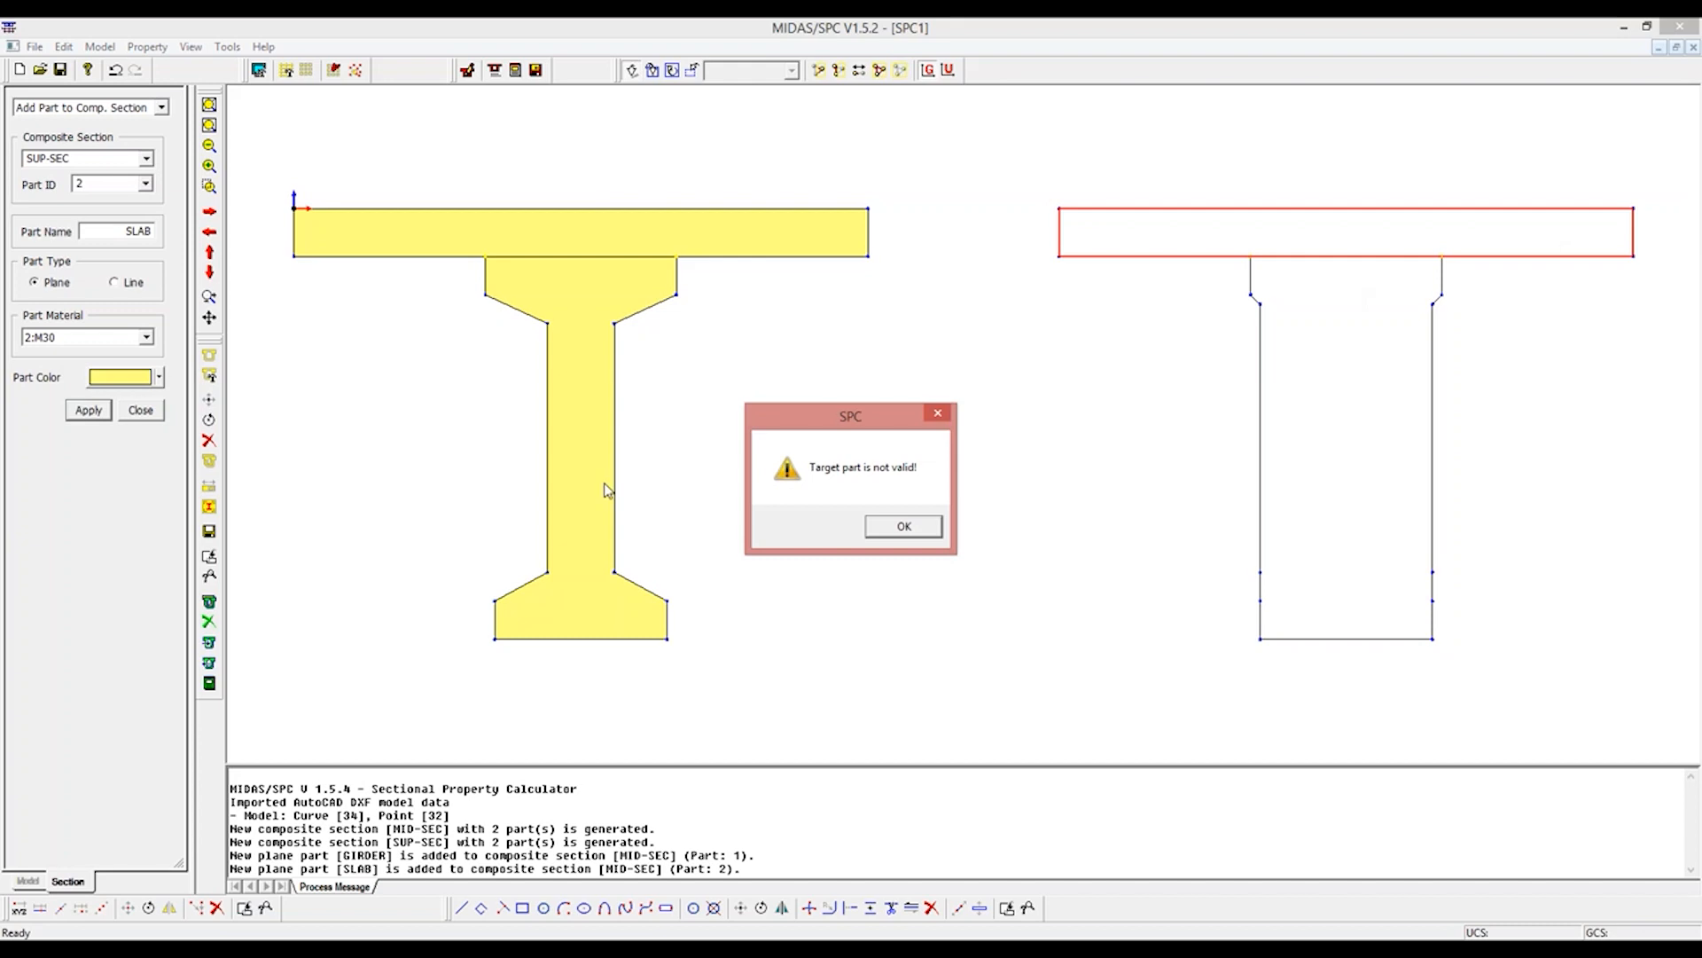
{"action": "left_click", "coordinate": [897, 527]}
Step: Add the solid-web girder outline to SUP-SEC as plane part 1, named GIRDER, with material M40
{"action": "left_click", "coordinate": [144, 183]}
{"action": "left_click", "coordinate": [133, 197]}
{"action": "double_click", "coordinate": [128, 231]}
{"action": "type", "text": "GIRDER"}
{"action": "left_click", "coordinate": [100, 339]}
{"action": "left_click", "coordinate": [102, 354]}
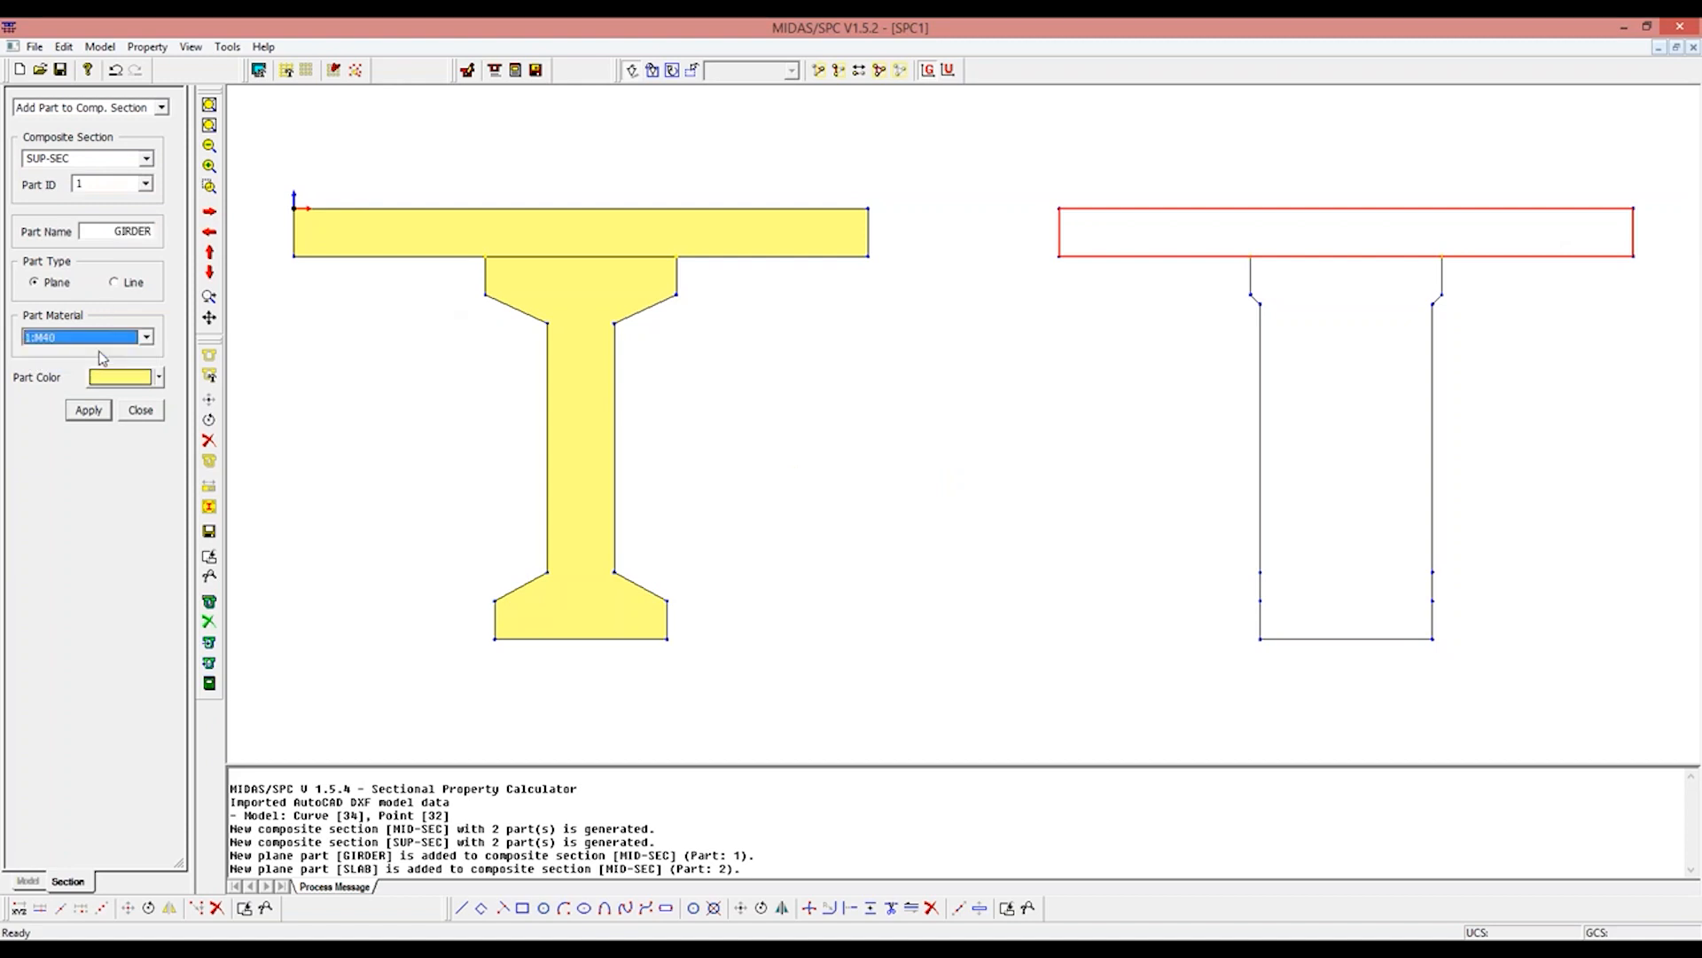
{"action": "left_click_drag", "start_coordinate": [1184, 284], "coordinate": [1575, 682]}
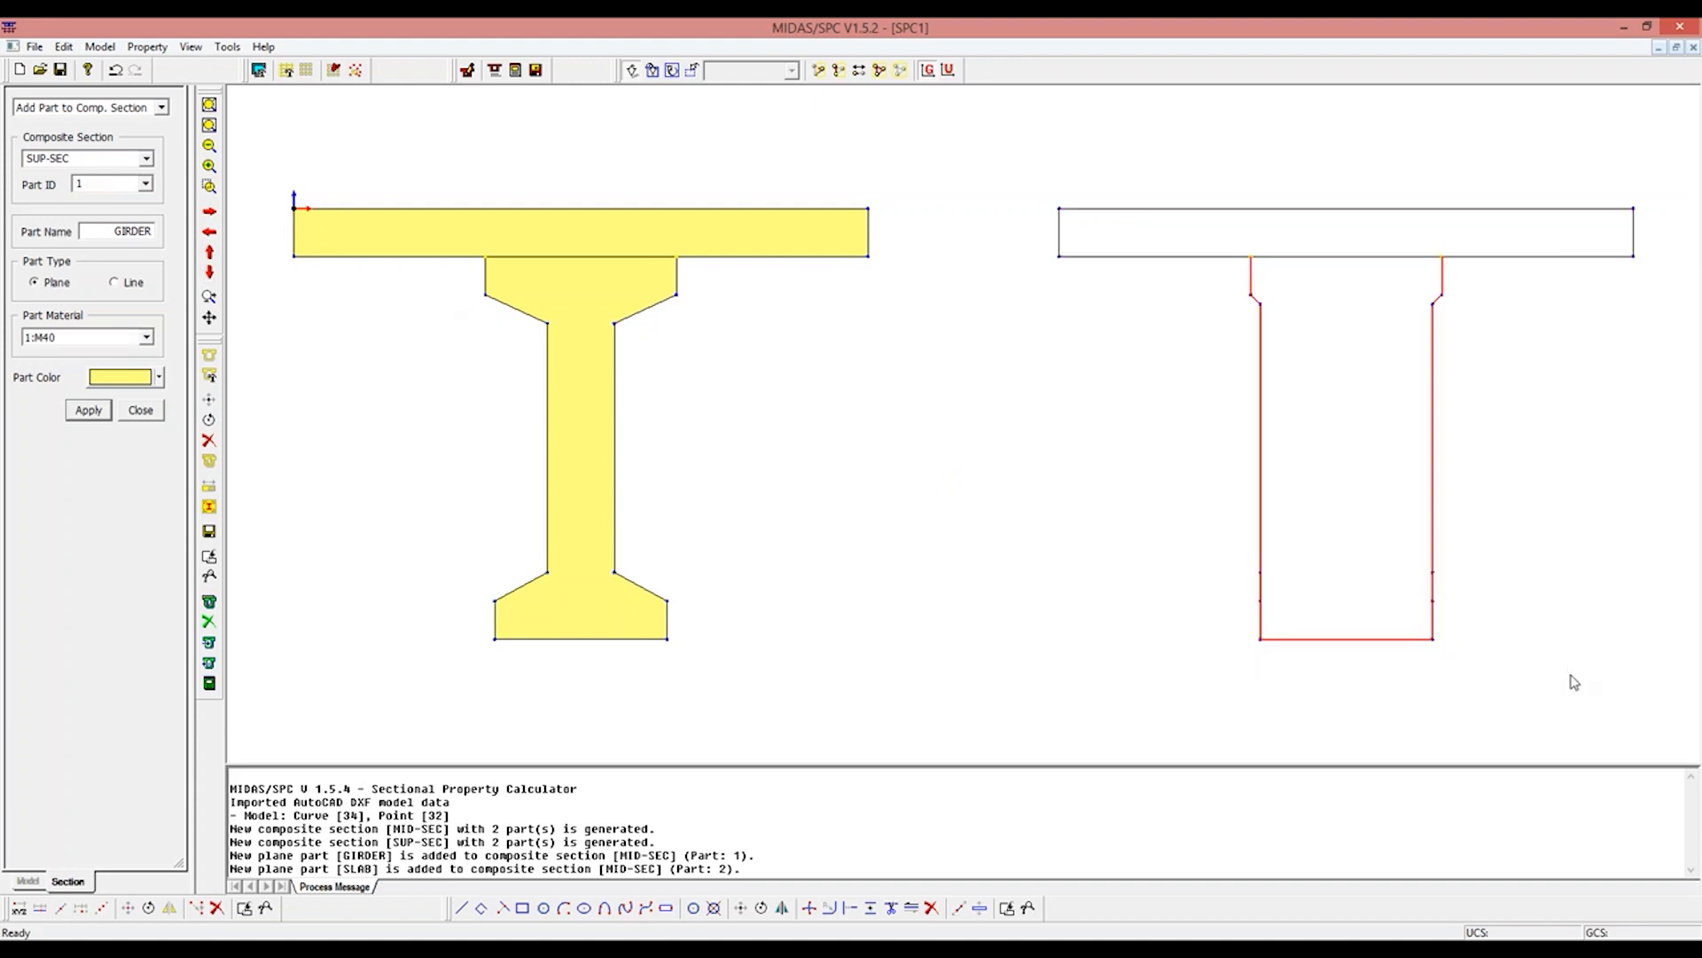
{"action": "left_click", "coordinate": [1342, 257]}
{"action": "left_click", "coordinate": [77, 413]}
Step: Add the slab rectangle above the solid-web girder to SUP-SEC as part 2, named SLAB, with material M30, and finish adding parts
{"action": "left_click", "coordinate": [144, 183]}
{"action": "left_click", "coordinate": [89, 213]}
{"action": "left_click_drag", "start_coordinate": [114, 231], "coordinate": [164, 231]}
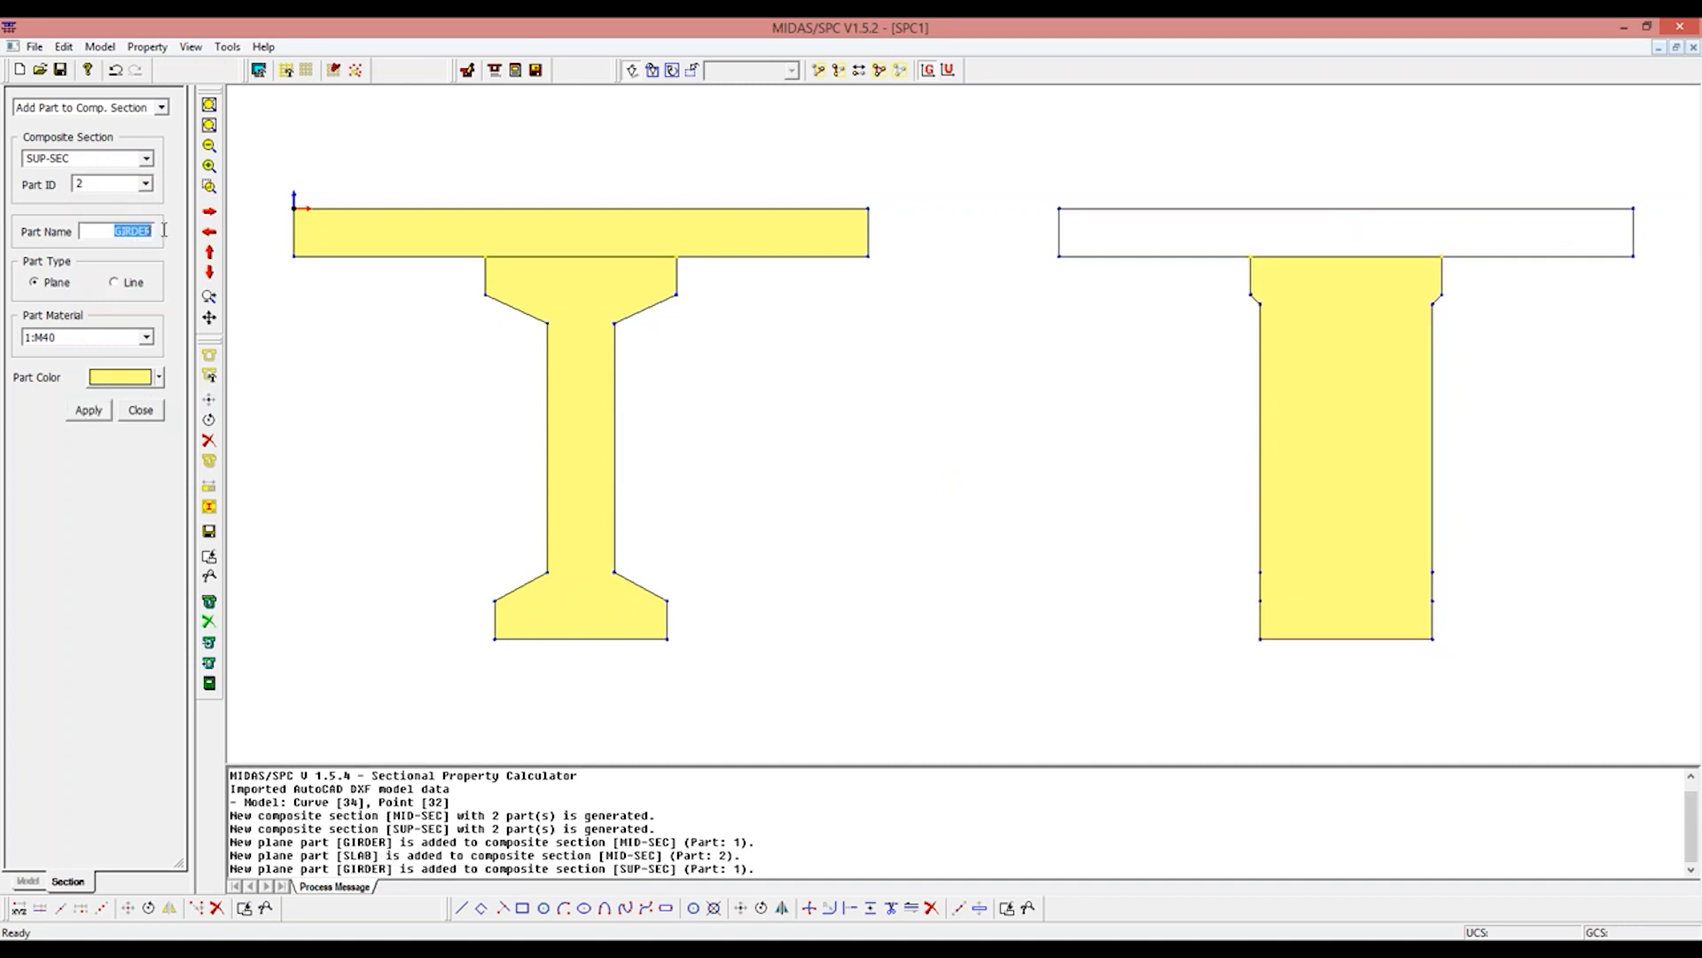
{"action": "type", "text": "SLAB"}
{"action": "left_click", "coordinate": [145, 337]}
{"action": "left_click", "coordinate": [53, 364]}
{"action": "left_click_drag", "start_coordinate": [1019, 163], "coordinate": [1672, 262]}
{"action": "left_click", "coordinate": [1565, 257]}
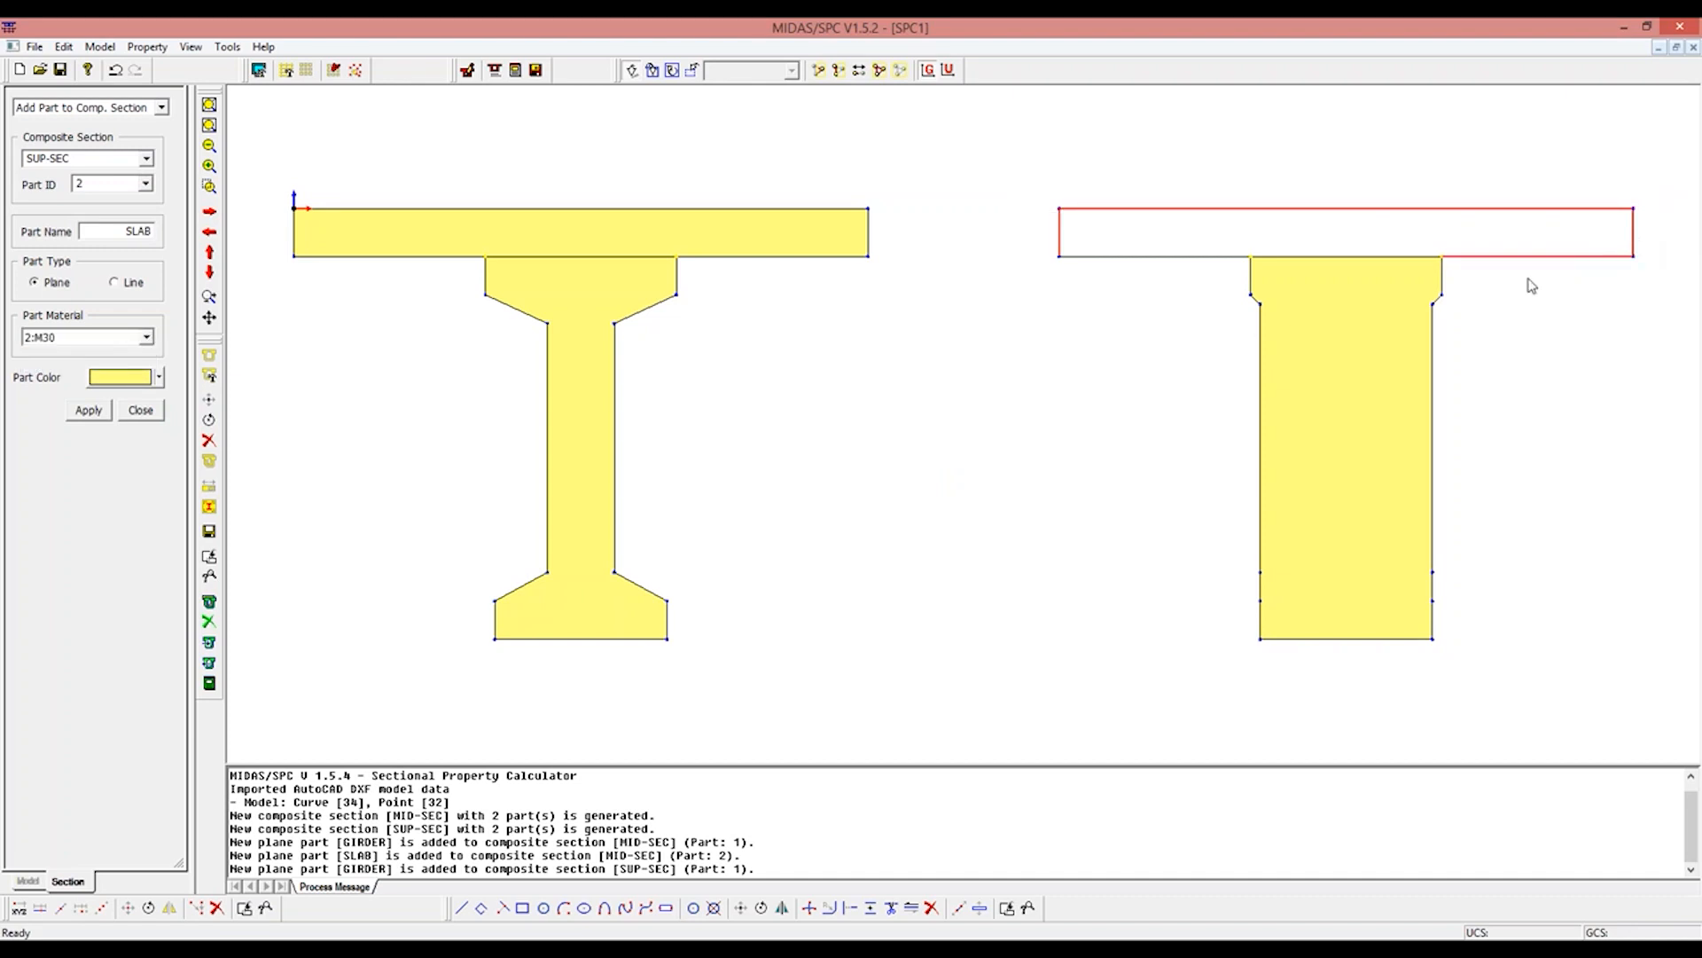
{"action": "left_click", "coordinate": [1322, 258]}
{"action": "left_click", "coordinate": [1218, 257]}
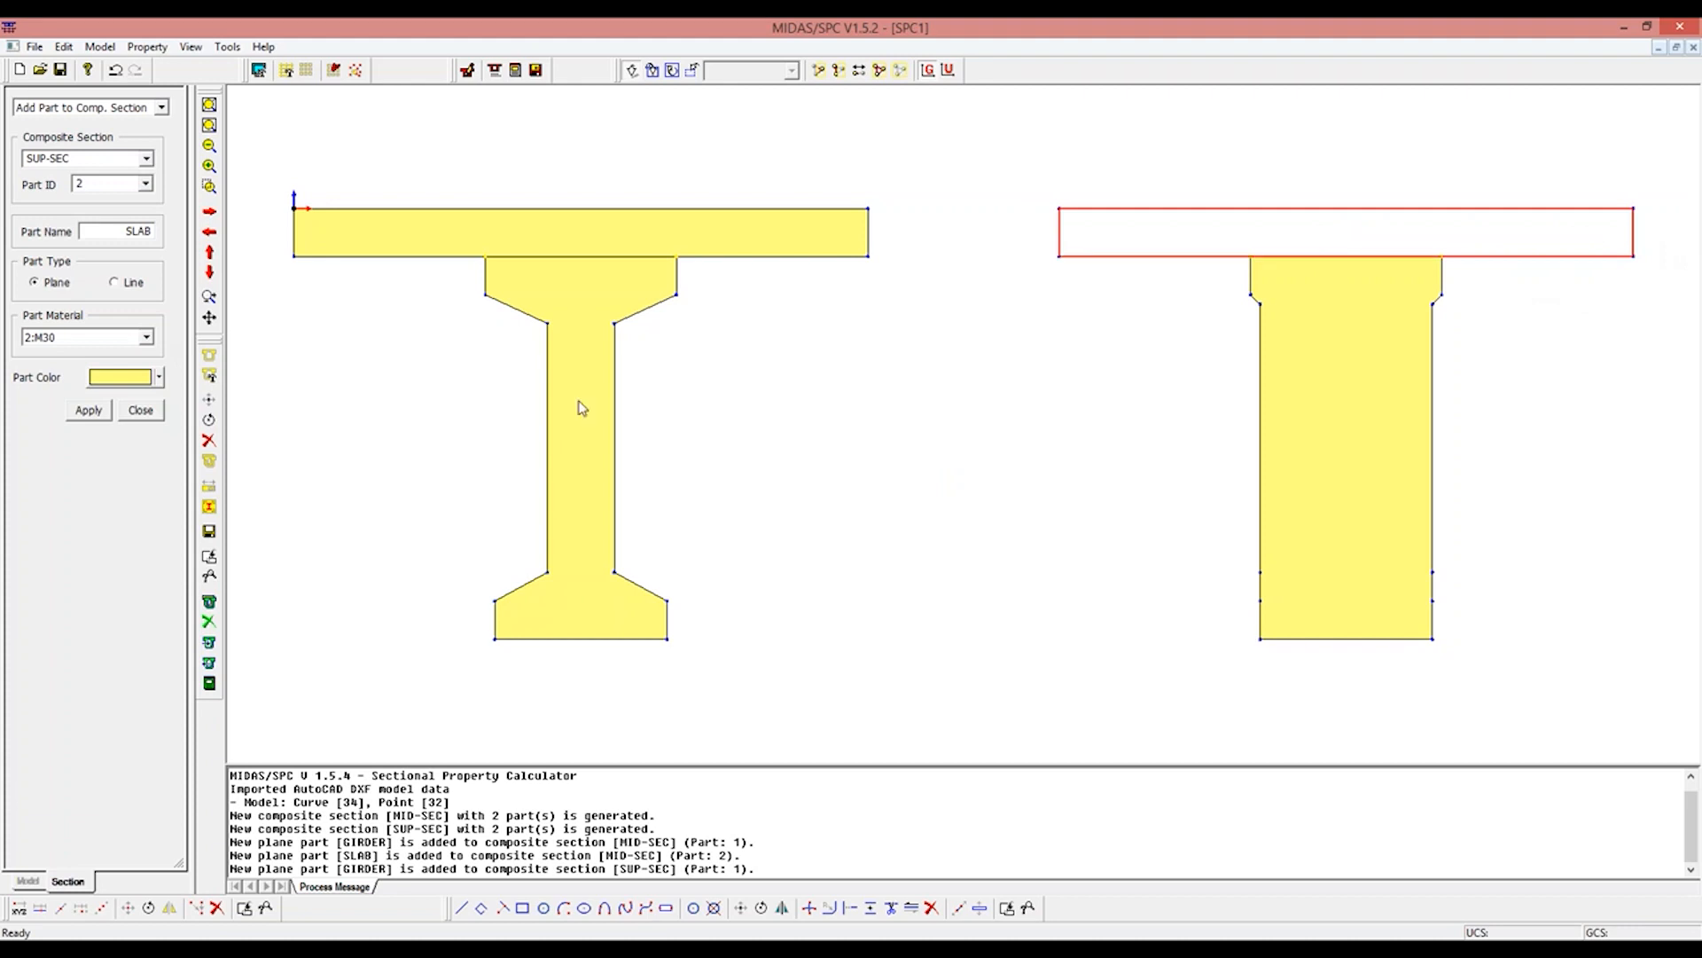
{"action": "left_click", "coordinate": [88, 409]}
{"action": "left_click", "coordinate": [140, 409]}
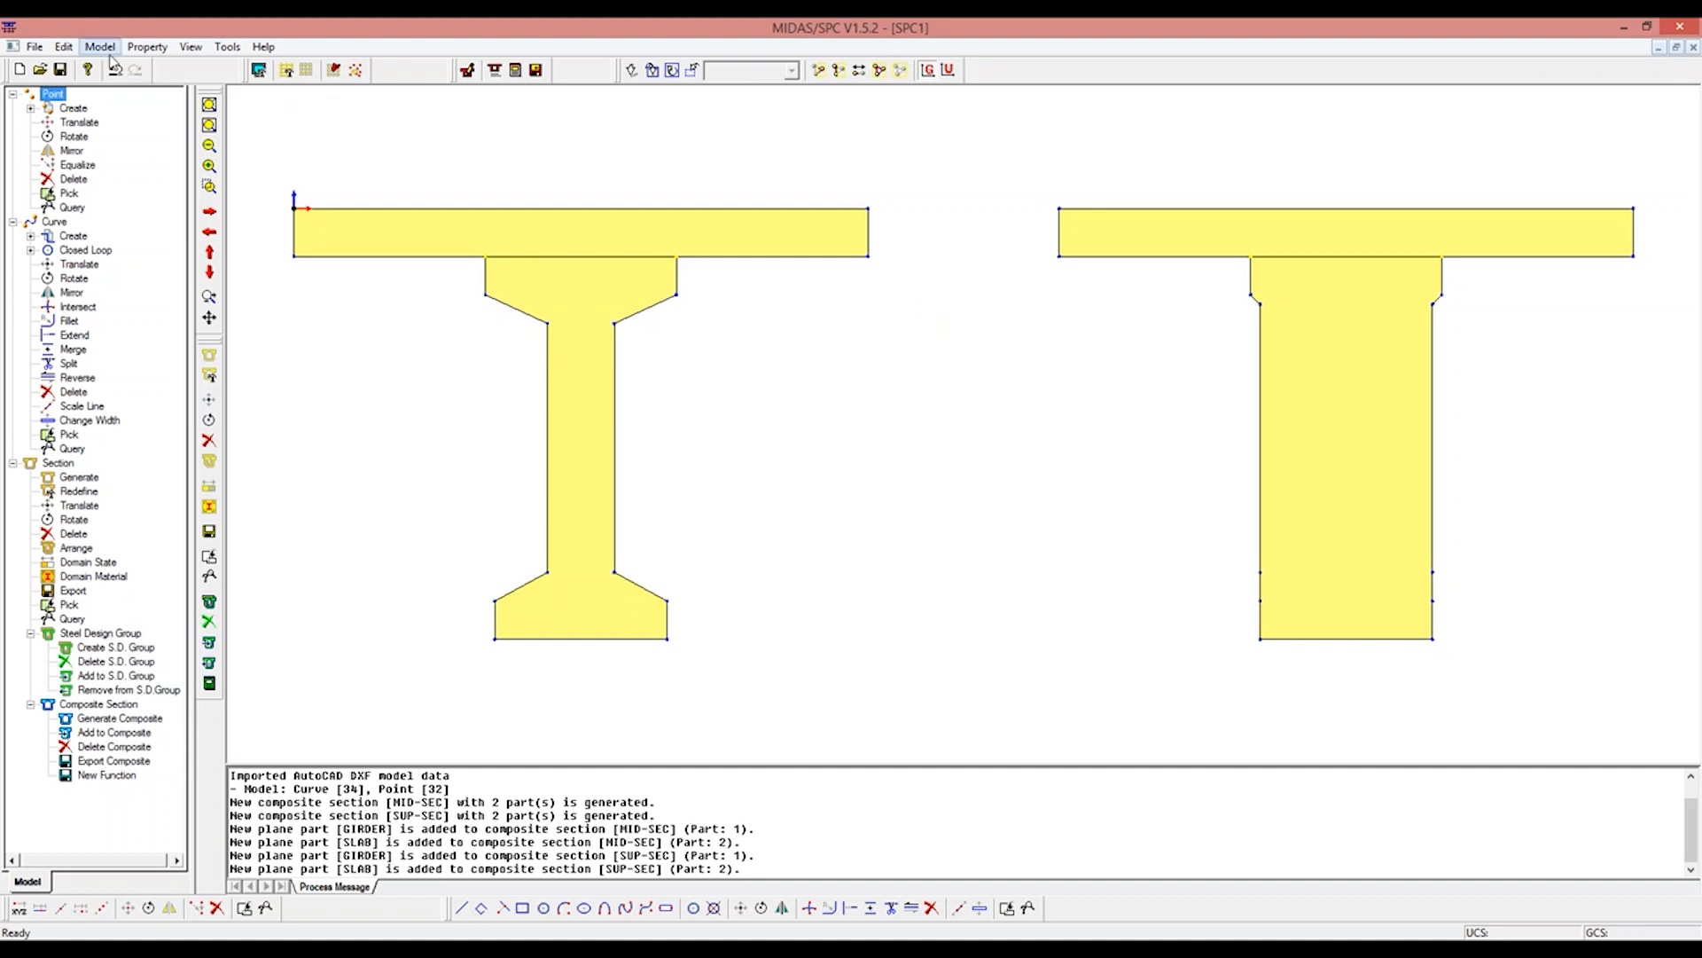
Step: Calculate the composite properties of MID-SEC and SUP-SEC one after the other with mesh size 0.1
{"action": "left_click", "coordinate": [147, 46]}
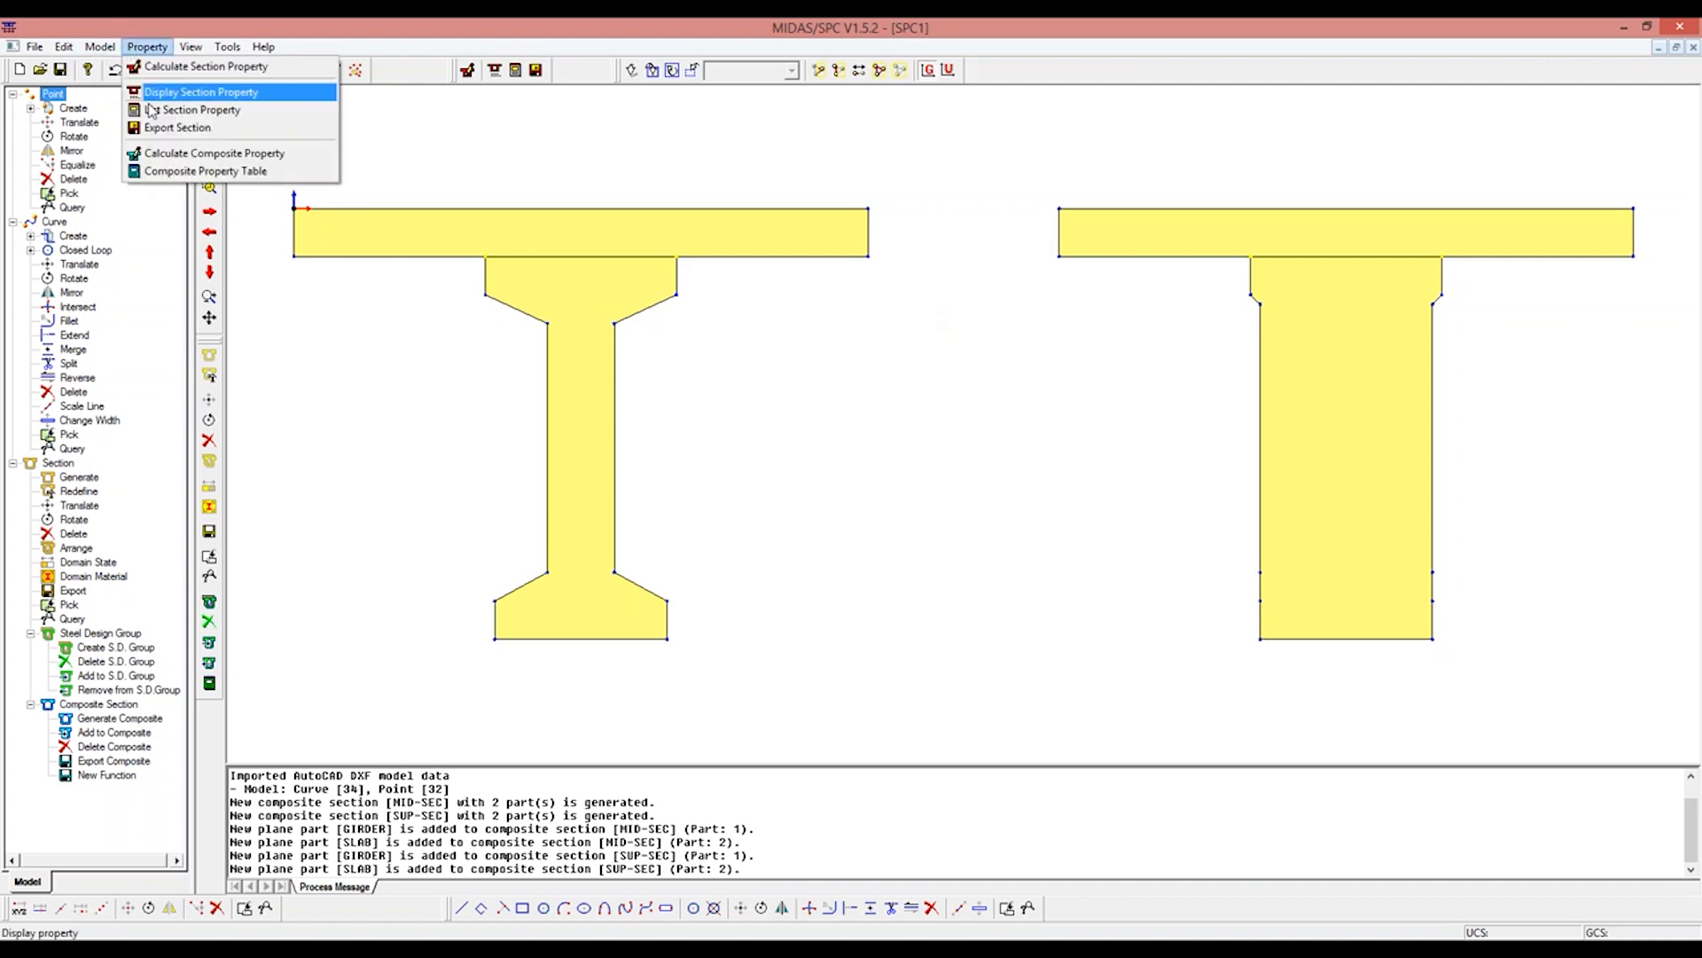
{"action": "left_click", "coordinate": [155, 155]}
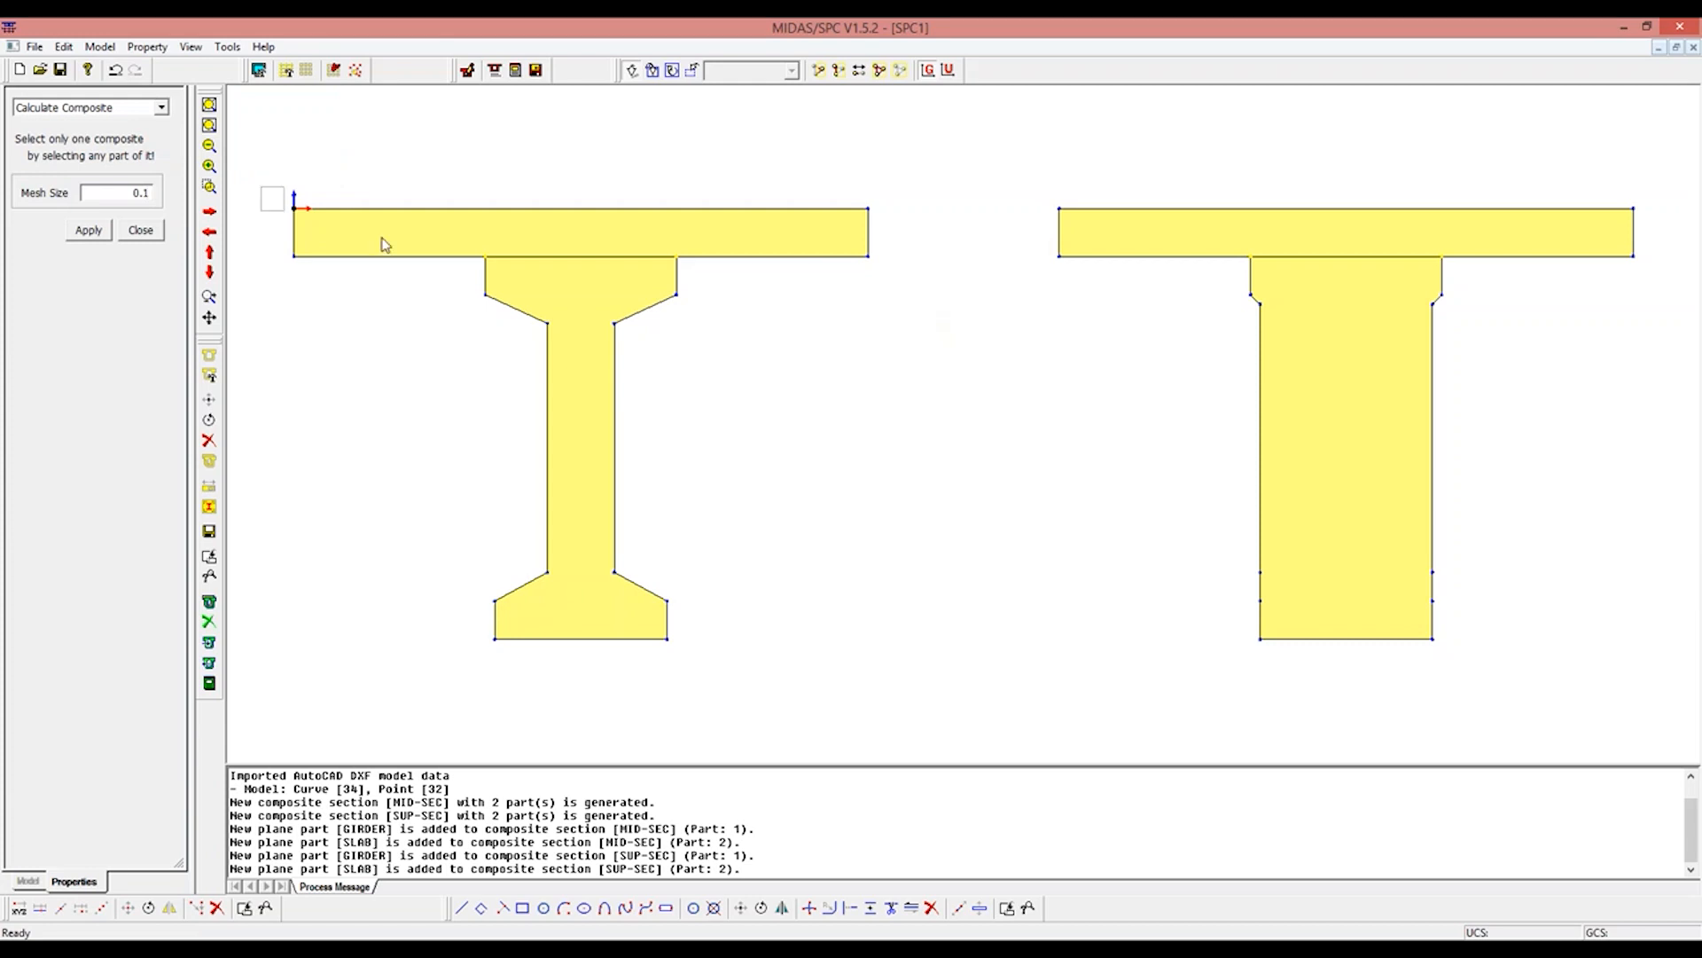
{"action": "left_click", "coordinate": [869, 229]}
{"action": "left_click", "coordinate": [87, 230]}
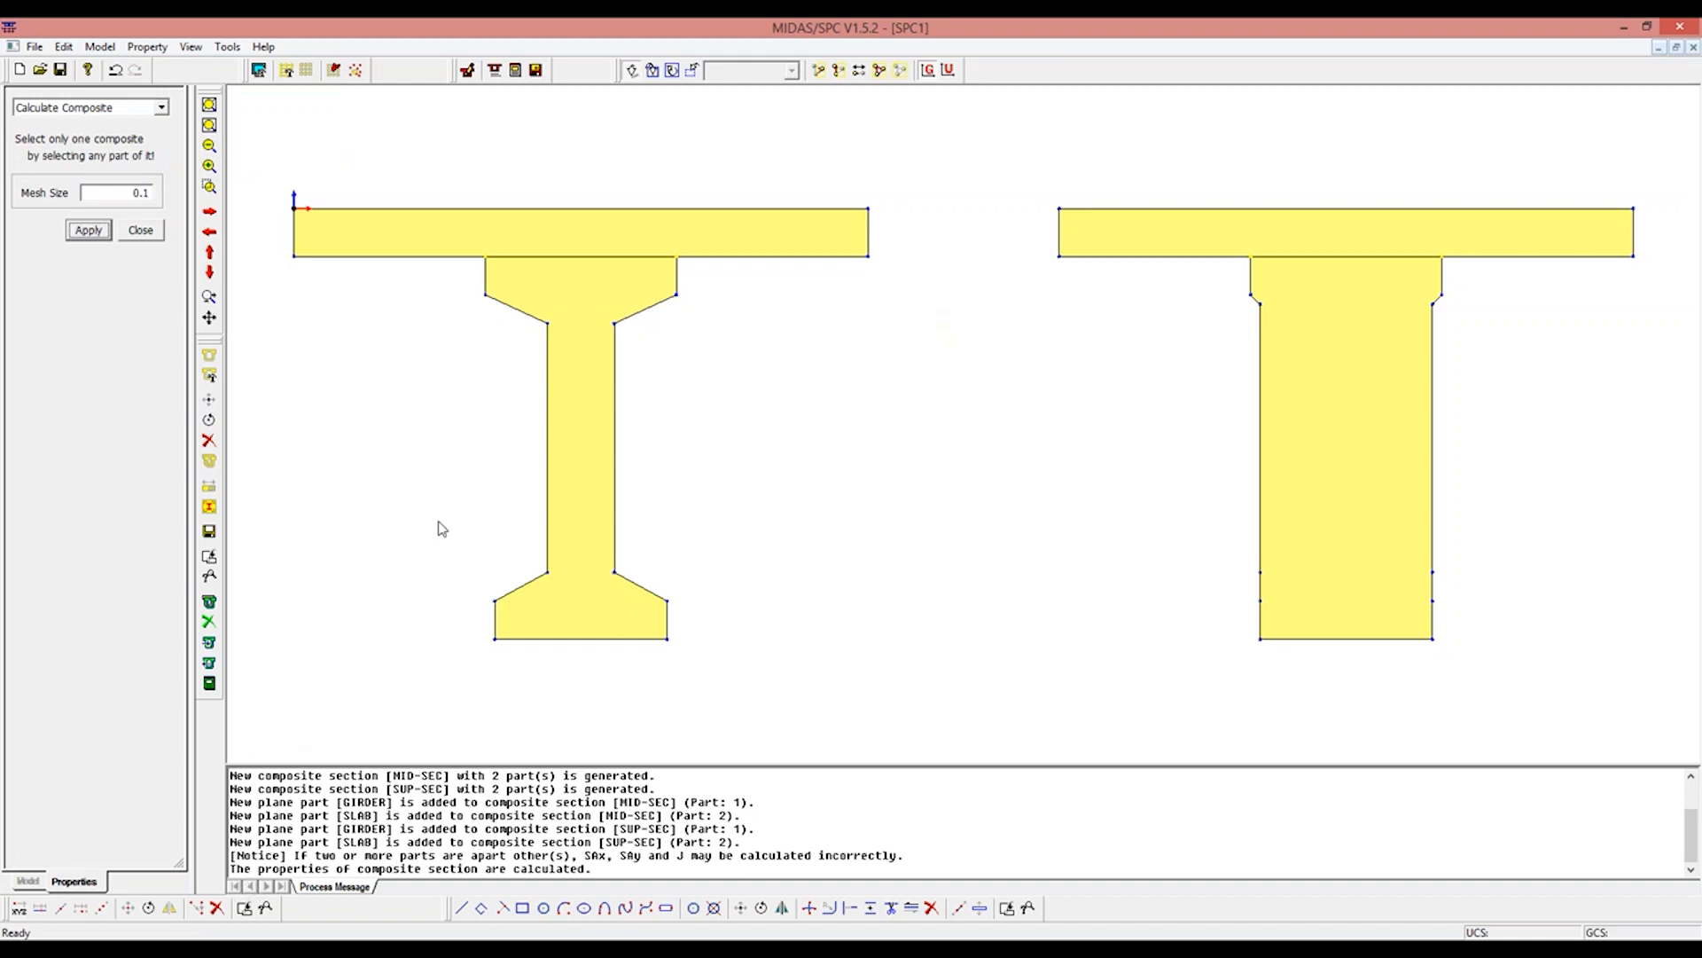
{"action": "left_click", "coordinate": [1513, 223]}
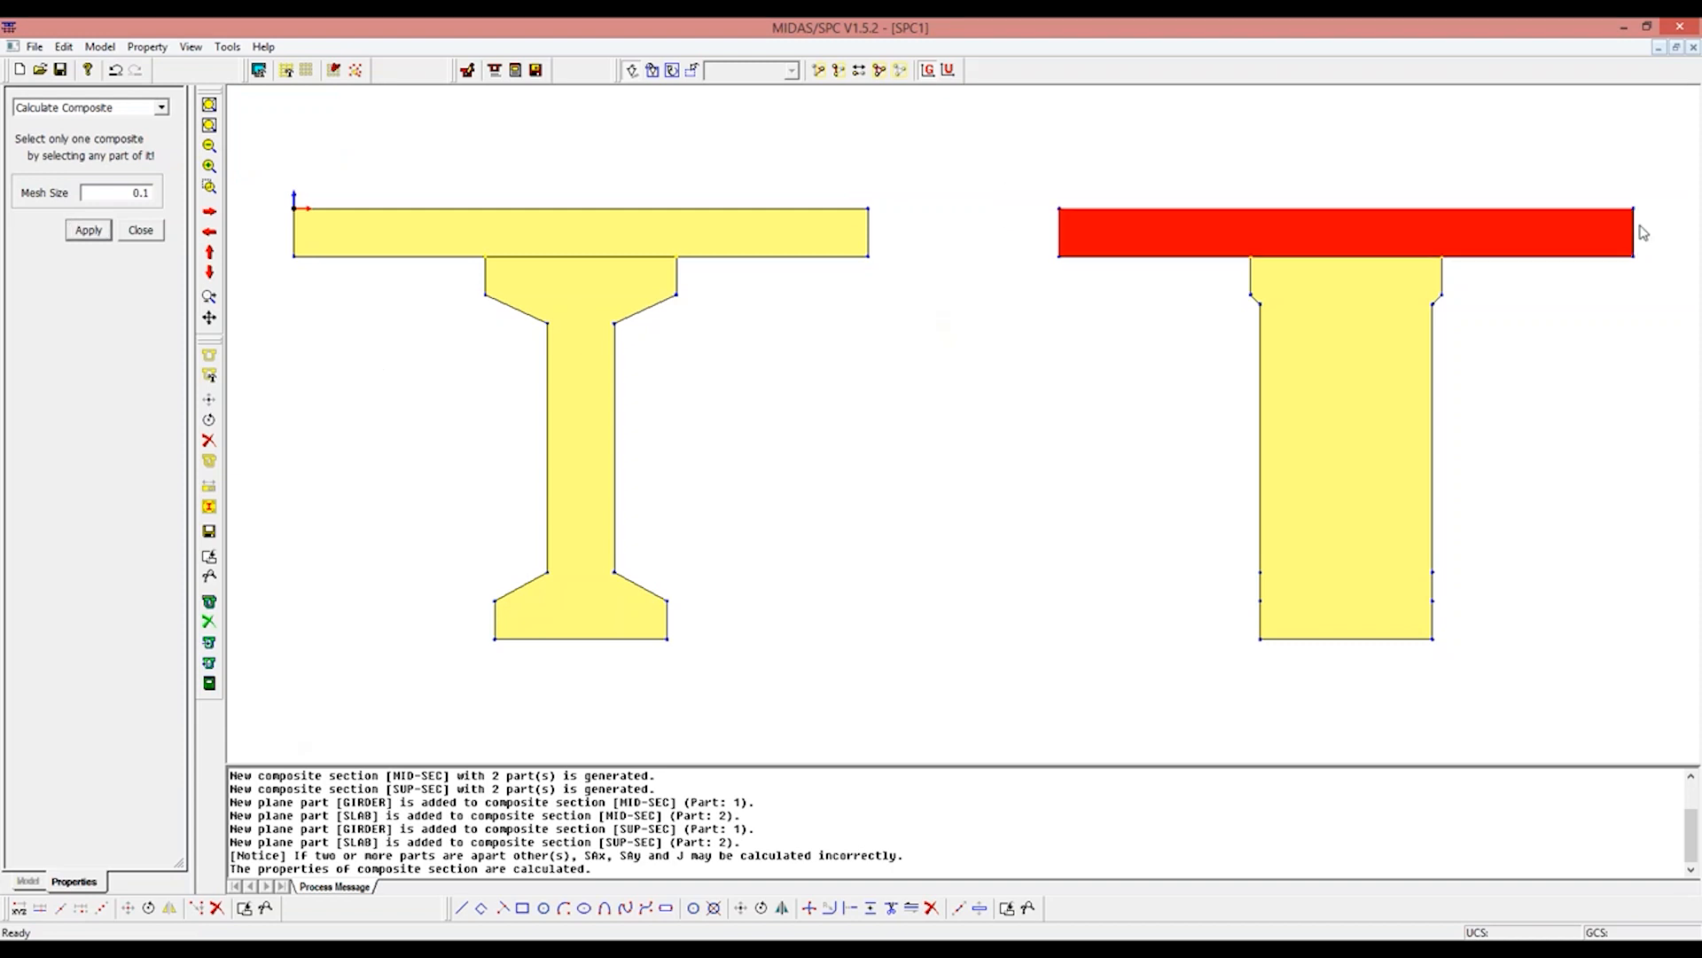
{"action": "left_click", "coordinate": [89, 232]}
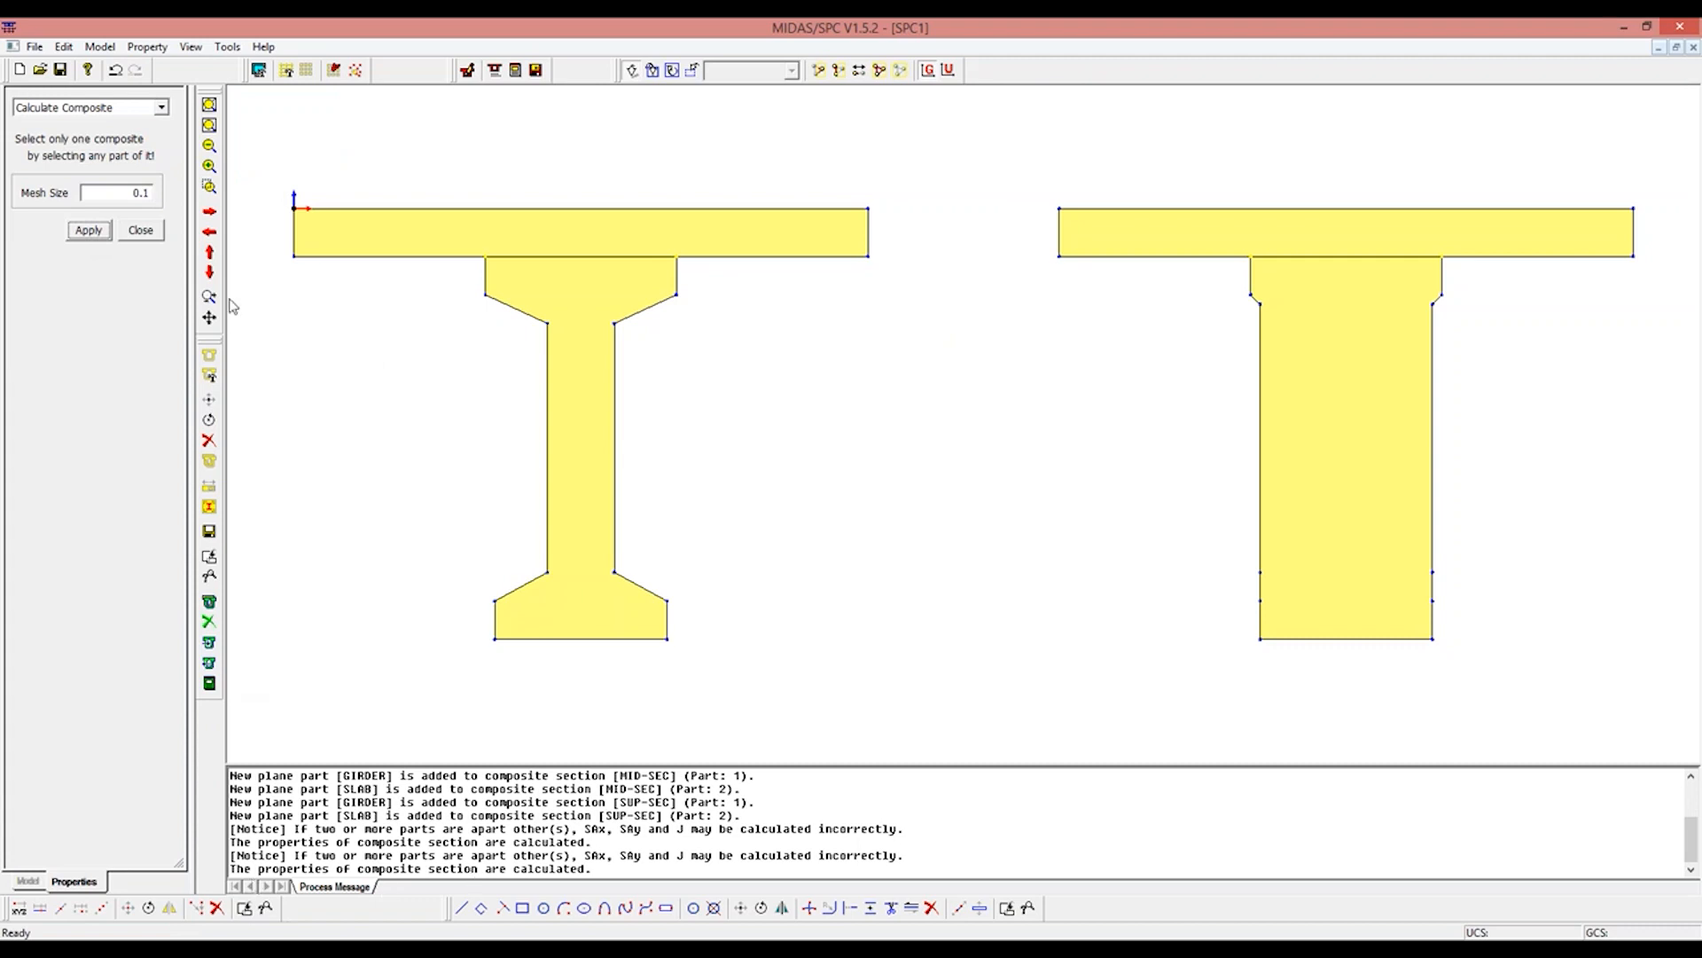
{"action": "left_click", "coordinate": [141, 230]}
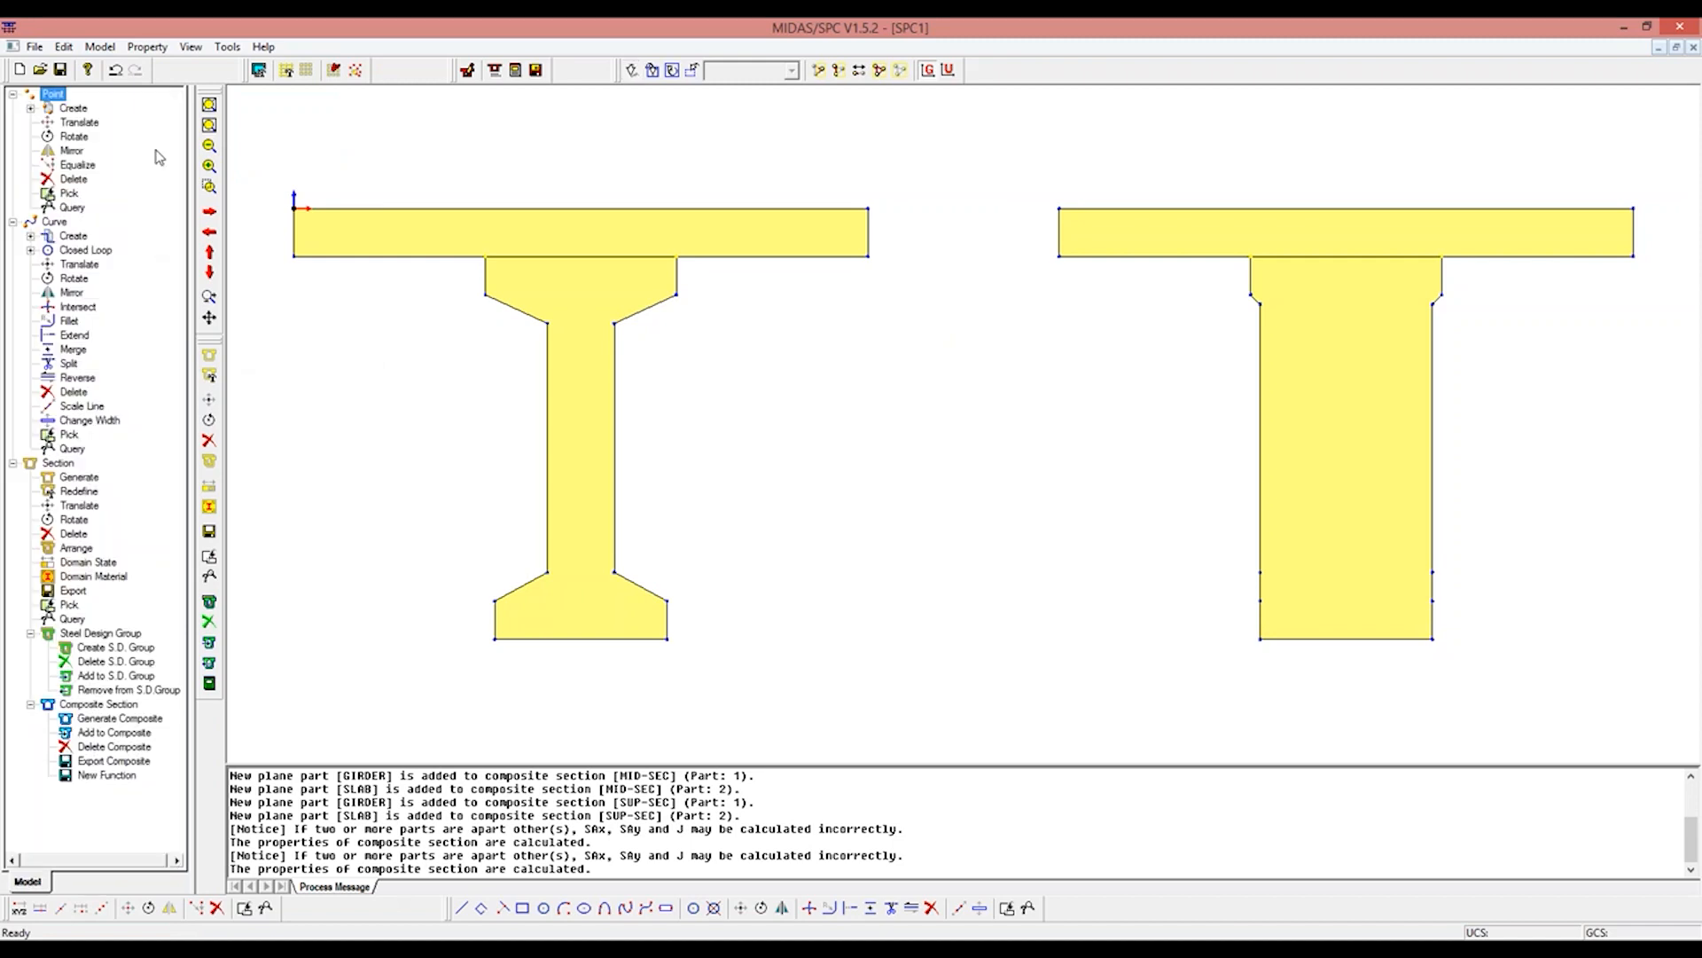
Step: Export the I-girder composite section to the file MID-SEC.sec in the PSC Composite folder
{"action": "left_click", "coordinate": [102, 47]}
{"action": "mouse_move", "coordinate": [119, 109]}
{"action": "mouse_move", "coordinate": [292, 369]}
{"action": "left_click", "coordinate": [418, 441]}
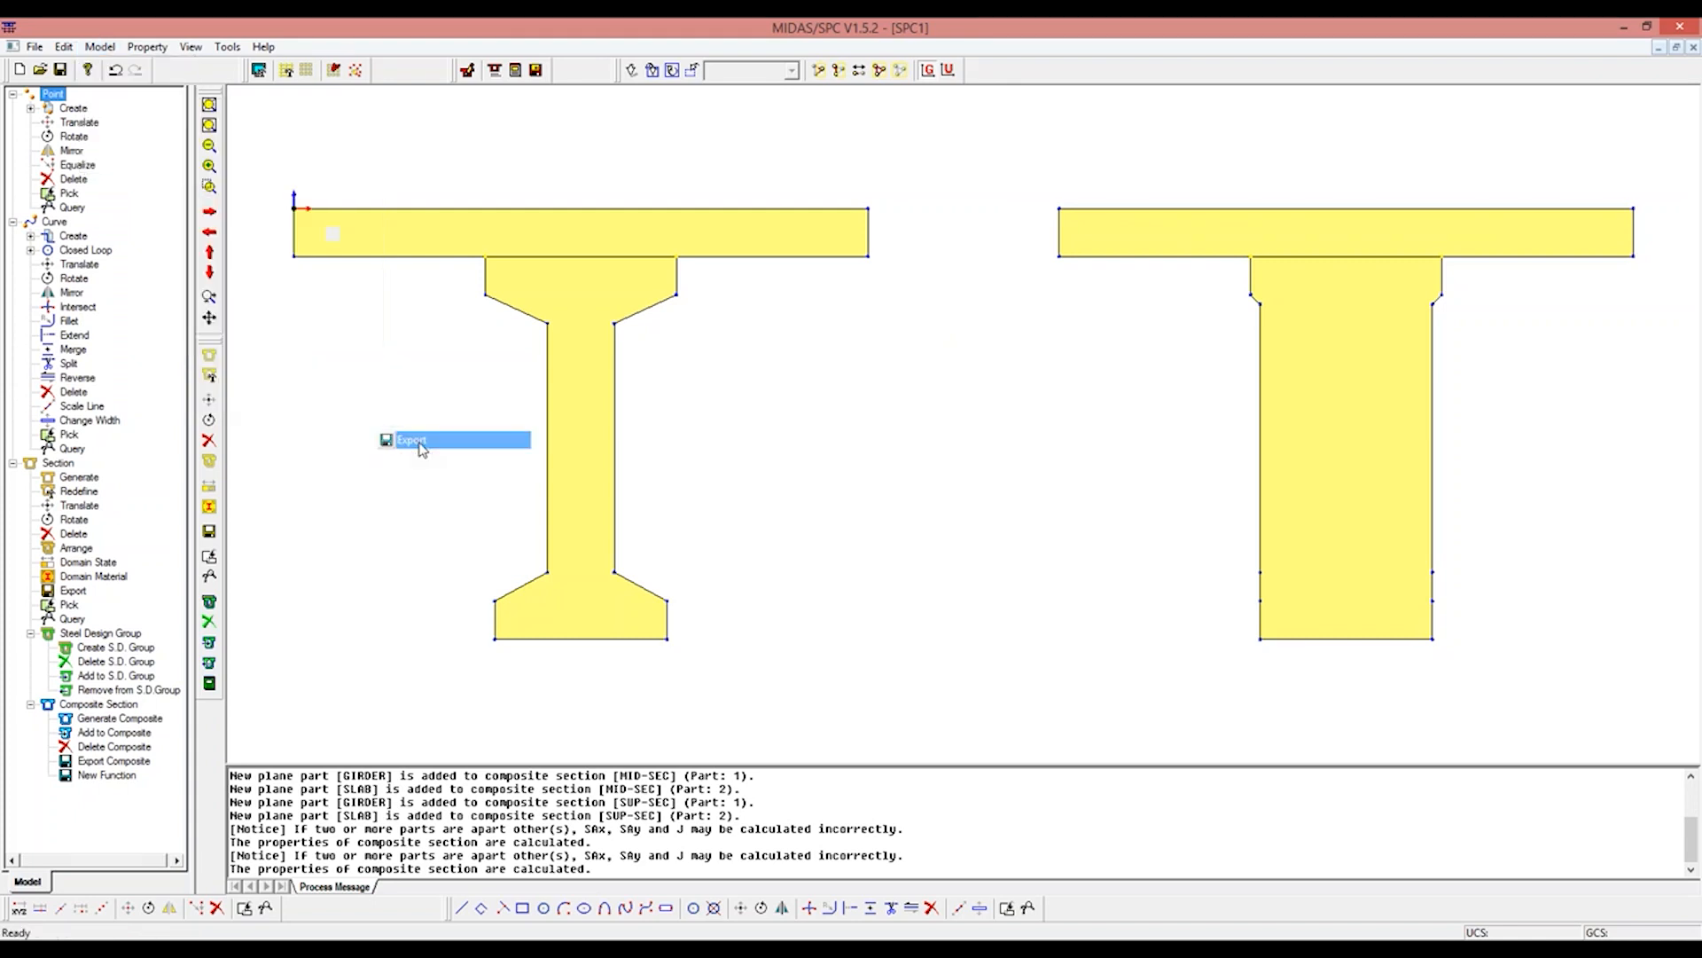
{"action": "left_click", "coordinate": [147, 225]}
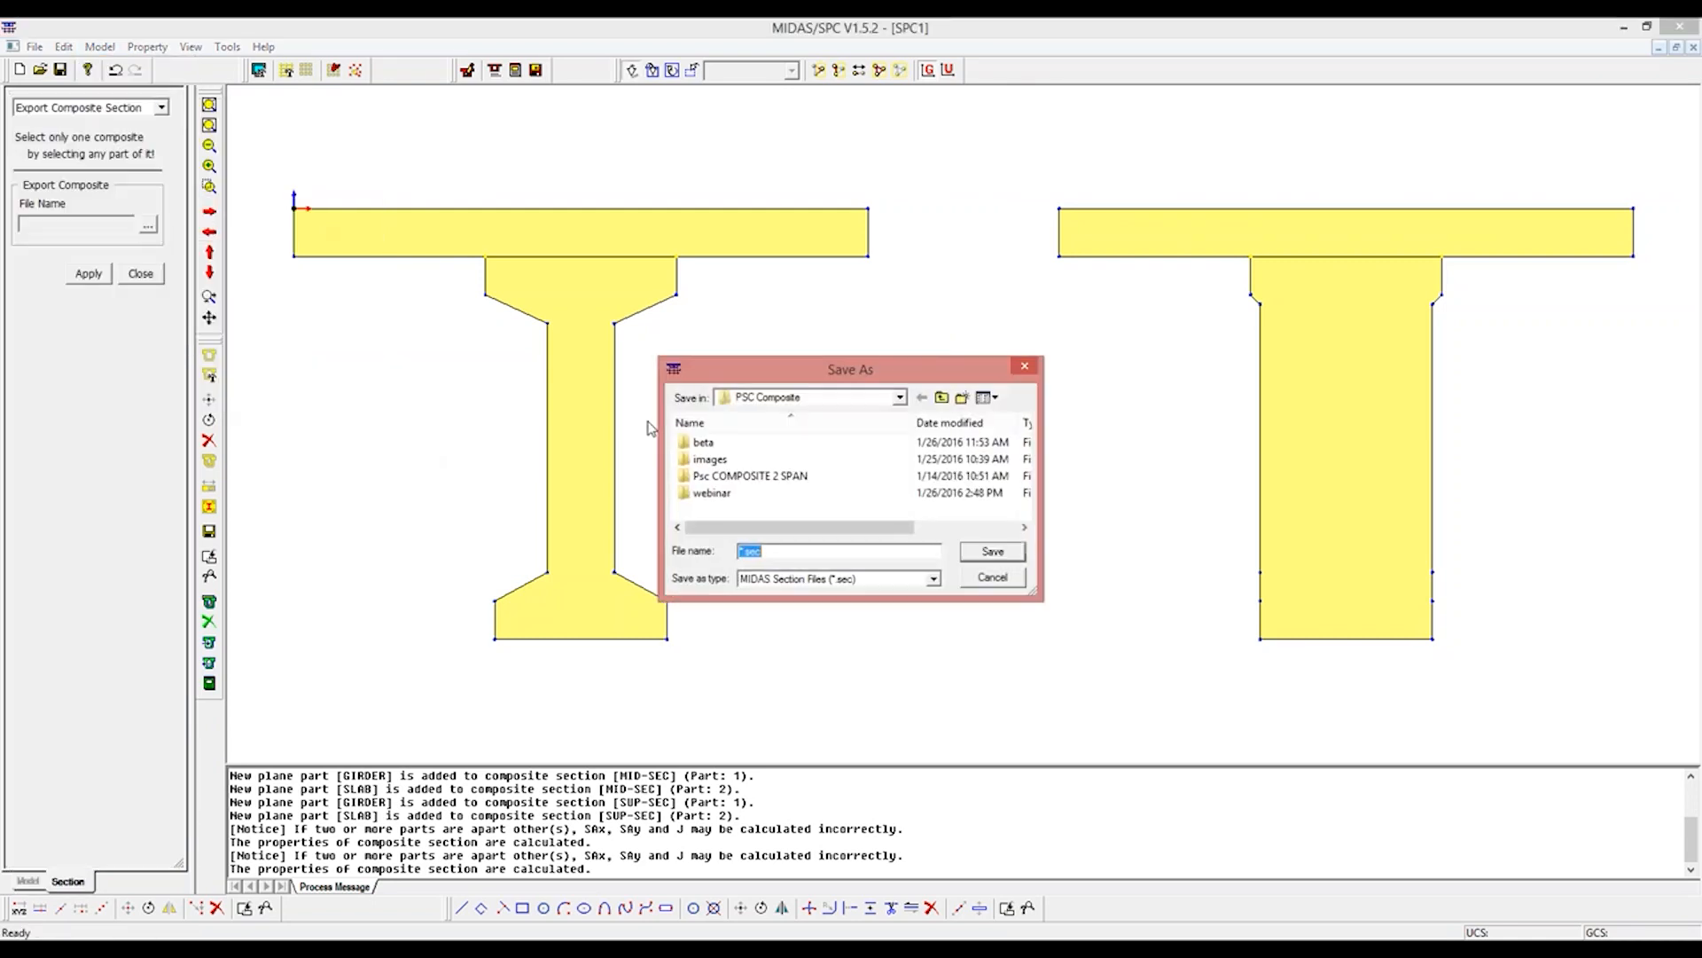
{"action": "type", "text": "MID-SEC"}
{"action": "left_click", "coordinate": [993, 551]}
{"action": "left_click_drag", "start_coordinate": [254, 175], "coordinate": [942, 676]}
{"action": "left_click", "coordinate": [89, 275]}
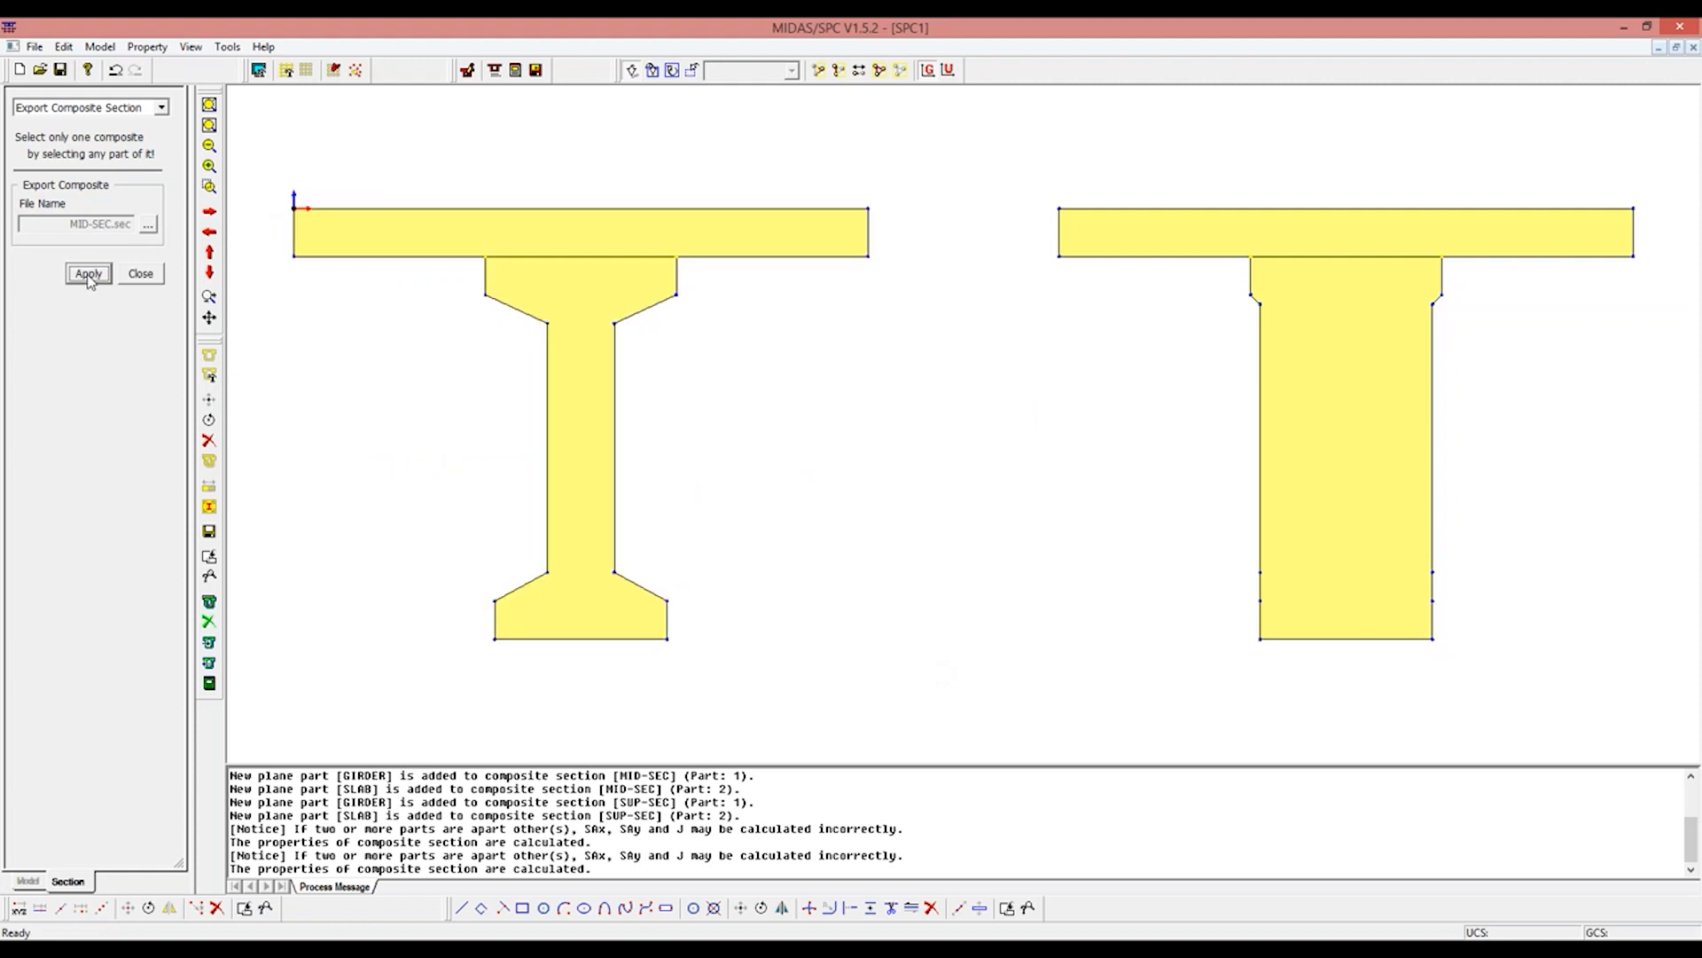
Step: Export the solid-web composite section to the file SUP-SEC.sec in the PSC Composite folder
{"action": "left_click", "coordinate": [148, 224]}
{"action": "type", "text": "SUP-SEC"}
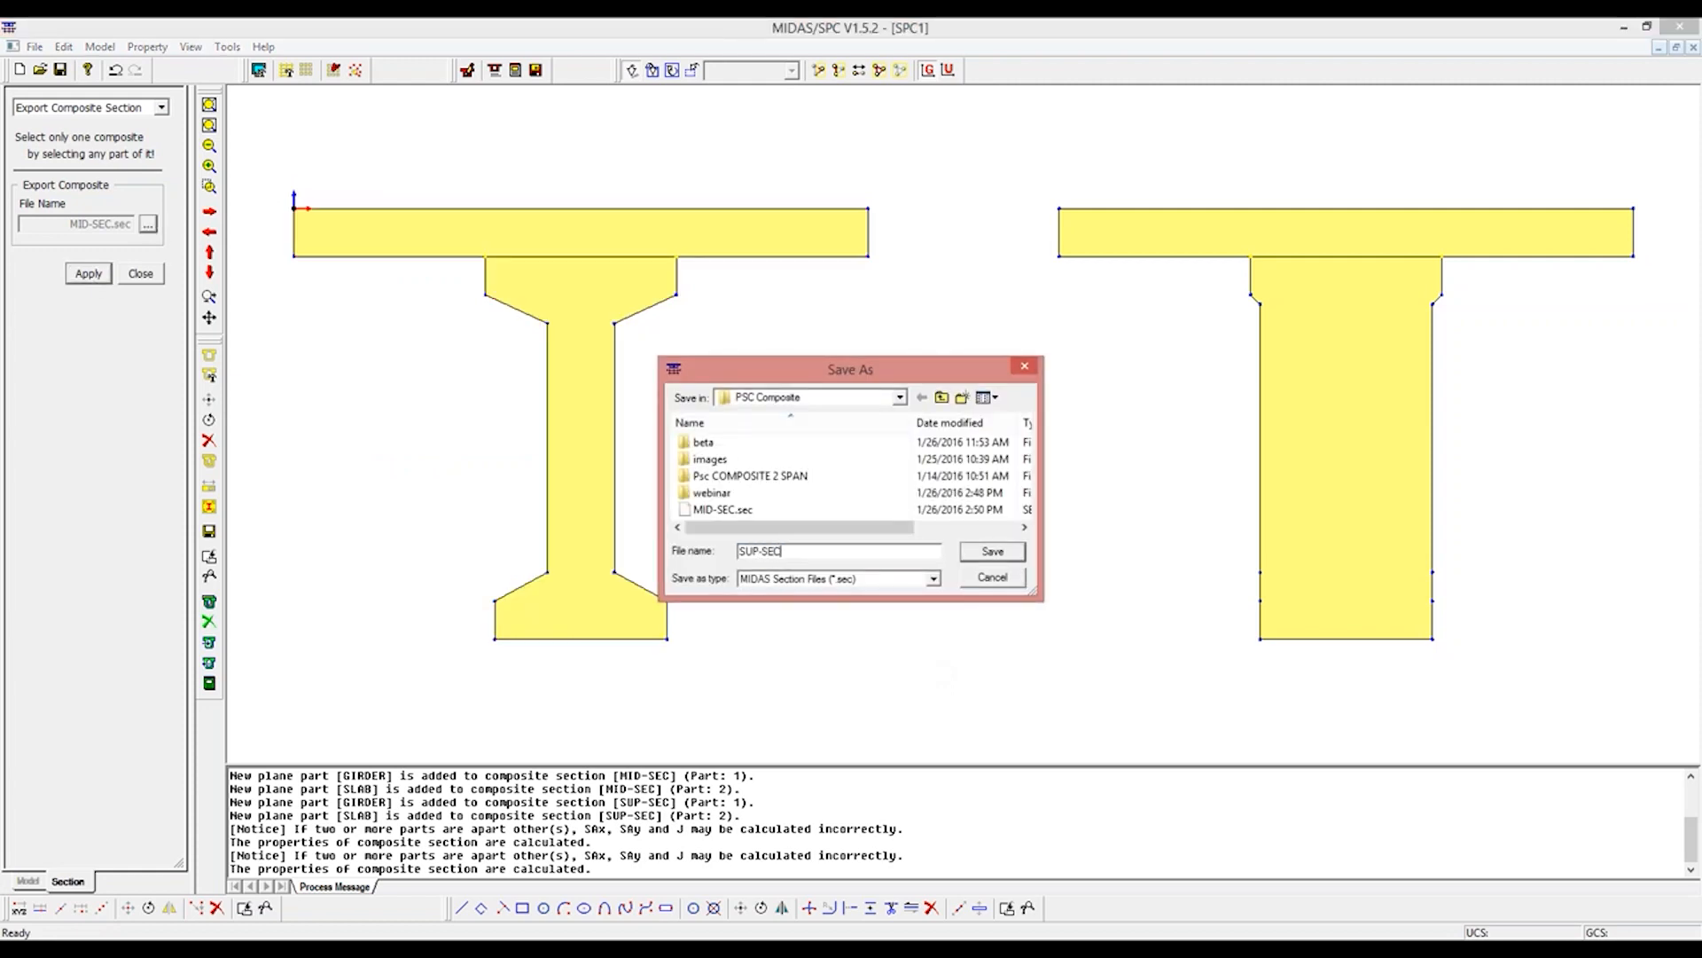
{"action": "left_click", "coordinate": [1003, 557]}
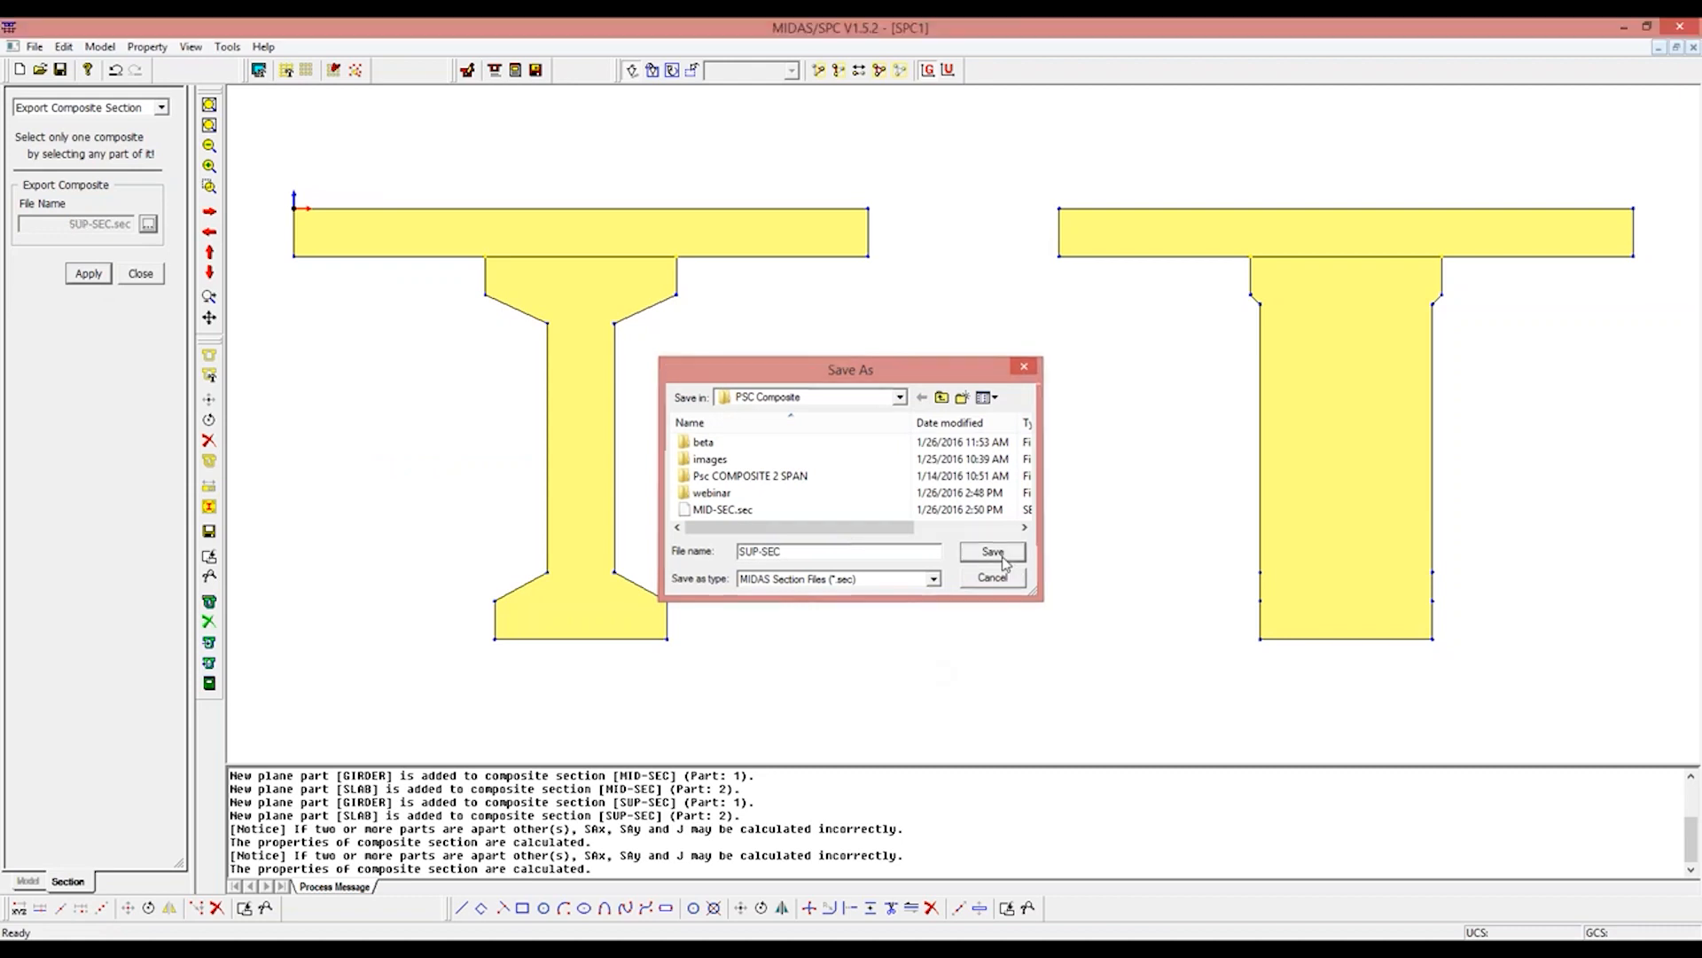
{"action": "left_click_drag", "start_coordinate": [1010, 173], "coordinate": [1684, 699]}
{"action": "left_click", "coordinate": [89, 273]}
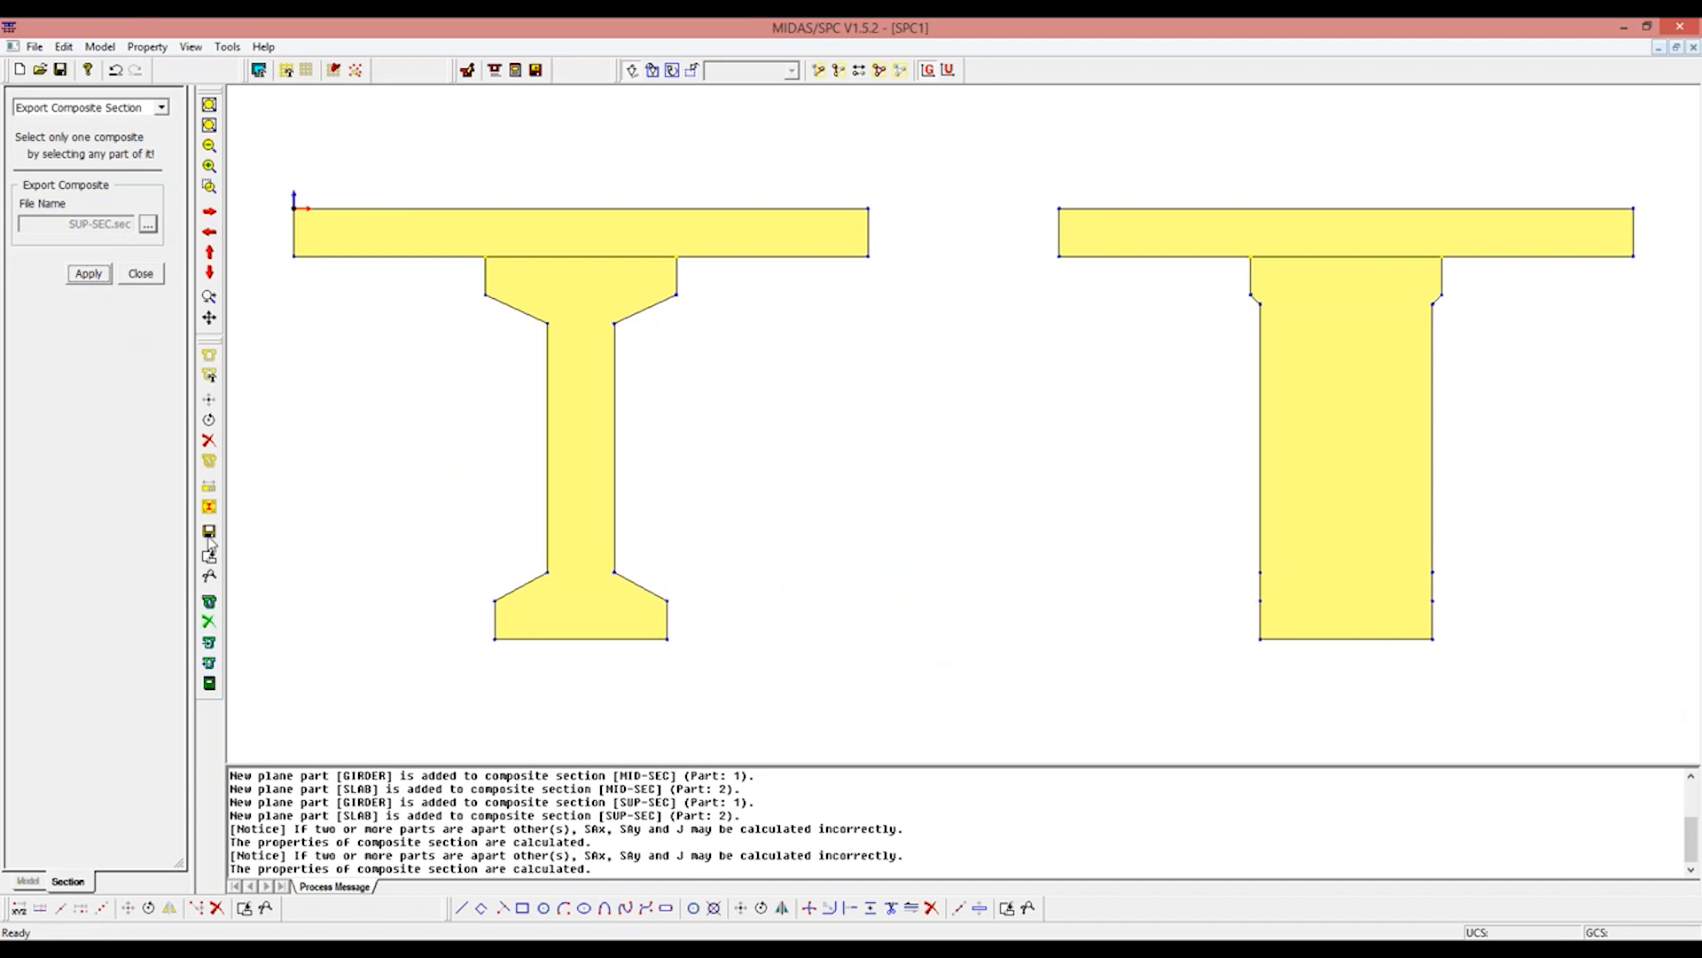
Step: Switch to the webinar model in Civil 2015 and start adding a new section to the section properties
{"action": "left_click", "coordinate": [310, 948]}
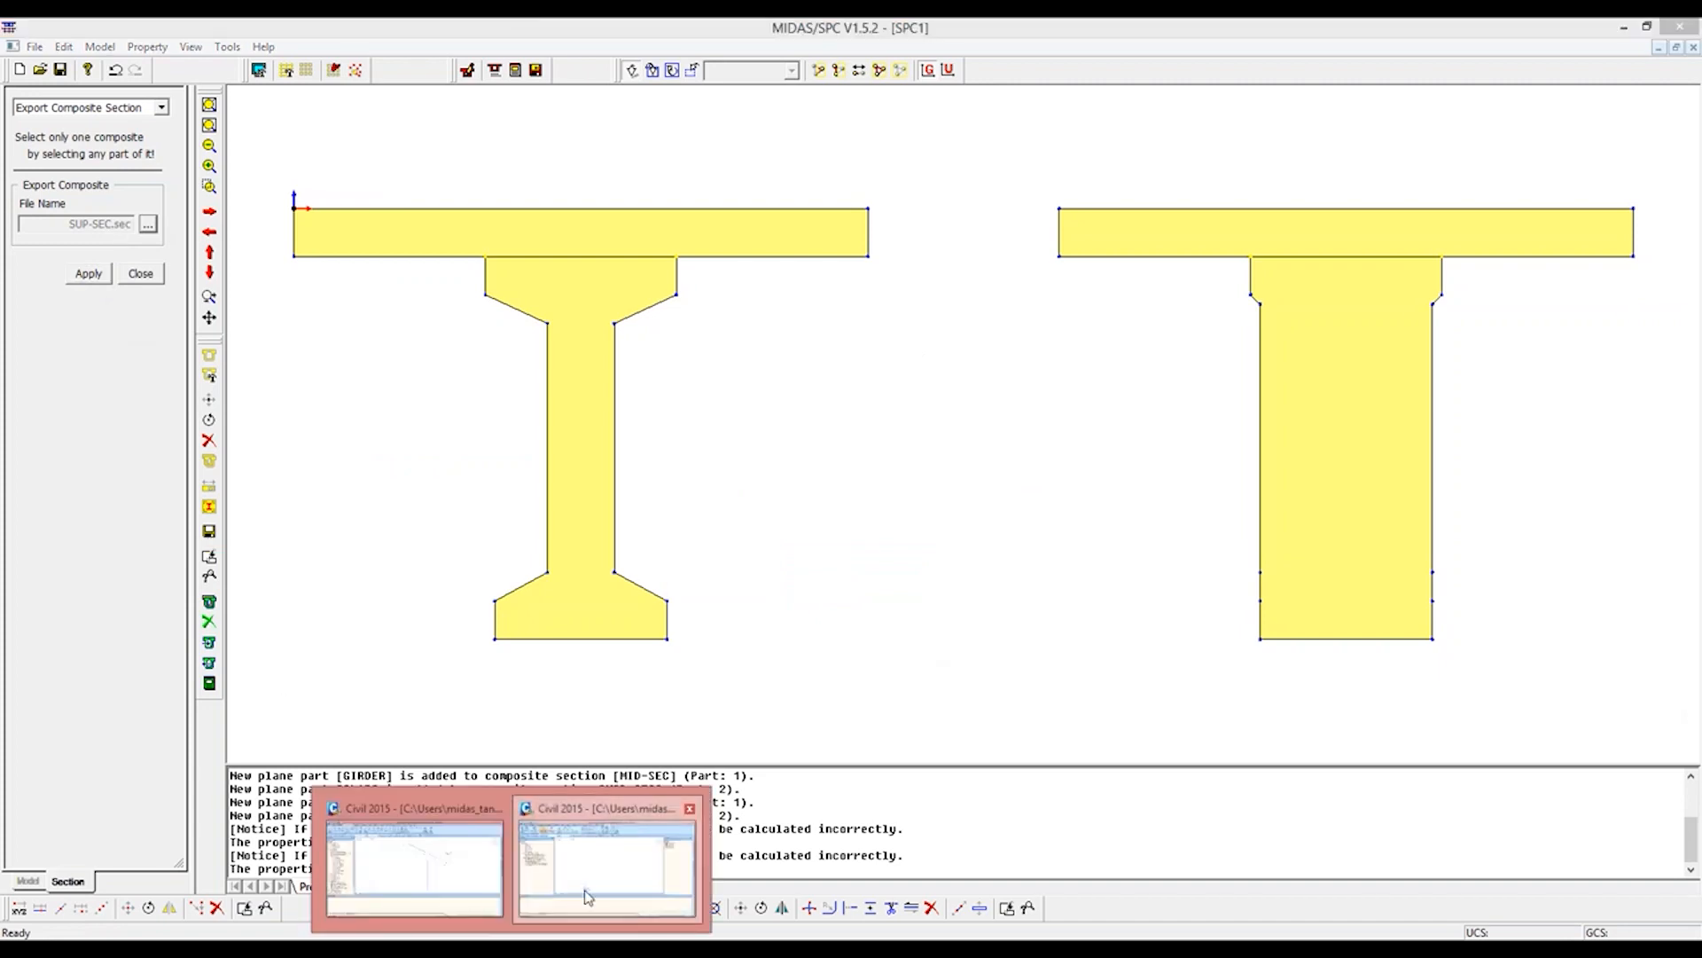
{"action": "left_click", "coordinate": [587, 896]}
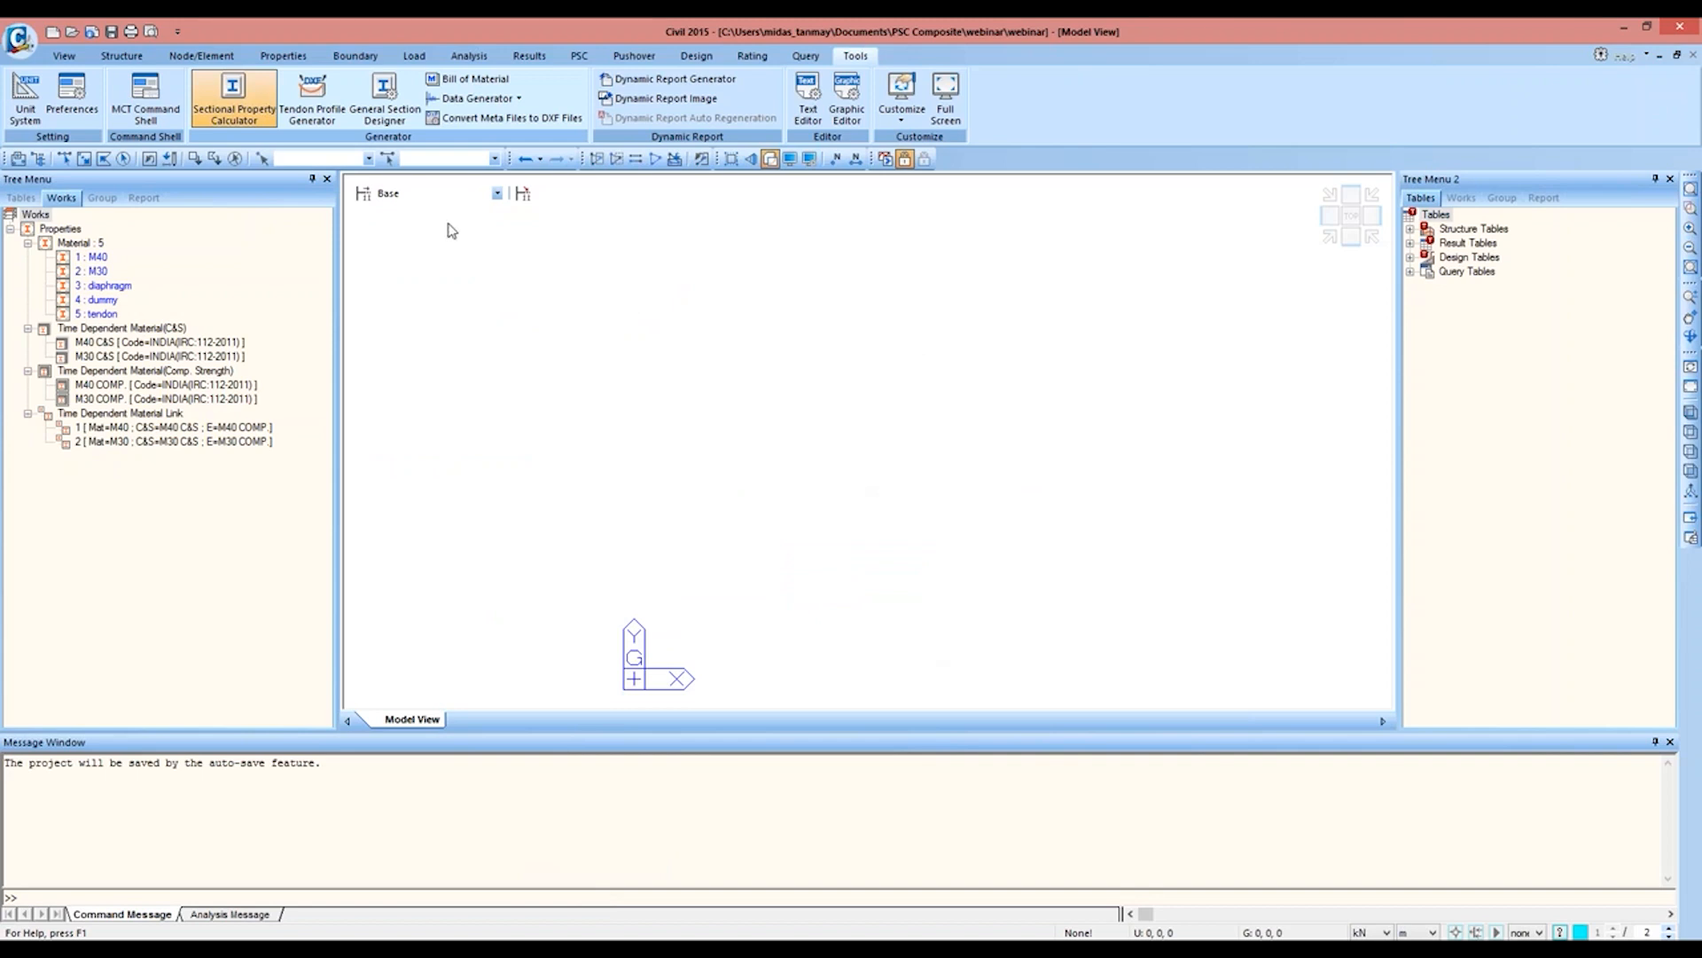
{"action": "left_click", "coordinate": [293, 55]}
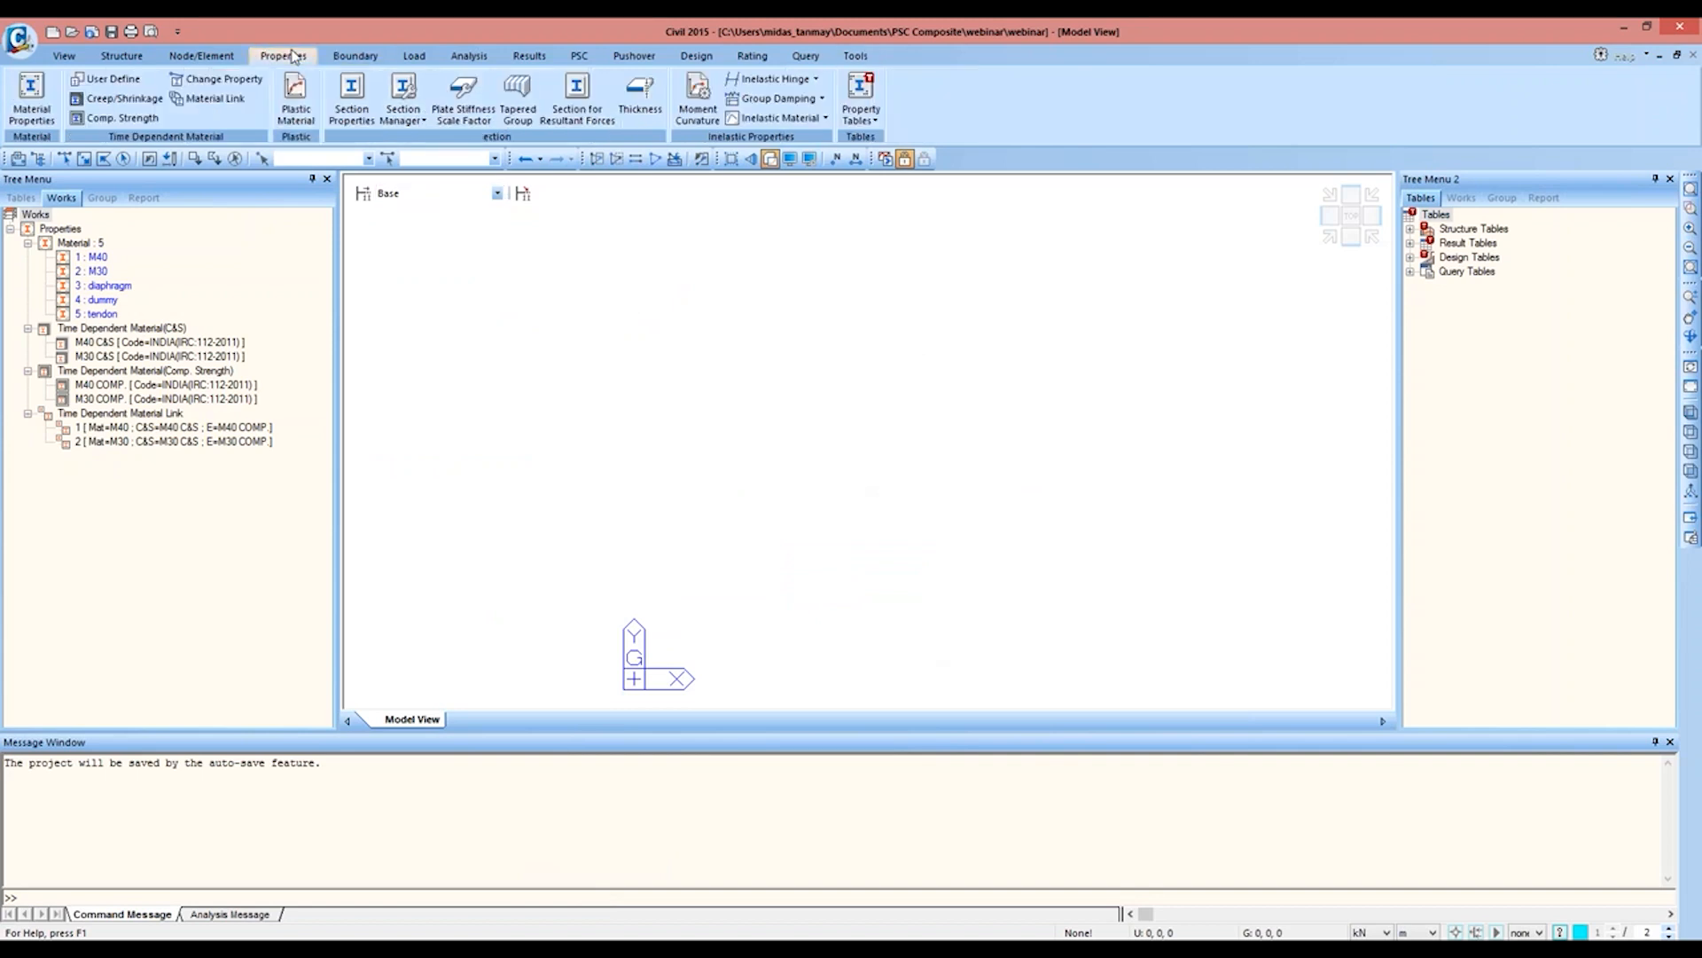
{"action": "left_click", "coordinate": [352, 91]}
{"action": "left_click", "coordinate": [367, 90]}
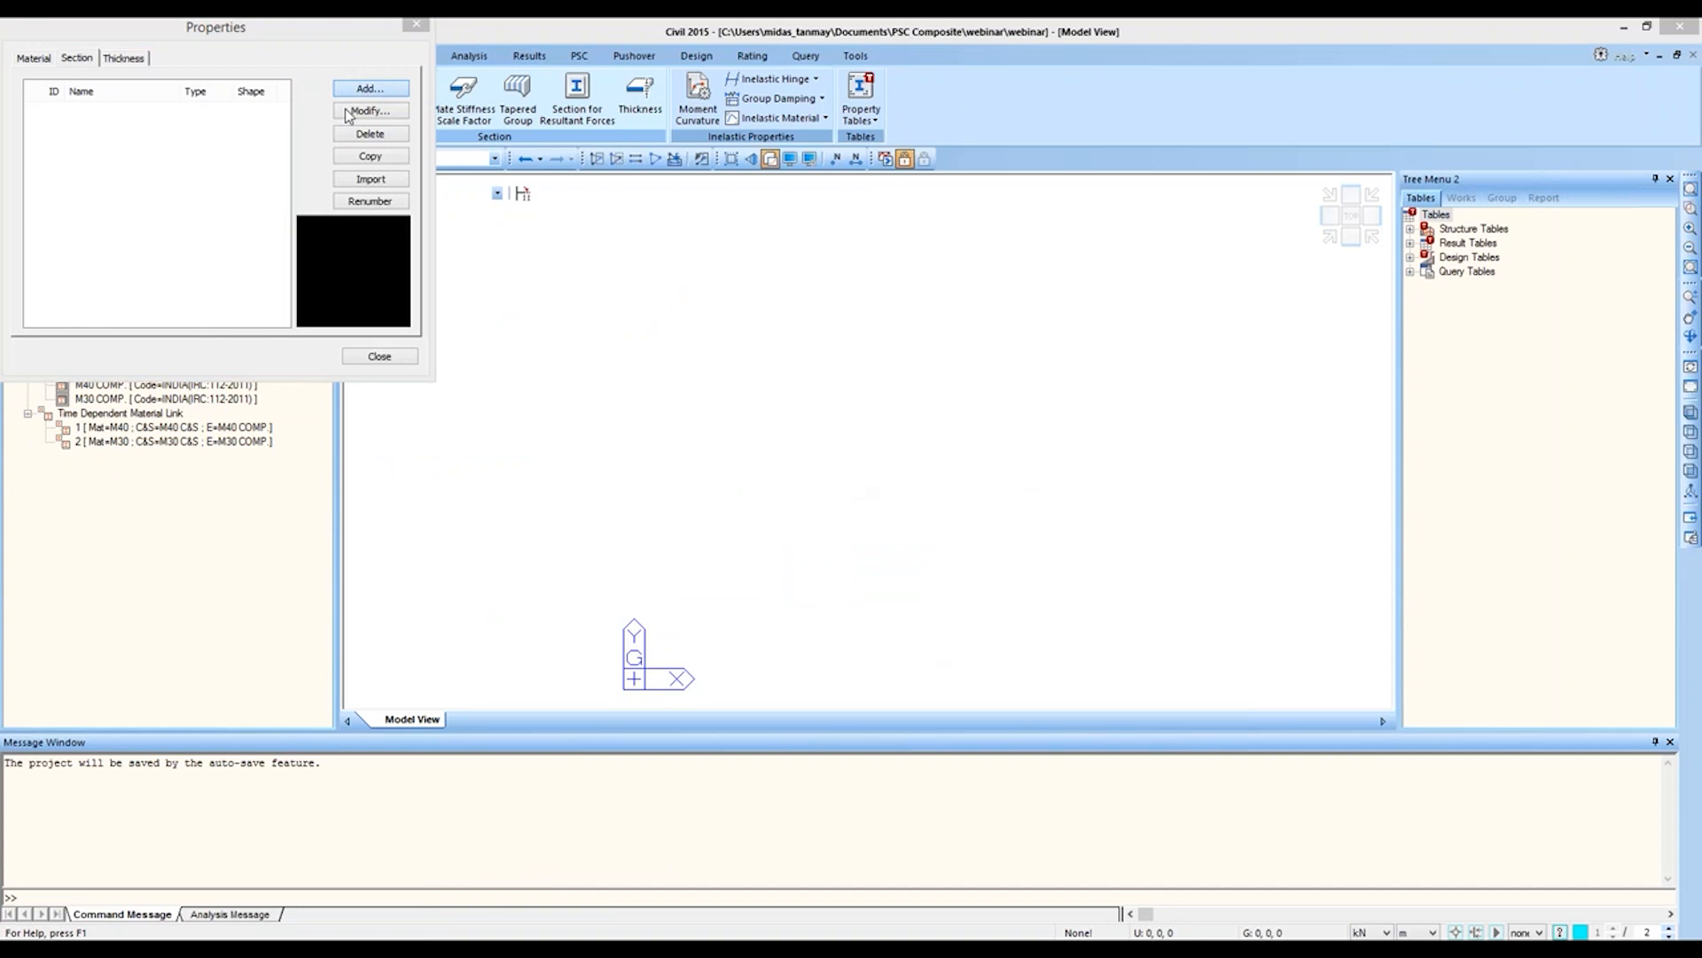
Step: Set the new section up as a composite section of type Composite-General
{"action": "left_click_drag", "start_coordinate": [253, 310], "coordinate": [755, 51]}
{"action": "left_click", "coordinate": [814, 108]}
{"action": "left_click", "coordinate": [791, 188]}
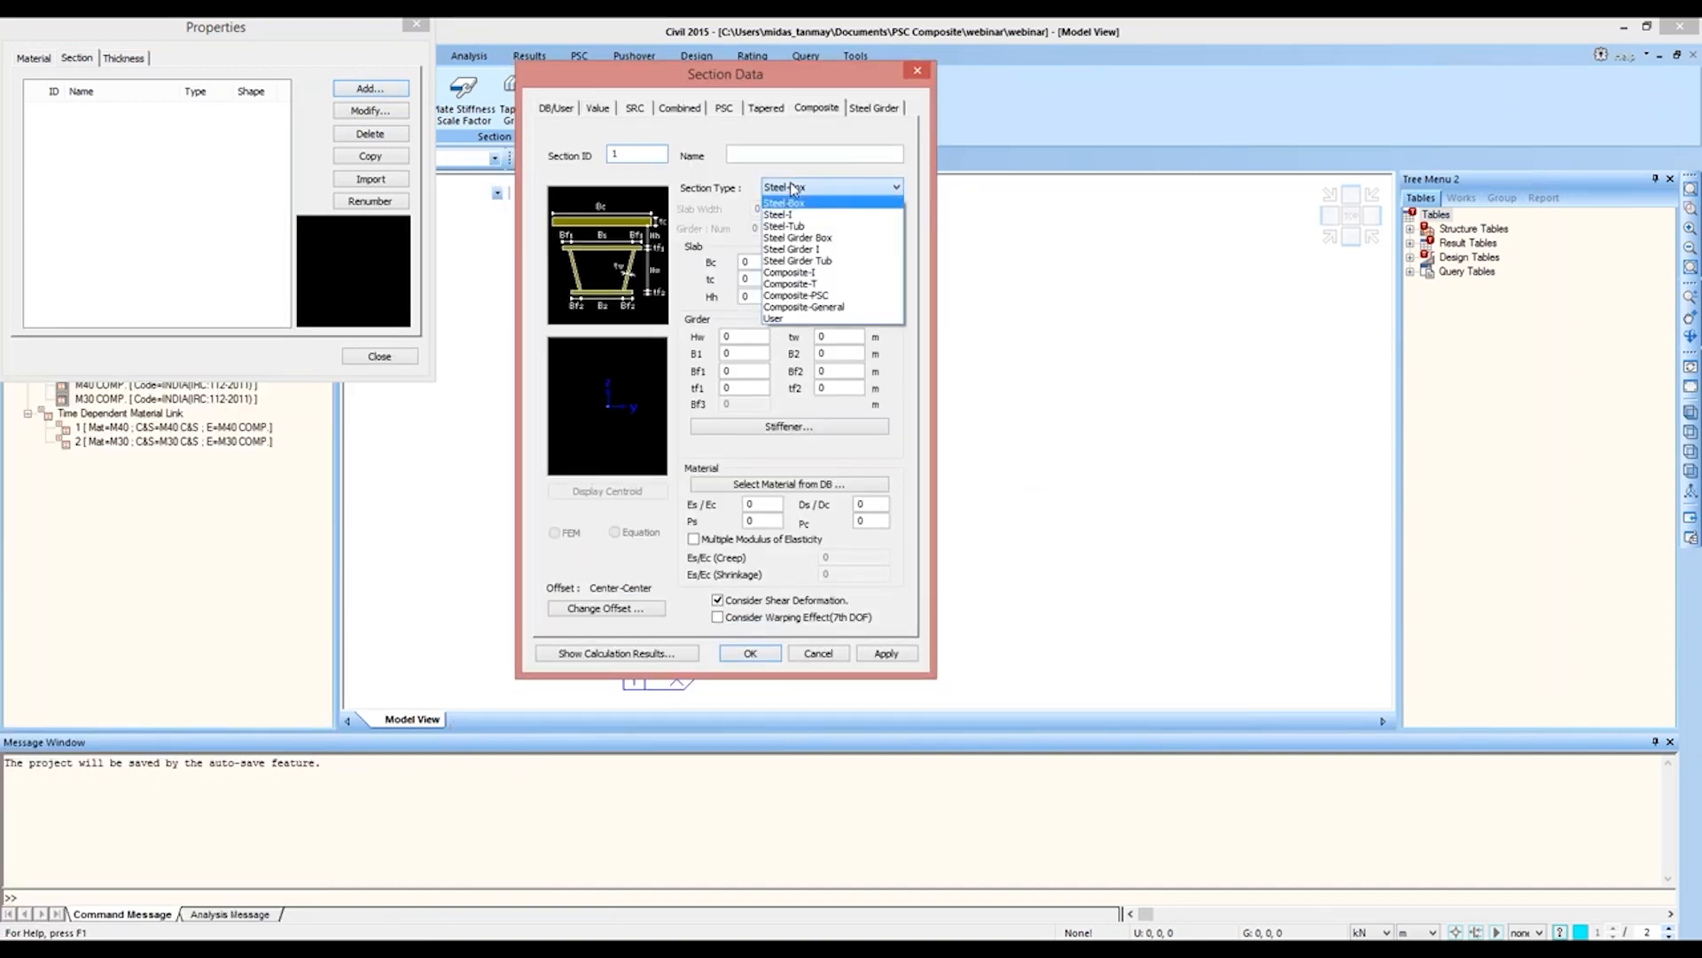
{"action": "left_click", "coordinate": [809, 317]}
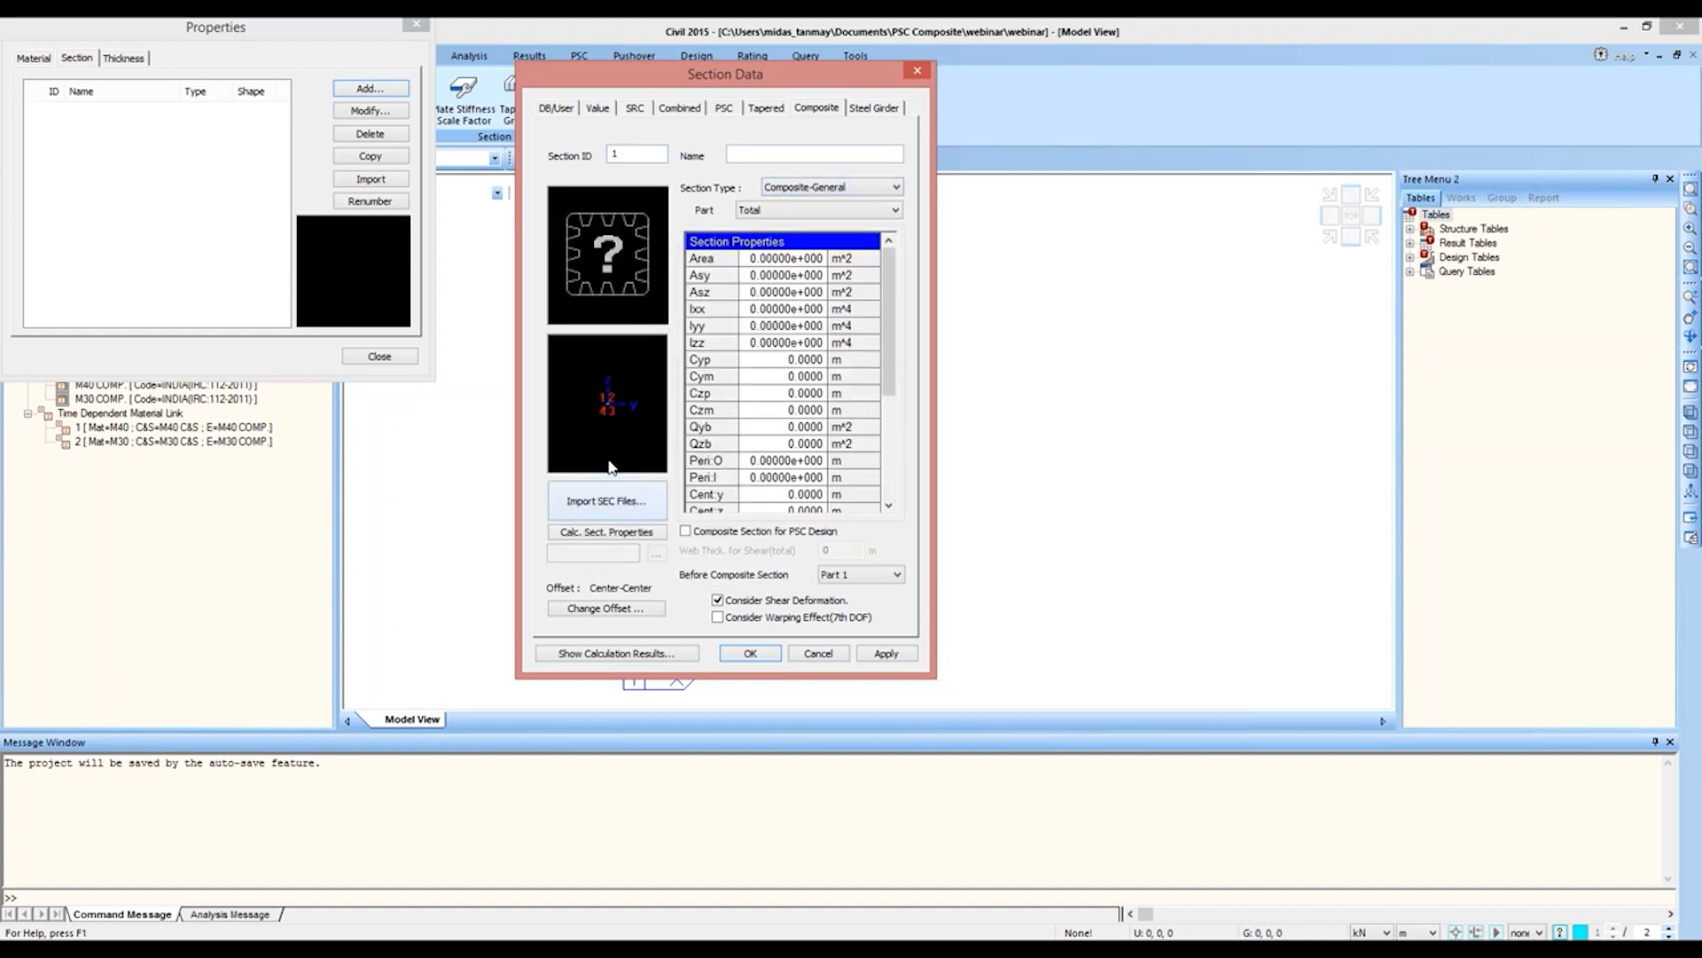
Step: Import the section from MID-SEC.sec in the PSC Composite folder and name it MID-SEC
{"action": "left_click", "coordinate": [604, 504]}
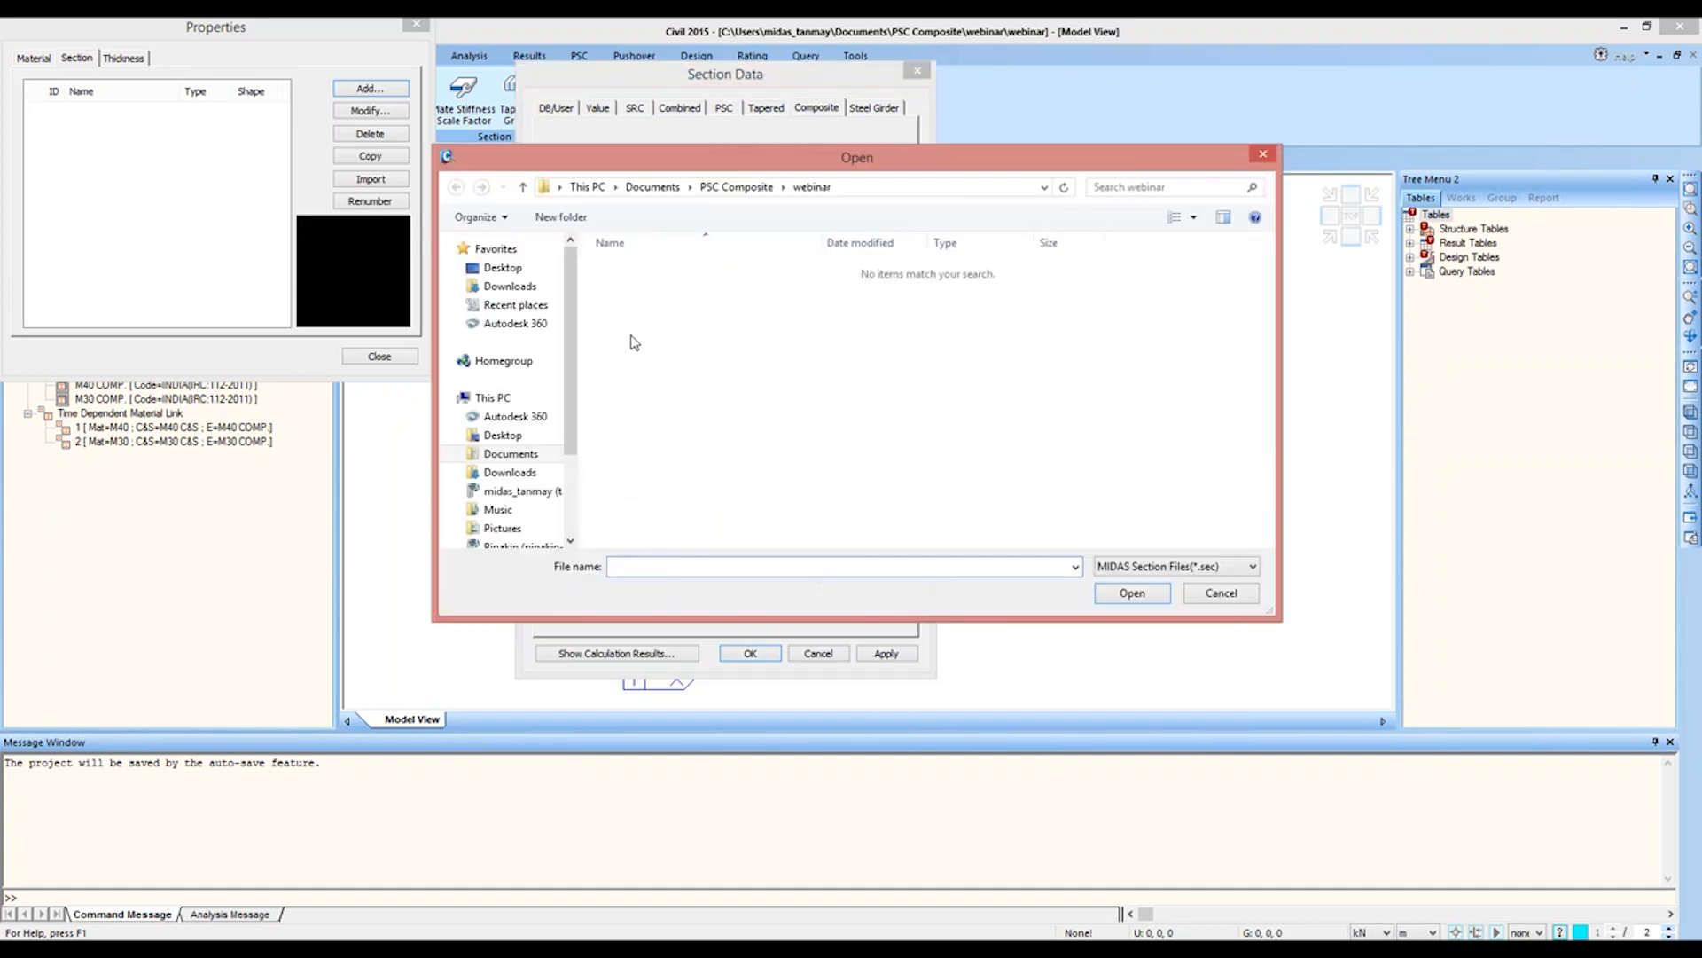
{"action": "left_click", "coordinate": [736, 186]}
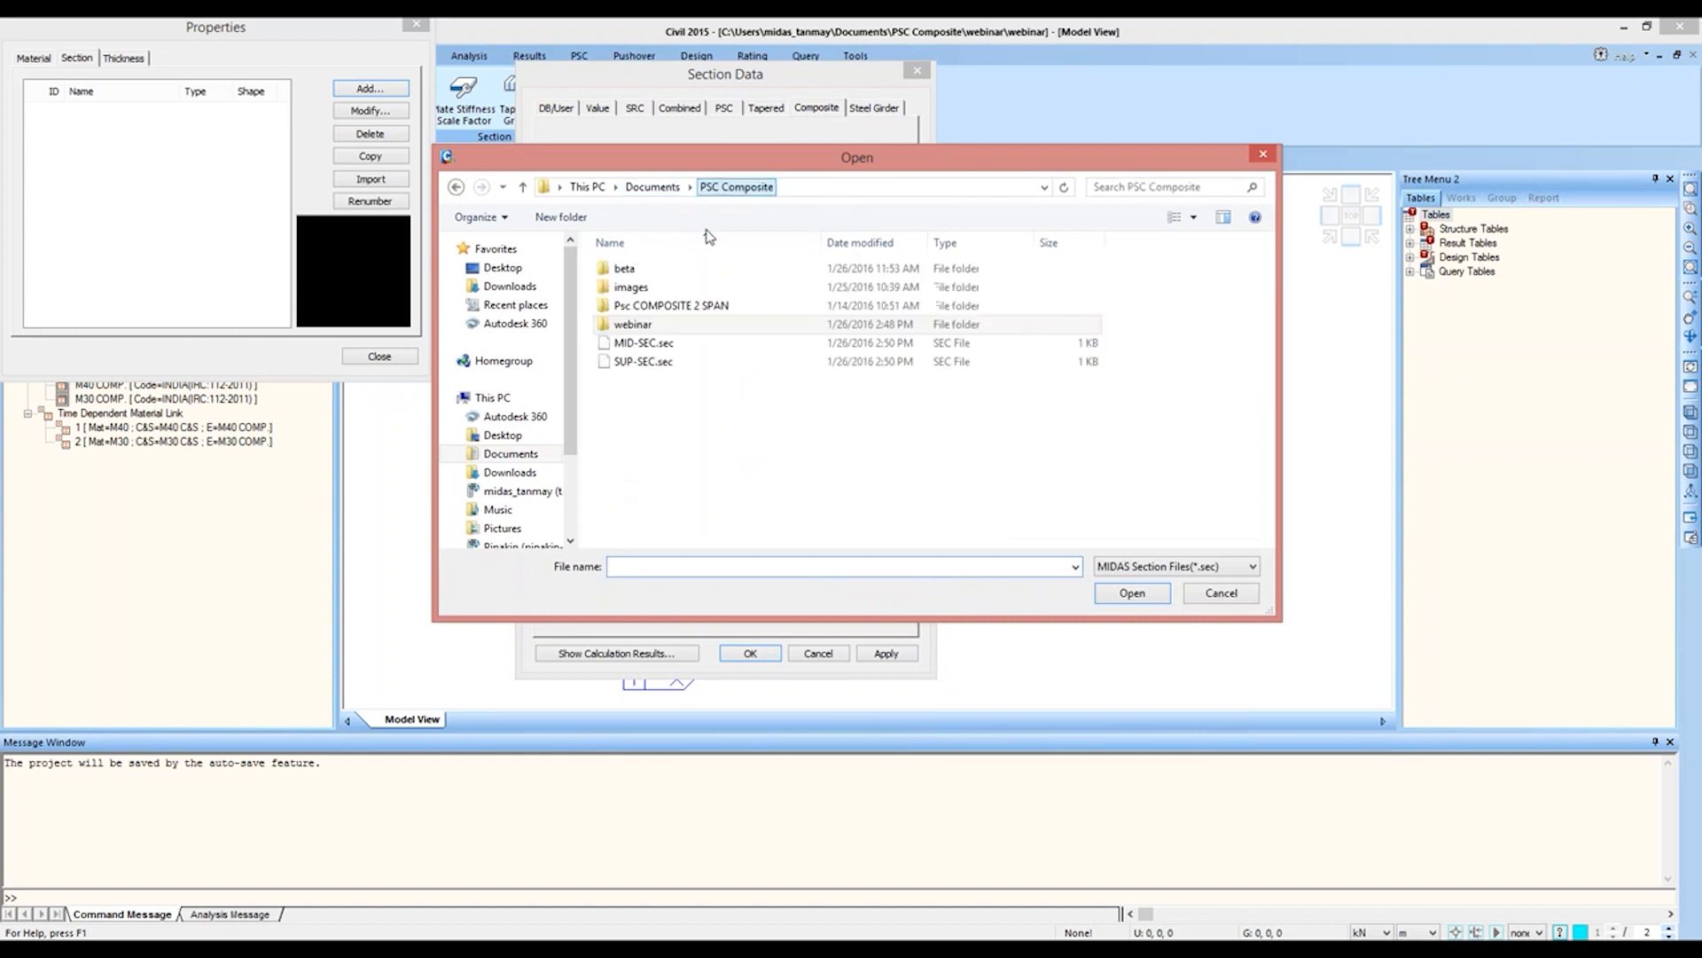
{"action": "double_click", "coordinate": [710, 344]}
{"action": "left_click", "coordinate": [686, 494]}
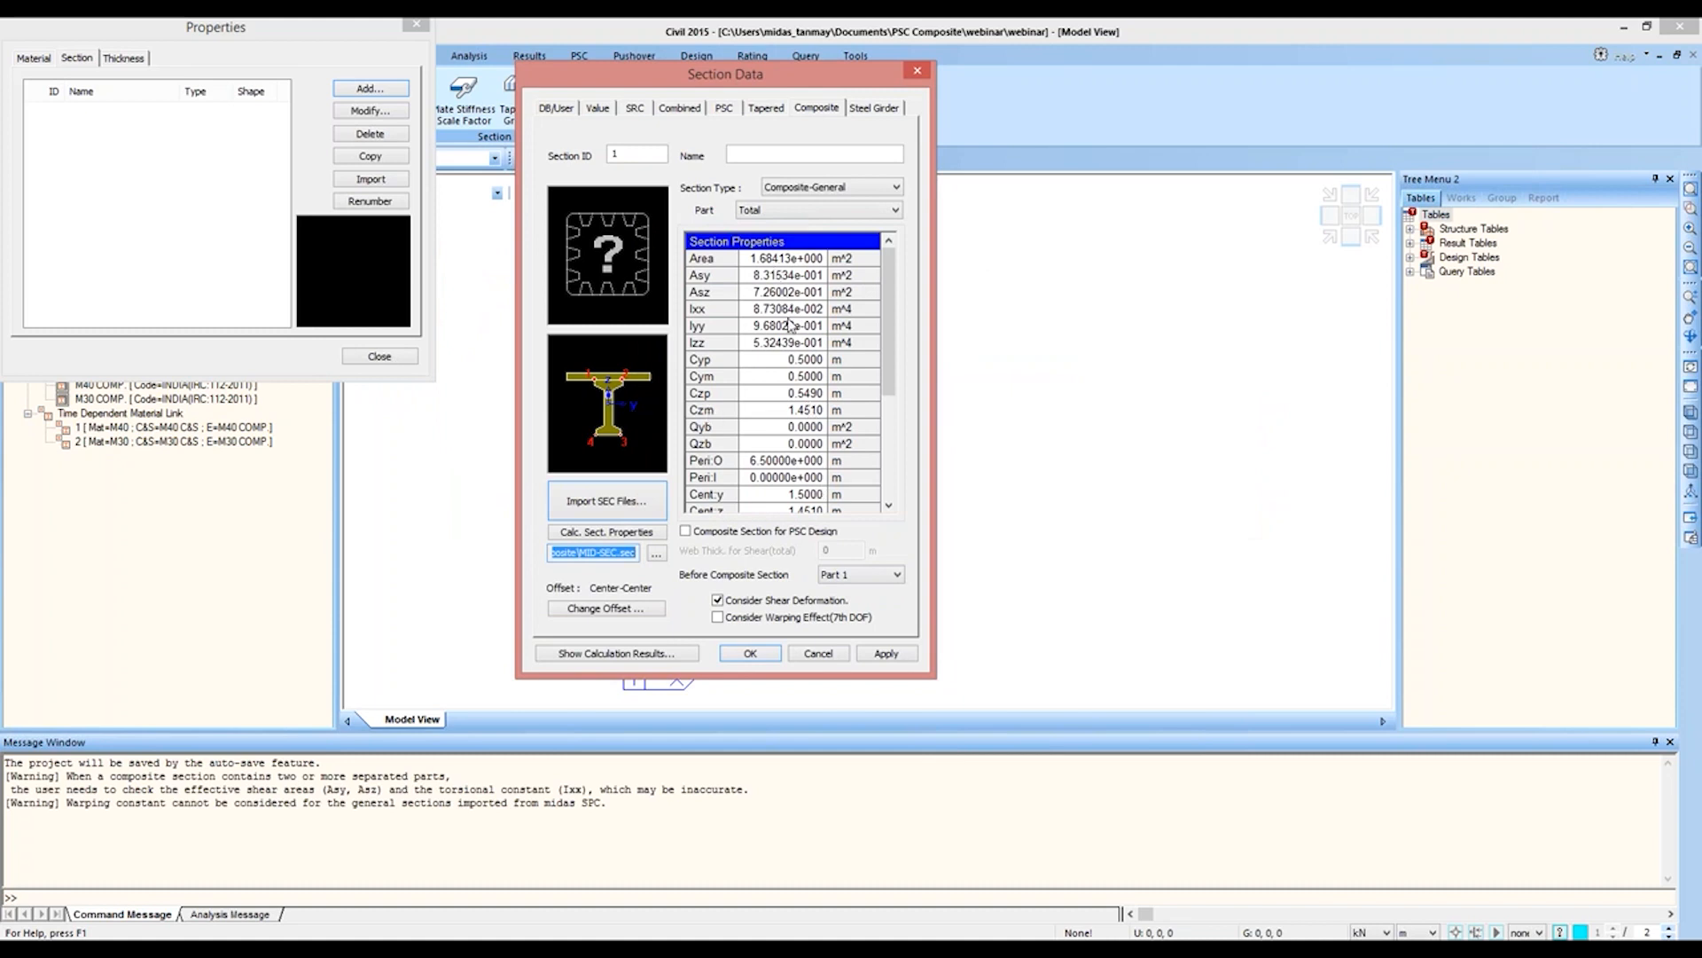
{"action": "left_click", "coordinate": [776, 157]}
{"action": "type", "text": "MID-SEC"}
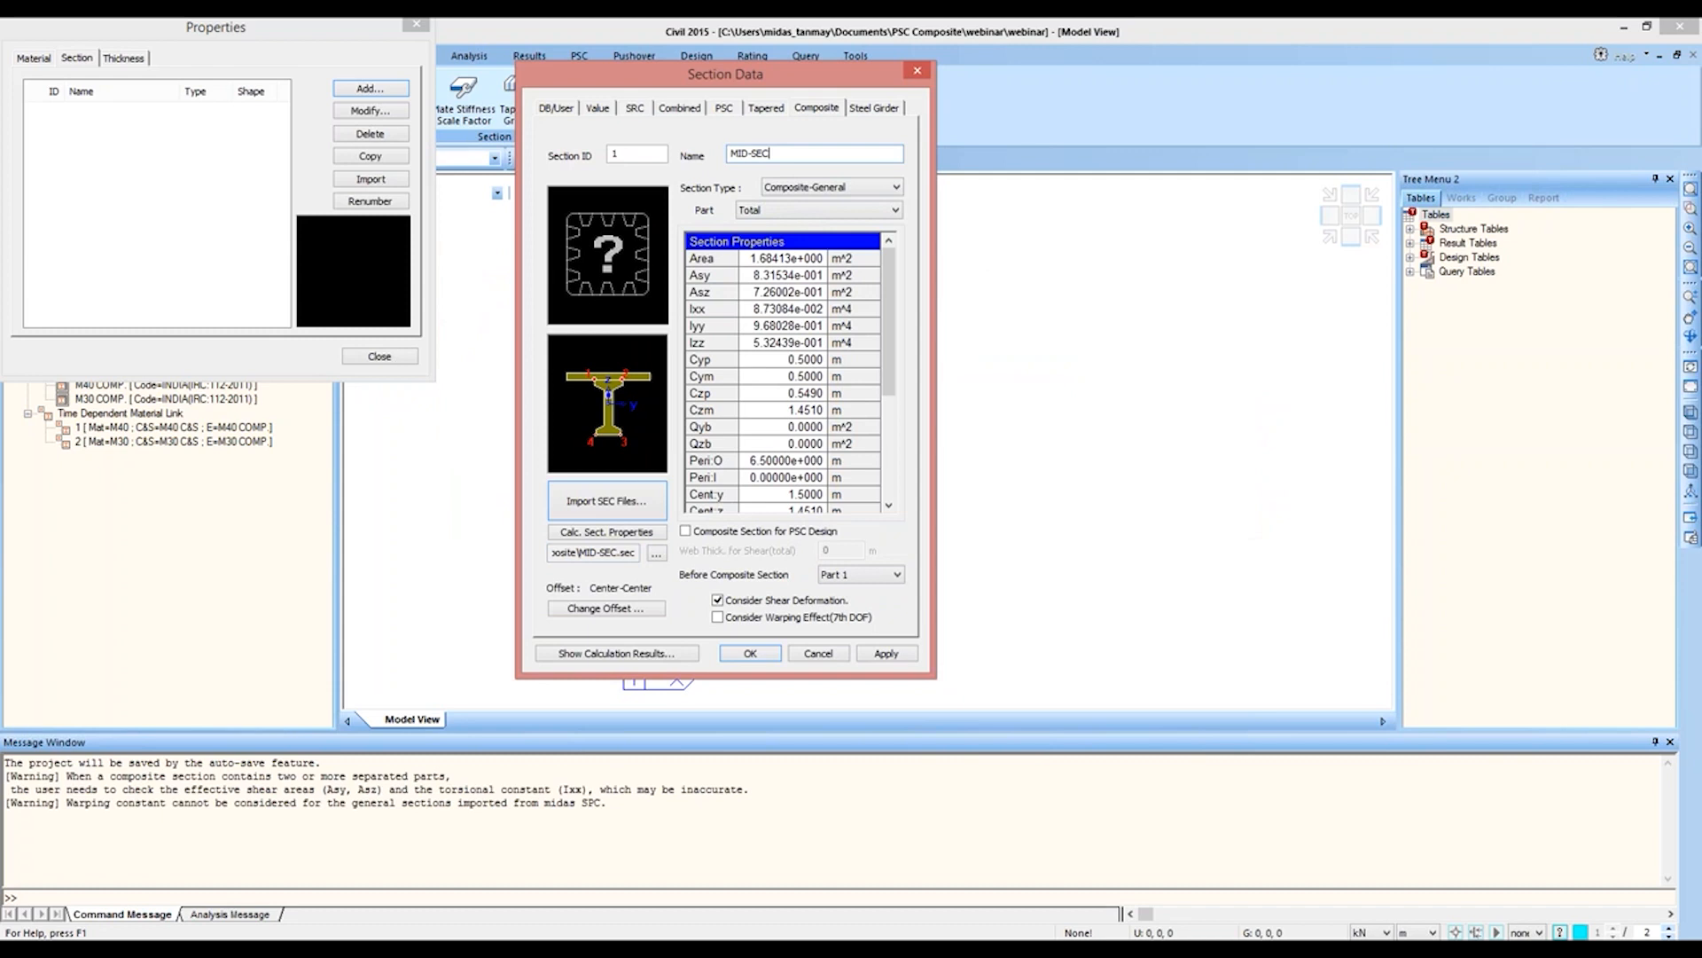
Step: Set the MID-SEC offset to Center-Top, display the offset point and add the section to the model
{"action": "left_click", "coordinate": [610, 607]}
{"action": "left_click_drag", "start_coordinate": [707, 302], "coordinate": [1046, 239]}
{"action": "left_click", "coordinate": [946, 270]}
{"action": "left_click", "coordinate": [962, 306]}
{"action": "left_click", "coordinate": [913, 364]}
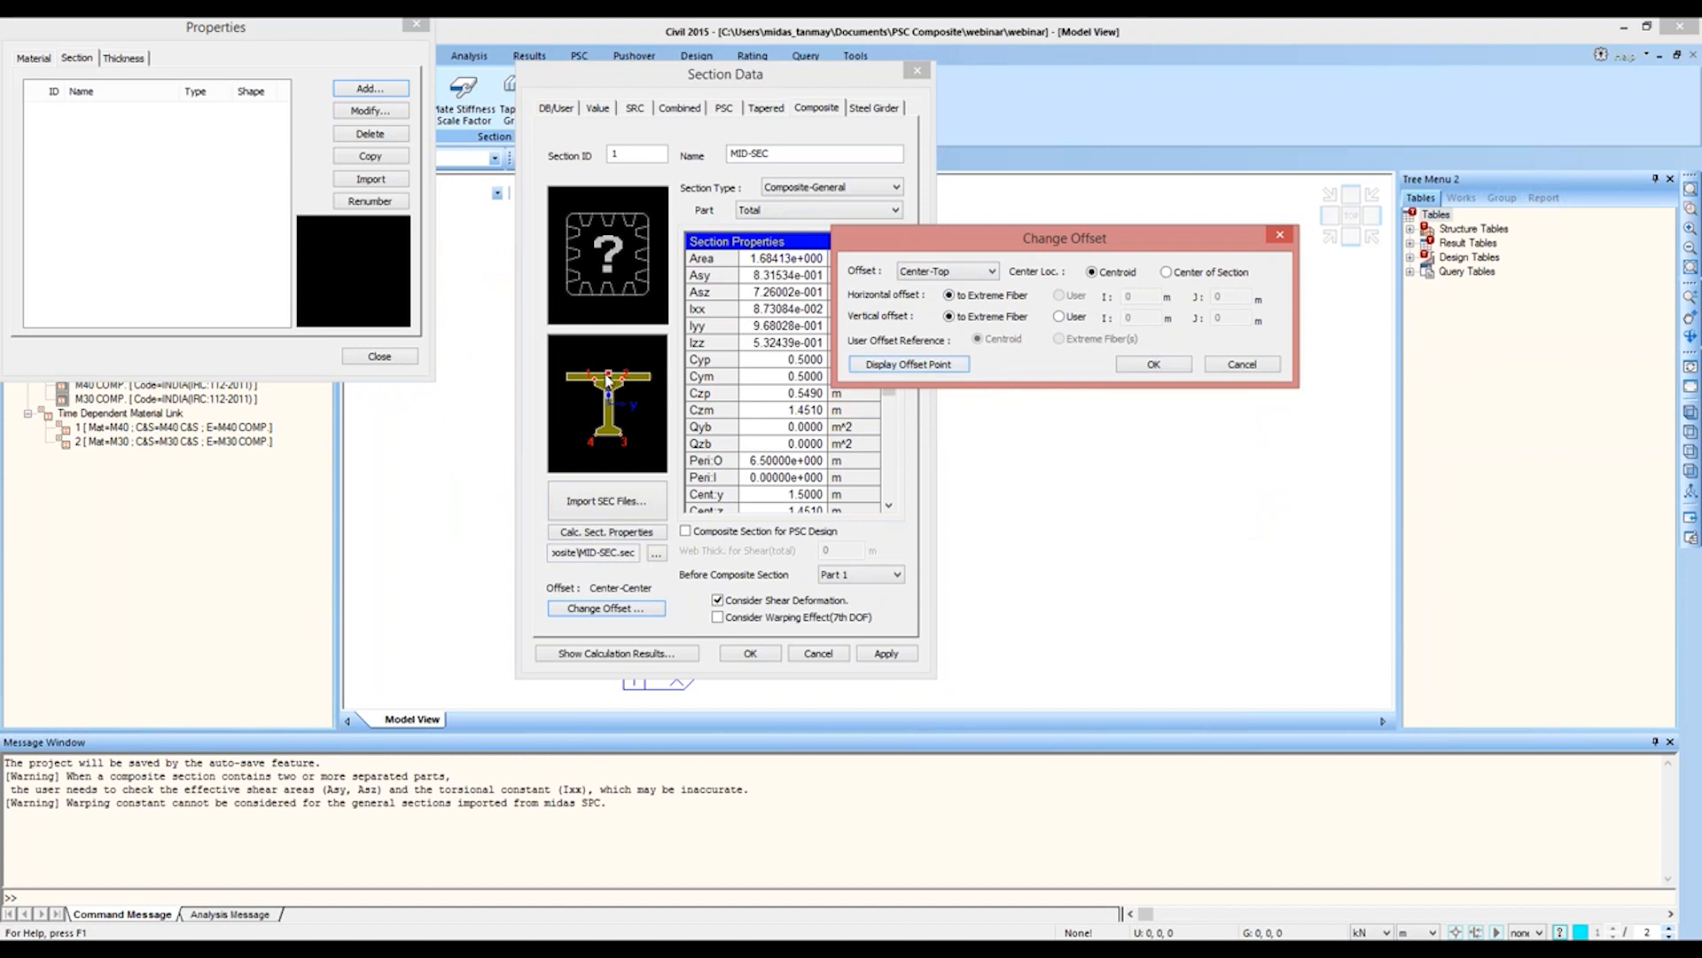
{"action": "left_click", "coordinate": [1154, 364]}
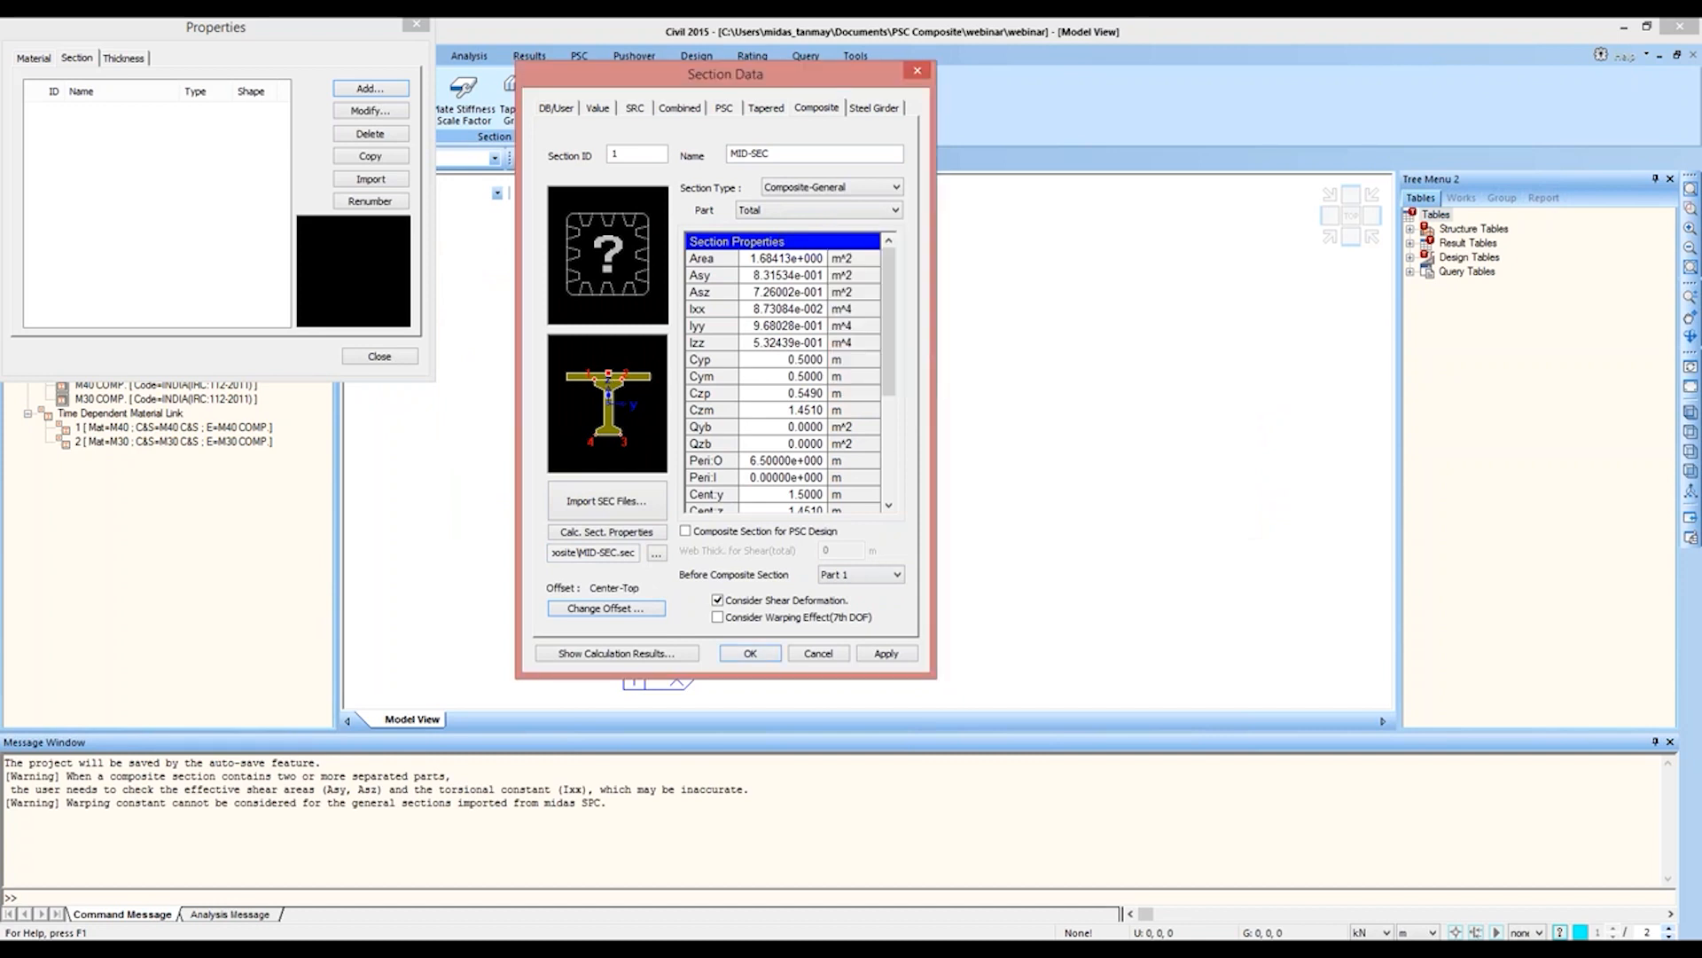
{"action": "left_click", "coordinate": [887, 653]}
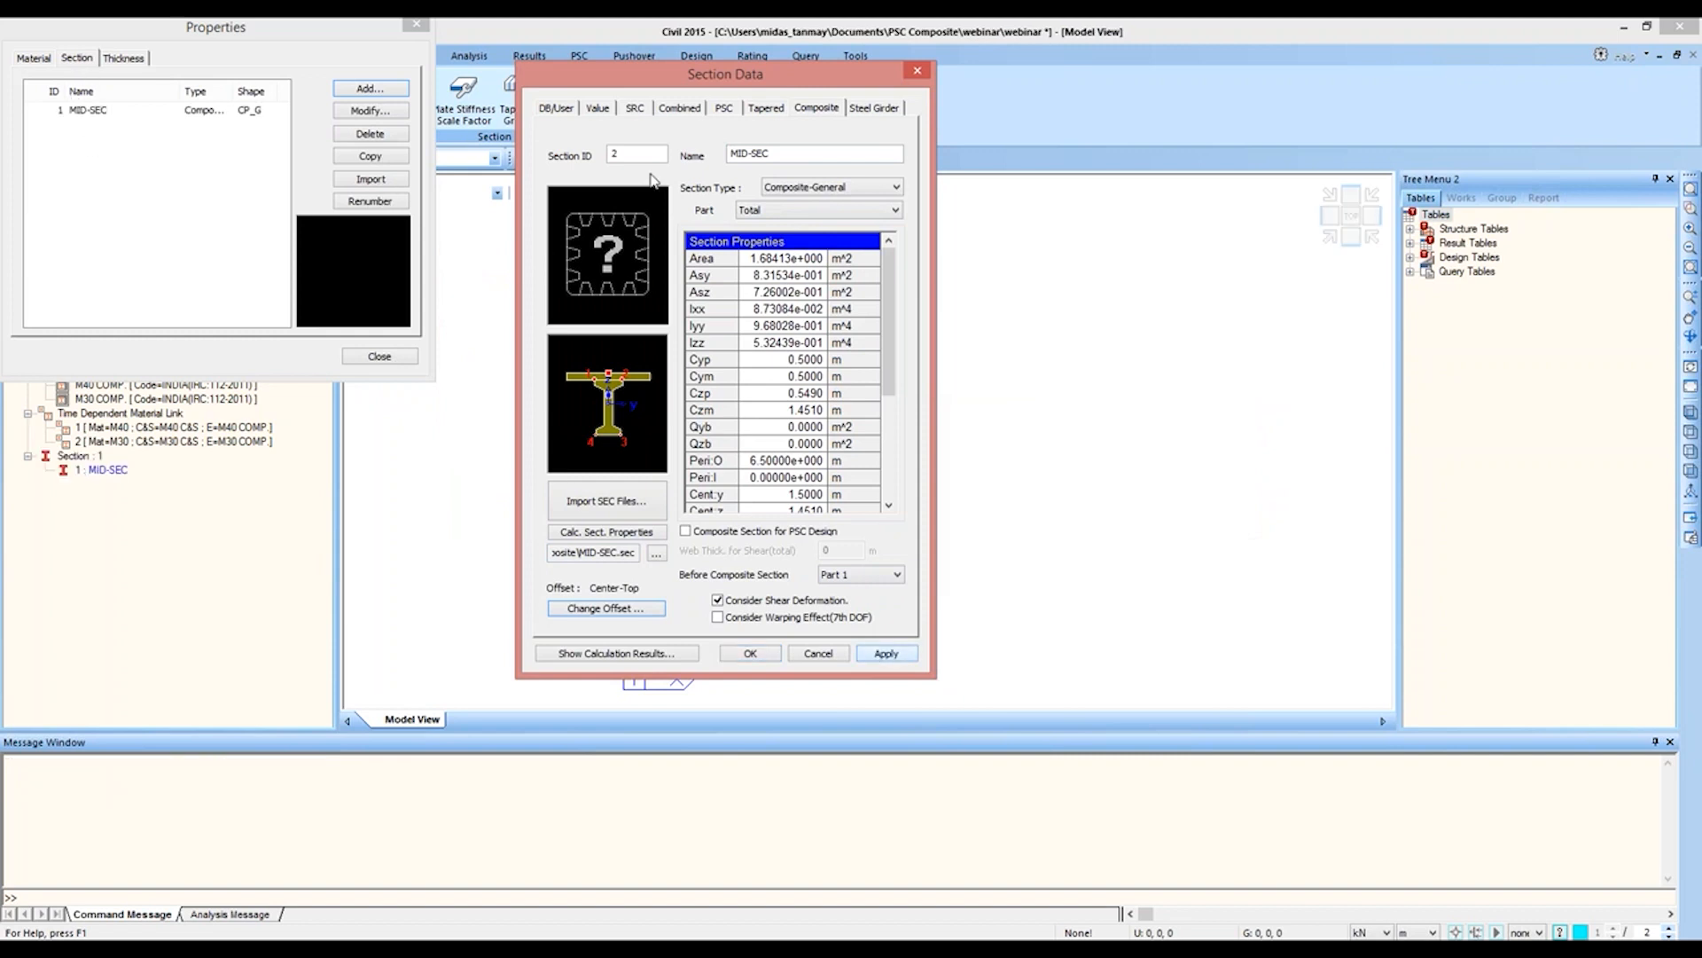
Step: Name section 2 SUP-SEC and import its shape from SUP-SEC.sec in the PSC Composite folder
{"action": "left_click_drag", "start_coordinate": [797, 152], "coordinate": [679, 152]}
{"action": "type", "text": "SUP"}
{"action": "left_click", "coordinate": [607, 501]}
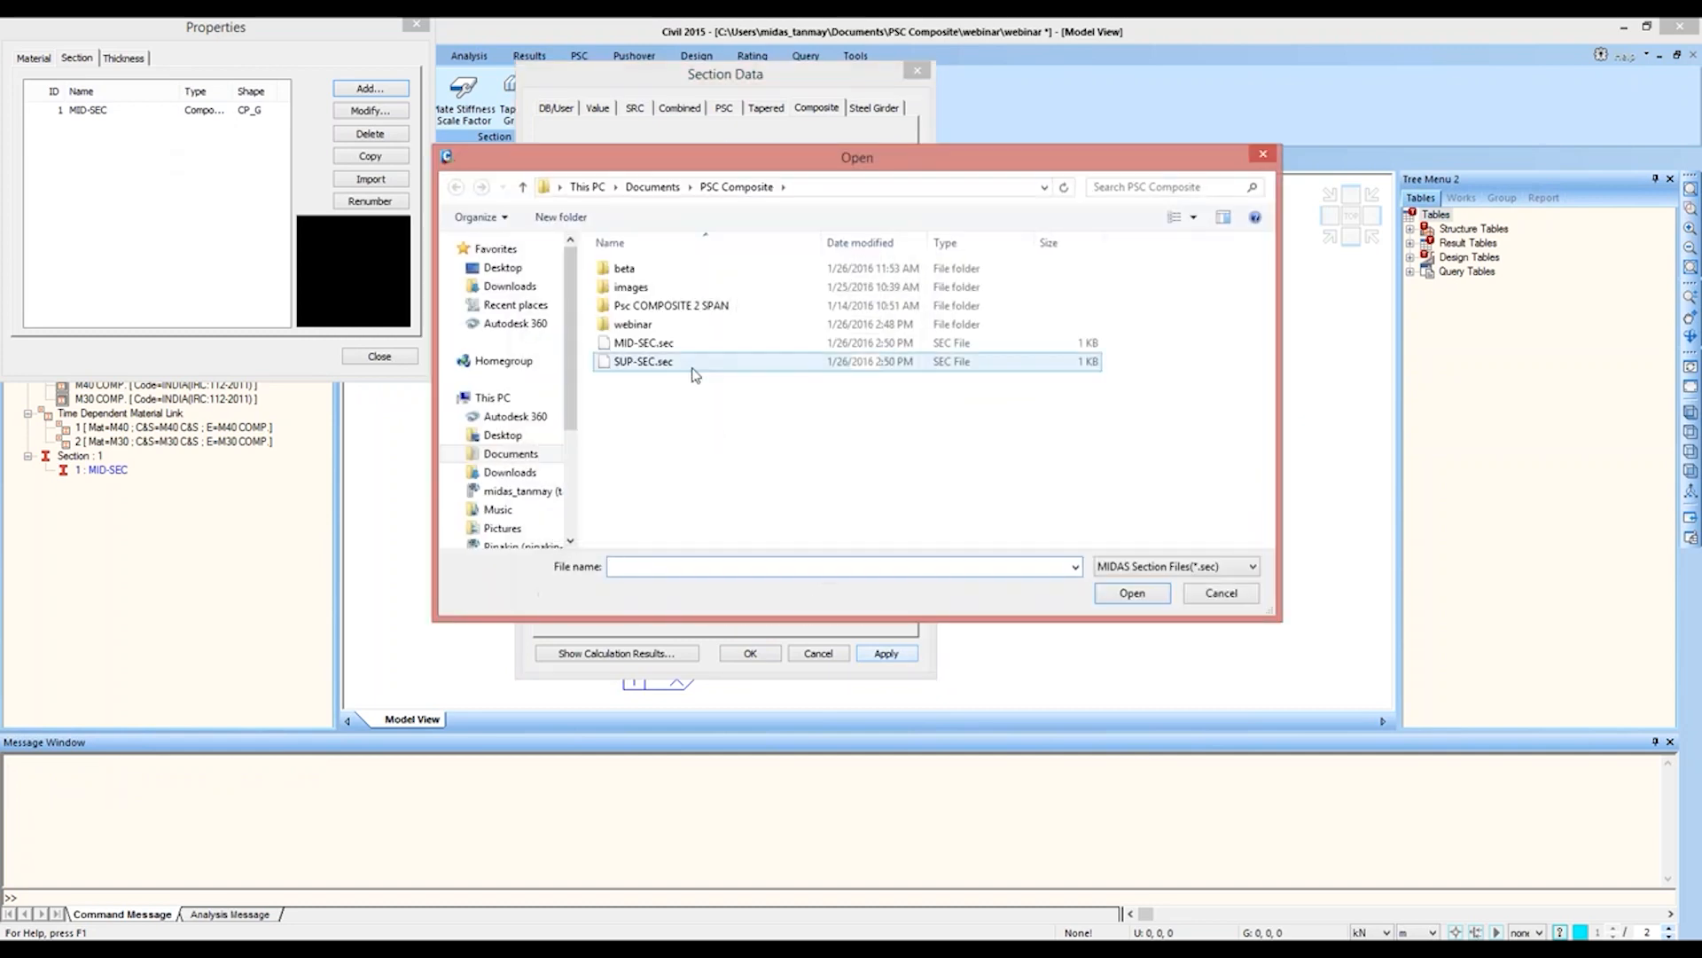
{"action": "double_click", "coordinate": [694, 366]}
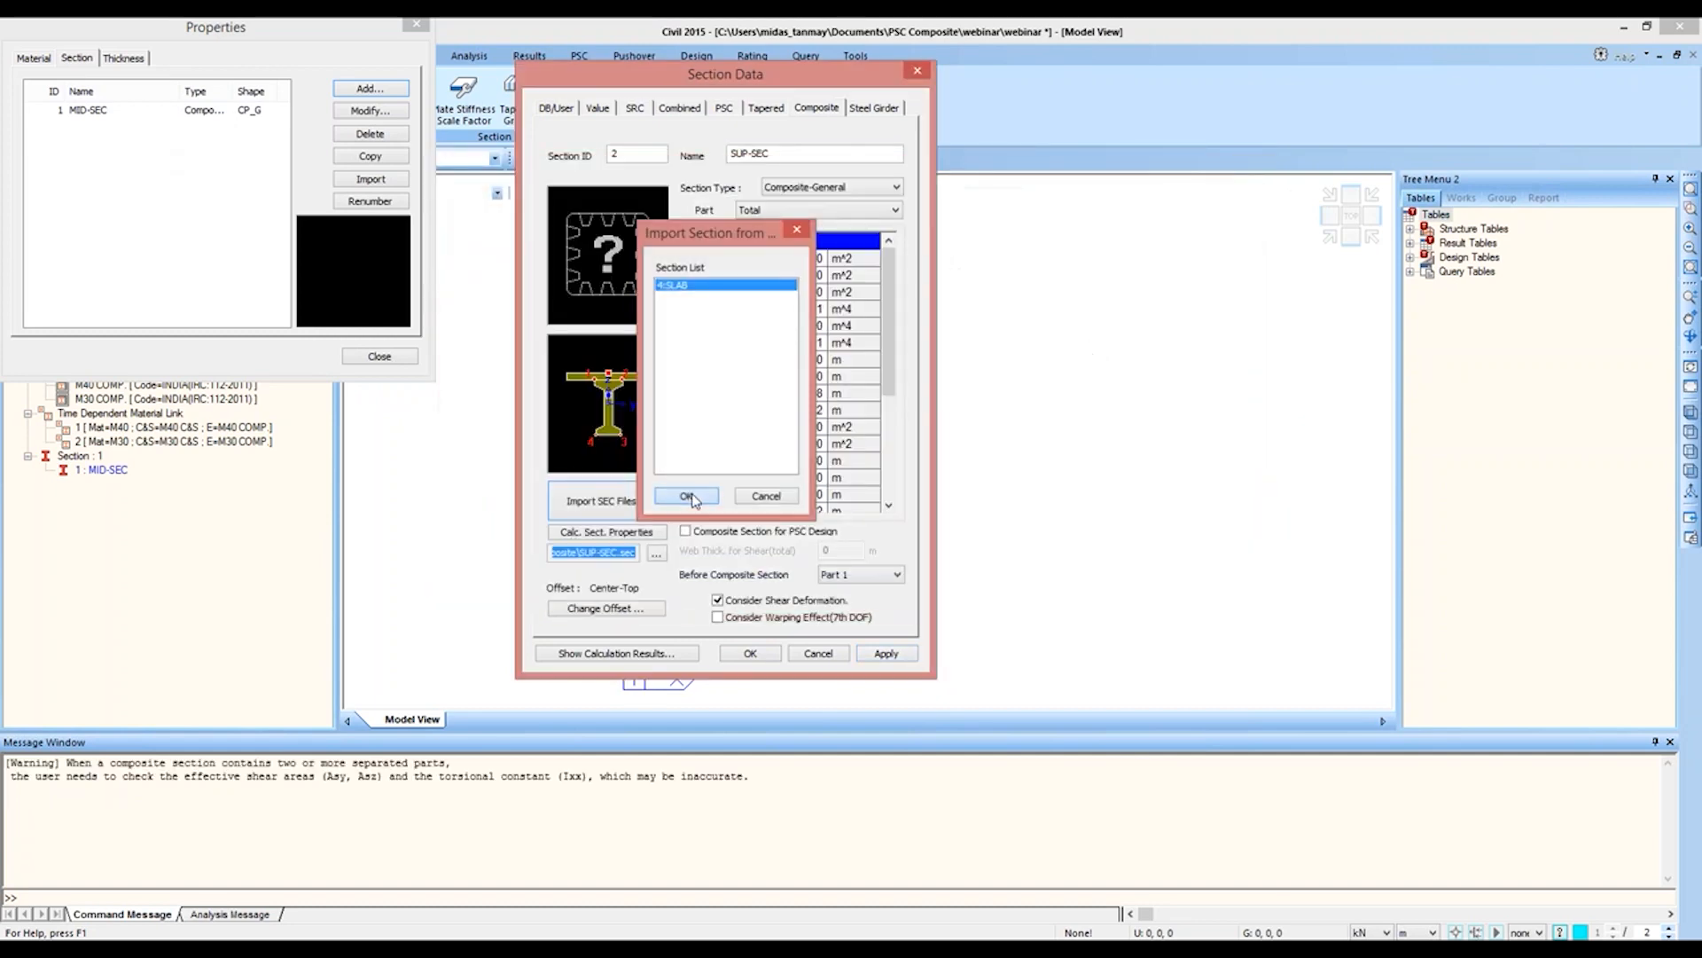
{"action": "left_click", "coordinate": [688, 496]}
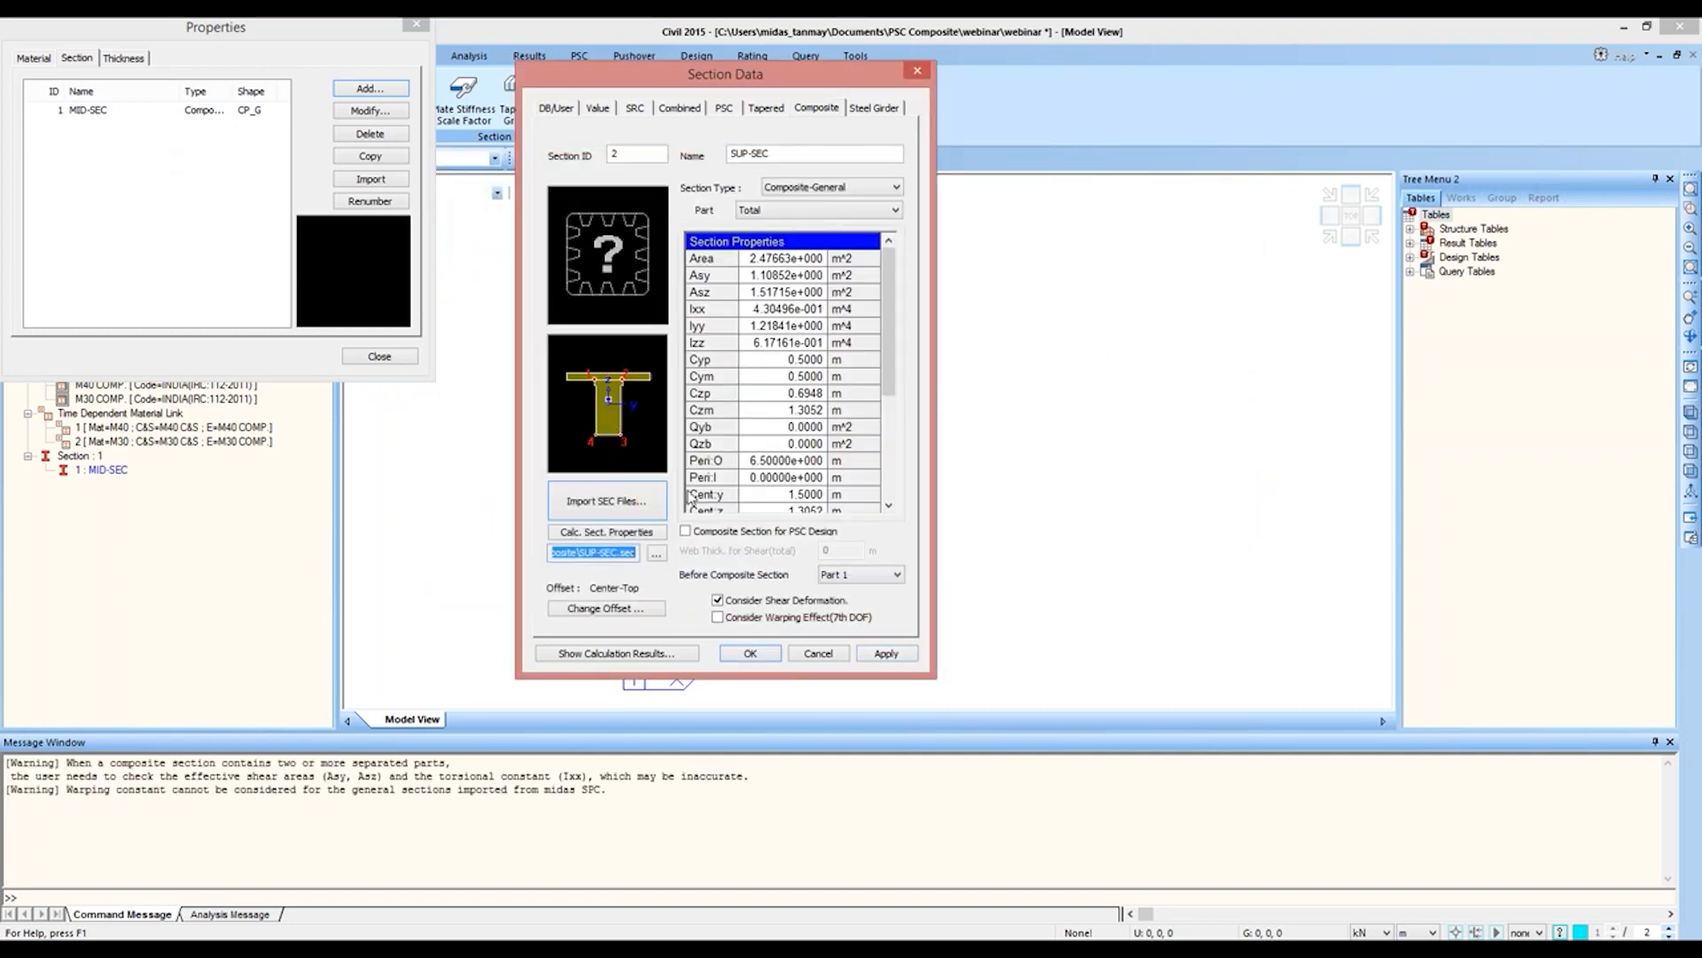
Step: Check the before and after composite properties of SUP-SEC and add the section to the model
{"action": "left_click", "coordinate": [635, 654]}
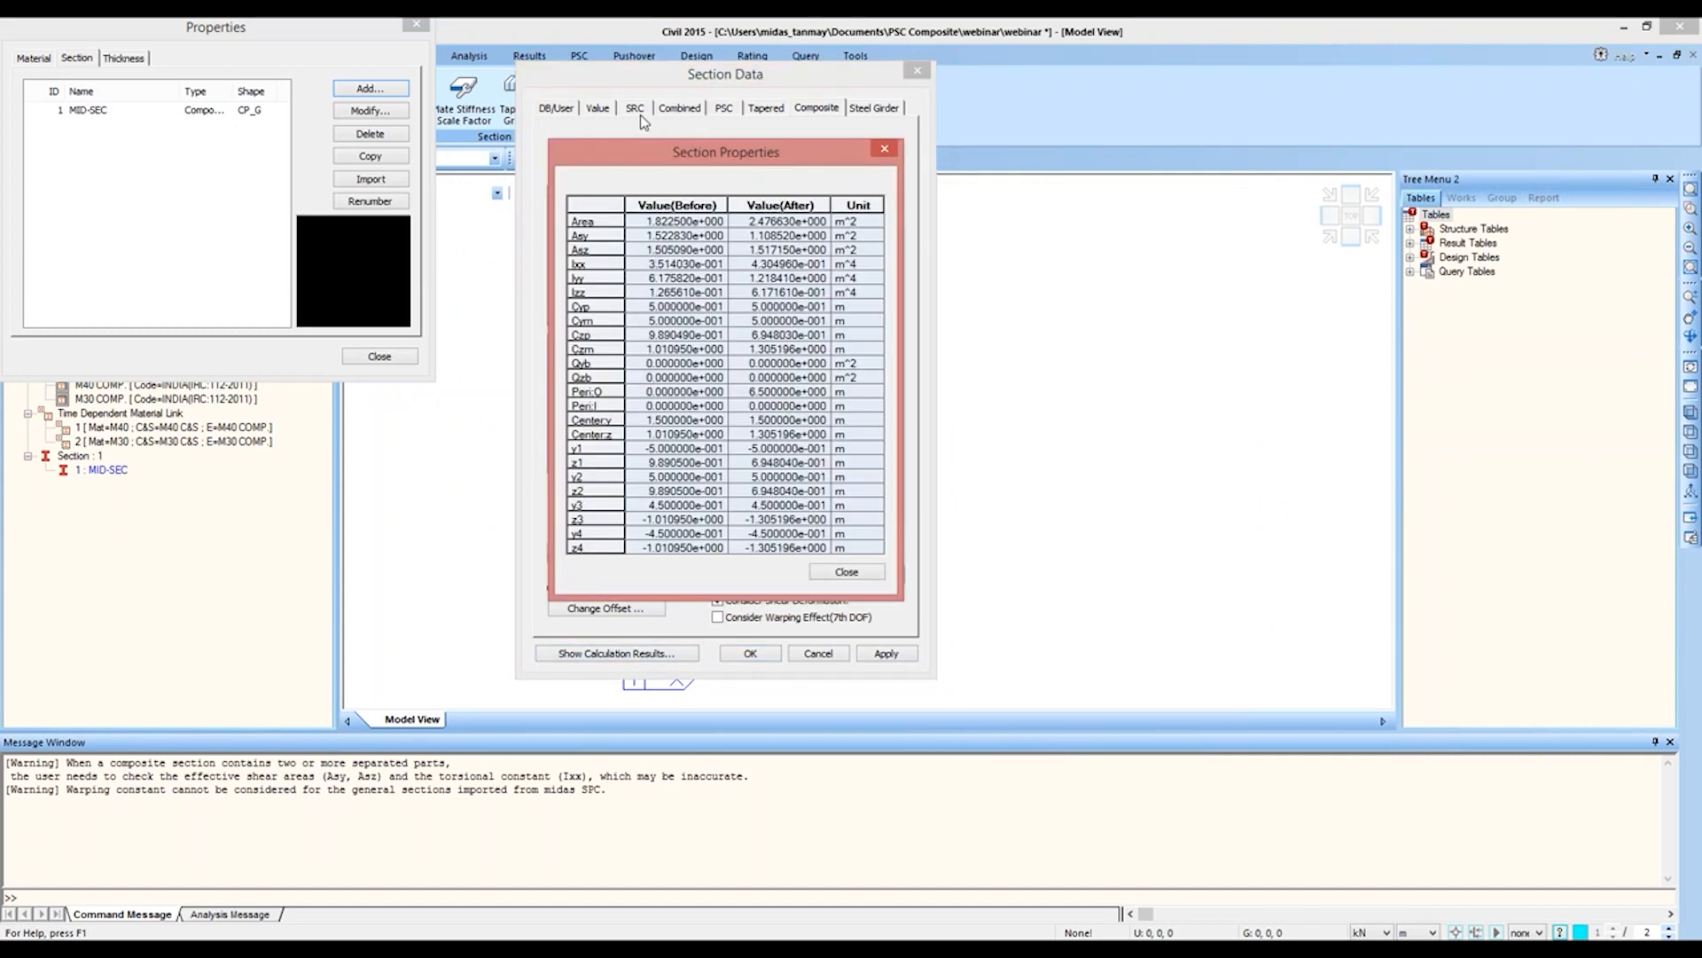
{"action": "left_click_drag", "start_coordinate": [693, 138], "coordinate": [1116, 64]}
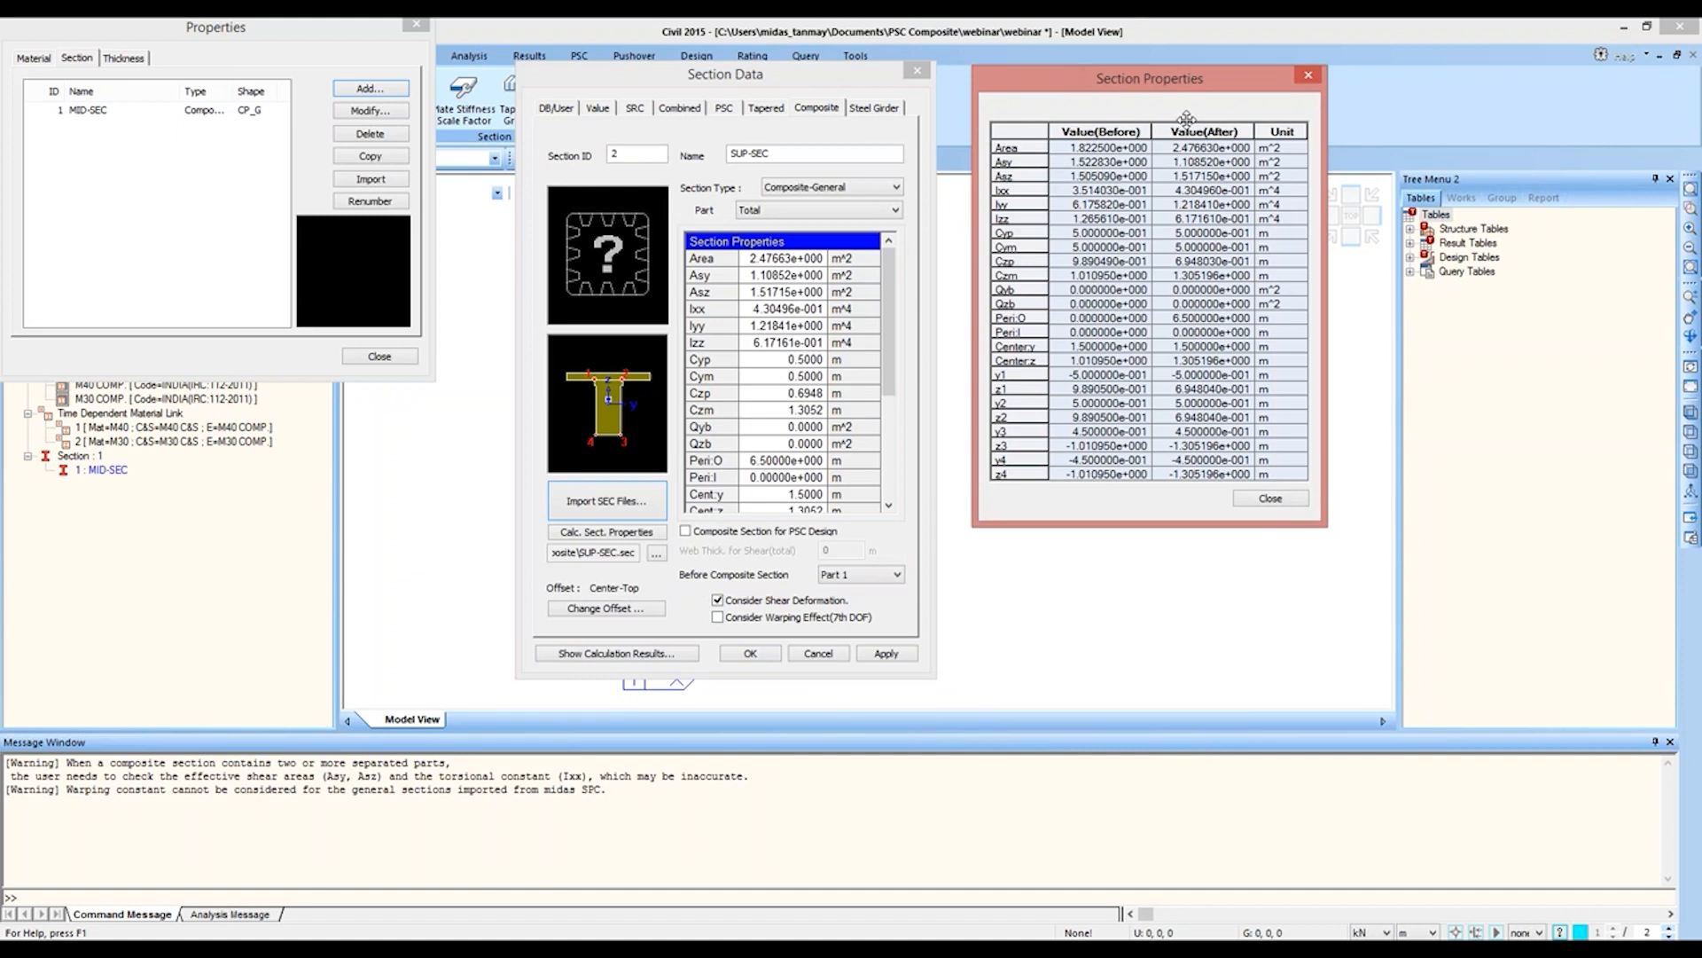
{"action": "left_click", "coordinate": [1271, 499]}
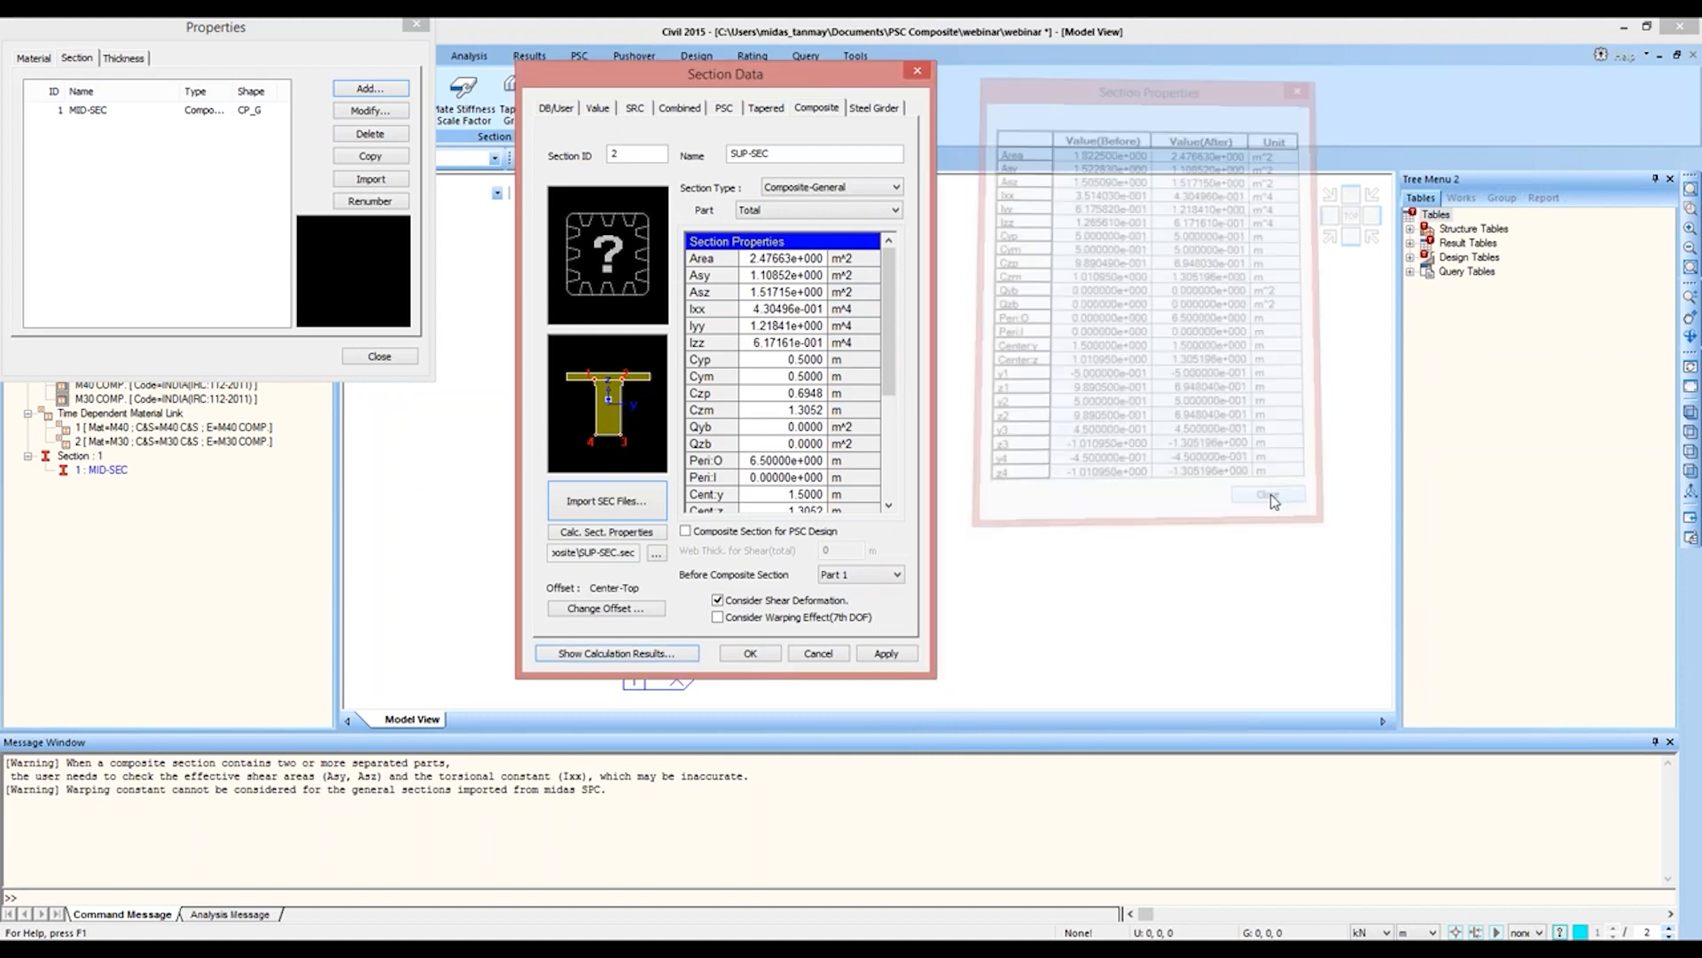
{"action": "left_click", "coordinate": [751, 653]}
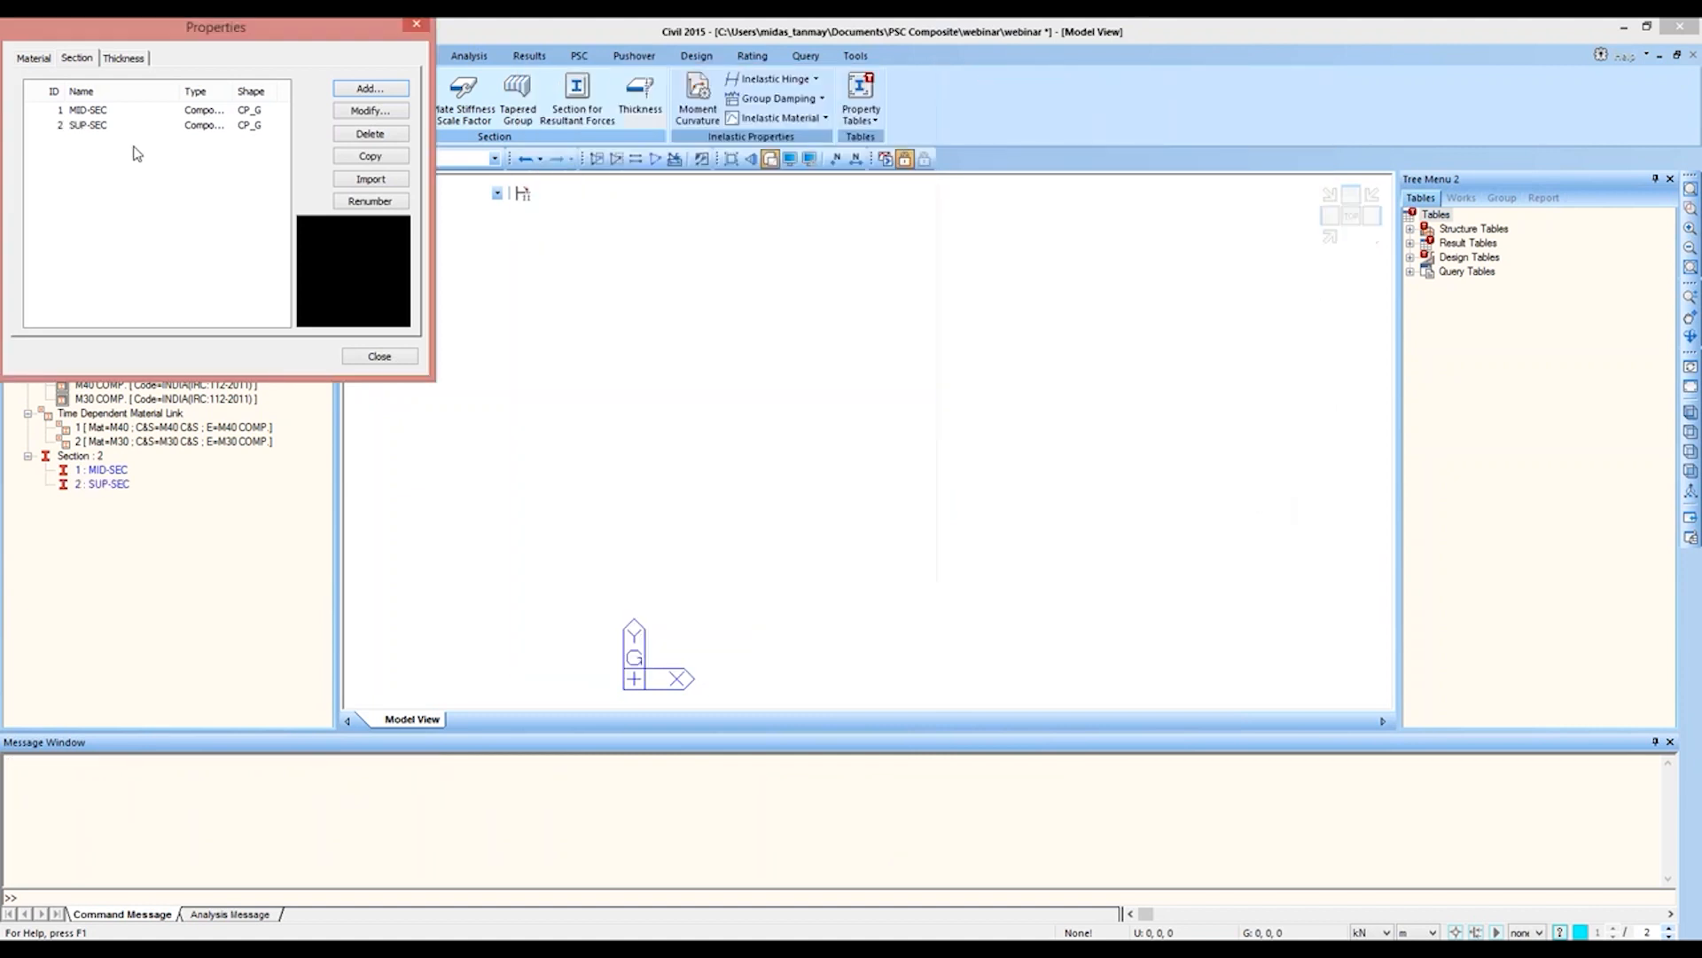
Step: Import the other project's sections with their IDs kept, excluding MID SEC, SUP SEC, MID-SUP and SUP-MID
{"action": "left_click_drag", "start_coordinate": [152, 95], "coordinate": [132, 95]}
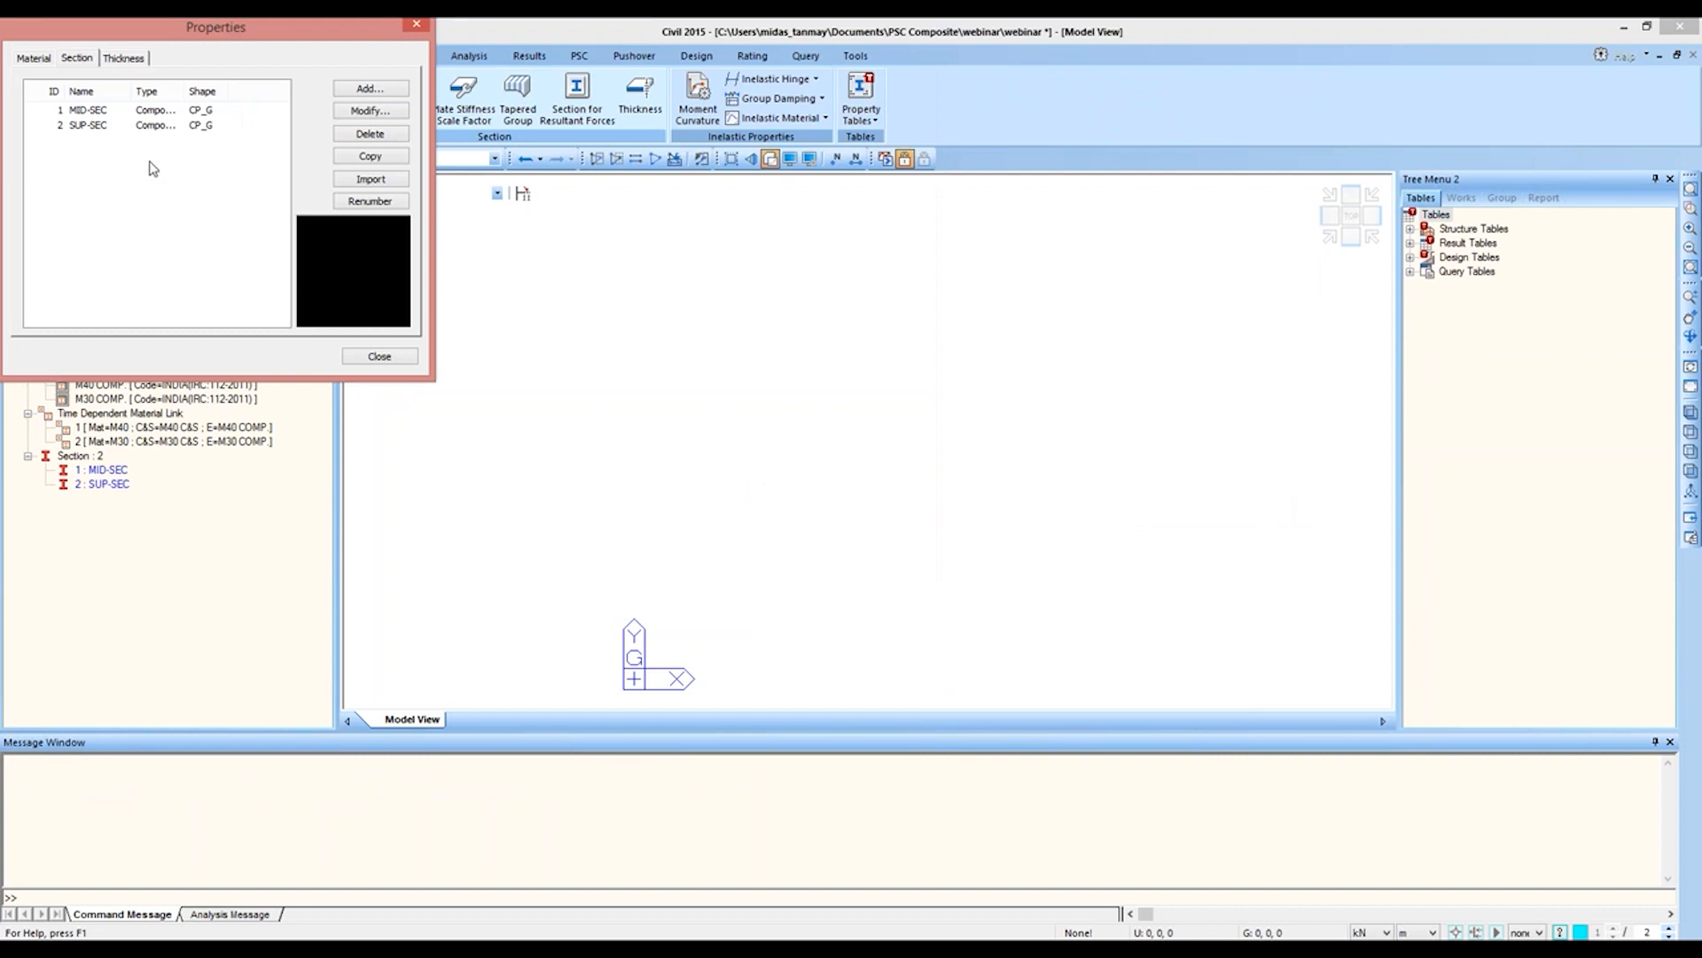
{"action": "left_click", "coordinate": [353, 180]}
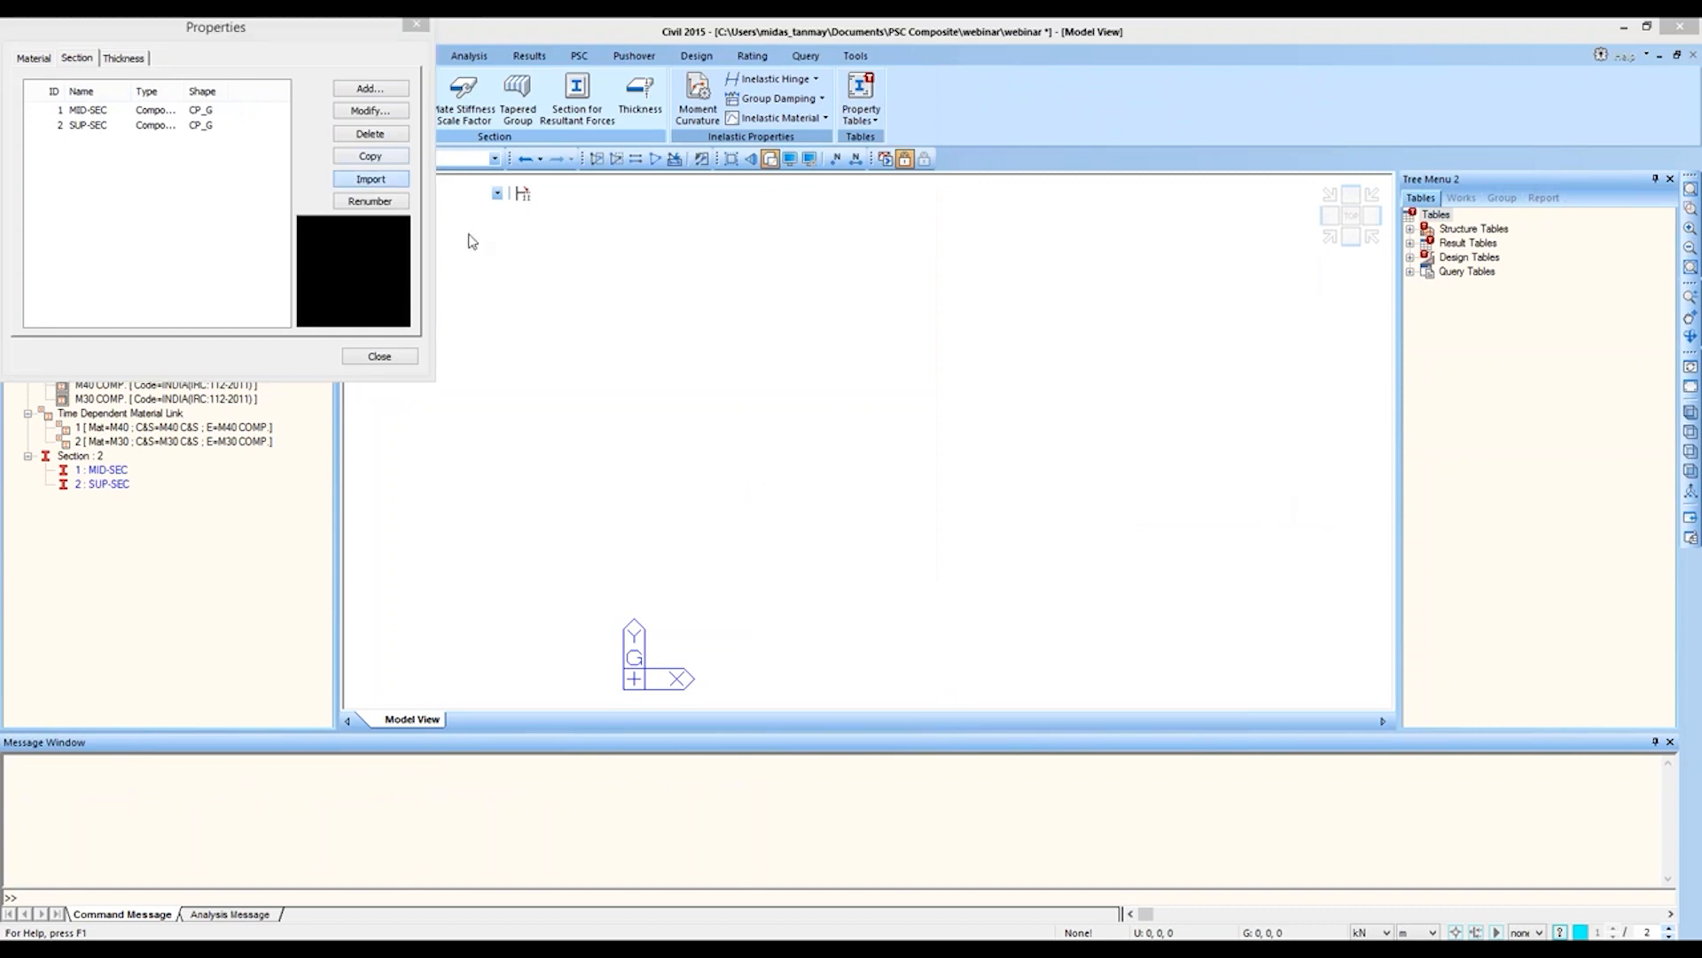
{"action": "double_click", "coordinate": [276, 145]}
{"action": "double_click", "coordinate": [259, 161]}
{"action": "left_click_drag", "start_coordinate": [663, 85], "coordinate": [661, 94]}
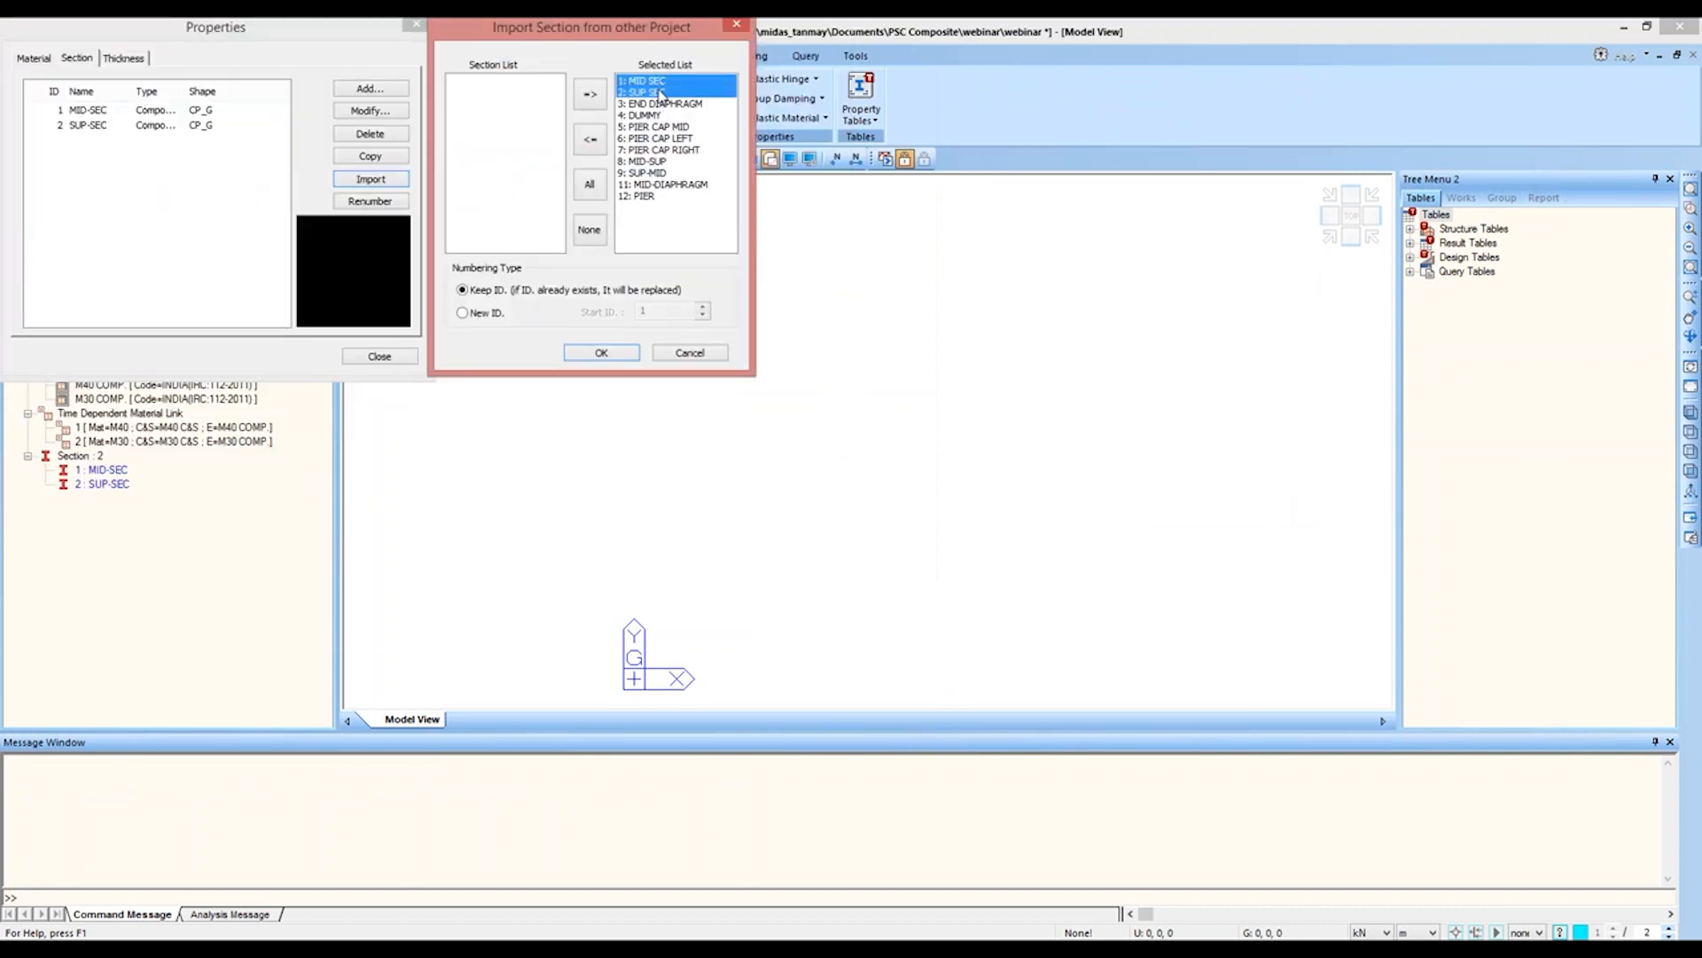
{"action": "left_click", "coordinate": [589, 139]}
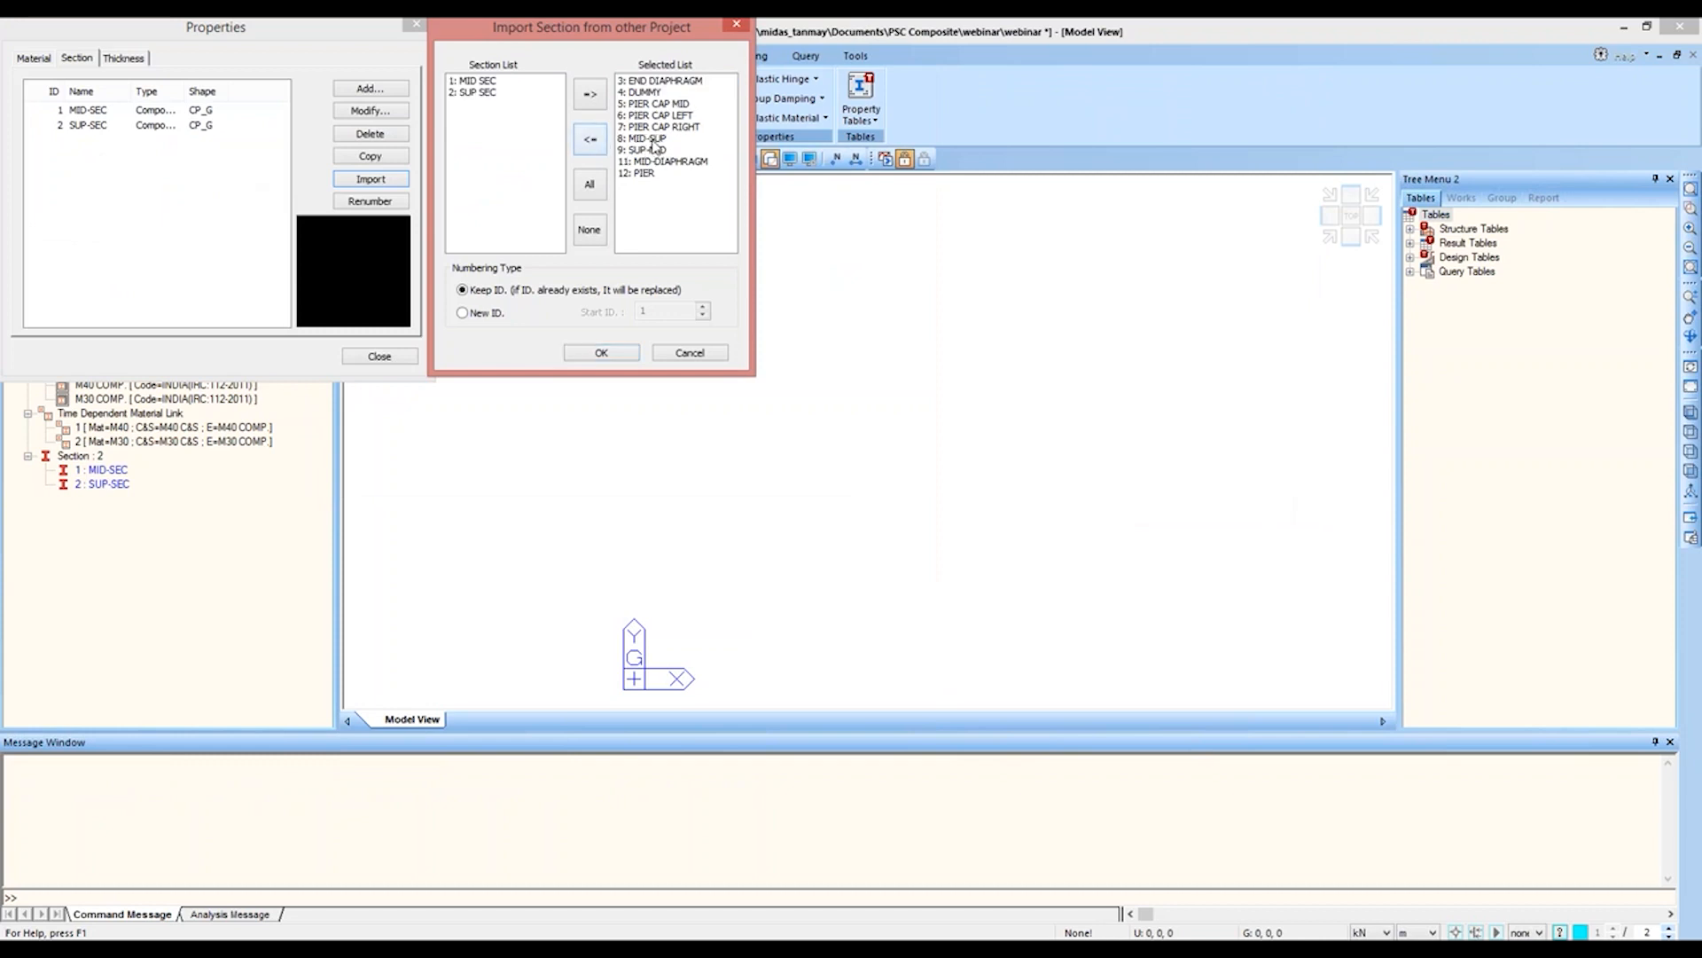
{"action": "left_click_drag", "start_coordinate": [652, 139], "coordinate": [654, 151]}
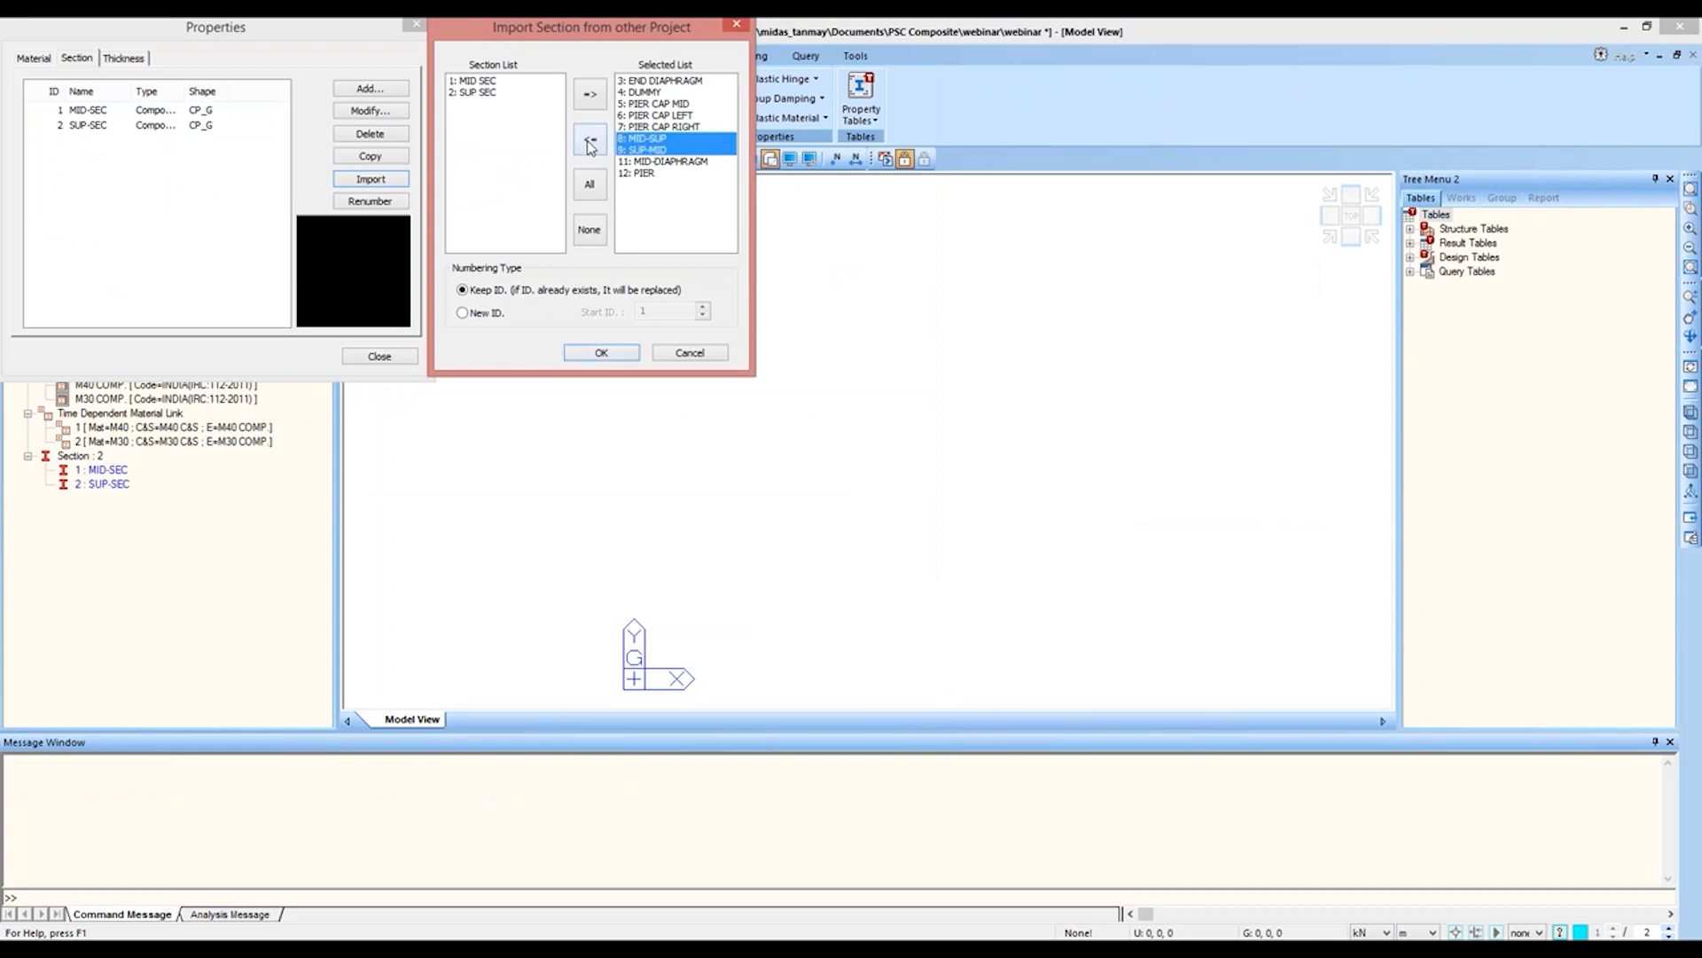
{"action": "left_click", "coordinate": [590, 142]}
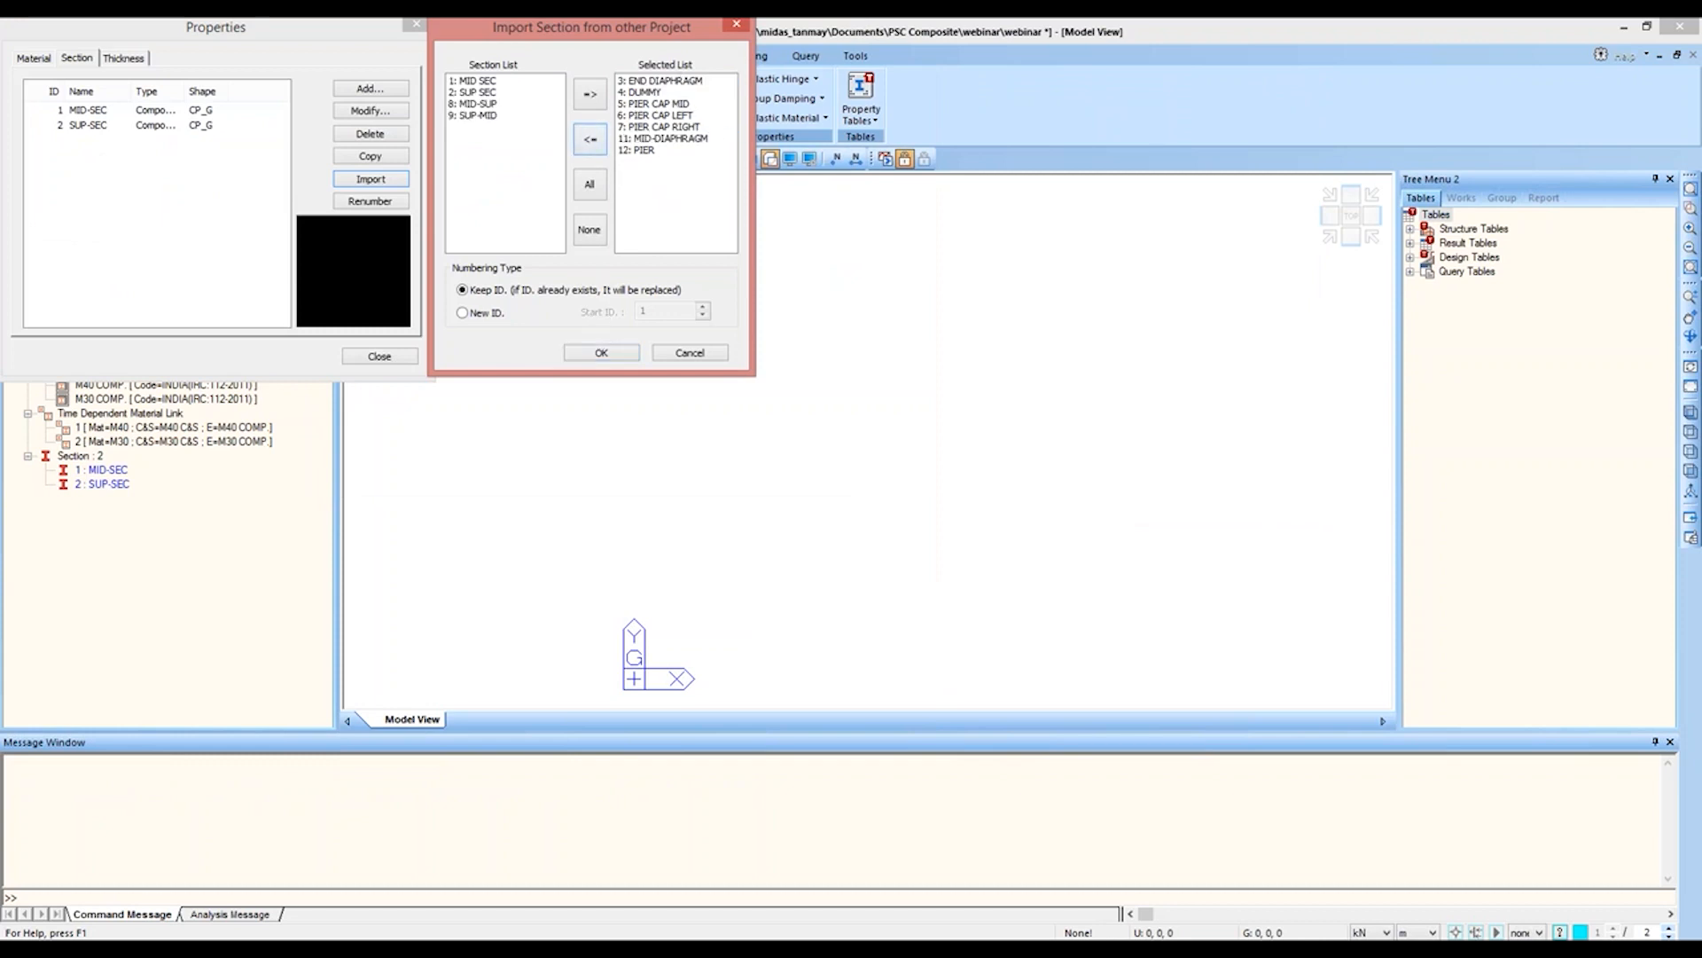
{"action": "left_click", "coordinate": [600, 354]}
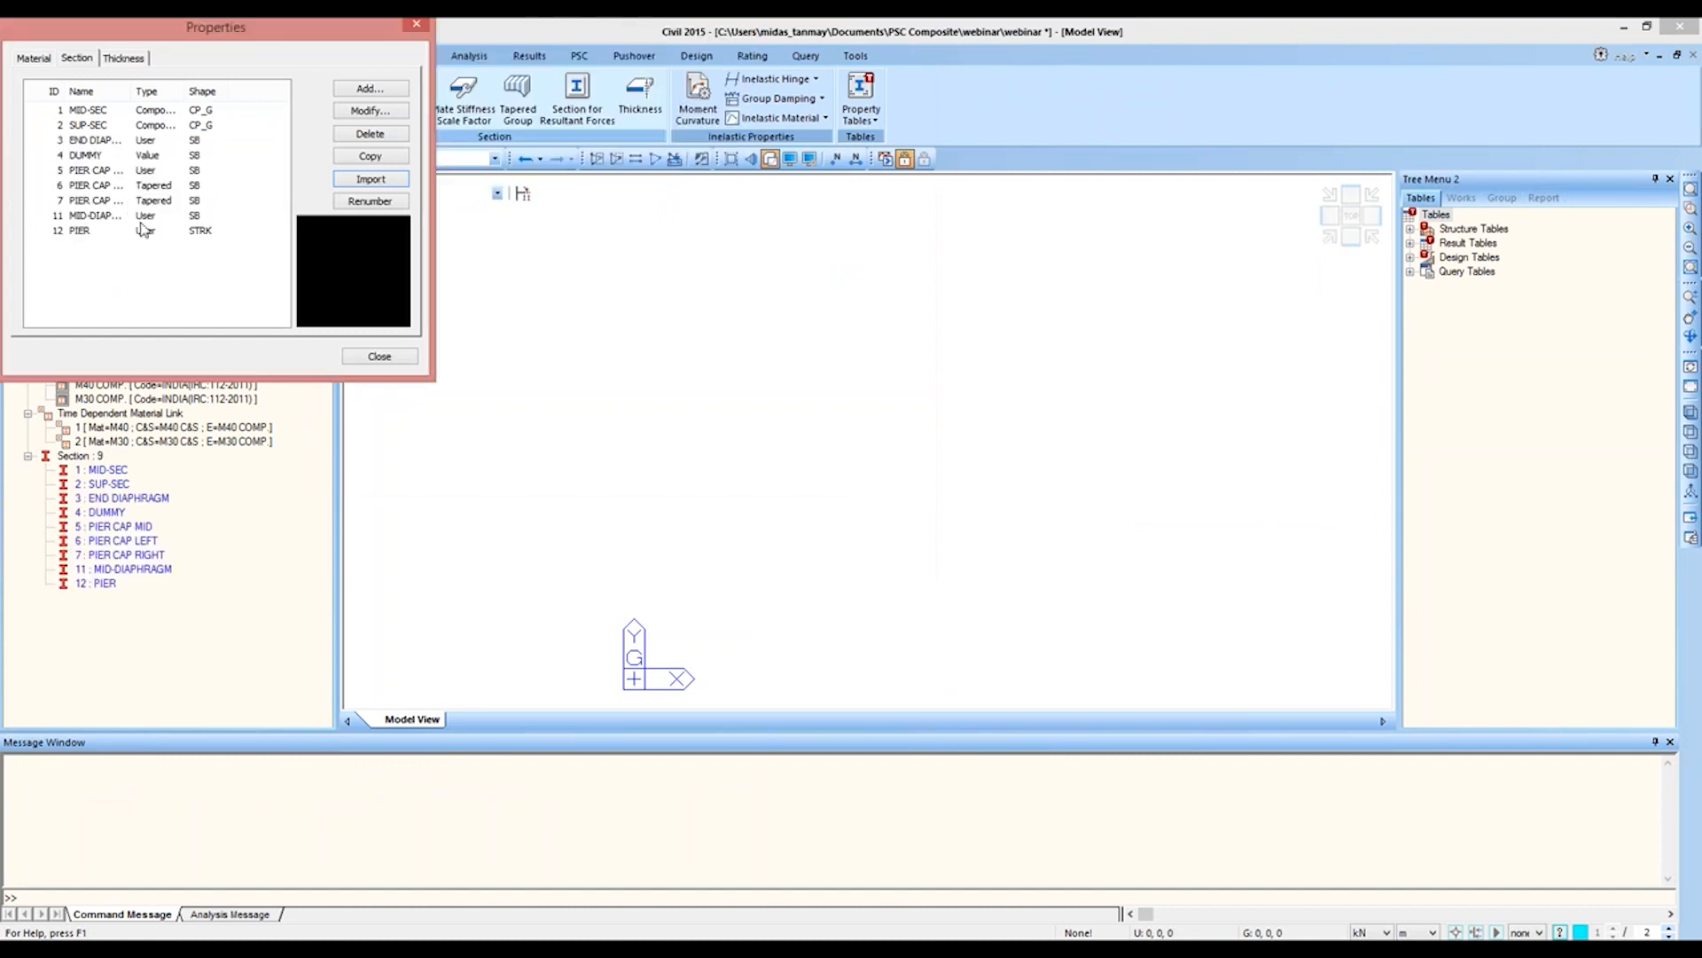
Step: Start a new tapered section of type Composite General Section with ID 8 and name it SUP-MID
{"action": "left_click", "coordinate": [370, 88]}
{"action": "left_click_drag", "start_coordinate": [282, 367], "coordinate": [831, 50]}
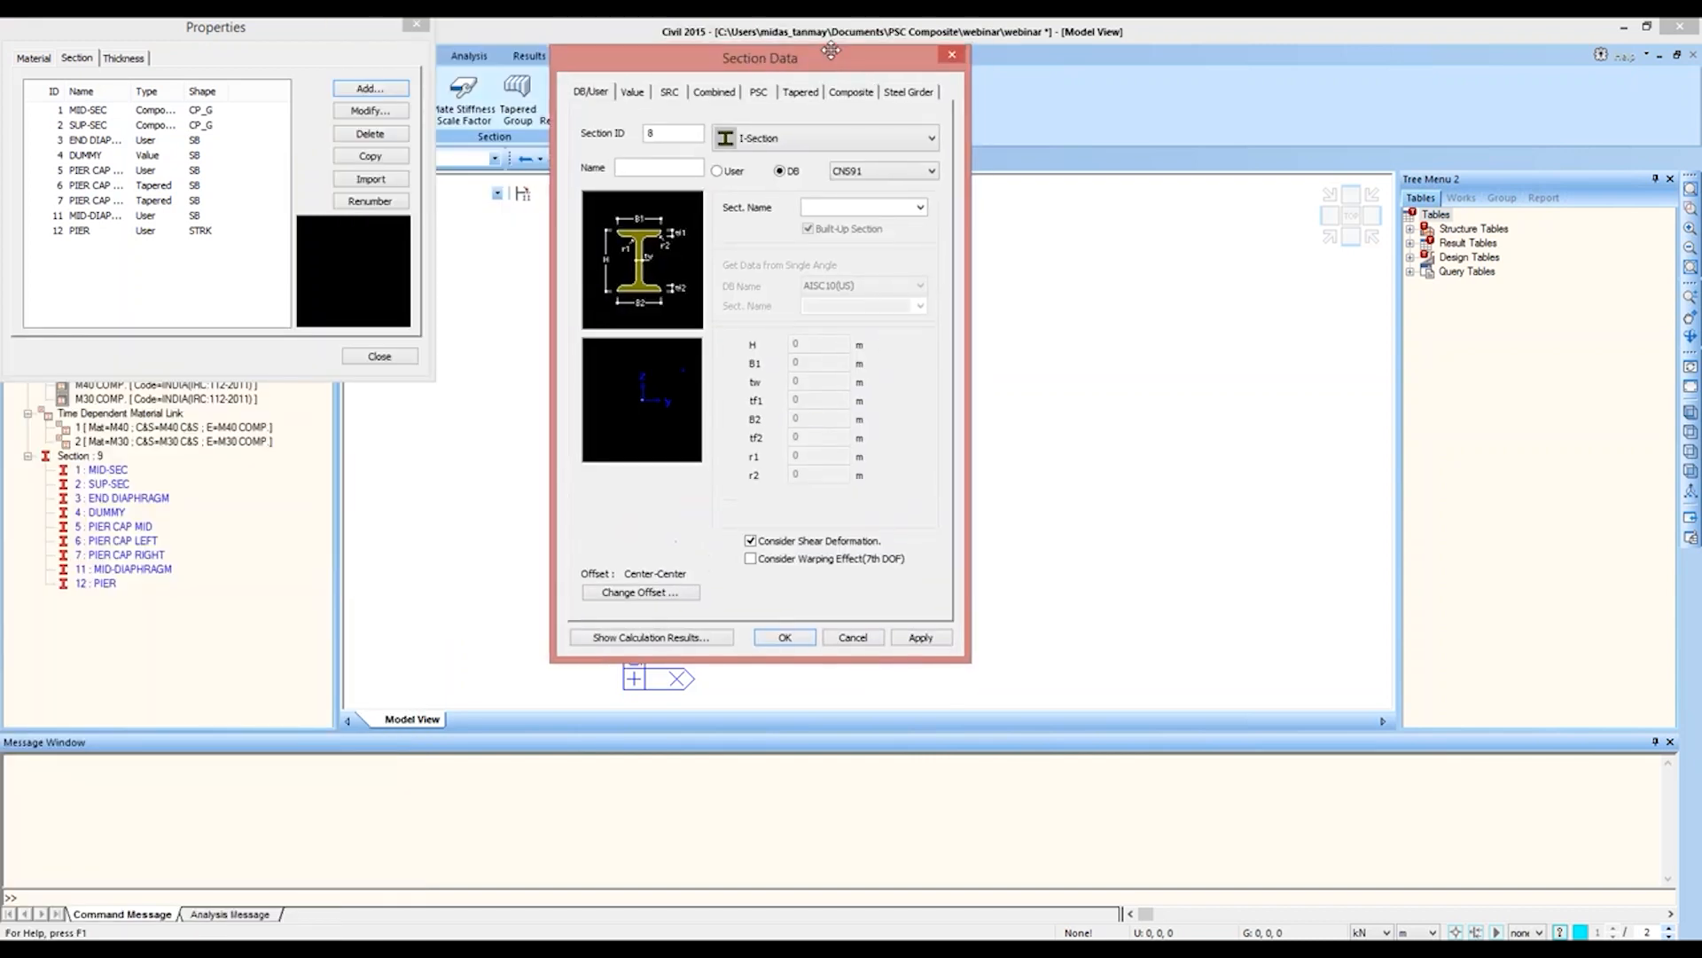
{"action": "left_click", "coordinate": [801, 92]}
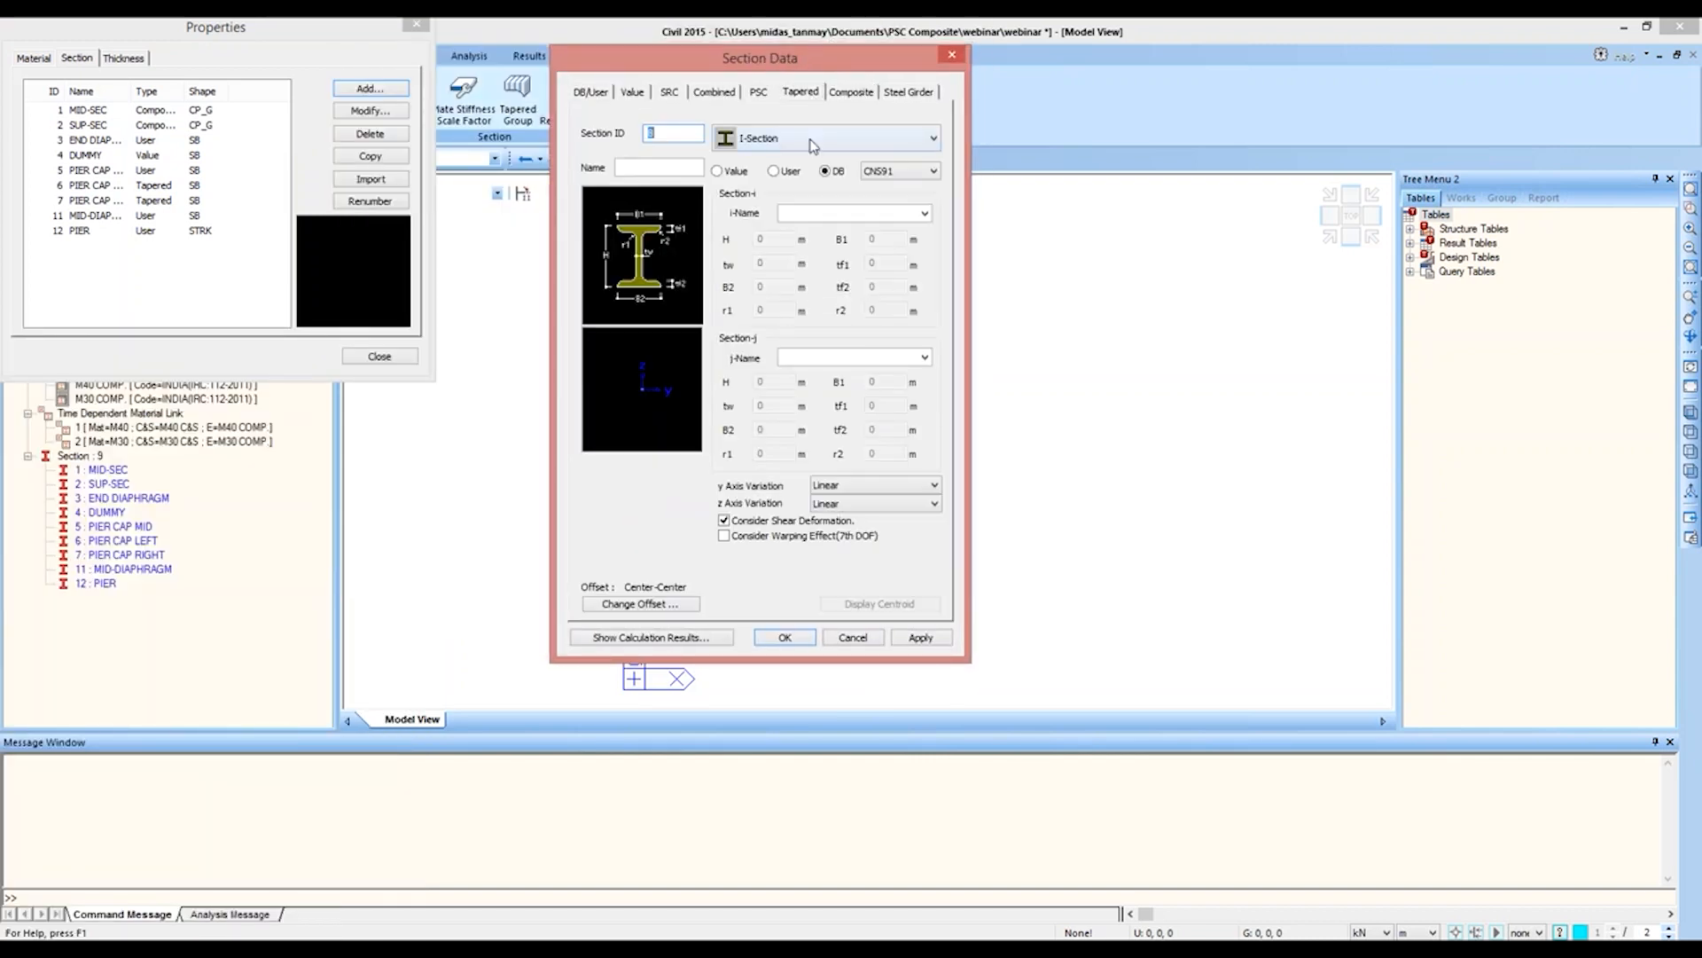
{"action": "left_click", "coordinate": [810, 139]}
{"action": "scroll", "coordinate": [829, 274], "scroll_direction": "down", "scroll_amount": 10}
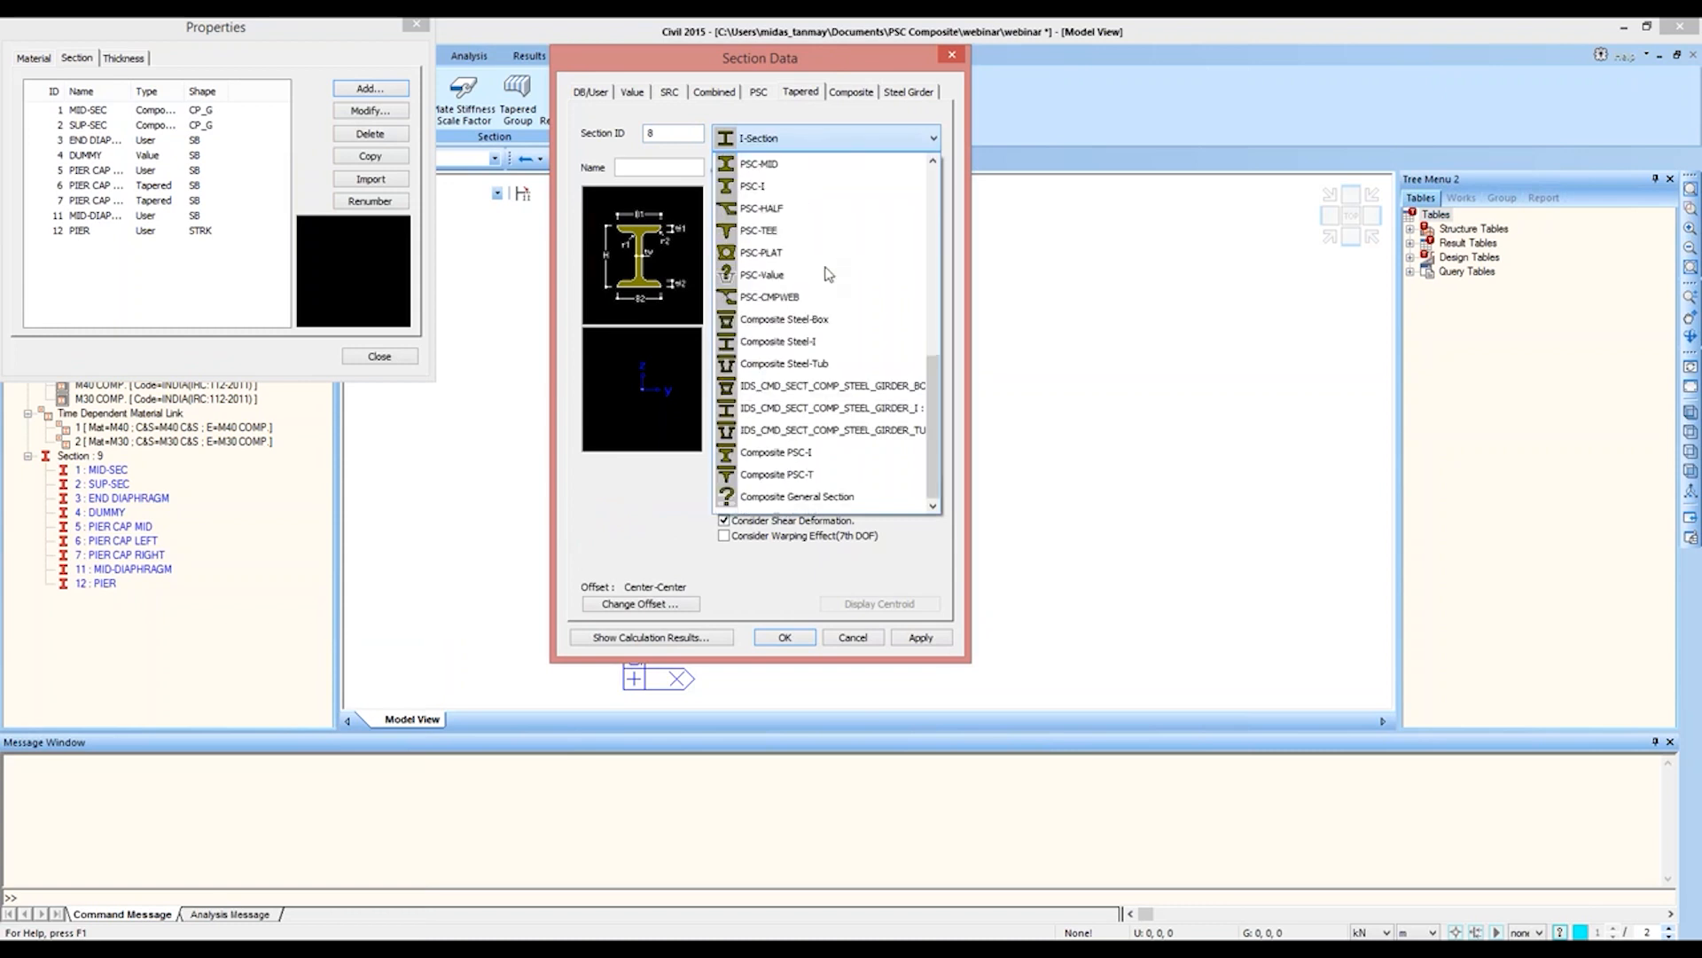
{"action": "left_click", "coordinate": [798, 497]}
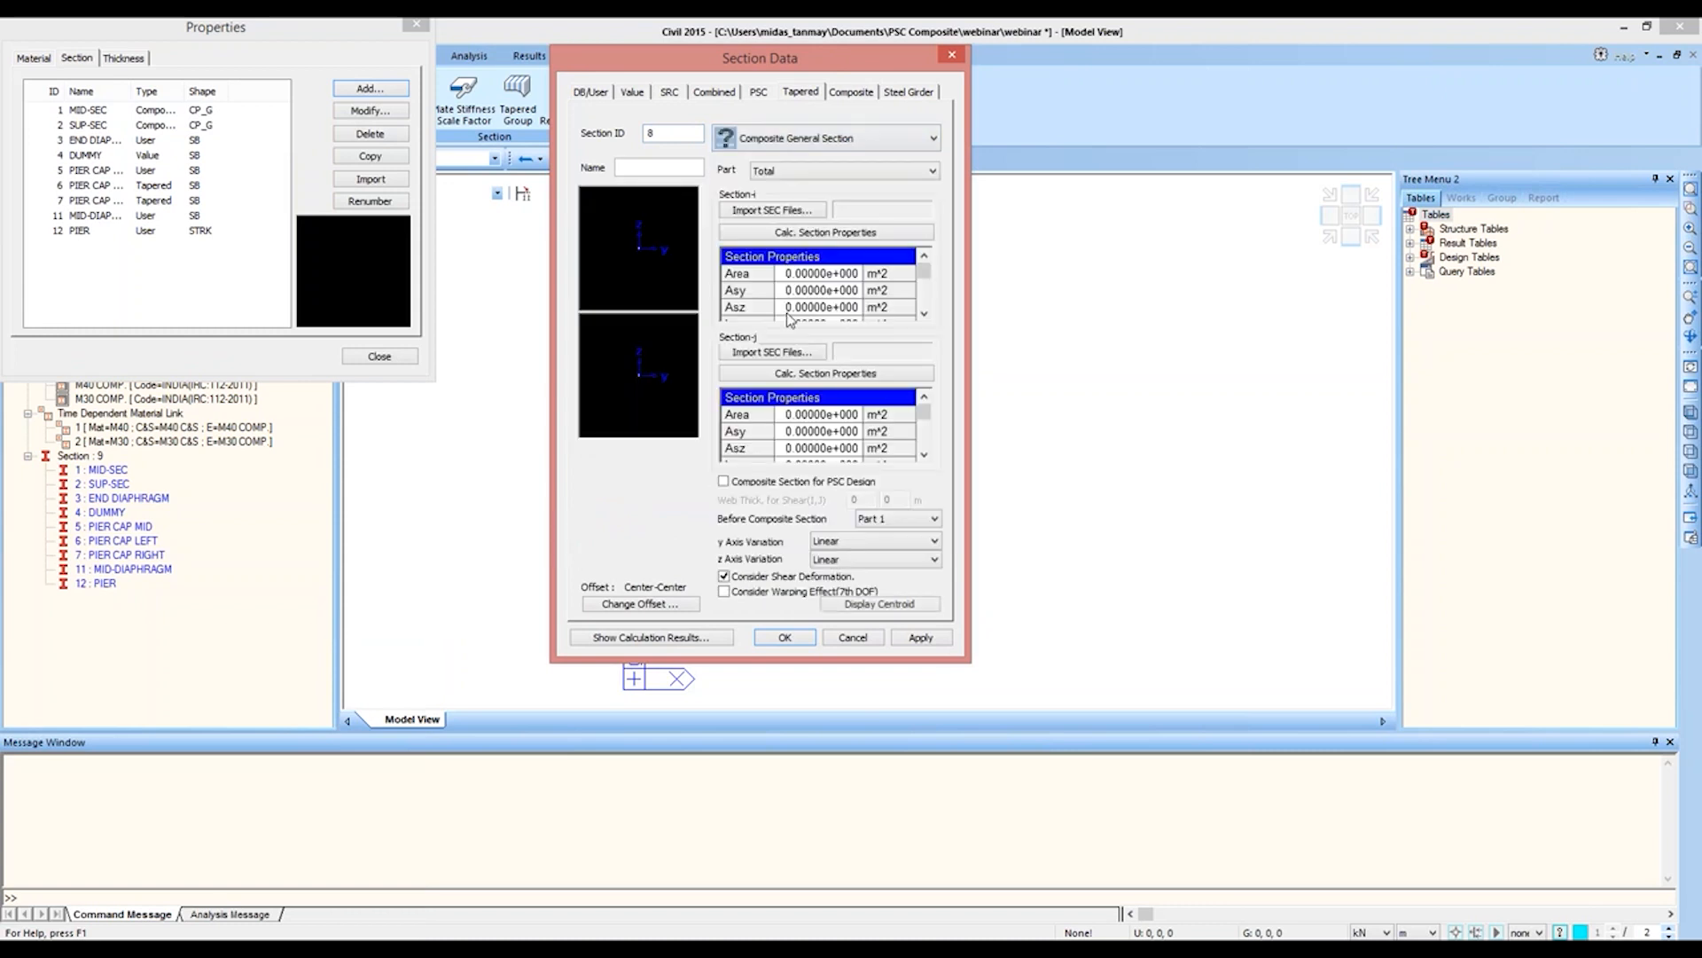
{"action": "left_click", "coordinate": [620, 167]}
{"action": "type", "text": "SUP-MID"}
Step: Import SUP-SEC.sec from the PSC Composite folder as the i-end of the SUP-MID section
{"action": "left_click", "coordinate": [743, 213]}
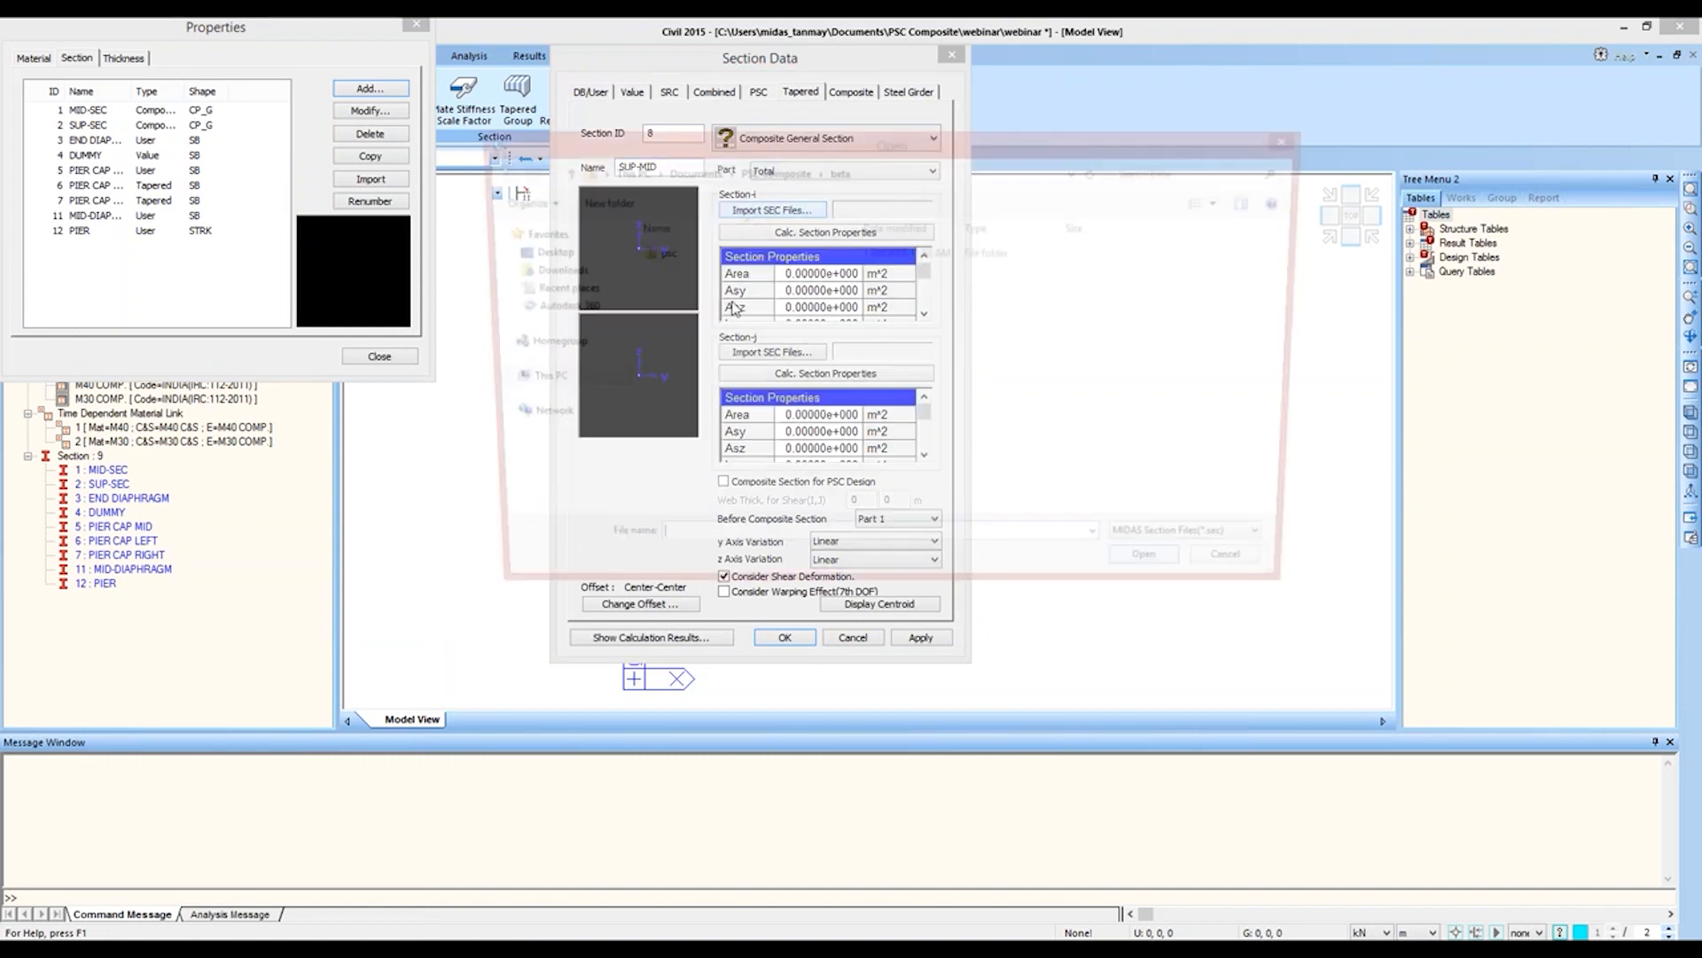
{"action": "left_click", "coordinate": [774, 173]}
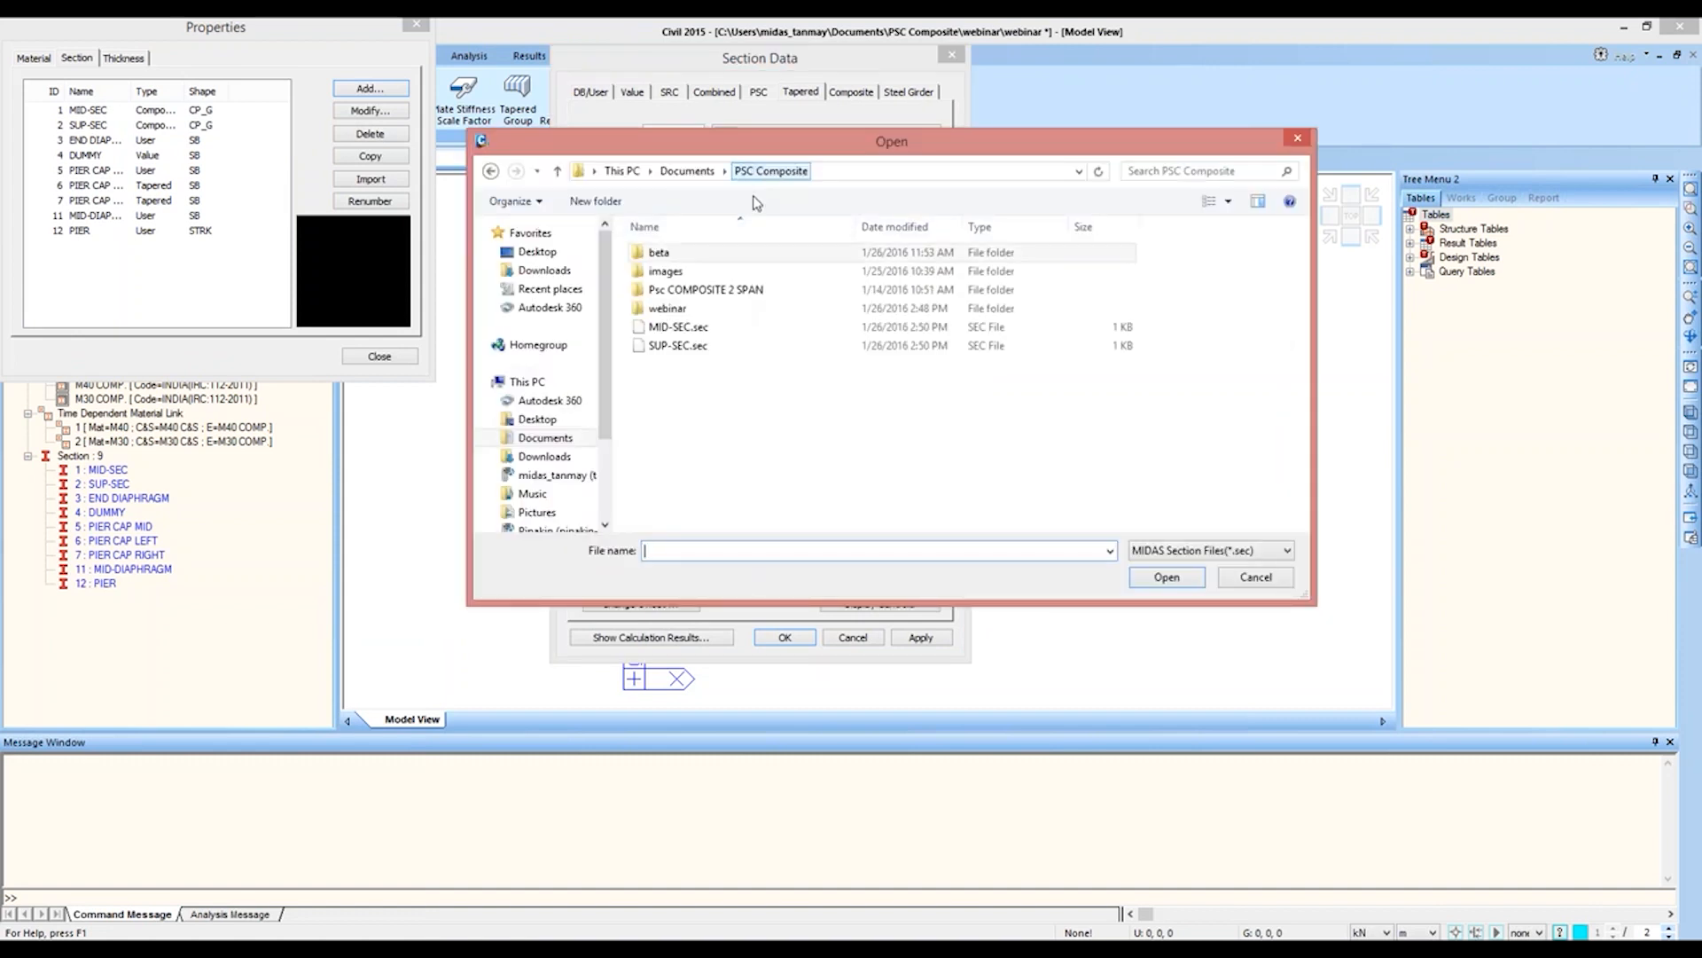
{"action": "left_click", "coordinate": [697, 345]}
{"action": "double_click", "coordinate": [697, 345]}
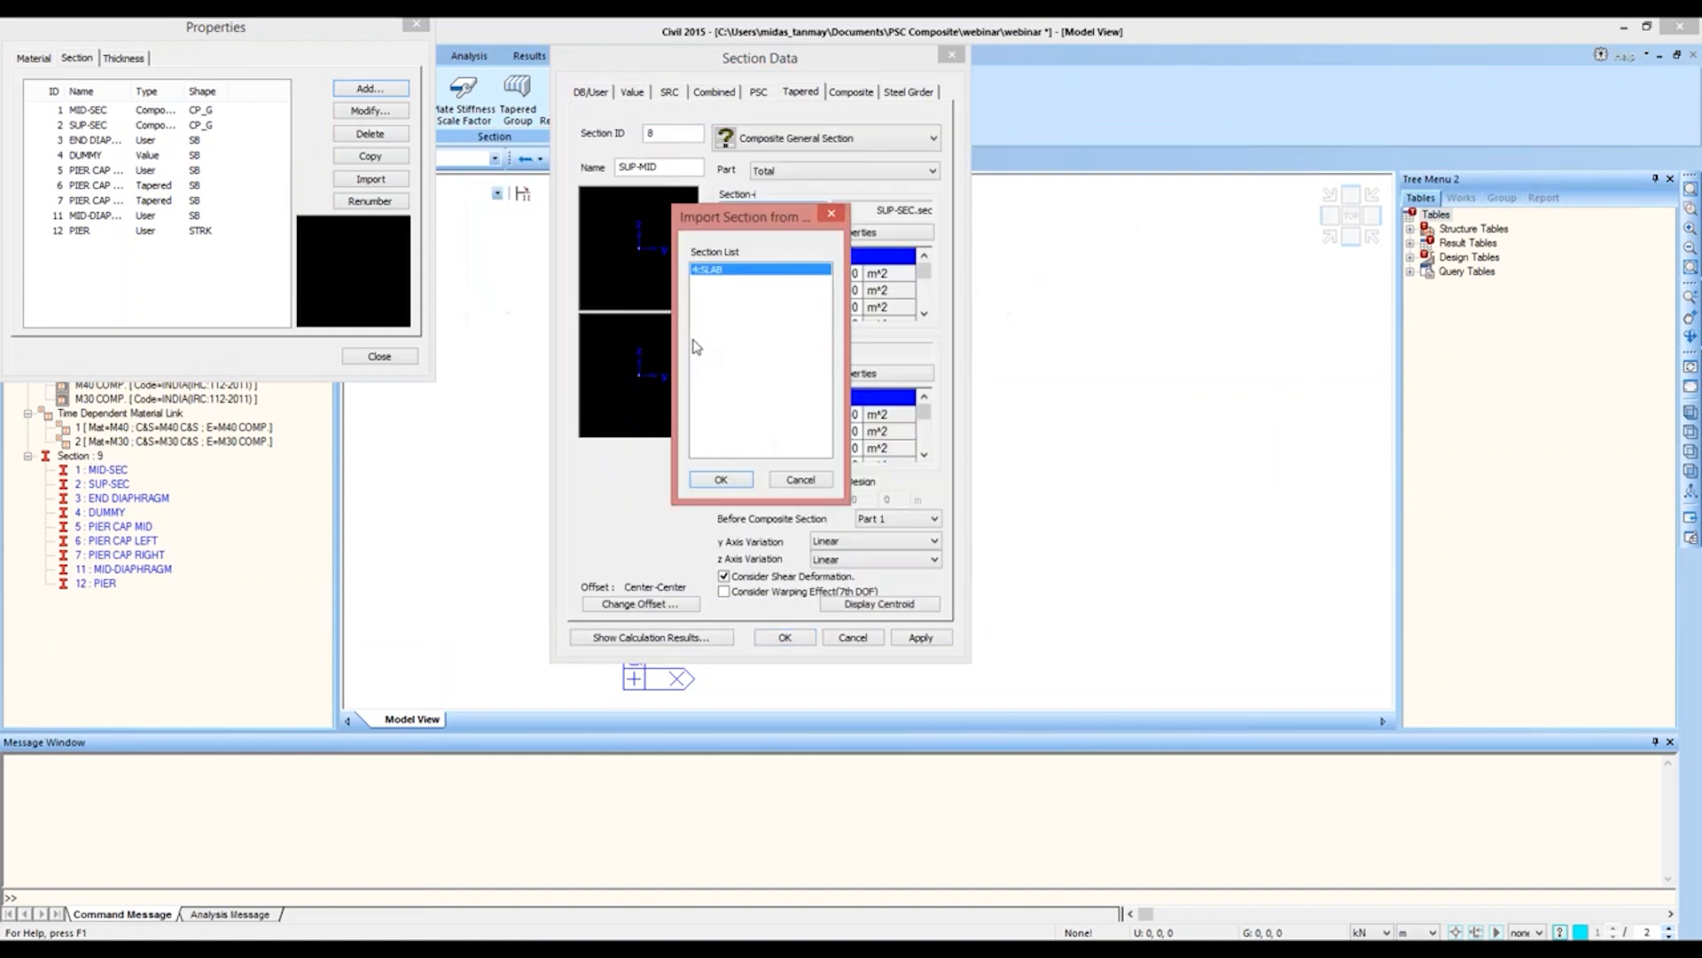
{"action": "left_click", "coordinate": [722, 478]}
Step: Import MID-SEC.sec as the j-end of the SUP-MID section
{"action": "left_click", "coordinate": [772, 352]}
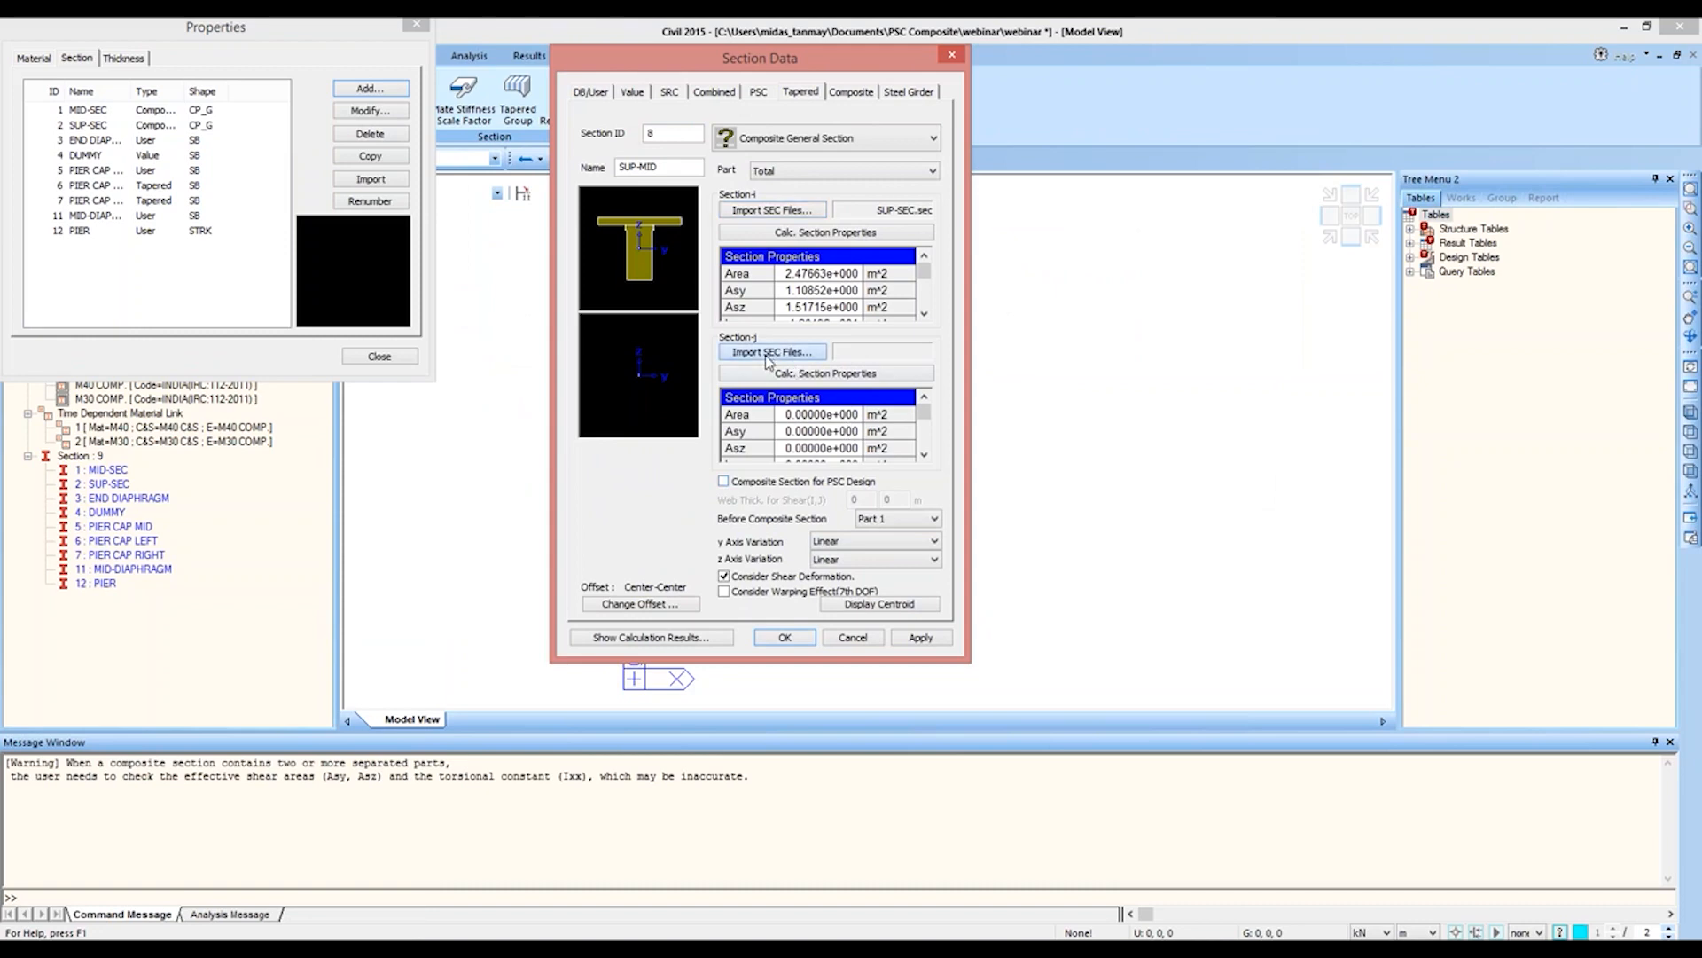
{"action": "double_click", "coordinate": [752, 334]}
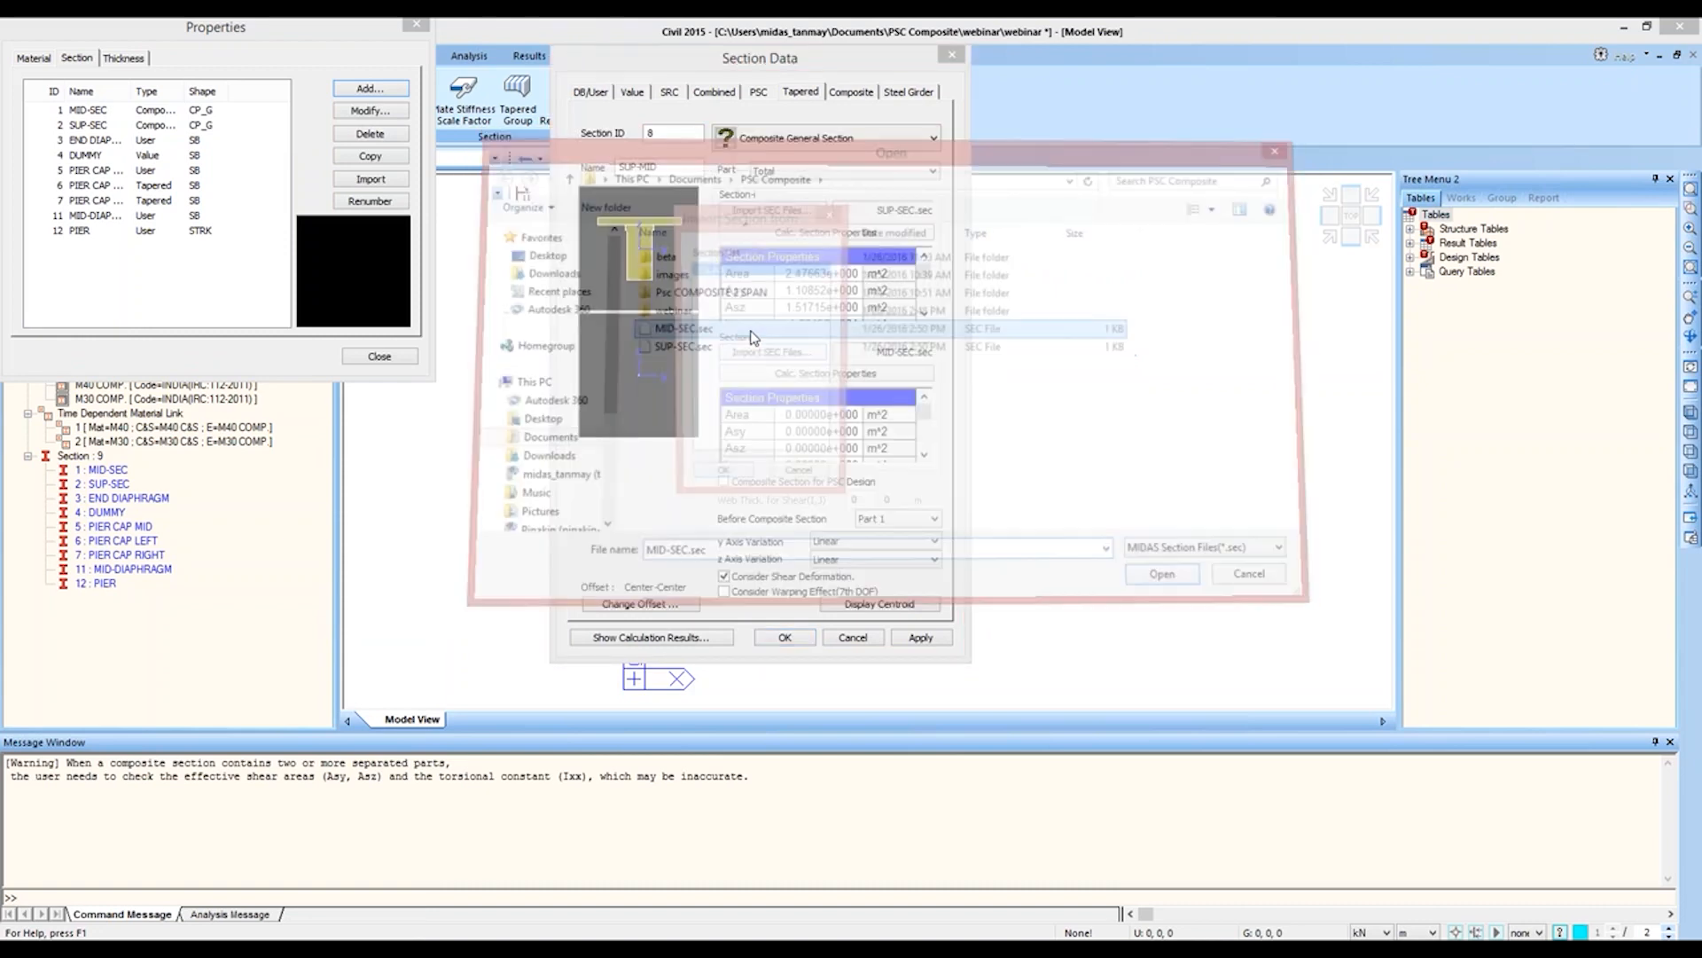
{"action": "left_click", "coordinate": [732, 479]}
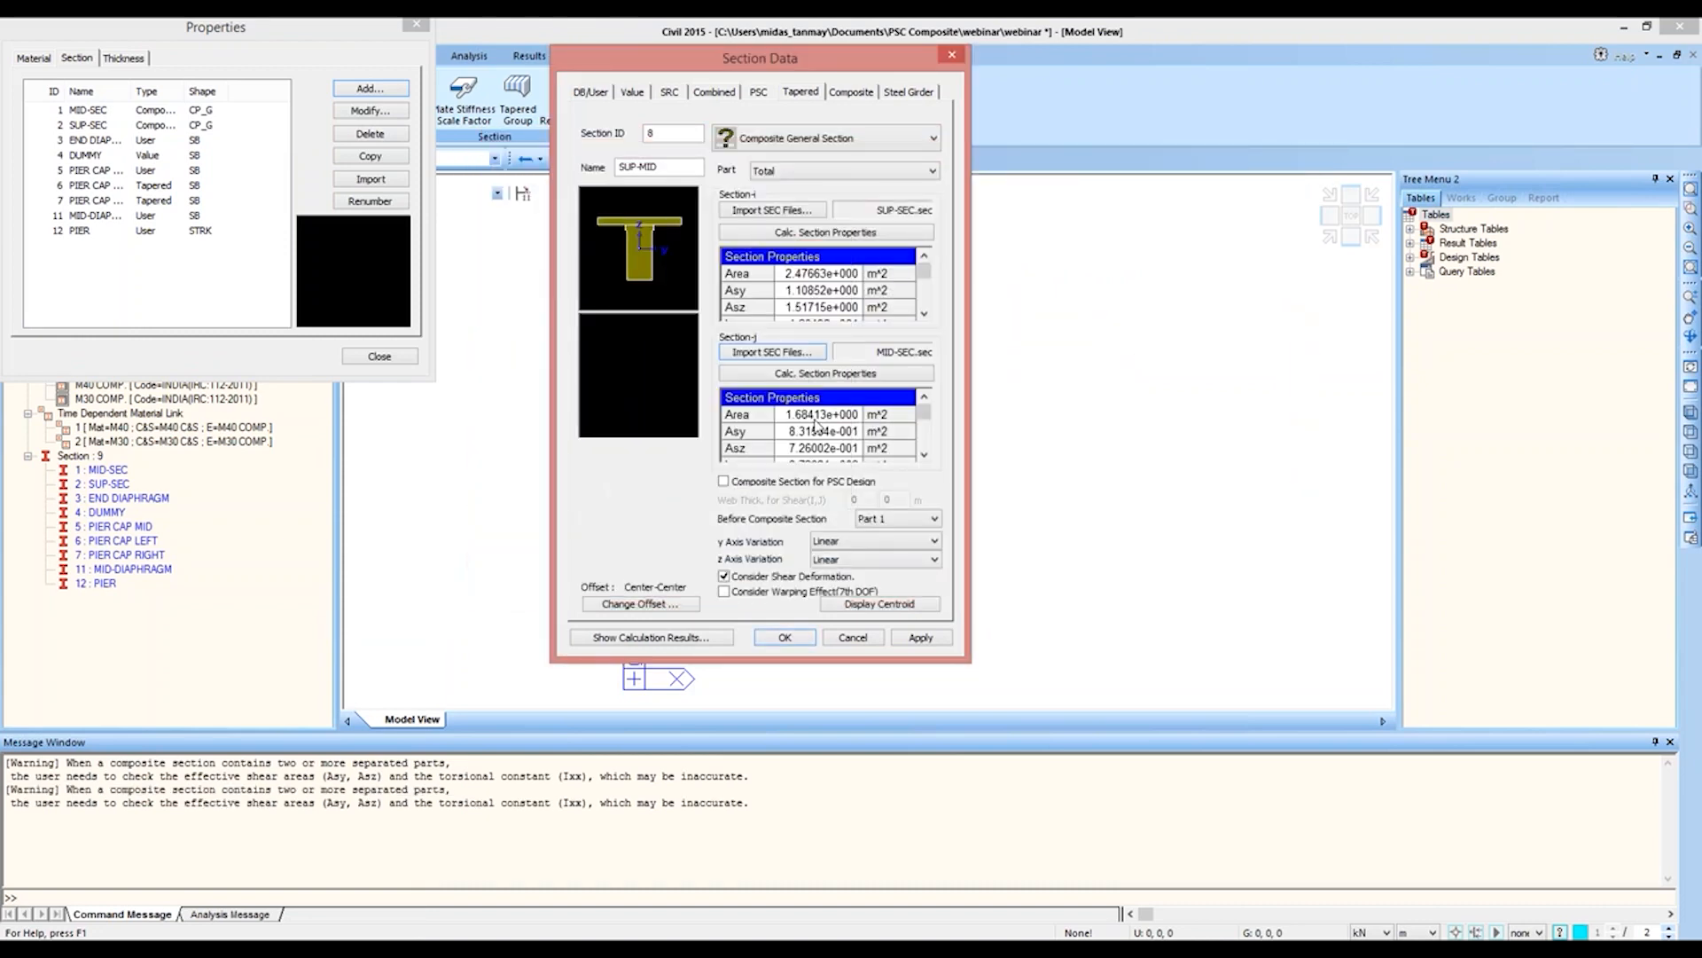
Step: Set the offset of the SUP-MID tapered section to Center-Top
{"action": "left_click", "coordinate": [674, 606]}
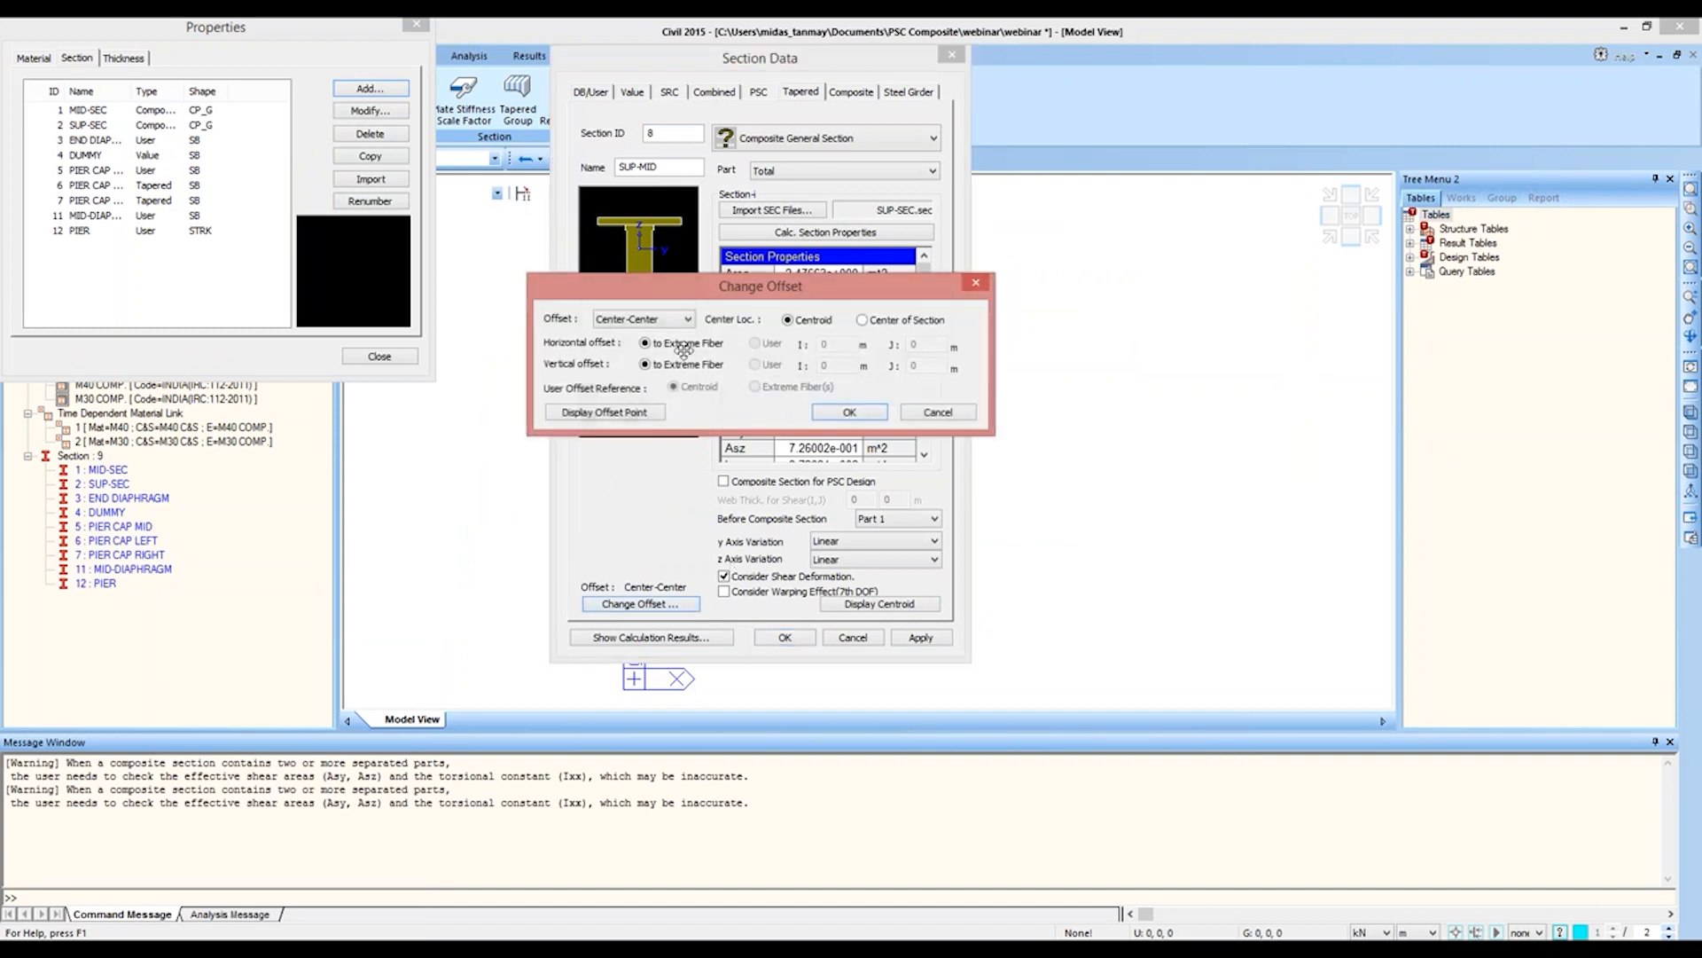
{"action": "left_click", "coordinate": [687, 319]}
{"action": "left_click", "coordinate": [631, 334]}
{"action": "left_click", "coordinate": [849, 411]}
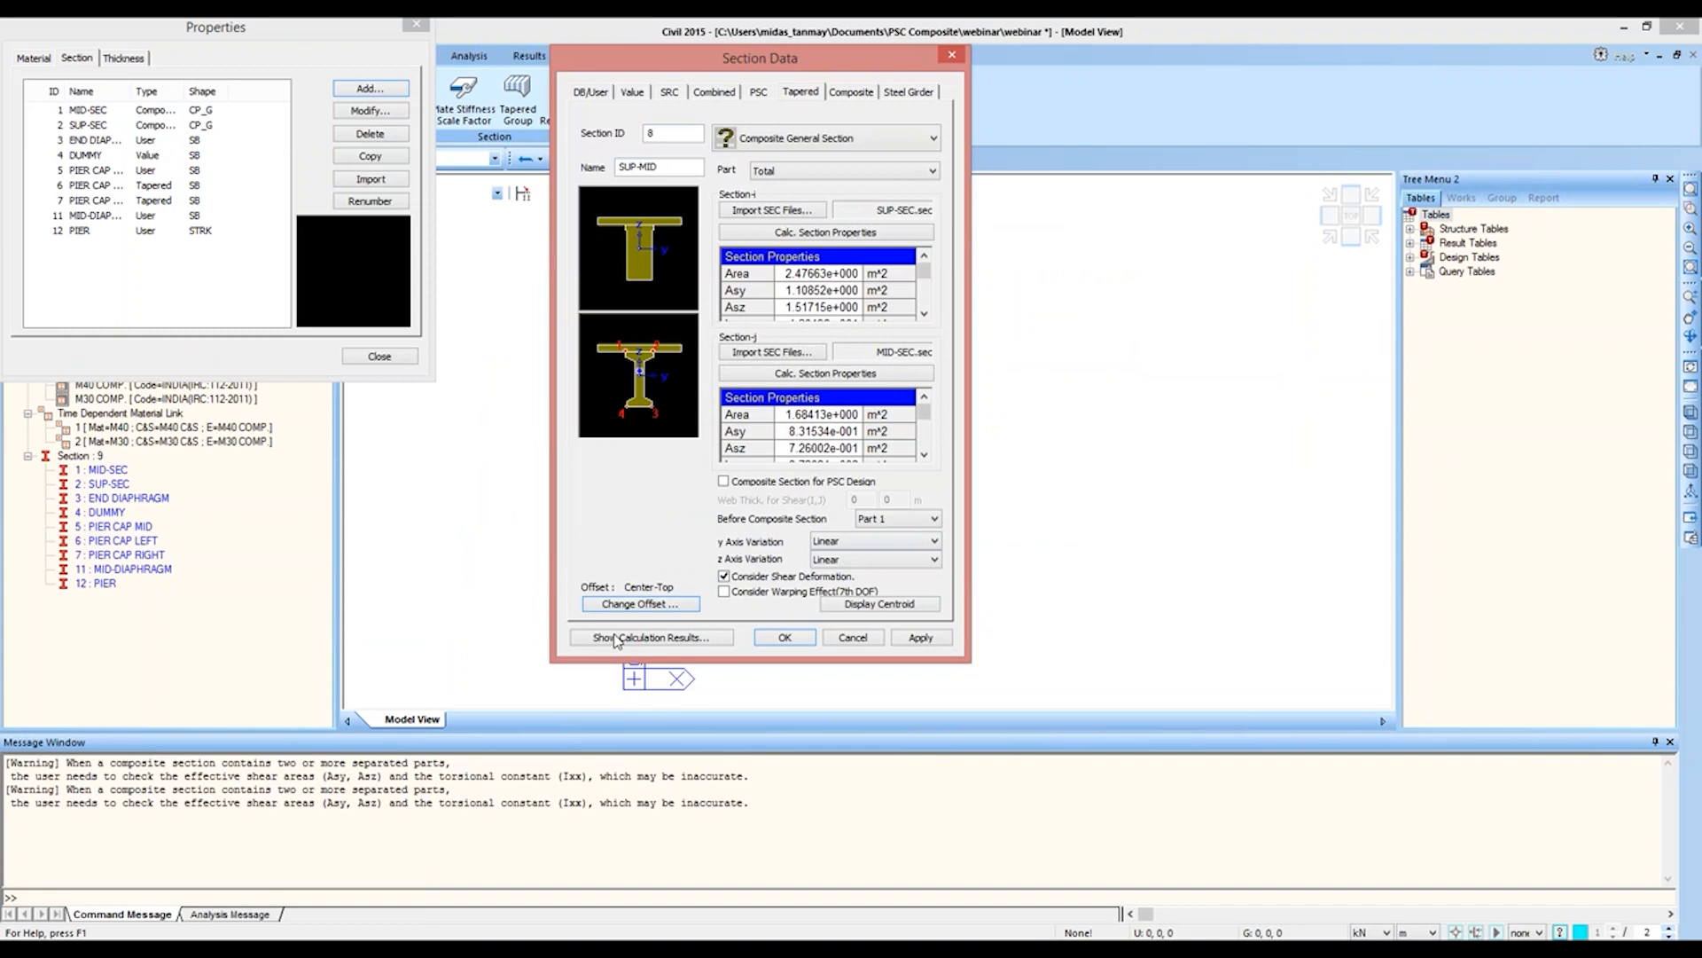
Step: Review the calculated section properties including the j-end, and add the SUP-MID section to the model
{"action": "left_click", "coordinate": [617, 638]}
{"action": "left_click_drag", "start_coordinate": [759, 140], "coordinate": [1150, 107]}
{"action": "left_click", "coordinate": [1067, 134]}
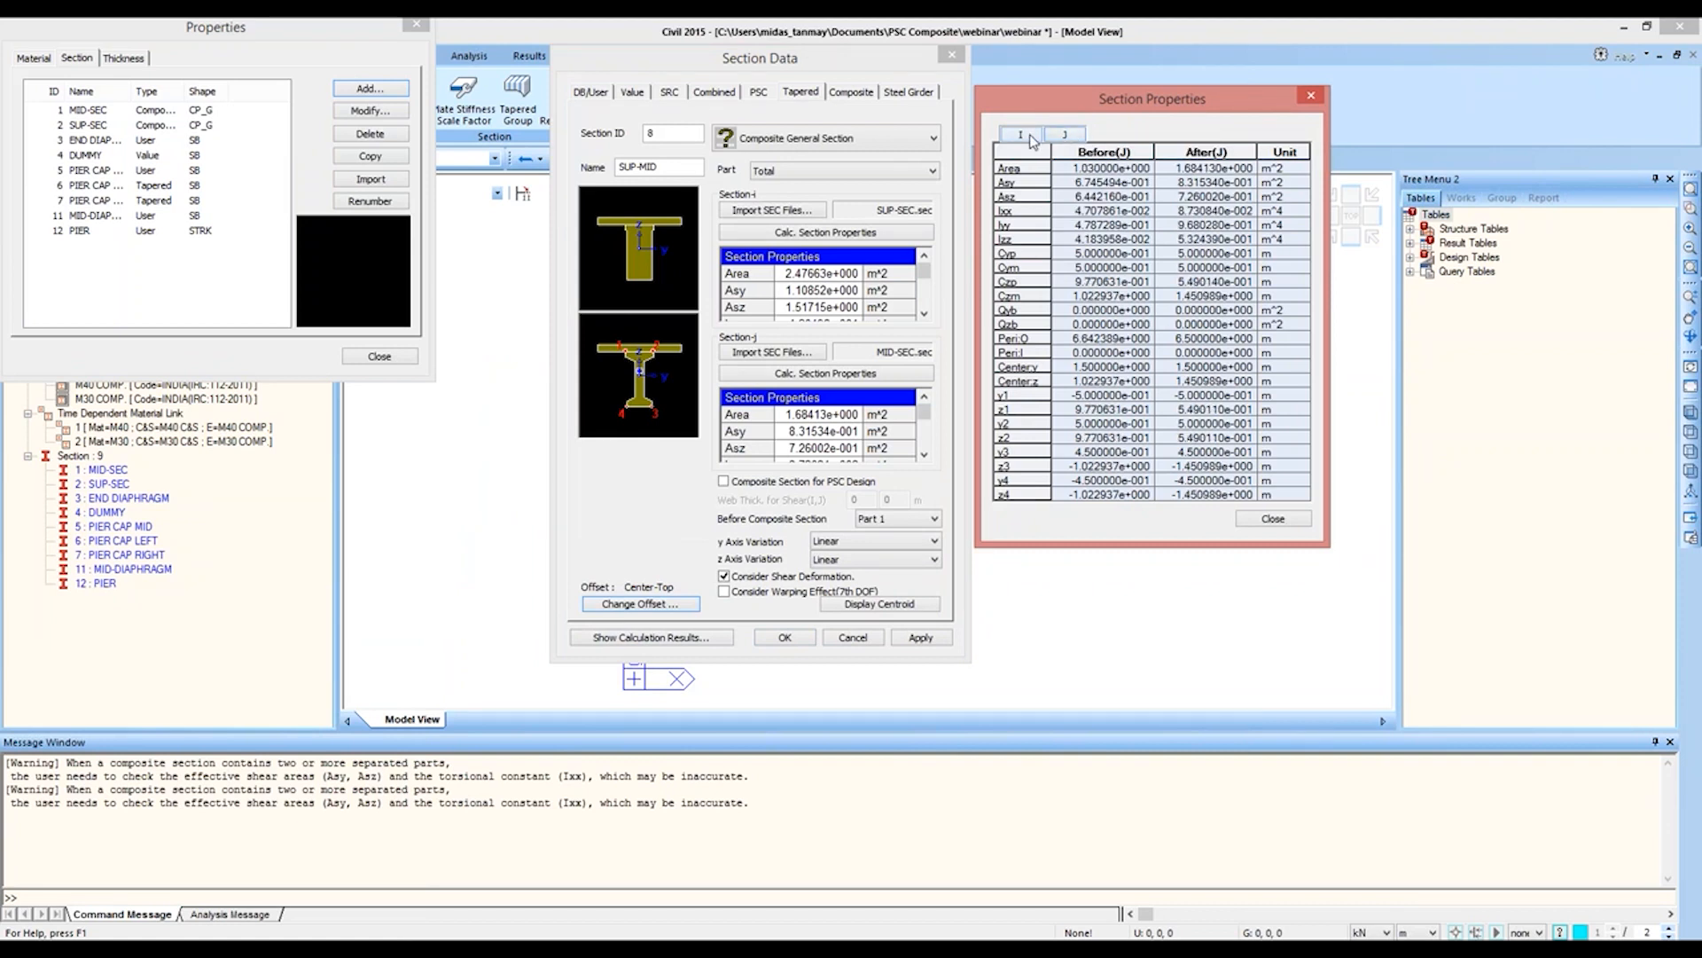
{"action": "left_click", "coordinate": [1271, 519]}
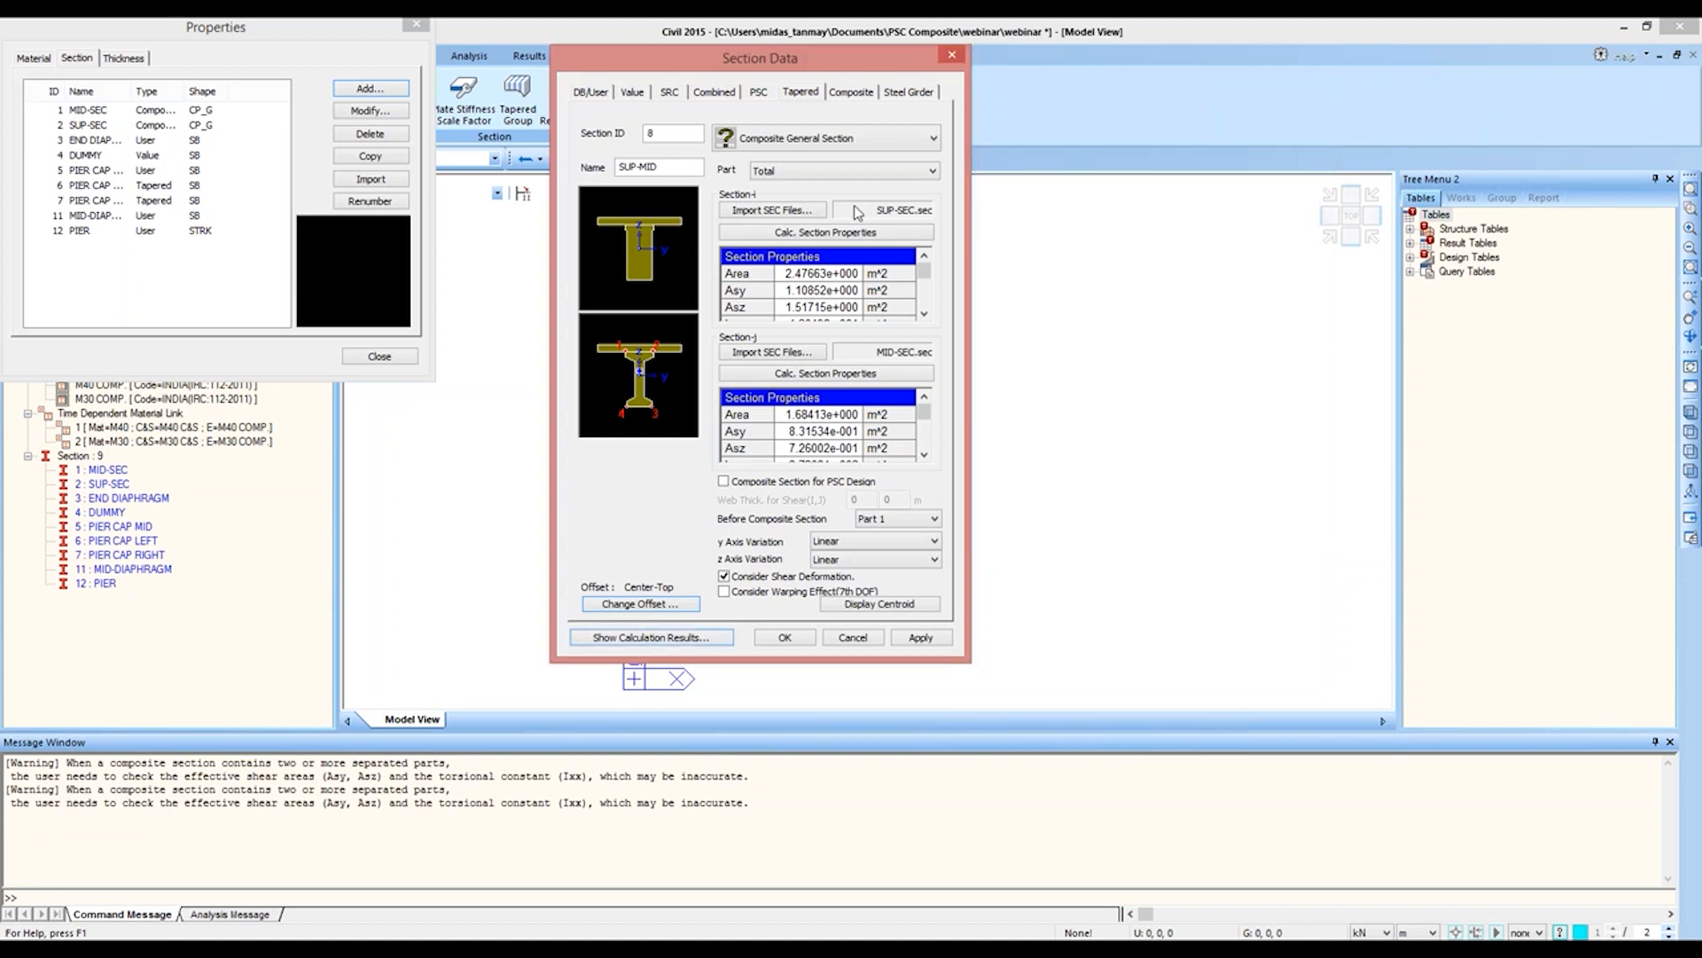
{"action": "left_click", "coordinate": [919, 638]}
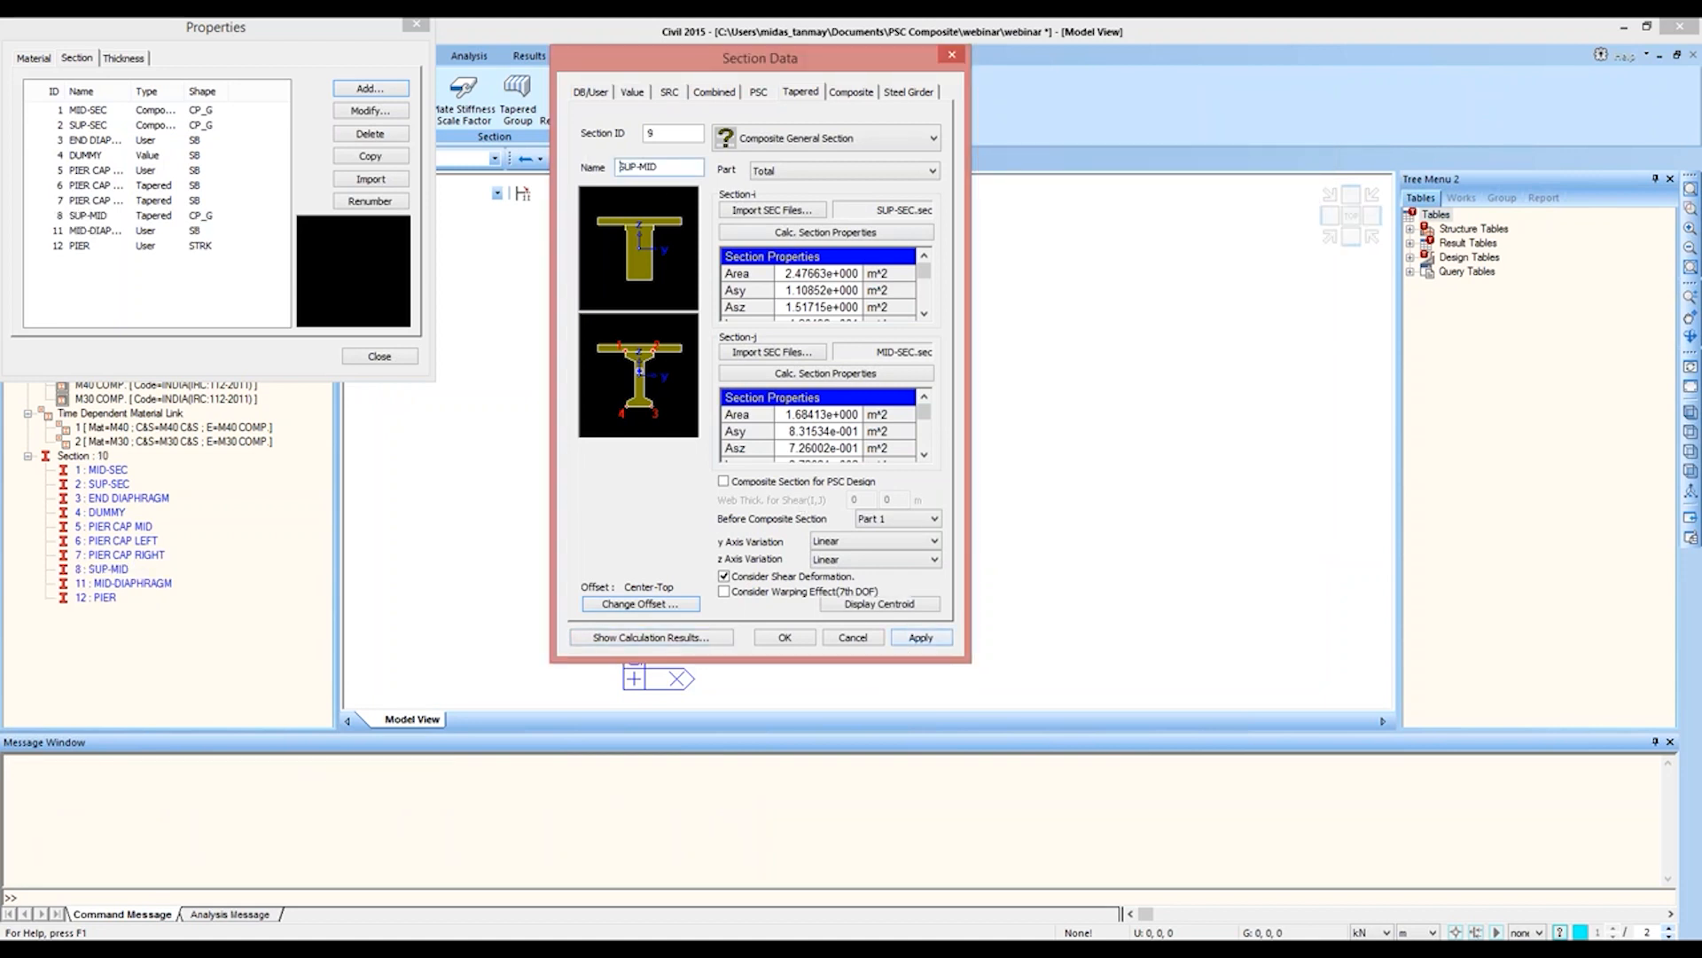
Step: Name the next tapered section, ID 9, MID-SUP and import MID-SEC.sec with its slab part as the i-end
{"action": "left_click_drag", "start_coordinate": [679, 172], "coordinate": [602, 166]}
{"action": "type", "text": "MID-SUP"}
{"action": "left_click", "coordinate": [768, 215]}
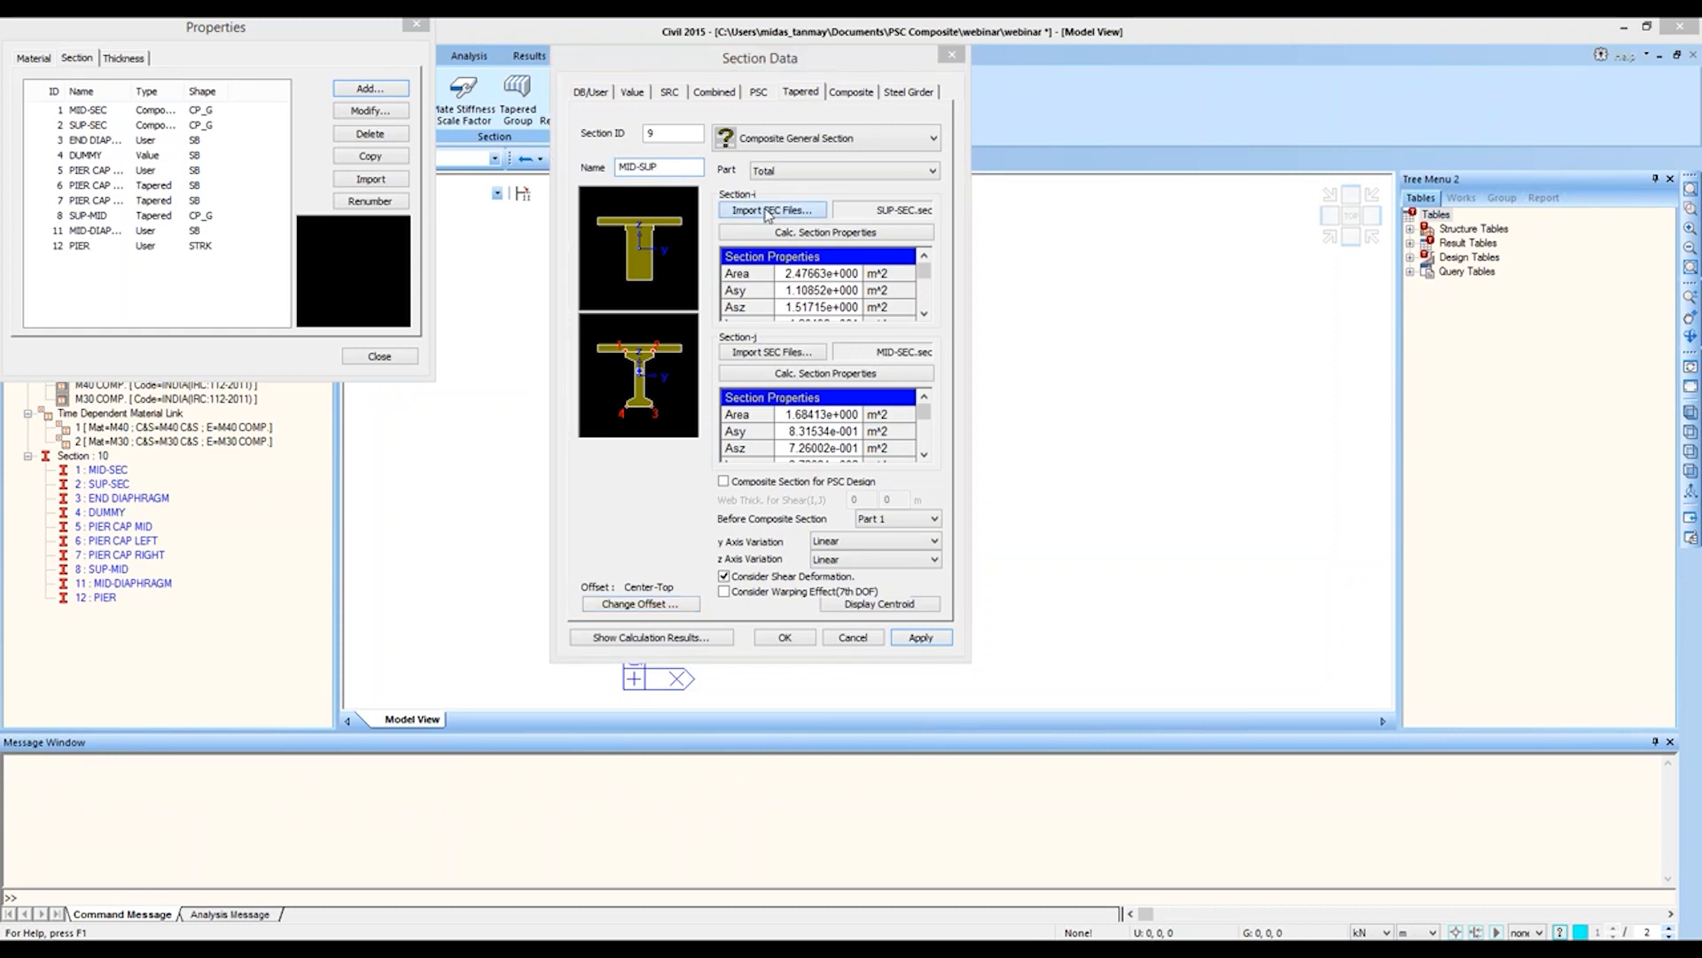
{"action": "left_click", "coordinate": [723, 328]}
{"action": "double_click", "coordinate": [723, 328]}
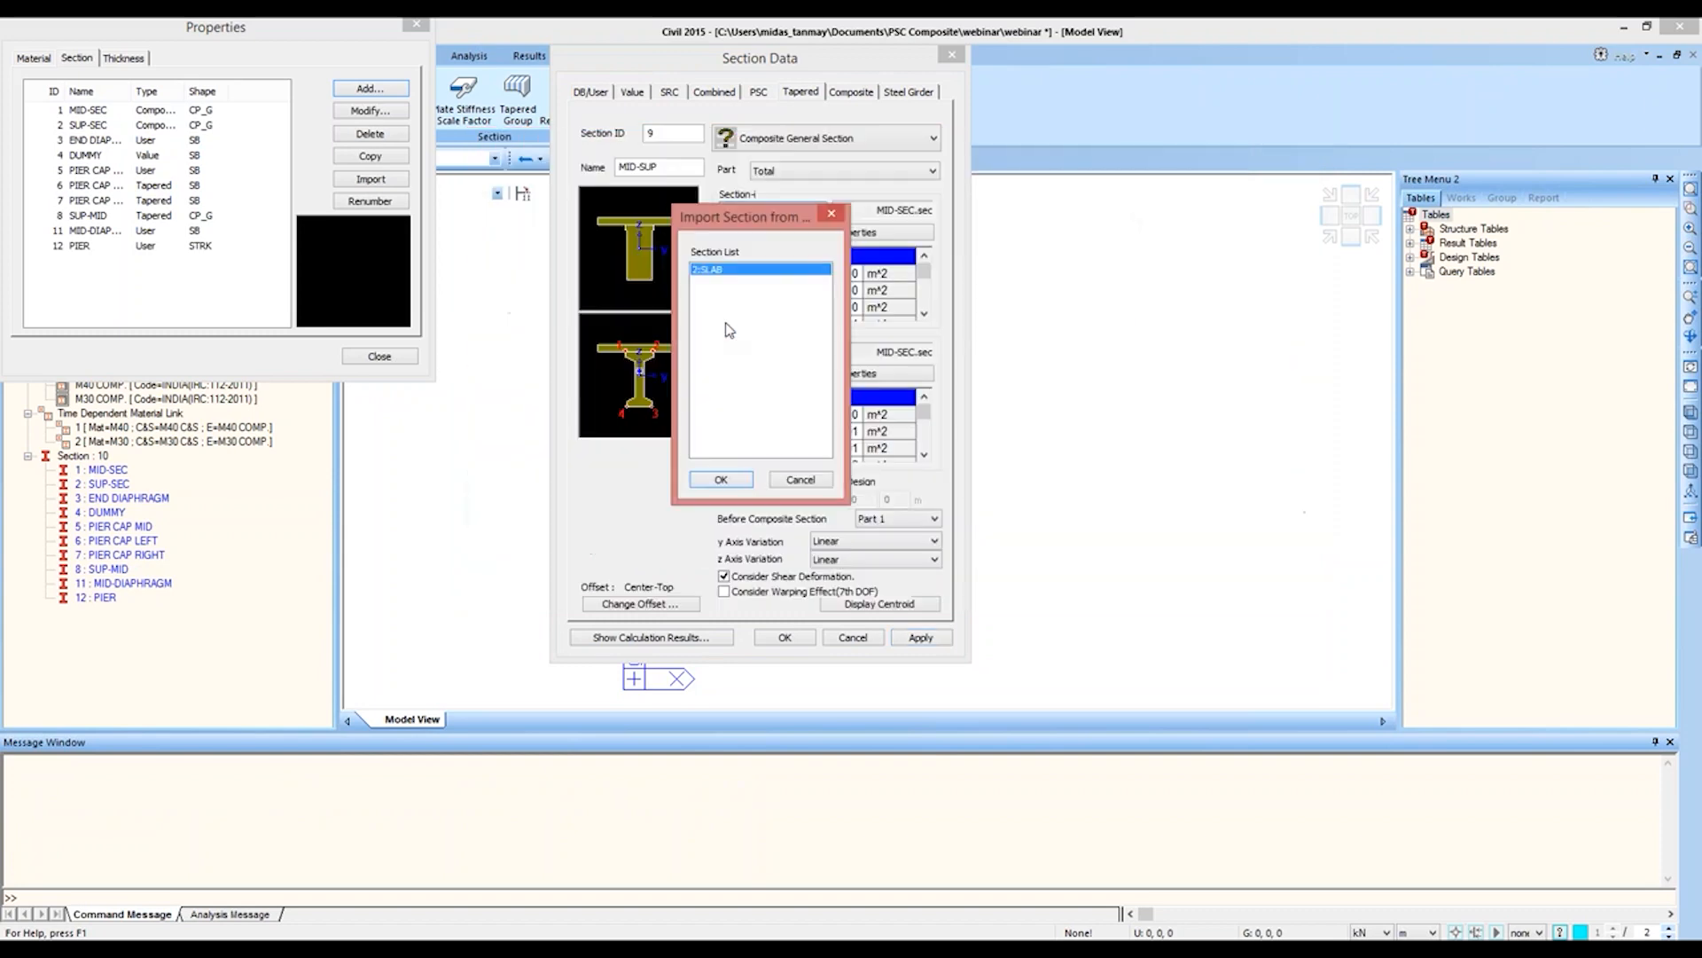
{"action": "left_click", "coordinate": [701, 493]}
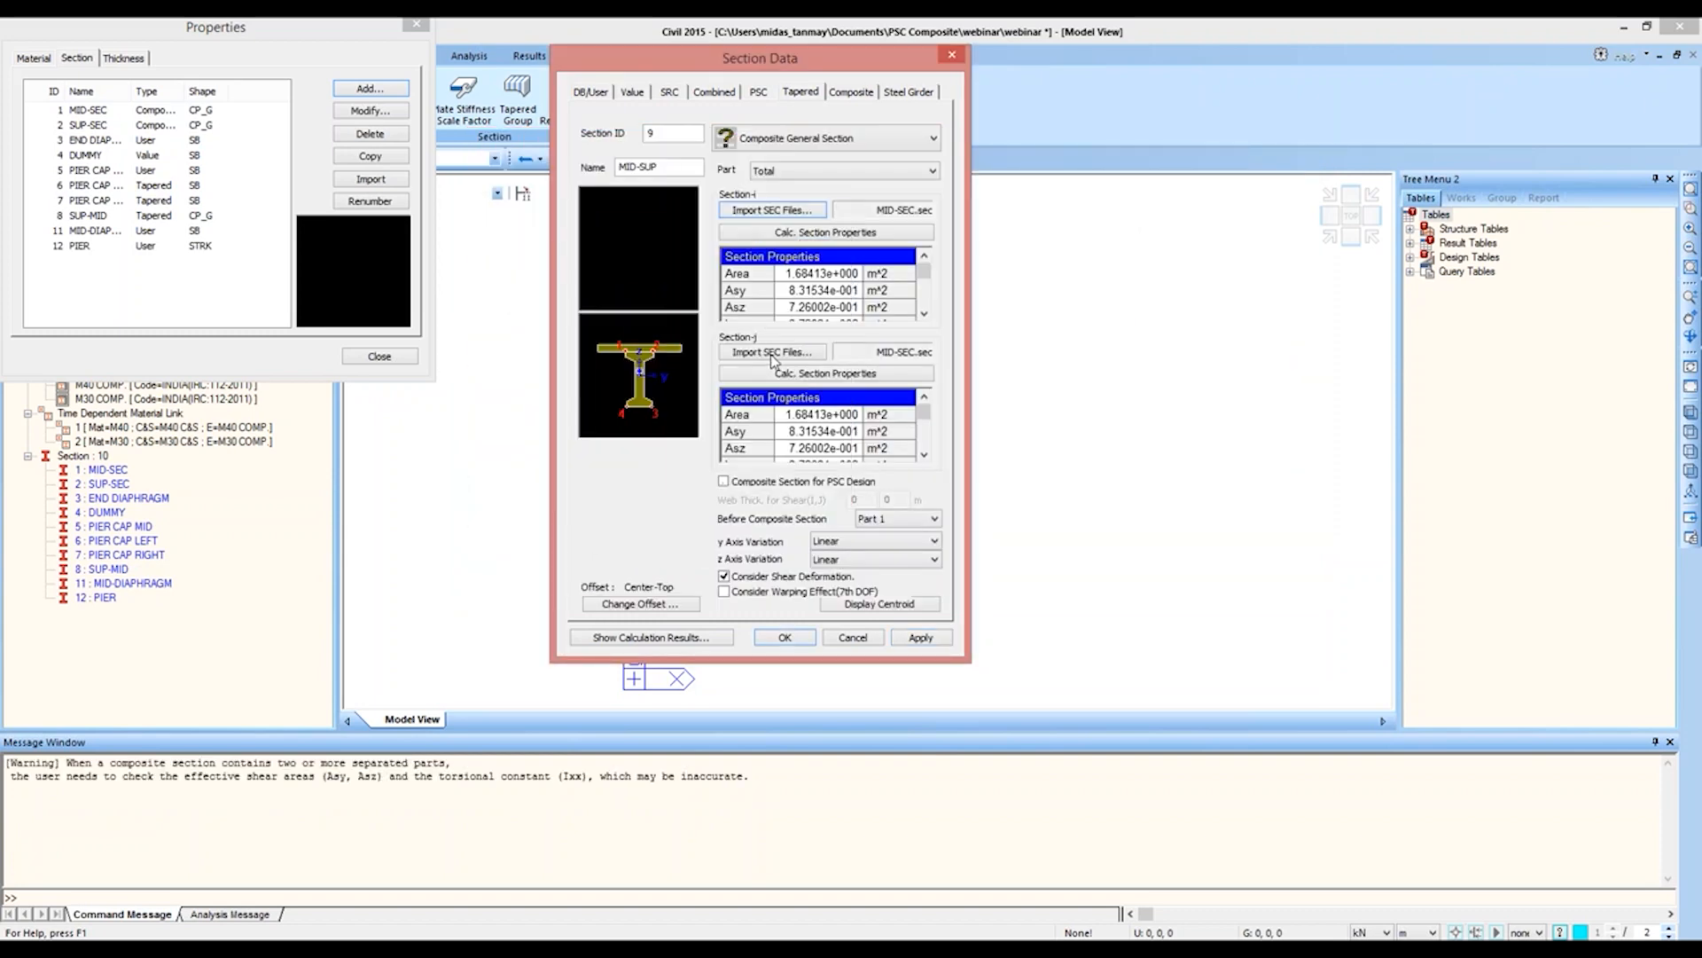
Step: Import SUP-SEC.sec with its slab part as the j-end of MID-SUP and add the section to the model
{"action": "left_click", "coordinate": [770, 352]}
{"action": "double_click", "coordinate": [751, 345]}
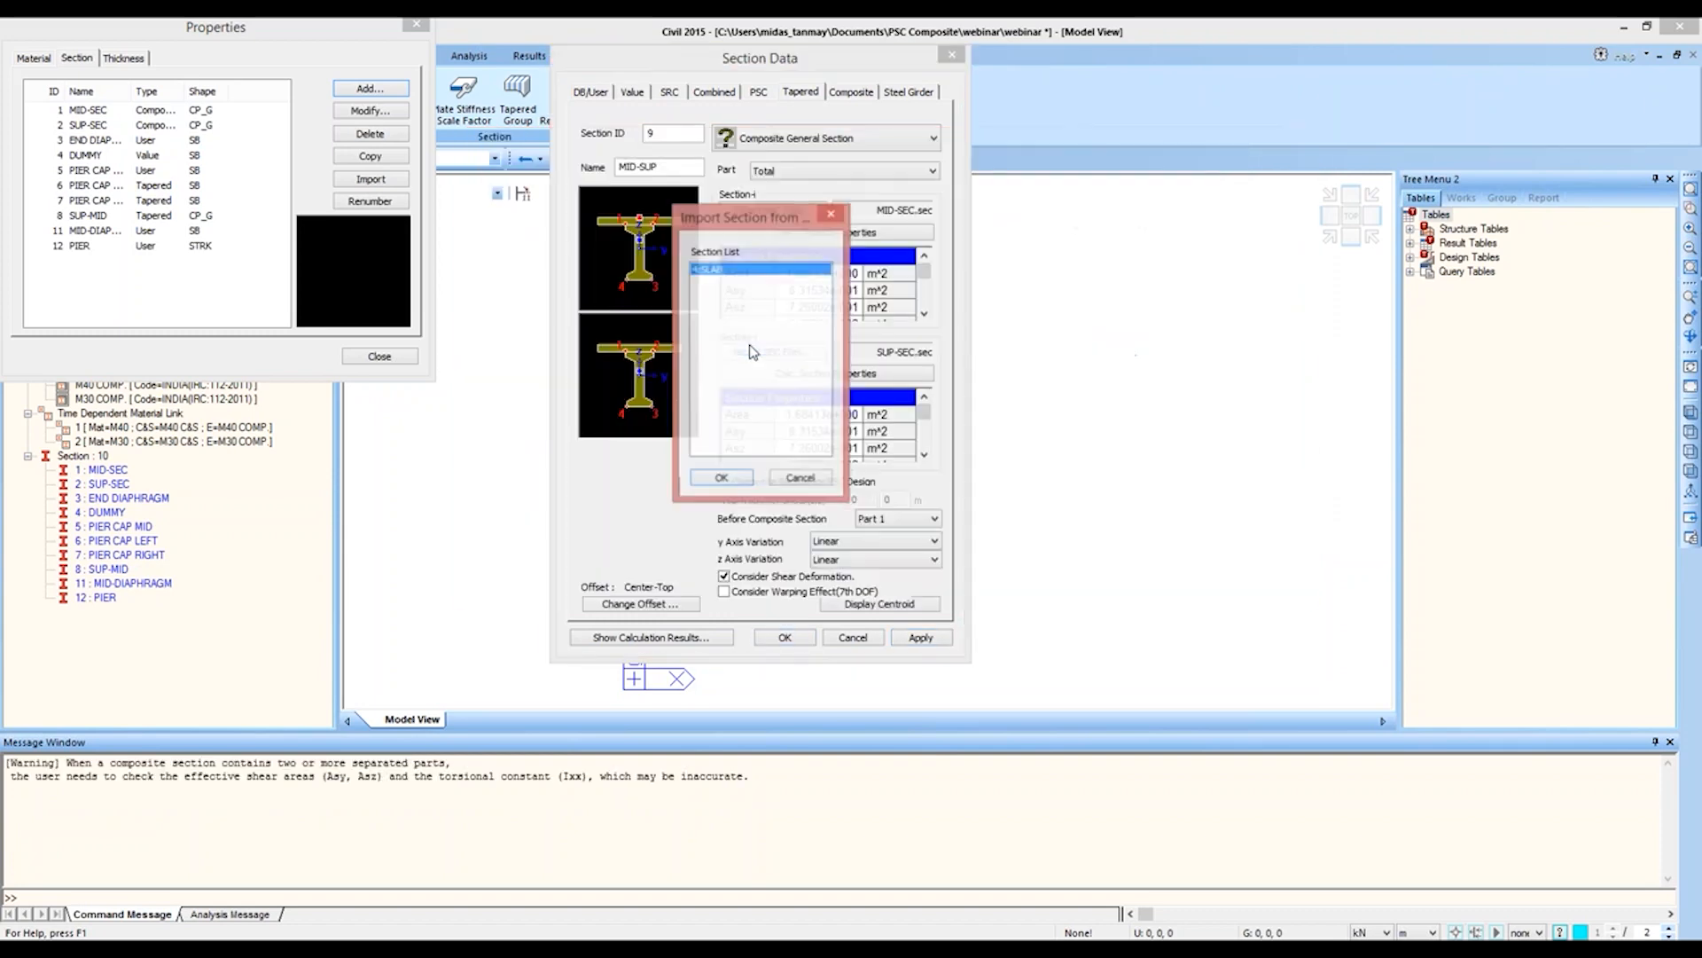
{"action": "left_click", "coordinate": [713, 483]}
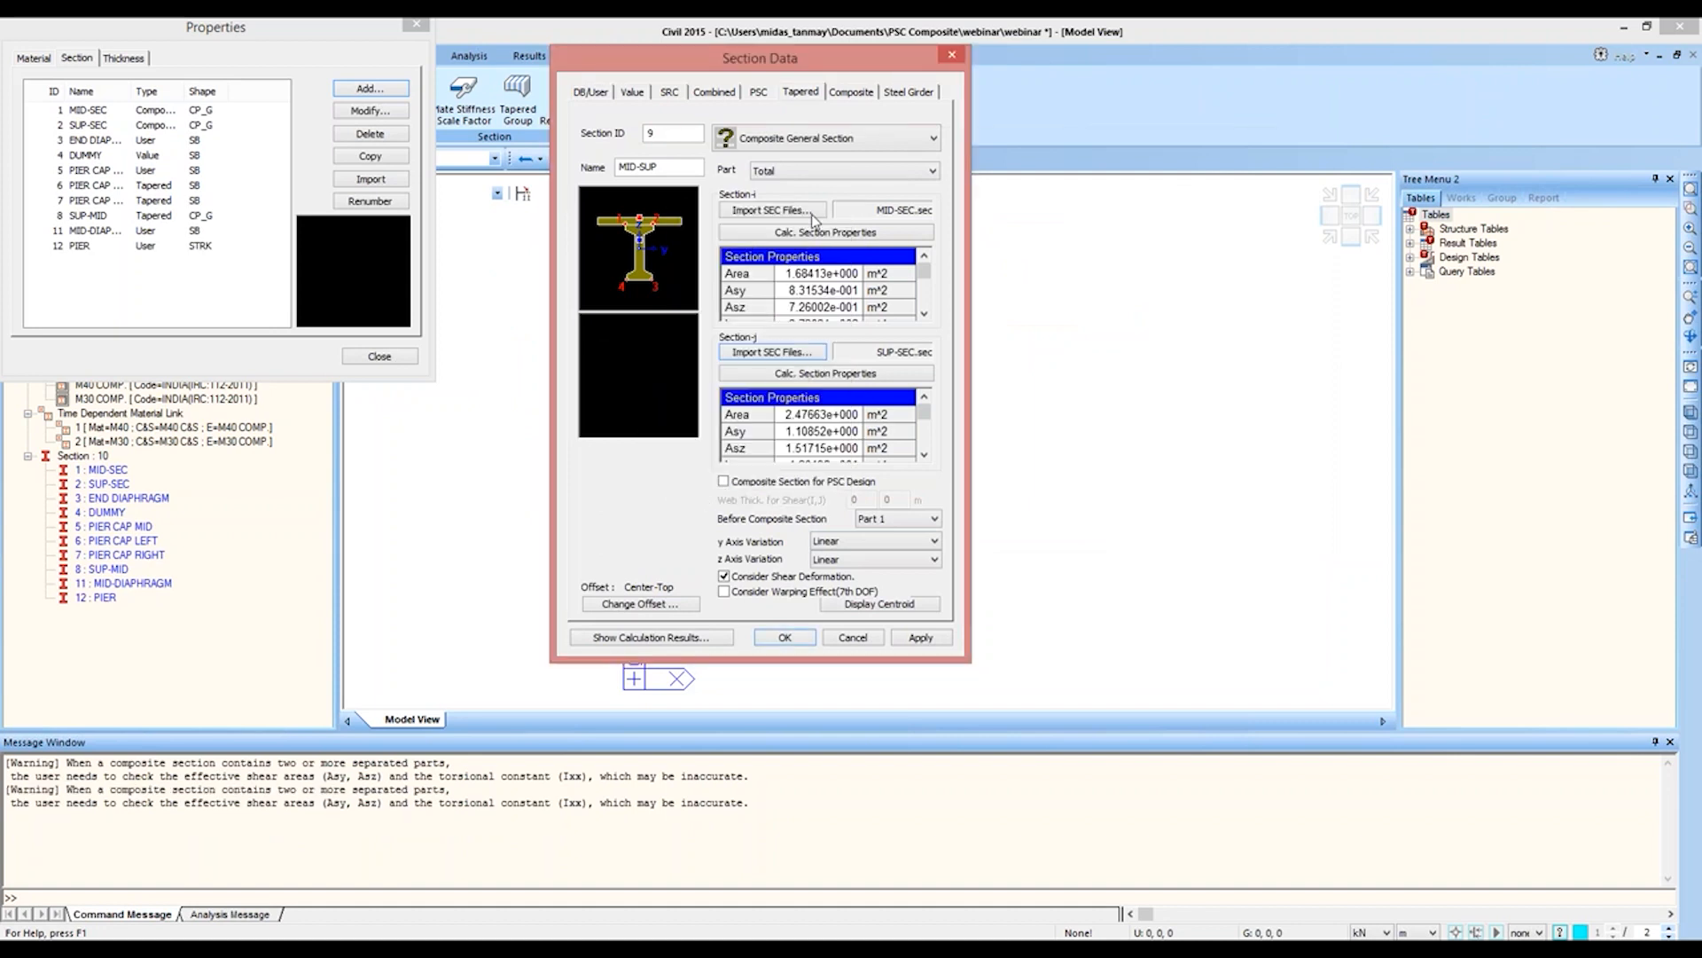
{"action": "left_click", "coordinate": [786, 637]}
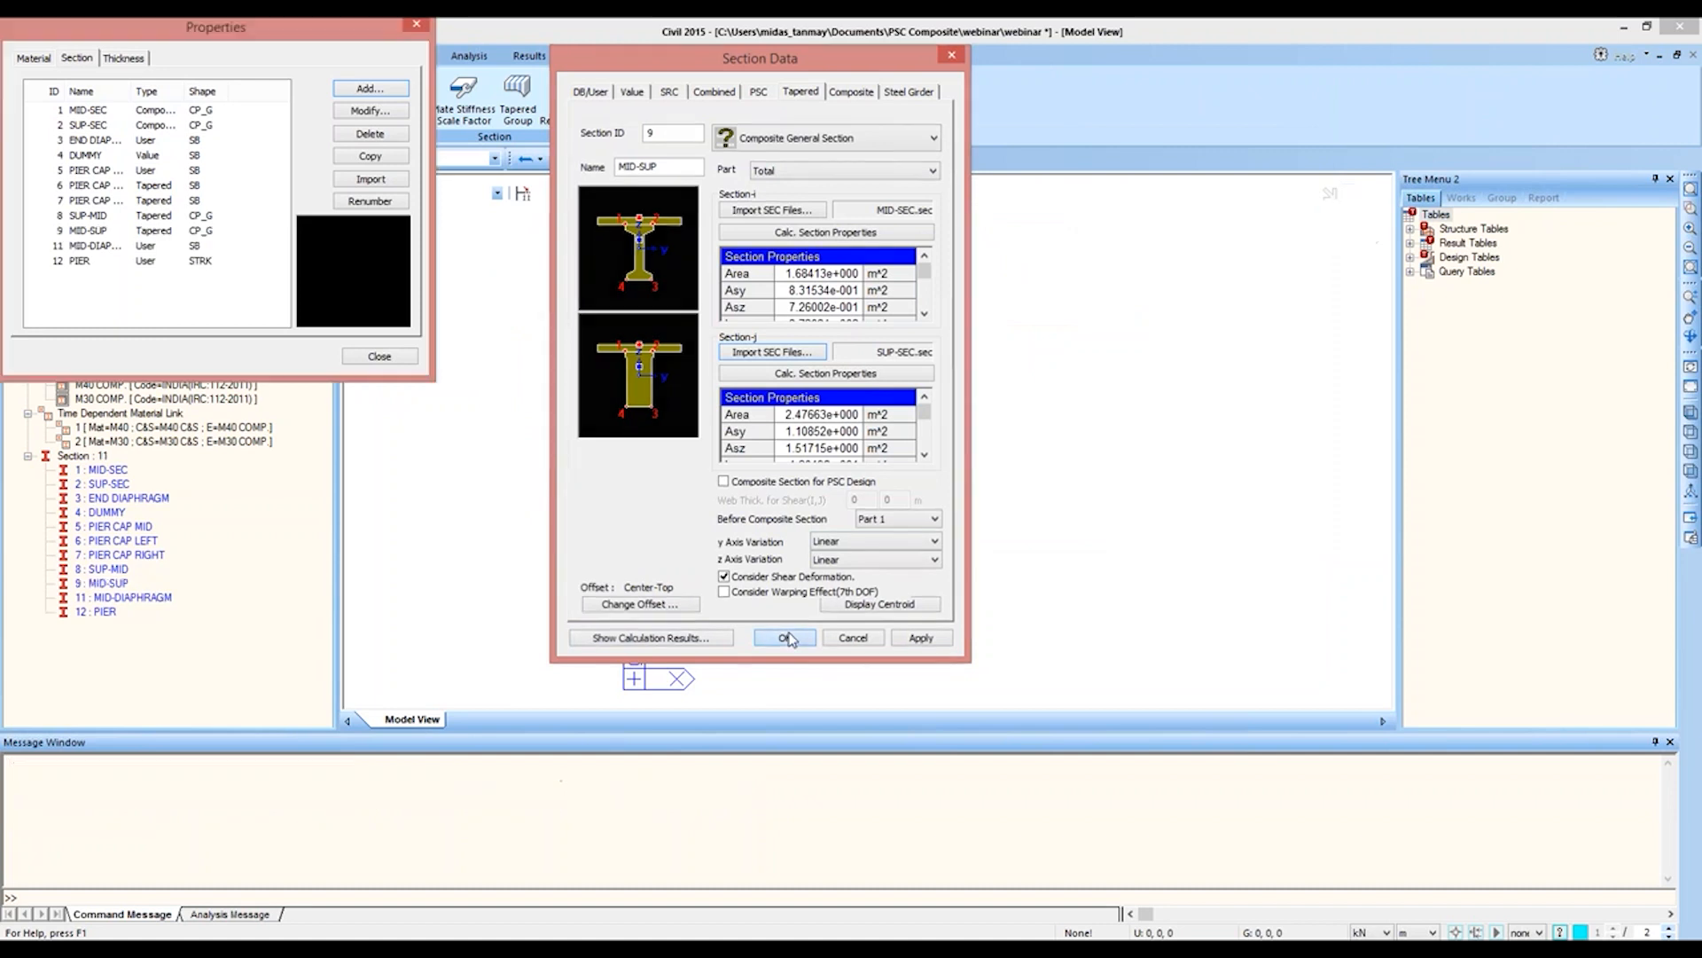
Step: Widen the name column of the section list and examine the shape and dimensions of the PIER section
{"action": "left_click_drag", "start_coordinate": [132, 92], "coordinate": [175, 91]}
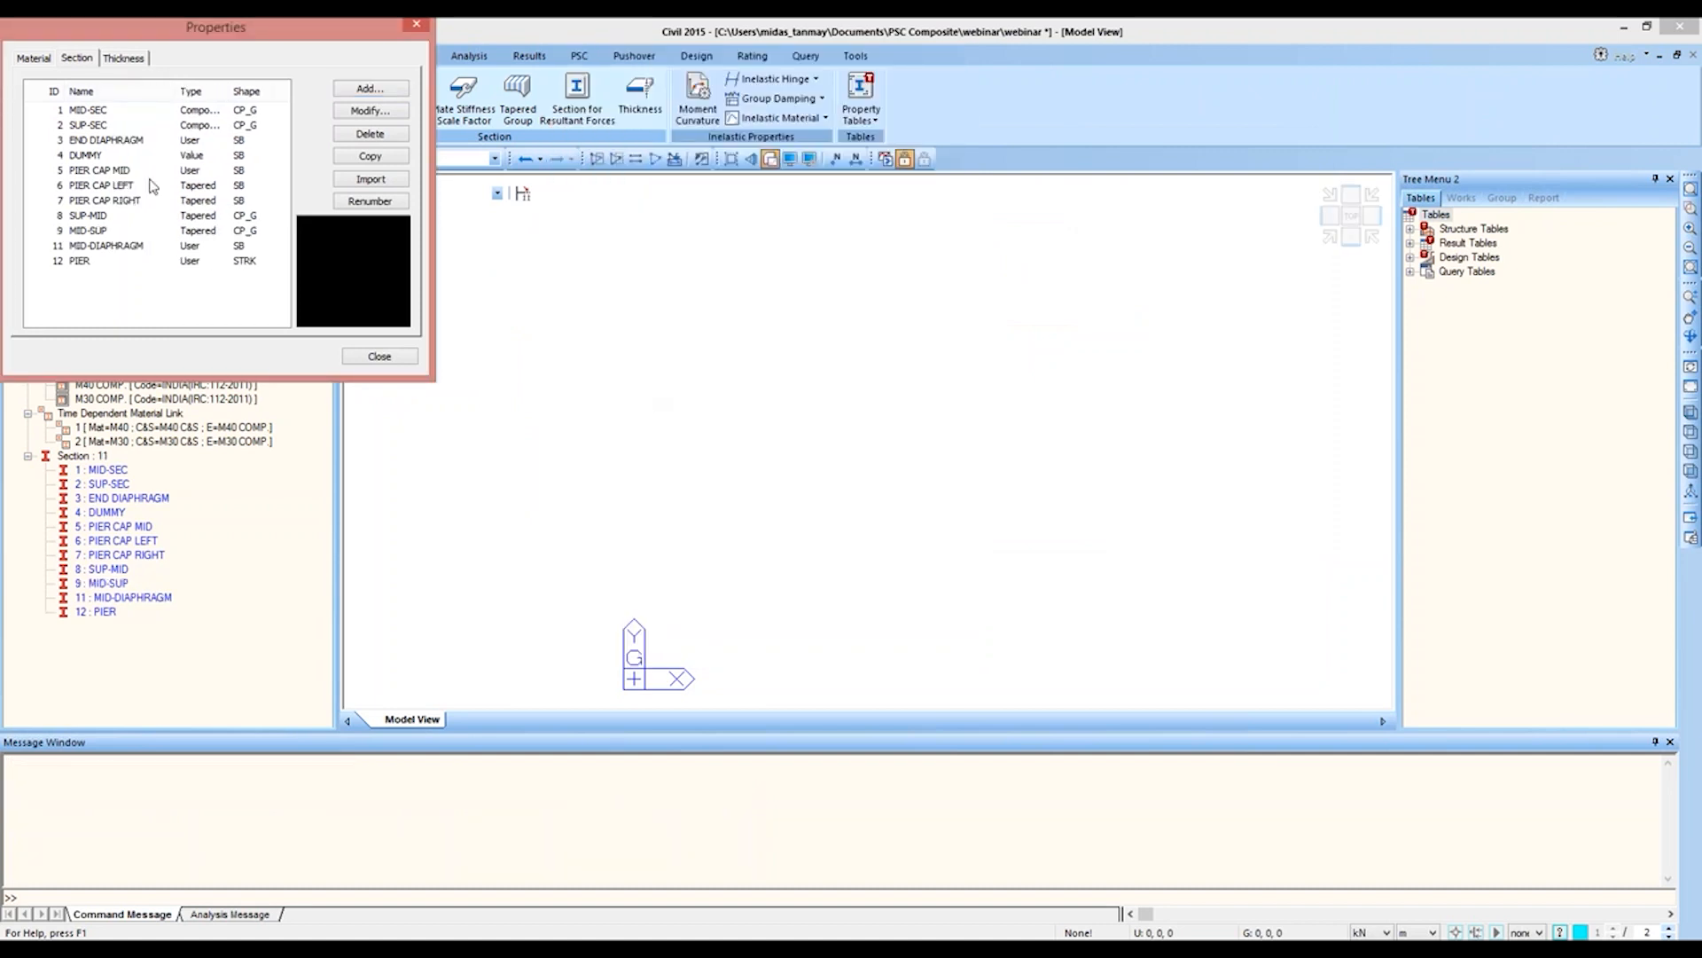
{"action": "left_click", "coordinate": [114, 263]}
{"action": "double_click", "coordinate": [113, 263]}
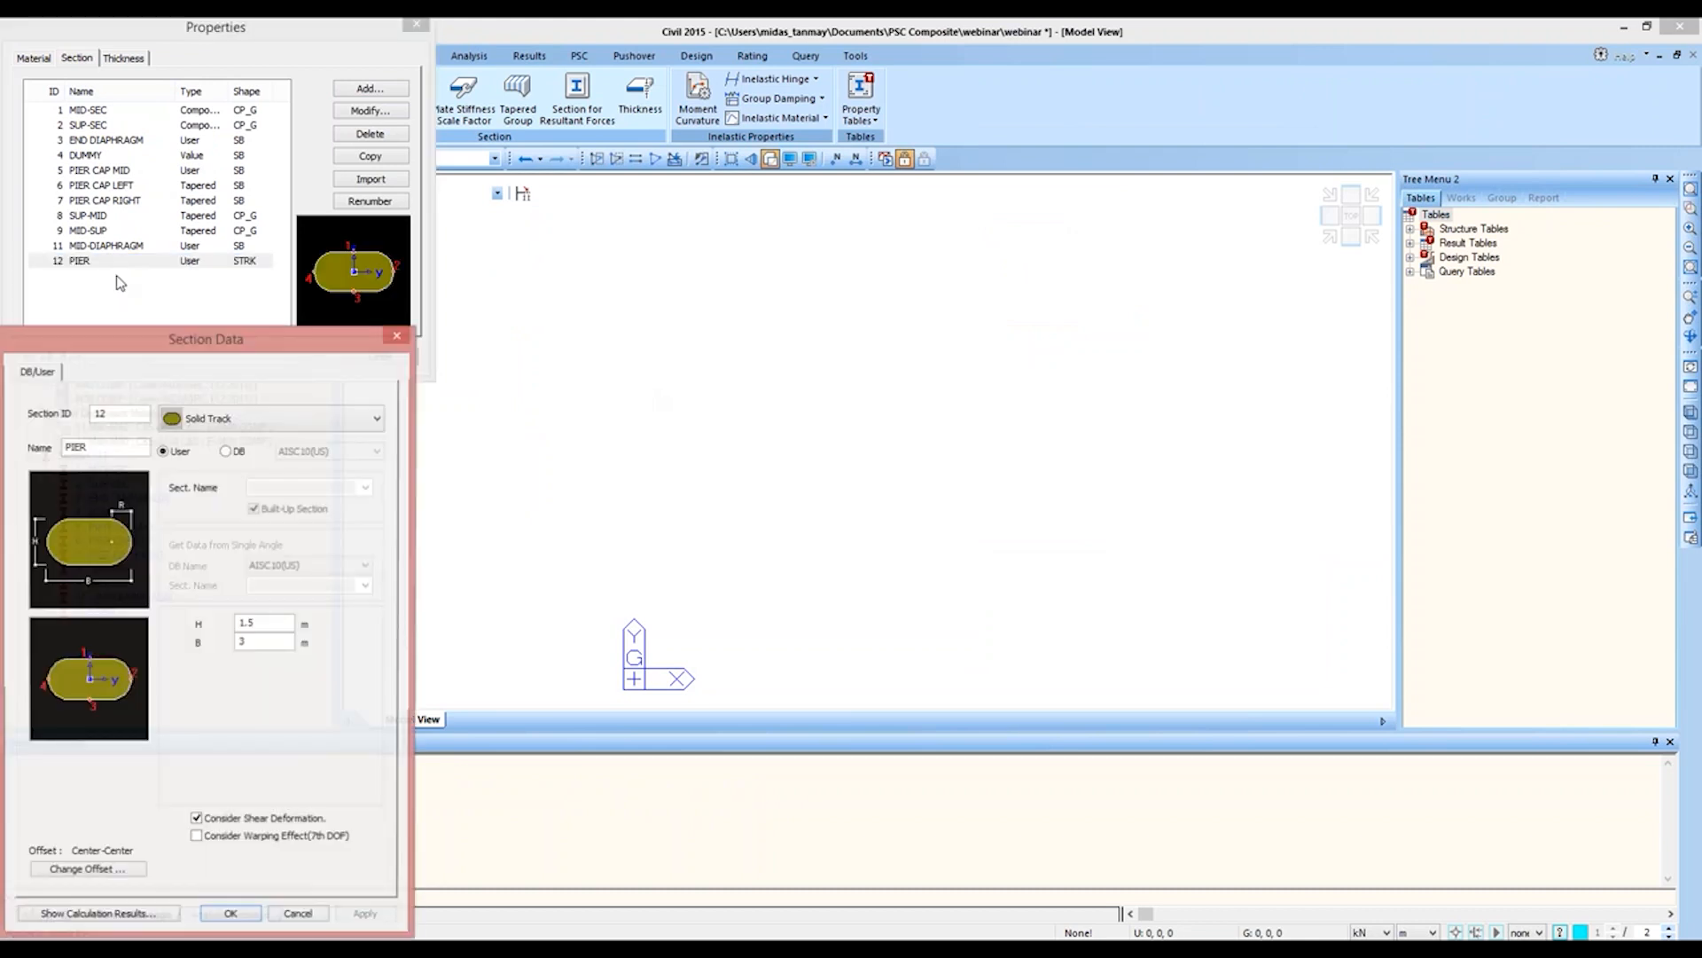
{"action": "left_click_drag", "start_coordinate": [177, 335], "coordinate": [883, 48]}
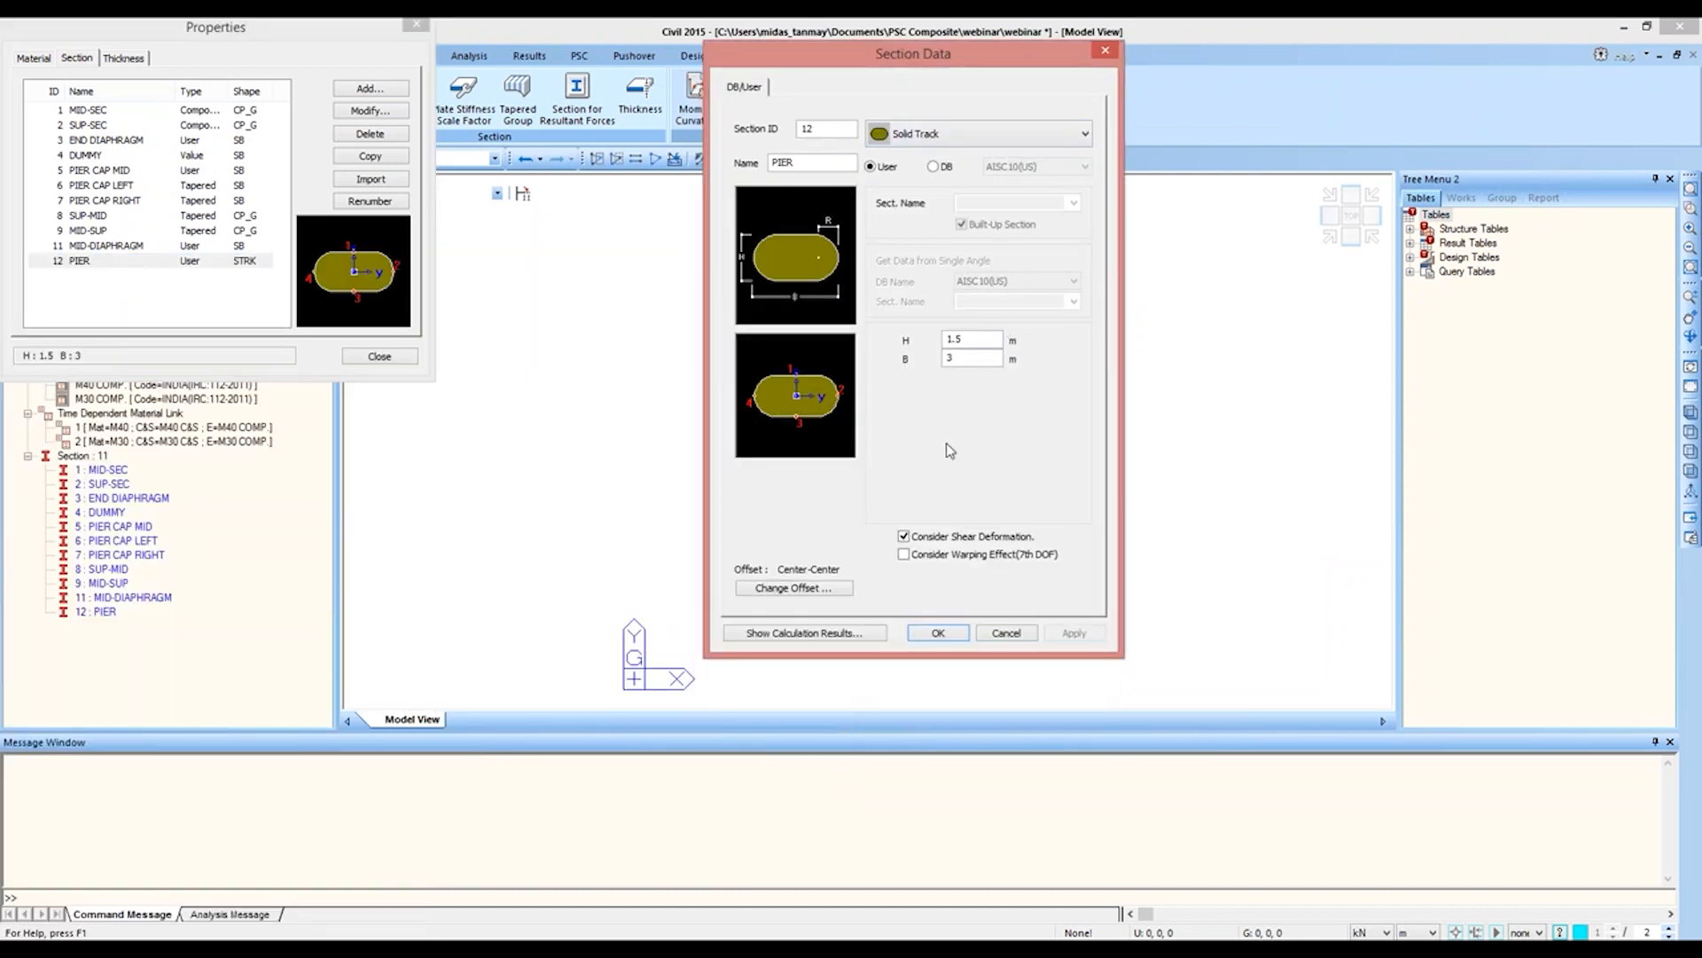
{"action": "left_click", "coordinate": [1002, 635]}
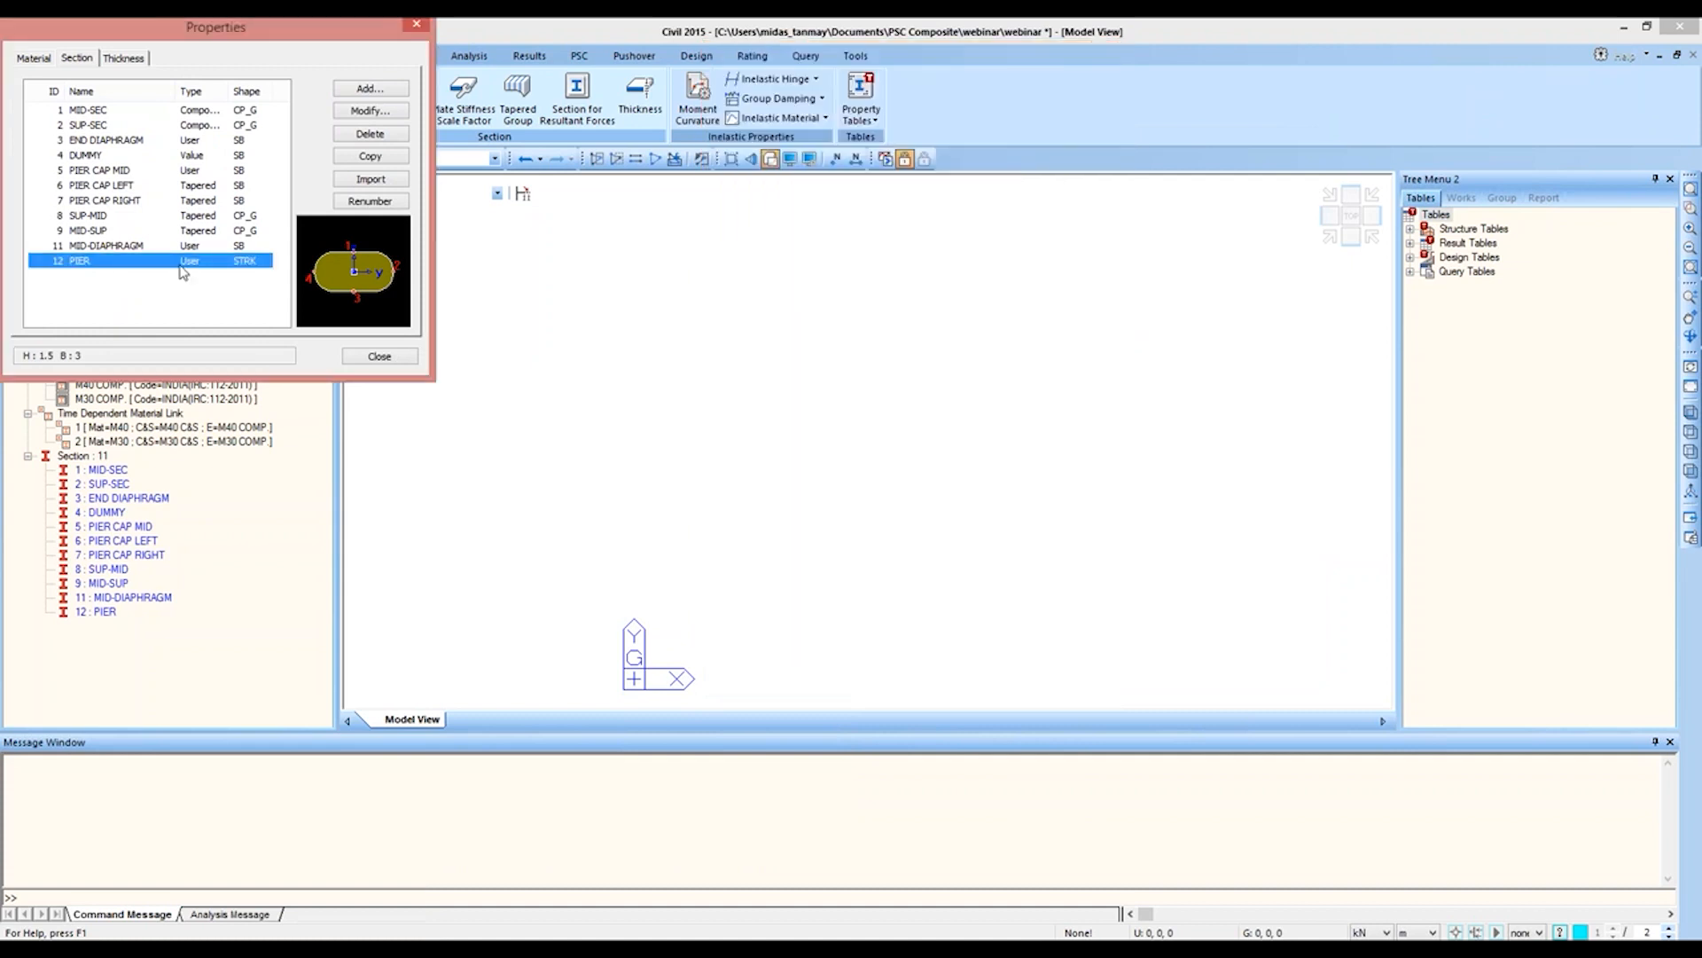
Step: Examine the dimensions and offsets of the PIER CAP MID, PIER CAP LEFT and PIER CAP RIGHT sections
{"action": "double_click", "coordinate": [142, 170]}
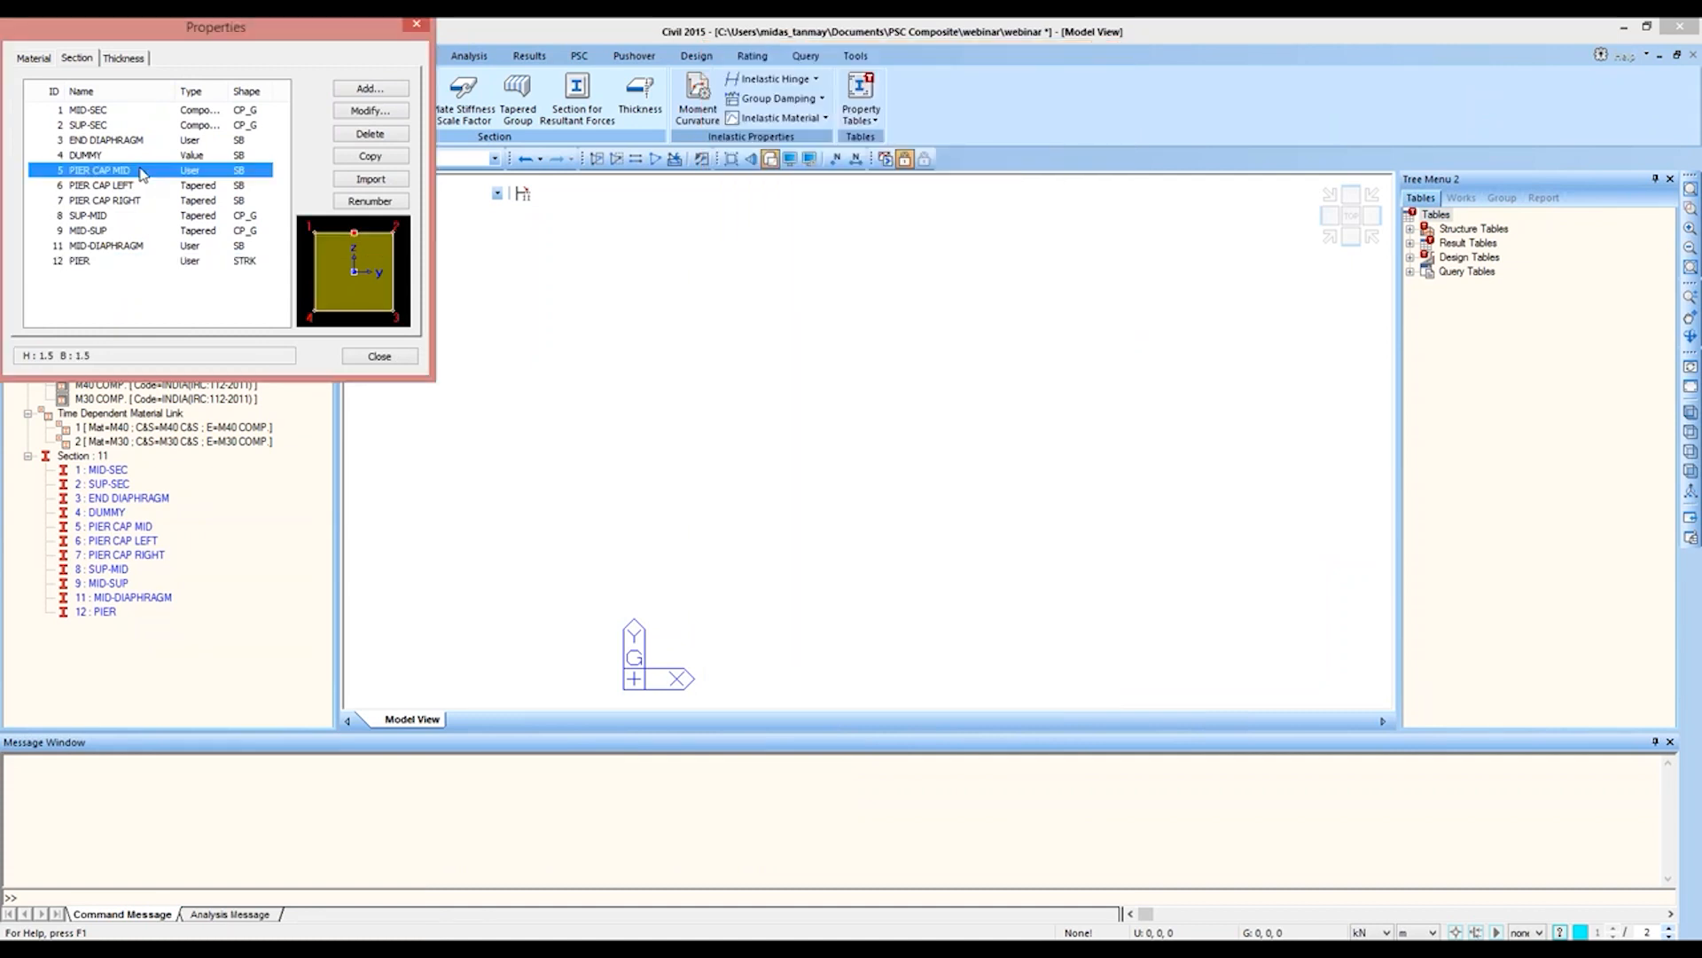
{"action": "left_click_drag", "start_coordinate": [246, 333], "coordinate": [863, 95]}
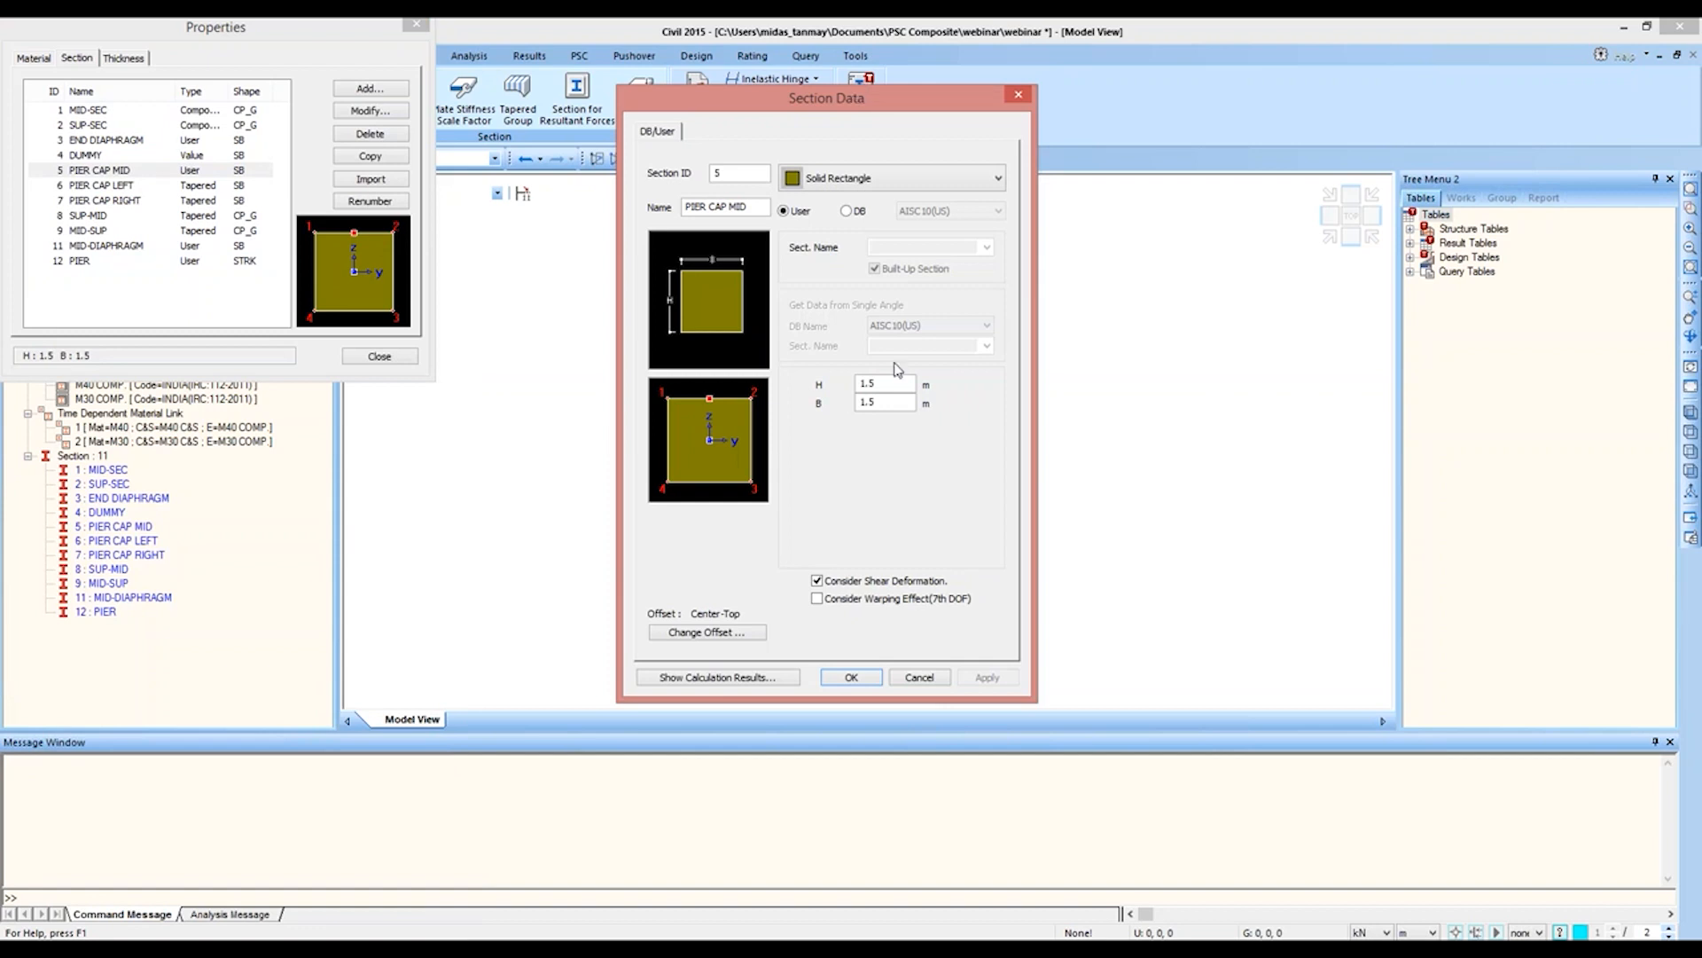
{"action": "left_click", "coordinate": [920, 679]}
{"action": "double_click", "coordinate": [104, 187]}
{"action": "left_click_drag", "start_coordinate": [165, 334], "coordinate": [905, 71]}
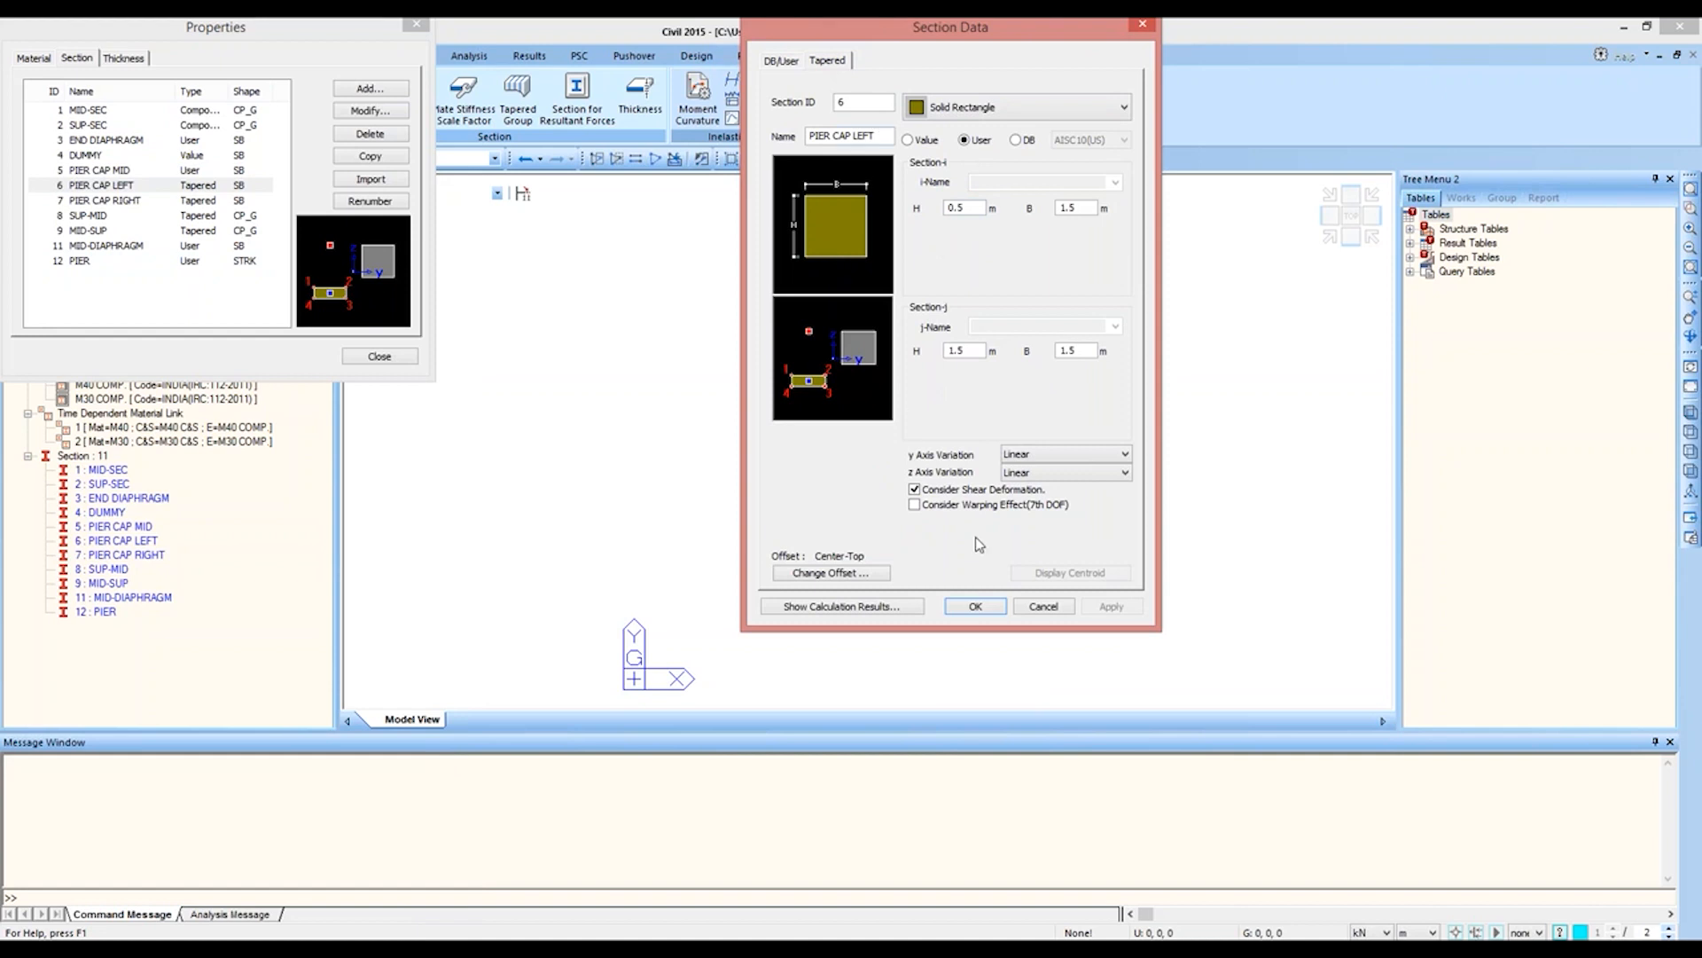
{"action": "key", "text": "Return"}
{"action": "left_click", "coordinate": [222, 201]}
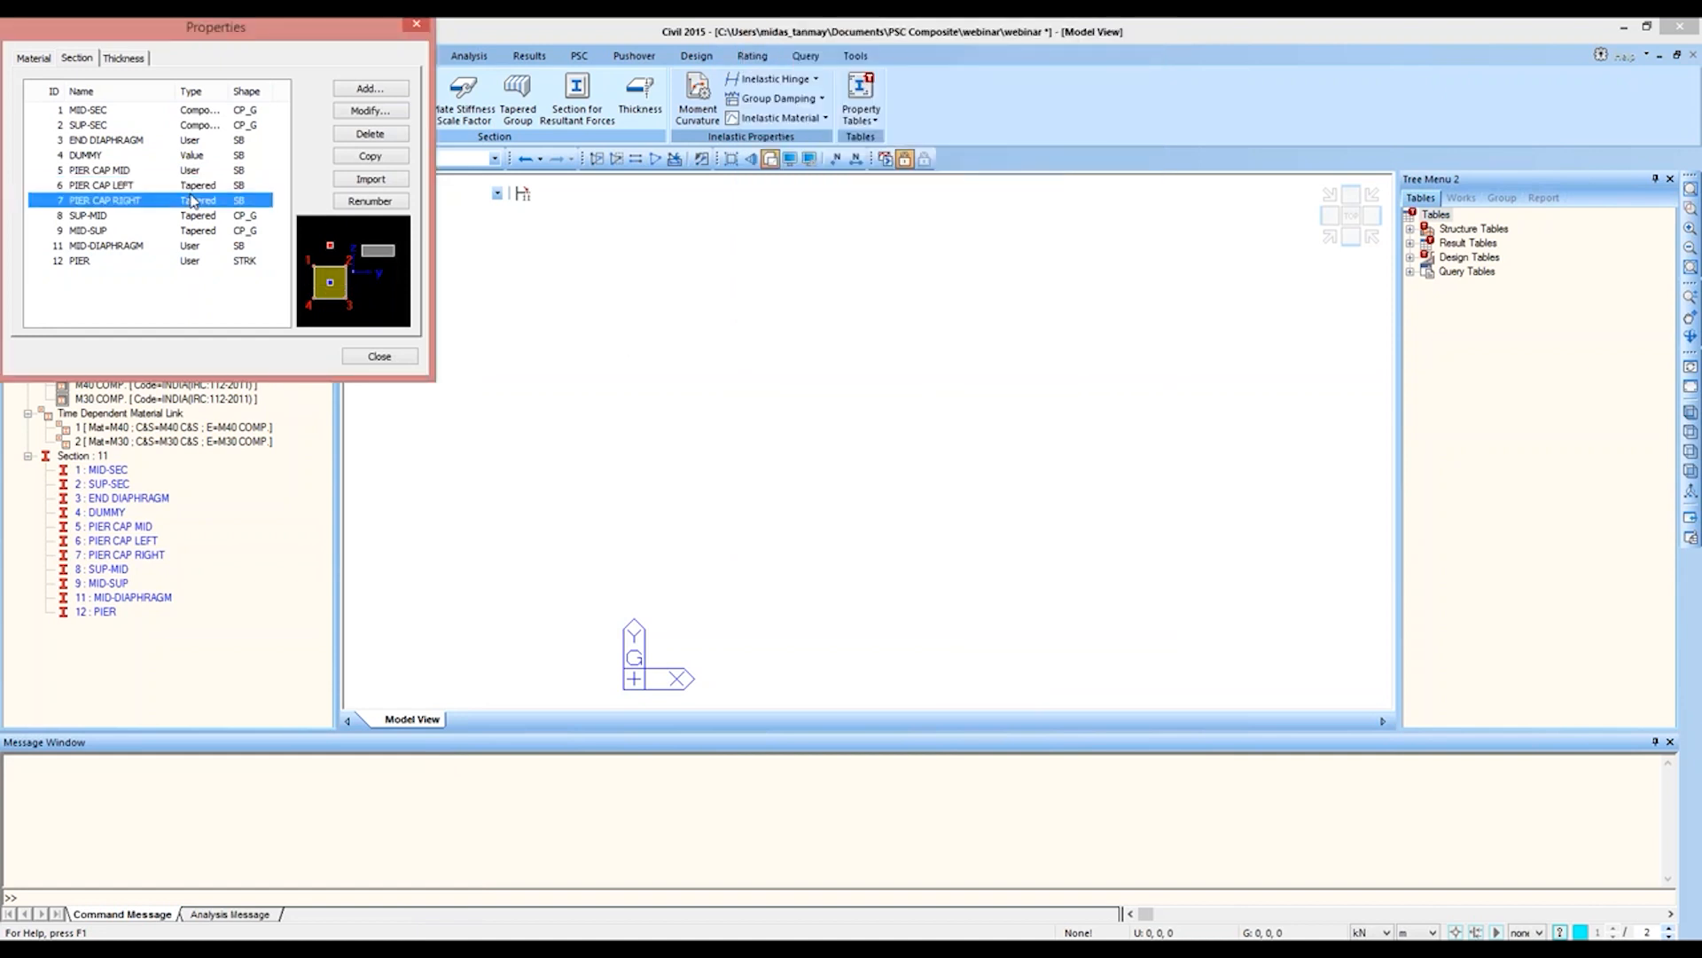
{"action": "double_click", "coordinate": [226, 203]}
{"action": "left_click_drag", "start_coordinate": [354, 337], "coordinate": [808, 84]}
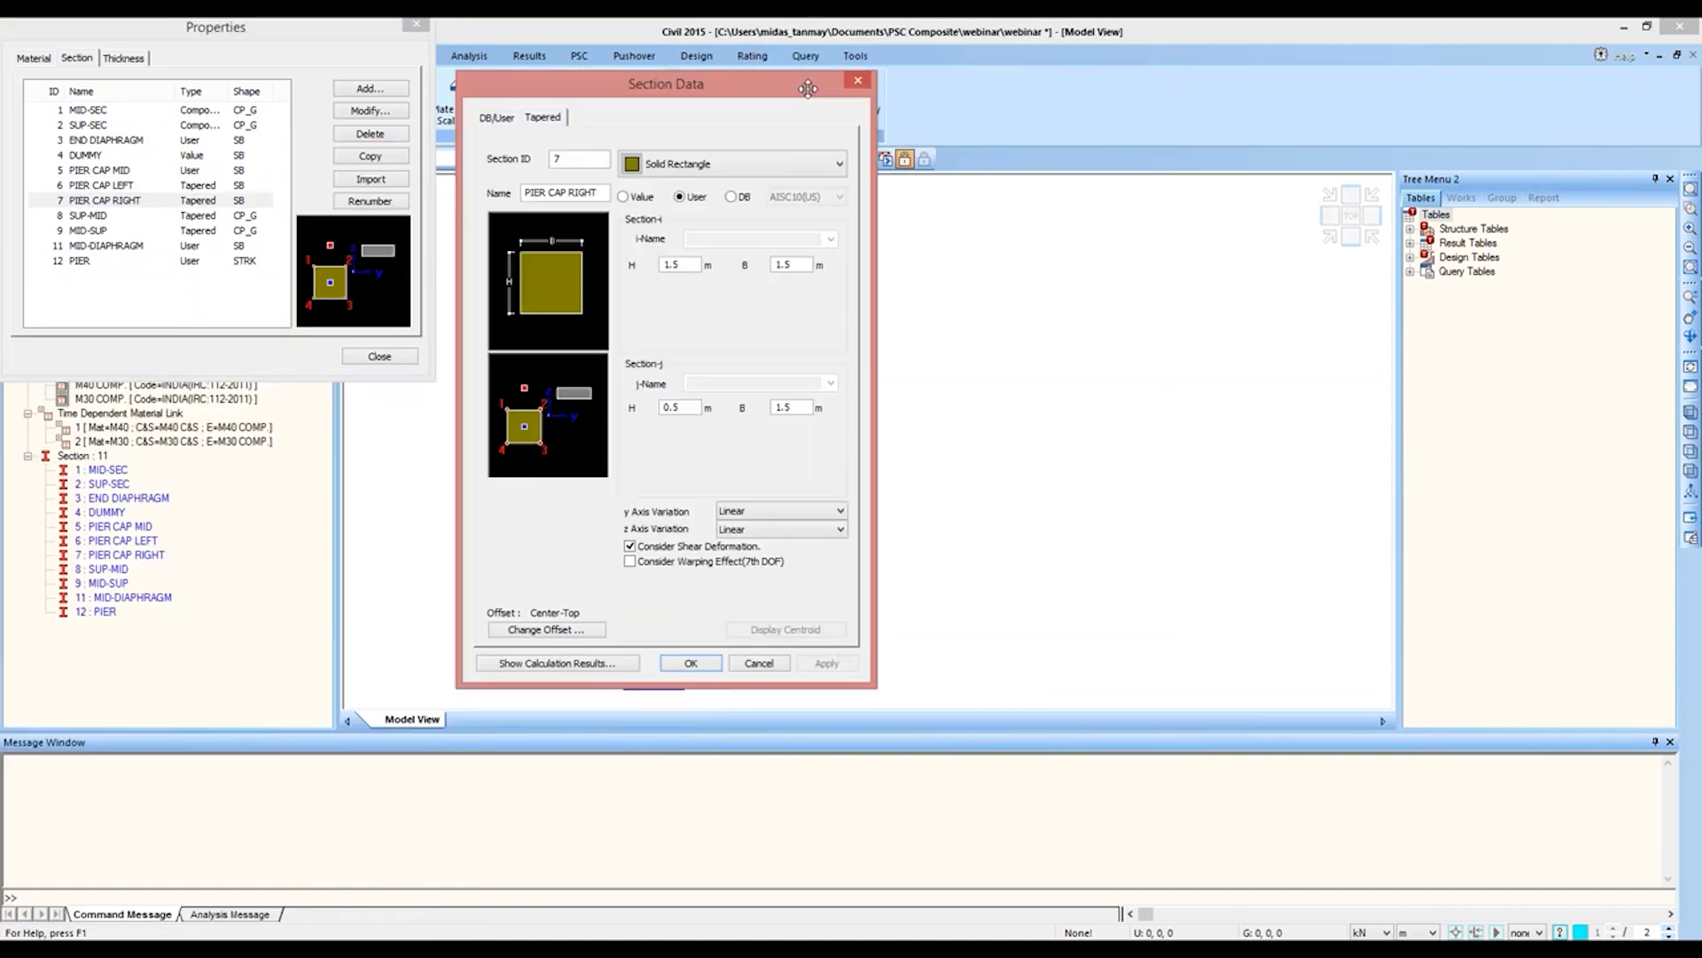
{"action": "left_click", "coordinate": [857, 80]}
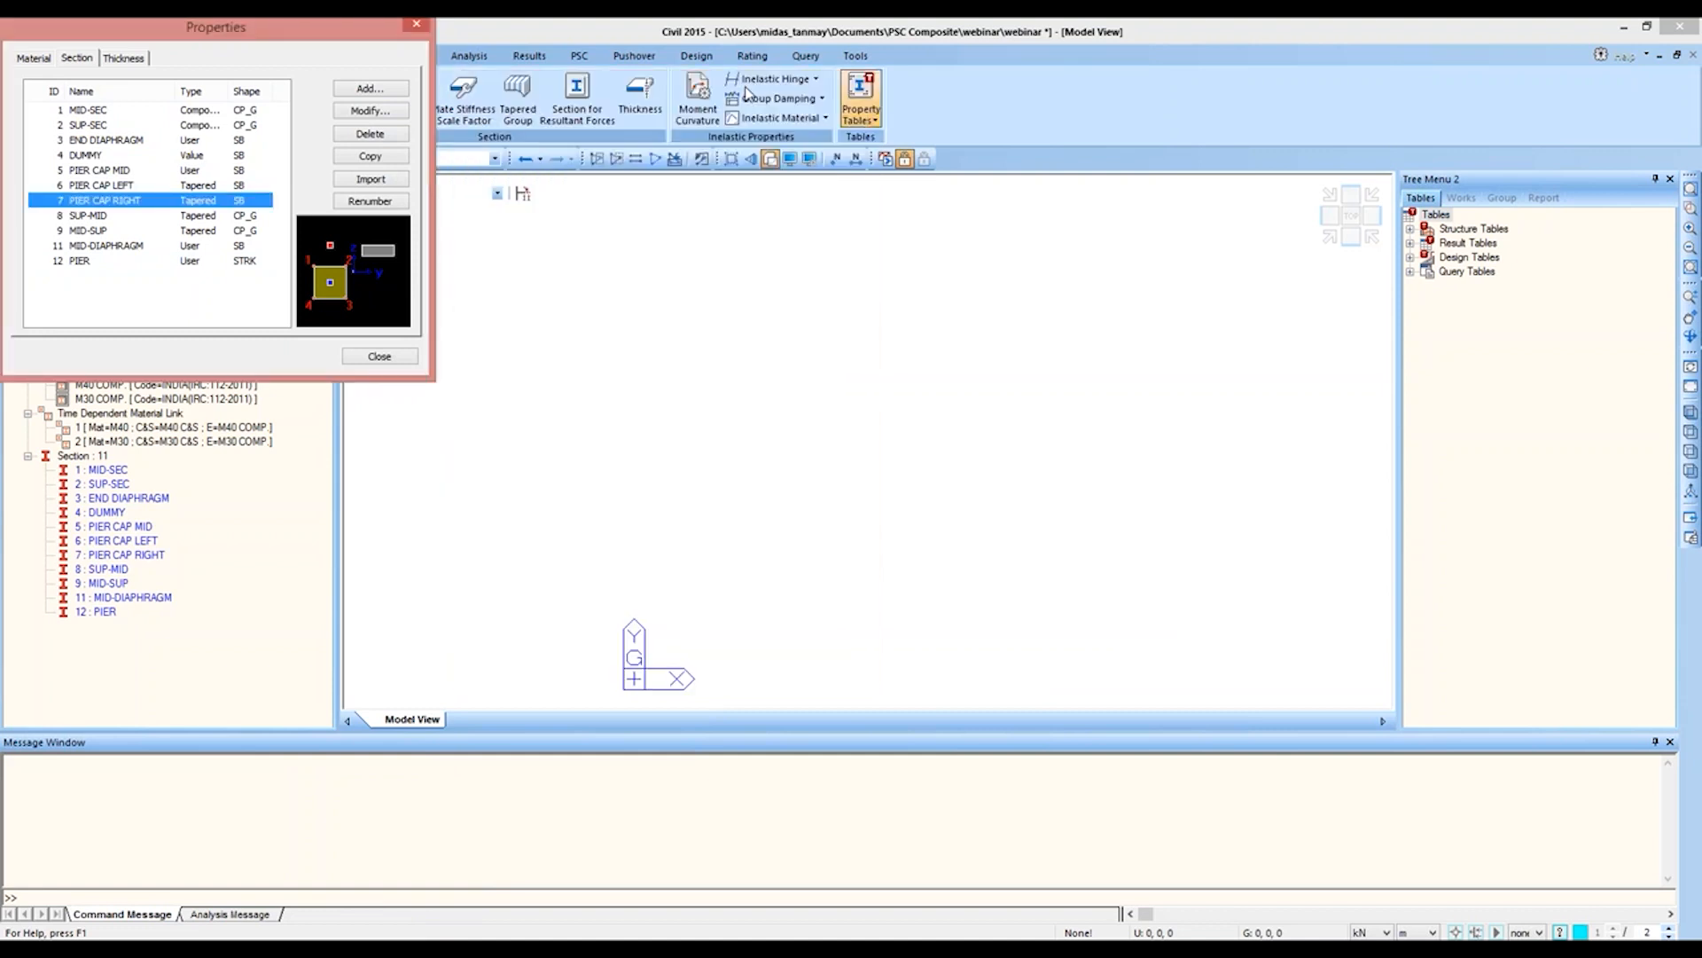
Step: Examine the END DIAPHRAGM section's dimensions and its offset settings without changing them
{"action": "double_click", "coordinate": [142, 142]}
{"action": "left_click_drag", "start_coordinate": [186, 344], "coordinate": [929, 80]}
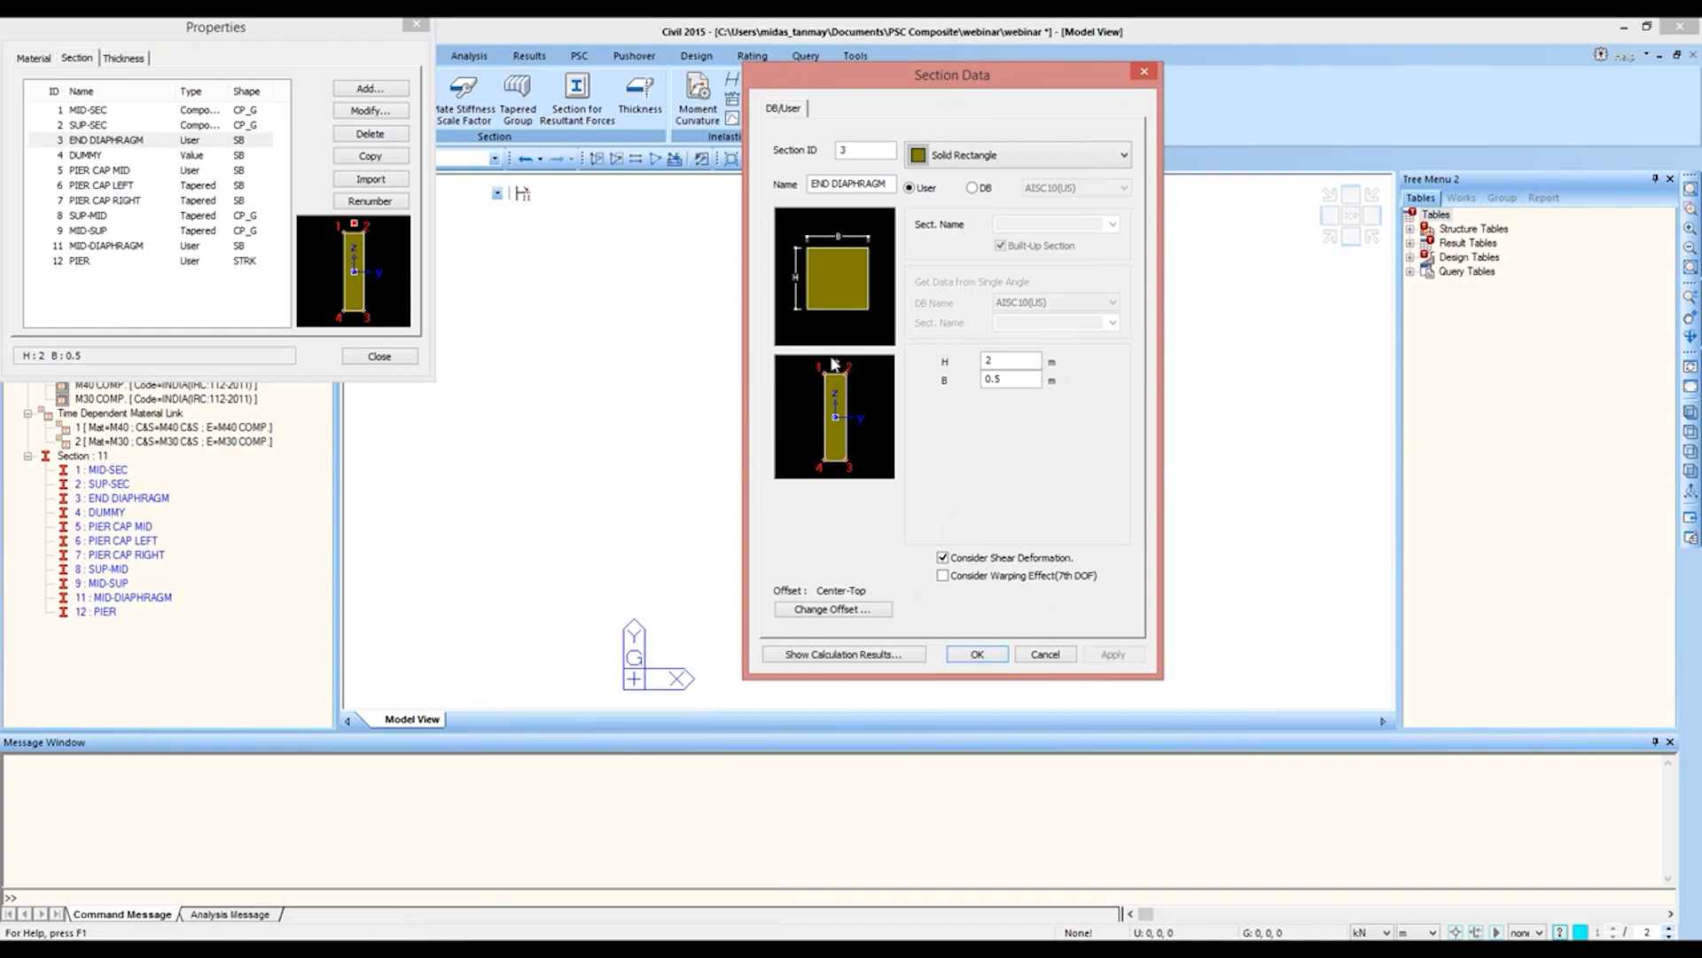
{"action": "left_click", "coordinate": [823, 611]}
{"action": "left_click_drag", "start_coordinate": [918, 300], "coordinate": [1178, 206]}
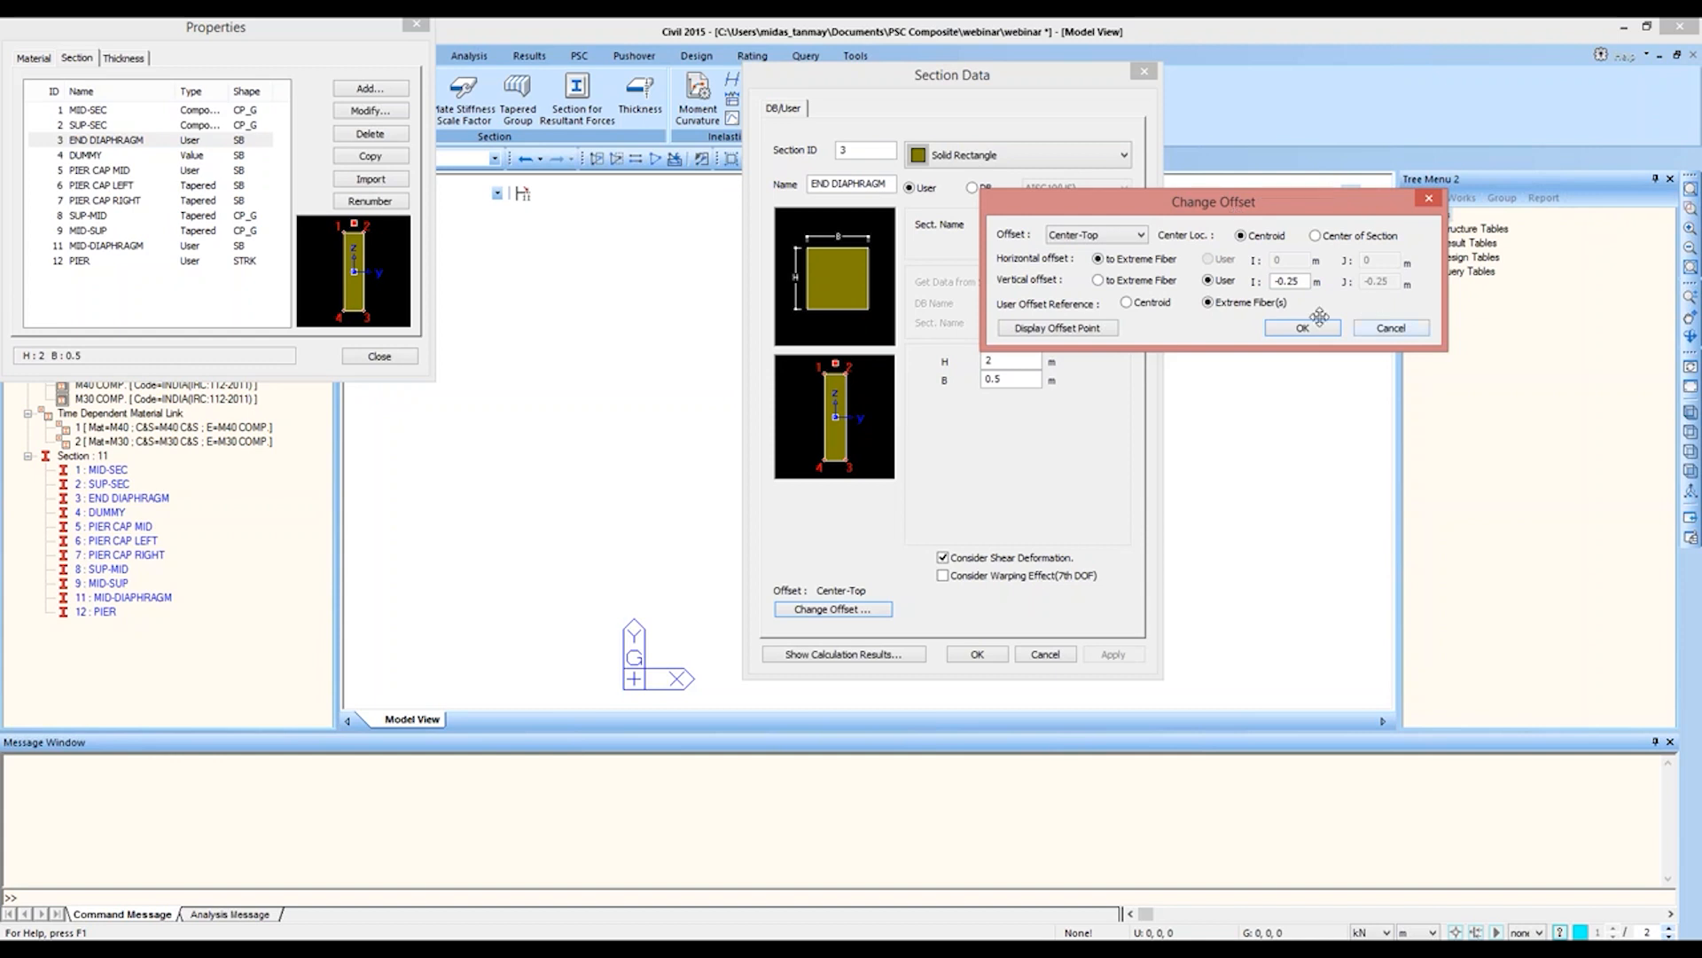
{"action": "left_click", "coordinate": [1413, 333]}
{"action": "left_click", "coordinate": [1046, 656]}
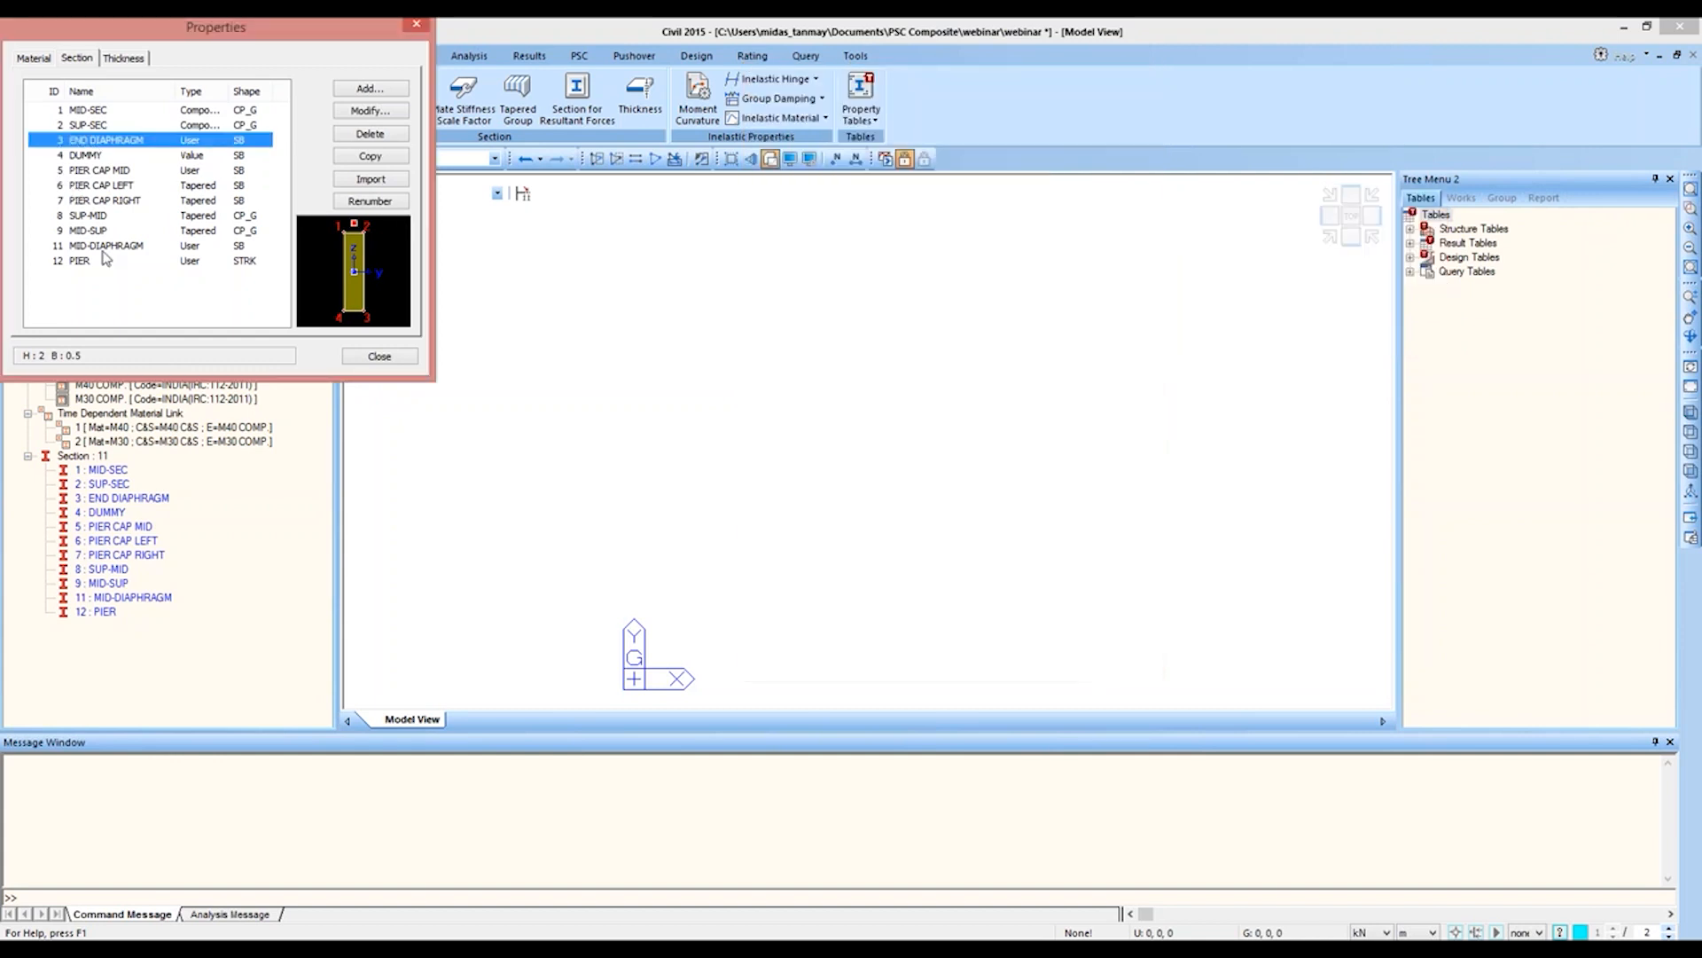
Step: Examine the MID-DIAPHRAGM and DUMMY section data, and close the section properties list
{"action": "double_click", "coordinate": [107, 246]}
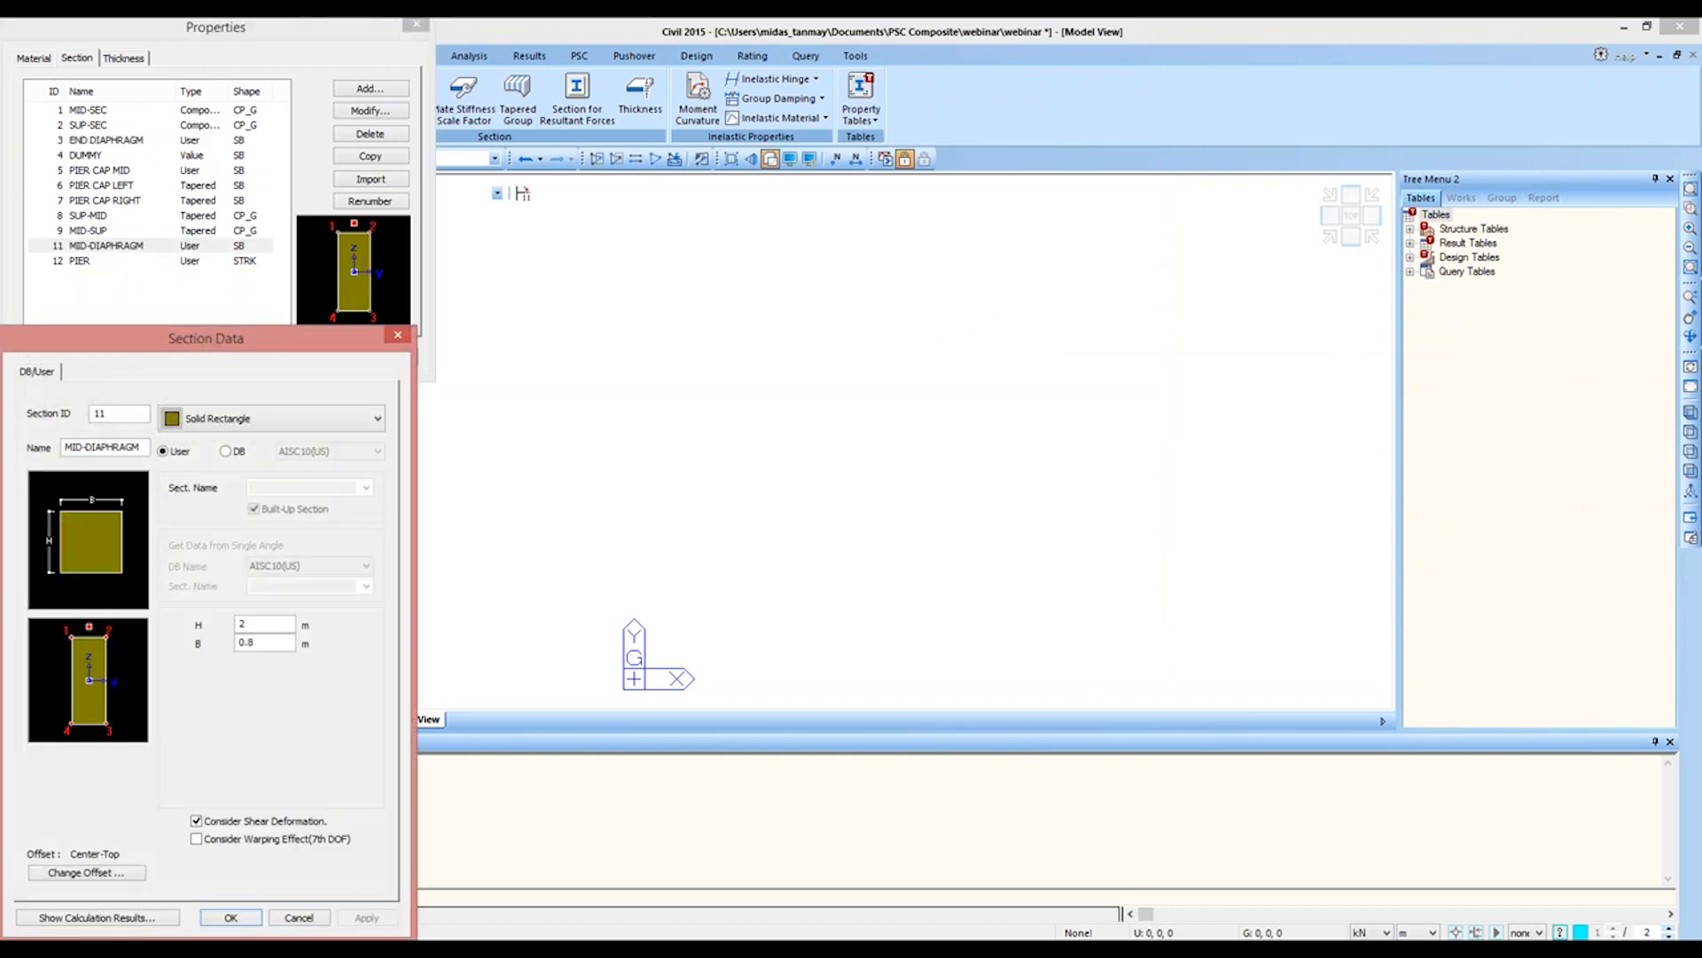
{"action": "left_click_drag", "start_coordinate": [172, 358], "coordinate": [571, 237]}
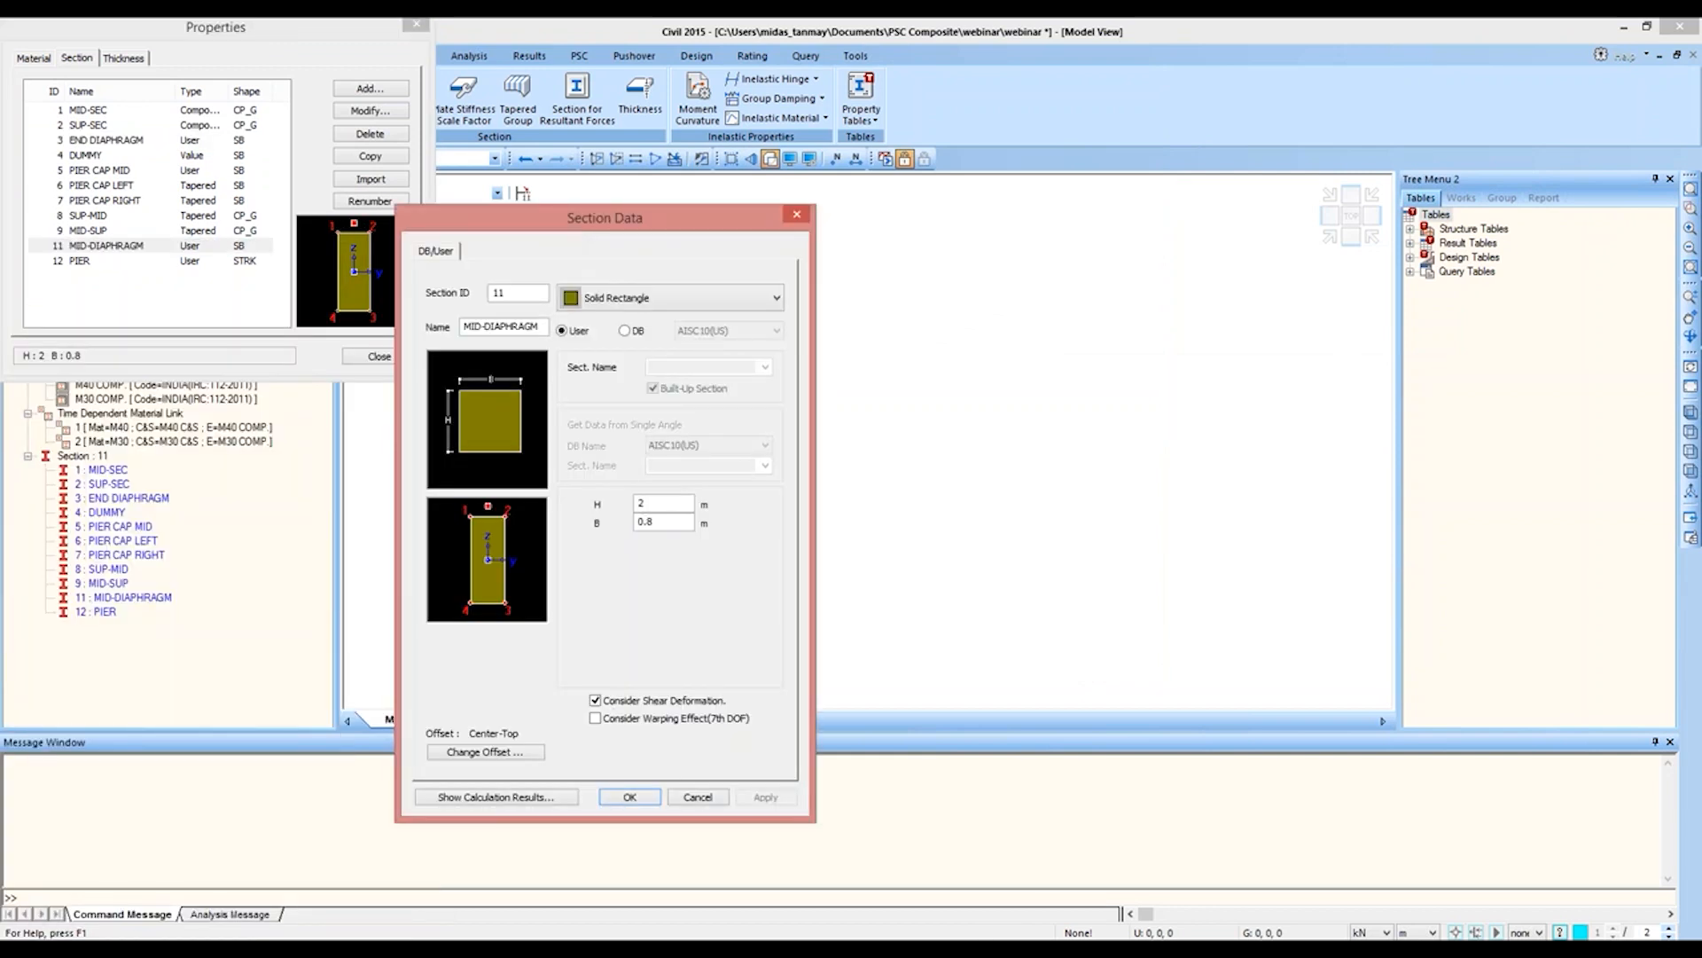
{"action": "left_click", "coordinate": [698, 797]}
{"action": "double_click", "coordinate": [122, 156]}
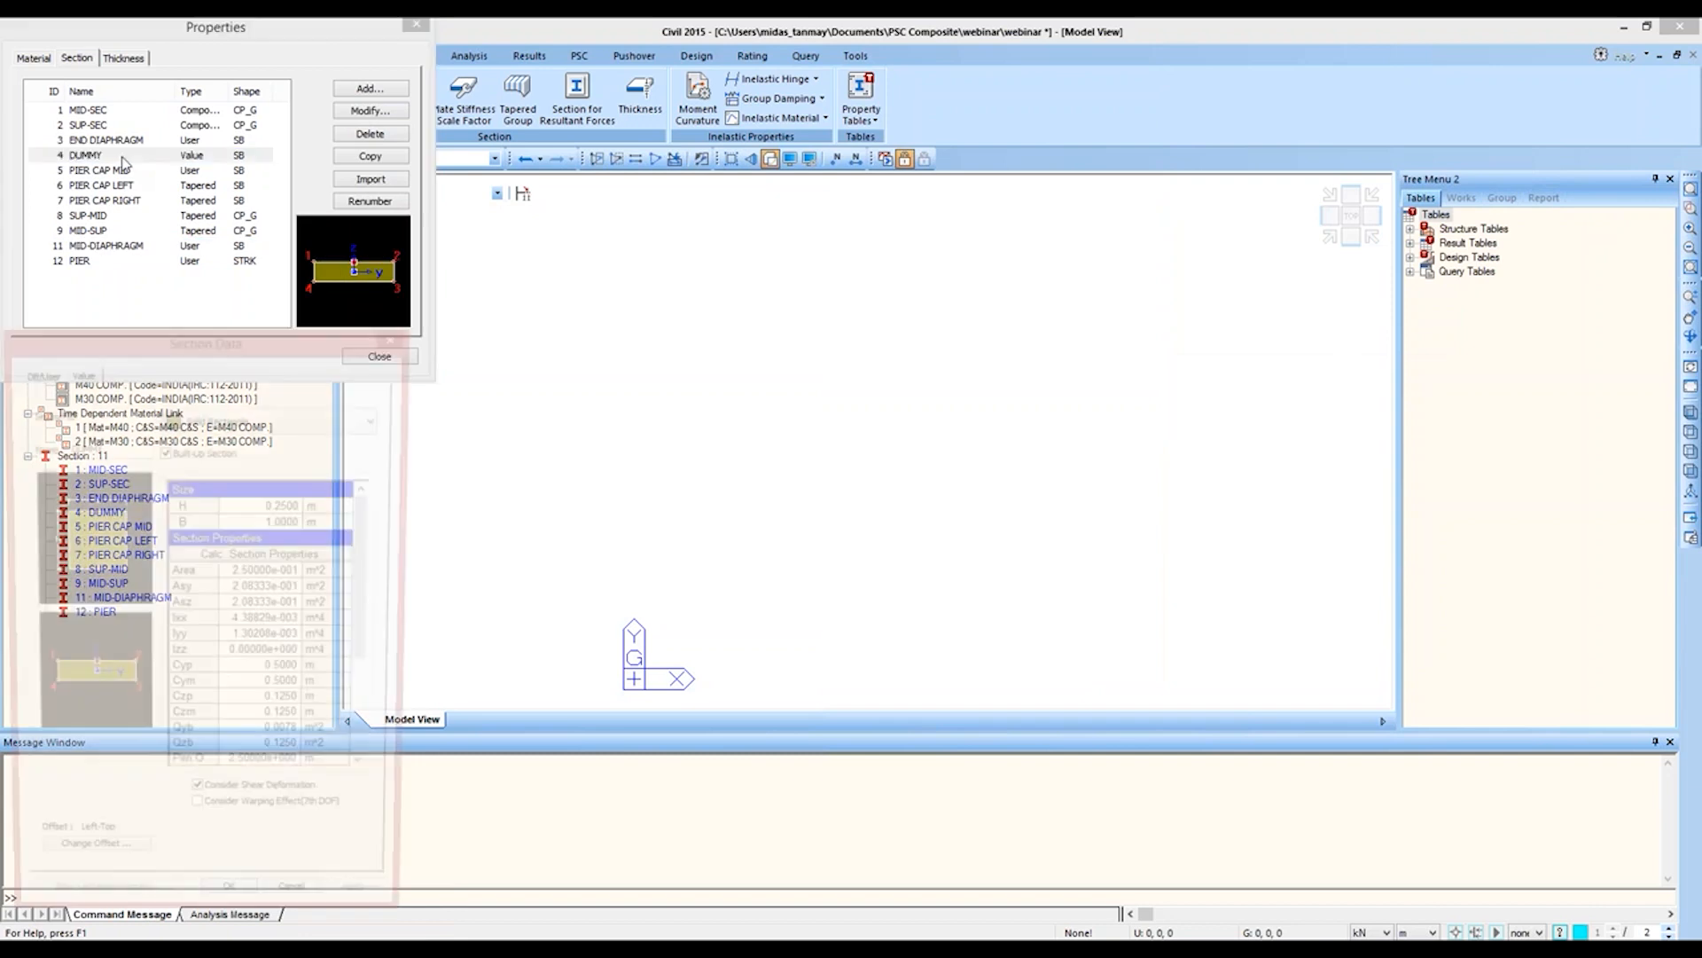
{"action": "left_click_drag", "start_coordinate": [138, 328], "coordinate": [711, 82]}
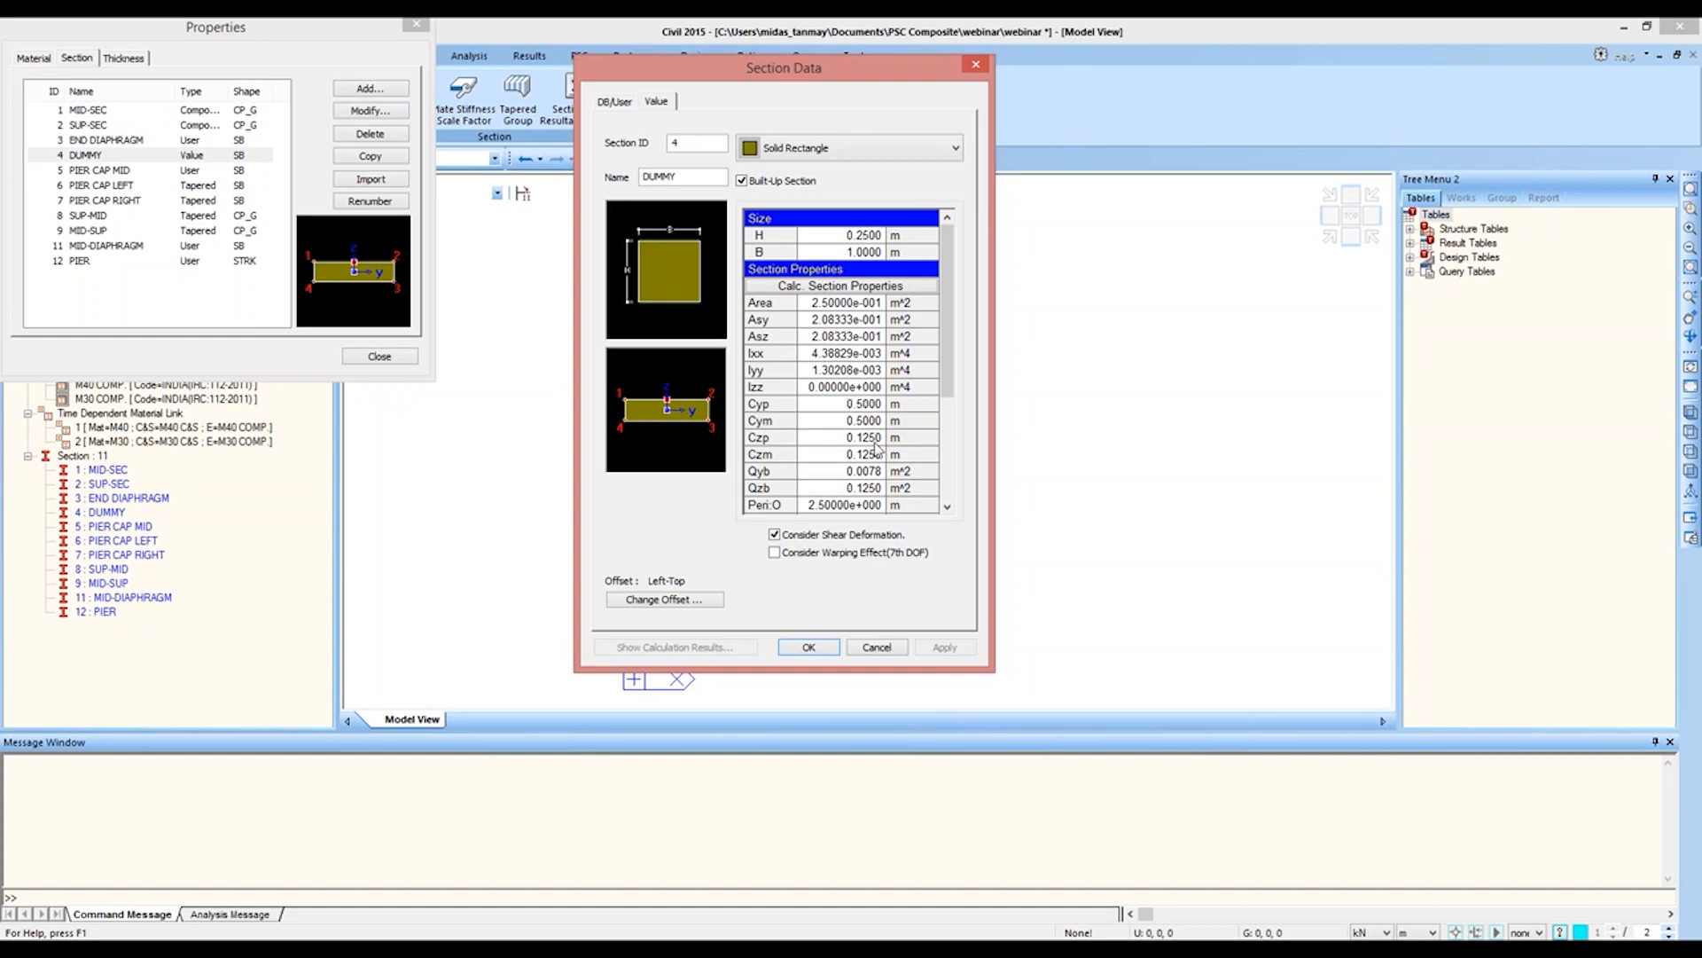
{"action": "left_click", "coordinate": [877, 647]}
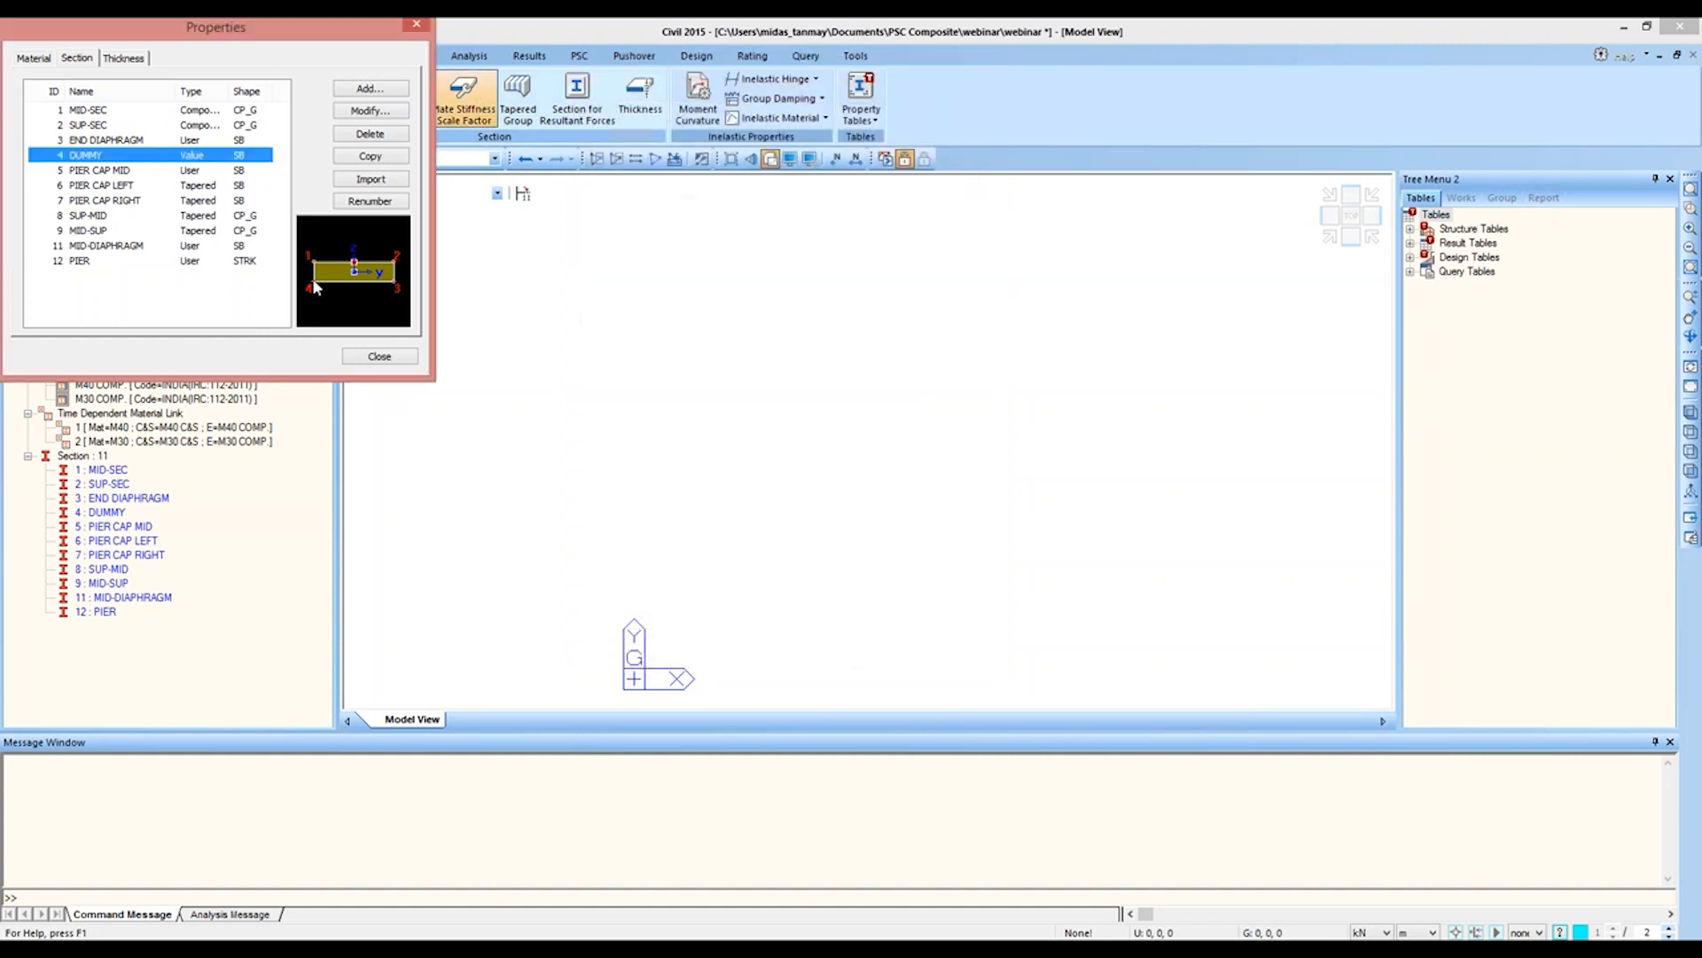
{"action": "left_click", "coordinate": [380, 357]}
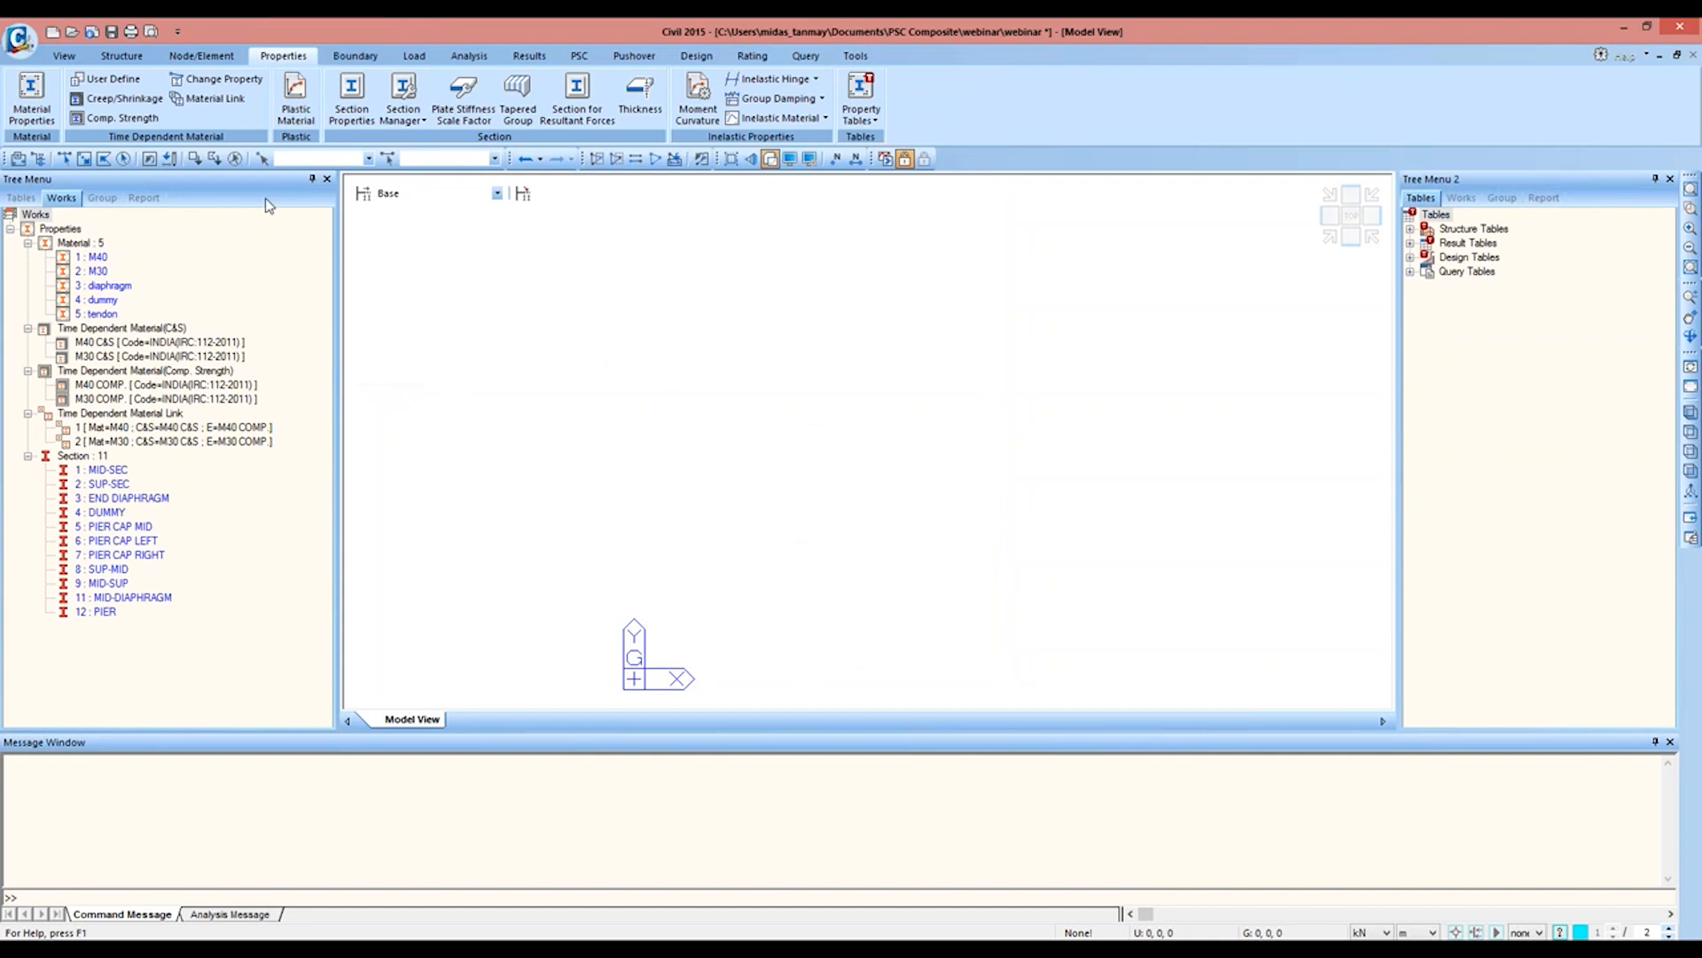
Step: Create a node at coordinates 0, 0, 0
{"action": "left_click", "coordinate": [226, 57]}
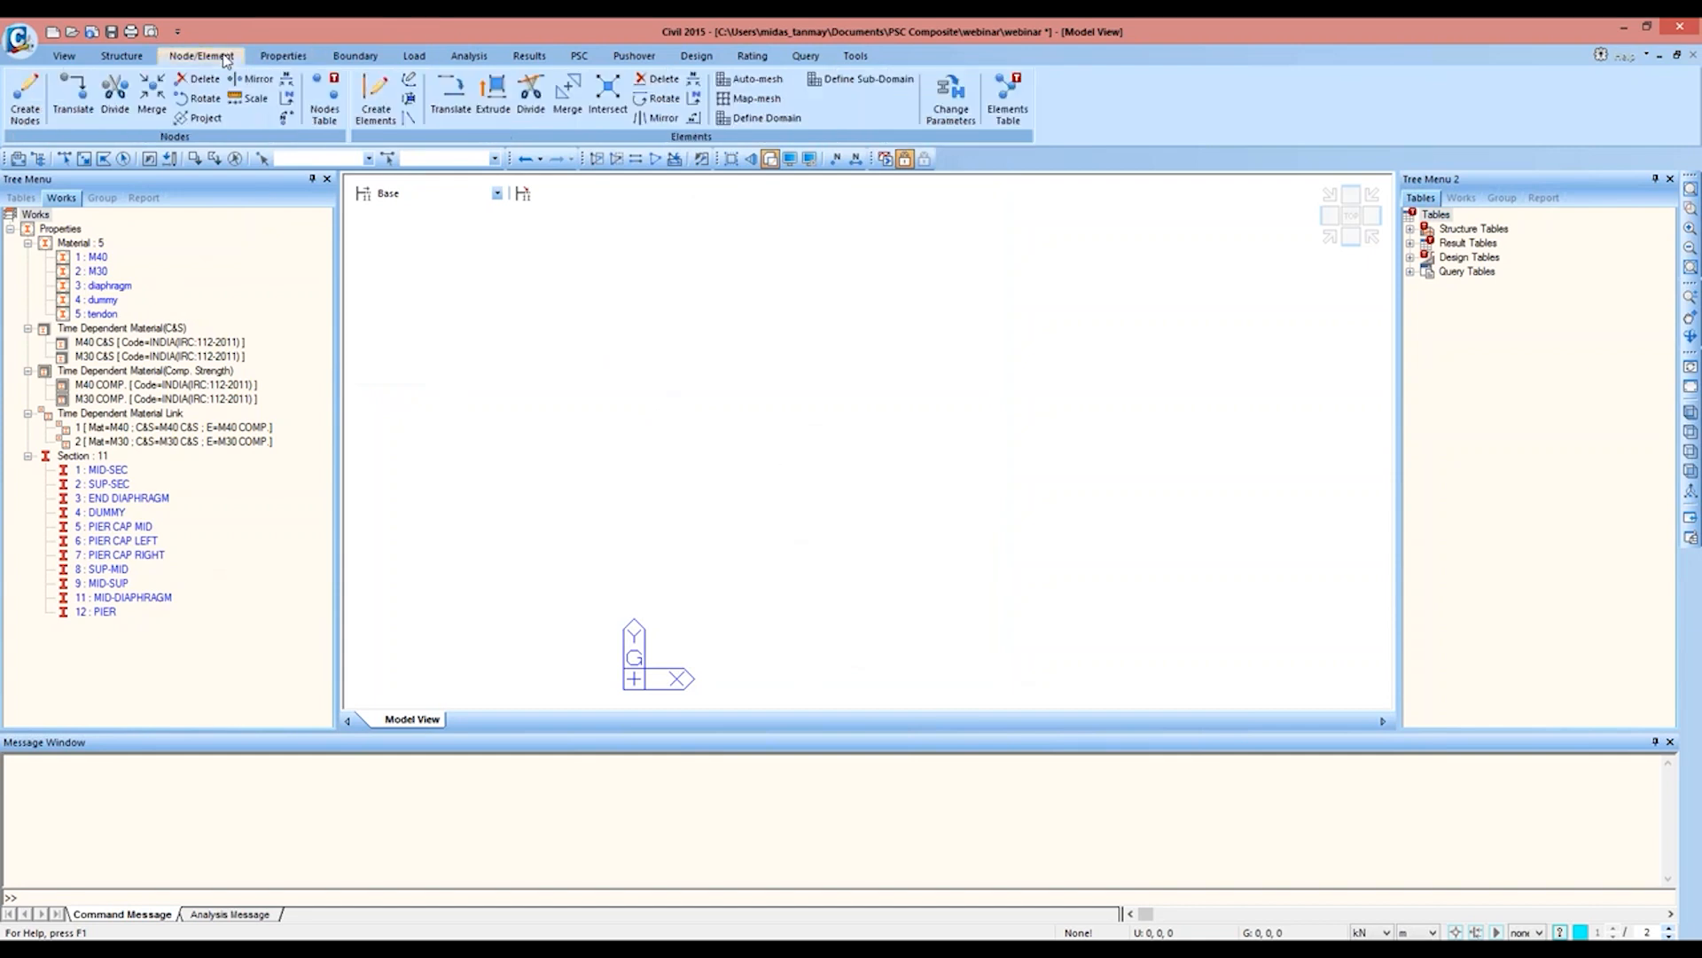
{"action": "left_click", "coordinate": [27, 96]}
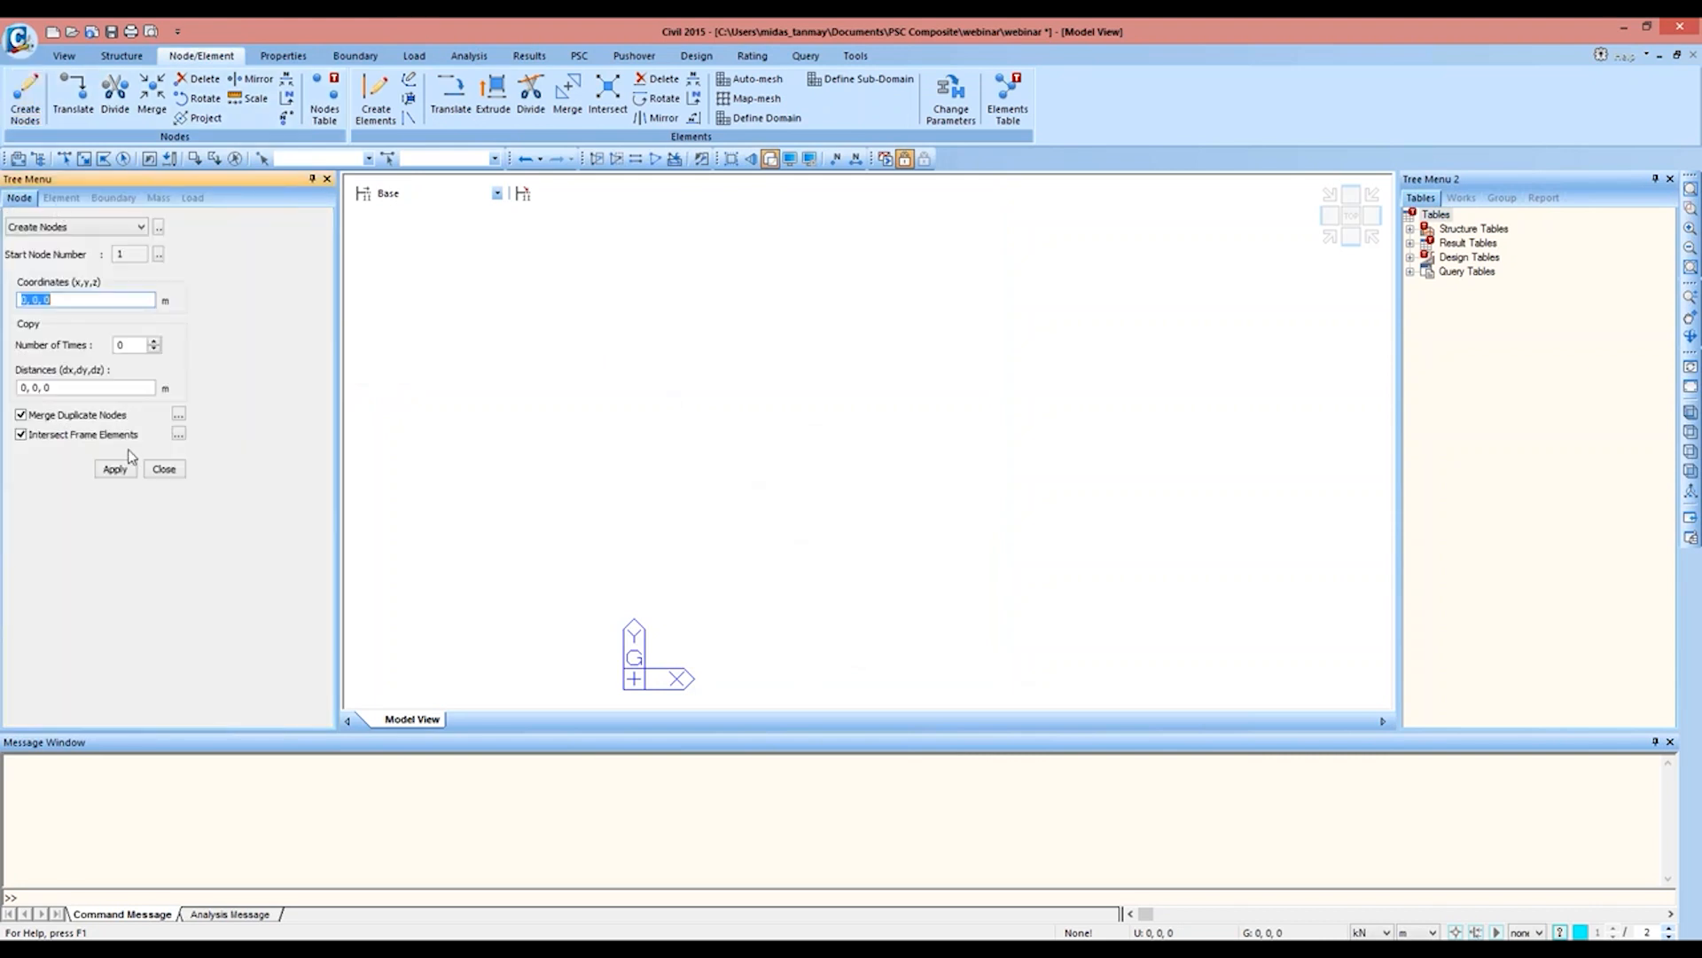
{"action": "left_click", "coordinate": [115, 468]}
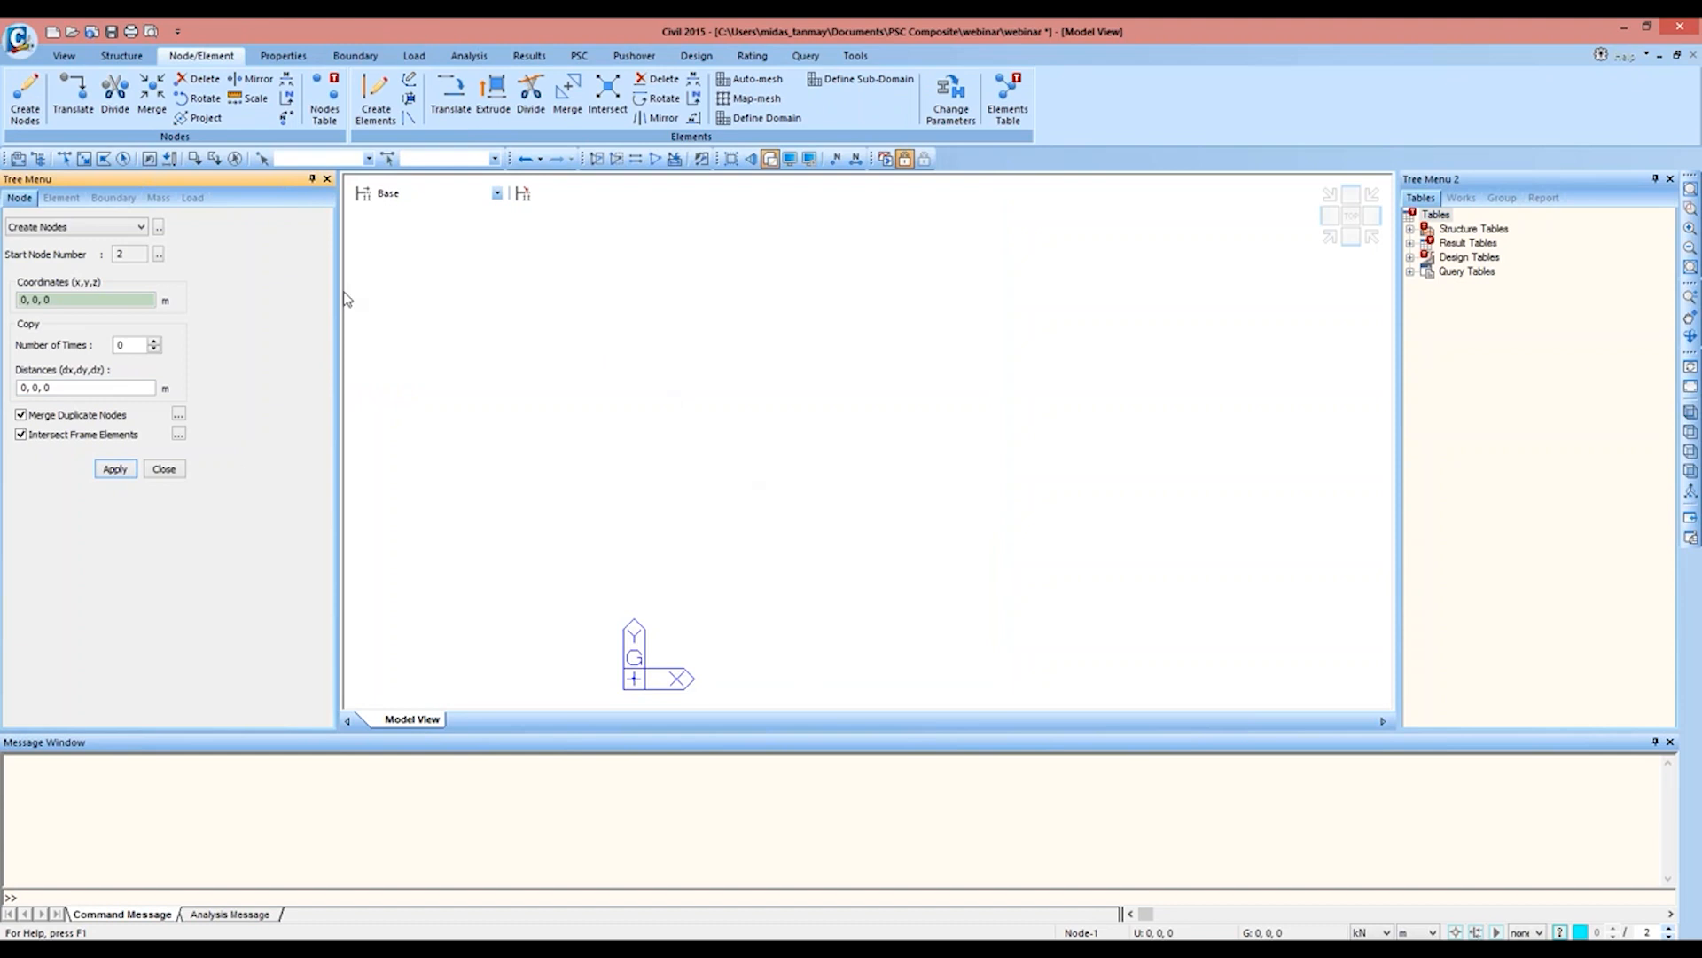
Step: Extrude the origin node along x into M40 MID-SEC beam elements at unequal distances of 0.5,24@1,0.5 m, and inspect the girder in 3D
{"action": "left_click", "coordinate": [491, 96]}
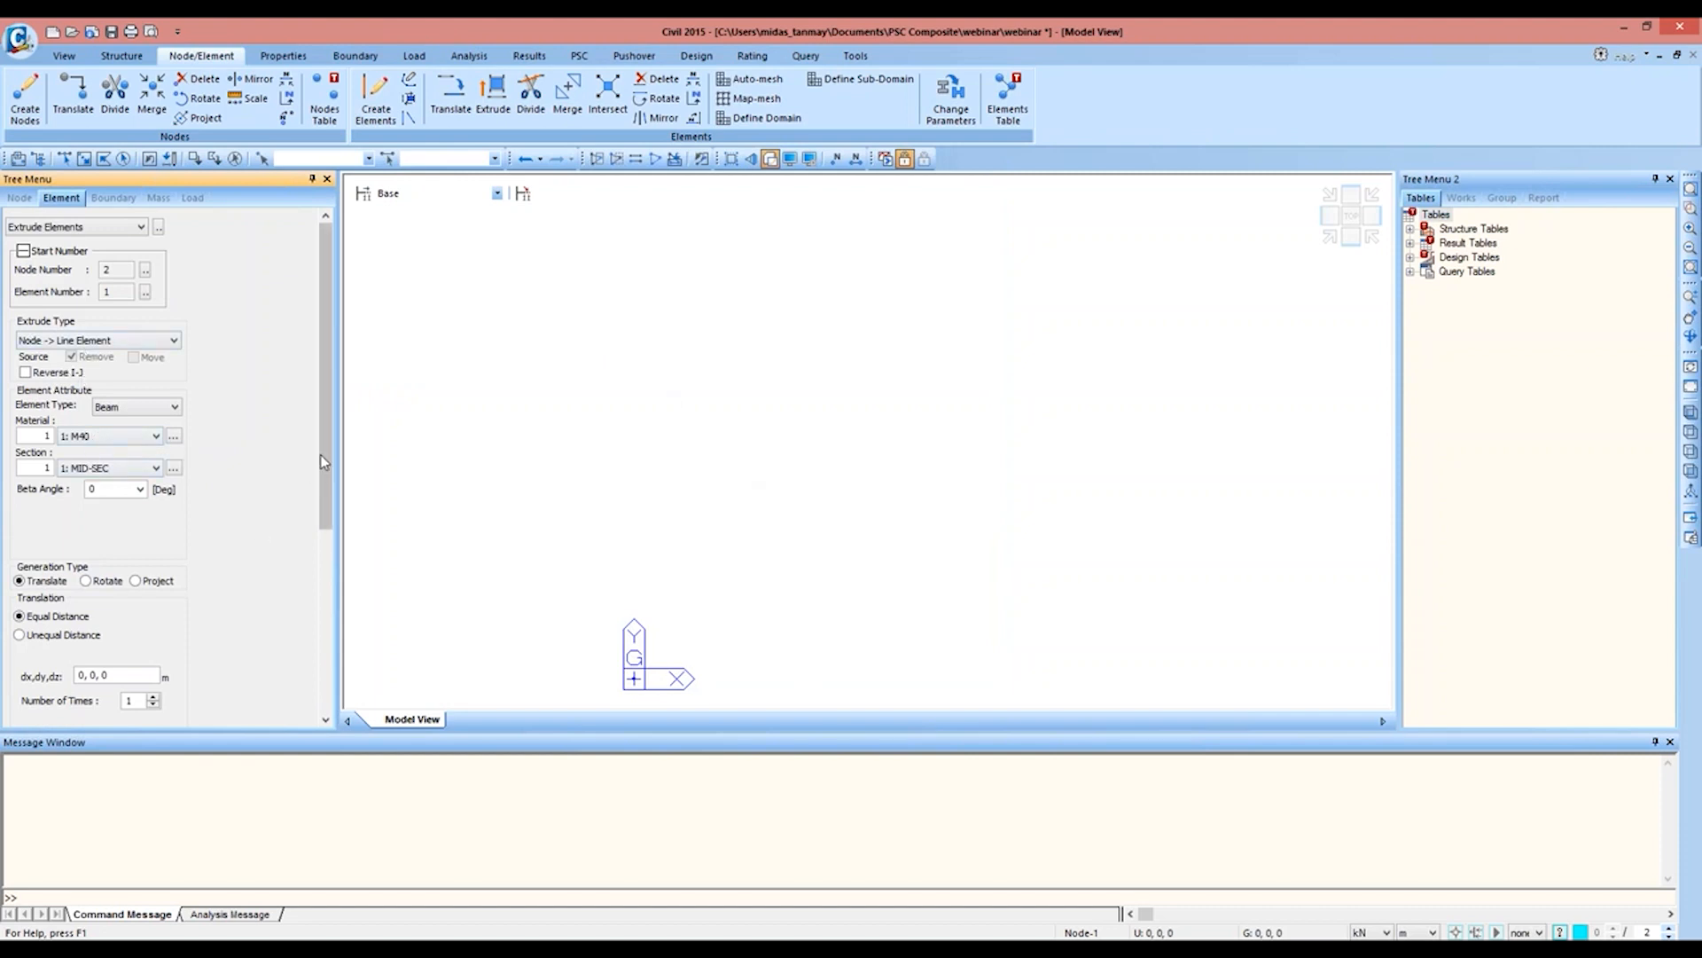
{"action": "scroll", "coordinate": [325, 488], "scroll_direction": "down", "scroll_amount": 3}
{"action": "left_click", "coordinate": [58, 479]}
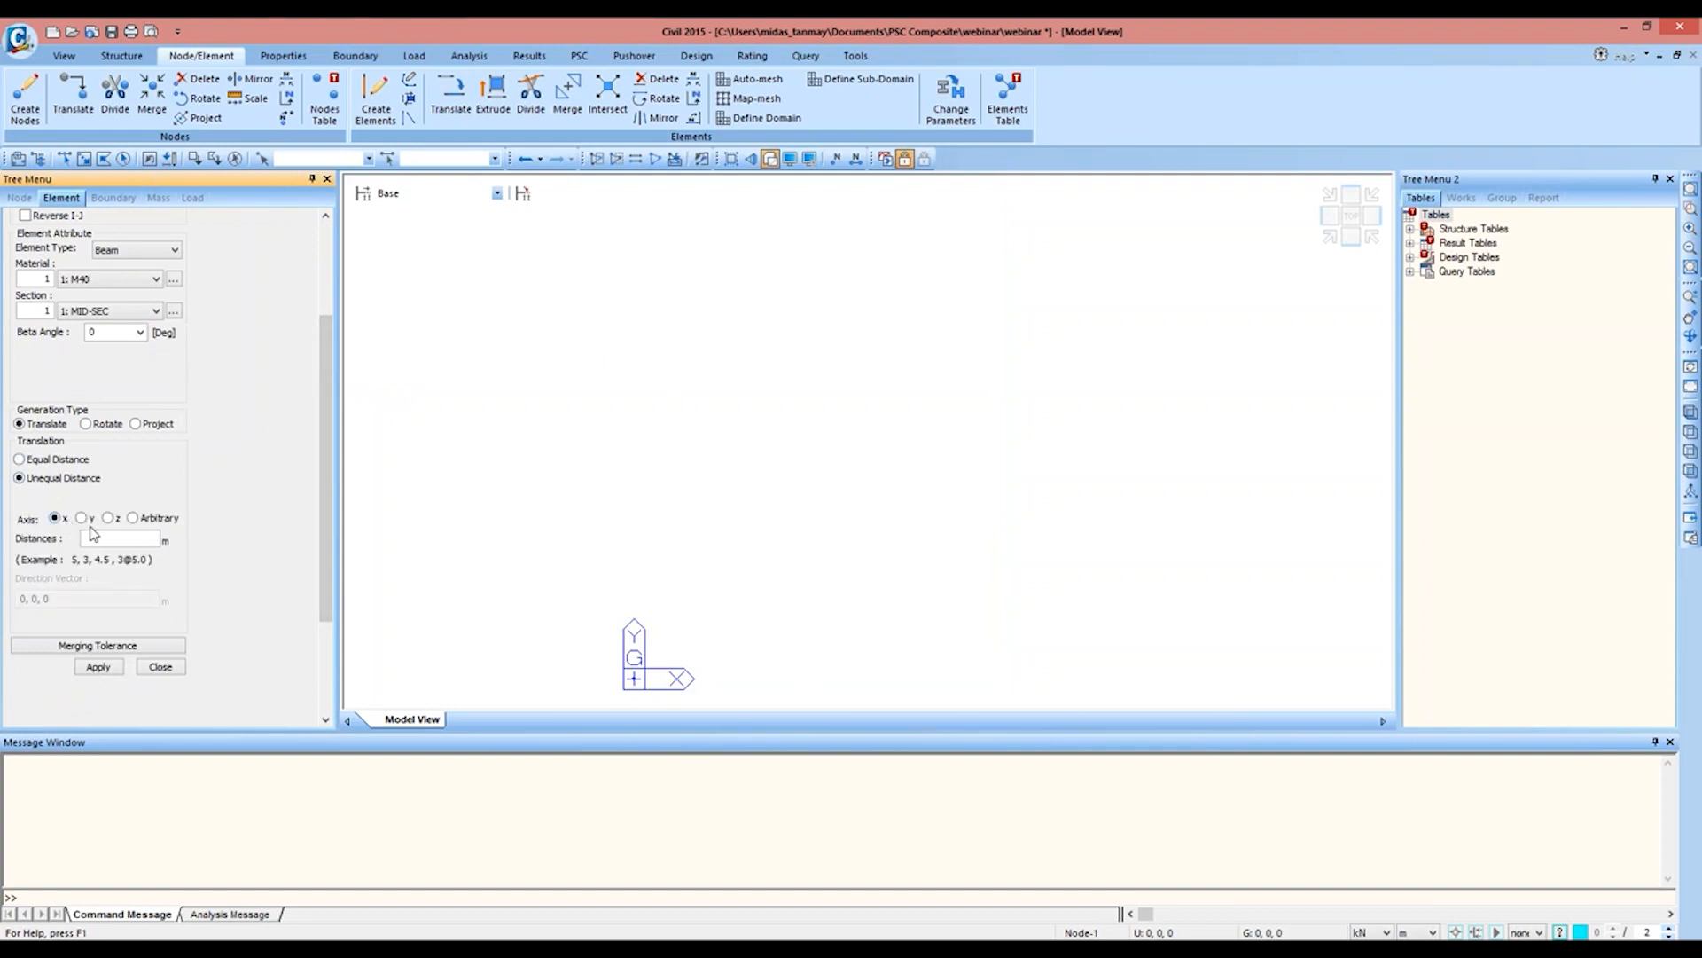
{"action": "left_click", "coordinate": [120, 538]}
{"action": "type", "text": "0.5,24@1,0.5"}
{"action": "left_click", "coordinate": [123, 158]}
{"action": "left_click", "coordinate": [98, 667]}
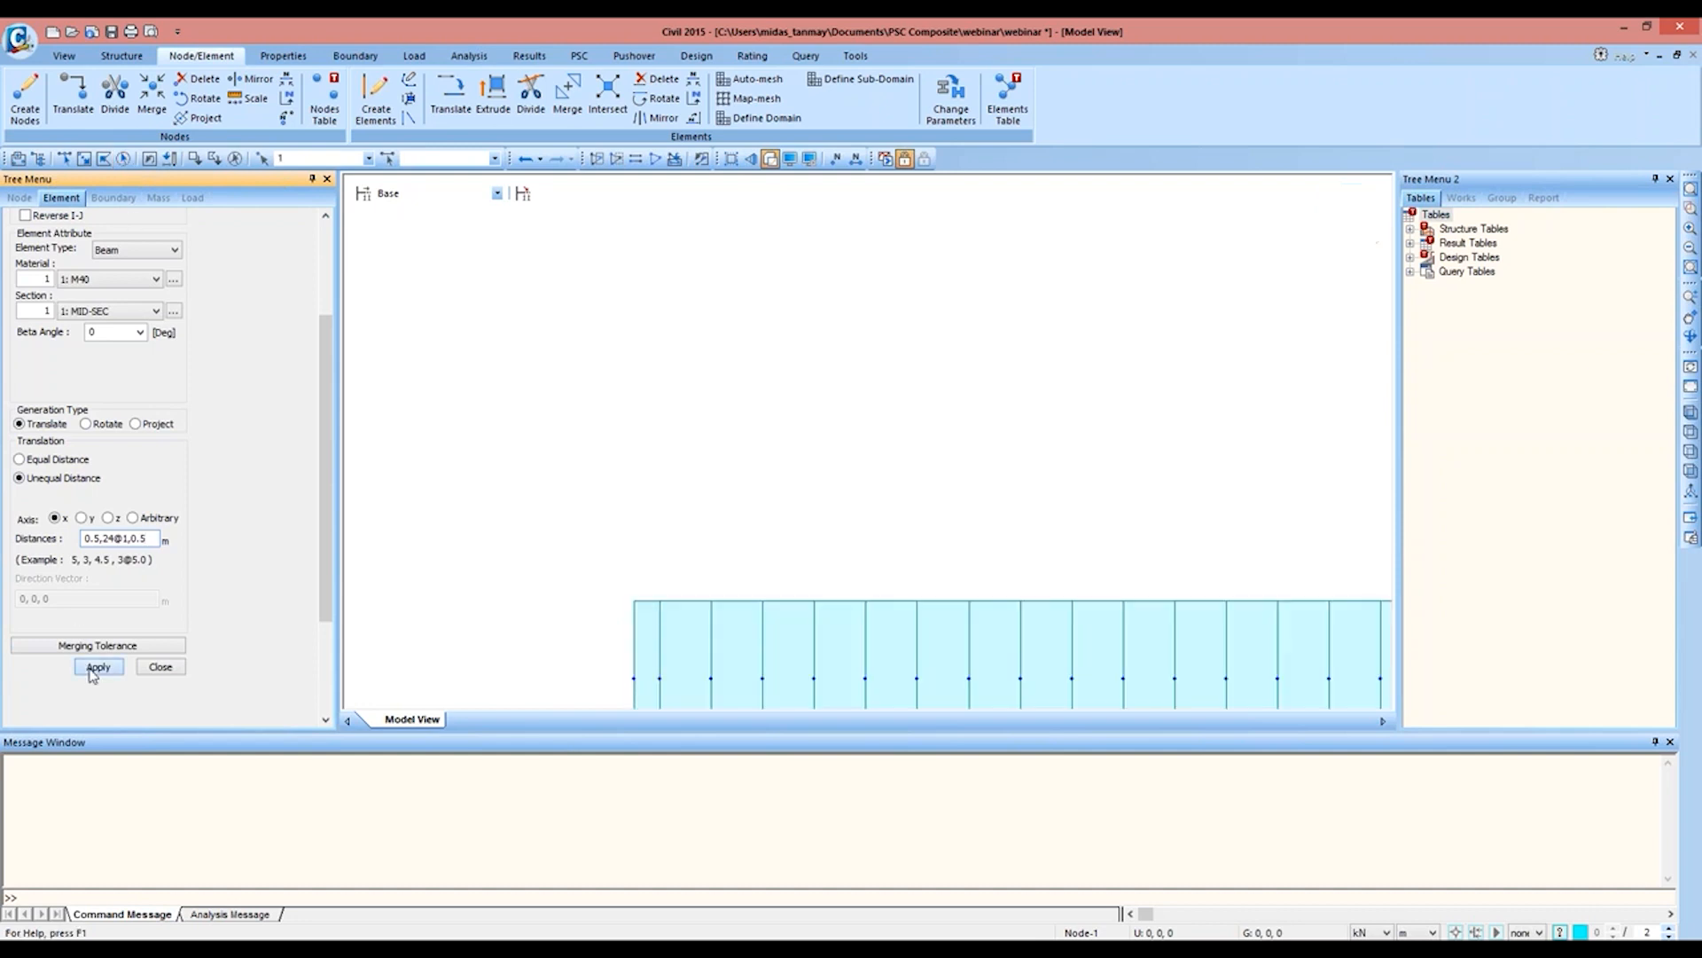
{"action": "left_click", "coordinate": [1350, 215]}
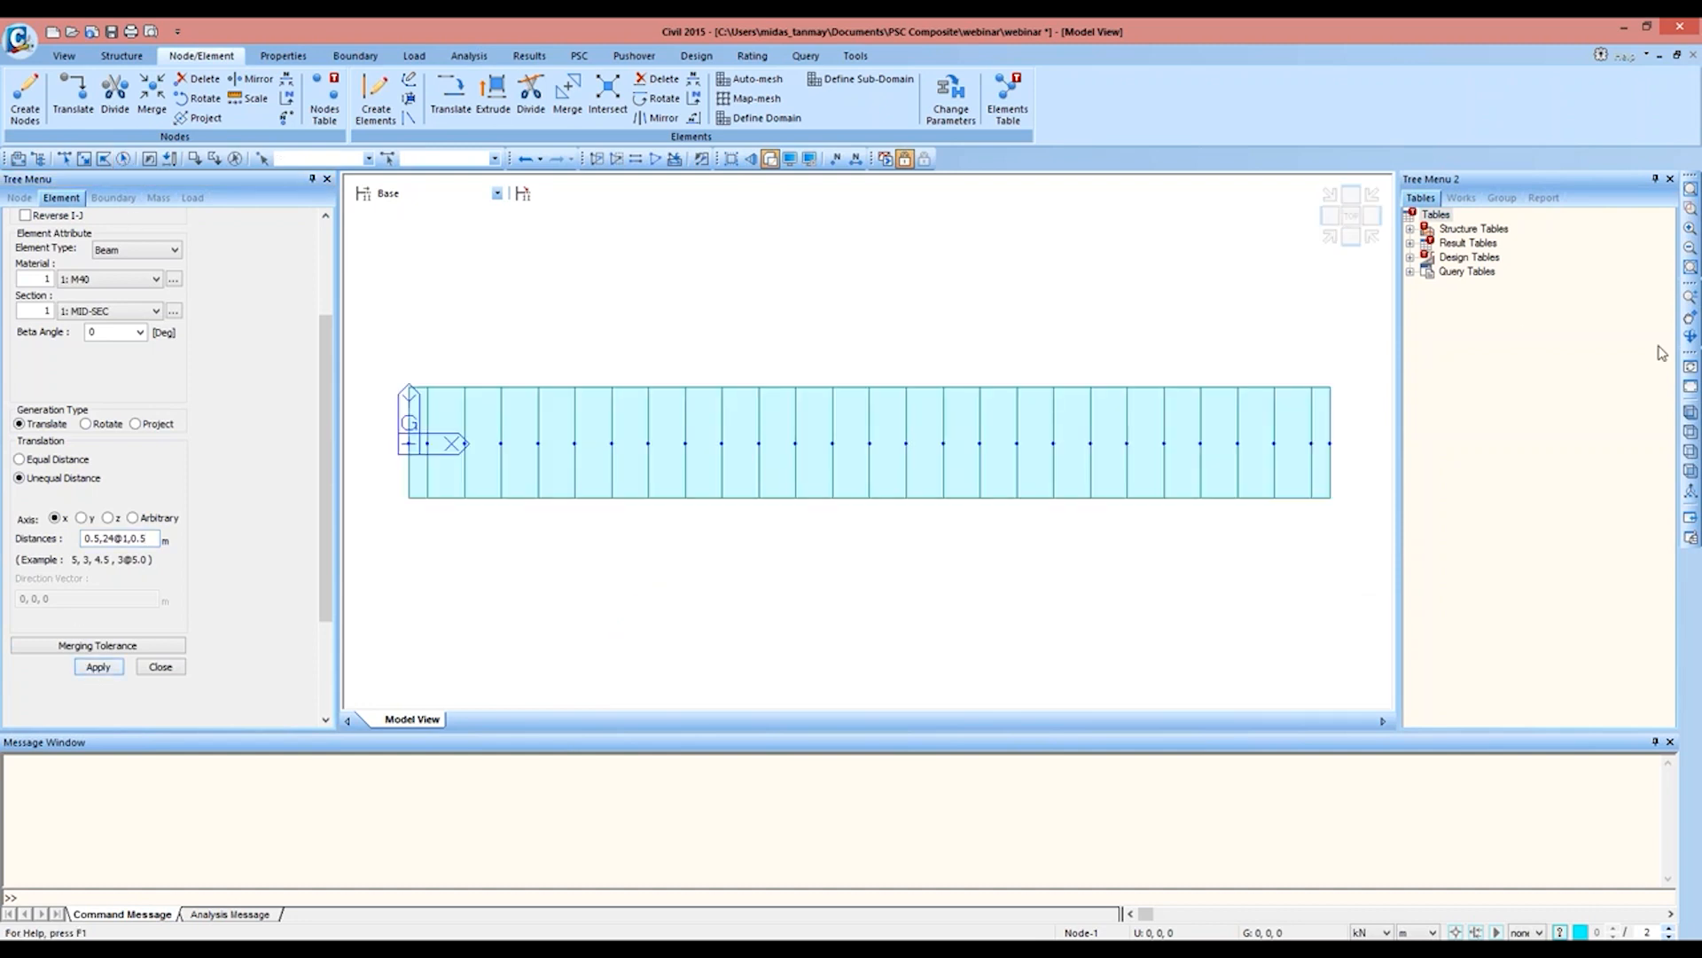
{"action": "left_click", "coordinate": [1691, 337]}
{"action": "left_click_drag", "start_coordinate": [1170, 411], "coordinate": [1178, 259]}
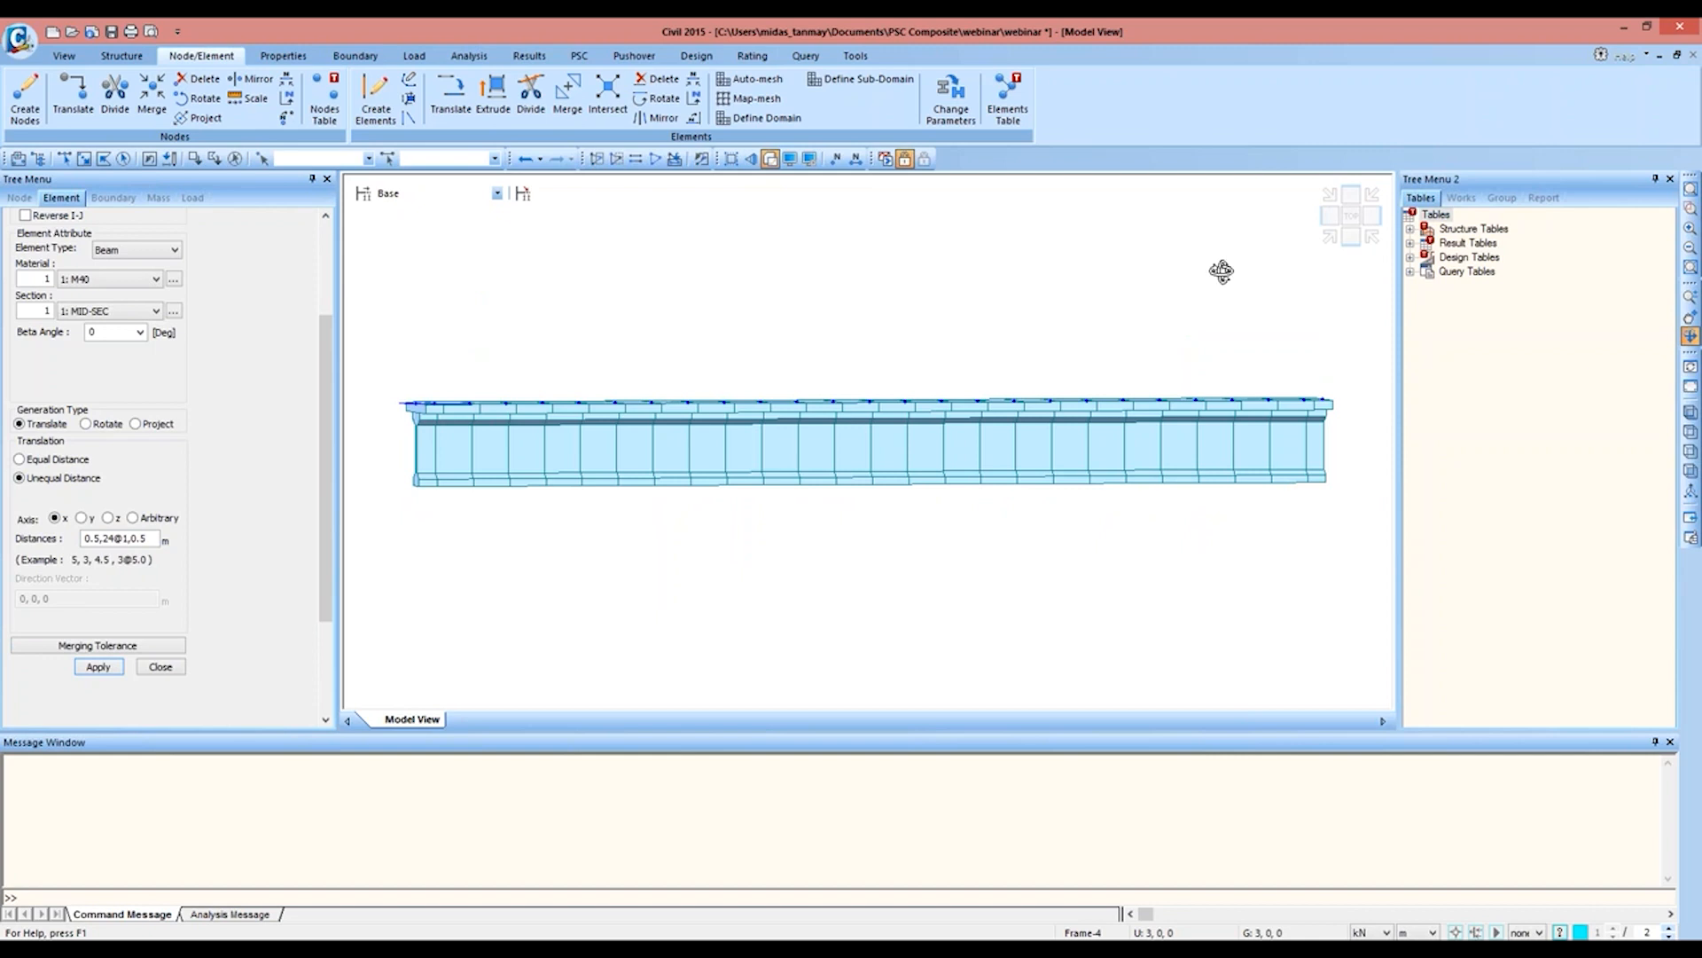
{"action": "left_click", "coordinate": [1350, 216]}
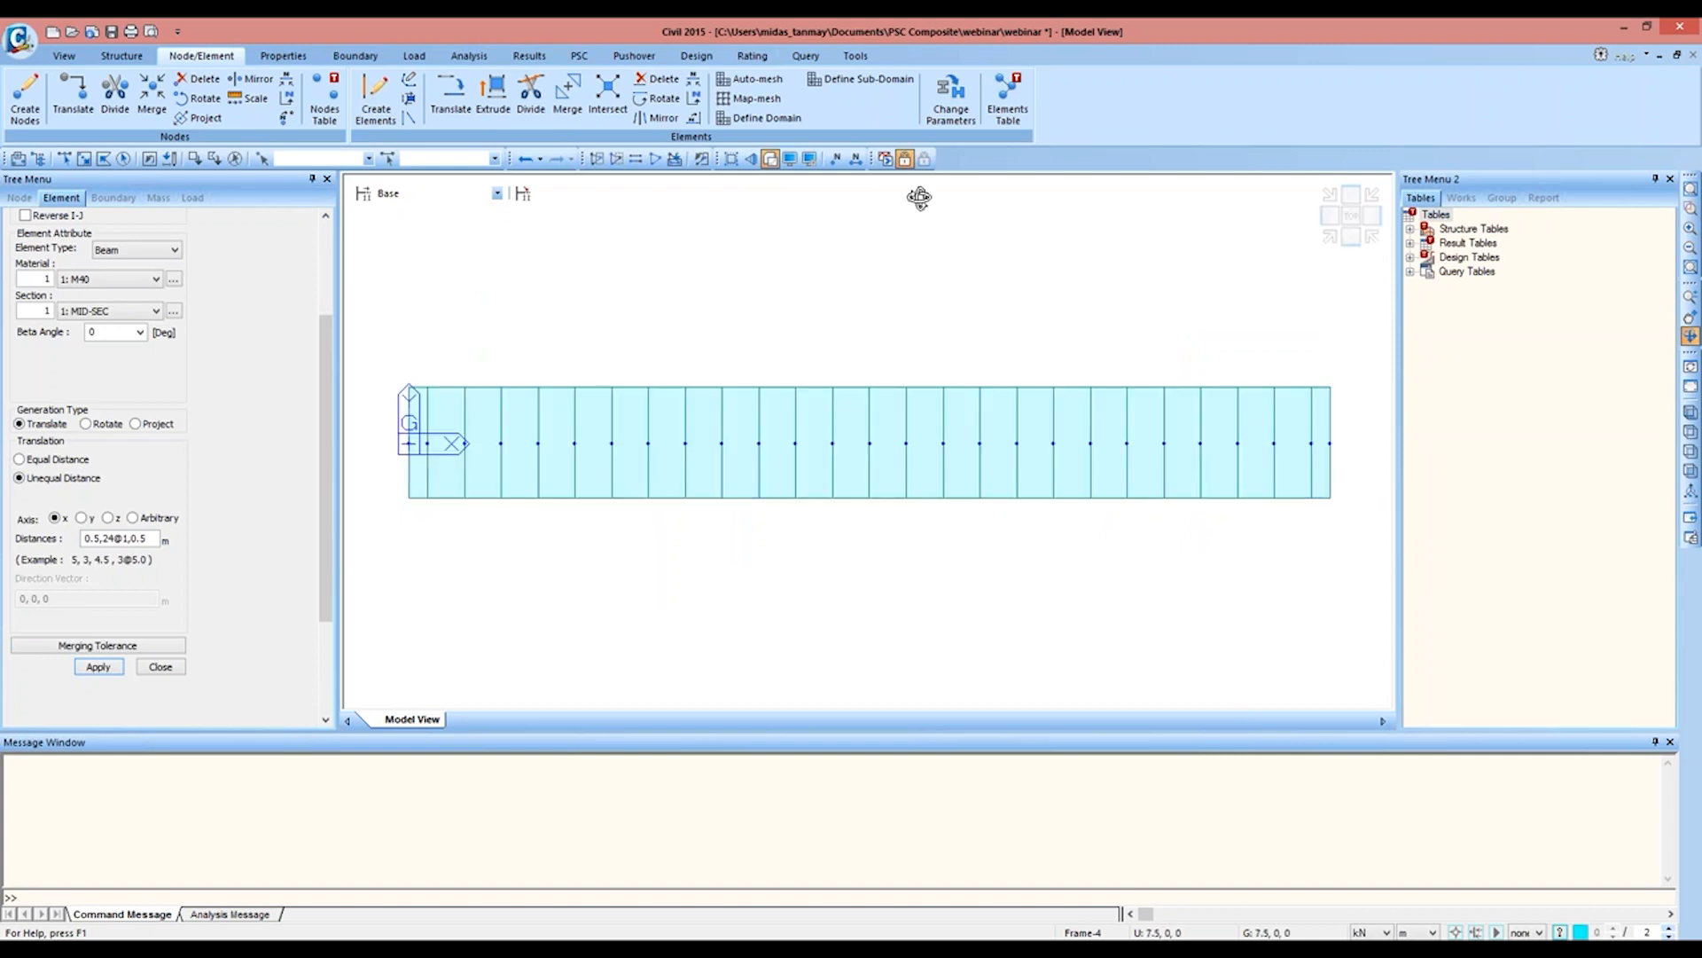
Step: Assign the SUP-SEC section to the first three and last three elements of the girder, shown as plain lines
{"action": "left_click", "coordinate": [1461, 198]}
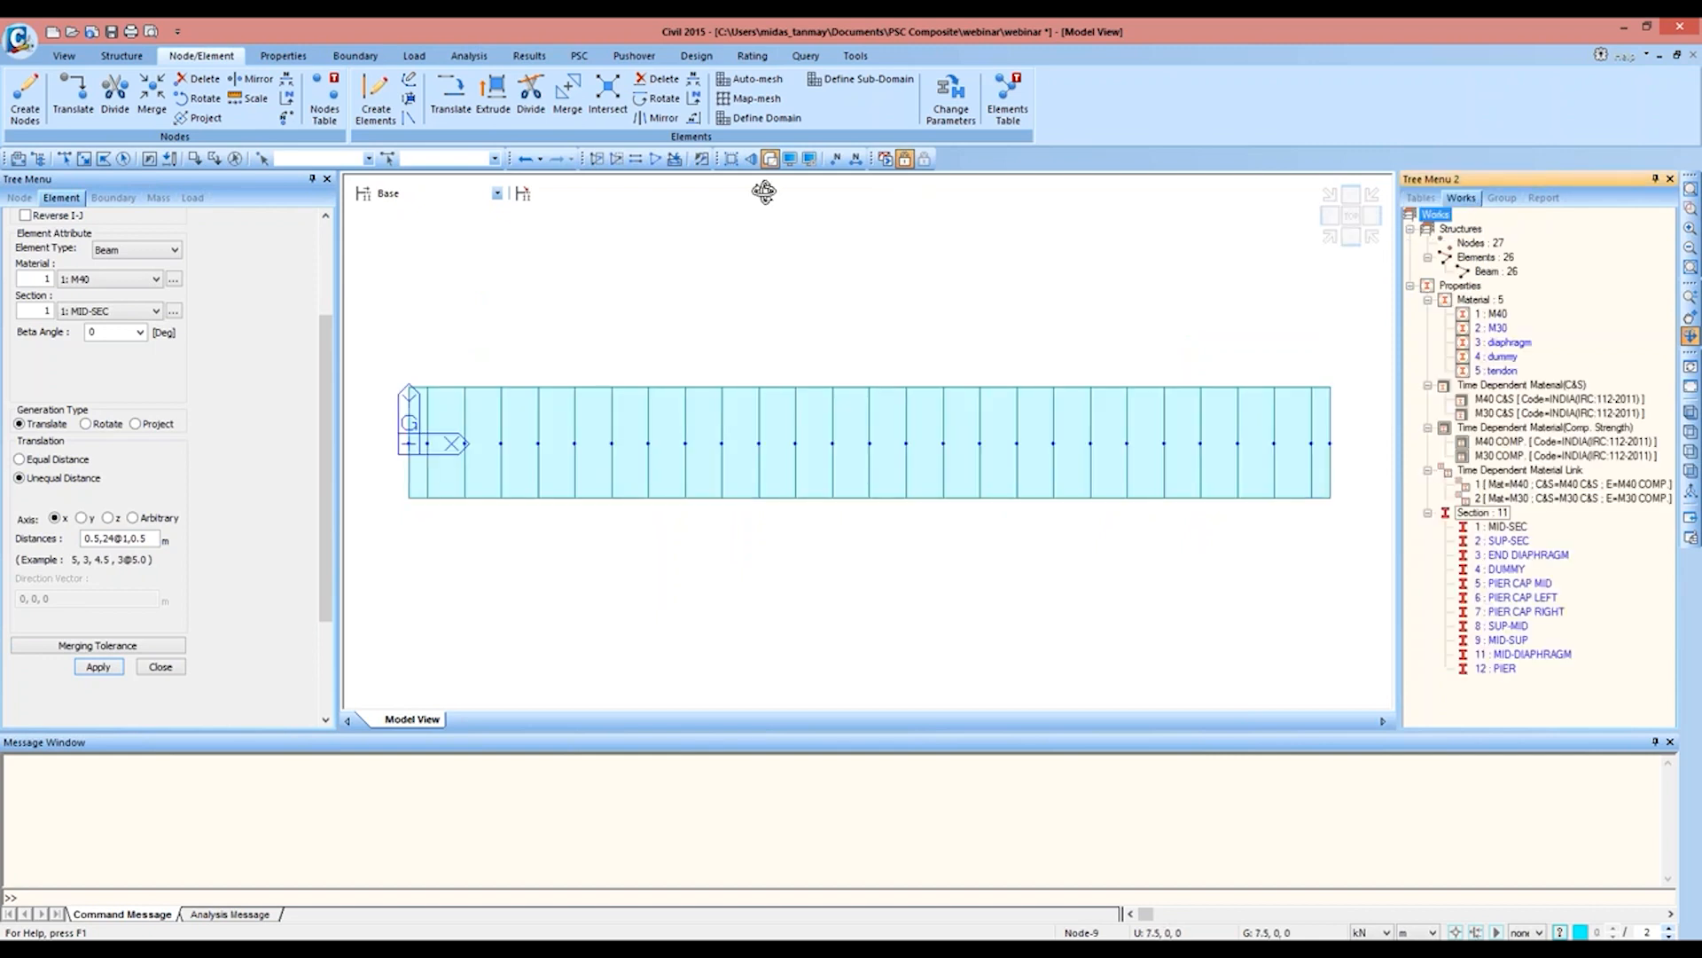
{"action": "left_click", "coordinate": [770, 158]}
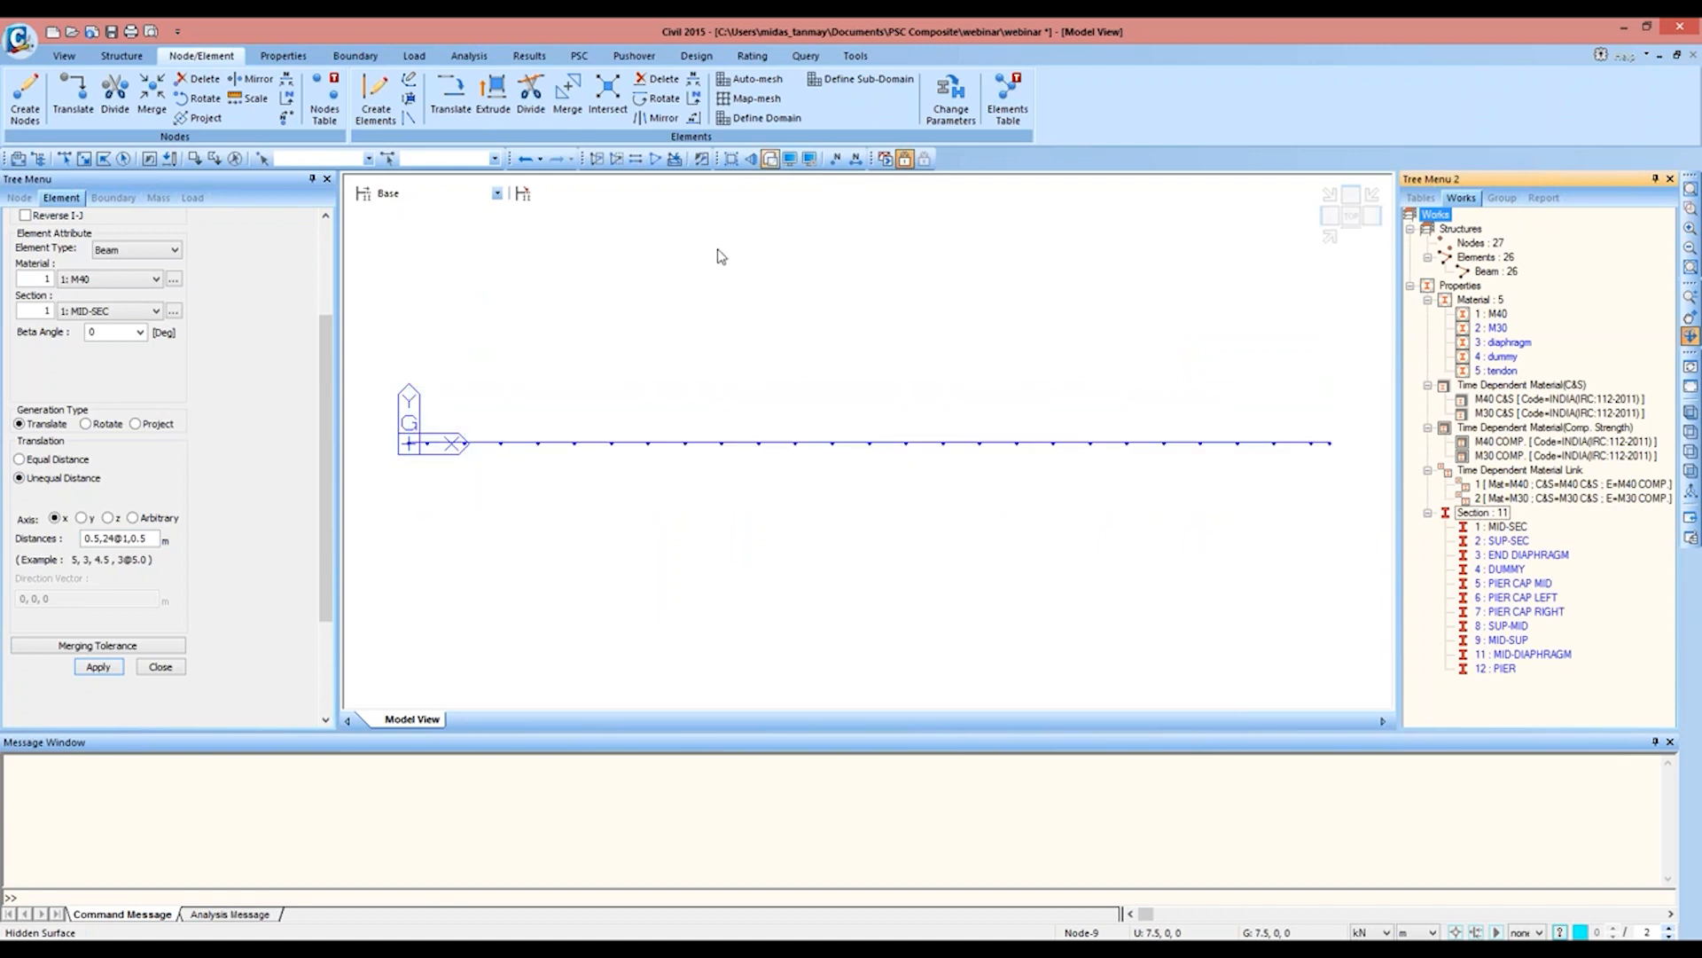
{"action": "left_click", "coordinate": [64, 159]}
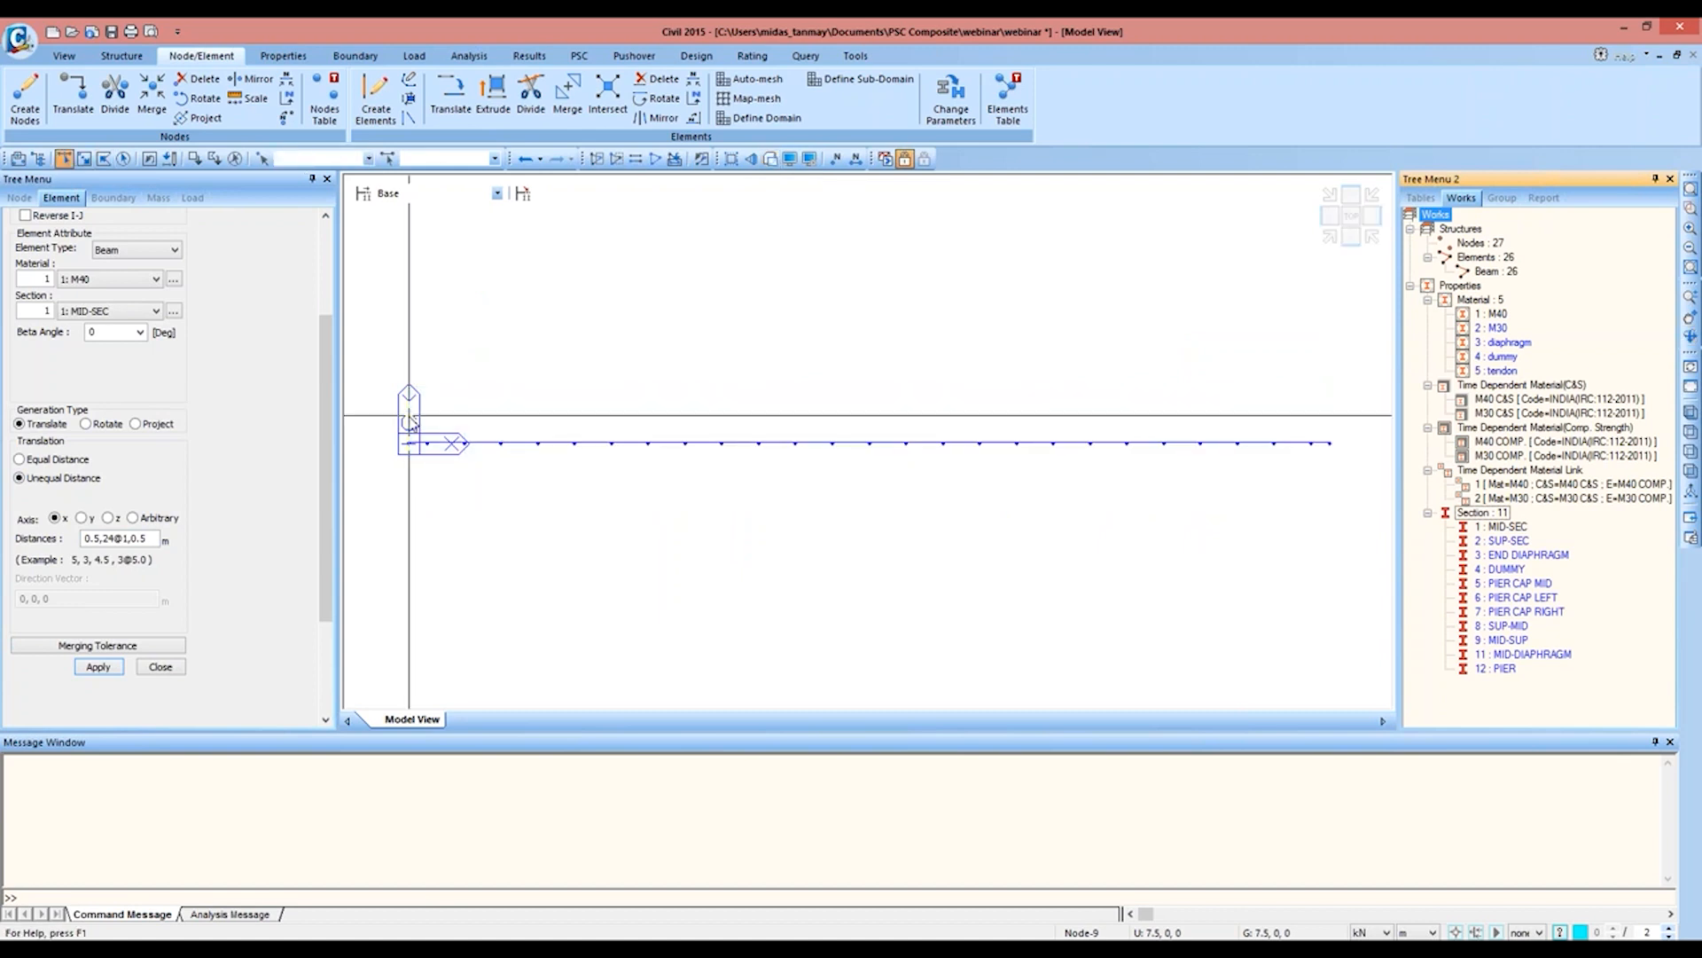
{"action": "left_click_drag", "start_coordinate": [488, 400], "coordinate": [388, 474]}
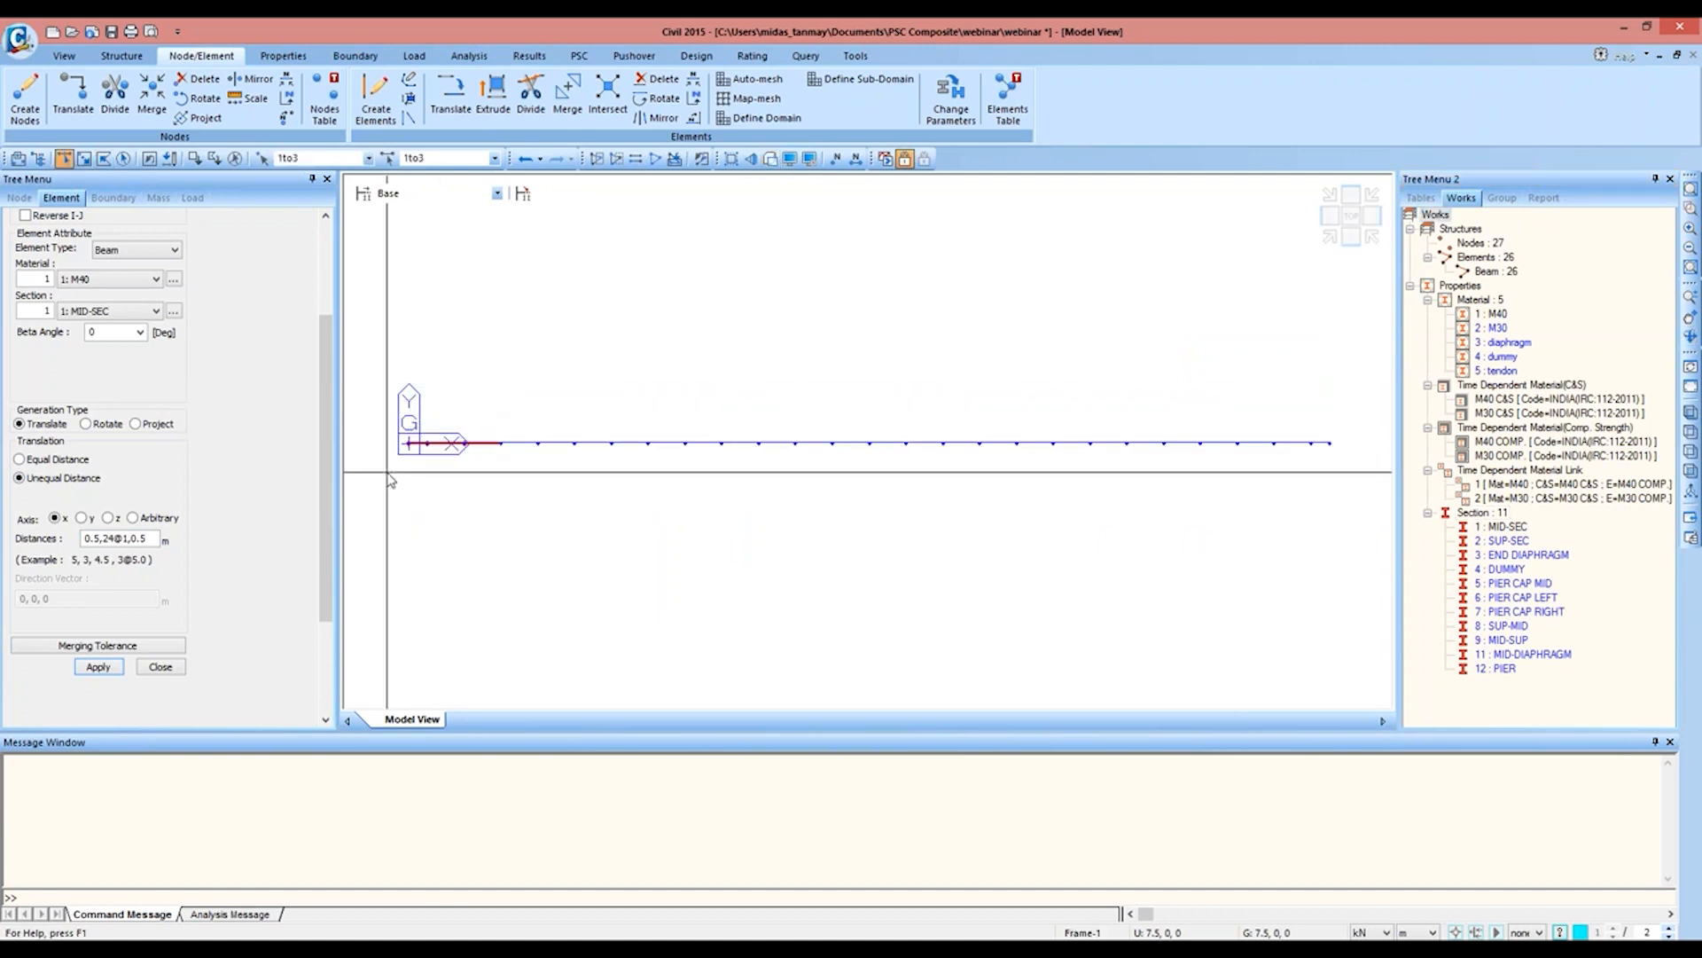
{"action": "left_click_drag", "start_coordinate": [1369, 390], "coordinate": [1251, 470]}
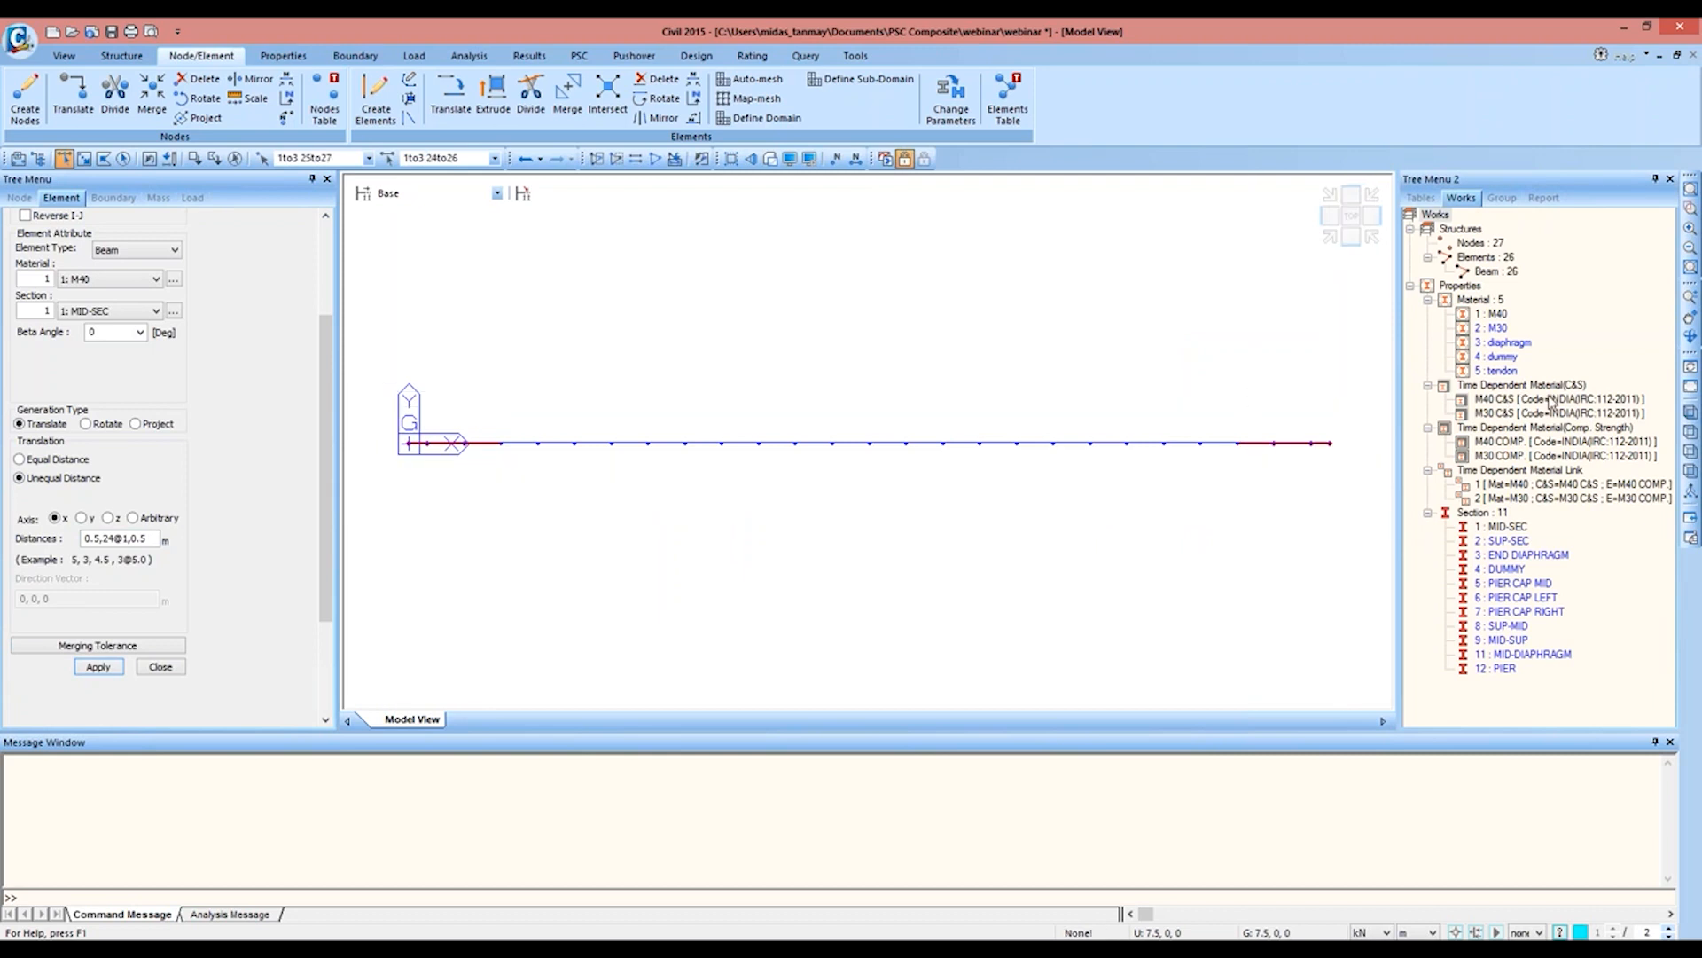
{"action": "left_click_drag", "start_coordinate": [1518, 544], "coordinate": [1147, 387]}
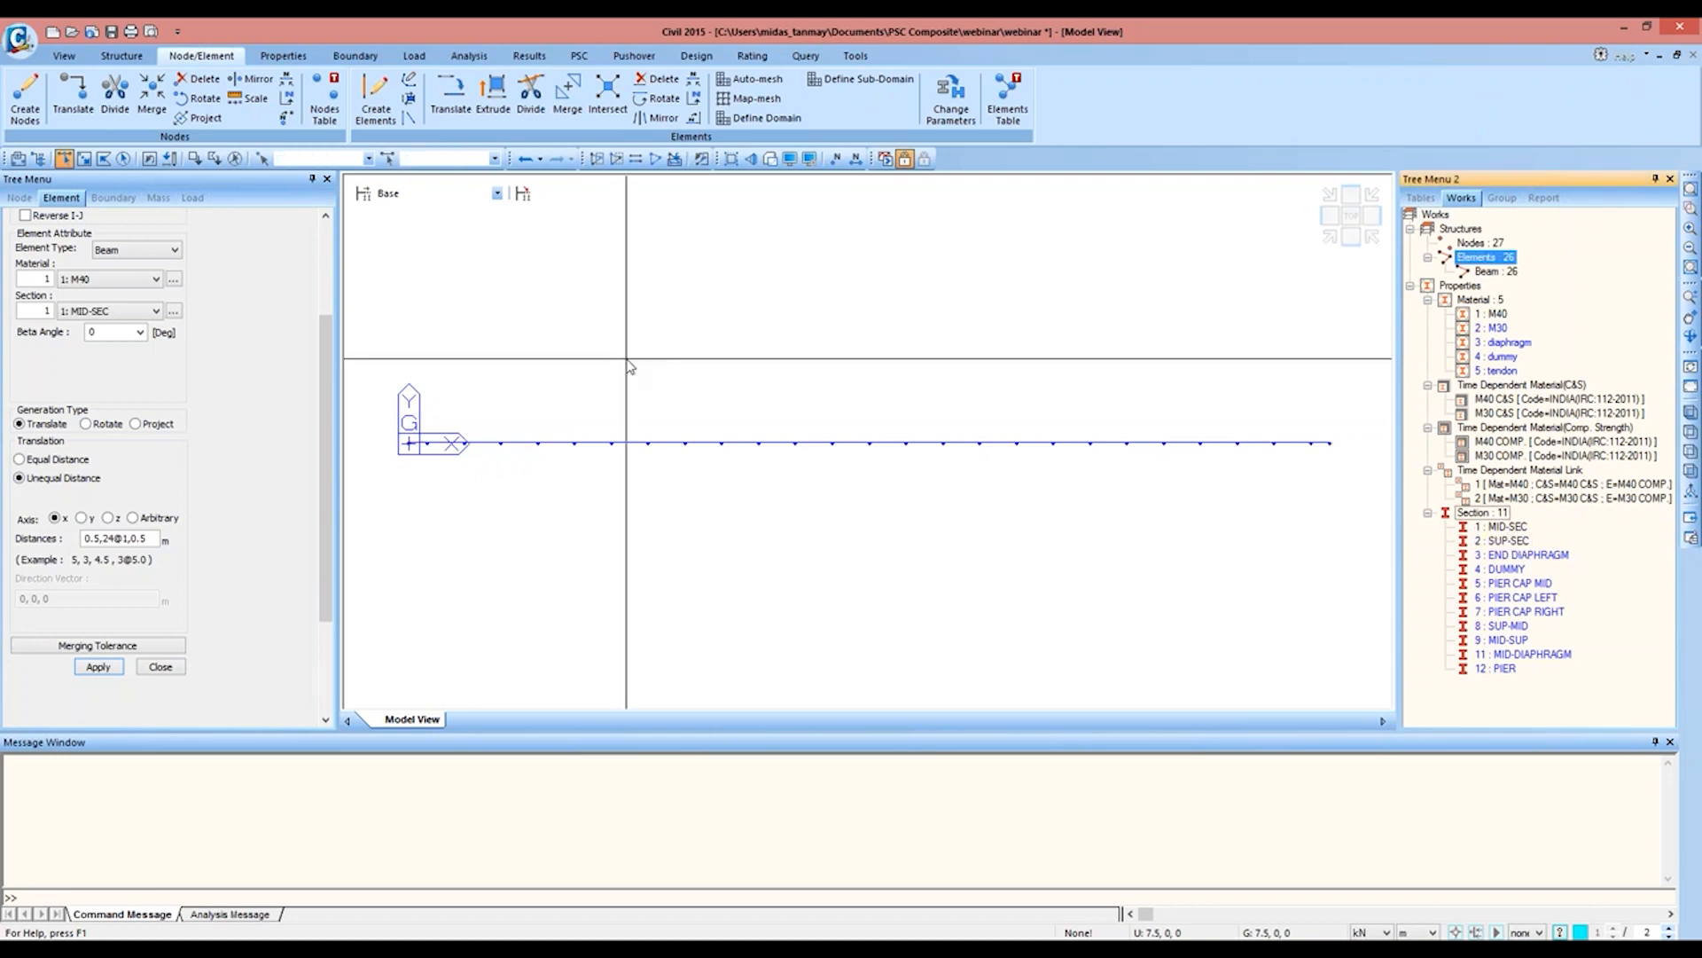
Step: Assign the tapered SUP-MID section to elements 4 and 5 and MID-SUP to elements 22 and 23, and inspect the girder in 3D
{"action": "left_click_drag", "start_coordinate": [562, 419], "coordinate": [515, 486]}
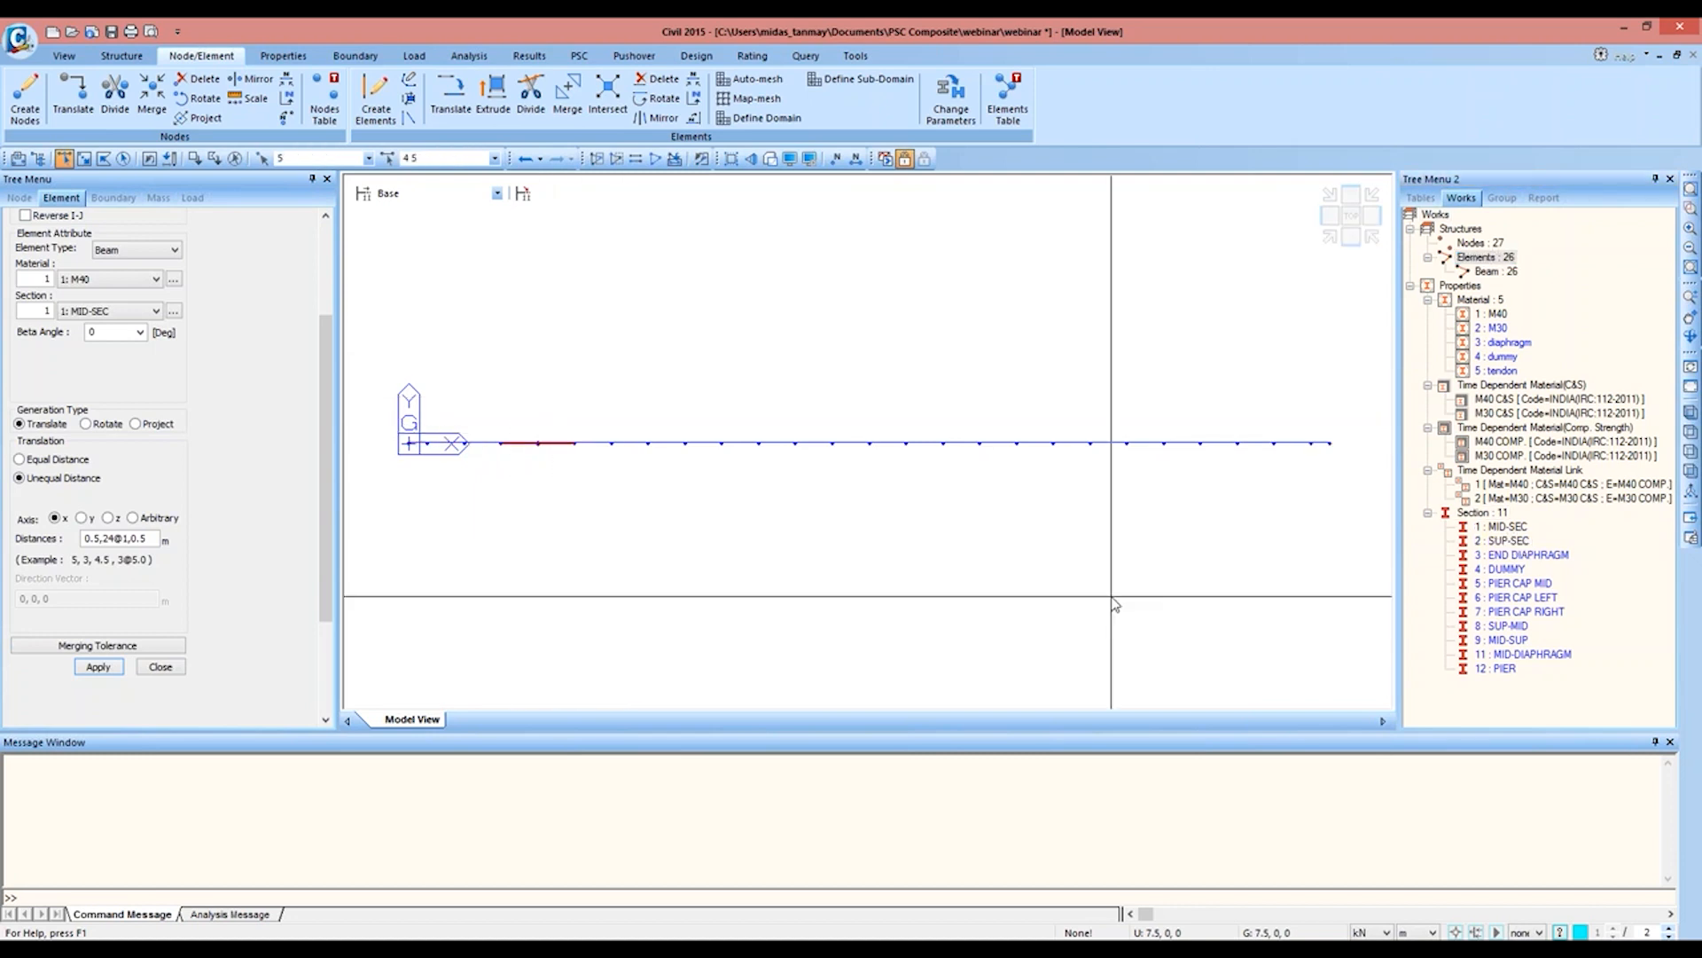
{"action": "left_click", "coordinate": [1505, 627]}
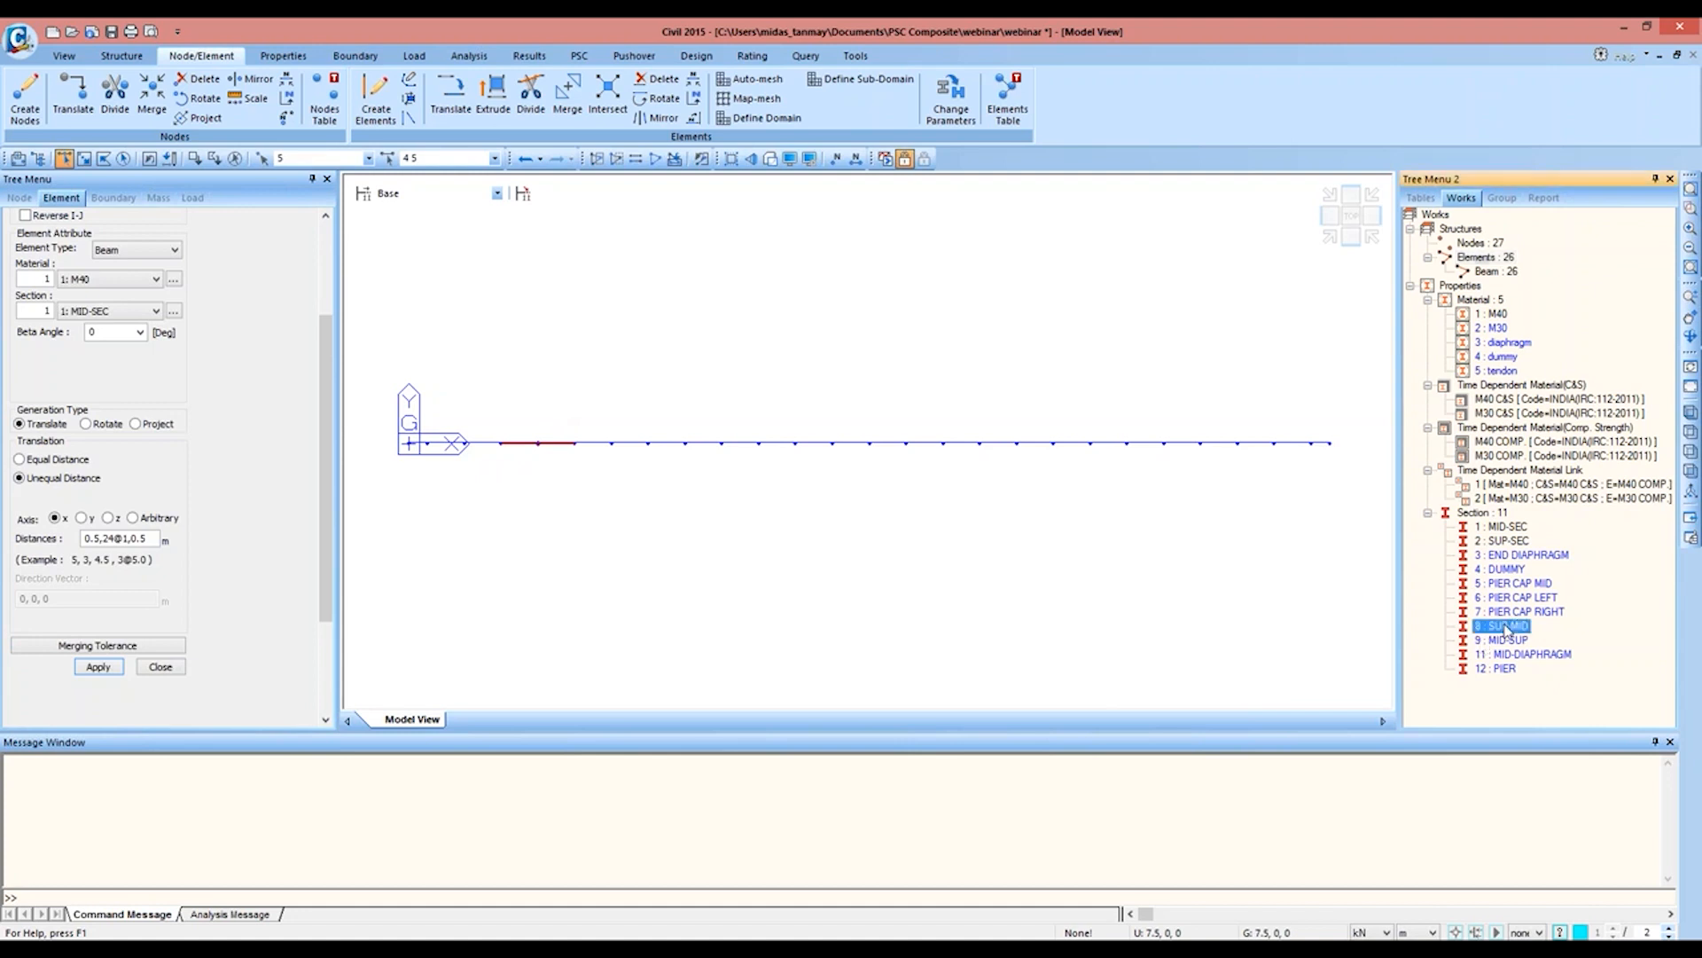
{"action": "left_click_drag", "start_coordinate": [1506, 630], "coordinate": [748, 524]}
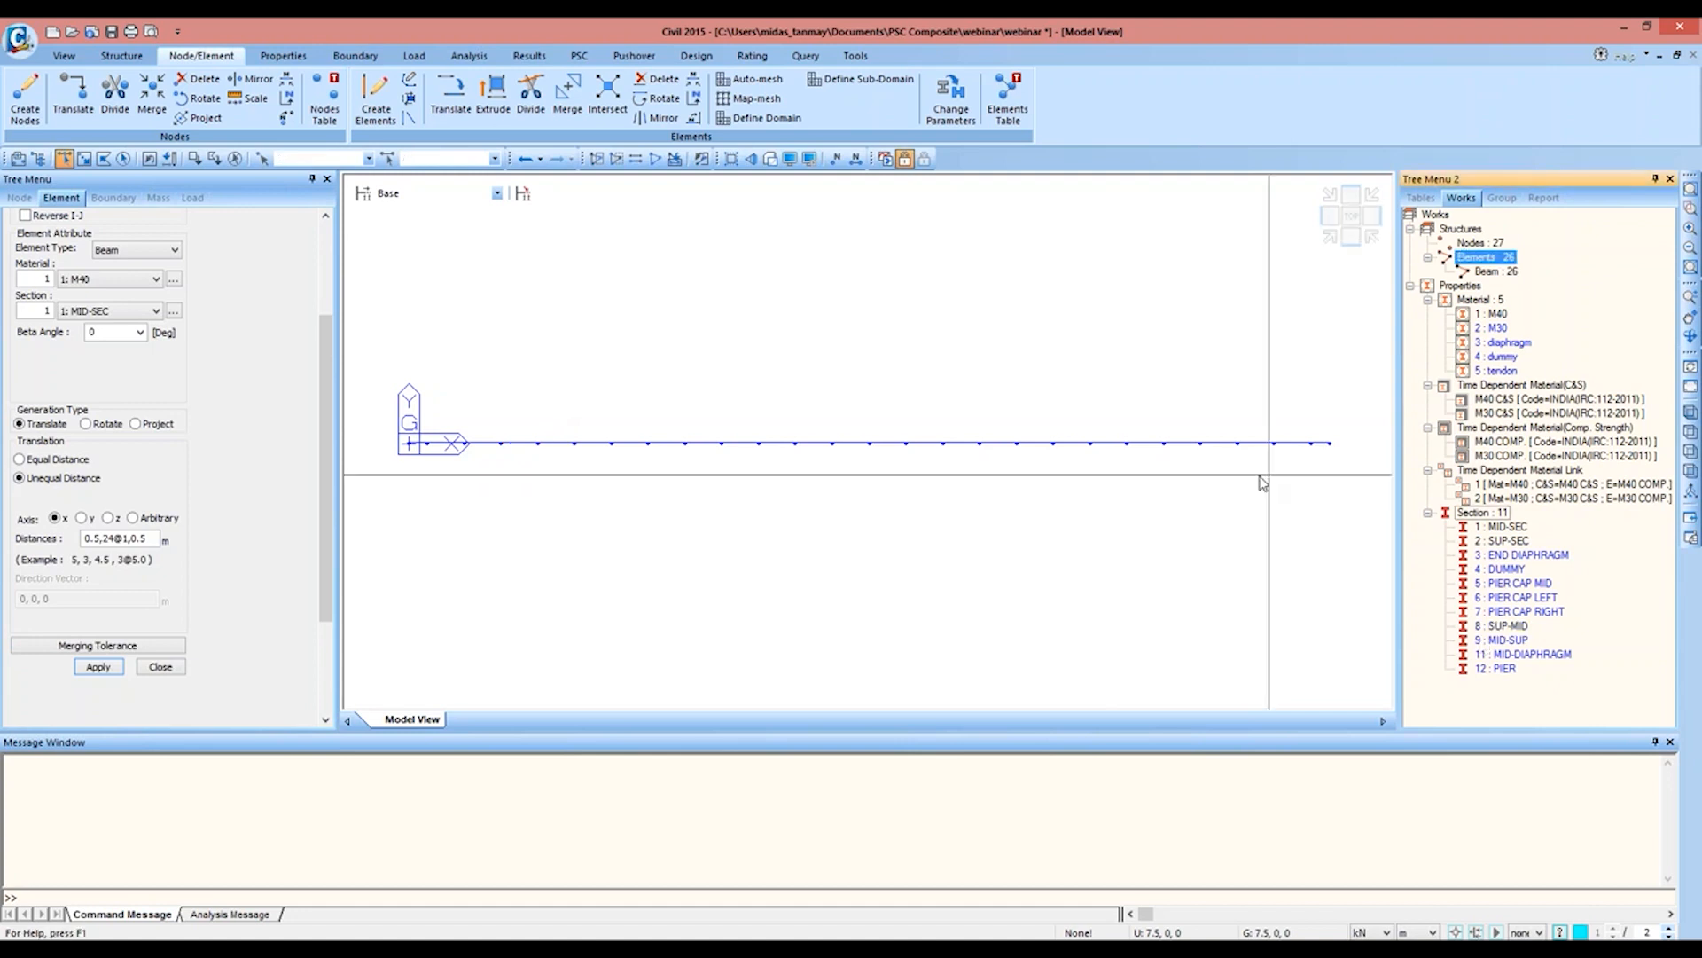
{"action": "left_click_drag", "start_coordinate": [1215, 411], "coordinate": [1175, 490]}
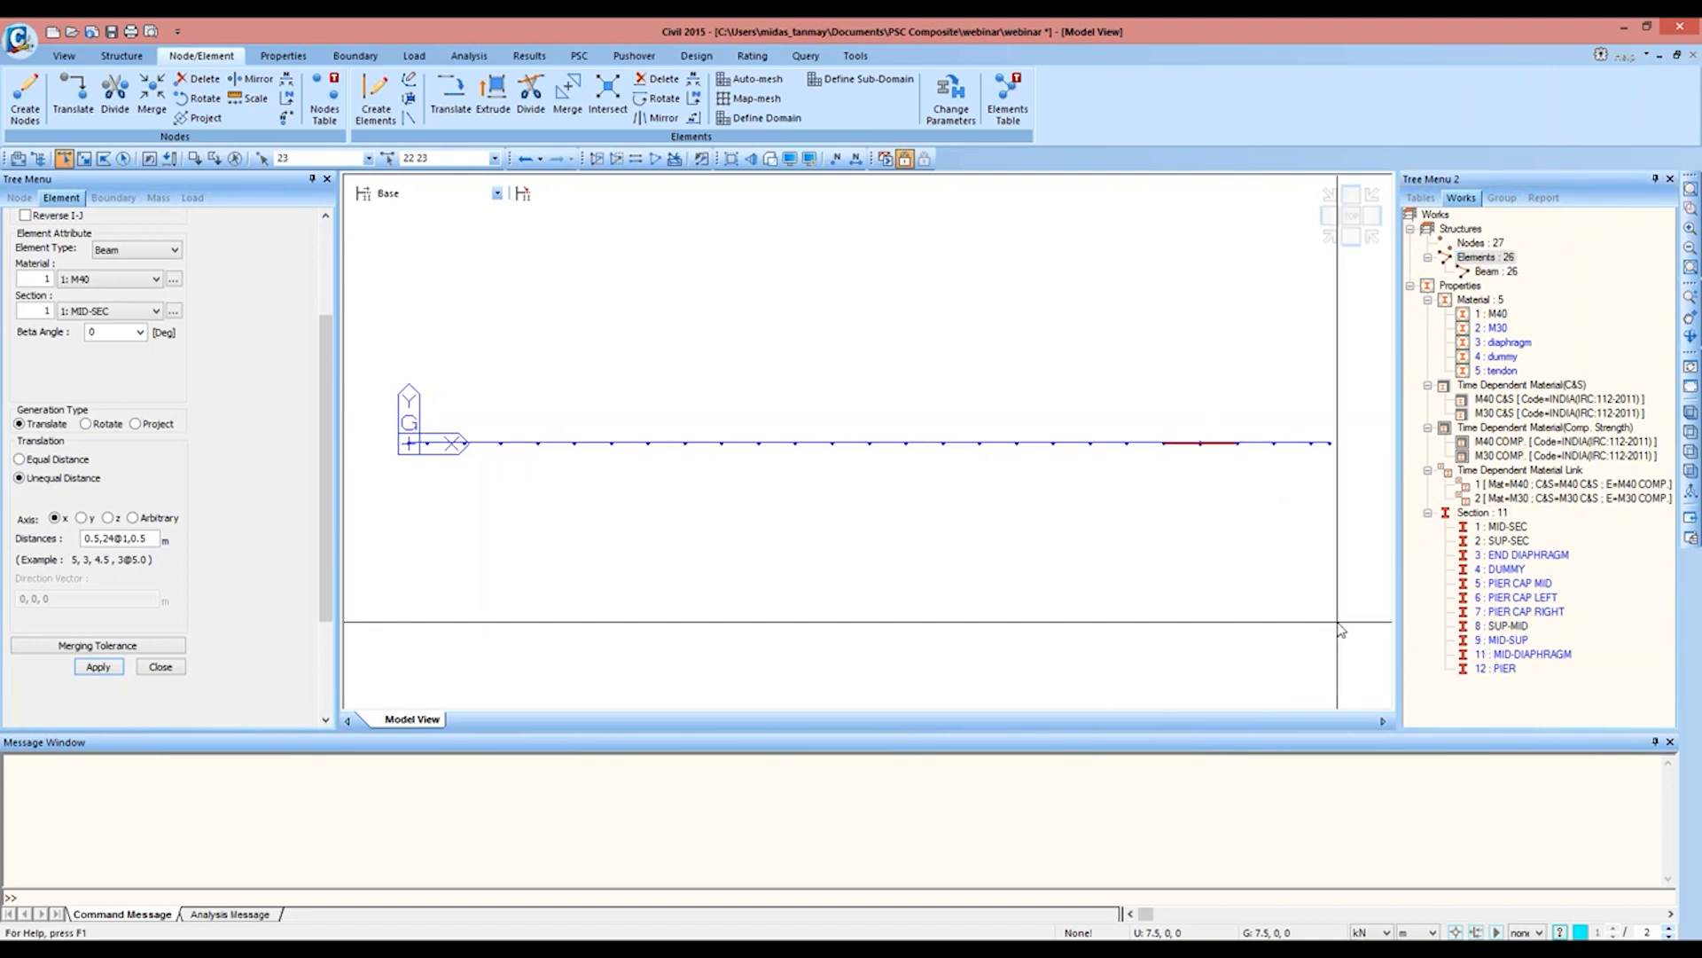
{"action": "left_click_drag", "start_coordinate": [1507, 653], "coordinate": [1211, 497]}
{"action": "left_click", "coordinate": [769, 158]}
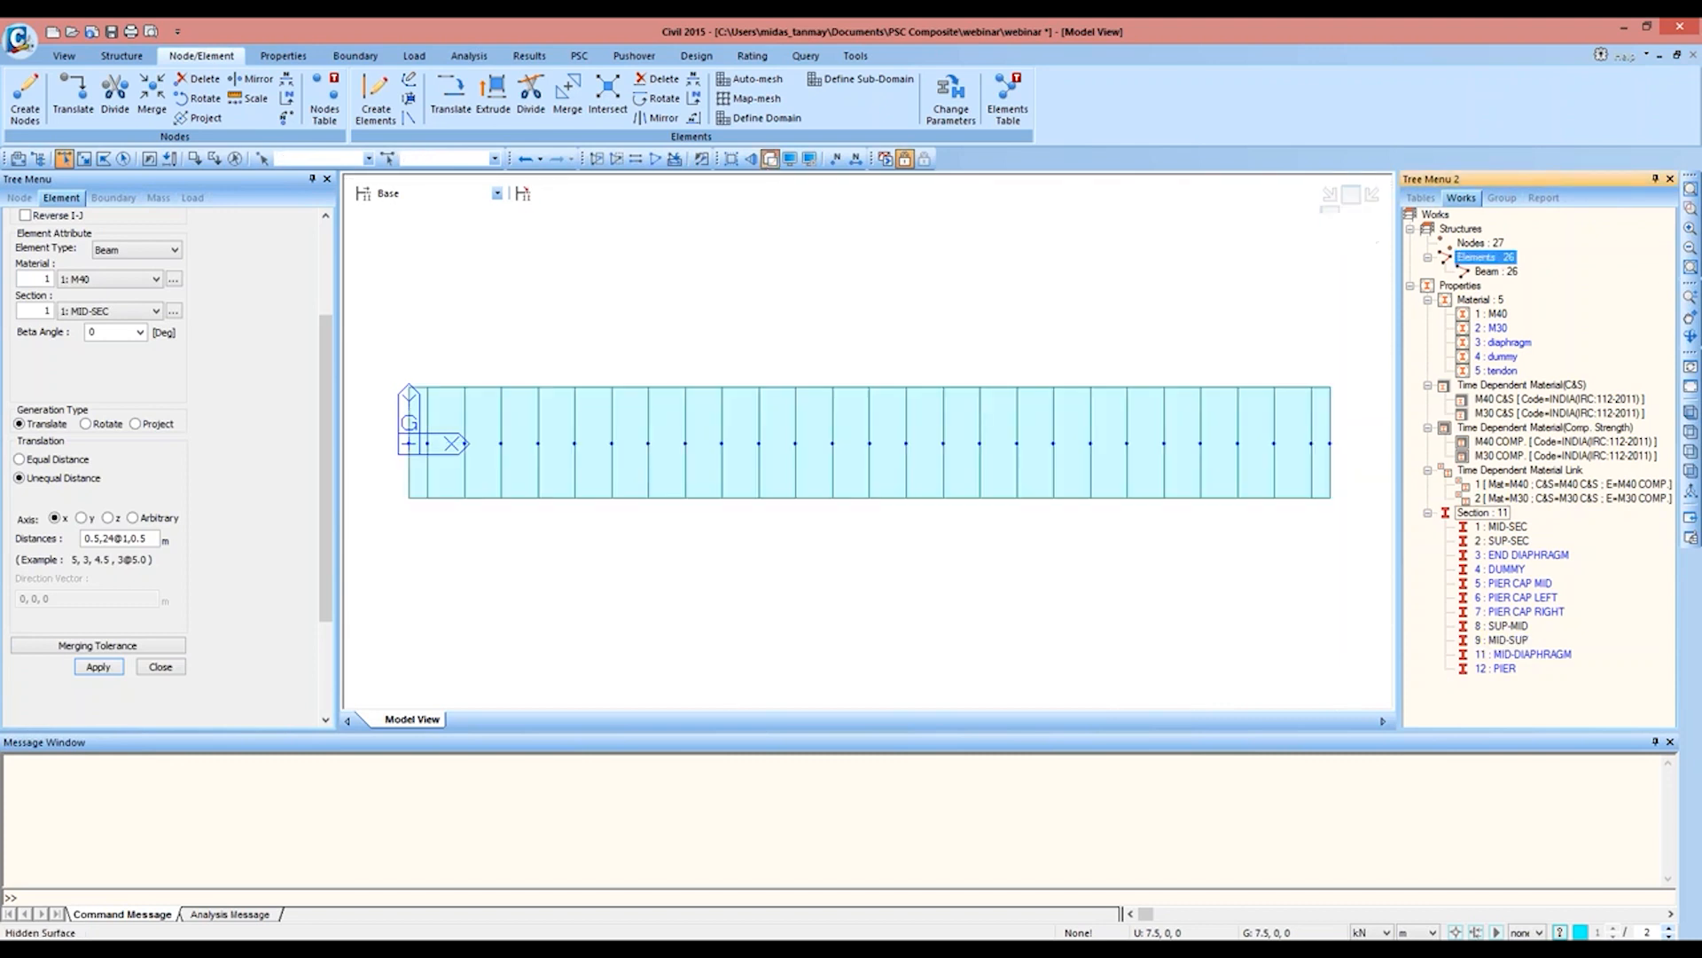
{"action": "left_click", "coordinate": [1330, 236]}
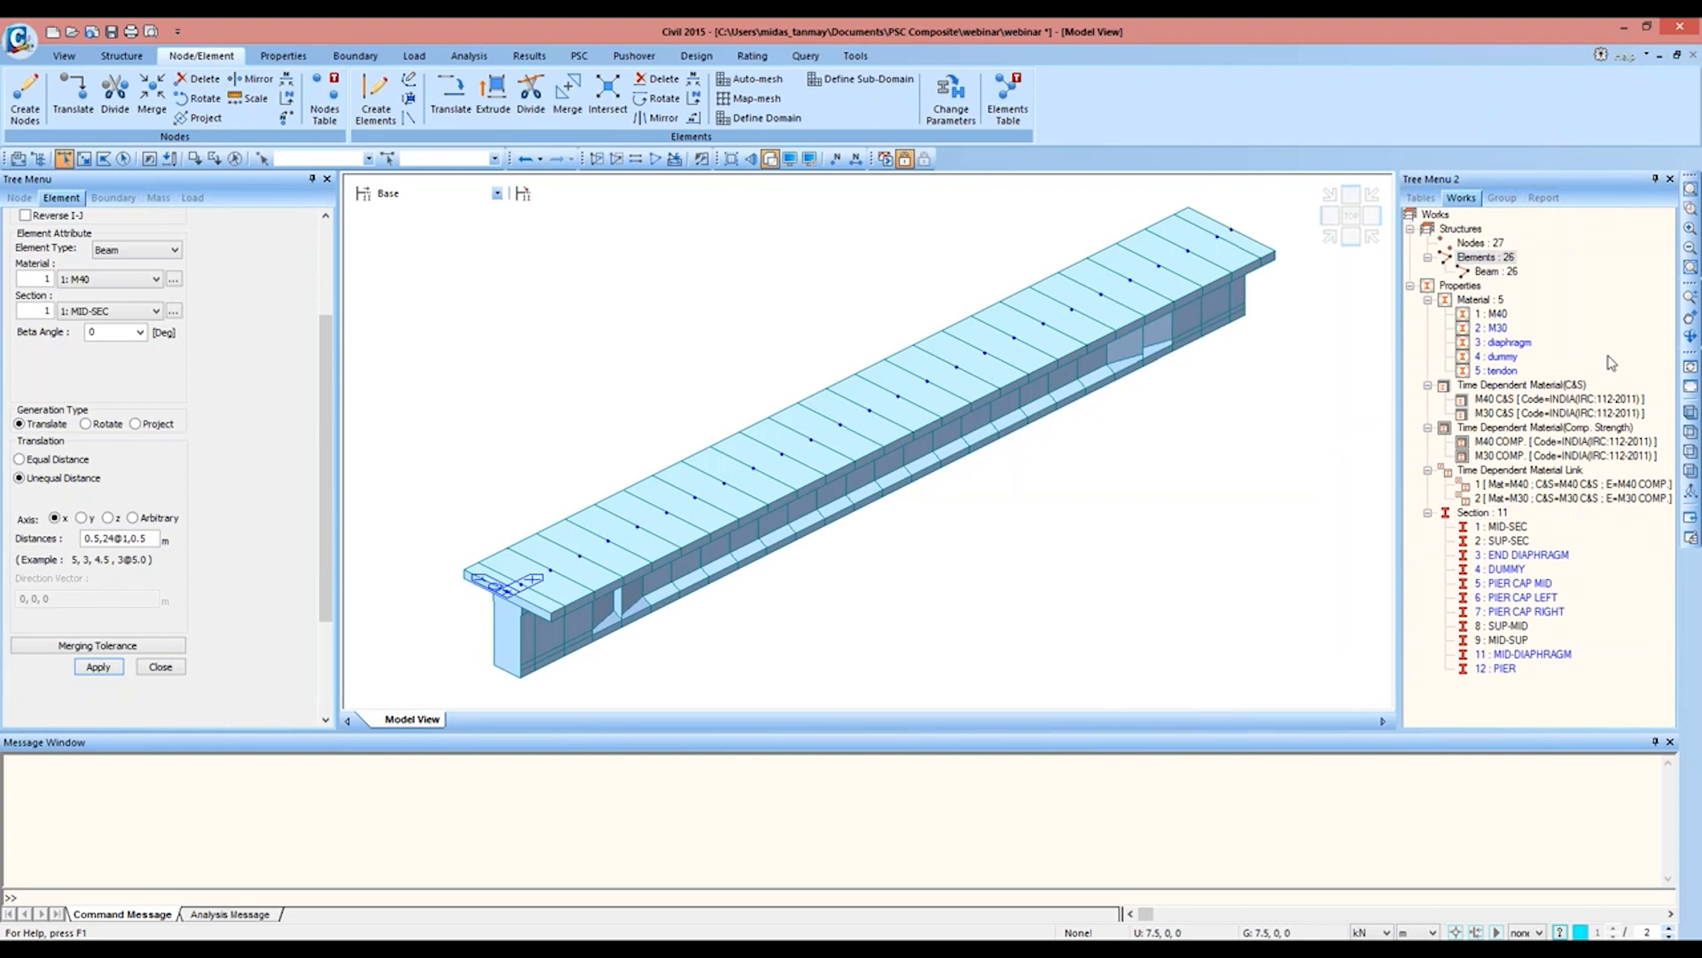
{"action": "left_click", "coordinate": [1691, 337]}
{"action": "left_click_drag", "start_coordinate": [1197, 399], "coordinate": [554, 493]}
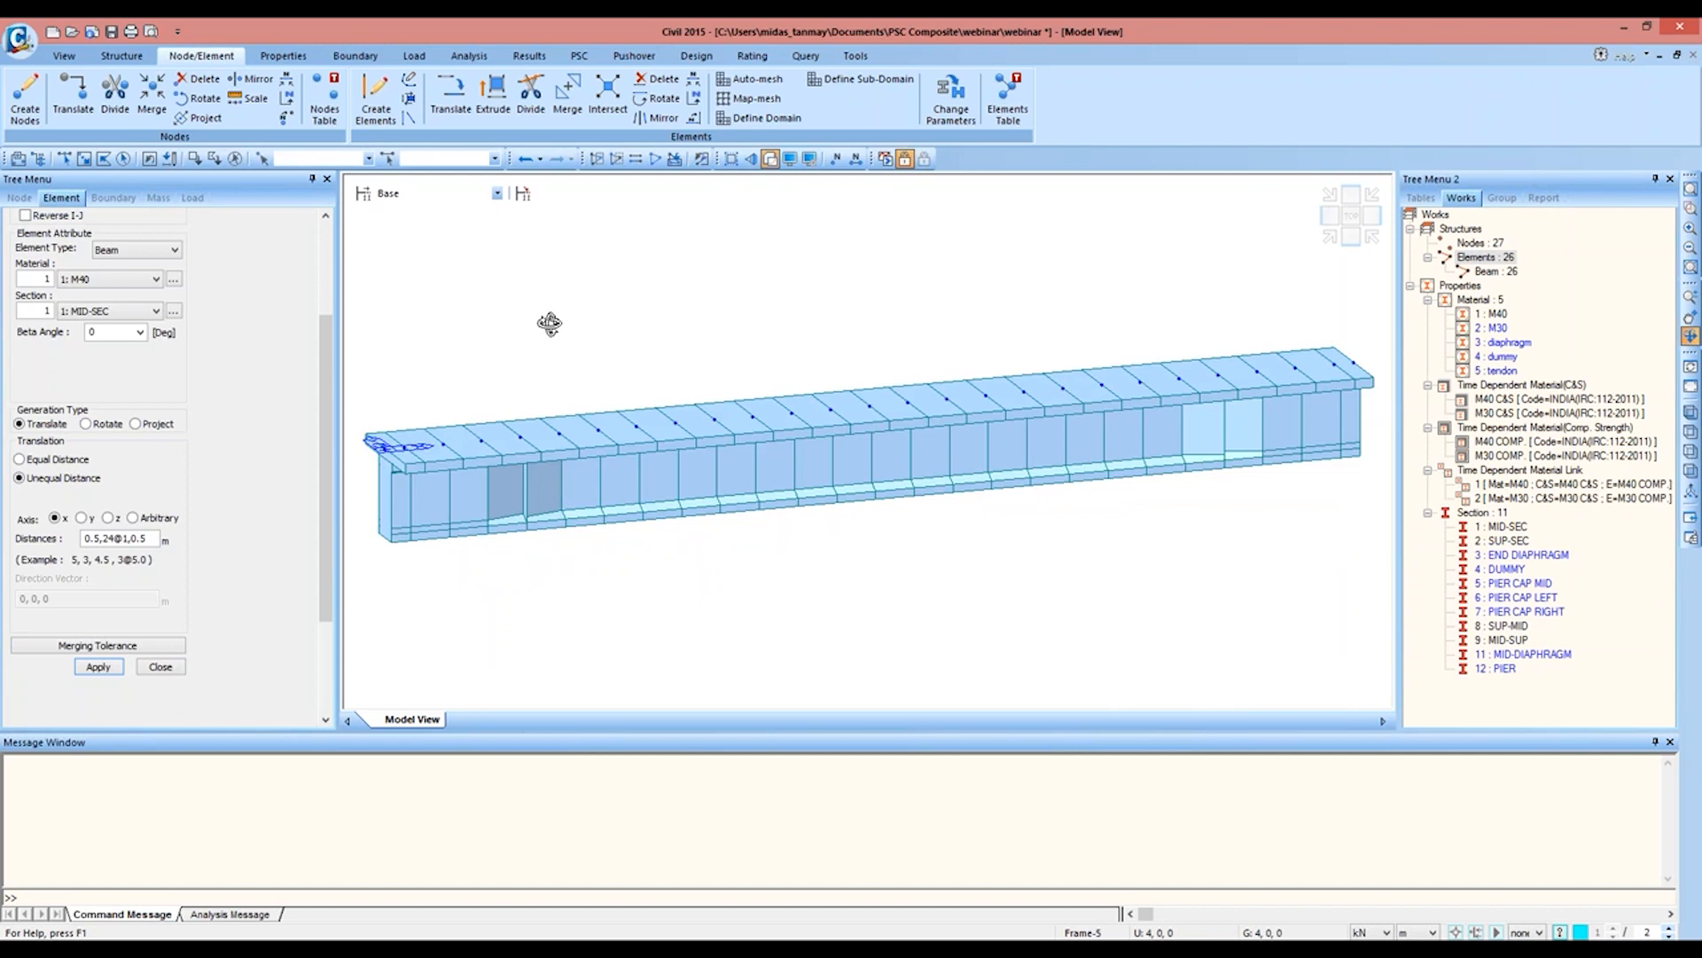
{"action": "left_click", "coordinate": [1352, 215]}
Step: Copy all the girder nodes by an unequal distance of -1.5 m along the y axis
{"action": "left_click", "coordinate": [770, 161]}
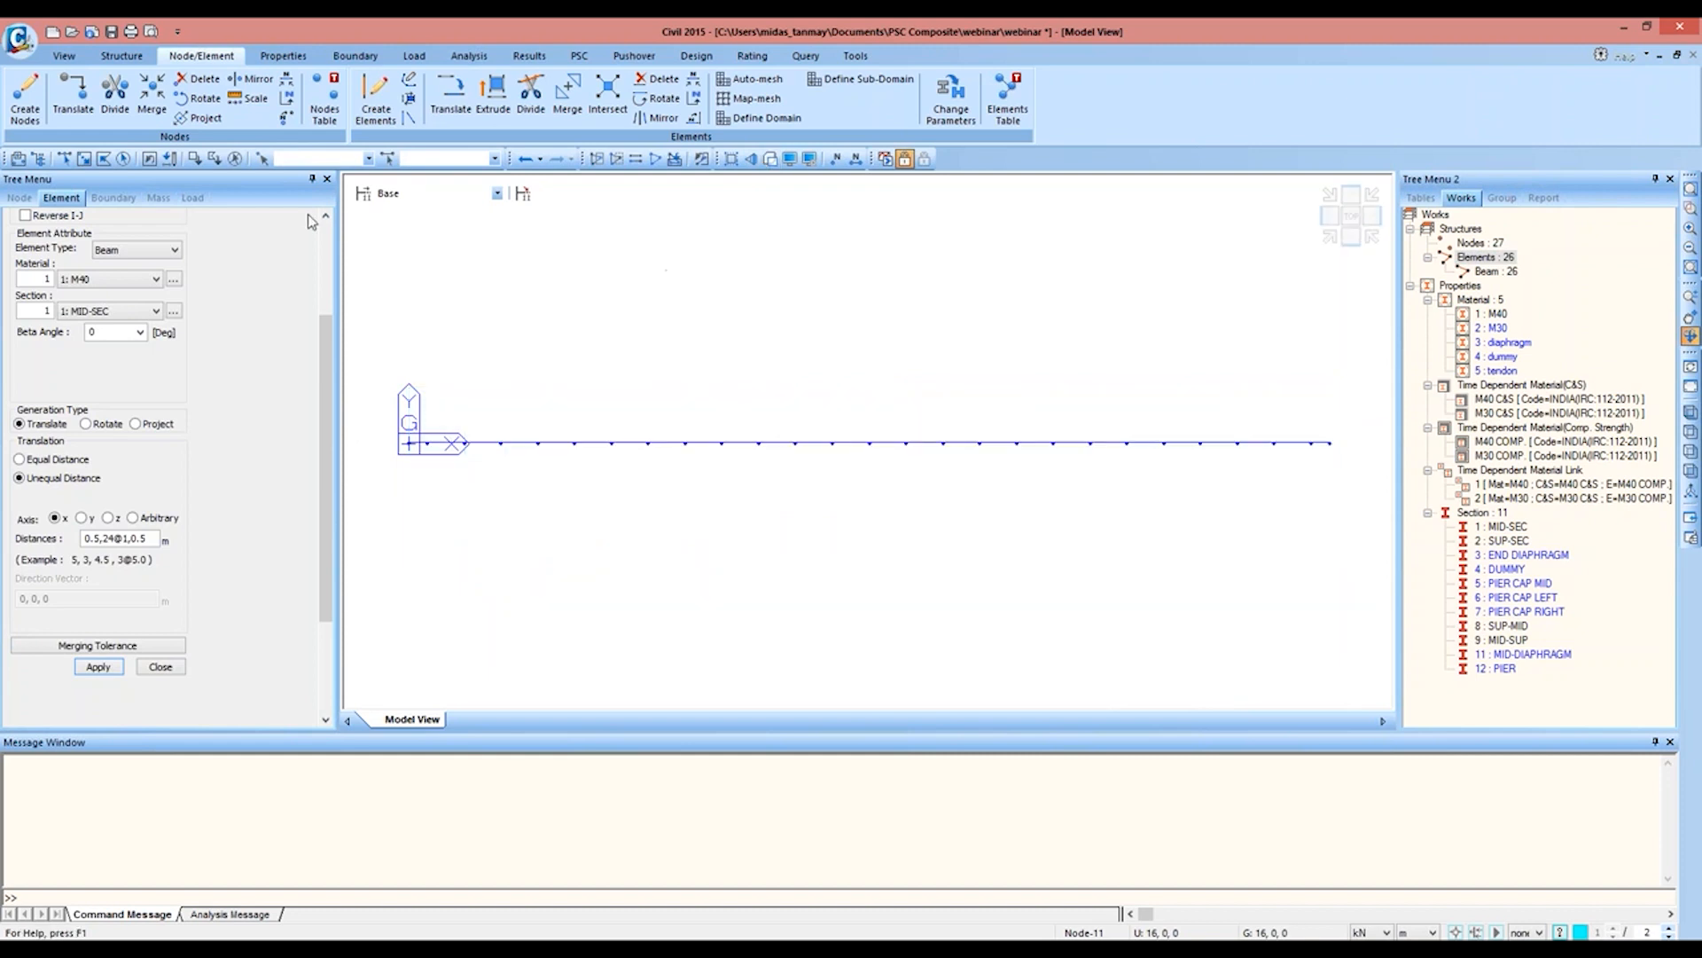
{"action": "left_click", "coordinate": [64, 158]}
{"action": "left_click_drag", "start_coordinate": [391, 417], "coordinate": [1352, 480]}
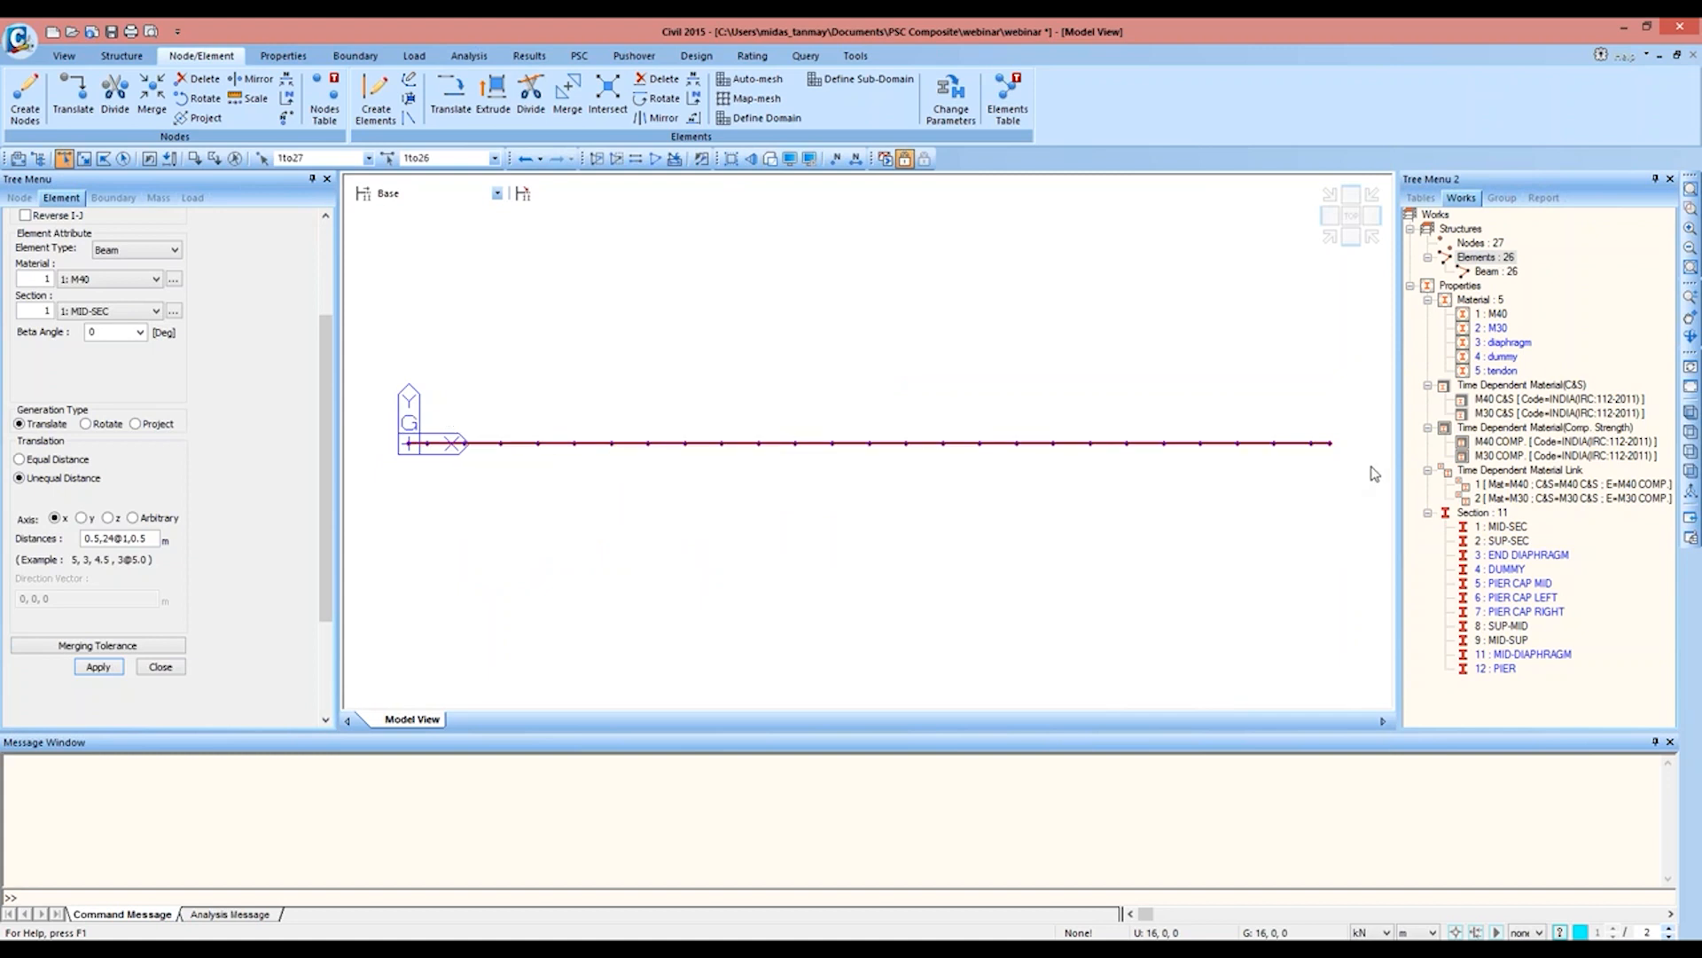
{"action": "left_click", "coordinate": [73, 94]}
{"action": "left_click", "coordinate": [56, 401]}
{"action": "left_click", "coordinate": [98, 410]}
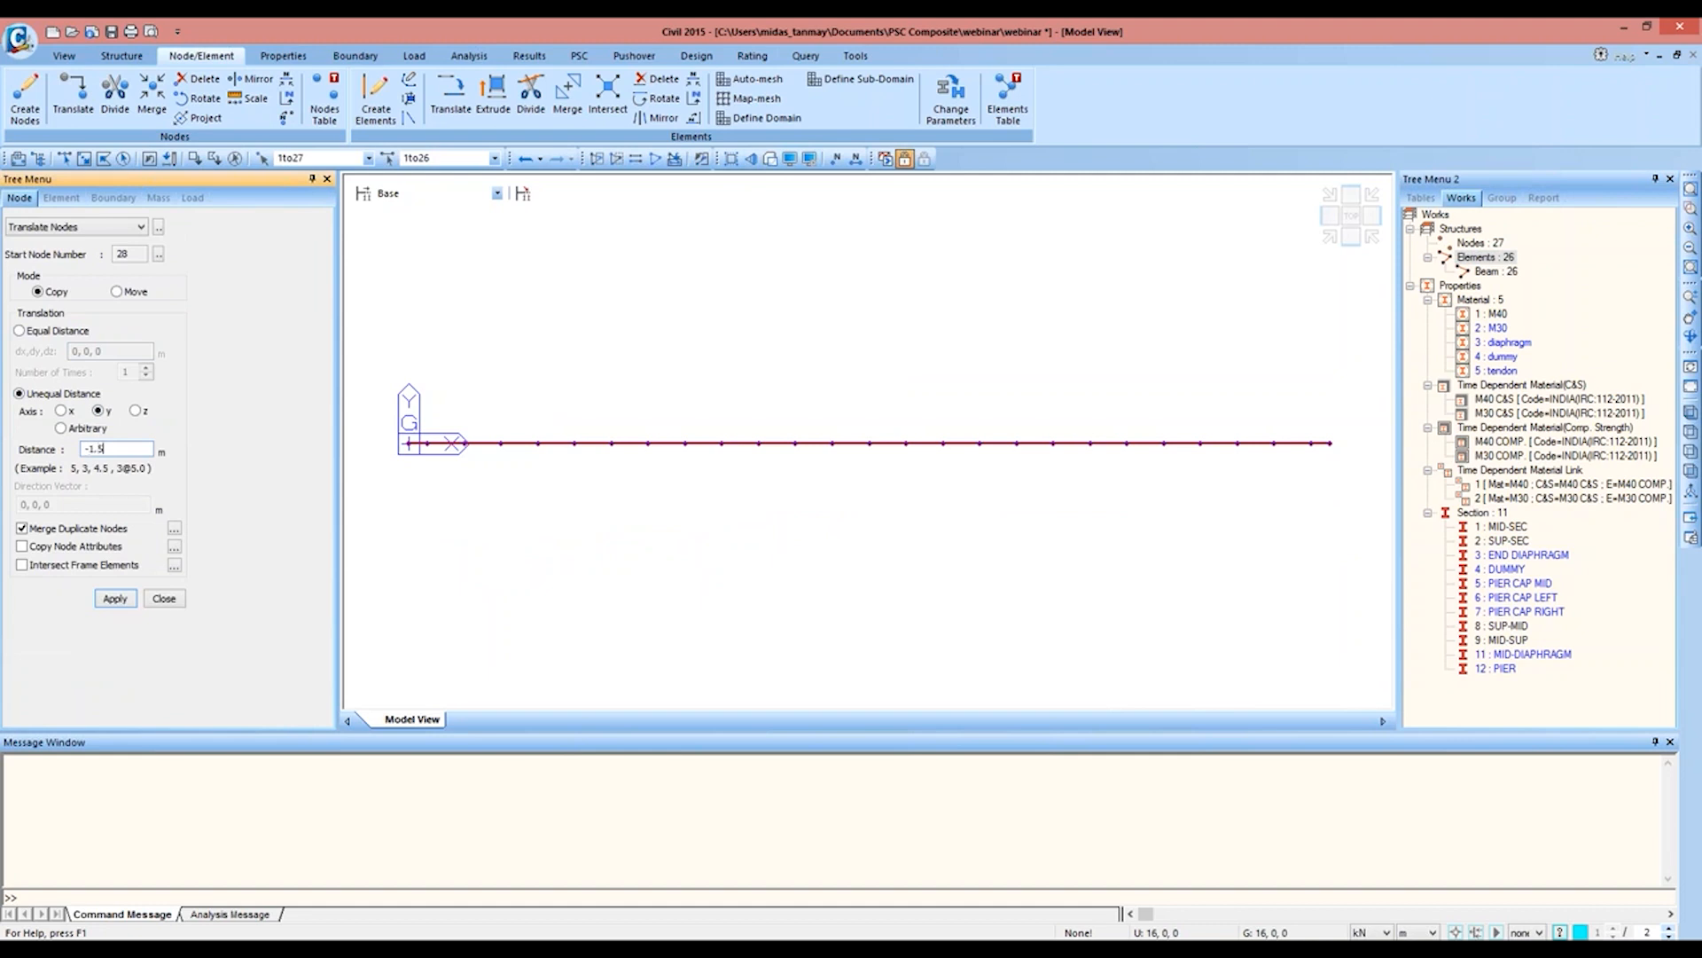
{"action": "left_click", "coordinate": [116, 599]}
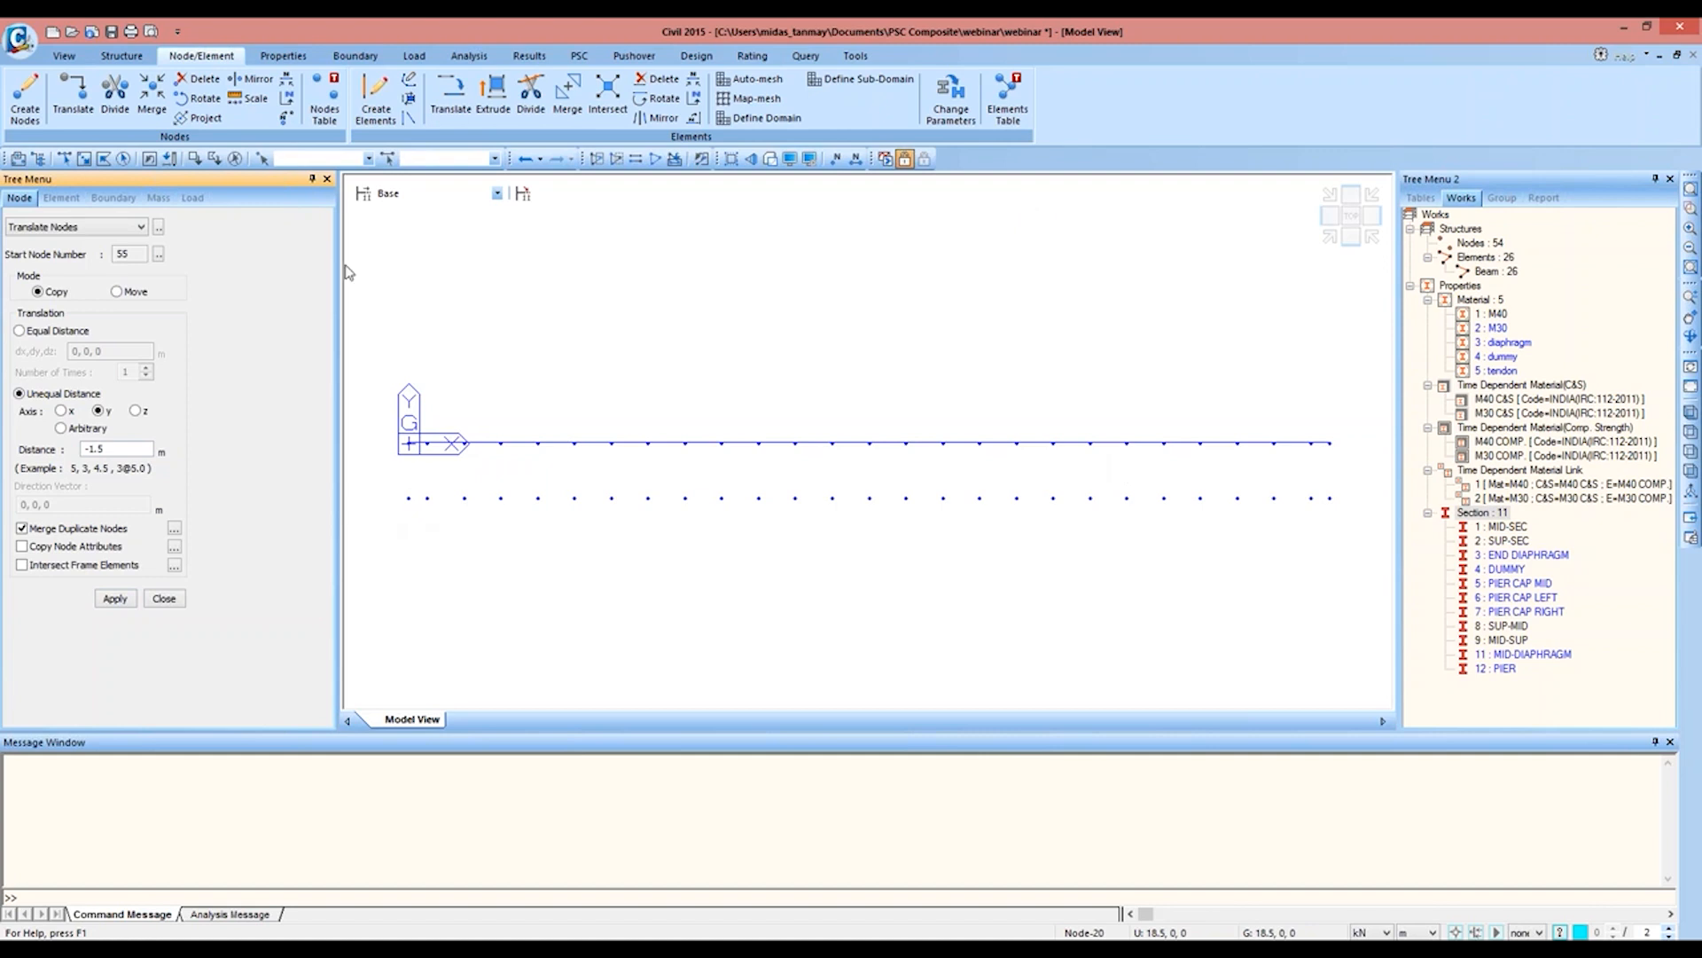
Step: Extrude the copied nodes along y up to y = 13.5 m as transverse beams with the dummy material and the DUMMY section
{"action": "left_click", "coordinate": [168, 161]}
{"action": "left_click", "coordinate": [493, 93]}
{"action": "left_click", "coordinate": [142, 278]}
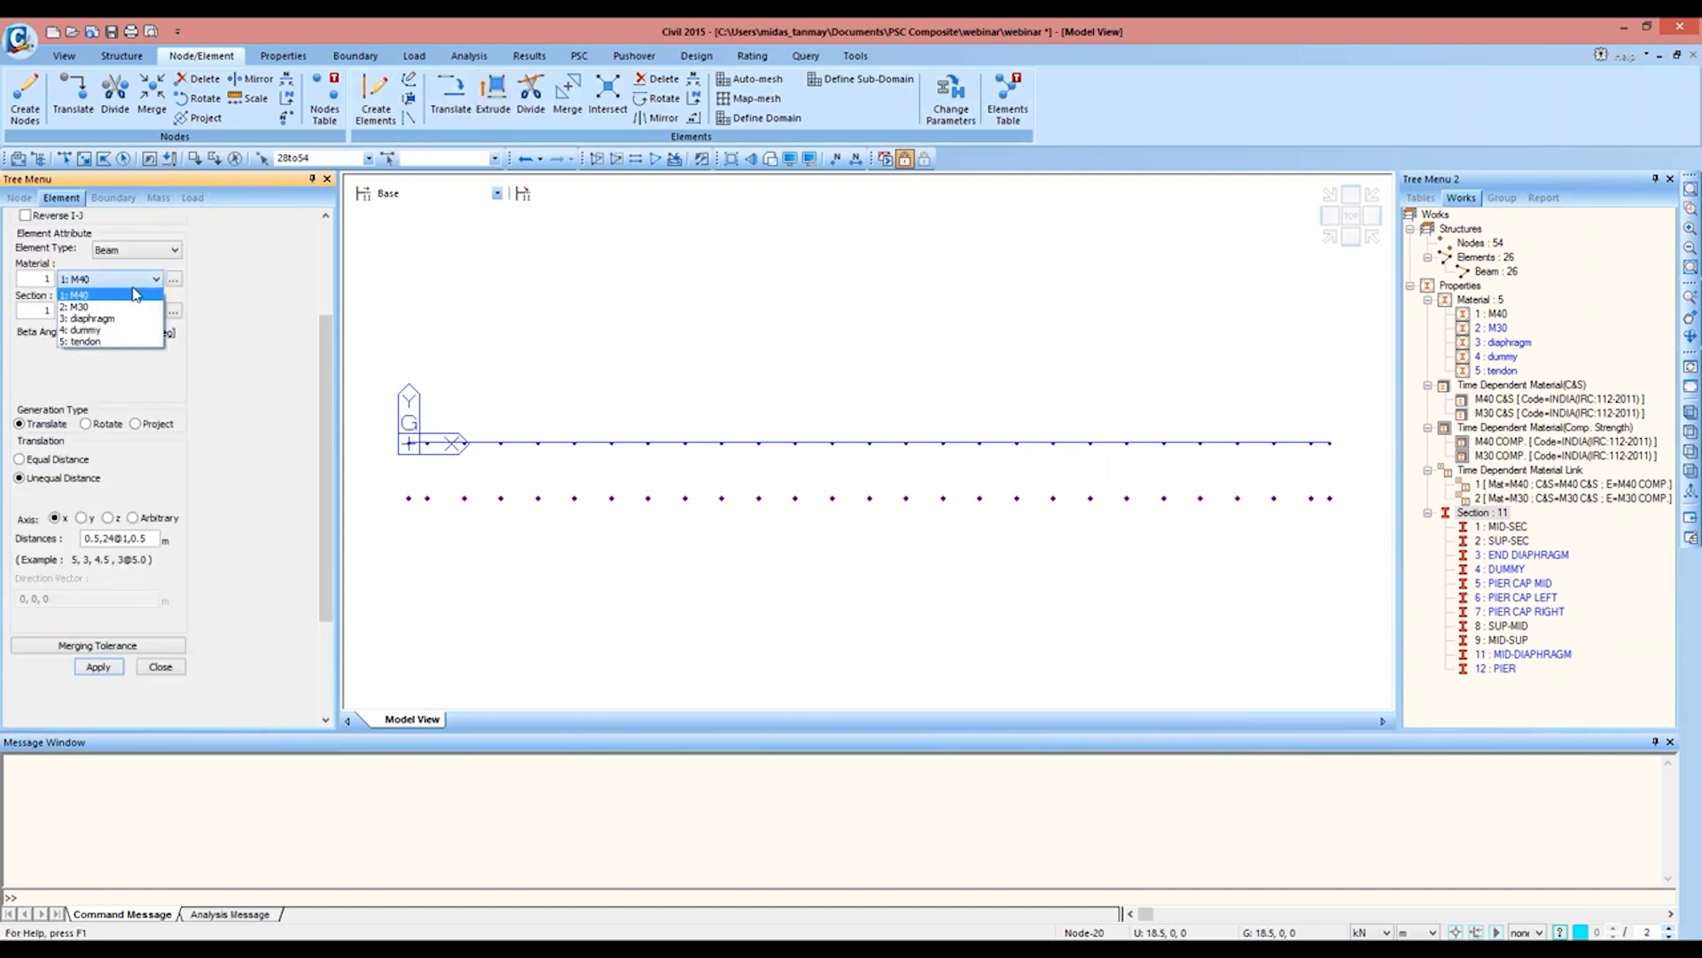
{"action": "left_click", "coordinate": [133, 330]}
{"action": "left_click", "coordinate": [142, 311]}
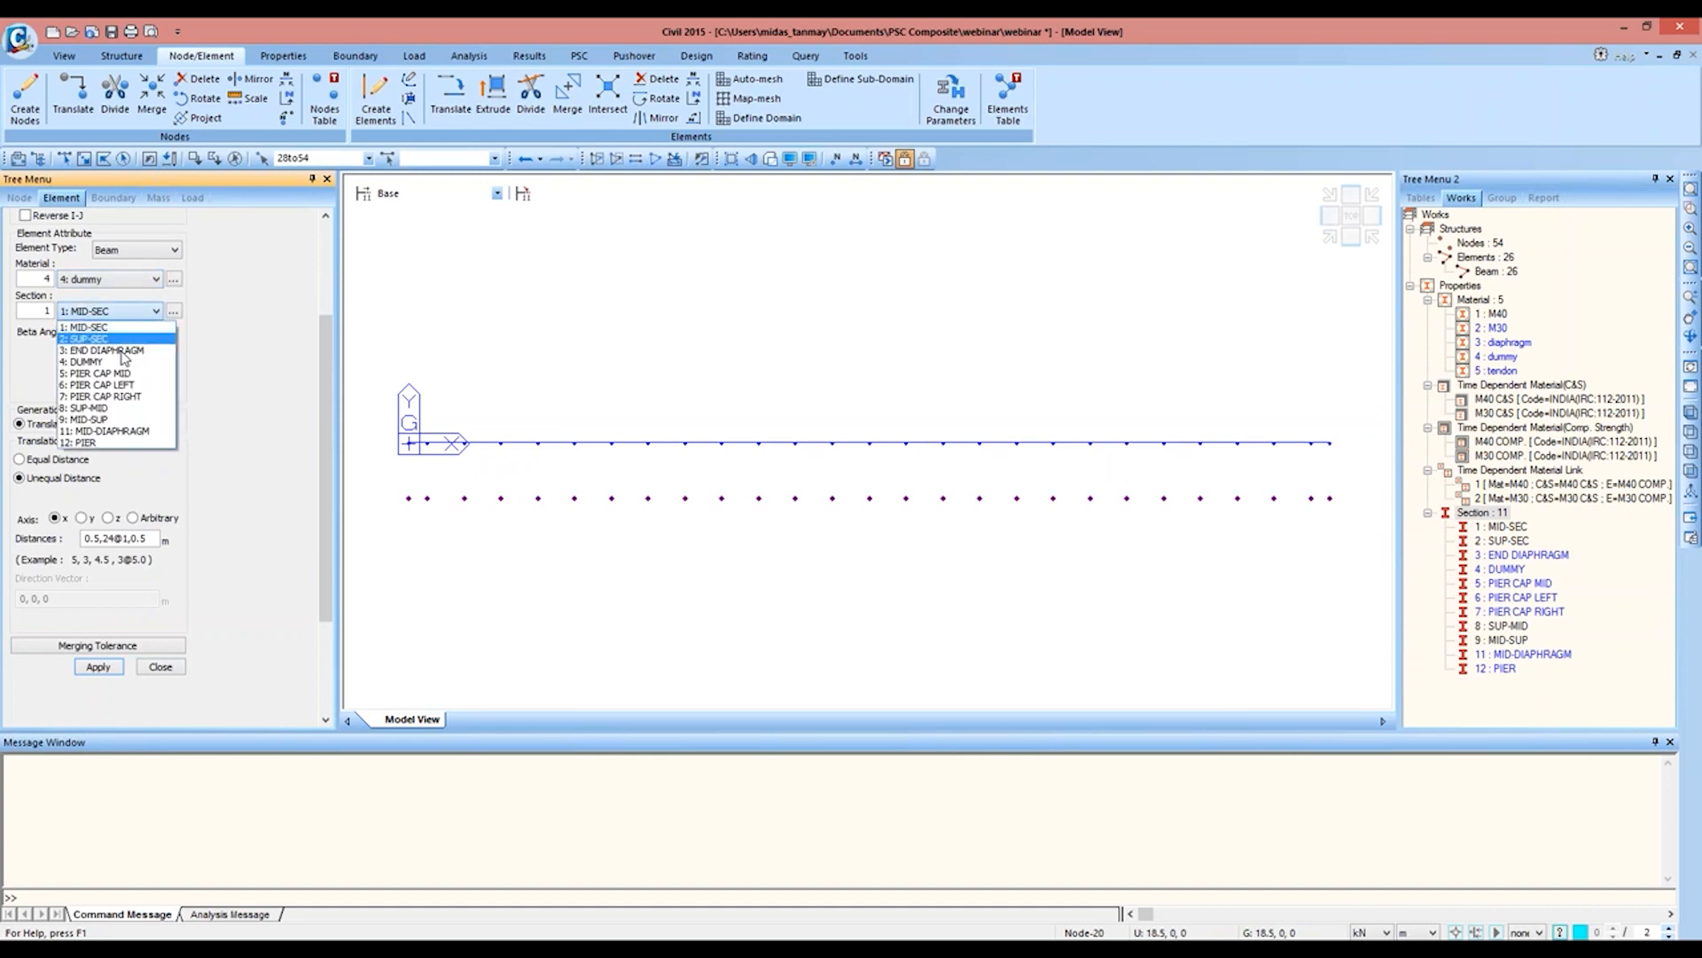
{"action": "left_click", "coordinate": [122, 366]}
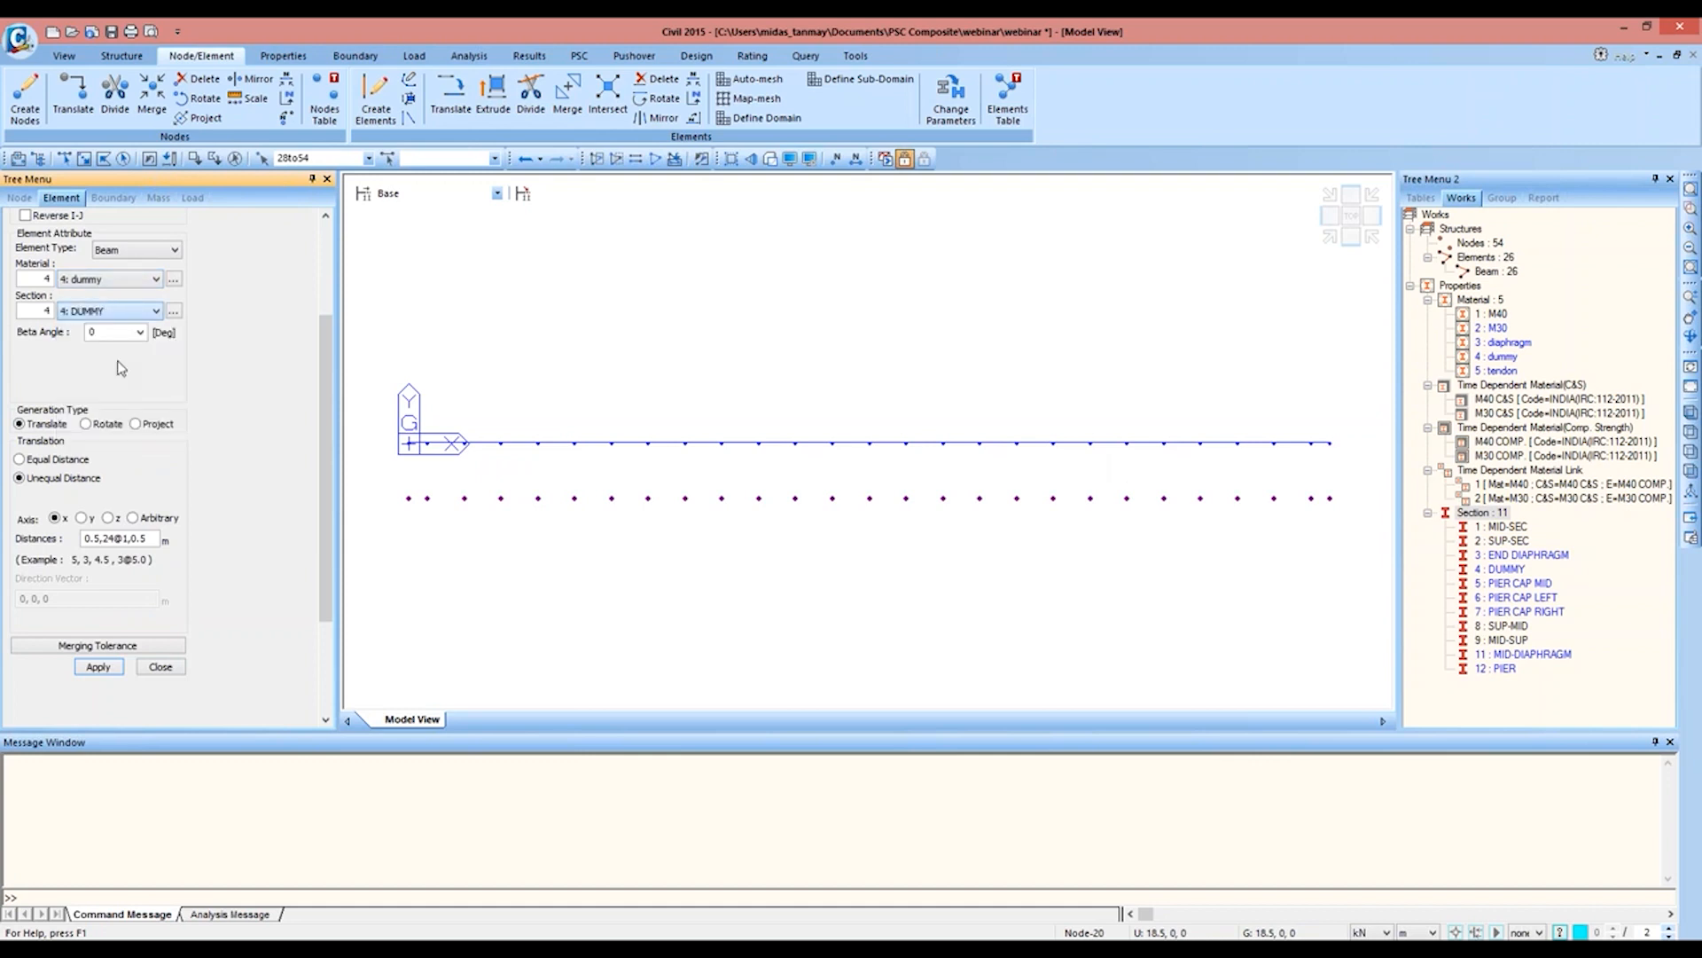
{"action": "left_click", "coordinate": [82, 518]}
{"action": "left_click_drag", "start_coordinate": [149, 538], "coordinate": [34, 539]}
{"action": "type", "text": "1."}
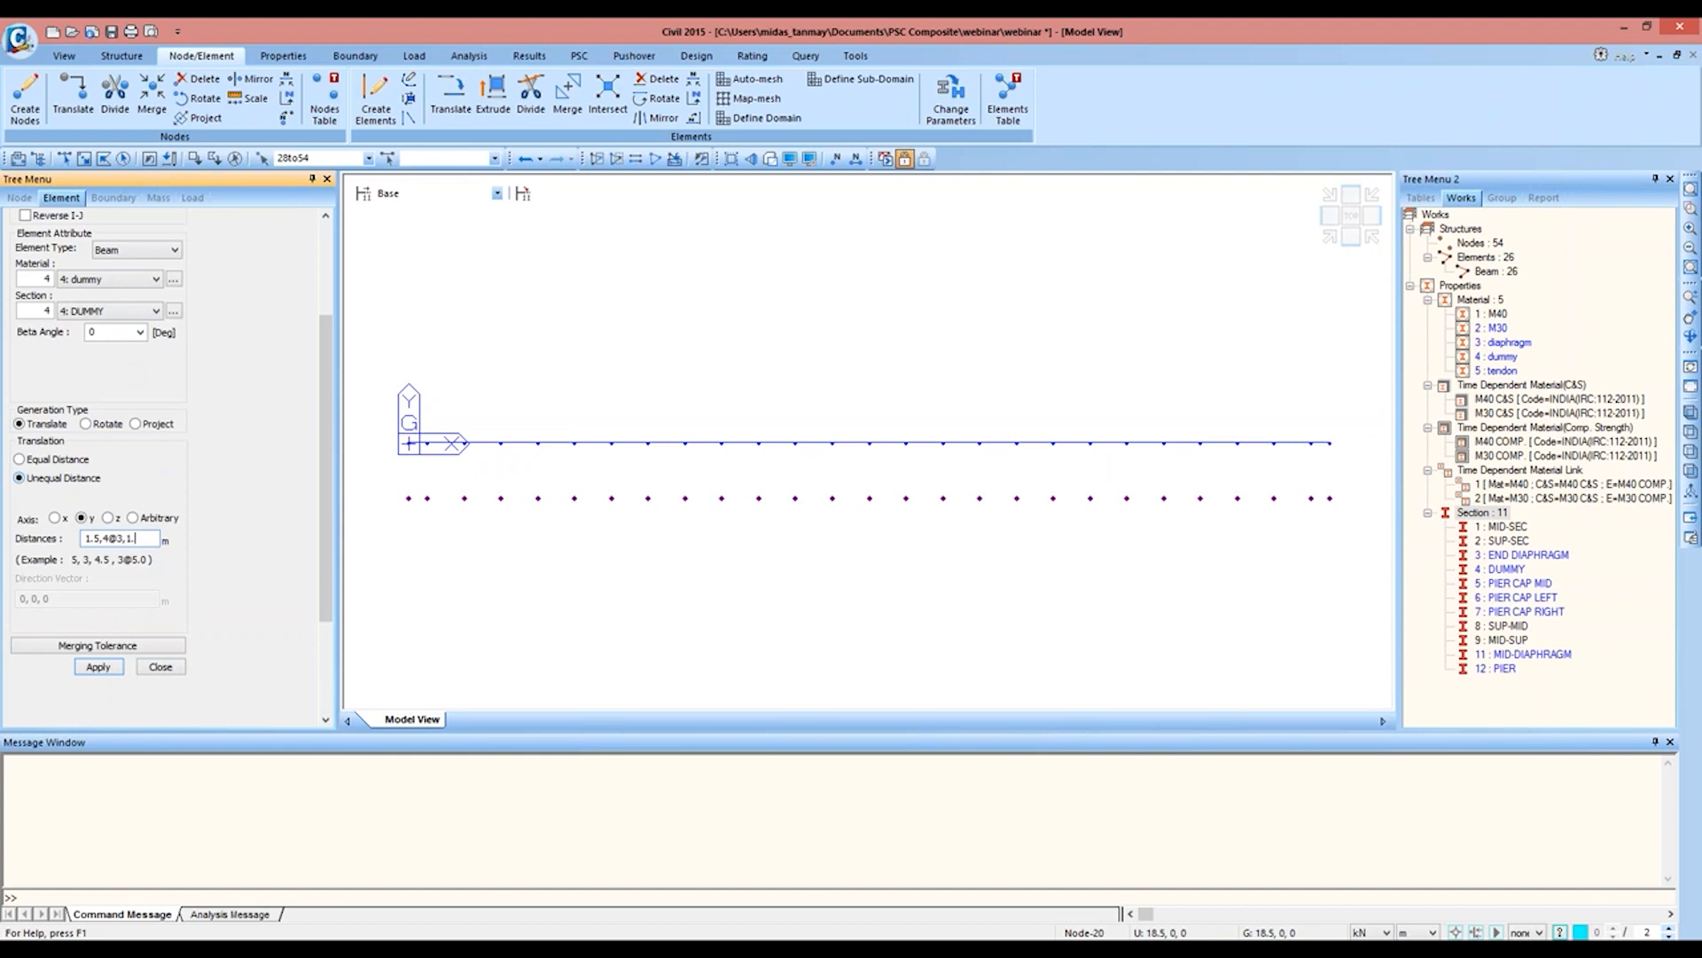
{"action": "left_click", "coordinate": [97, 666]}
{"action": "left_click", "coordinate": [160, 666]}
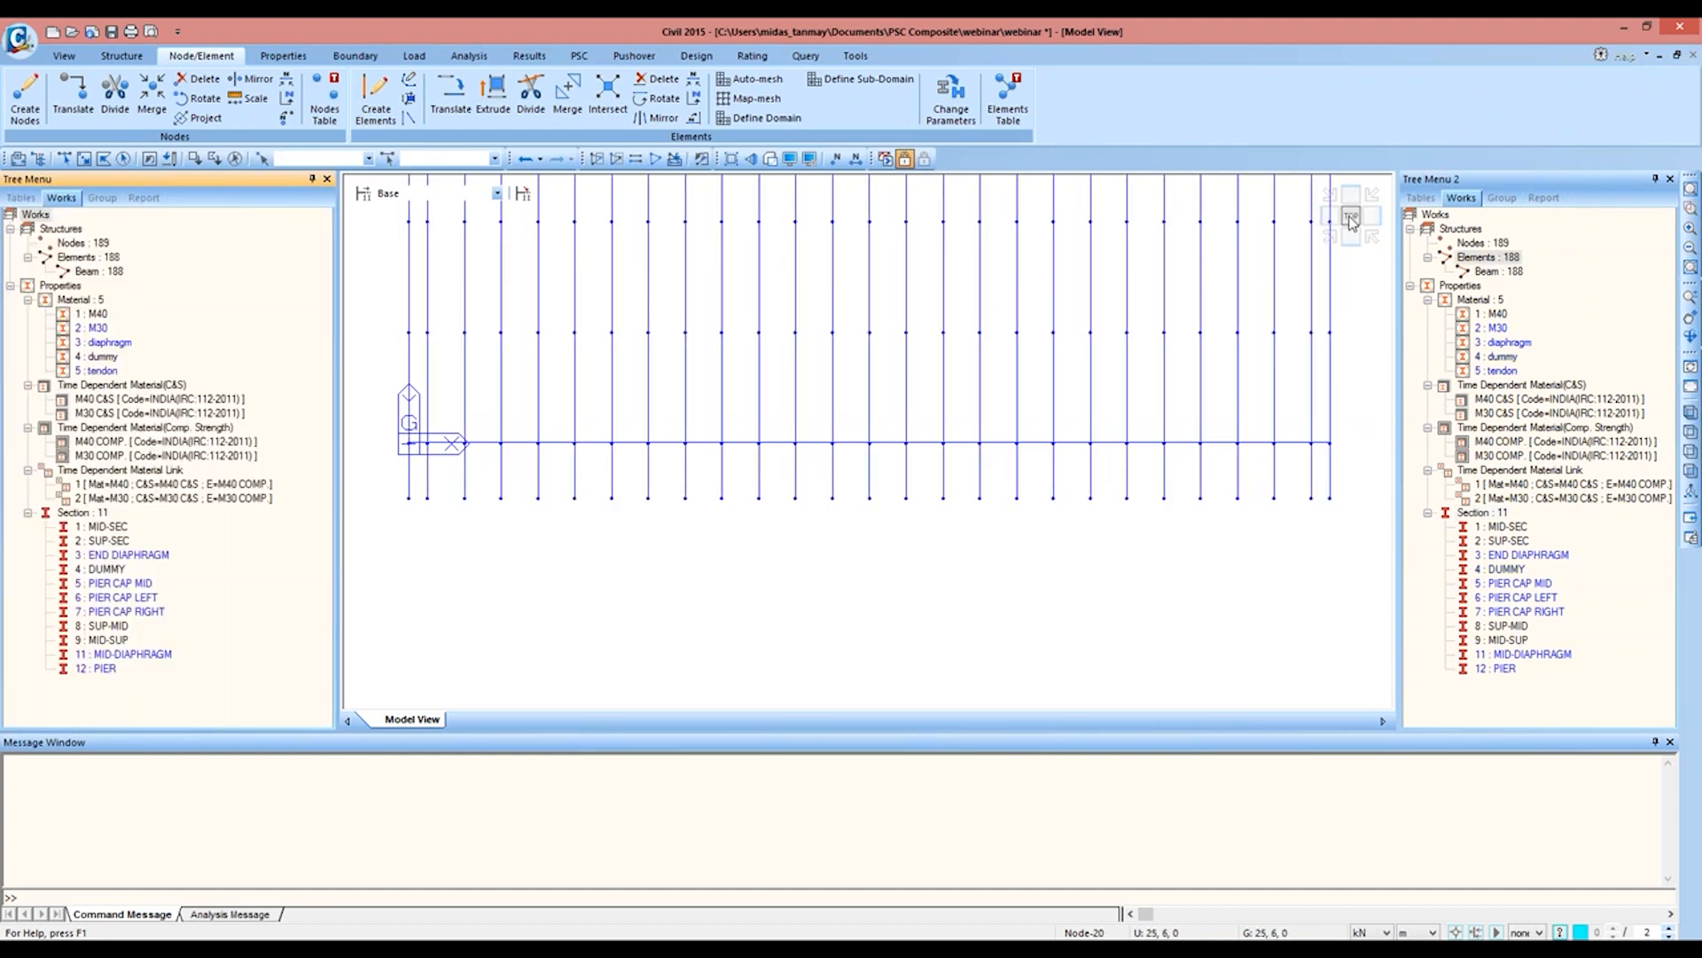
{"action": "left_click", "coordinate": [1351, 215]}
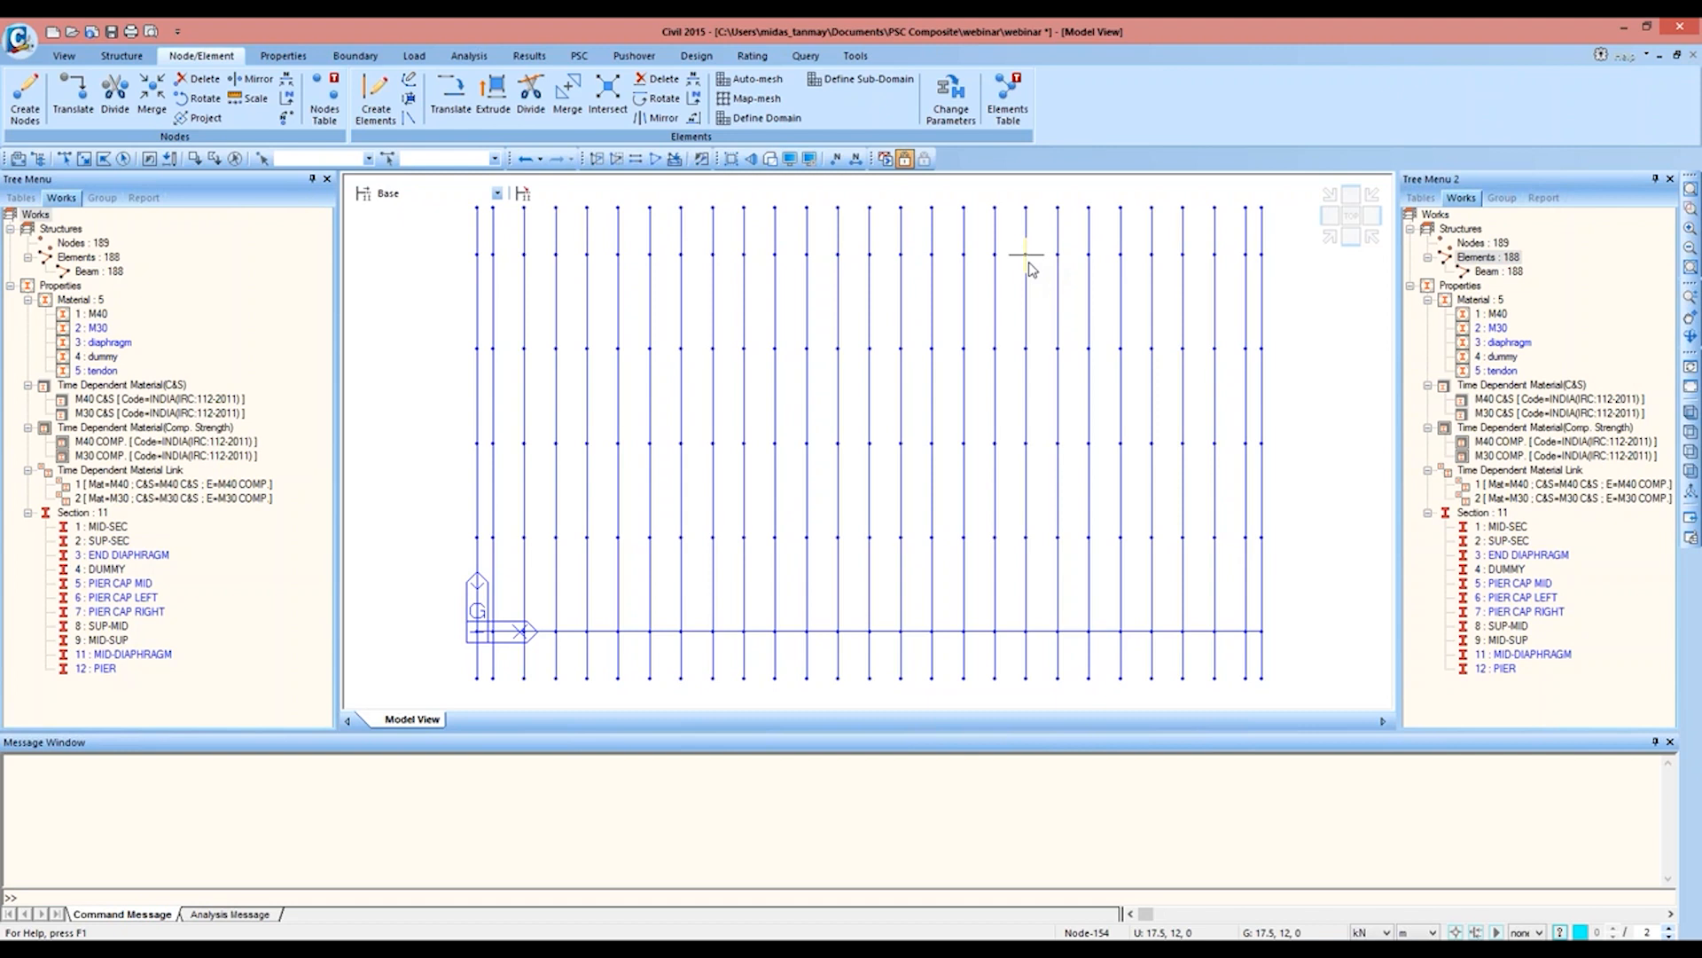
Step: Divide girder elements 2, 25 and 26 into 2 equal parts each
{"action": "mouse_move", "coordinate": [1029, 266]}
{"action": "left_click", "coordinate": [64, 159]}
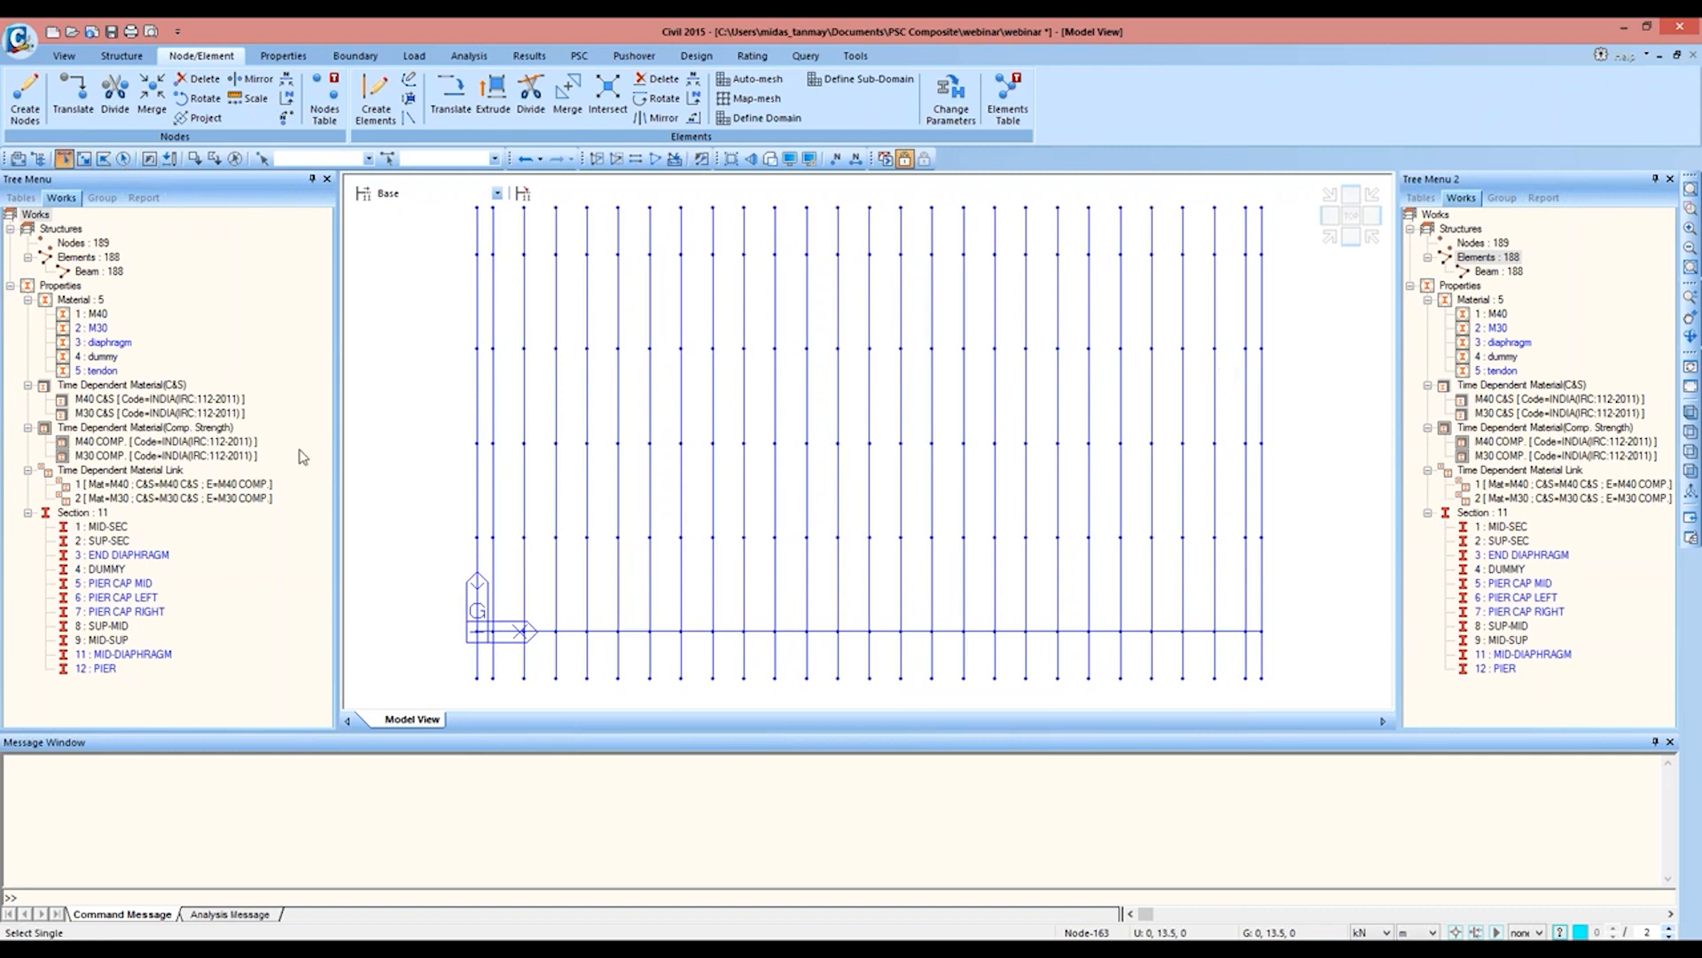
{"action": "left_click", "coordinate": [1254, 631]}
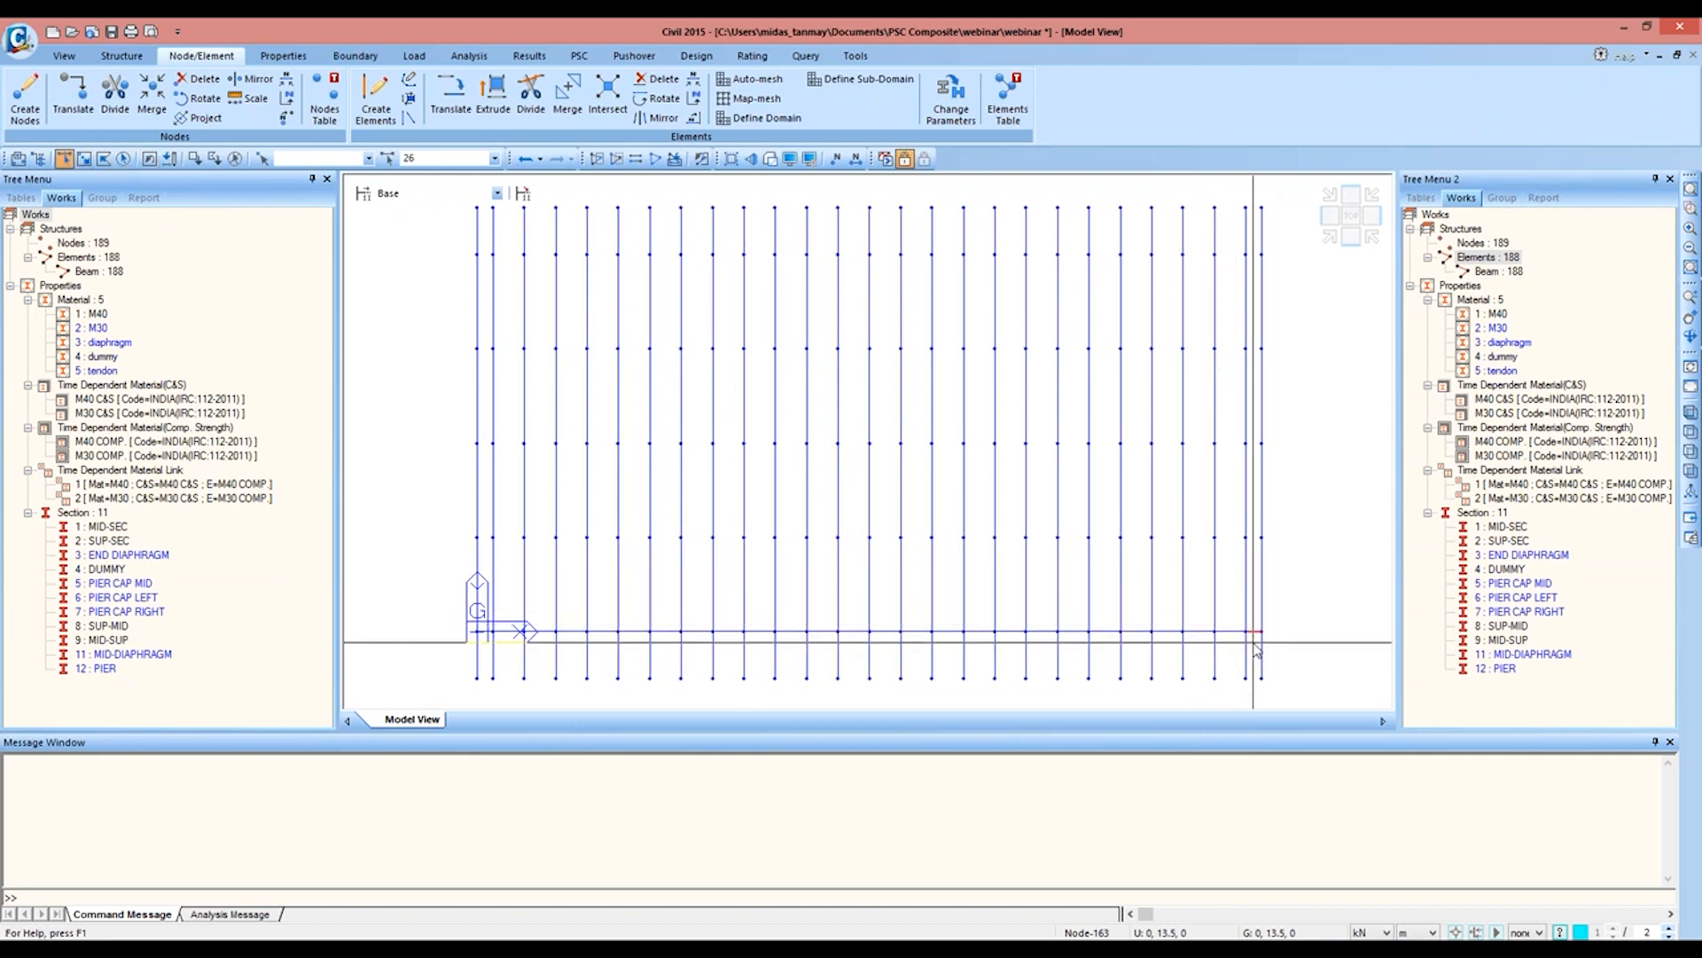
{"action": "left_click", "coordinate": [1231, 631]}
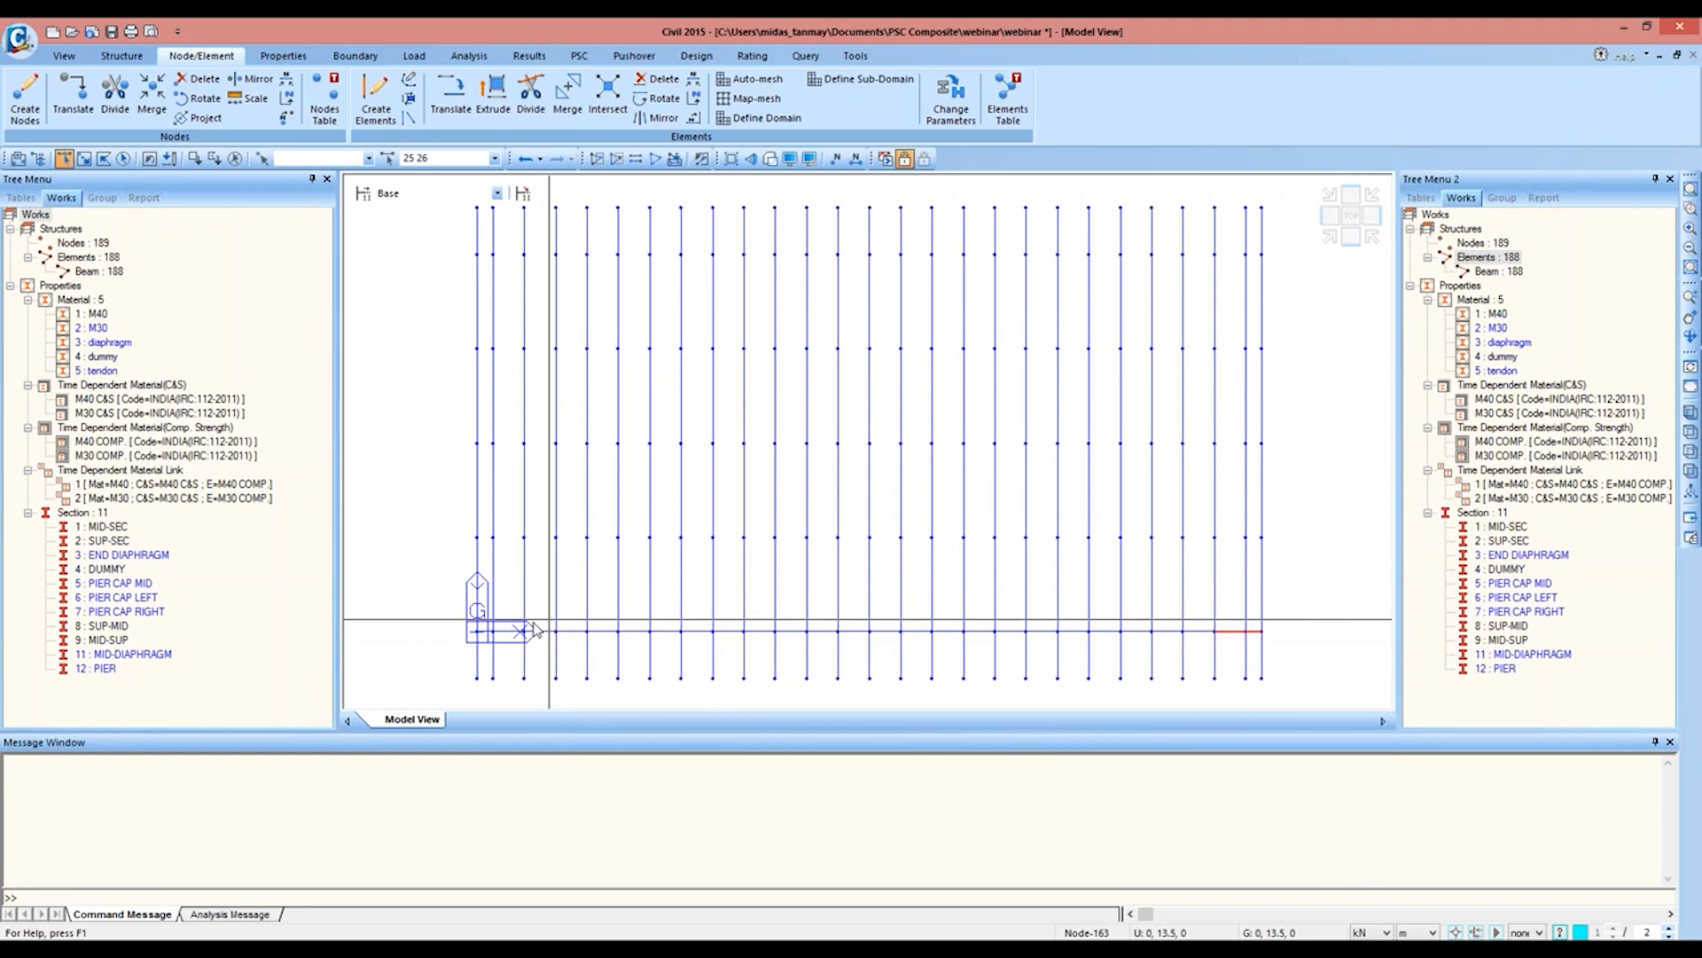
{"action": "left_click", "coordinate": [505, 631]}
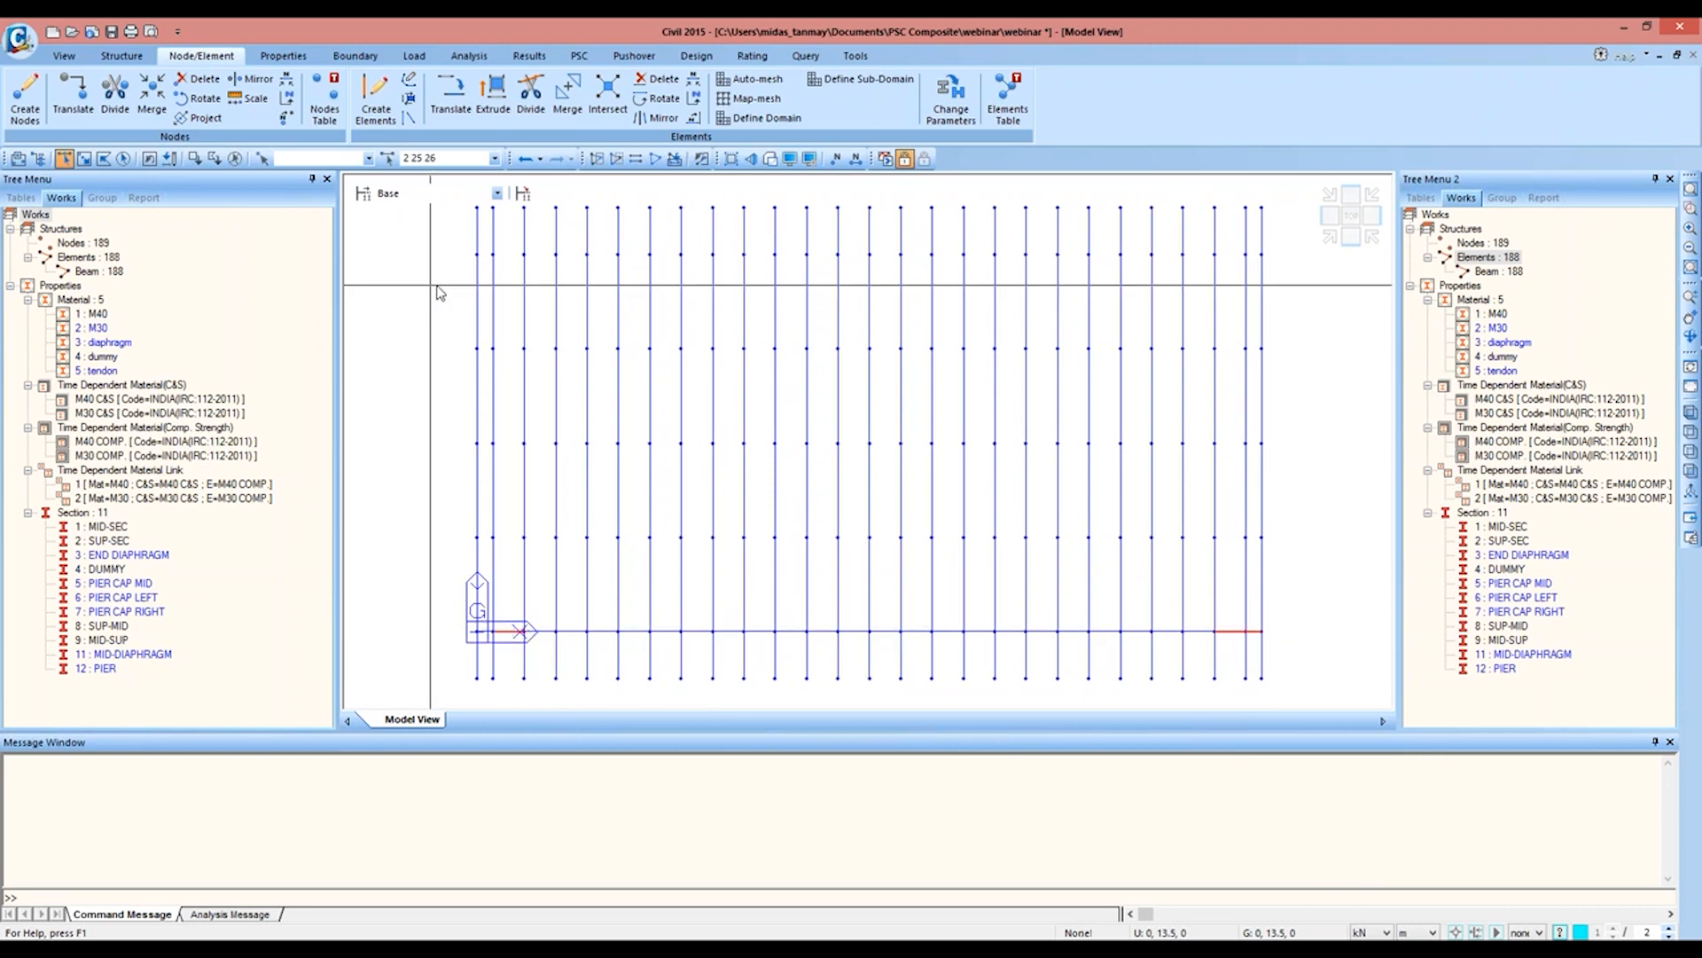
{"action": "left_click", "coordinate": [532, 97]}
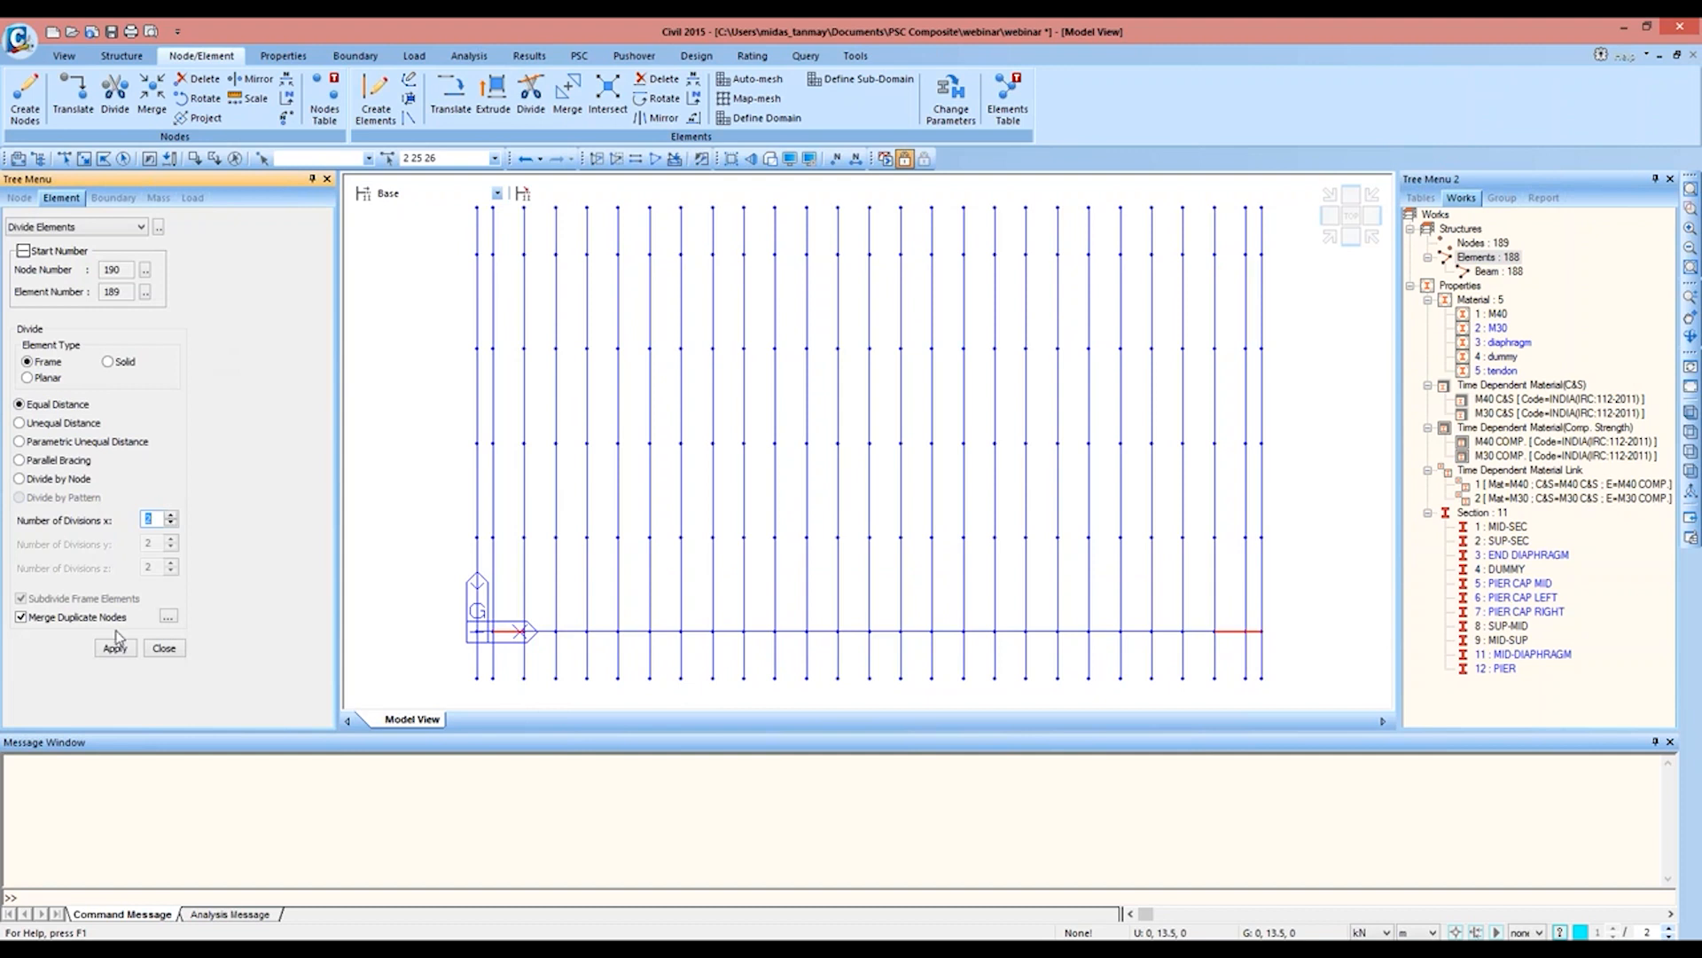
{"action": "left_click", "coordinate": [115, 647]}
{"action": "left_click", "coordinate": [166, 648]}
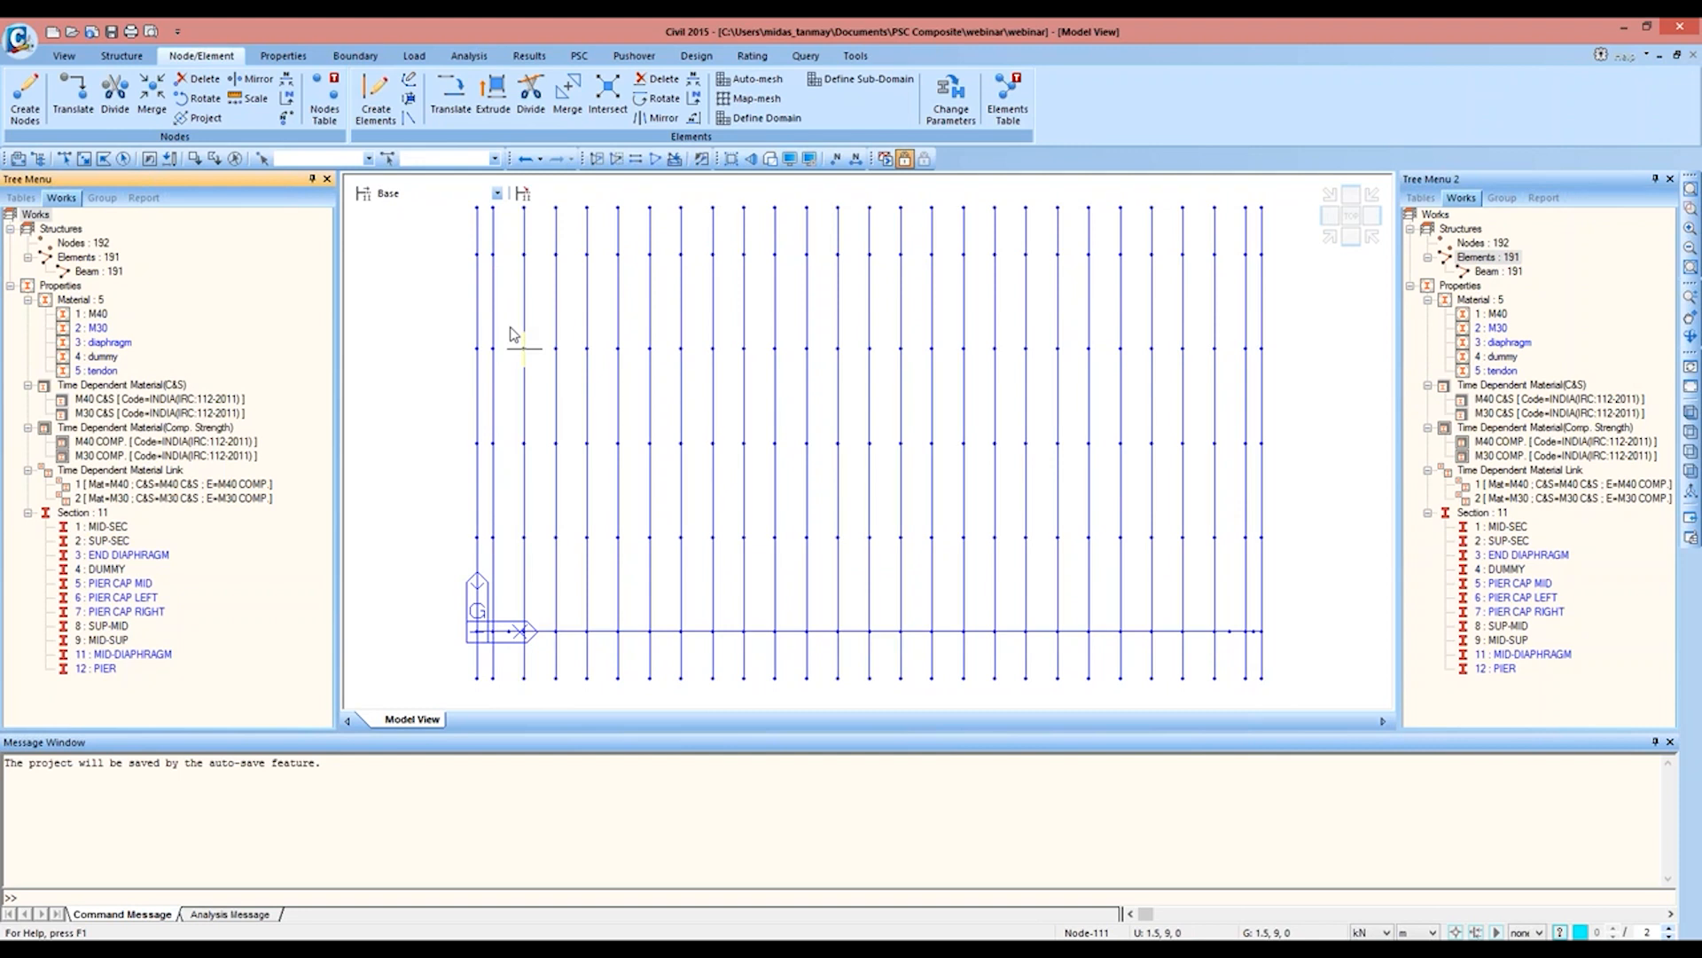
Step: Delete the two outermost overhang elements of the transverse line at x = 0
{"action": "left_click", "coordinate": [63, 158]}
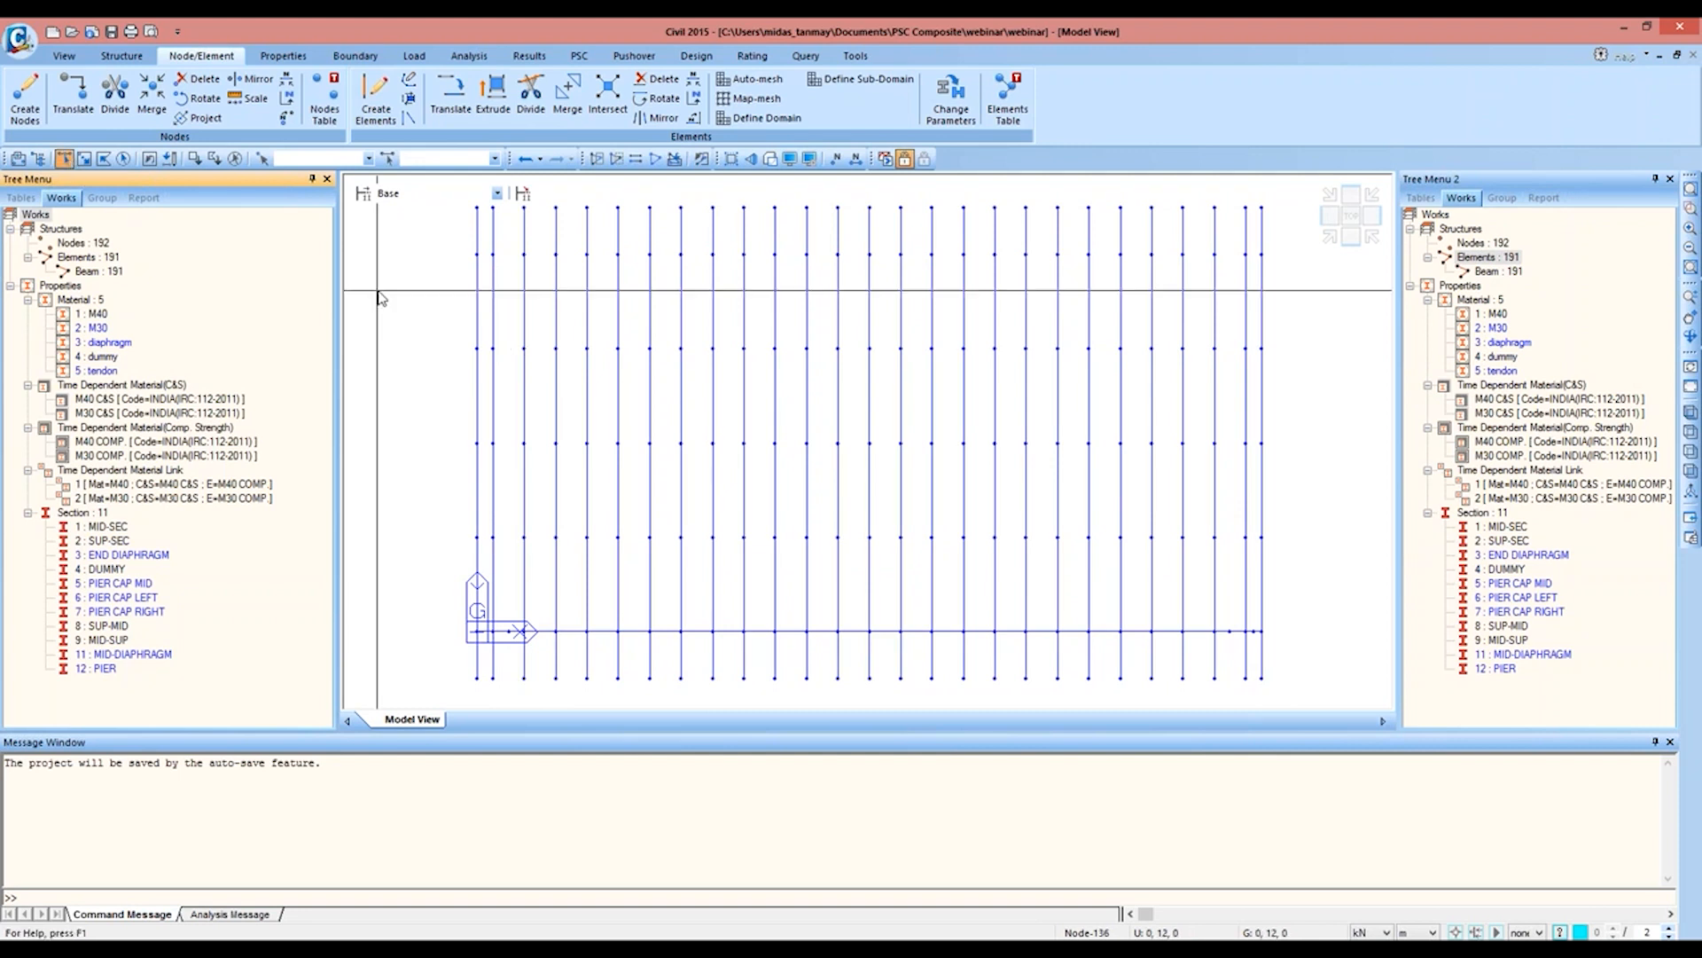
{"action": "left_click", "coordinate": [480, 231]}
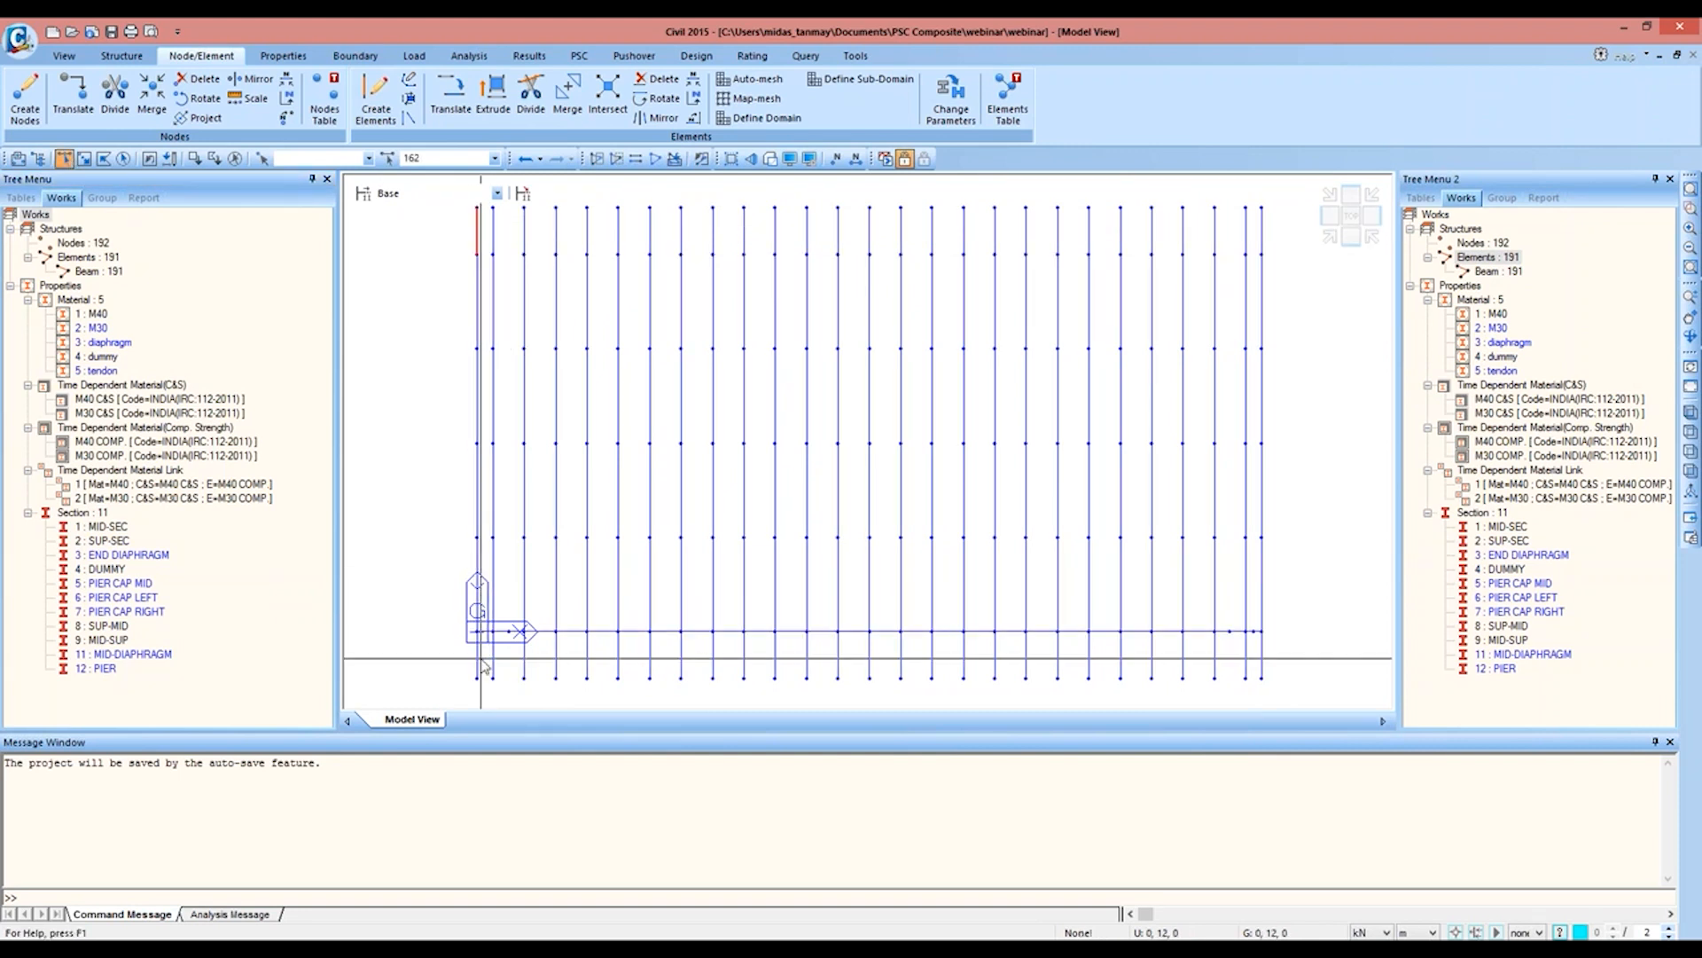
{"action": "key", "text": "Delete"}
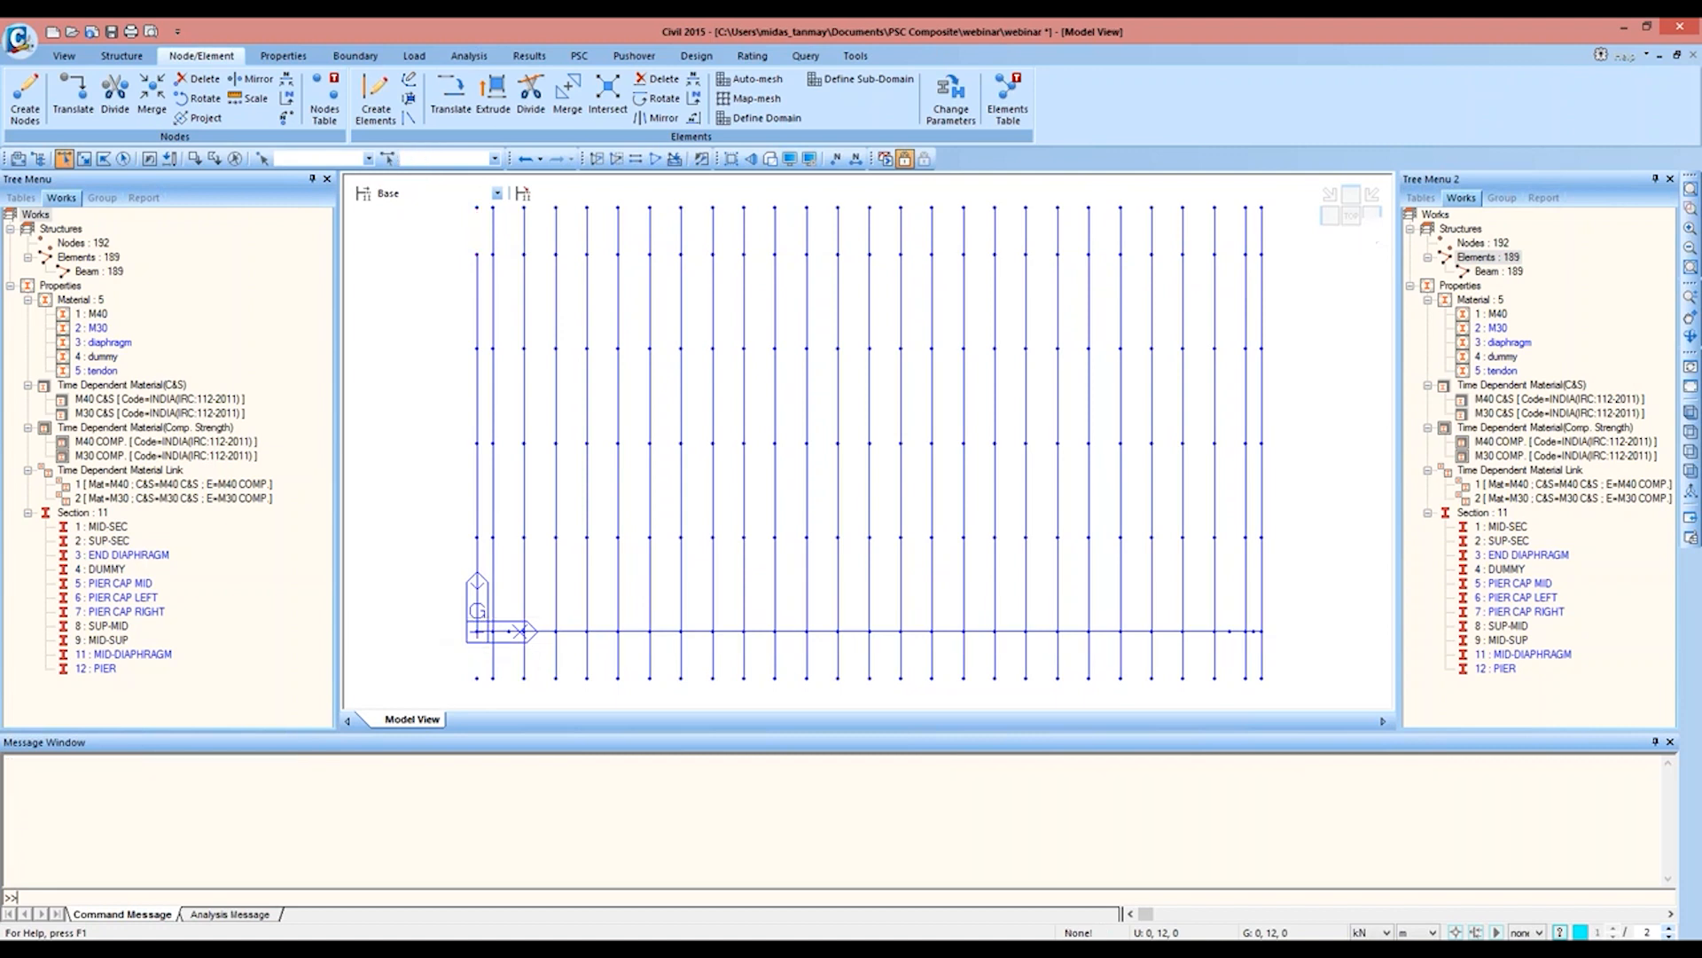
Step: Assign the diaphragm material and the MID-DIAPHRAGM section to the remaining transverse elements at x = 0
{"action": "left_click_drag", "start_coordinate": [481, 295], "coordinate": [470, 605]}
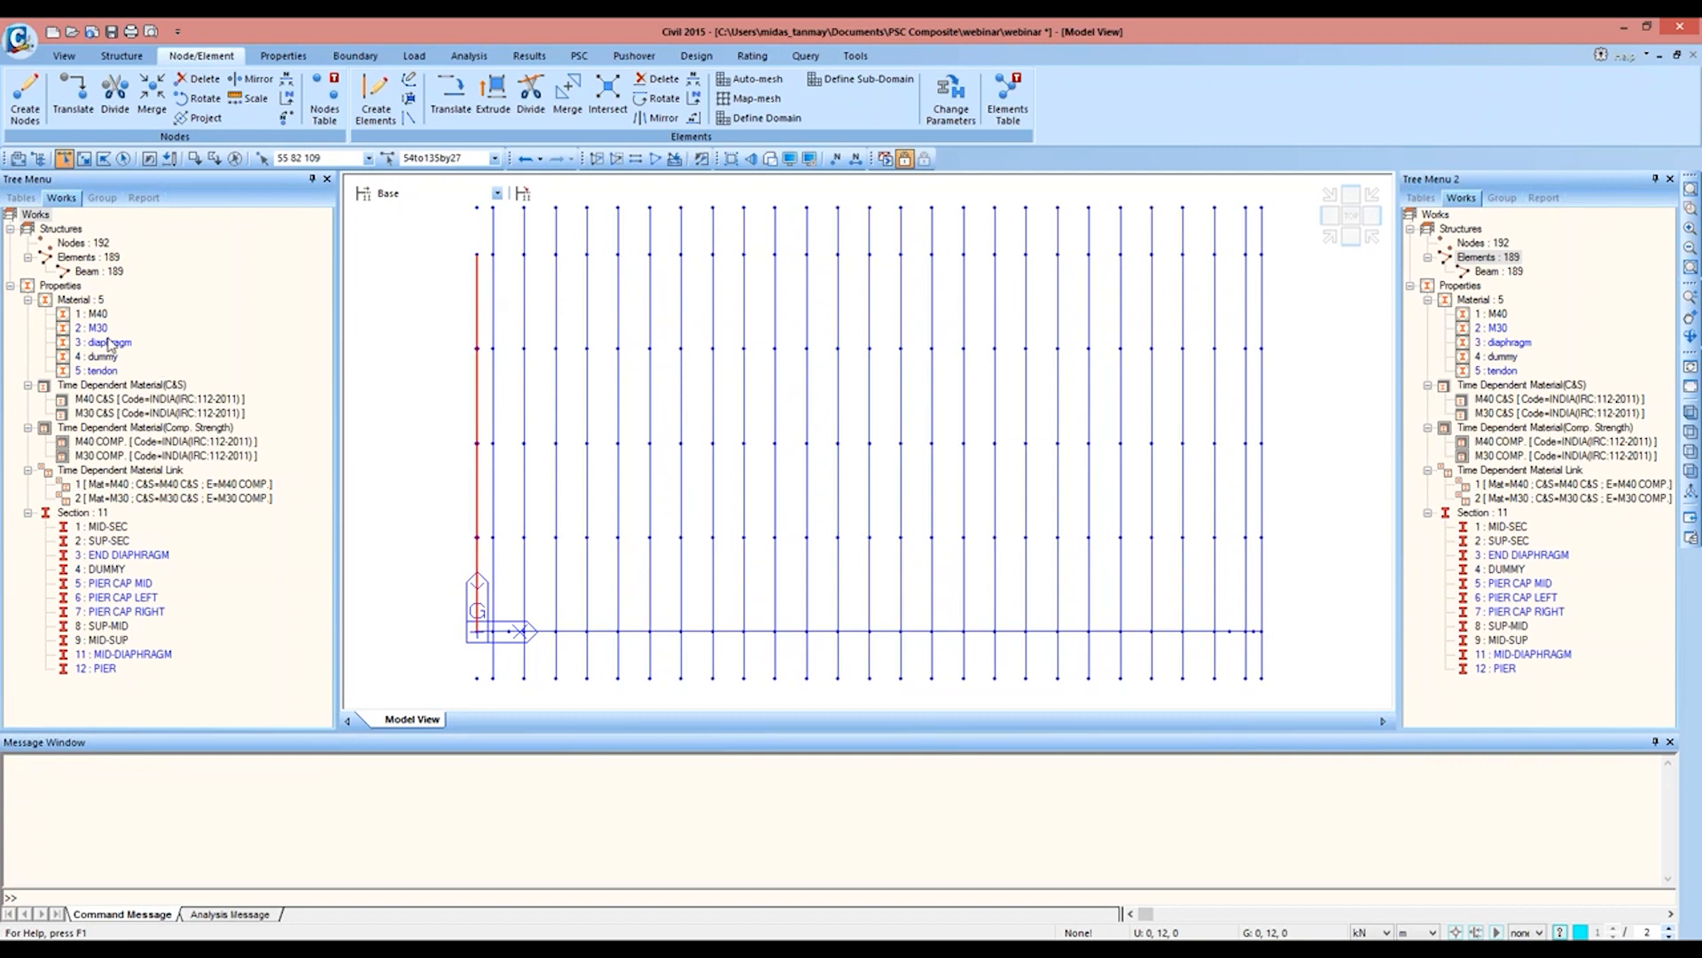
{"action": "left_click_drag", "start_coordinate": [104, 344], "coordinate": [385, 297]}
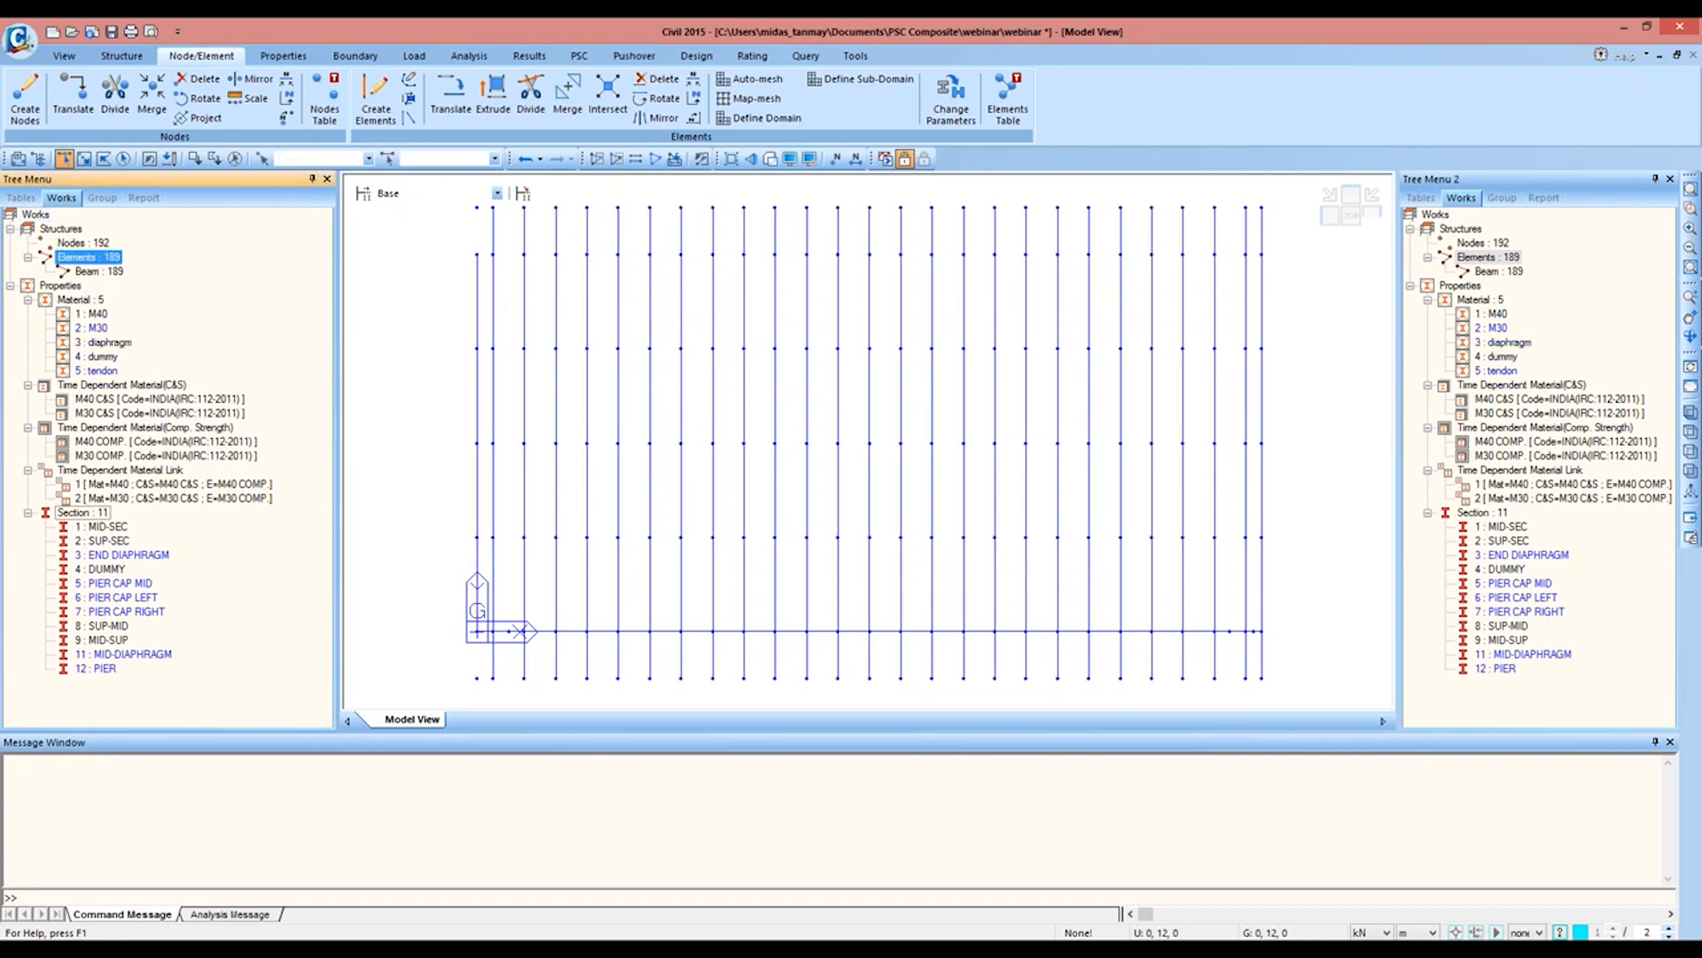
{"action": "left_click", "coordinate": [150, 162]}
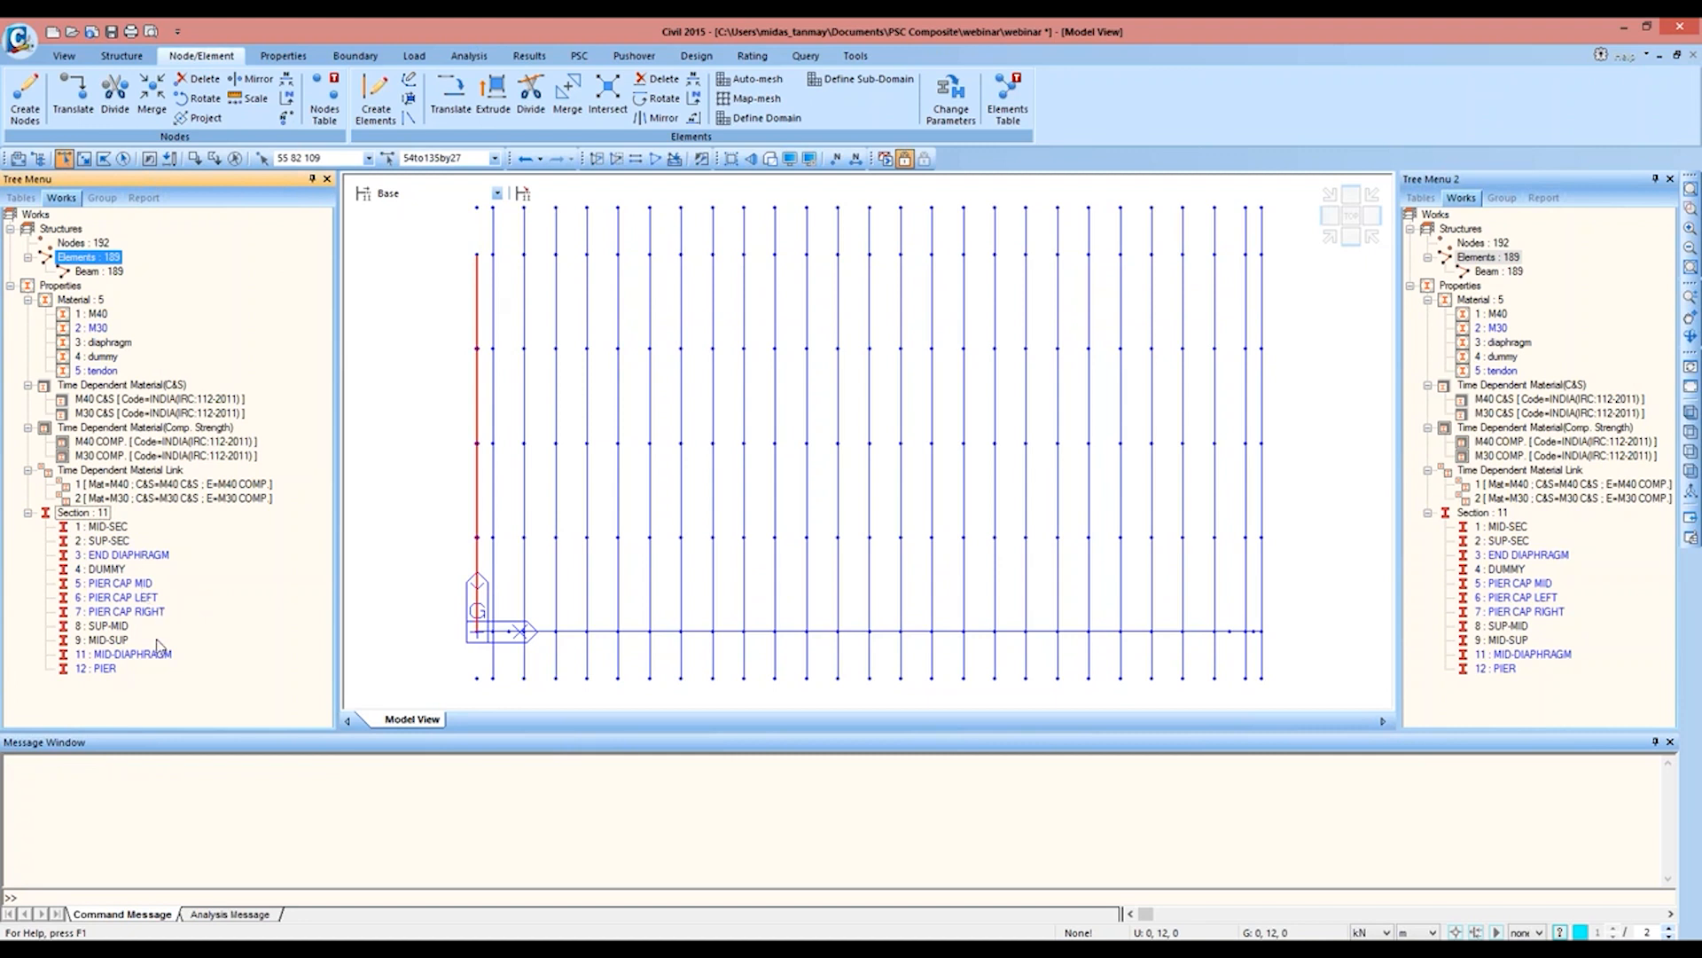
{"action": "left_click_drag", "start_coordinate": [151, 658], "coordinate": [435, 346]}
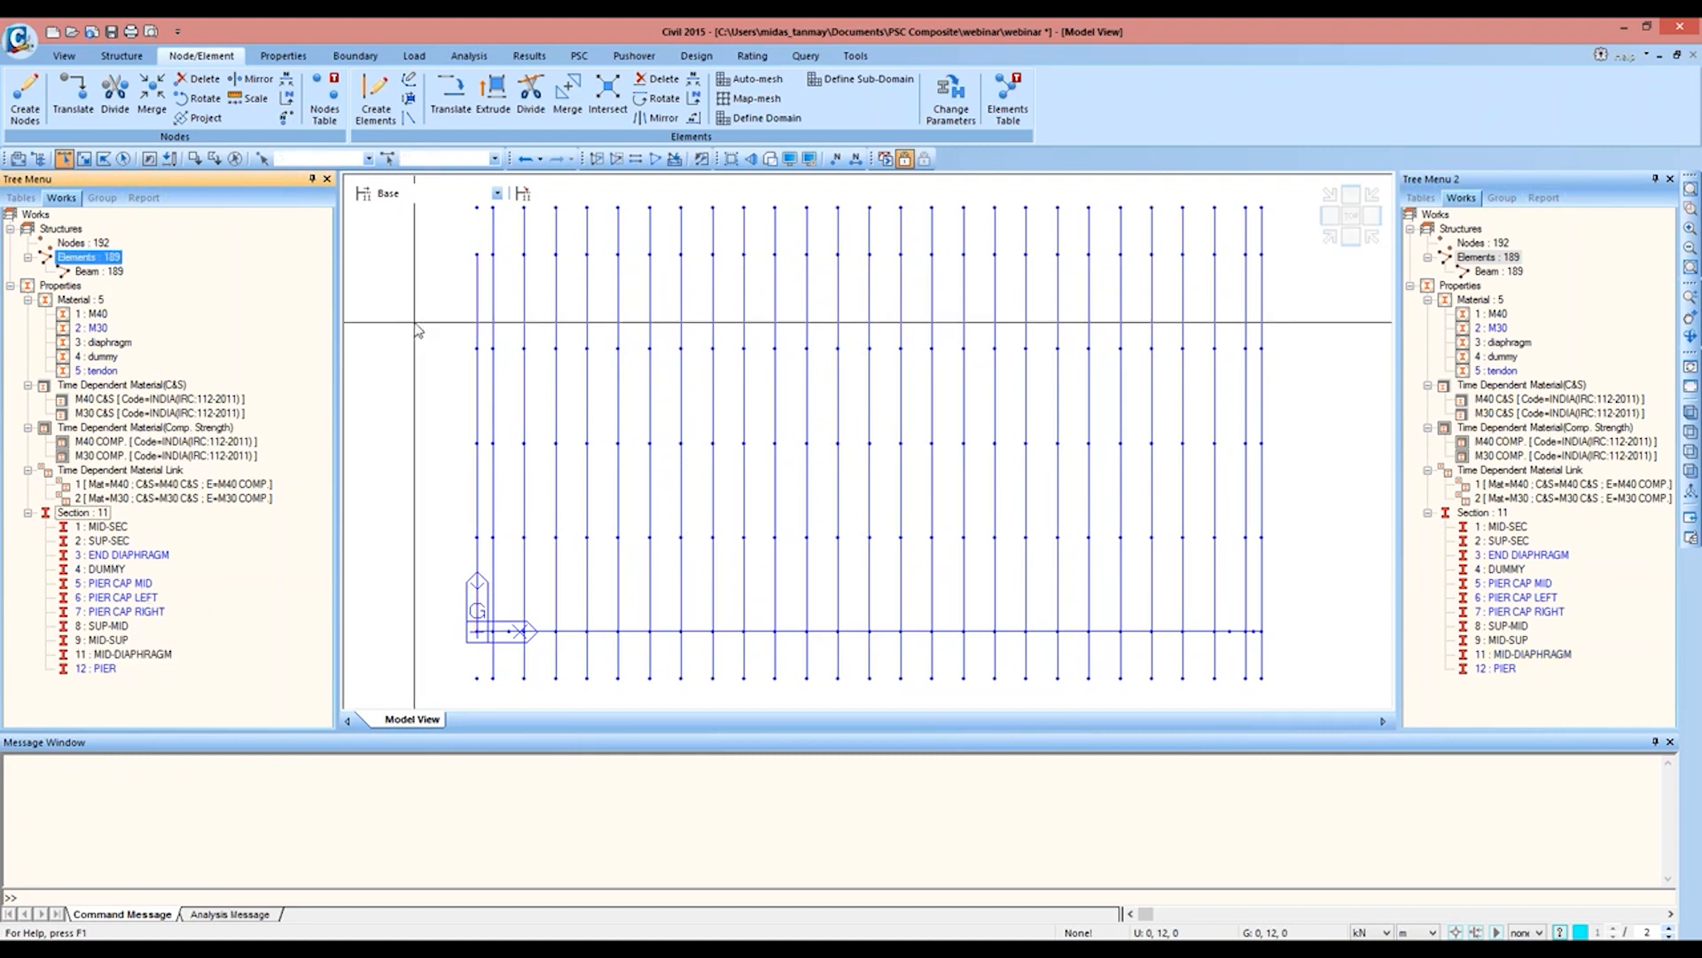
Step: Copy all girder elements 4 times at an equal distance of 0, 3, 0, intersecting nodes and elements and copying node and element attributes
{"action": "left_click", "coordinate": [84, 160]}
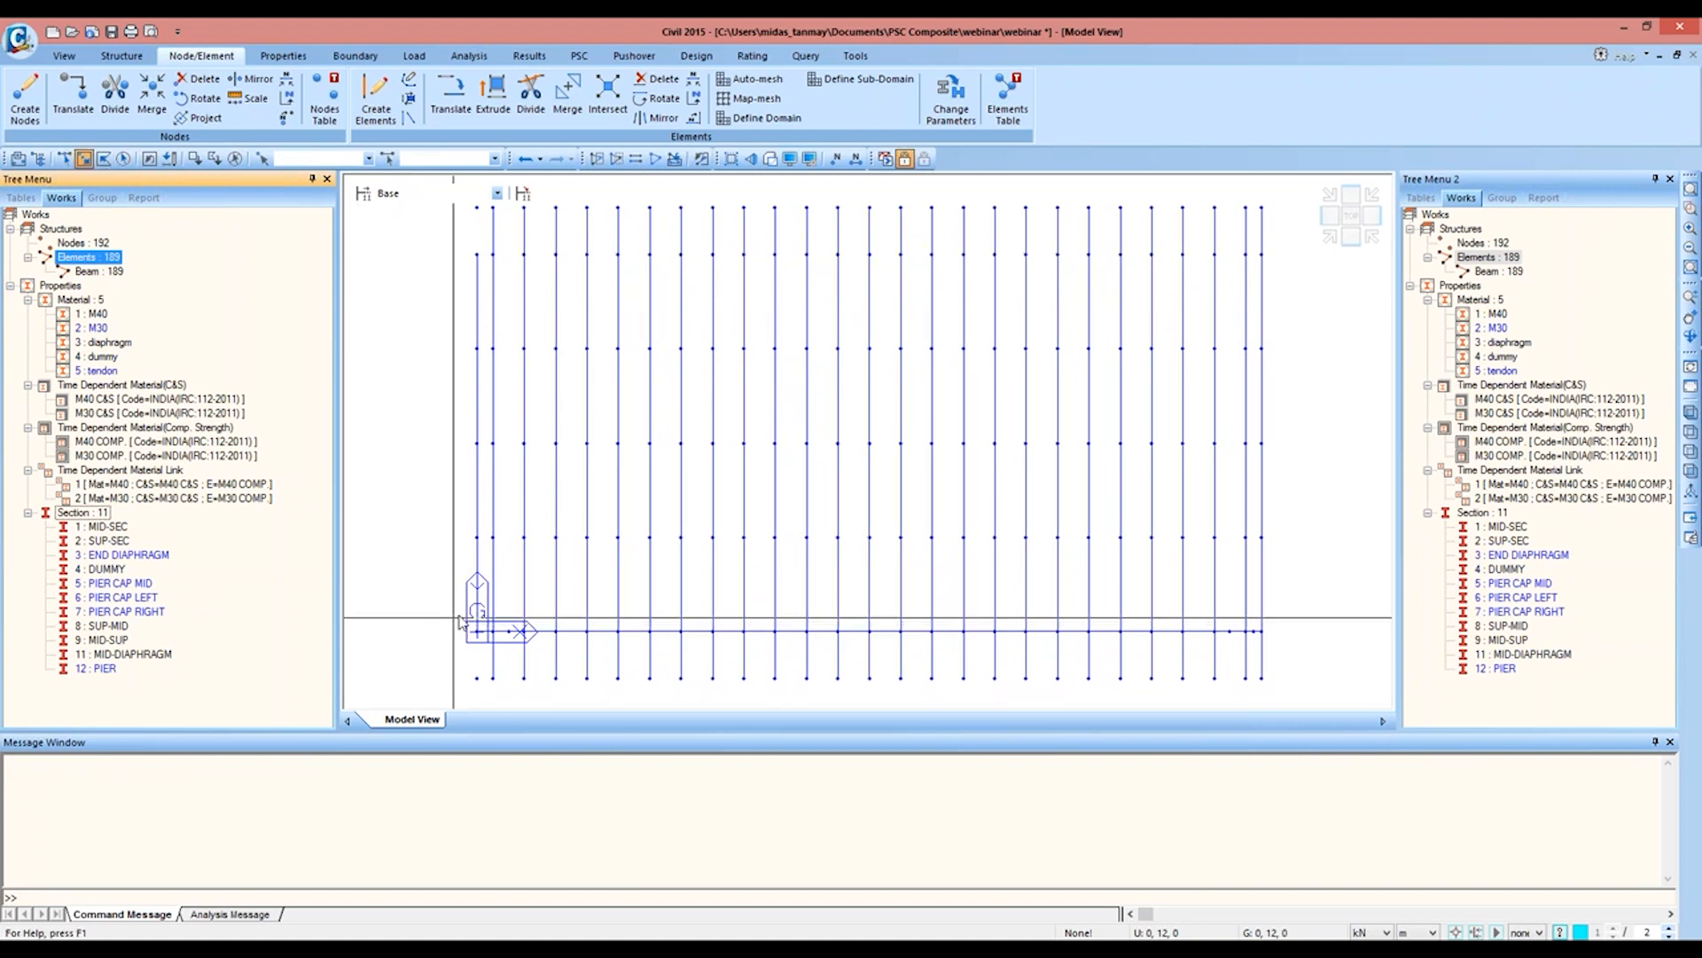
{"action": "left_click_drag", "start_coordinate": [461, 622], "coordinate": [1278, 632]}
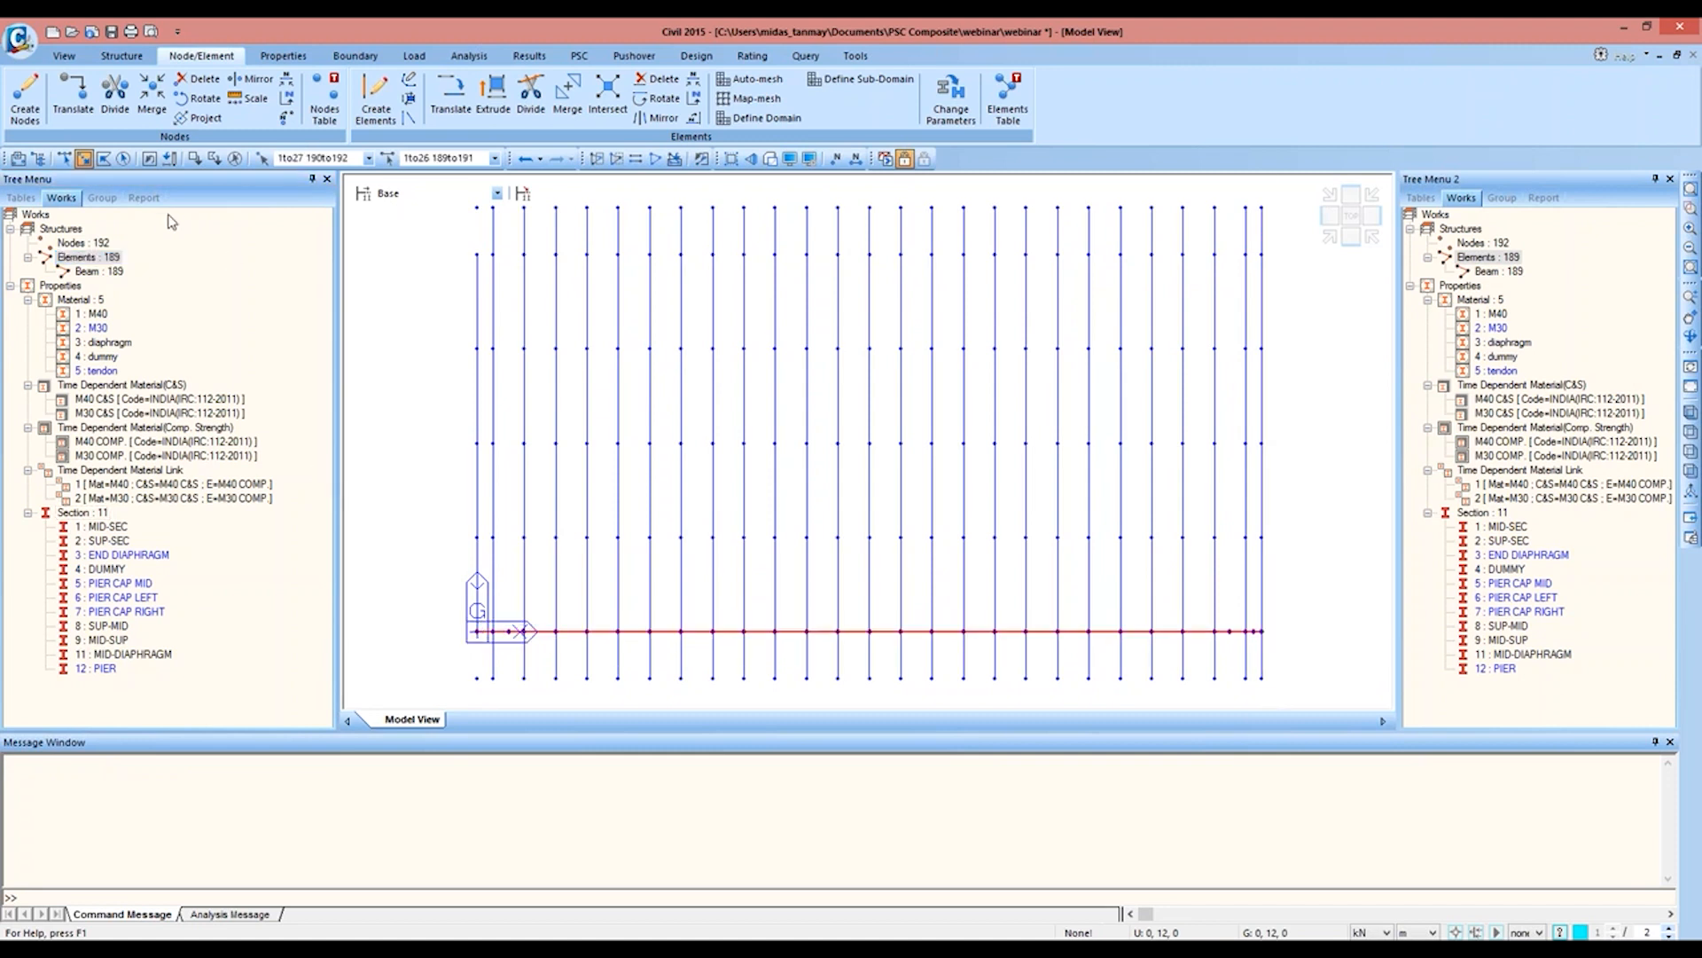
{"action": "left_click", "coordinate": [451, 93]}
{"action": "left_click", "coordinate": [124, 428]}
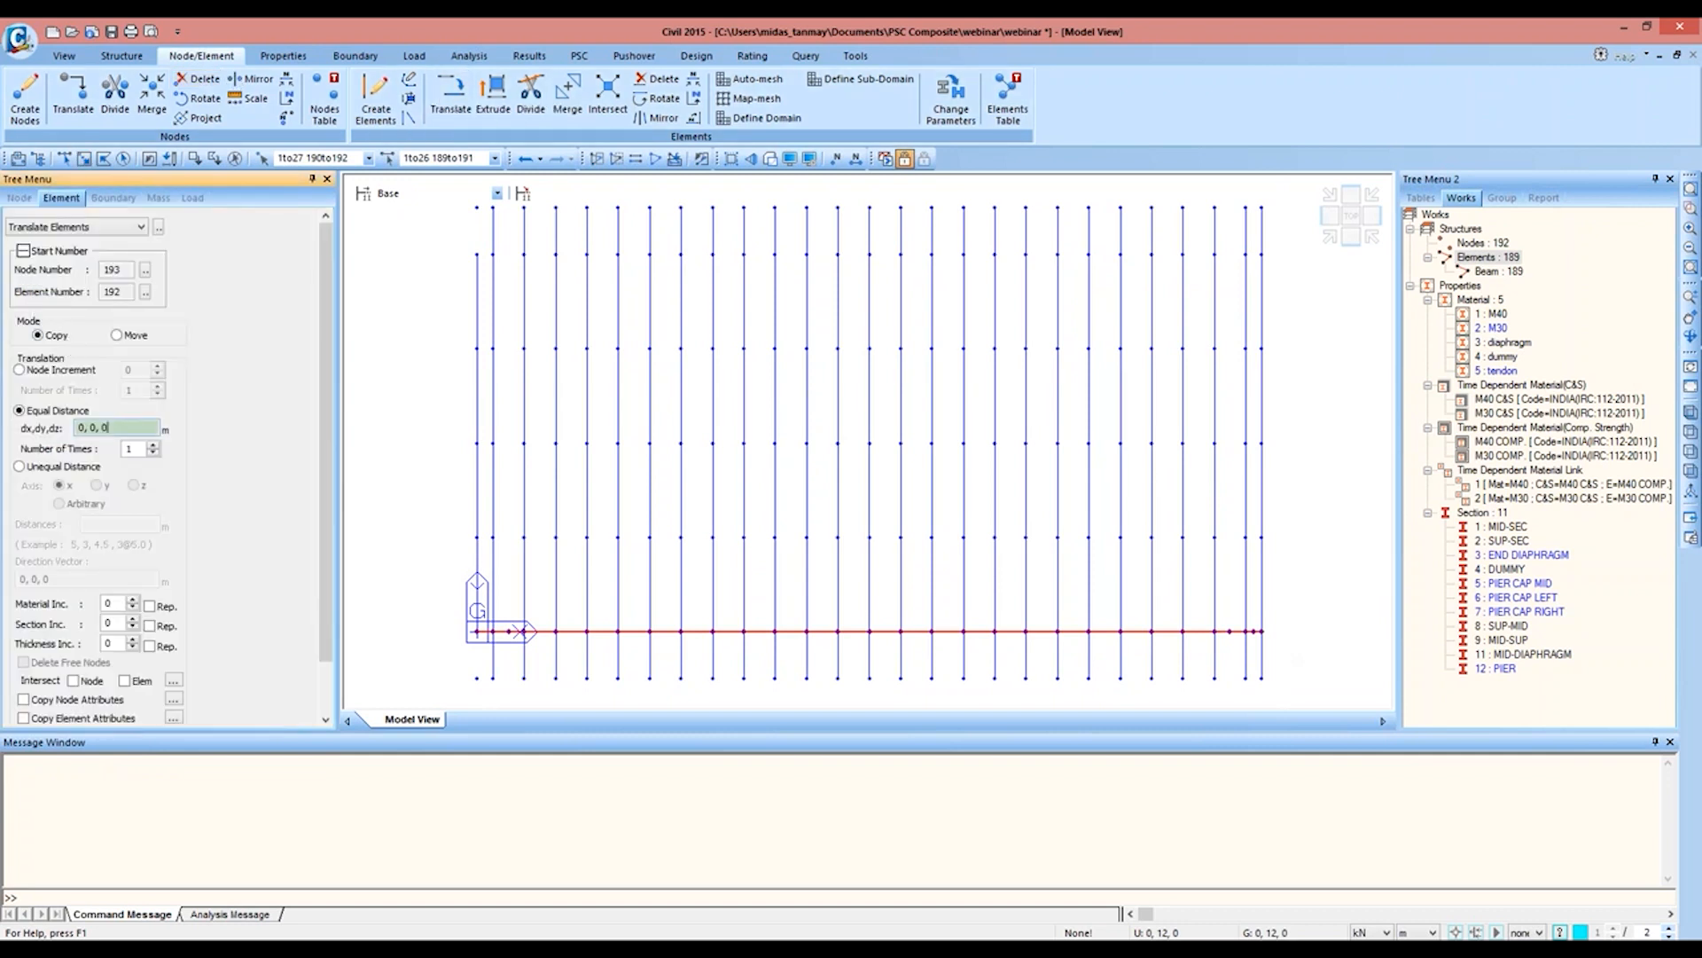
{"action": "left_click", "coordinate": [477, 631]}
{"action": "left_click", "coordinate": [485, 559]}
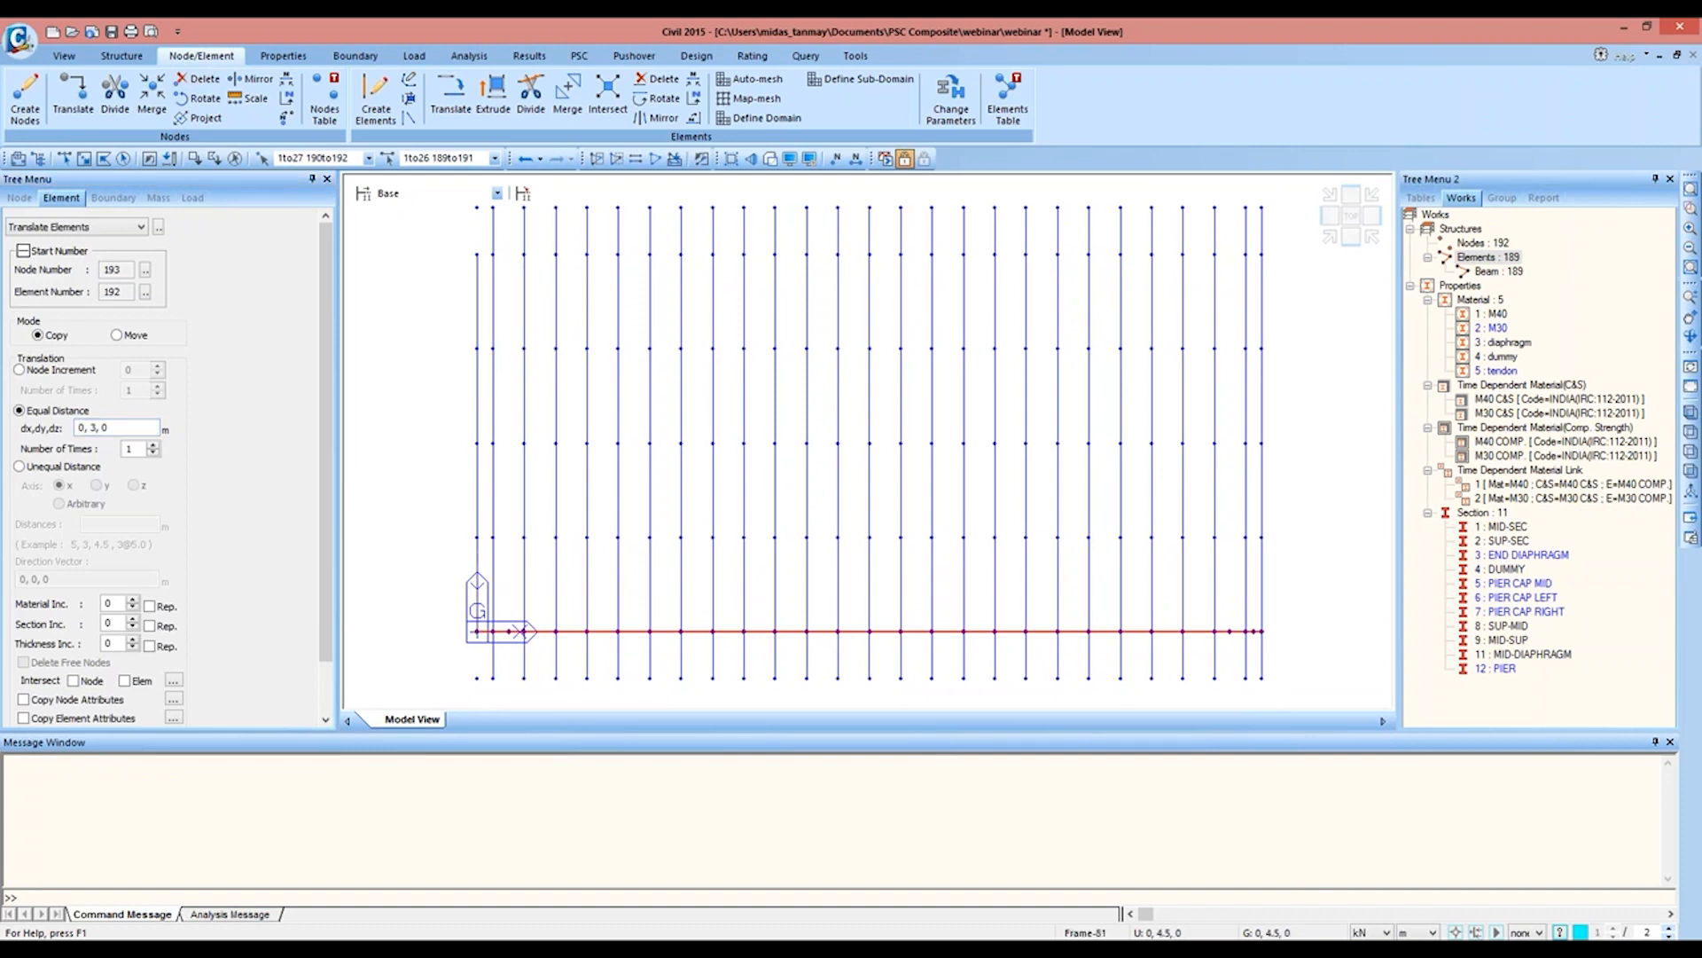
{"action": "double_click", "coordinate": [135, 449]}
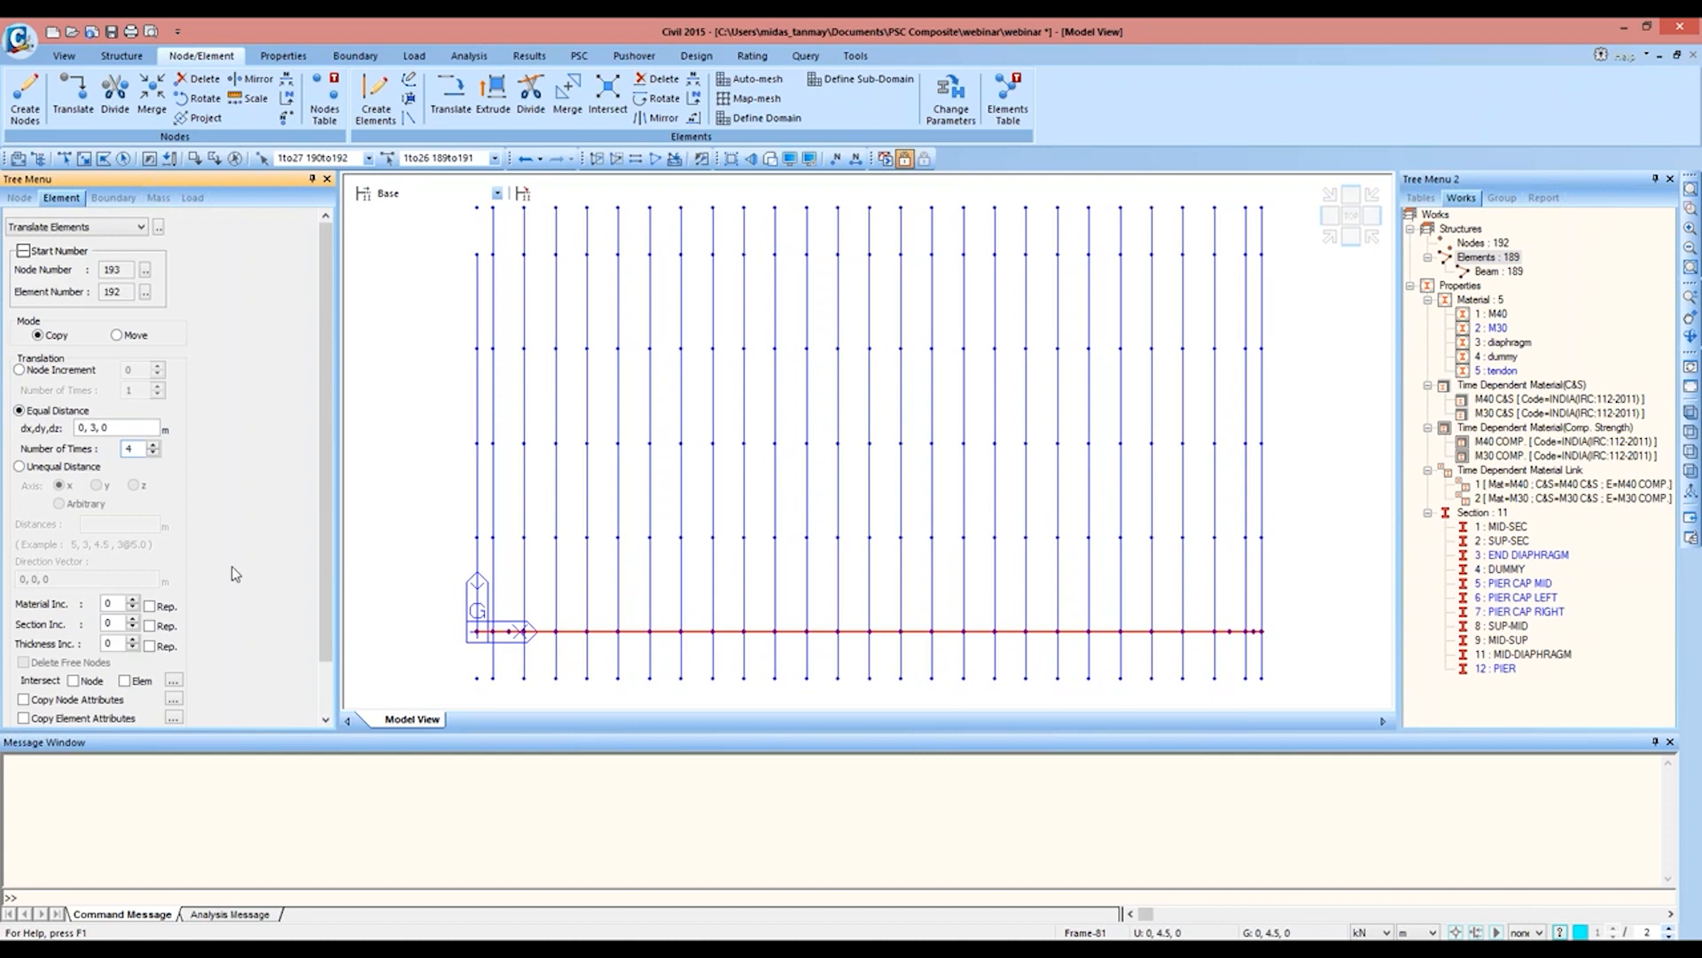
{"action": "scroll", "coordinate": [312, 638], "scroll_direction": "down", "scroll_amount": 2}
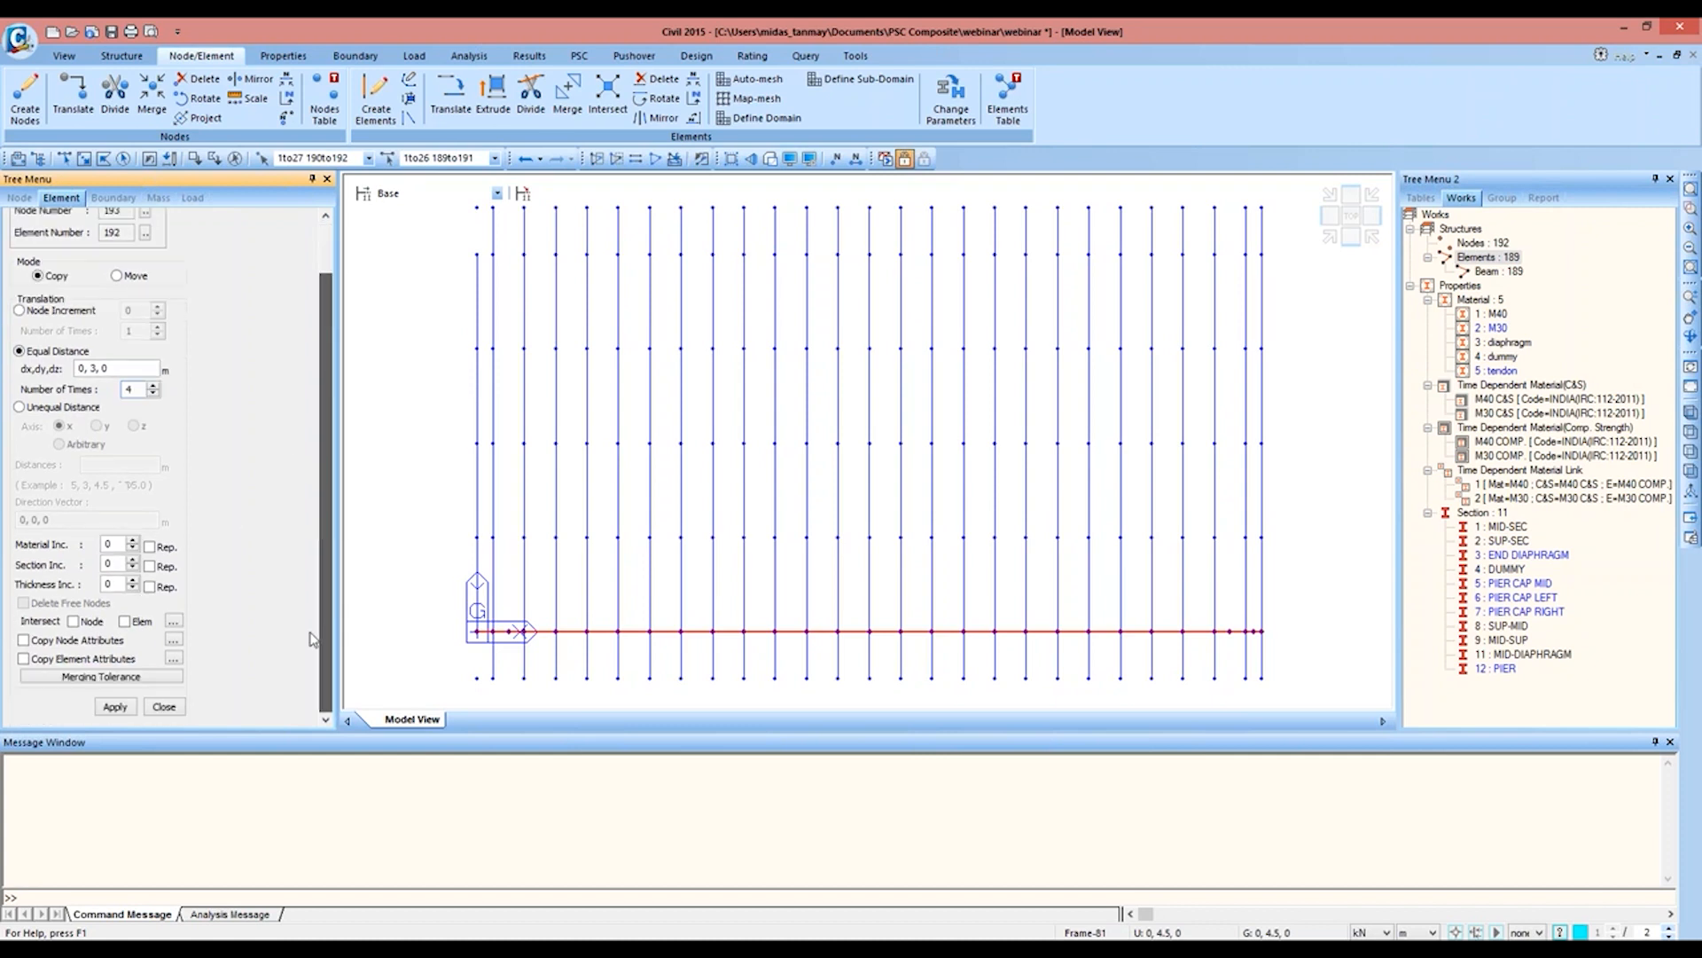
{"action": "left_click", "coordinate": [76, 623]}
{"action": "left_click", "coordinate": [126, 621]}
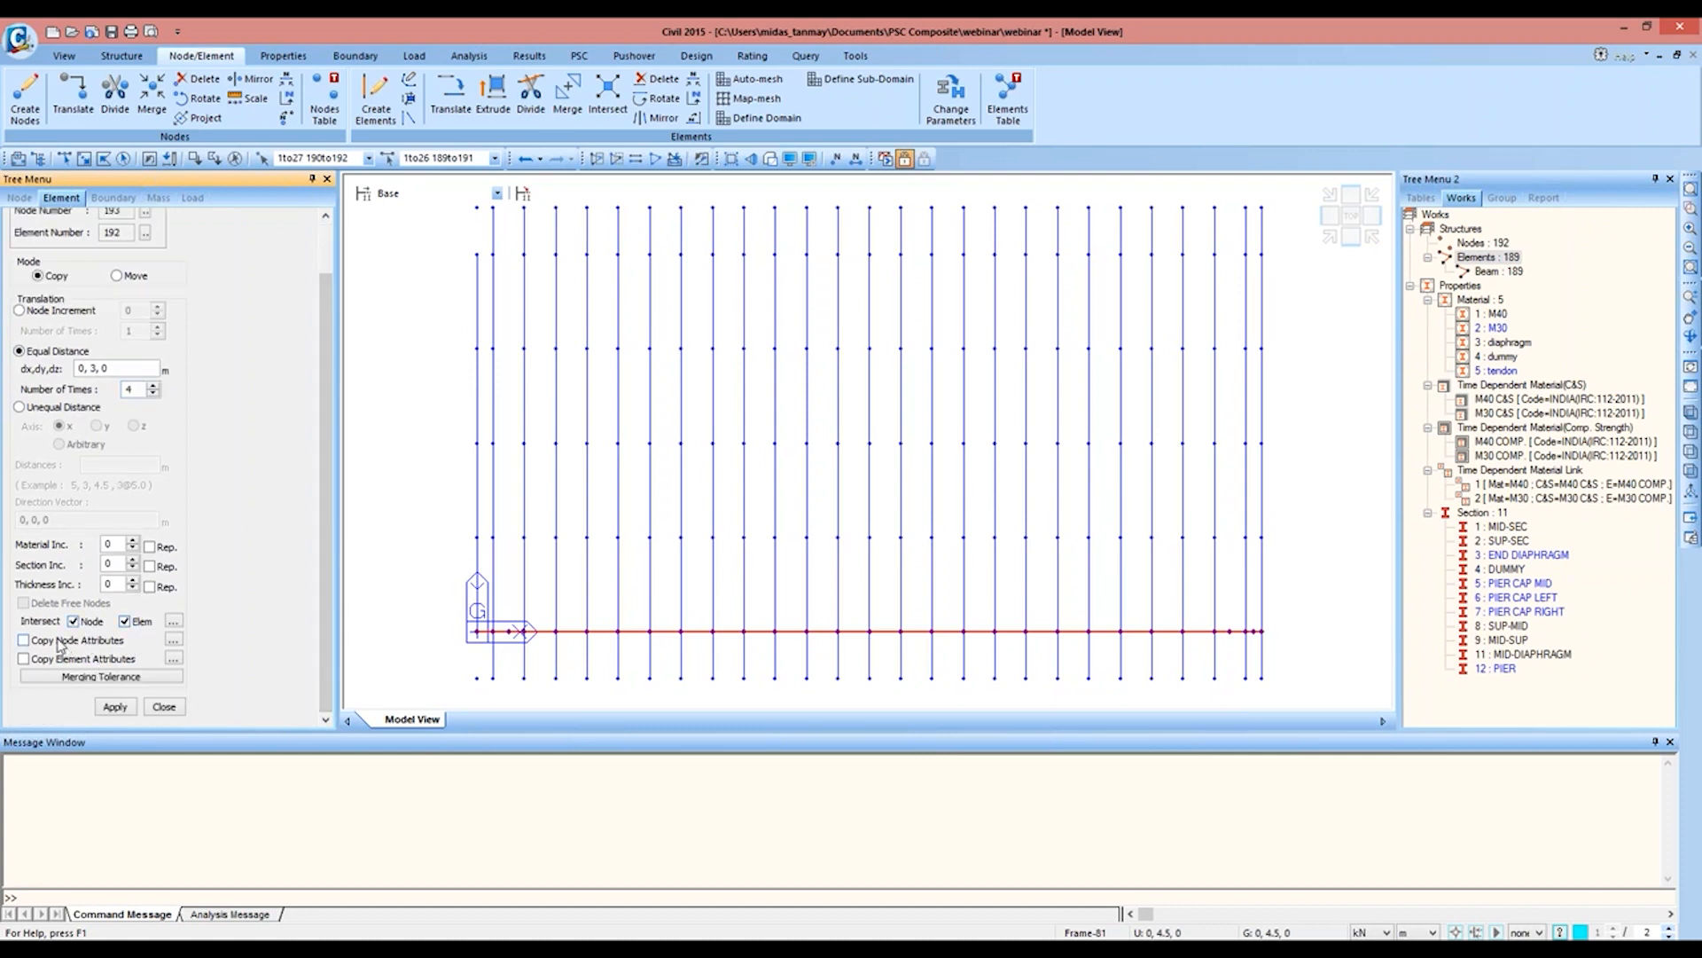
{"action": "left_click", "coordinate": [58, 642]}
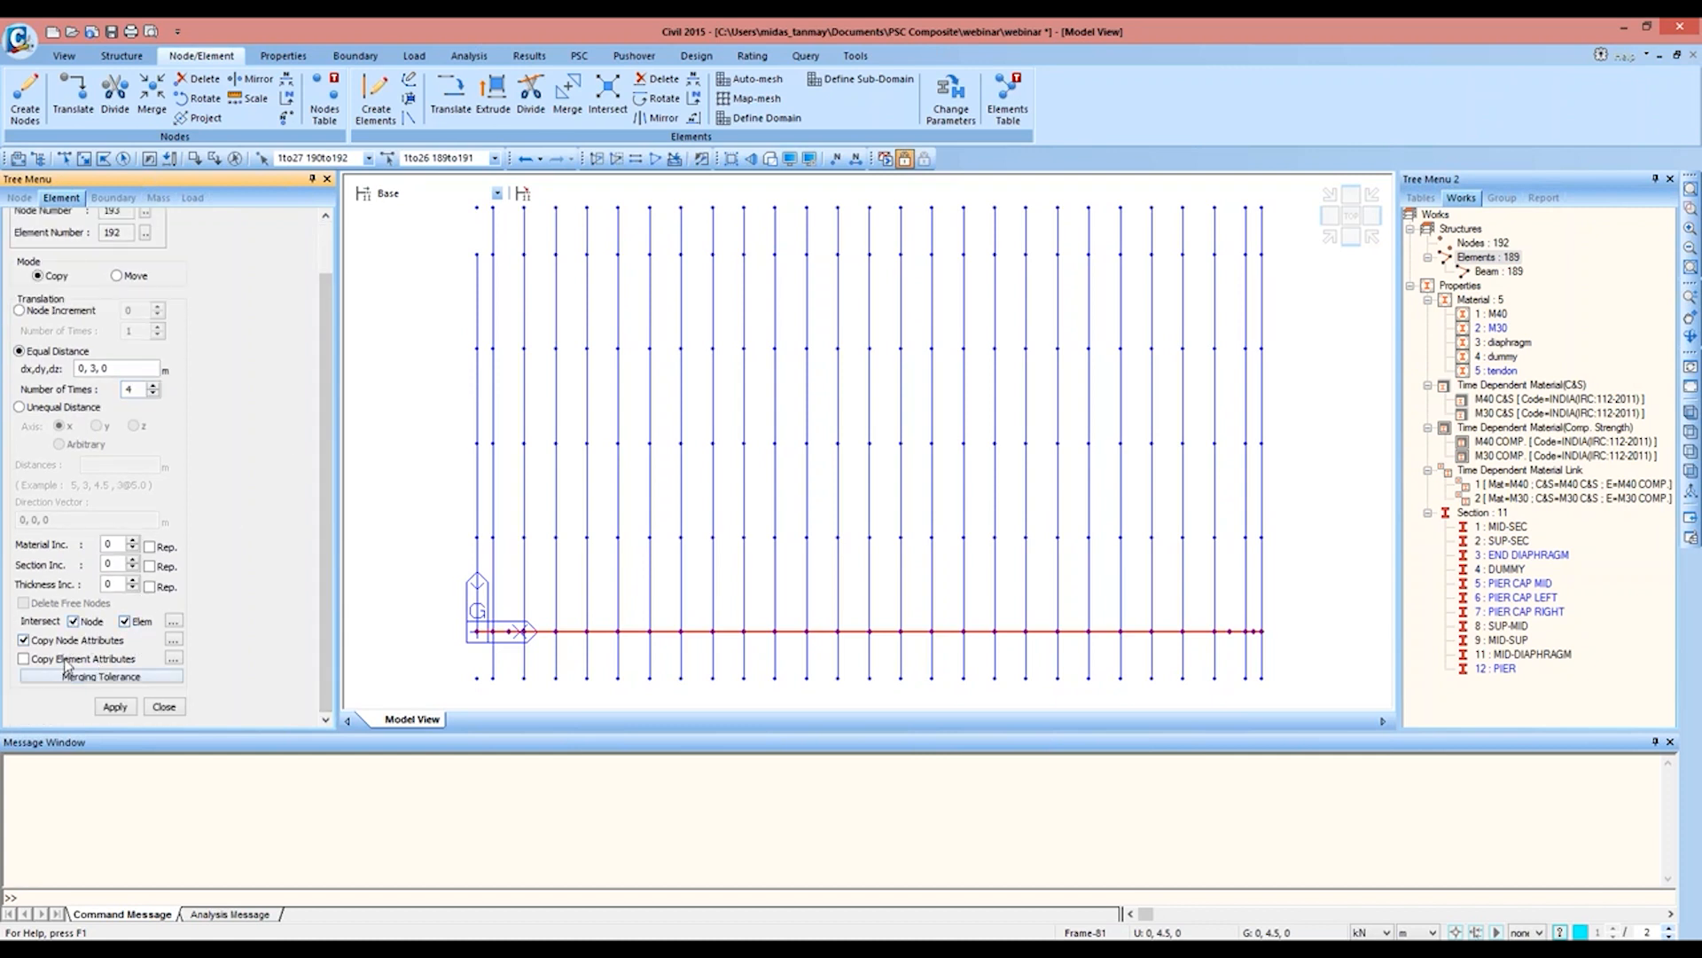
{"action": "left_click", "coordinate": [115, 707]}
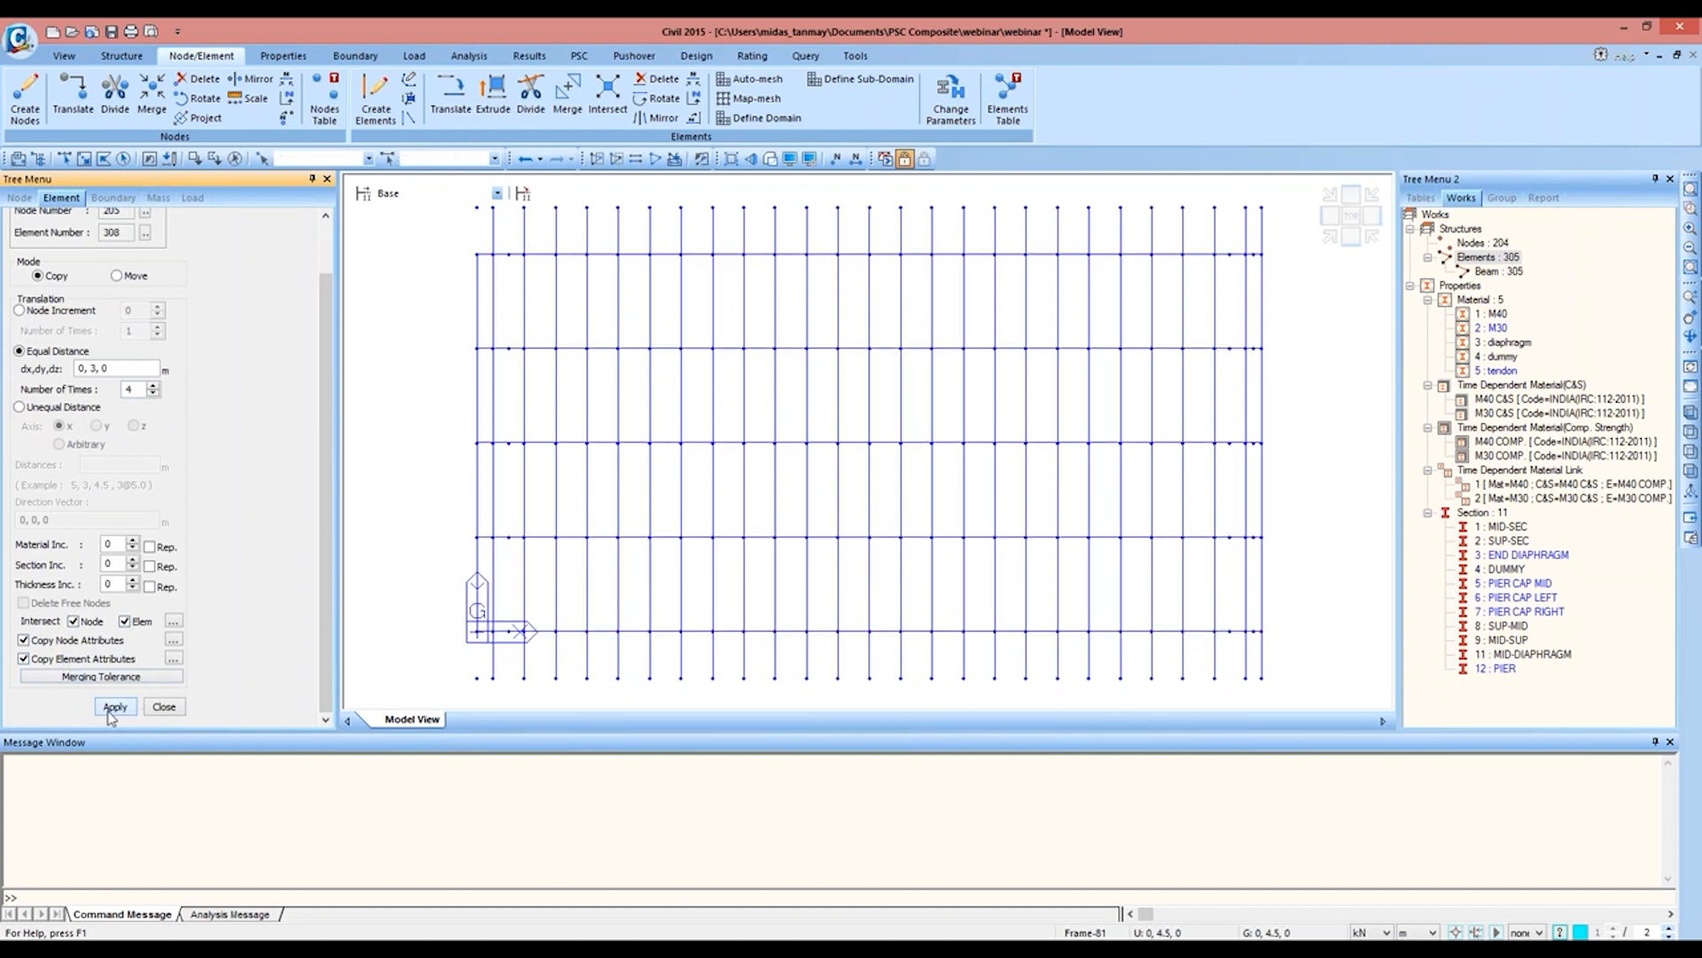
{"action": "left_click", "coordinate": [165, 709]}
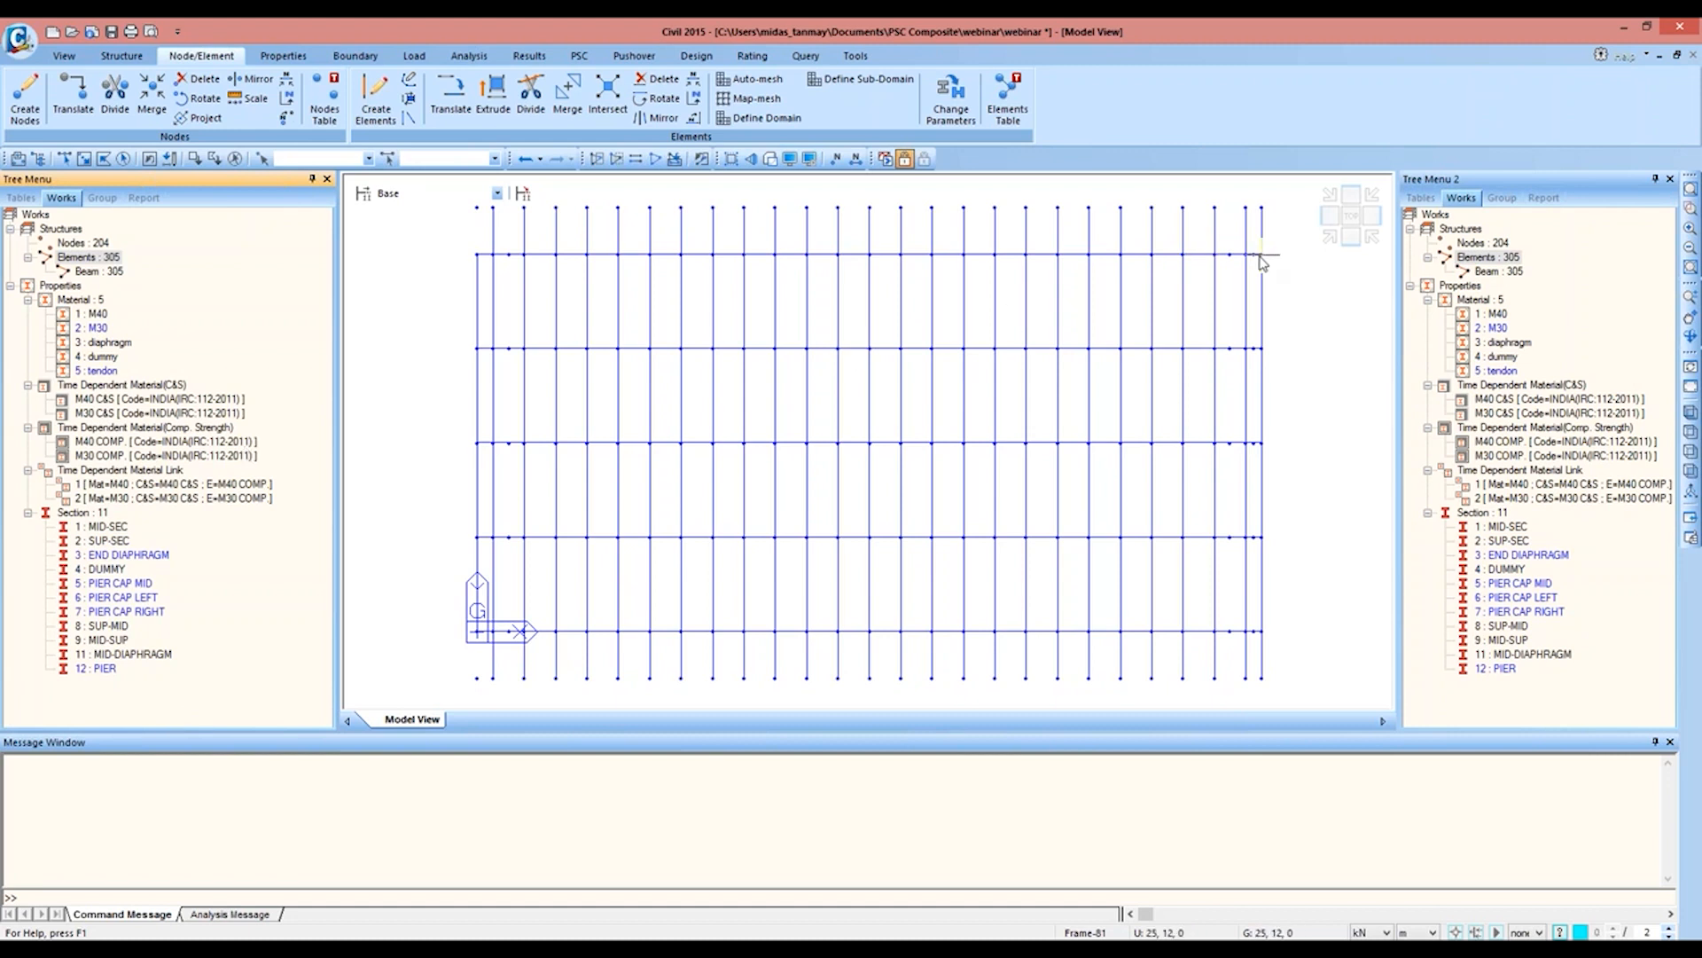
Step: Create a beam with the diaphragm material and END DIAPHRAGM section from node 204 to node 192 across the girders' far end
{"action": "left_click", "coordinate": [395, 111]}
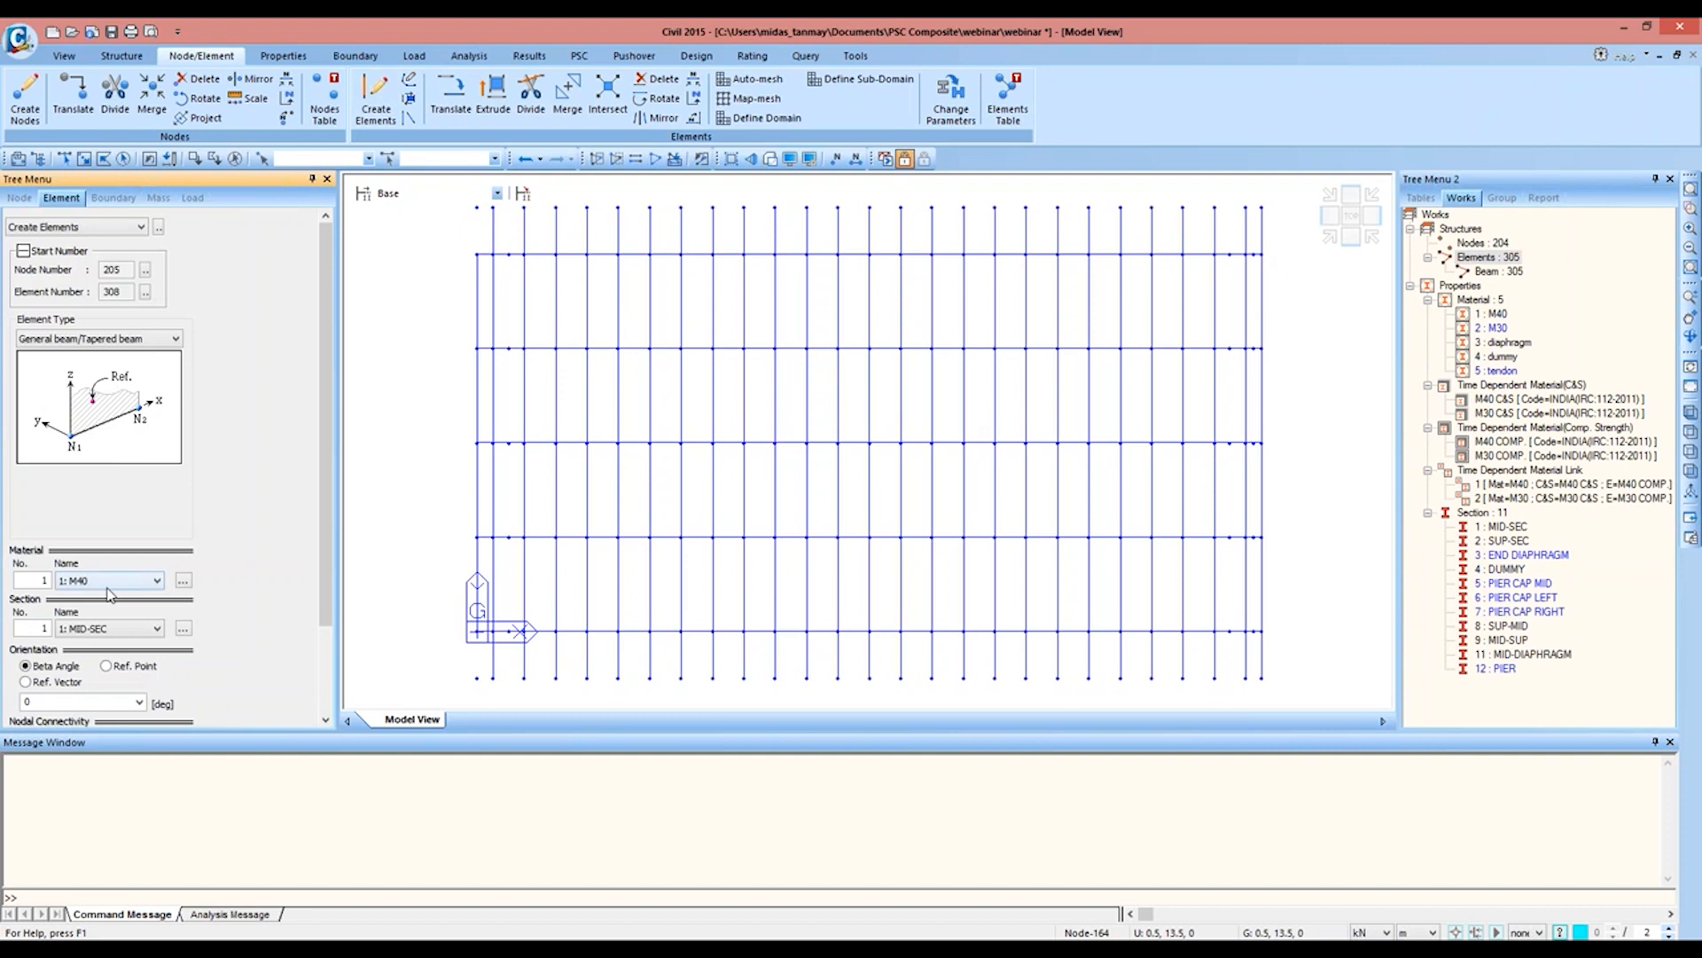
{"action": "left_click", "coordinate": [110, 580]}
{"action": "left_click", "coordinate": [89, 613]}
{"action": "left_click", "coordinate": [108, 629]}
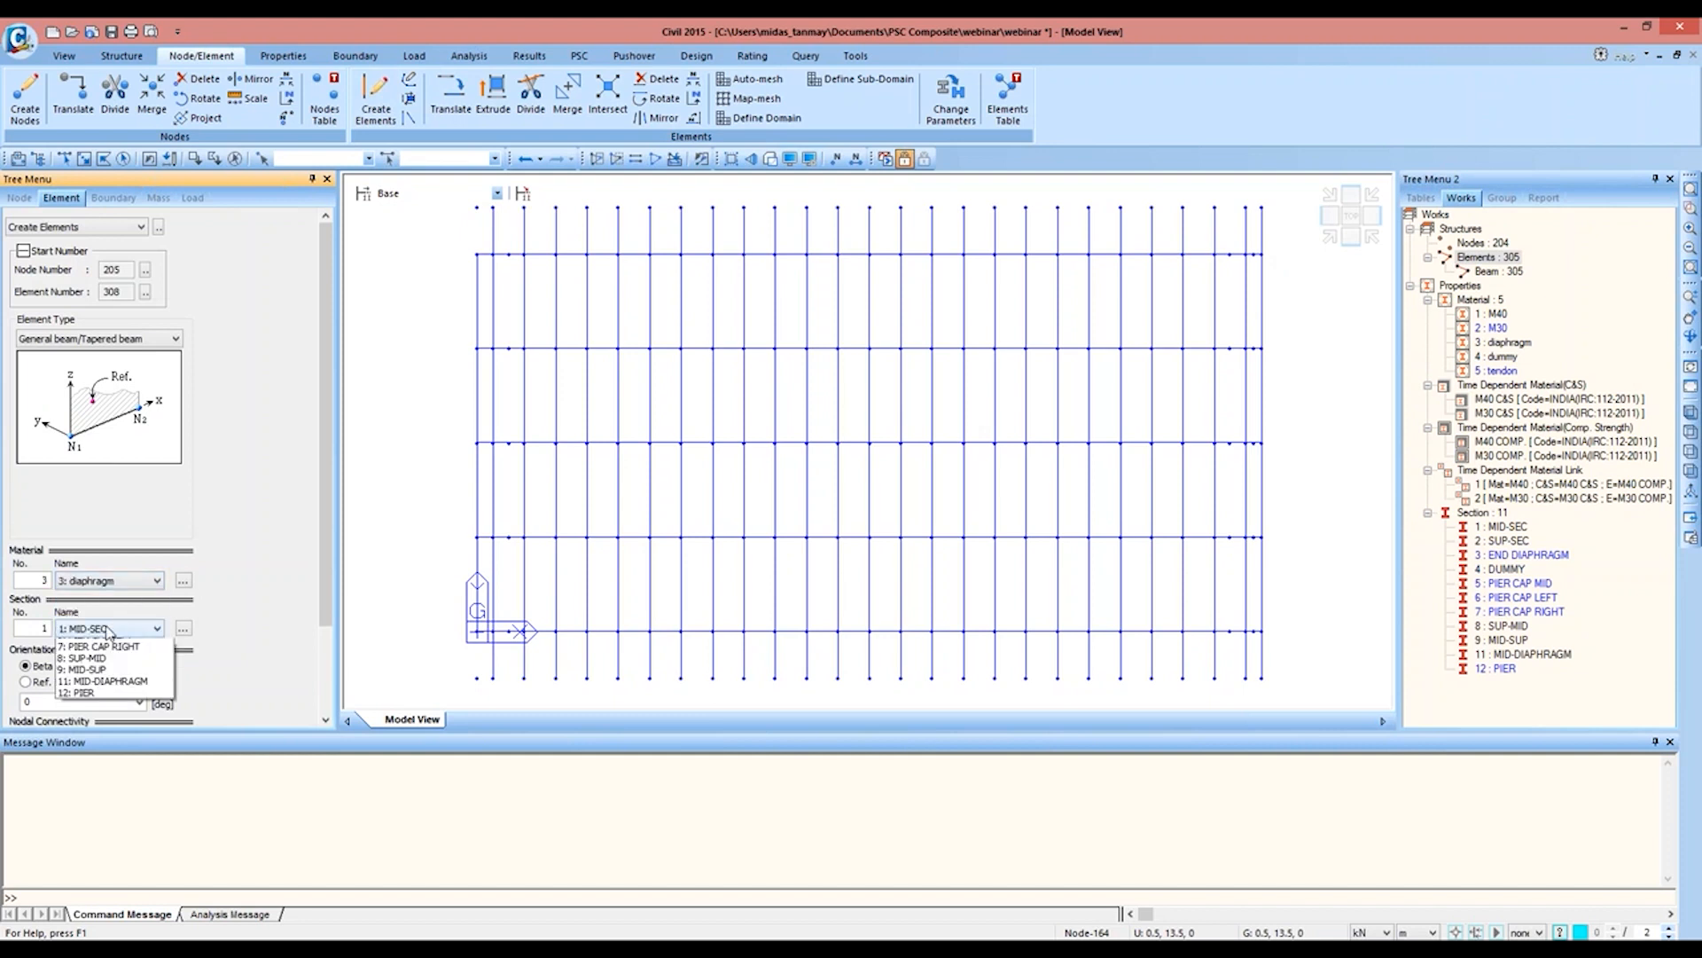
{"action": "left_click", "coordinate": [104, 667]}
{"action": "left_click_drag", "start_coordinate": [325, 578], "coordinate": [324, 666]}
{"action": "left_click", "coordinate": [111, 631]}
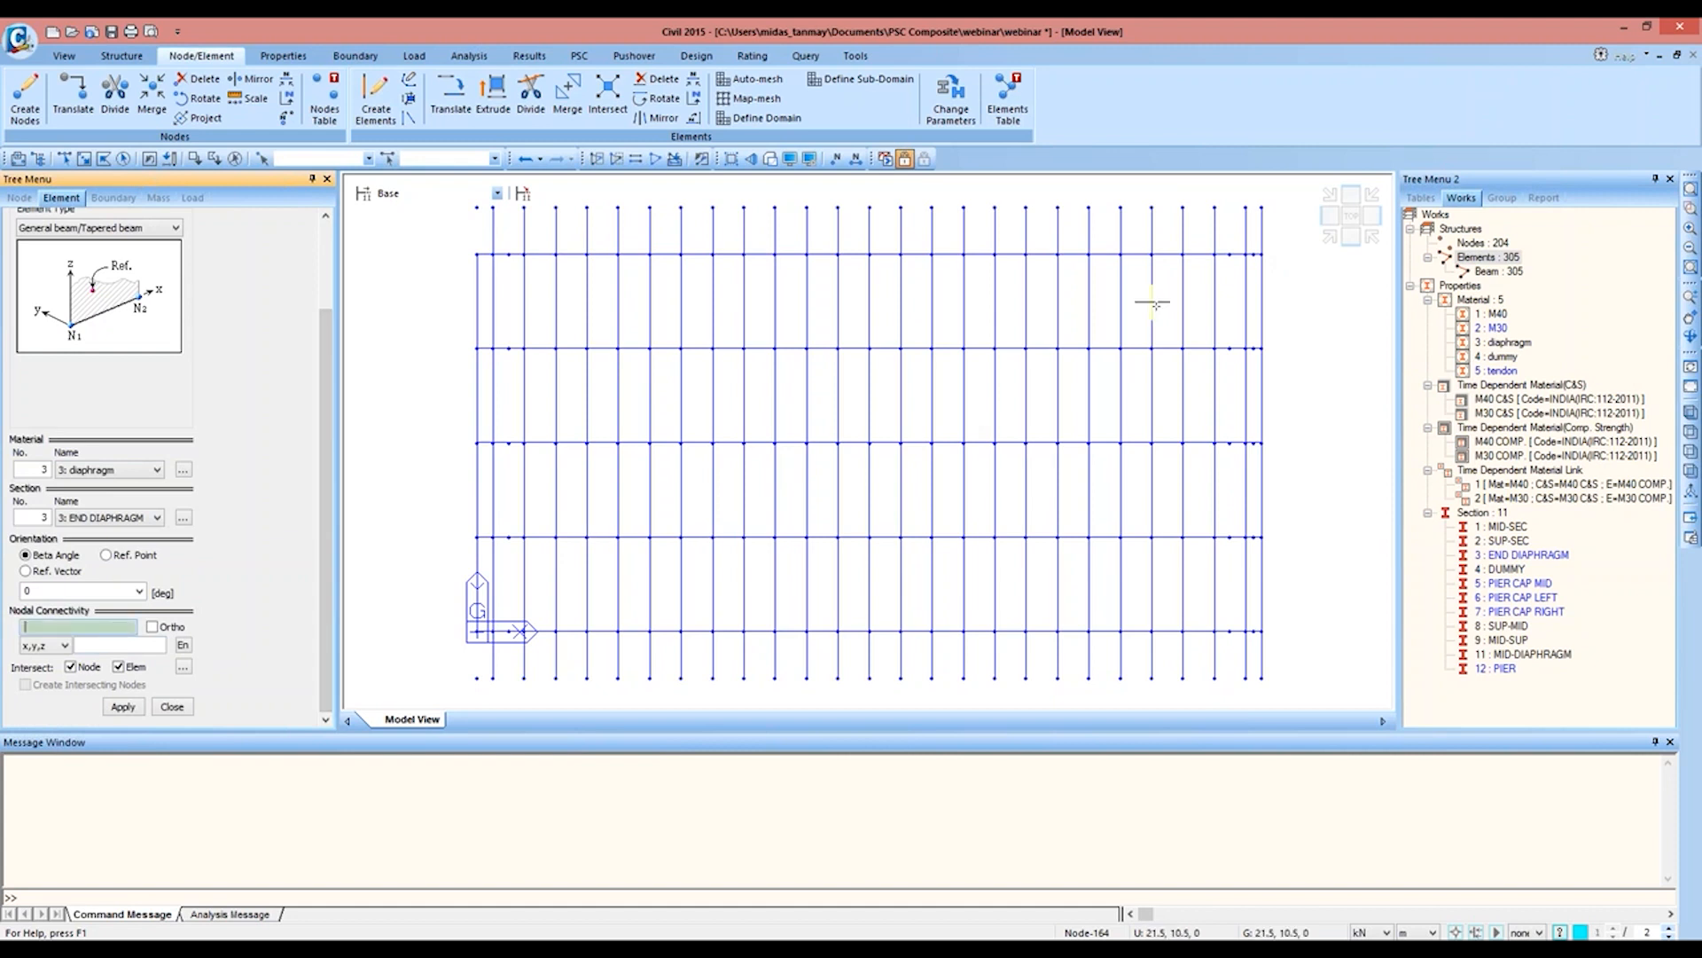
{"action": "left_click", "coordinate": [1256, 254]}
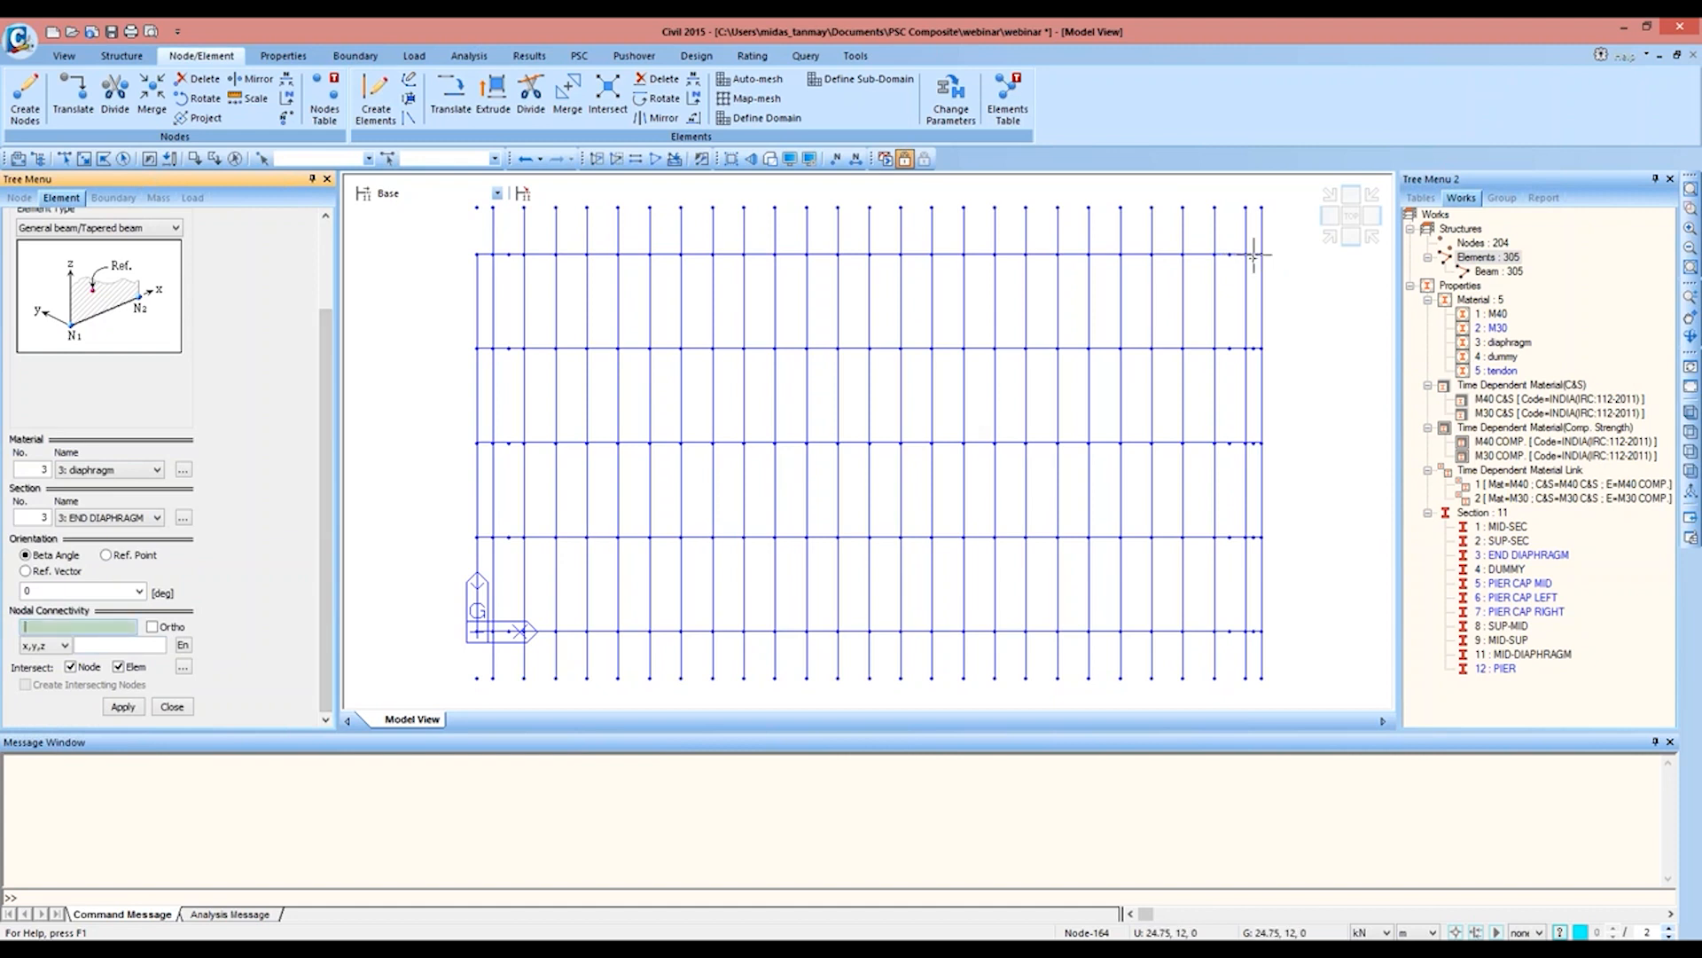
{"action": "left_click", "coordinate": [1252, 631]}
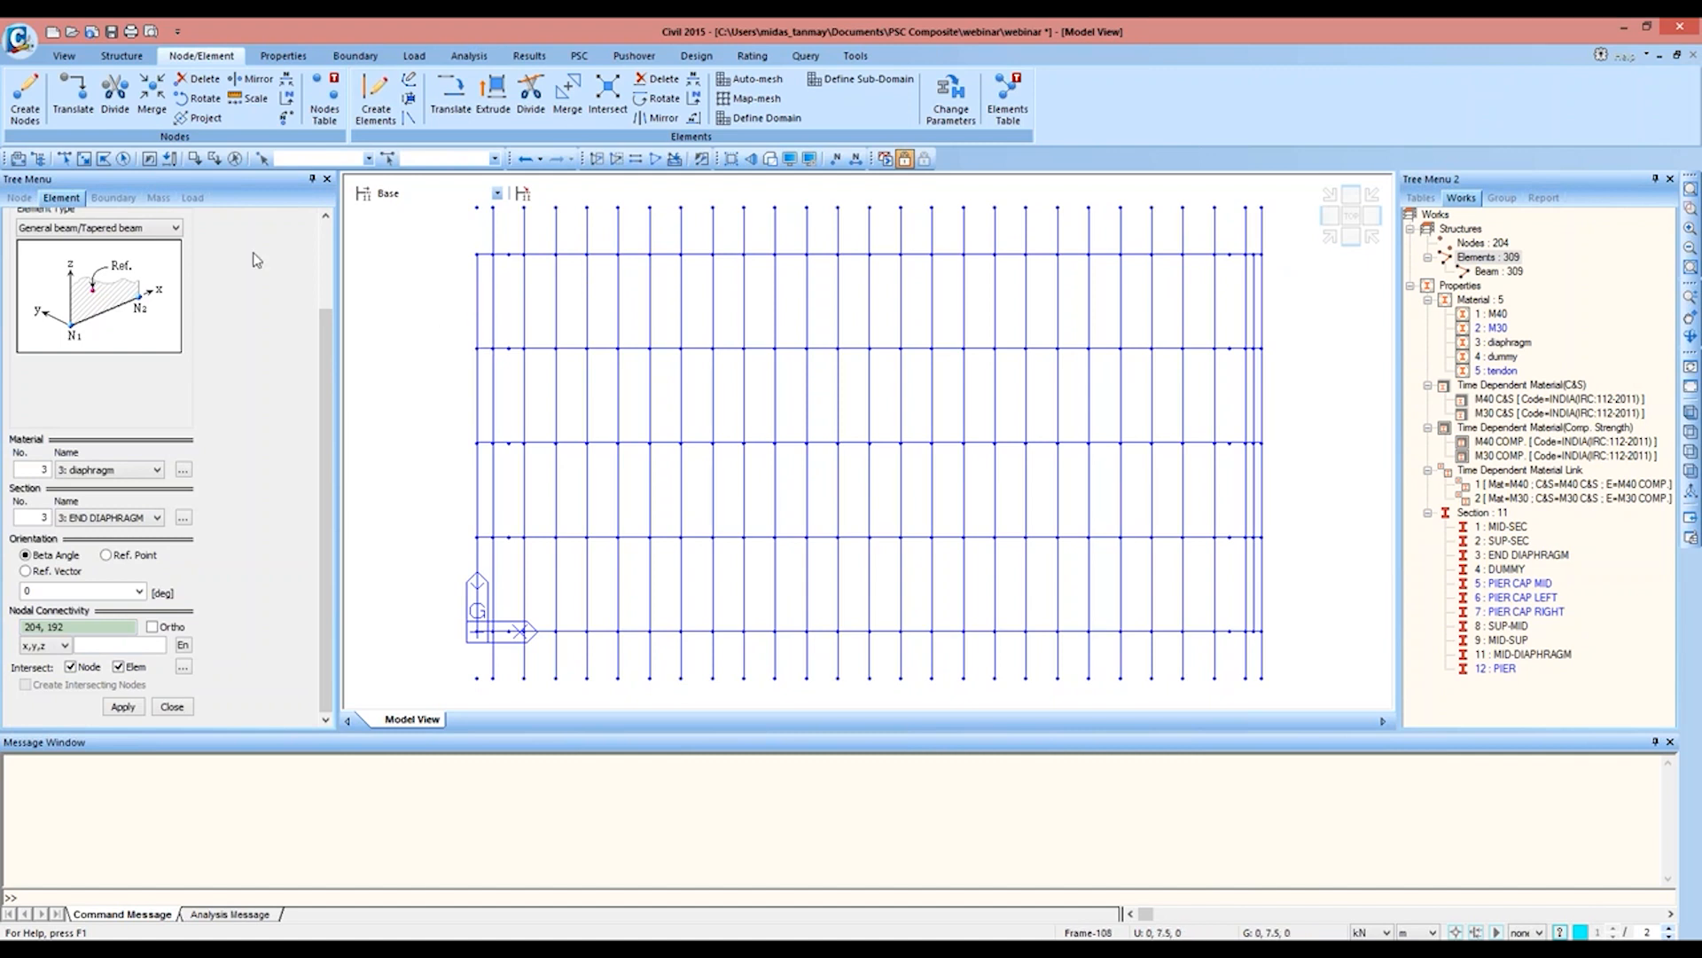
{"action": "left_click", "coordinate": [171, 707]}
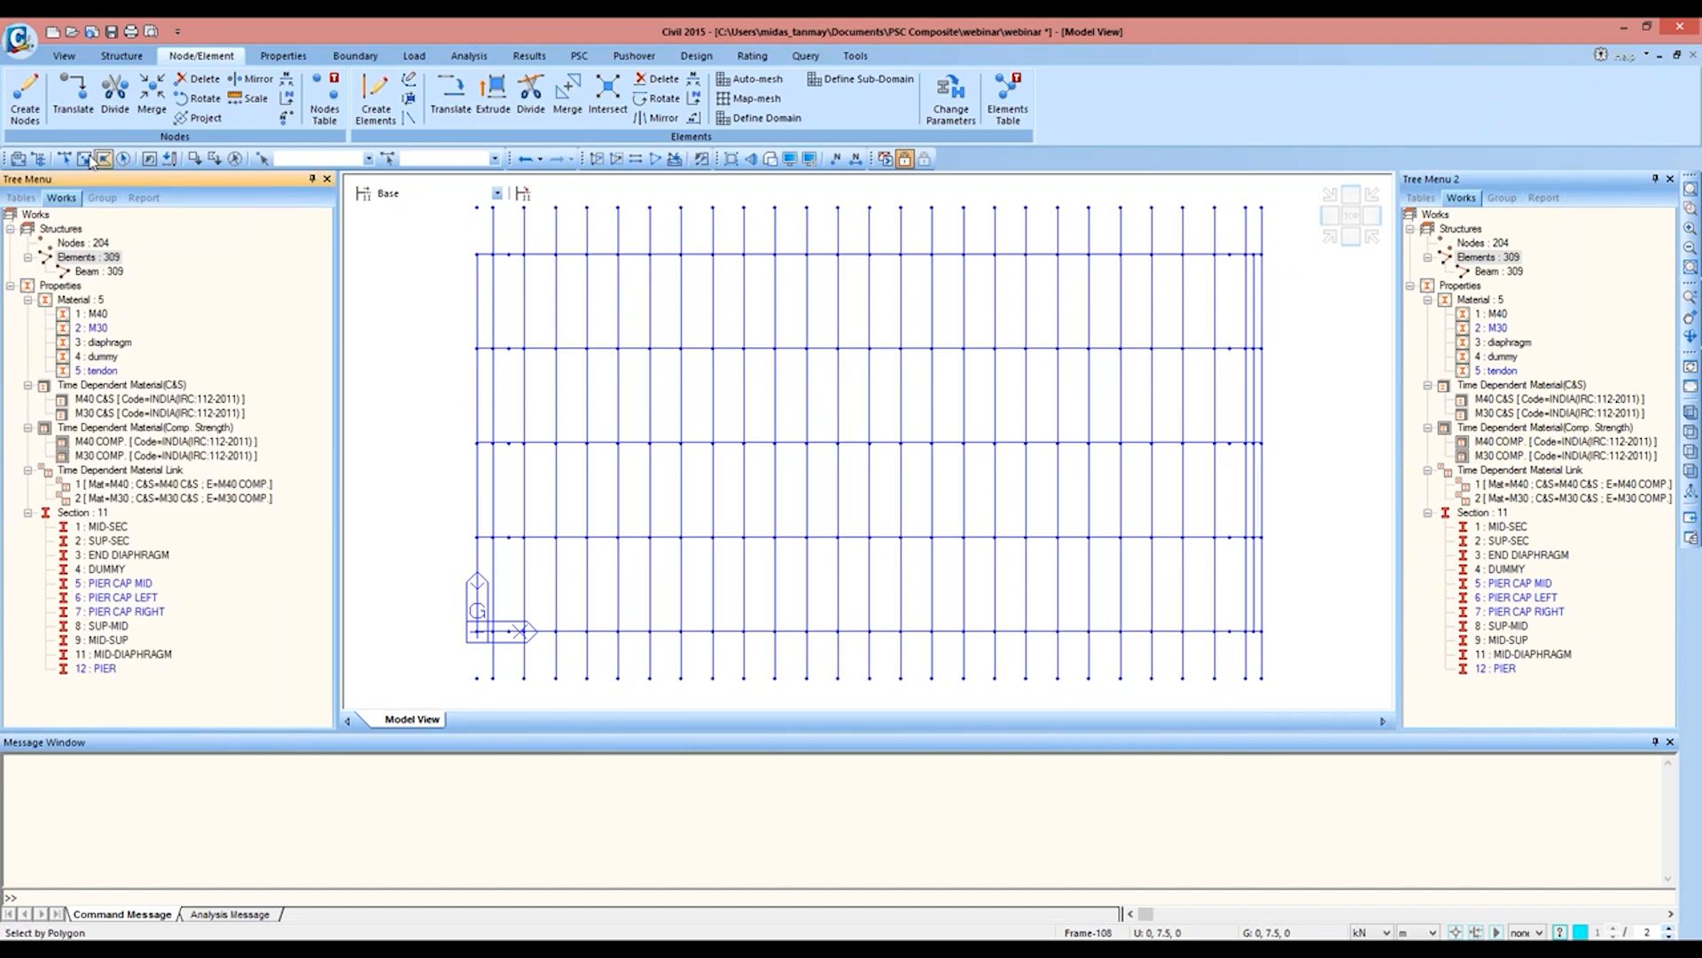
Step: Divide the first and last diaphragm elements at x = 0 (54 and 135) into 2 equal parts each
{"action": "left_click", "coordinate": [478, 286]}
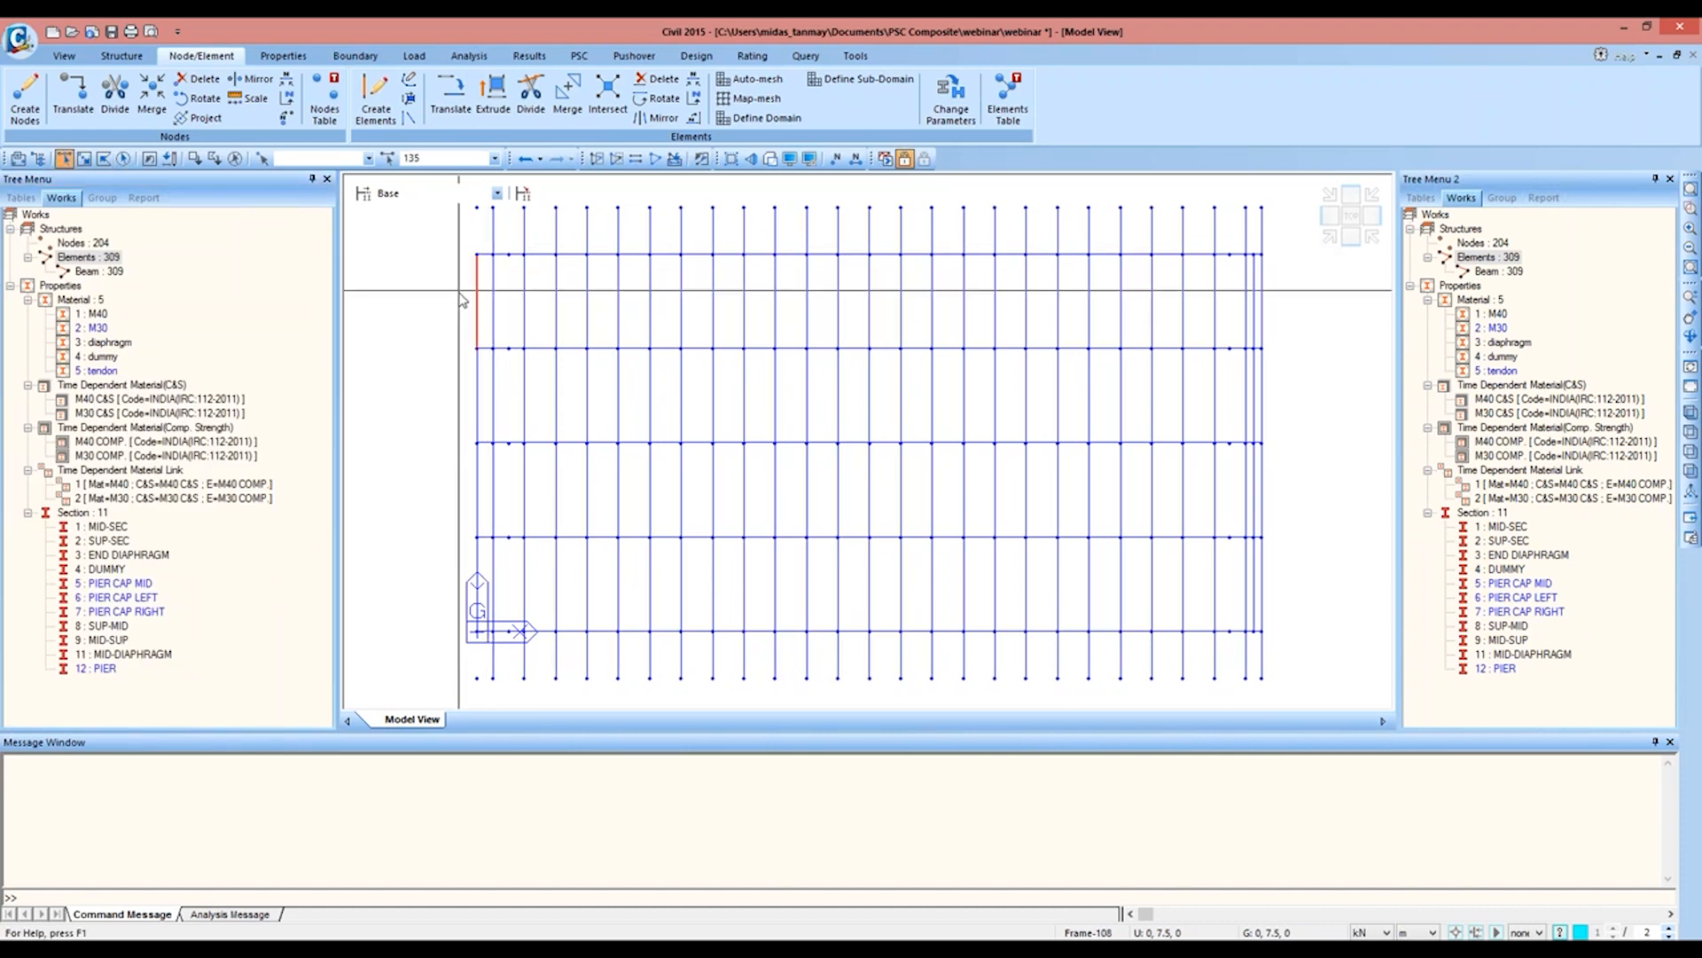
{"action": "left_click", "coordinate": [477, 567]}
{"action": "left_click", "coordinate": [531, 95]}
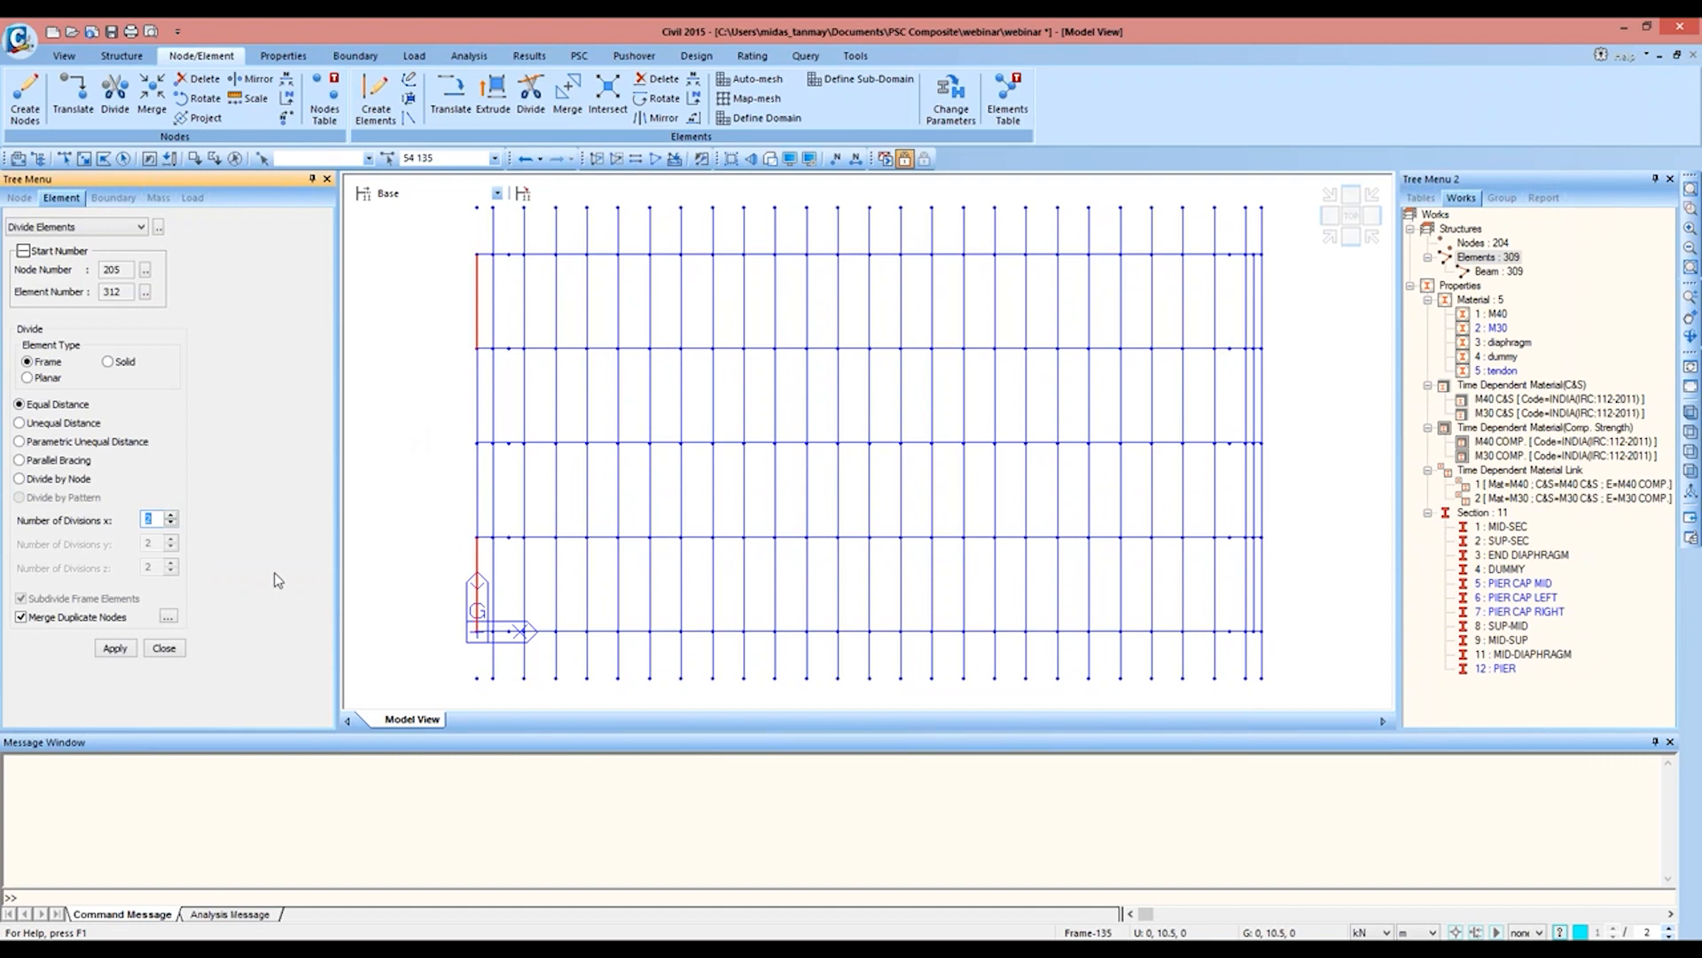
{"action": "left_click", "coordinate": [115, 649]}
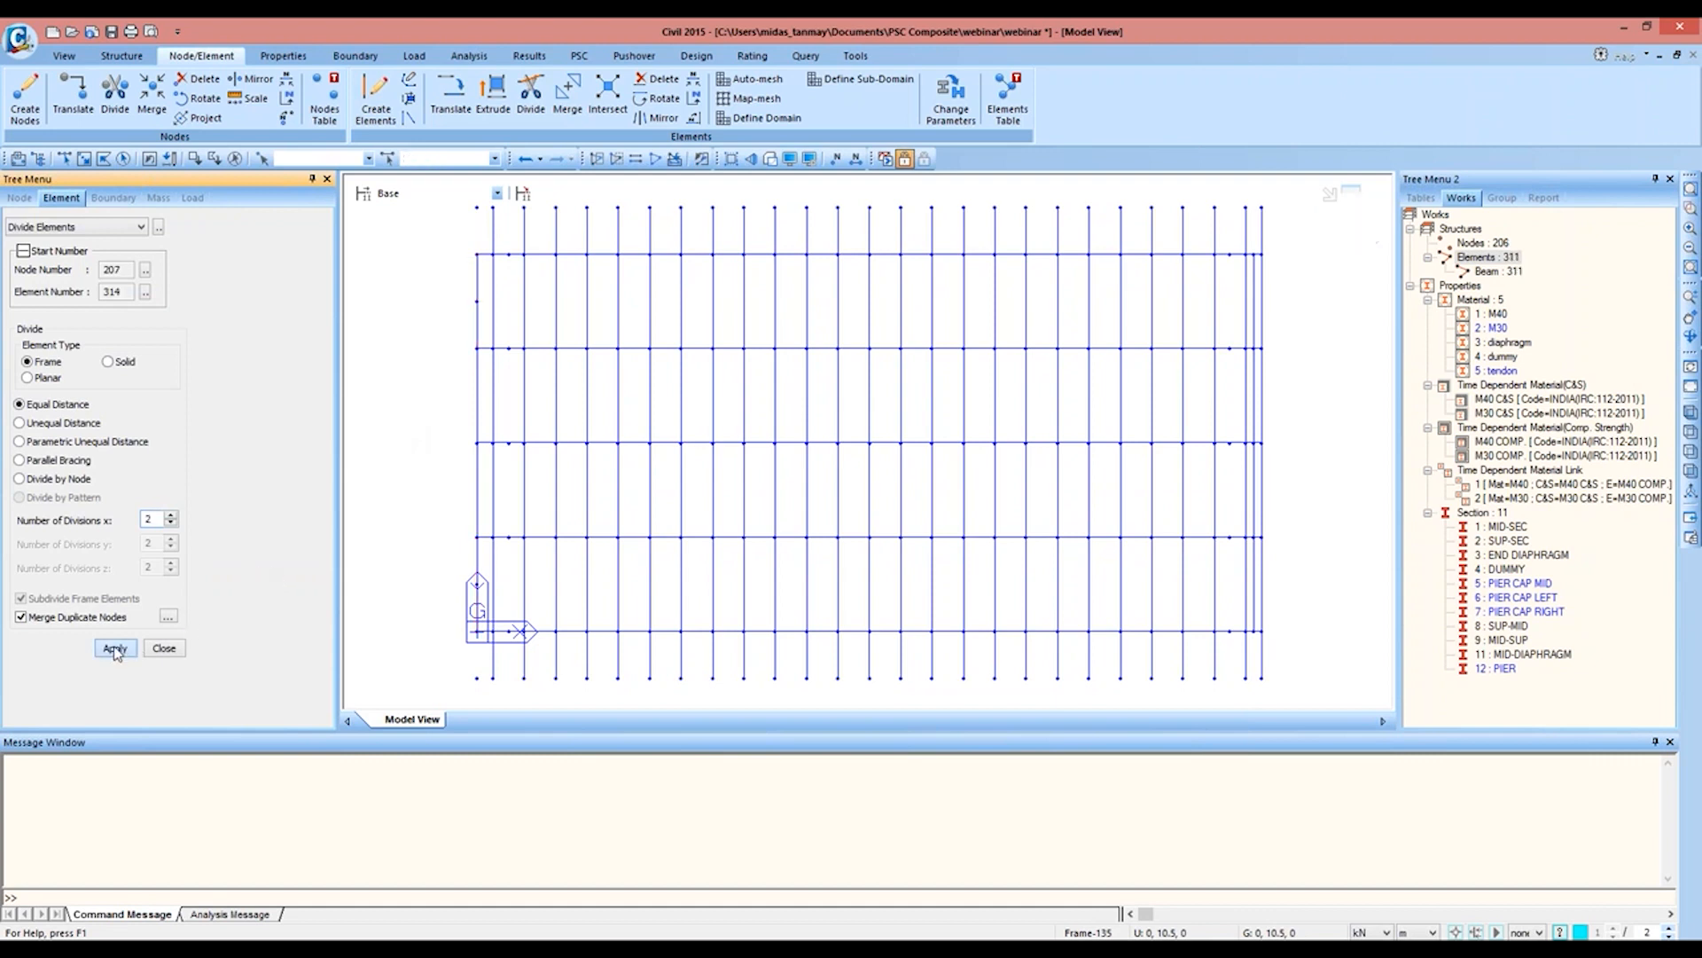
{"action": "left_click", "coordinate": [64, 158]}
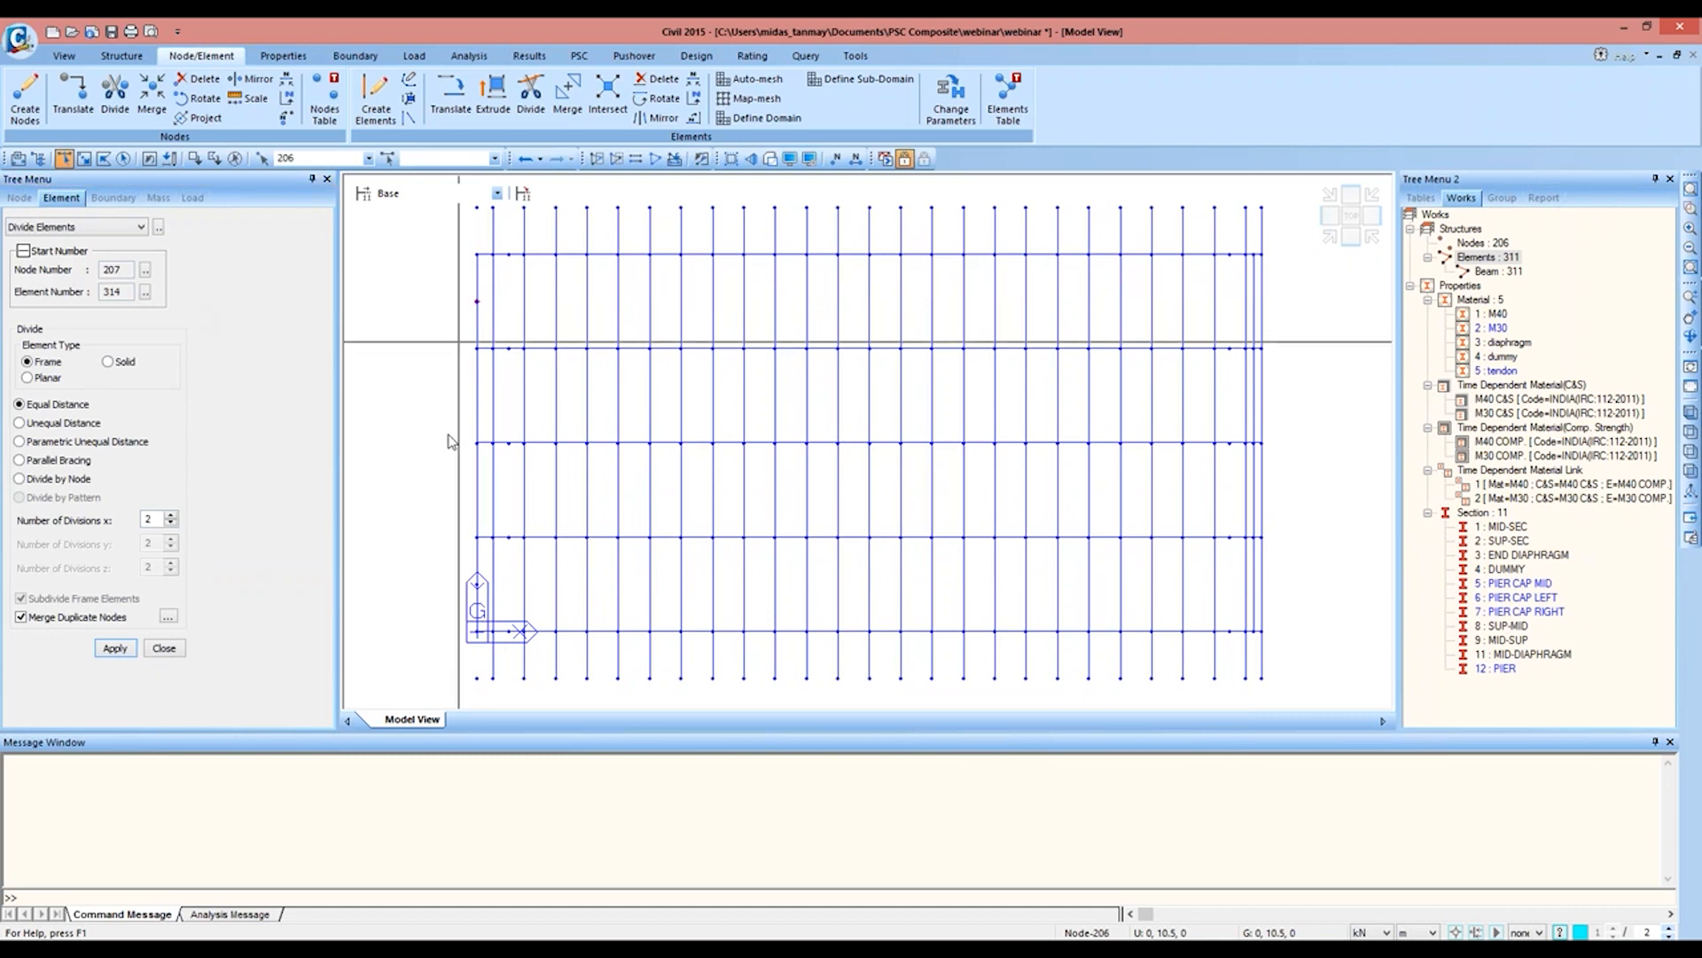
{"action": "left_click", "coordinate": [477, 585]}
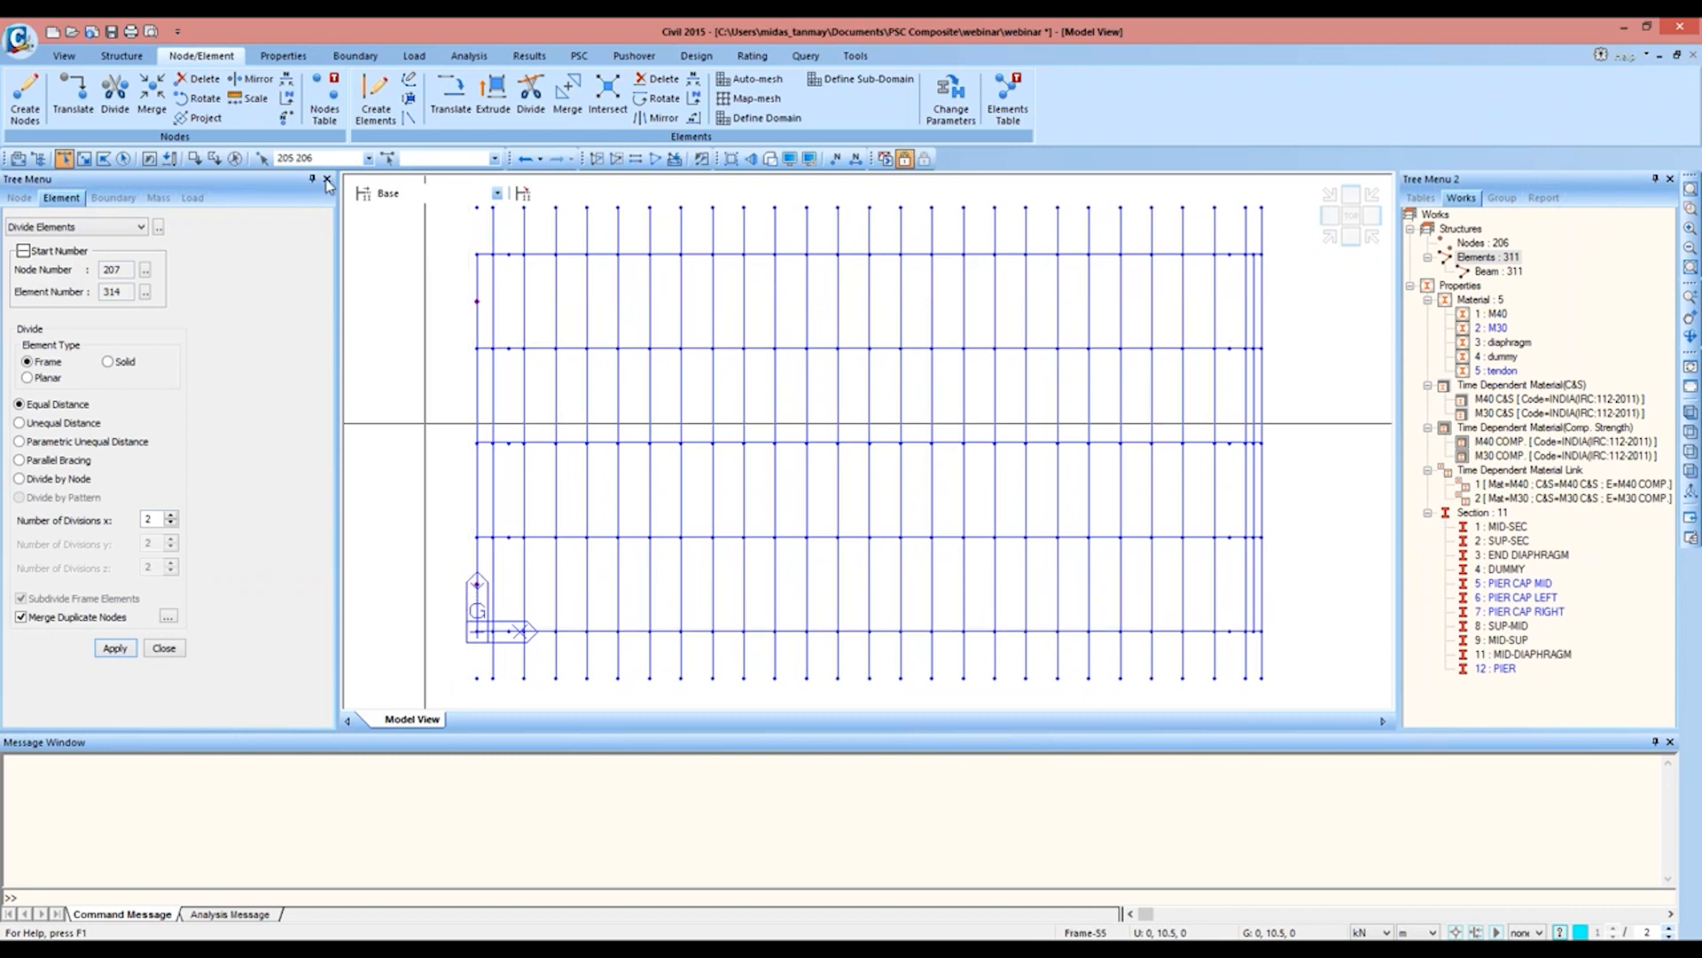
{"action": "left_click", "coordinate": [73, 93]}
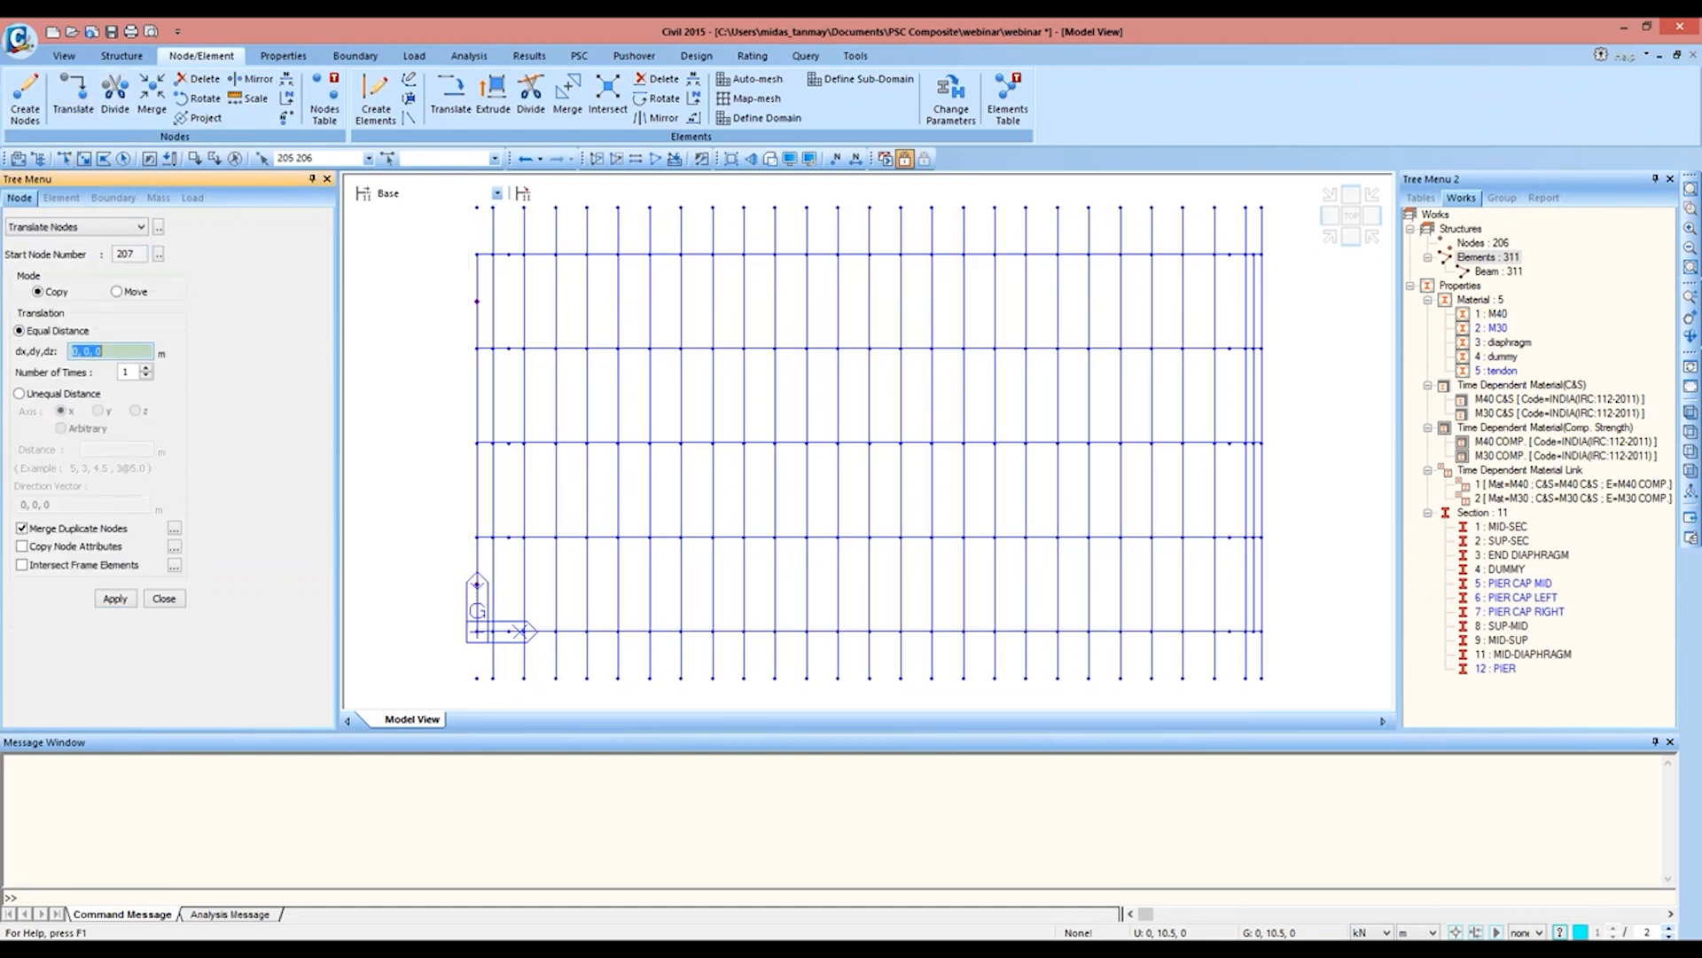
{"action": "left_click", "coordinate": [91, 393]}
{"action": "left_click", "coordinate": [135, 411]}
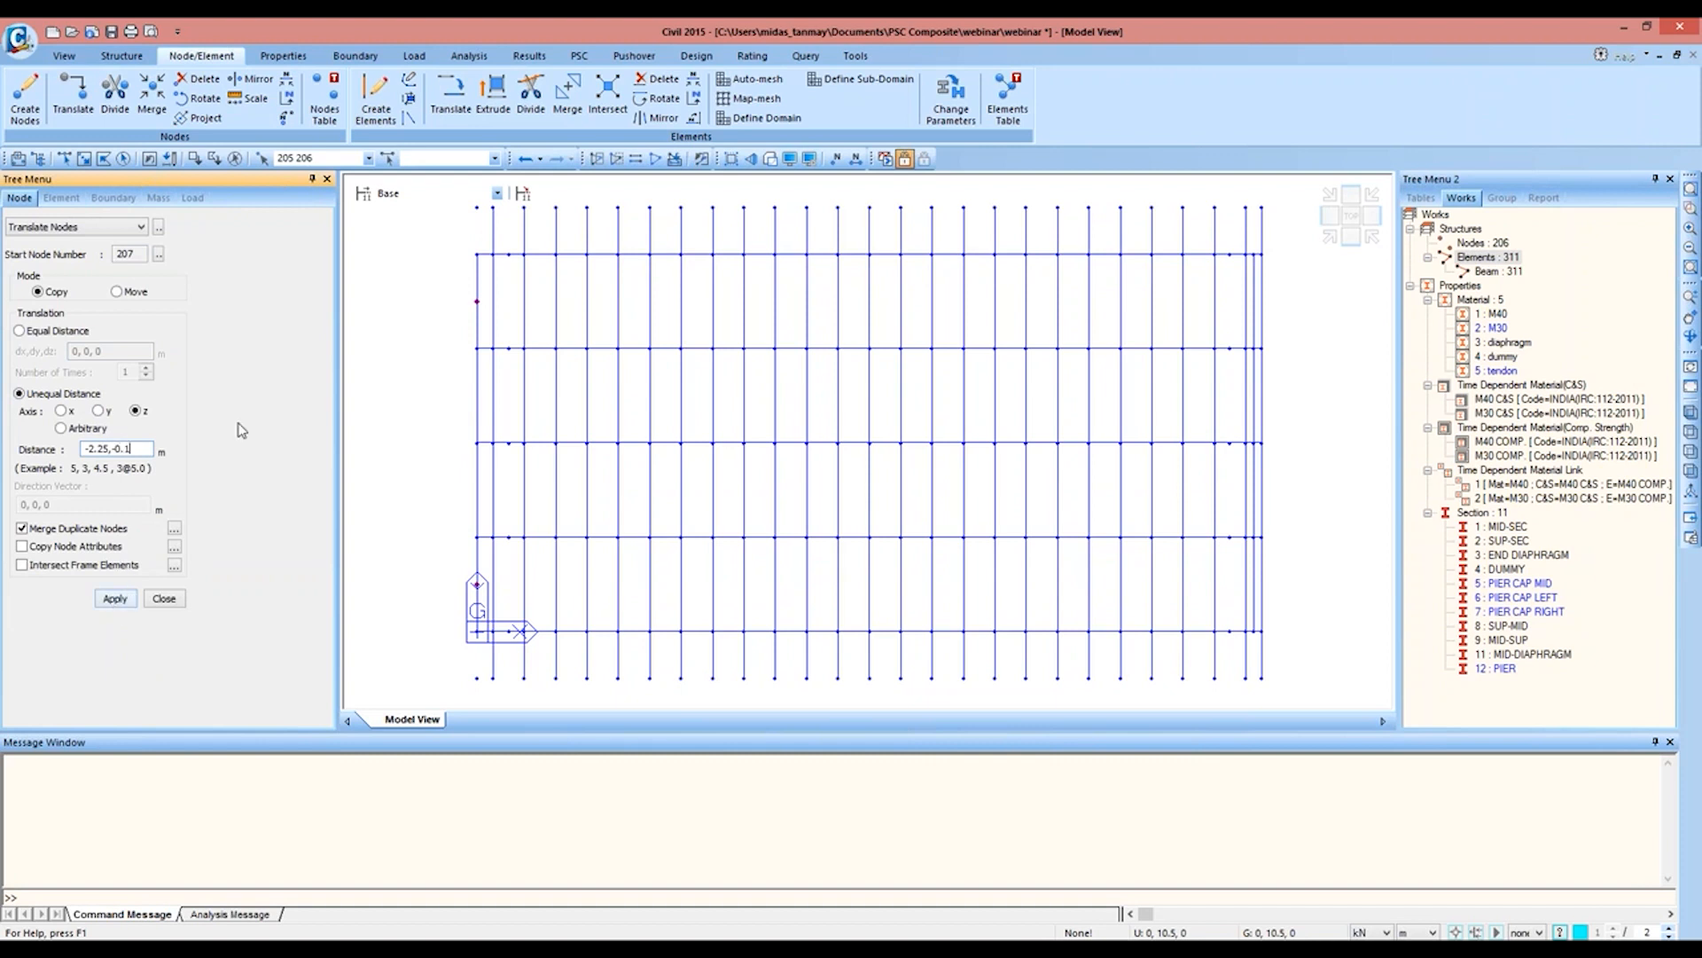
Step: Divide the two outer end diaphragm elements 308 and 311 into 2 equal parts each
{"action": "left_click", "coordinate": [63, 159]}
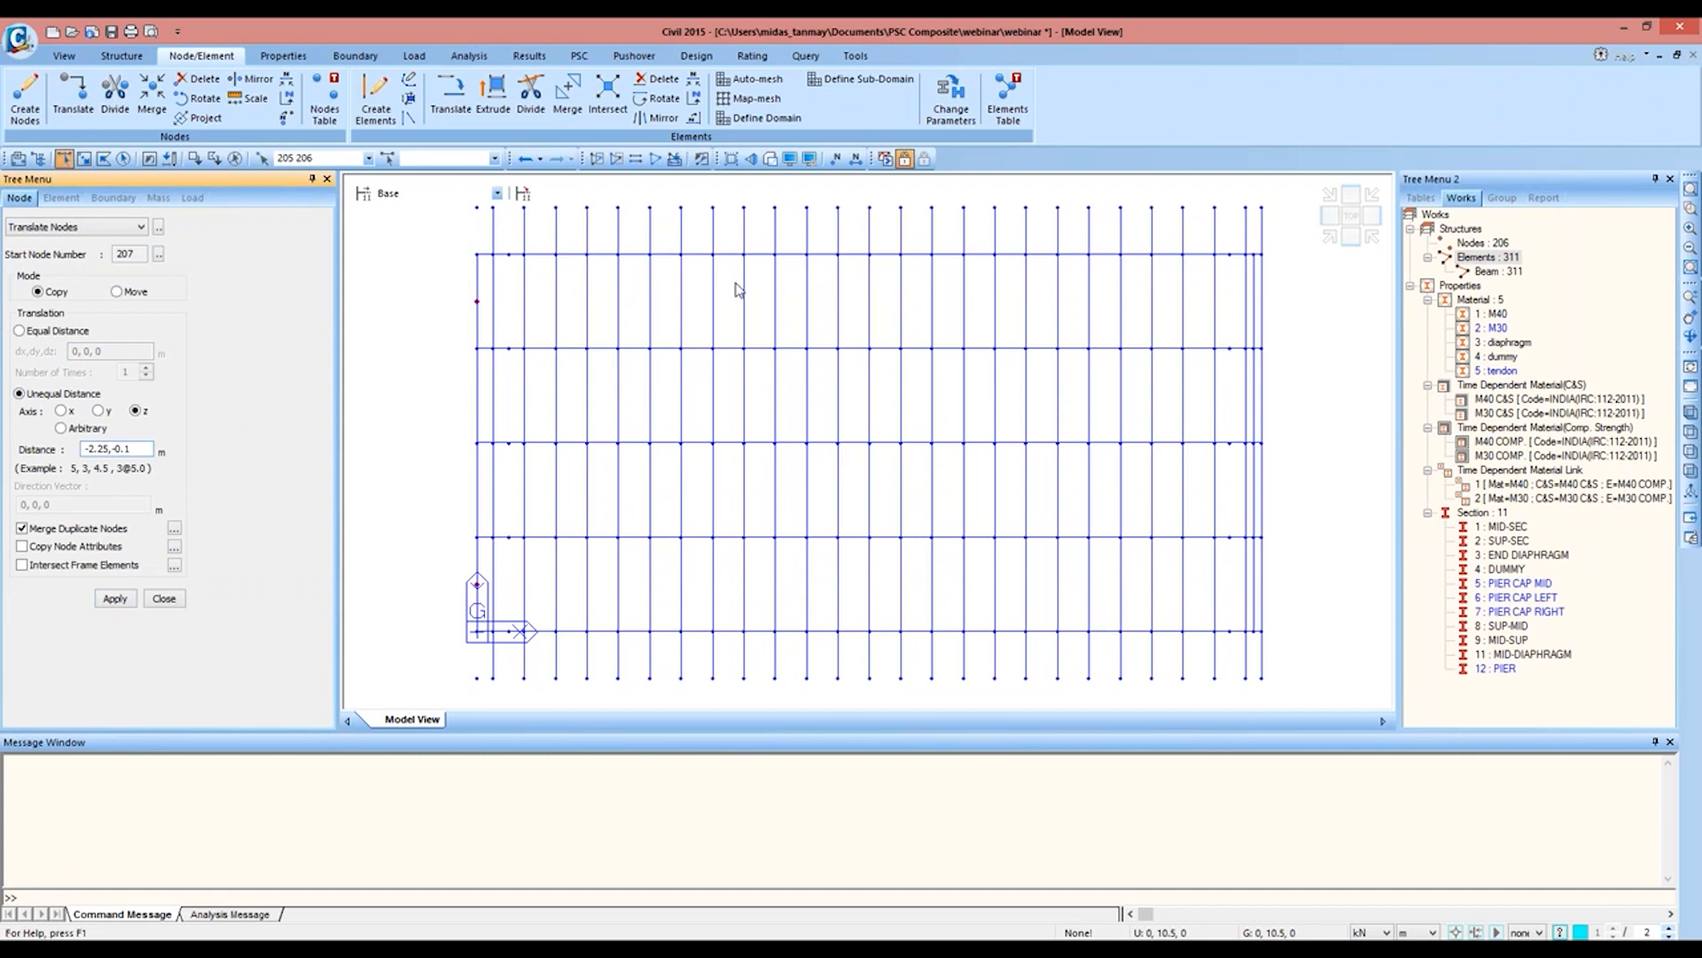
{"action": "left_click", "coordinate": [1251, 307]}
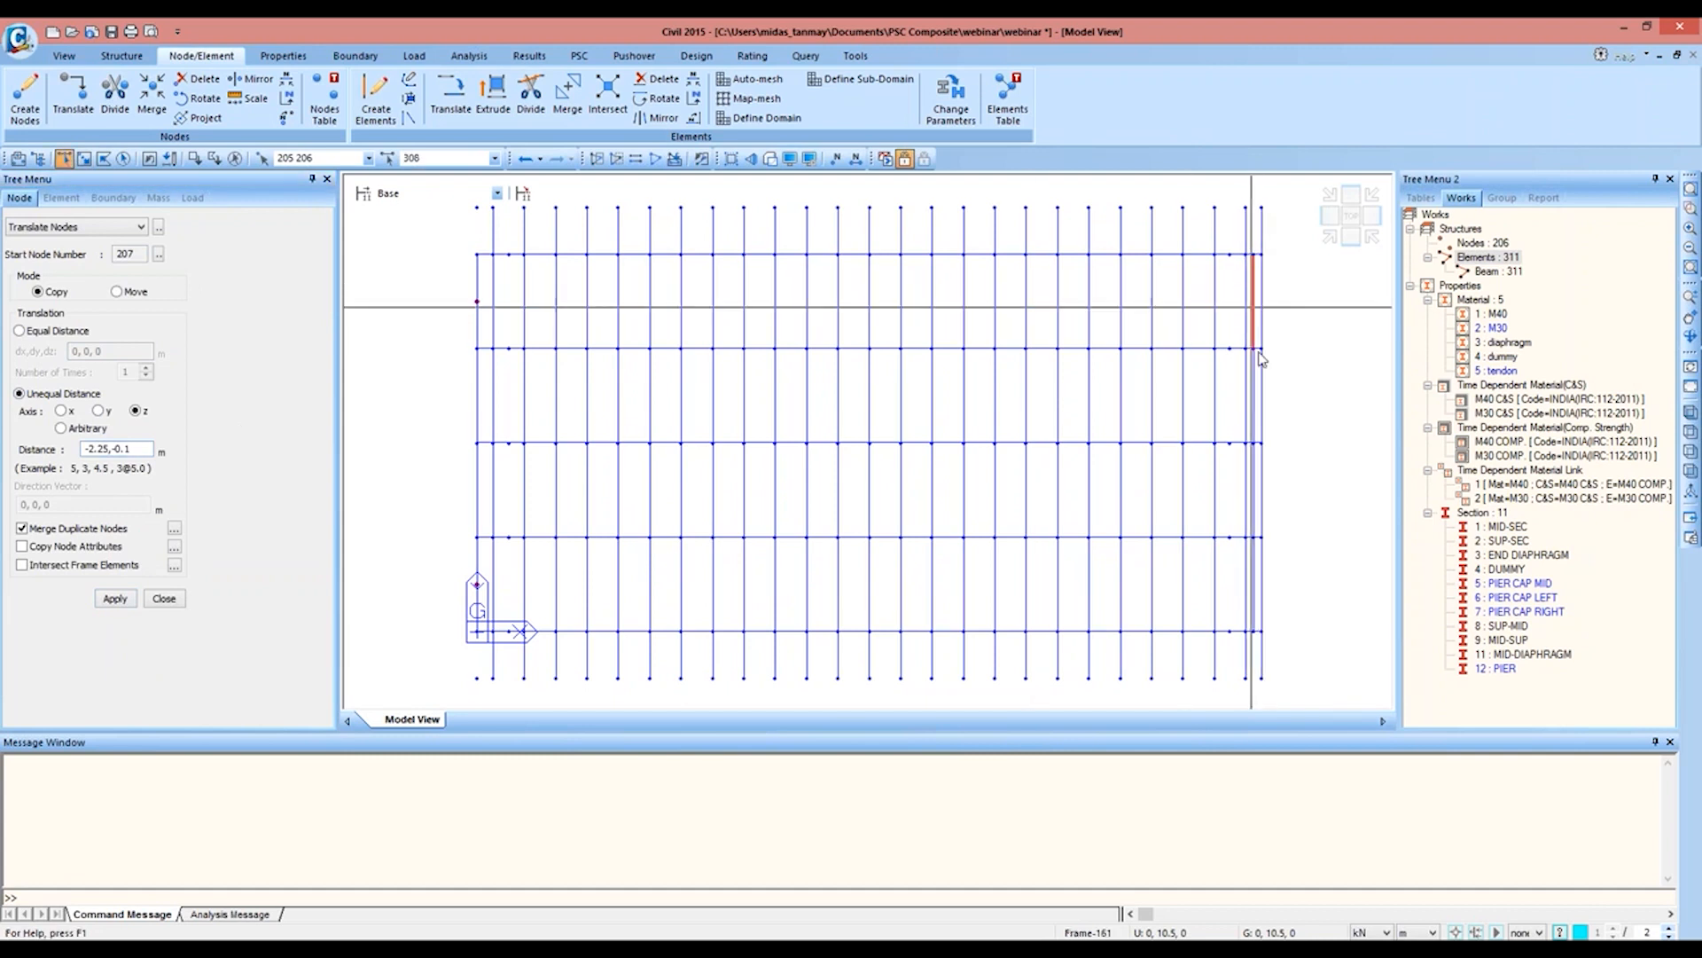
{"action": "left_click", "coordinate": [1251, 606]}
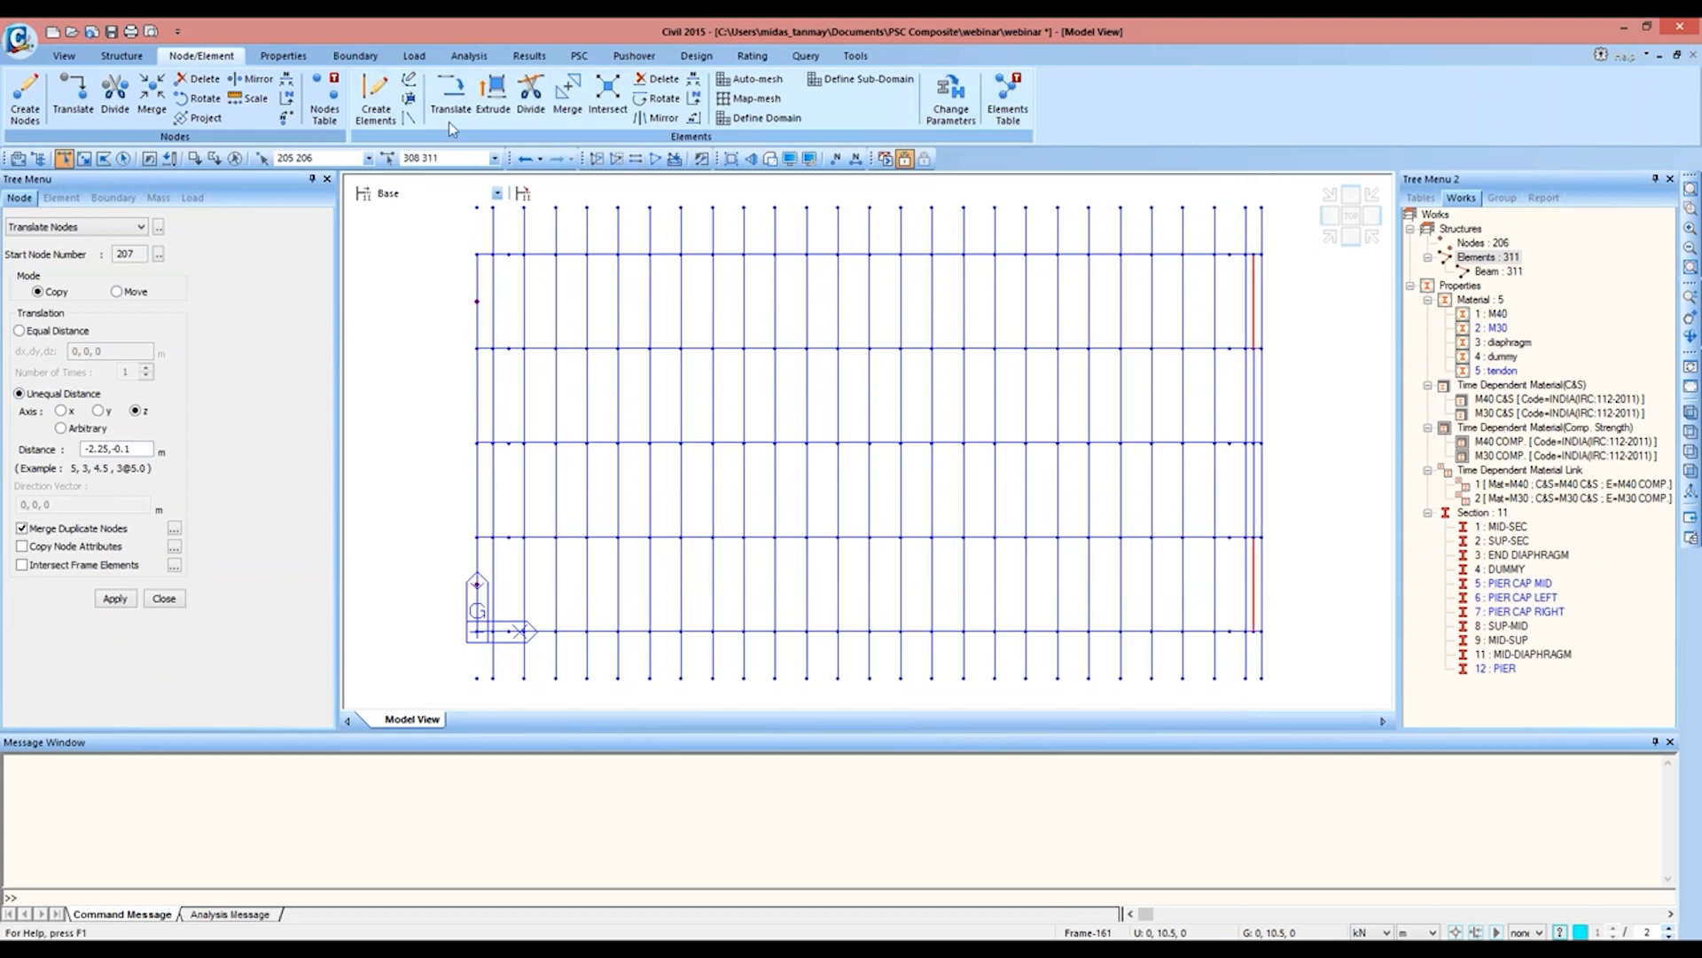
{"action": "left_click", "coordinate": [531, 98]}
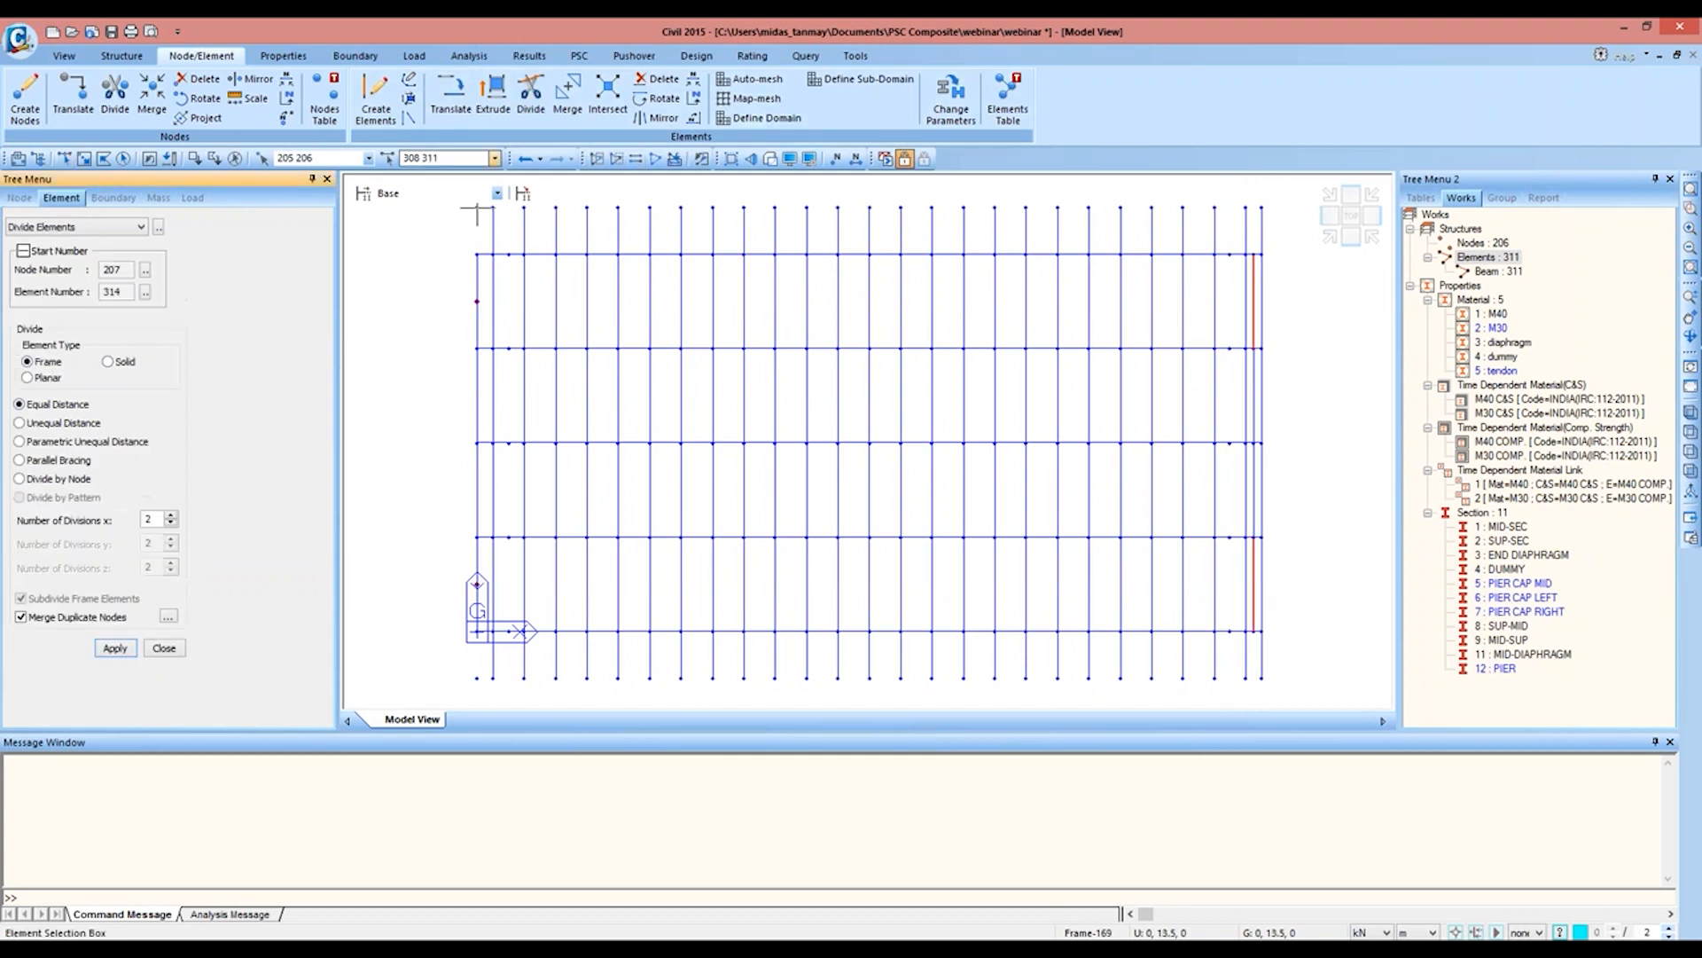
{"action": "left_click", "coordinate": [114, 650]}
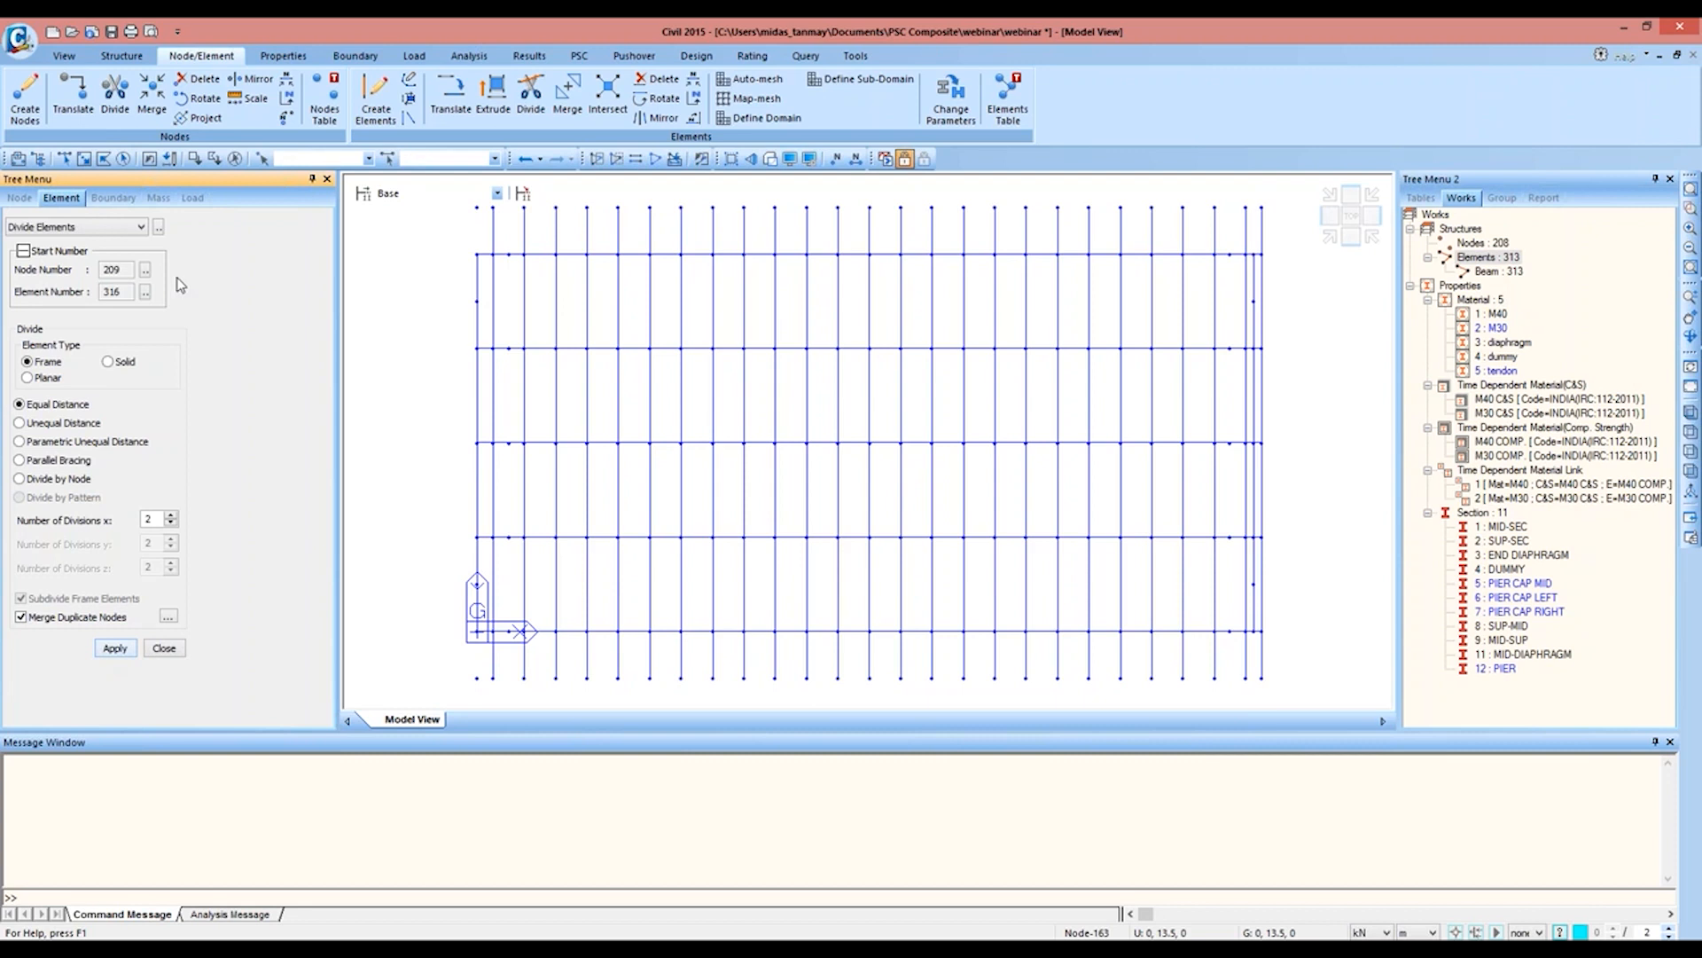
Step: Select nodes 207 and 208 at the midpoints of the outer end diaphragm bays
{"action": "left_click", "coordinate": [64, 158]}
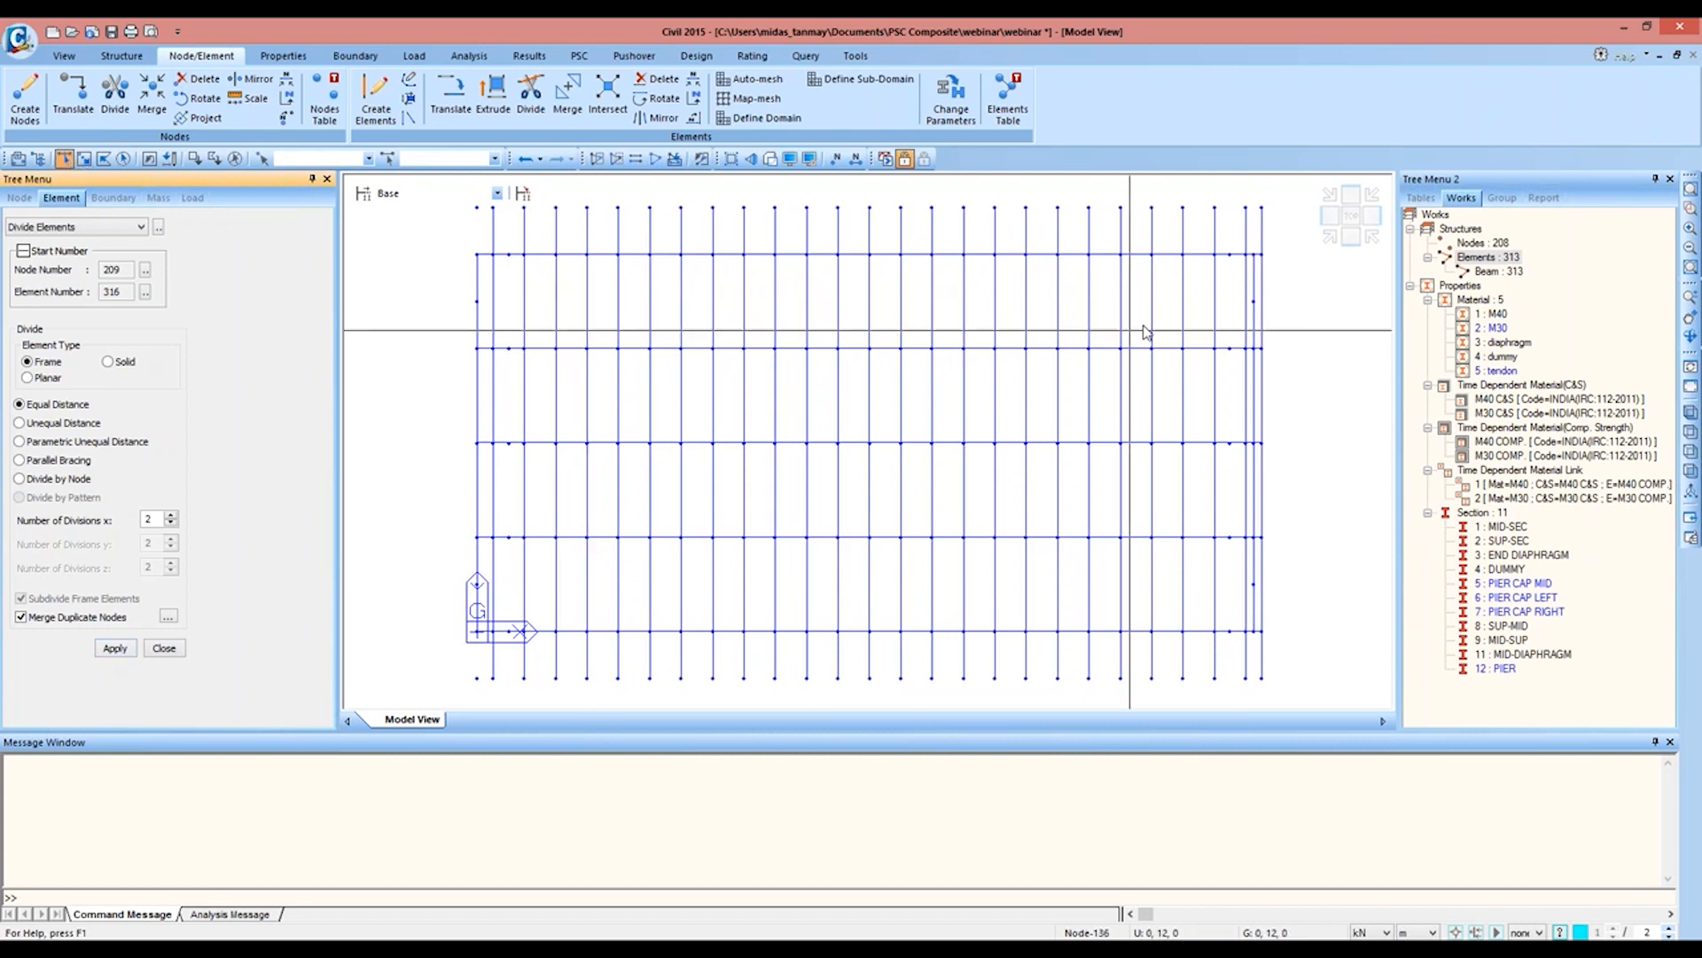
{"action": "left_click", "coordinate": [1254, 302]}
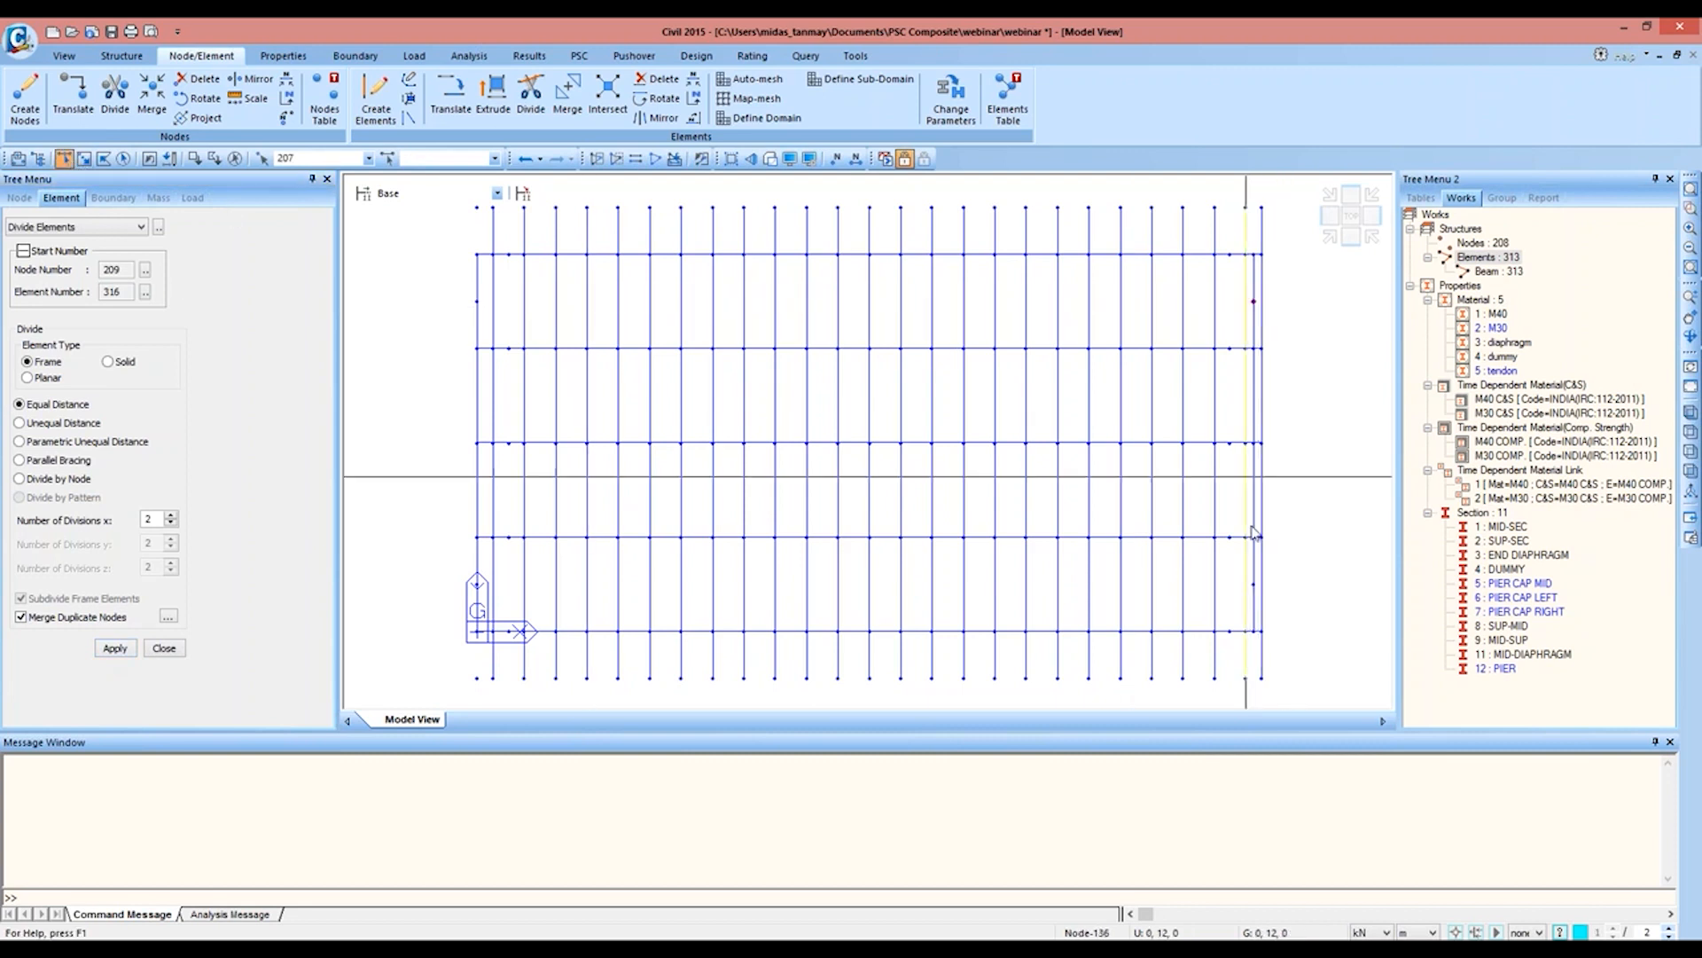
{"action": "left_click", "coordinate": [1254, 585]}
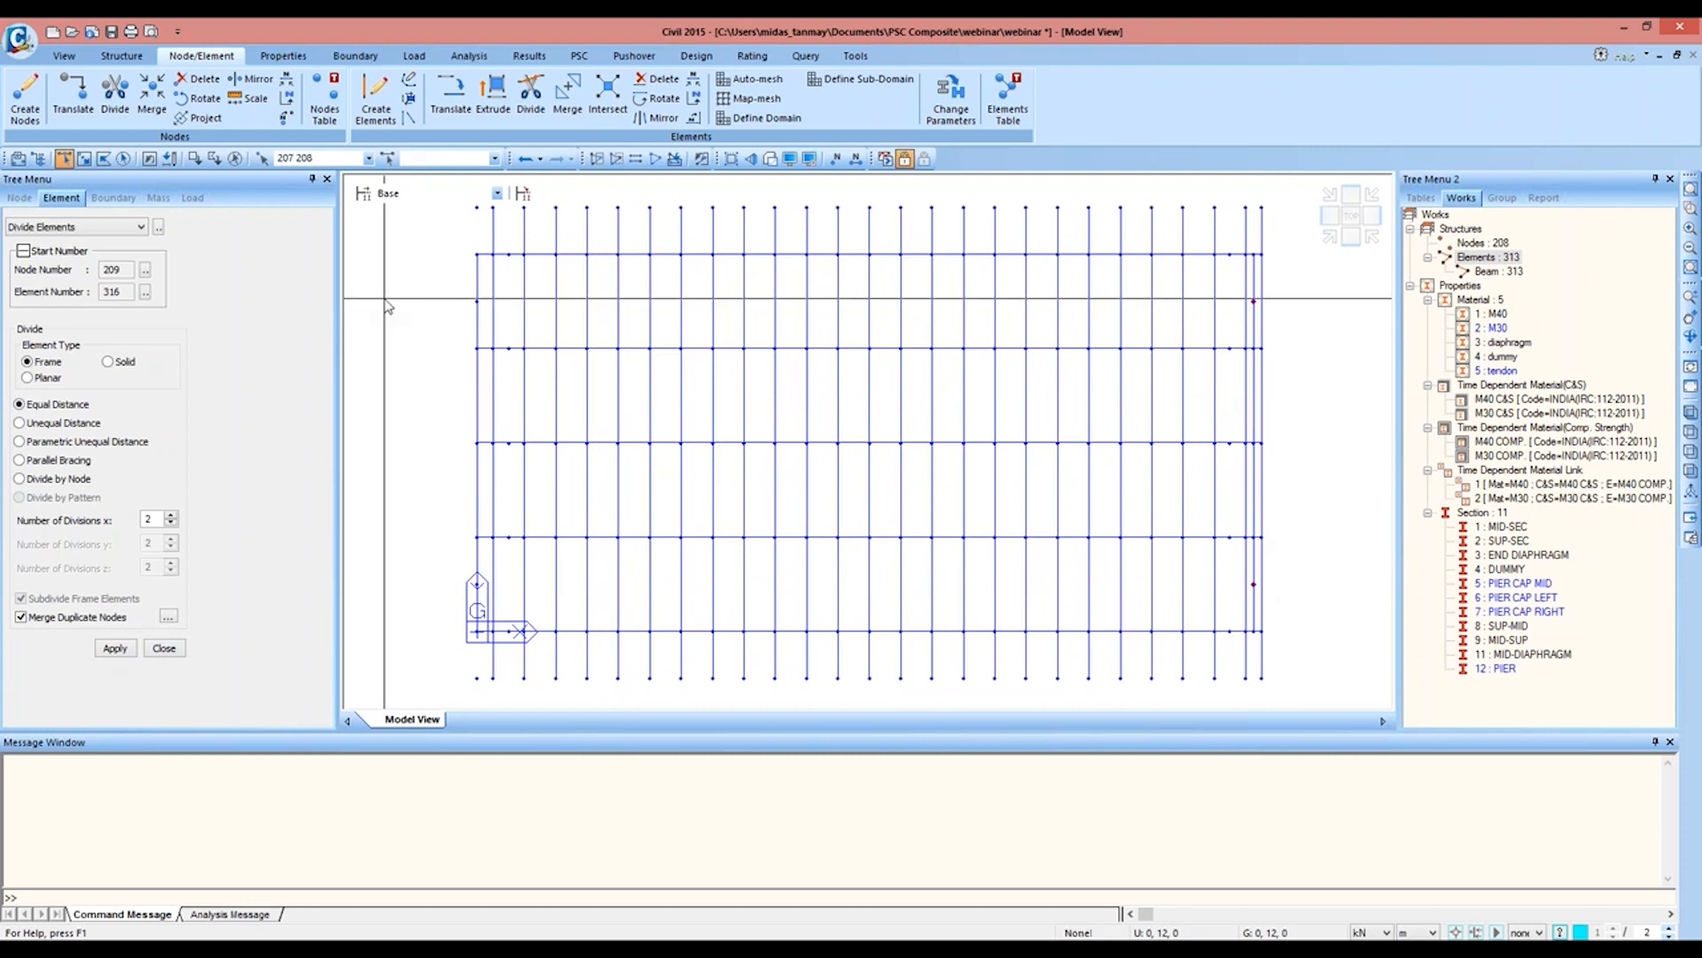
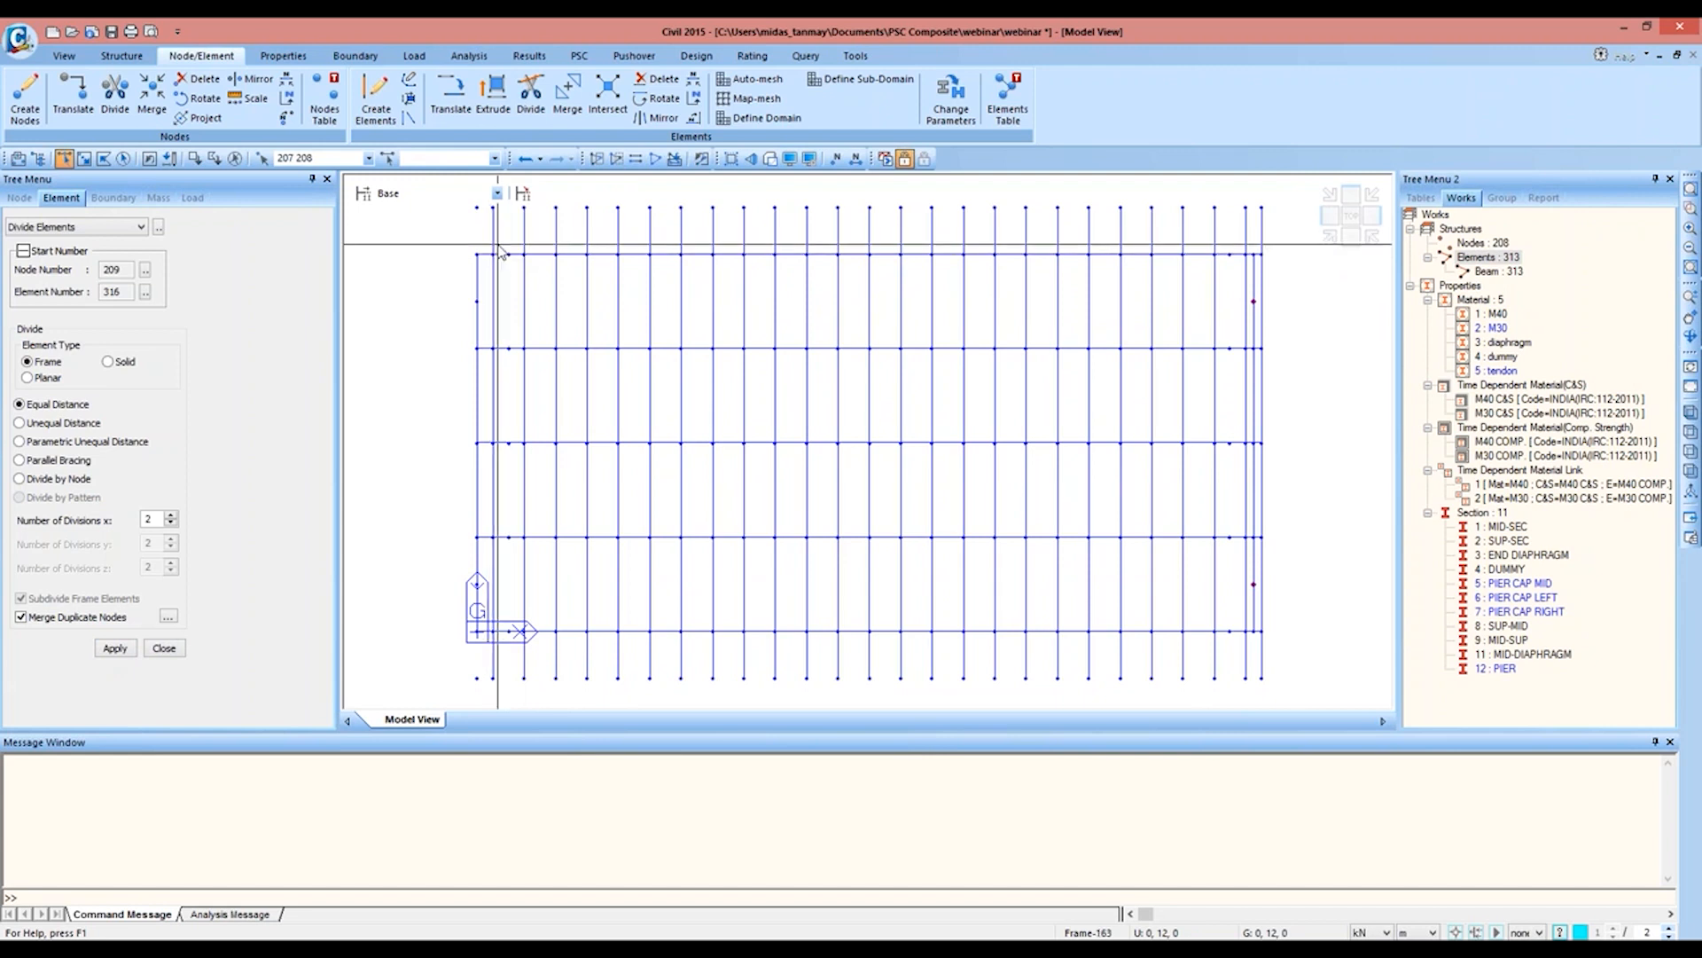
Step: Copy the girder-line nodes near both ends and the end-diaphragm midpoint nodes in z at distances of -2.25 and -0.1 m
{"action": "left_click", "coordinate": [517, 244]}
{"action": "double_click", "coordinate": [511, 648]}
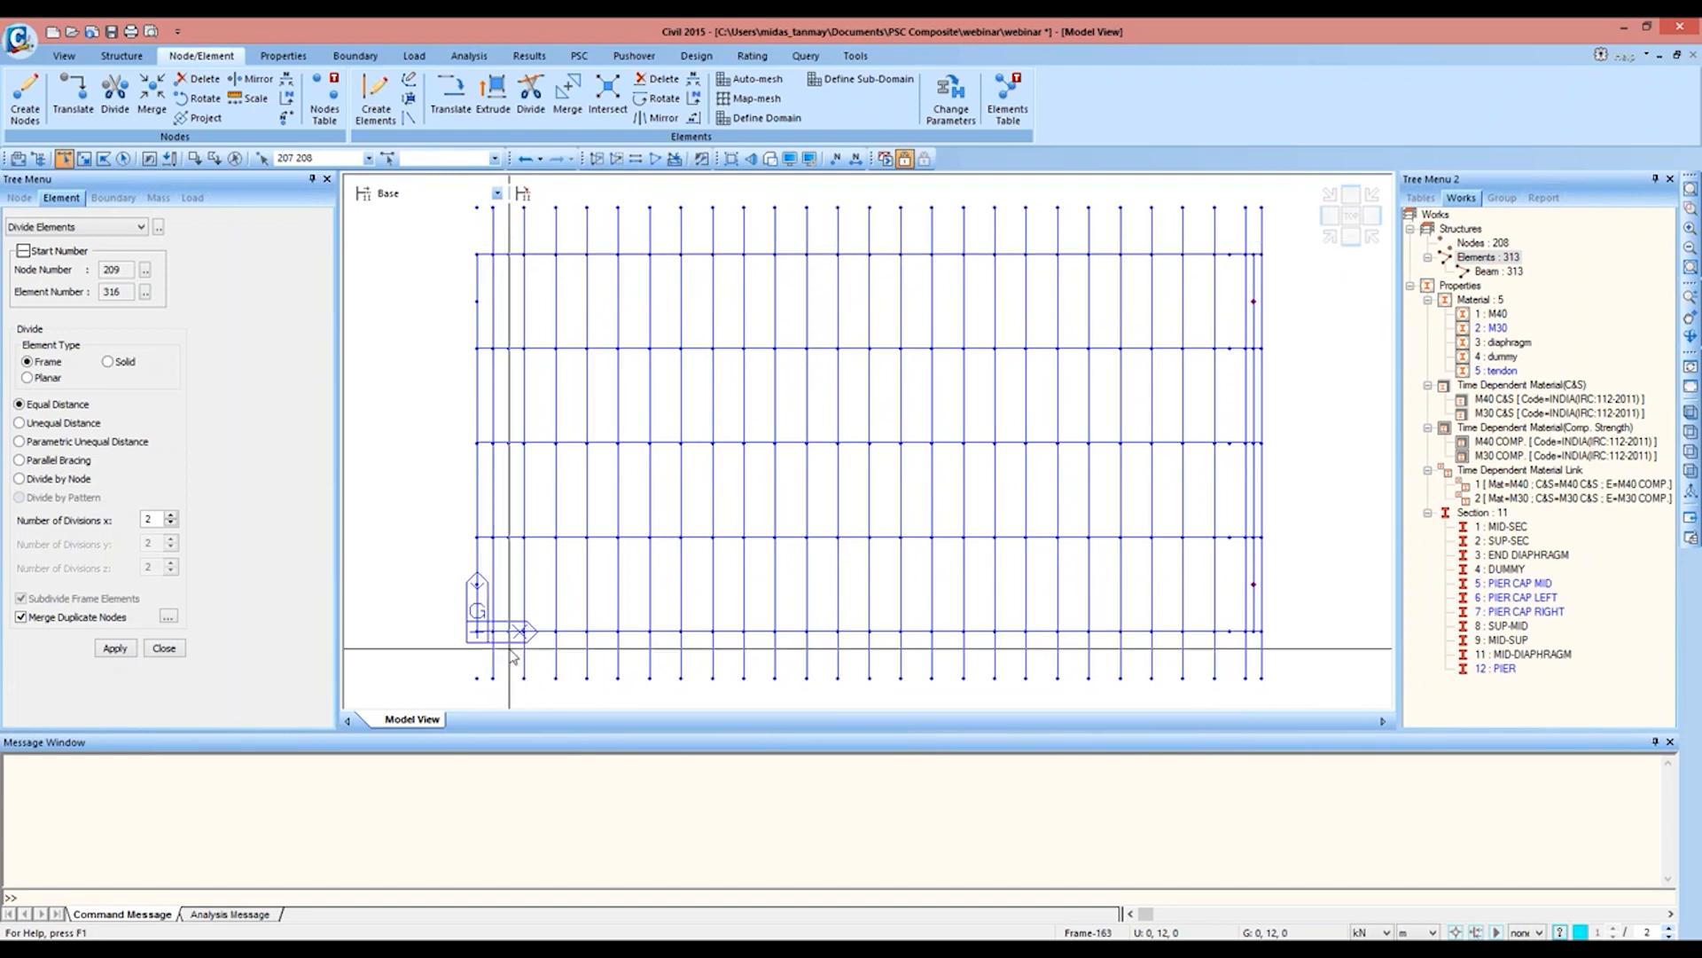
{"action": "left_click_drag", "start_coordinate": [504, 242], "coordinate": [514, 667]}
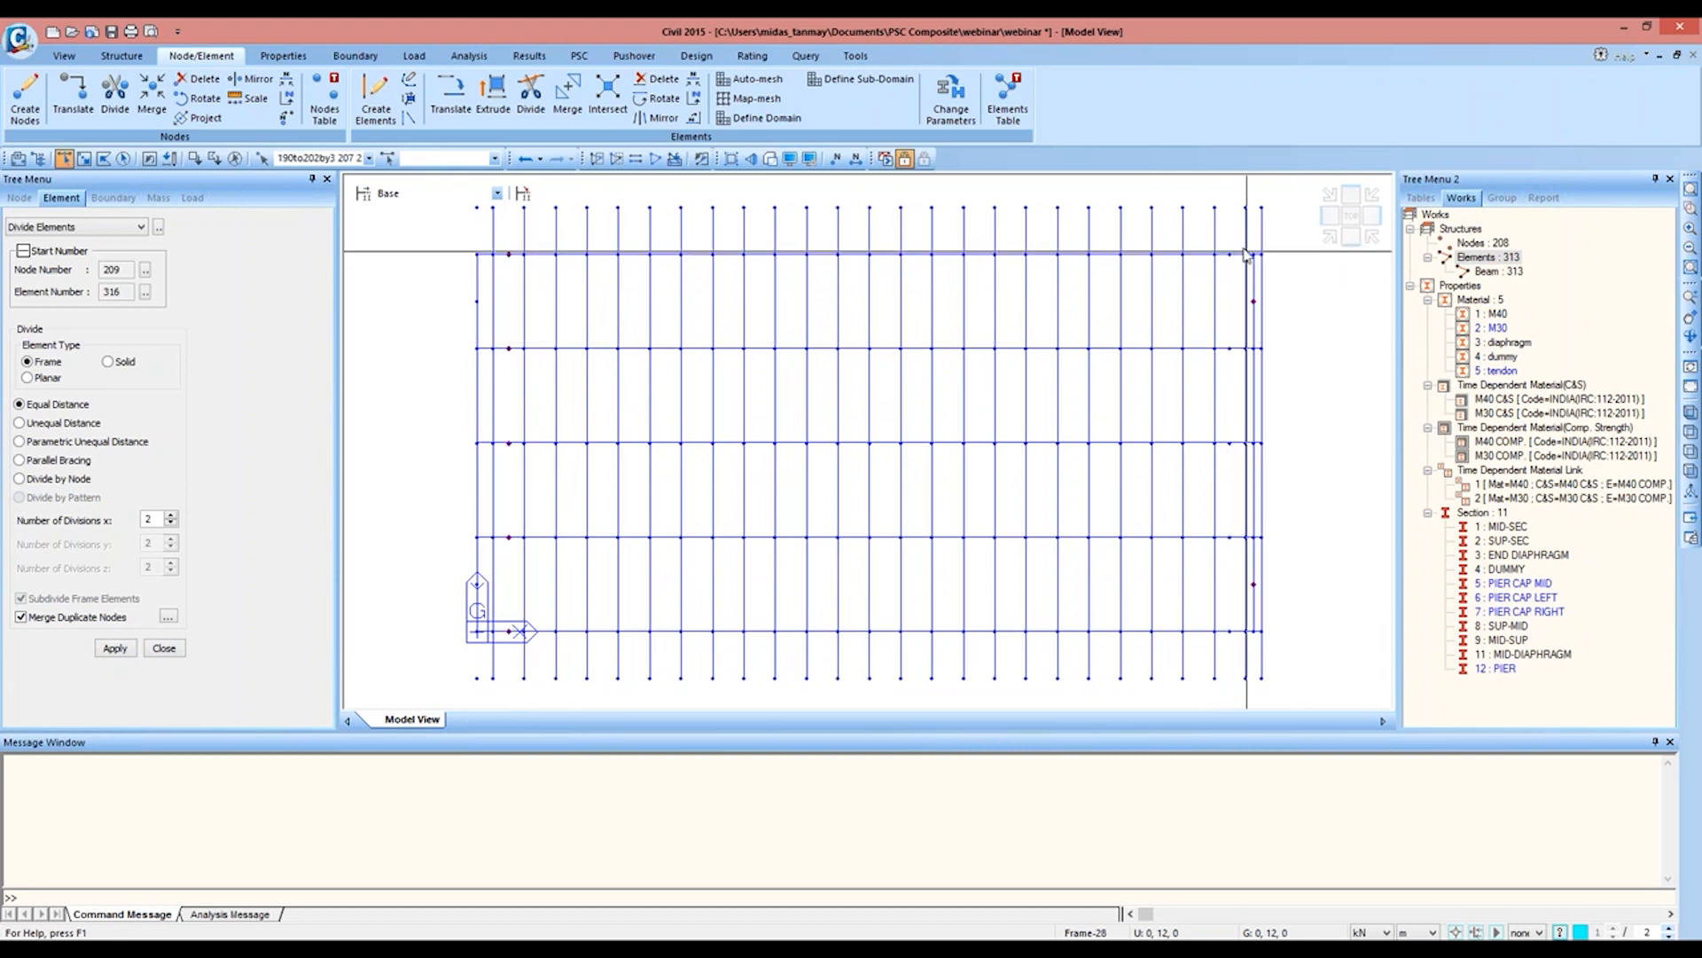
{"action": "left_click_drag", "start_coordinate": [1223, 246], "coordinate": [1241, 680]}
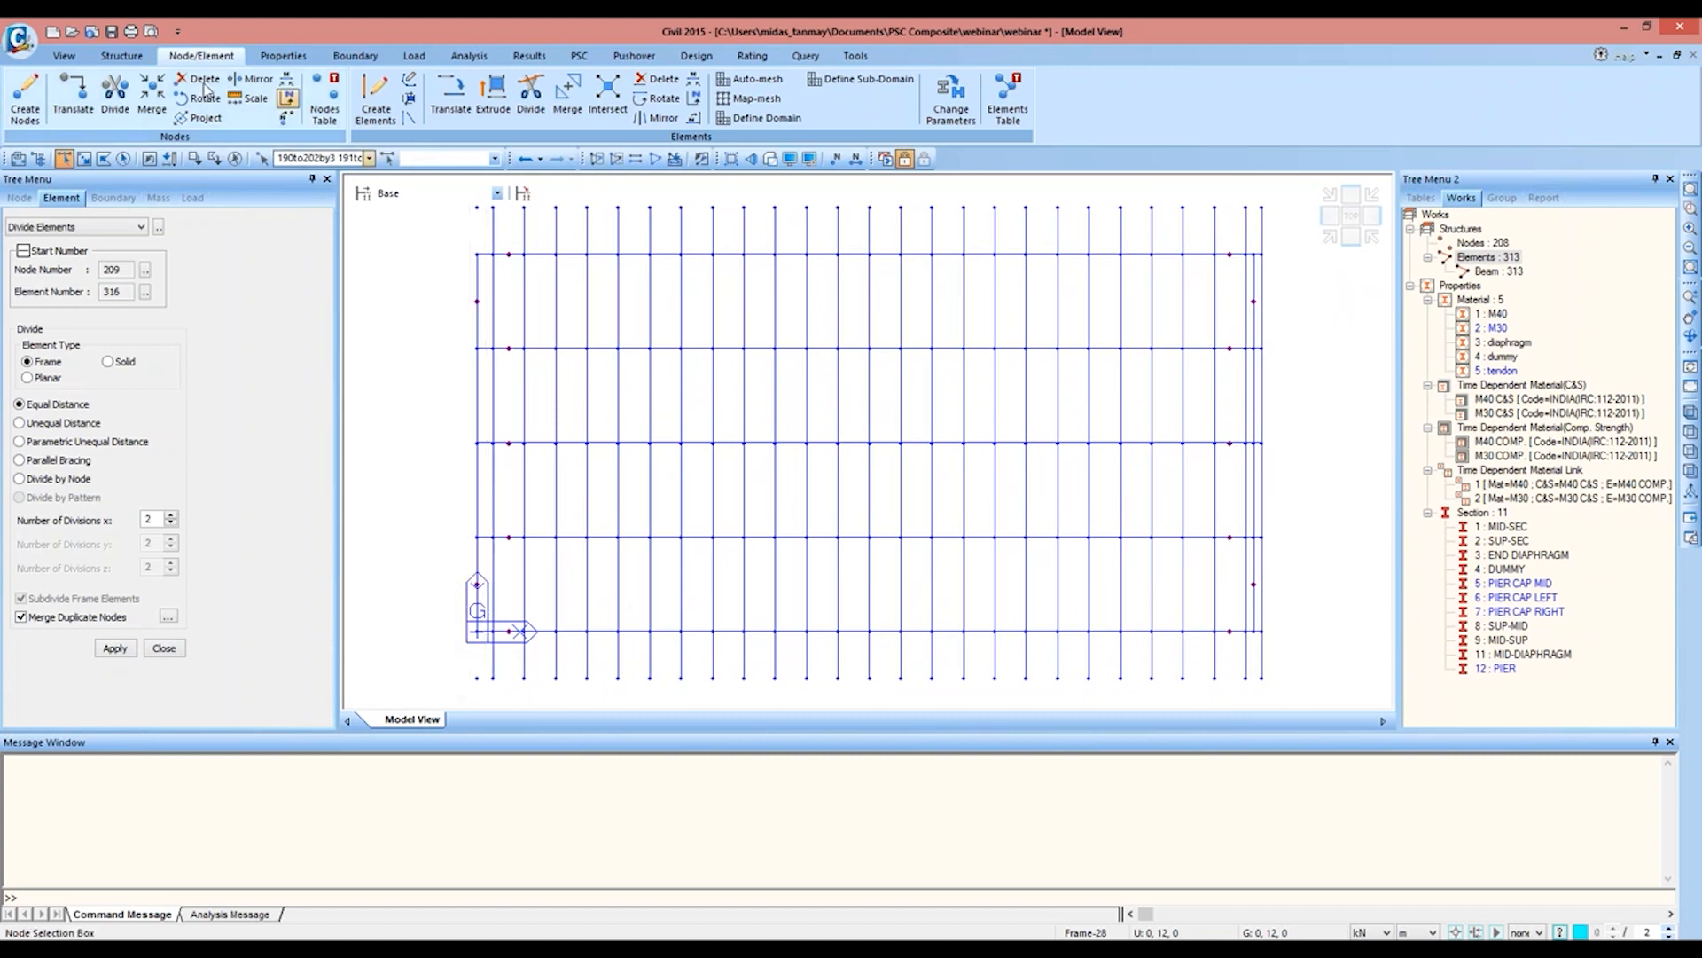
{"action": "left_click", "coordinate": [91, 94]}
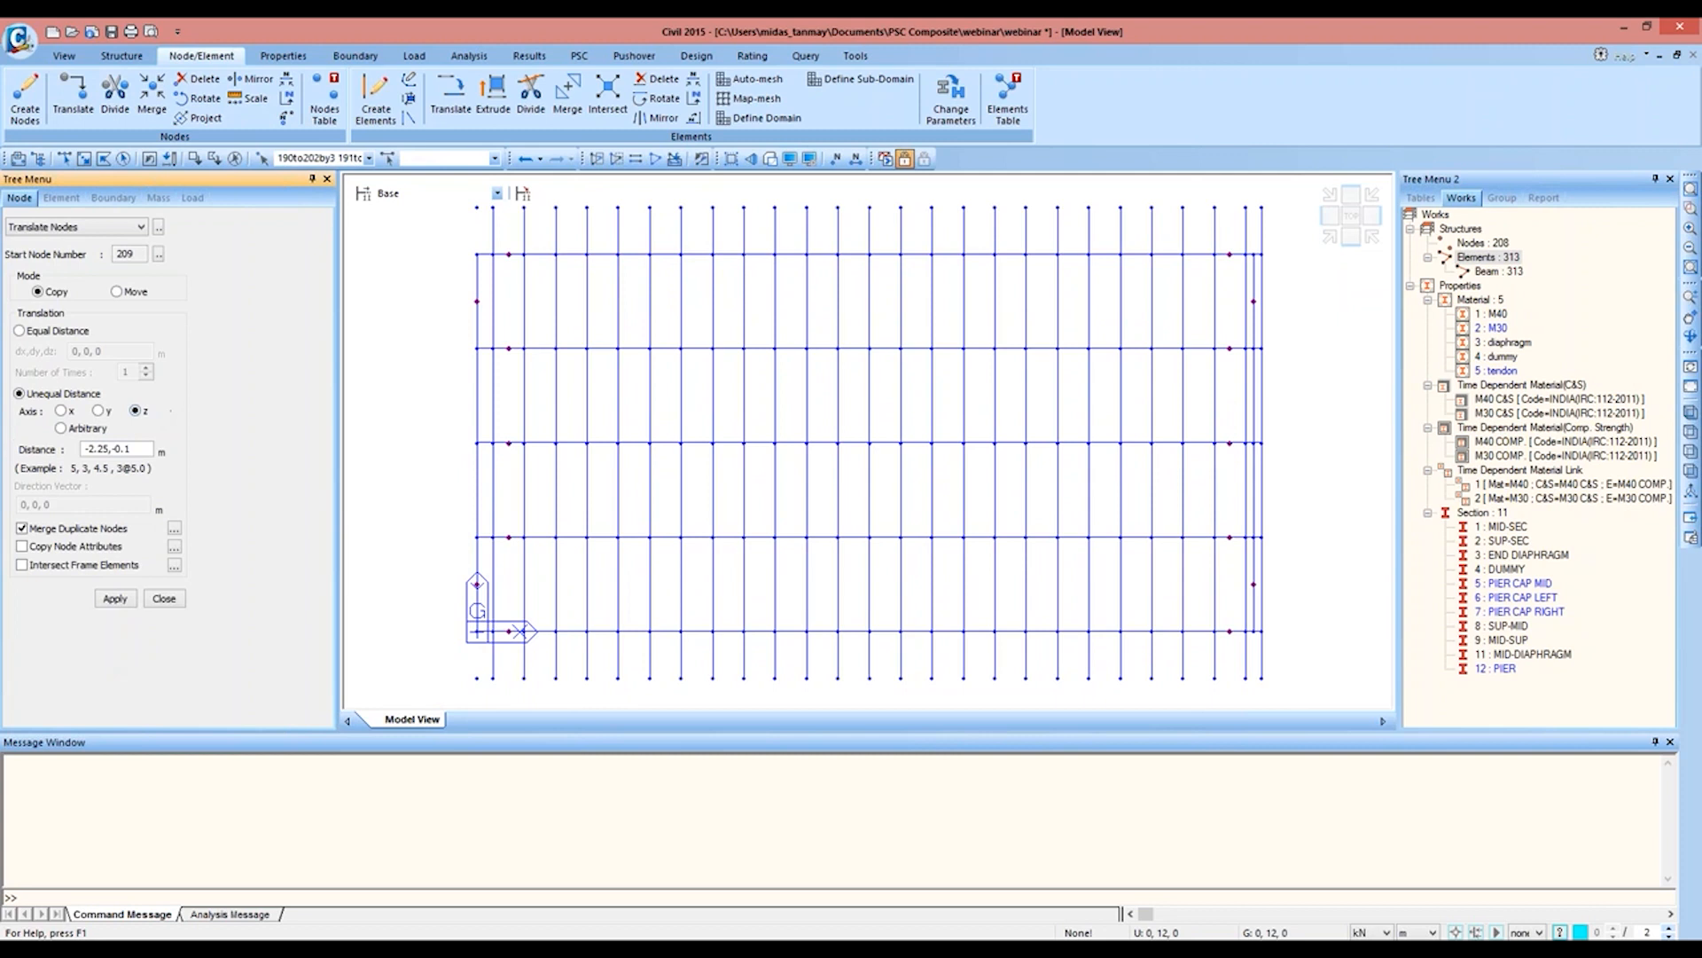
{"action": "left_click", "coordinate": [116, 598]}
{"action": "left_click", "coordinate": [1330, 236]}
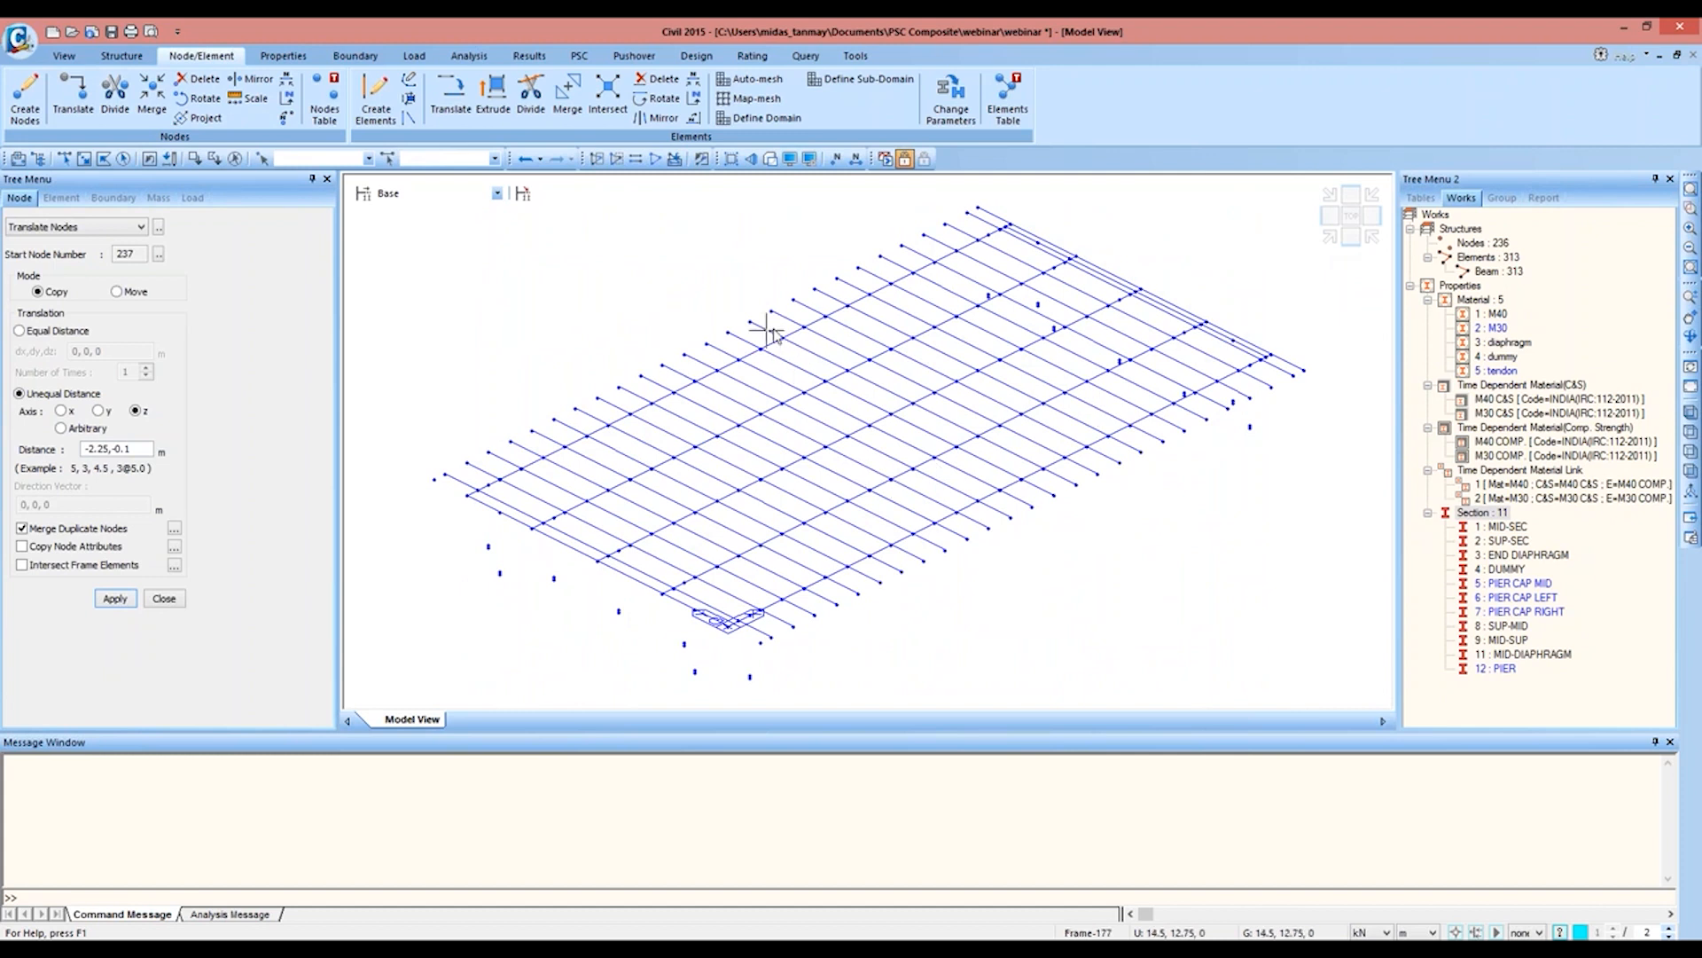
Step: Create a beam with material M40 and section PIER CAP MID from node 234 to node 233 below the near end diaphragm
{"action": "mouse_move", "coordinate": [771, 333]}
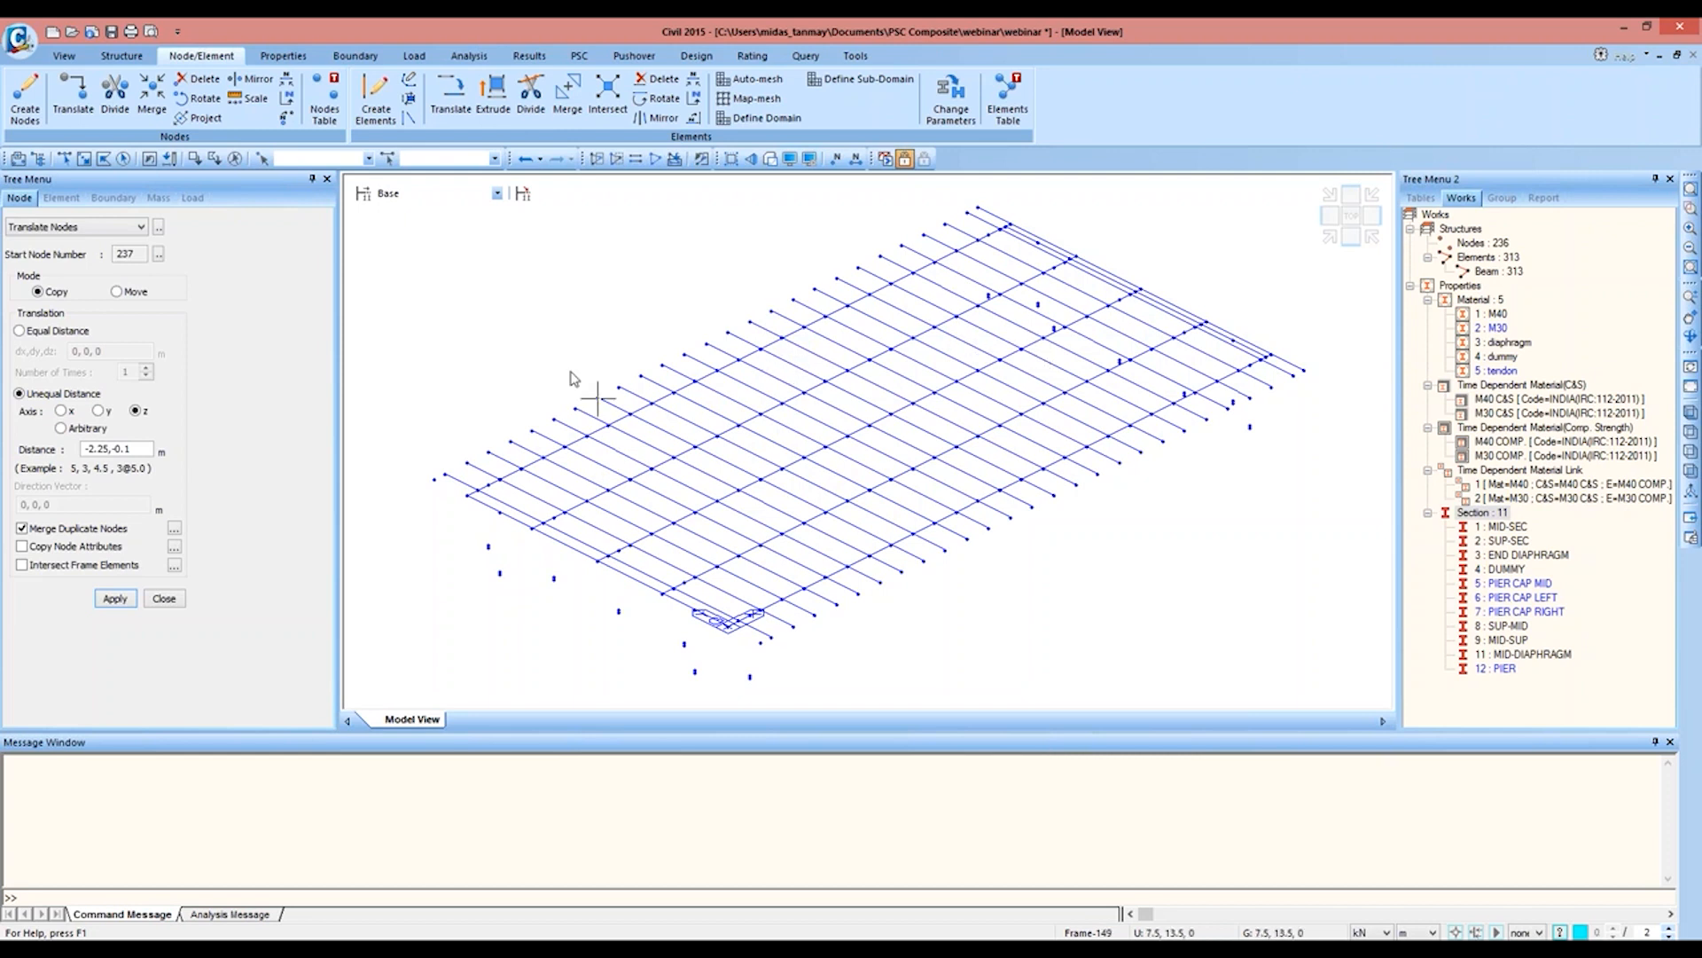
{"action": "left_click", "coordinate": [1691, 207]}
{"action": "left_click_drag", "start_coordinate": [411, 489], "coordinate": [763, 707]}
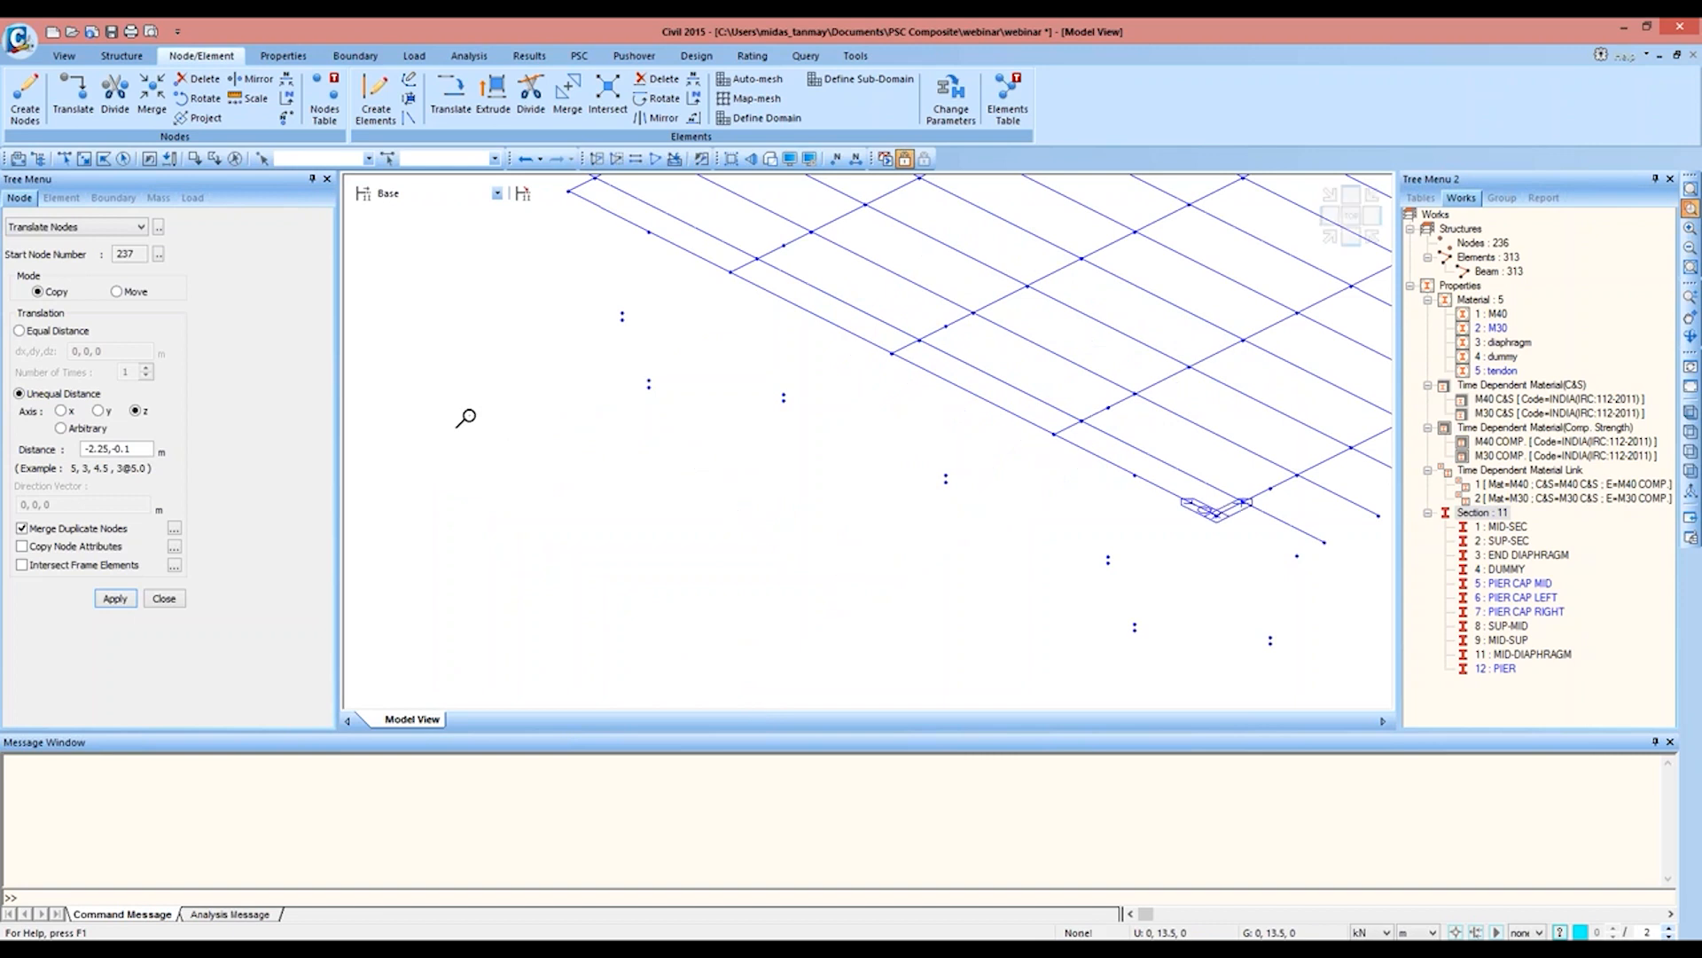
{"action": "left_click", "coordinate": [376, 100]}
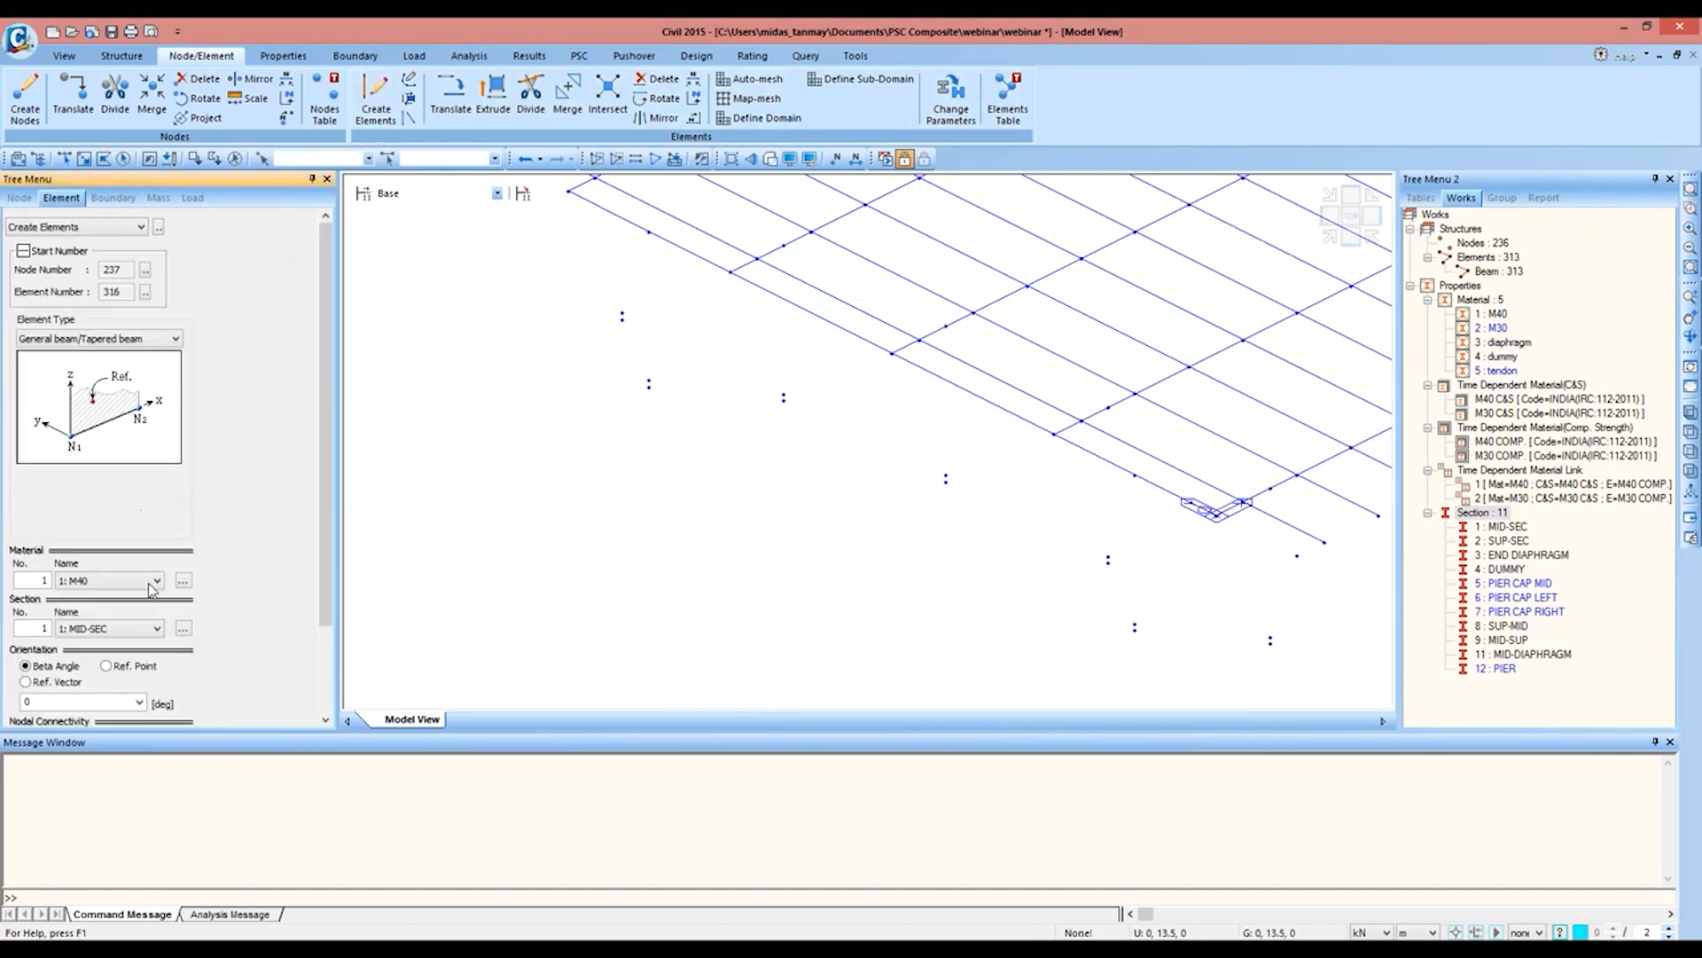
{"action": "left_click", "coordinate": [147, 629]}
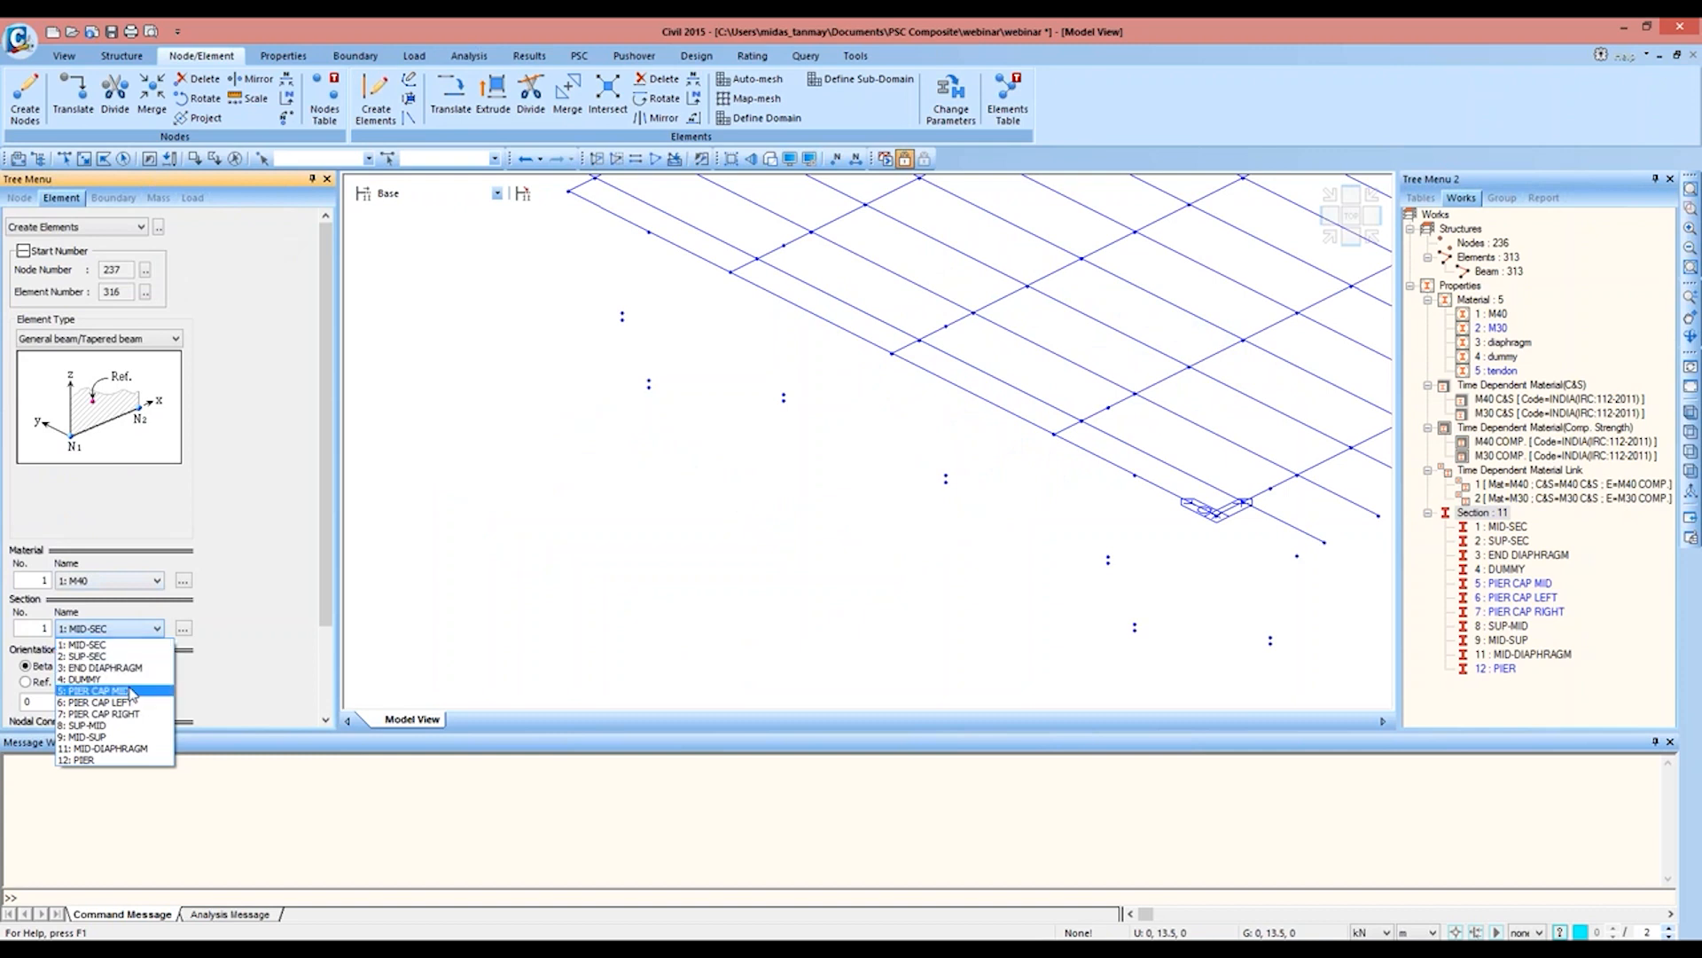
{"action": "left_click", "coordinate": [131, 693]}
{"action": "scroll", "coordinate": [248, 641], "scroll_direction": "down", "scroll_amount": 3}
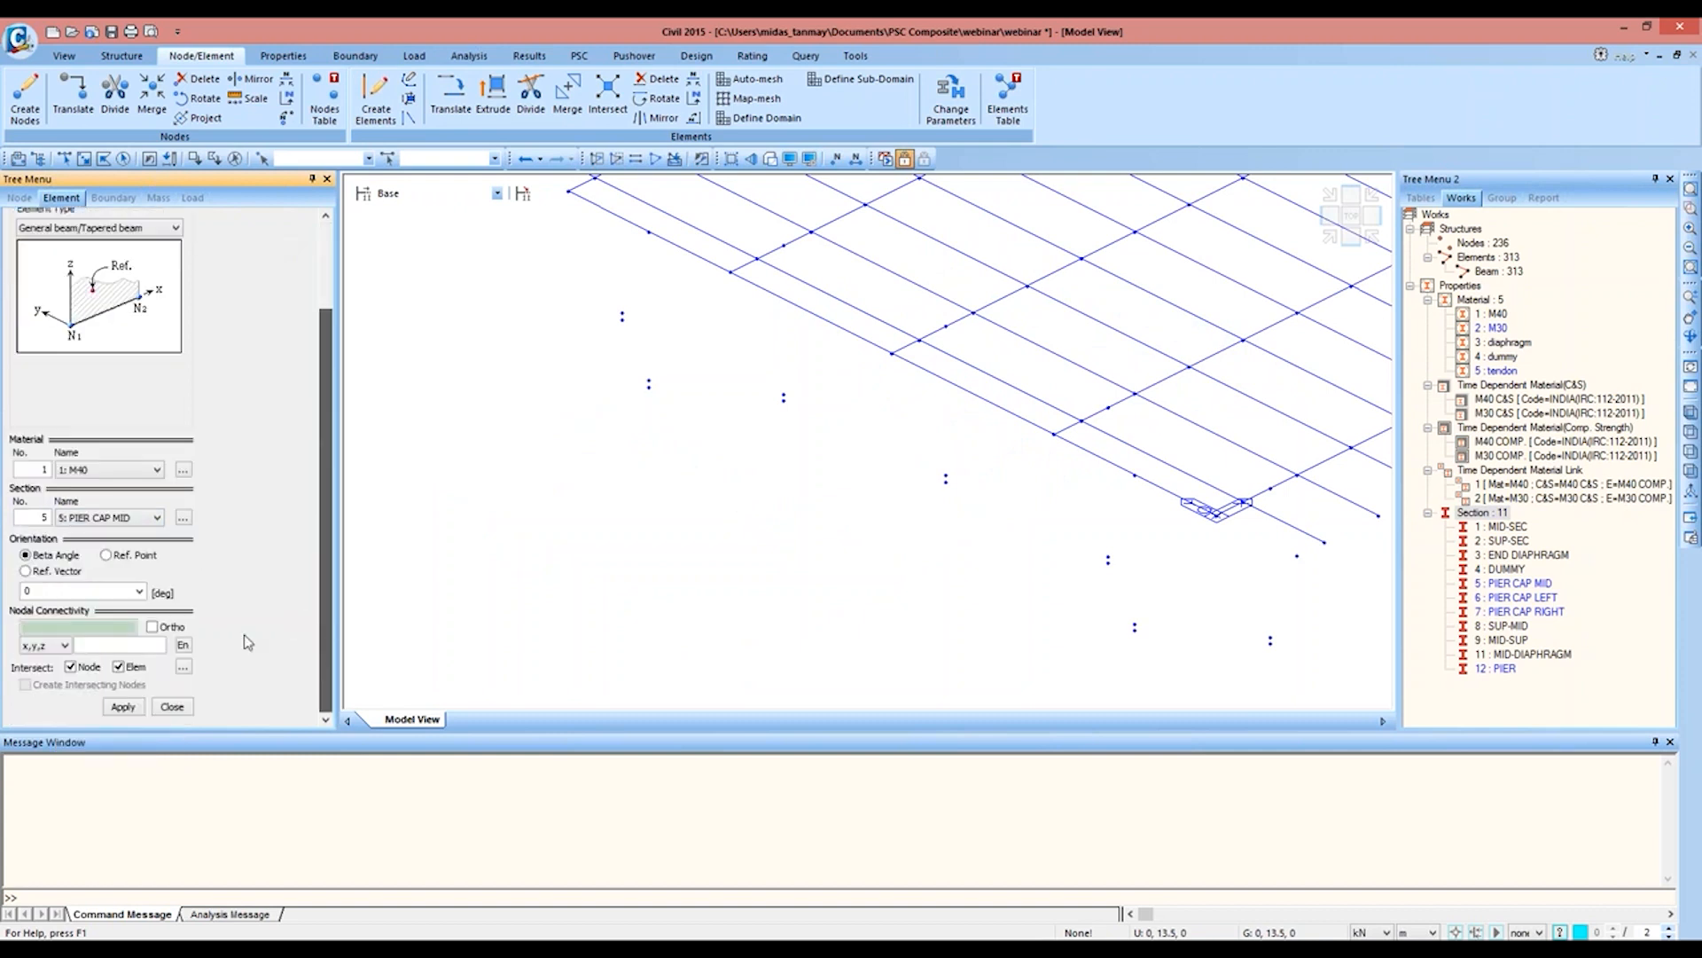
{"action": "left_click", "coordinate": [649, 387]}
{"action": "left_click", "coordinate": [1134, 629]}
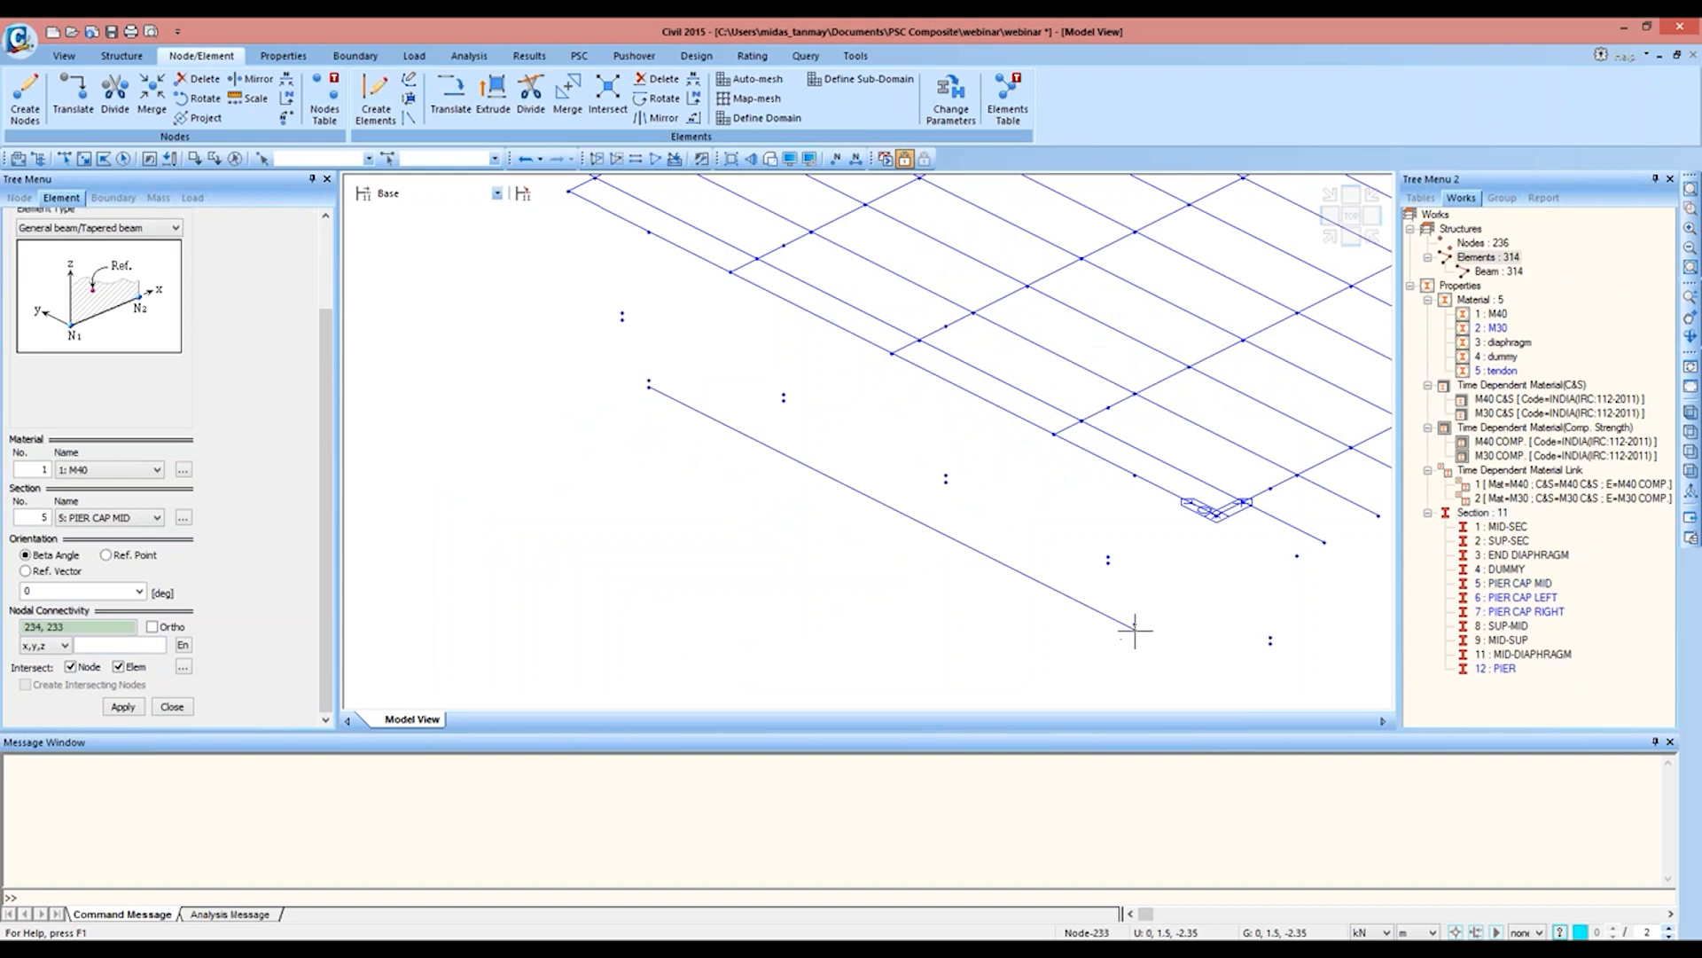
Step: Divide the new pier cap element 316 into 4 equal parts
{"action": "left_click", "coordinate": [170, 163]}
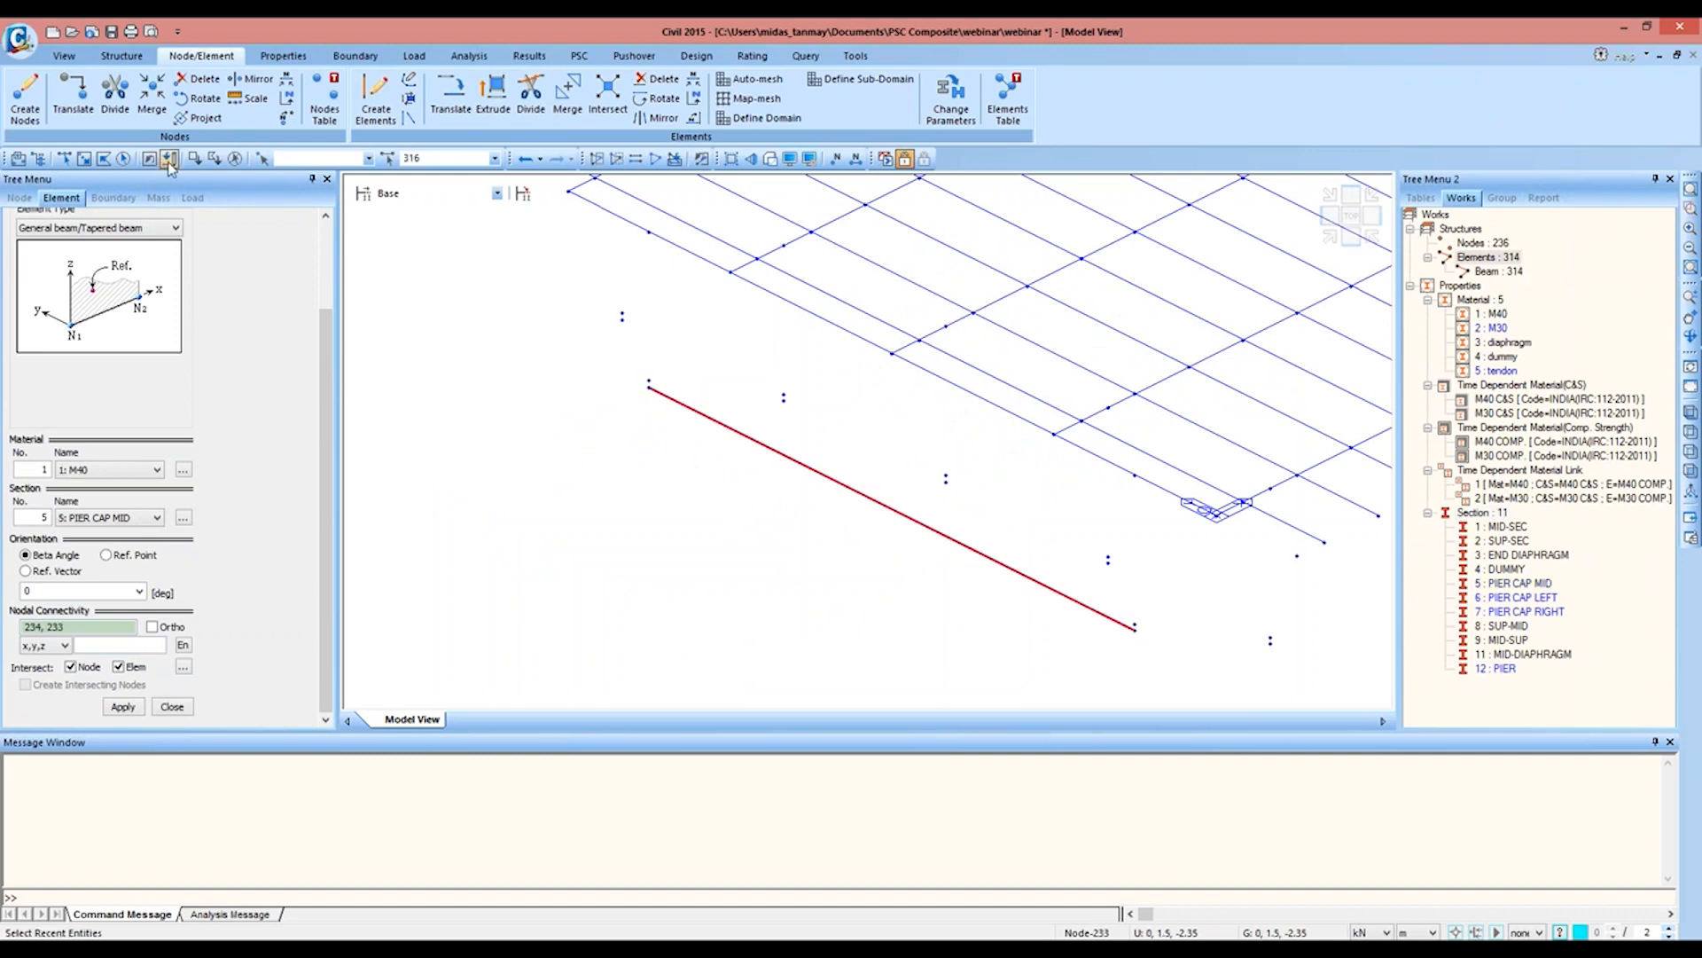
{"action": "left_click", "coordinate": [531, 96]}
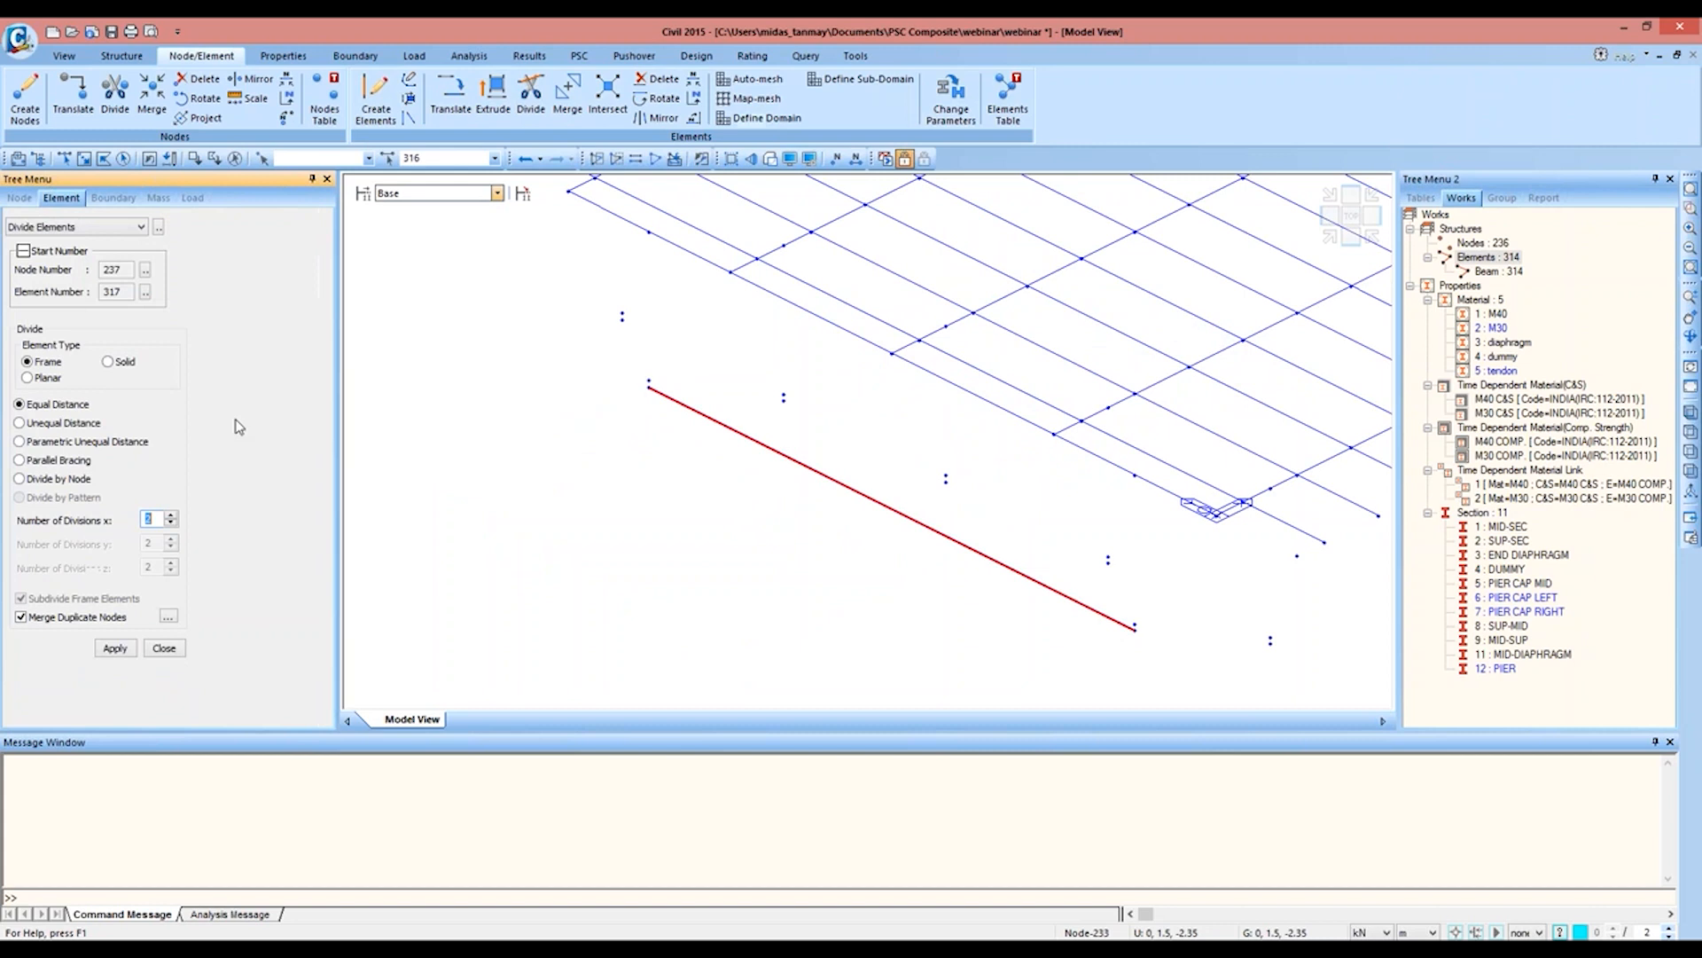
{"action": "type", "text": "4"}
{"action": "left_click", "coordinate": [122, 649]}
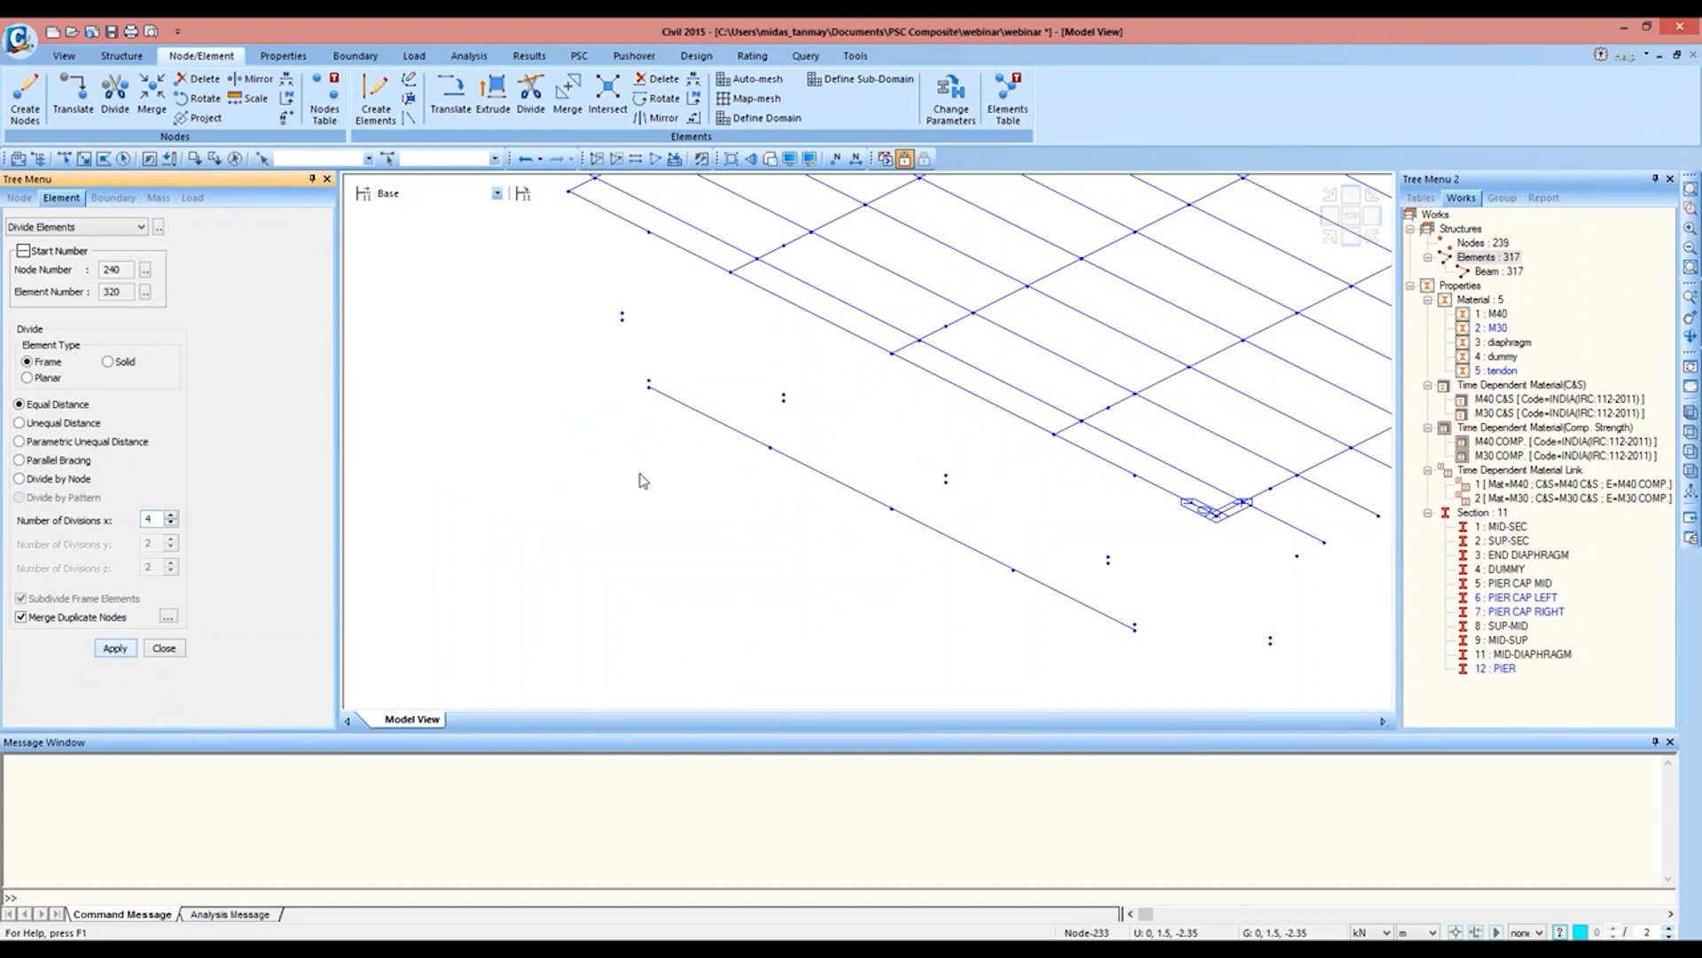
Step: Copy pier cap end node 234 by a distance of 1 m along the y axis
{"action": "left_click", "coordinate": [63, 161]}
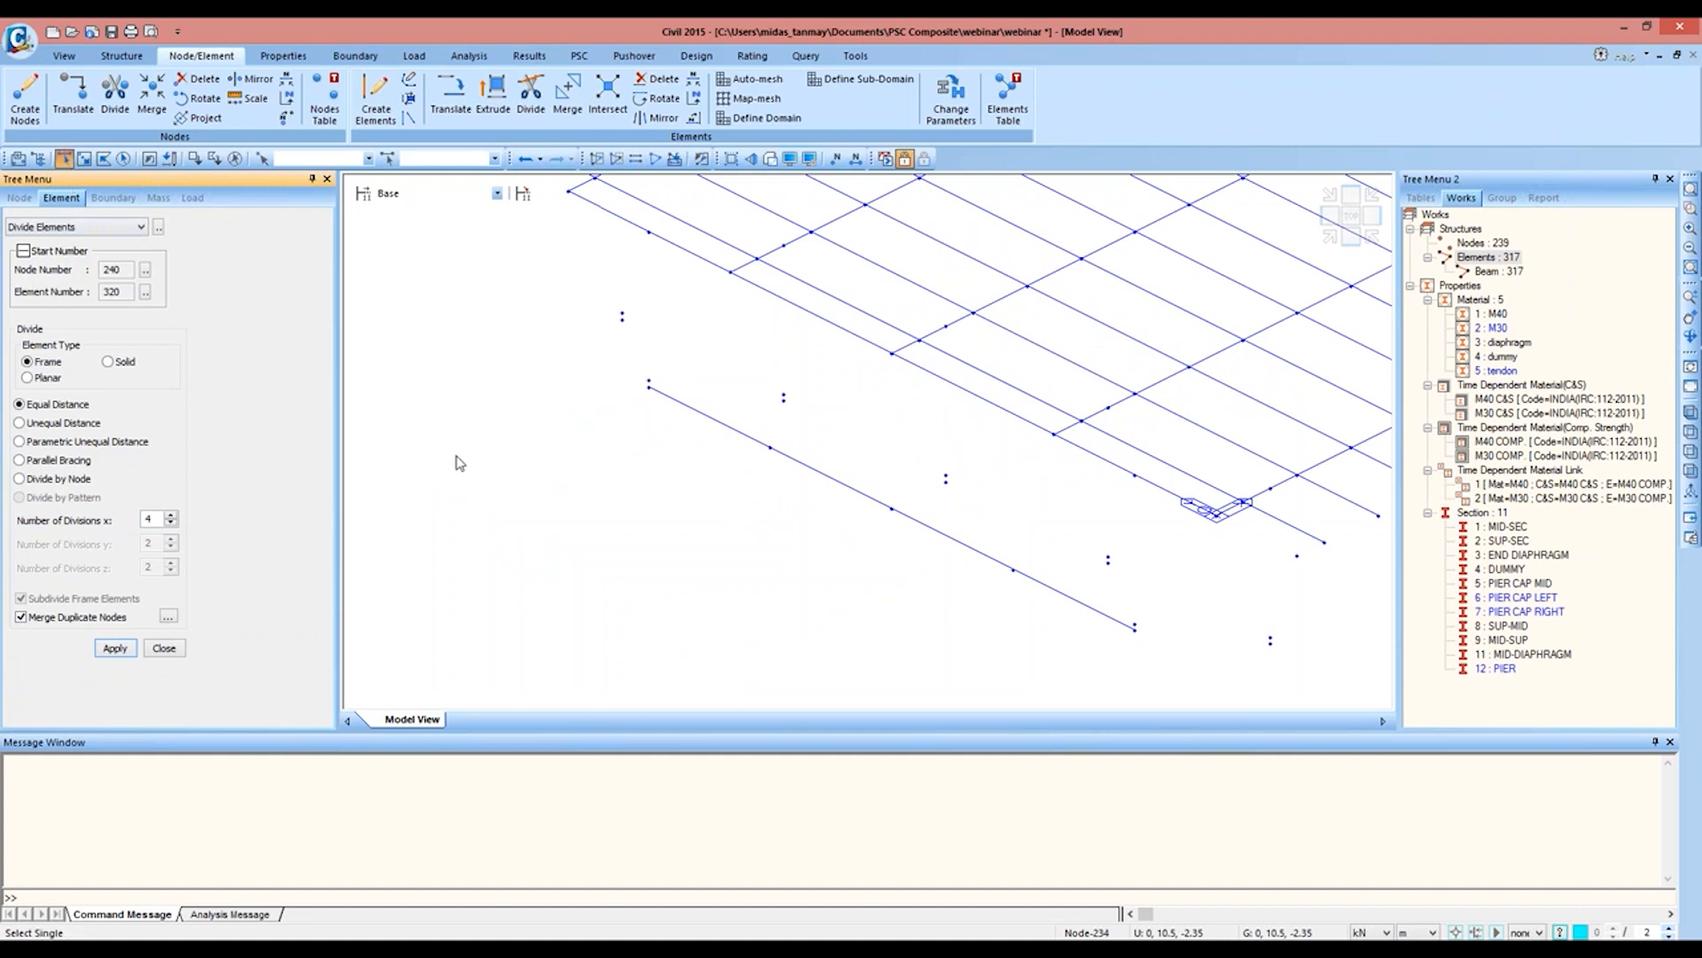
{"action": "left_click", "coordinate": [650, 387]}
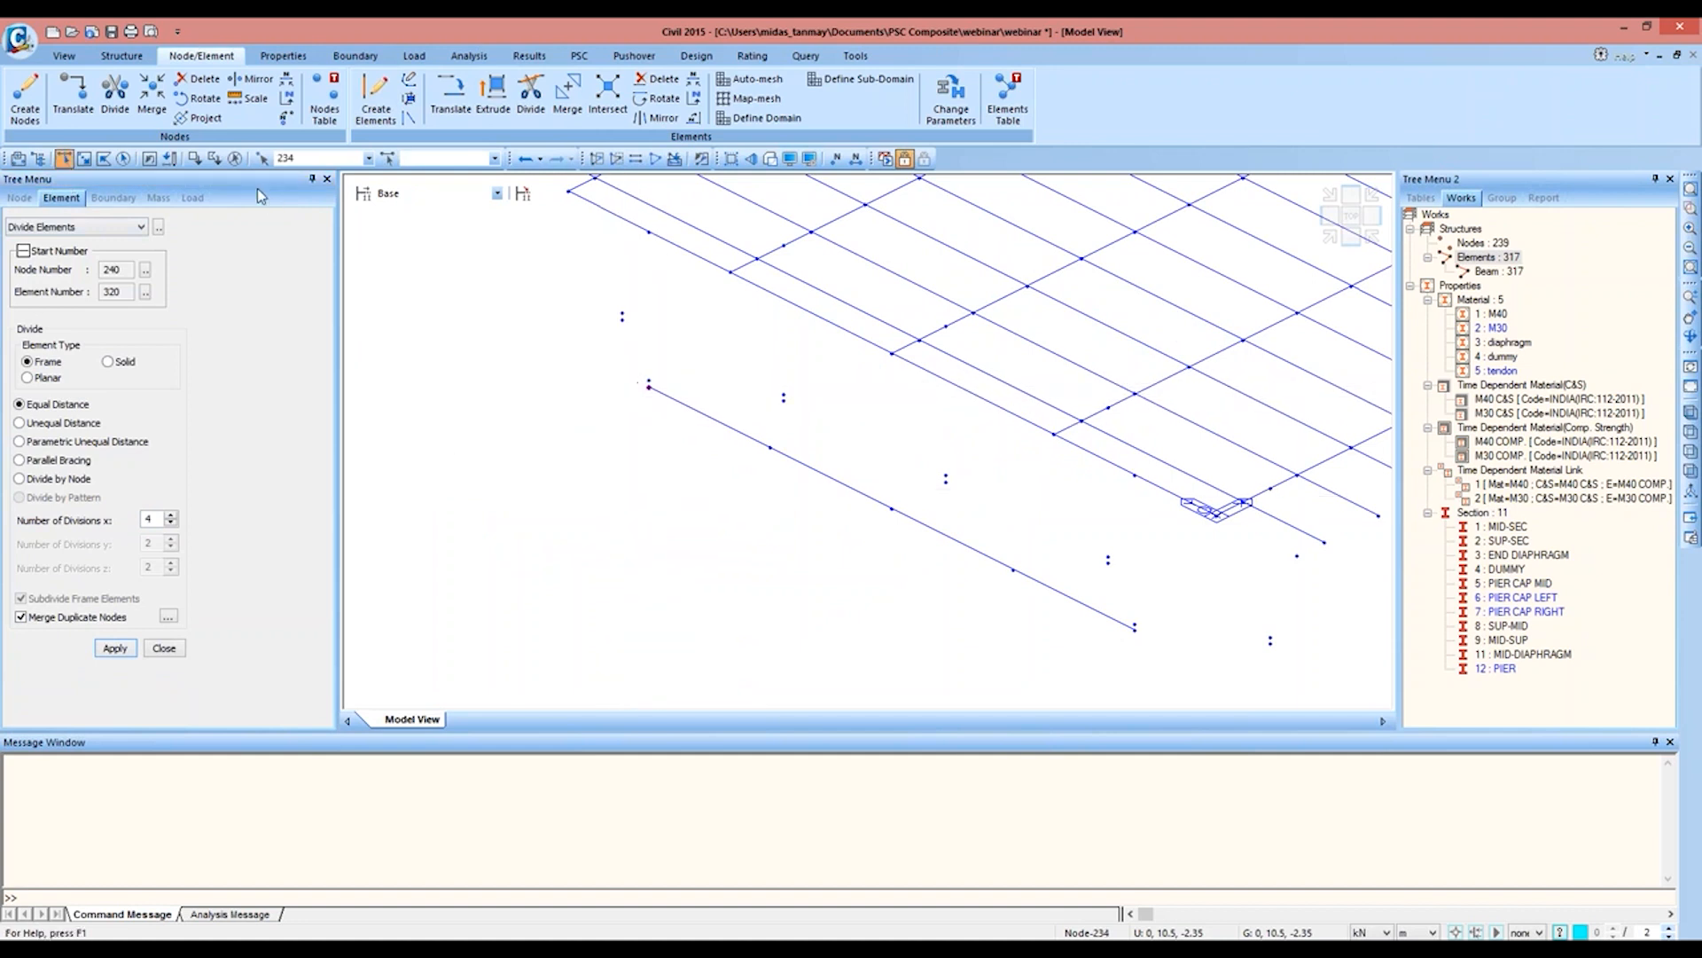
{"action": "left_click", "coordinate": [73, 90]}
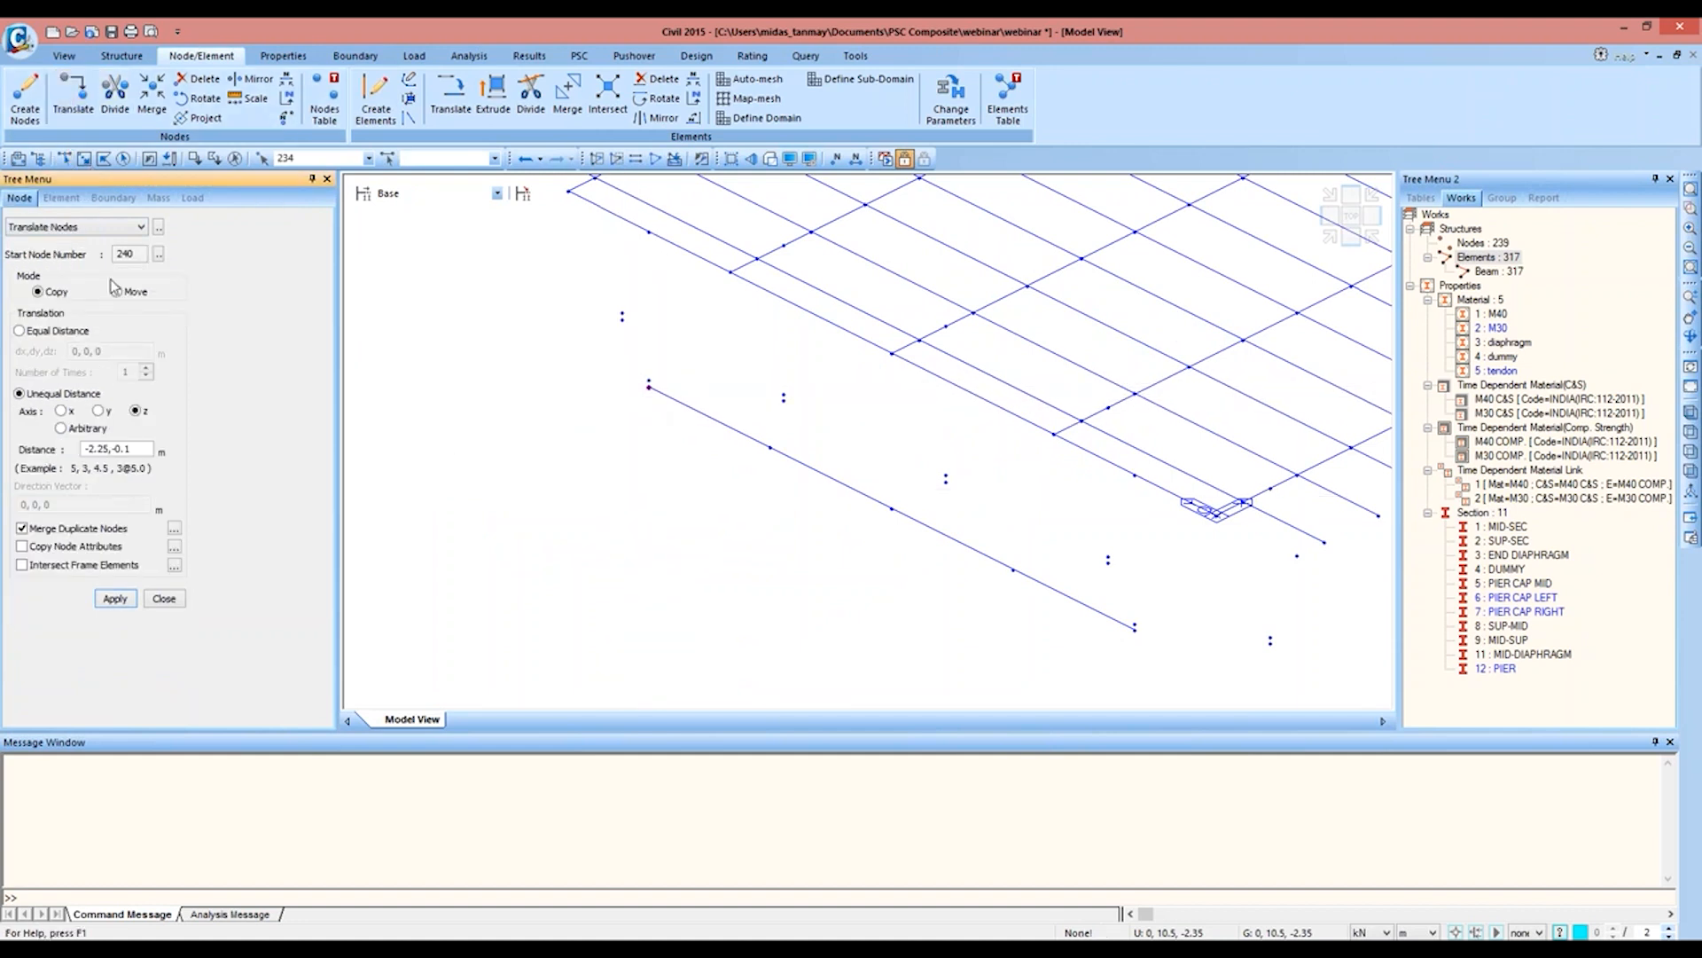
{"action": "left_click", "coordinate": [106, 411]}
{"action": "type", "text": "1"}
{"action": "left_click", "coordinate": [126, 598]}
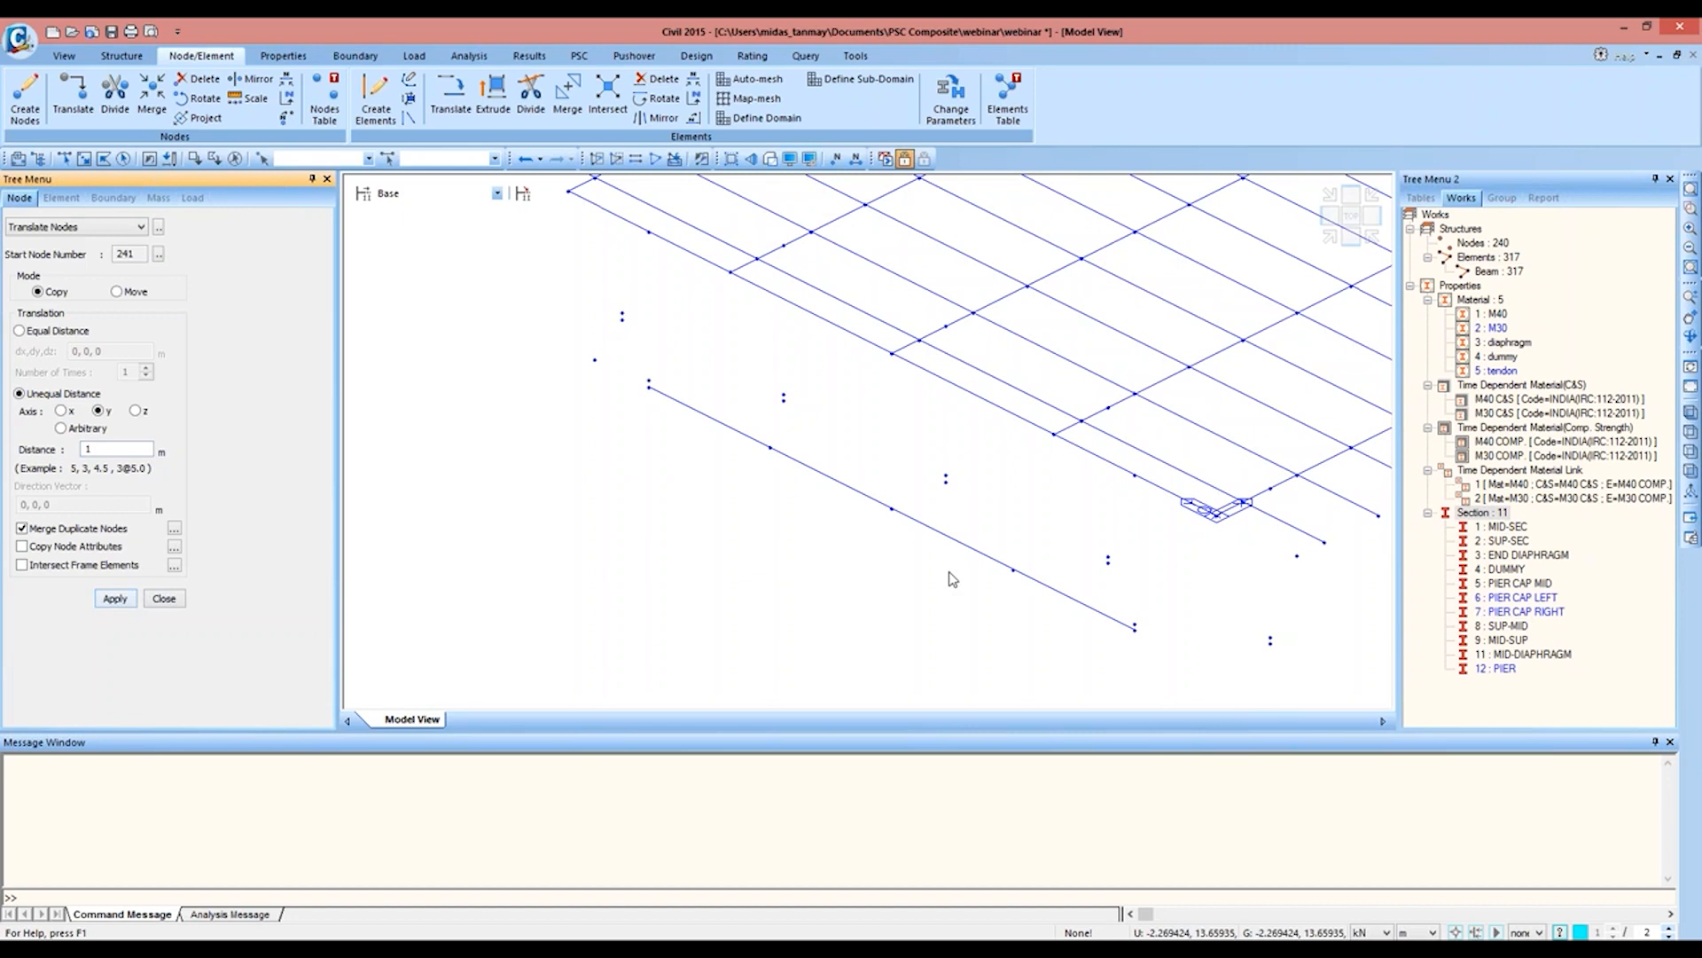
Step: Copy the opposite pier cap end node 233 by a distance of -1 m along the y axis
{"action": "left_click", "coordinate": [64, 158]}
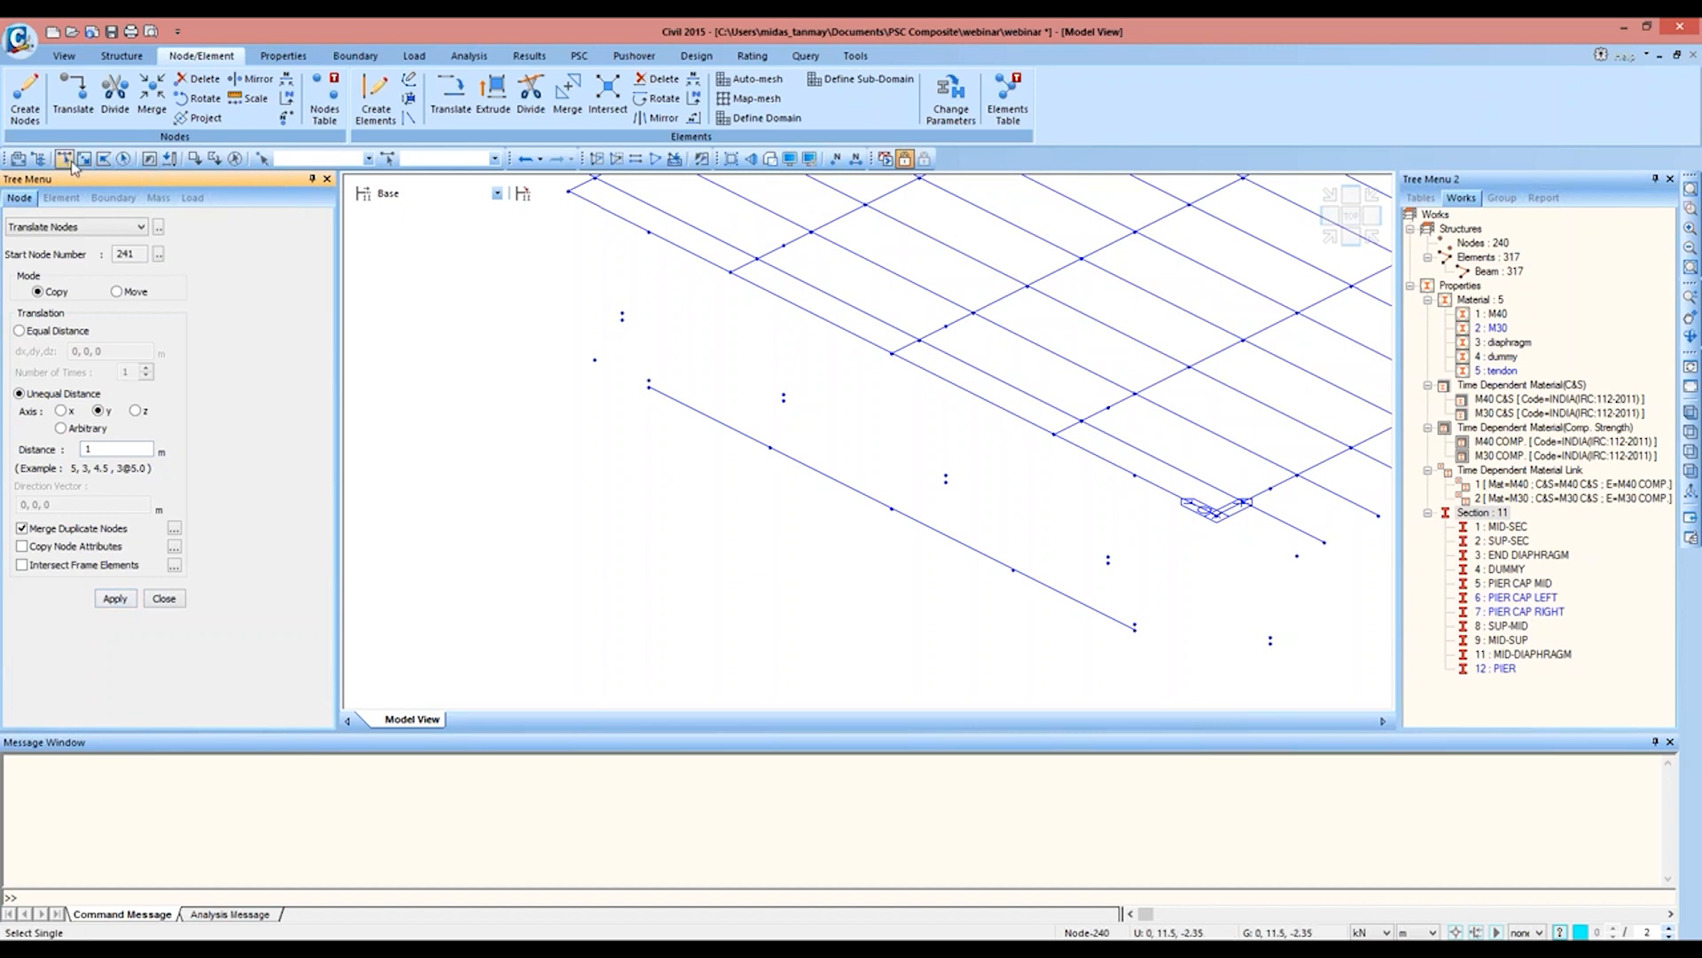
{"action": "left_click", "coordinate": [1137, 634]}
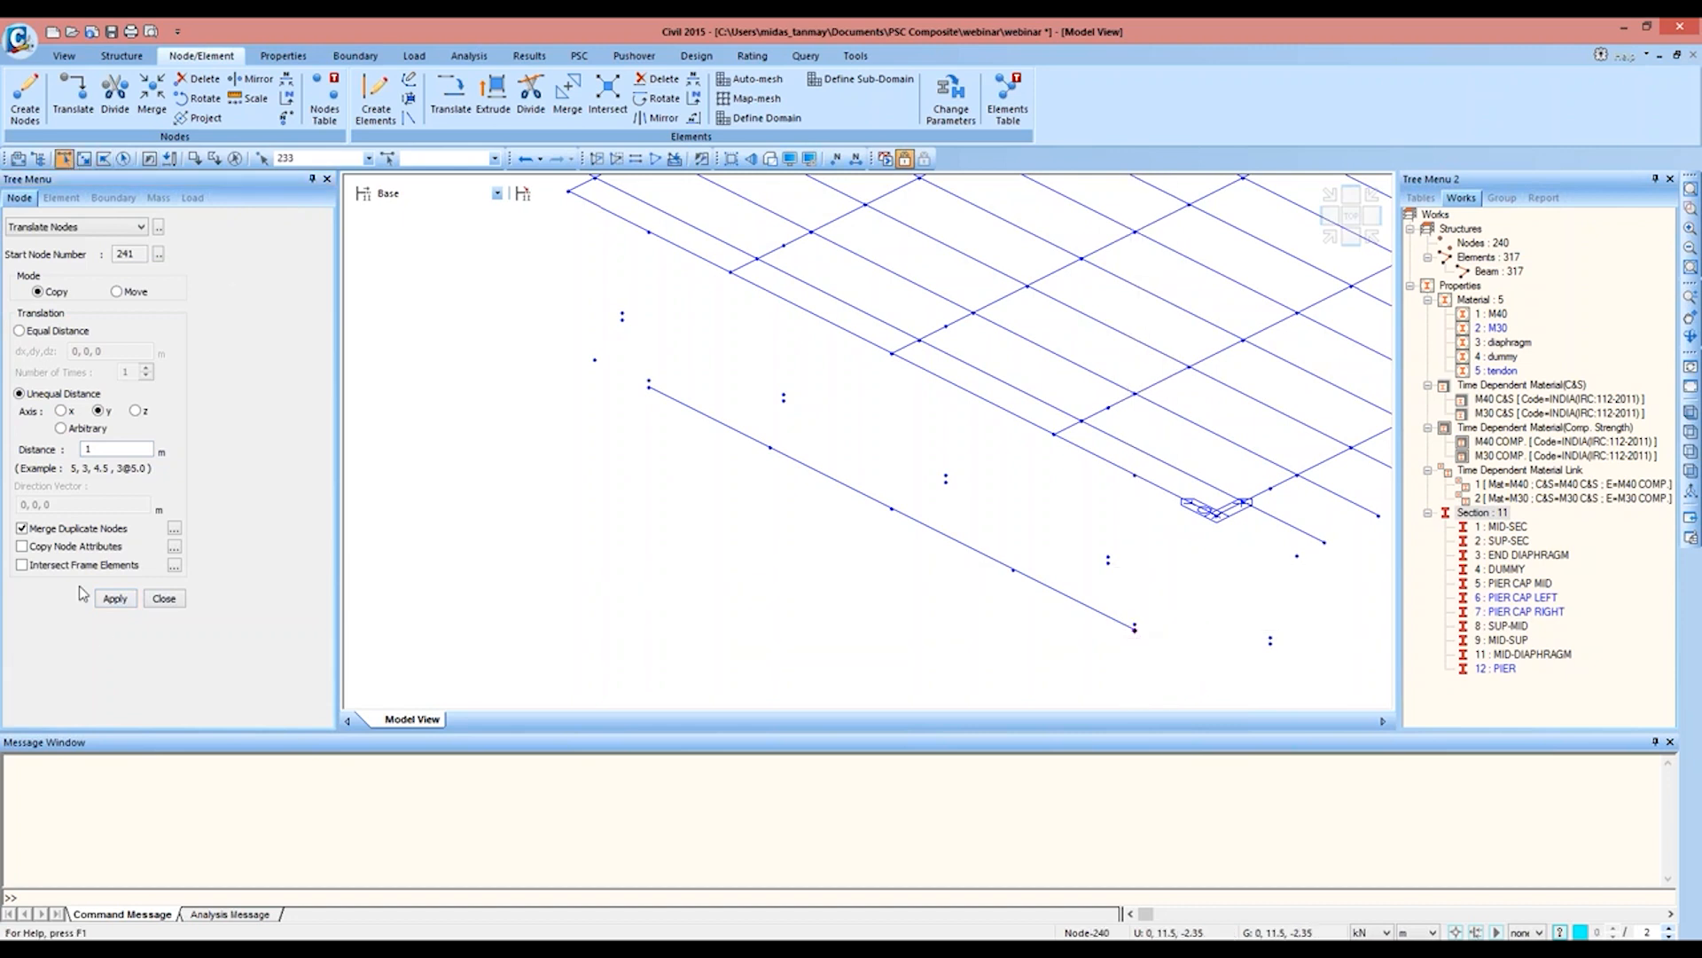
{"action": "left_click", "coordinate": [85, 449]}
{"action": "type", "text": "-"}
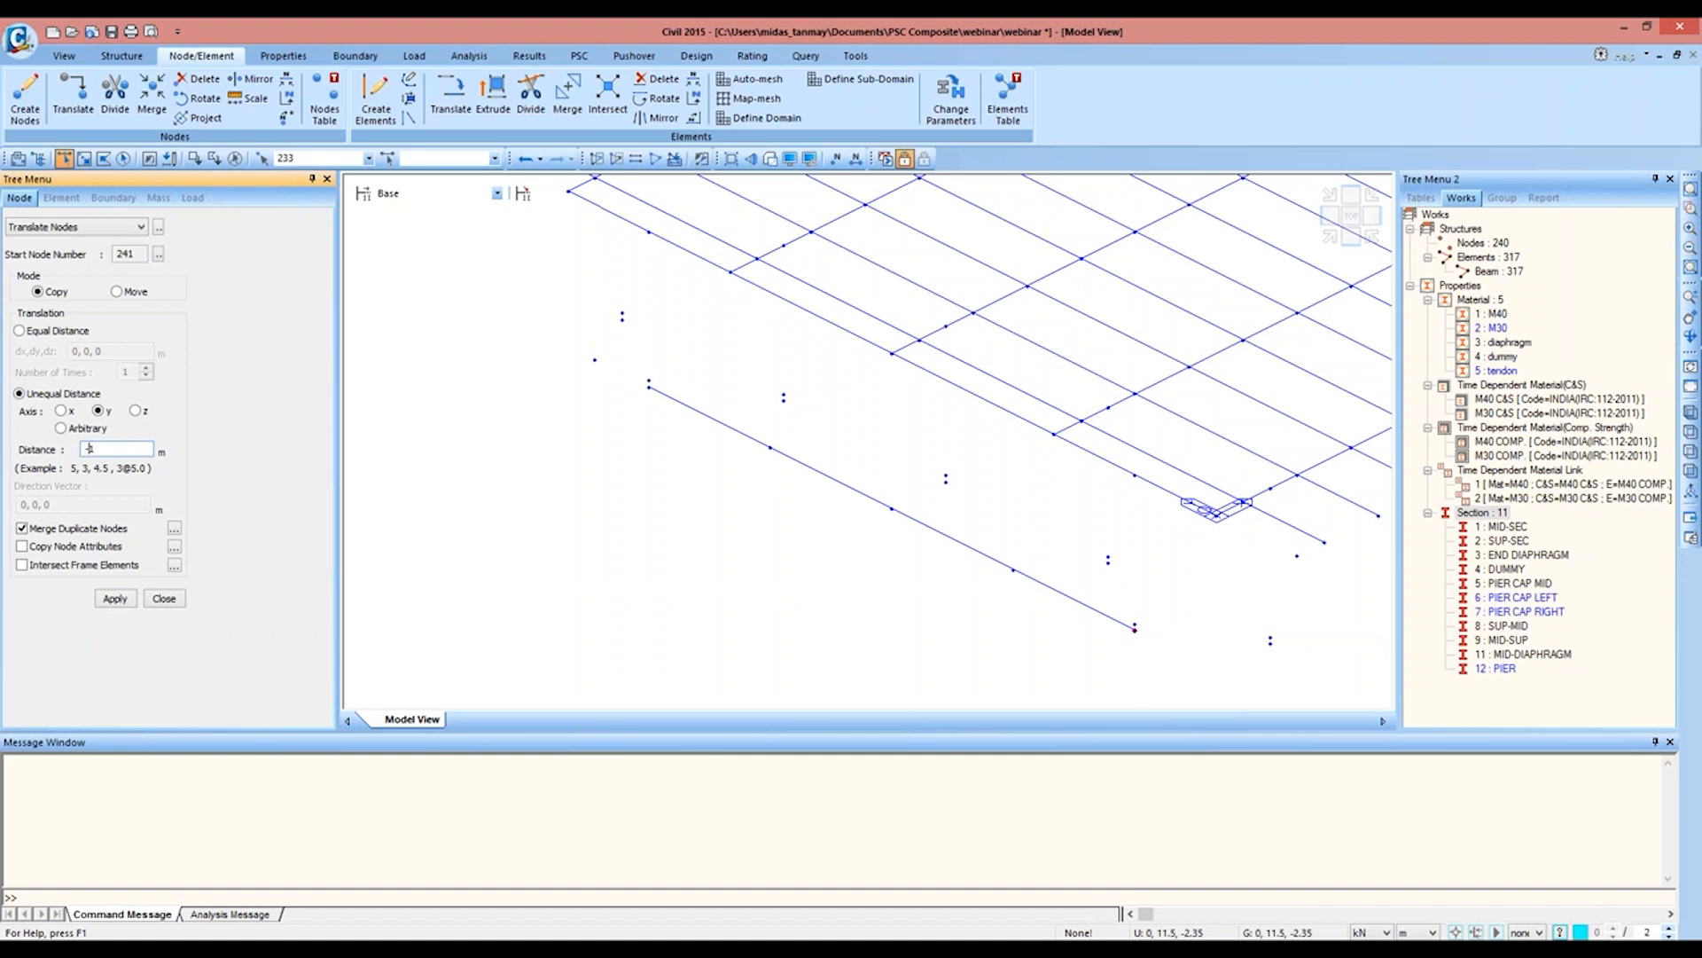
{"action": "left_click", "coordinate": [115, 599]}
Step: Create an M40 beam with the PIER CAP LEFT section from node 240 to node 234
{"action": "left_click", "coordinate": [376, 98]}
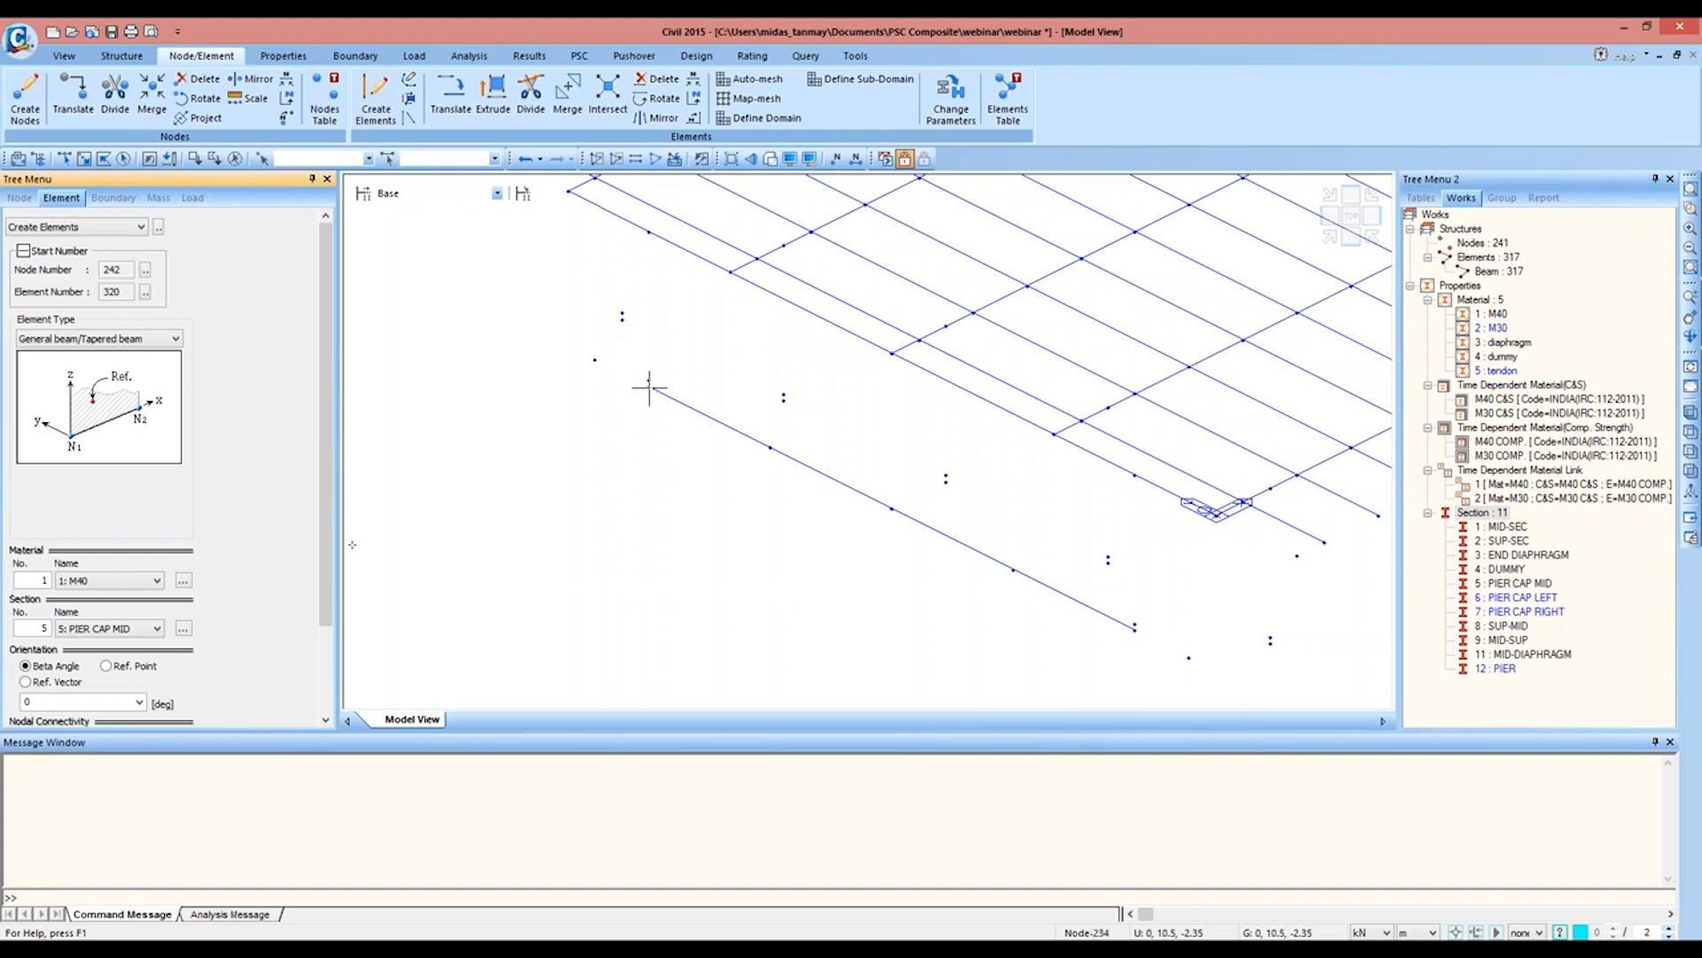
{"action": "scroll", "coordinate": [328, 541], "scroll_direction": "down", "scroll_amount": 2}
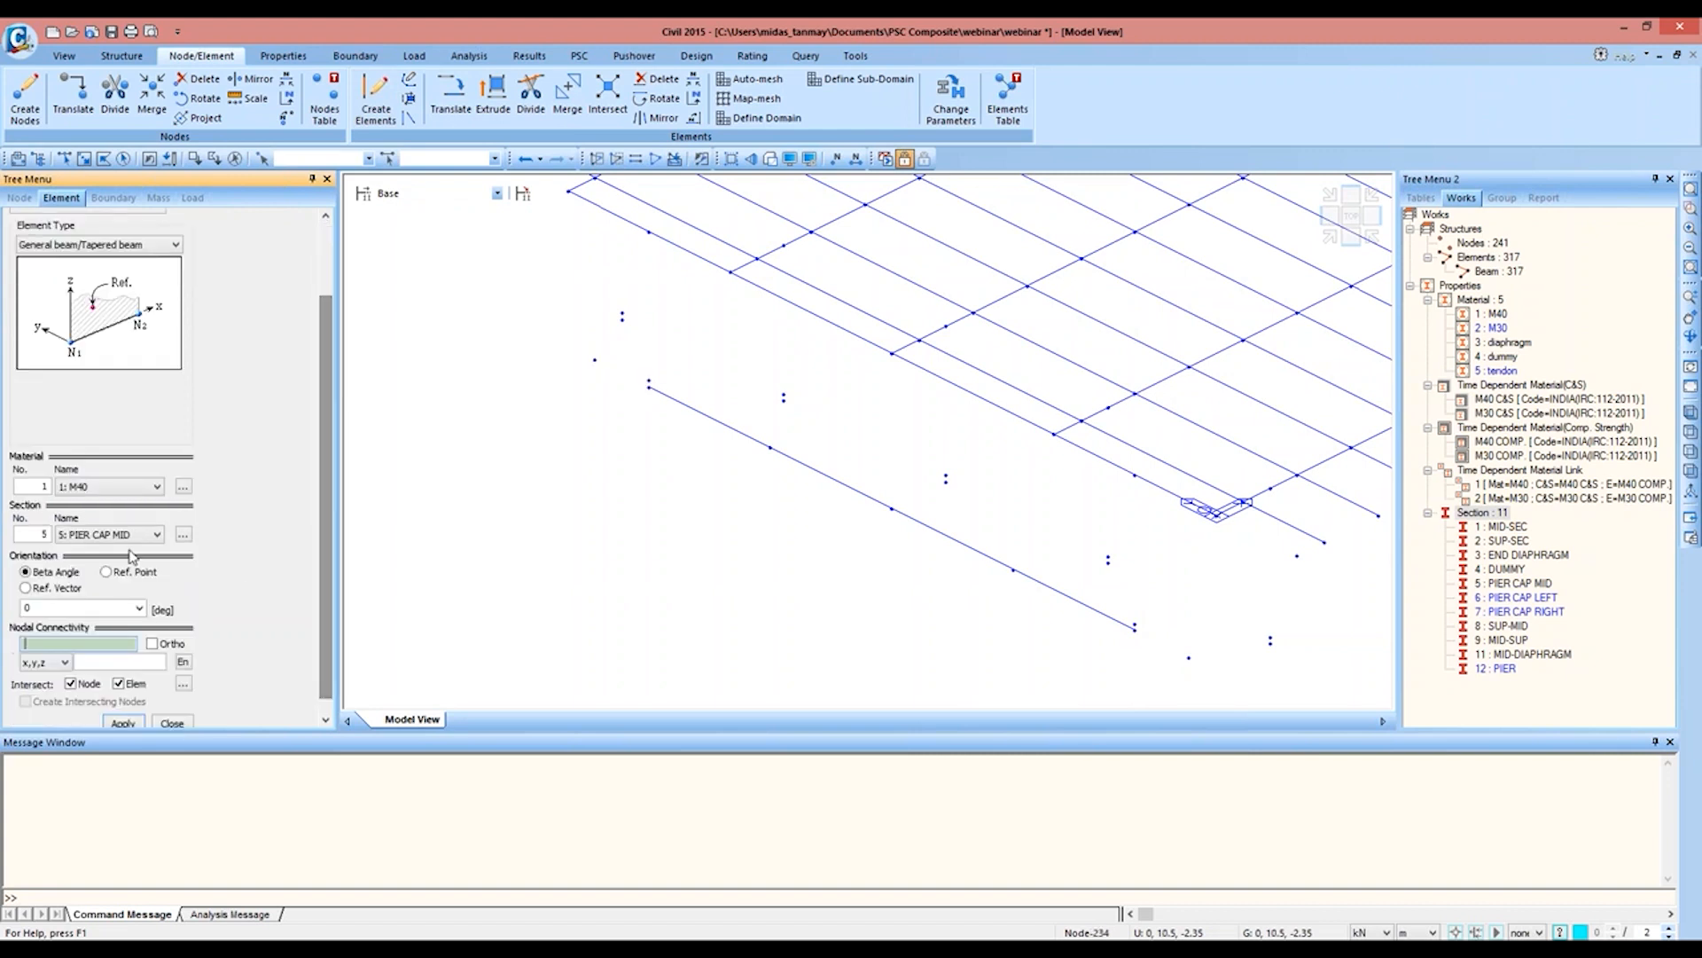
{"action": "left_click", "coordinate": [125, 535]}
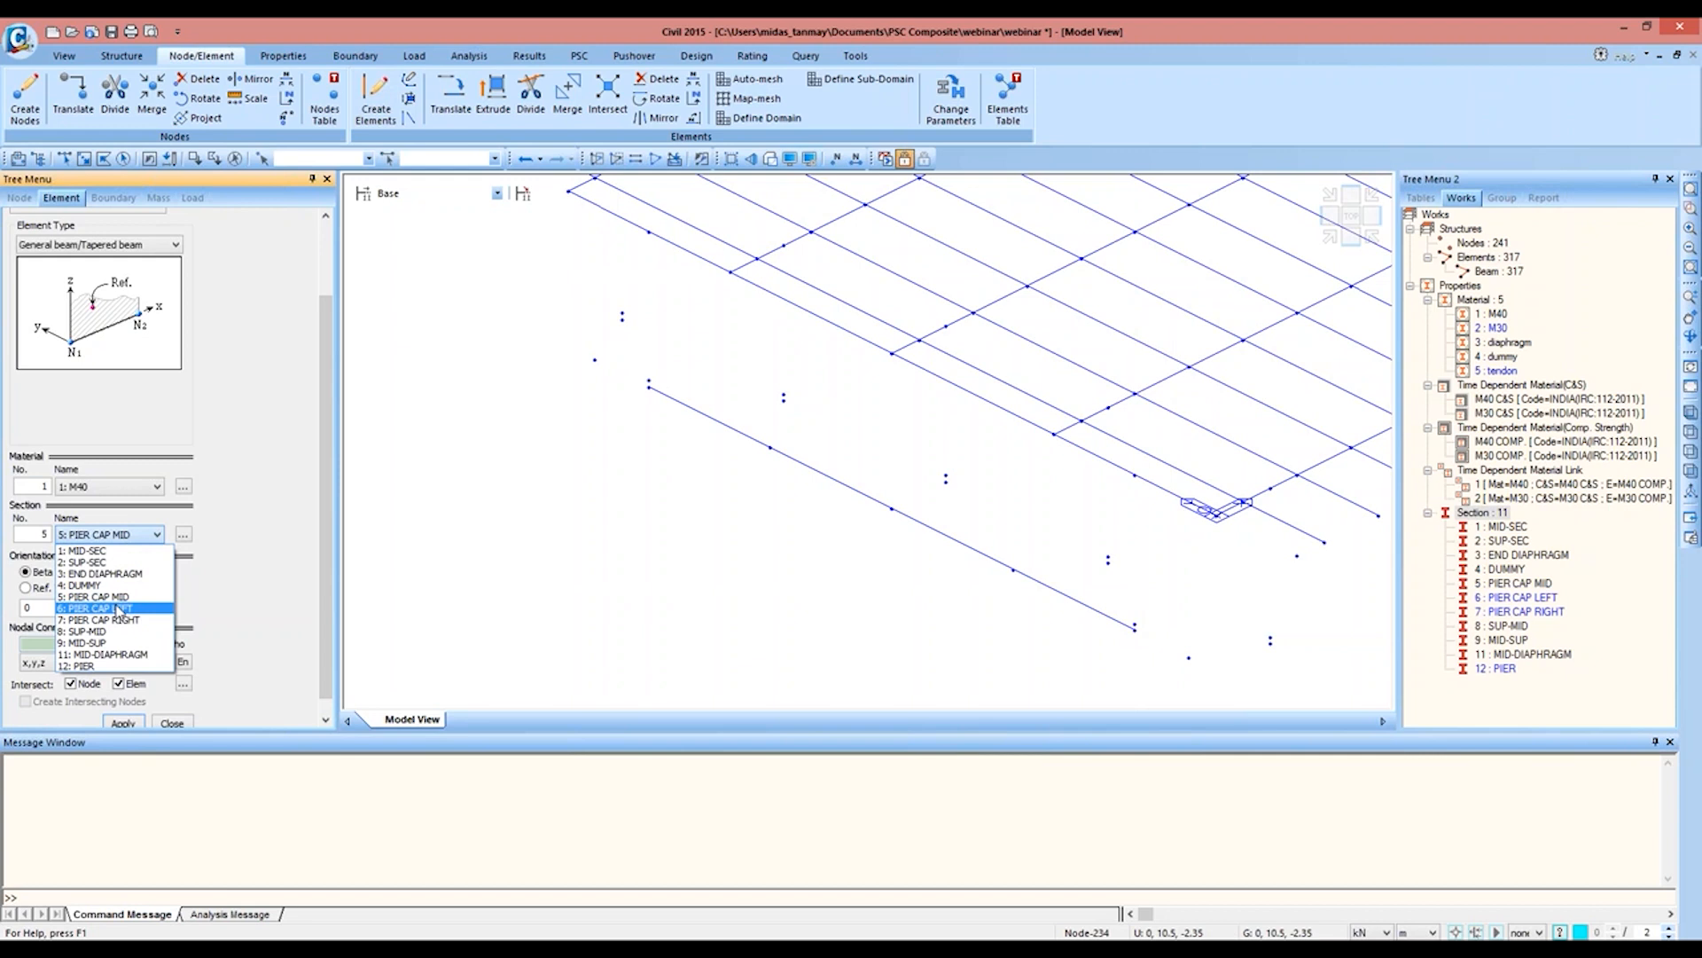
{"action": "left_click", "coordinate": [120, 608]}
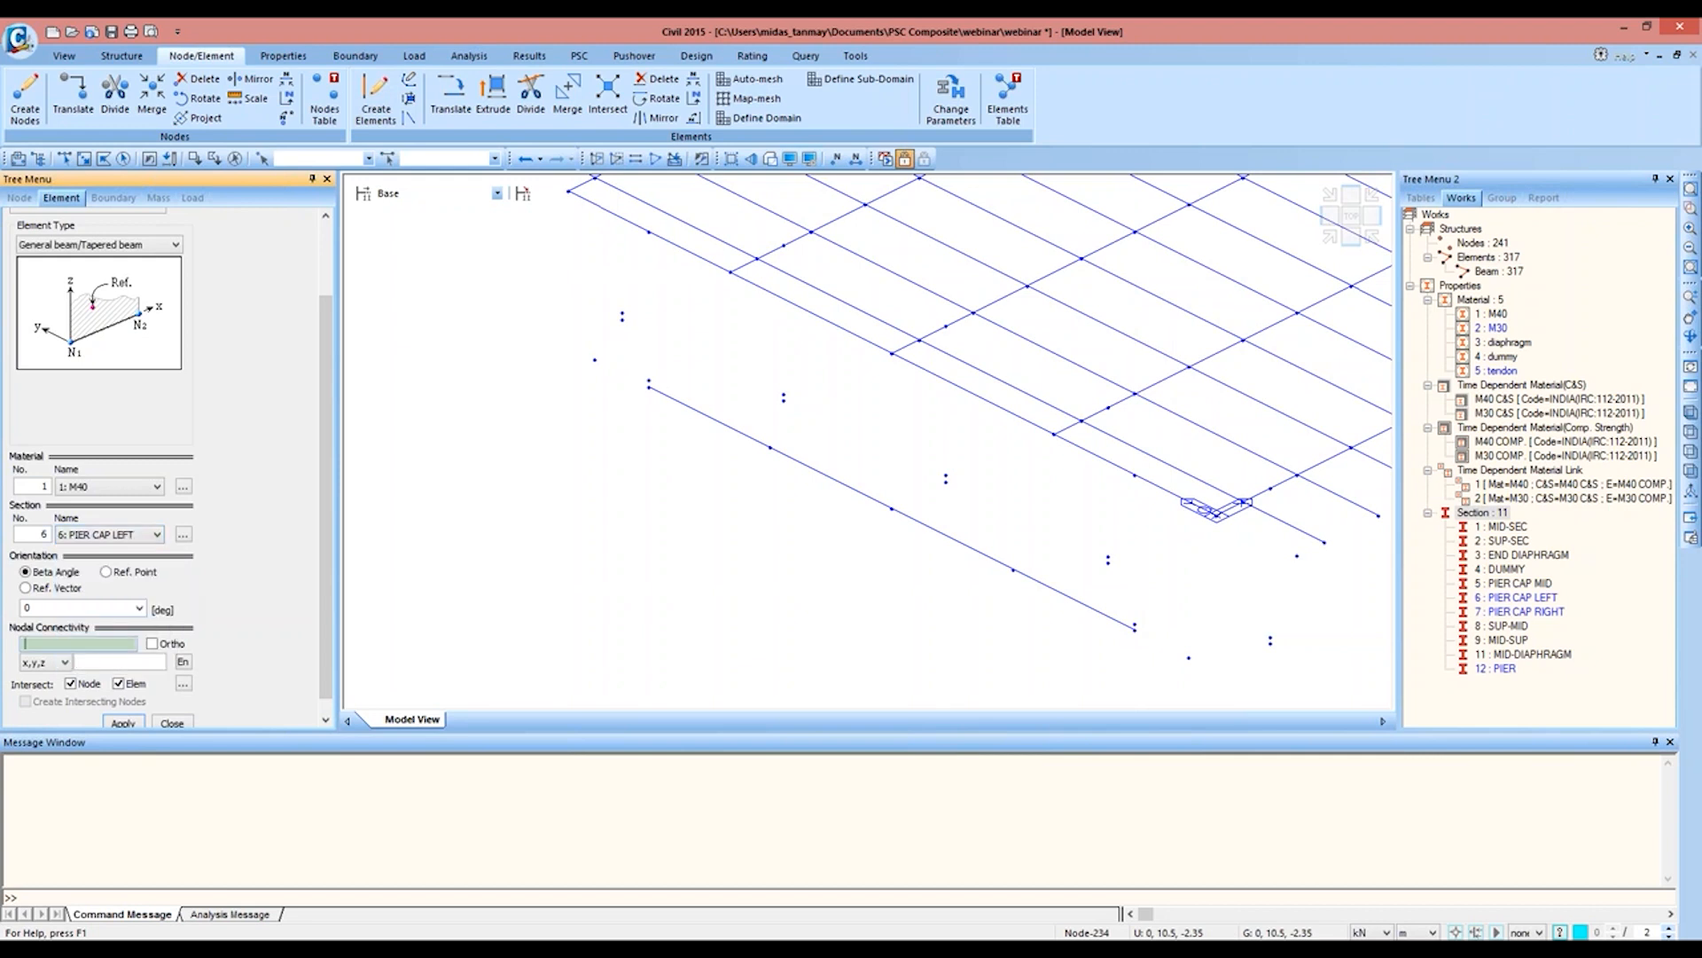
{"action": "left_click", "coordinate": [595, 360]}
{"action": "left_click", "coordinate": [649, 383]}
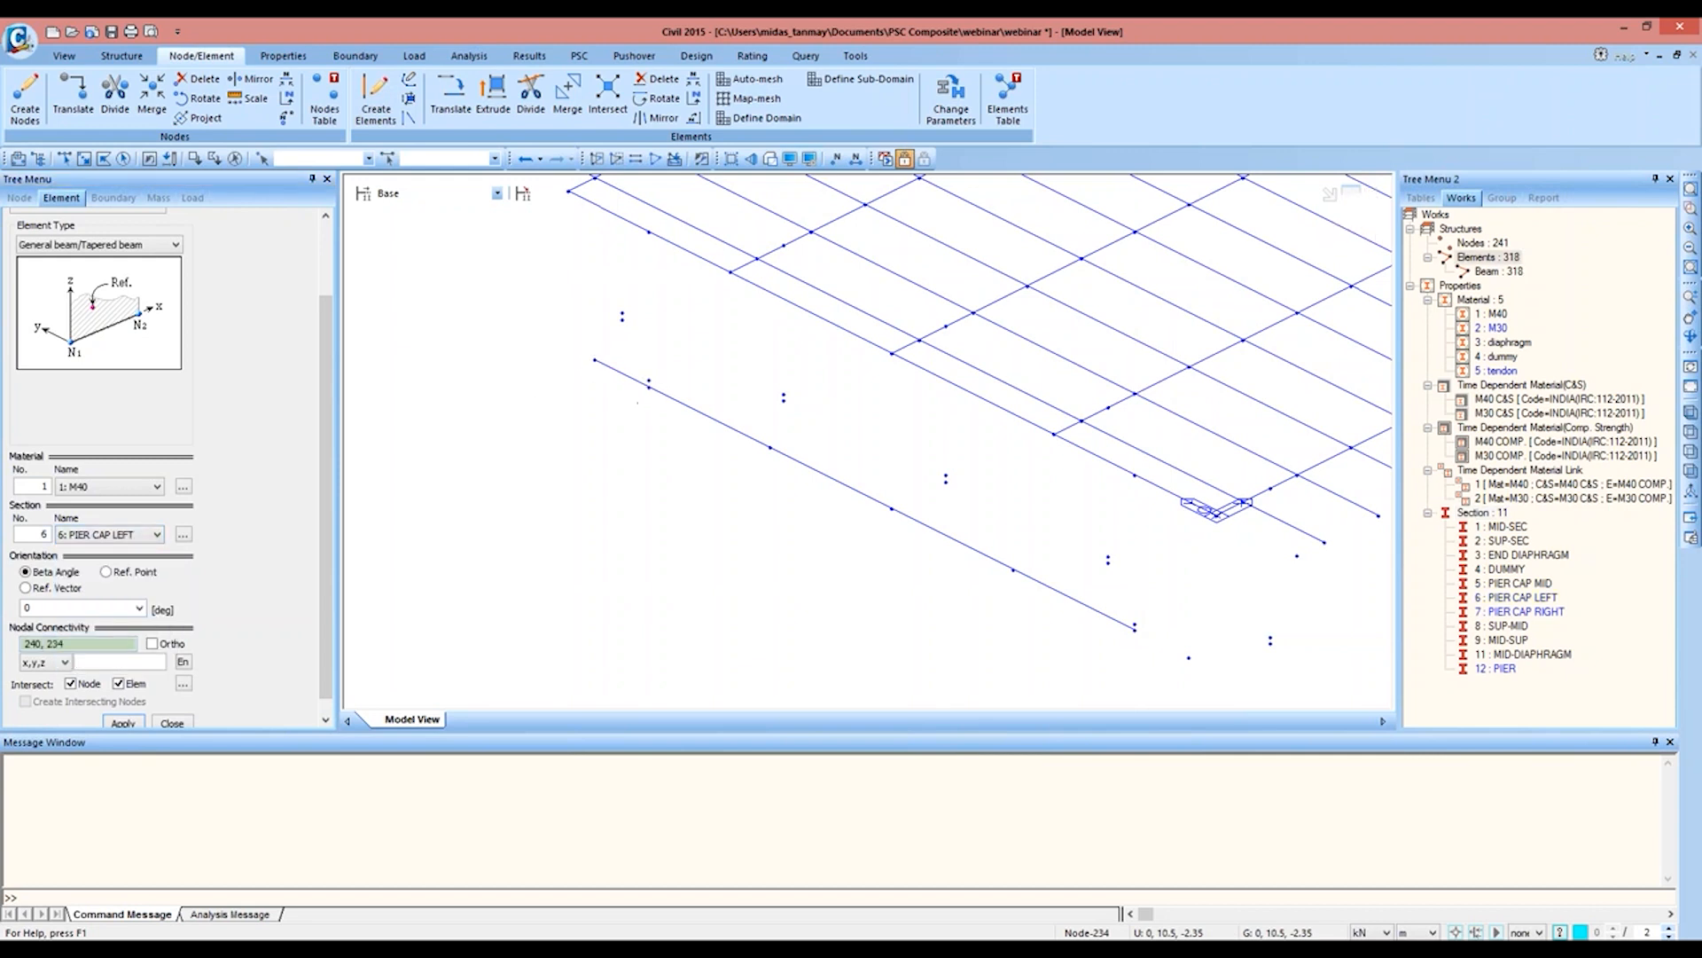
Step: Create an M40 beam with the PIER CAP RIGHT section from node 233 to node 241 and check the cap's rendered shape
{"action": "left_click", "coordinate": [153, 536]}
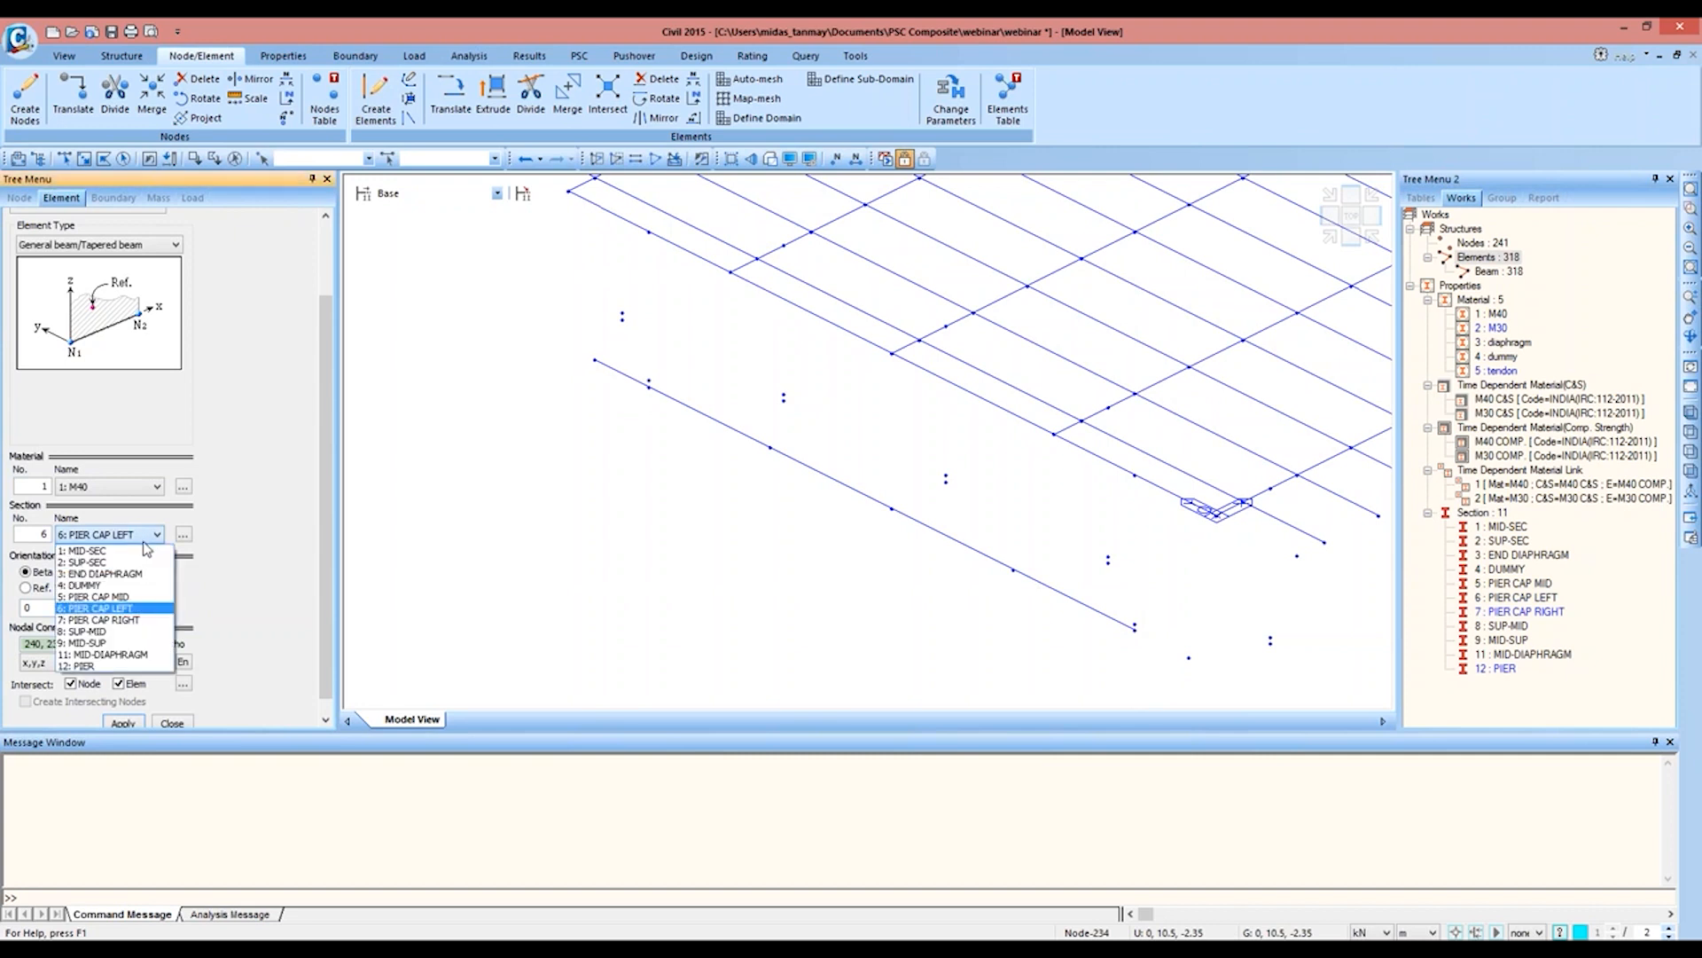
{"action": "left_click", "coordinate": [148, 622]}
{"action": "left_click", "coordinate": [119, 641]}
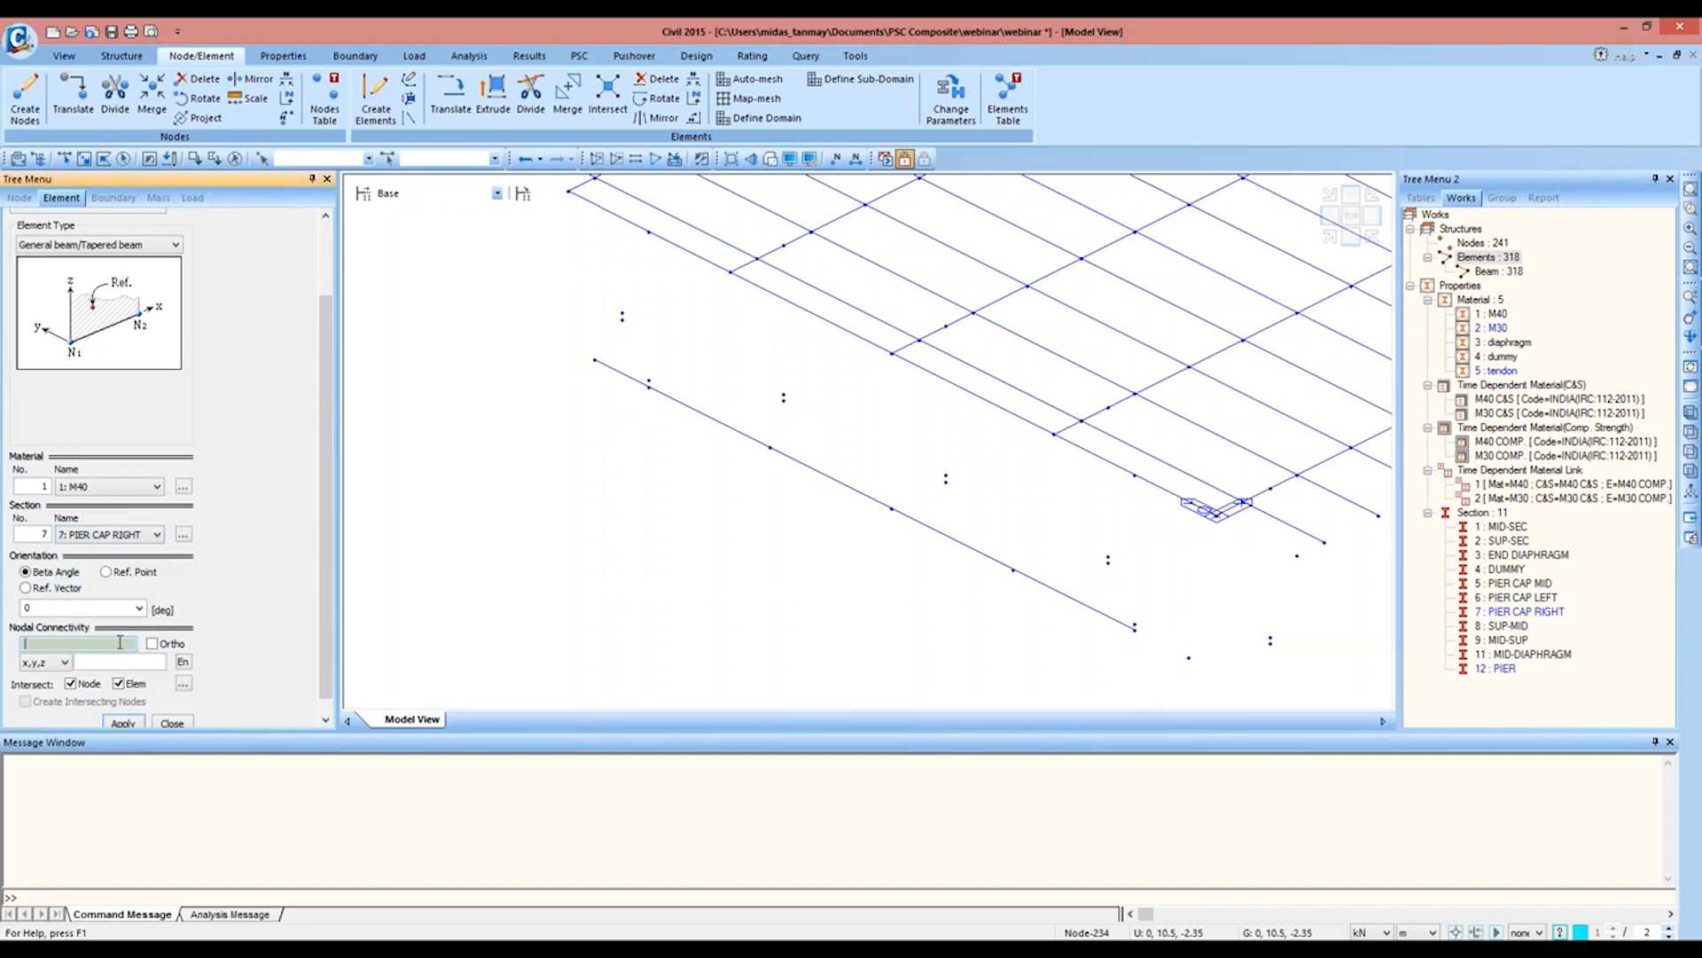
{"action": "left_click", "coordinate": [1135, 626]}
{"action": "left_click", "coordinate": [1189, 657]}
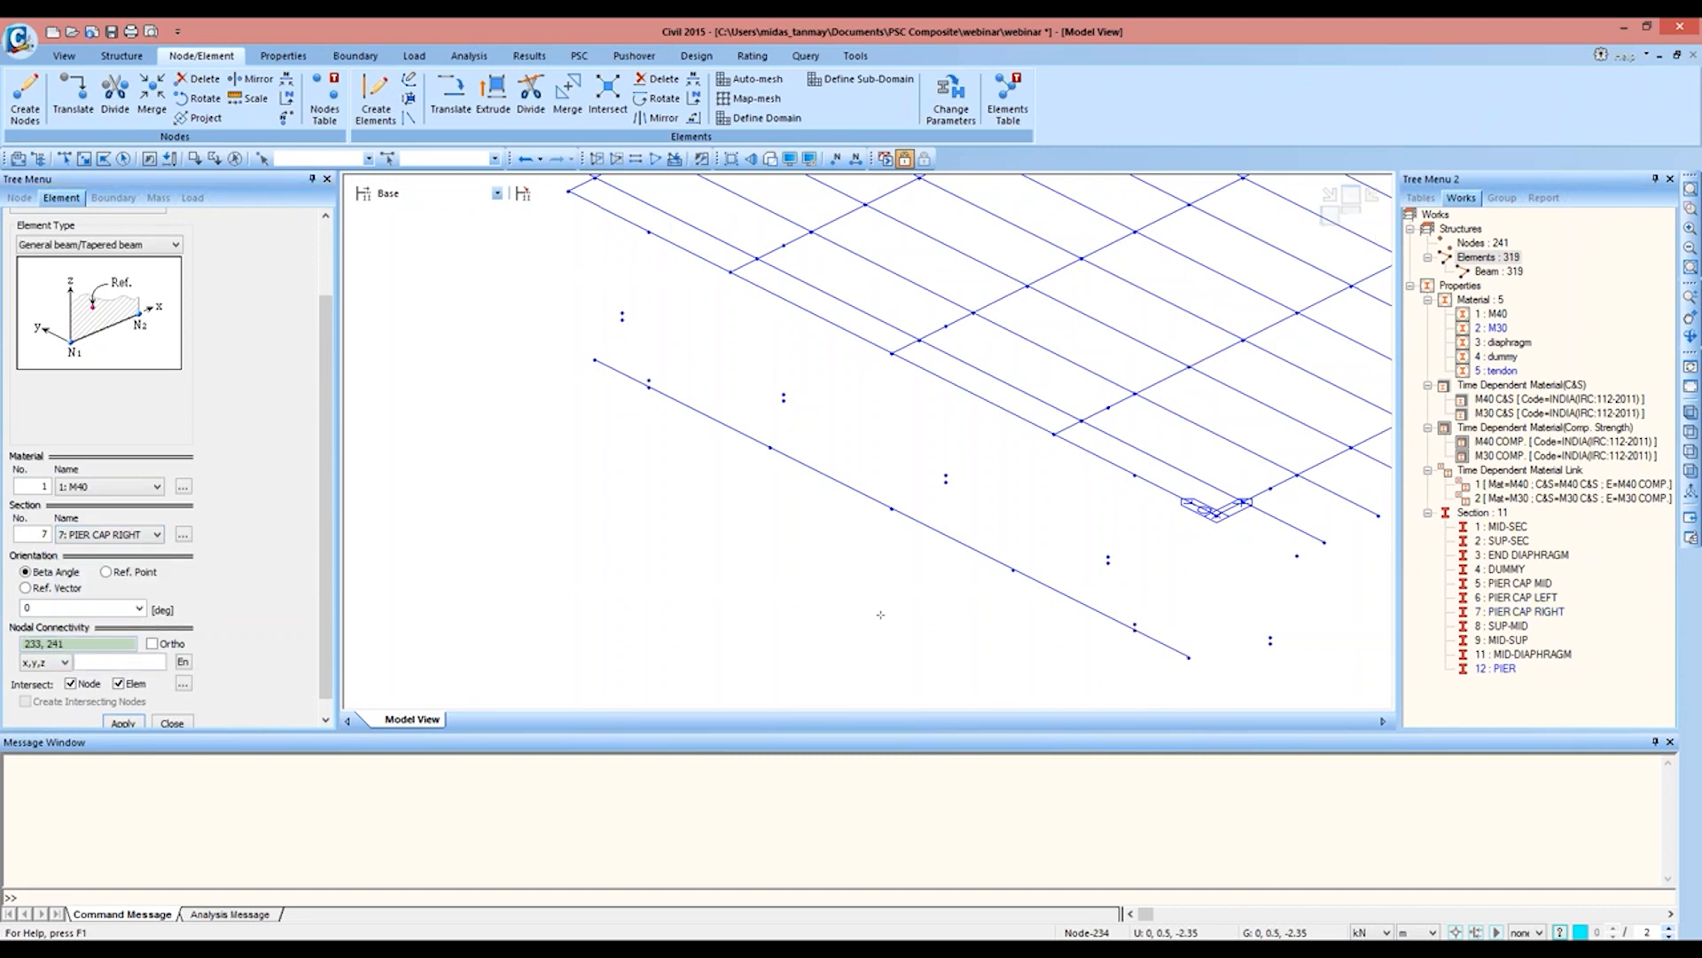
{"action": "left_click", "coordinate": [772, 159]}
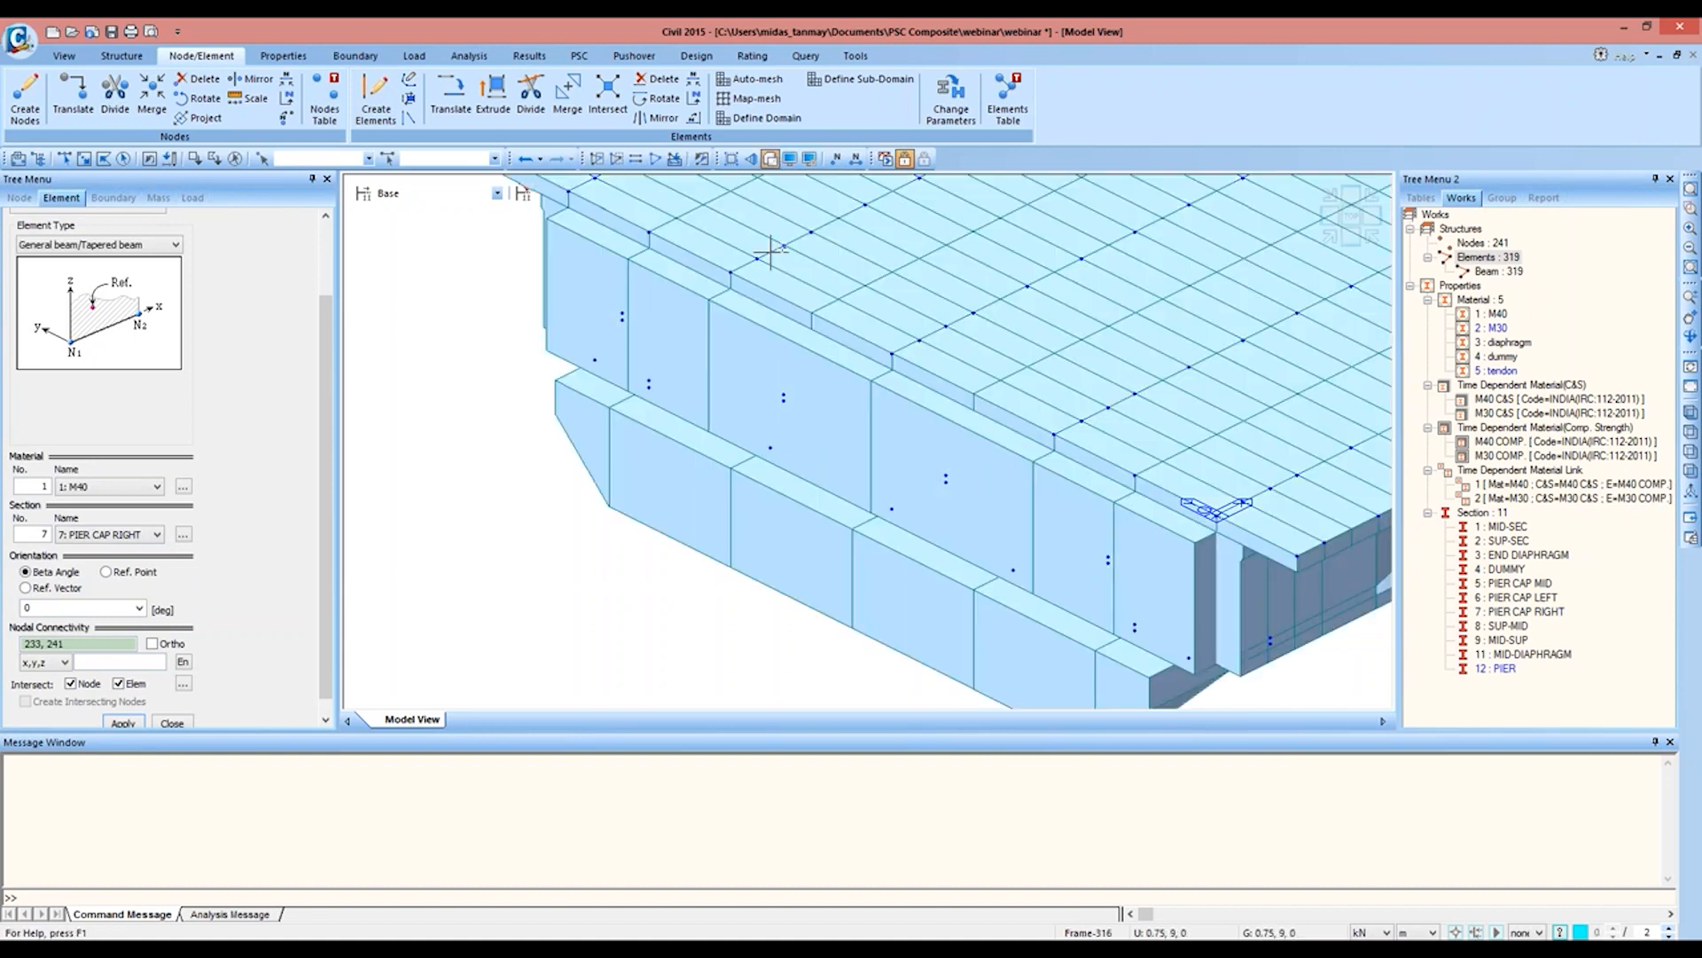
{"action": "left_click", "coordinate": [771, 159]}
Step: Assign the PIER CAP LEFT section to element 316, the divided pier cap part starting at node 234
{"action": "left_click", "coordinate": [63, 159]}
{"action": "left_click_drag", "start_coordinate": [688, 383], "coordinate": [703, 464]}
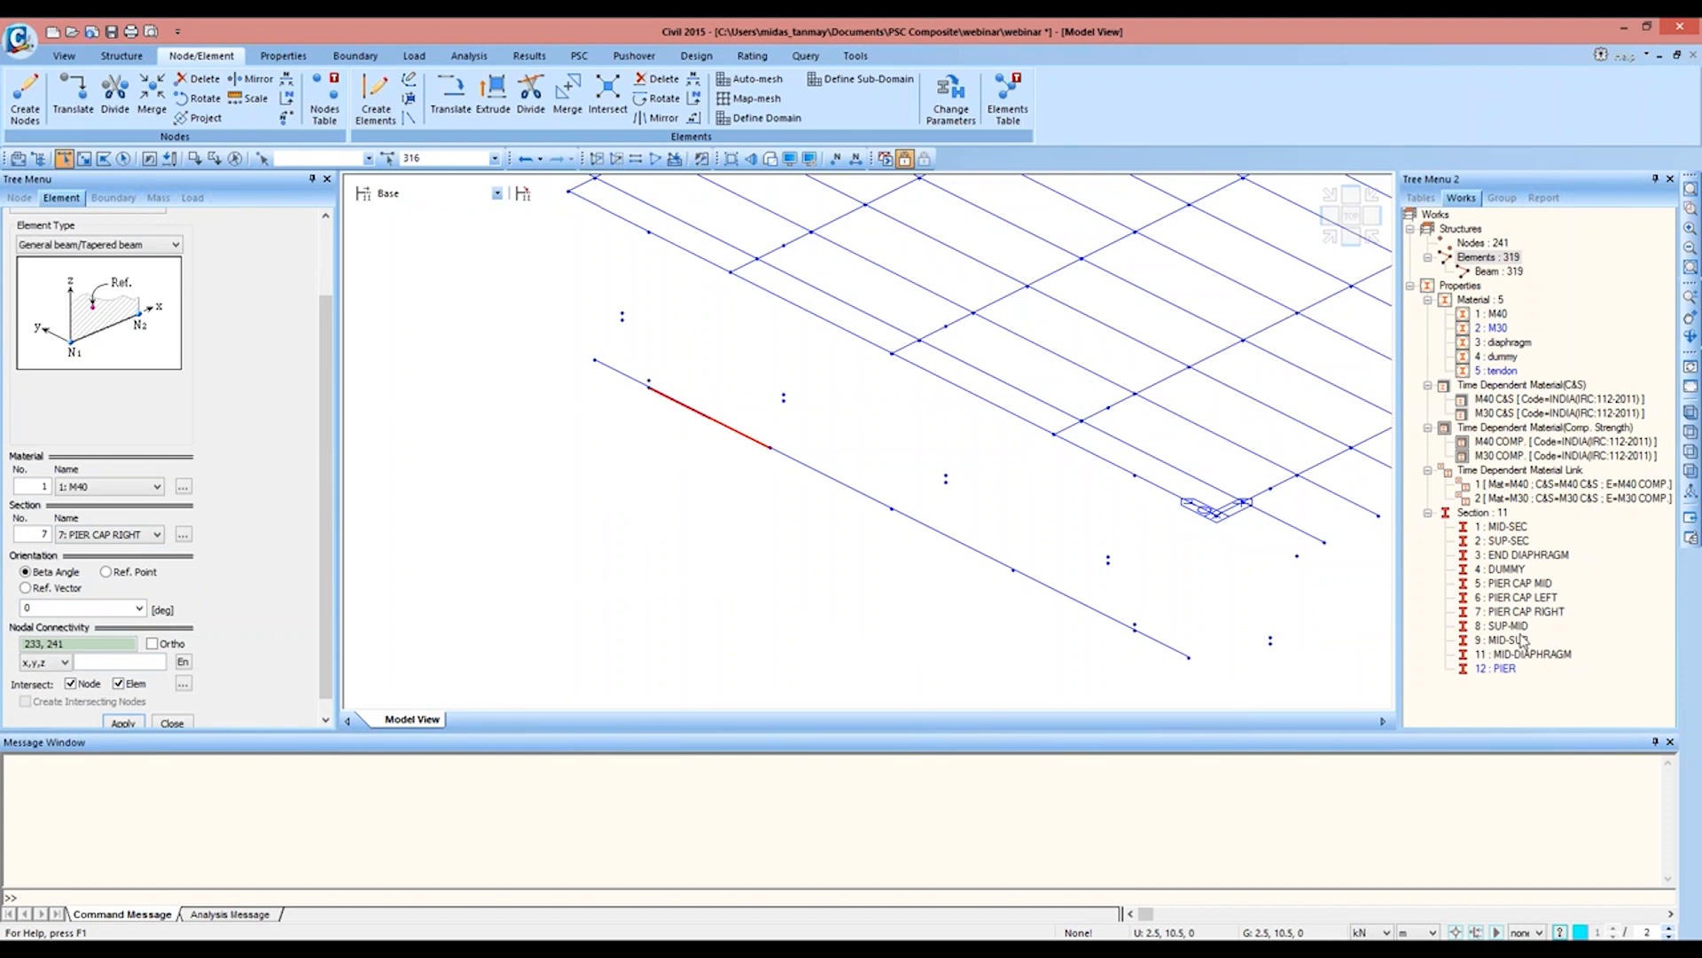
{"action": "left_click_drag", "start_coordinate": [1534, 601], "coordinate": [734, 423]}
Step: Assign the PIER CAP RIGHT section to the divided pier cap part ending at node 233 and check the rendered cap
{"action": "left_click", "coordinate": [1096, 608]}
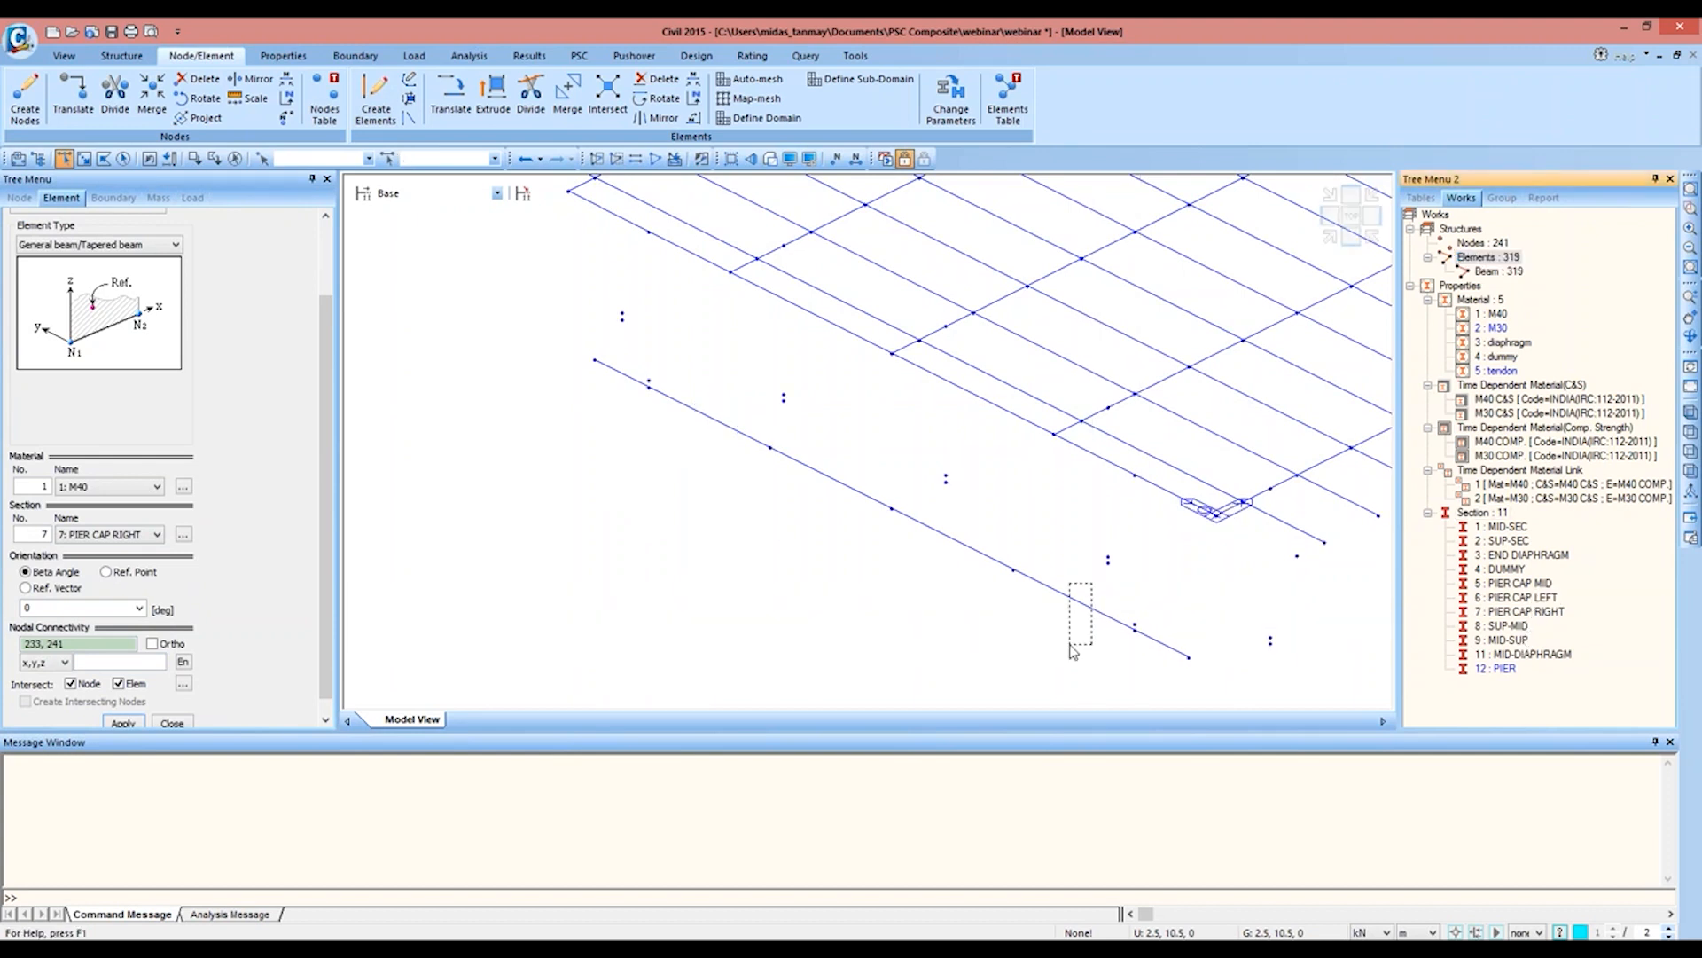
{"action": "left_click_drag", "start_coordinate": [1533, 619], "coordinate": [1170, 628]}
{"action": "left_click", "coordinate": [769, 160]}
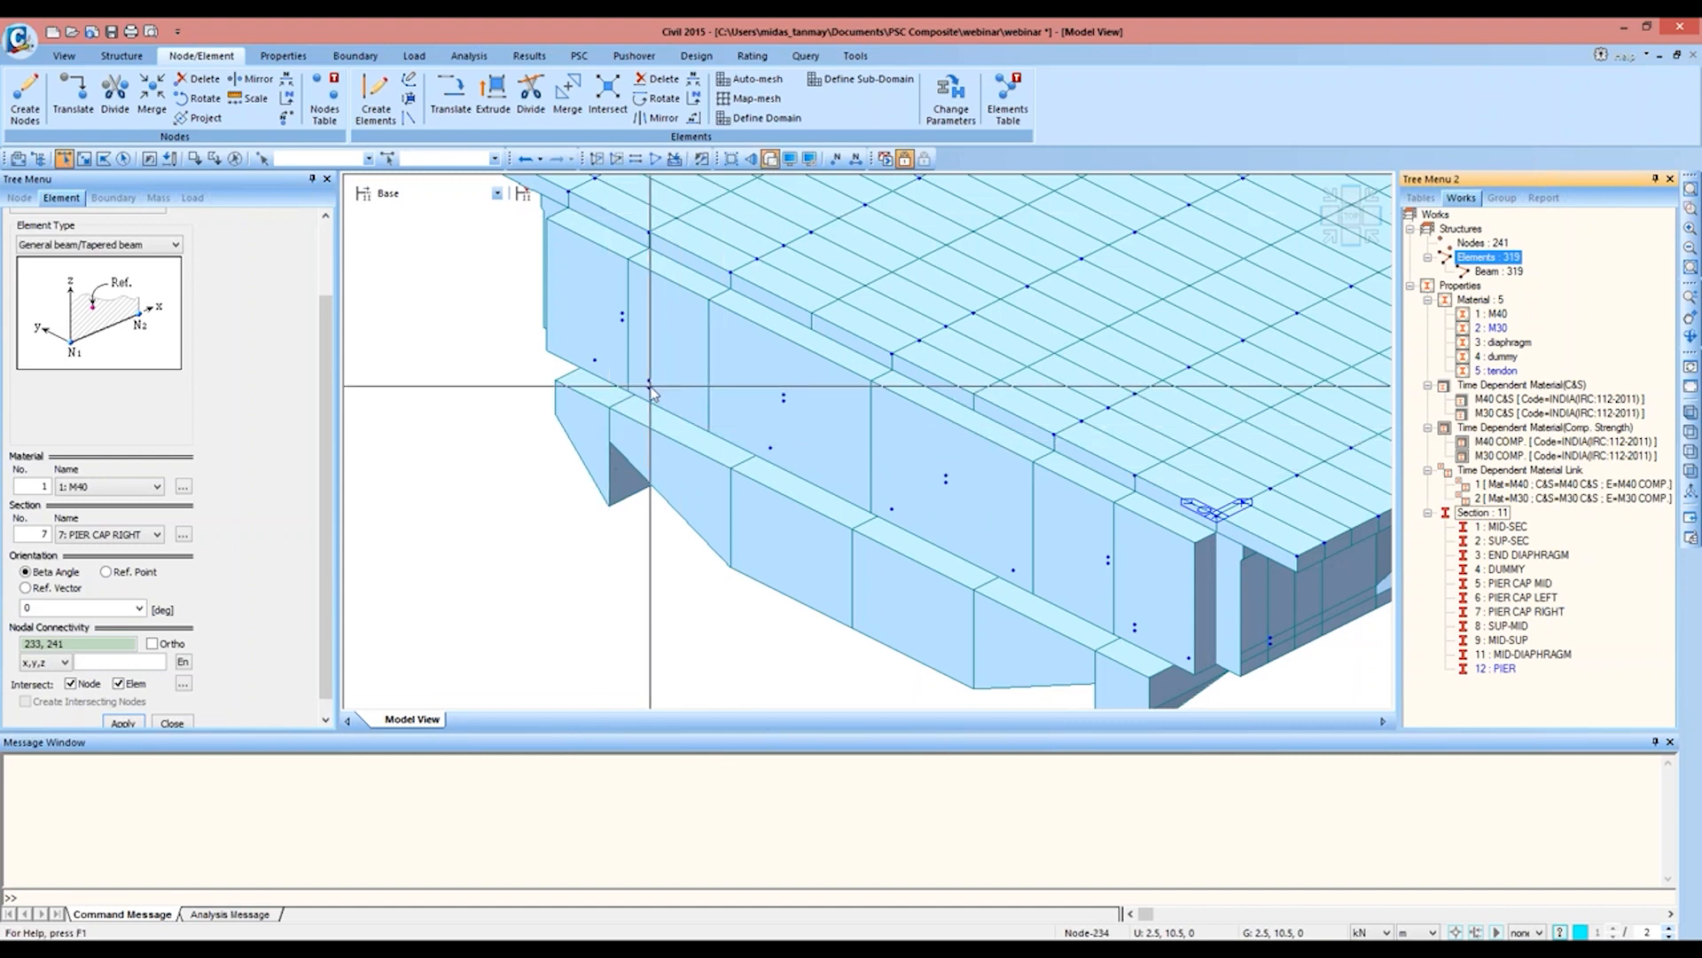
{"action": "mouse_move", "coordinate": [652, 393]}
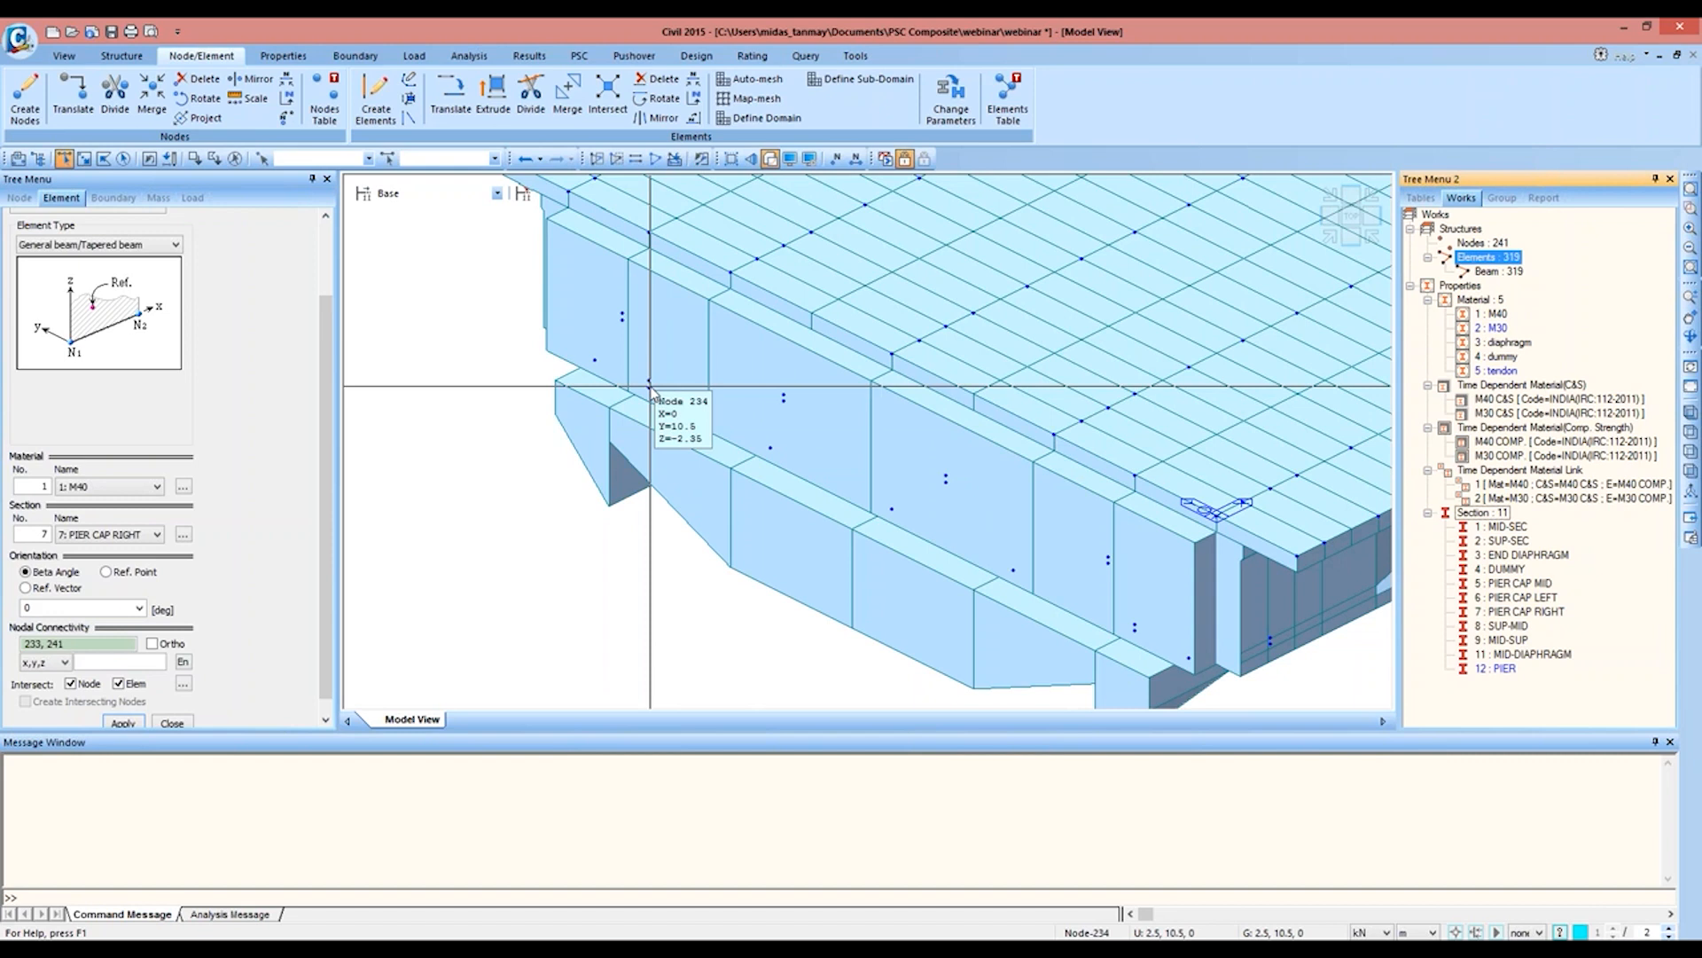
{"action": "left_click", "coordinate": [769, 159]}
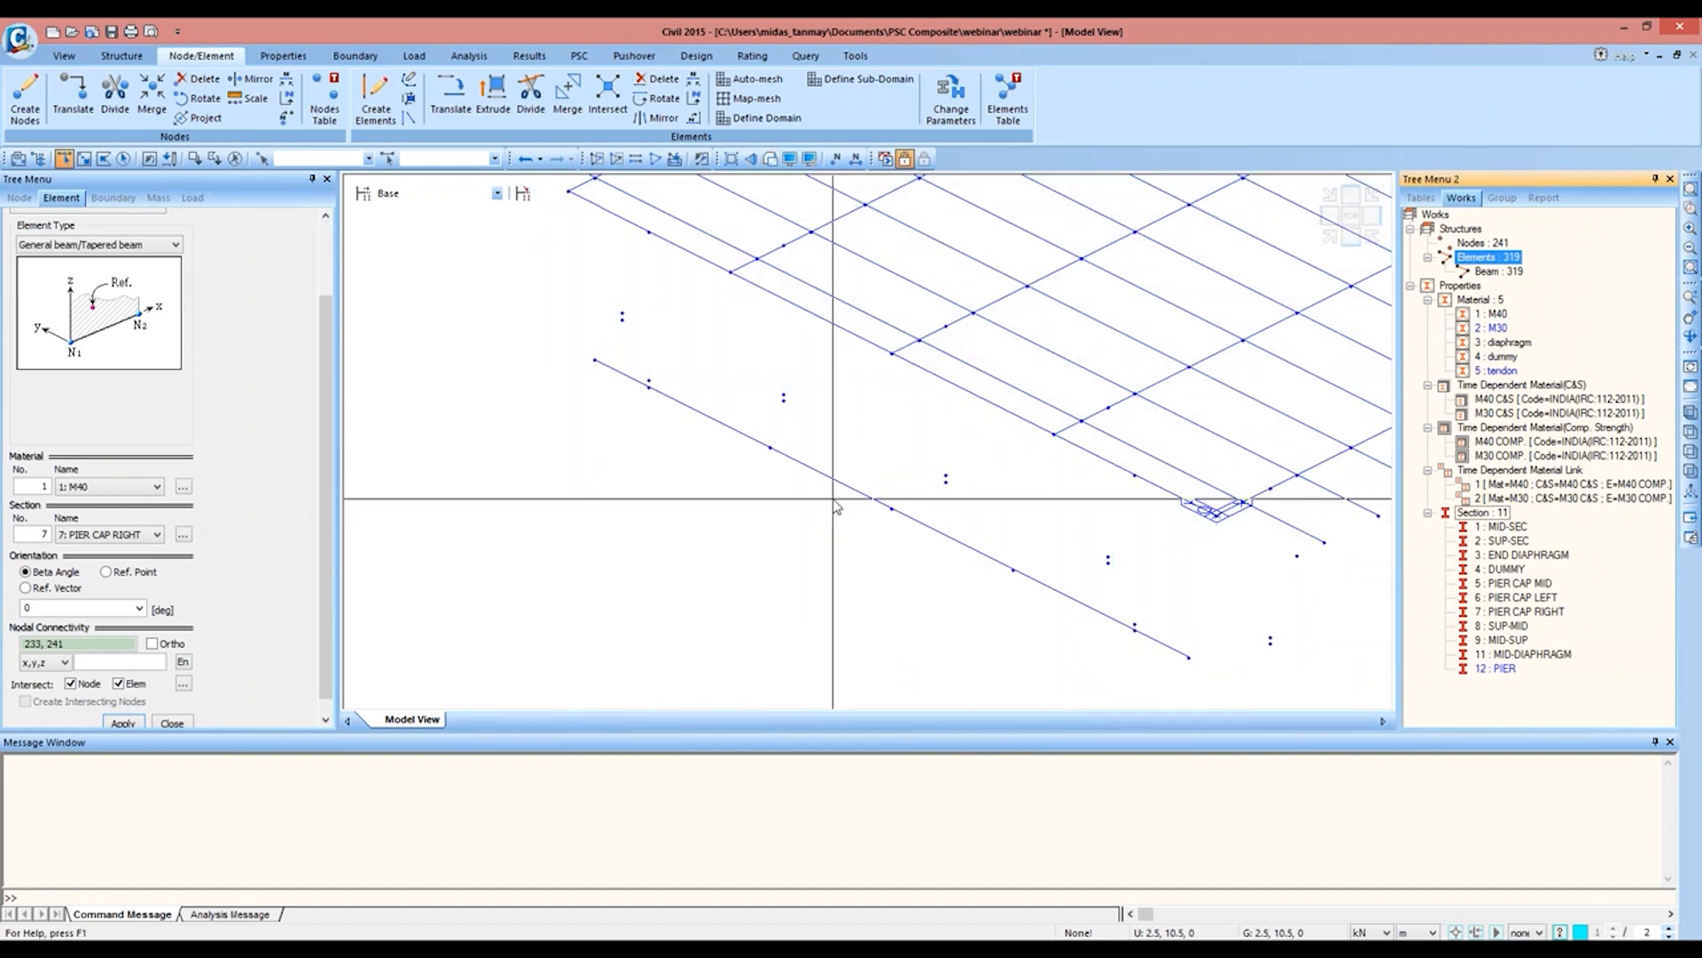
Step: Copy node 238 at the middle of the pier cap by -1.5 m along the z axis
{"action": "left_click_drag", "start_coordinate": [875, 495], "coordinate": [917, 531]}
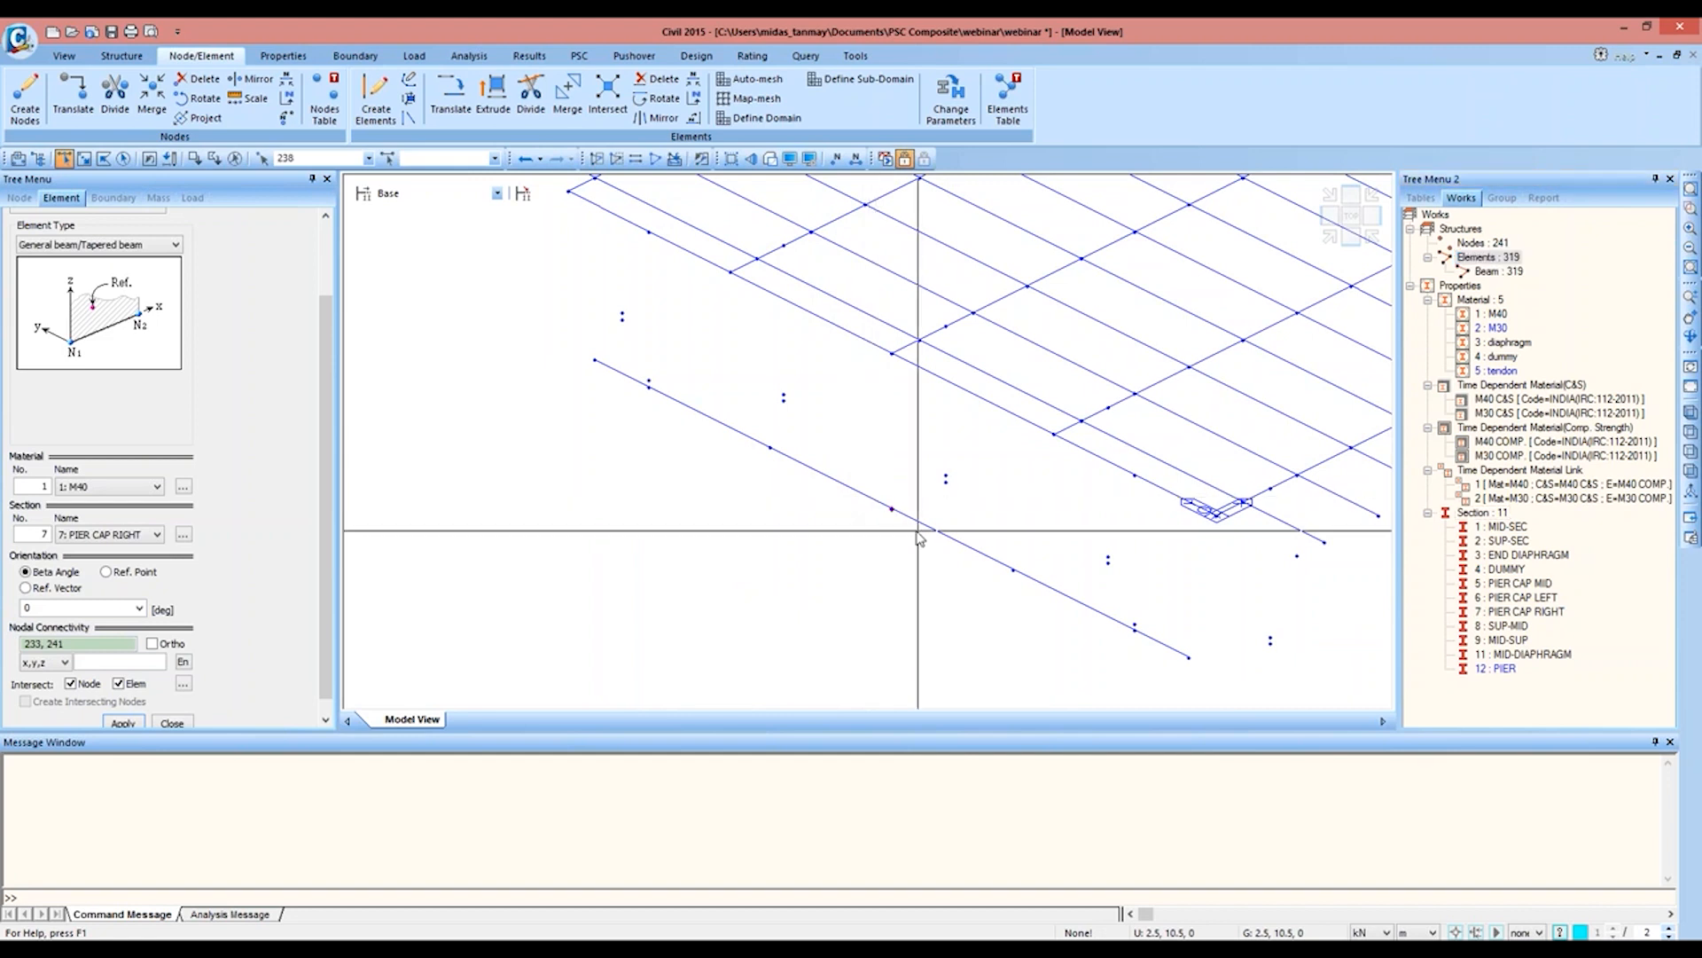
{"action": "left_click", "coordinate": [72, 90]}
{"action": "left_click", "coordinate": [135, 410]}
{"action": "double_click", "coordinate": [90, 448]}
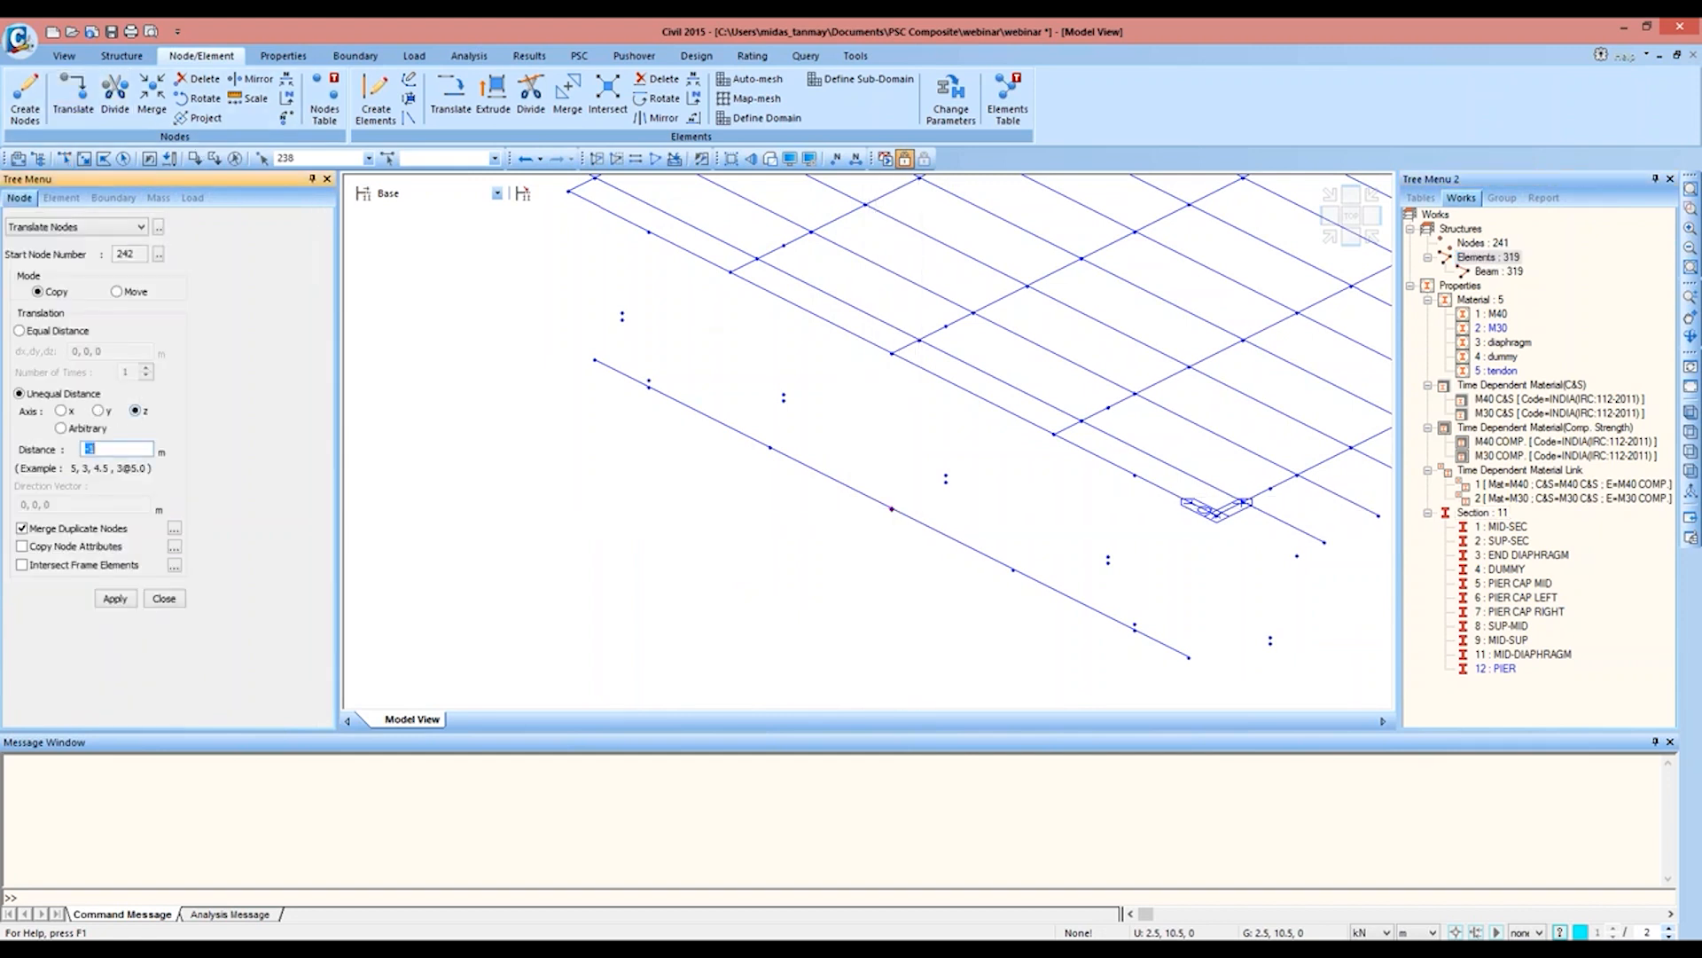
{"action": "type", "text": "-1.5"}
{"action": "left_click", "coordinate": [115, 598]}
{"action": "middle_click_drag", "start_coordinate": [748, 609], "coordinate": [748, 433]}
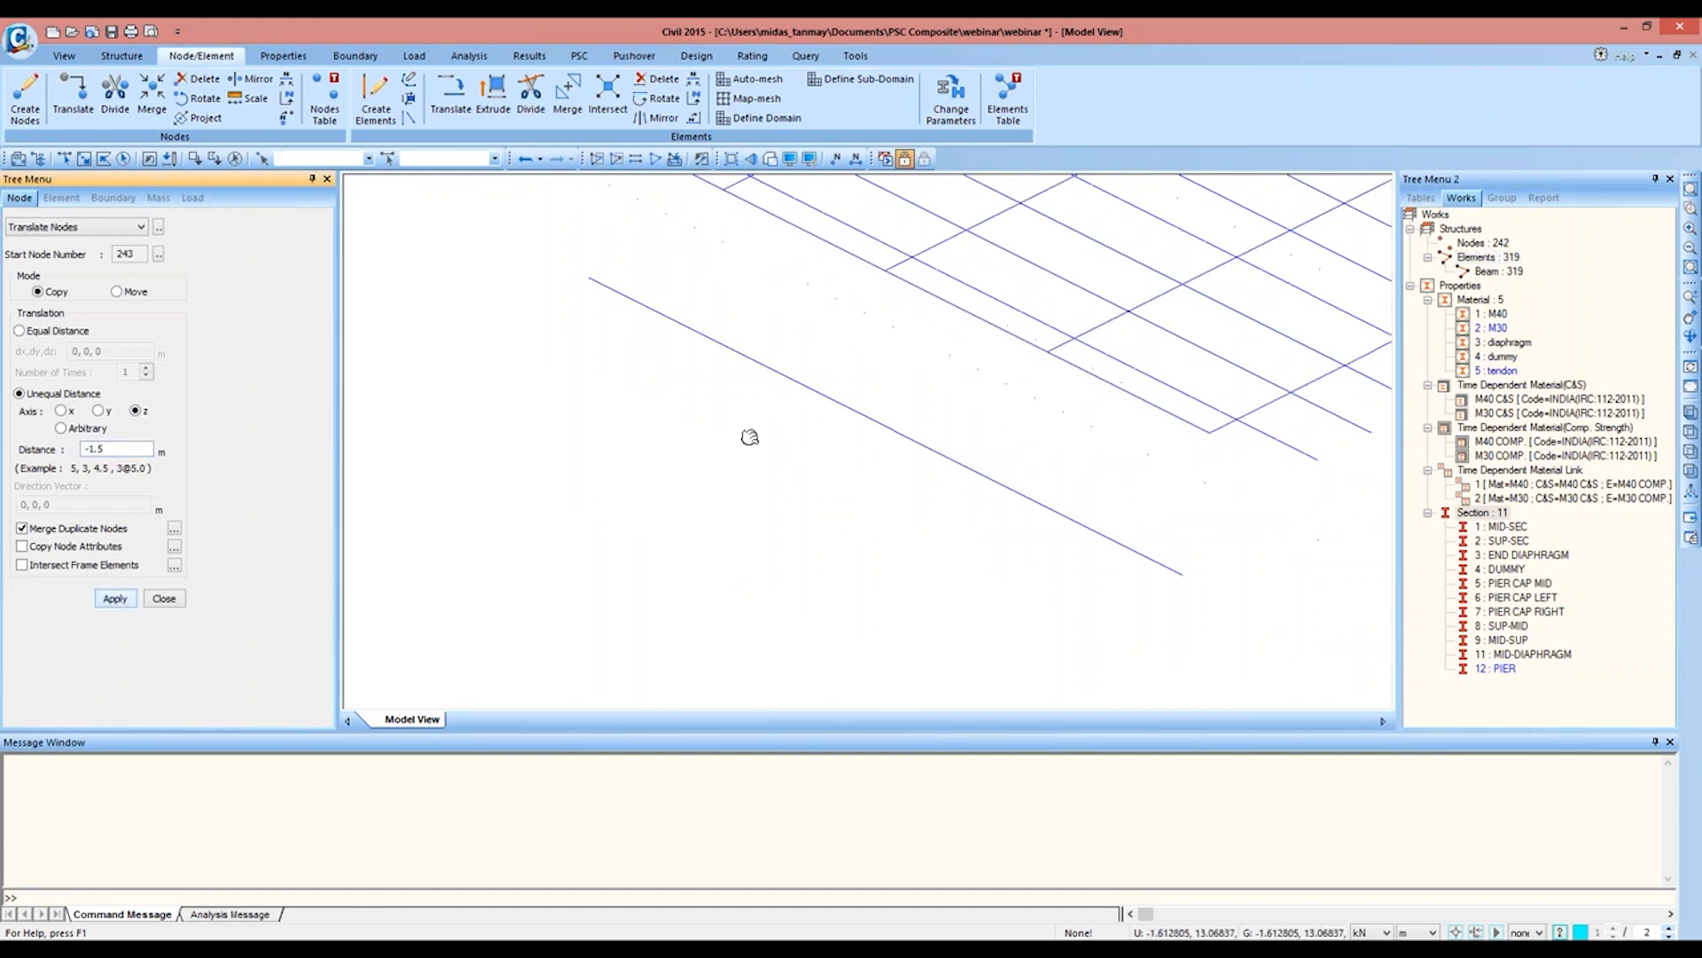
Step: Extrude node 242 by -7 m along z into an M40 beam with the PIER section and check the rendered pier
{"action": "left_click", "coordinate": [169, 162]}
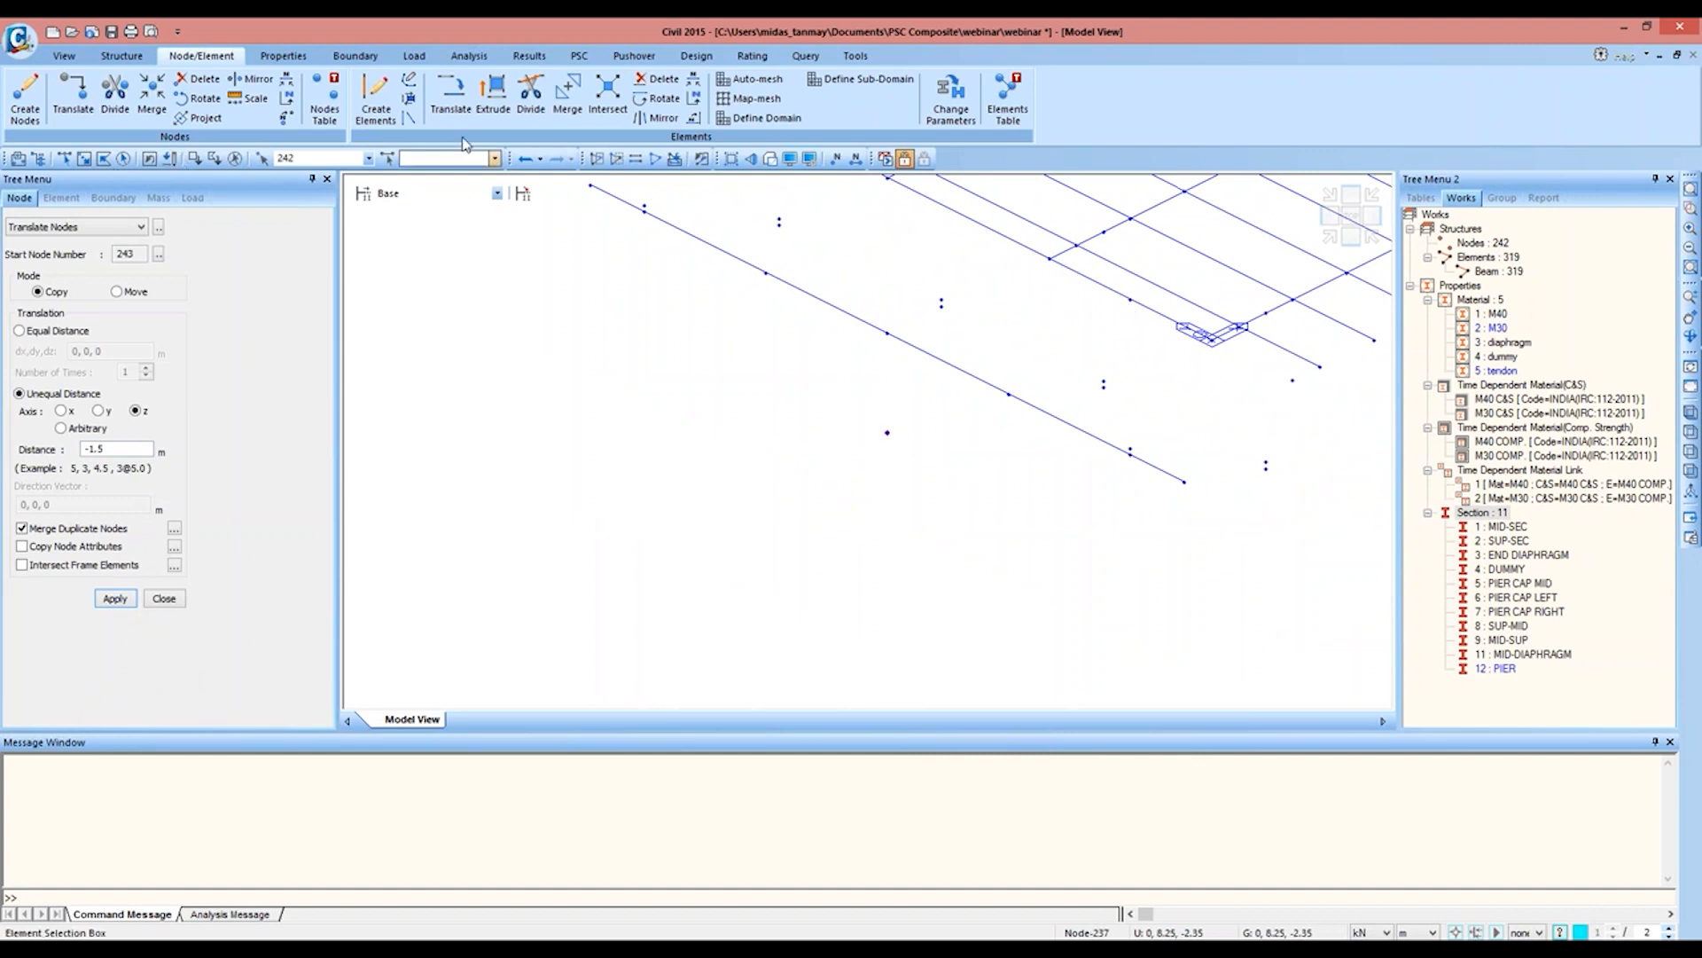
{"action": "left_click", "coordinate": [493, 110]}
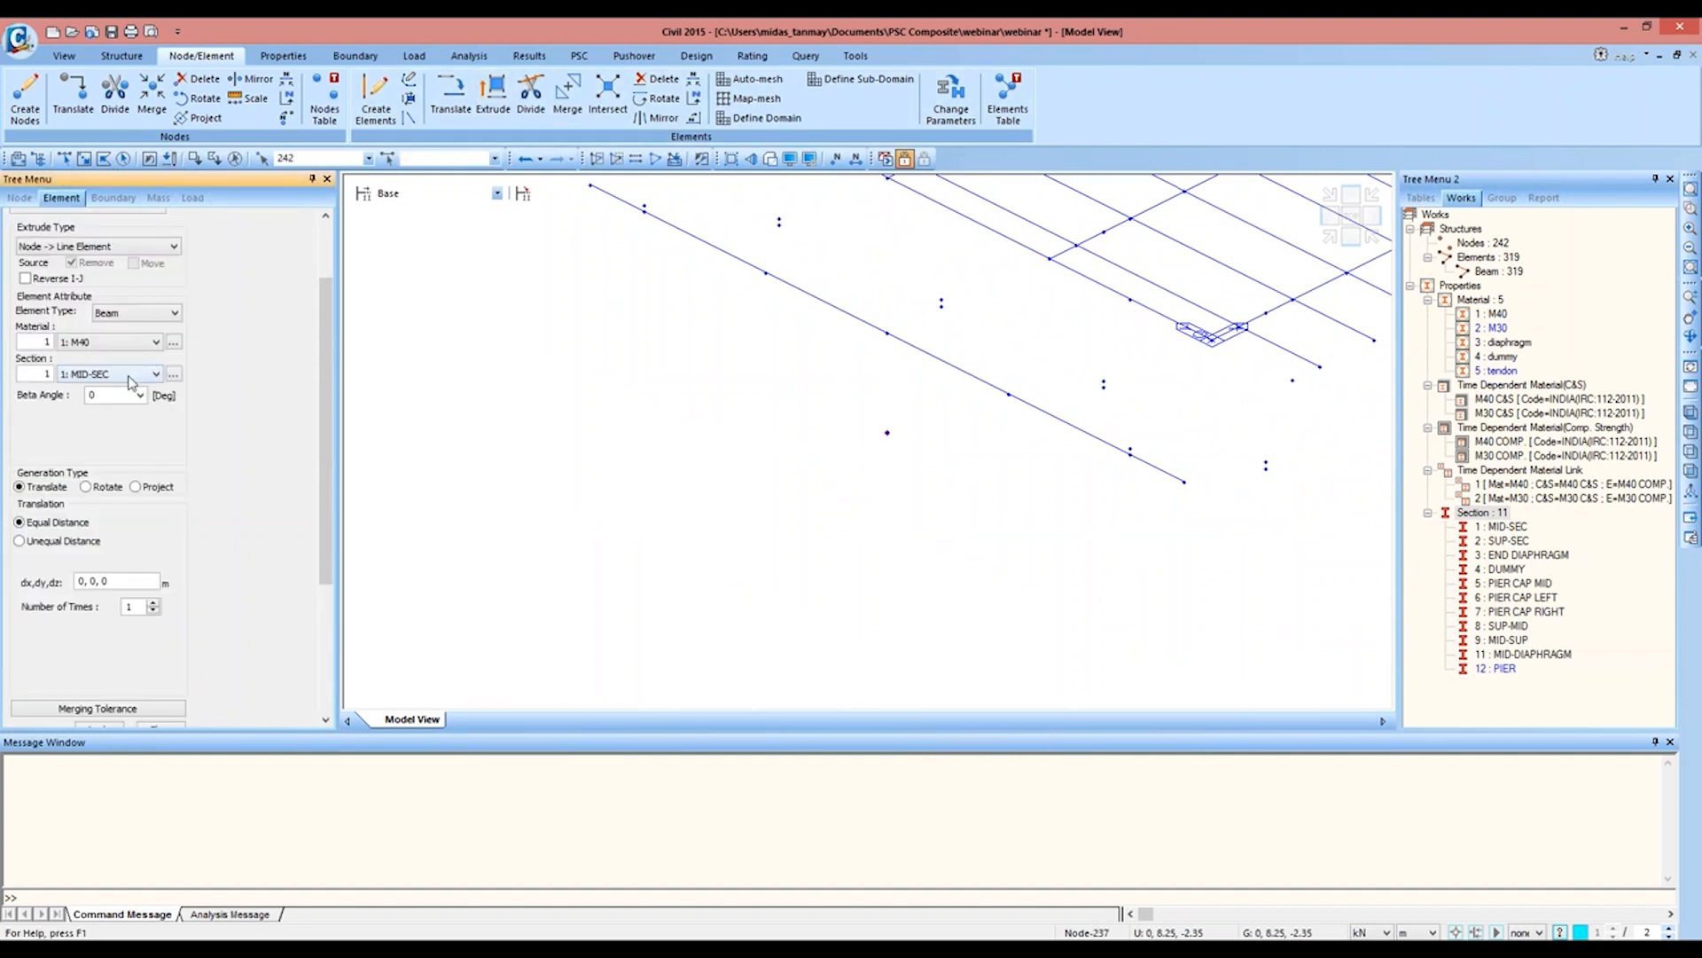
{"action": "left_click", "coordinate": [131, 373]}
{"action": "left_click", "coordinate": [88, 487]}
{"action": "left_click", "coordinate": [78, 542]}
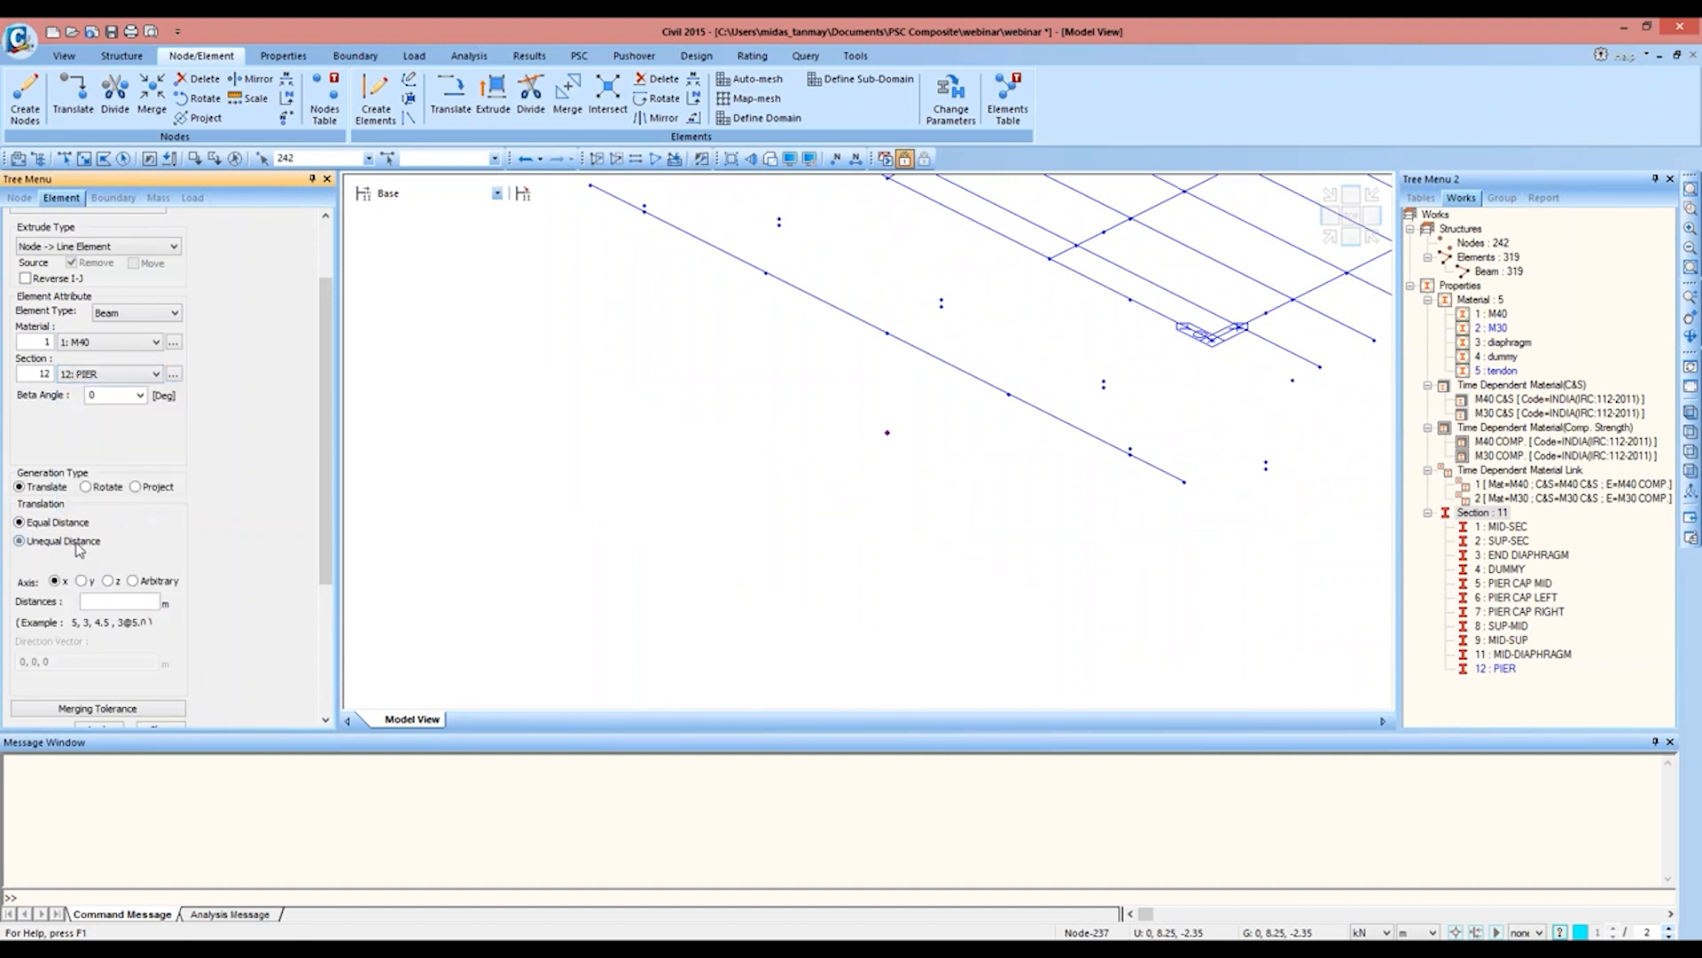
{"action": "left_click", "coordinate": [108, 581]}
{"action": "left_click", "coordinate": [86, 601]}
{"action": "type", "text": "-7"}
{"action": "left_click_drag", "start_coordinate": [327, 549], "coordinate": [211, 632]}
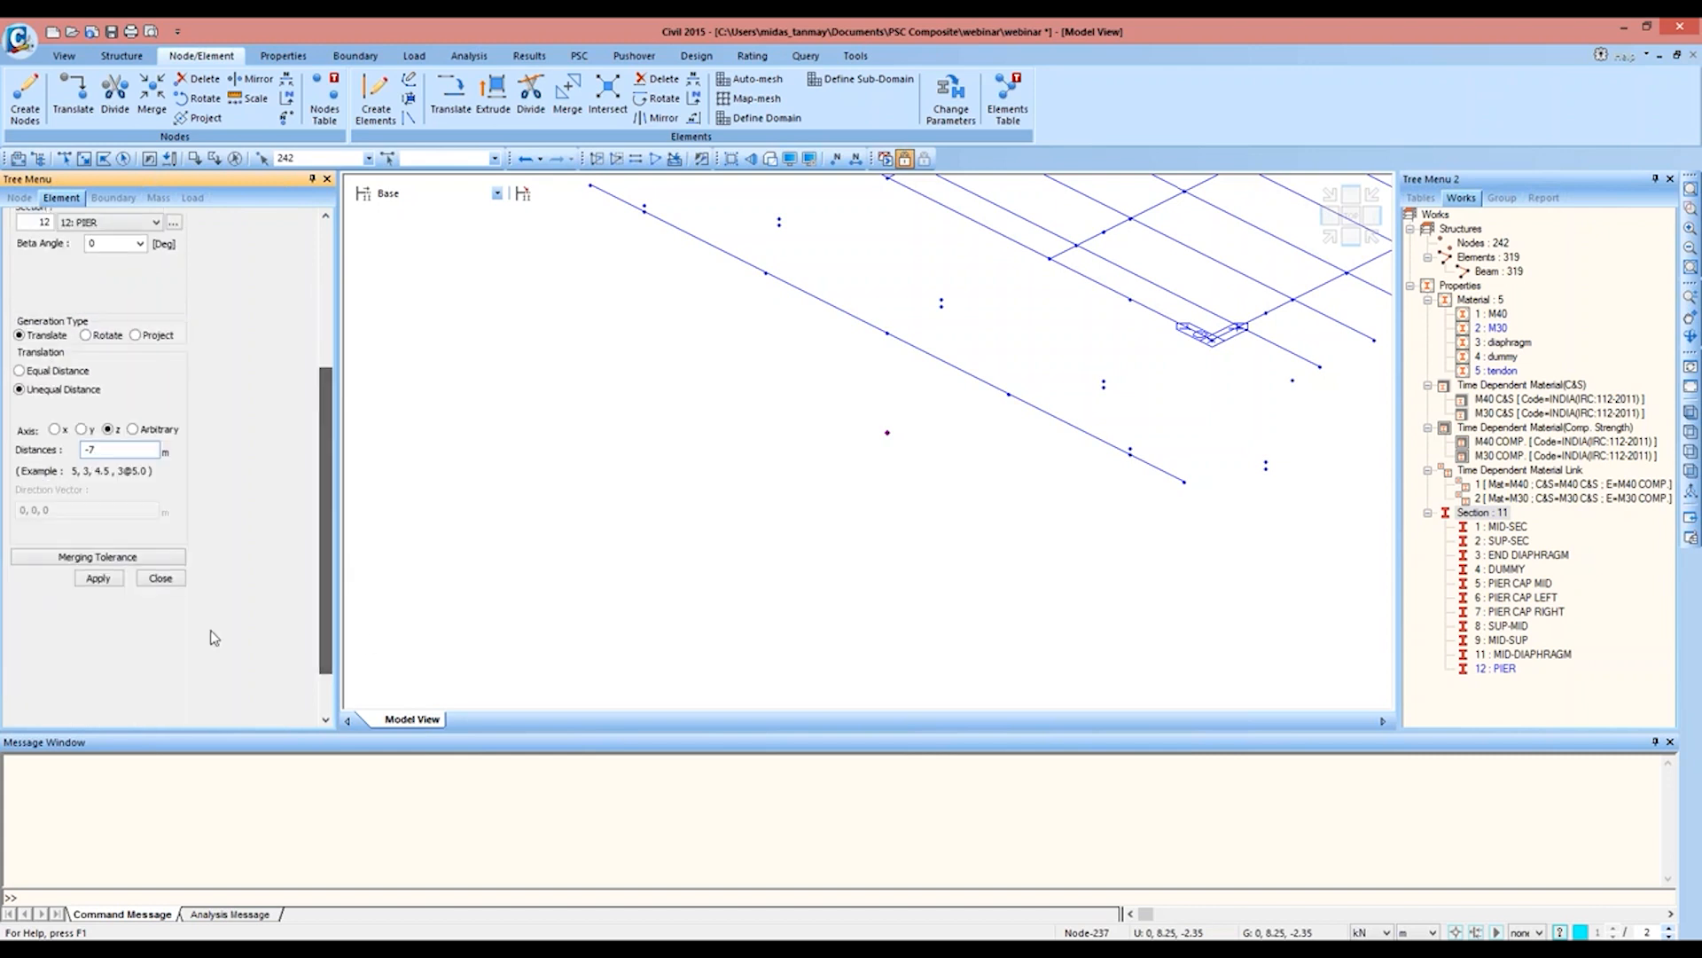
{"action": "left_click", "coordinate": [119, 583]}
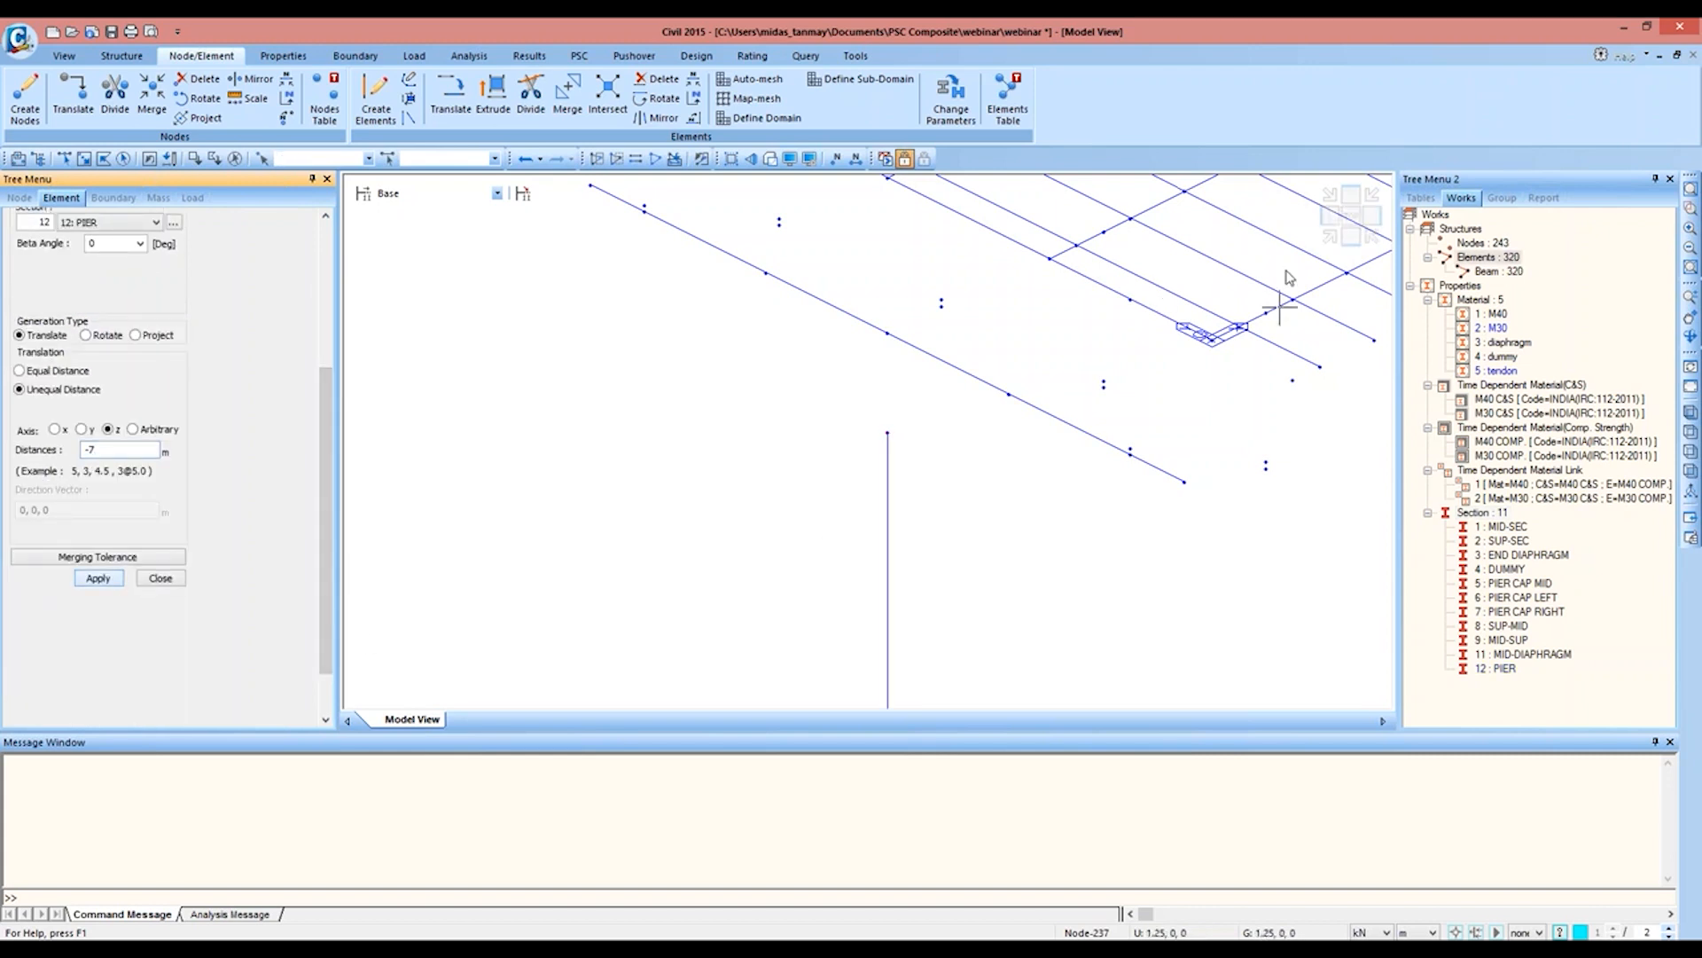
{"action": "left_click", "coordinate": [1330, 240]}
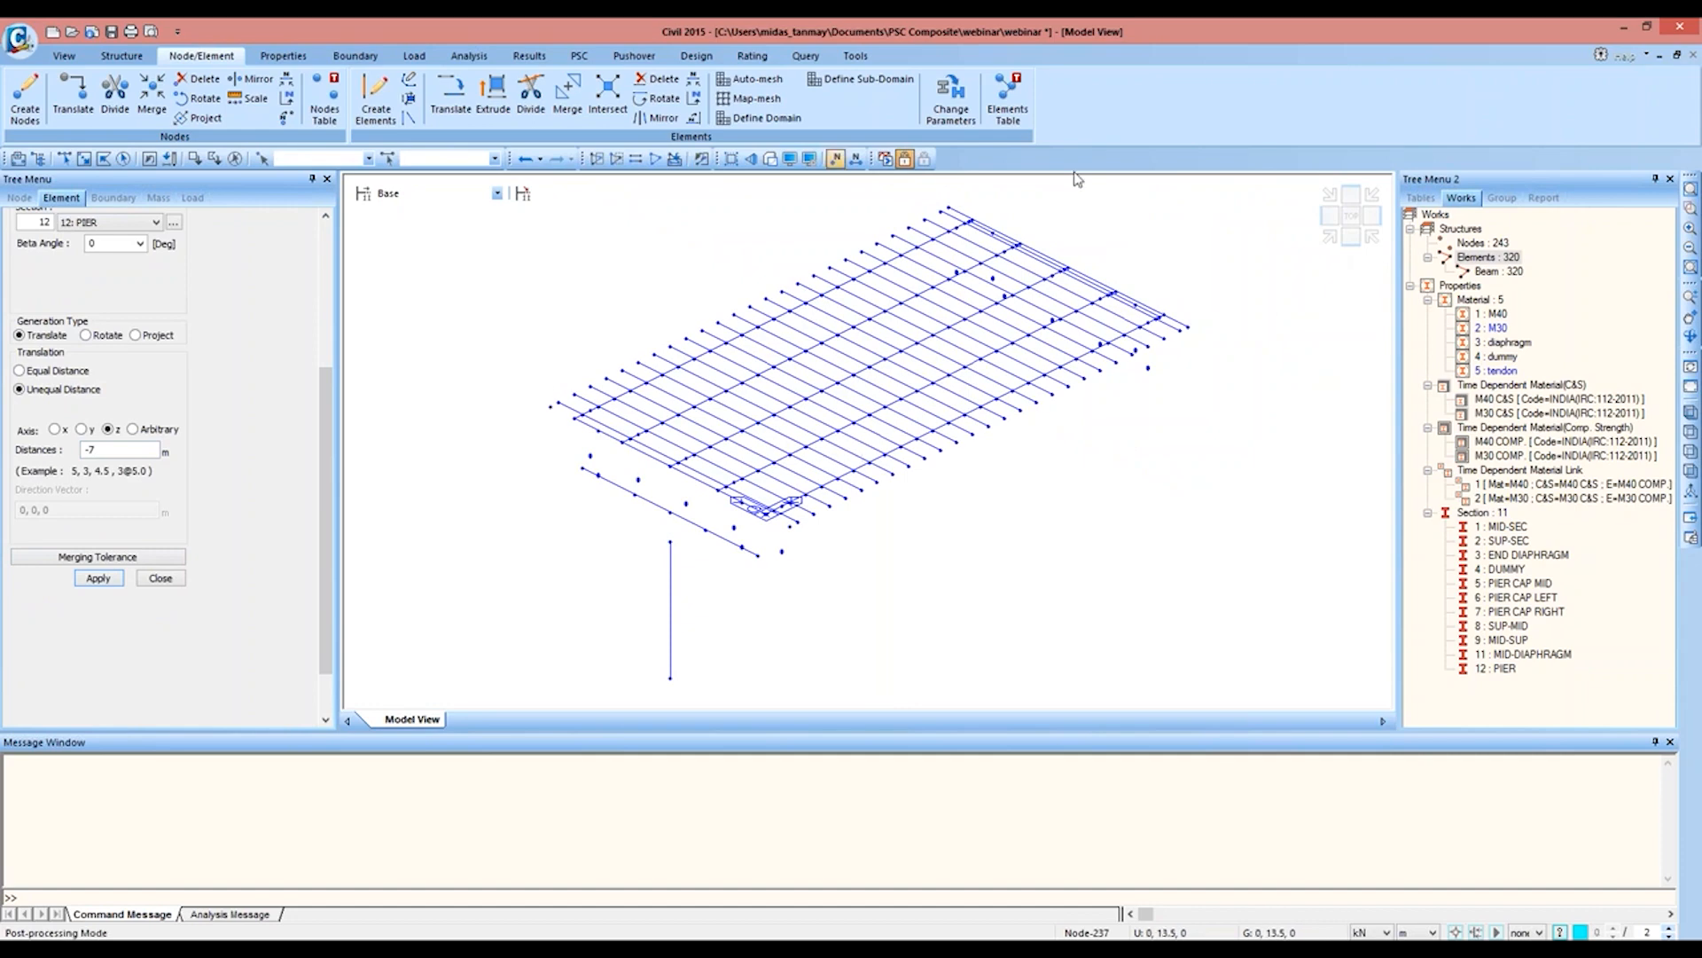
{"action": "left_click", "coordinate": [770, 158]}
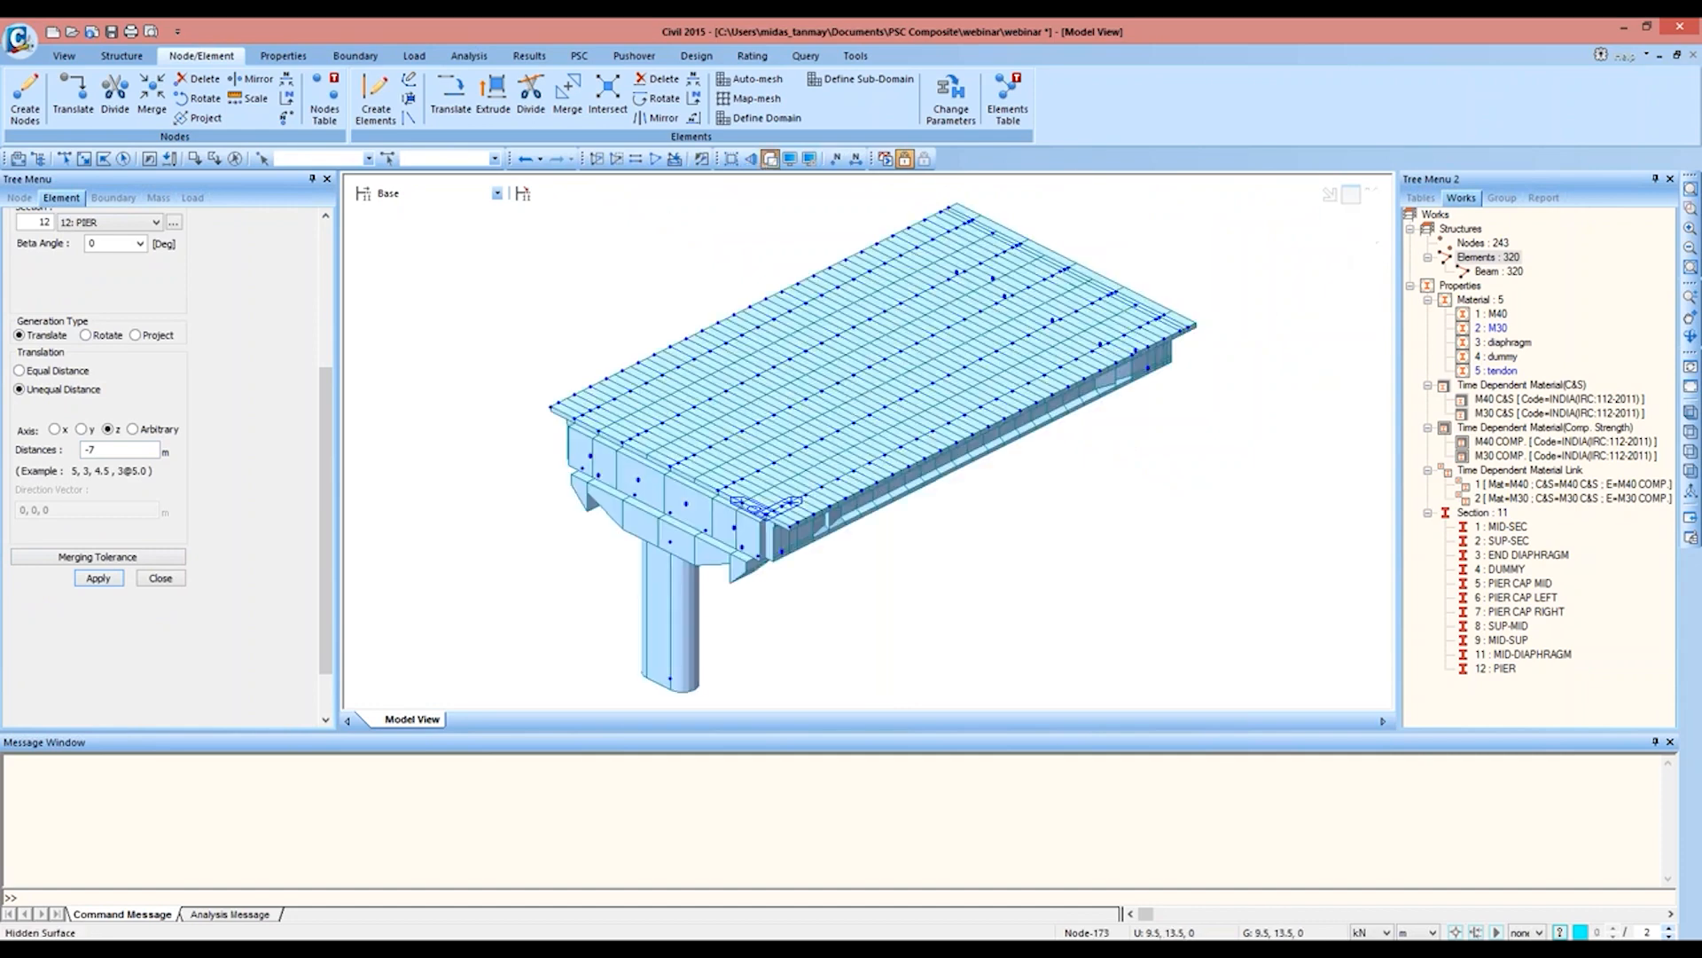
{"action": "left_click", "coordinate": [770, 158]}
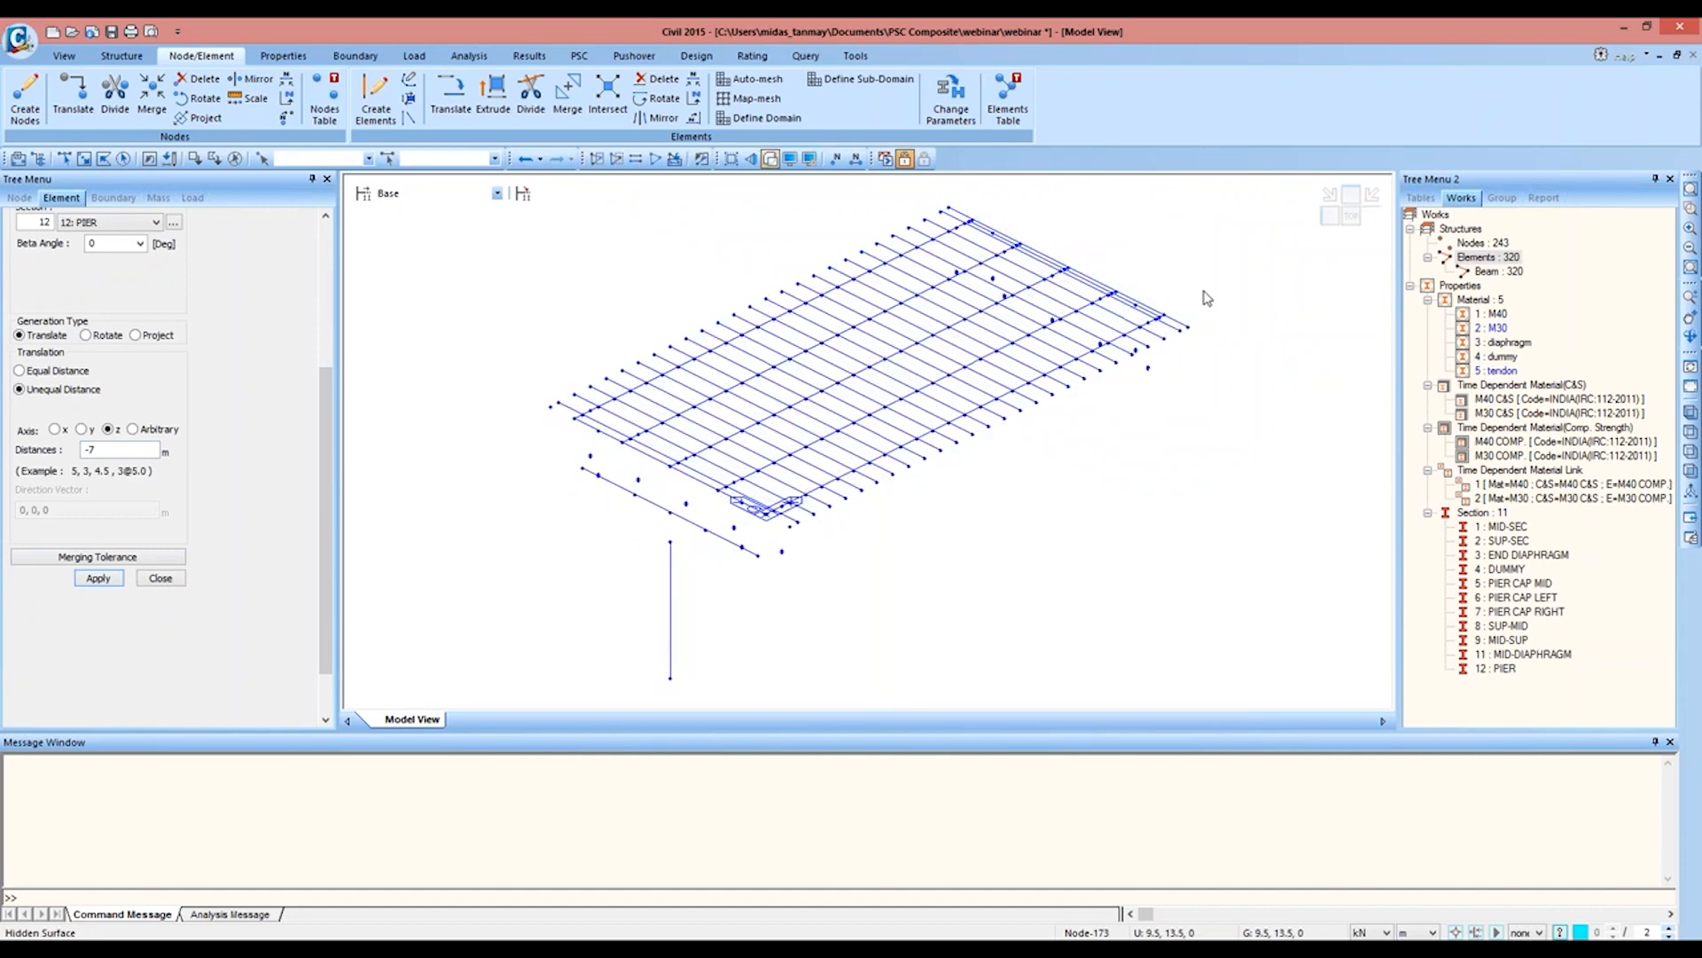
Step: Create beams with the dummy material and DUMMY section along both long deck edges, from node 163 to 188 and from node 28 to 54
{"action": "left_click", "coordinate": [1351, 216]}
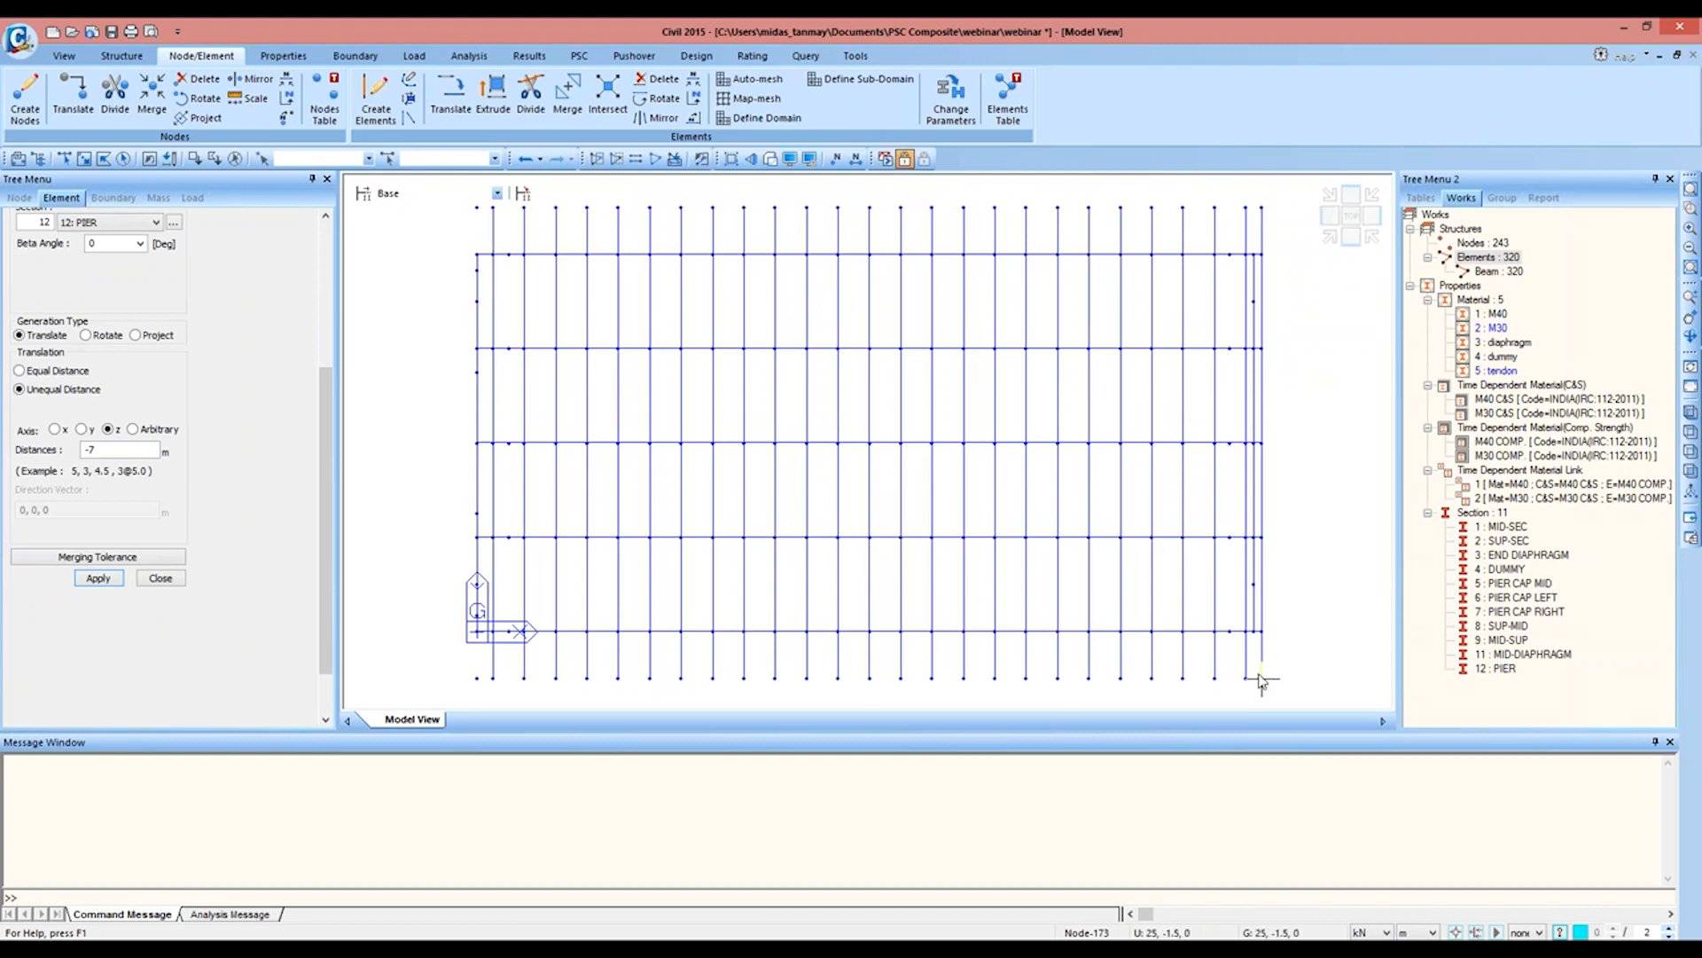
{"action": "left_click", "coordinate": [376, 109]}
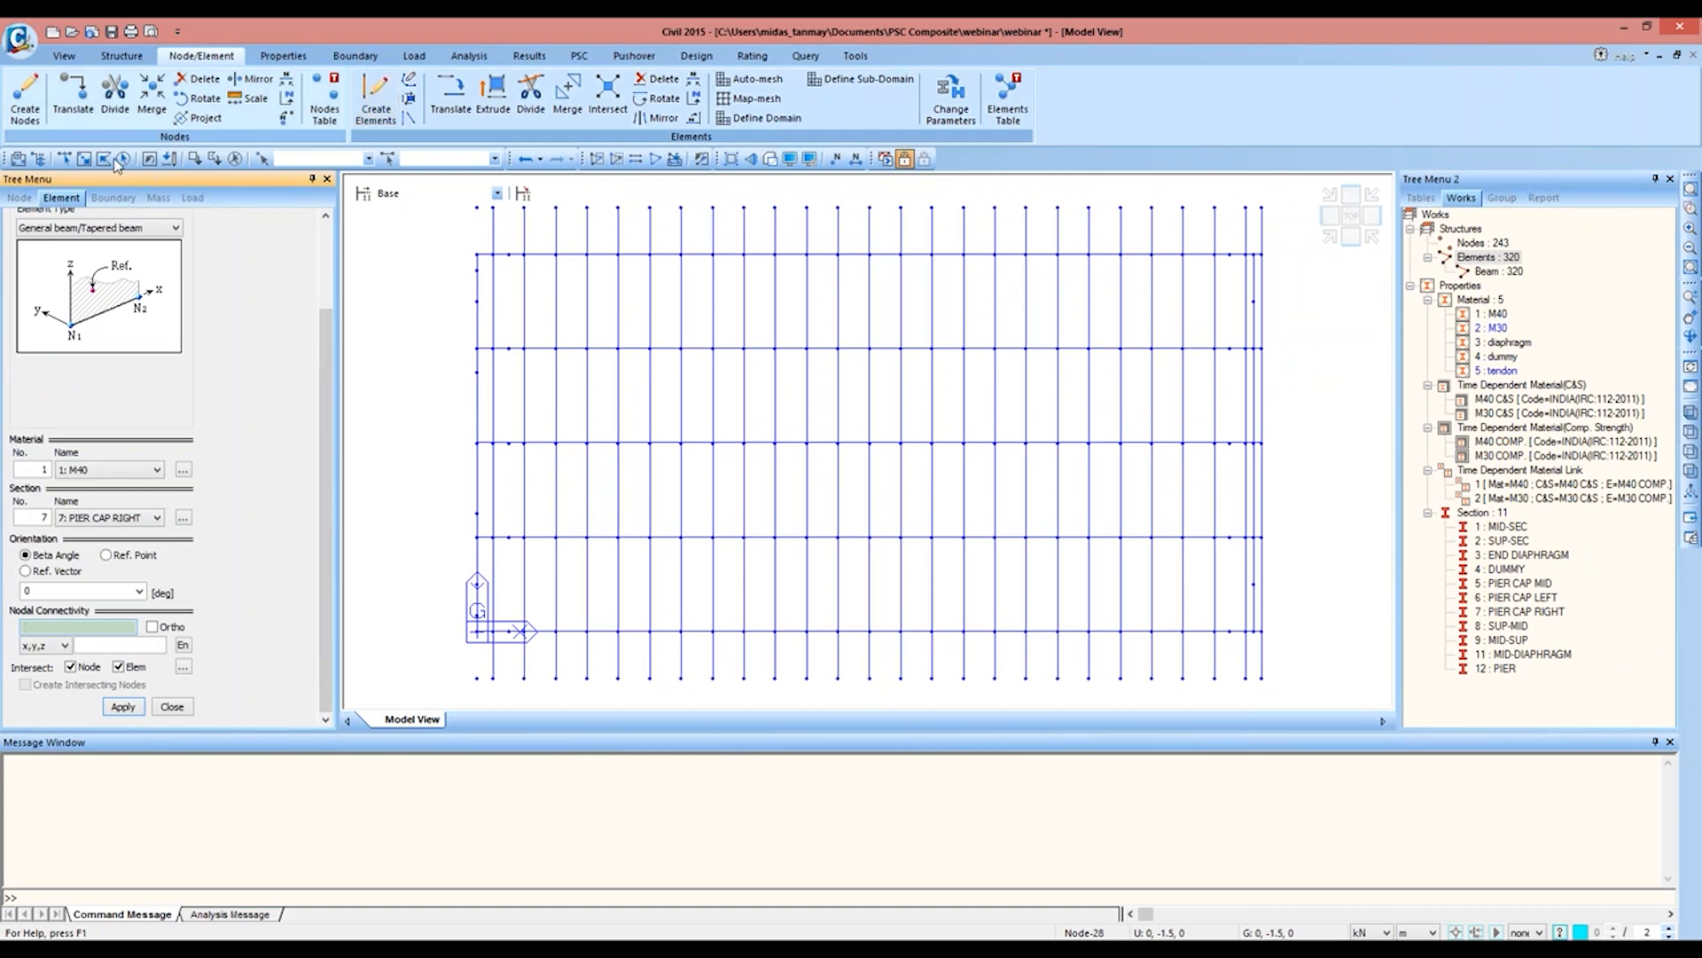
{"action": "left_click", "coordinate": [101, 471]}
{"action": "left_click", "coordinate": [100, 520]}
{"action": "left_click", "coordinate": [105, 517]}
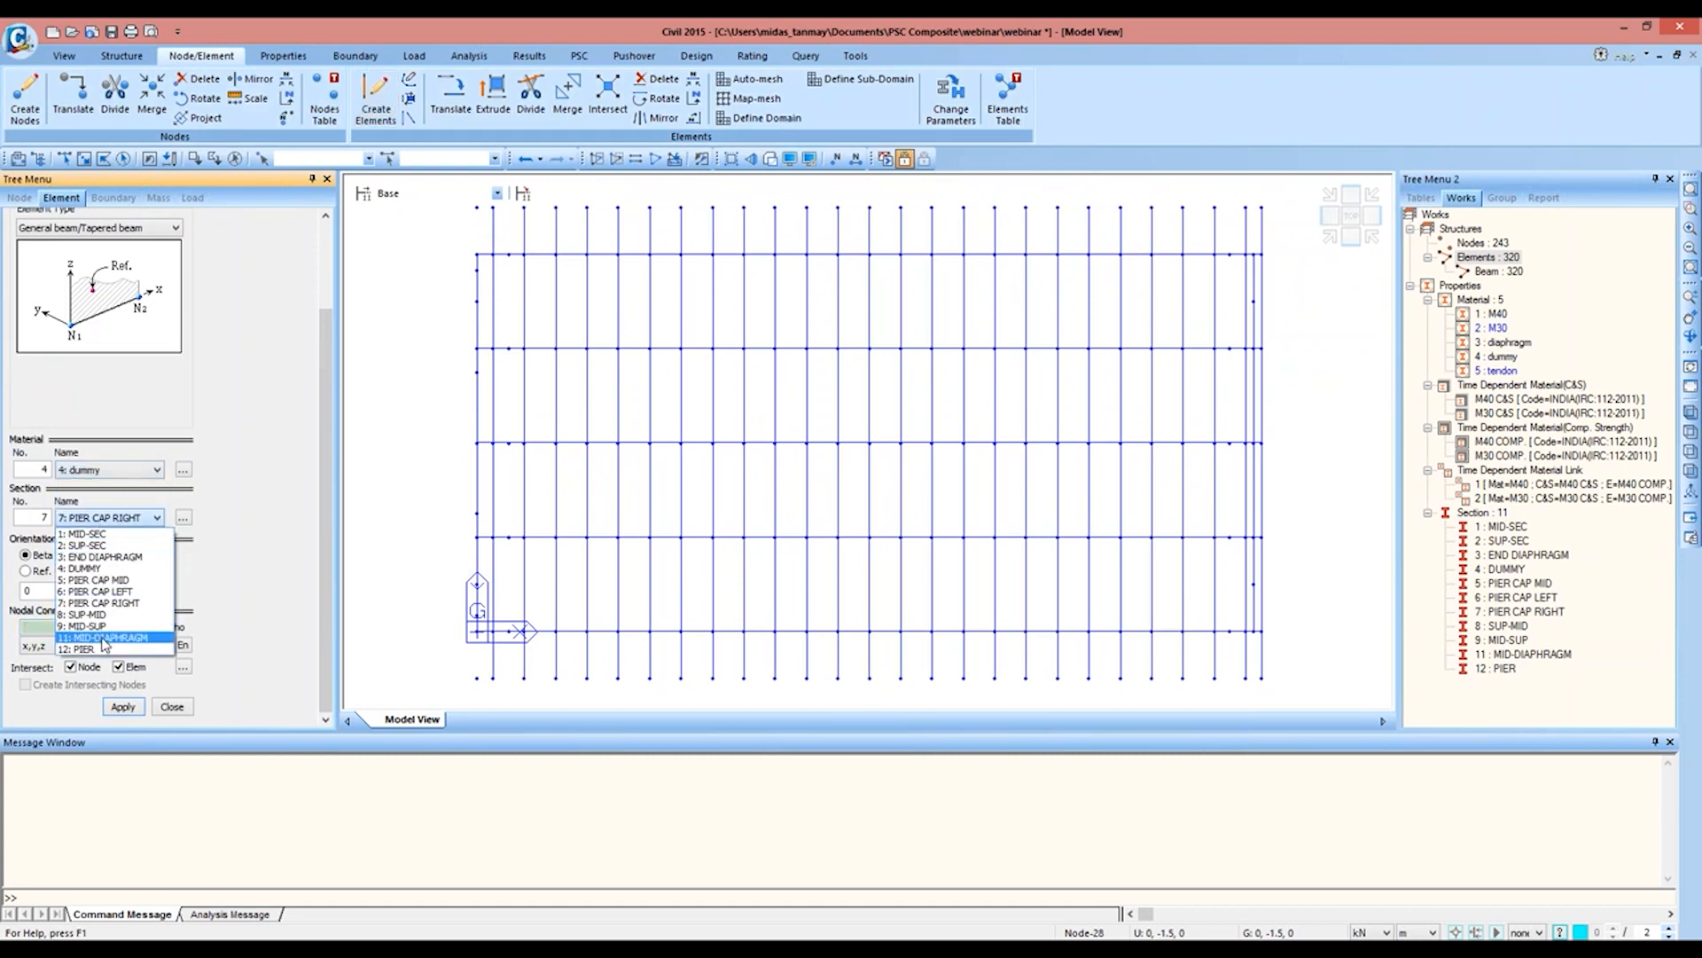
{"action": "left_click", "coordinate": [88, 568]}
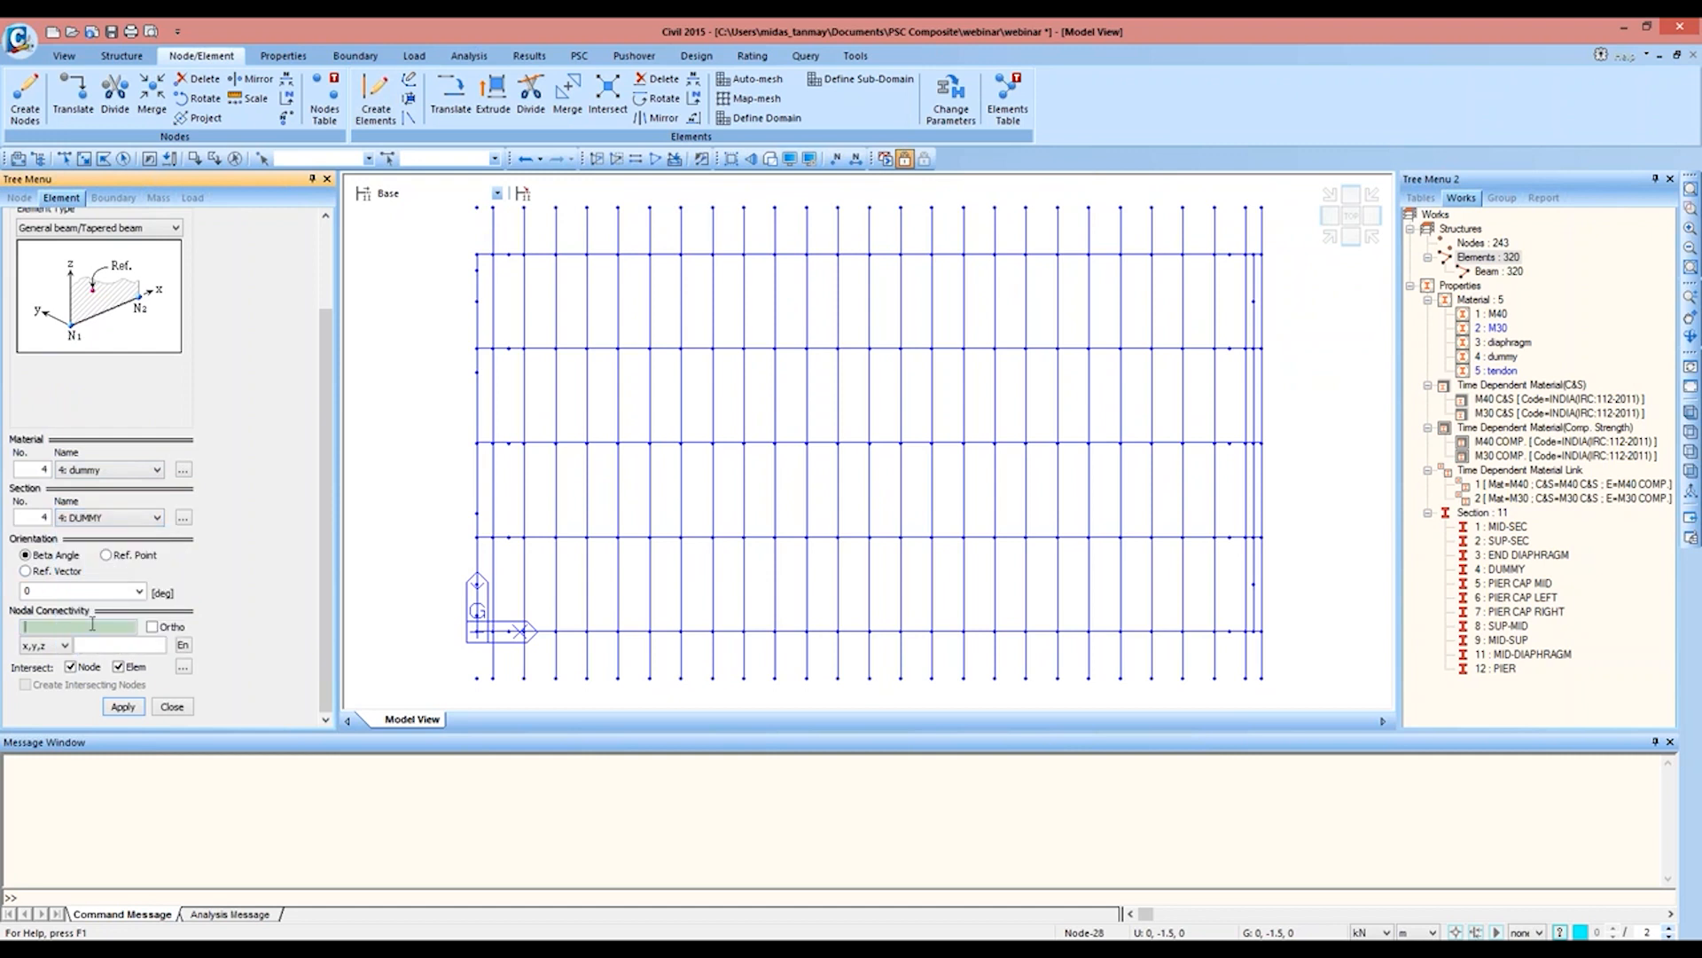
{"action": "left_click", "coordinate": [477, 207]}
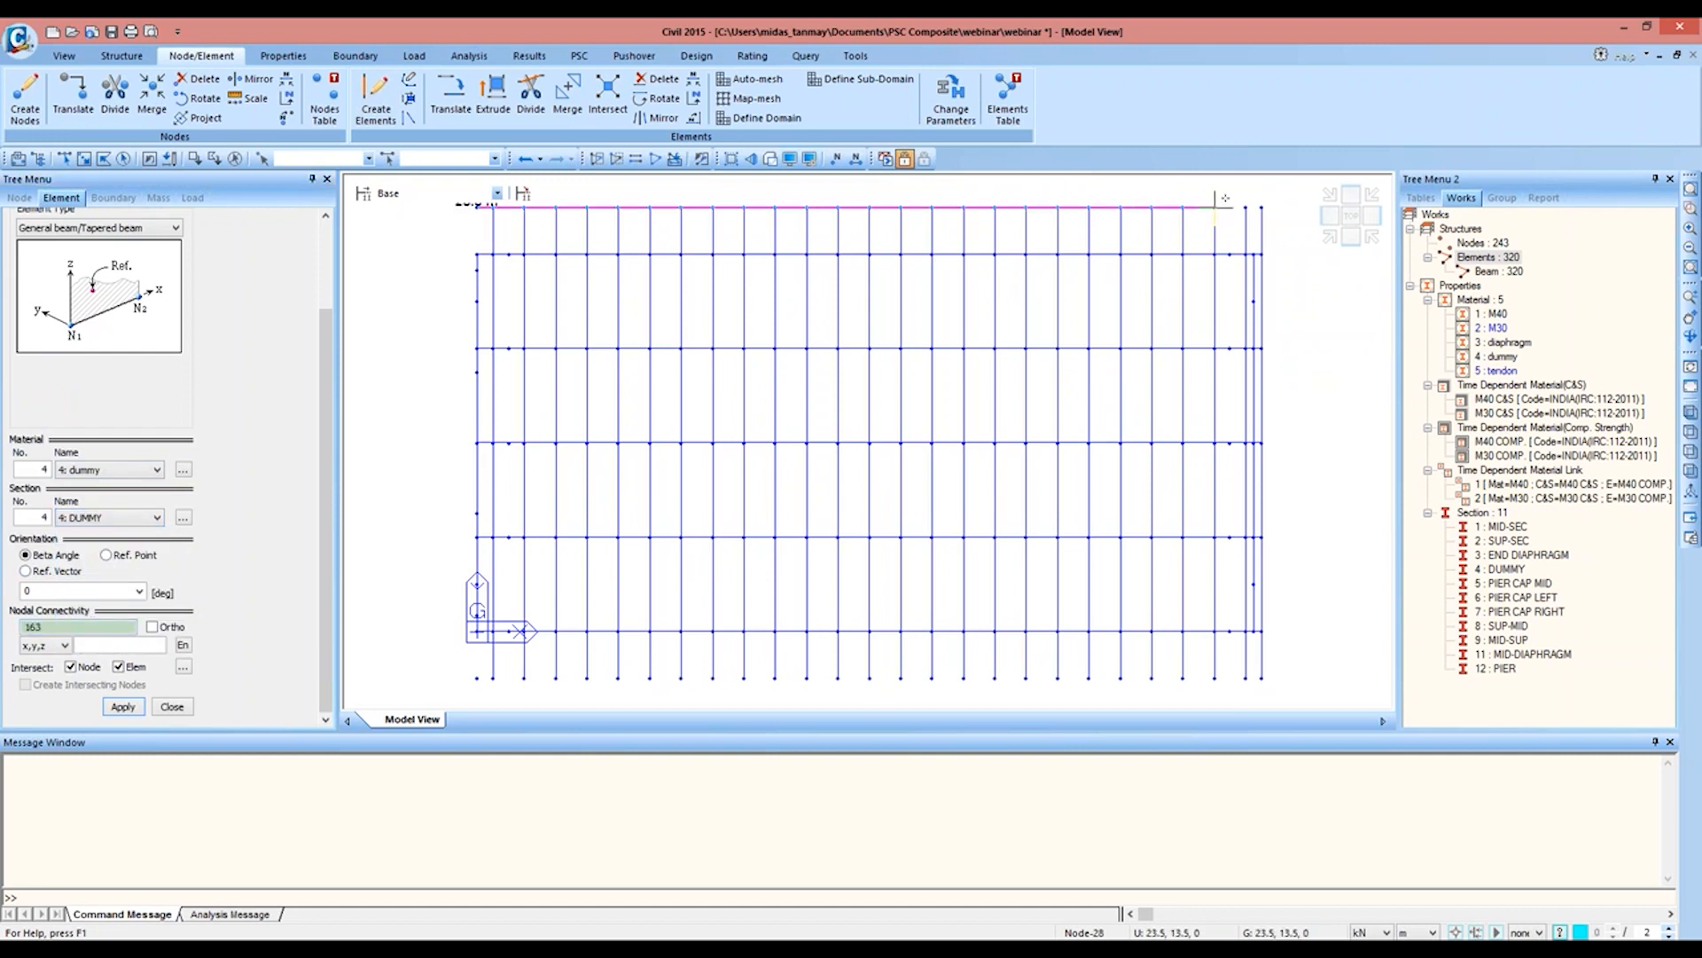
{"action": "left_click", "coordinate": [1261, 207]}
{"action": "left_click", "coordinate": [477, 678]}
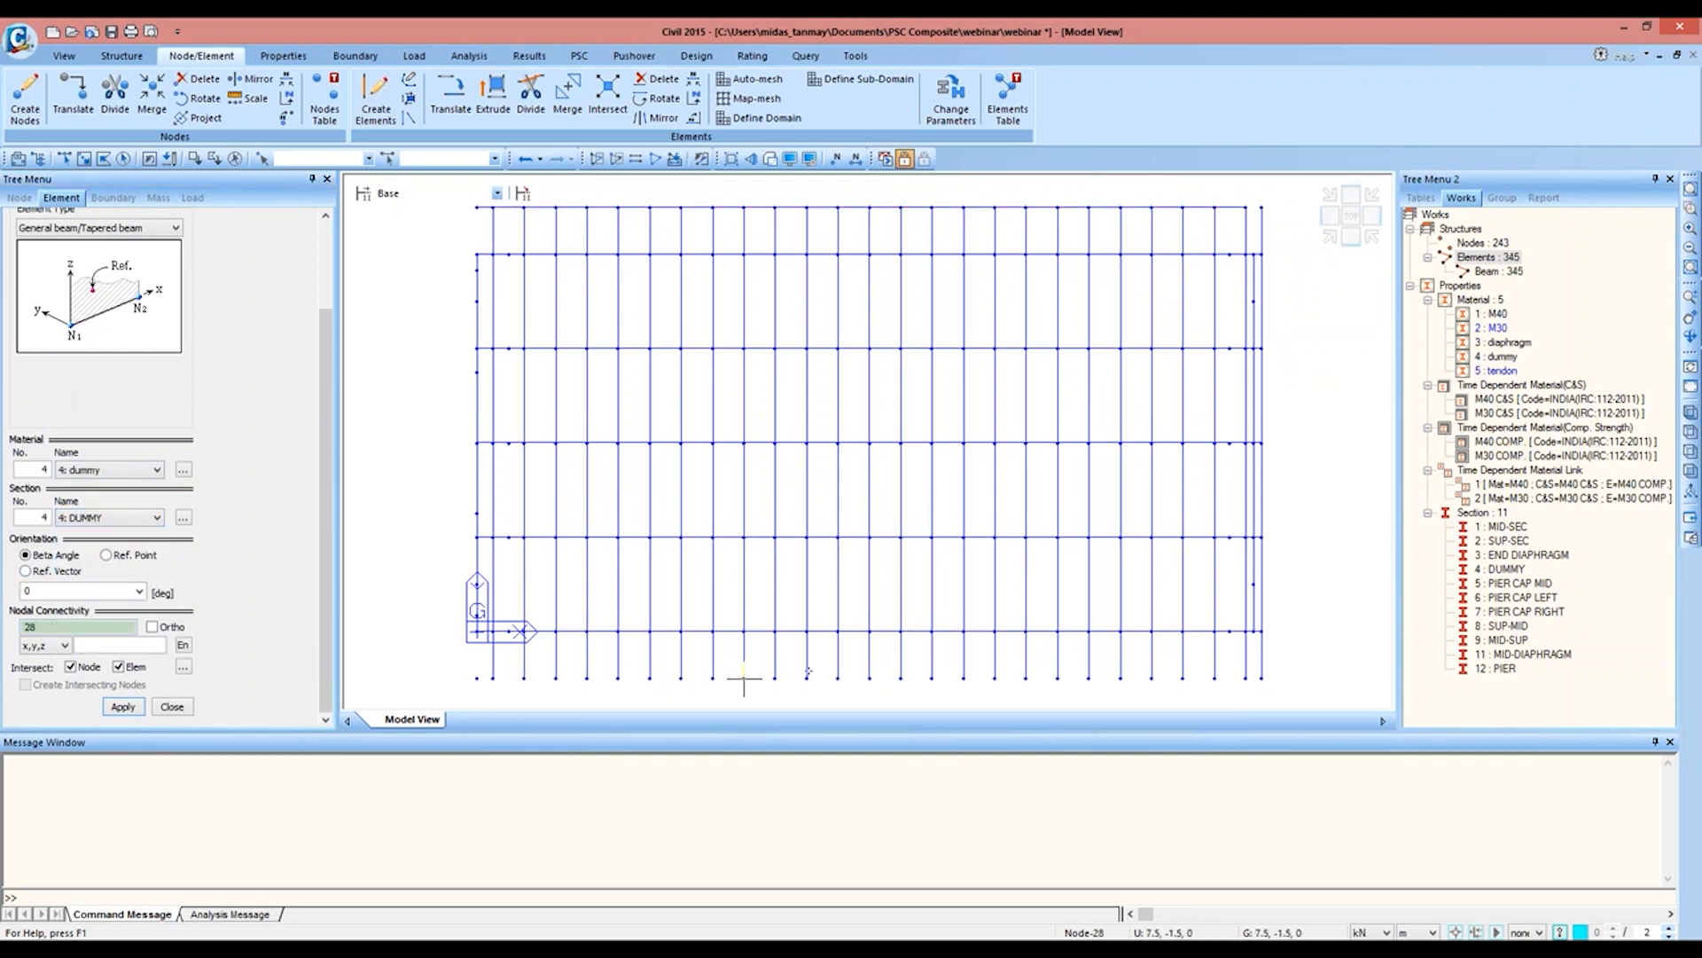
{"action": "left_click", "coordinate": [1262, 678]}
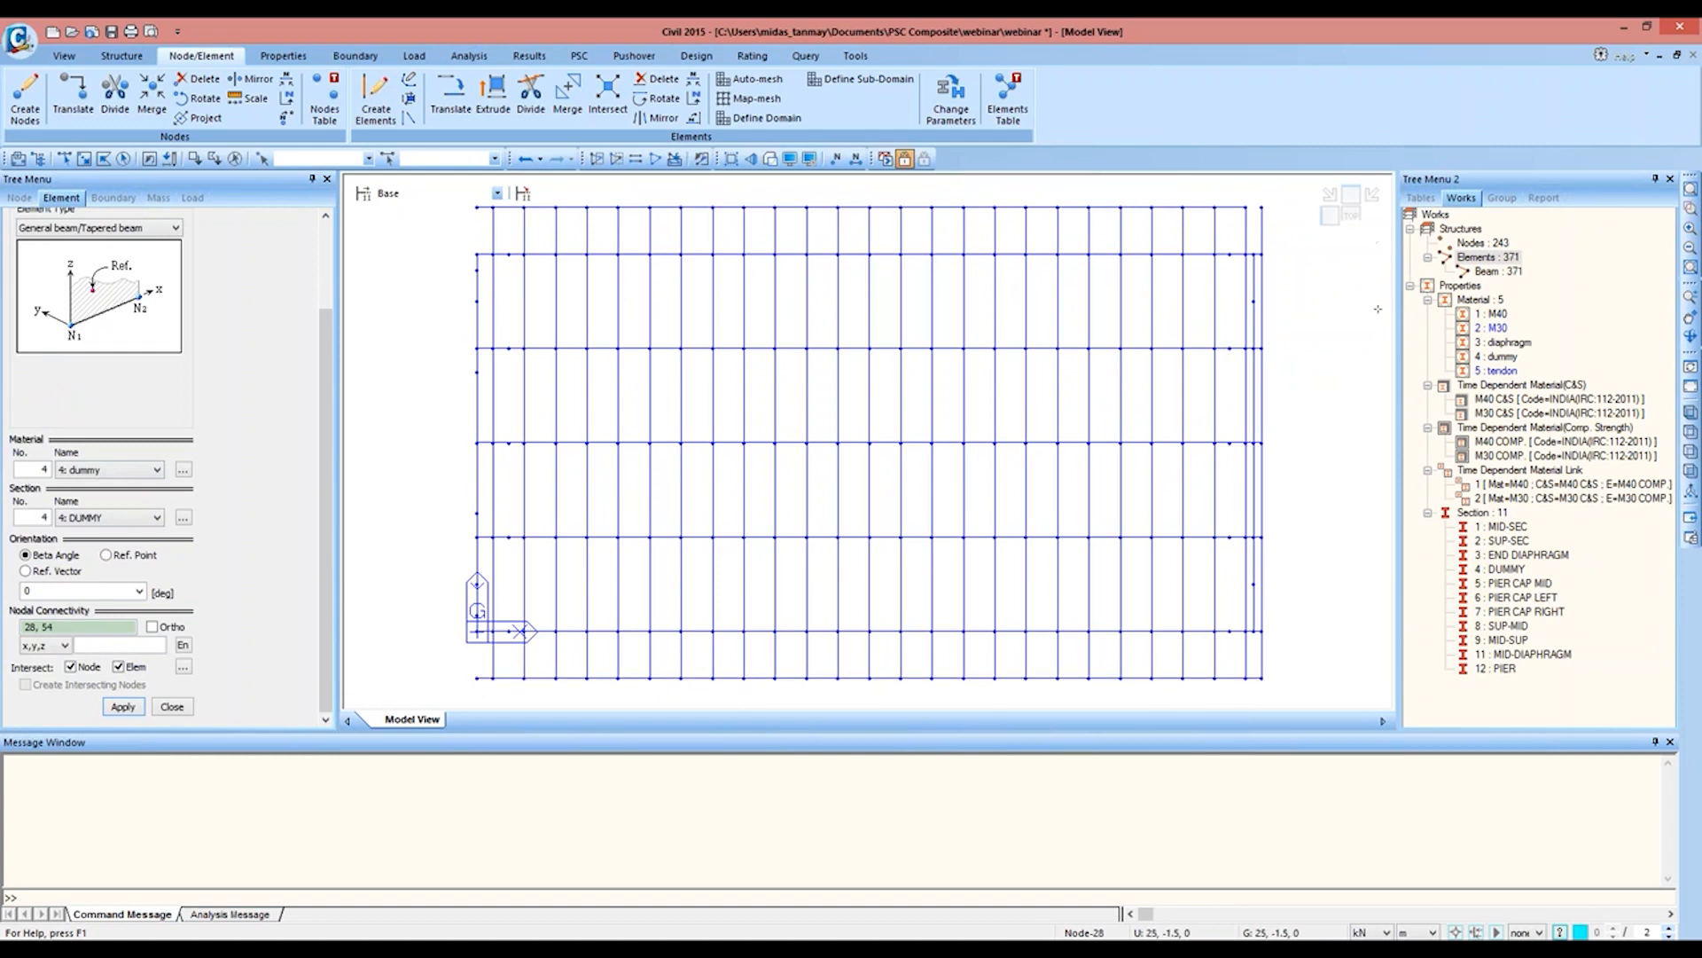
Step: Close the remaining deck edge gap with a DUMMY beam from node 188 to node 189 and check the rendered bridge
{"action": "left_click", "coordinate": [1332, 239]}
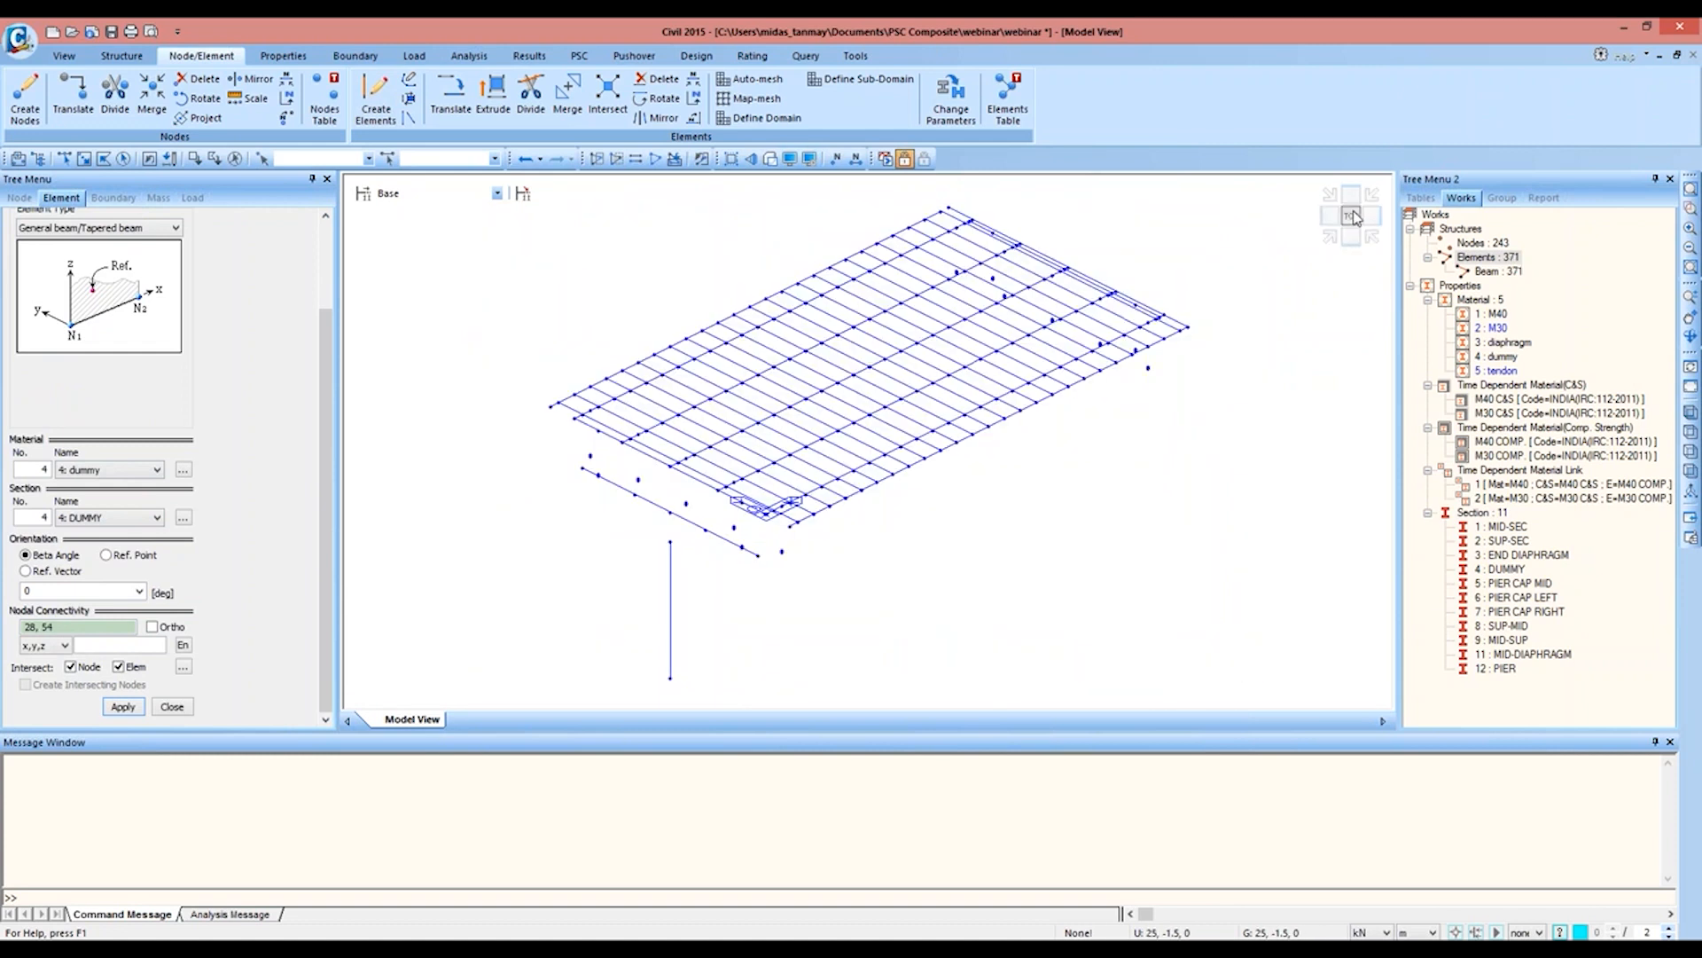
{"action": "left_click", "coordinate": [1350, 215]}
{"action": "left_click", "coordinate": [1246, 207]}
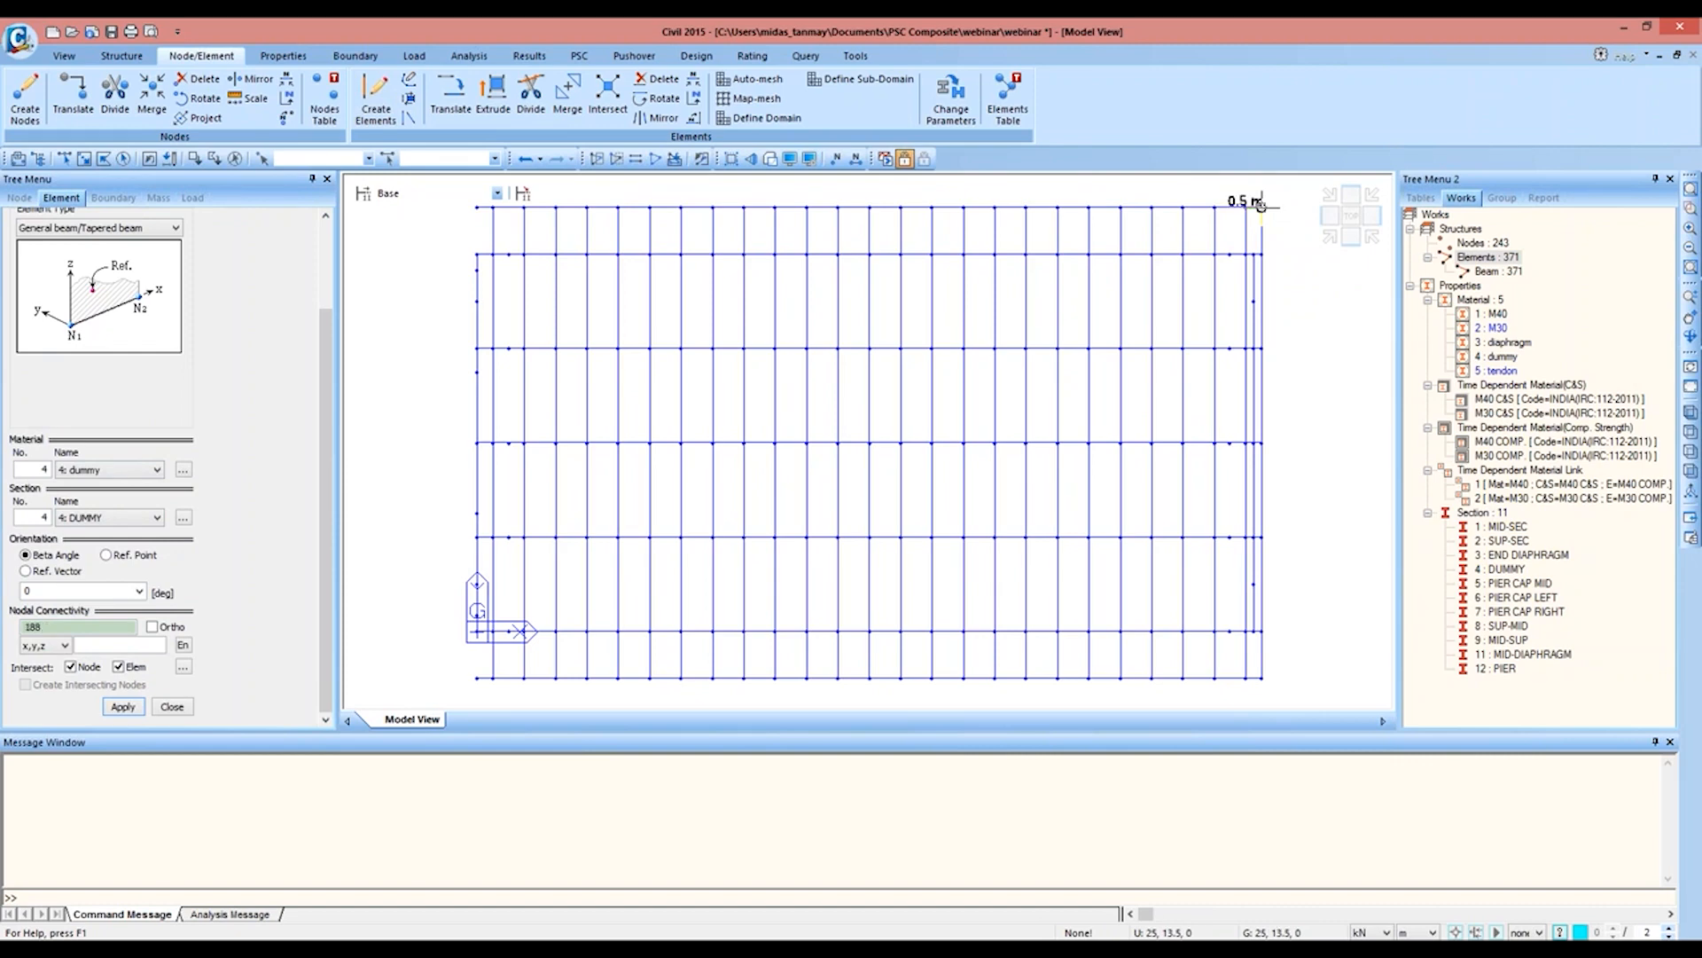
{"action": "left_click", "coordinate": [770, 159]}
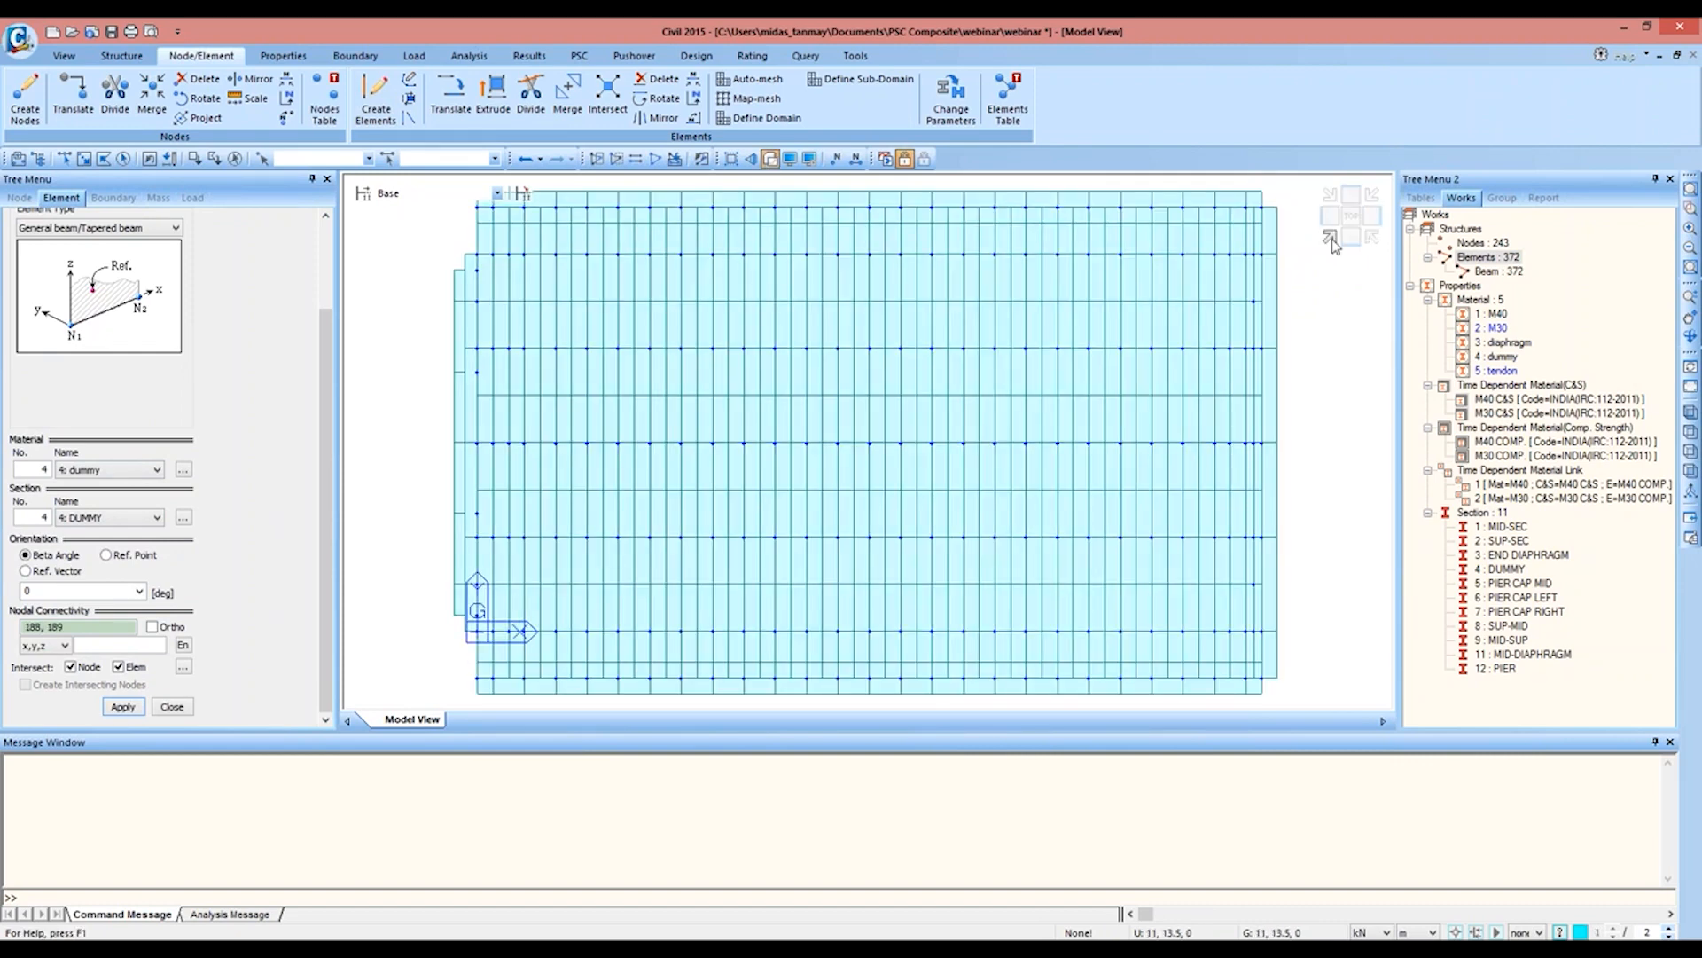
{"action": "left_click", "coordinate": [1329, 238]}
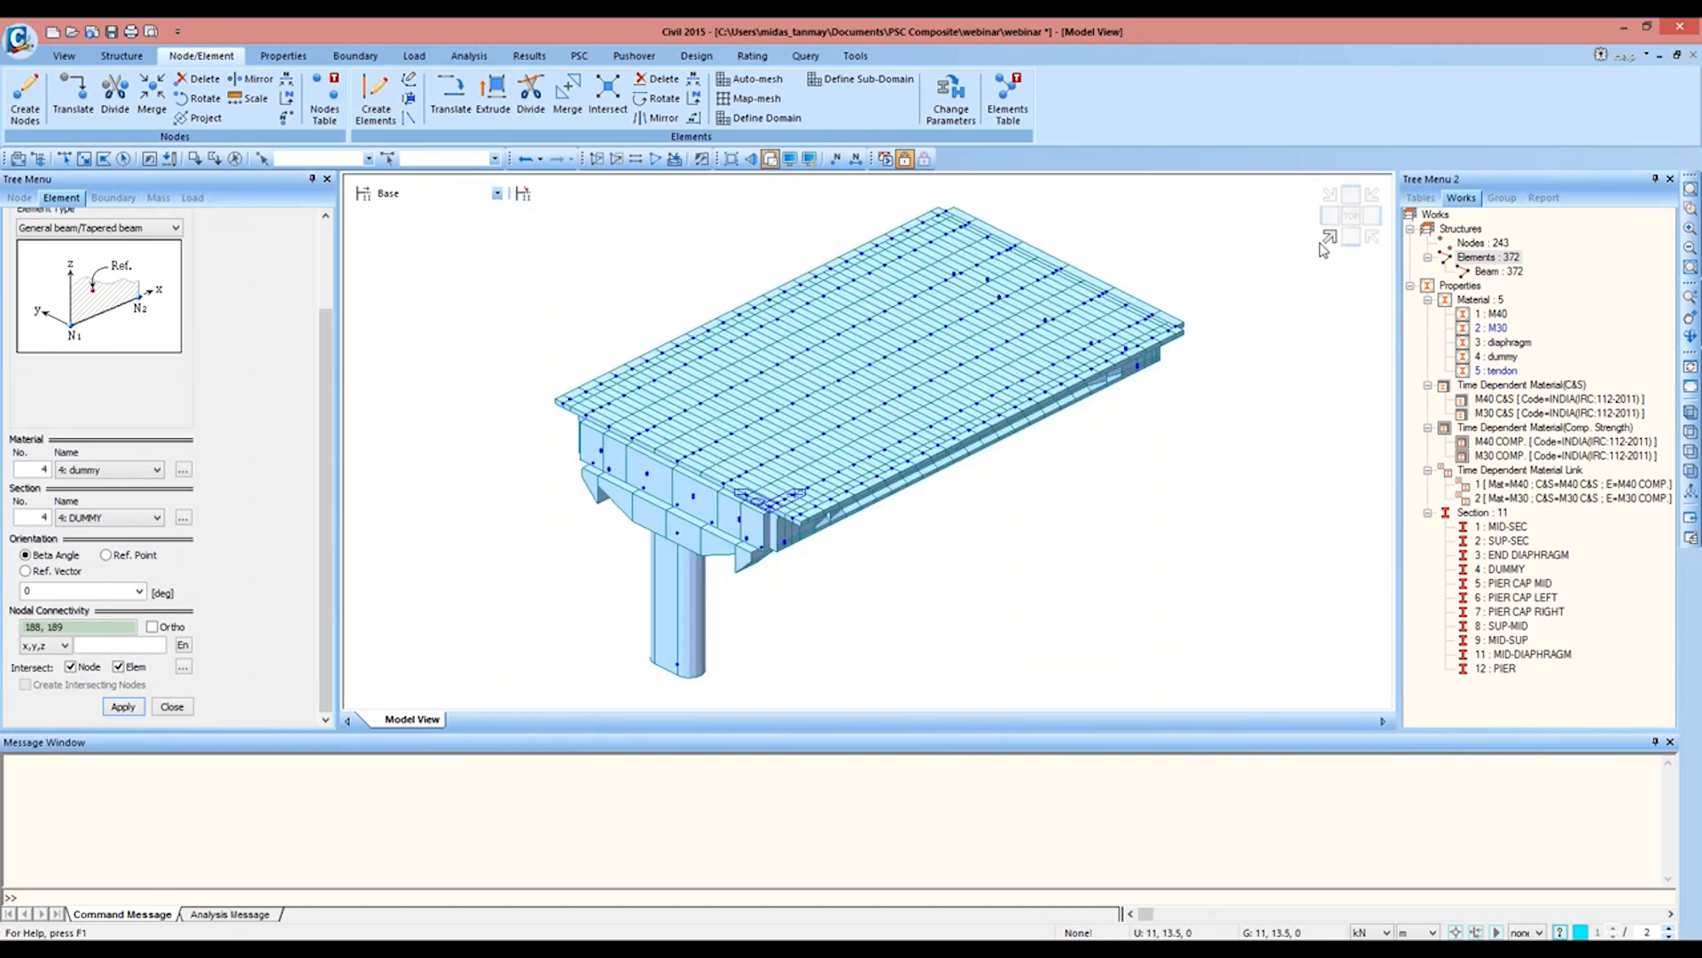
{"action": "left_click", "coordinate": [769, 160]}
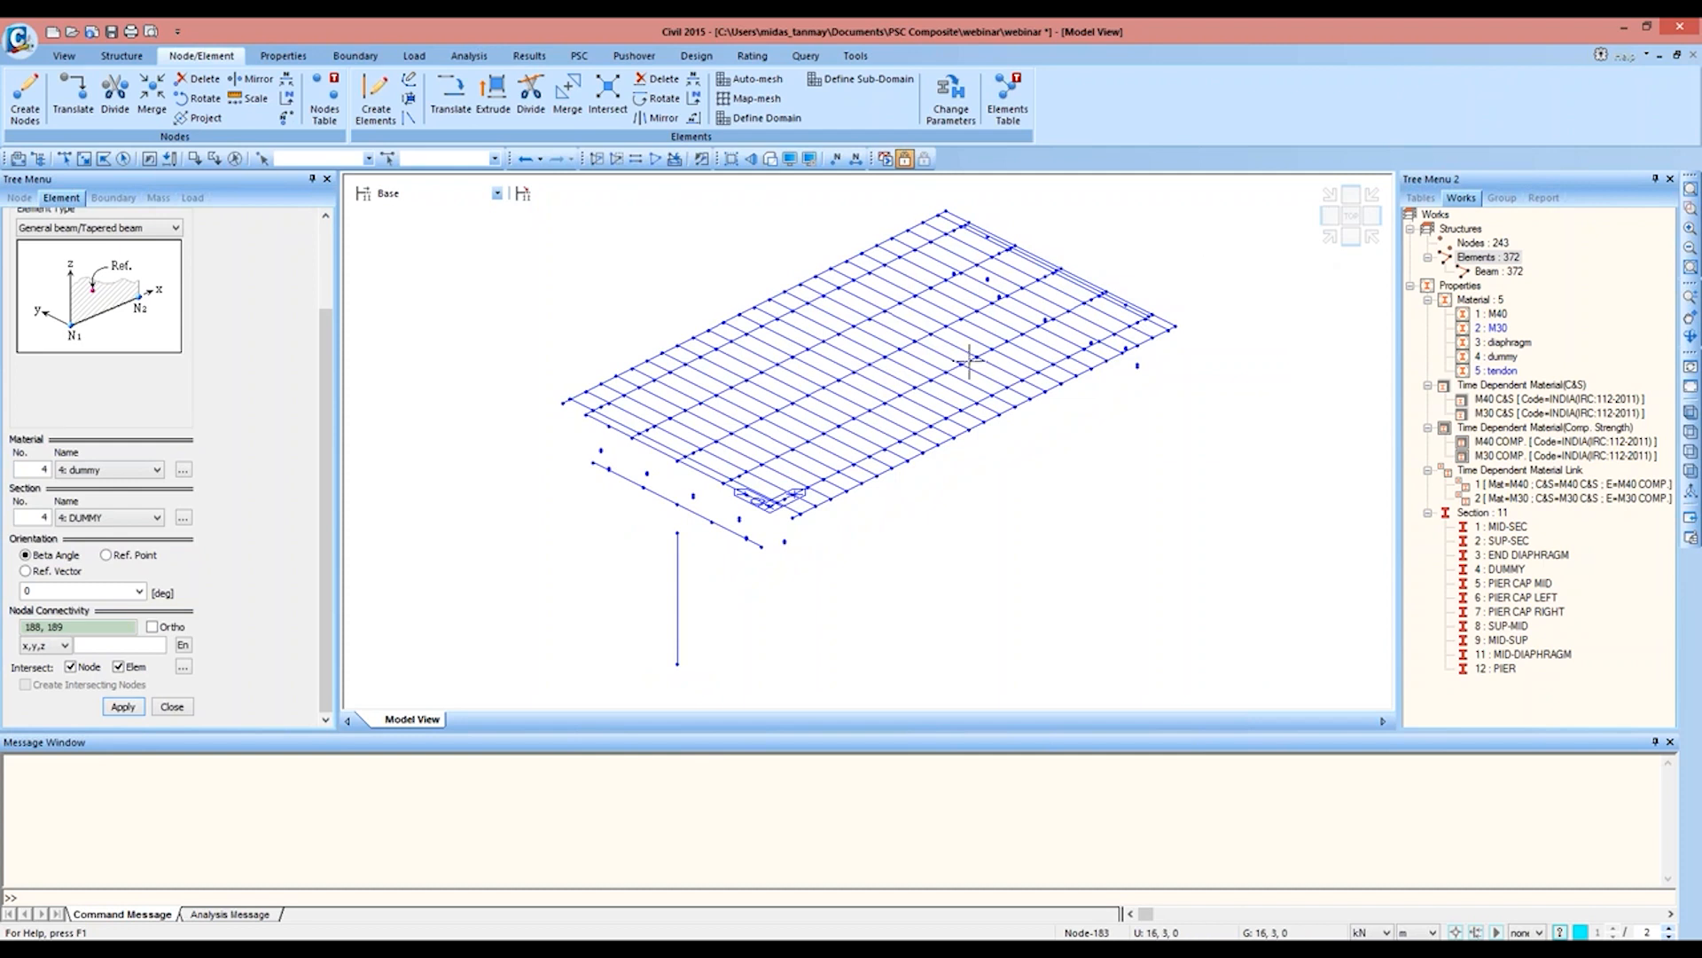
{"action": "left_click", "coordinate": [172, 707]}
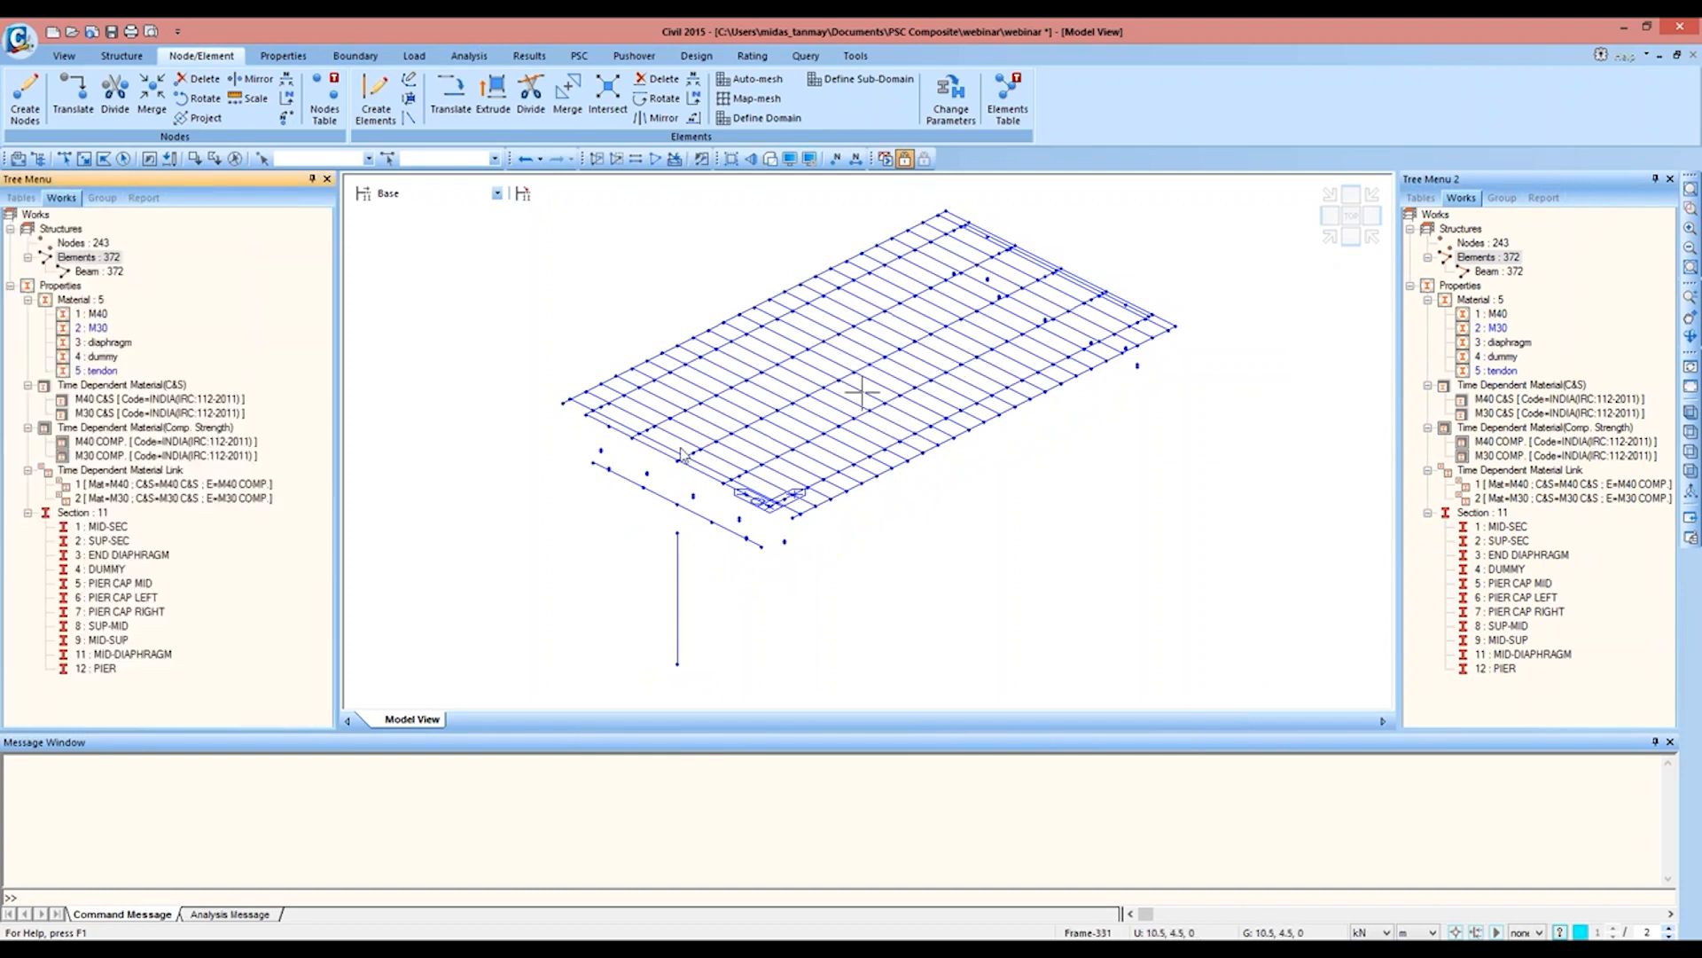
{"action": "left_click", "coordinate": [1507, 199]}
{"action": "right_click", "coordinate": [1497, 246]}
{"action": "left_click", "coordinate": [1529, 256]}
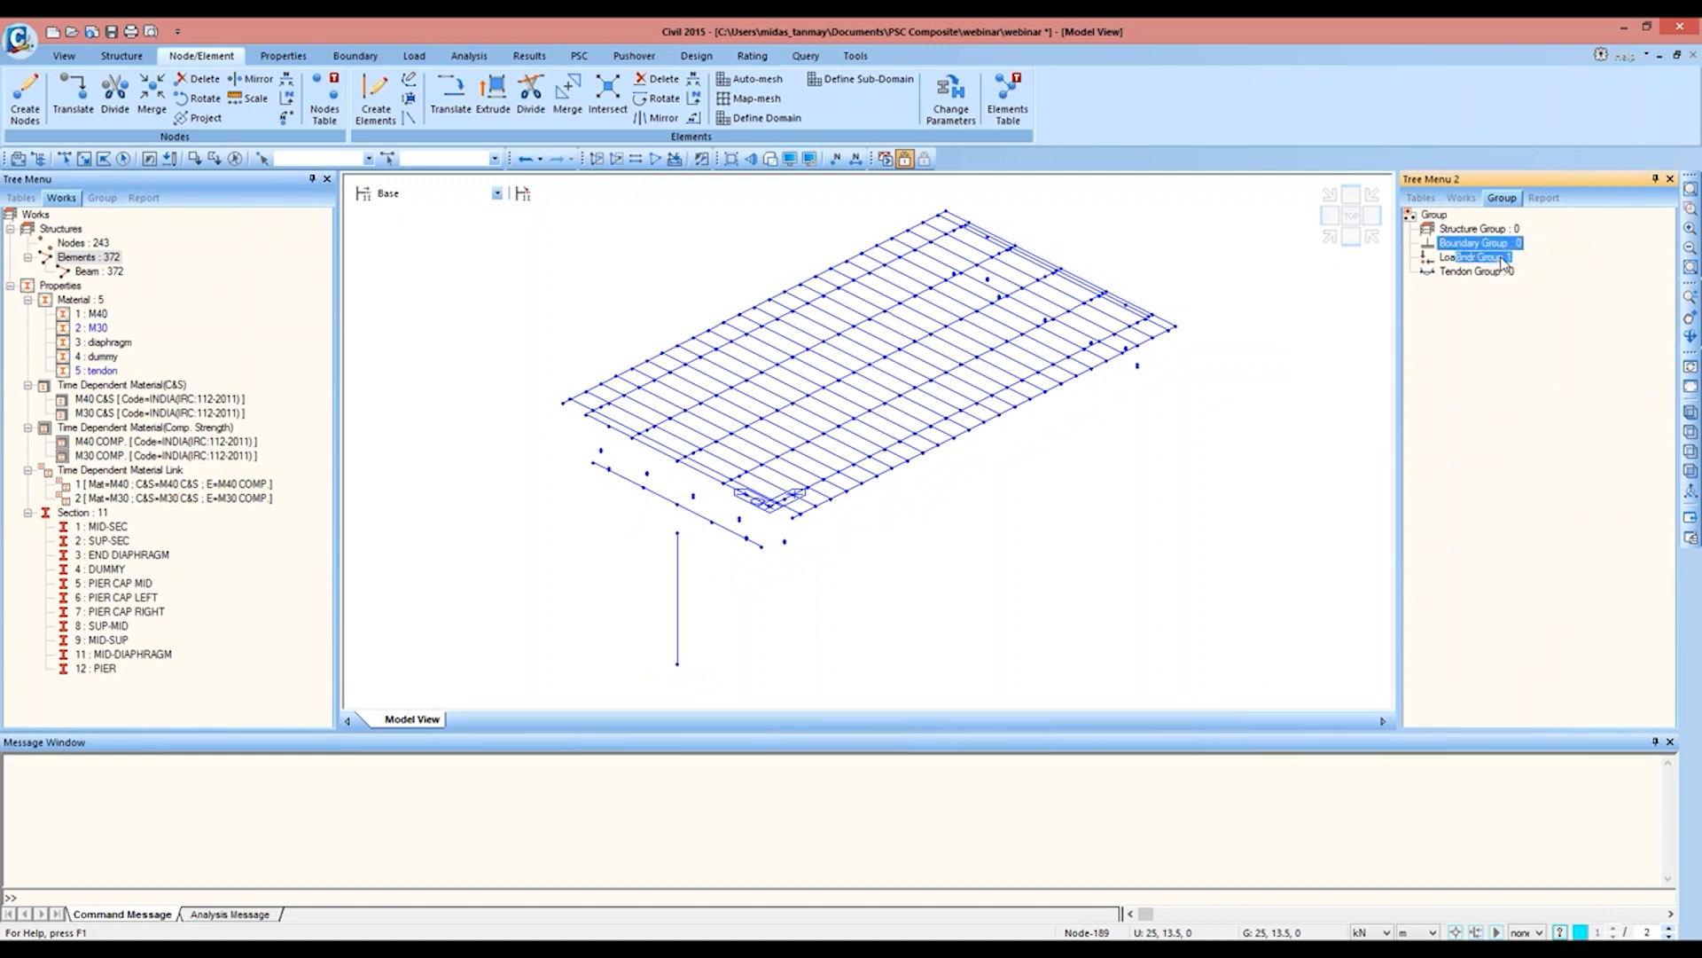
{"action": "type", "text": "SU"}
{"action": "left_click", "coordinate": [1506, 260]}
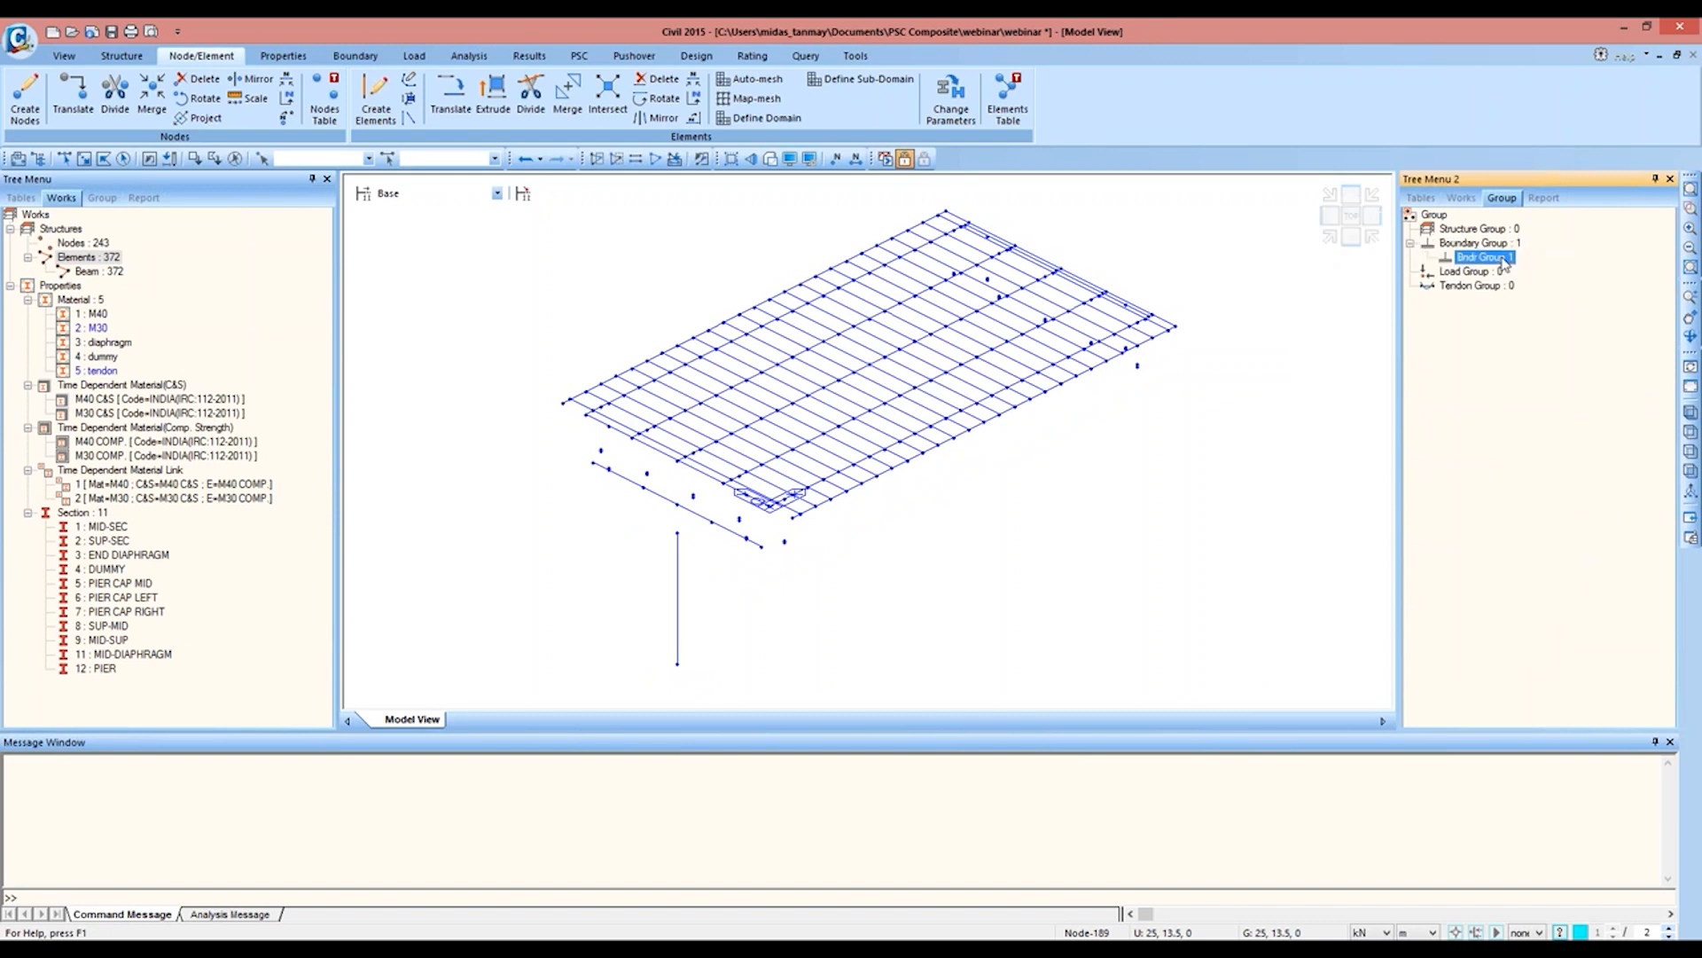
{"action": "key", "text": "Delete"}
Step: Define two boundary groups named TEMP1 and TEMP2
{"action": "right_click", "coordinate": [1489, 271]}
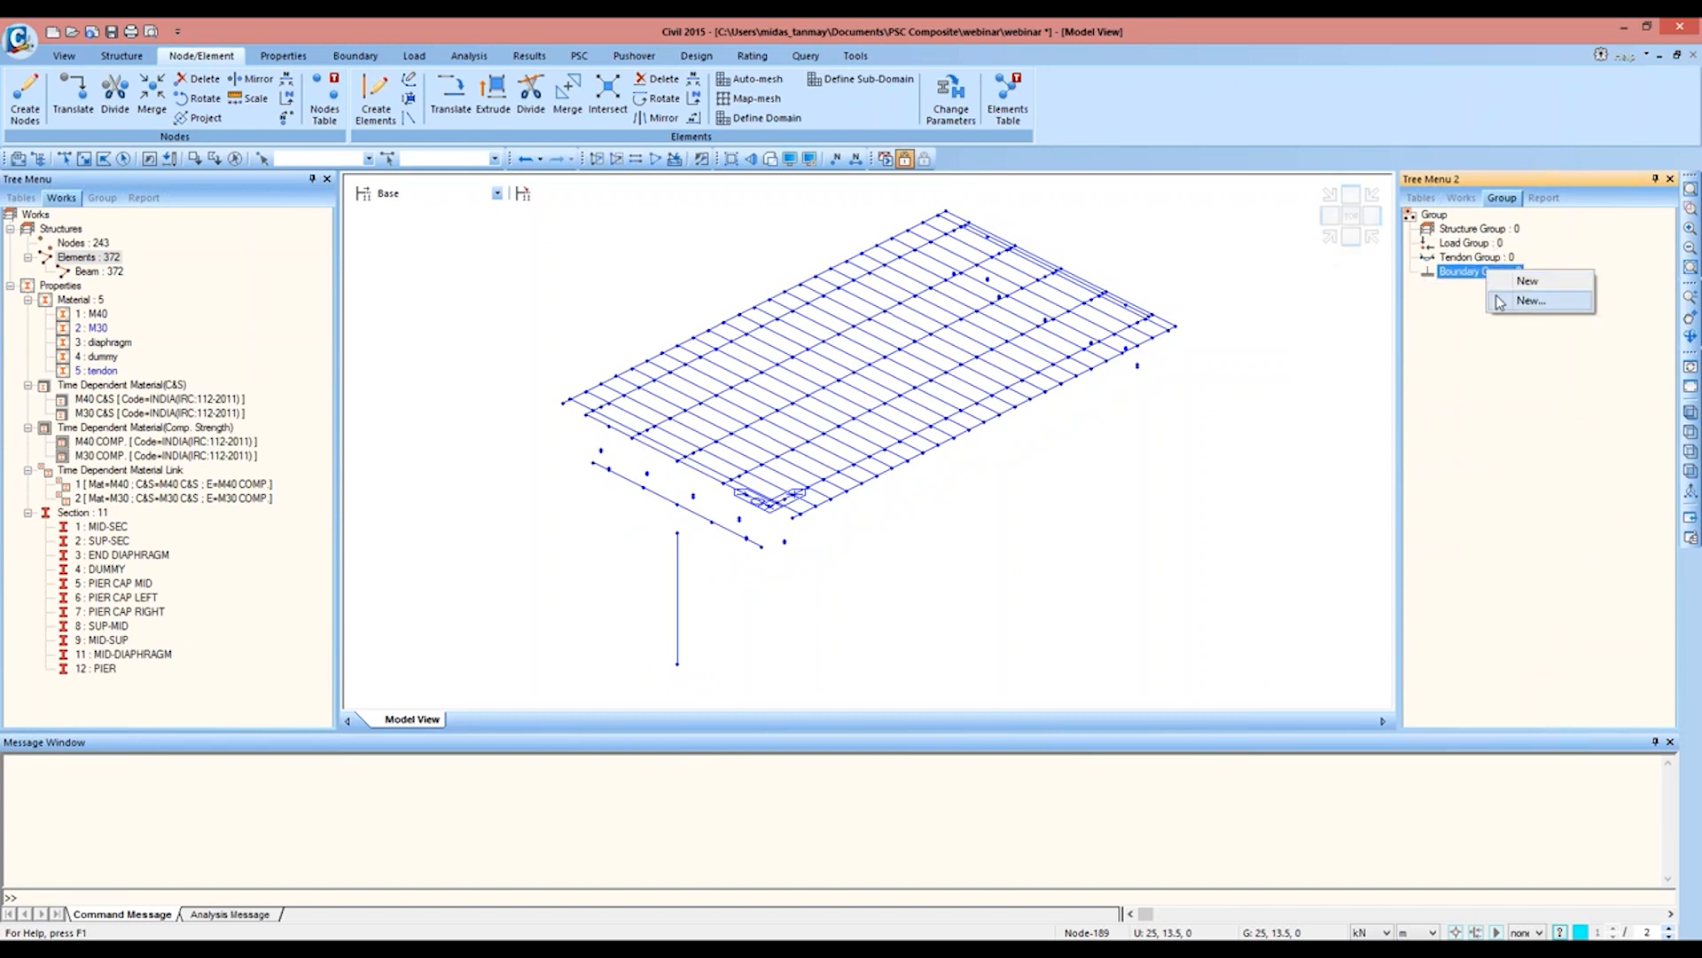
{"action": "left_click", "coordinate": [1530, 300]}
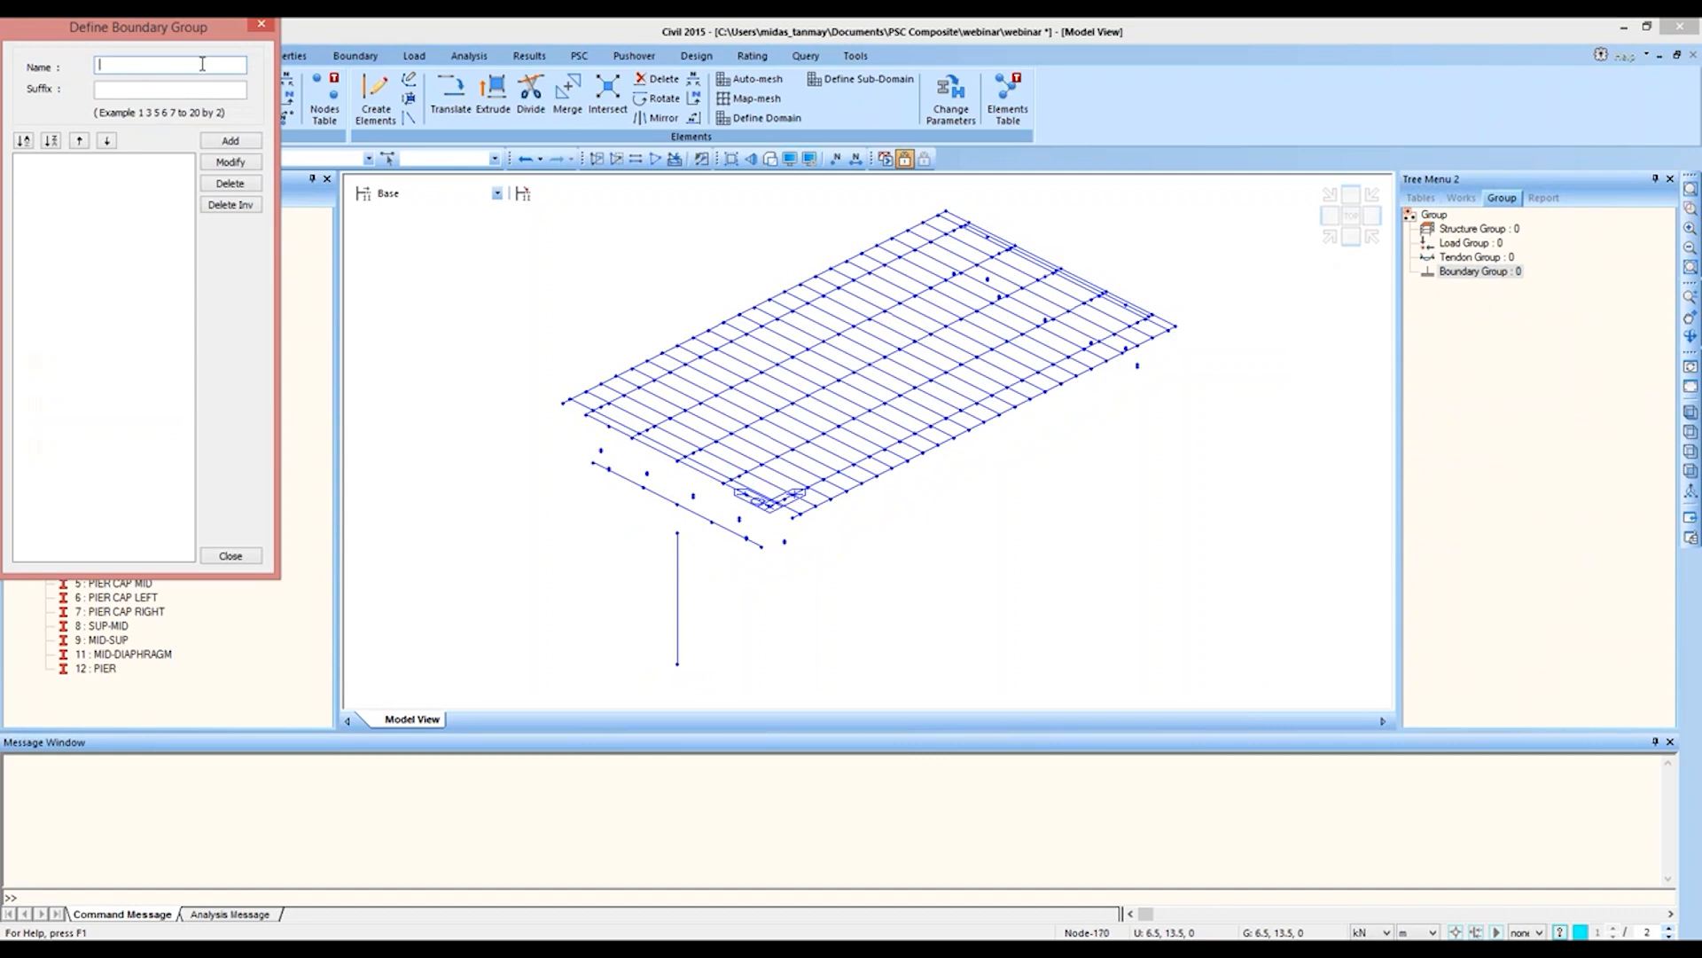
{"action": "type", "text": "TEMP1"}
{"action": "key", "text": "Return"}
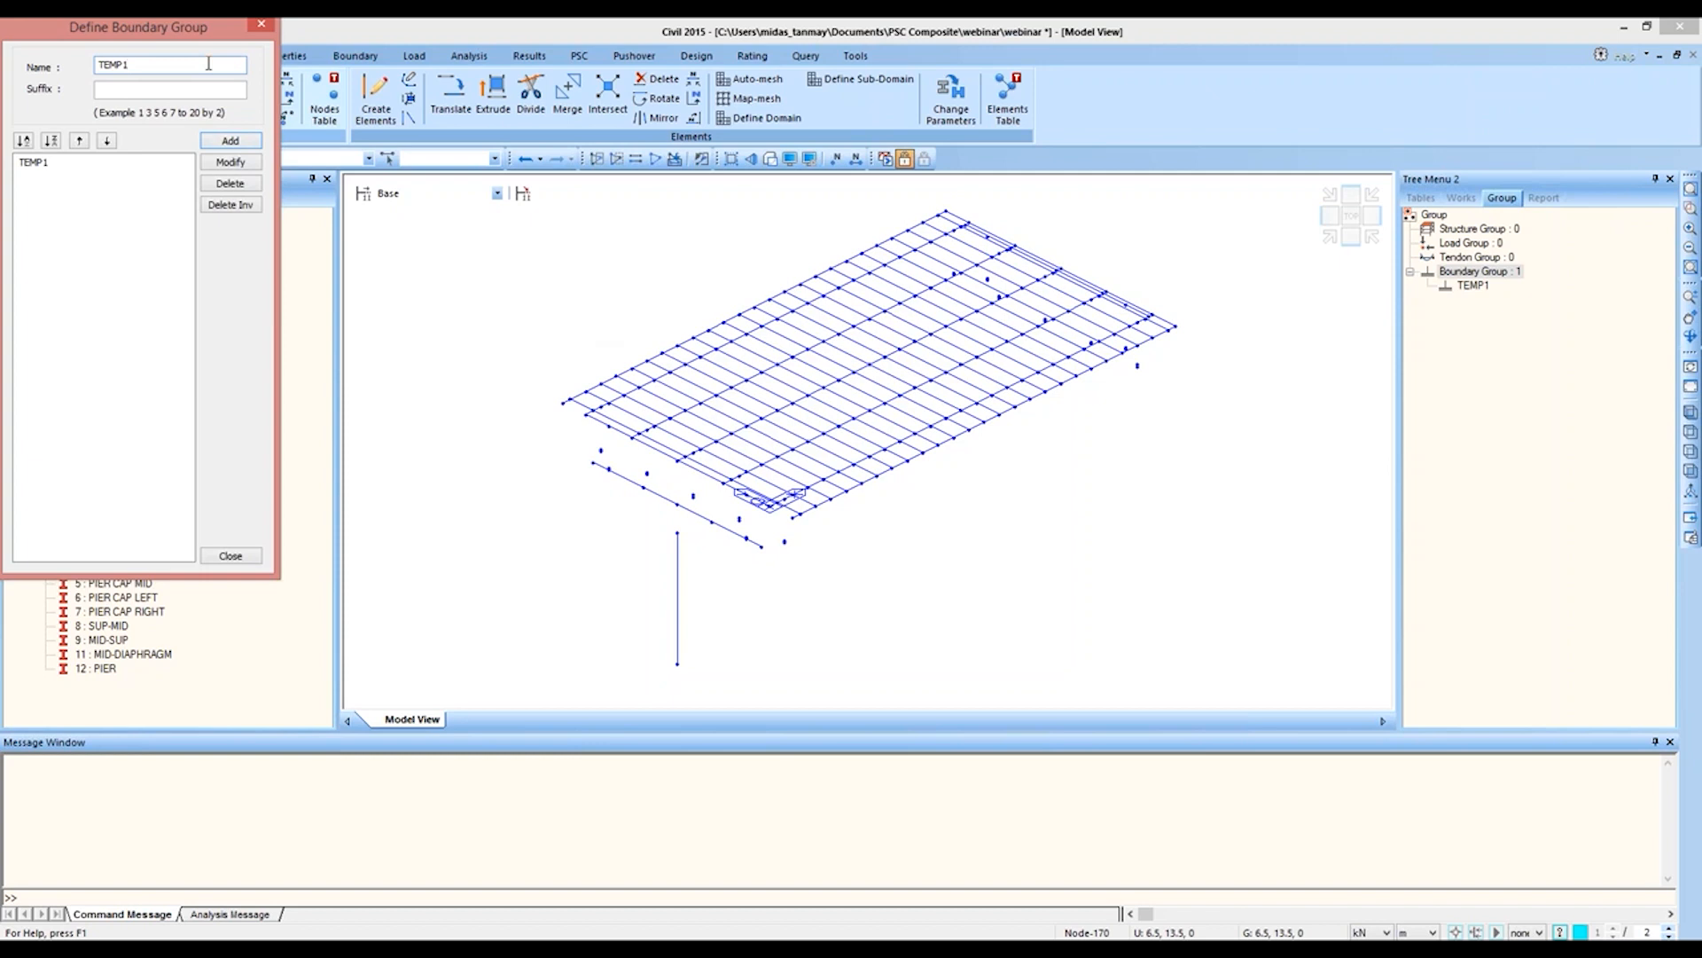
{"action": "type", "text": "2"}
{"action": "key", "text": "Return"}
Step: Add the boundary groups PERM and SUB and finish the group definition
{"action": "left_click_drag", "start_coordinate": [140, 66], "coordinate": [67, 67]}
{"action": "type", "text": "PERM"}
{"action": "left_click", "coordinate": [228, 139]}
{"action": "left_click_drag", "start_coordinate": [139, 66], "coordinate": [76, 67]}
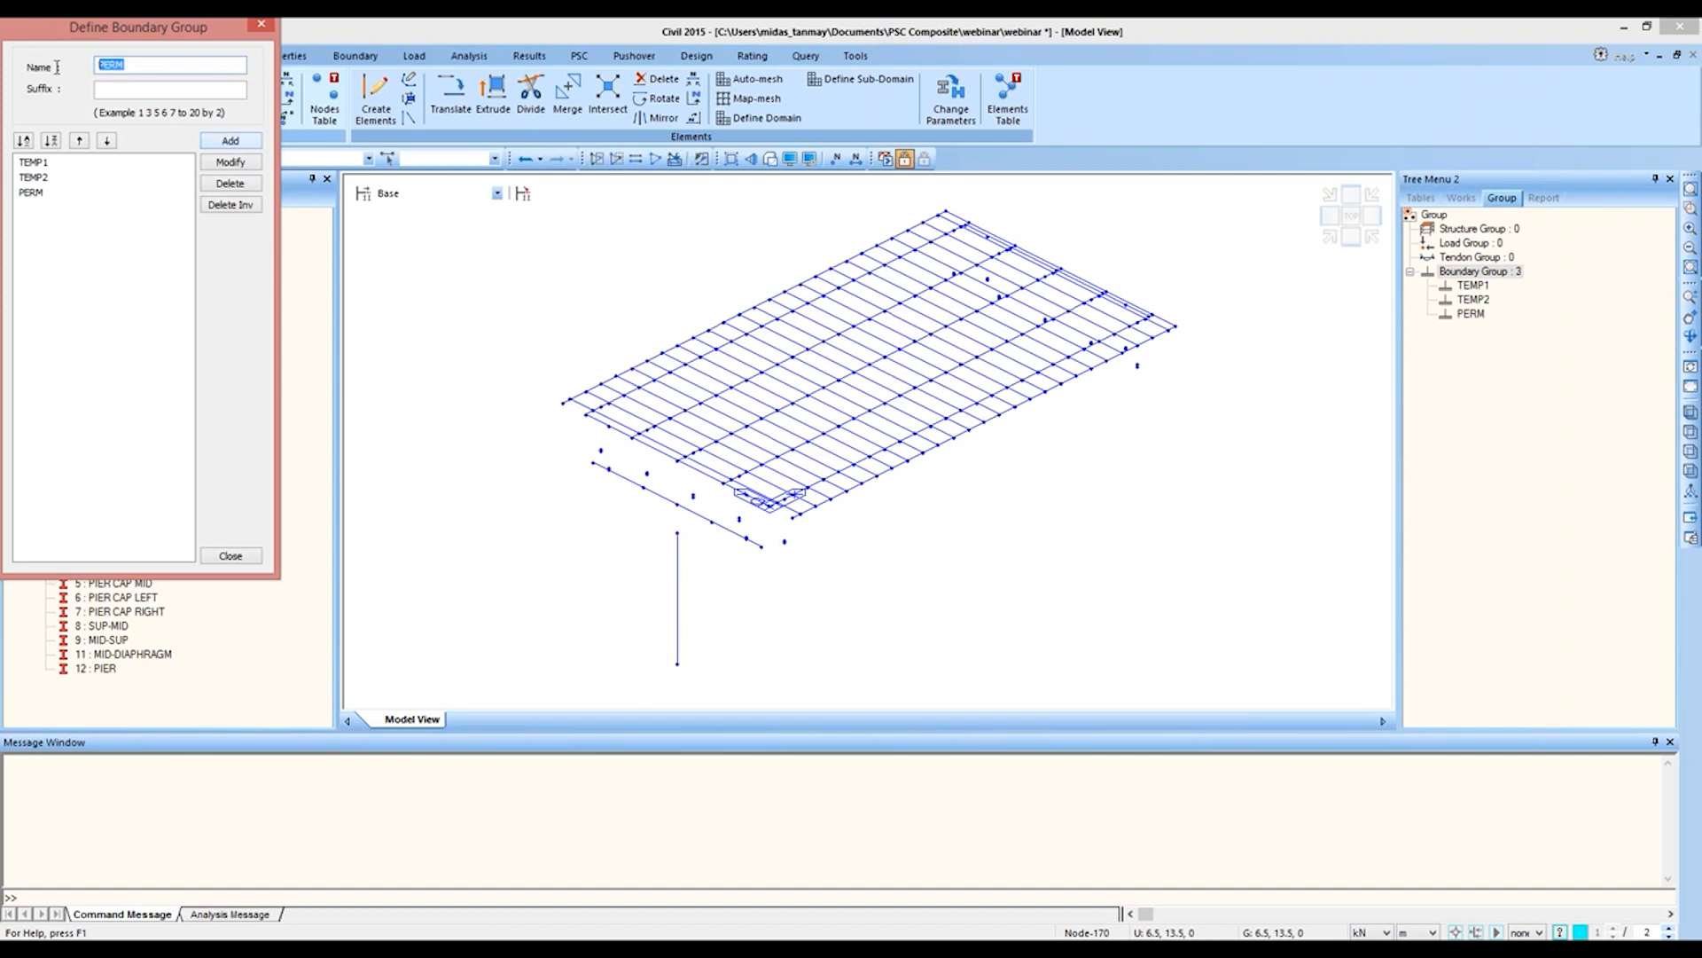
{"action": "type", "text": "SUB"}
{"action": "left_click", "coordinate": [228, 140]}
{"action": "left_click", "coordinate": [228, 556]}
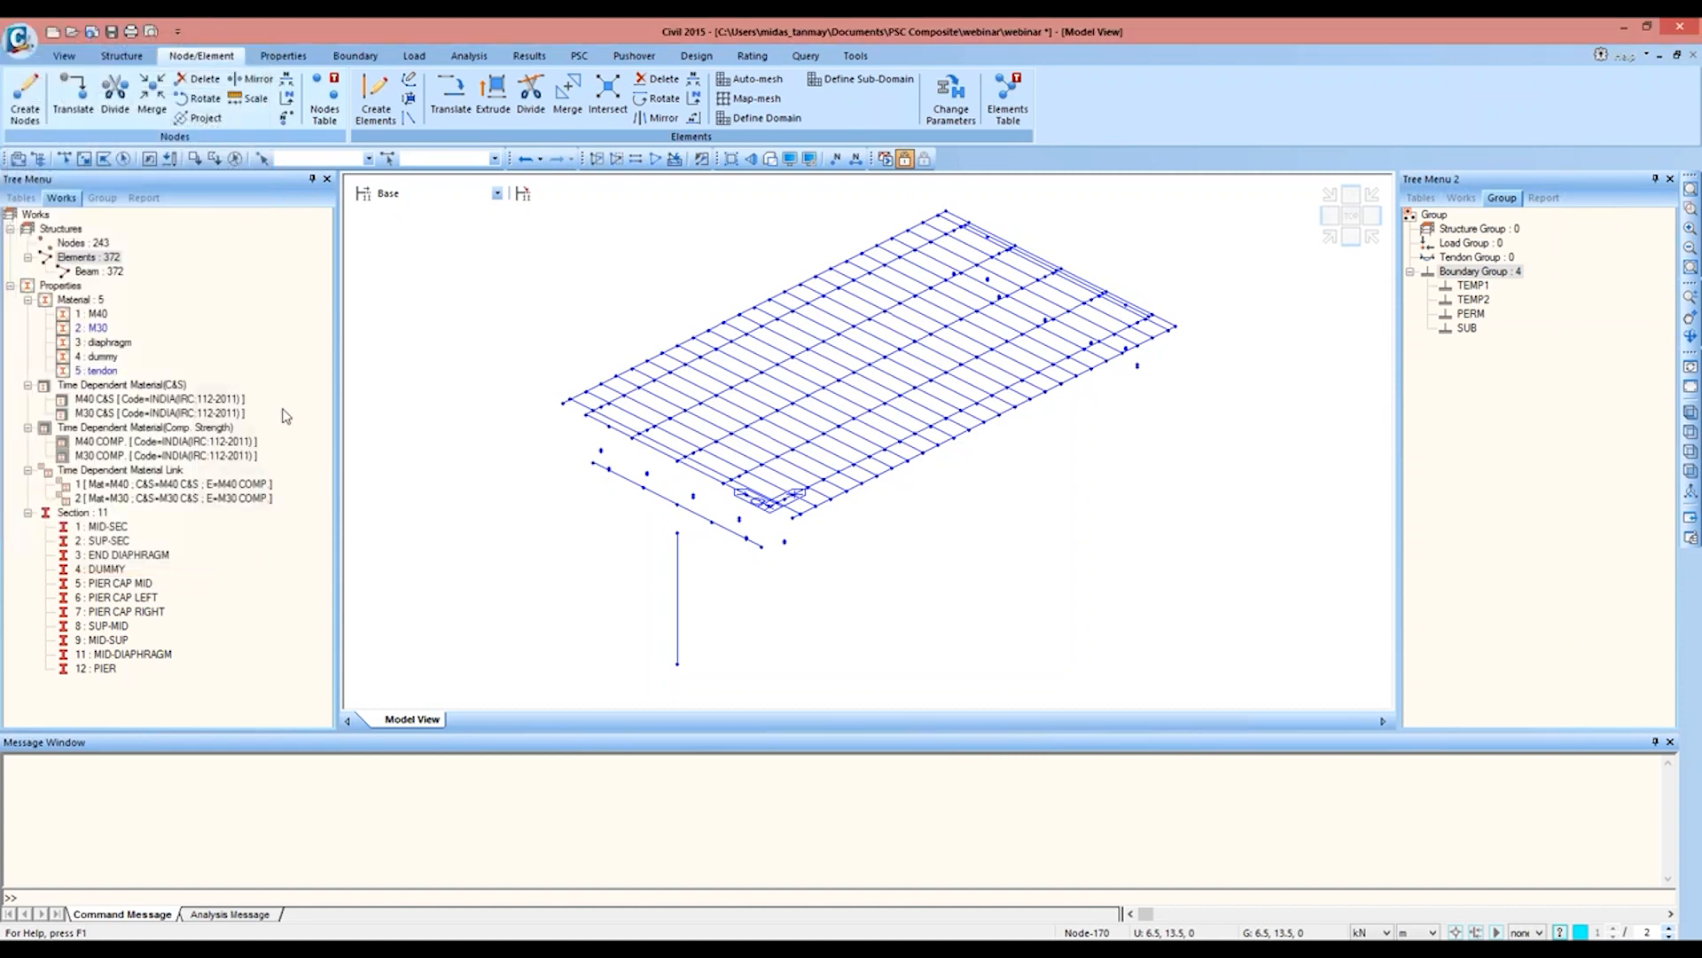
Step: Create a rigid-body link in boundary group SUB from master node 238 on the pier cap to node 242 at the pier top
{"action": "left_click", "coordinate": [355, 56]}
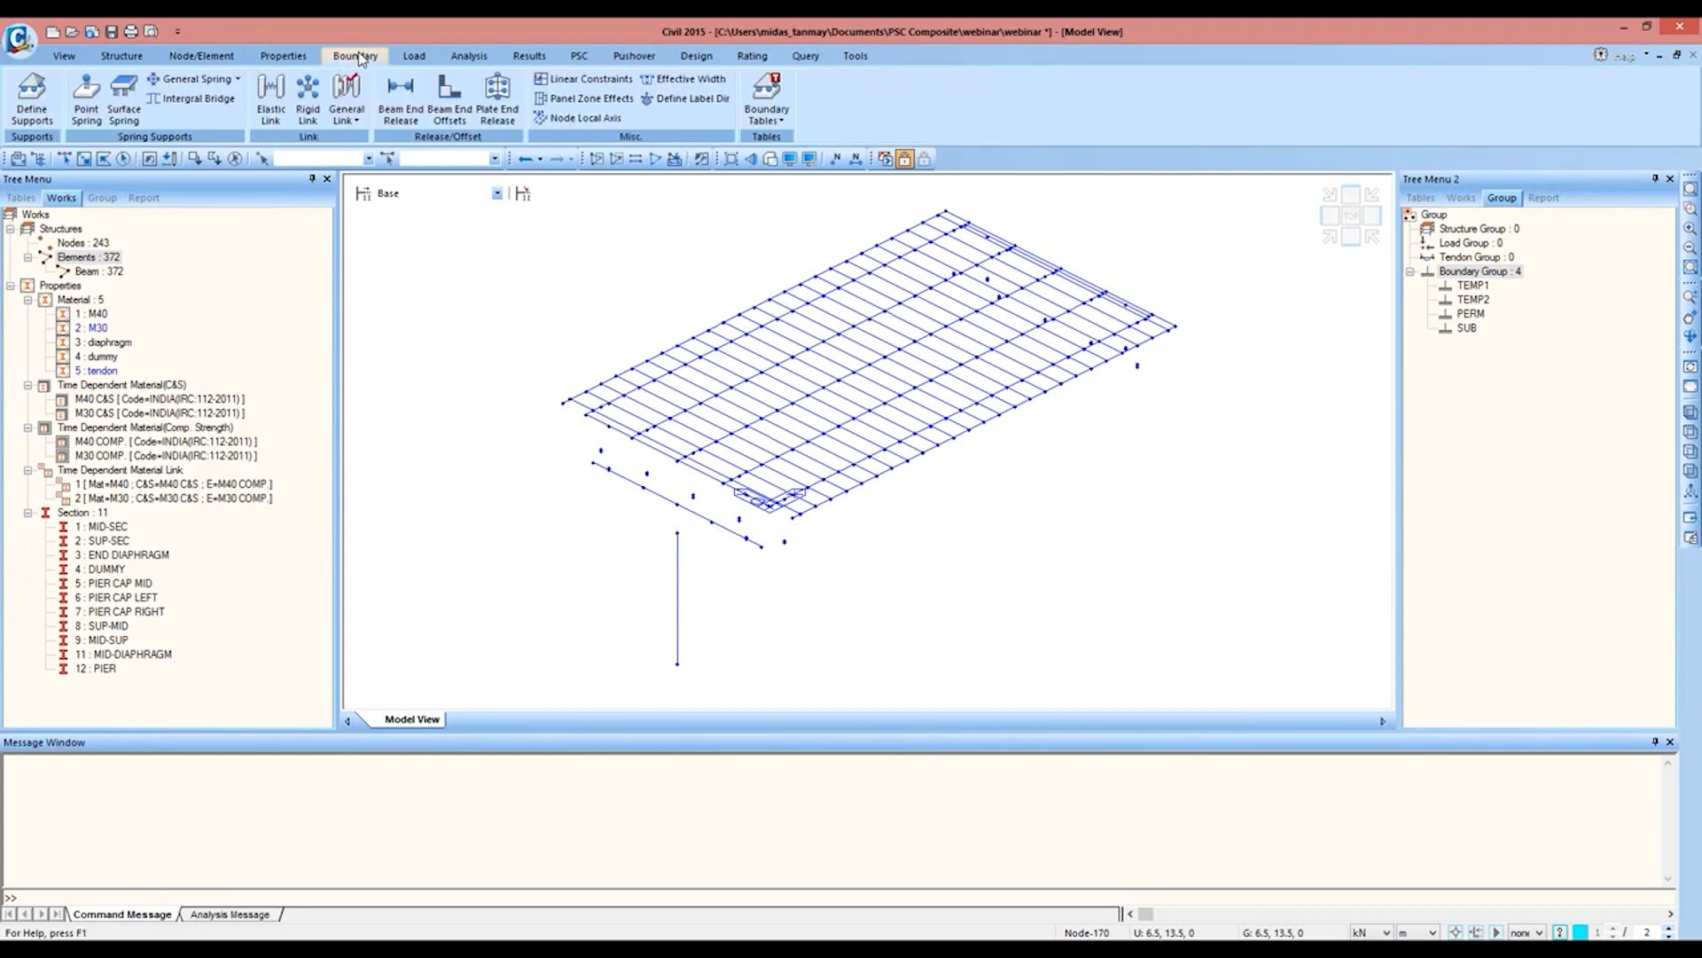
{"action": "left_click", "coordinate": [319, 95]}
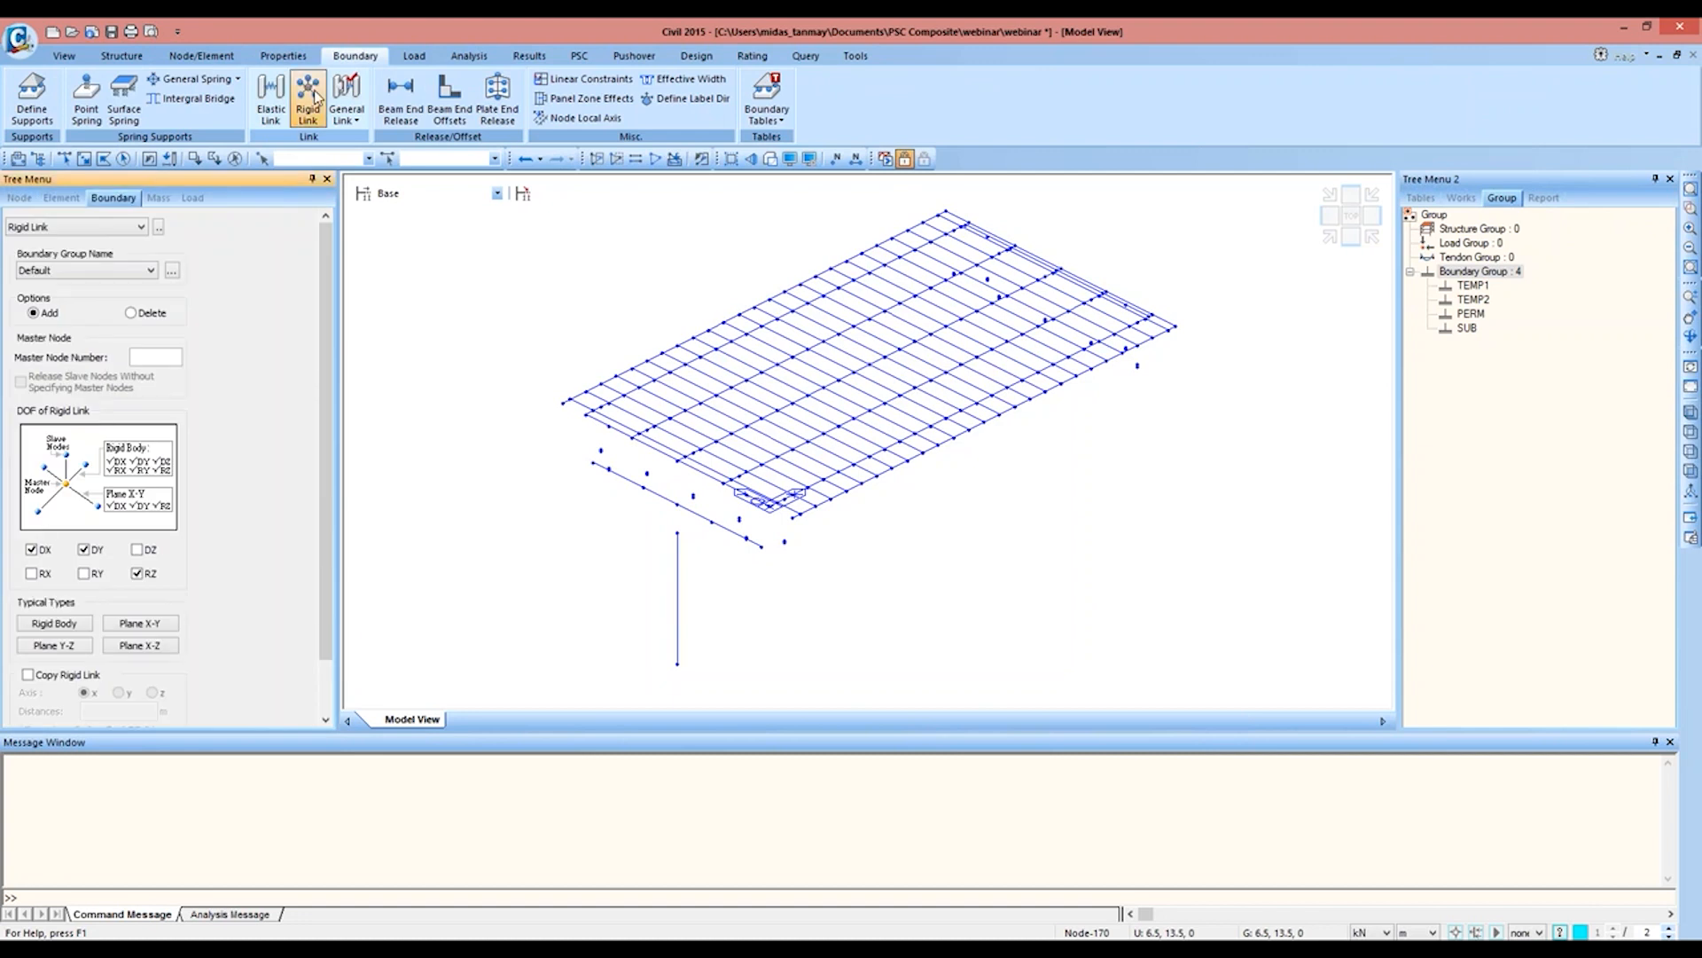
{"action": "left_click", "coordinate": [107, 276]}
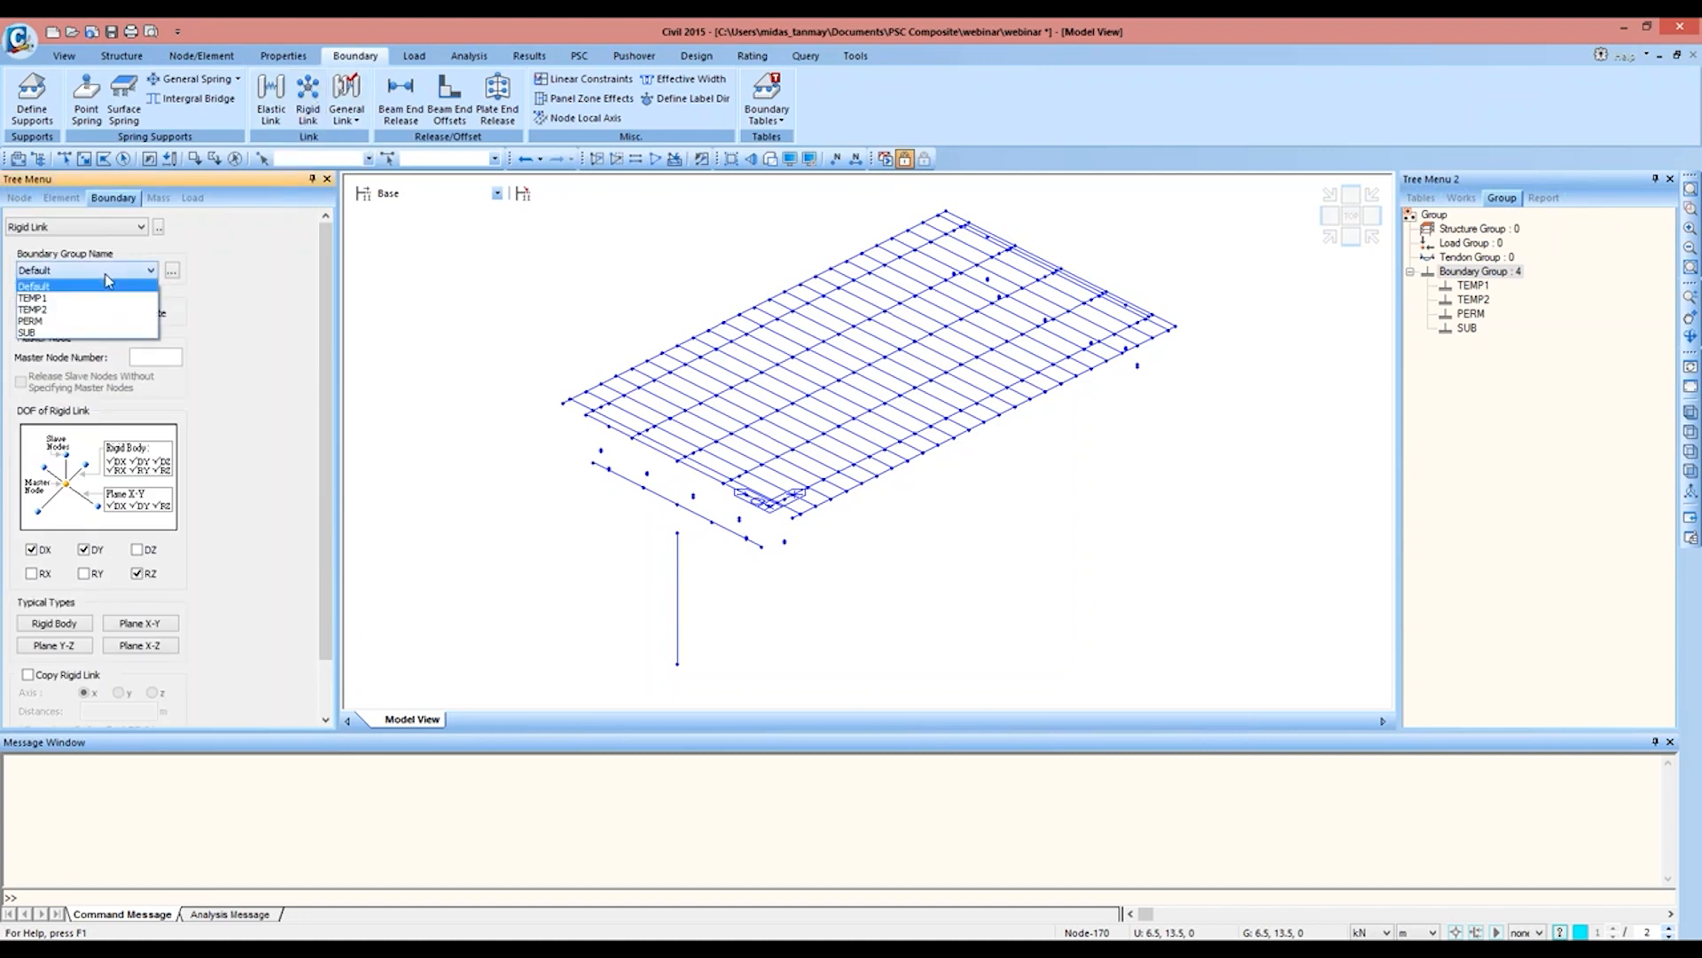
{"action": "left_click", "coordinate": [96, 332]}
{"action": "left_click", "coordinate": [77, 622]}
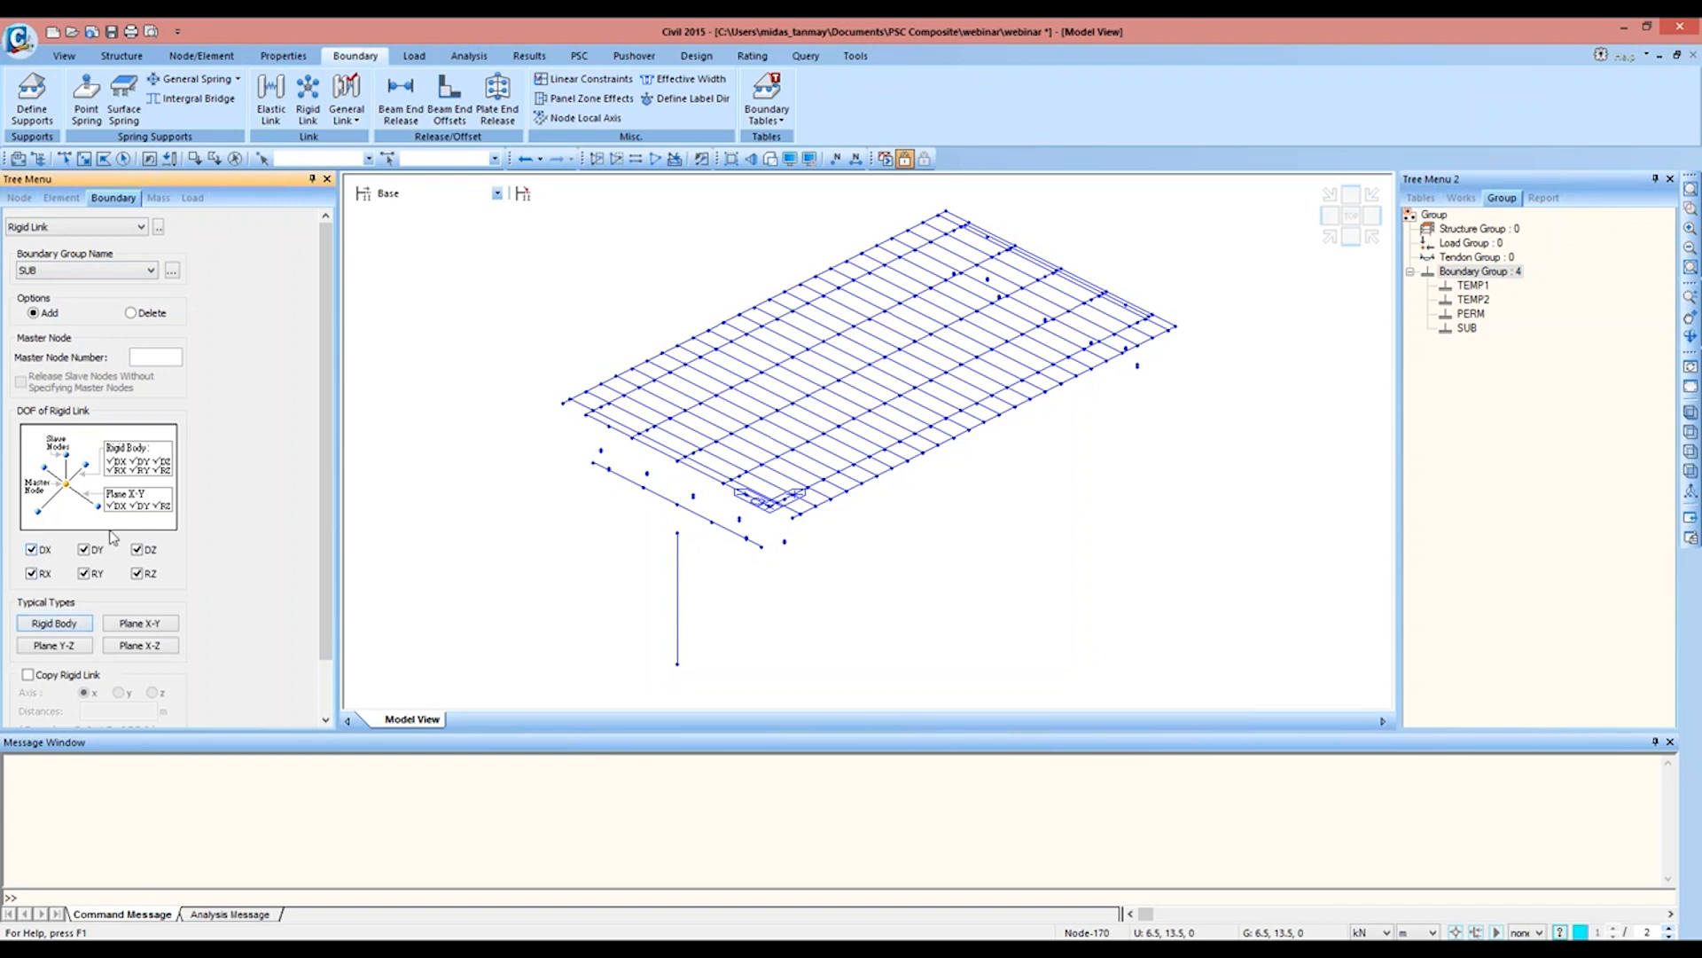
{"action": "left_click", "coordinate": [171, 357]}
{"action": "left_click", "coordinate": [677, 504]}
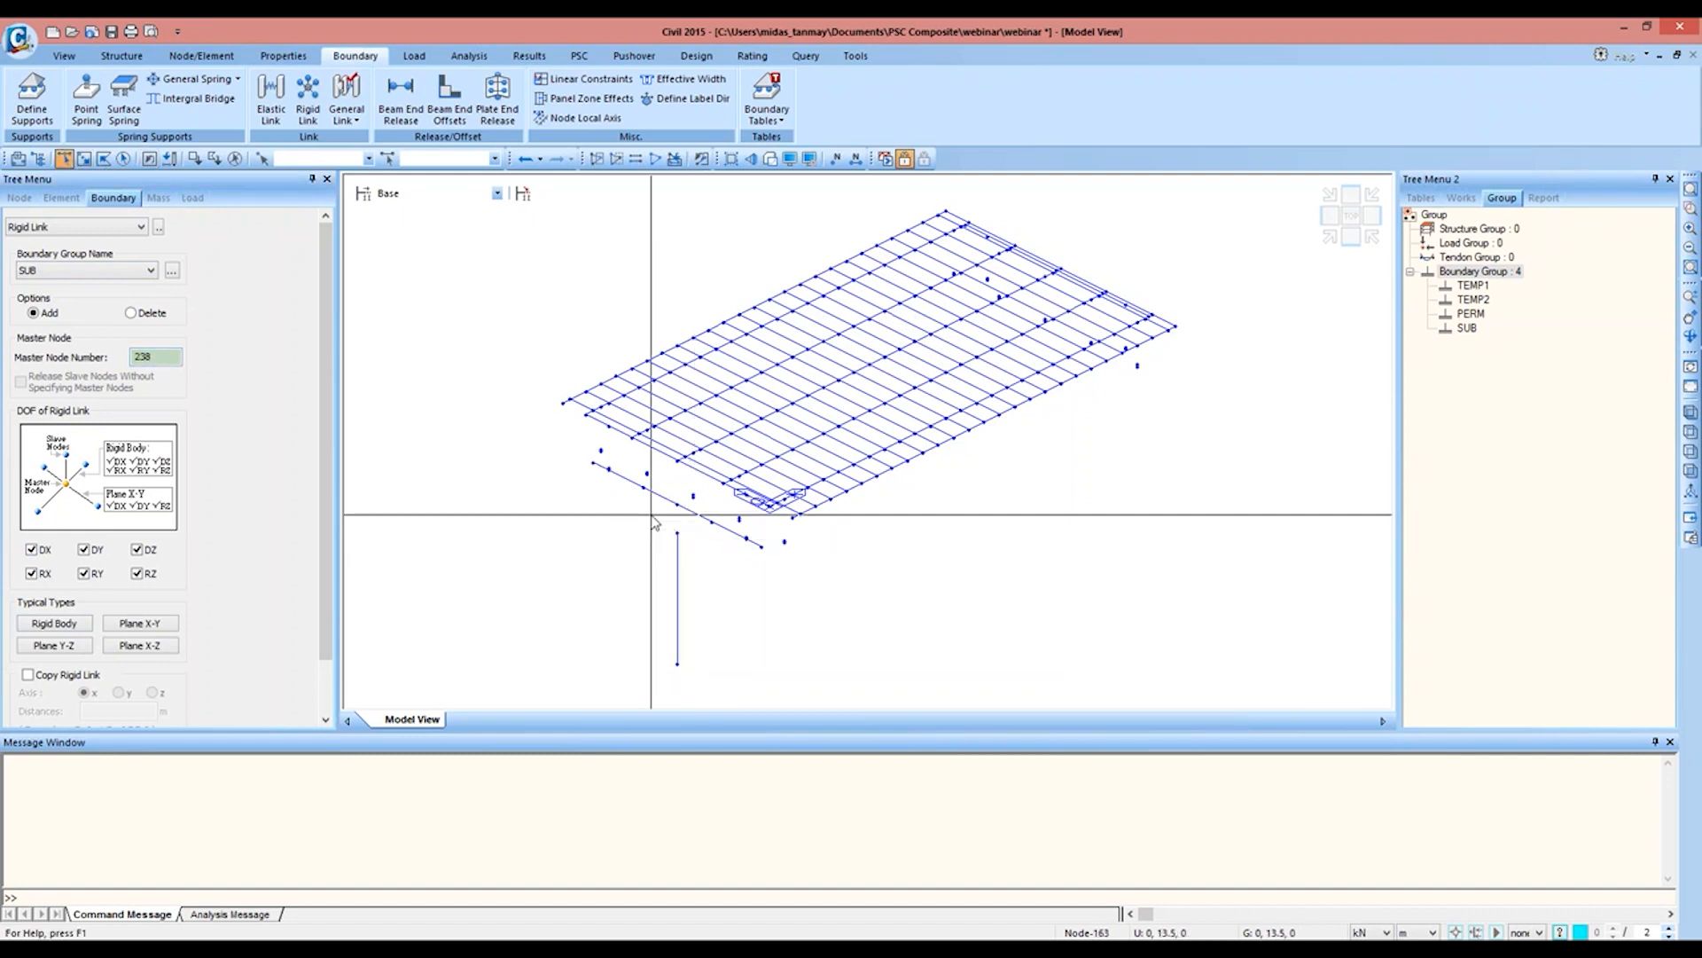
{"action": "left_click", "coordinate": [678, 533]}
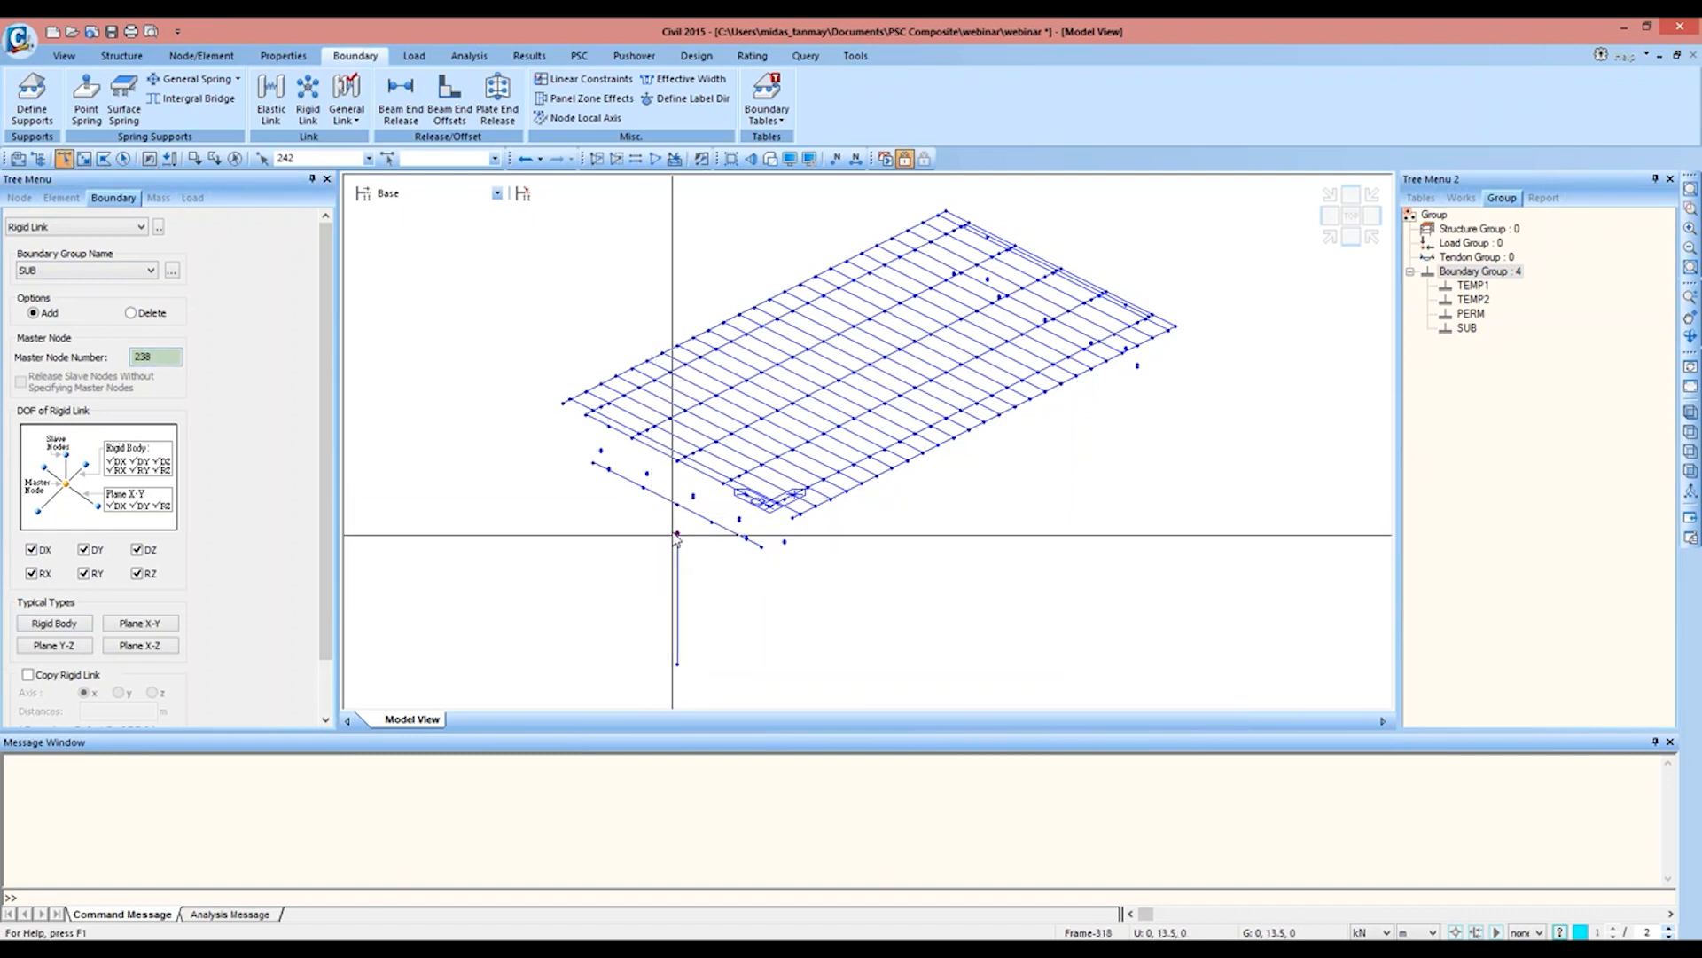
{"action": "mouse_move", "coordinate": [671, 510]}
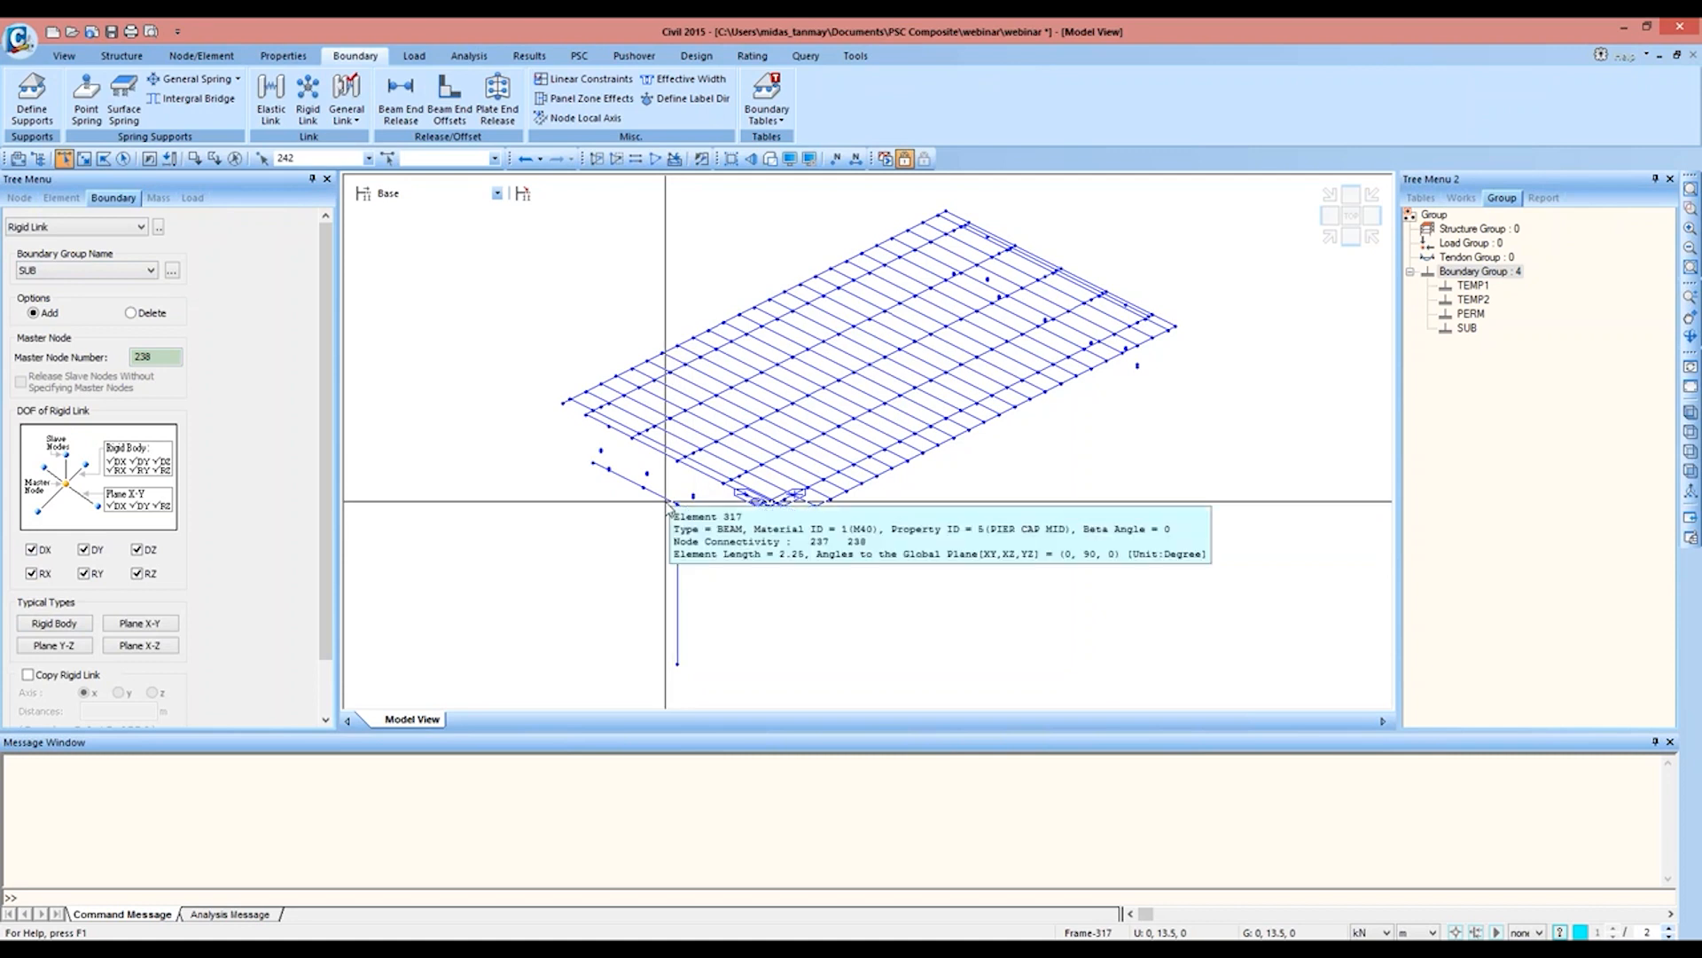
{"action": "left_click_drag", "start_coordinate": [327, 562], "coordinate": [311, 661]}
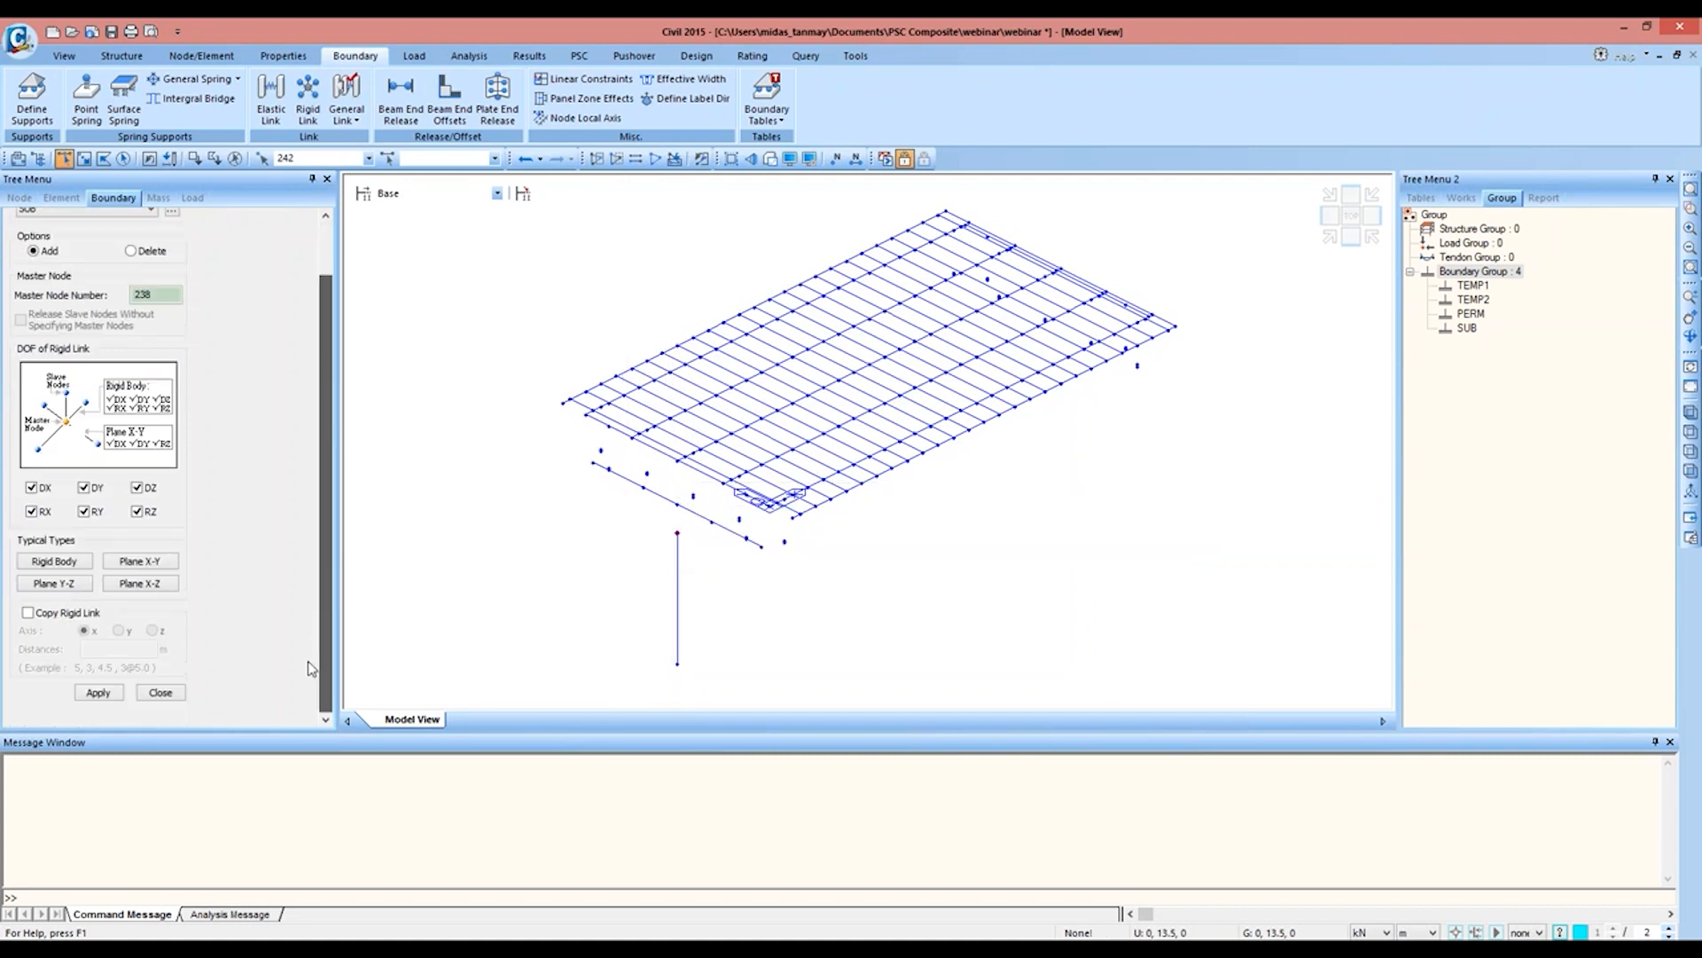
{"action": "left_click", "coordinate": [98, 691]}
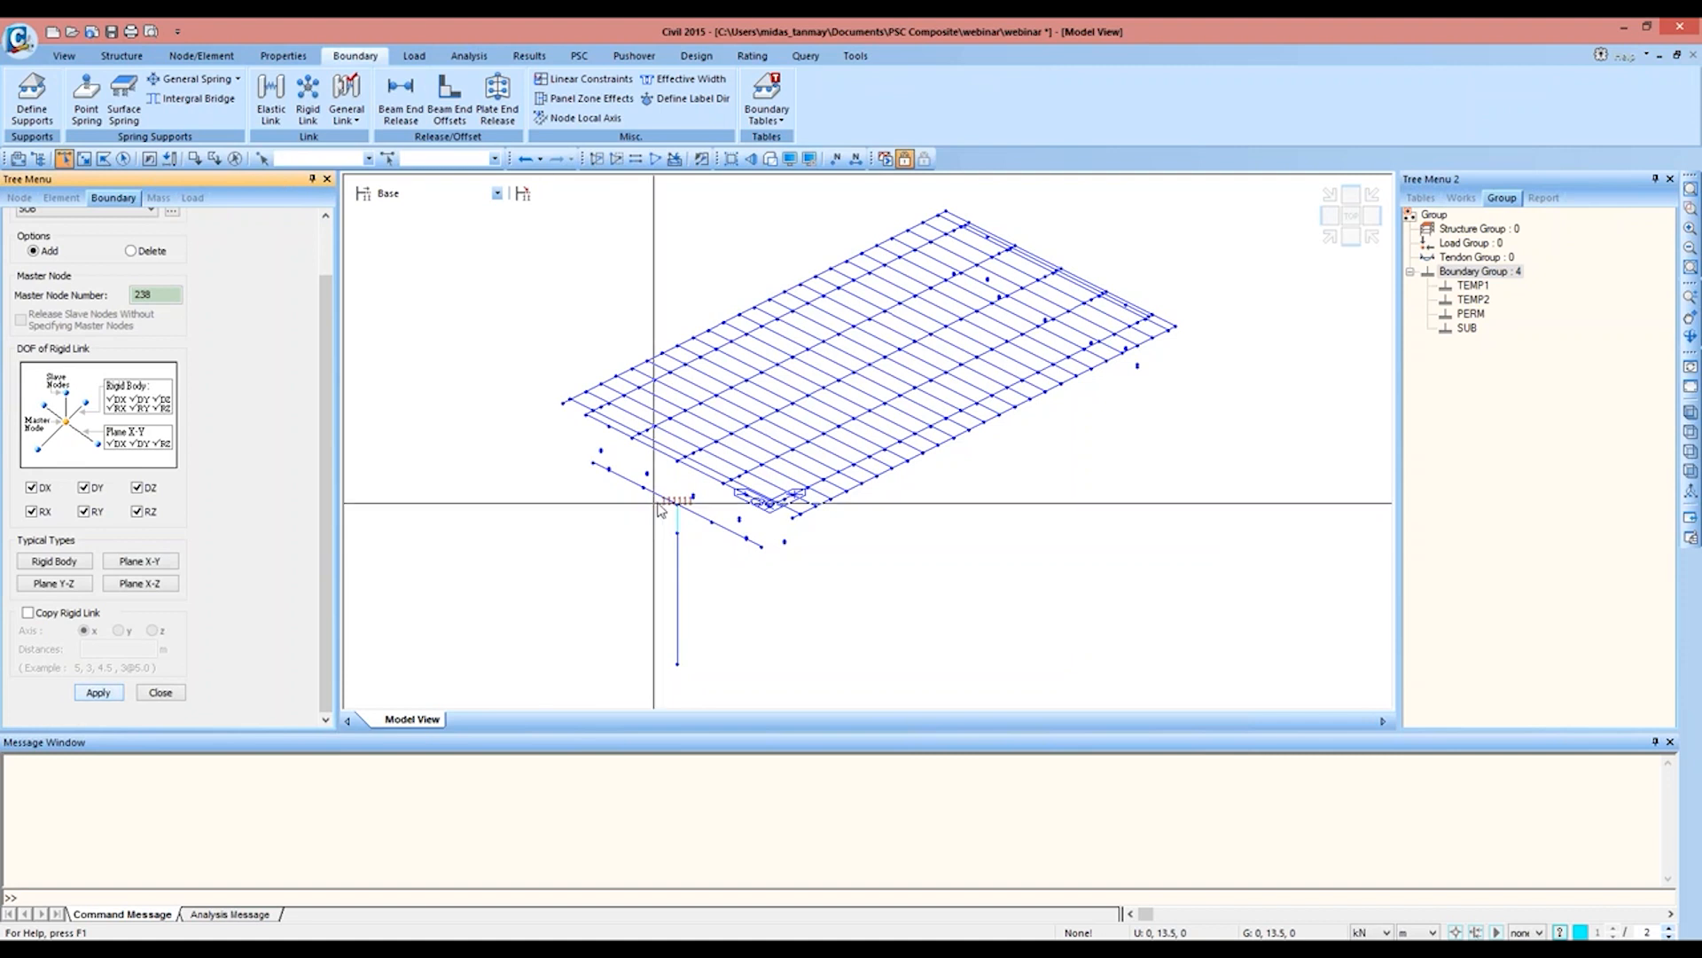
Step: Add a support in boundary group SUB that fixes all translations and rotations at the pier's base node
{"action": "scroll", "coordinate": [321, 417], "scroll_direction": "up", "scroll_amount": 3}
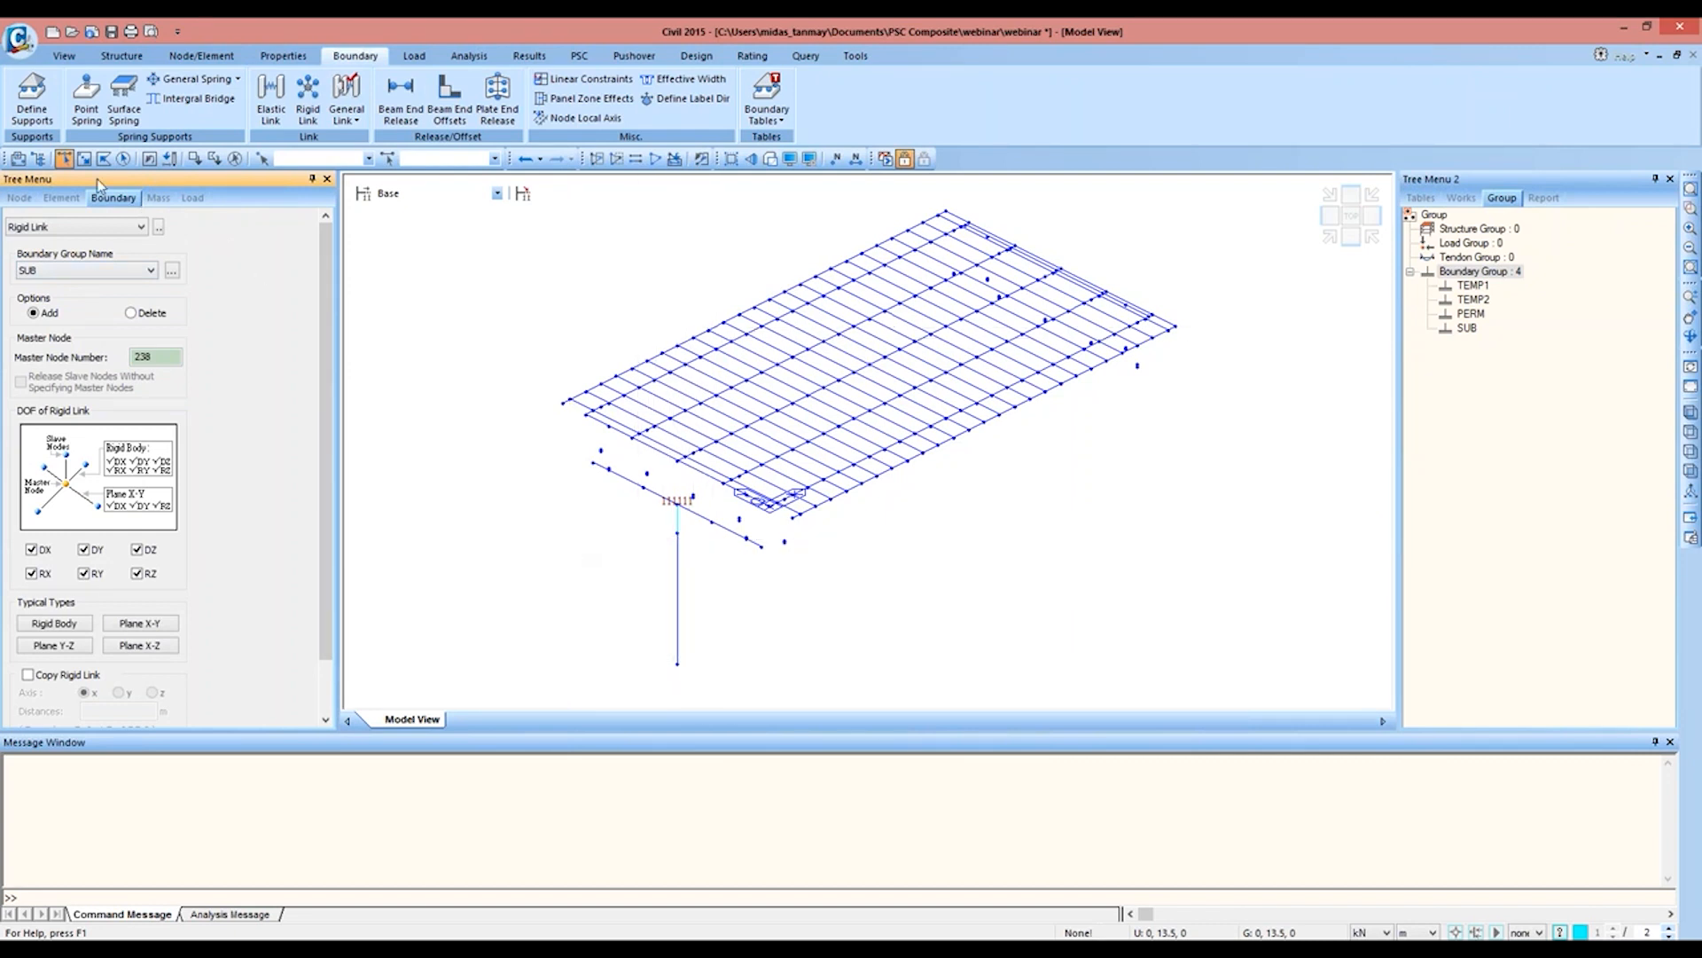
{"action": "left_click", "coordinate": [43, 108]}
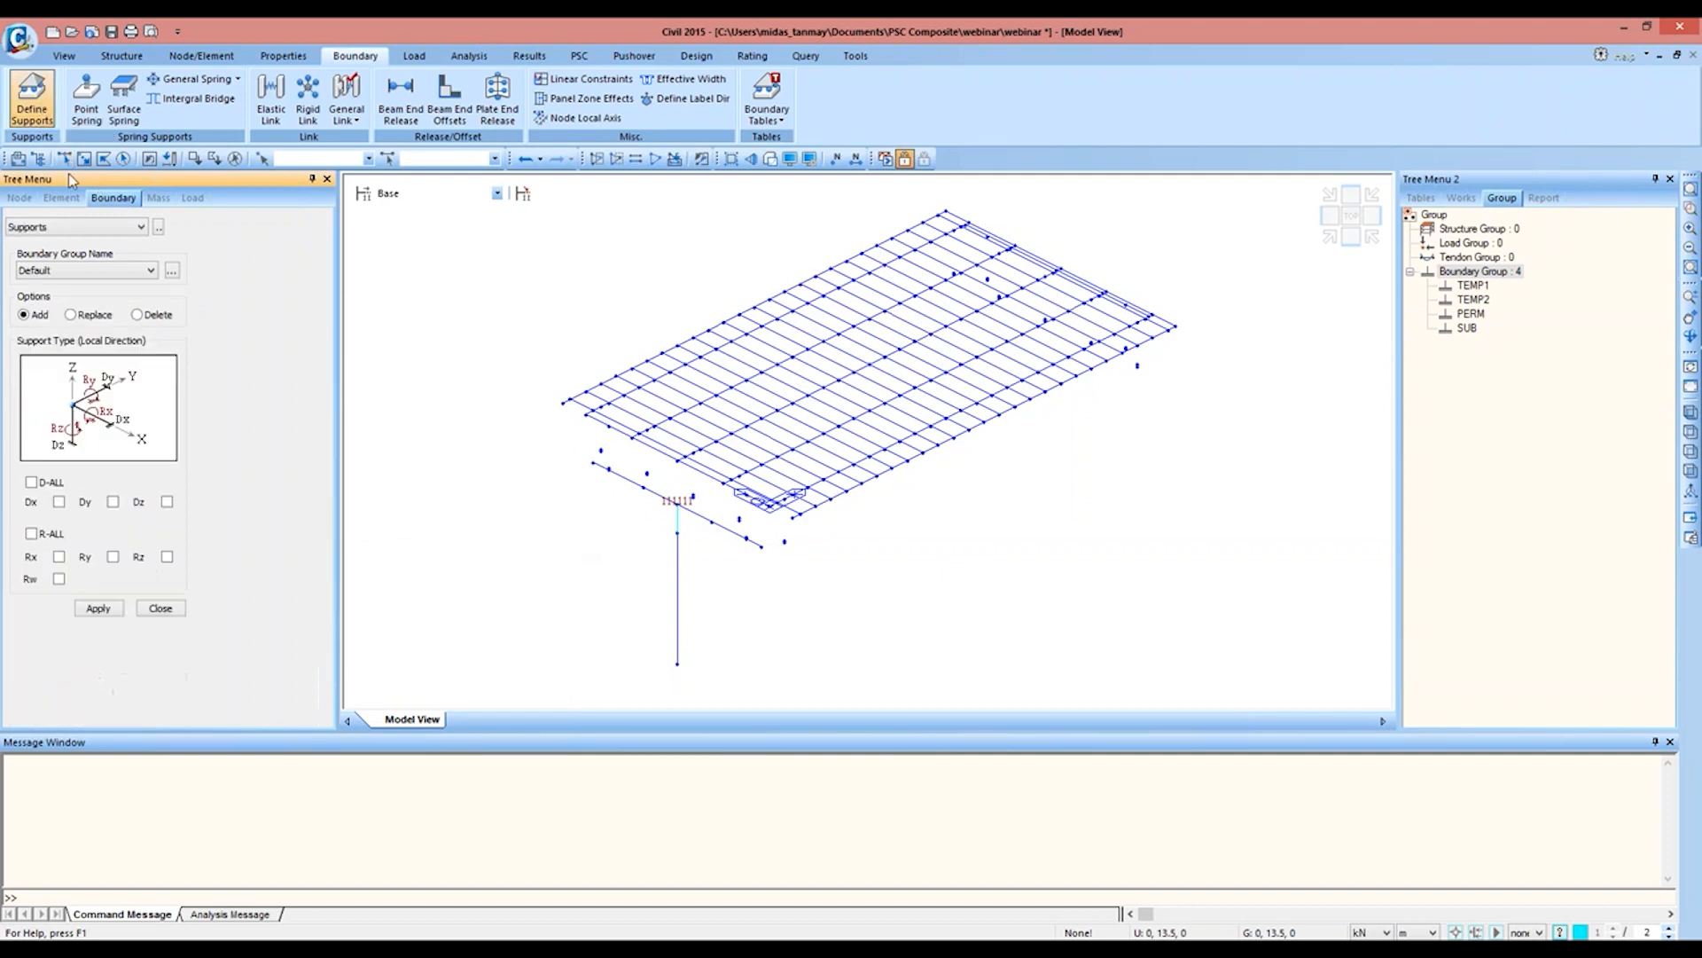
{"action": "left_click", "coordinate": [56, 484]}
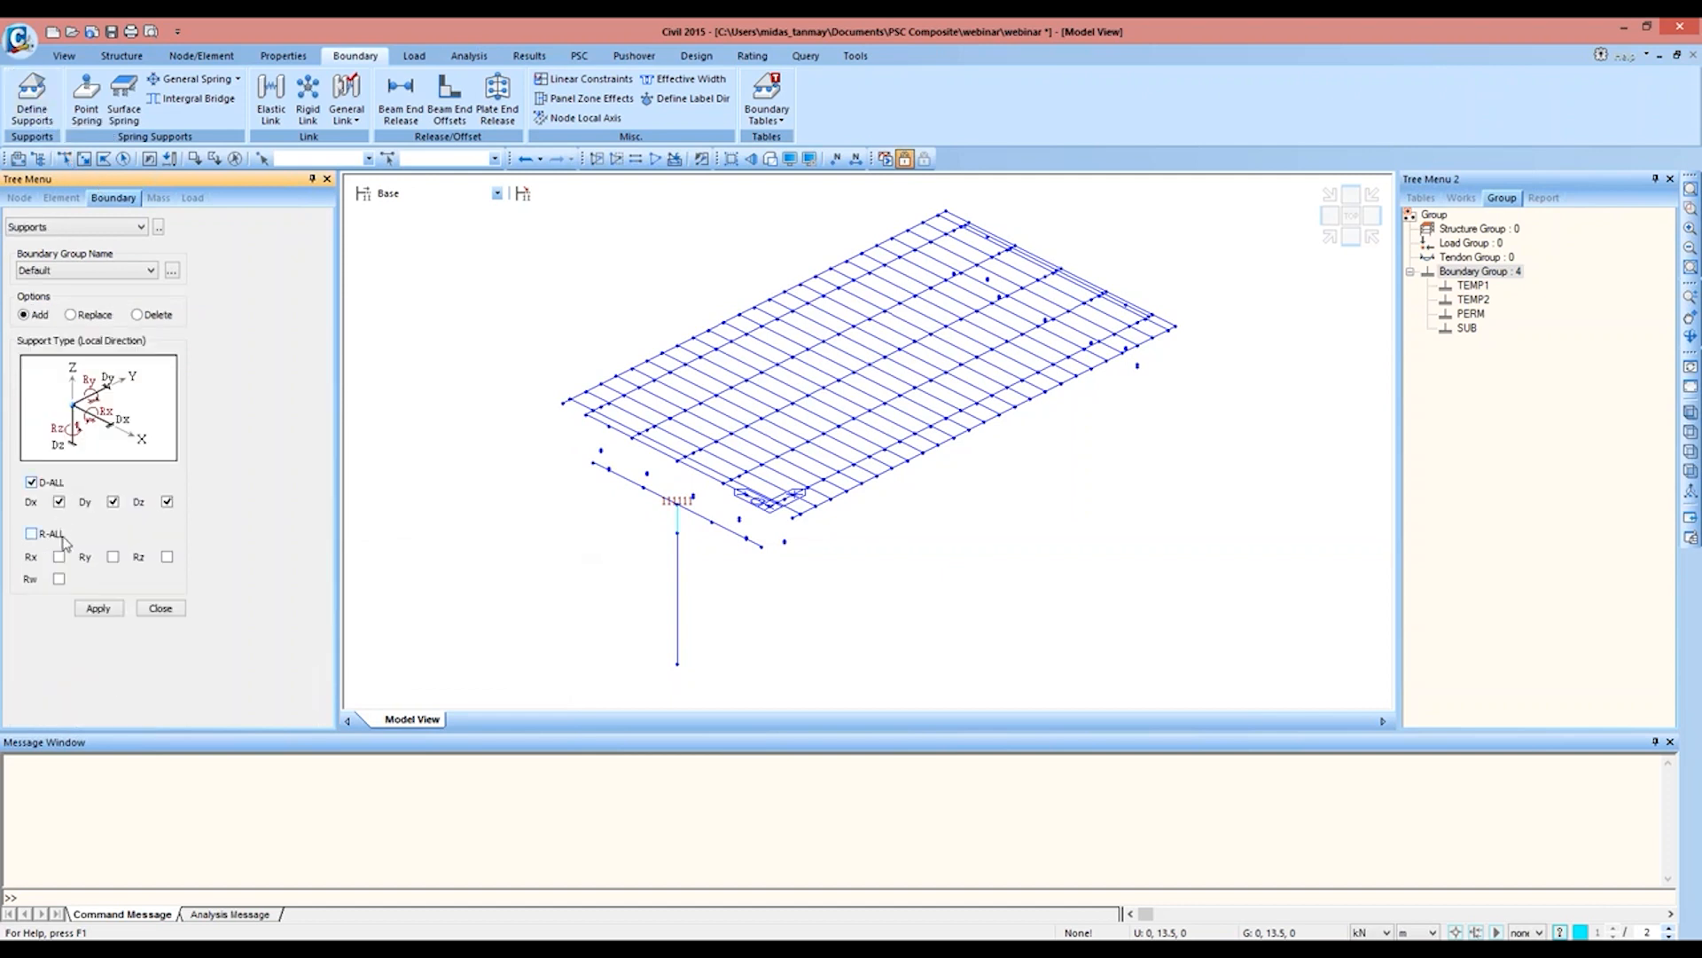
{"action": "left_click", "coordinate": [112, 270]}
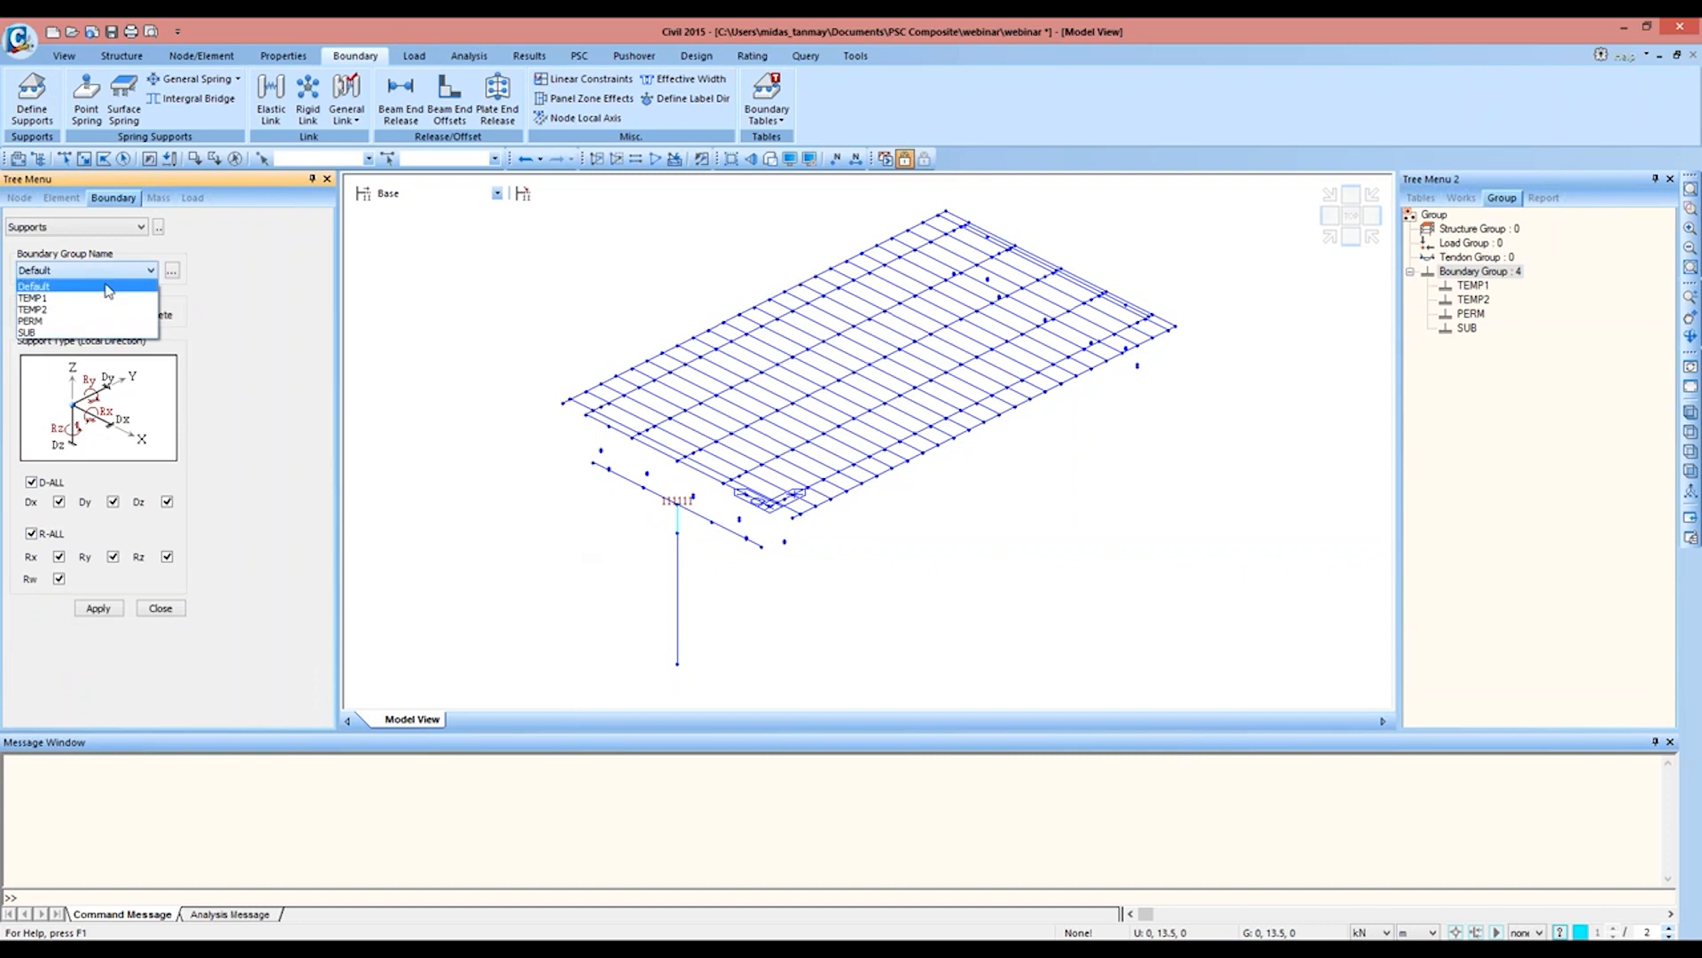
{"action": "left_click", "coordinate": [103, 333]}
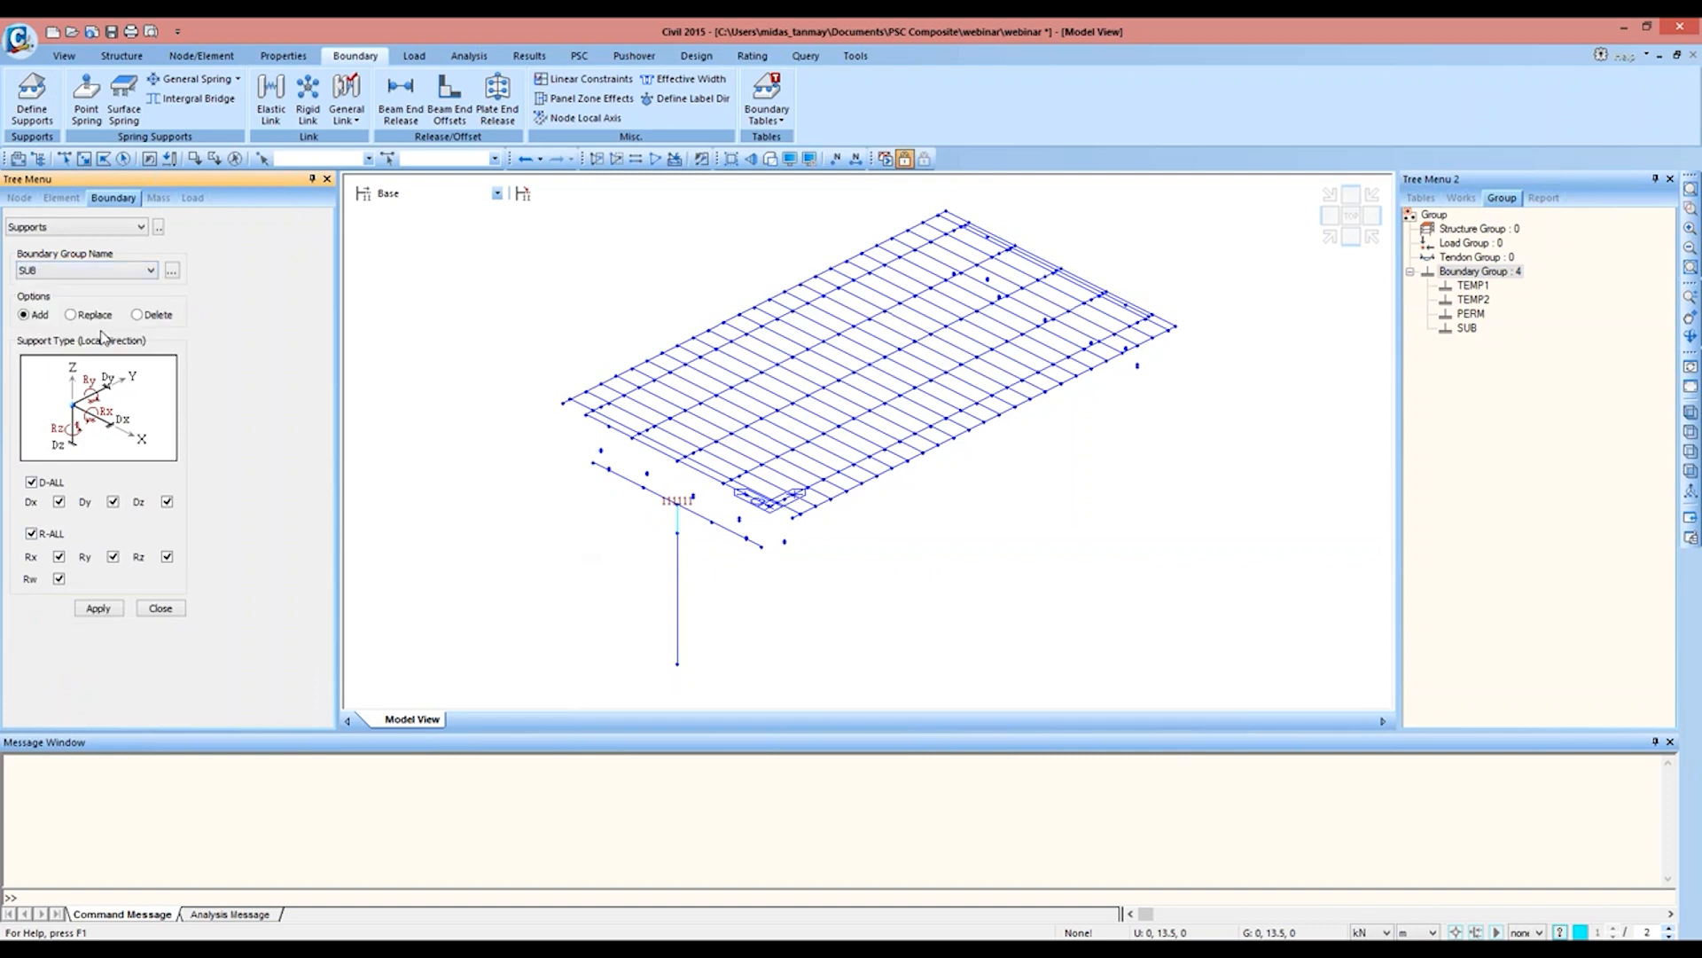
{"action": "left_click", "coordinate": [64, 159]}
{"action": "left_click", "coordinate": [678, 664]}
{"action": "left_click", "coordinate": [86, 610]}
{"action": "left_click", "coordinate": [152, 611]}
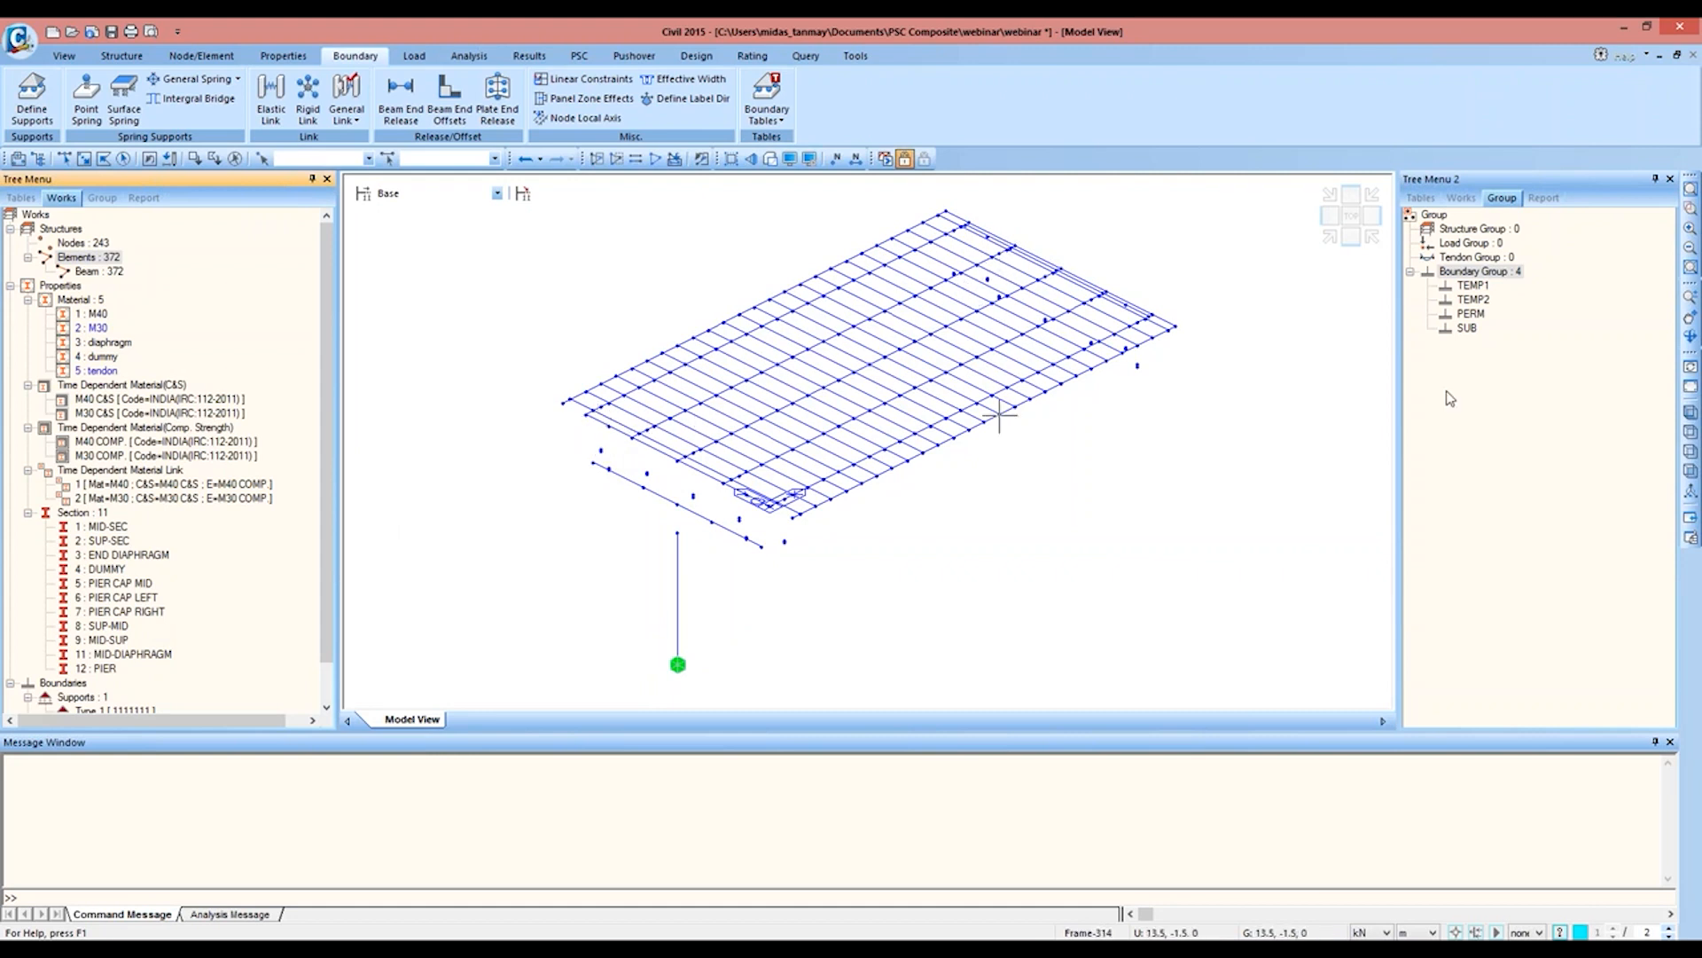
Step: Open the rigid link definition and query the distance between nodes 206 and 205 at the pier end of the deck
{"action": "left_click", "coordinate": [1690, 207]}
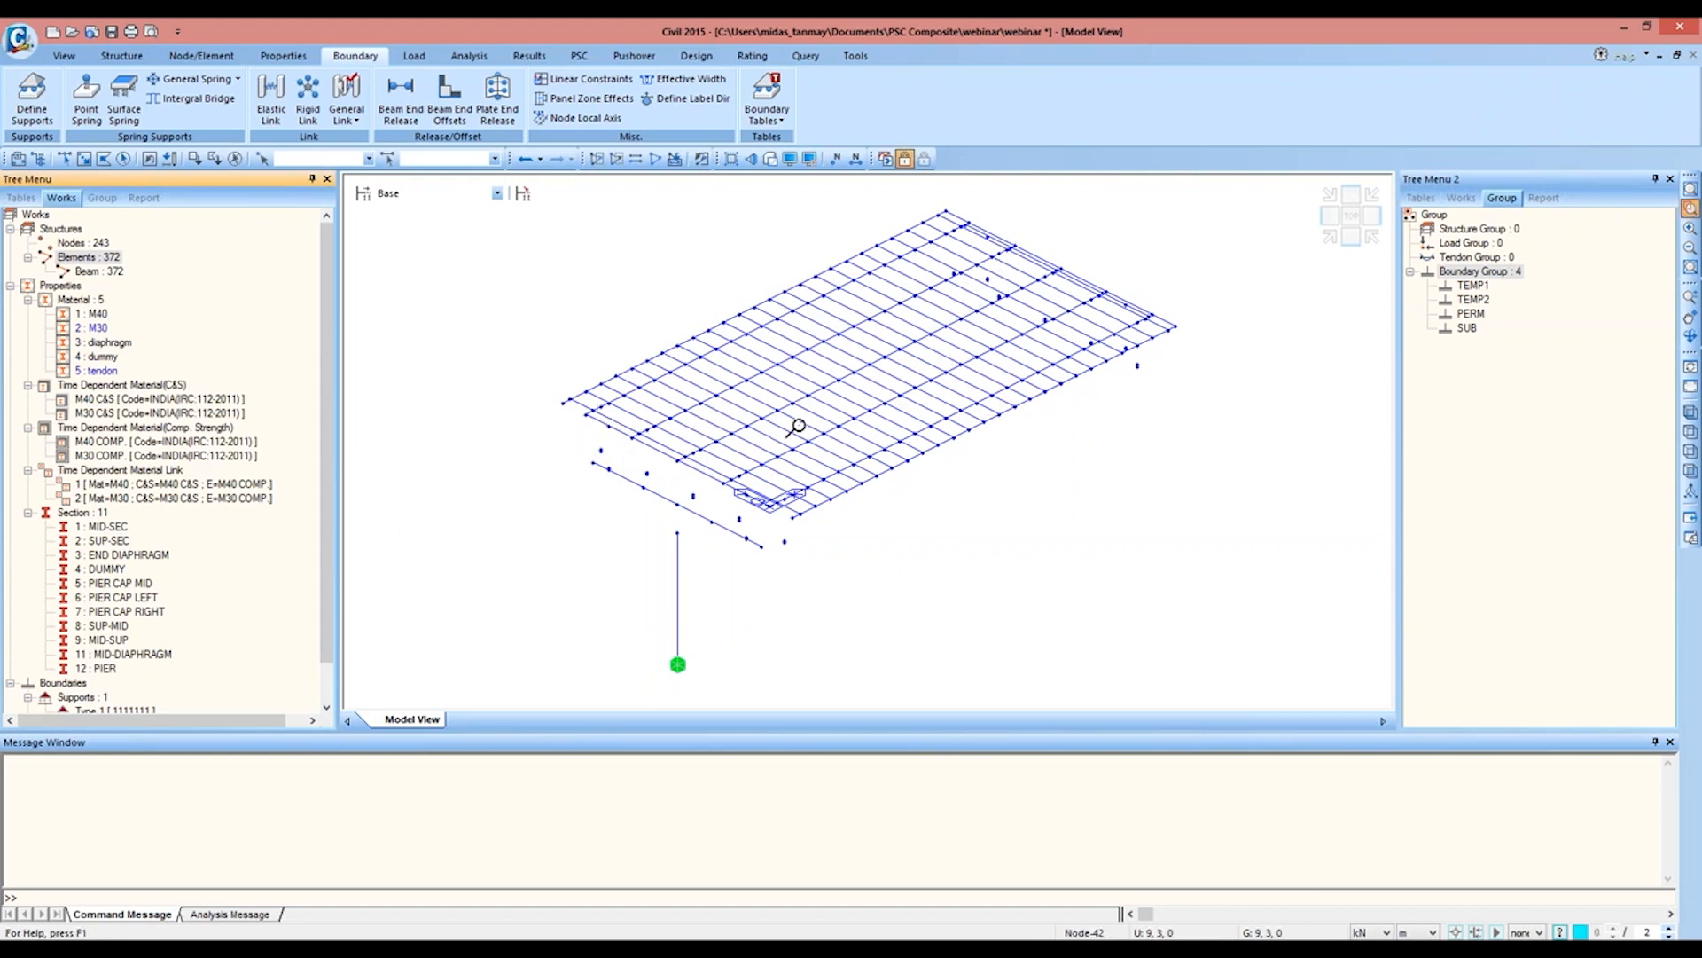
{"action": "left_click_drag", "start_coordinate": [579, 413], "coordinate": [756, 548]}
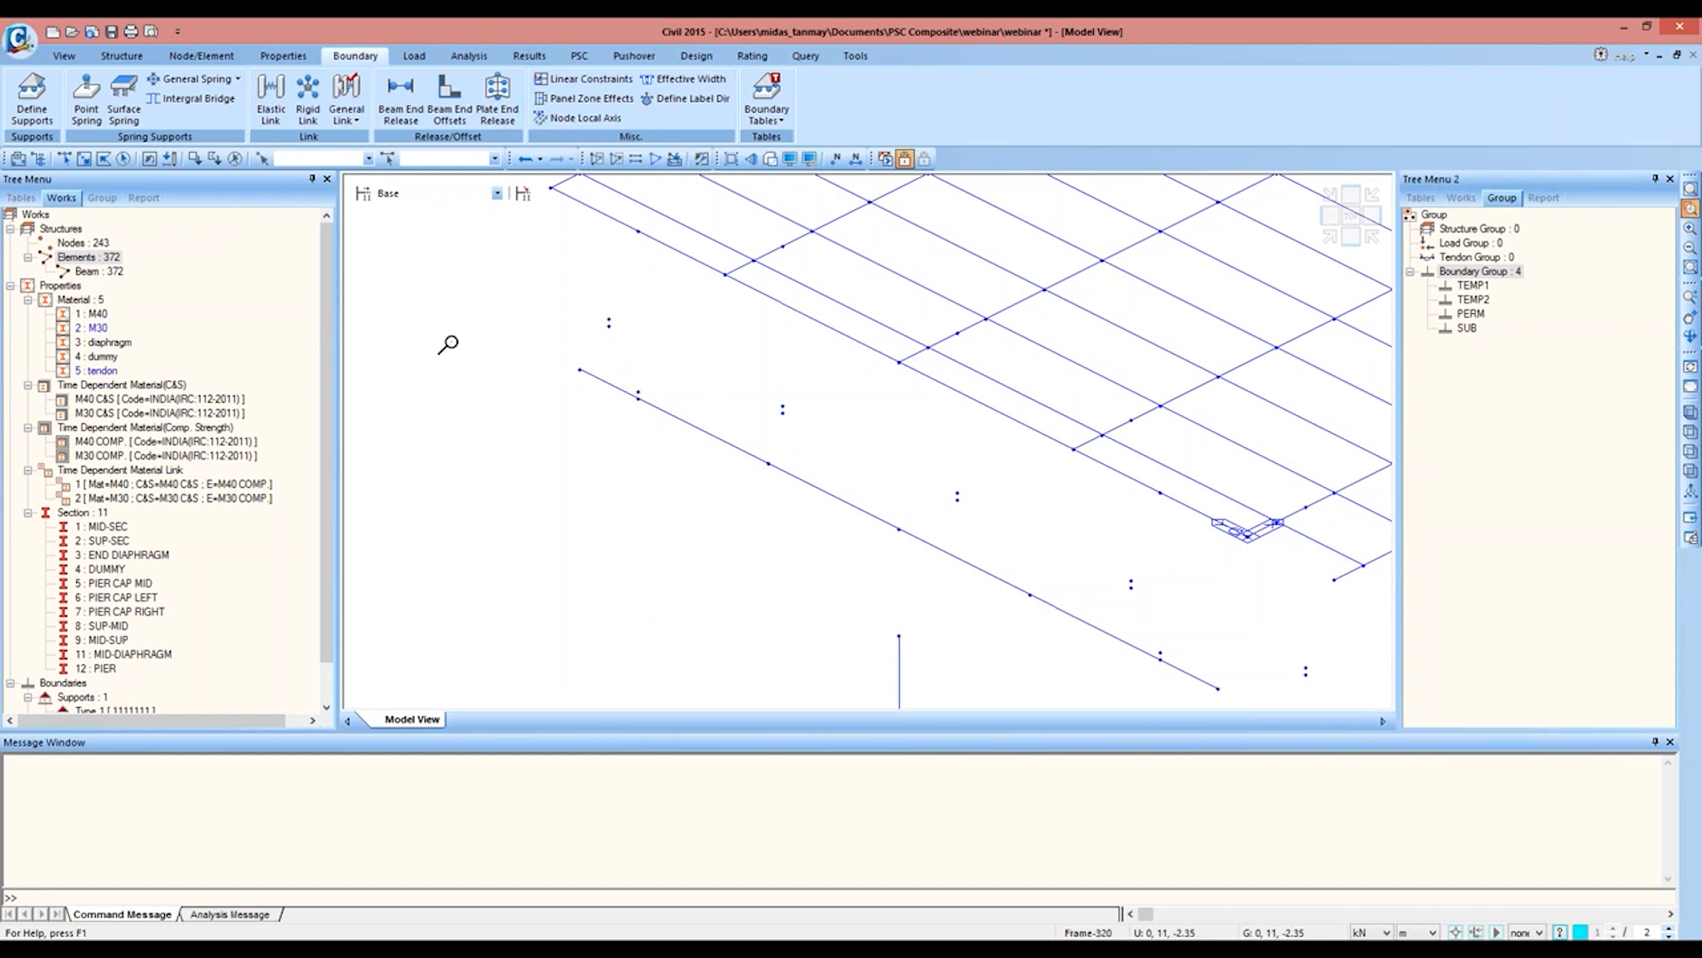
{"action": "left_click", "coordinate": [308, 99]}
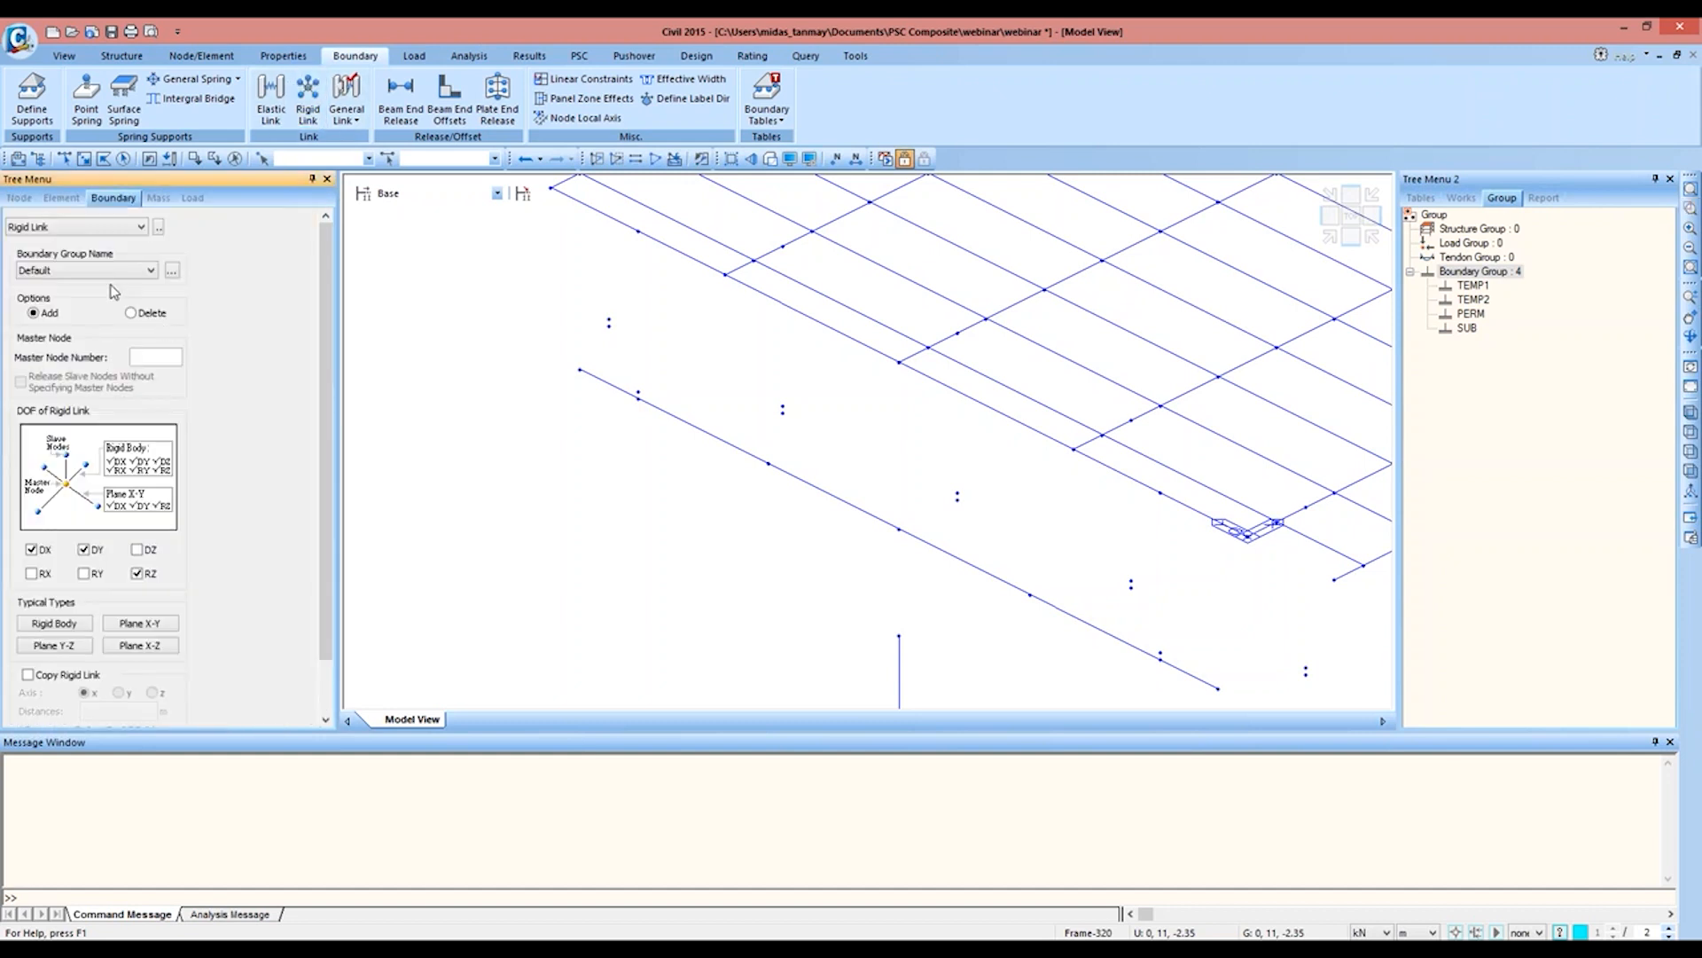
{"action": "left_click", "coordinate": [107, 270]}
{"action": "left_click", "coordinate": [107, 275]}
{"action": "middle_click_drag", "start_coordinate": [850, 539], "coordinate": [832, 534]}
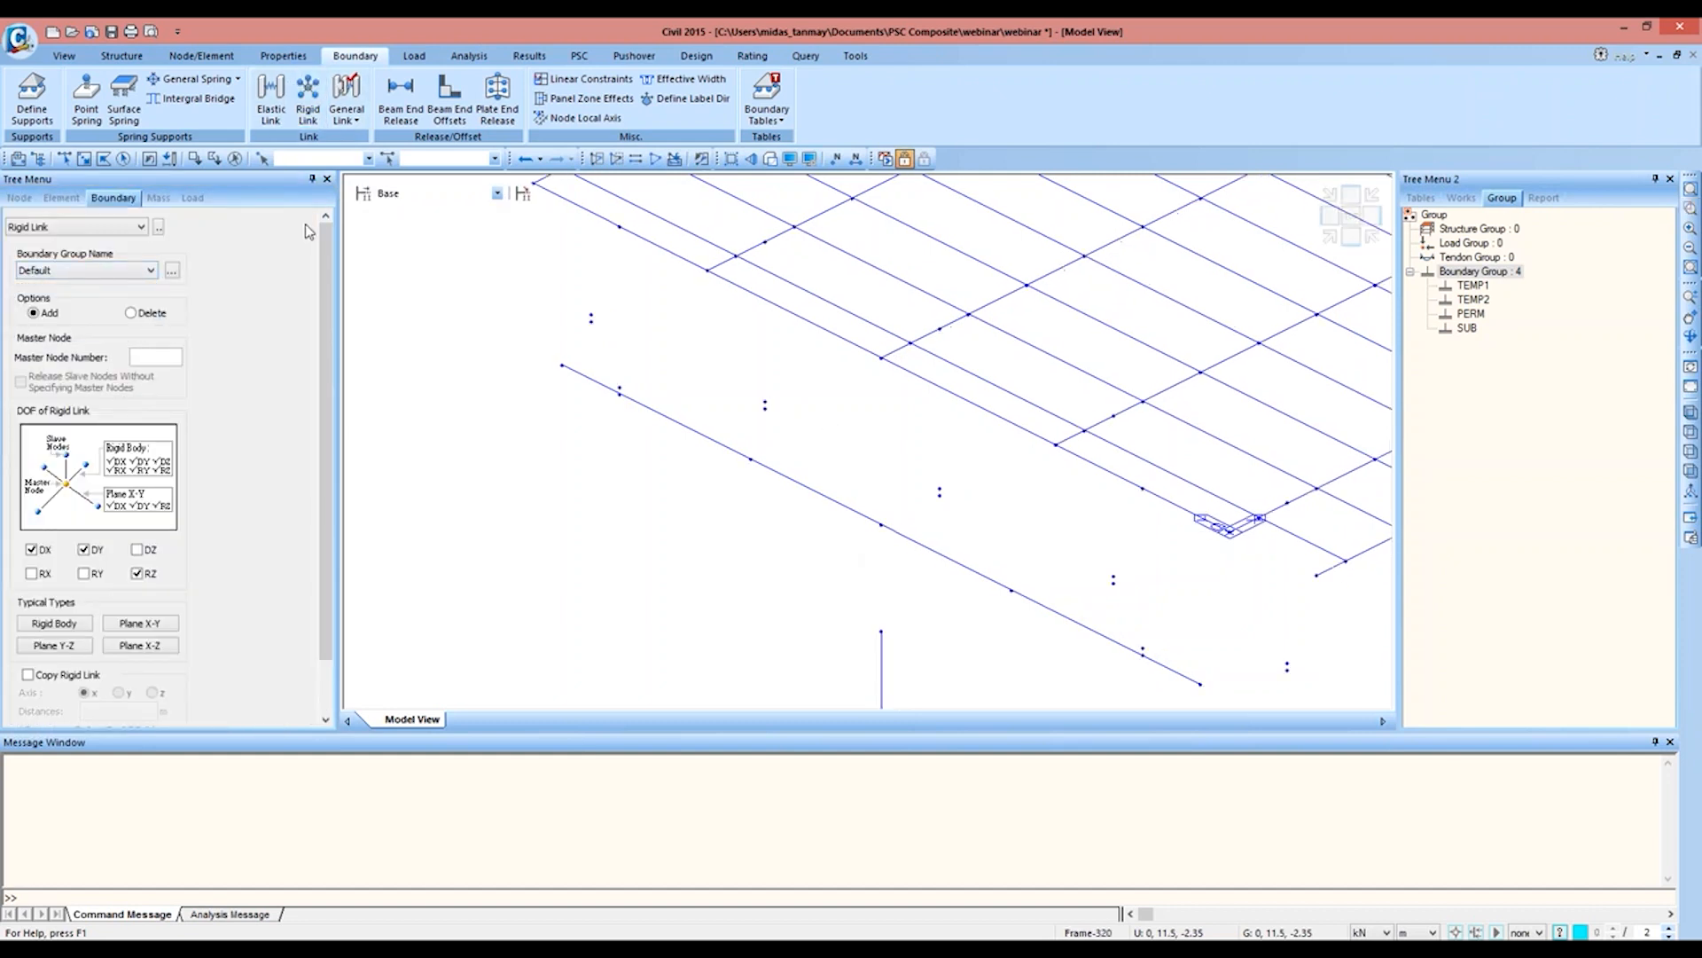
{"action": "key", "text": "ctrl+q"}
{"action": "left_click", "coordinate": [621, 228]}
{"action": "left_click", "coordinate": [1143, 489]}
{"action": "left_click", "coordinate": [1143, 488]}
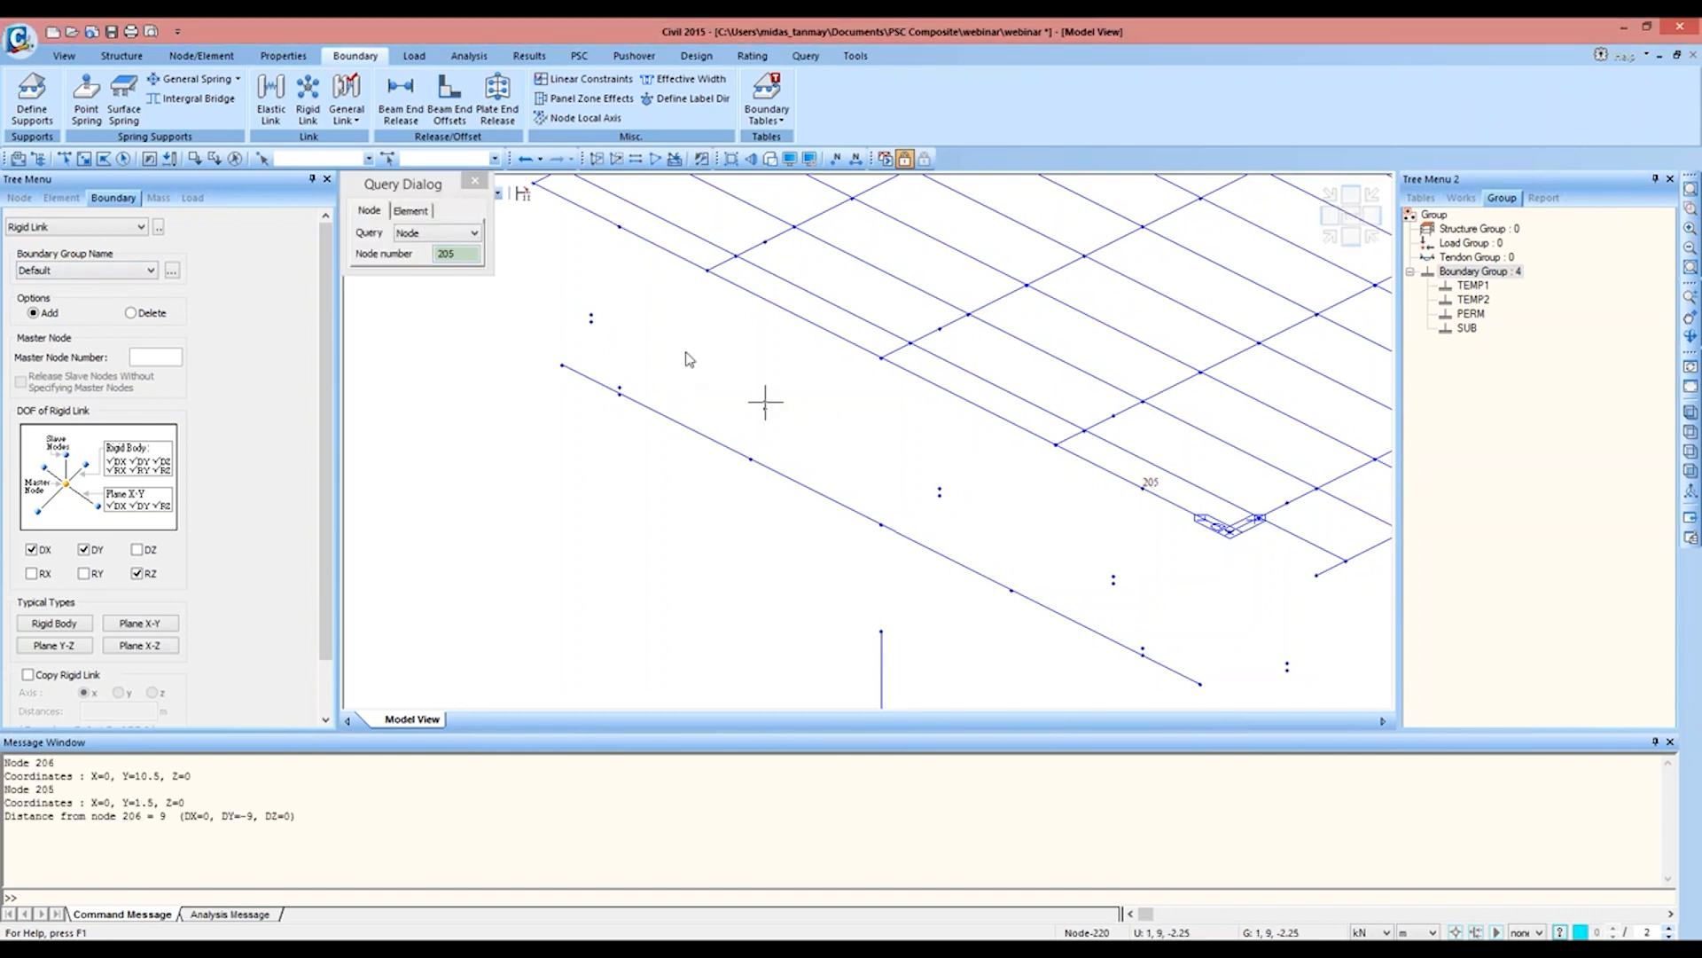
{"action": "left_click", "coordinate": [475, 181]}
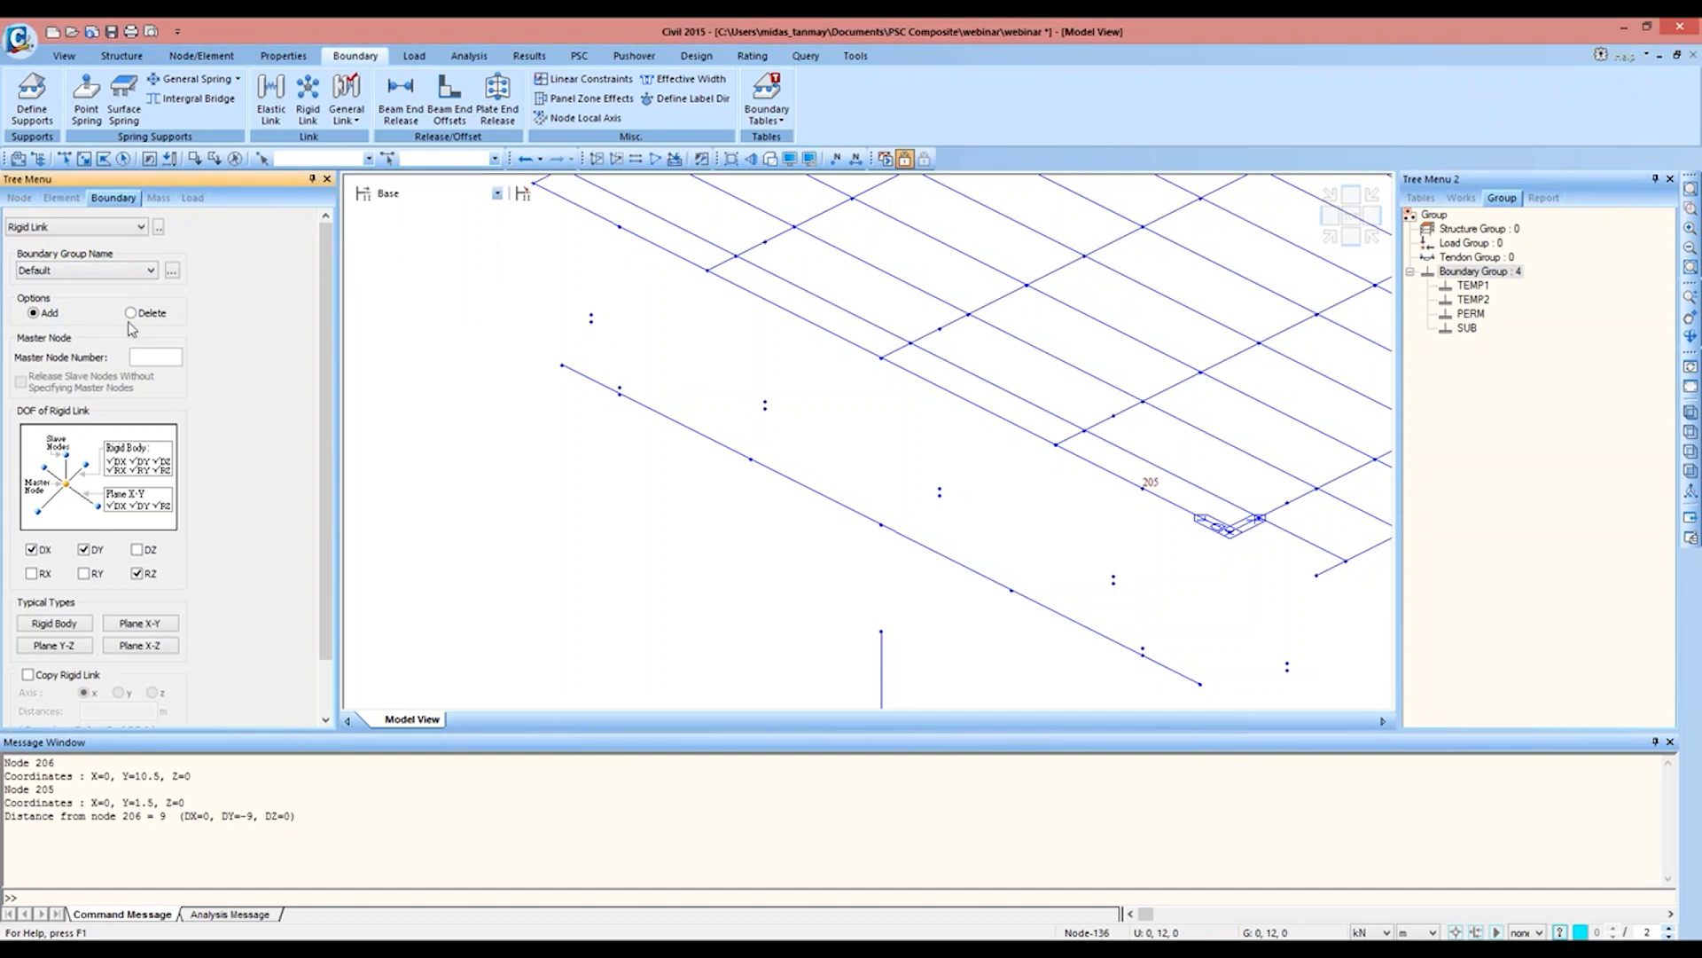
Step: Create a rigid-body link in group PERM from master node 206 to node 220 below it, copied -9 m along y
{"action": "left_click", "coordinate": [89, 271]}
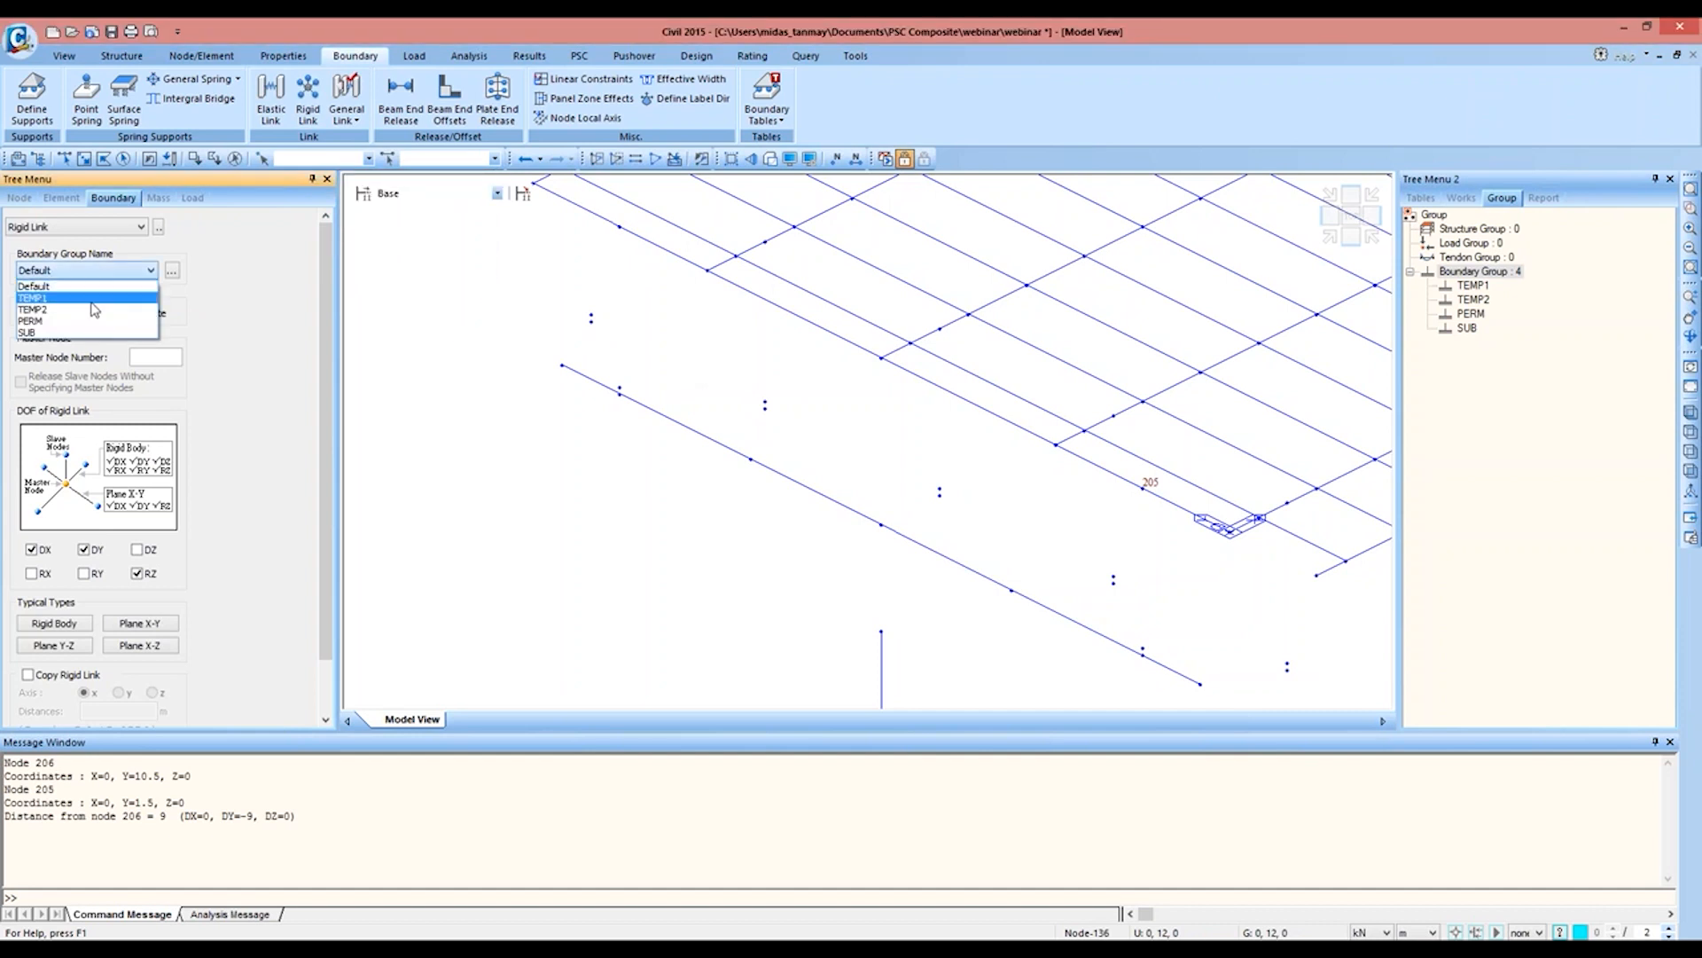
{"action": "left_click", "coordinate": [92, 320]}
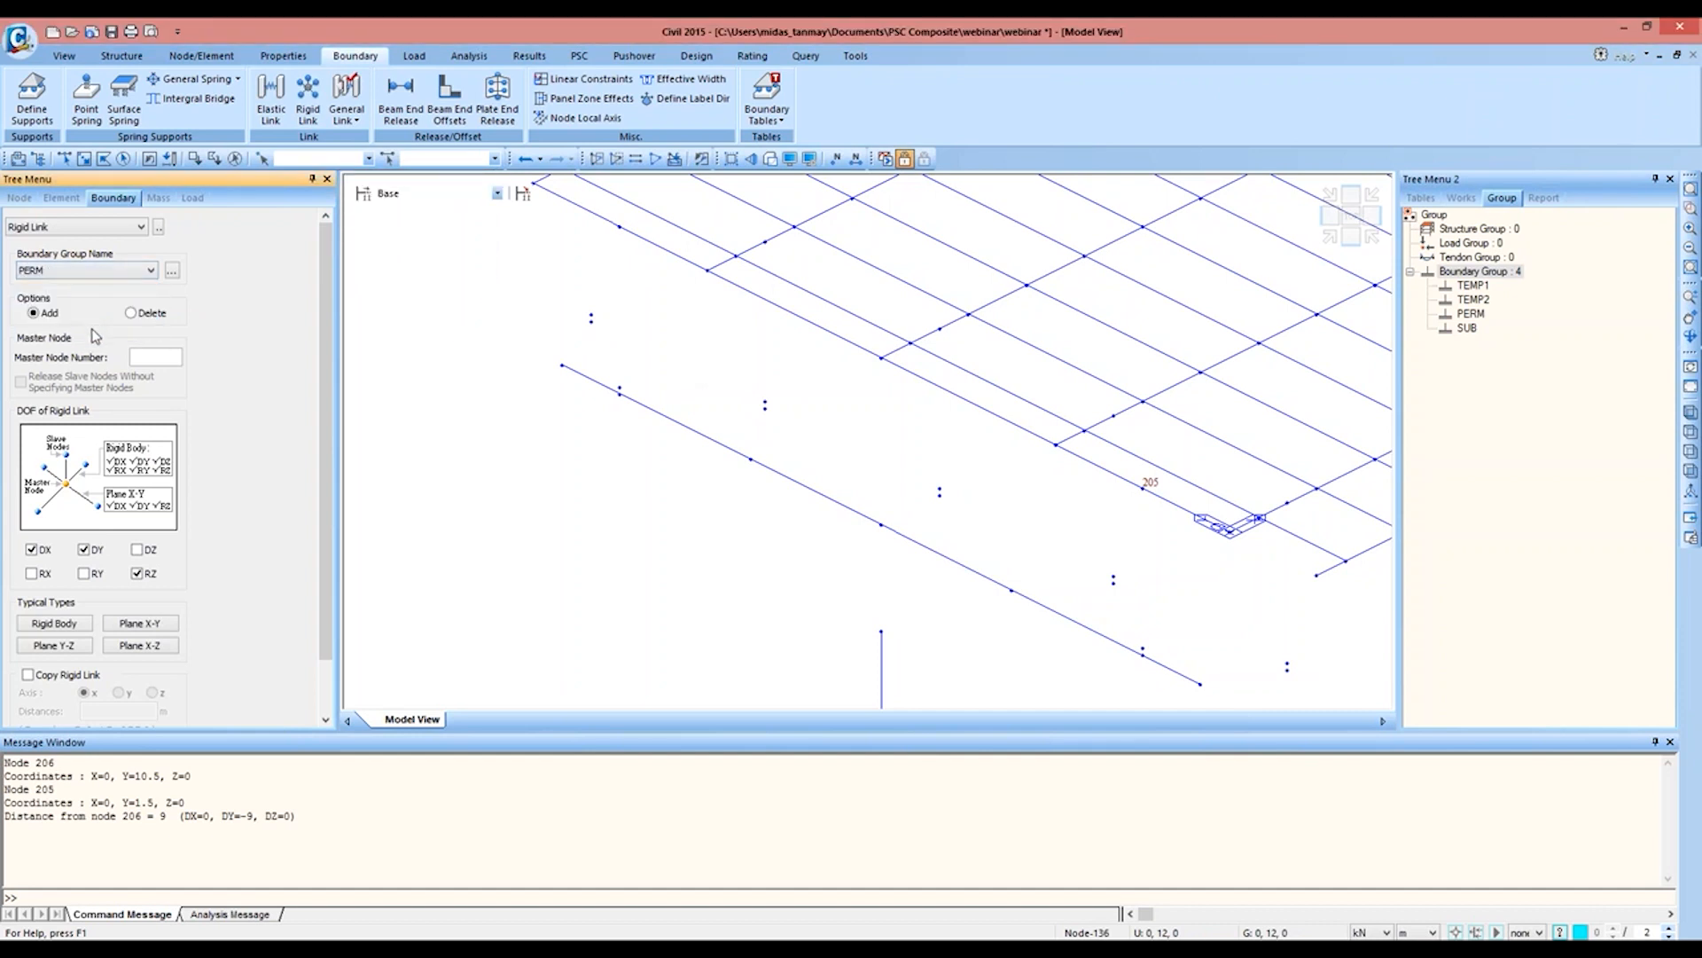
{"action": "left_click", "coordinate": [49, 623]}
{"action": "left_click", "coordinate": [156, 356]}
{"action": "left_click", "coordinate": [619, 227]}
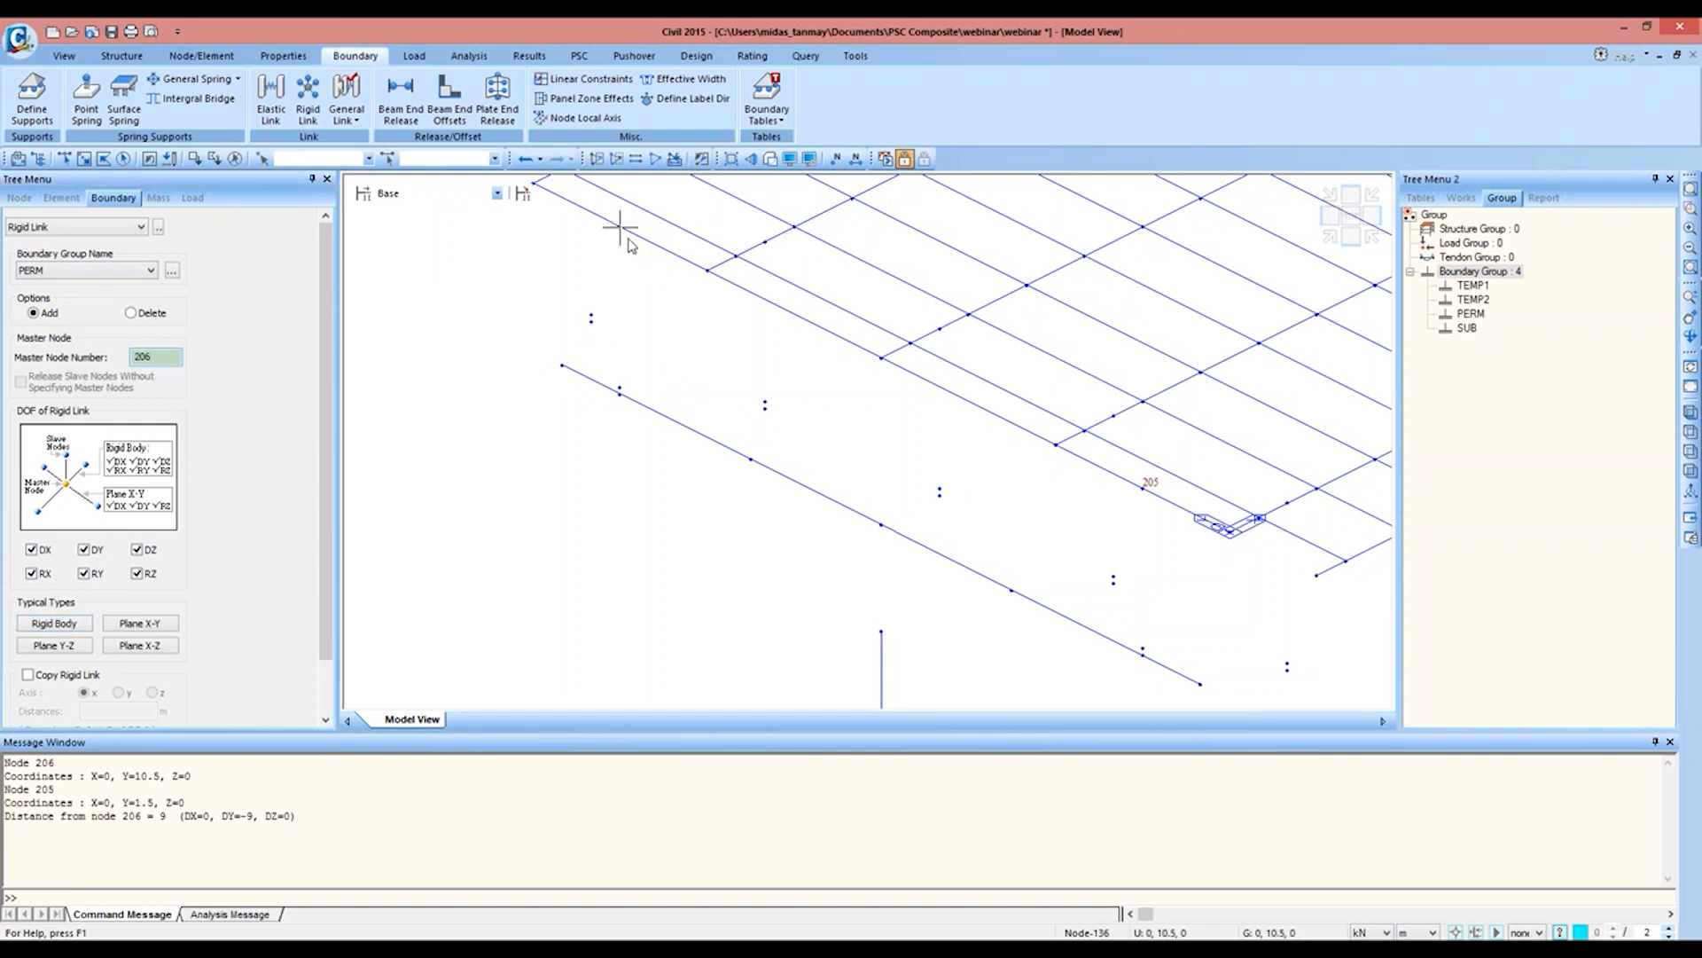
{"action": "scroll", "coordinate": [133, 532], "scroll_direction": "down", "scroll_amount": 1}
{"action": "left_click", "coordinate": [62, 612]}
{"action": "left_click", "coordinate": [63, 158]}
{"action": "left_click", "coordinate": [620, 387]}
{"action": "left_click", "coordinate": [118, 631]}
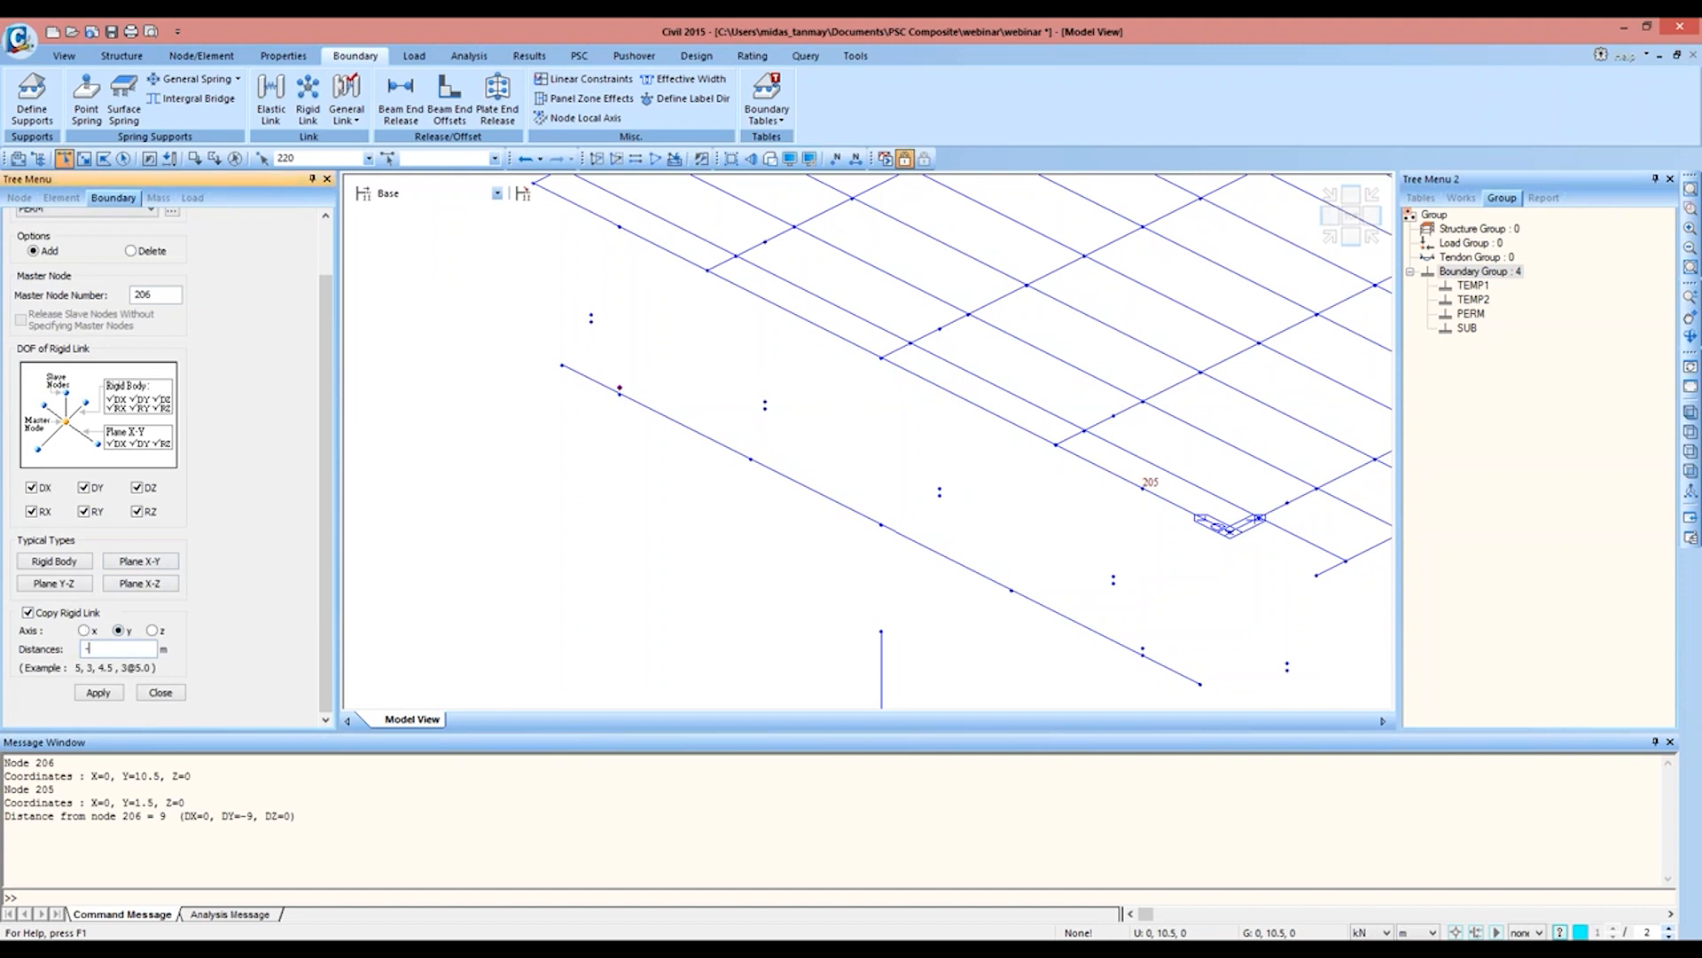
{"action": "left_click", "coordinate": [97, 693]}
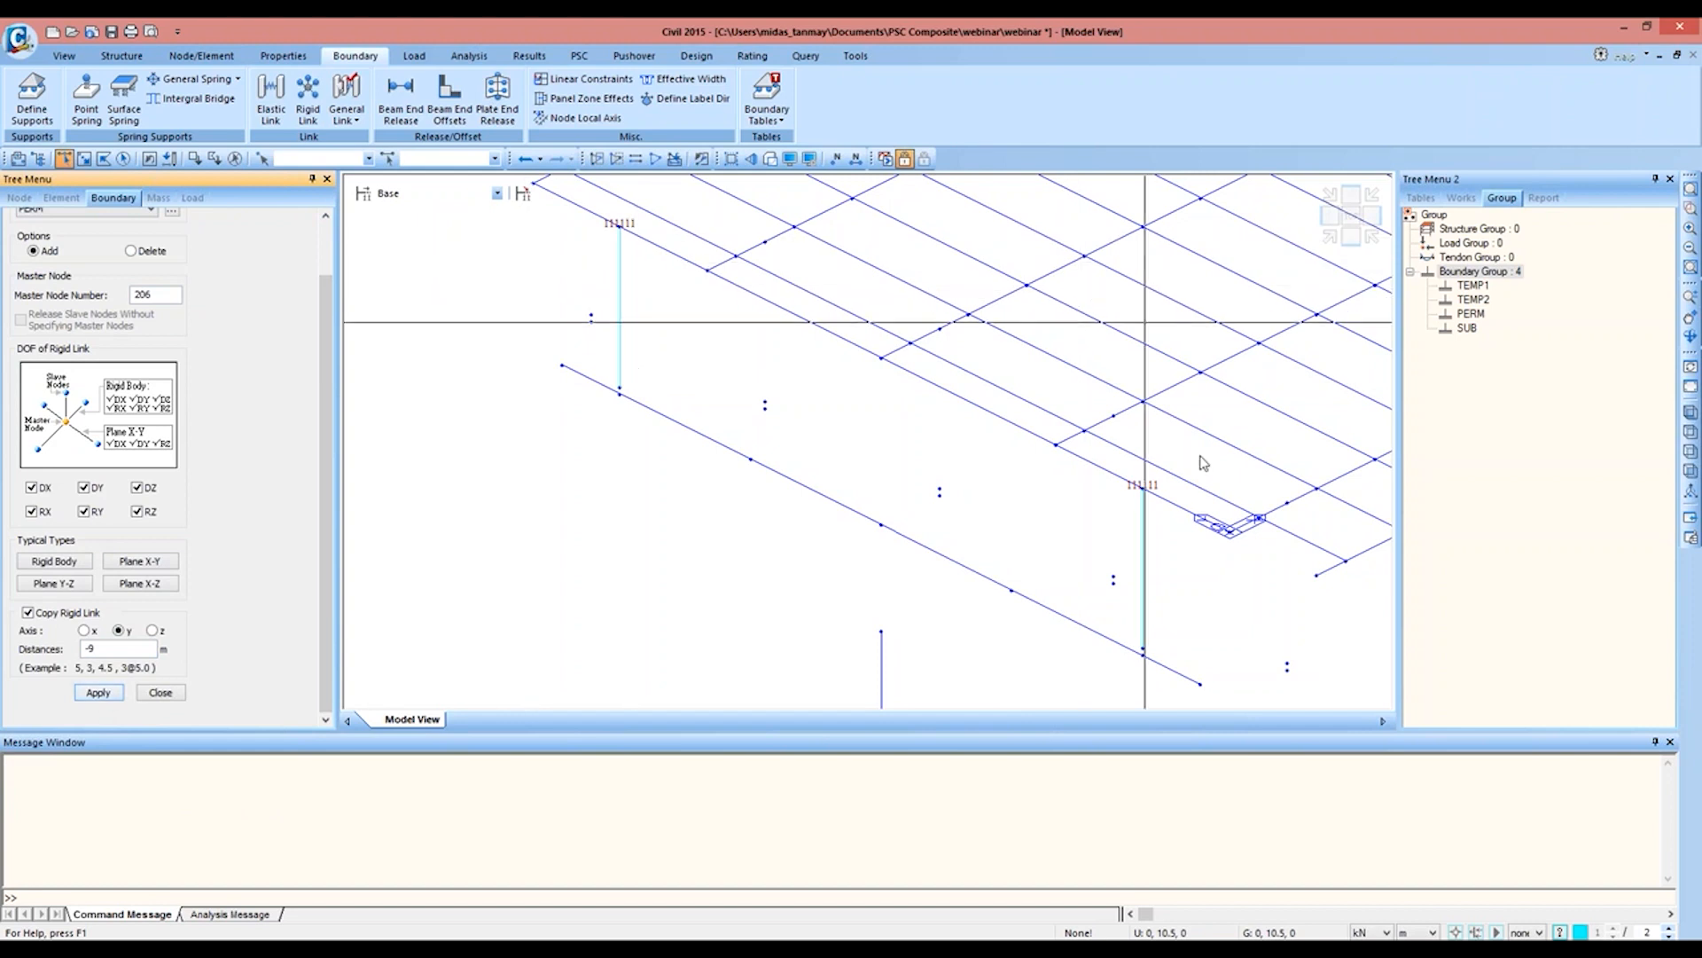
Step: Create the same rigid link at the deck's far end from master node 207 to the node below, copied -9 m along y
{"action": "middle_click_drag", "start_coordinate": [1117, 373], "coordinate": [847, 740]}
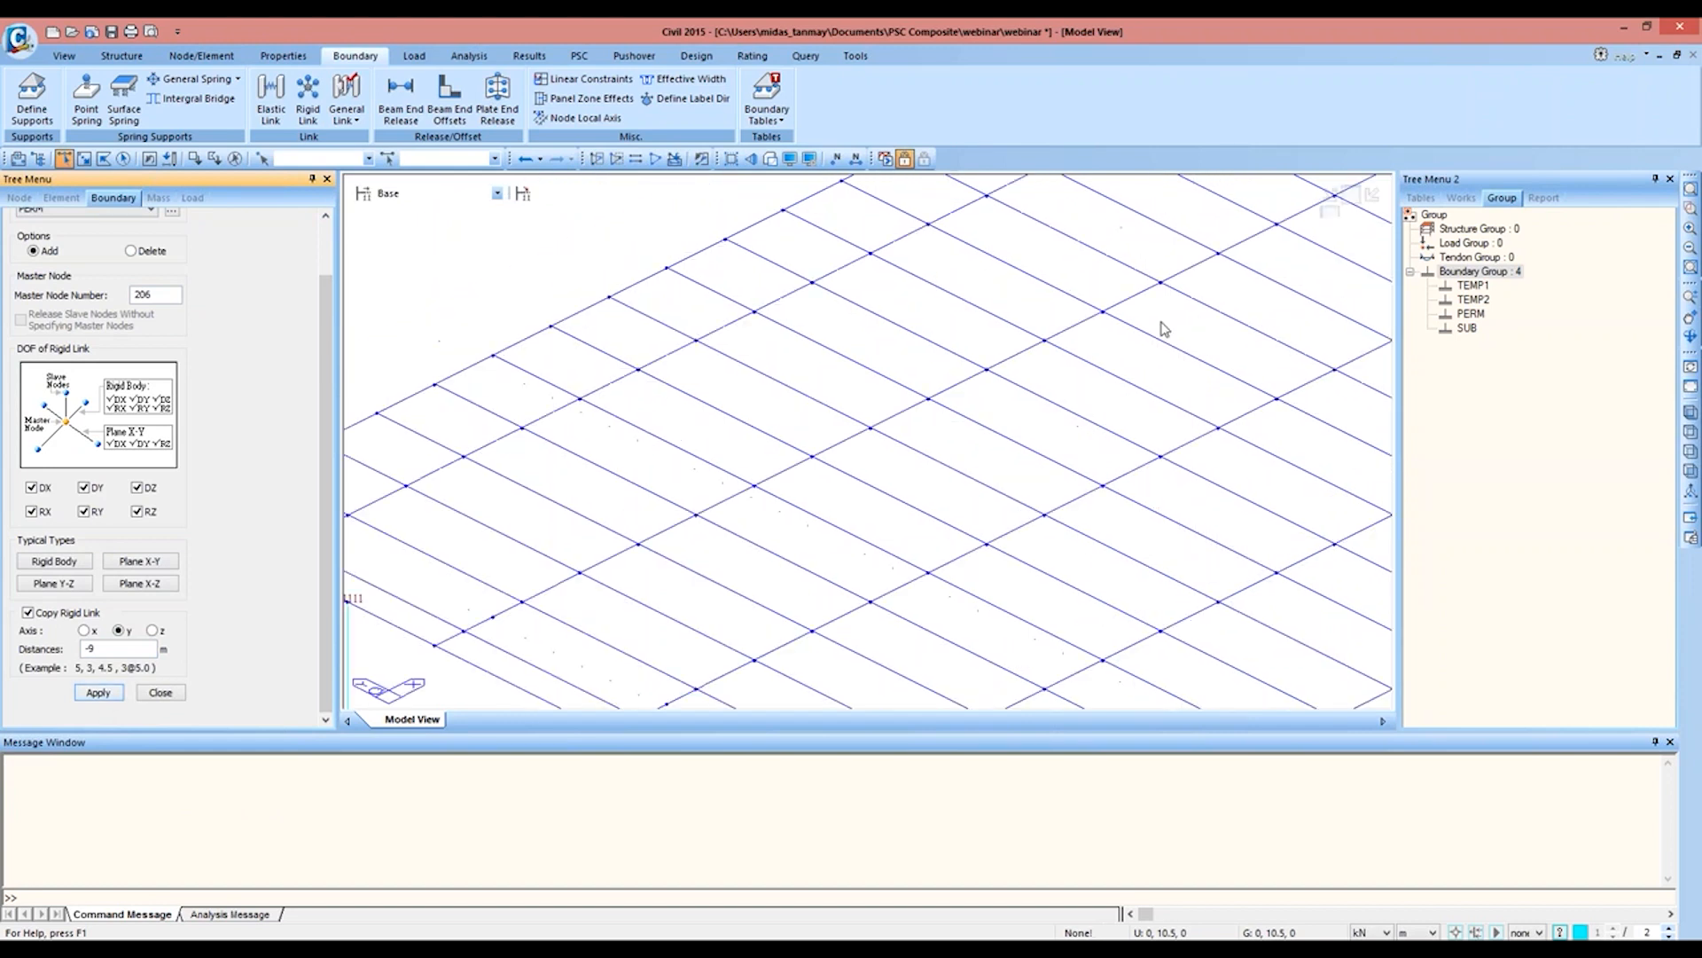
{"action": "middle_click_drag", "start_coordinate": [992, 475], "coordinate": [859, 643]}
{"action": "scroll", "coordinate": [985, 487], "scroll_direction": "down", "scroll_amount": 2}
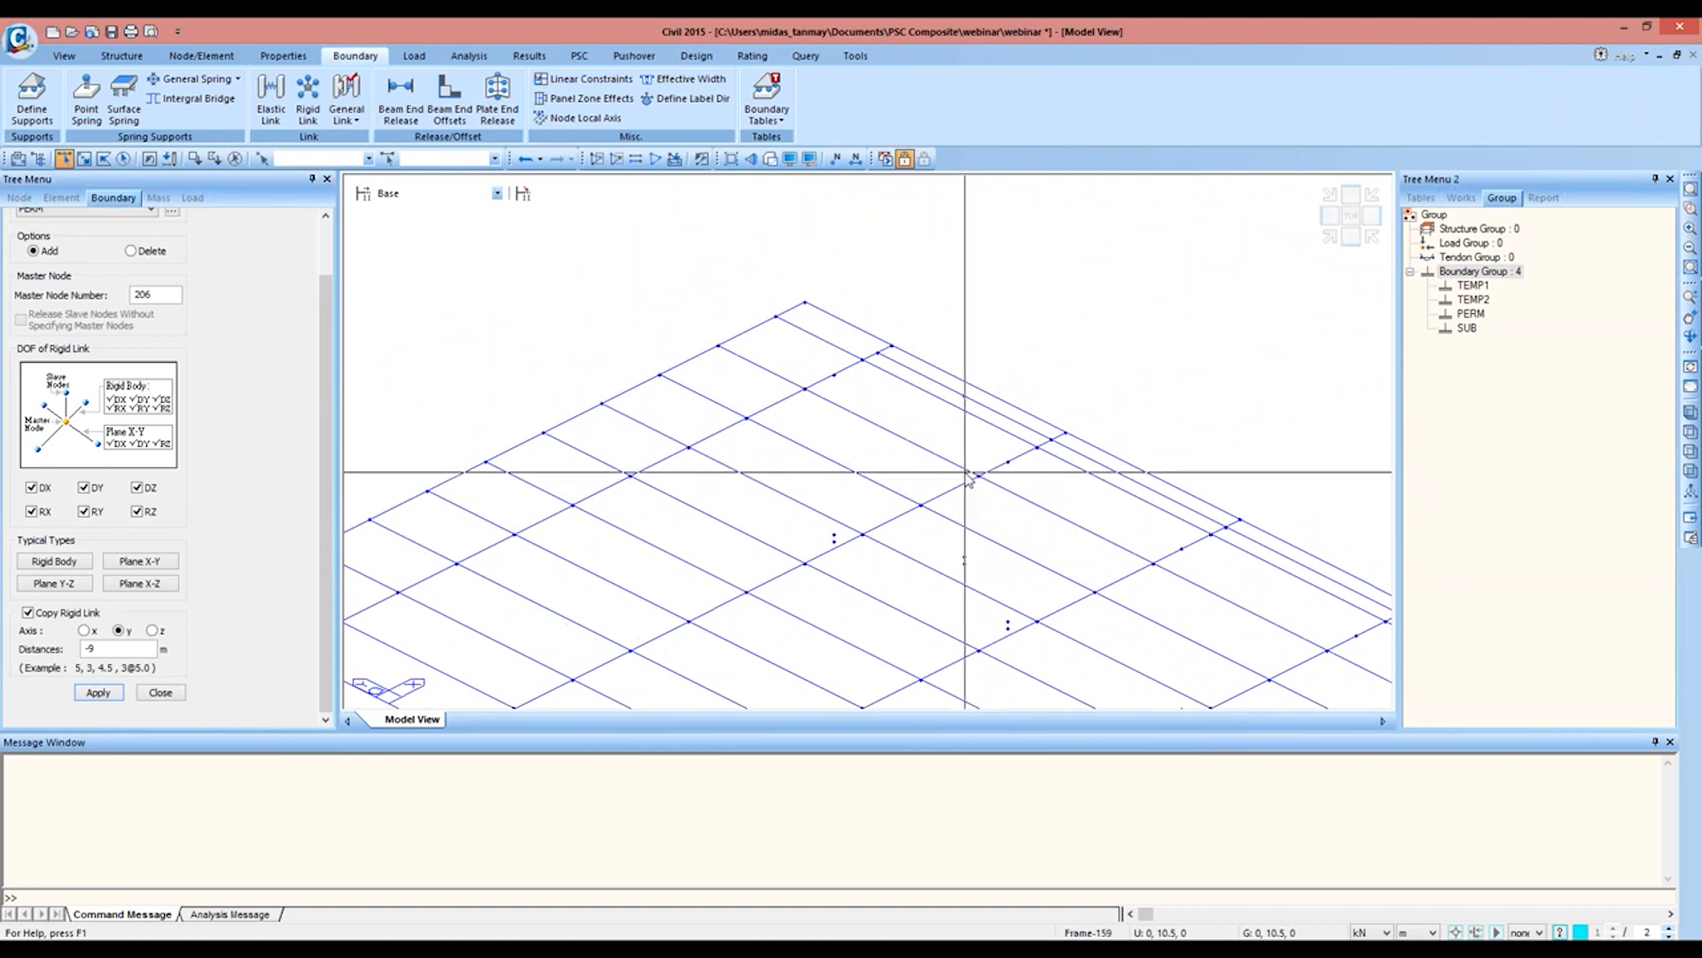
{"action": "left_click", "coordinate": [166, 294]}
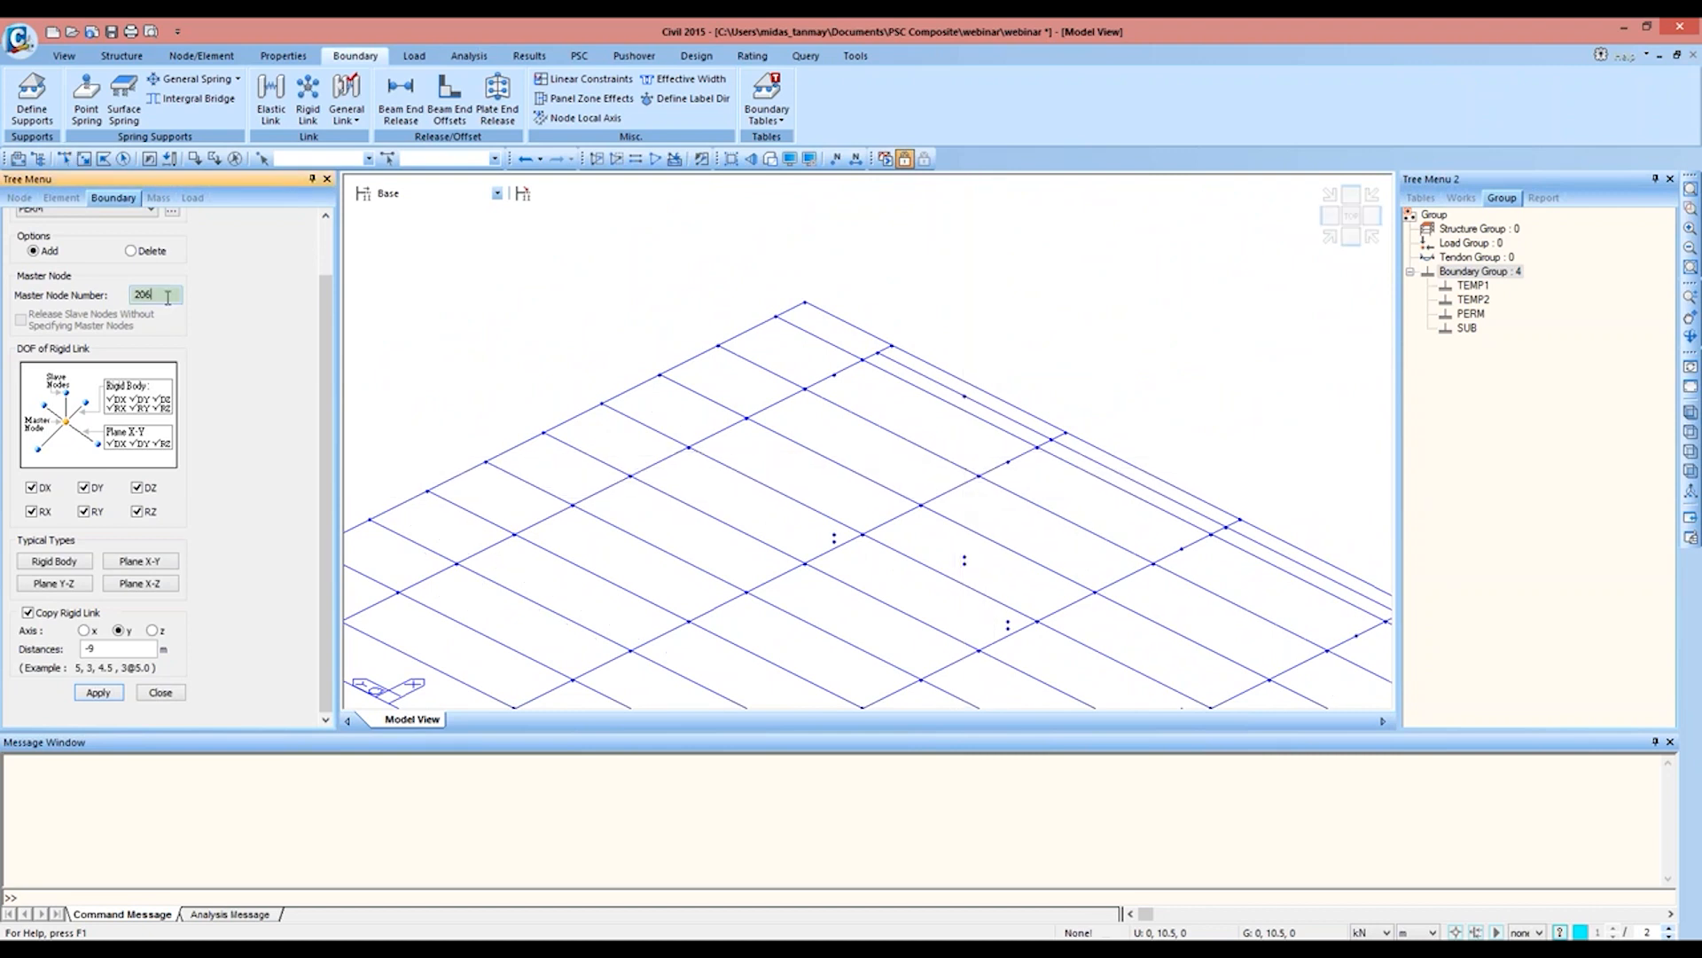
{"action": "left_click", "coordinate": [963, 403]}
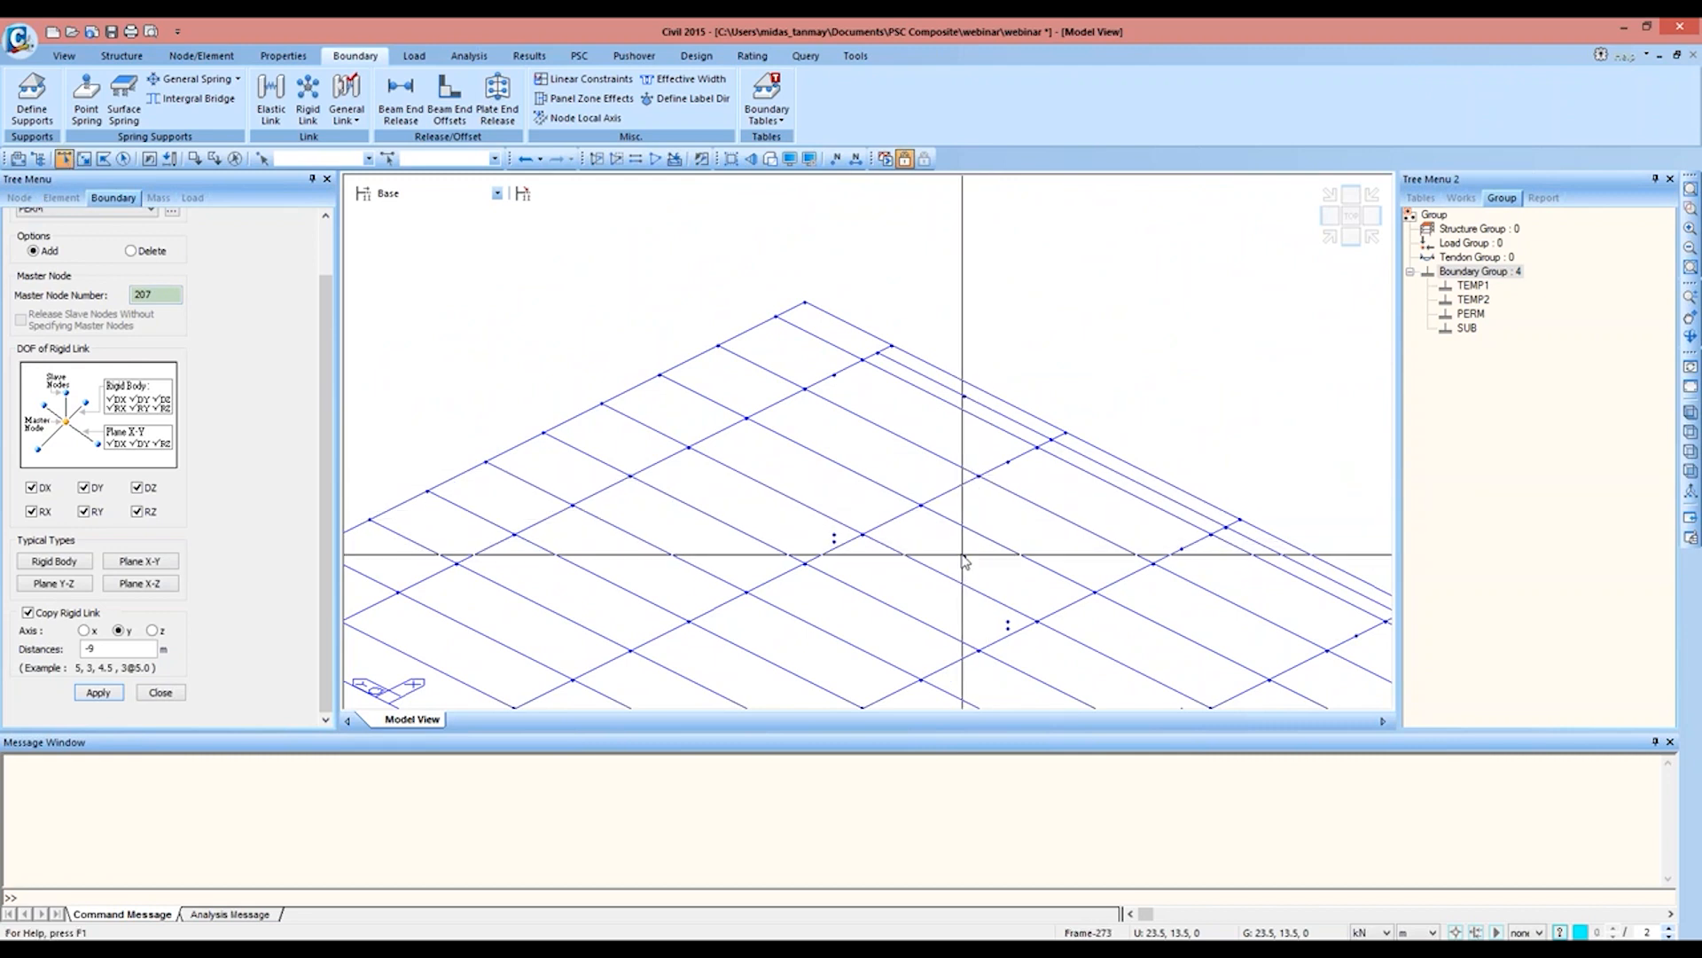
{"action": "left_click", "coordinate": [965, 560]}
{"action": "left_click", "coordinate": [104, 690]}
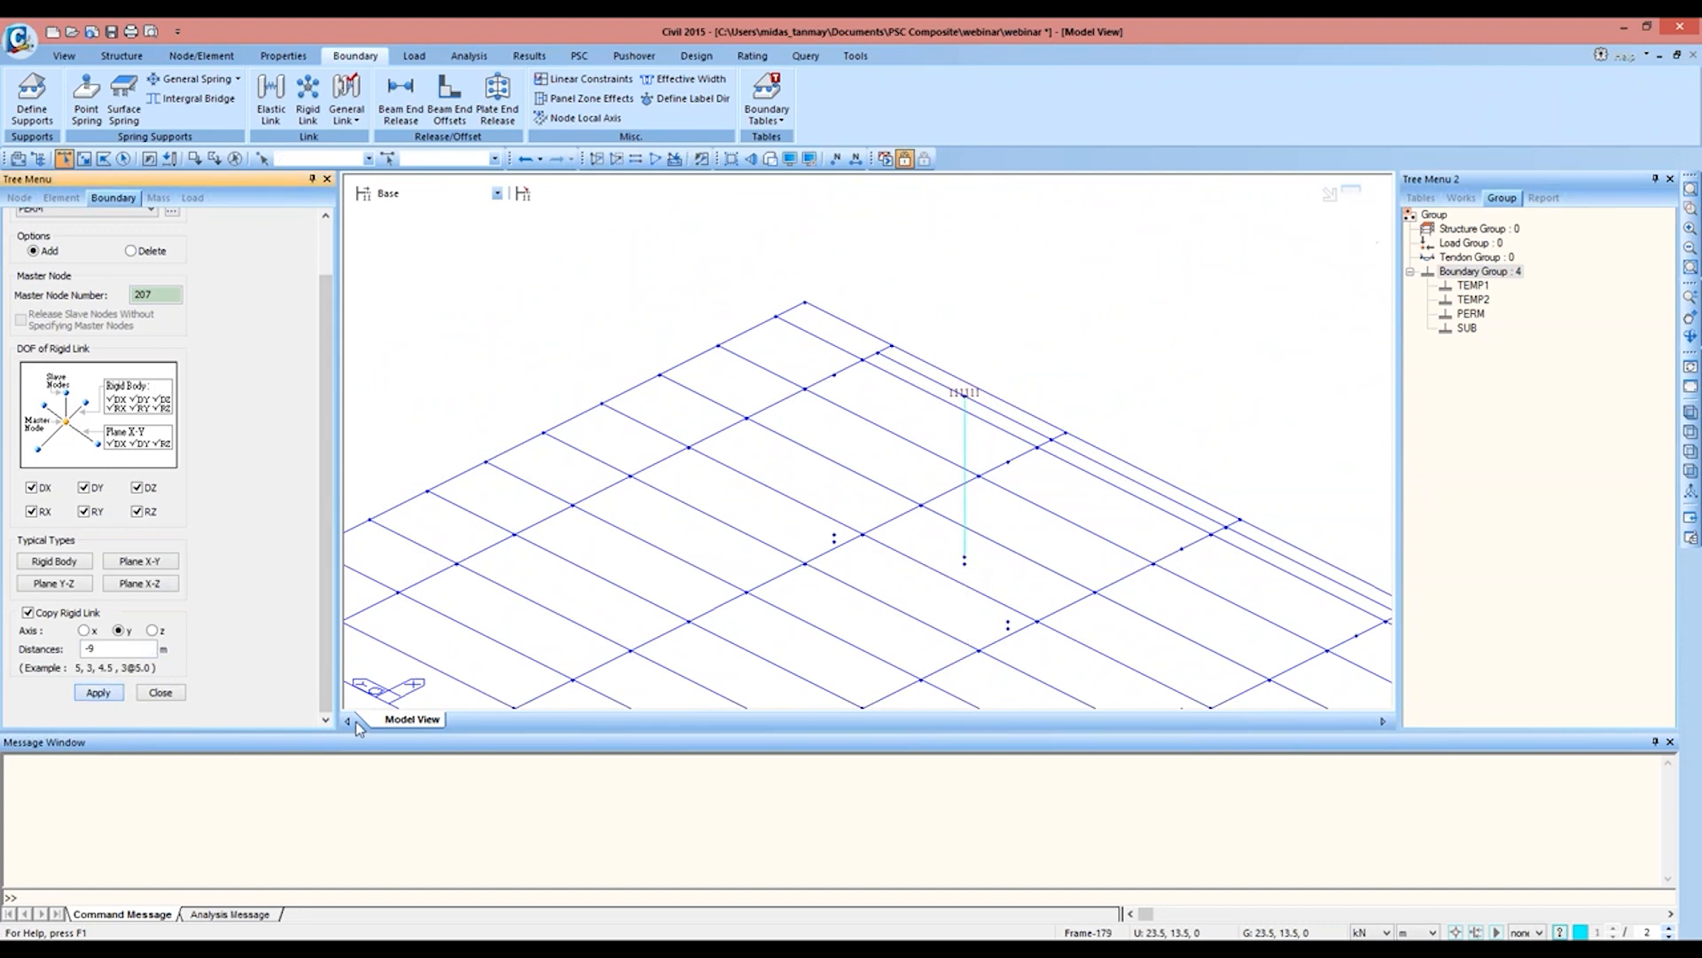
{"action": "middle_click_drag", "start_coordinate": [906, 685], "coordinate": [722, 388]}
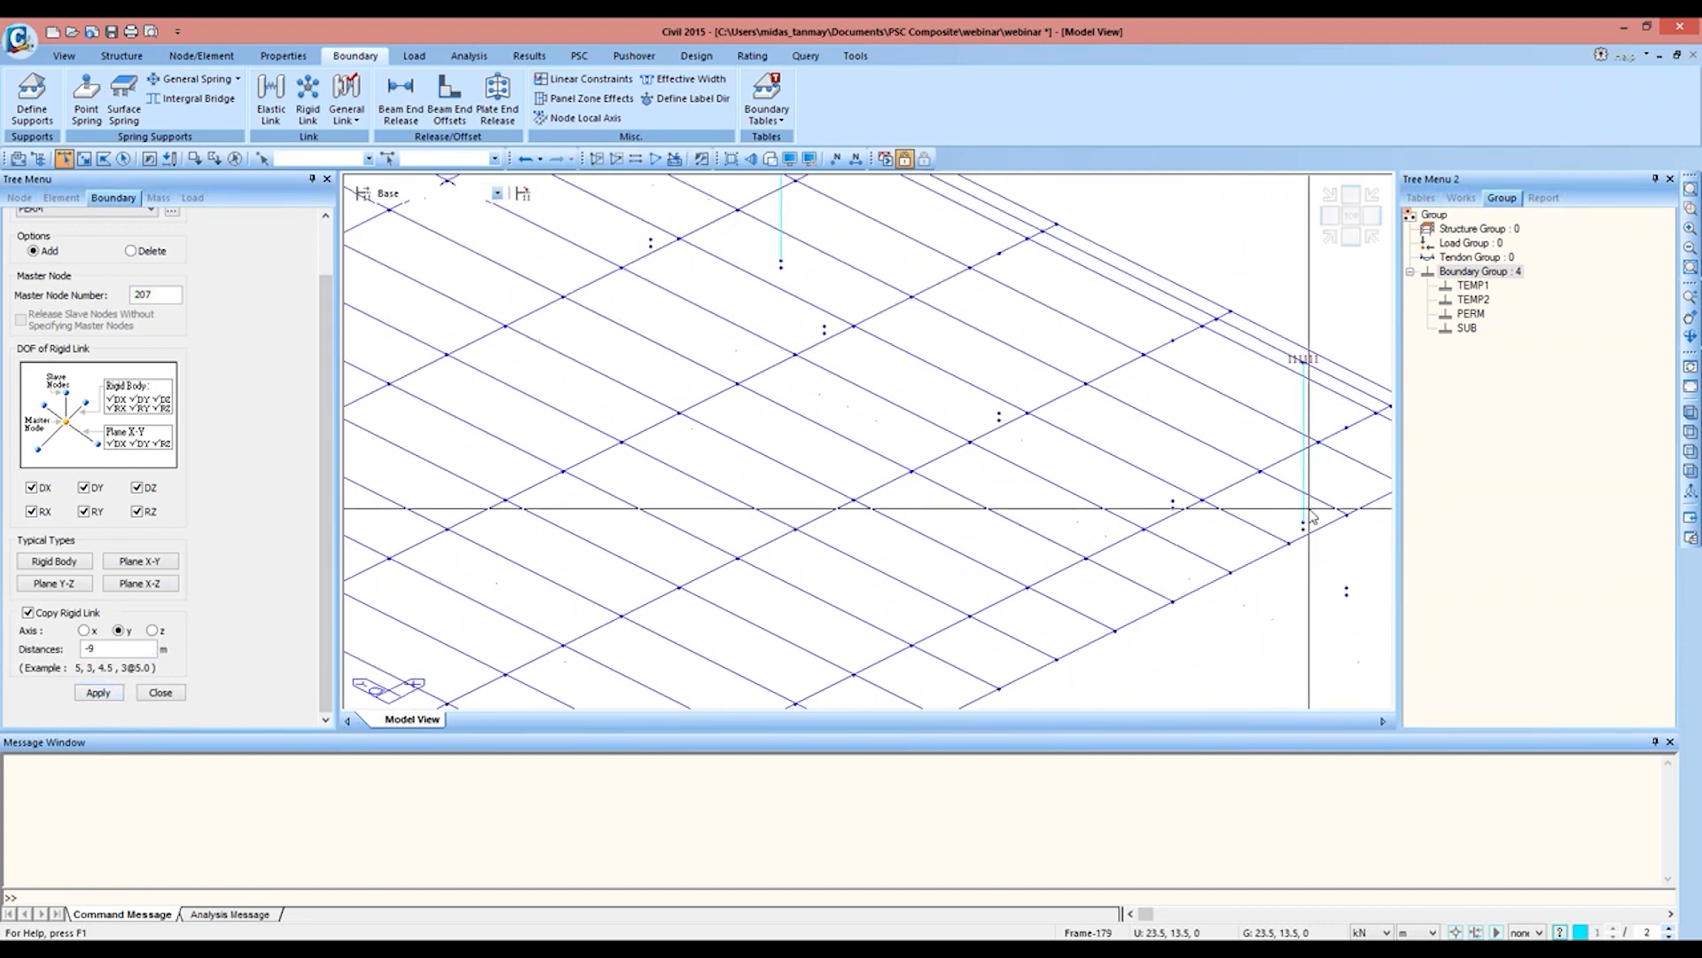
Step: Create a general elastic link in group PERM with SDx, SDy and SDz of 1E8 kN/m, connecting the node above node 234 to the pier cap
{"action": "left_click", "coordinate": [1691, 189]}
{"action": "left_click", "coordinate": [1691, 208]}
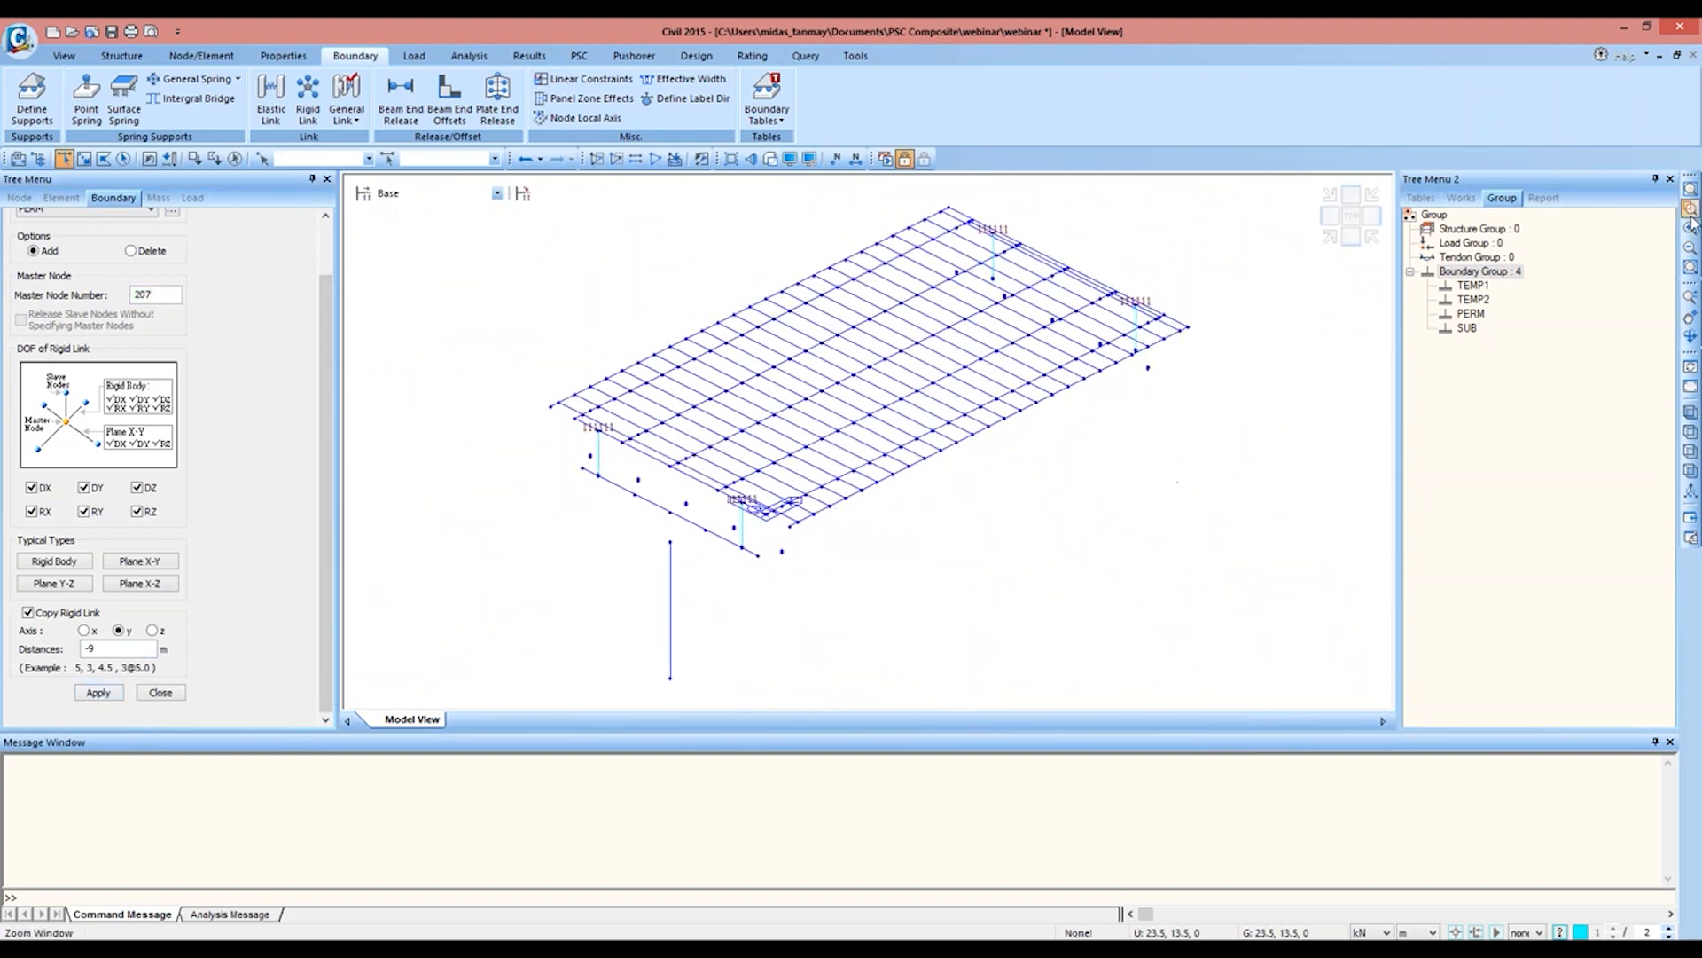
{"action": "left_click_drag", "start_coordinate": [577, 472], "coordinate": [759, 562]}
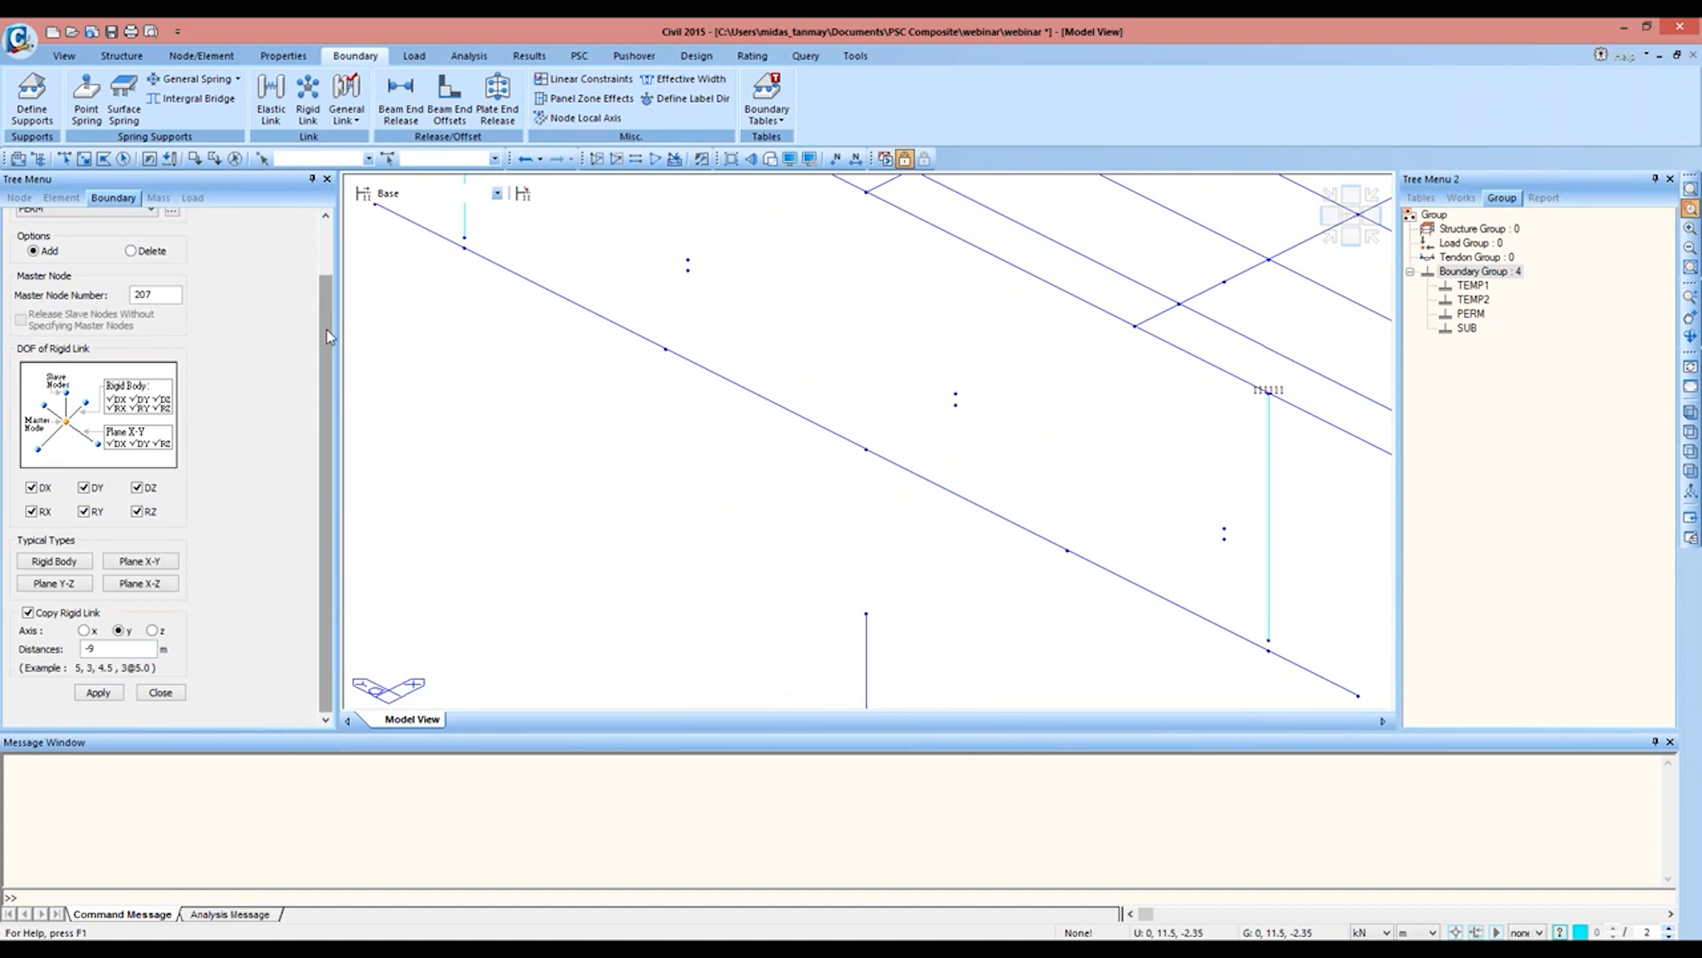
{"action": "scroll", "coordinate": [326, 328], "scroll_direction": "up", "scroll_amount": 1}
{"action": "left_click", "coordinate": [272, 113]}
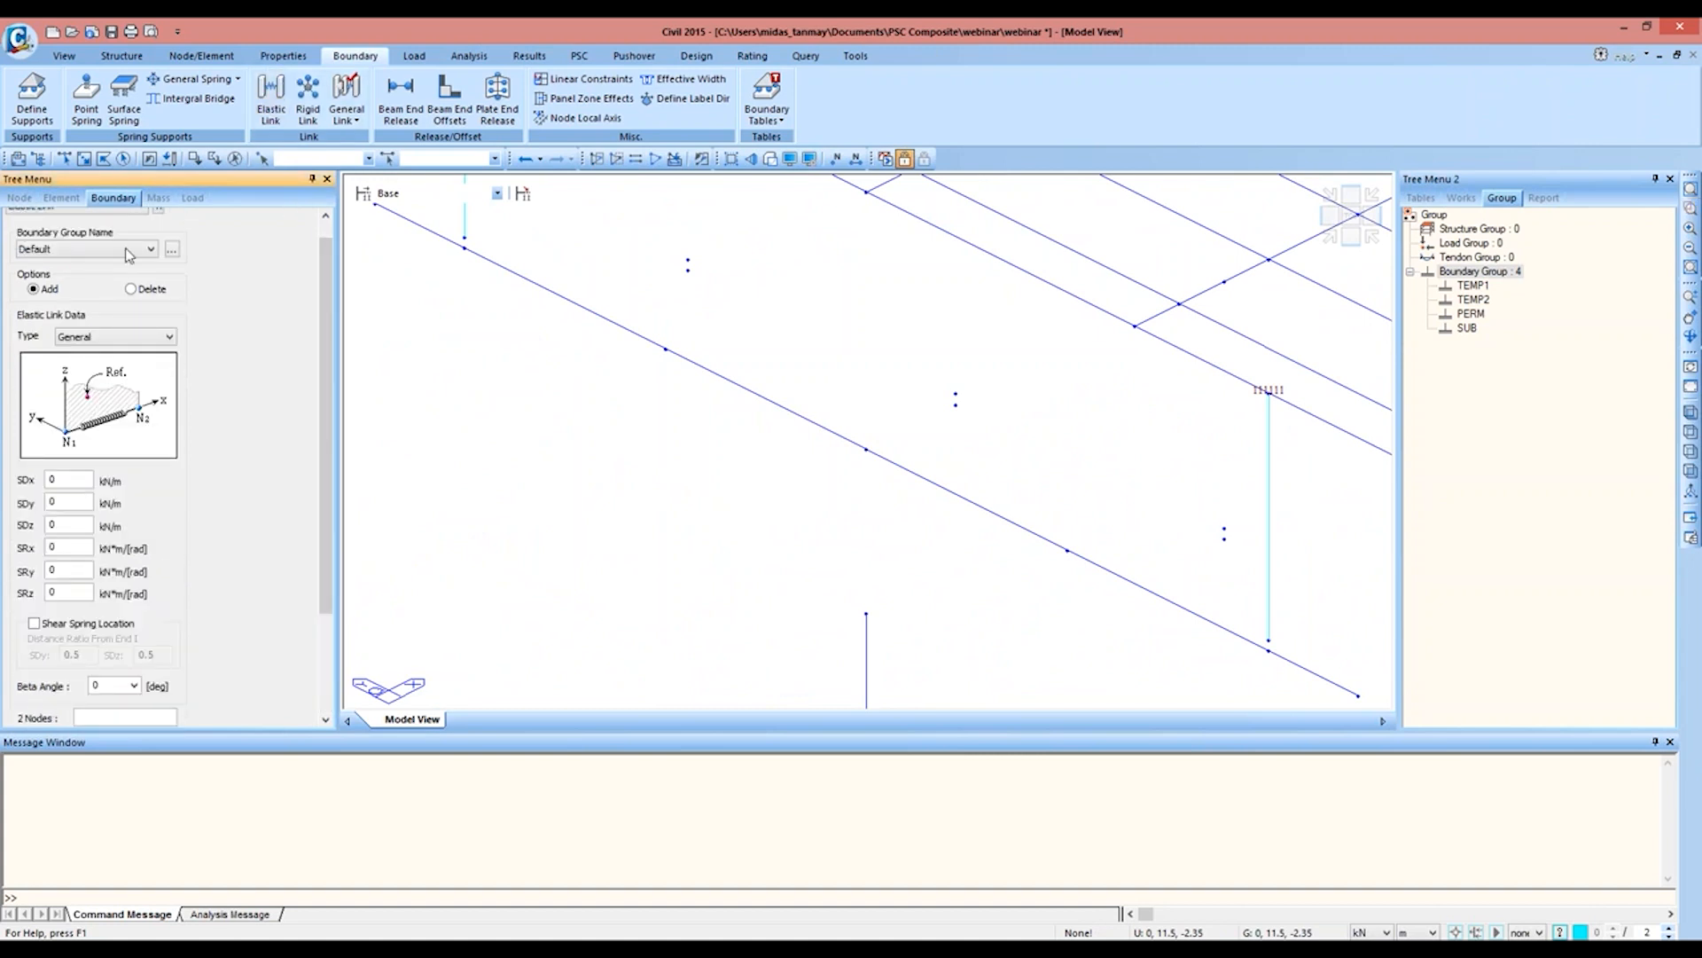
{"action": "left_click", "coordinate": [128, 250]}
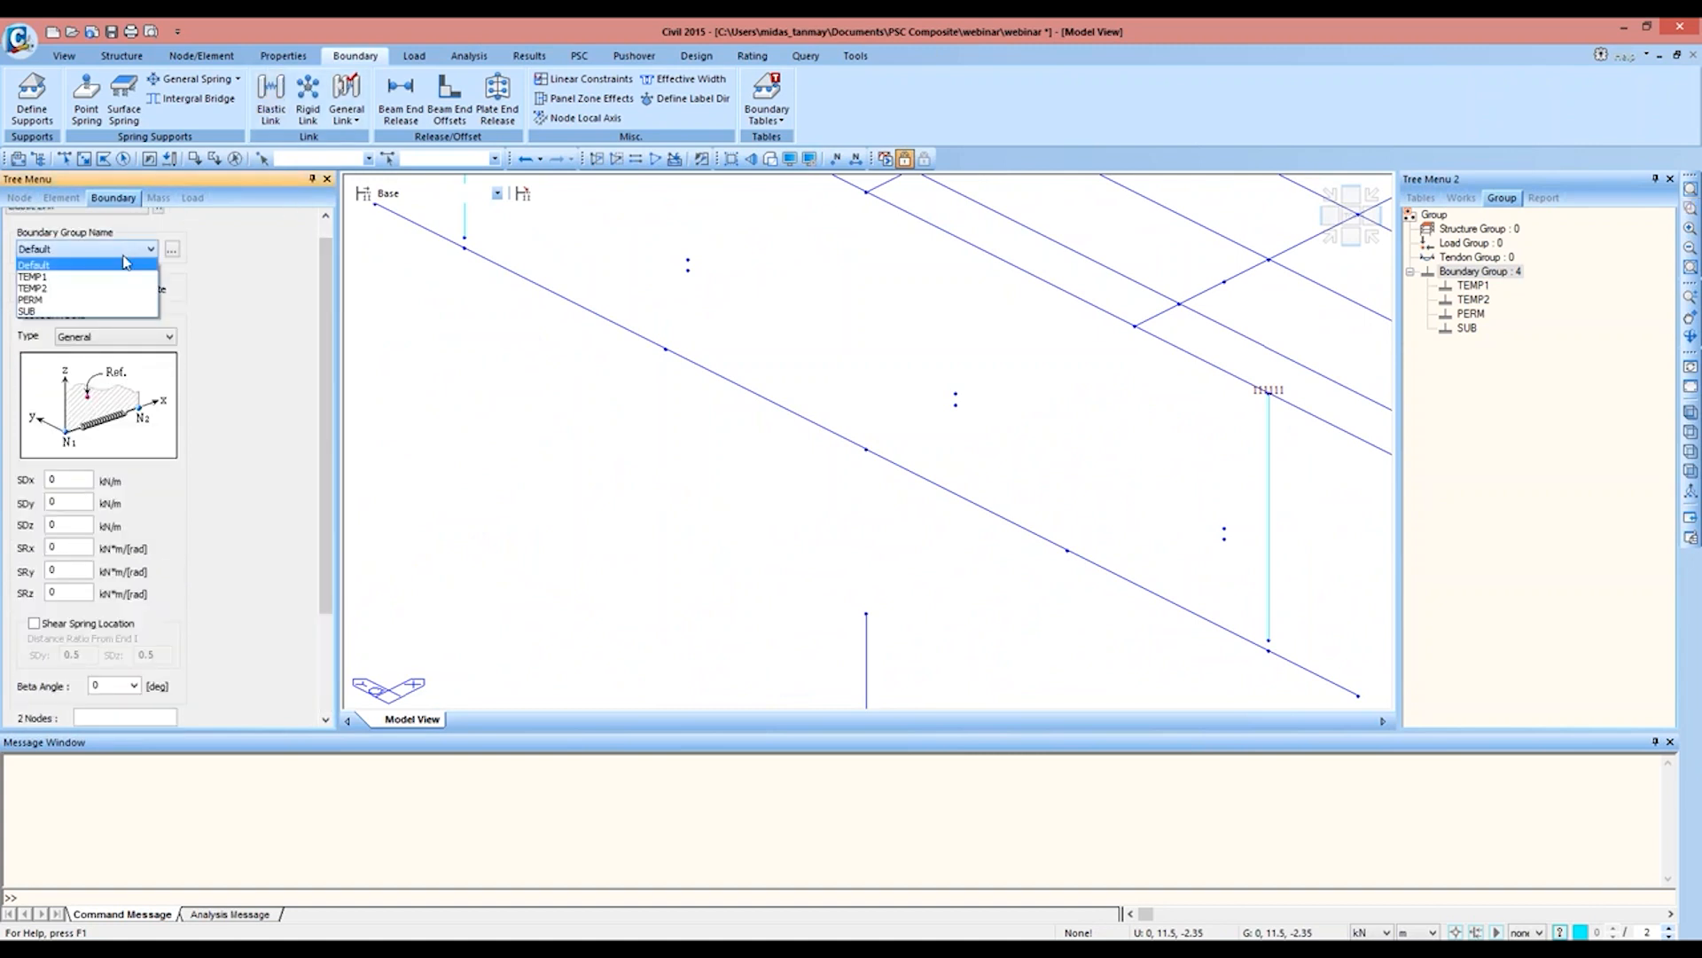
{"action": "left_click", "coordinate": [97, 300]}
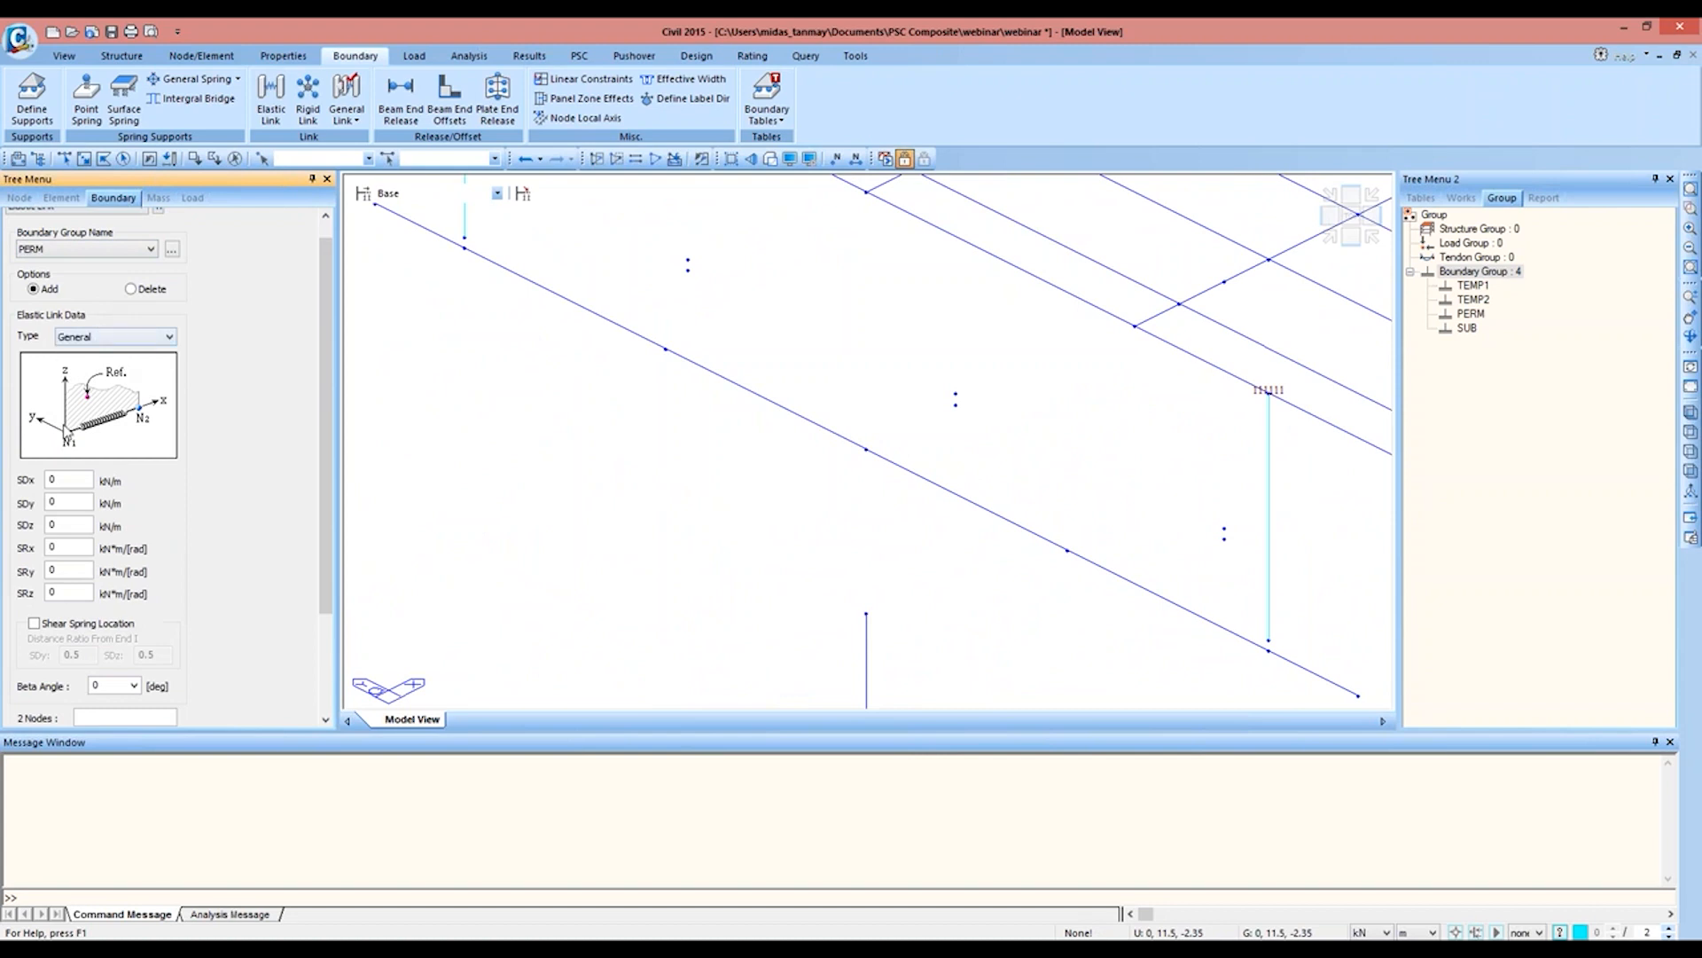
{"action": "double_click", "coordinate": [55, 480]}
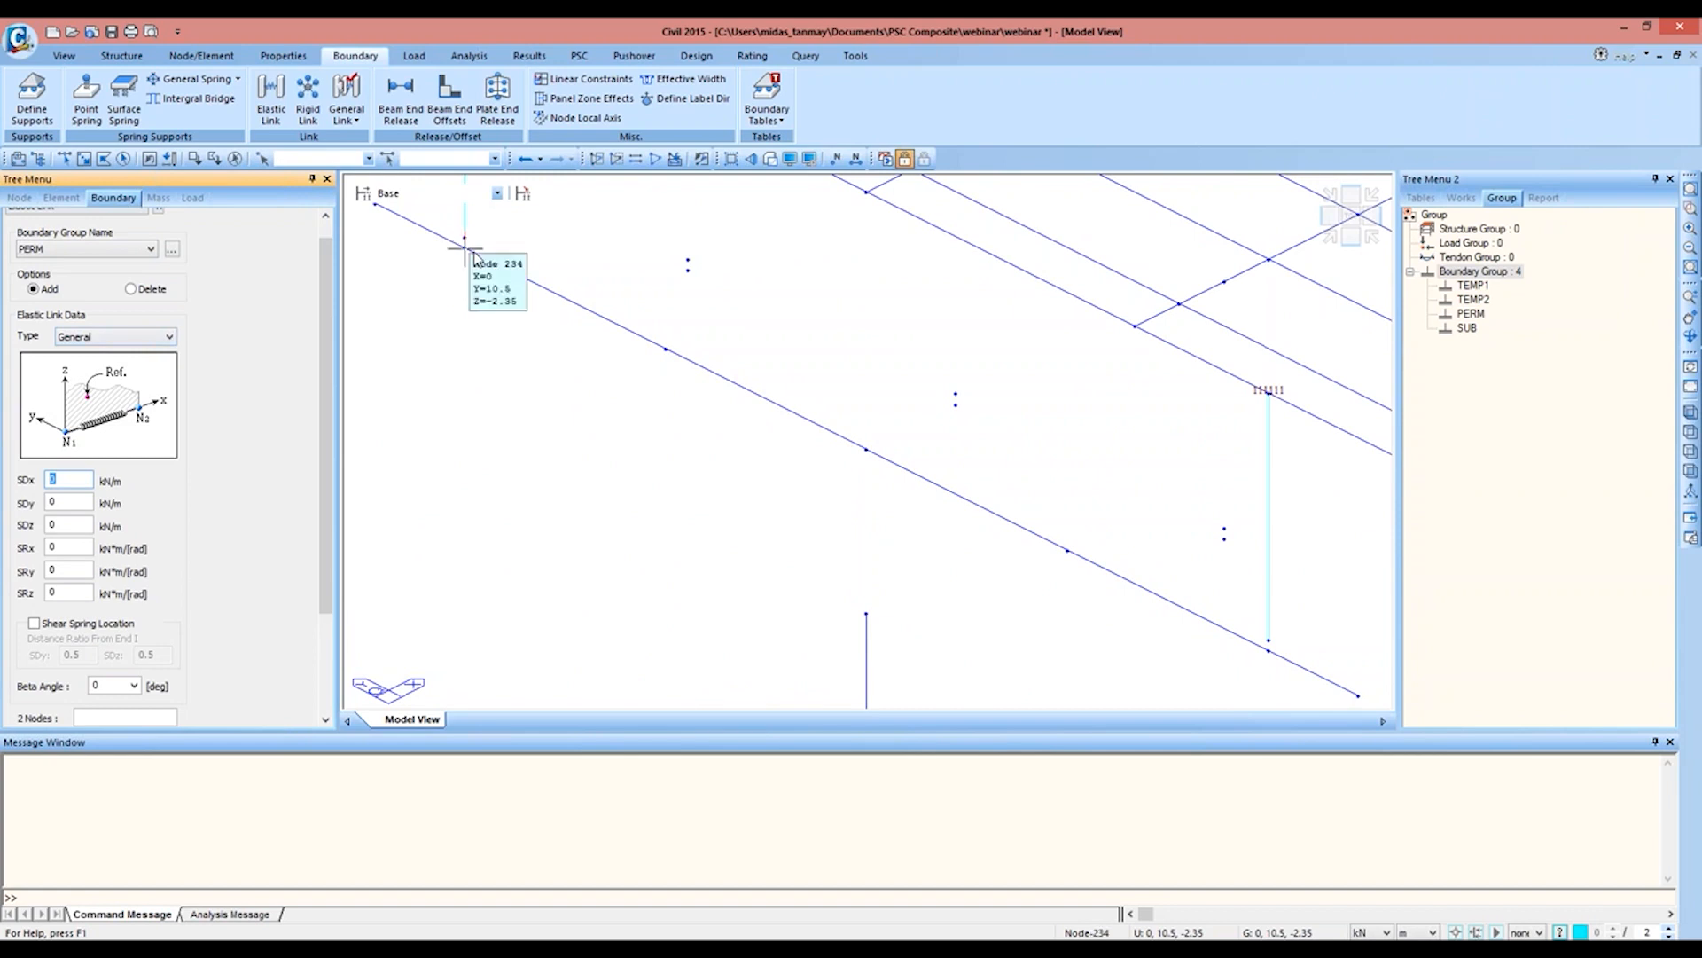
{"action": "type", "text": "8"}
{"action": "type", "text": "1E8"}
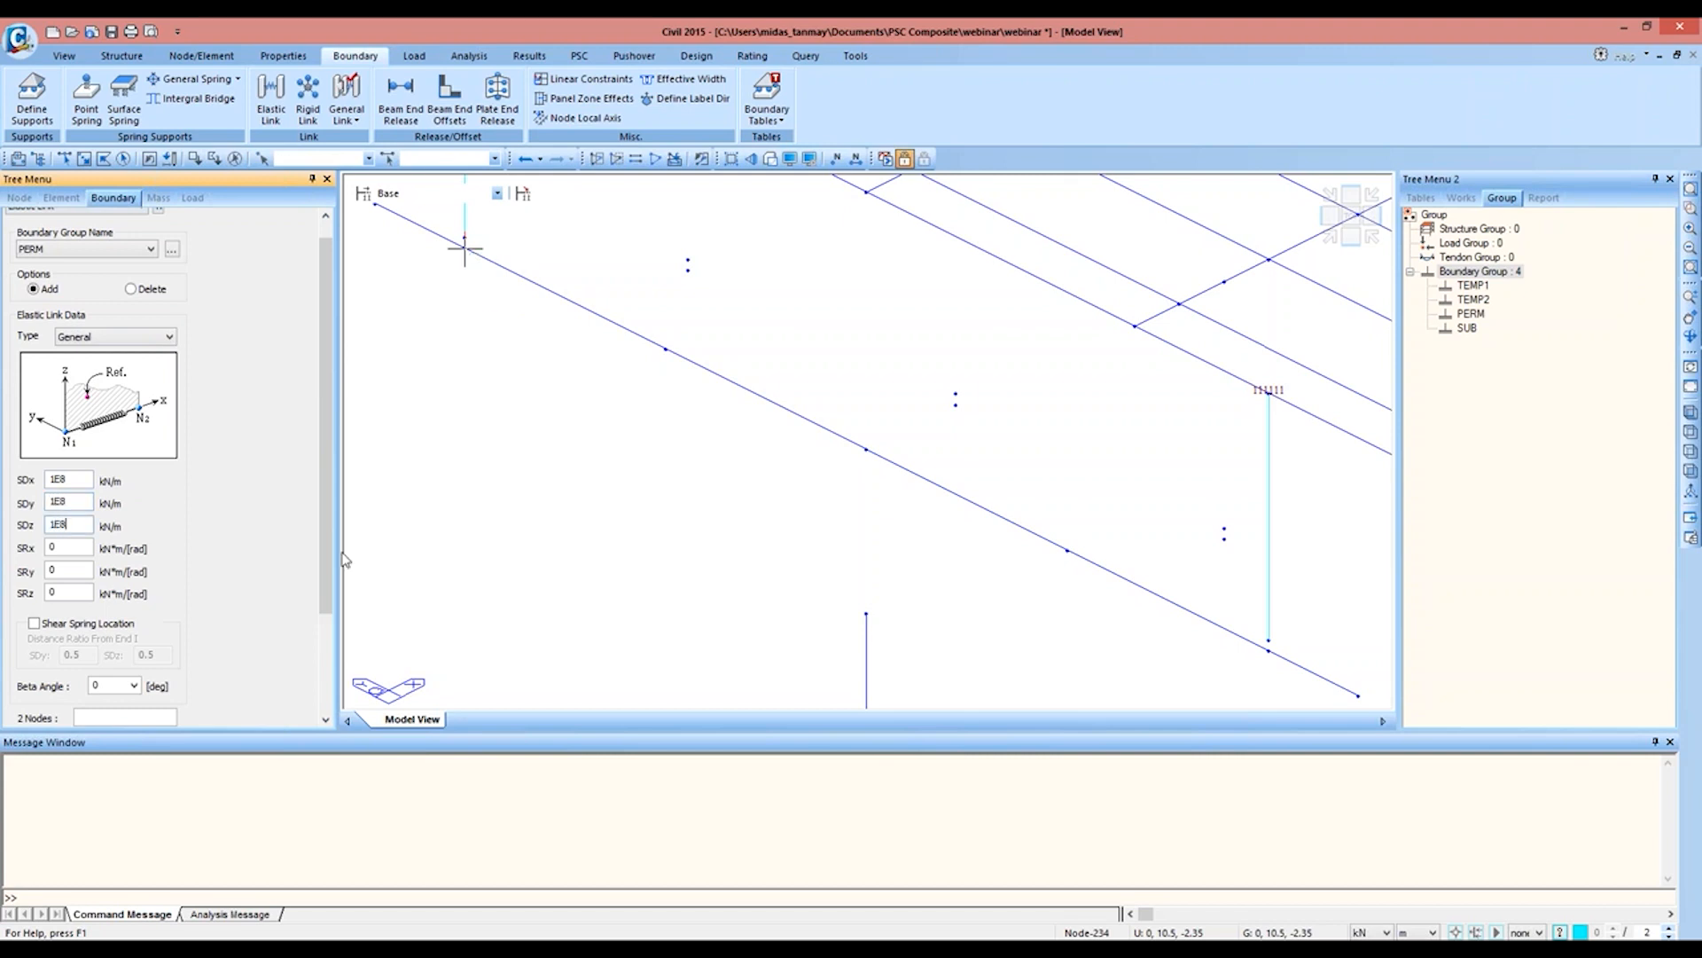
{"action": "left_click", "coordinate": [144, 717]}
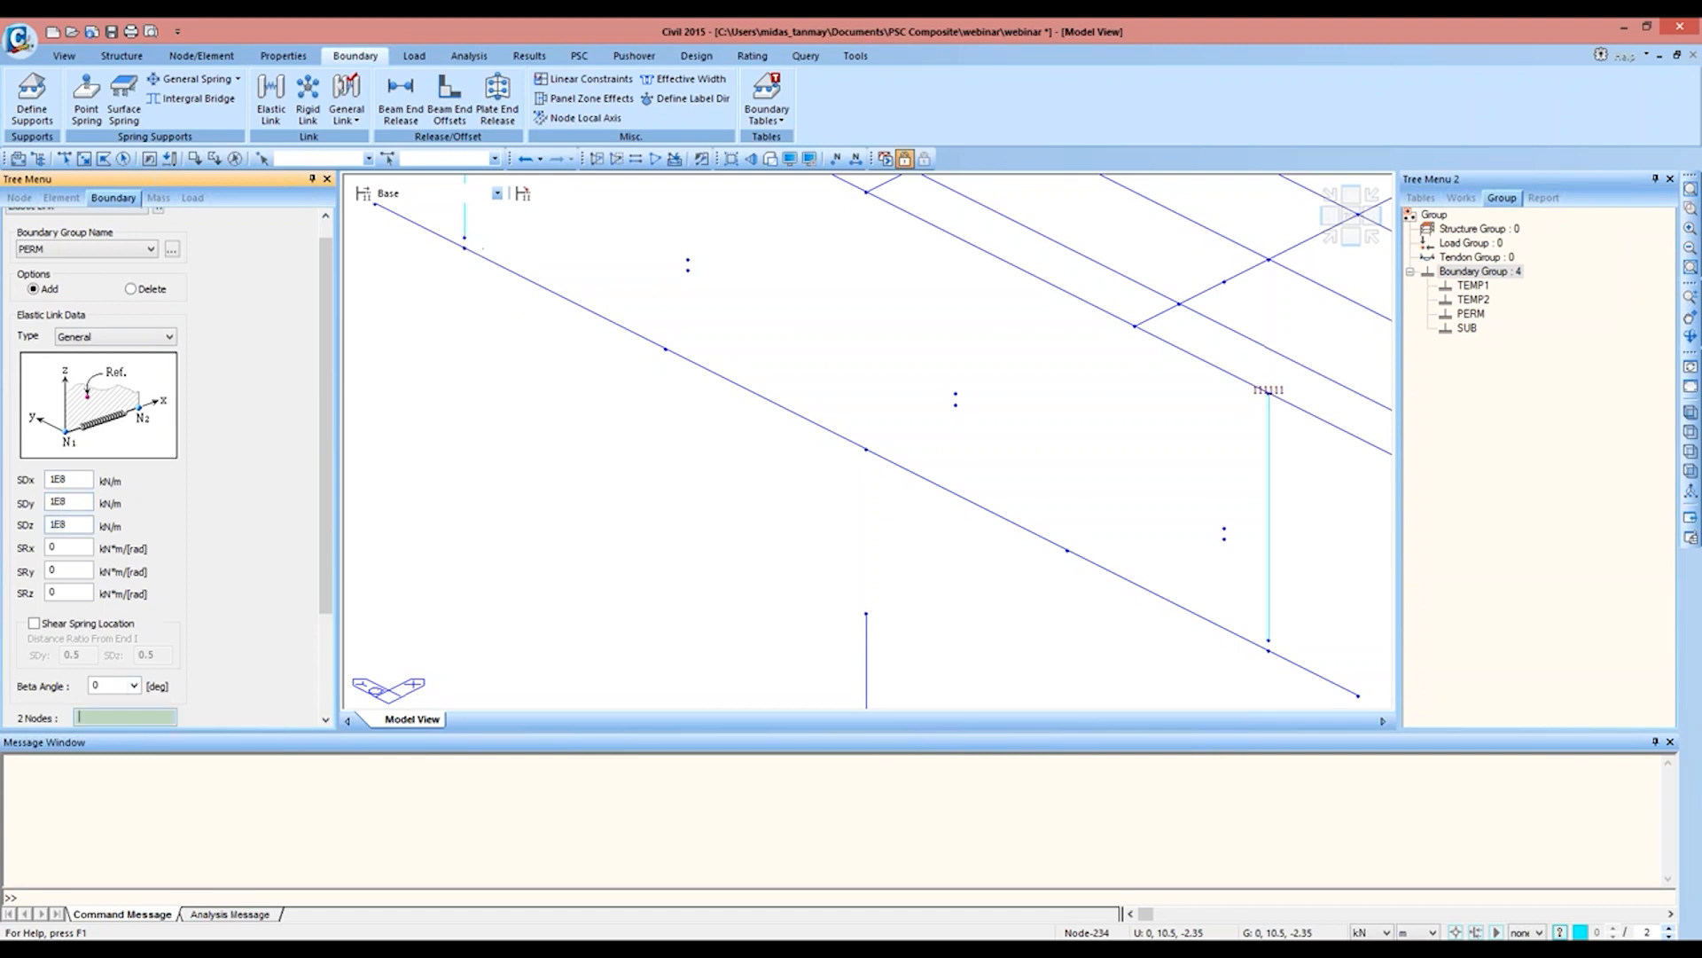
{"action": "left_click", "coordinate": [465, 238]}
{"action": "left_click", "coordinate": [464, 249]}
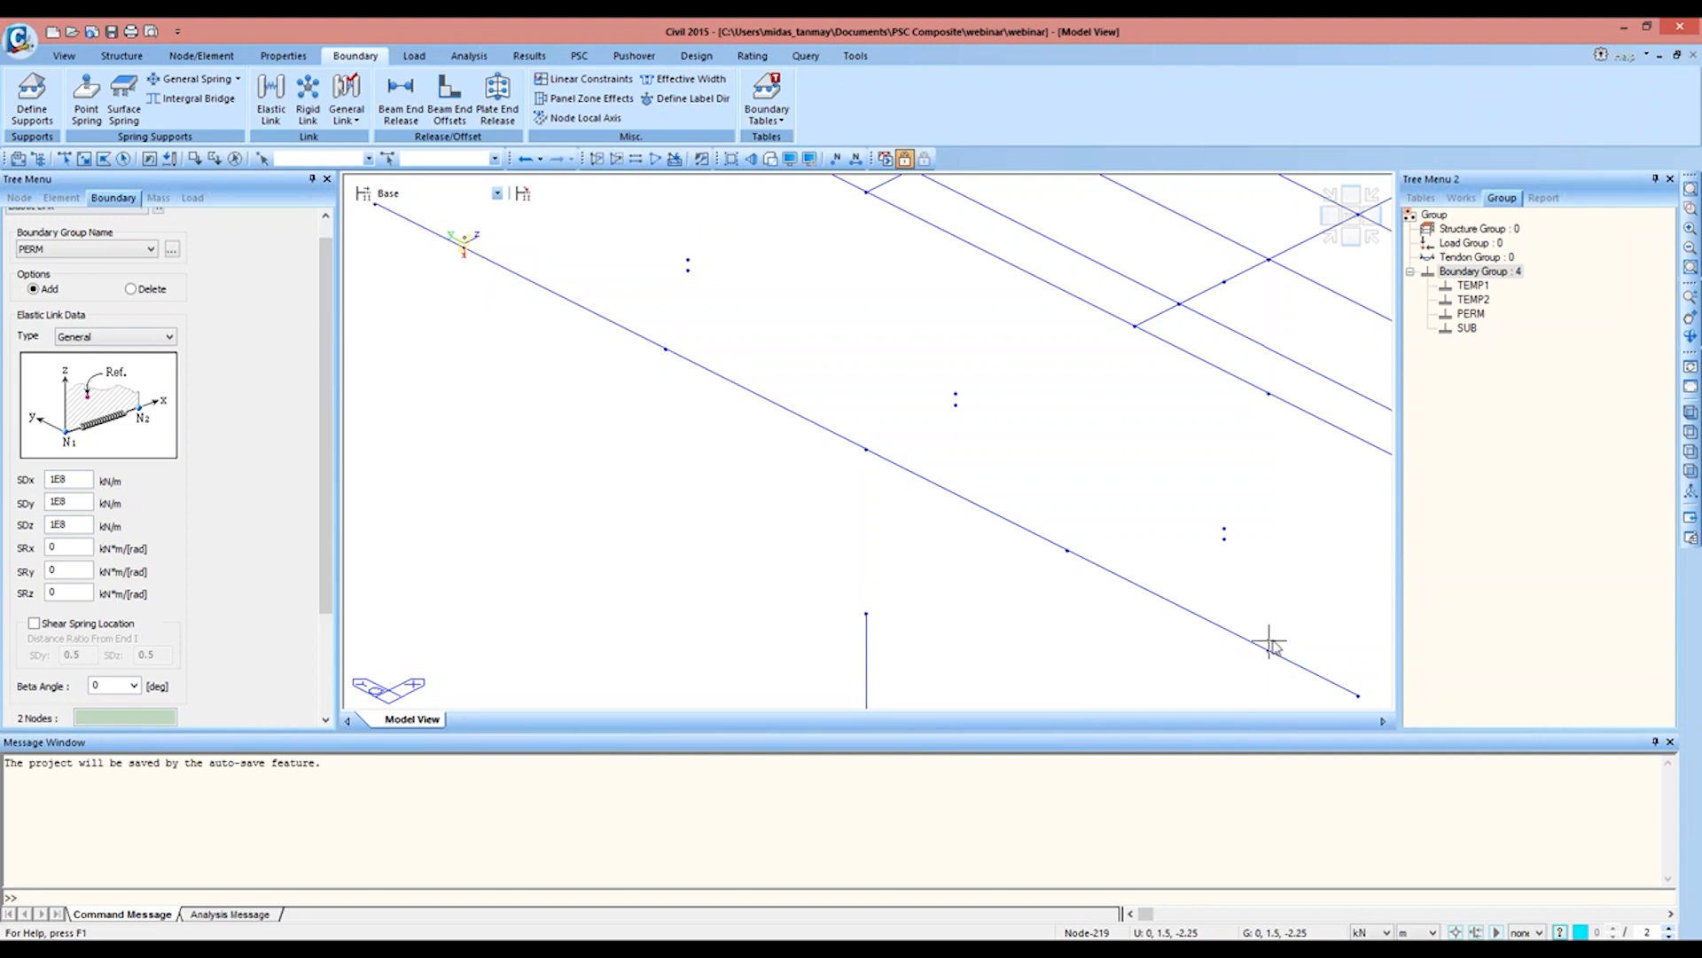
Step: Set SDy to 1000 kN/m and create an elastic link between the paired bearing nodes at the other end of the pier cap
{"action": "double_click", "coordinate": [74, 503]}
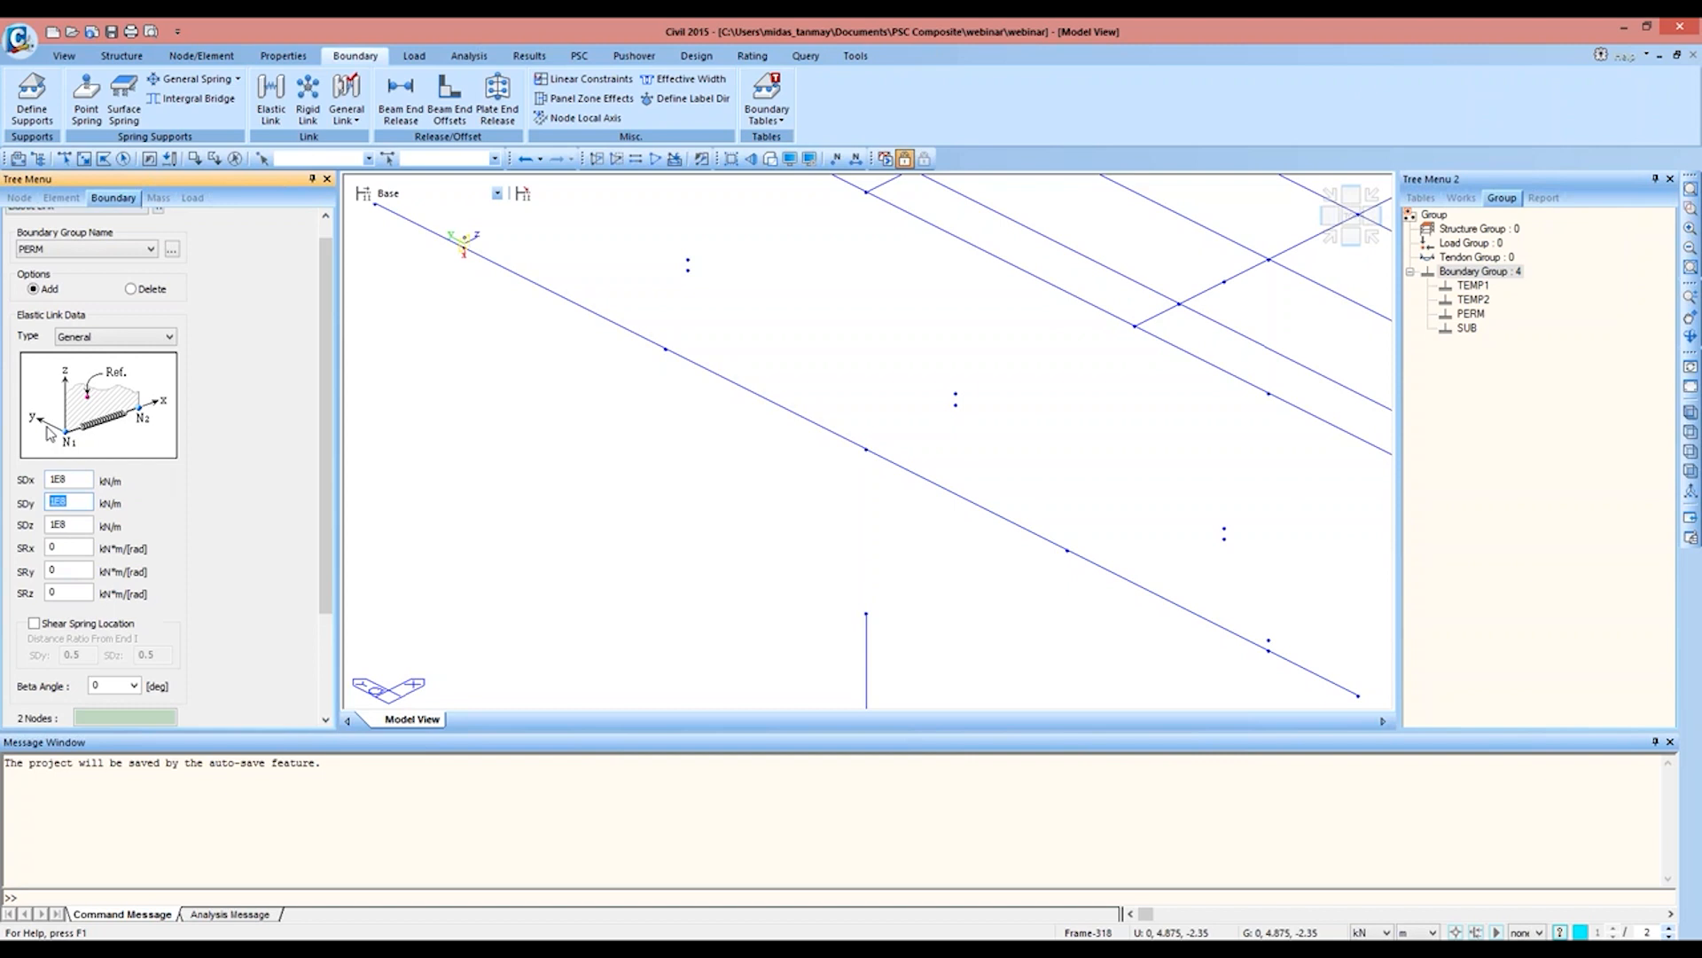
{"action": "type", "text": "1000"}
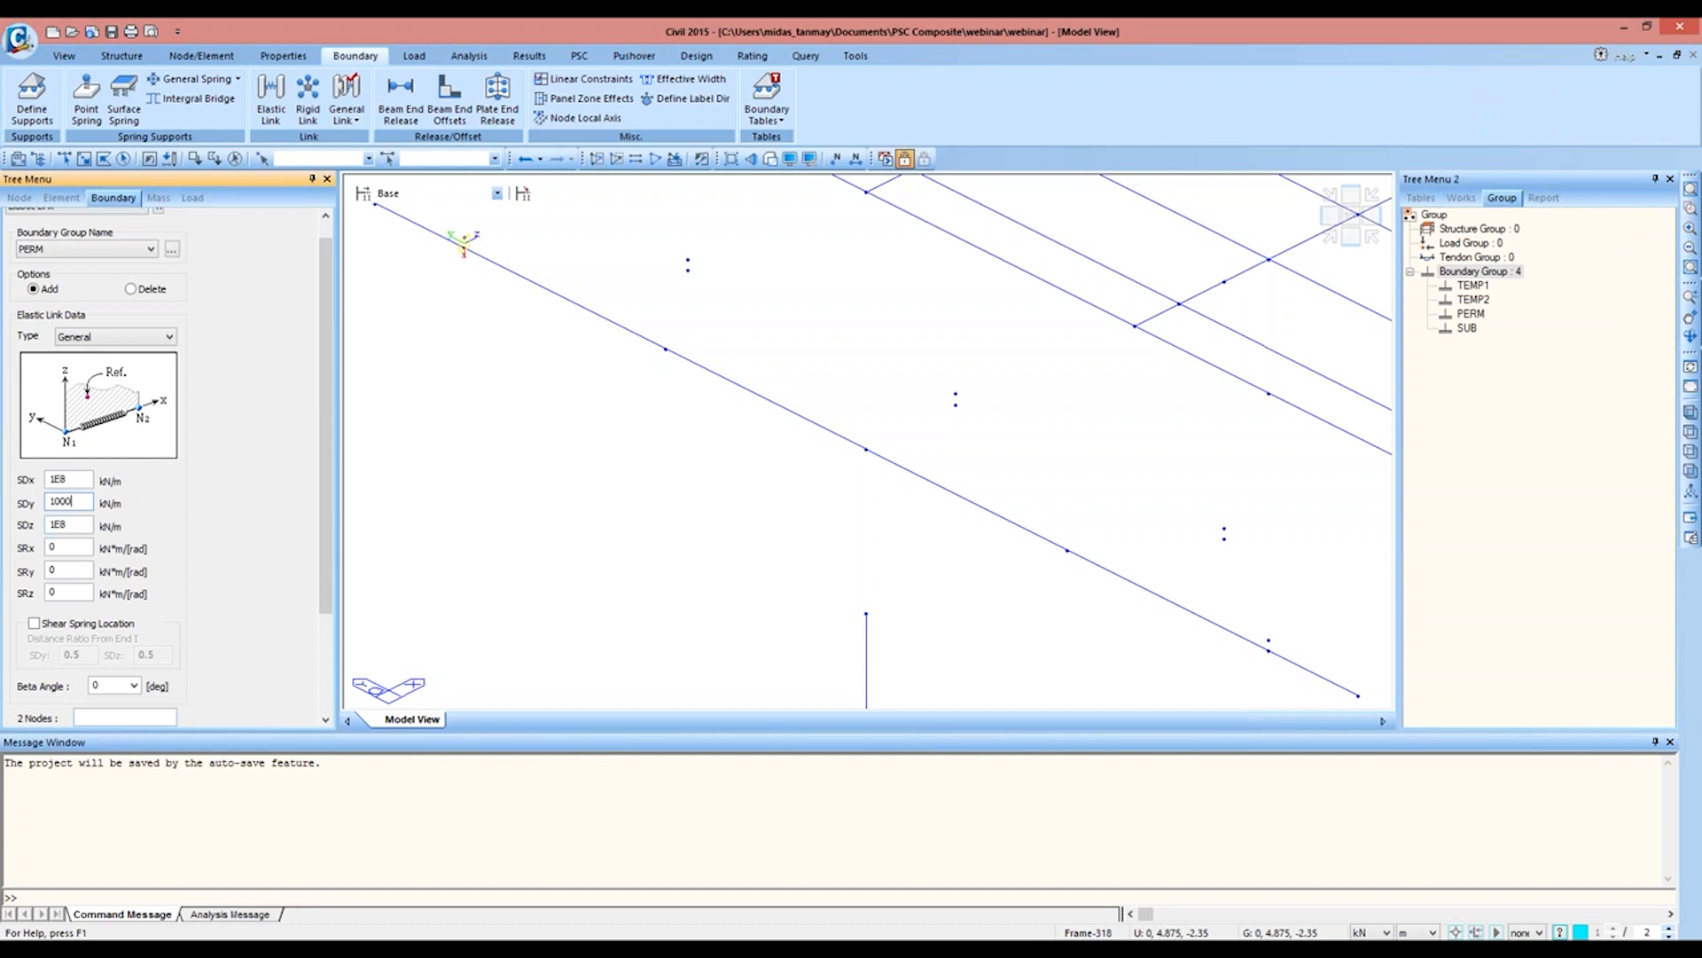
{"action": "left_click", "coordinate": [1269, 650]}
{"action": "left_click", "coordinate": [1269, 651]}
Step: Set SDy to 1E8 and SDz to 1000 kN/m and link node 221 to the node paired with it at the deck's far end
{"action": "middle_click_drag", "start_coordinate": [1273, 317], "coordinate": [1148, 651]}
{"action": "scroll", "coordinate": [1271, 310], "scroll_direction": "down", "scroll_amount": 4}
{"action": "scroll", "coordinate": [1113, 372], "scroll_direction": "down", "scroll_amount": 1}
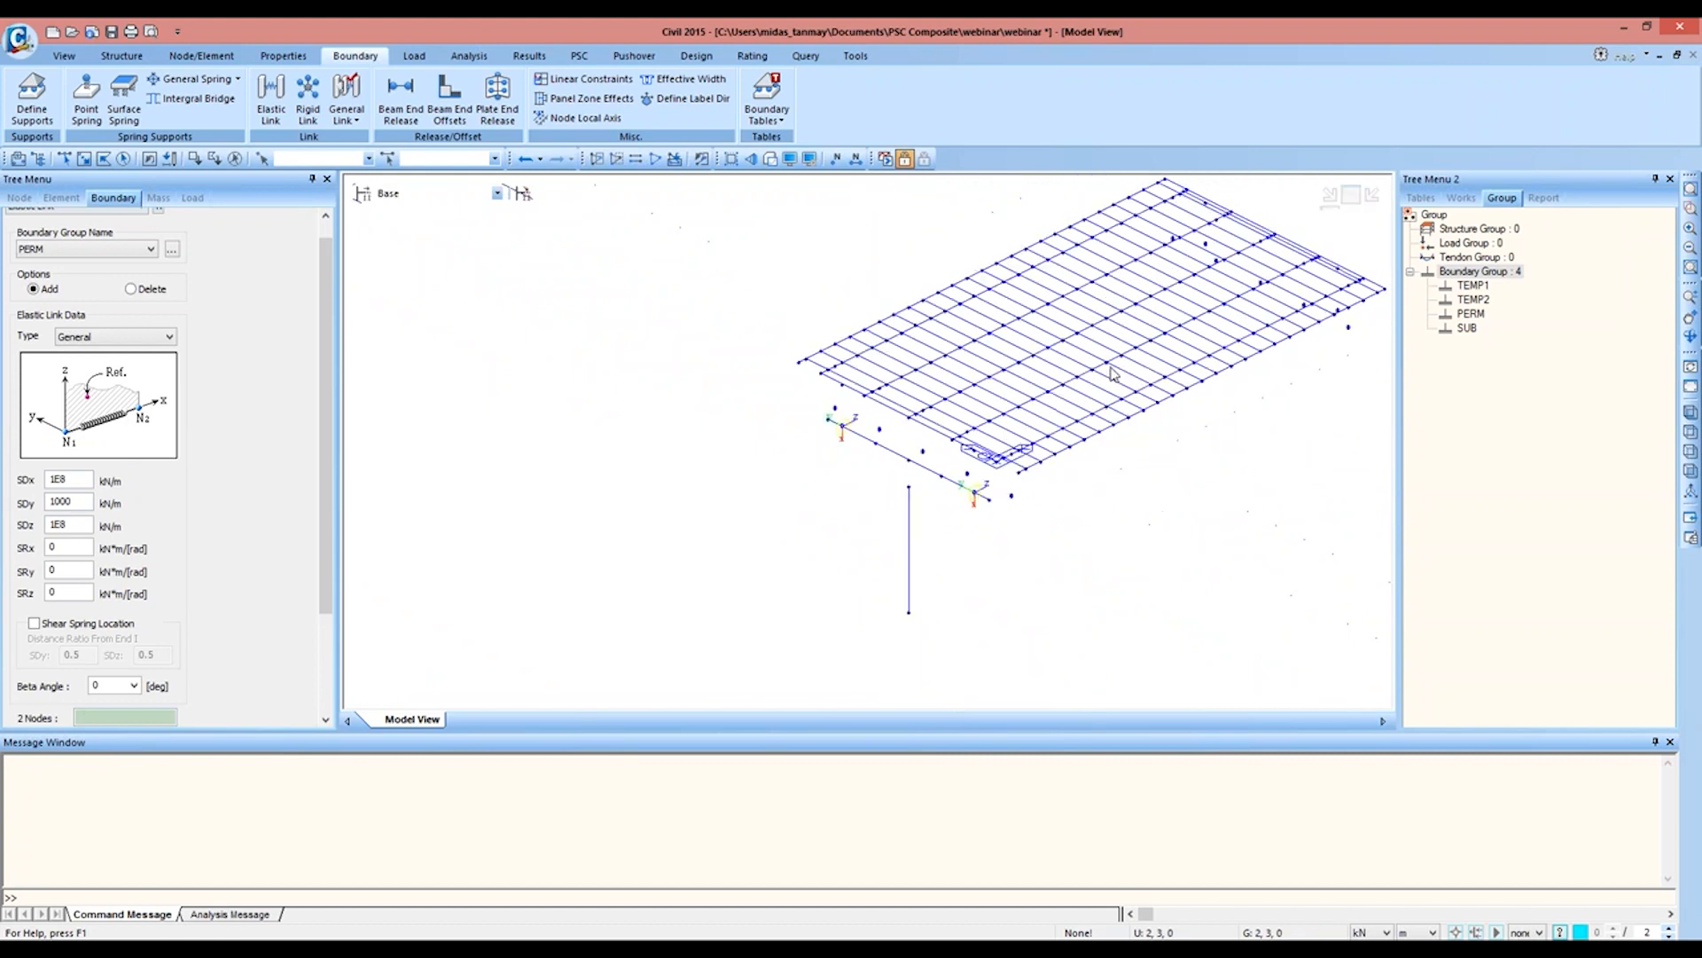
{"action": "middle_click_drag", "start_coordinate": [1112, 372], "coordinate": [1082, 487]}
{"action": "scroll", "coordinate": [1079, 487], "scroll_direction": "up", "scroll_amount": 2}
{"action": "scroll", "coordinate": [1079, 487], "scroll_direction": "up", "scroll_amount": 3}
{"action": "middle_click_drag", "start_coordinate": [1079, 487], "coordinate": [1015, 398]}
{"action": "left_click", "coordinate": [65, 159]}
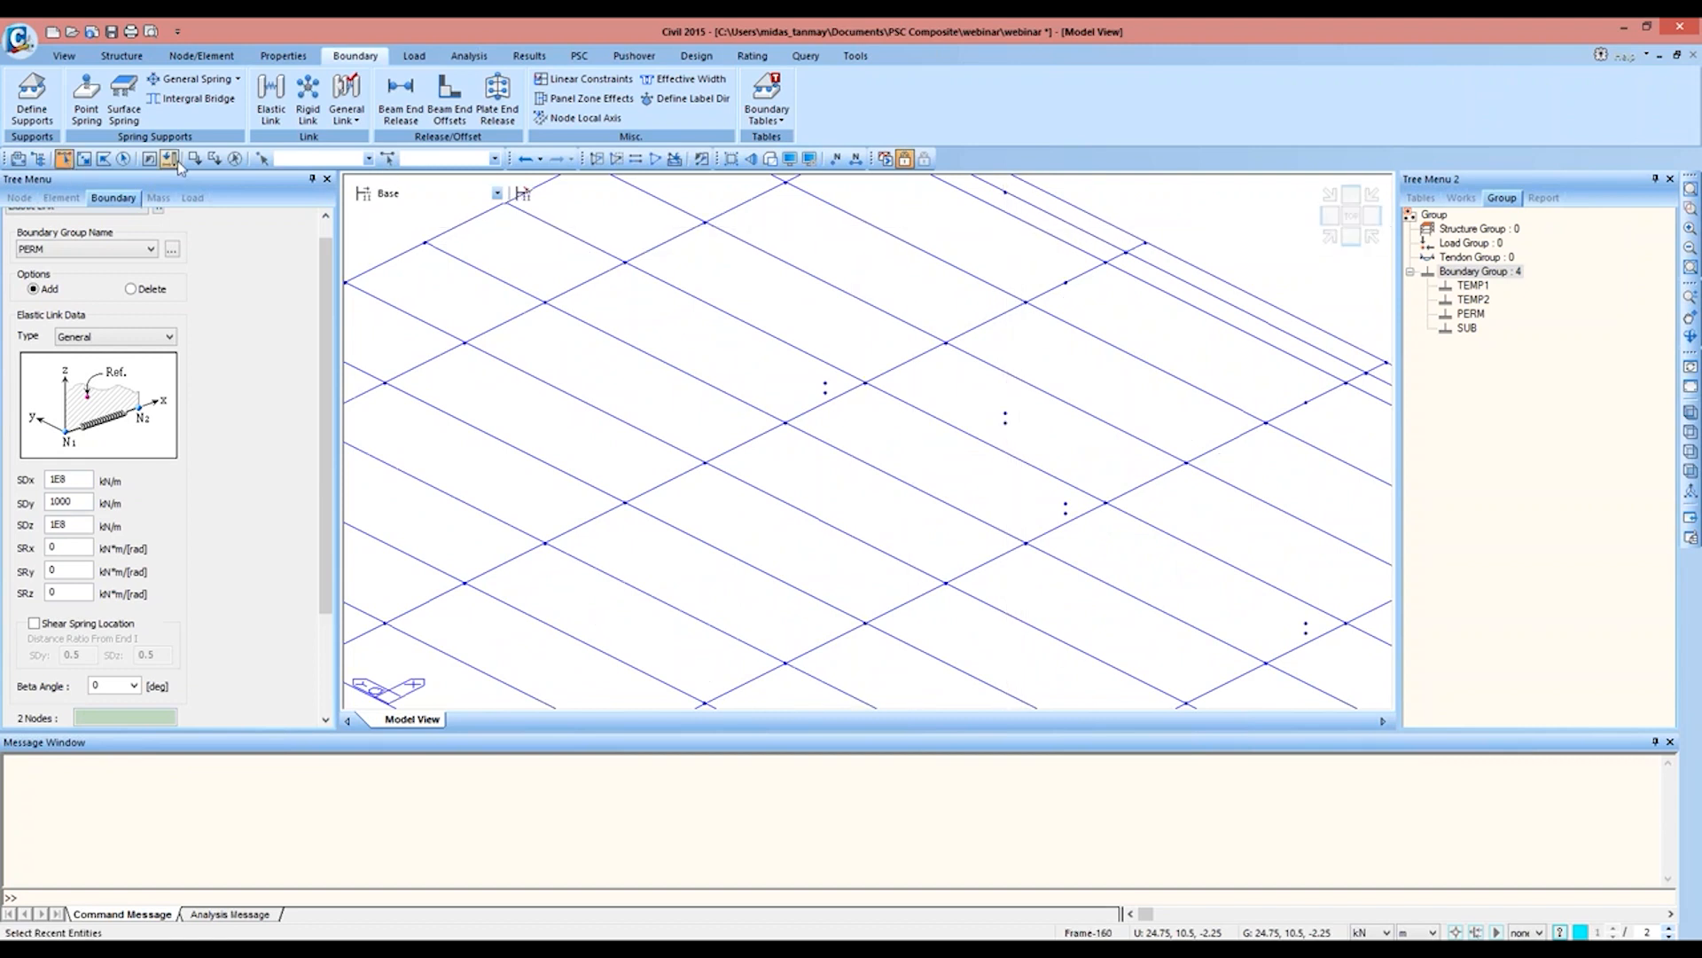
{"action": "left_click", "coordinate": [65, 159]}
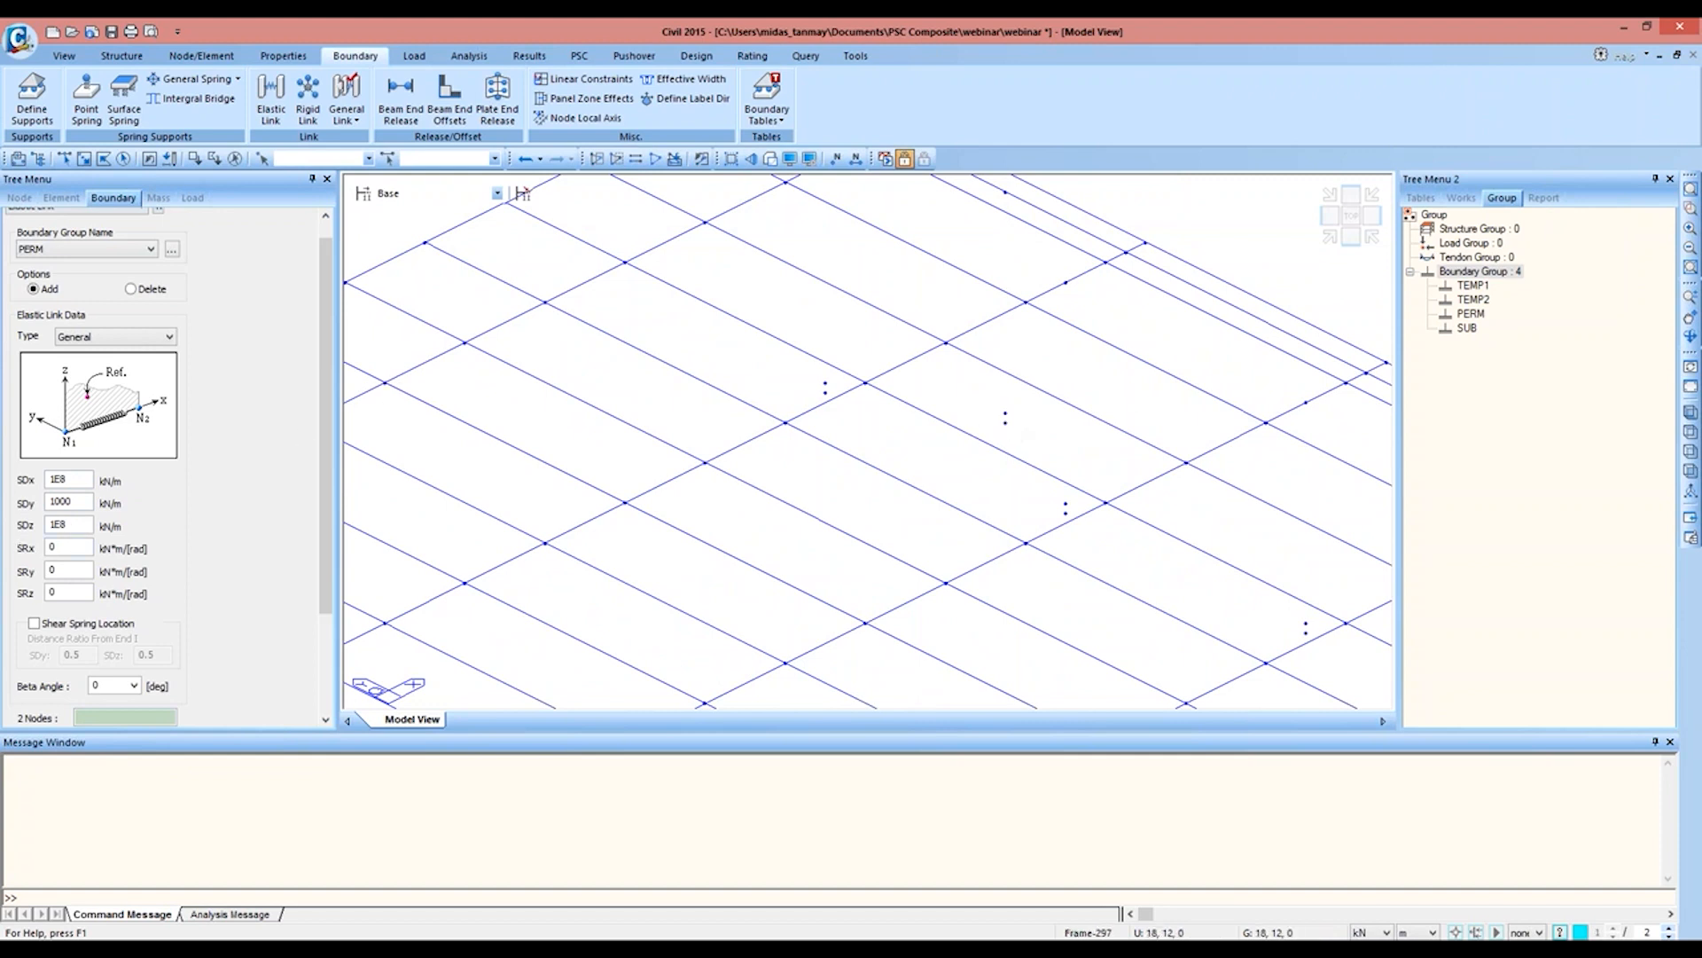
{"action": "double_click", "coordinate": [79, 498]}
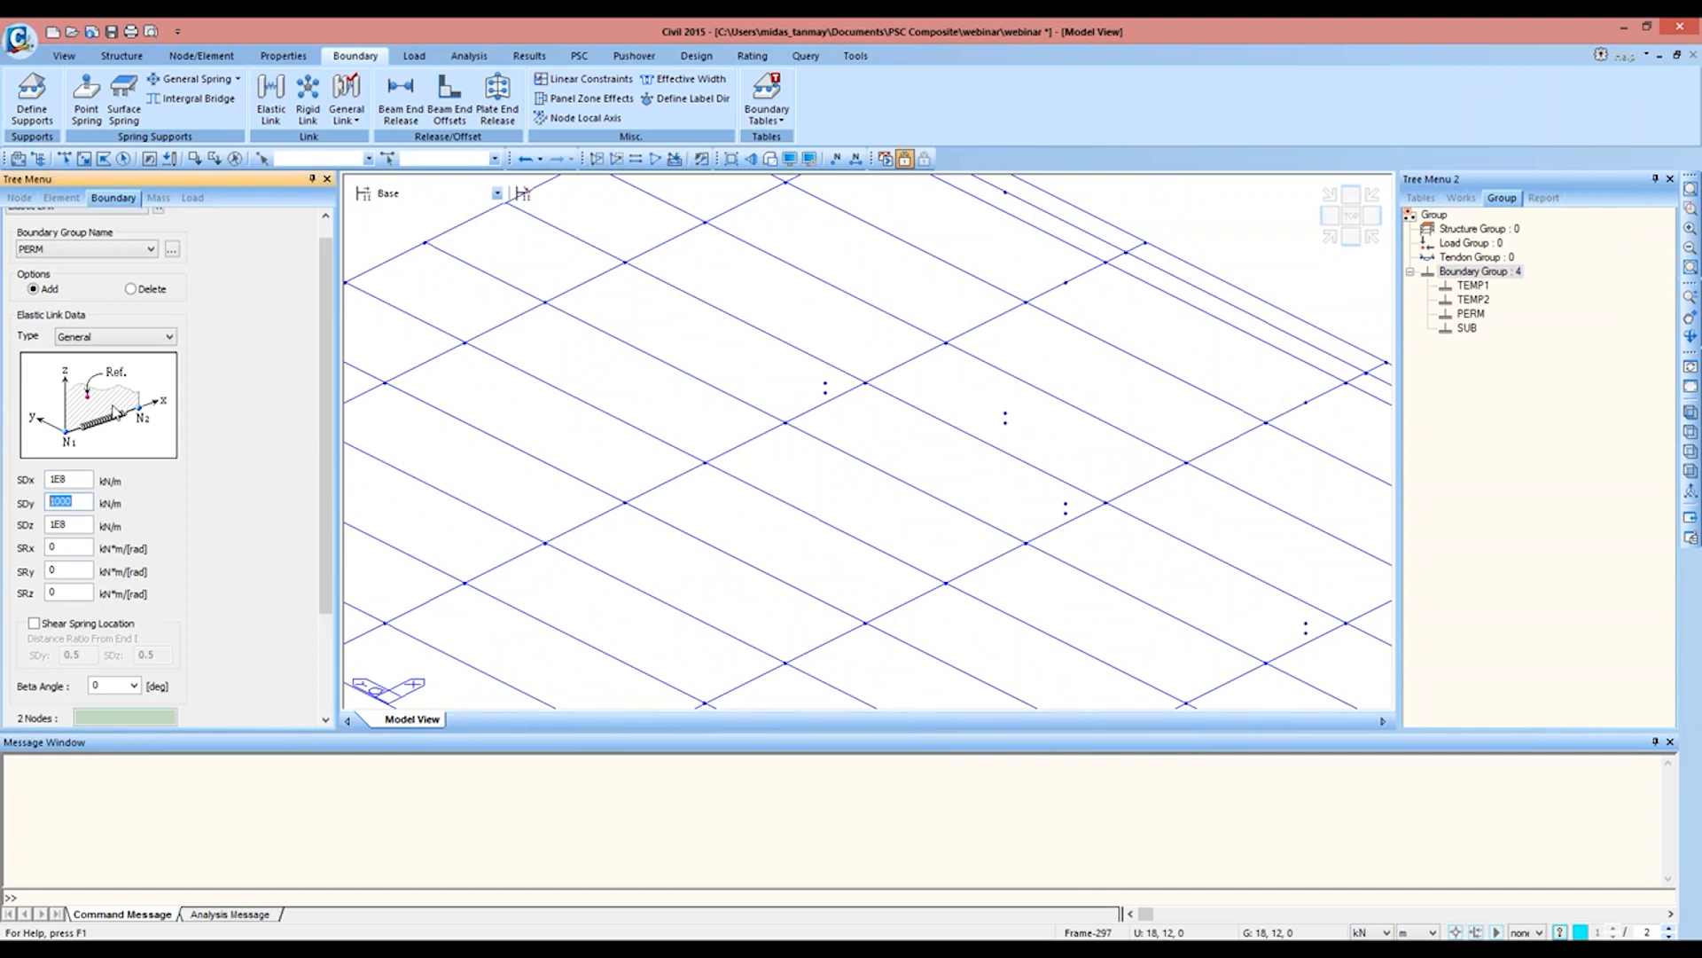
{"action": "type", "text": "1E8"}
{"action": "key", "text": "Tab"}
{"action": "type", "text": "1"}
{"action": "left_click", "coordinate": [1004, 423]}
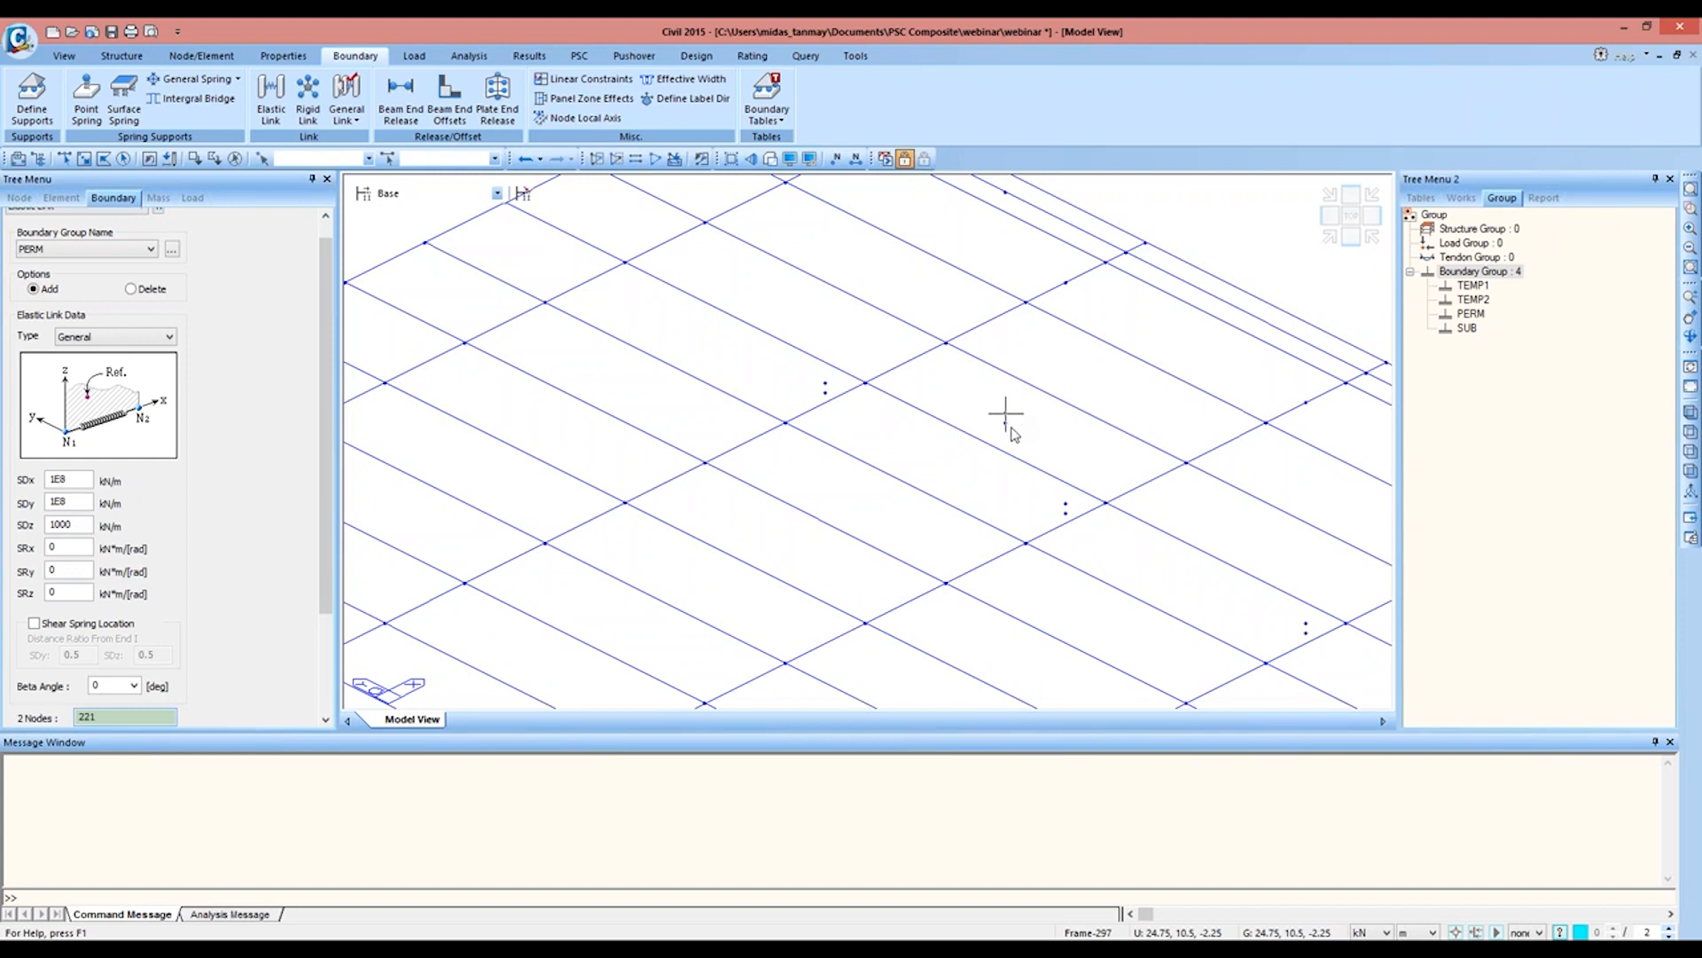
{"action": "left_click", "coordinate": [1005, 423]}
Step: Set SDy to 1000 kN/m, link the remaining bearing node pair at the deck's far end, and close the elastic link definition
{"action": "middle_click_drag", "start_coordinate": [1227, 562], "coordinate": [951, 434]}
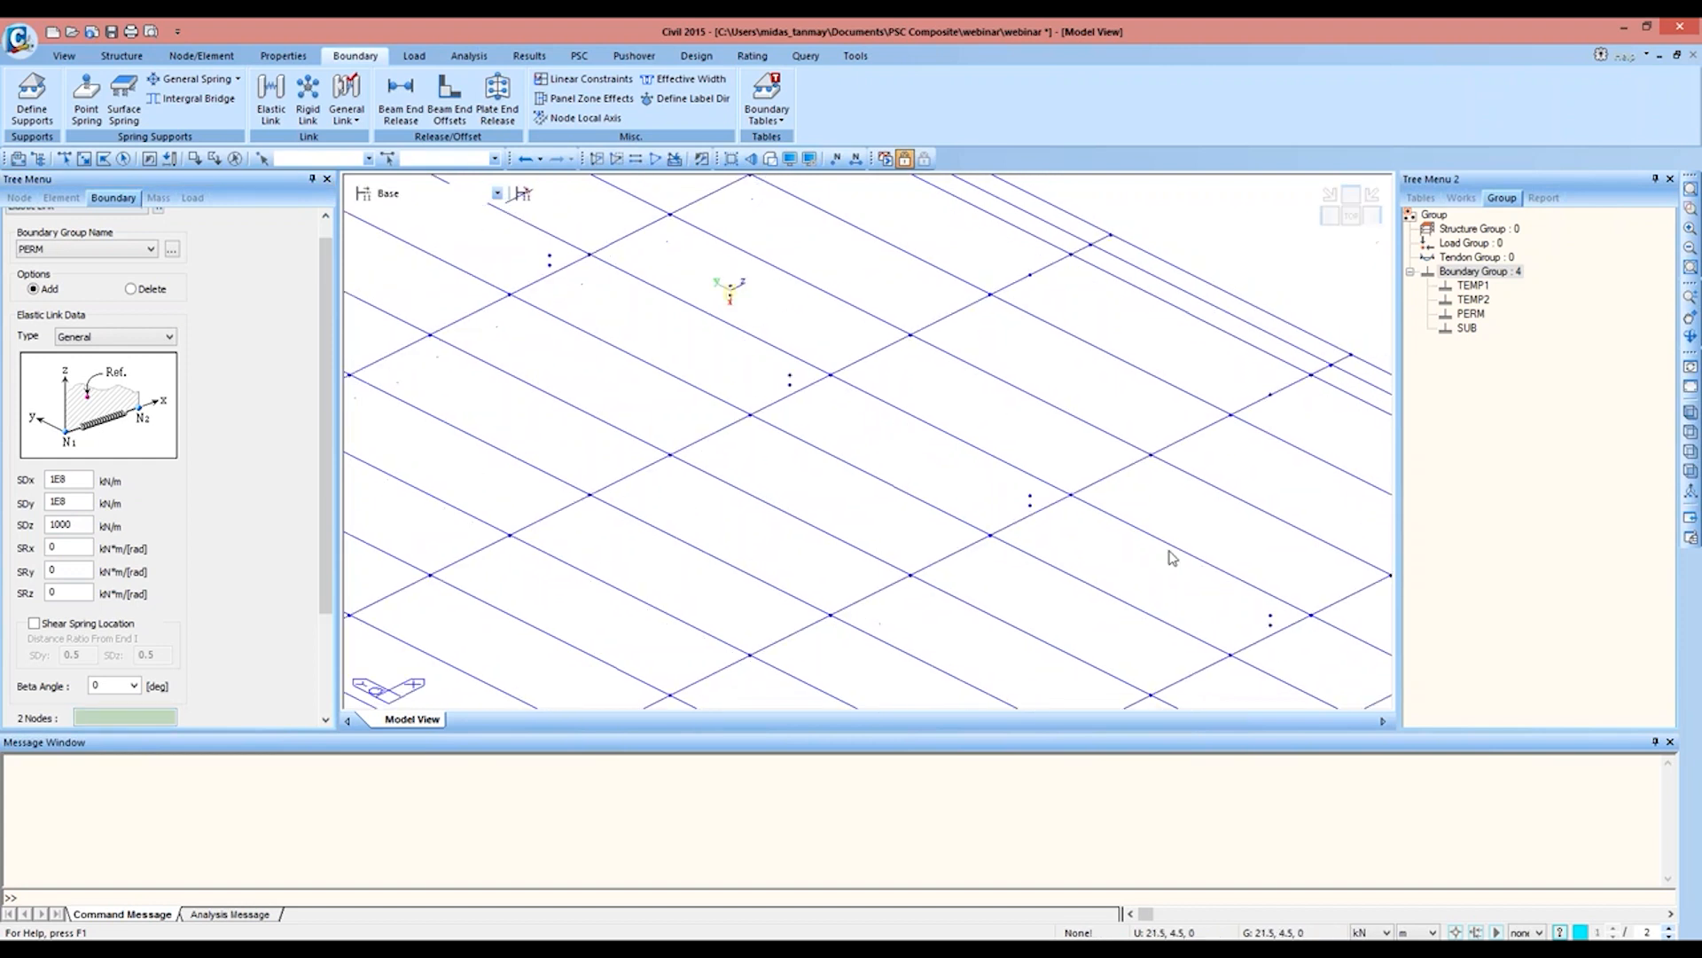
{"action": "middle_click_drag", "start_coordinate": [1229, 559], "coordinate": [877, 540]}
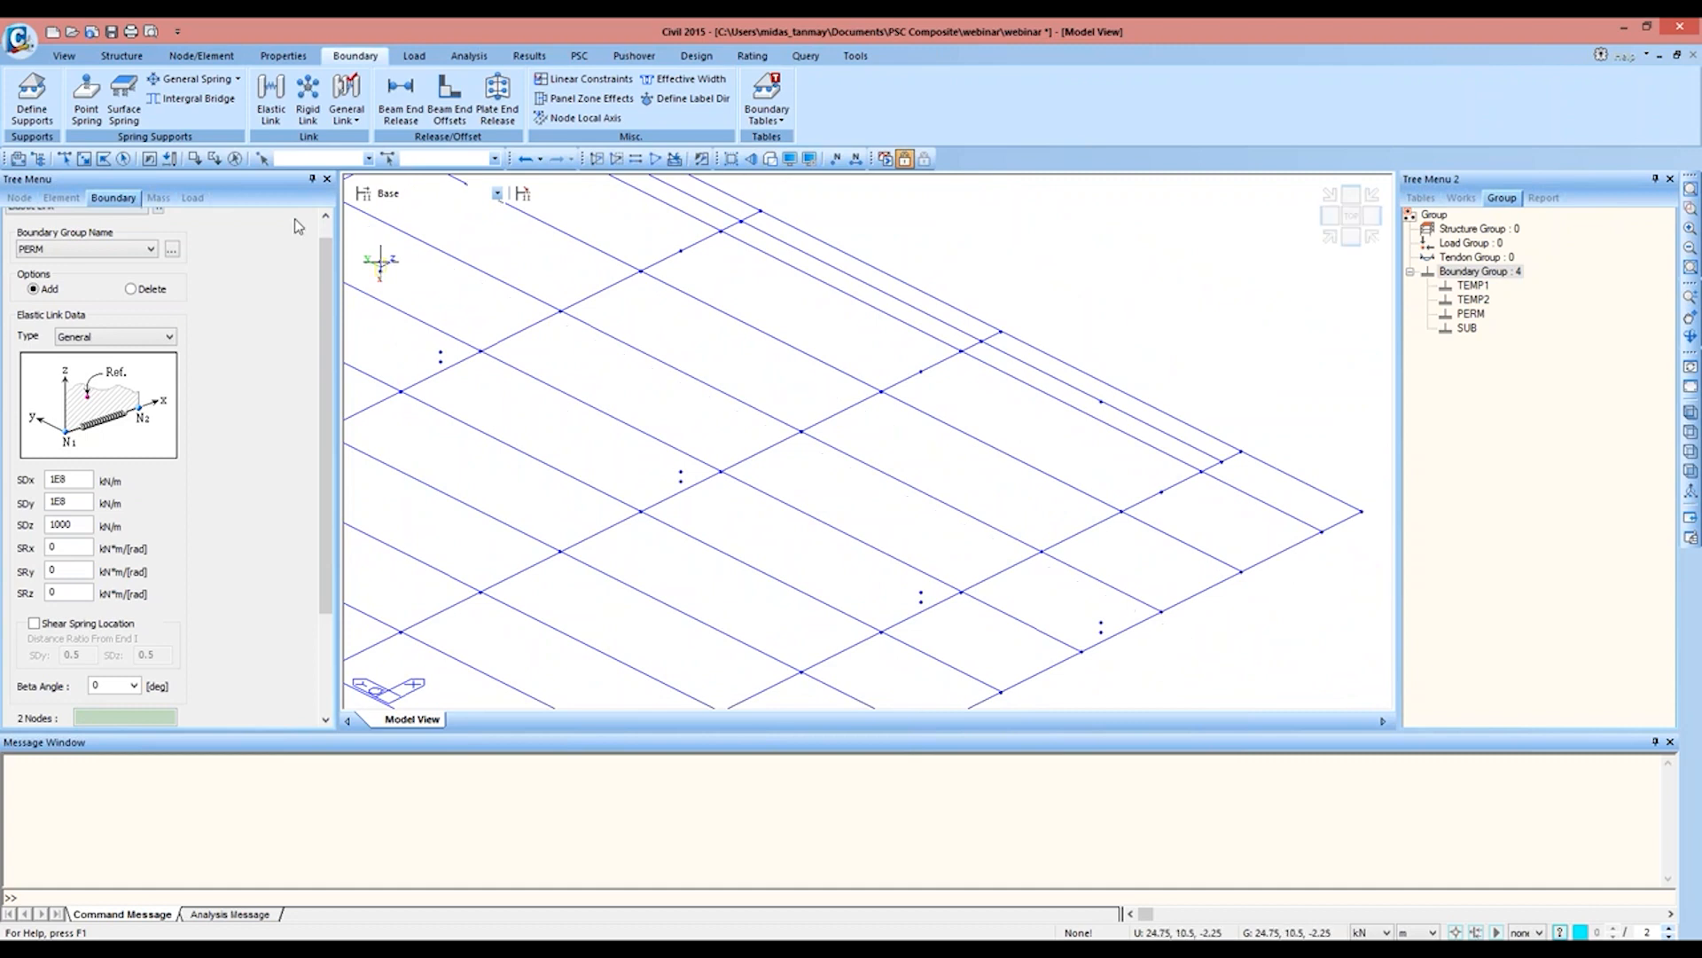
{"action": "left_click", "coordinate": [63, 158]}
{"action": "double_click", "coordinate": [78, 502]}
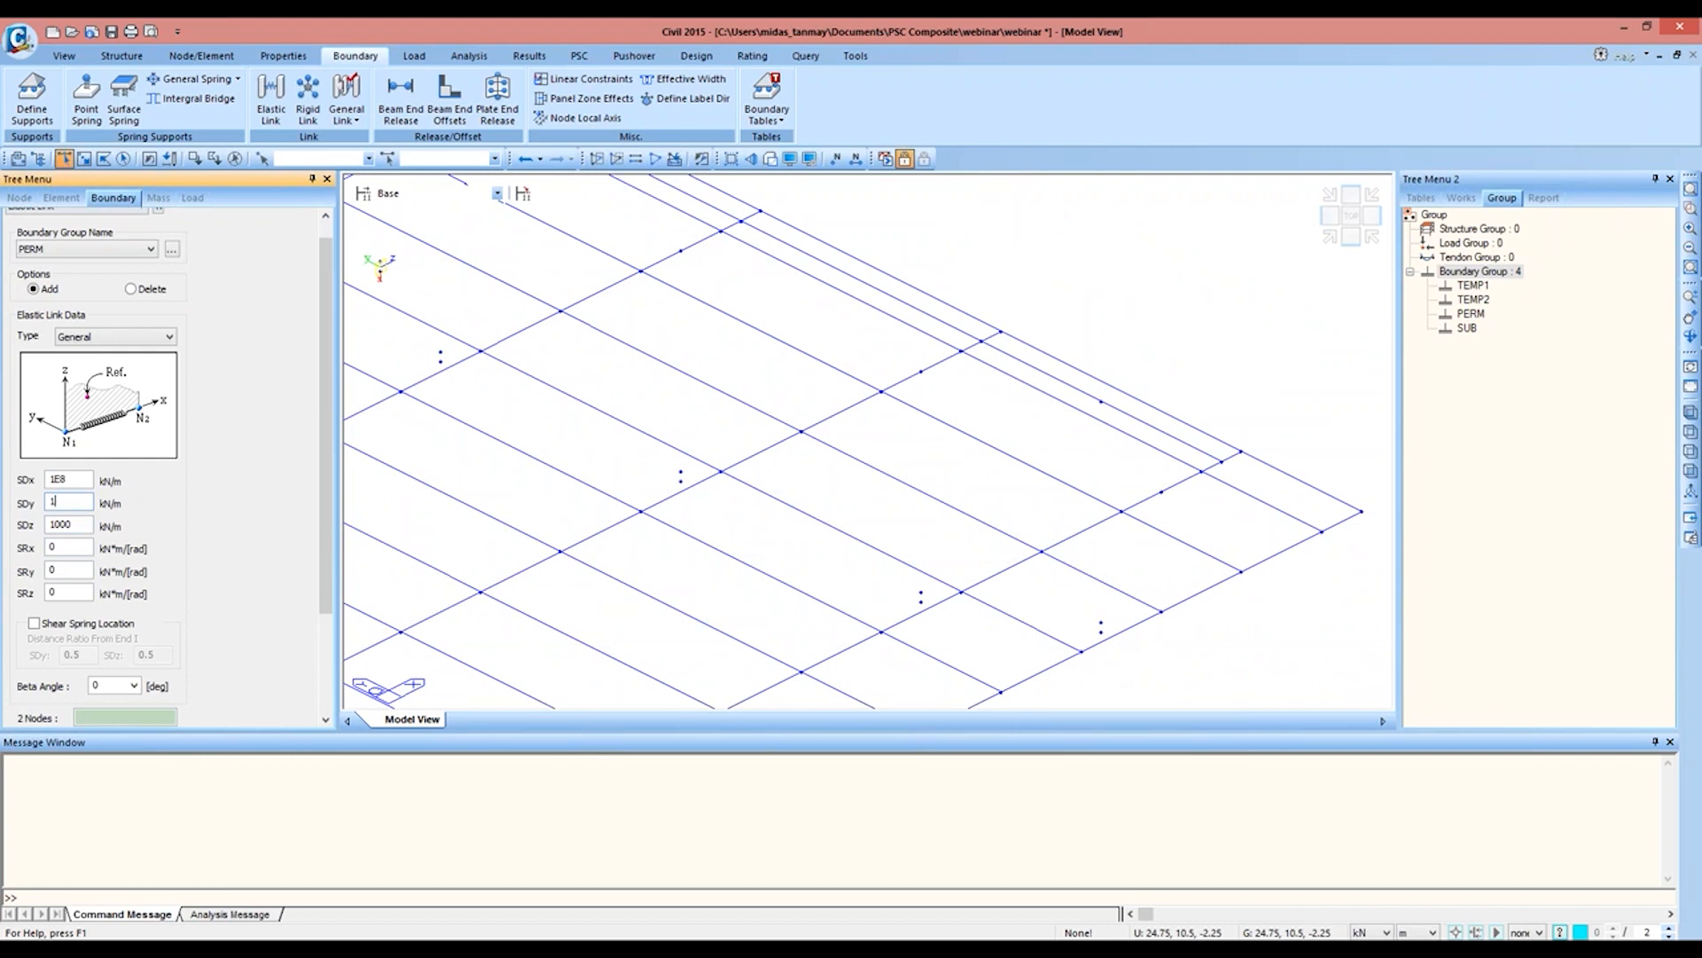
{"action": "left_click", "coordinate": [123, 719]}
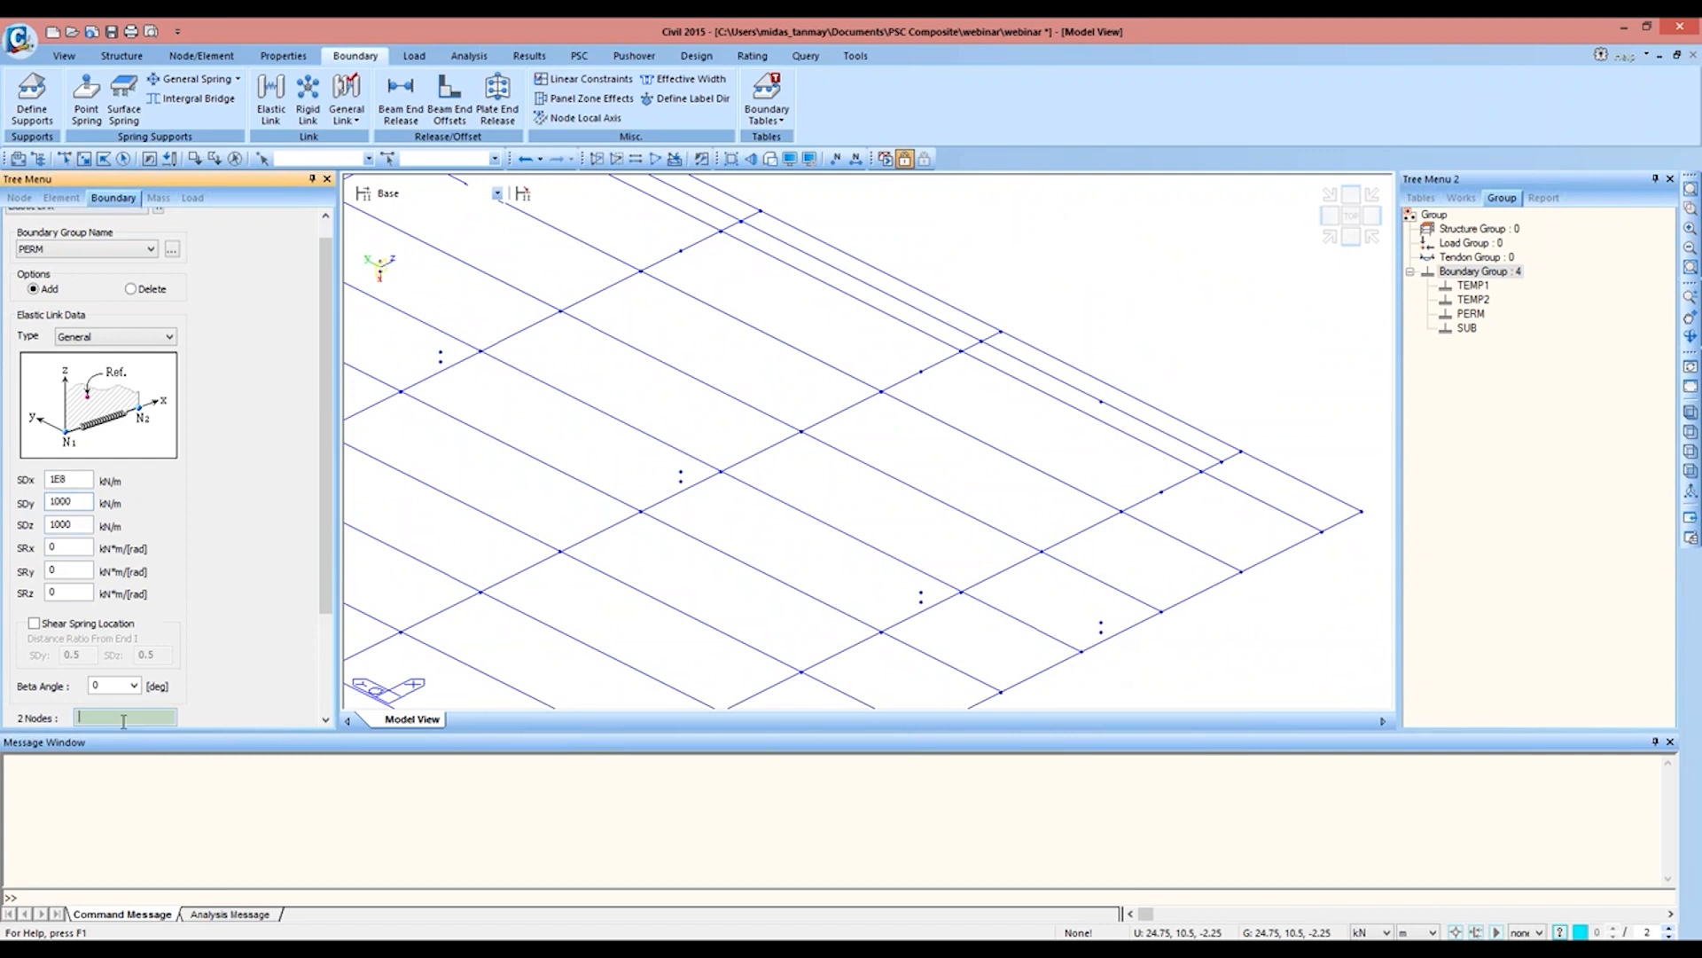
{"action": "left_click", "coordinate": [1102, 632]}
{"action": "left_click", "coordinate": [1102, 632]}
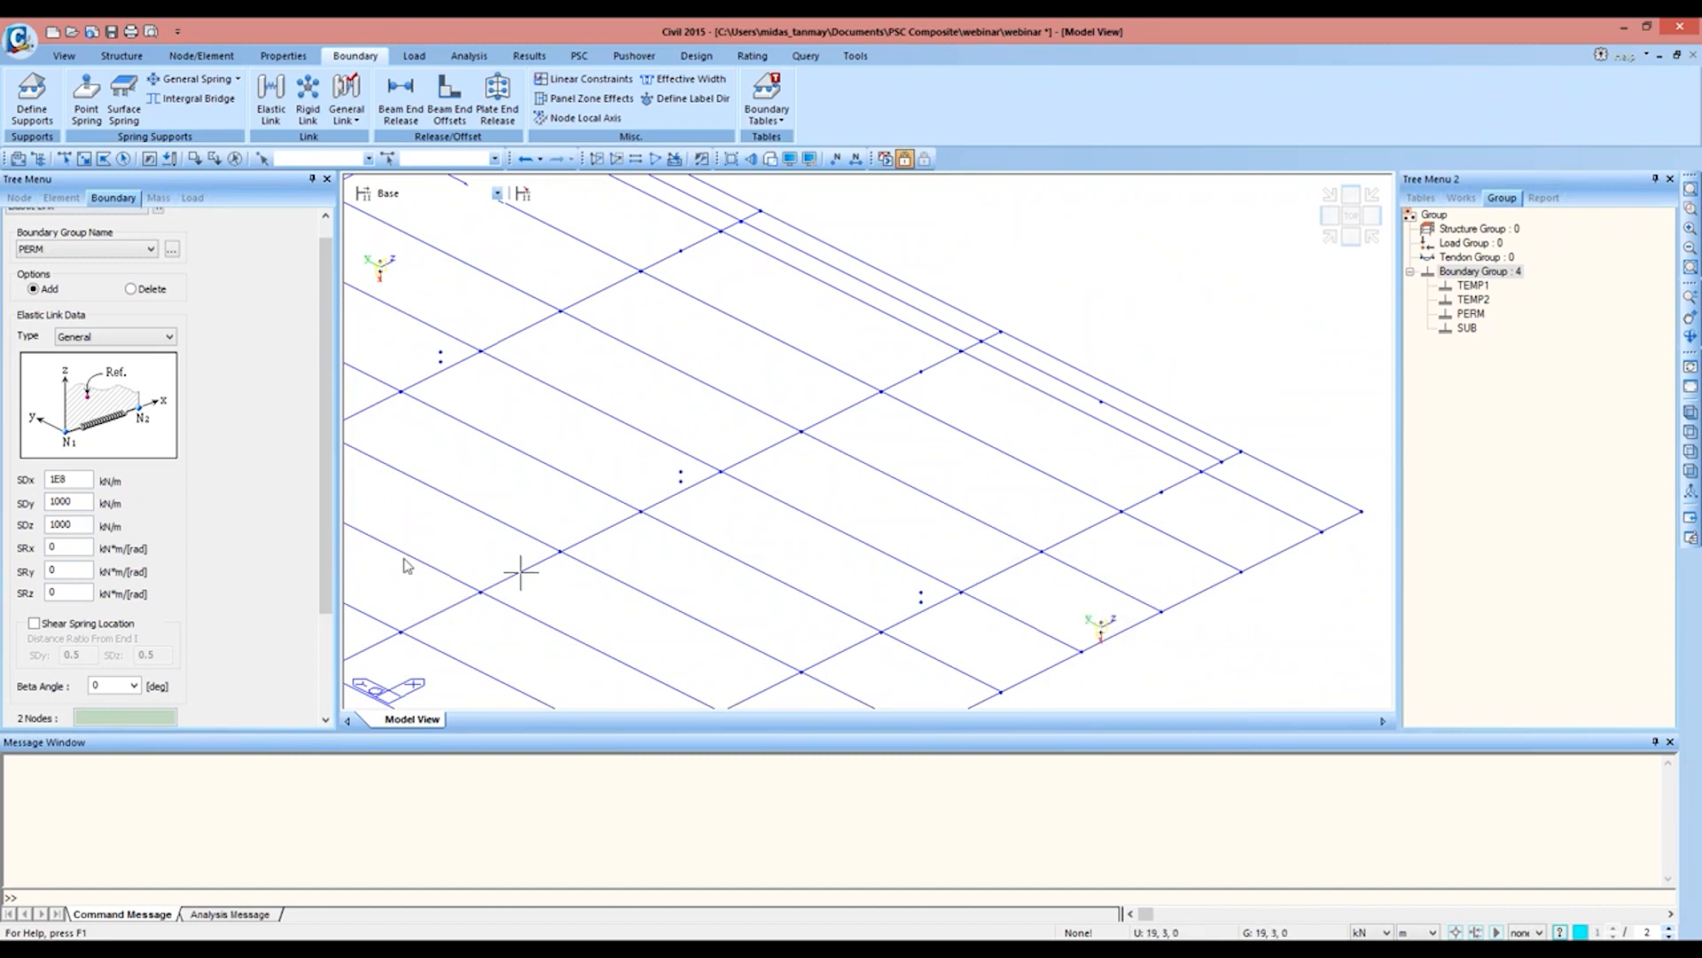
{"action": "left_click_drag", "start_coordinate": [323, 590], "coordinate": [324, 700]}
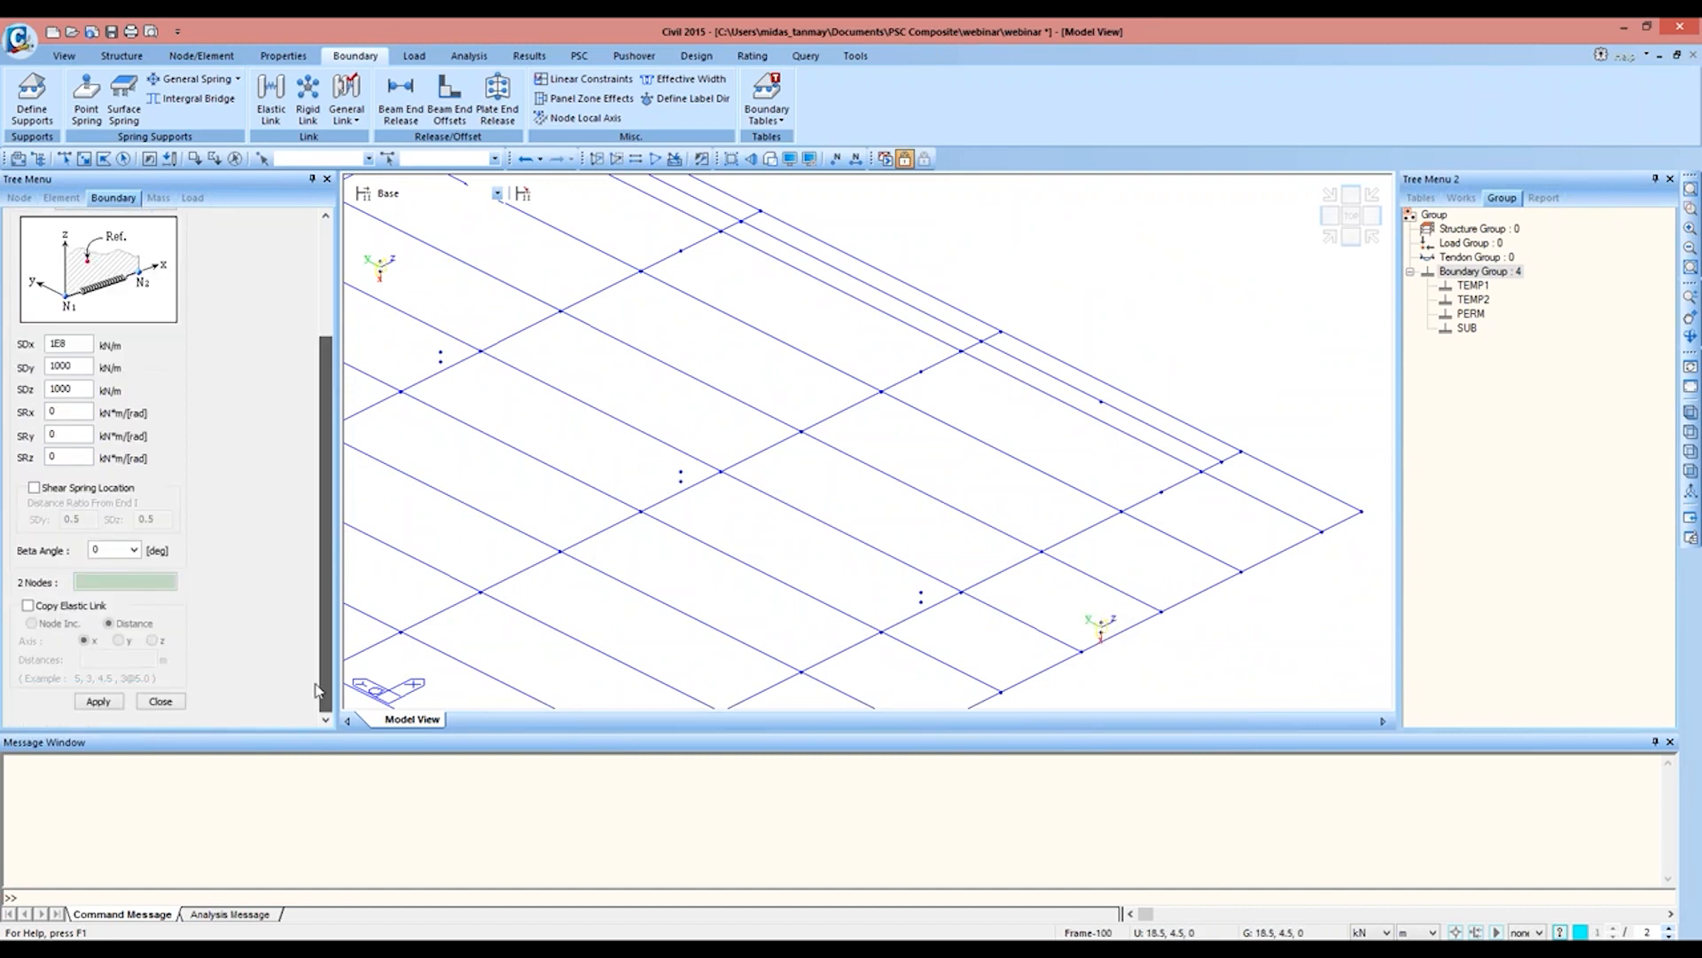
{"action": "left_click", "coordinate": [178, 710]}
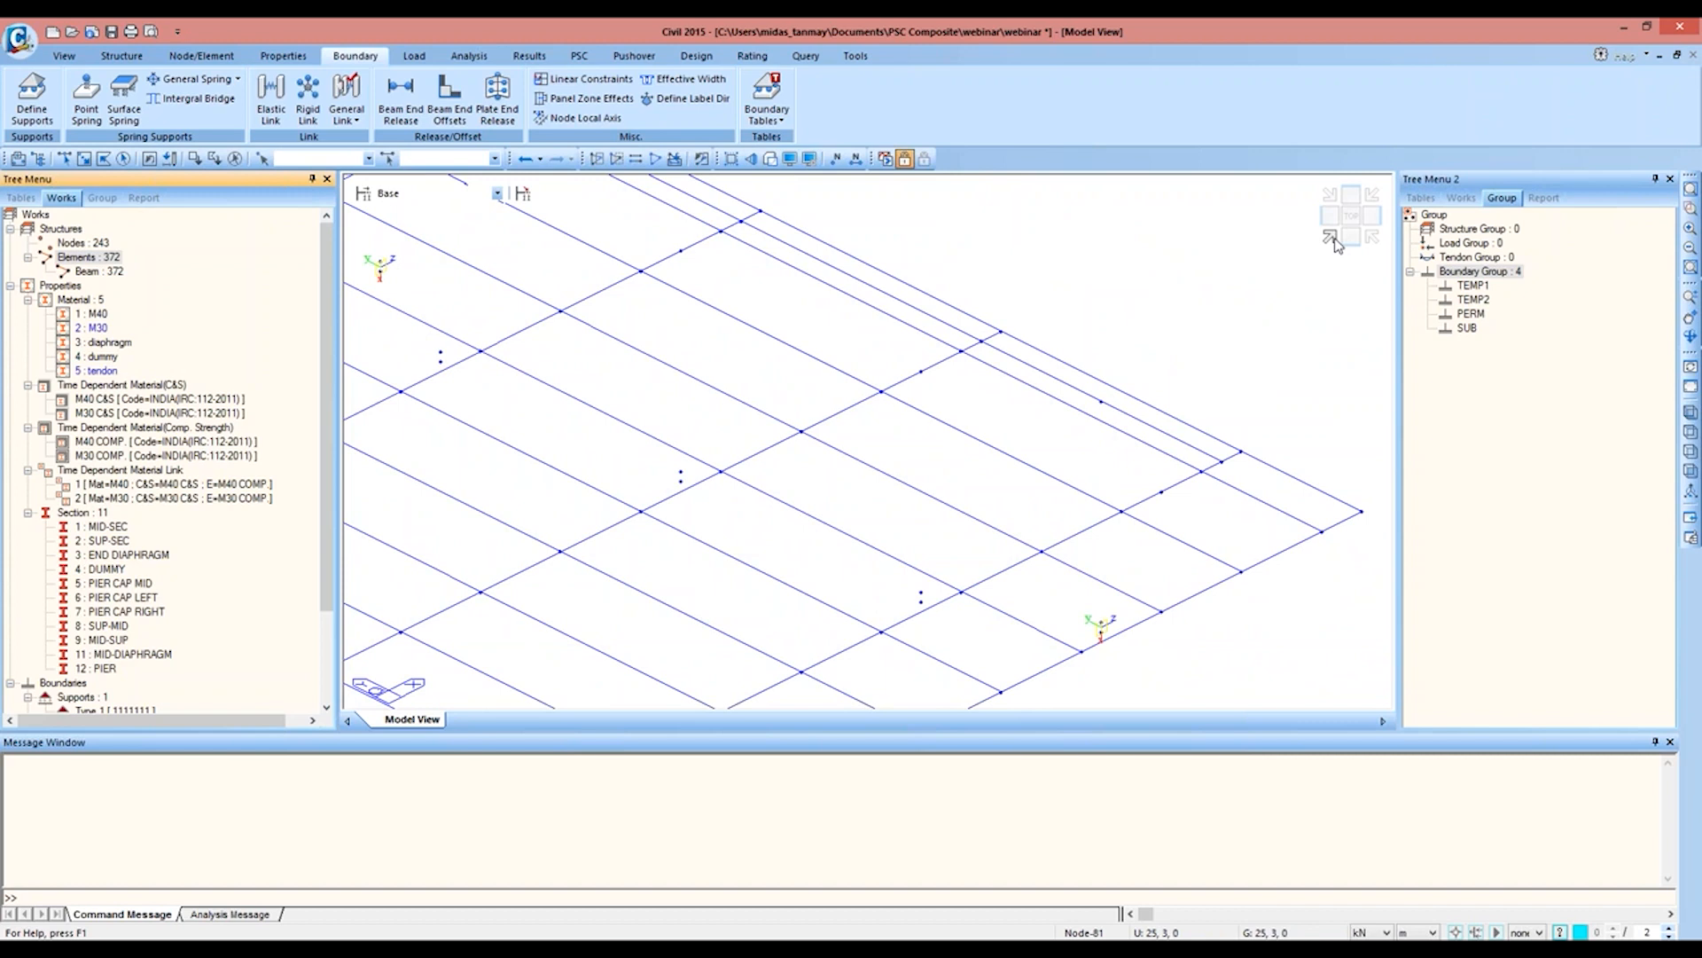
Step: Set up a rigid-body link definition with all six degrees of freedom in boundary group TEMP2
{"action": "left_click", "coordinate": [1331, 240]}
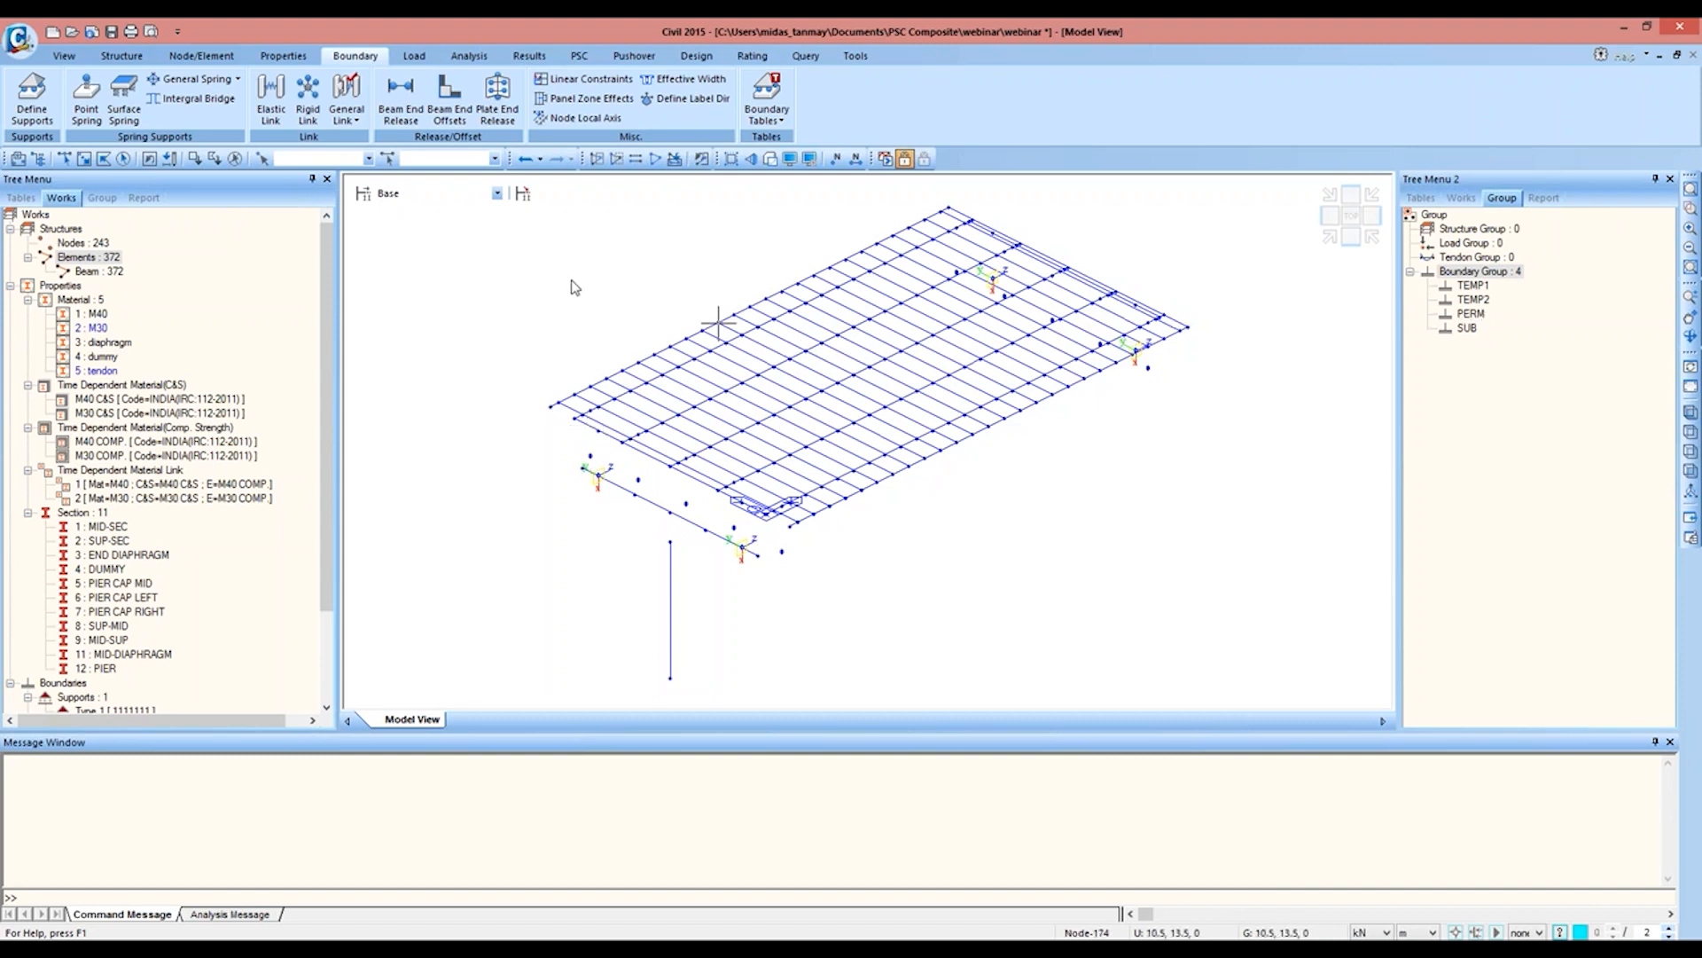
{"action": "left_click", "coordinate": [308, 111]}
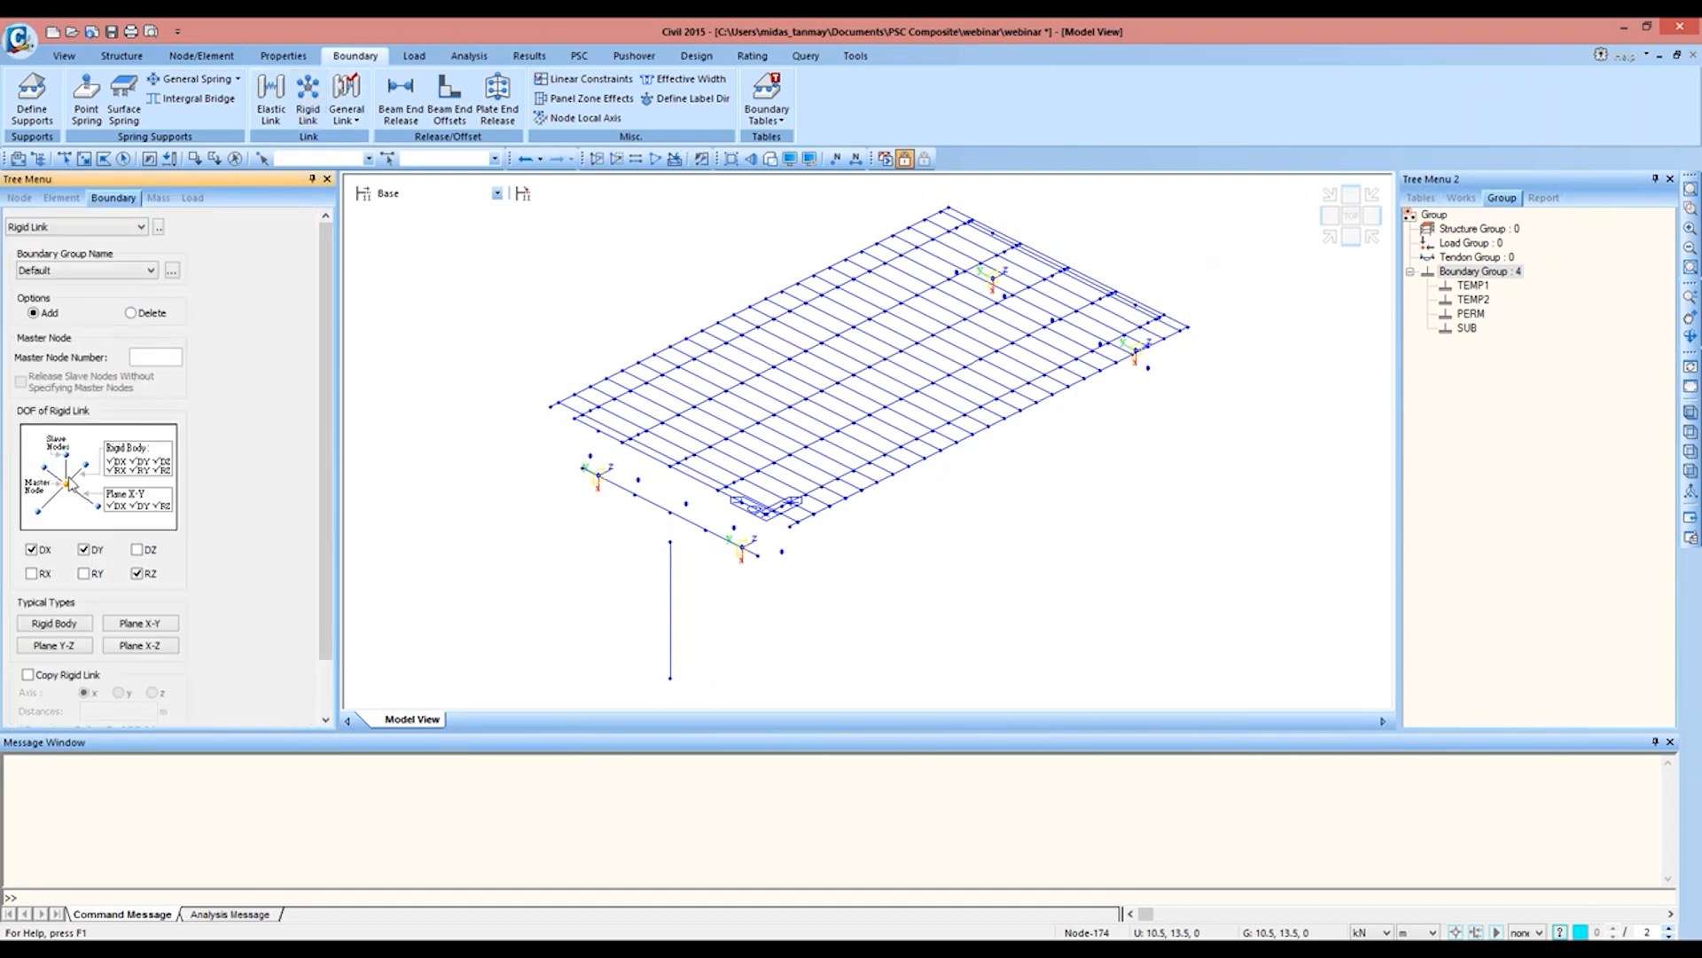
{"action": "left_click", "coordinate": [71, 620]}
{"action": "left_click", "coordinate": [122, 273]}
{"action": "left_click", "coordinate": [40, 308]}
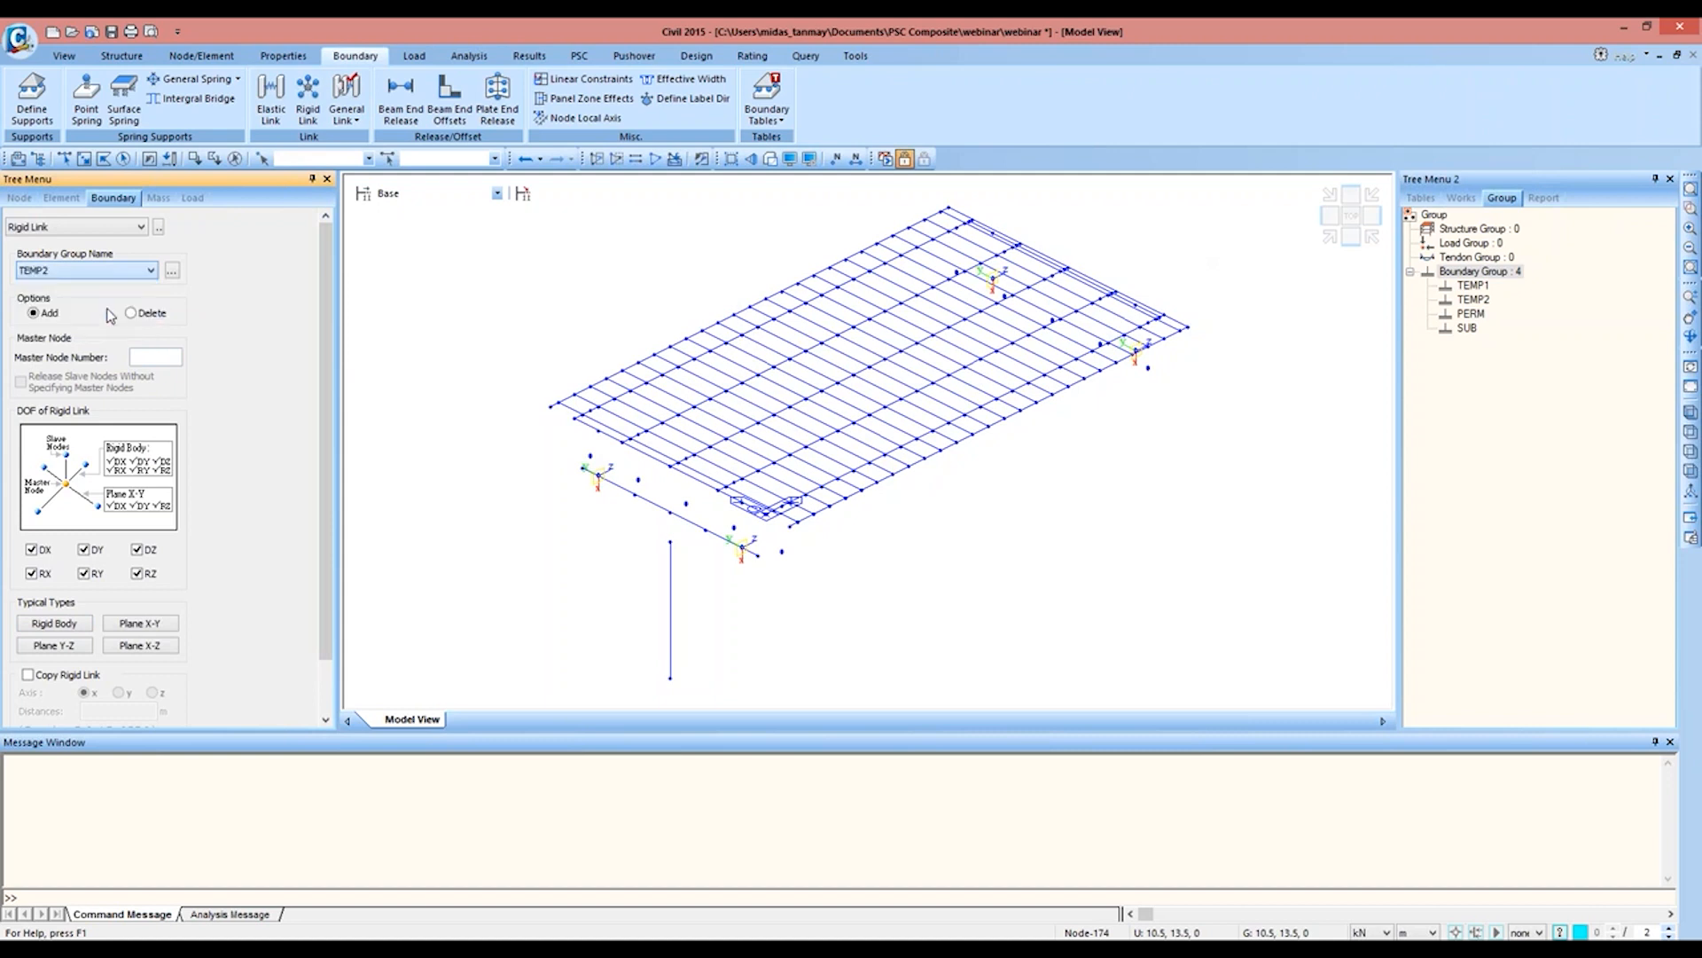
Step: Create a rigid link at the pier end from master node 190 to node 209, copied 4@3 m along y
{"action": "left_click", "coordinate": [1690, 207]}
{"action": "left_click_drag", "start_coordinate": [554, 406], "coordinate": [866, 581]}
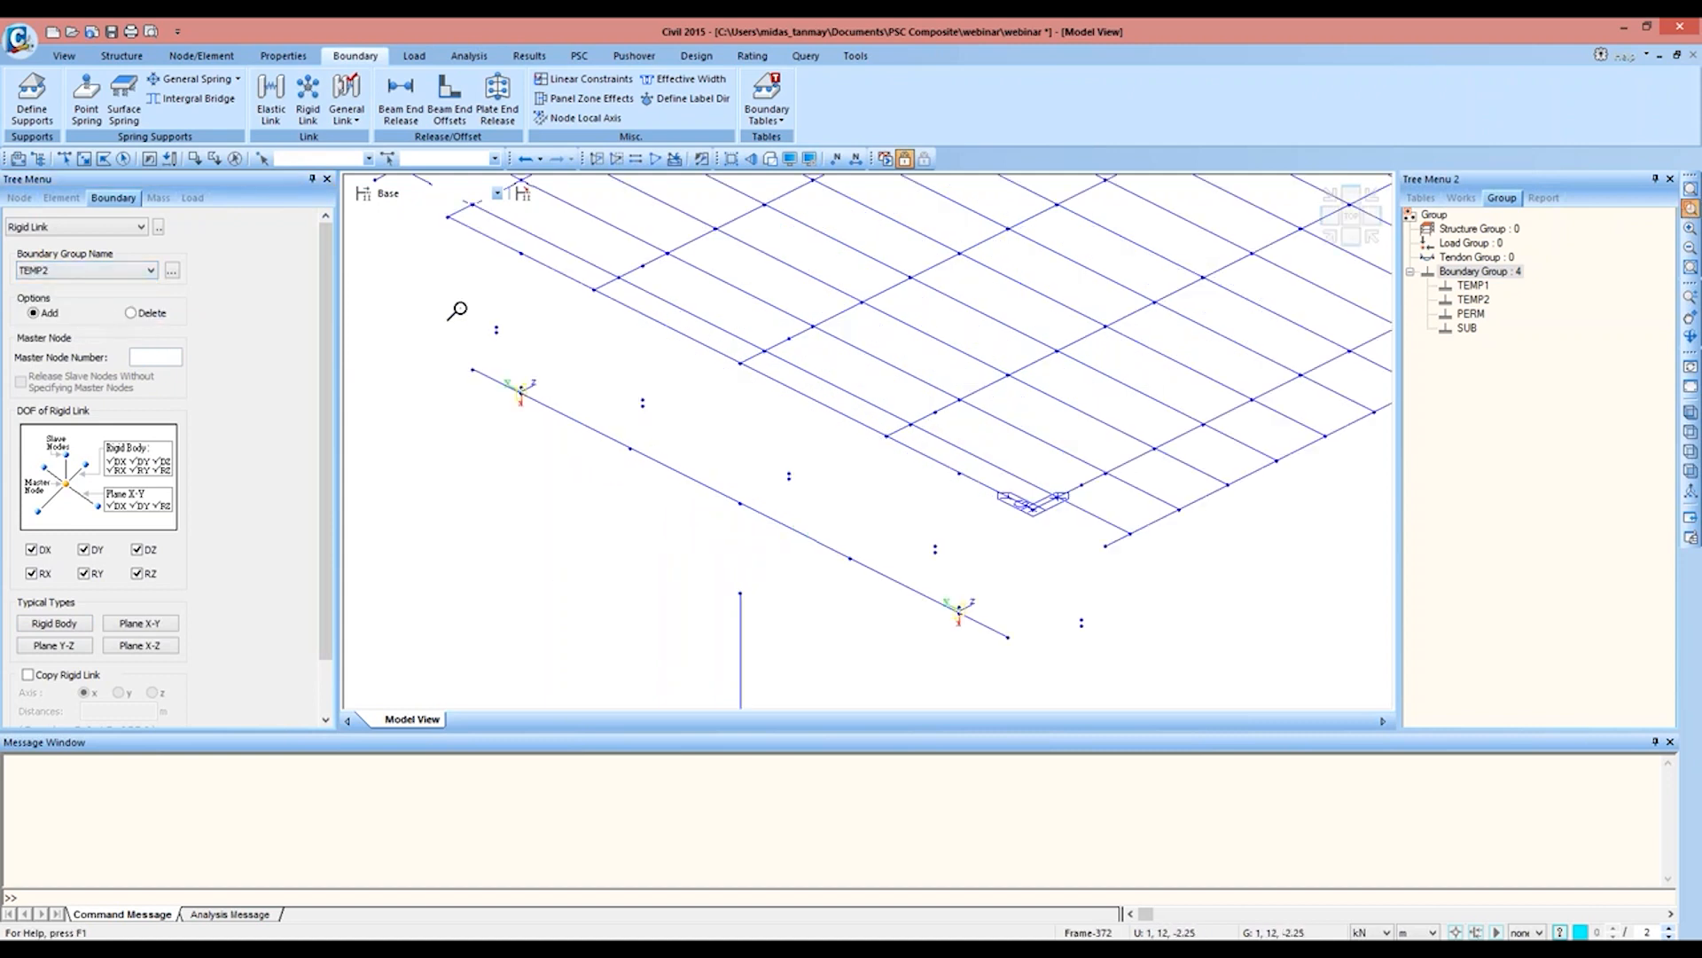
{"action": "scroll", "coordinate": [445, 431], "scroll_direction": "up", "scroll_amount": 2}
{"action": "left_click", "coordinate": [158, 356]}
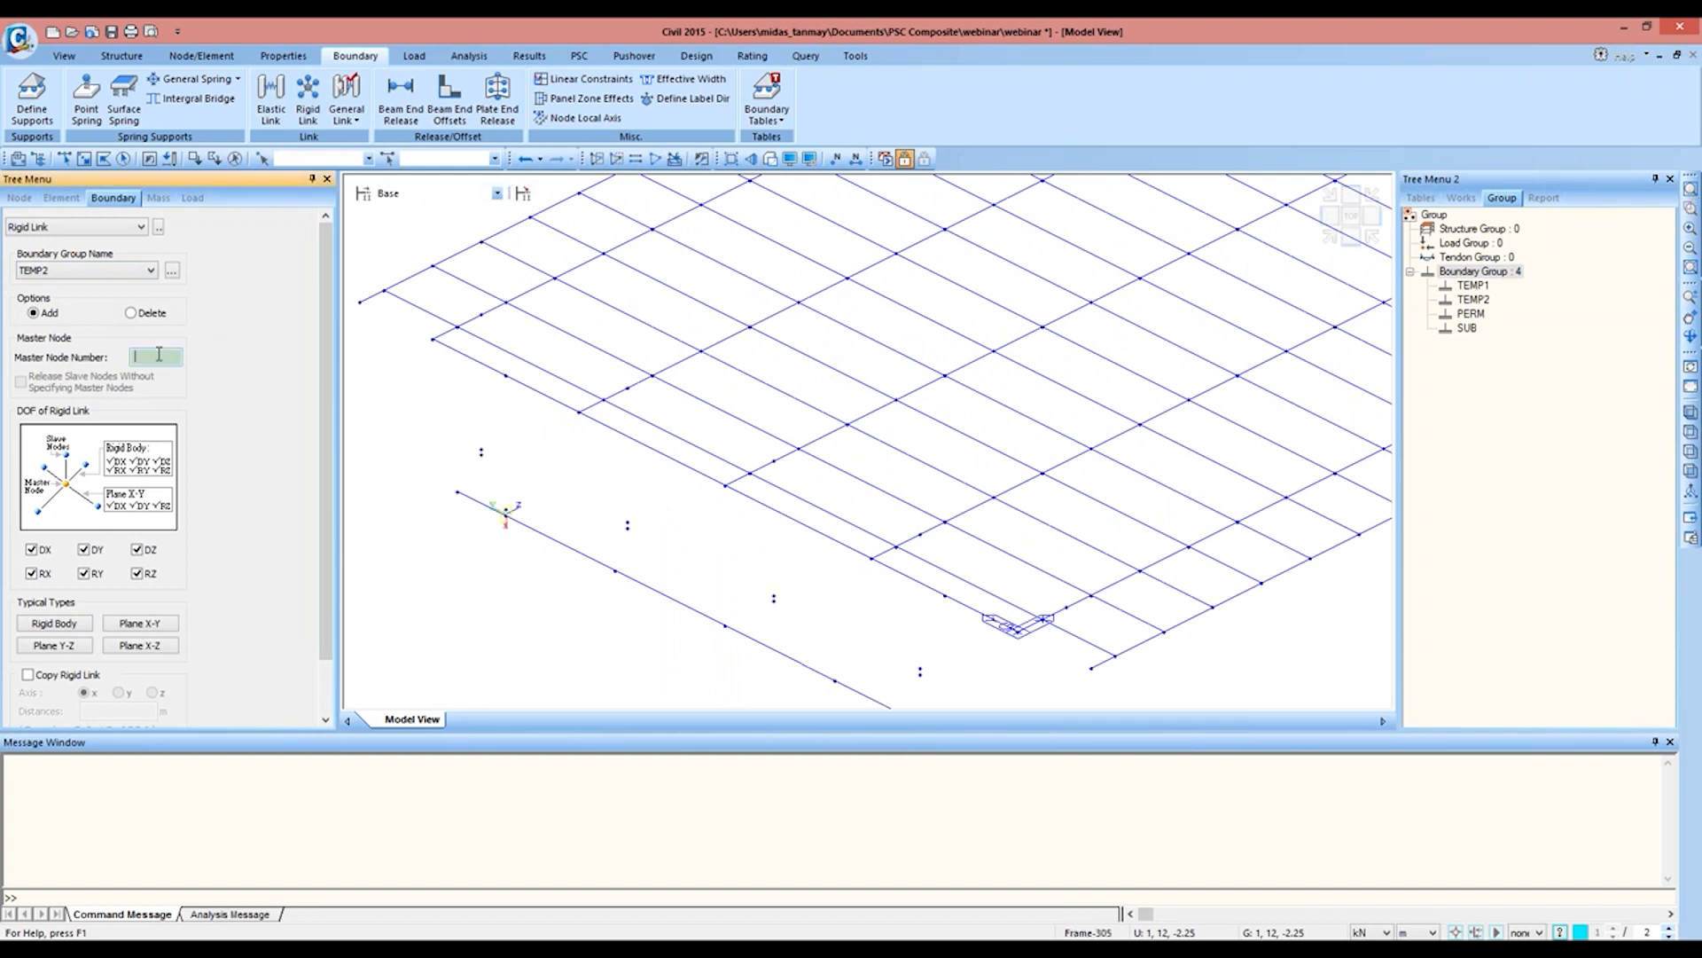
{"action": "left_click", "coordinate": [481, 316]}
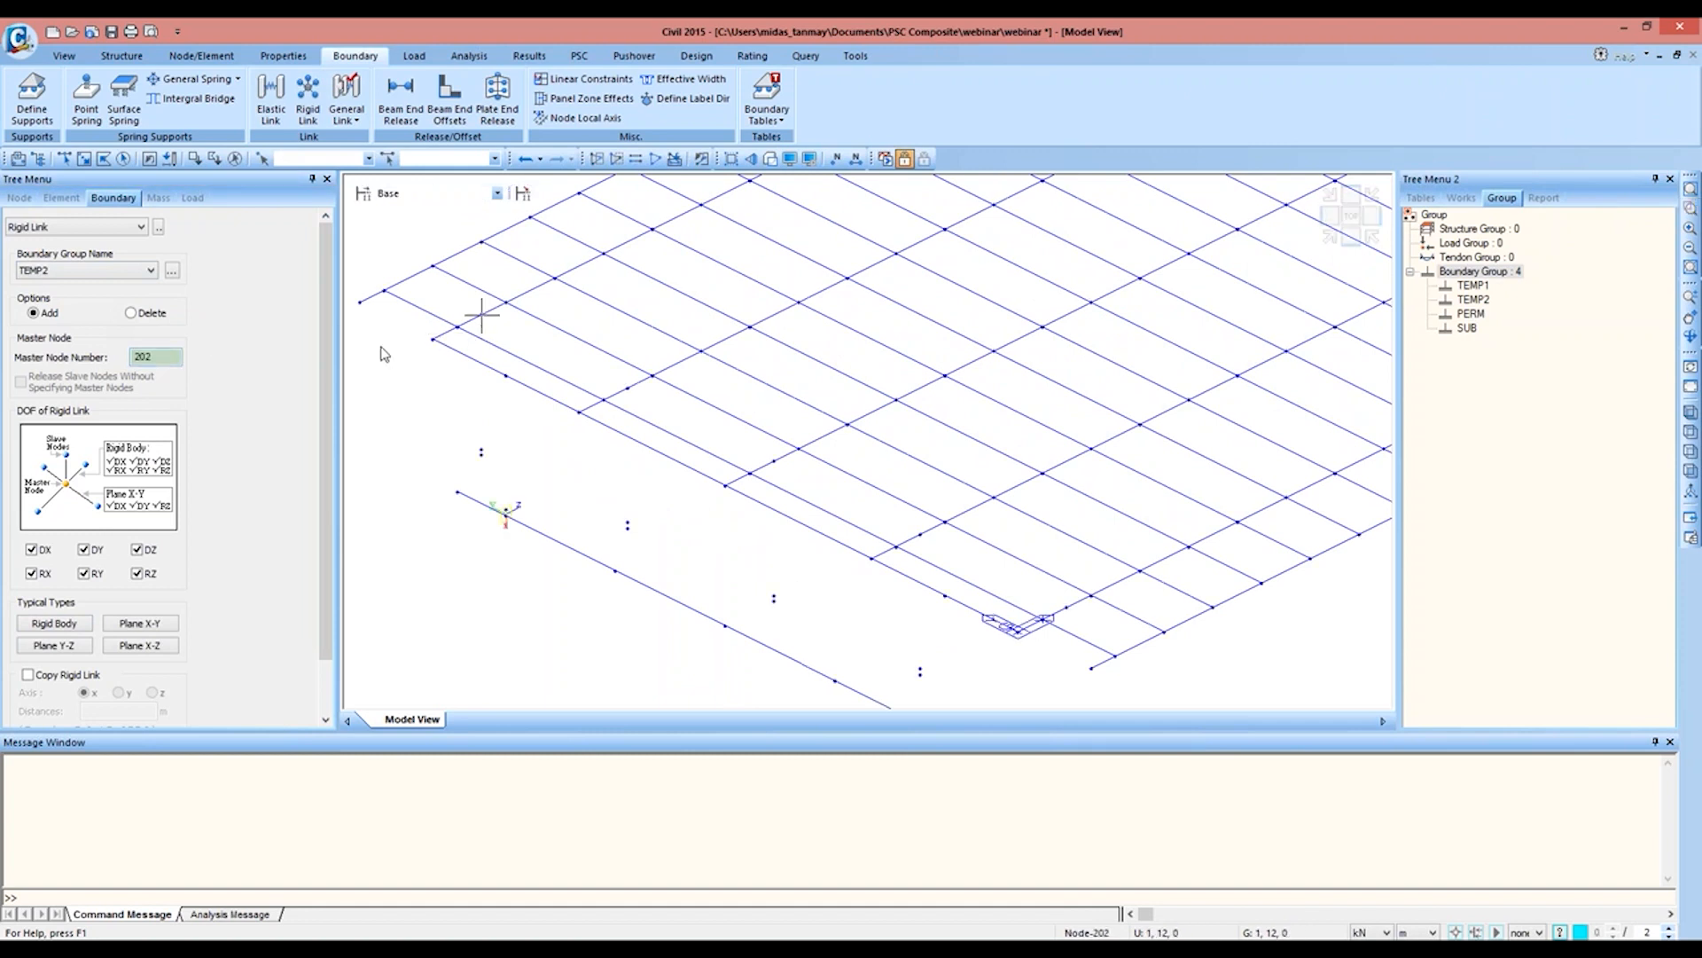
{"action": "scroll", "coordinate": [315, 417], "scroll_direction": "down", "scroll_amount": 1}
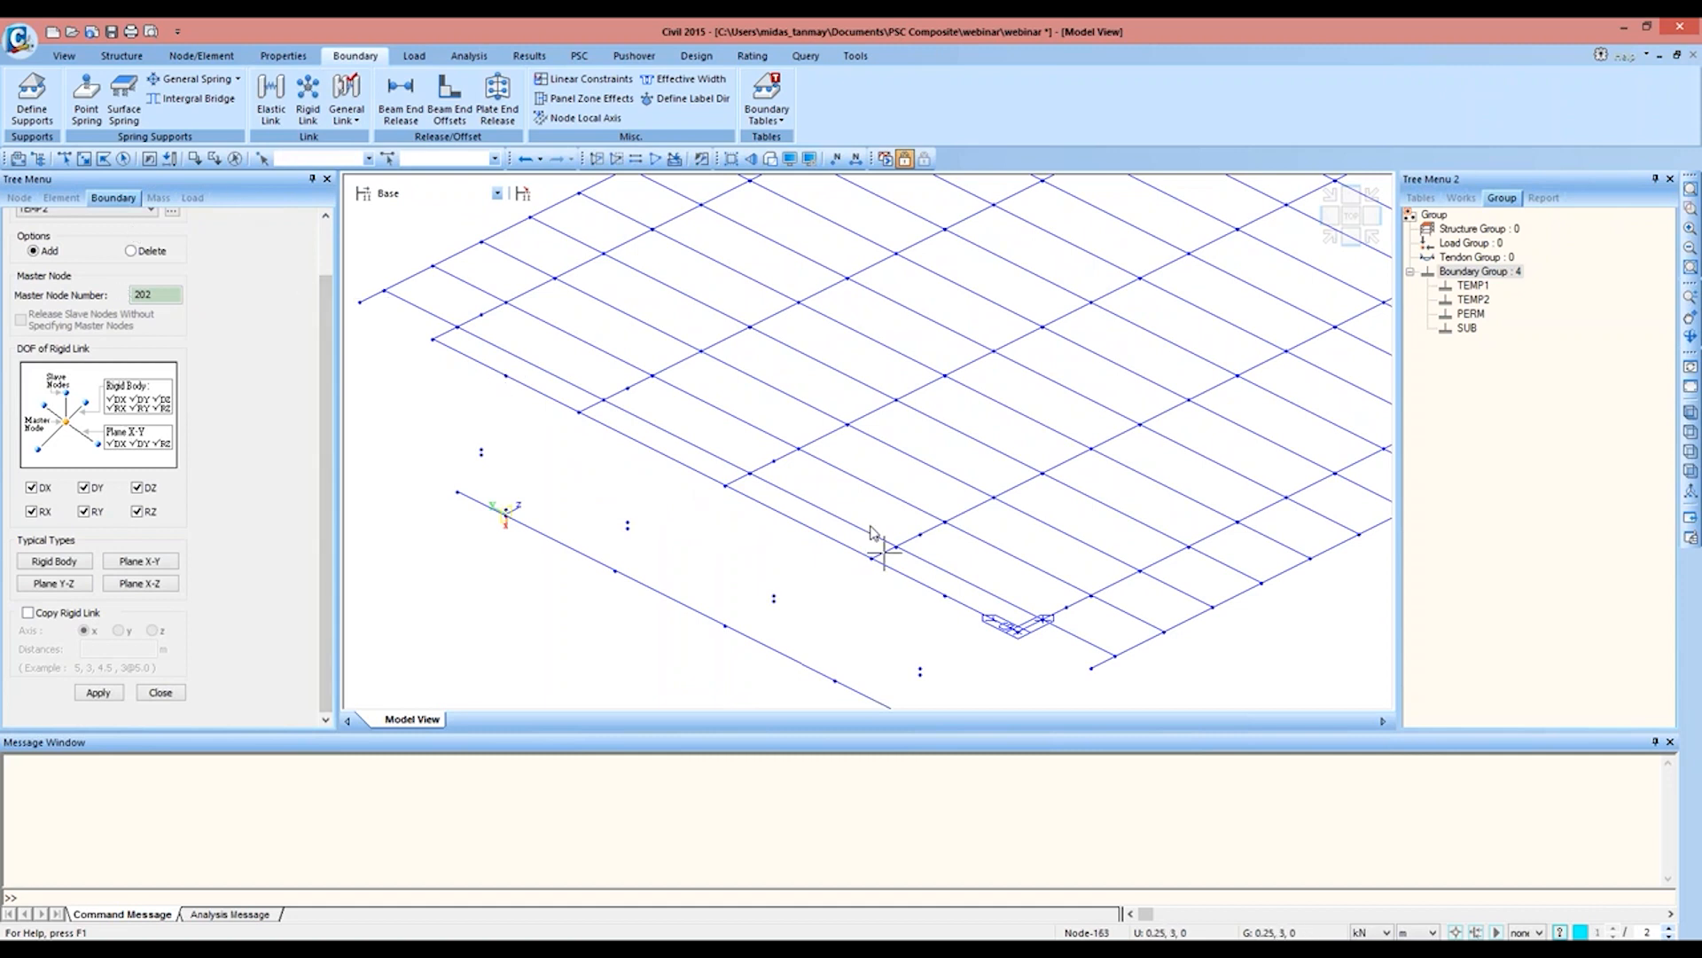
{"action": "left_click", "coordinate": [1068, 609]}
{"action": "left_click", "coordinate": [64, 158]}
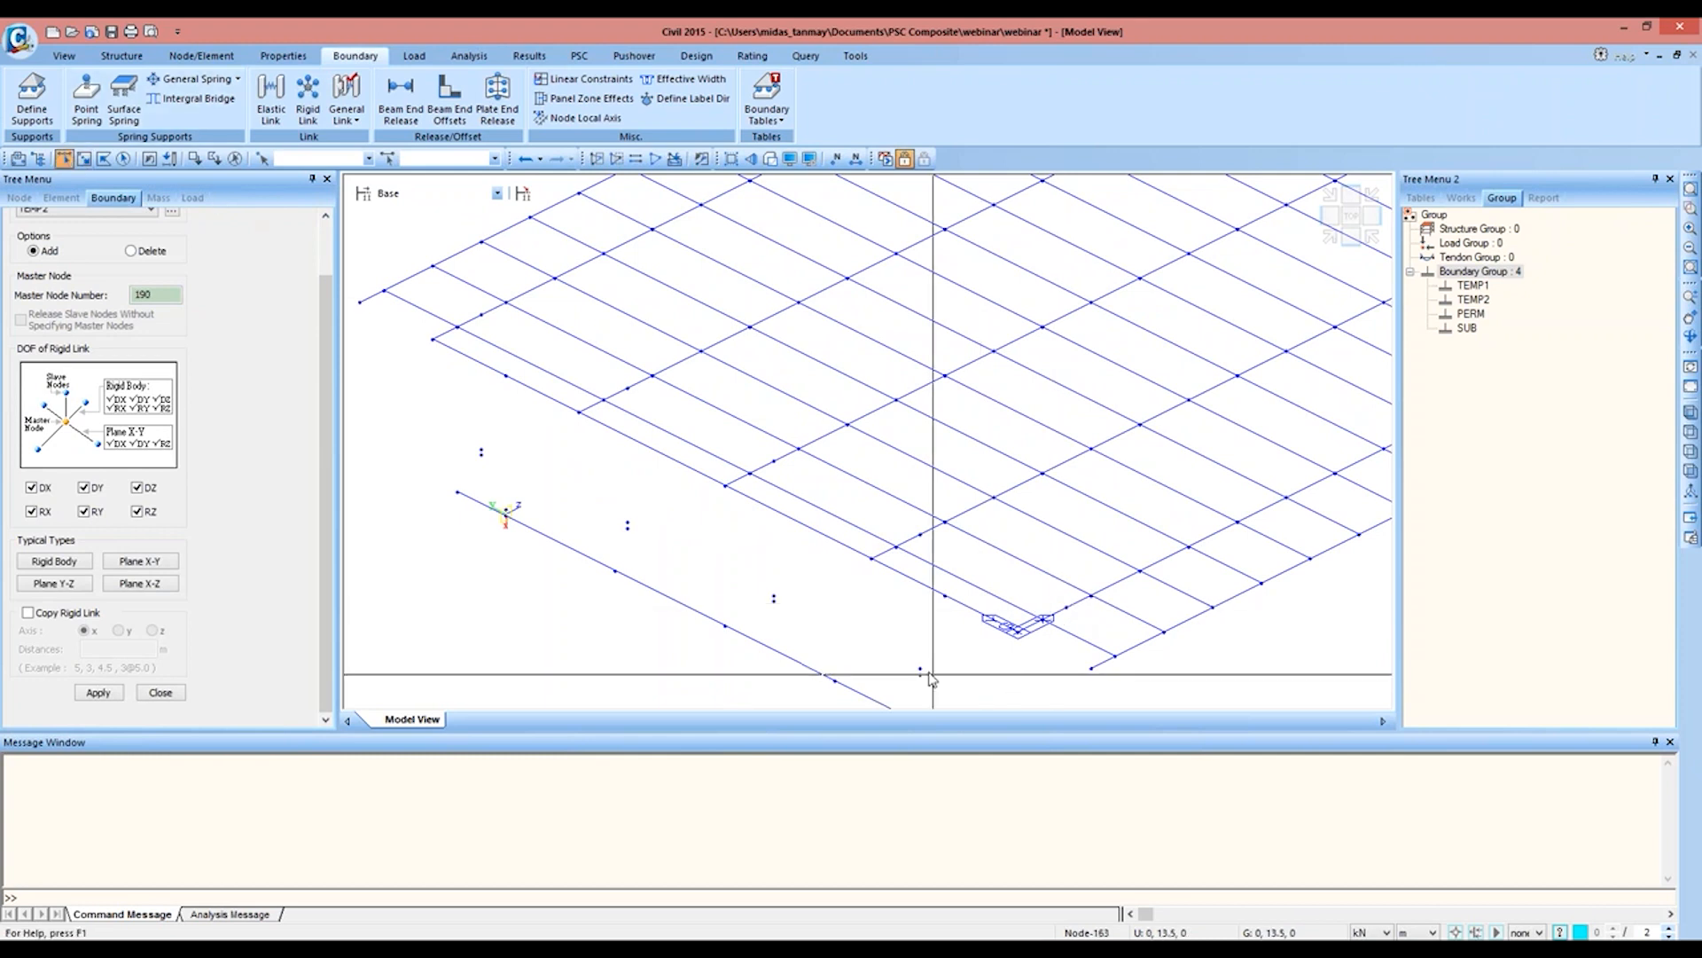
{"action": "middle_click_drag", "start_coordinate": [1055, 626], "coordinate": [1060, 469]}
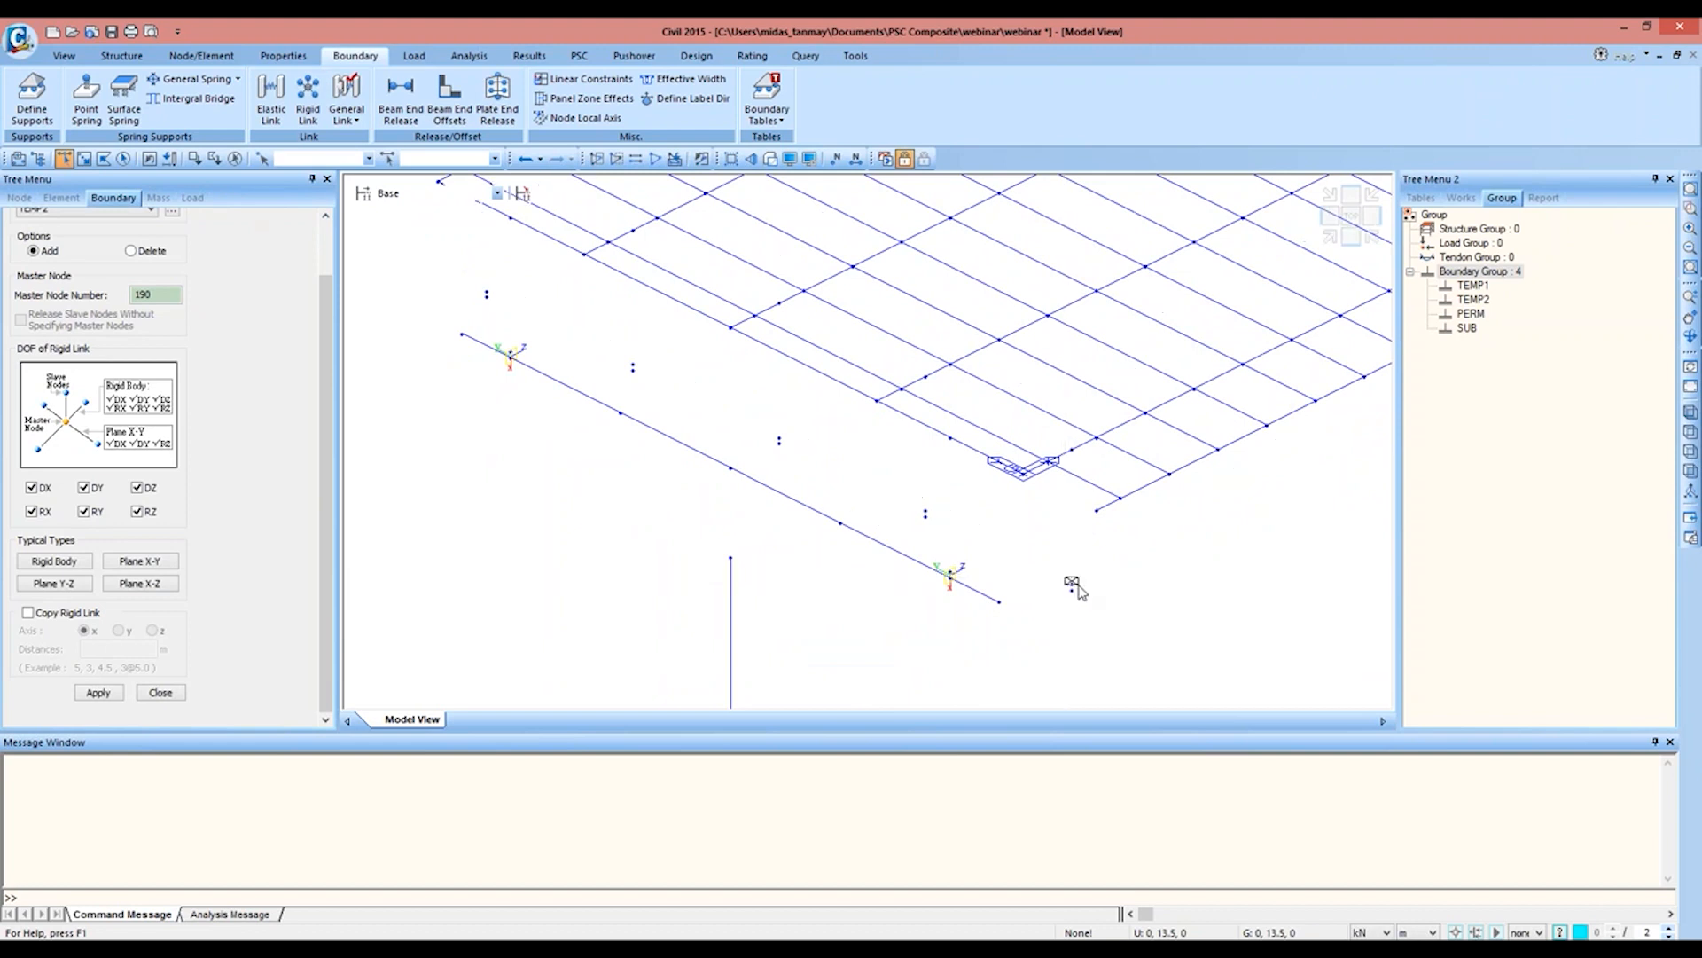
{"action": "left_click", "coordinate": [1072, 586]}
{"action": "left_click", "coordinate": [64, 612]}
{"action": "left_click", "coordinate": [118, 630]}
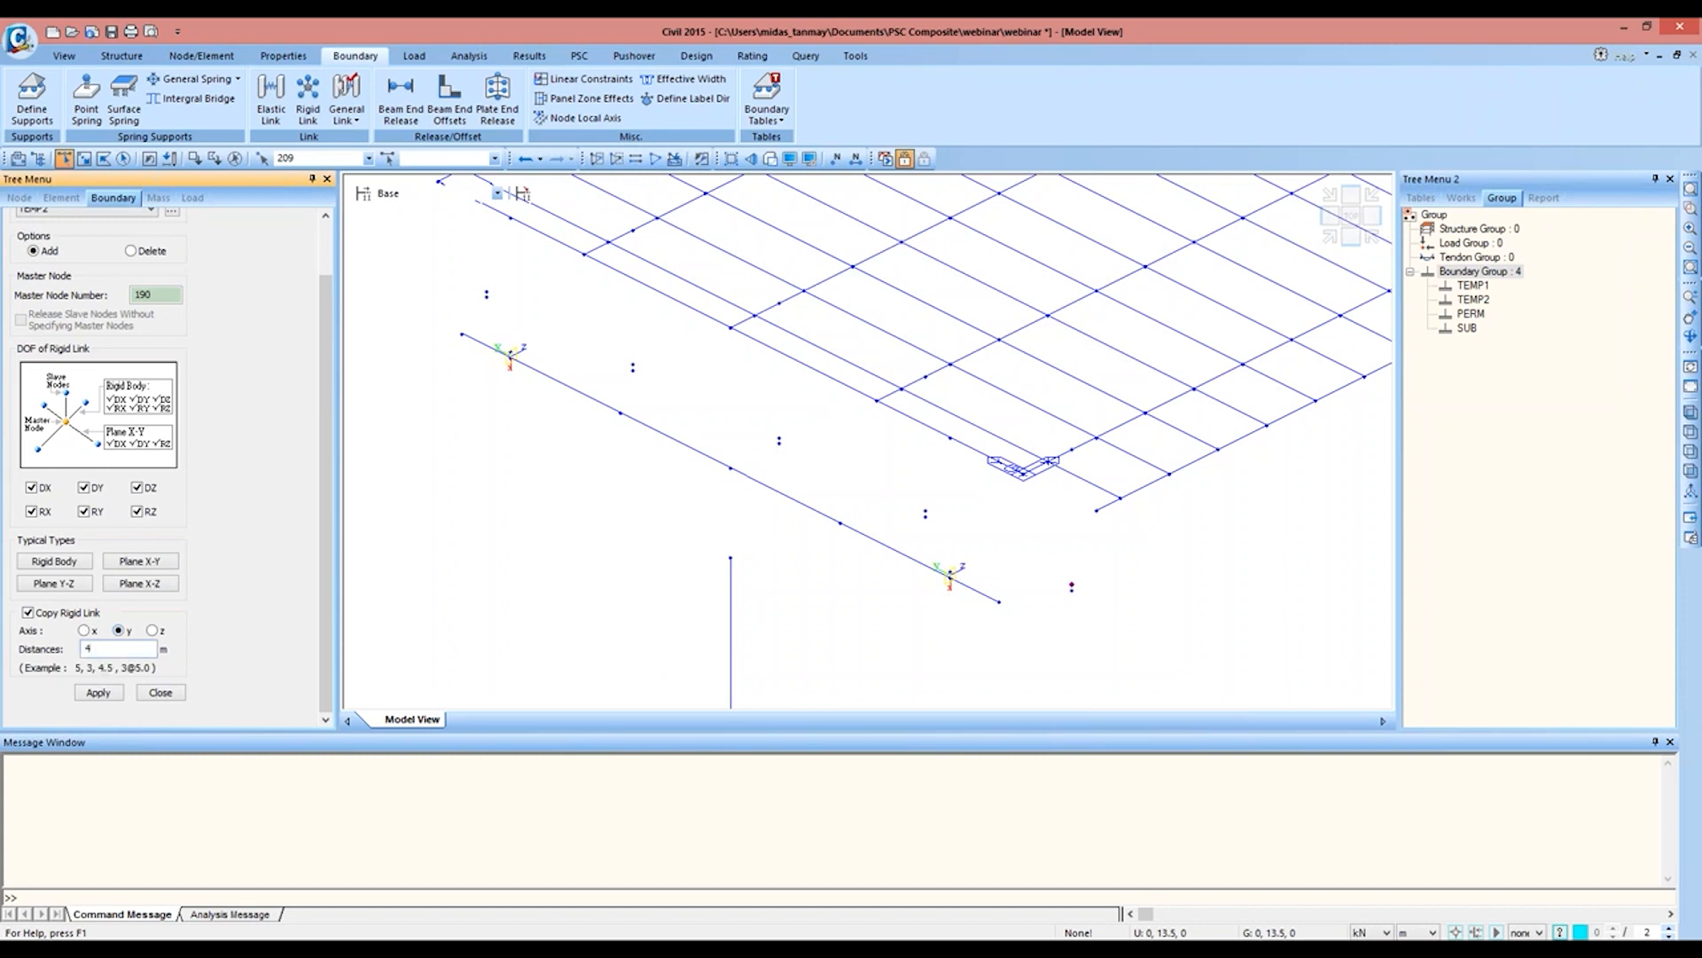
{"action": "left_click", "coordinate": [98, 700]}
Step: Create a rigid link at the deck's far end from master node 191 to node 210, copied 4@3 m along y
{"action": "middle_click_drag", "start_coordinate": [993, 327], "coordinate": [426, 498]}
{"action": "middle_click_drag", "start_coordinate": [1073, 350], "coordinate": [726, 609]}
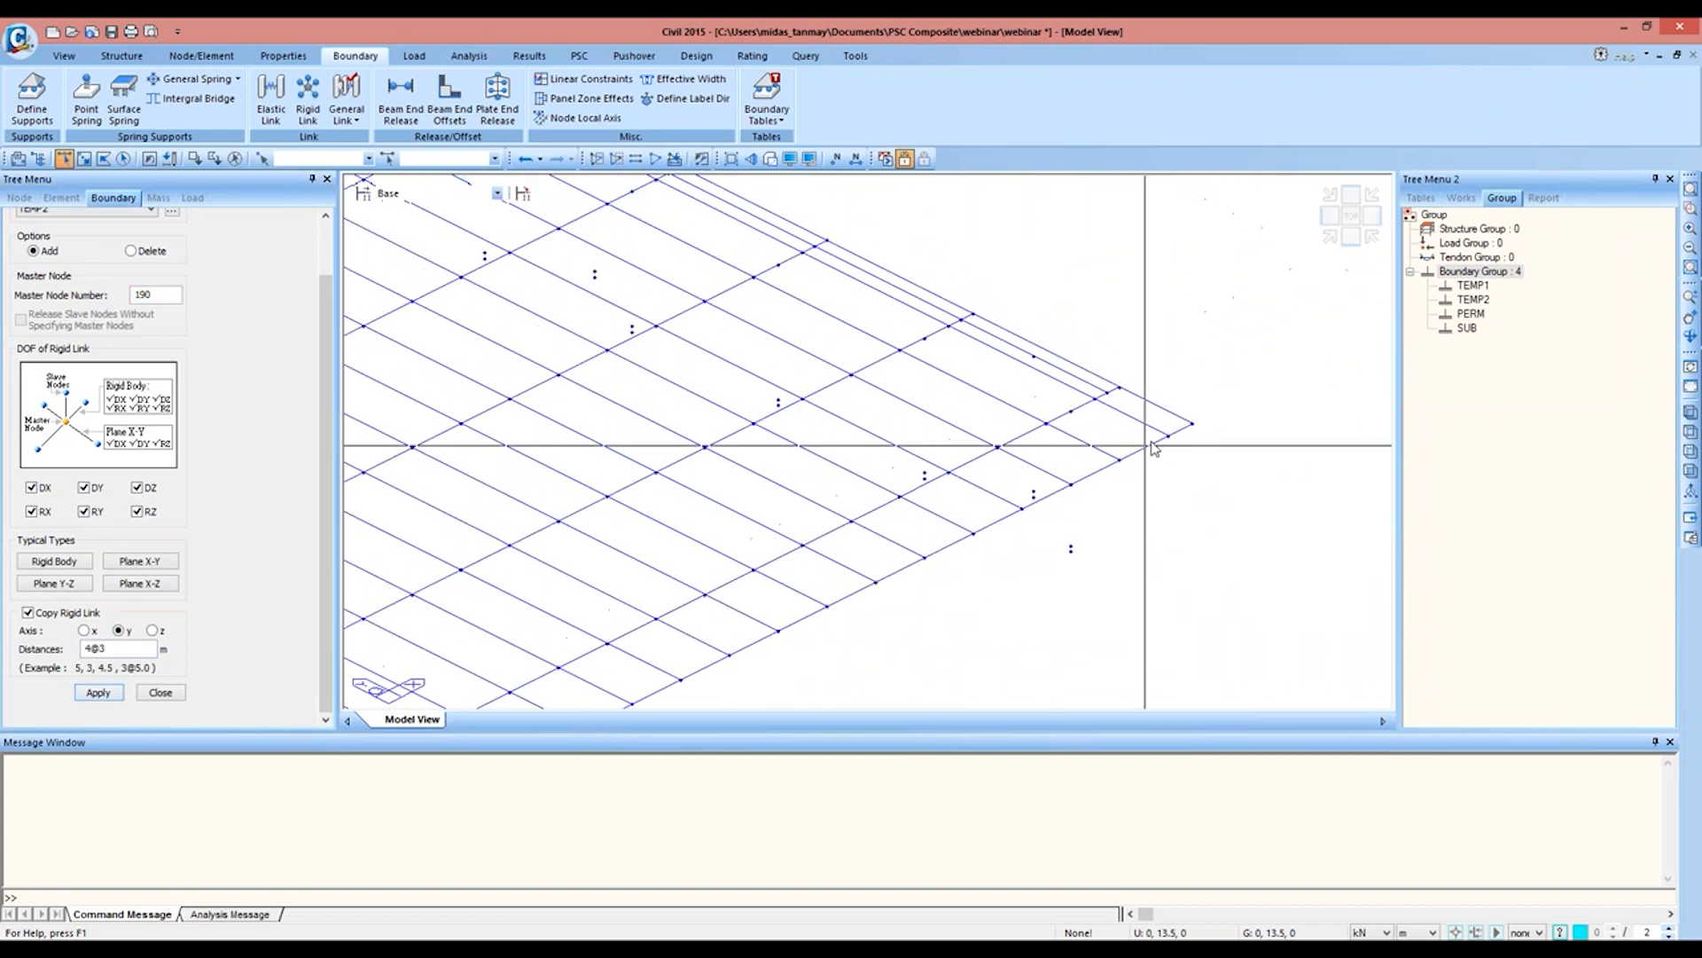
{"action": "left_click", "coordinate": [160, 293]}
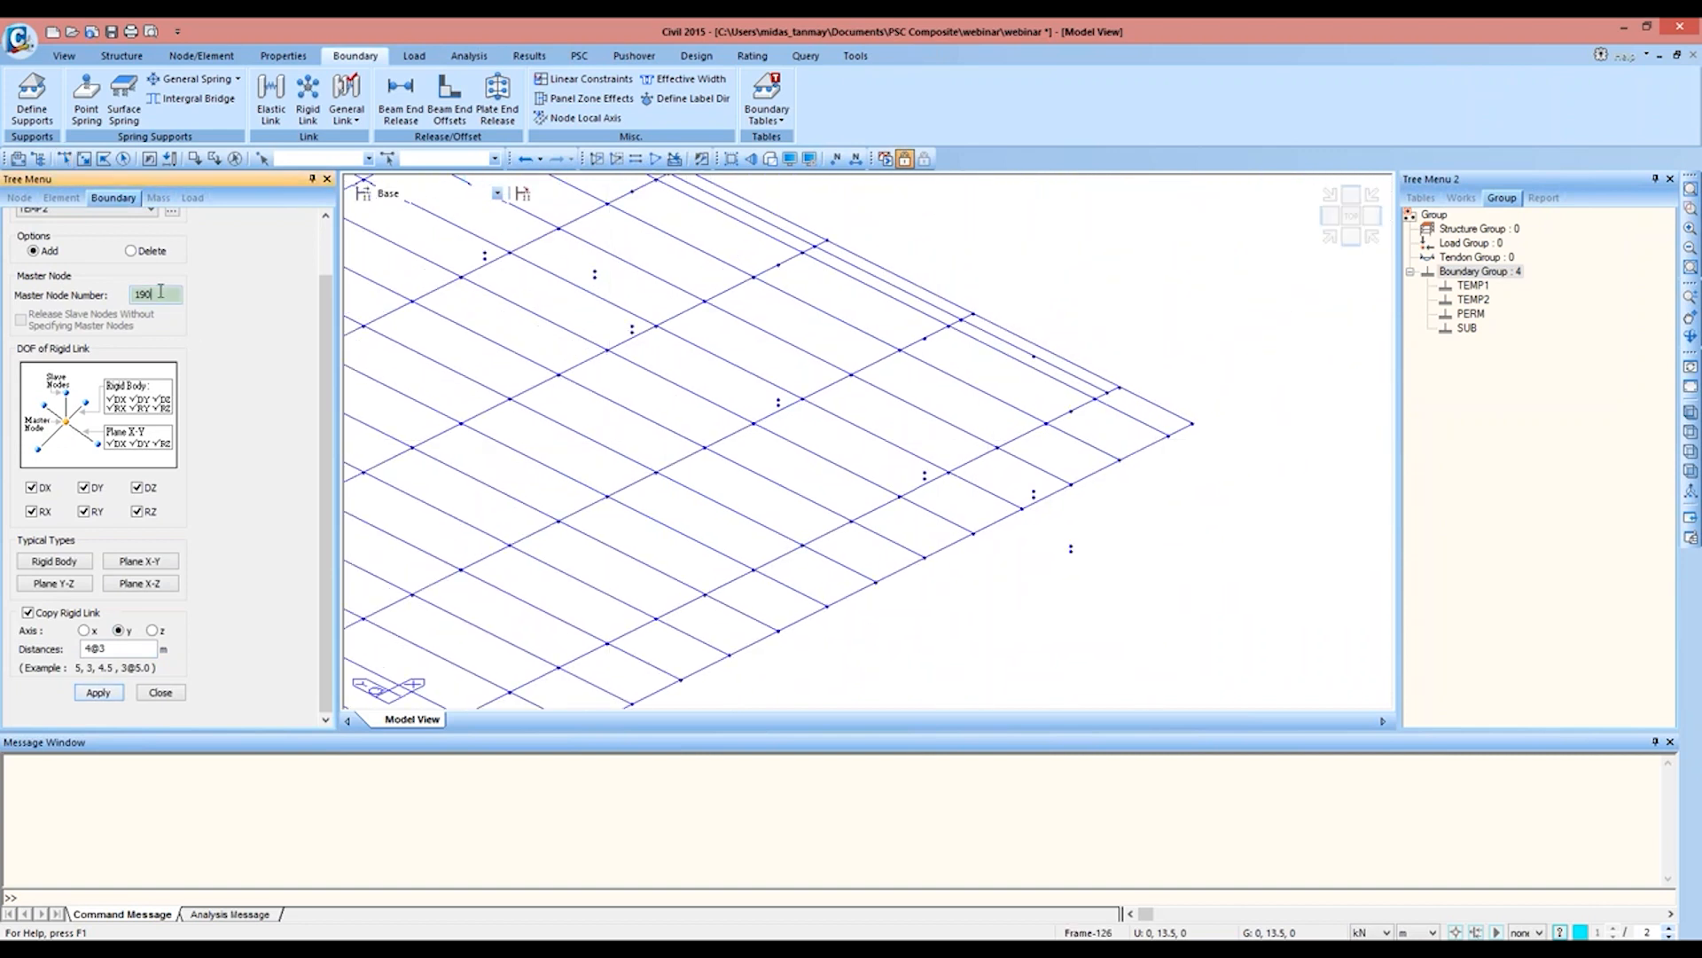
{"action": "left_click", "coordinate": [1071, 411]}
{"action": "left_click", "coordinate": [64, 158]}
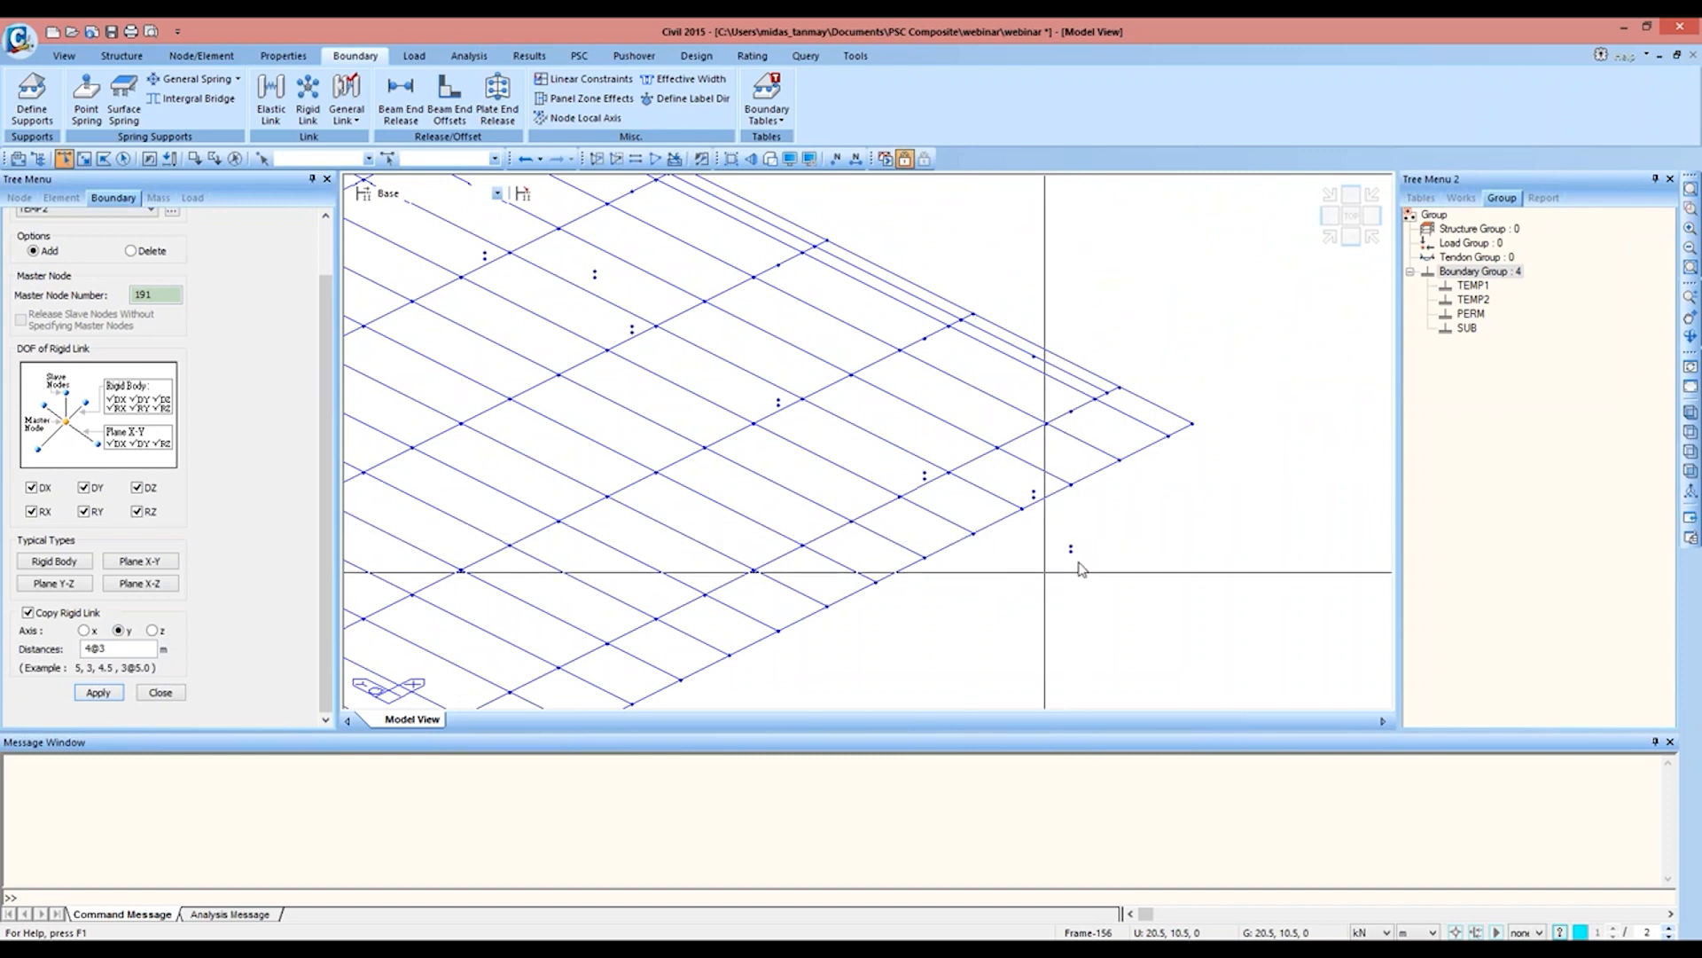
{"action": "left_click", "coordinate": [1071, 548]}
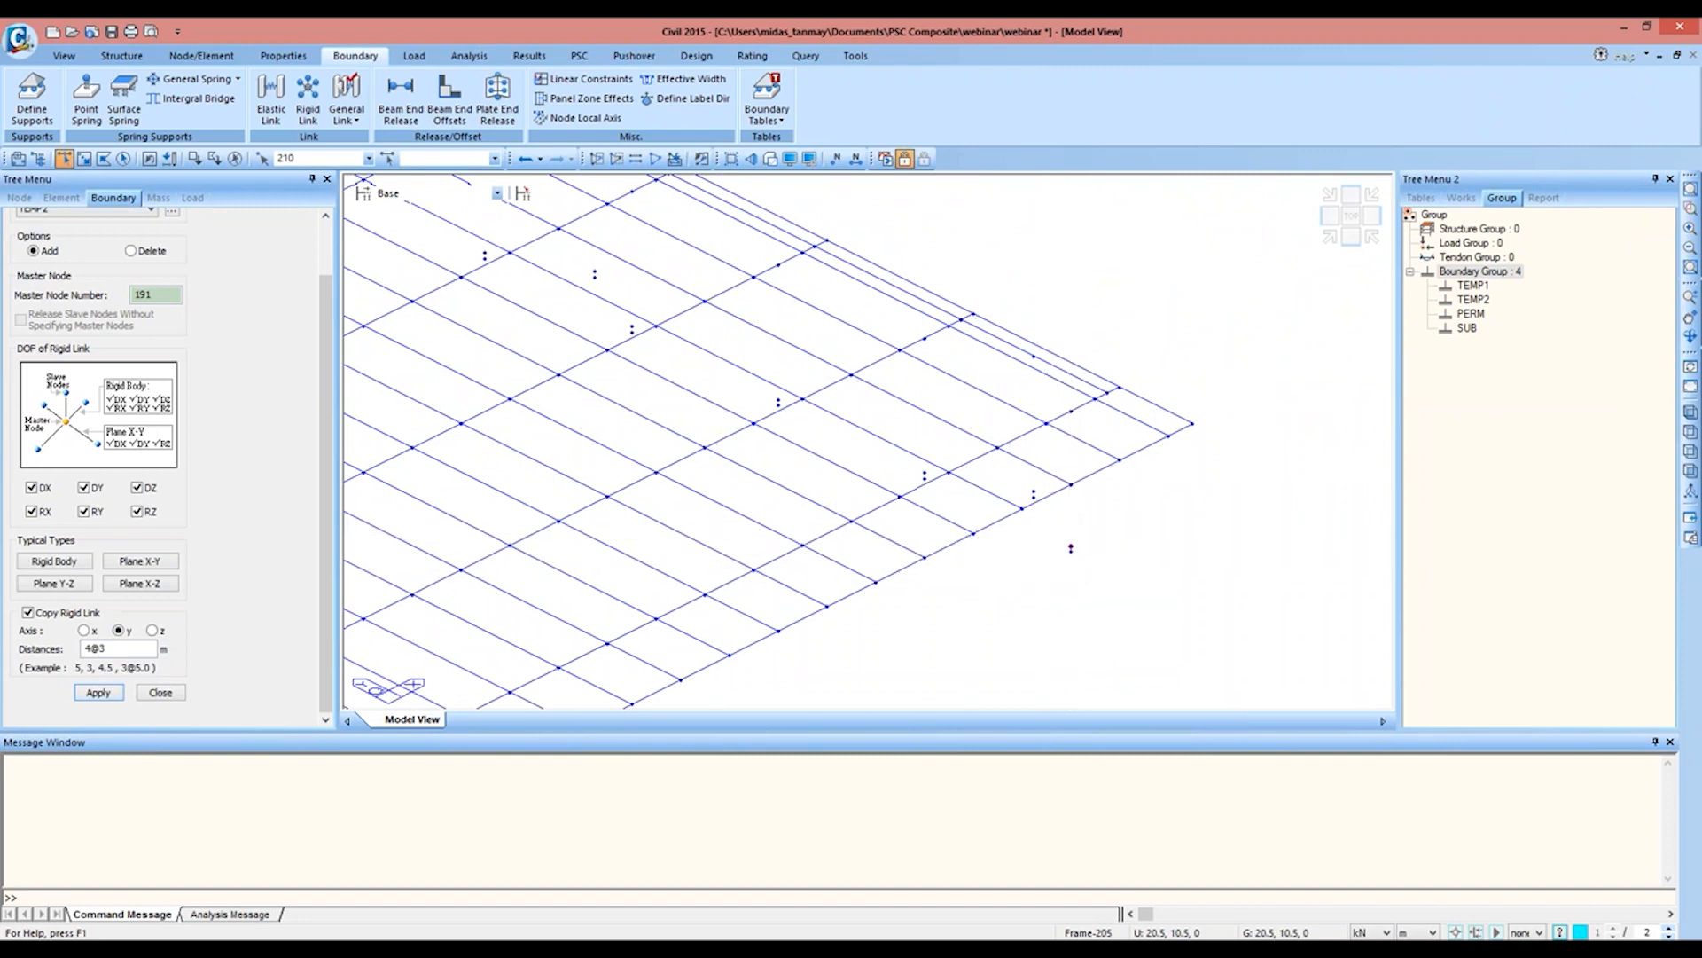
{"action": "left_click", "coordinate": [98, 692]}
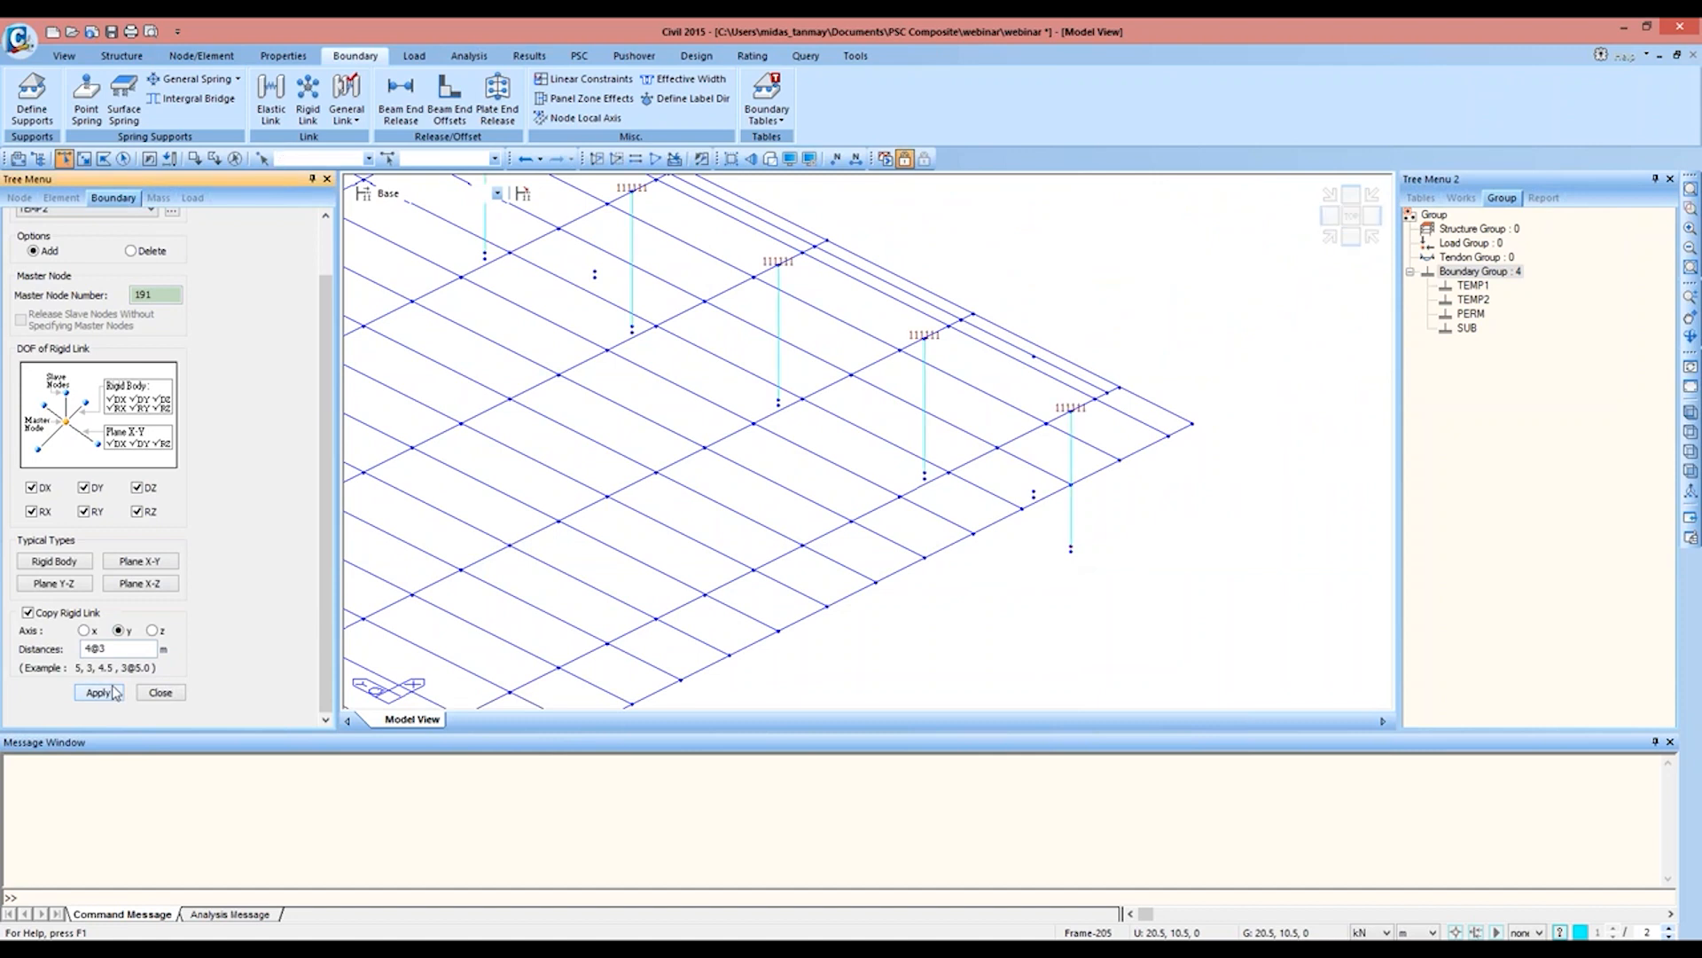
Step: Set up an elastic link definition of type Rigid in boundary group TEMP2
{"action": "middle_click_drag", "start_coordinate": [476, 408], "coordinate": [1076, 216]}
{"action": "middle_click_drag", "start_coordinate": [600, 468], "coordinate": [1026, 247]}
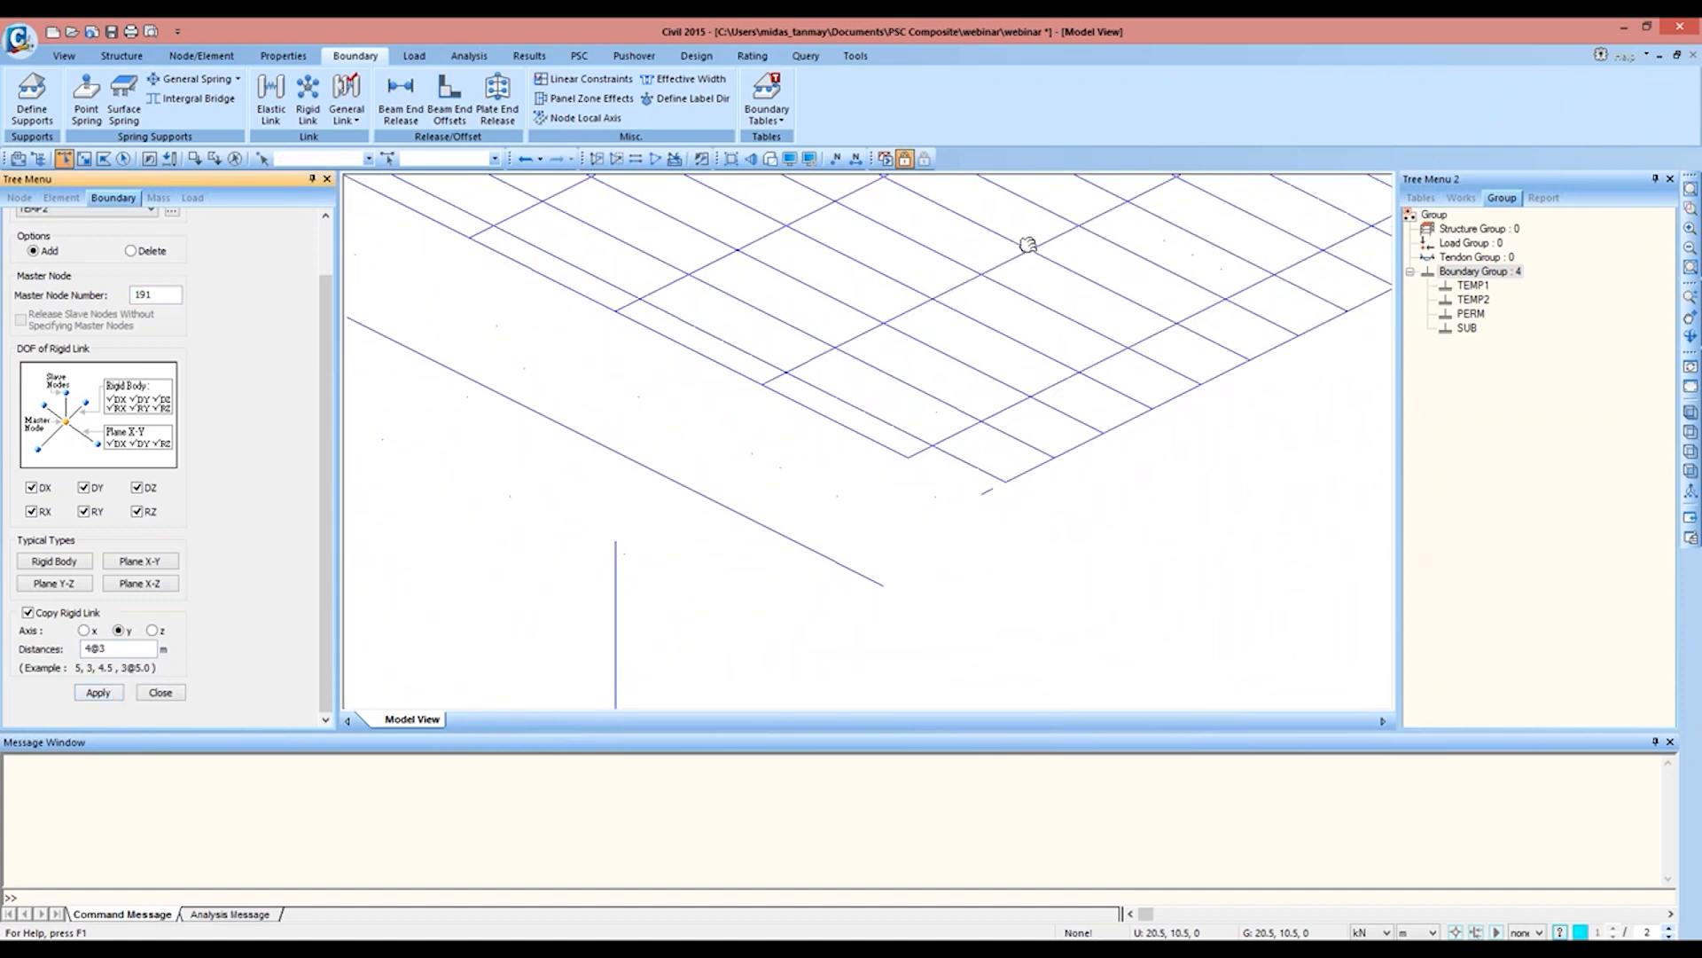
{"action": "left_click", "coordinate": [278, 120]}
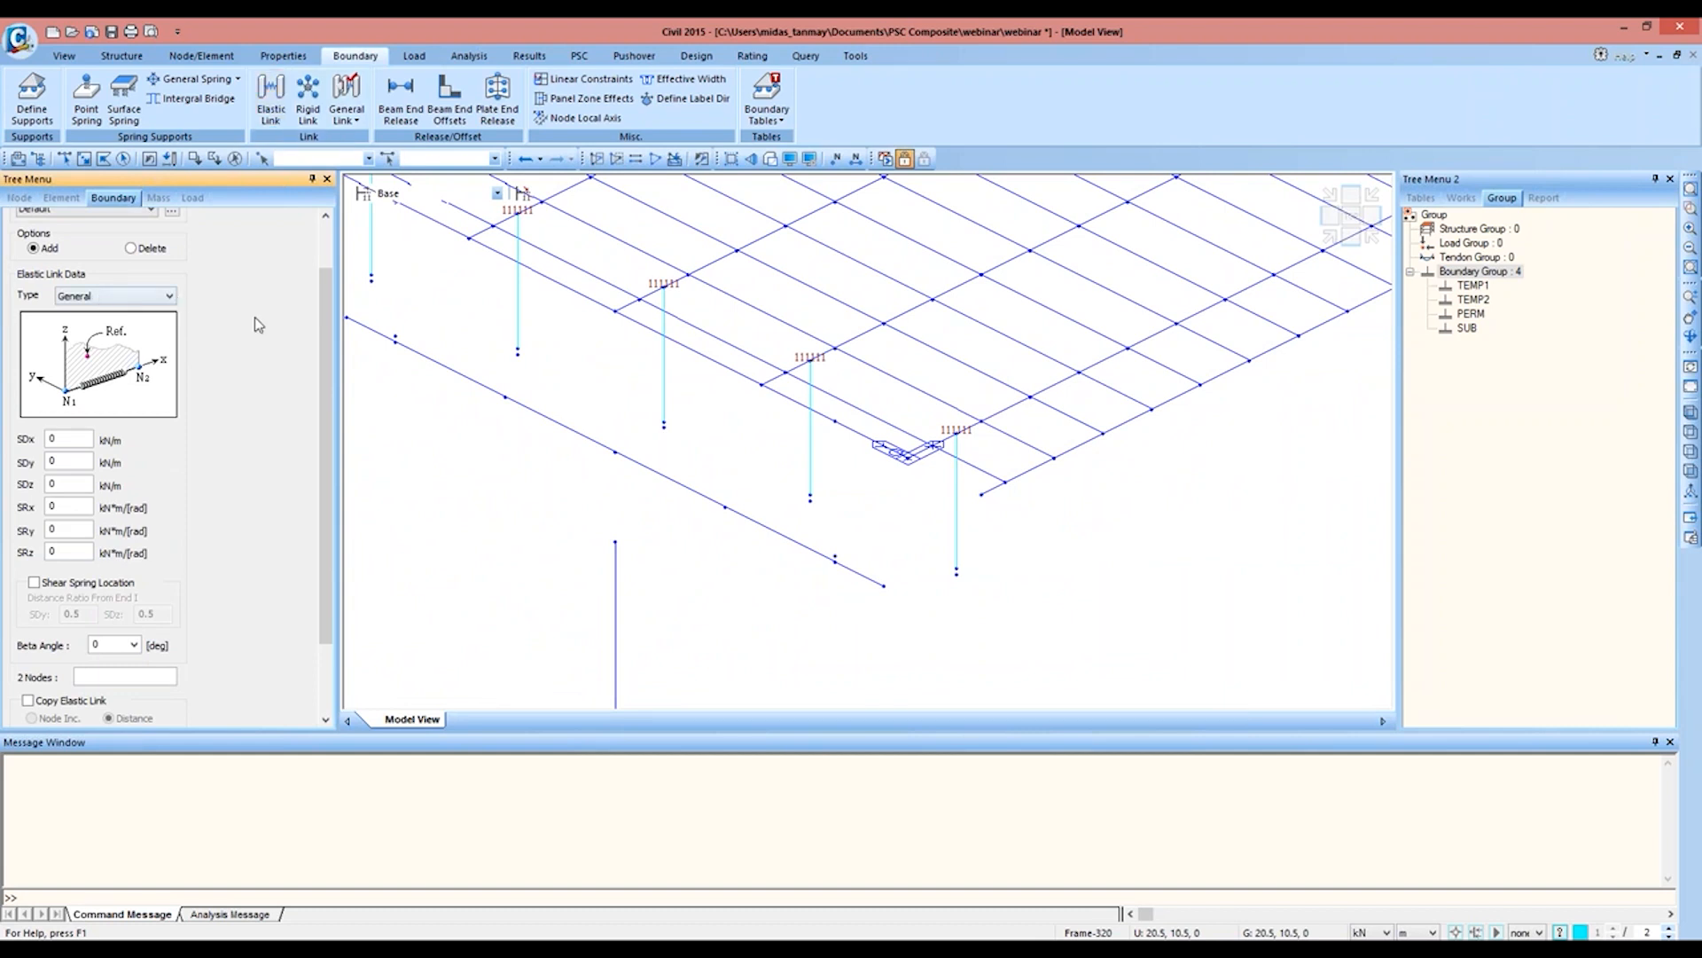
{"action": "left_click", "coordinate": [130, 302]}
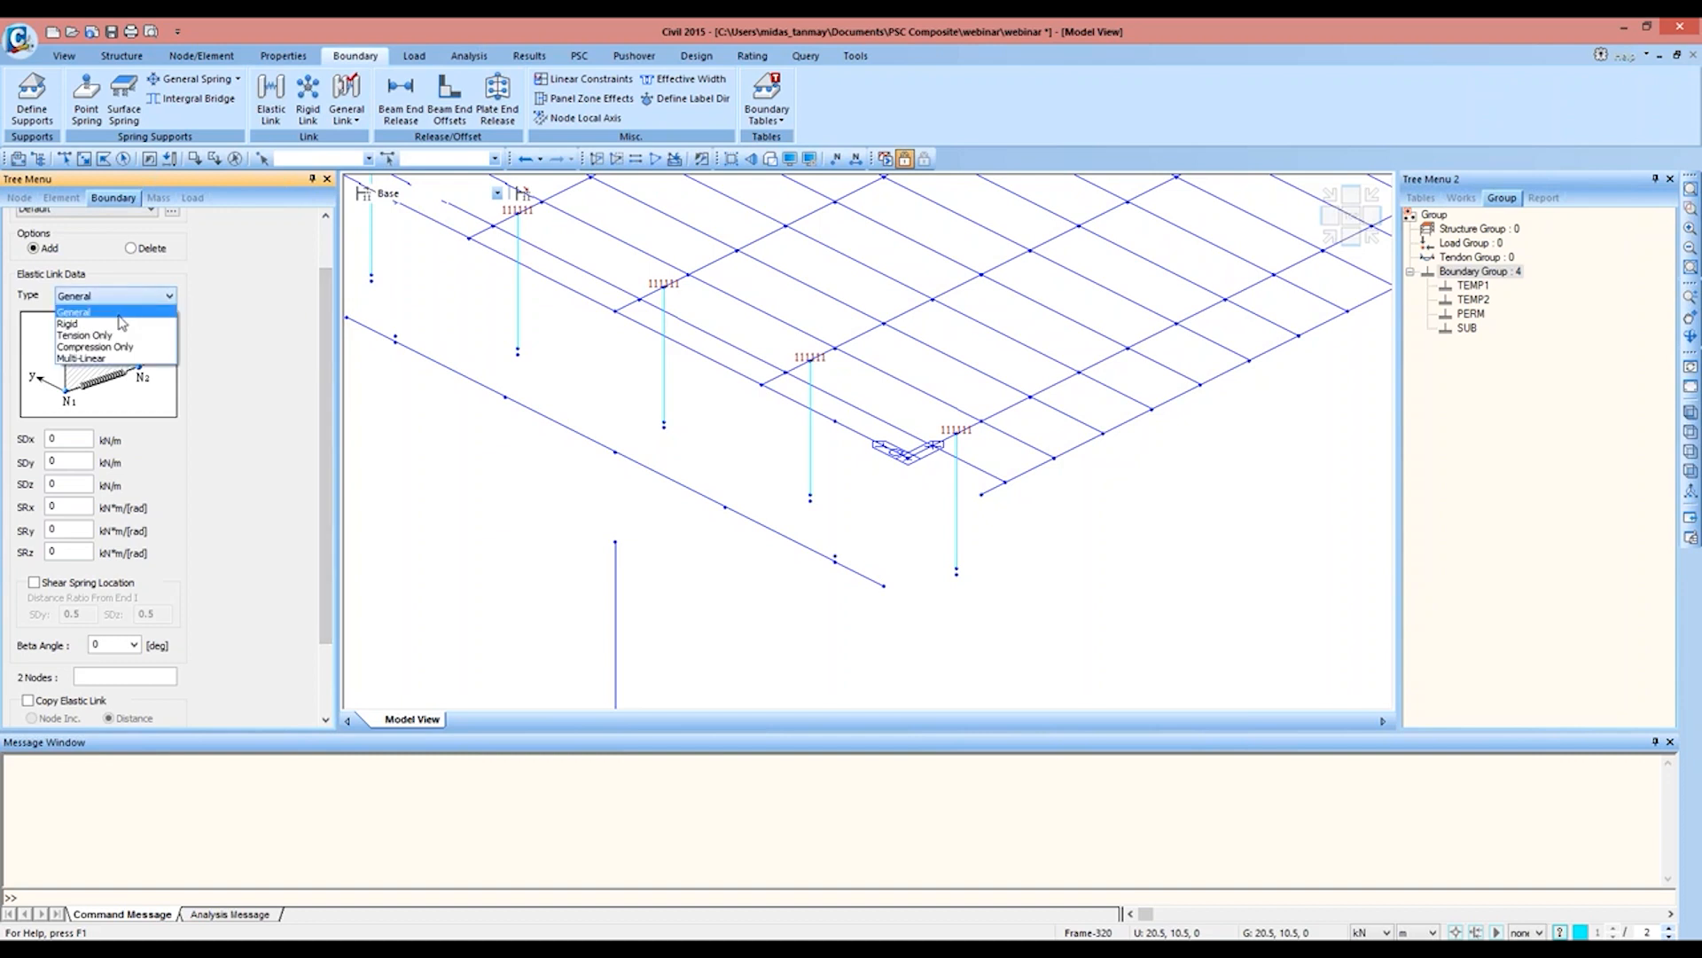
{"action": "left_click", "coordinate": [120, 321]}
{"action": "scroll", "coordinate": [307, 386], "scroll_direction": "up", "scroll_amount": 3}
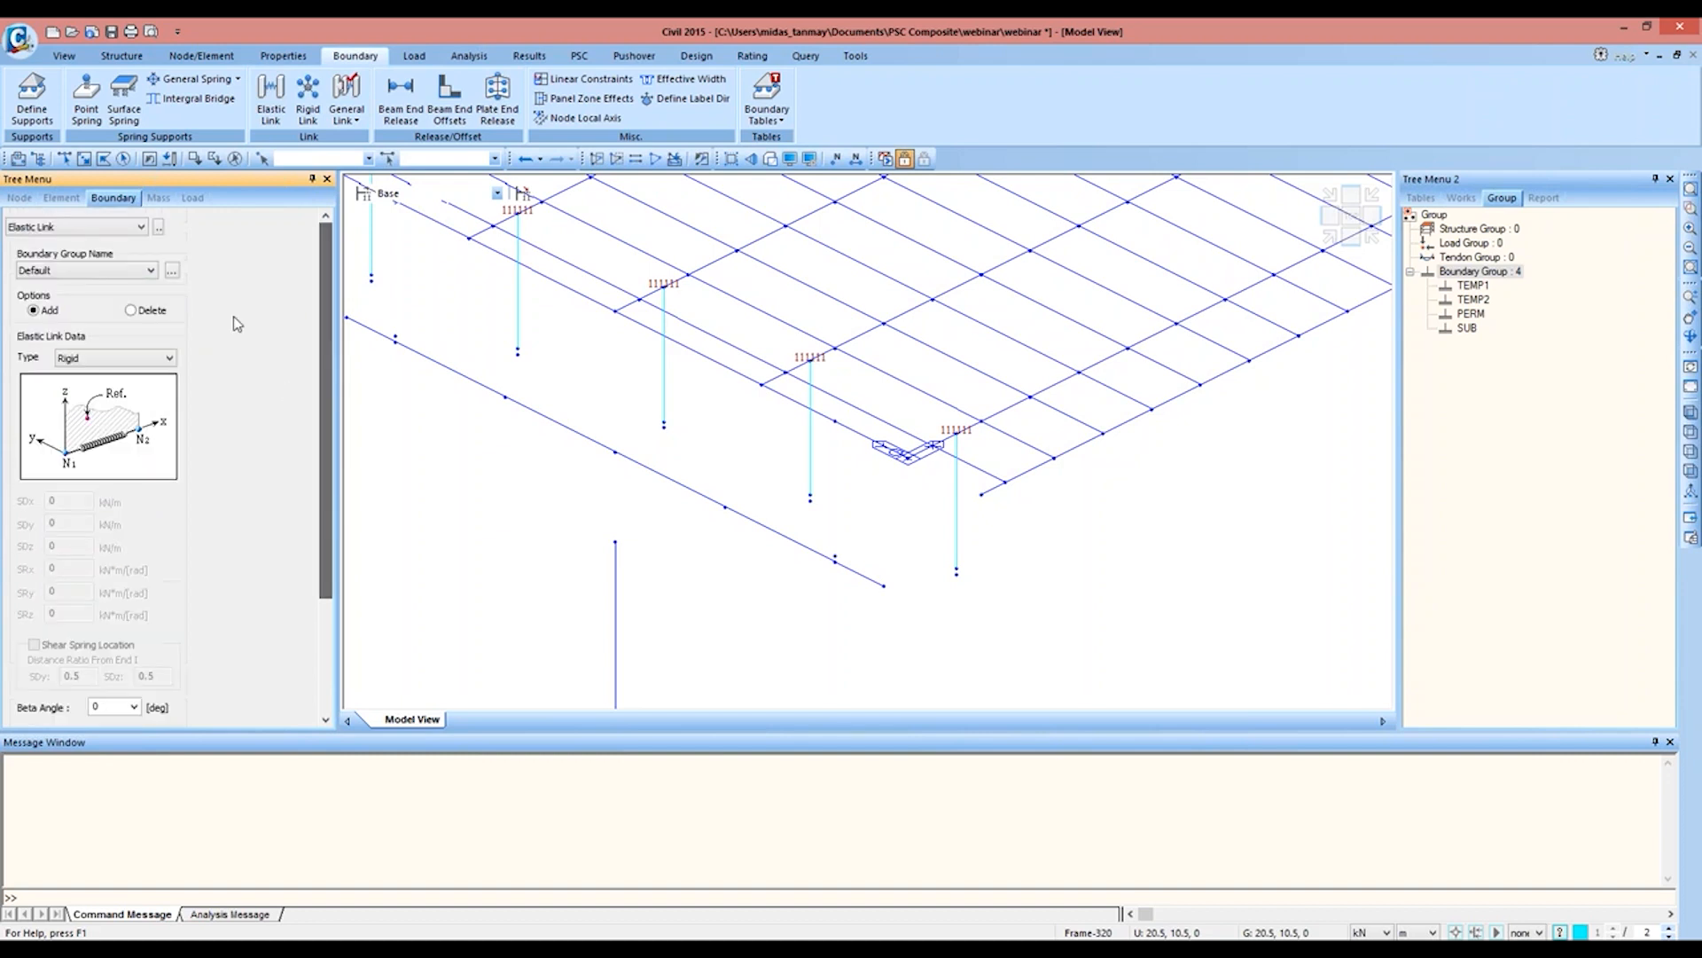
{"action": "left_click", "coordinate": [118, 272]}
{"action": "left_click", "coordinate": [116, 290]}
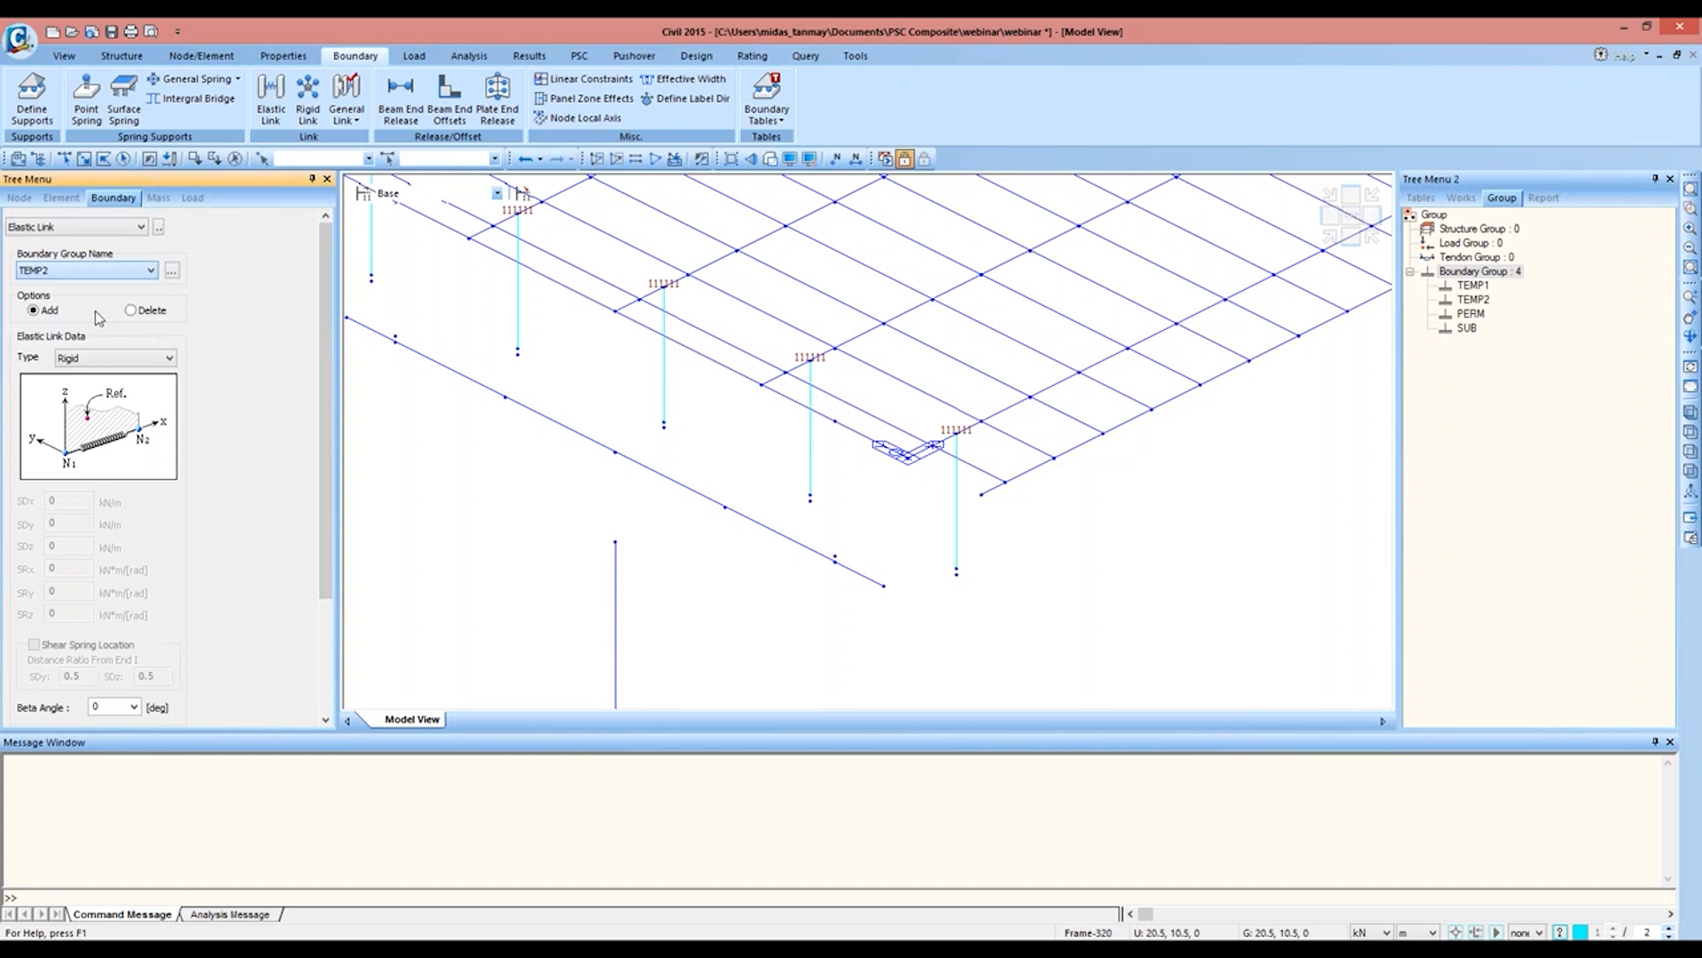
Step: Enable copying at 4@3 m along y and link the outermost bearing node pair at the pier end
{"action": "scroll", "coordinate": [318, 358], "scroll_direction": "down", "scroll_amount": 3}
{"action": "left_click", "coordinate": [63, 605]}
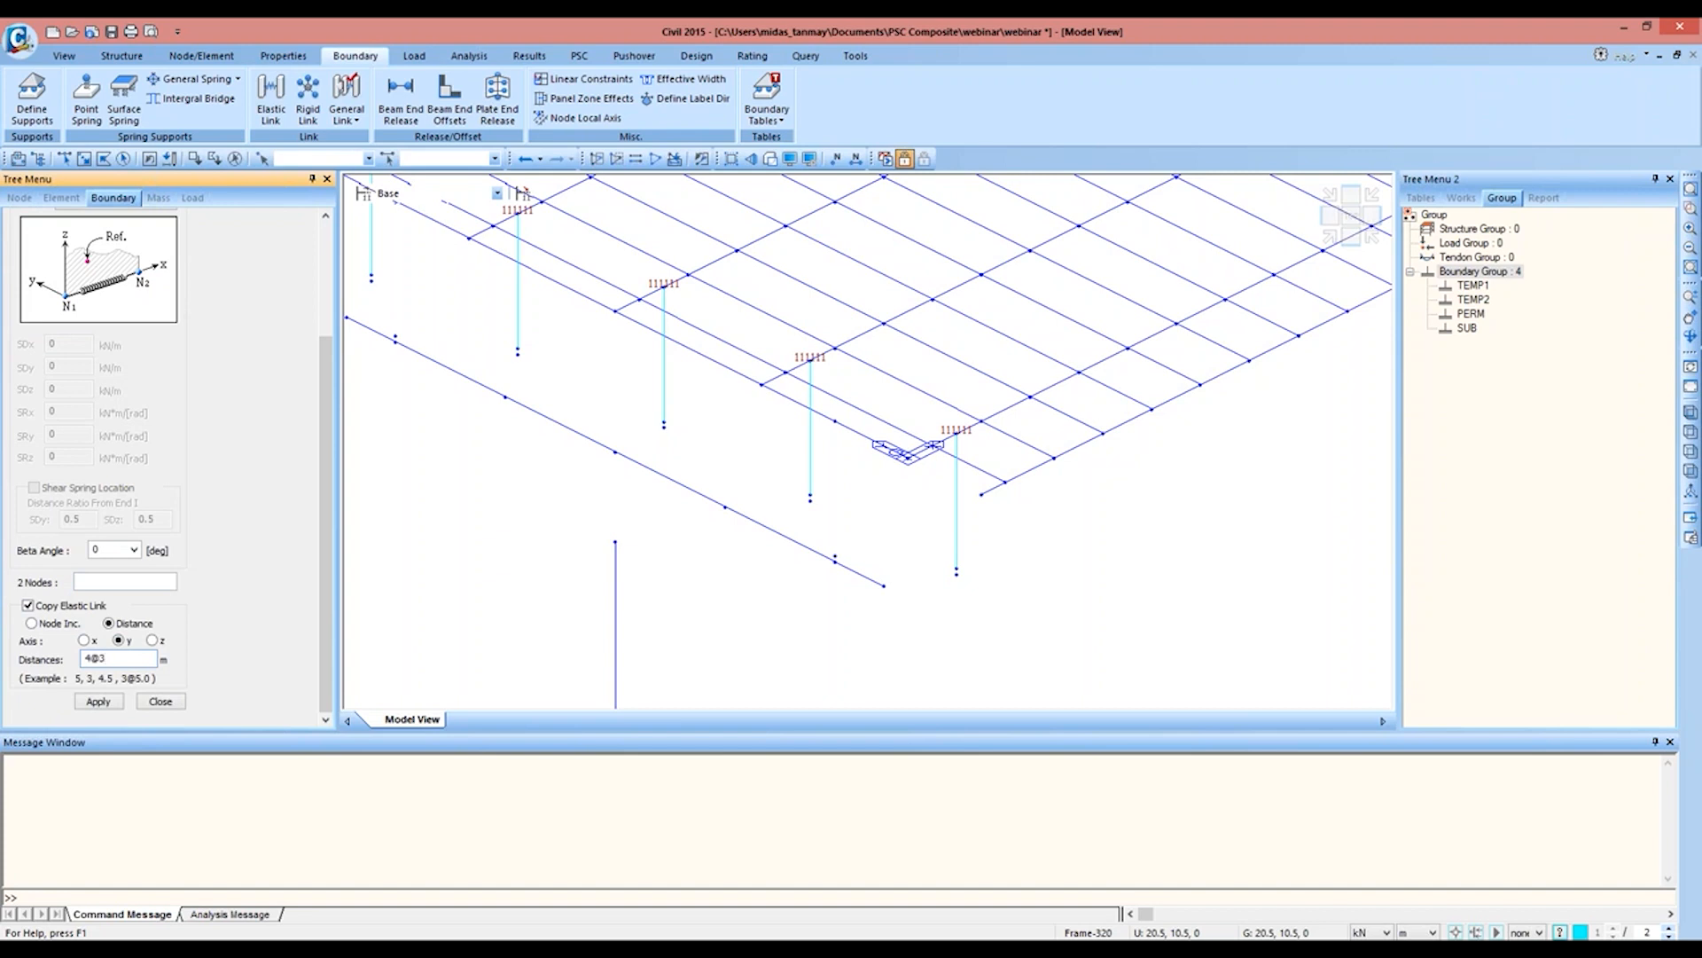
{"action": "left_click", "coordinate": [124, 581]}
{"action": "left_click", "coordinate": [957, 572]}
{"action": "left_click", "coordinate": [957, 577]}
Step: Link node 210 to the bearing node paired with it at the deck's far end and close the elastic link definition
{"action": "middle_click_drag", "start_coordinate": [1166, 329], "coordinate": [646, 566]}
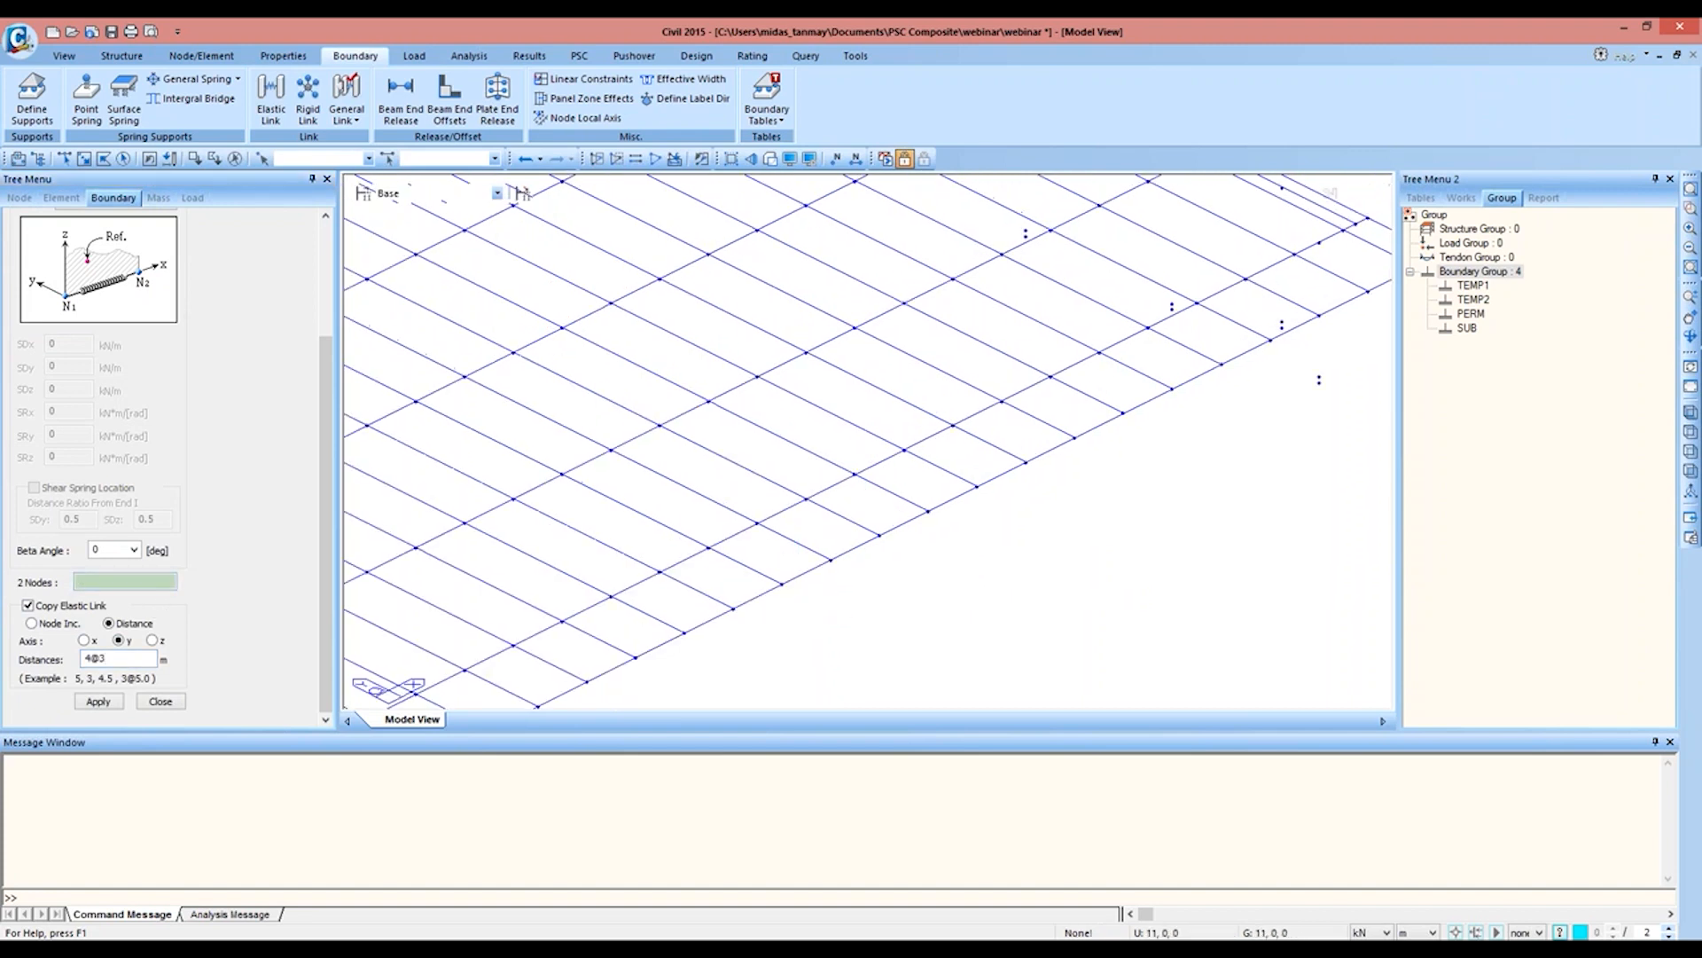
{"action": "middle_click_drag", "start_coordinate": [1198, 395], "coordinate": [829, 597]}
{"action": "left_click", "coordinate": [126, 581]}
{"action": "left_click", "coordinate": [949, 581]}
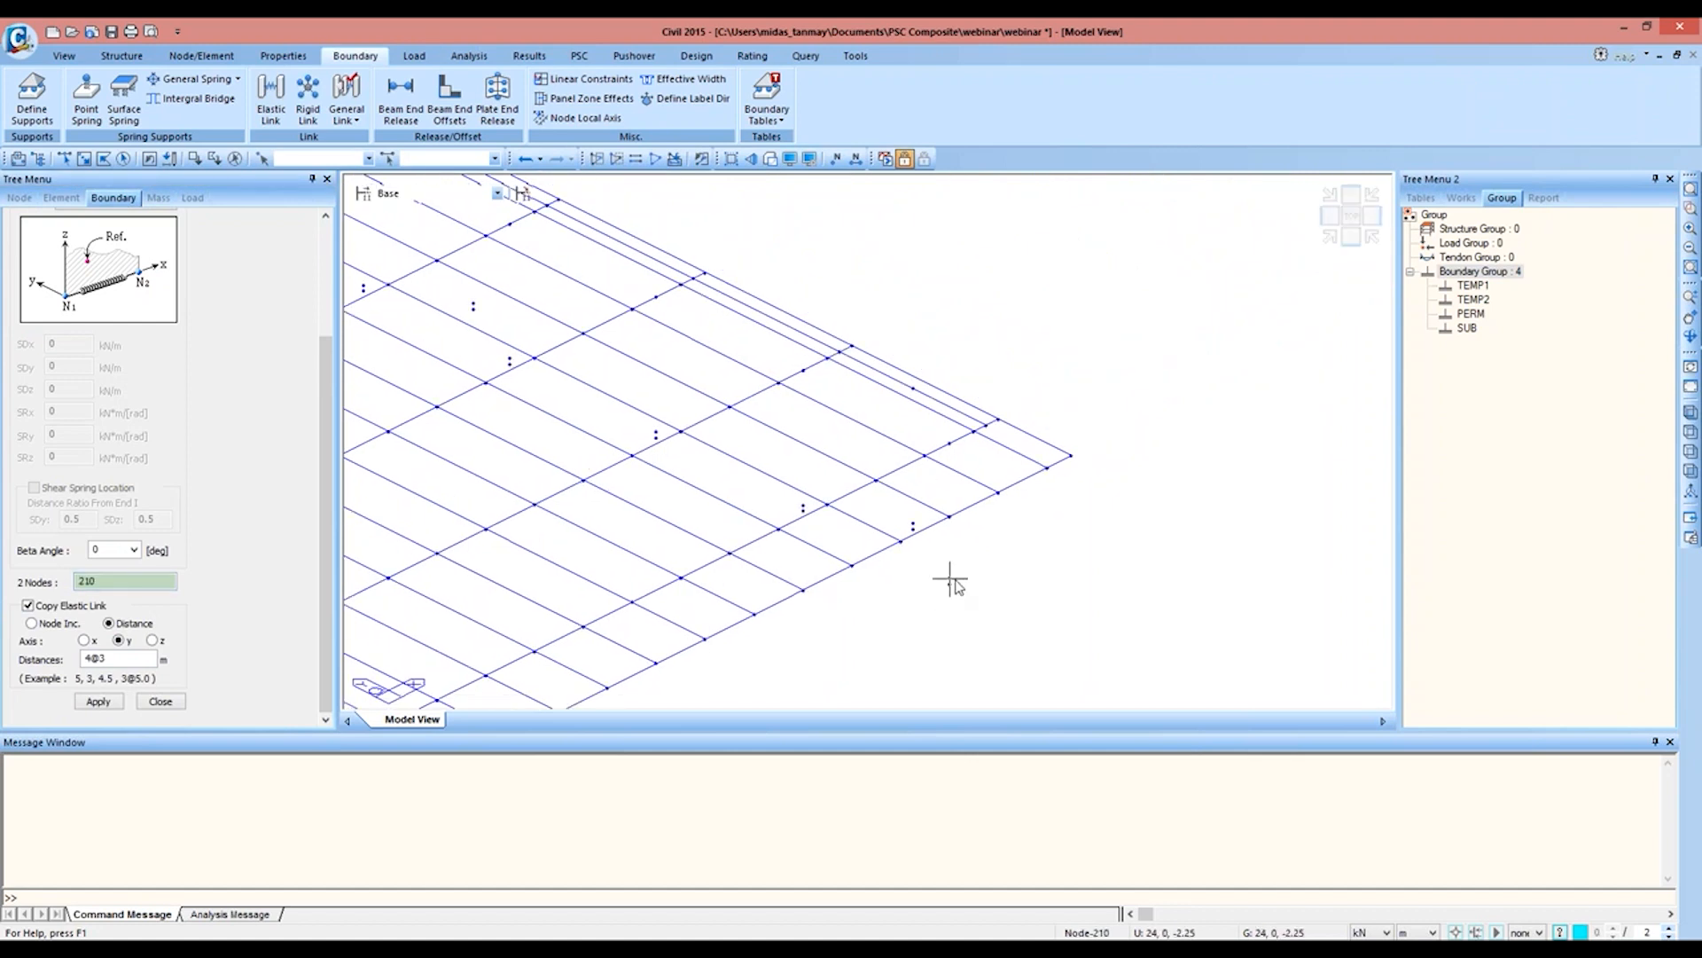
{"action": "left_click", "coordinate": [950, 580]}
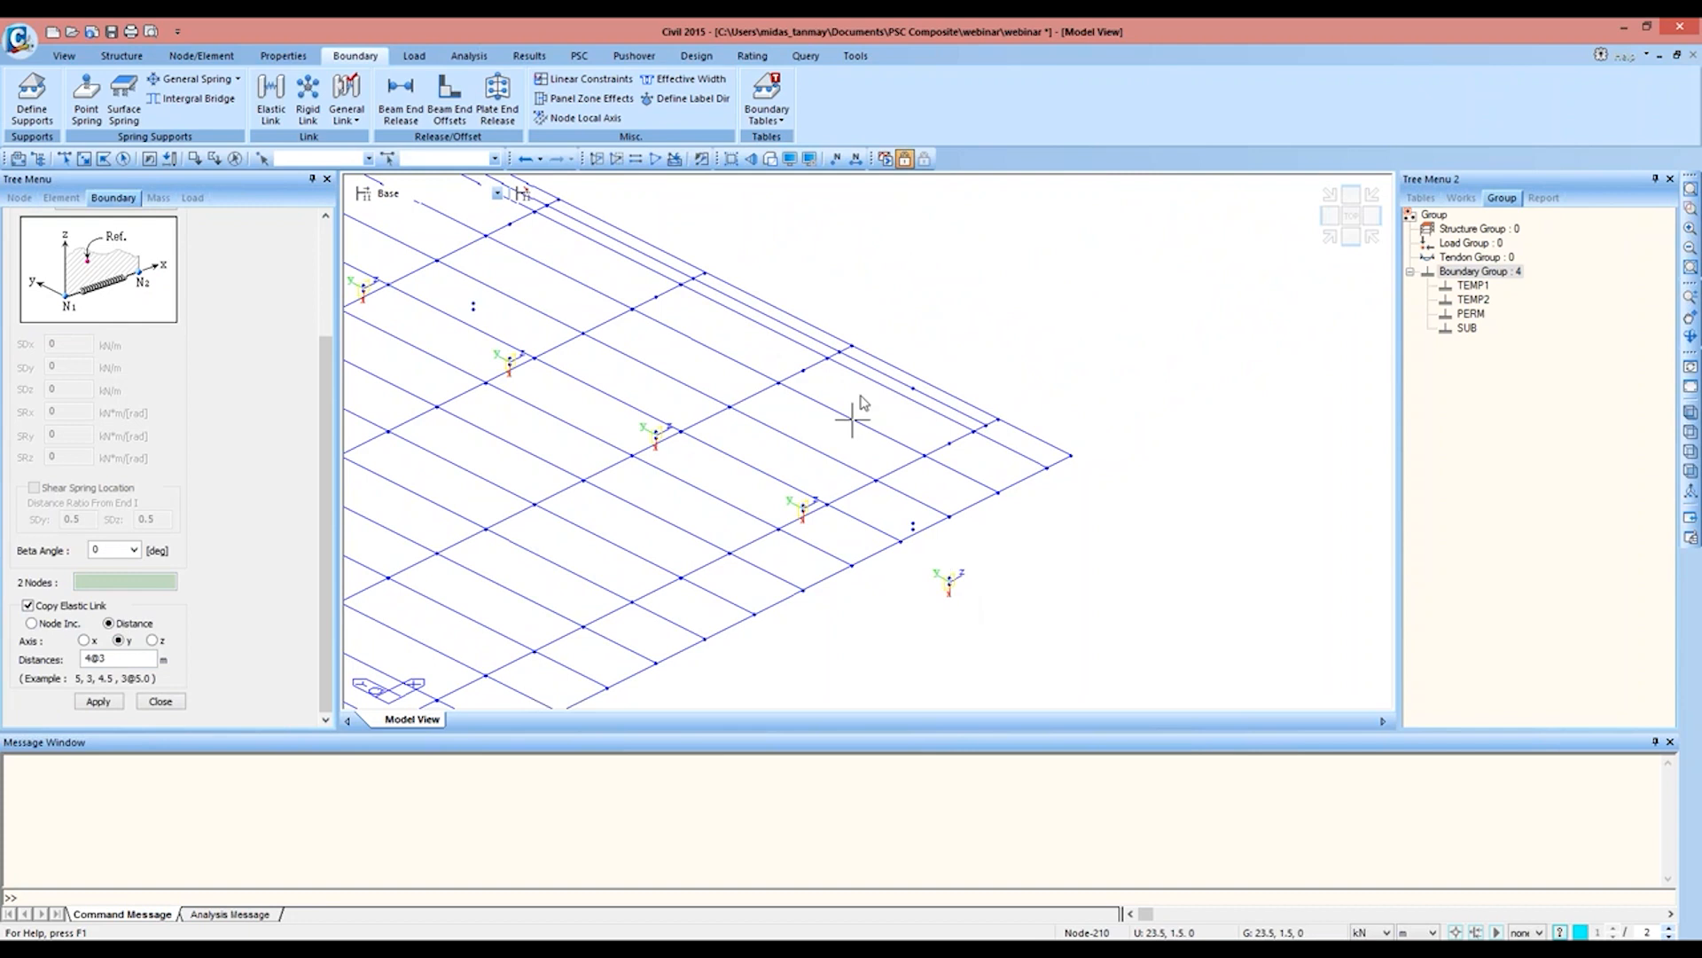
{"action": "left_click", "coordinate": [160, 701]}
Step: Display the elastic links in the model and hide their symbols again
{"action": "middle_click_drag", "start_coordinate": [558, 567], "coordinate": [1179, 275]}
{"action": "middle_click_drag", "start_coordinate": [532, 532], "coordinate": [1097, 308]}
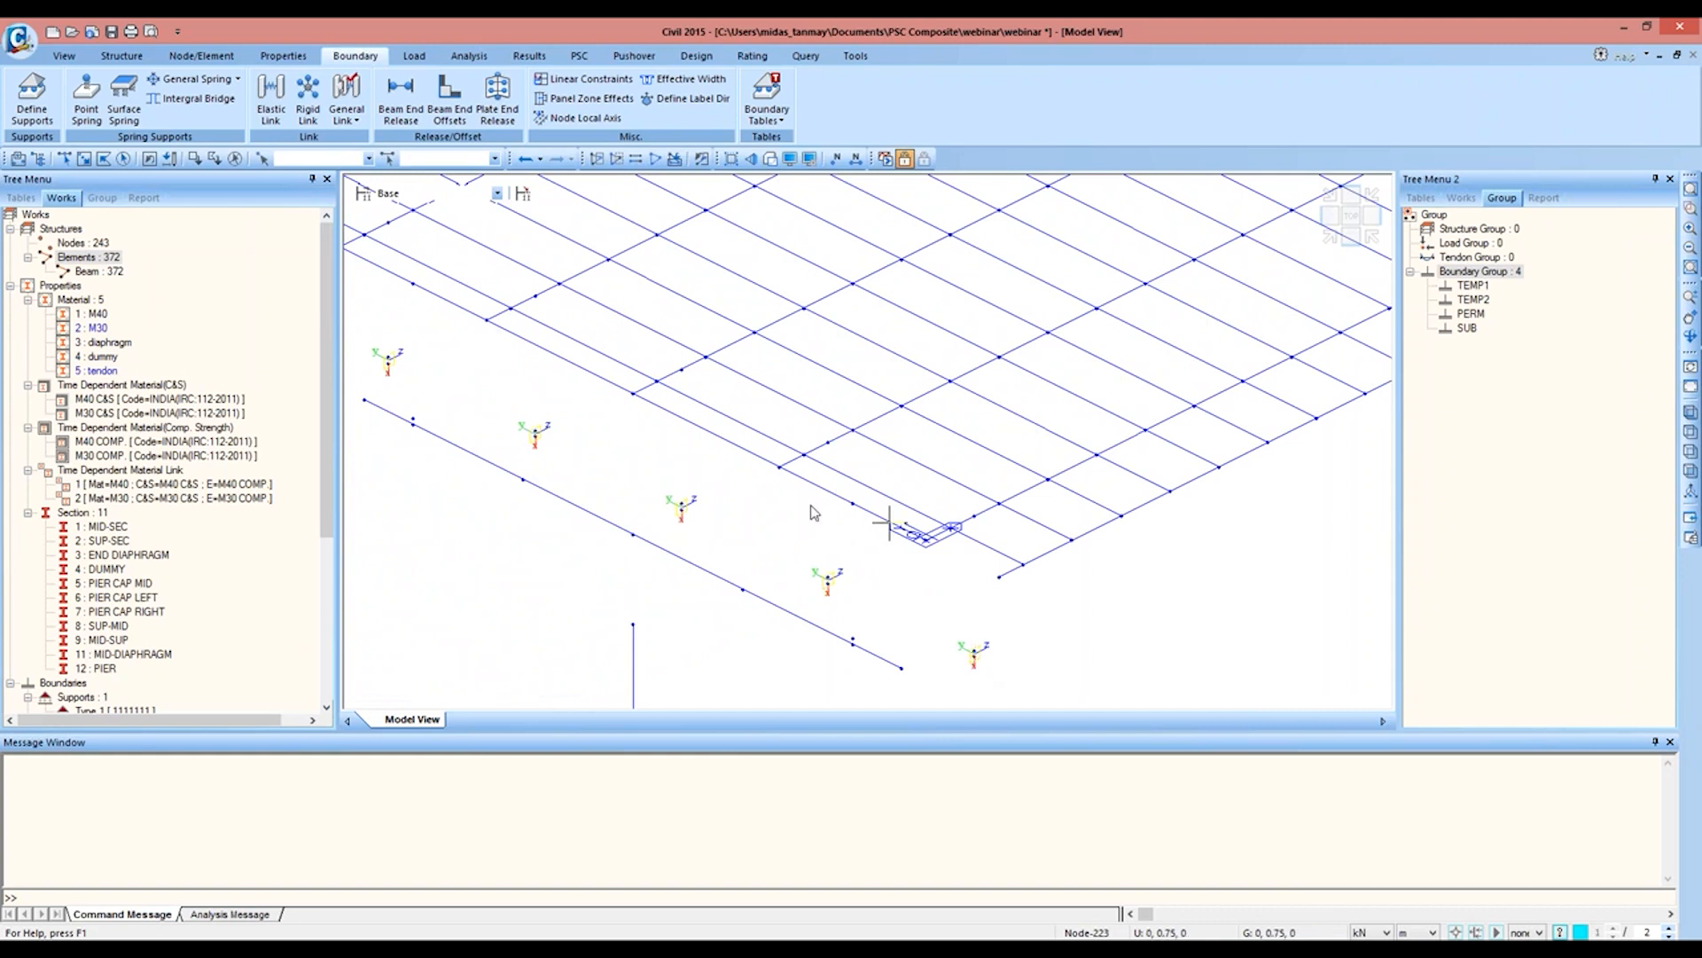
{"action": "scroll", "coordinate": [248, 564], "scroll_direction": "down", "scroll_amount": 6}
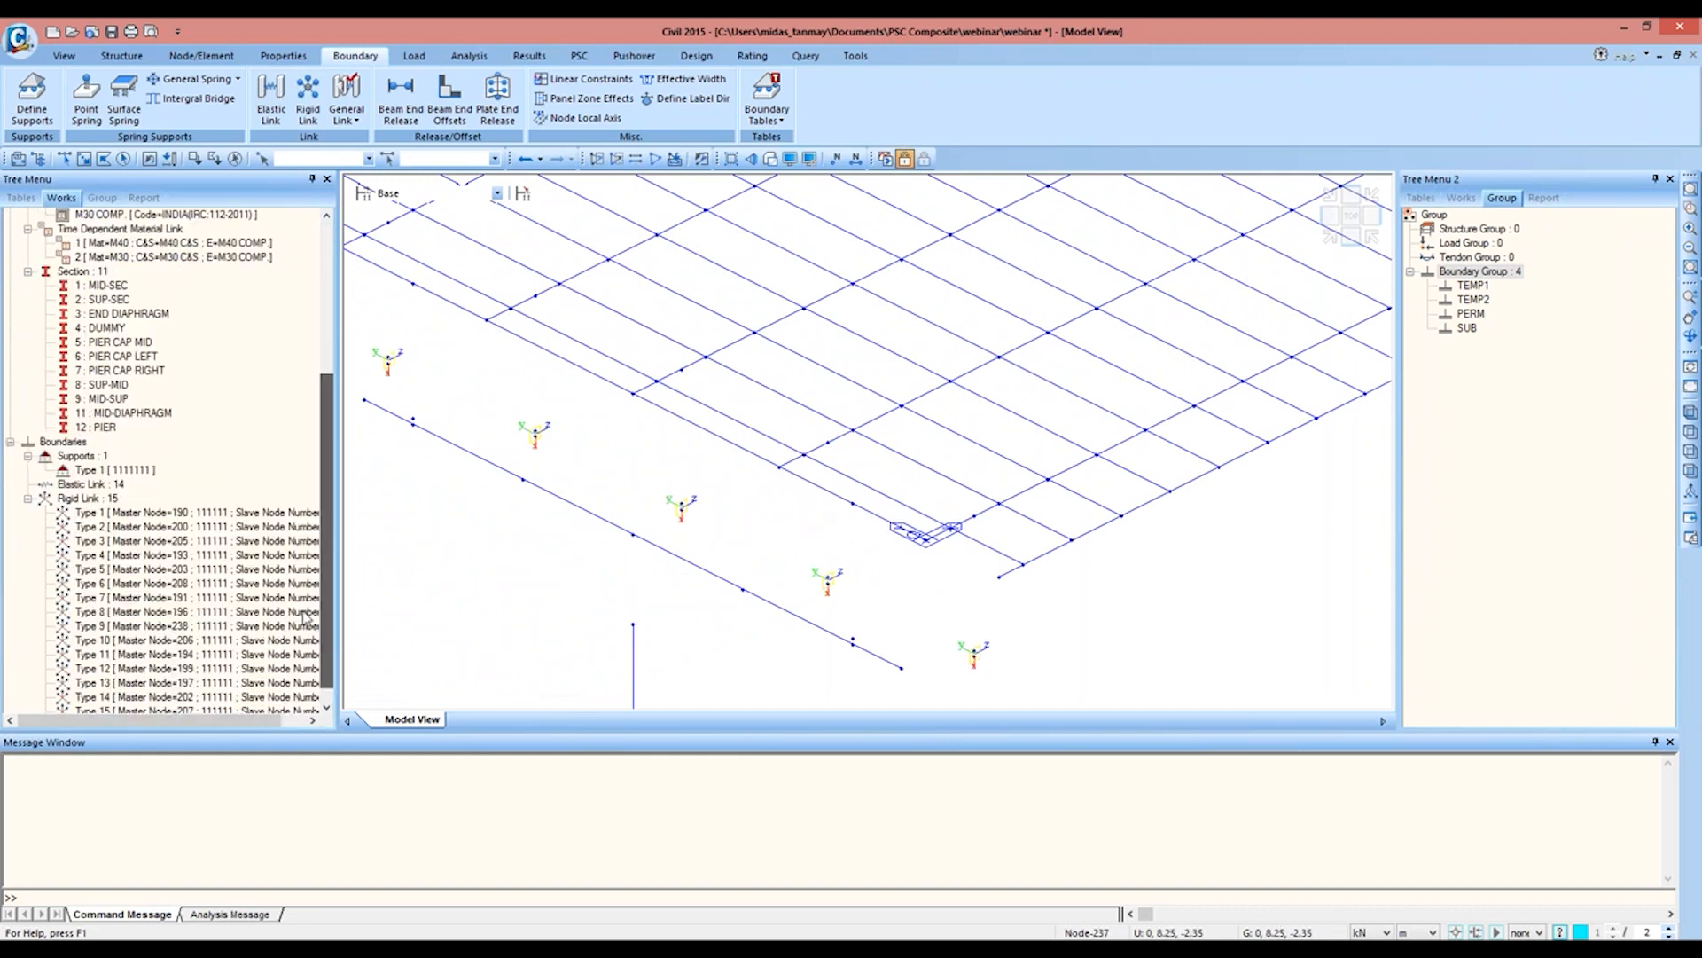
{"action": "right_click", "coordinate": [114, 484]}
{"action": "left_click", "coordinate": [133, 522]}
{"action": "right_click", "coordinate": [114, 484]}
{"action": "left_click", "coordinate": [133, 536]}
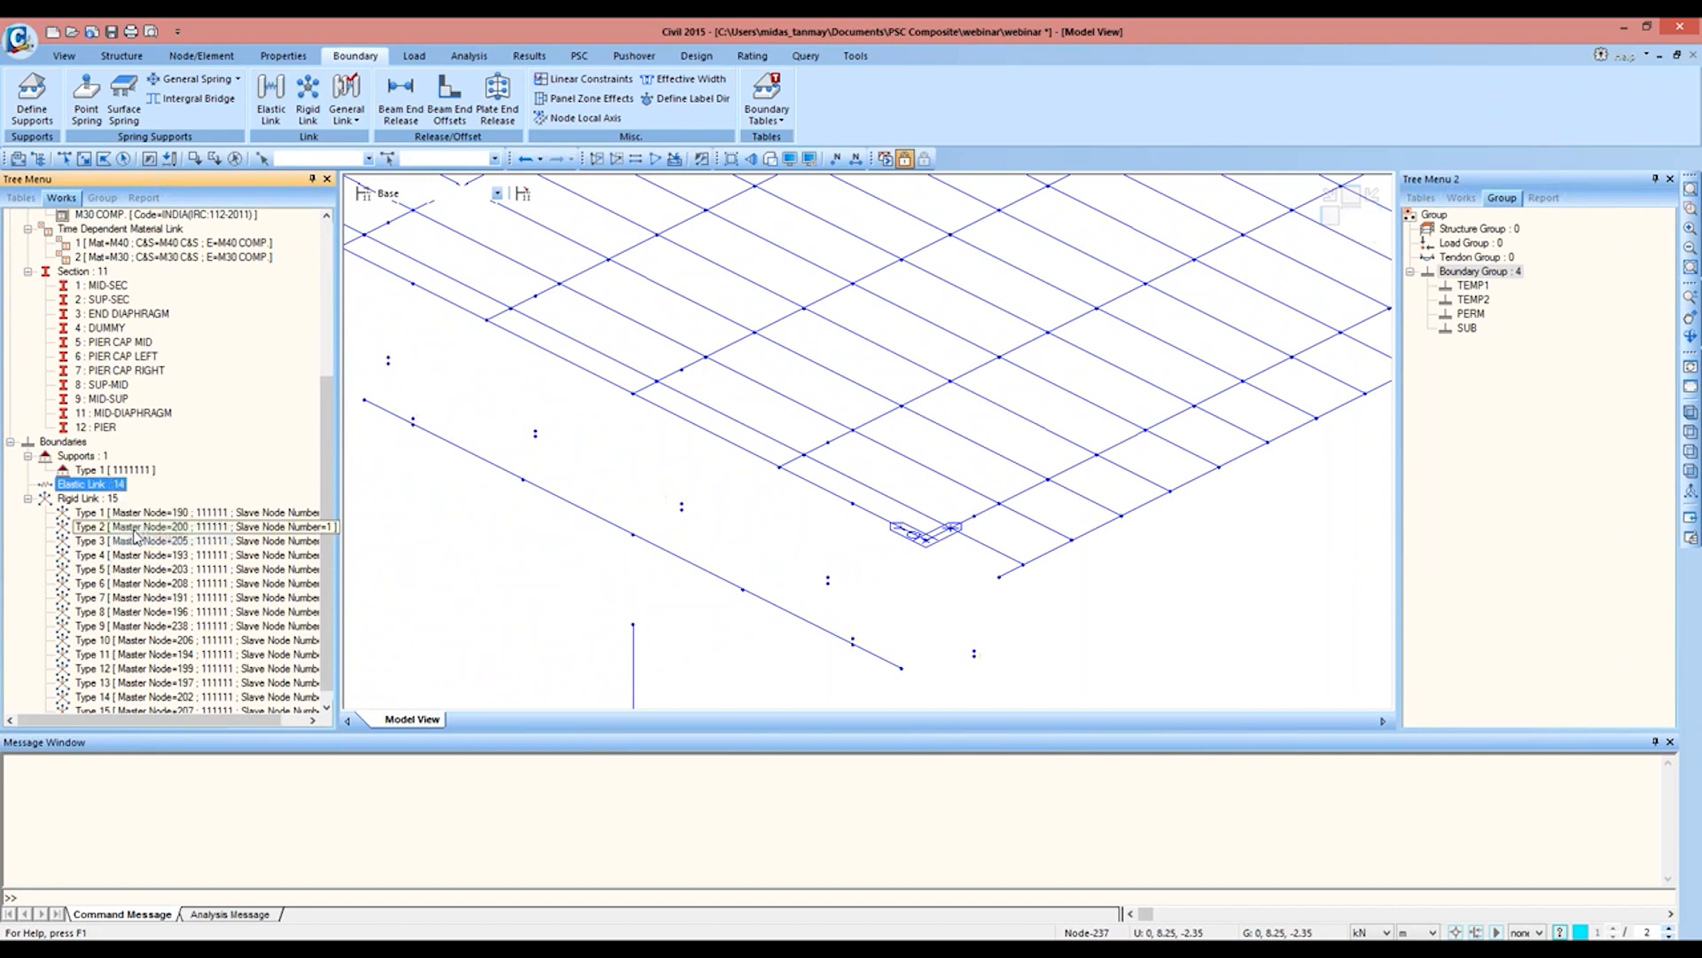
Step: Assign supports in boundary group TEMP2 fixing Dx, Dy, Dz, Rx and Rz to pier-end bearing nodes 223 to 231 by 2
{"action": "middle_click_drag", "start_coordinate": [483, 383], "coordinate": [635, 349]}
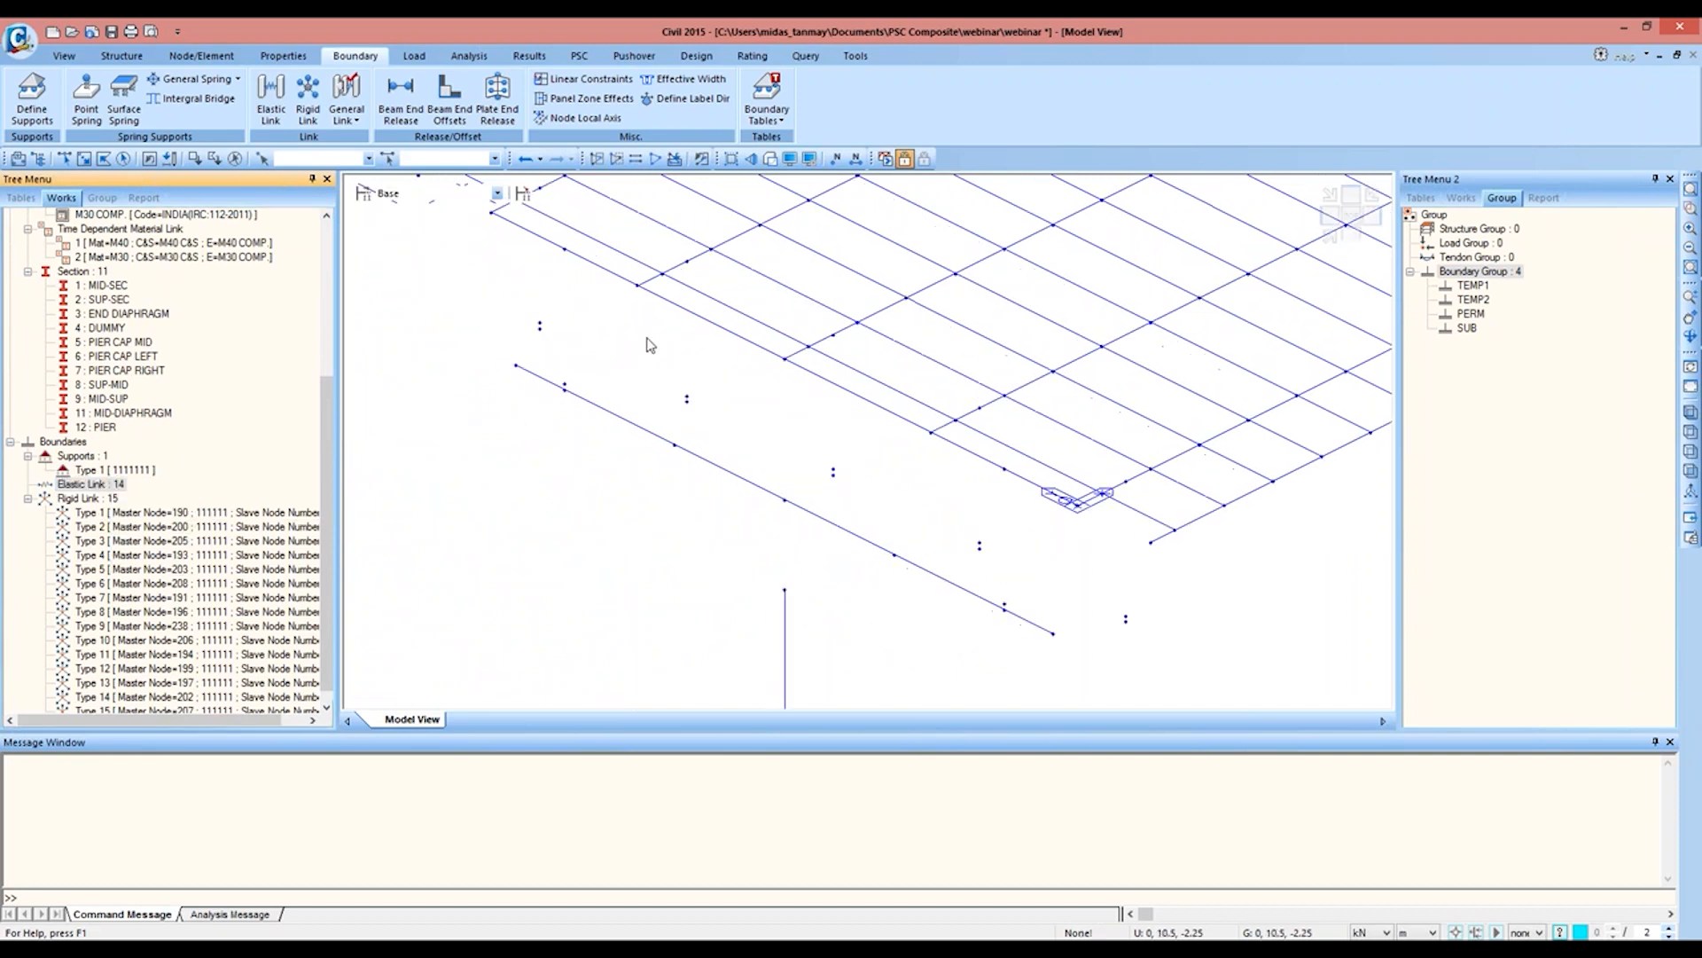
{"action": "left_click", "coordinate": [64, 158]}
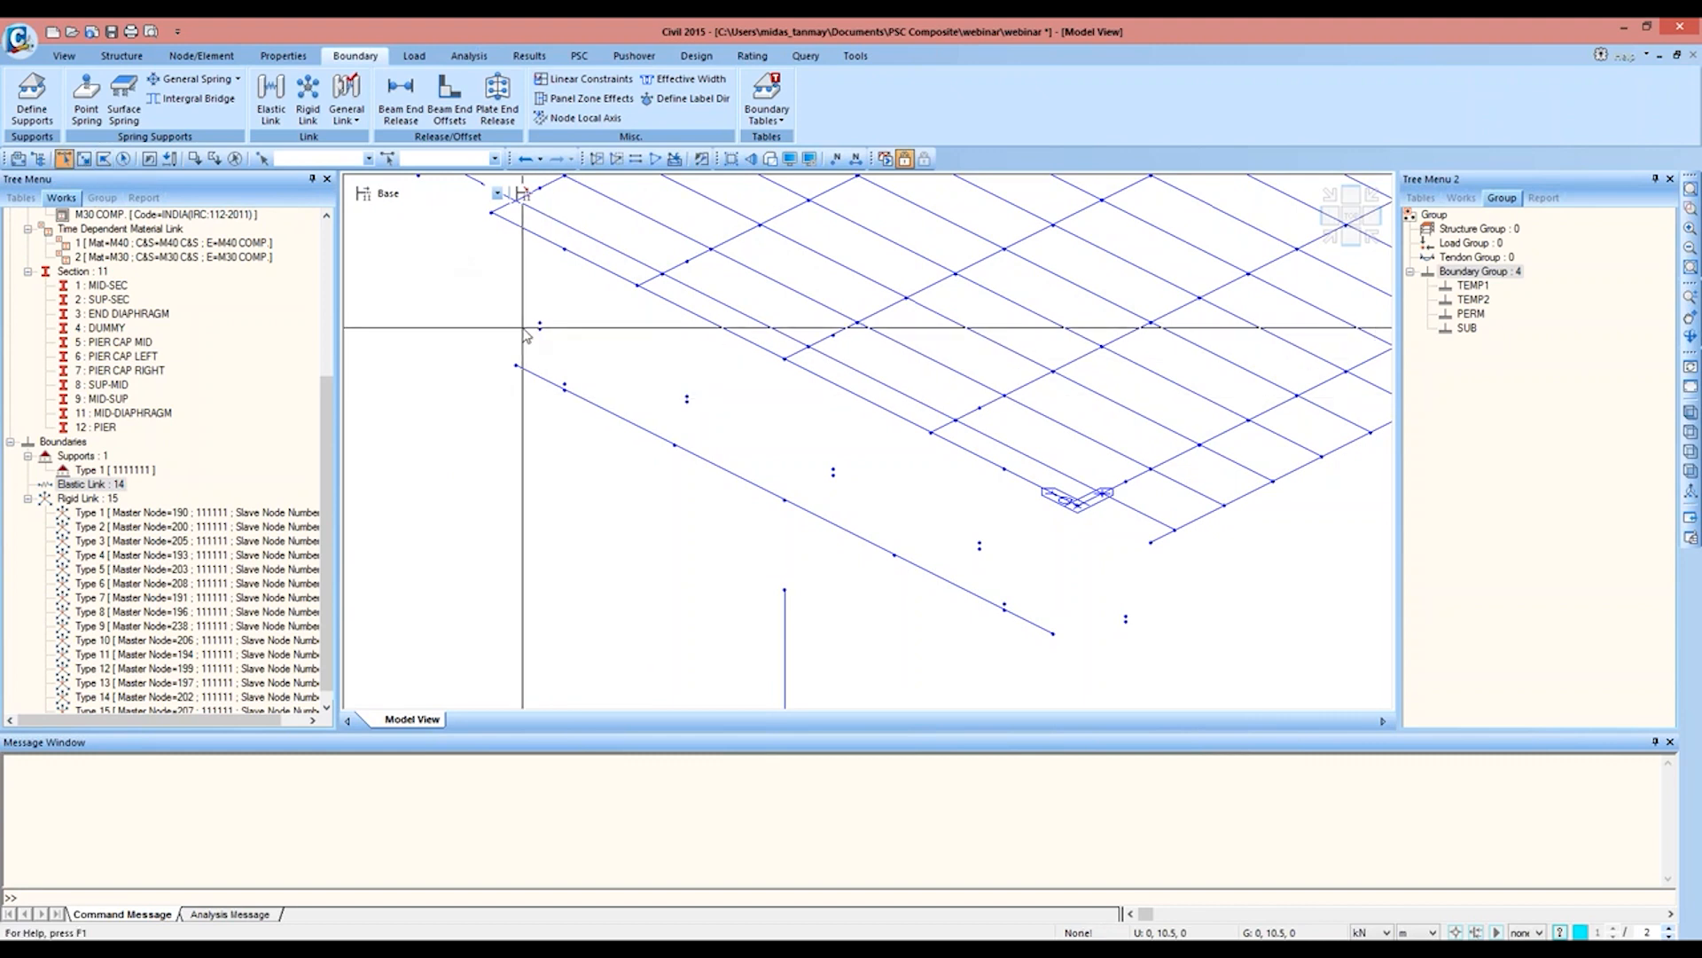
{"action": "left_click", "coordinate": [566, 337]}
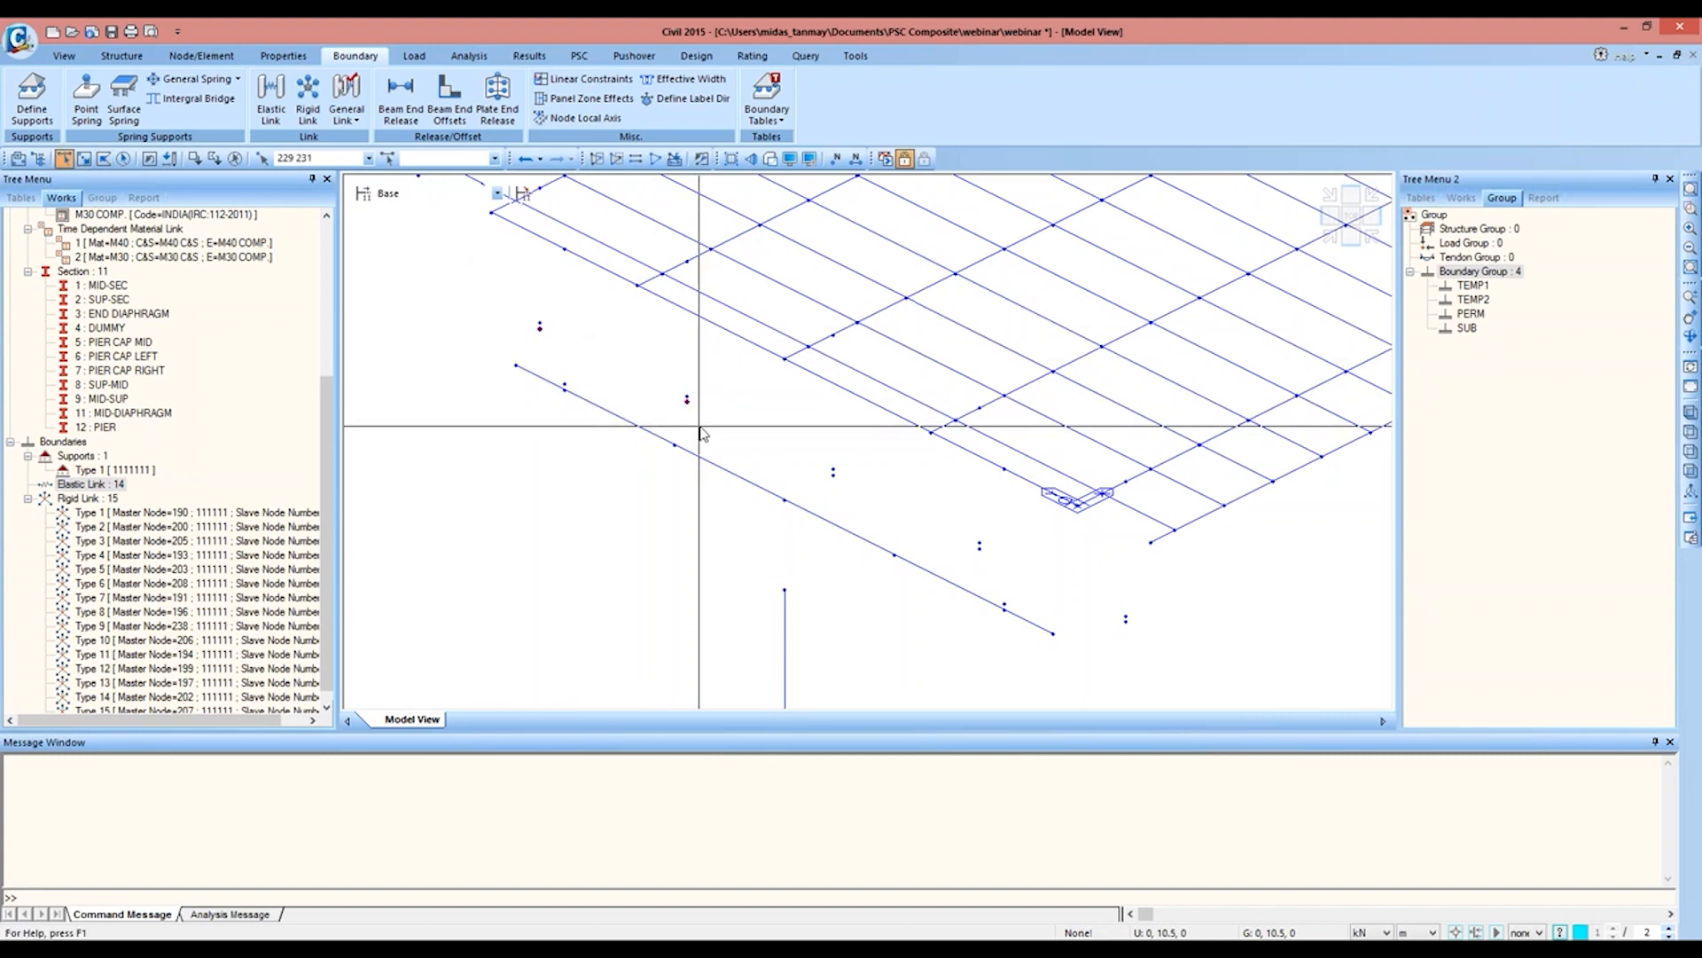
{"action": "left_click", "coordinate": [830, 479]}
{"action": "left_click", "coordinate": [980, 547]}
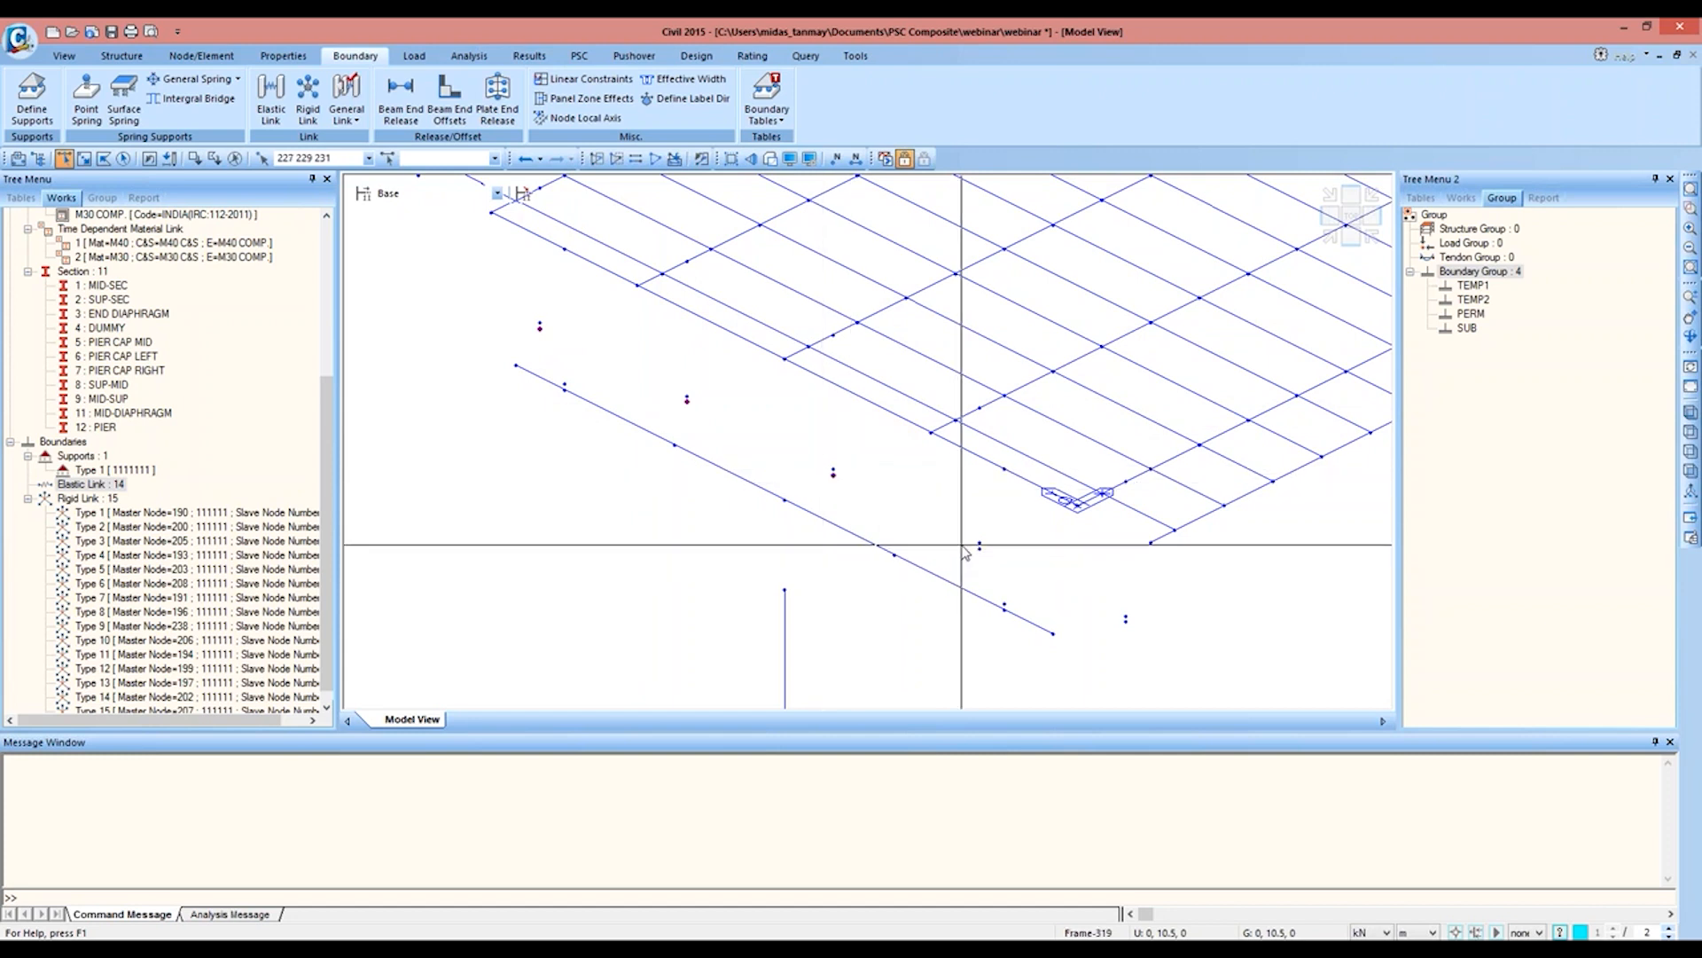
{"action": "left_click_drag", "start_coordinate": [1111, 618], "coordinate": [1140, 647]}
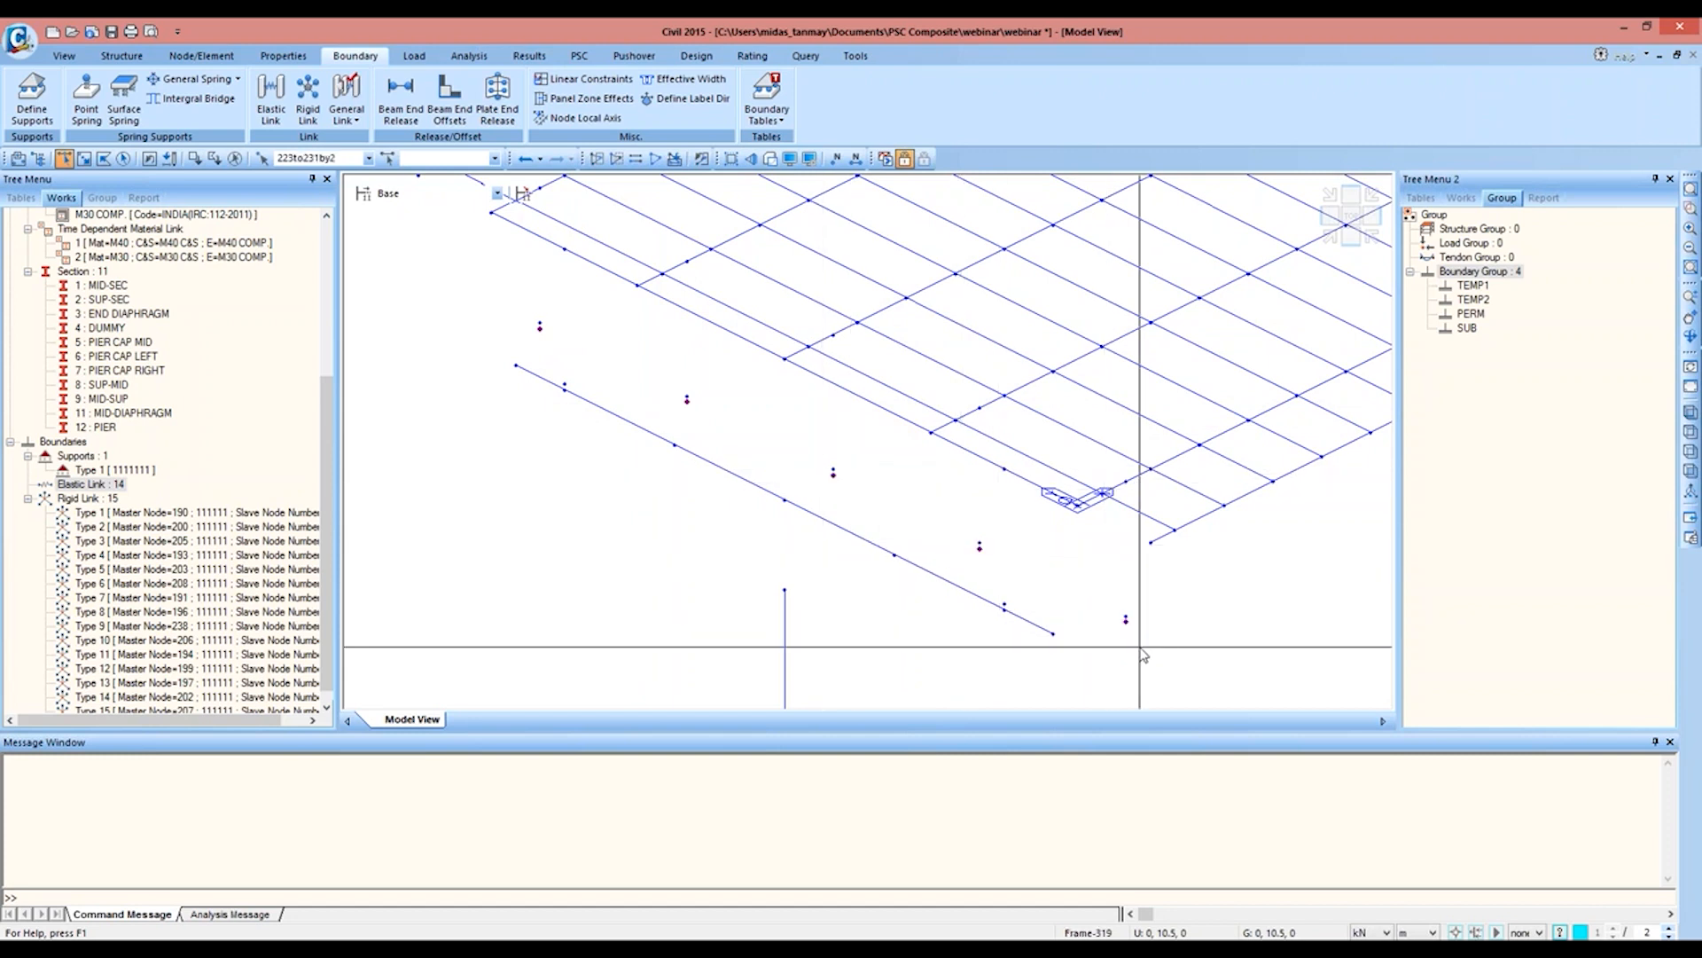
{"action": "left_click", "coordinate": [32, 96]}
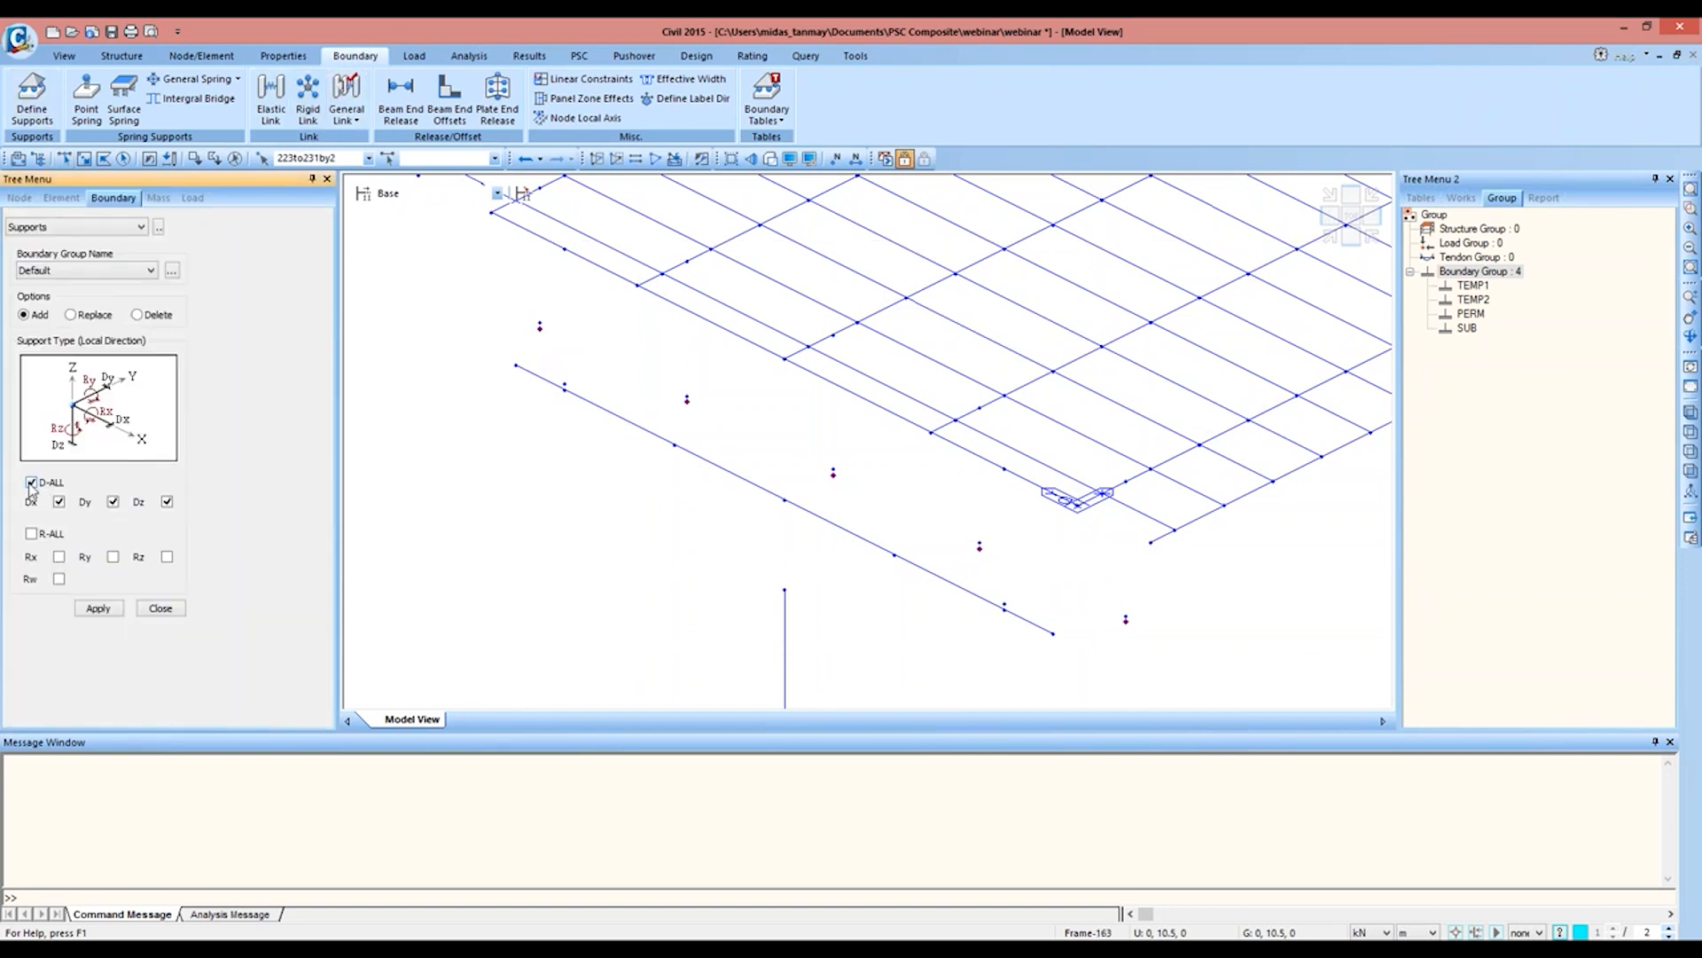
{"action": "left_click", "coordinate": [58, 557]}
{"action": "left_click", "coordinate": [166, 557]}
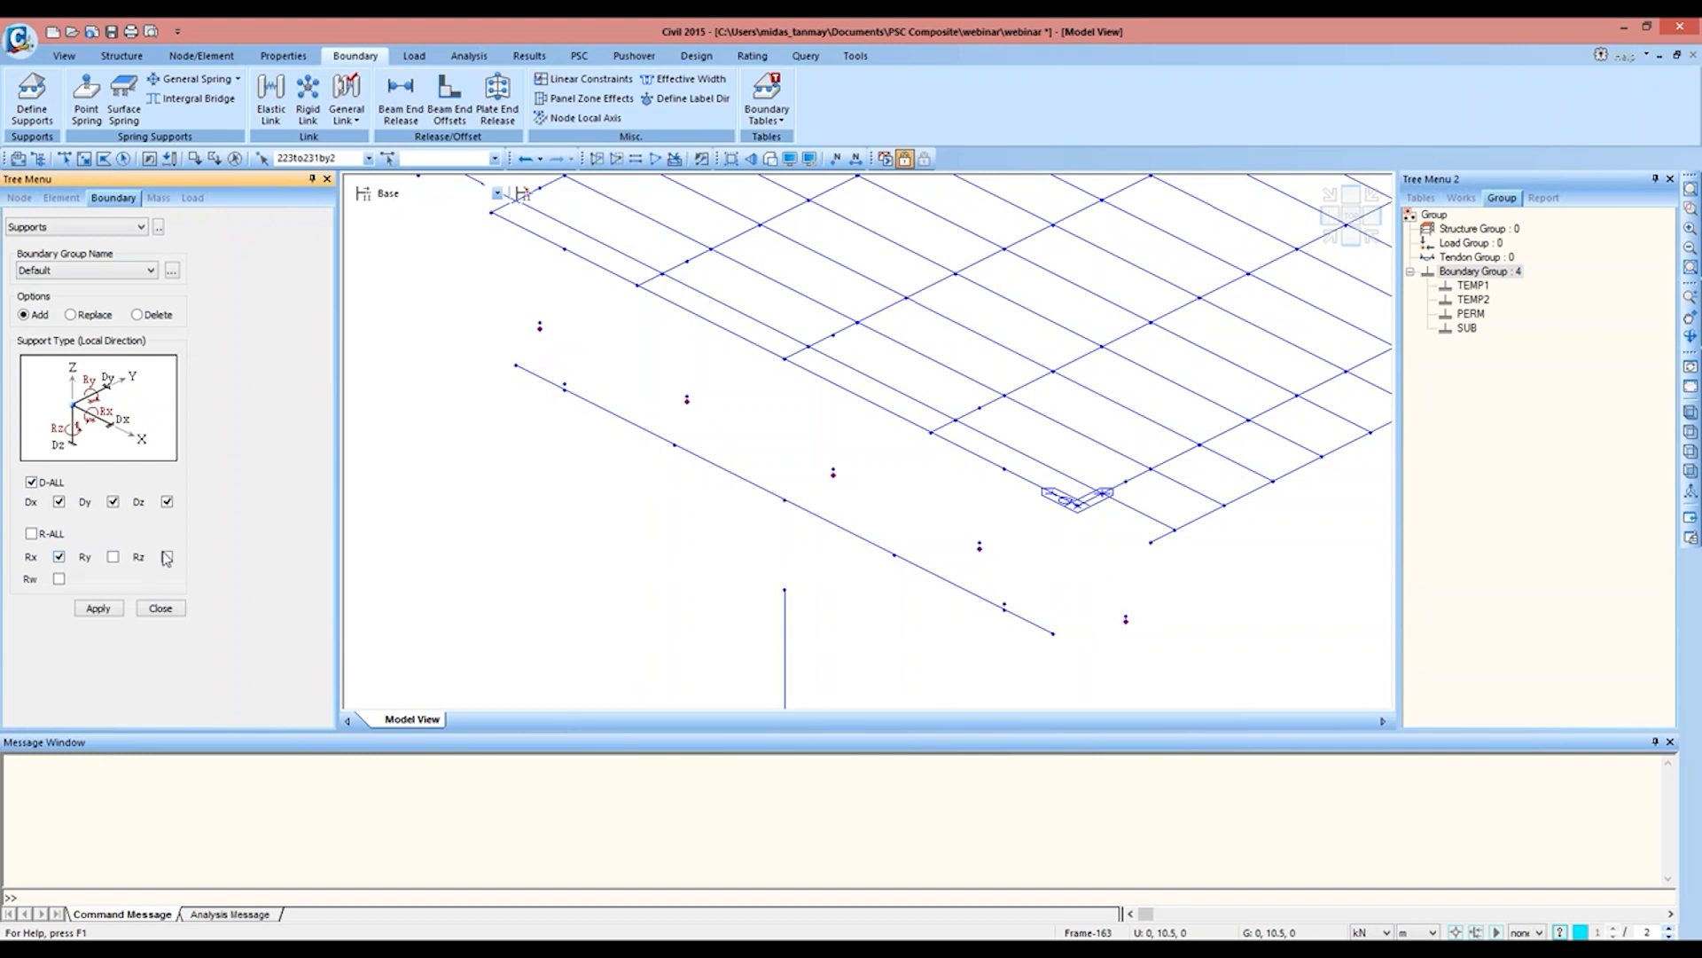
{"action": "left_click", "coordinate": [96, 273]}
{"action": "left_click", "coordinate": [88, 309]}
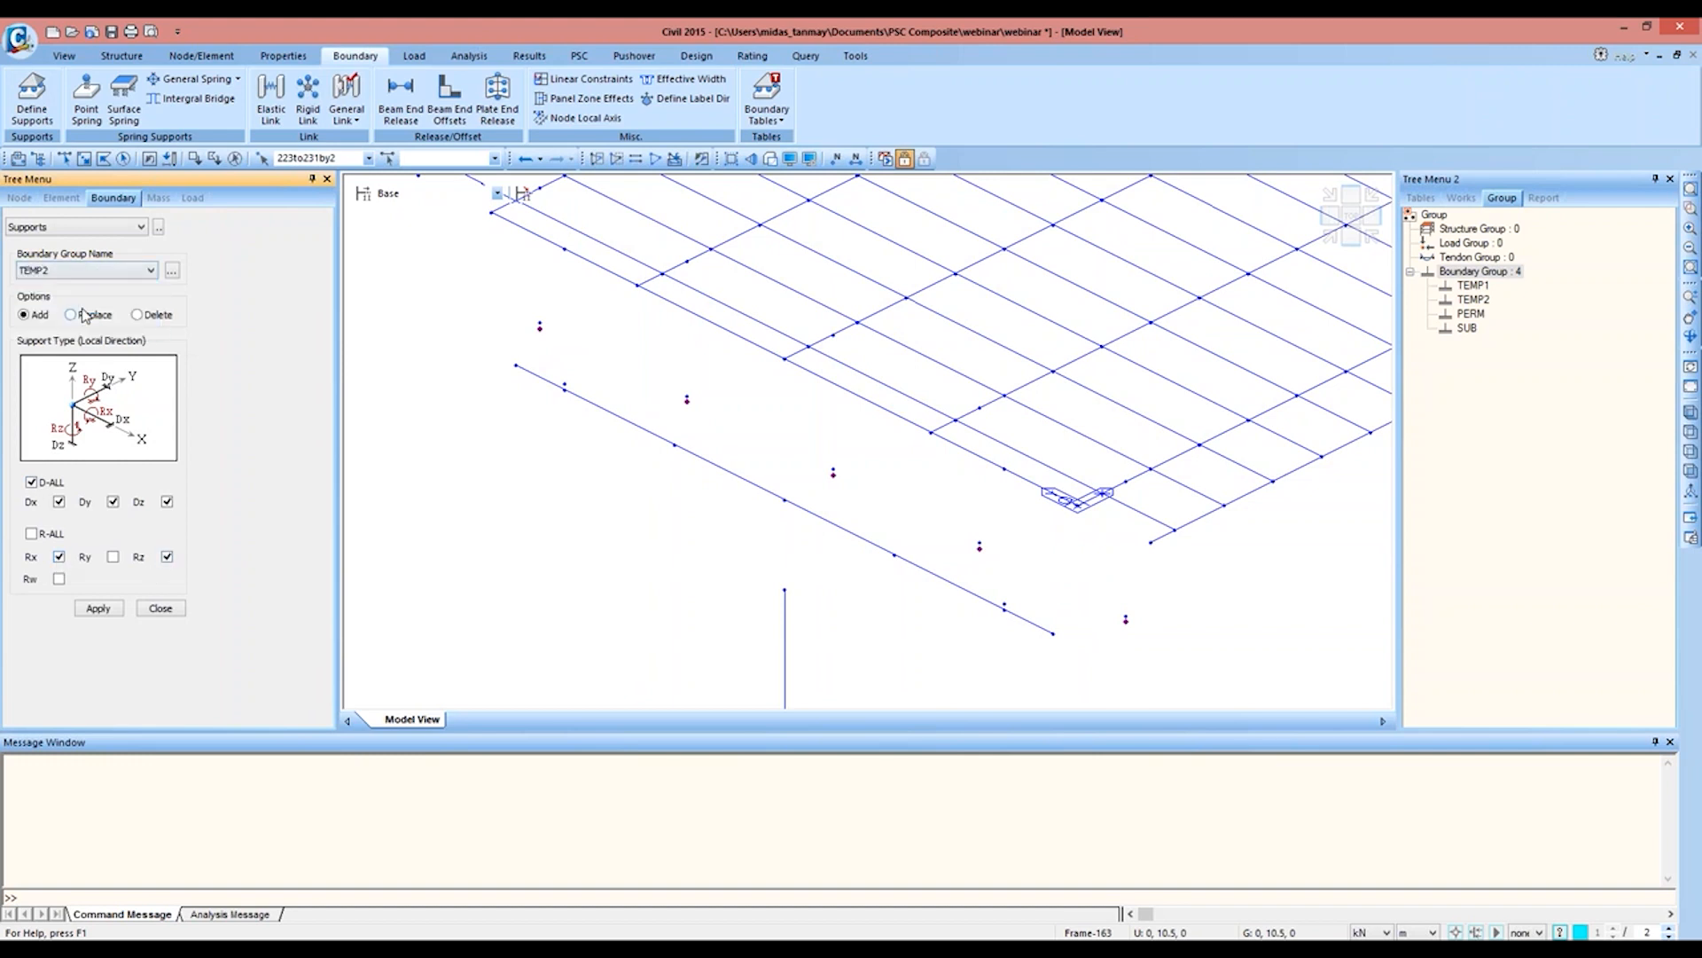
{"action": "left_click", "coordinate": [97, 609]}
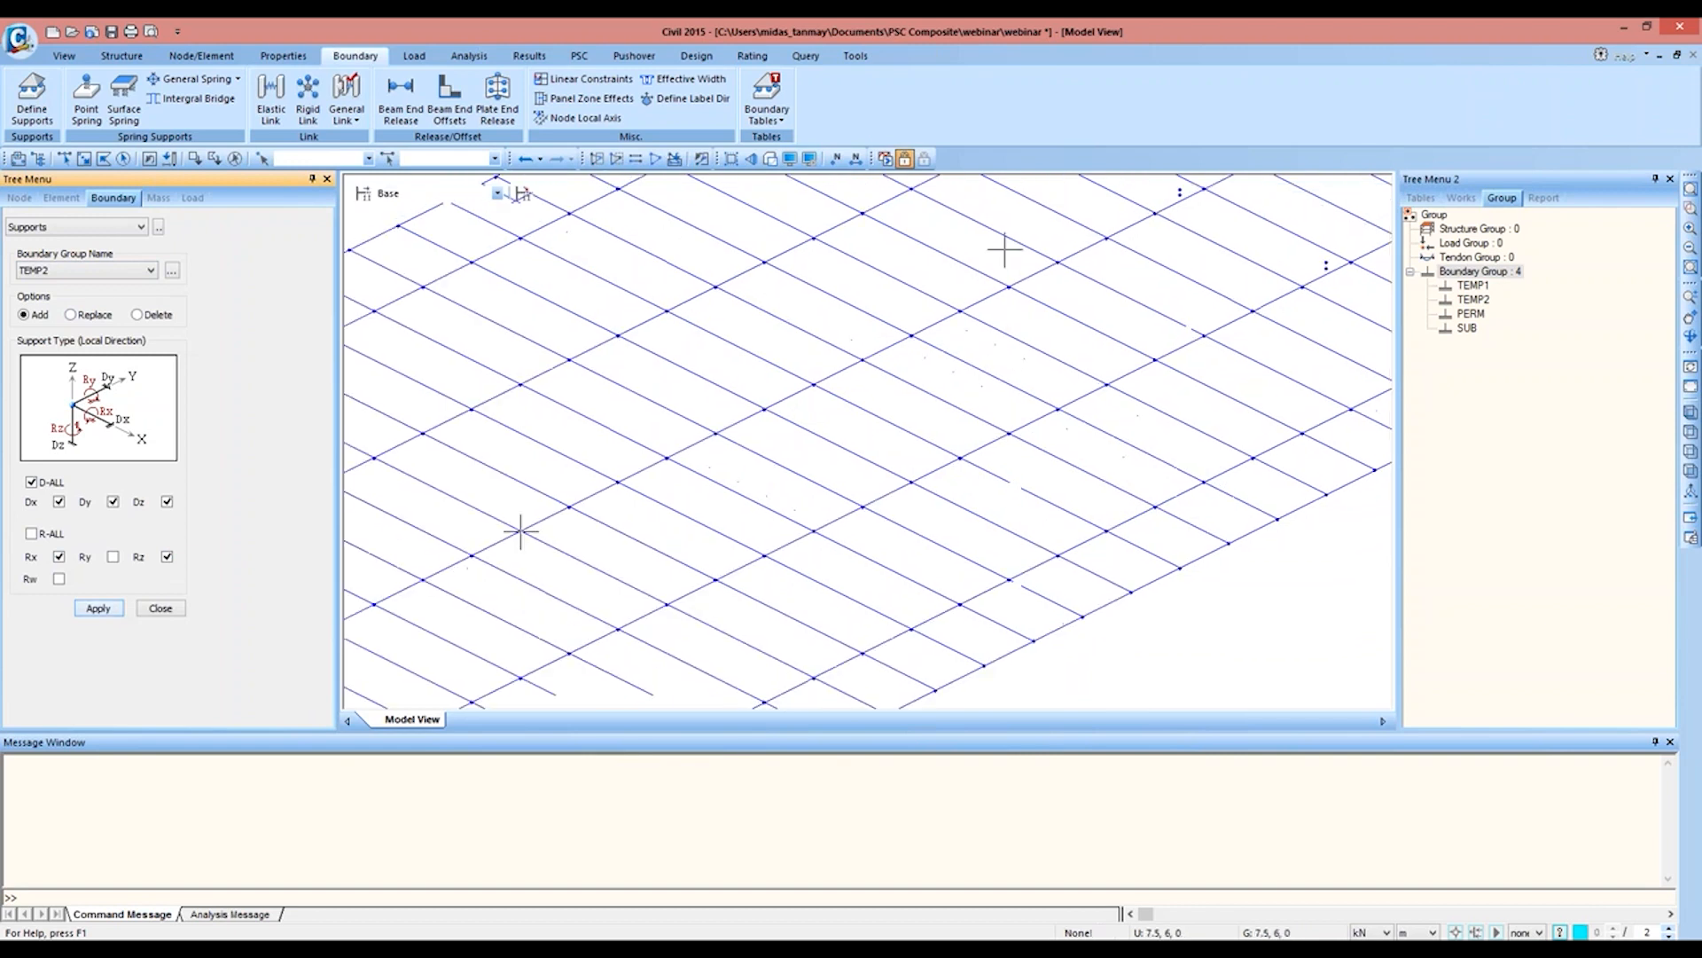
Step: Assign supports in boundary group TEMP2 fixing only Dz, Rx and Rz to far-end bearing nodes 224 to 232 by 2
{"action": "middle_click_drag", "start_coordinate": [934, 251], "coordinate": [821, 631]}
{"action": "middle_click_drag", "start_coordinate": [774, 512], "coordinate": [730, 475]}
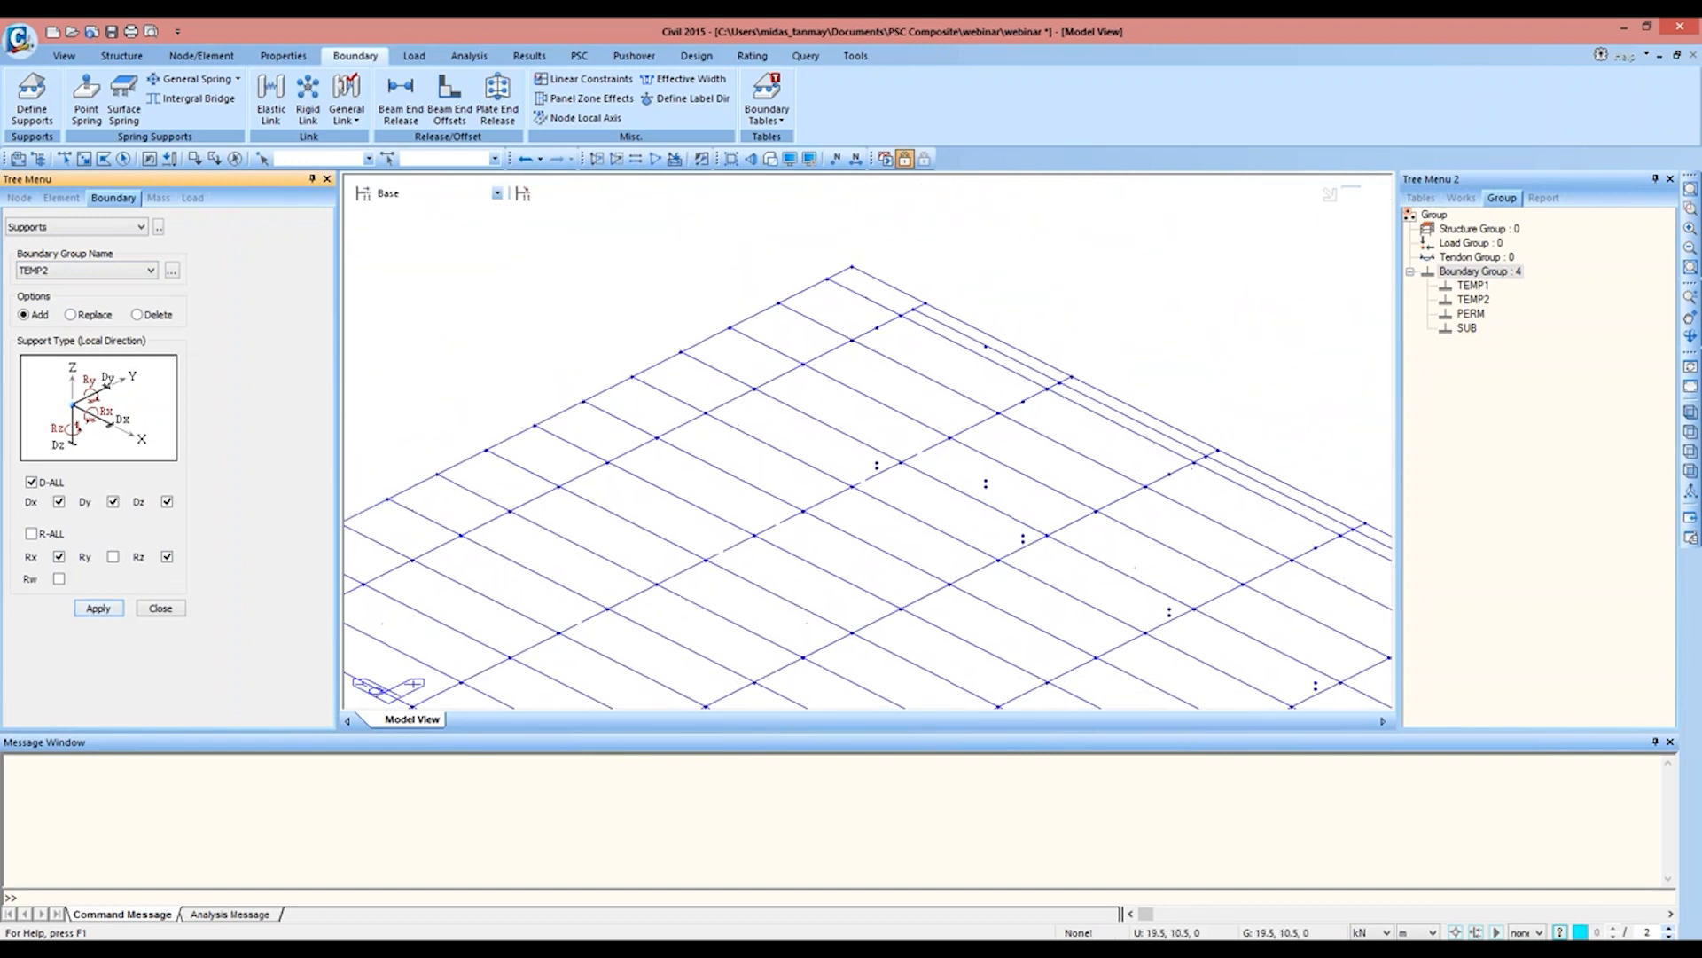
{"action": "left_click", "coordinate": [64, 158]}
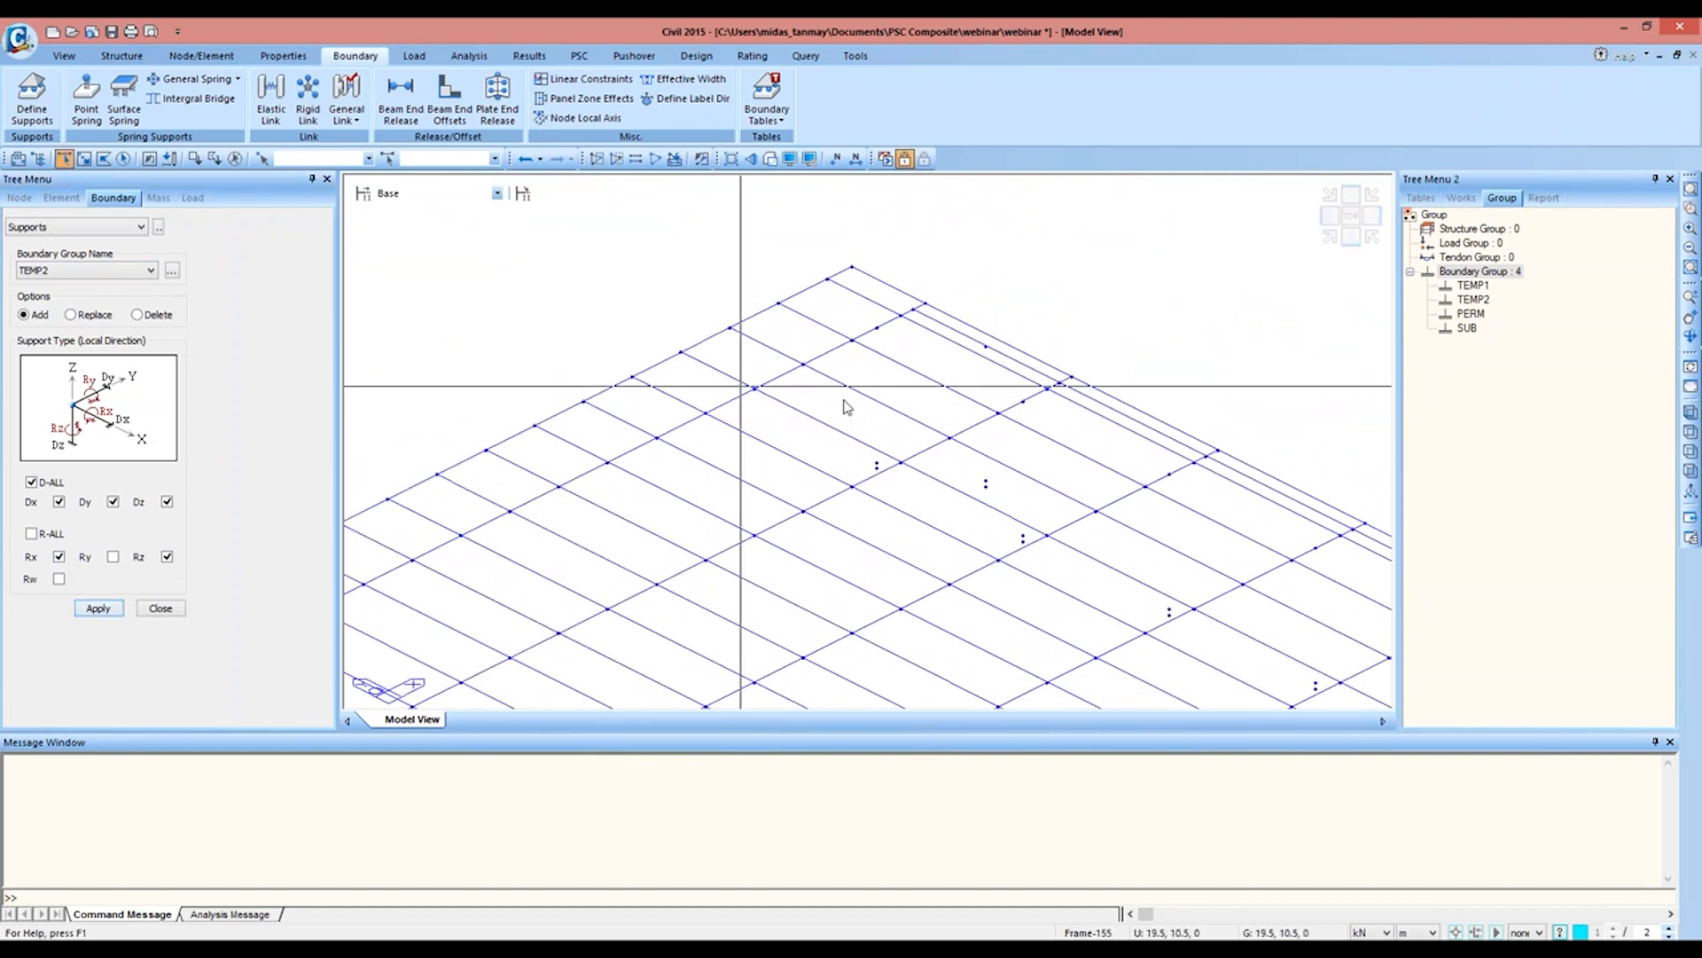
{"action": "left_click", "coordinate": [877, 466]}
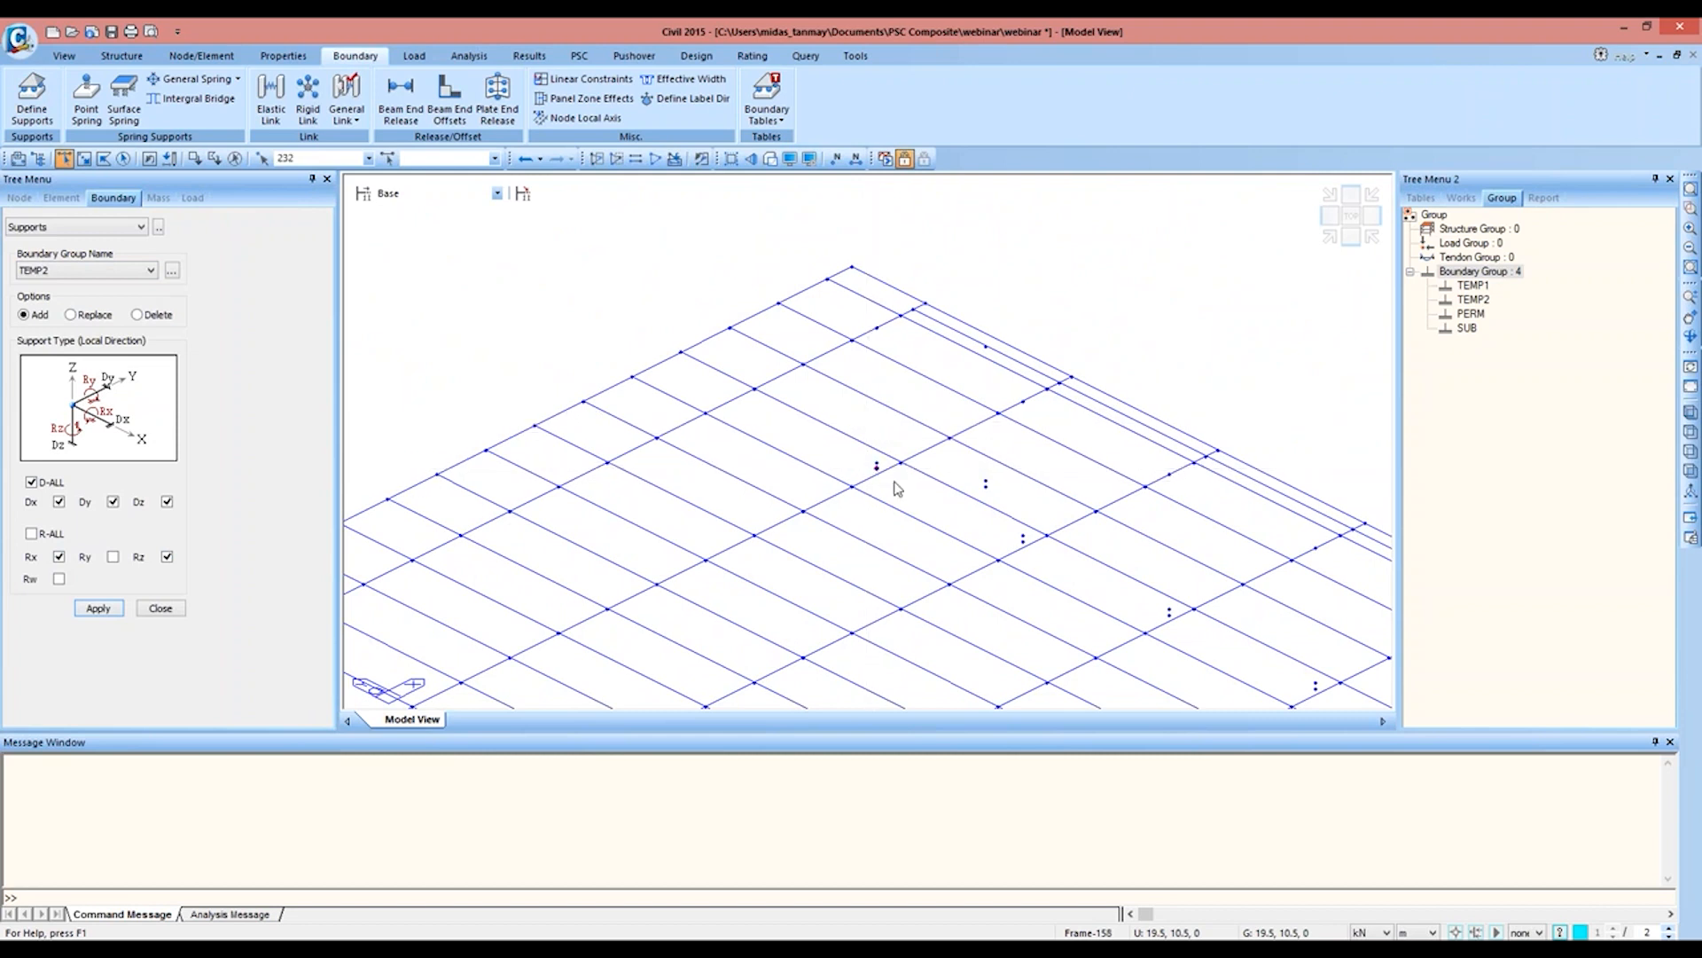
{"action": "left_click", "coordinate": [999, 559]}
{"action": "left_click", "coordinate": [1024, 541]}
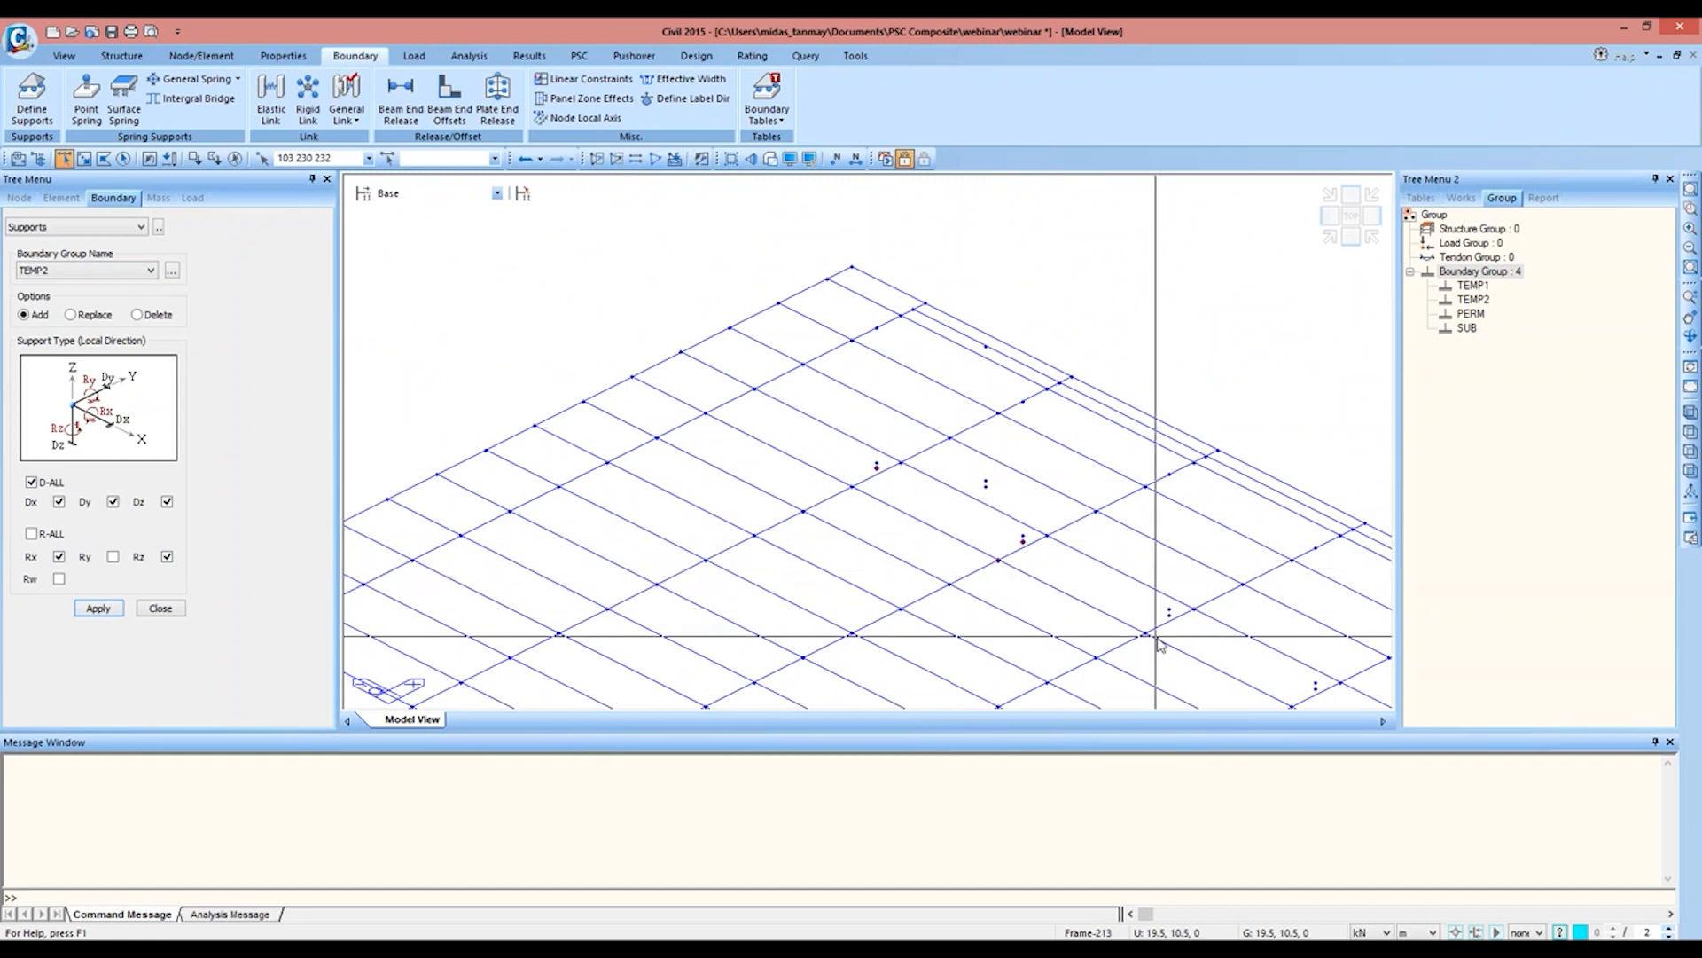
{"action": "left_click", "coordinate": [998, 560]}
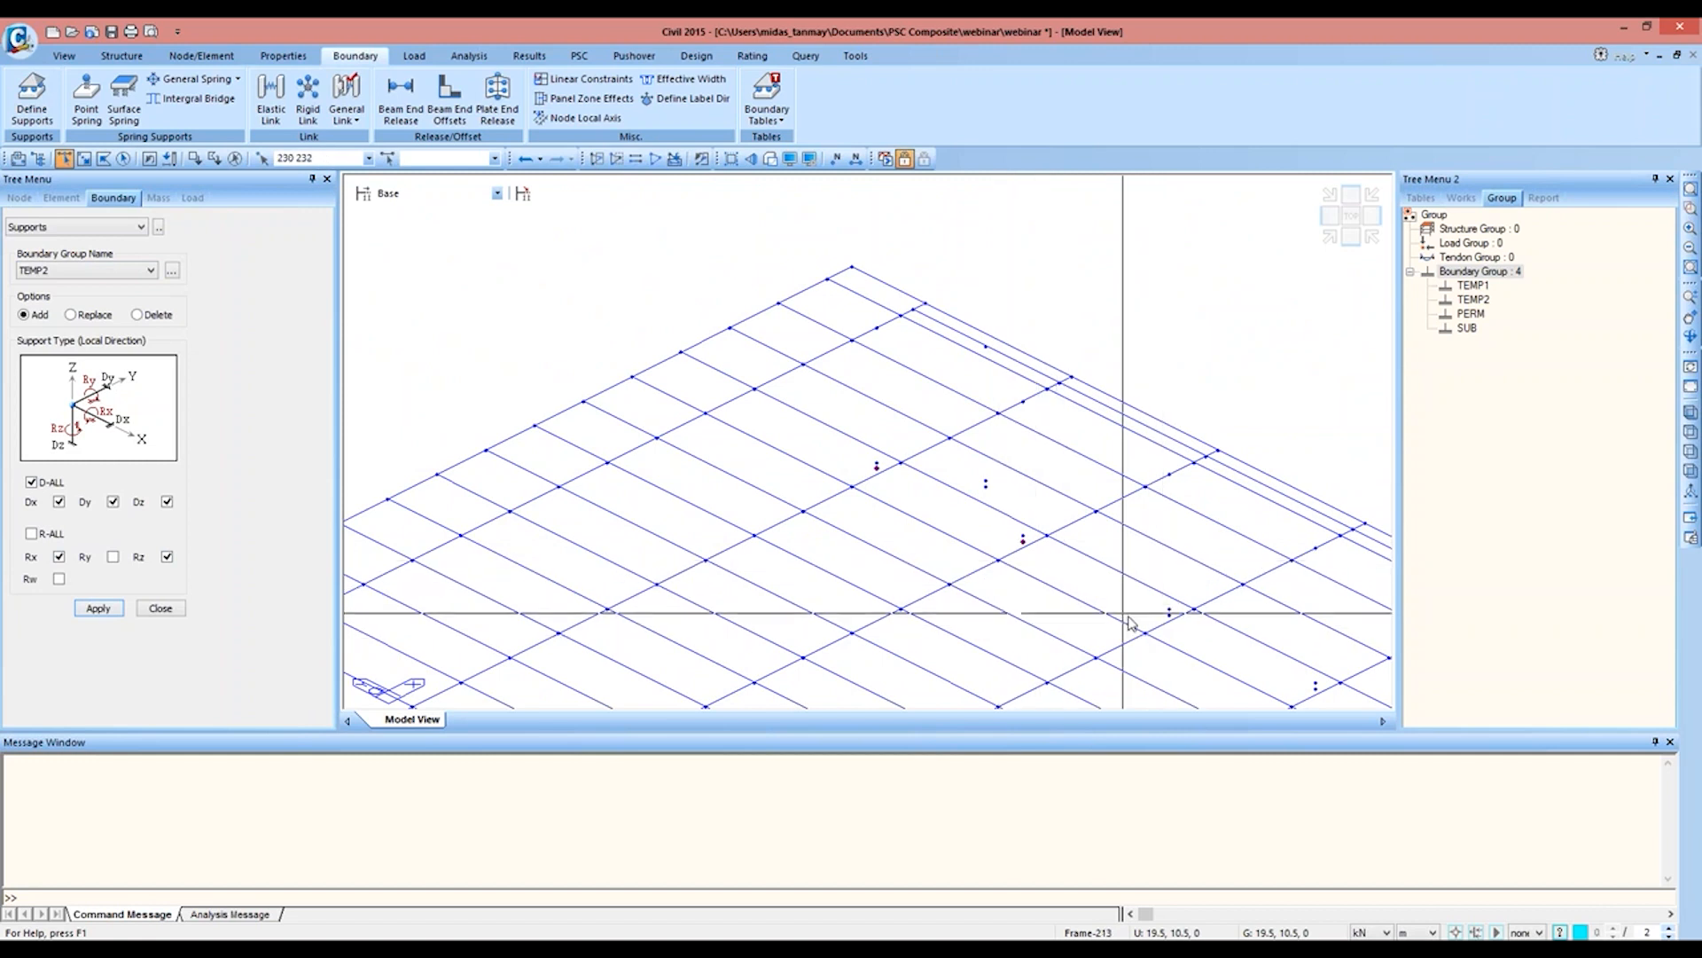
{"action": "left_click", "coordinate": [1170, 612]}
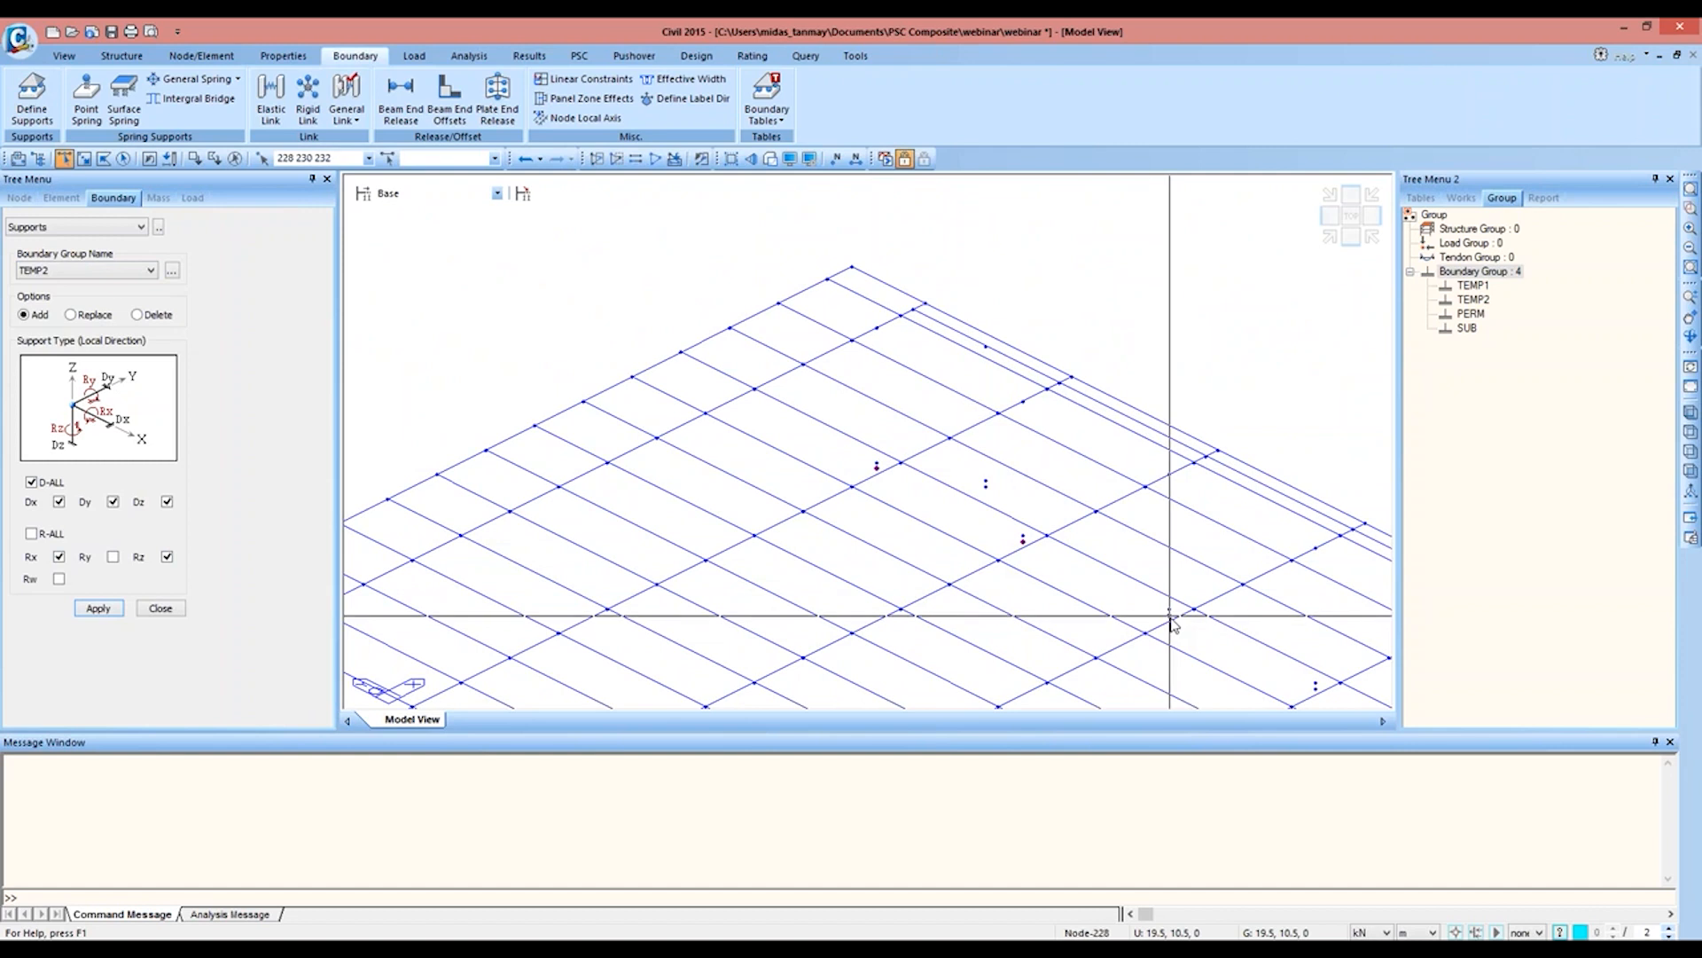
{"action": "left_click", "coordinate": [1316, 687]}
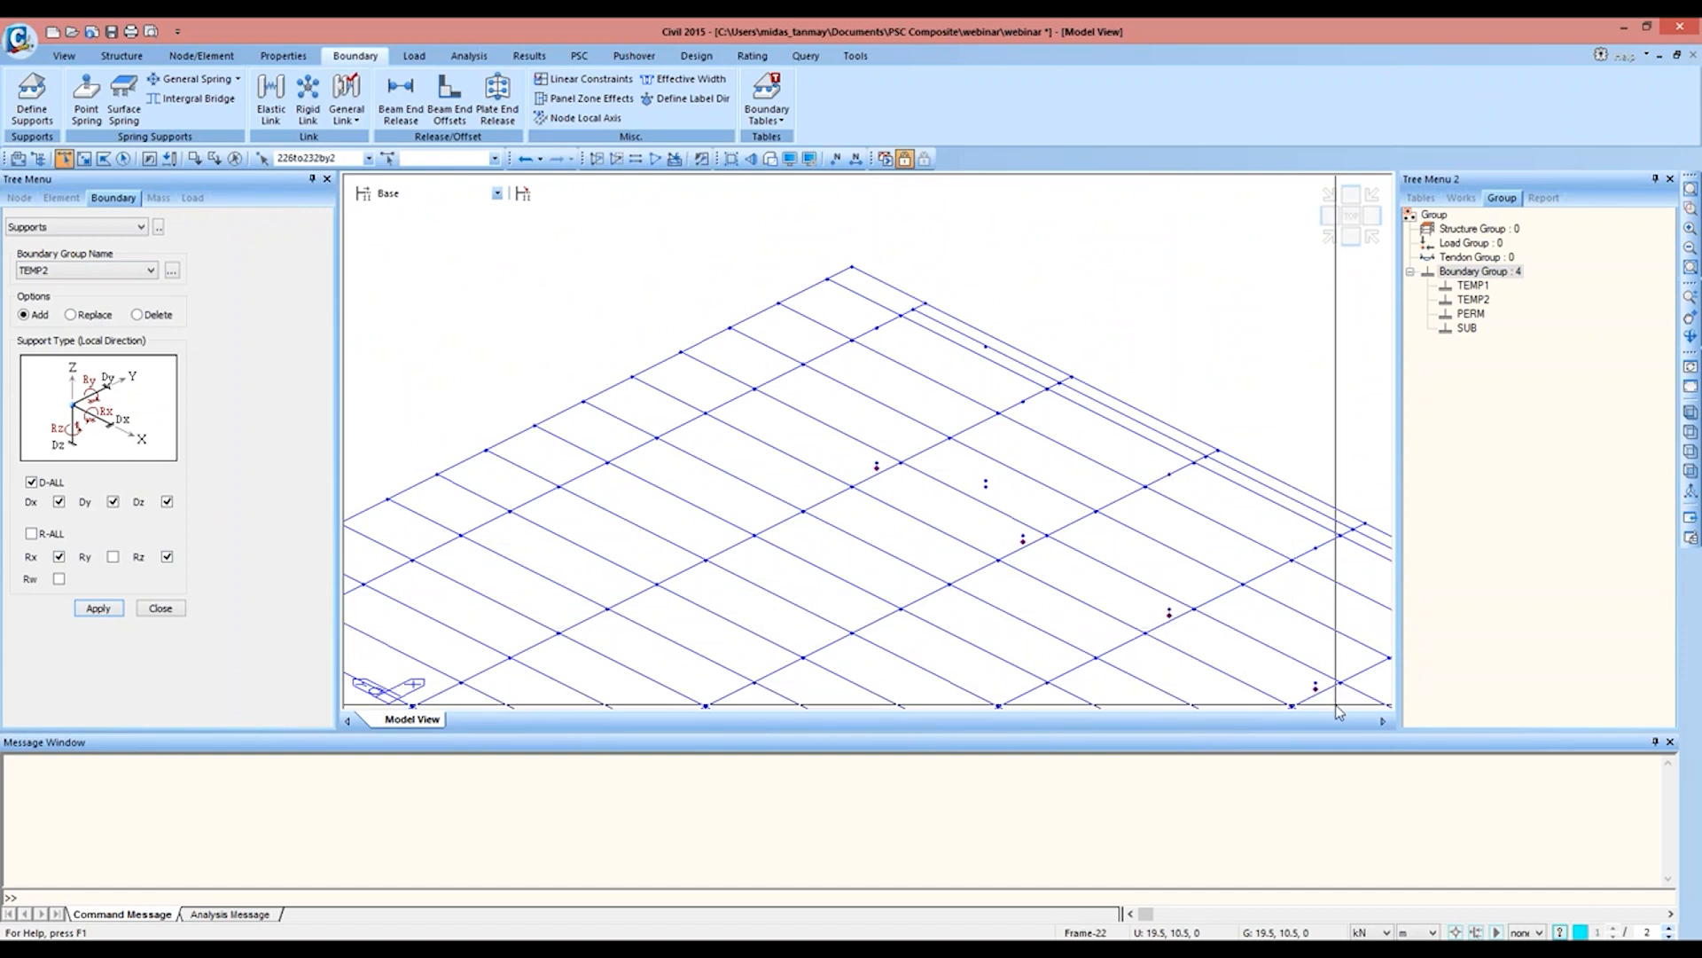
{"action": "middle_click_drag", "start_coordinate": [1333, 705], "coordinate": [1079, 523]}
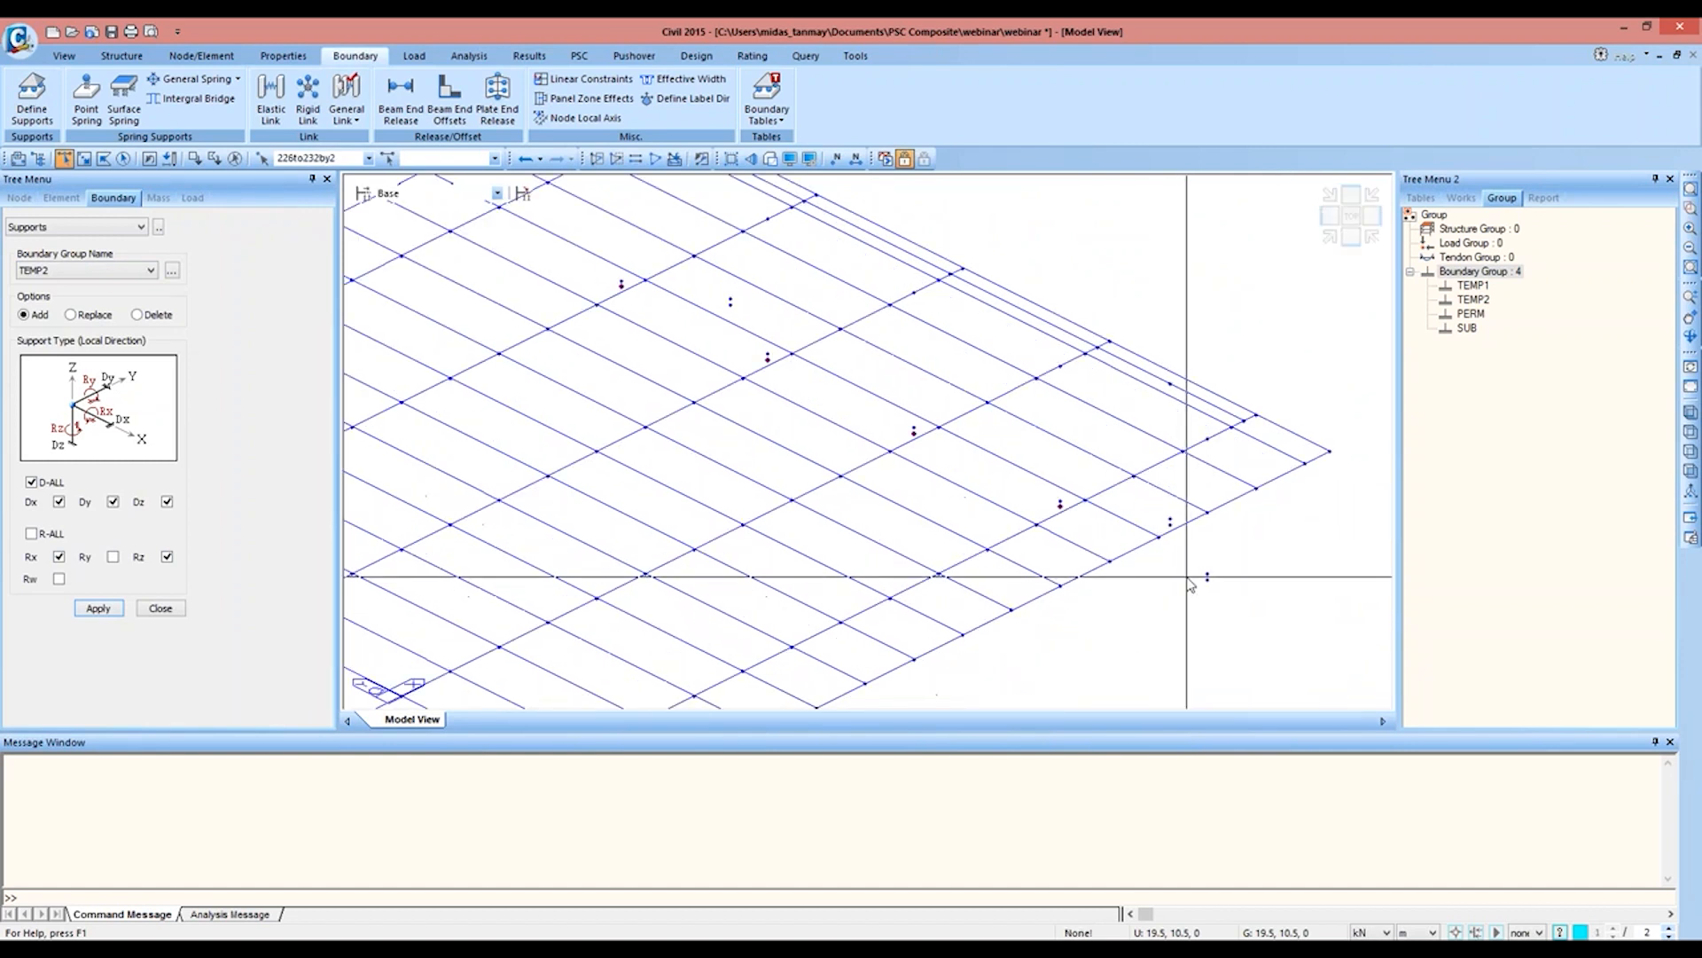
{"action": "left_click", "coordinate": [1206, 578]}
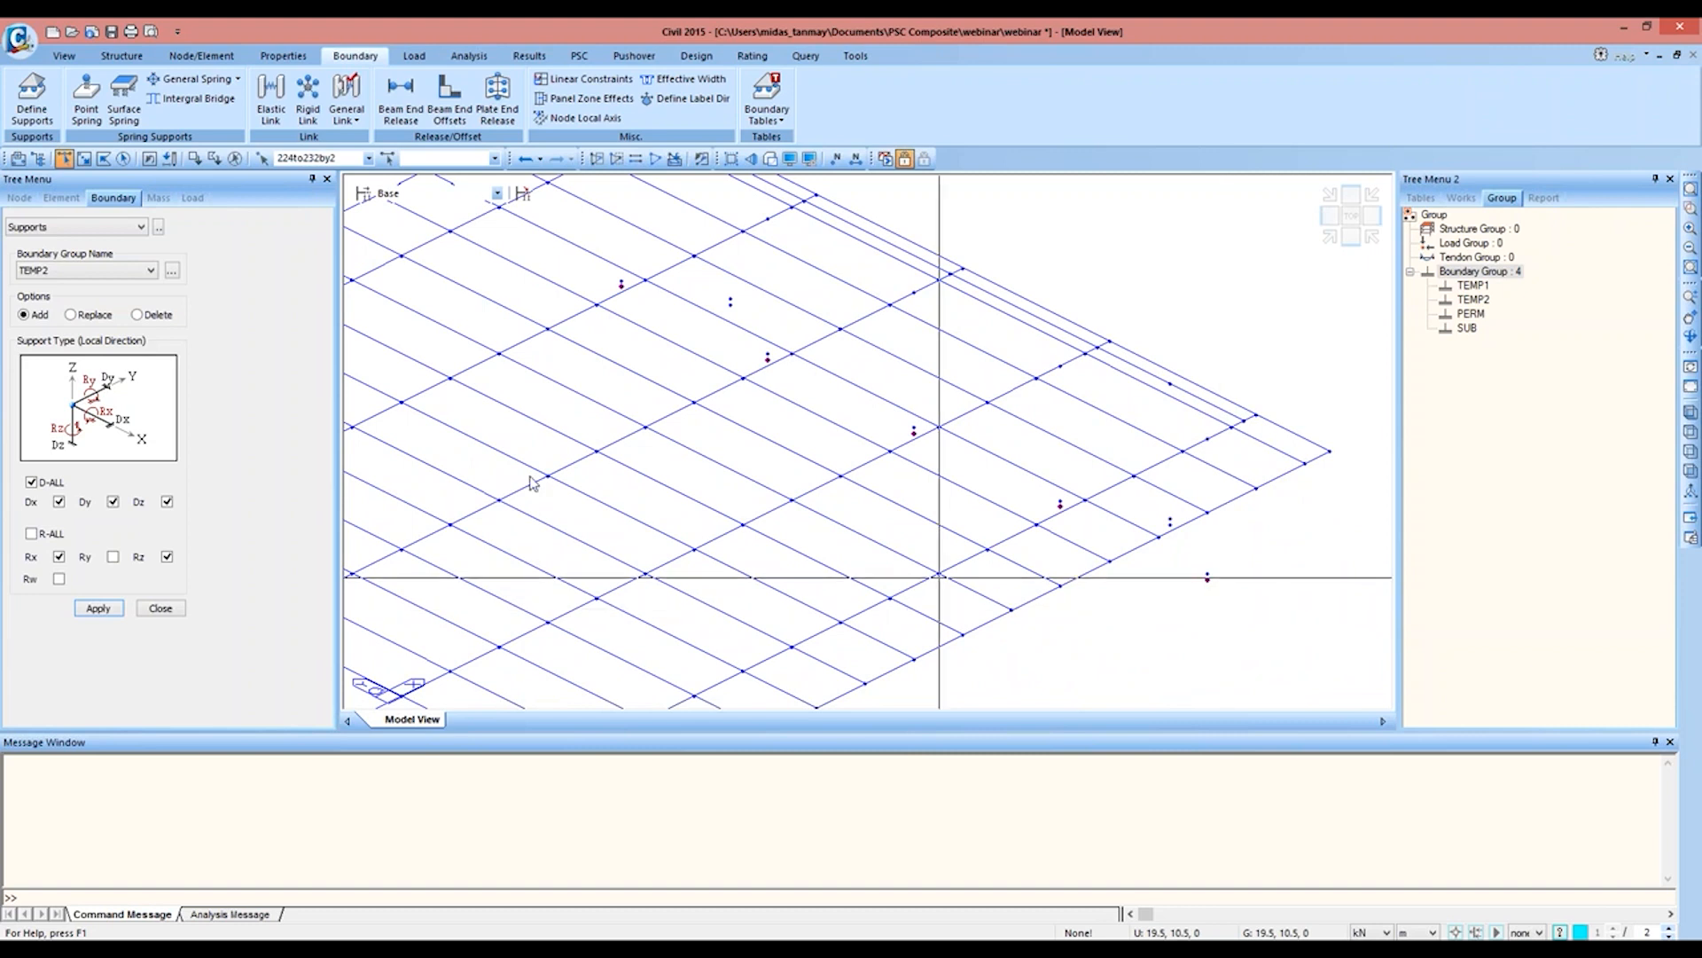
{"action": "left_click", "coordinate": [56, 504]}
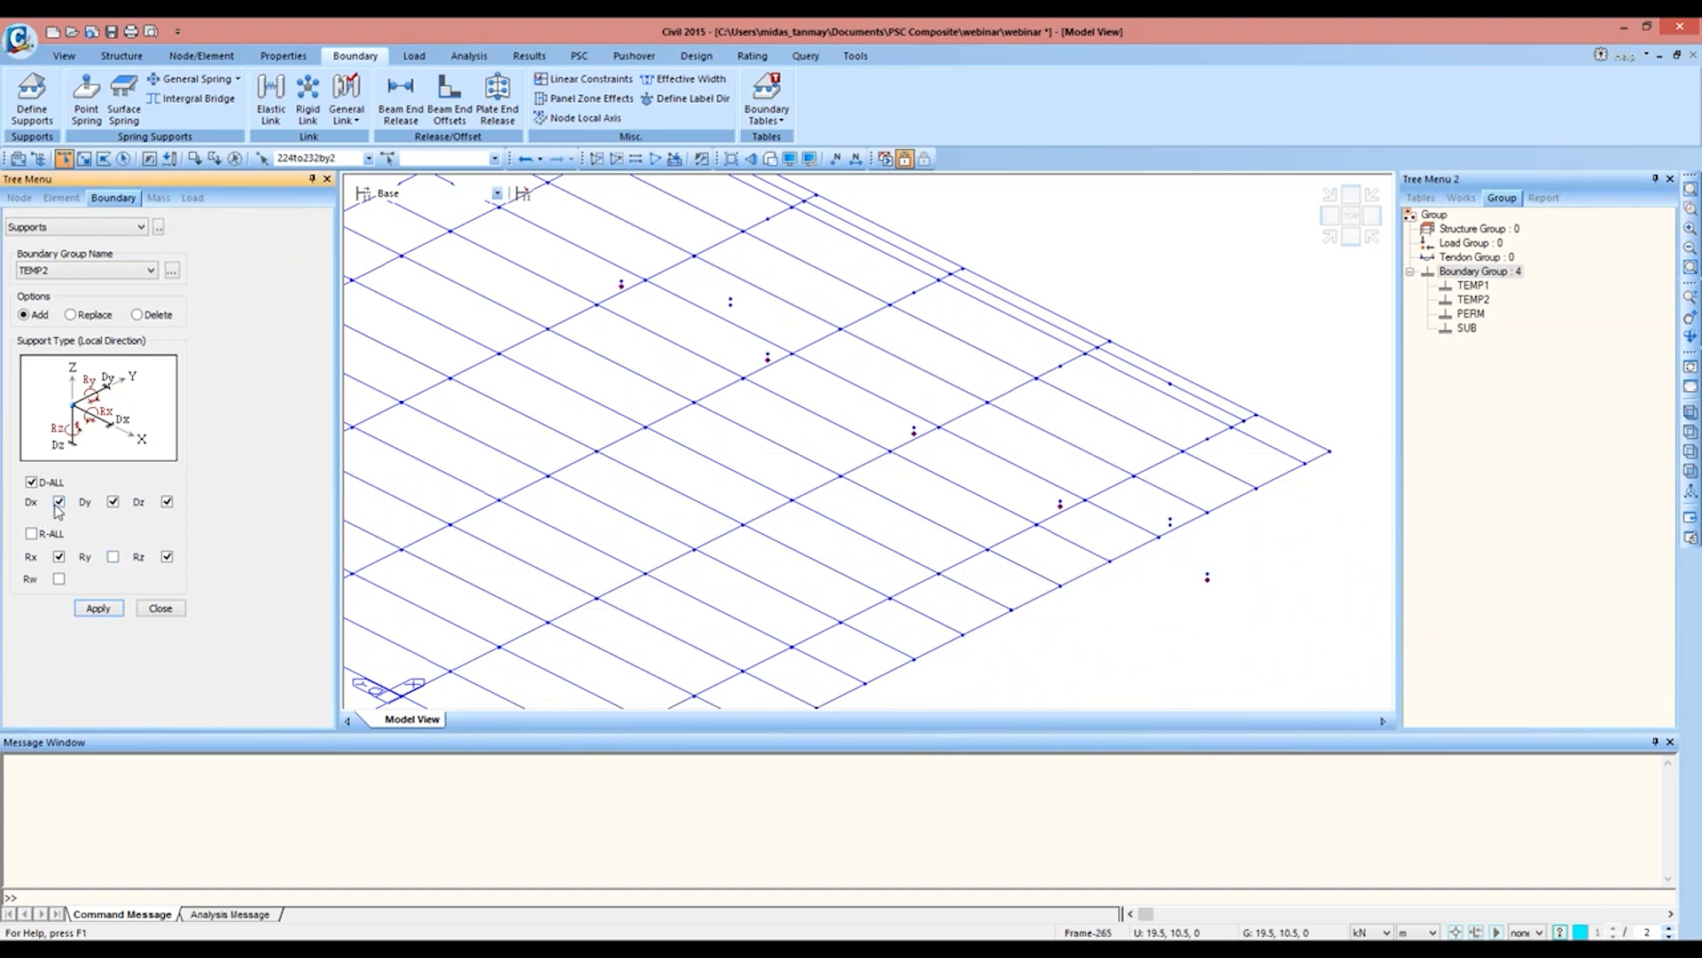
{"action": "left_click", "coordinate": [113, 502]}
{"action": "left_click", "coordinate": [98, 608]}
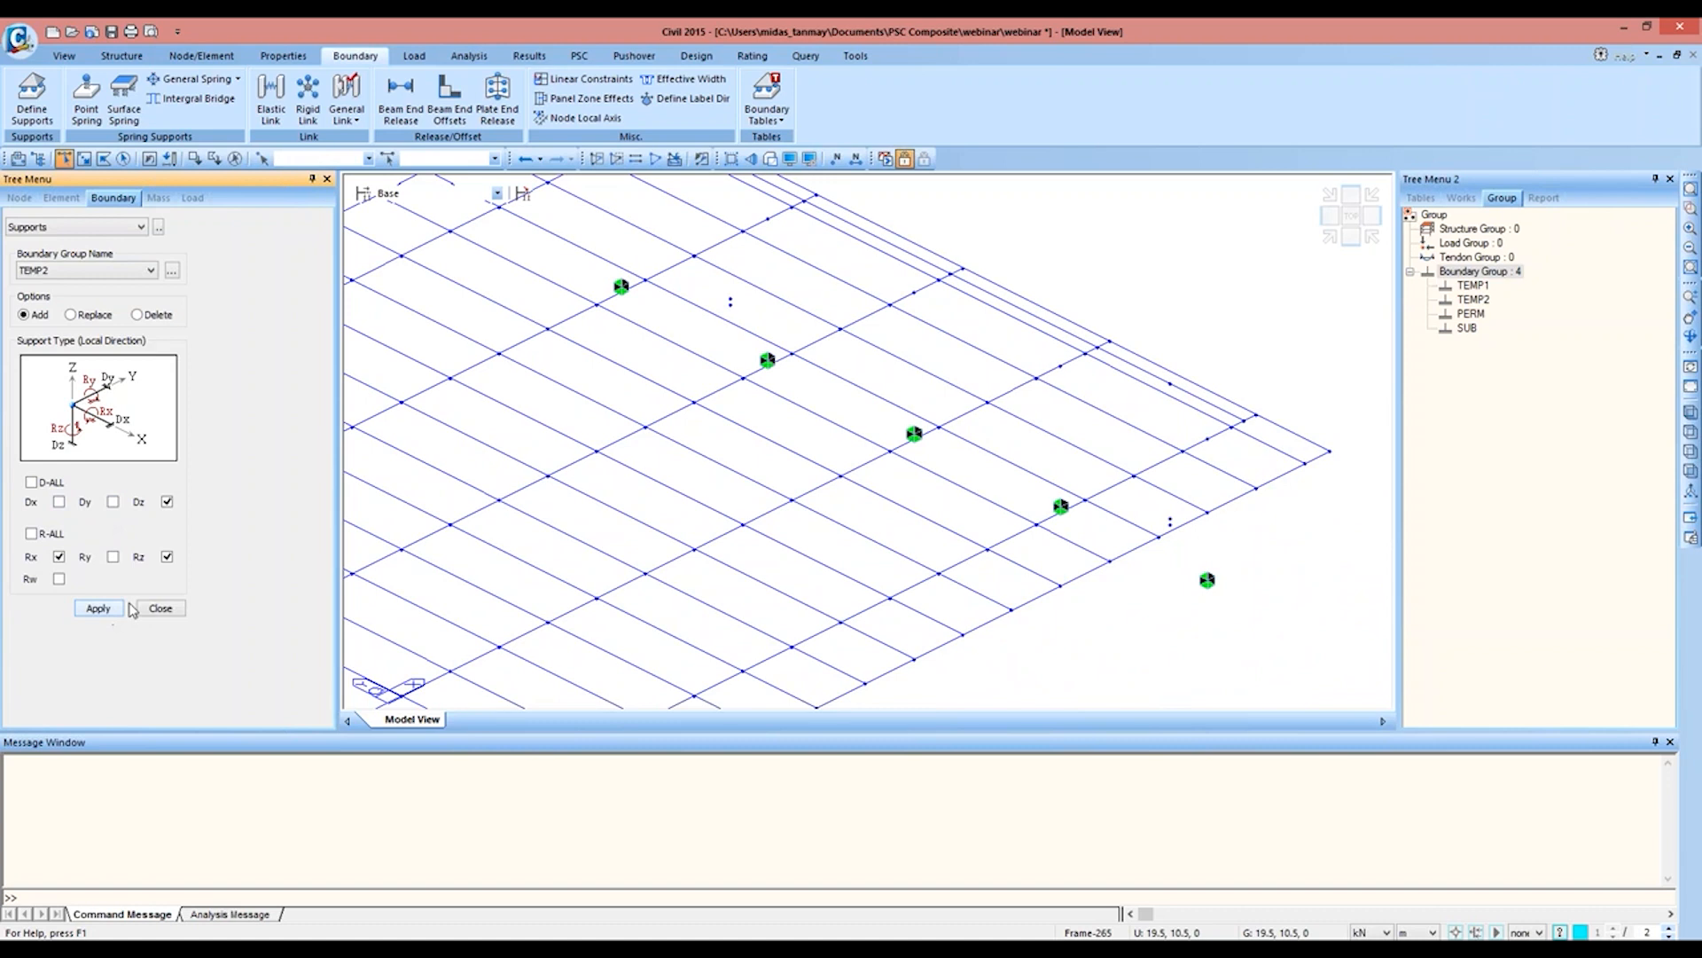
Step: Bring the whole bridge model into view to check the assigned supports and close the support definition
{"action": "left_click", "coordinate": [1691, 190]}
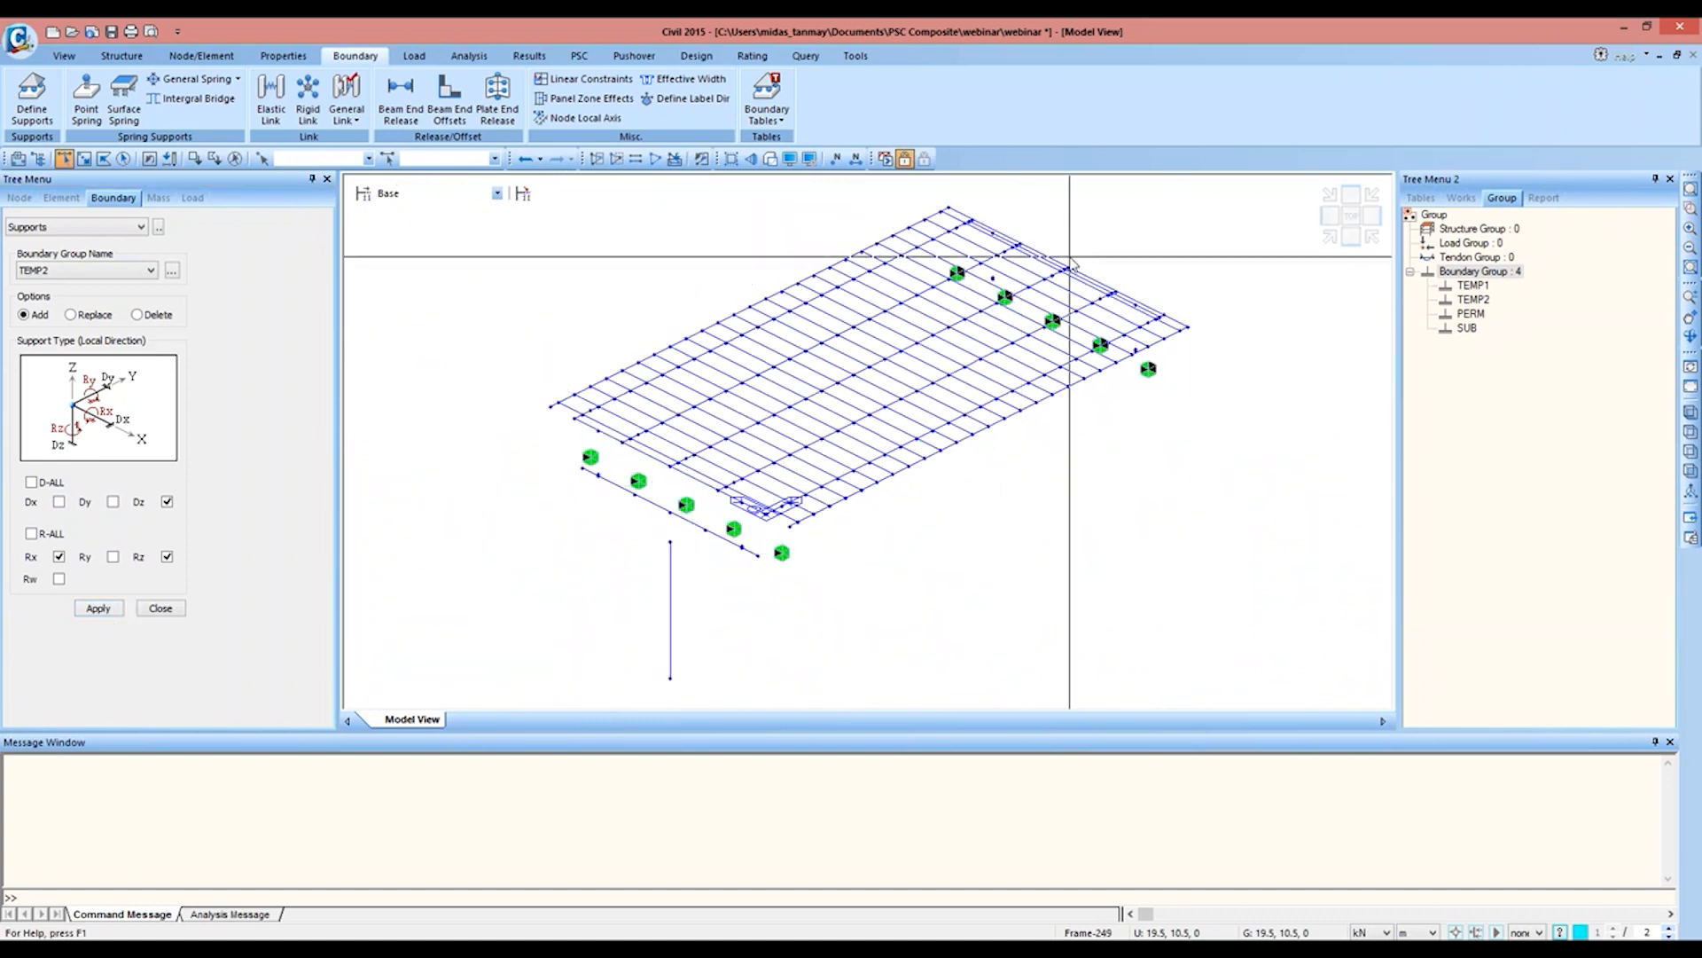
{"action": "mouse_move", "coordinate": [1071, 262]}
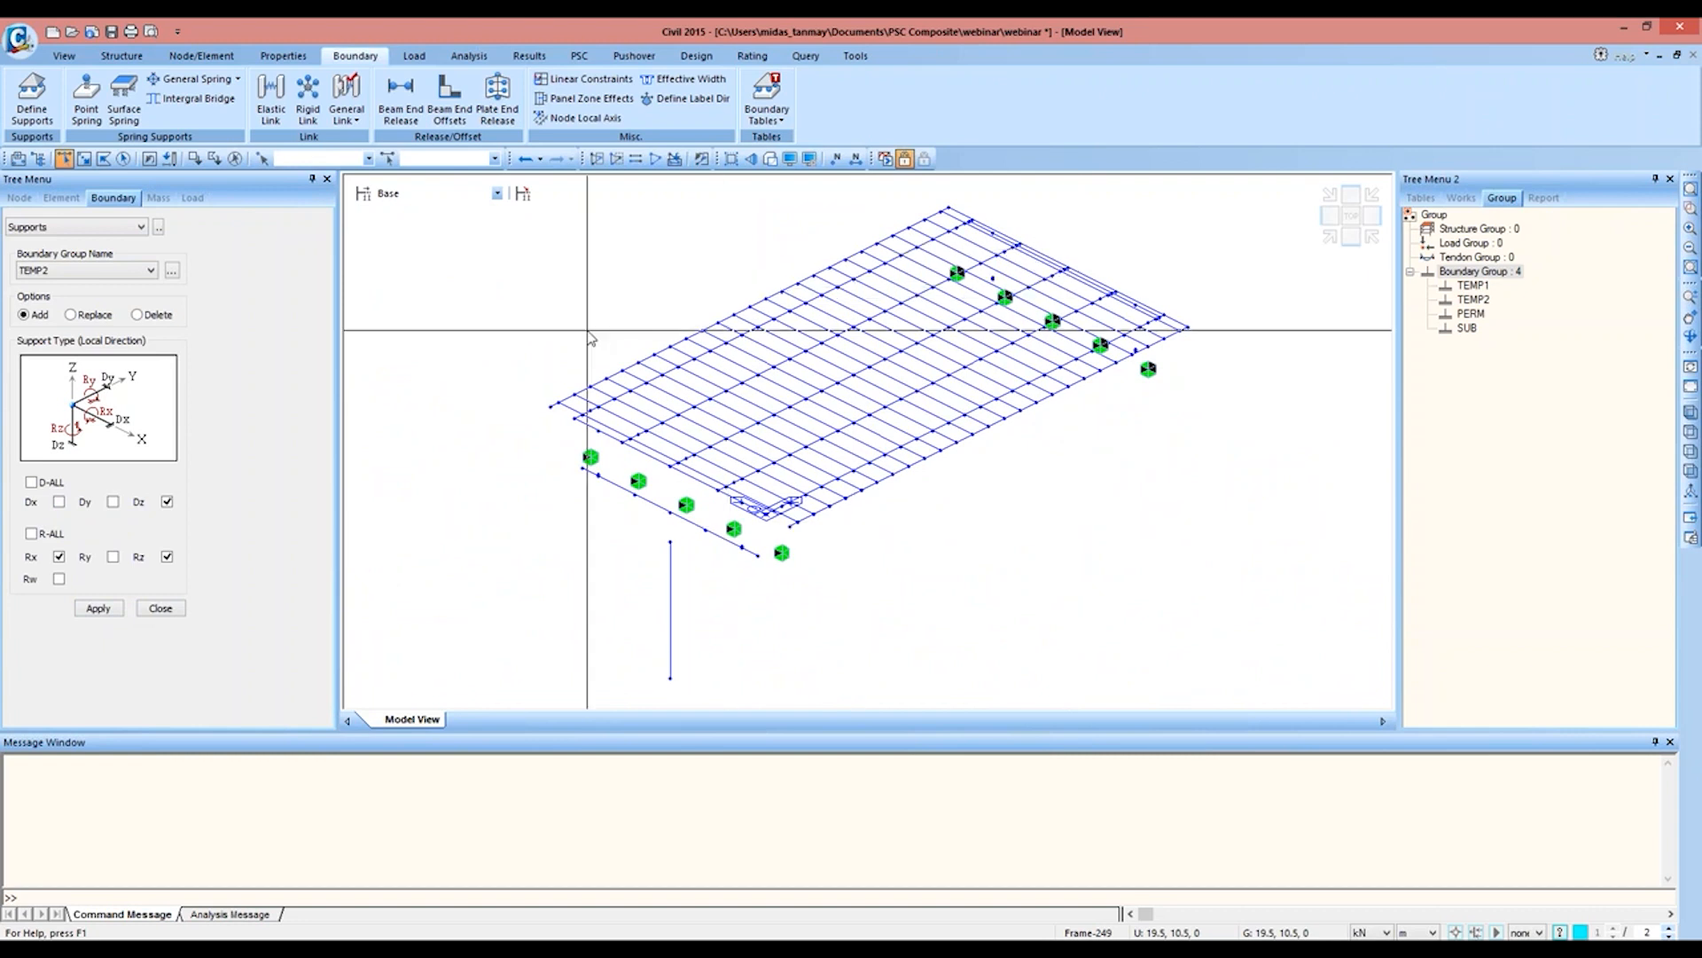
{"action": "left_click", "coordinate": [160, 608]}
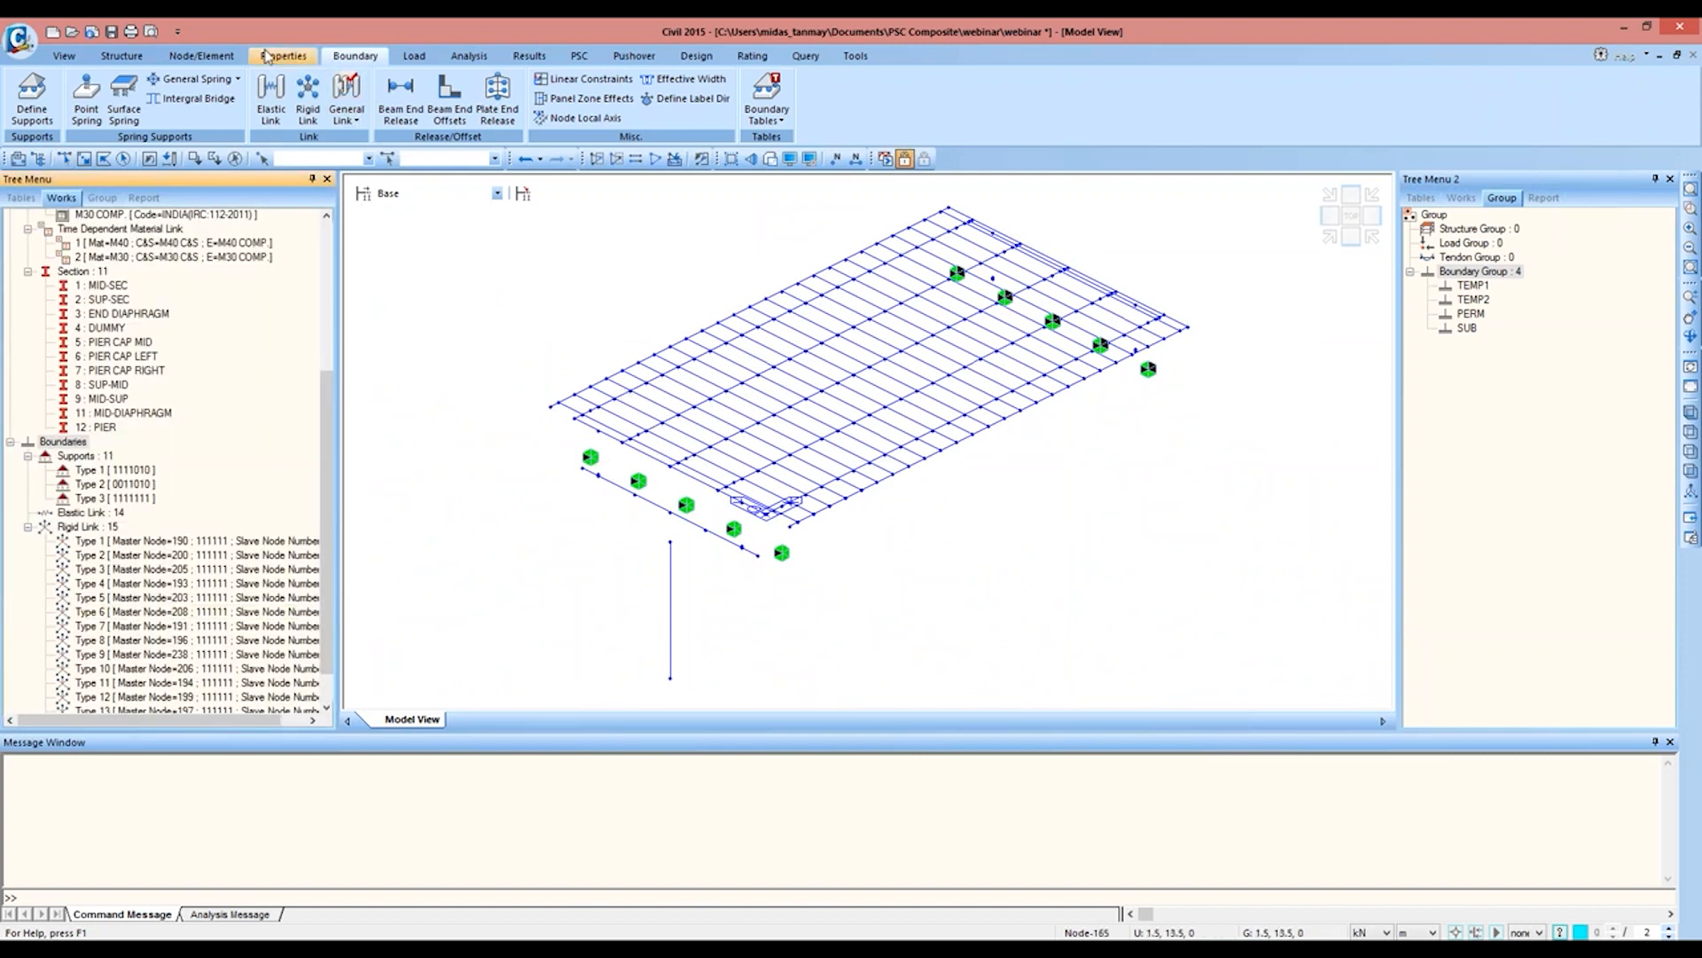
Step: Mirror-copy all elements about the y-z plane at x = 0 m with node and element intersection, copied node and element attributes, and reversed element local axes
{"action": "left_click", "coordinate": [219, 56]}
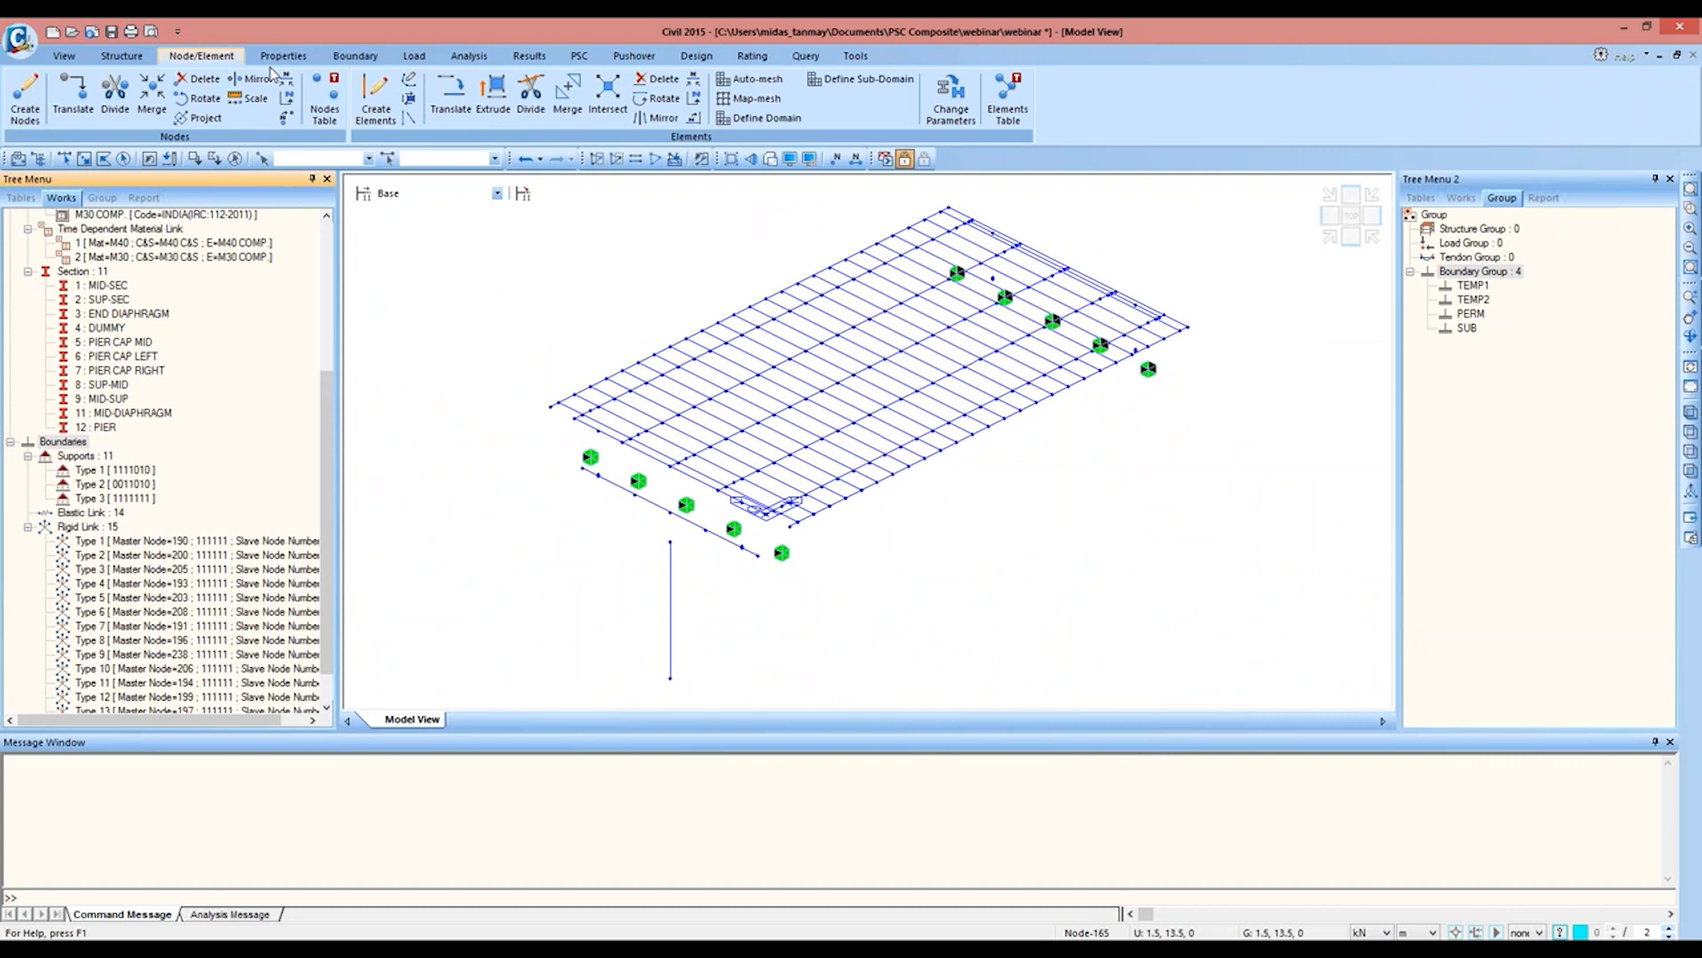
{"action": "left_click", "coordinate": [658, 117]}
{"action": "left_click", "coordinate": [1350, 216]}
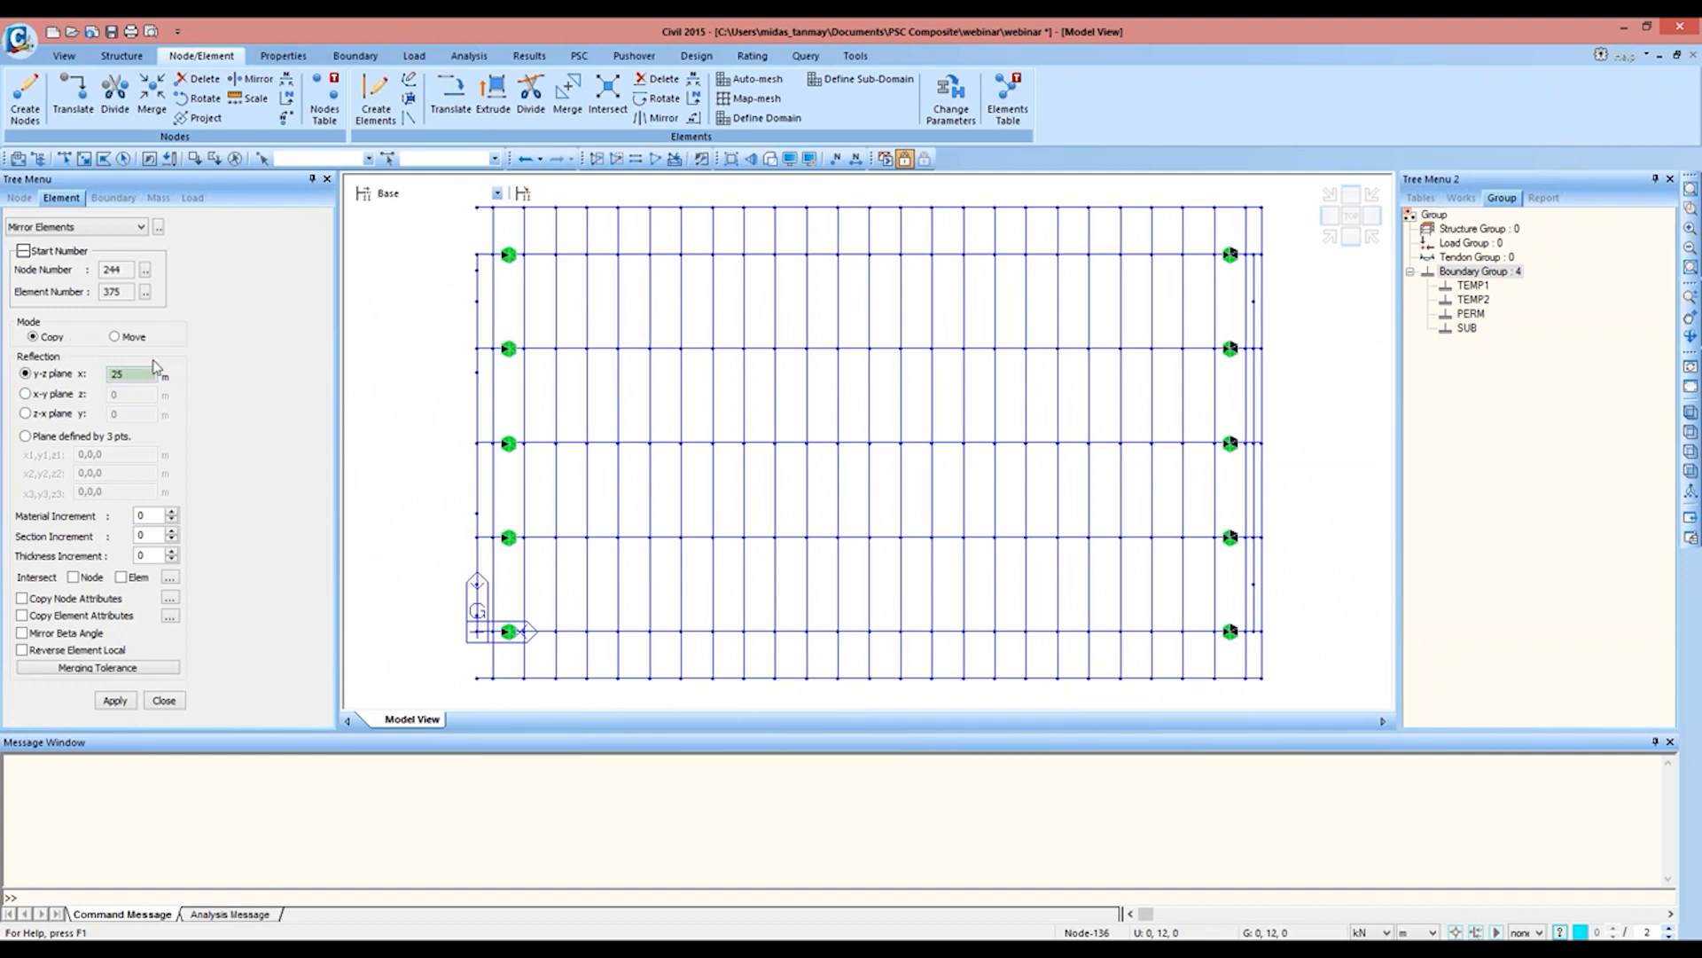
{"action": "double_click", "coordinate": [151, 374]}
{"action": "type", "text": "0"}
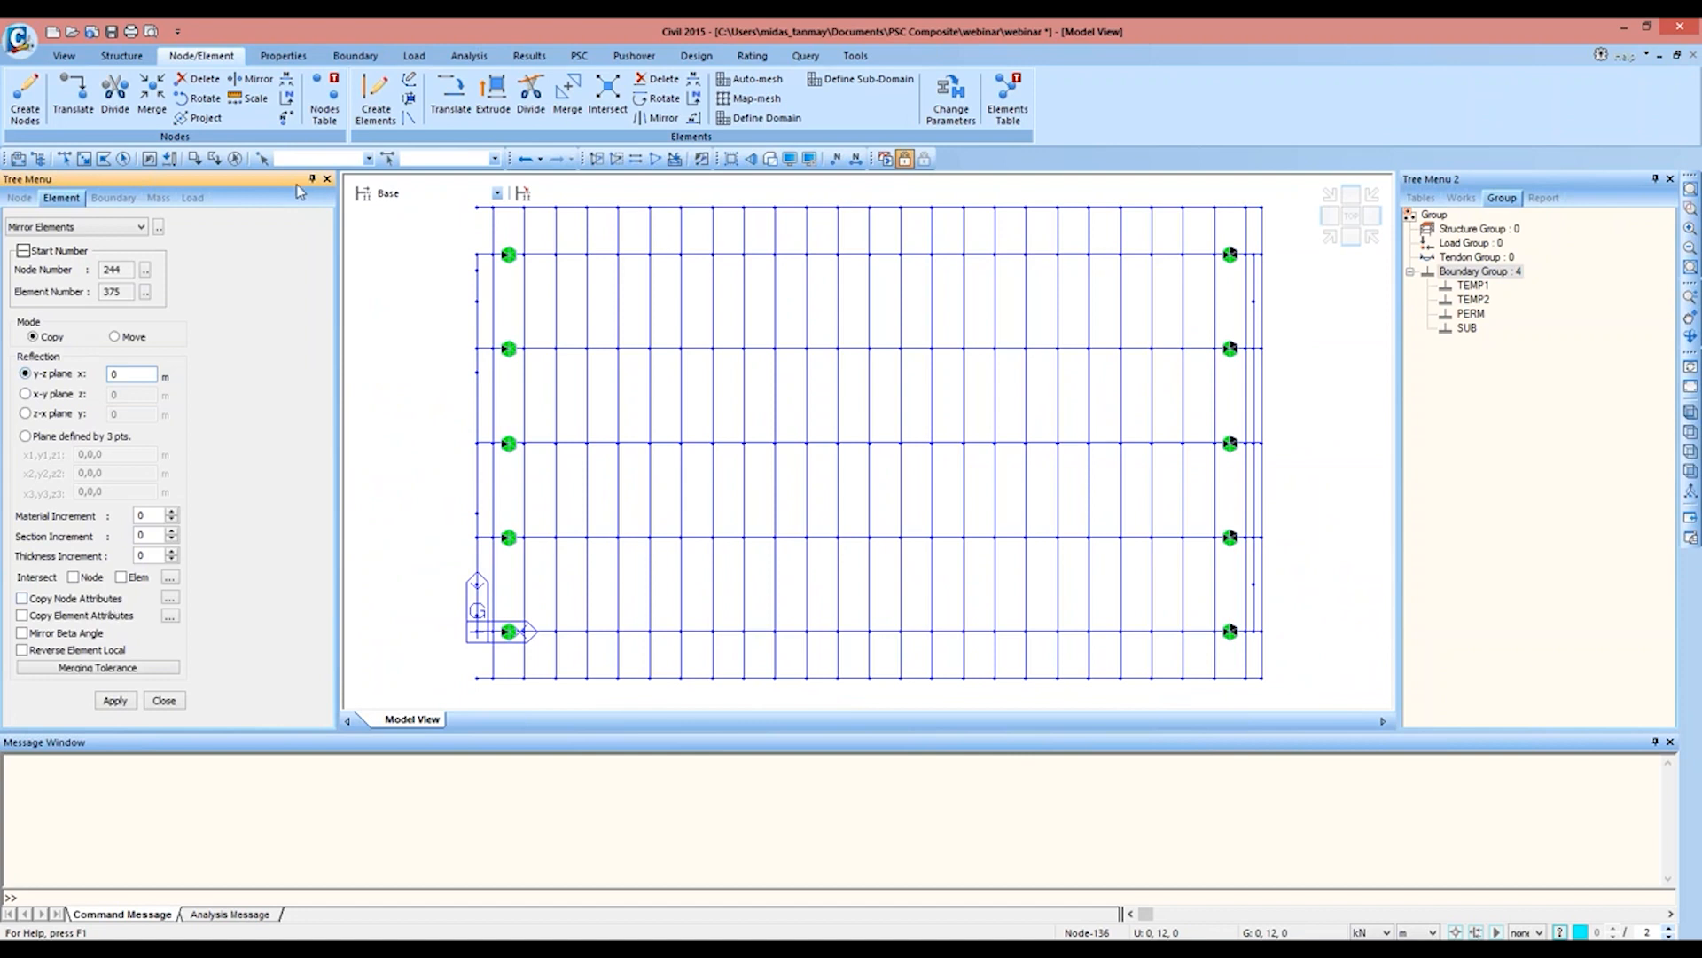
{"action": "left_click", "coordinate": [122, 159]}
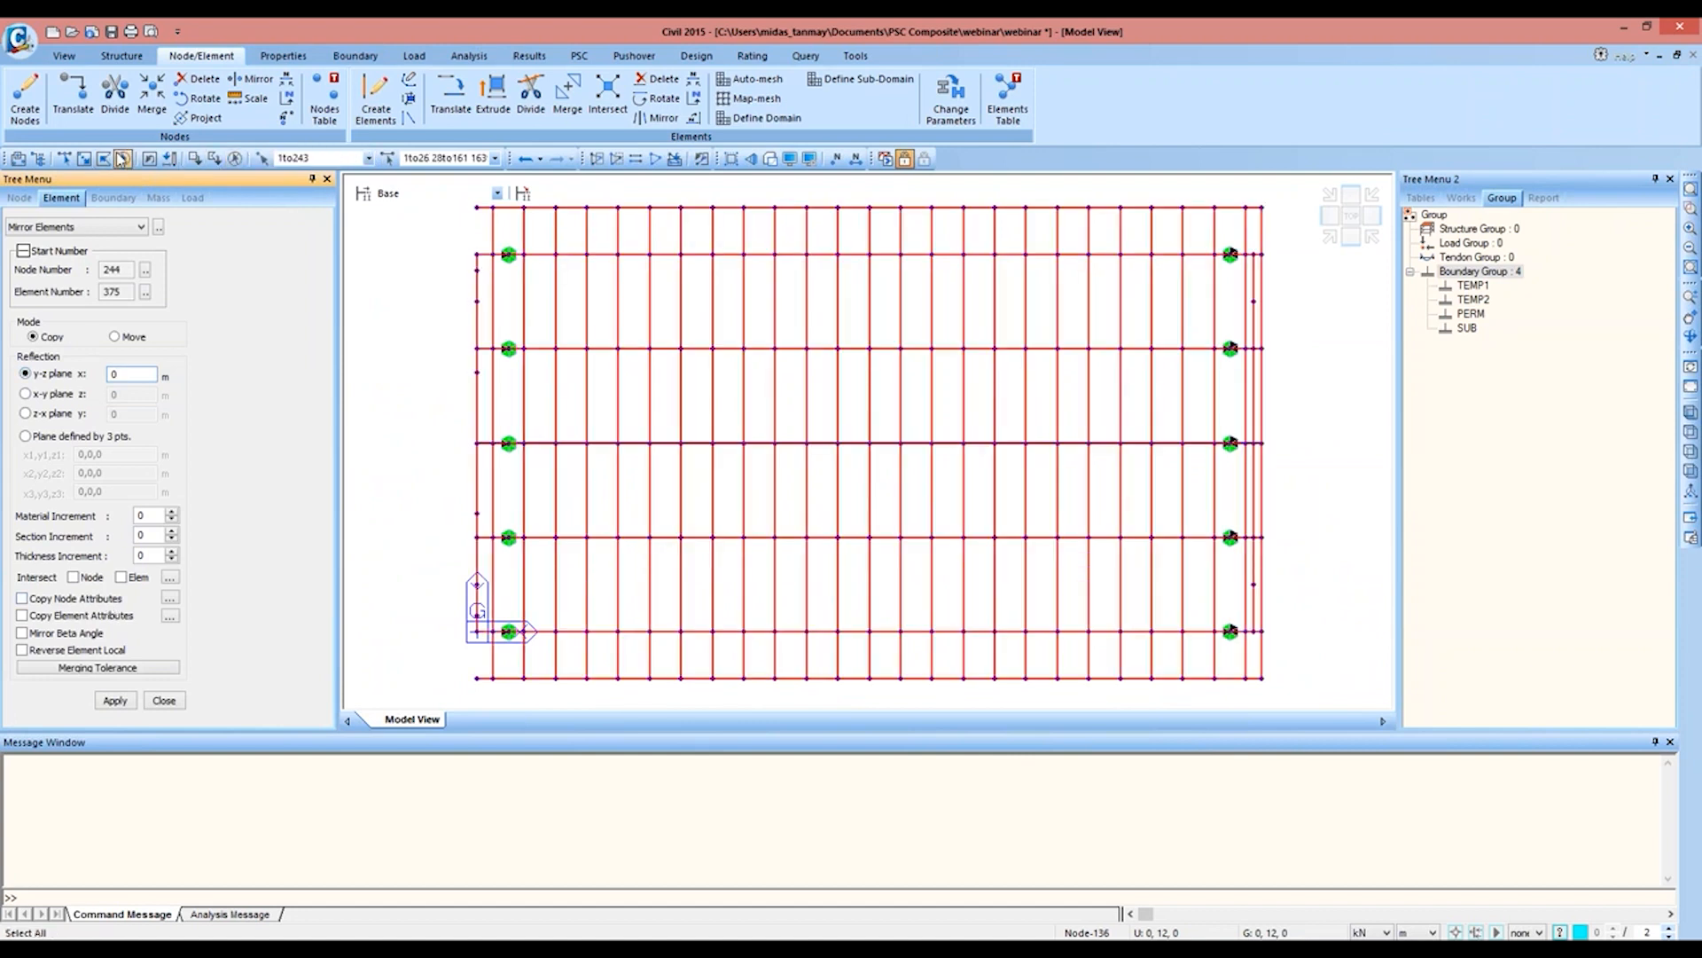
{"action": "left_click", "coordinate": [88, 581]}
{"action": "left_click", "coordinate": [136, 577]}
{"action": "left_click", "coordinate": [122, 704]}
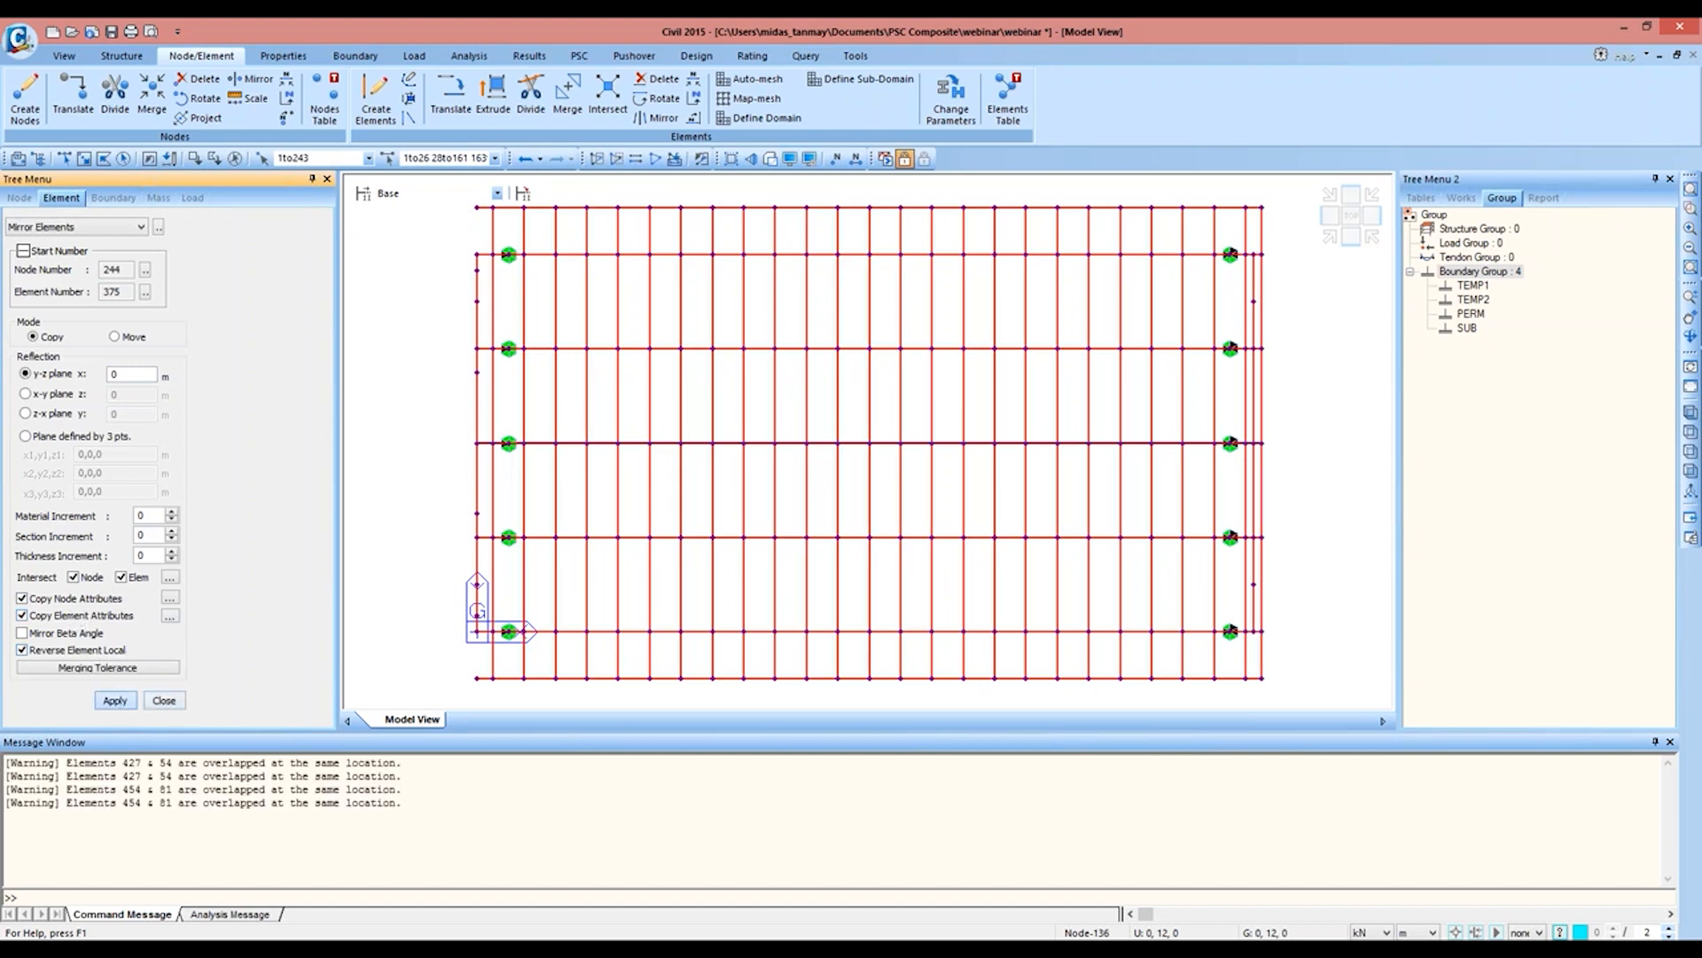
{"action": "left_click", "coordinate": [1349, 219]}
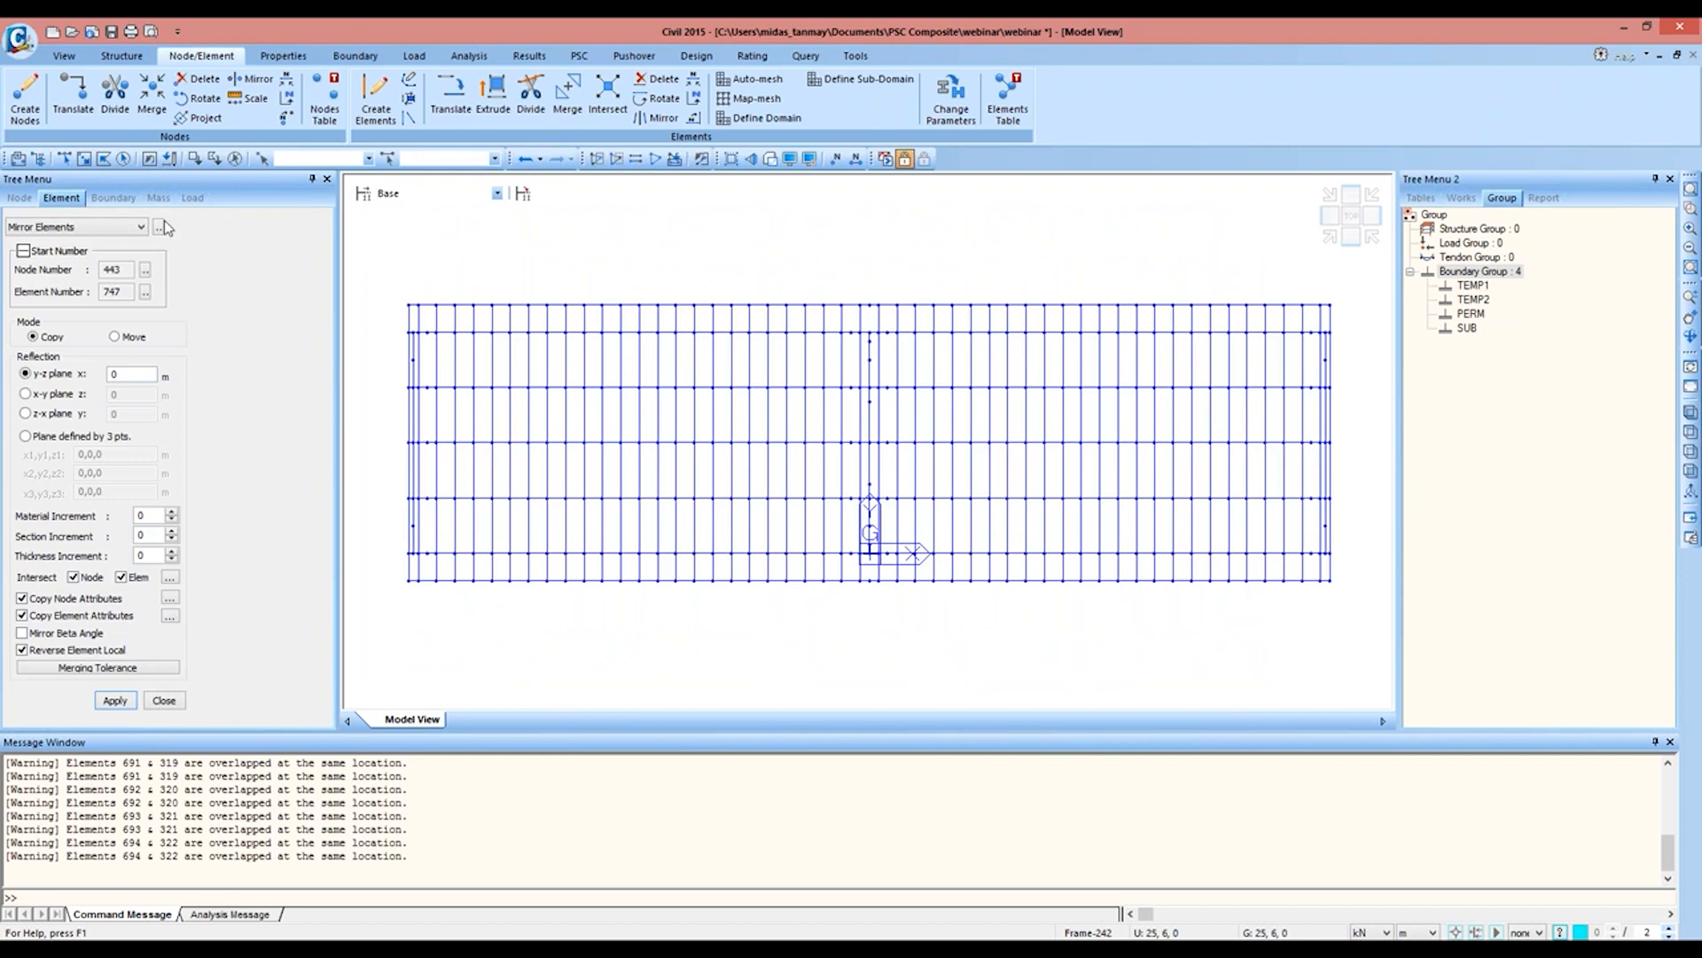
Step: Run the duplicate element check to remove the overlapping elements at the mirror plane
{"action": "left_click", "coordinate": [282, 55]}
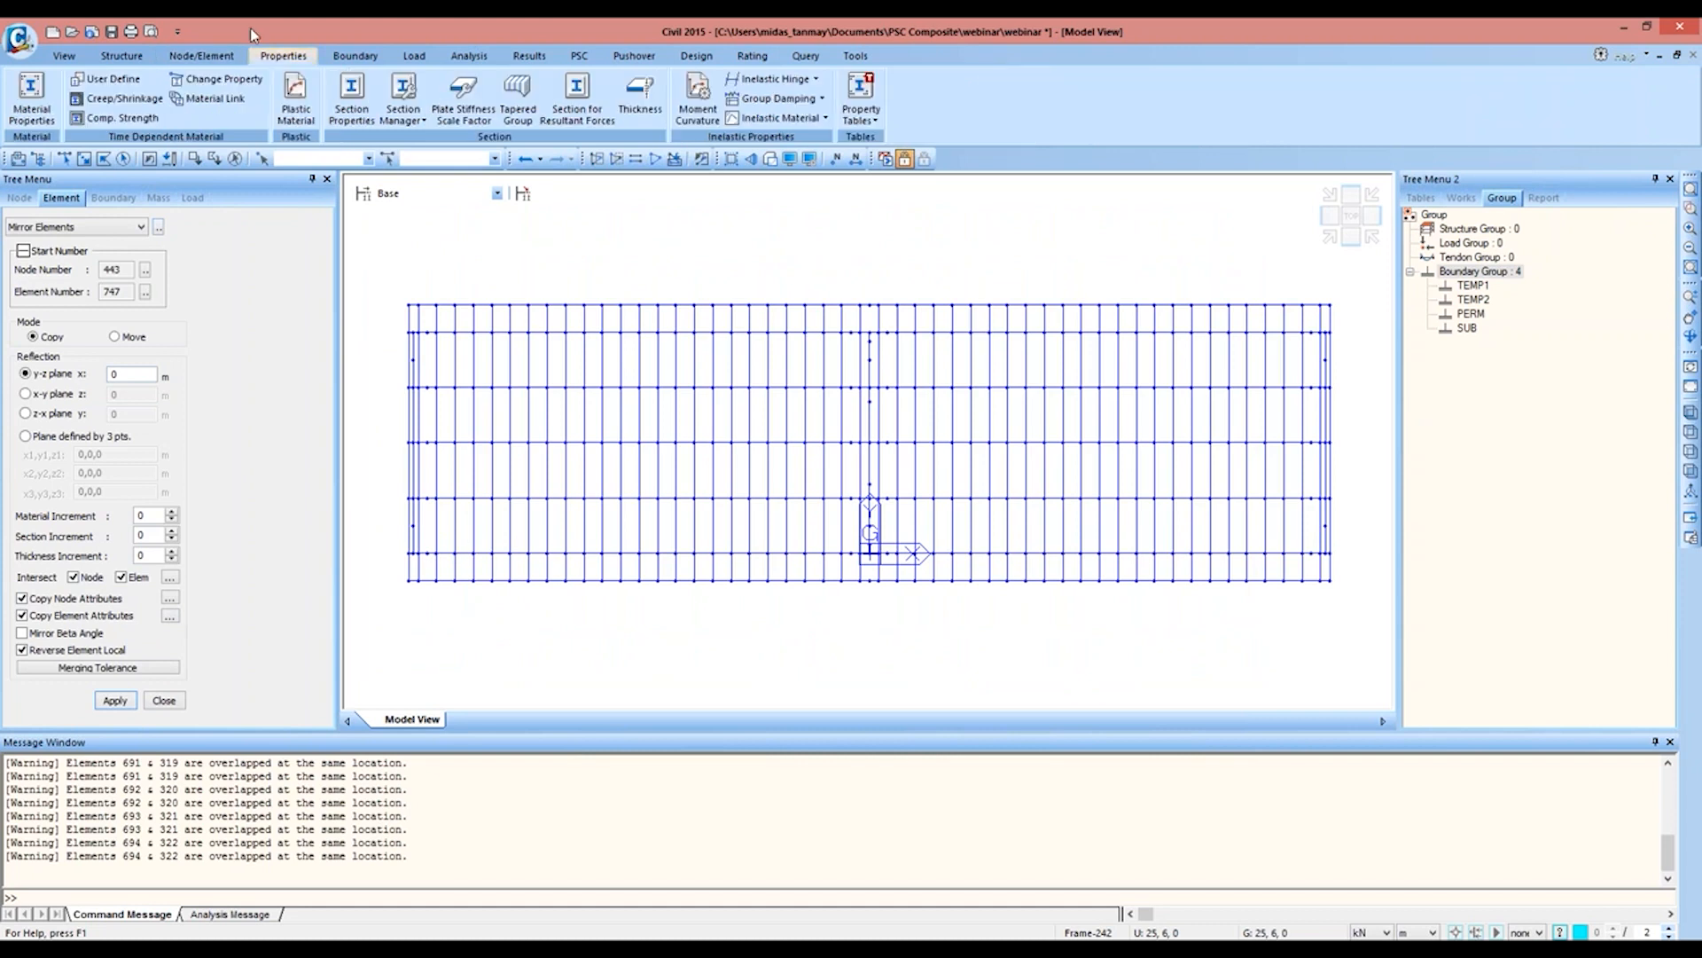
{"action": "left_click", "coordinate": [146, 56]}
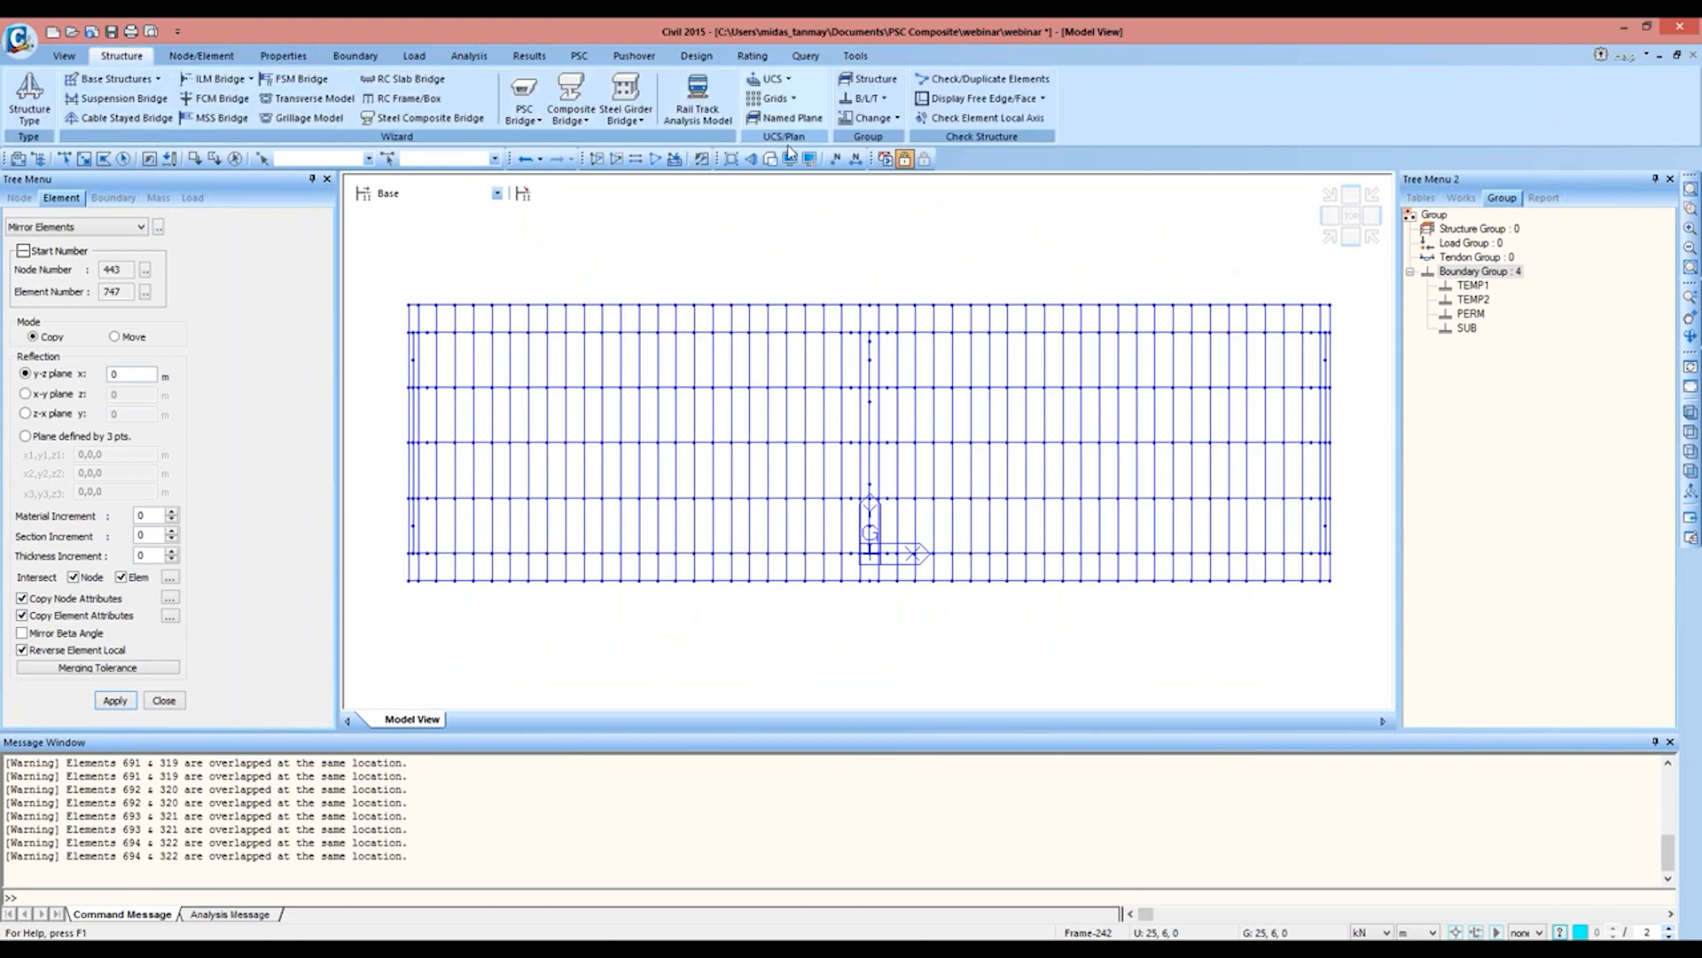
{"action": "left_click", "coordinate": [1024, 82]}
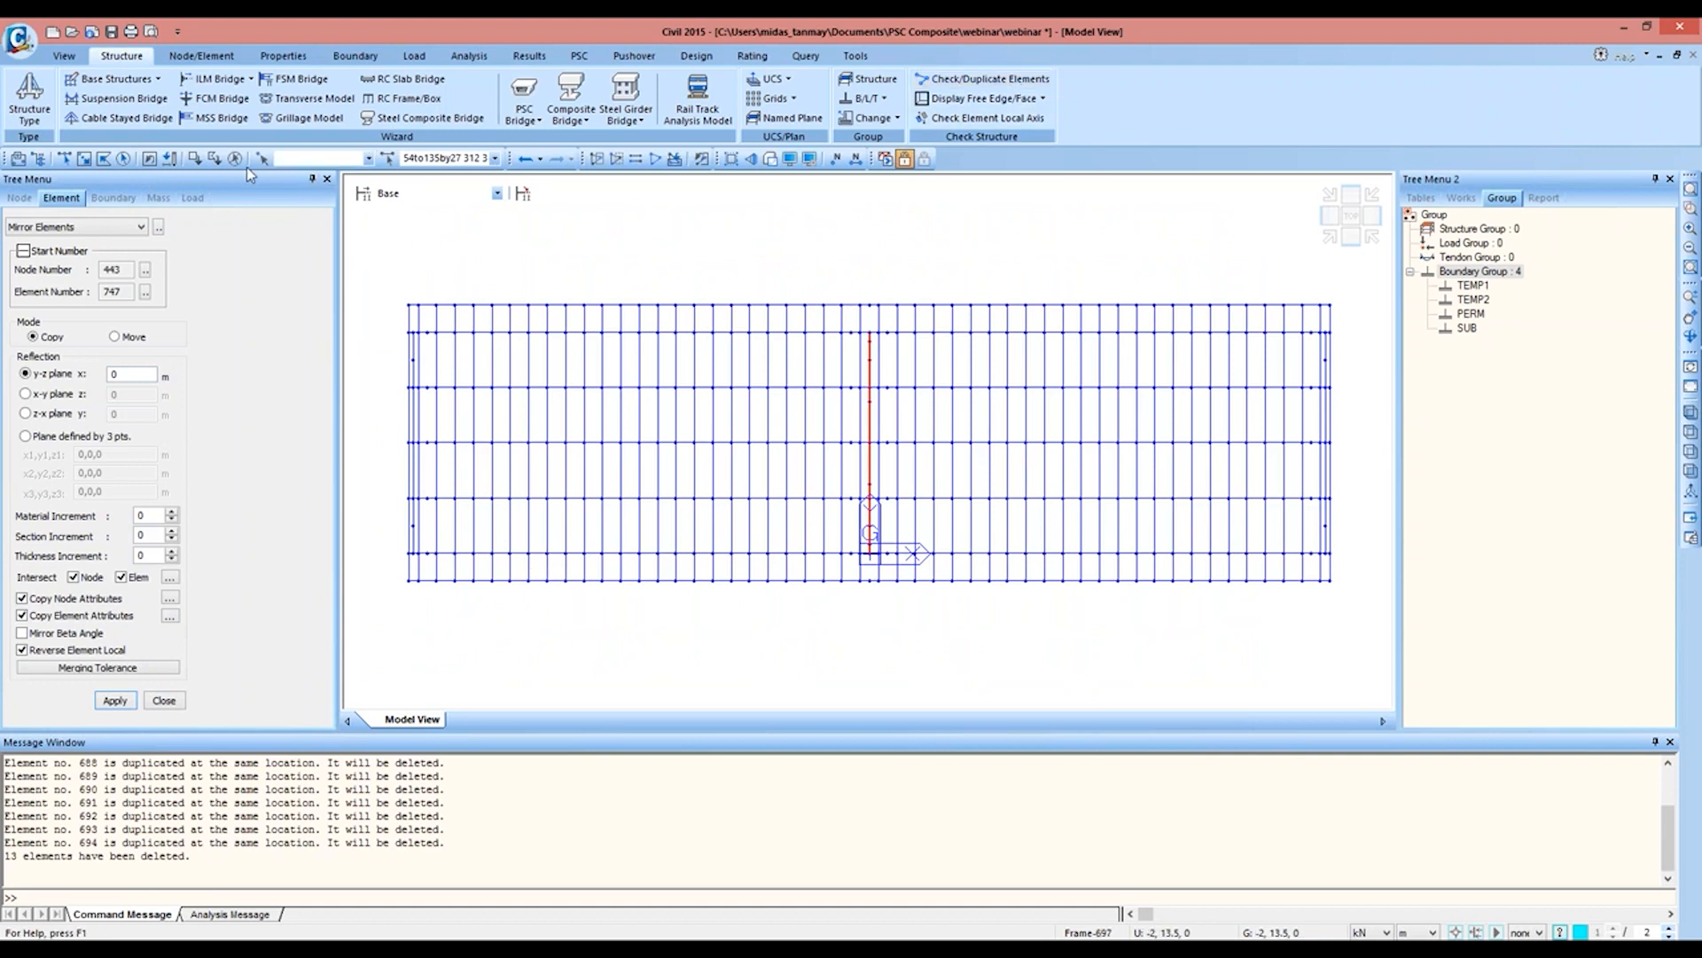
{"action": "left_click", "coordinate": [1330, 237]}
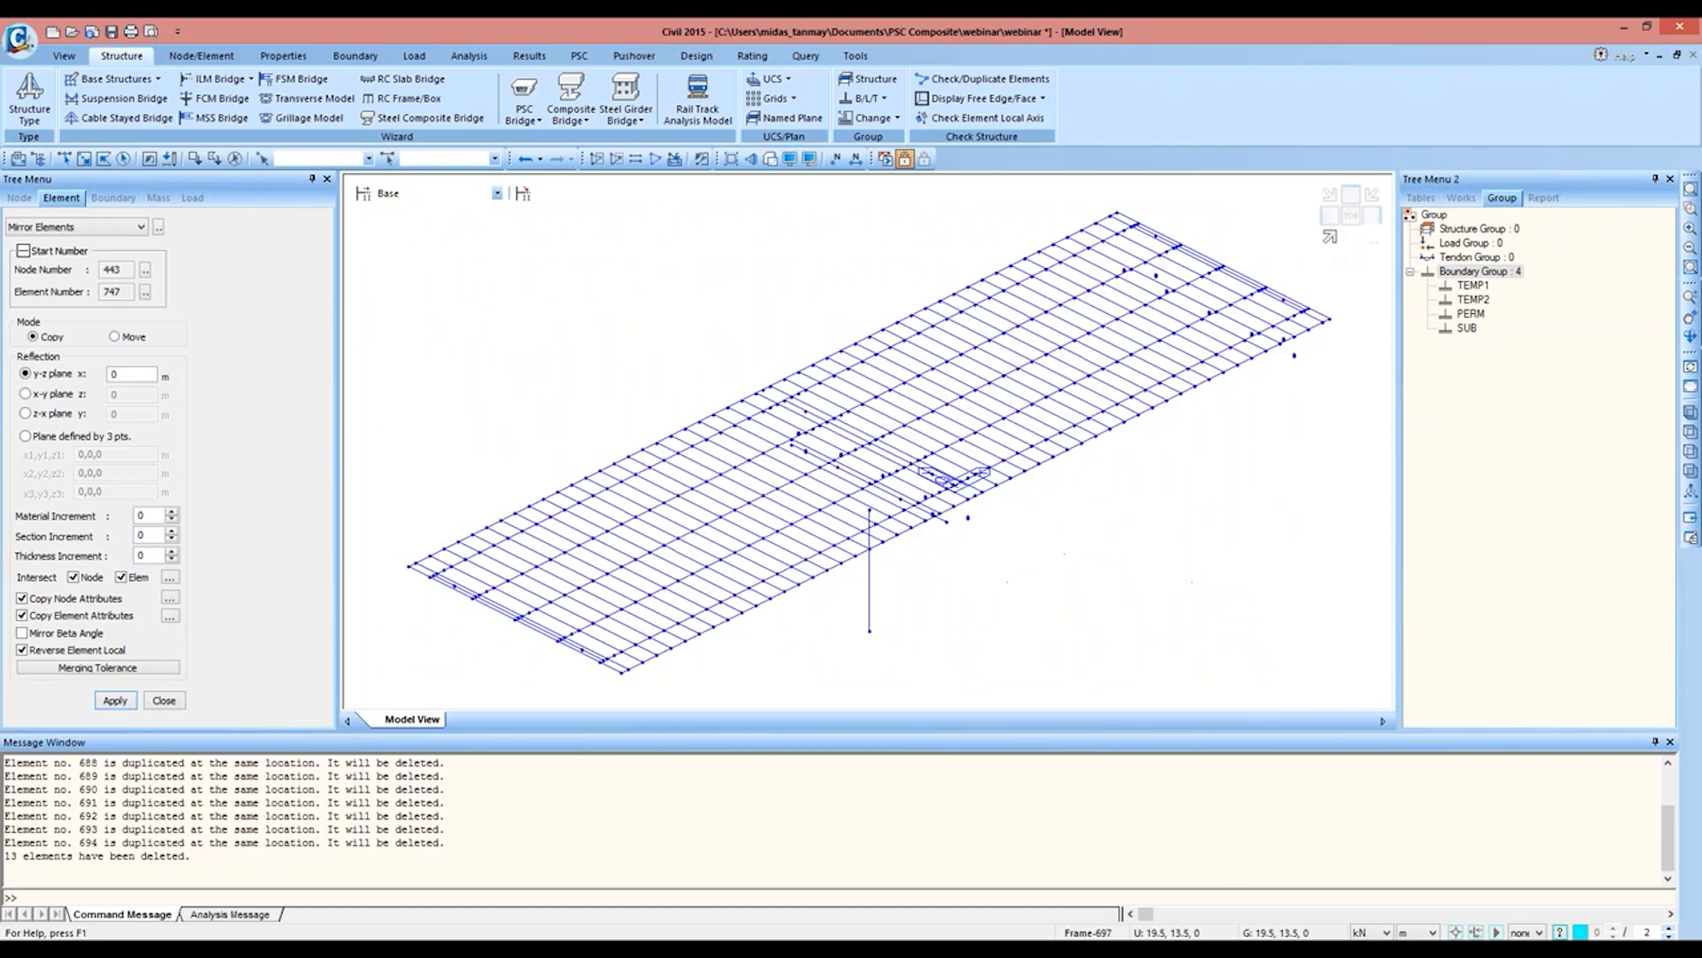
{"action": "middle_click_drag", "start_coordinate": [1006, 506], "coordinate": [912, 453]}
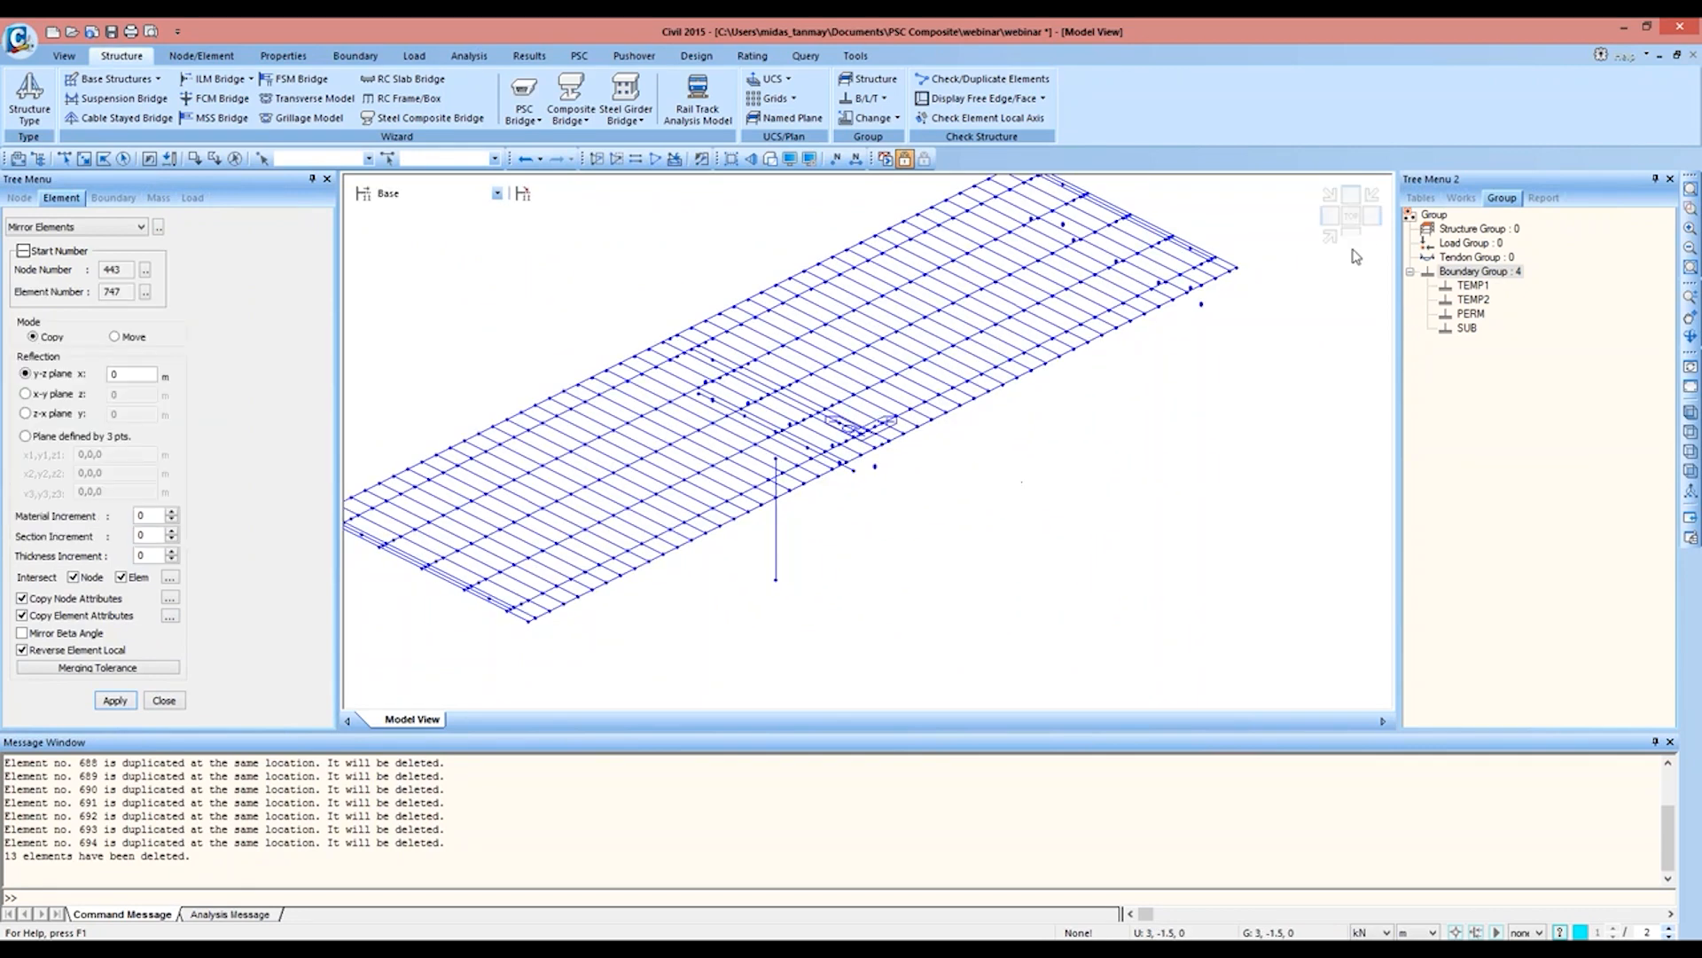
Step: Mirror-copy the bearing nodes under the original span about the y-z plane at x = 0 m, merging duplicate nodes and copying node attributes
{"action": "left_click", "coordinate": [1350, 236]}
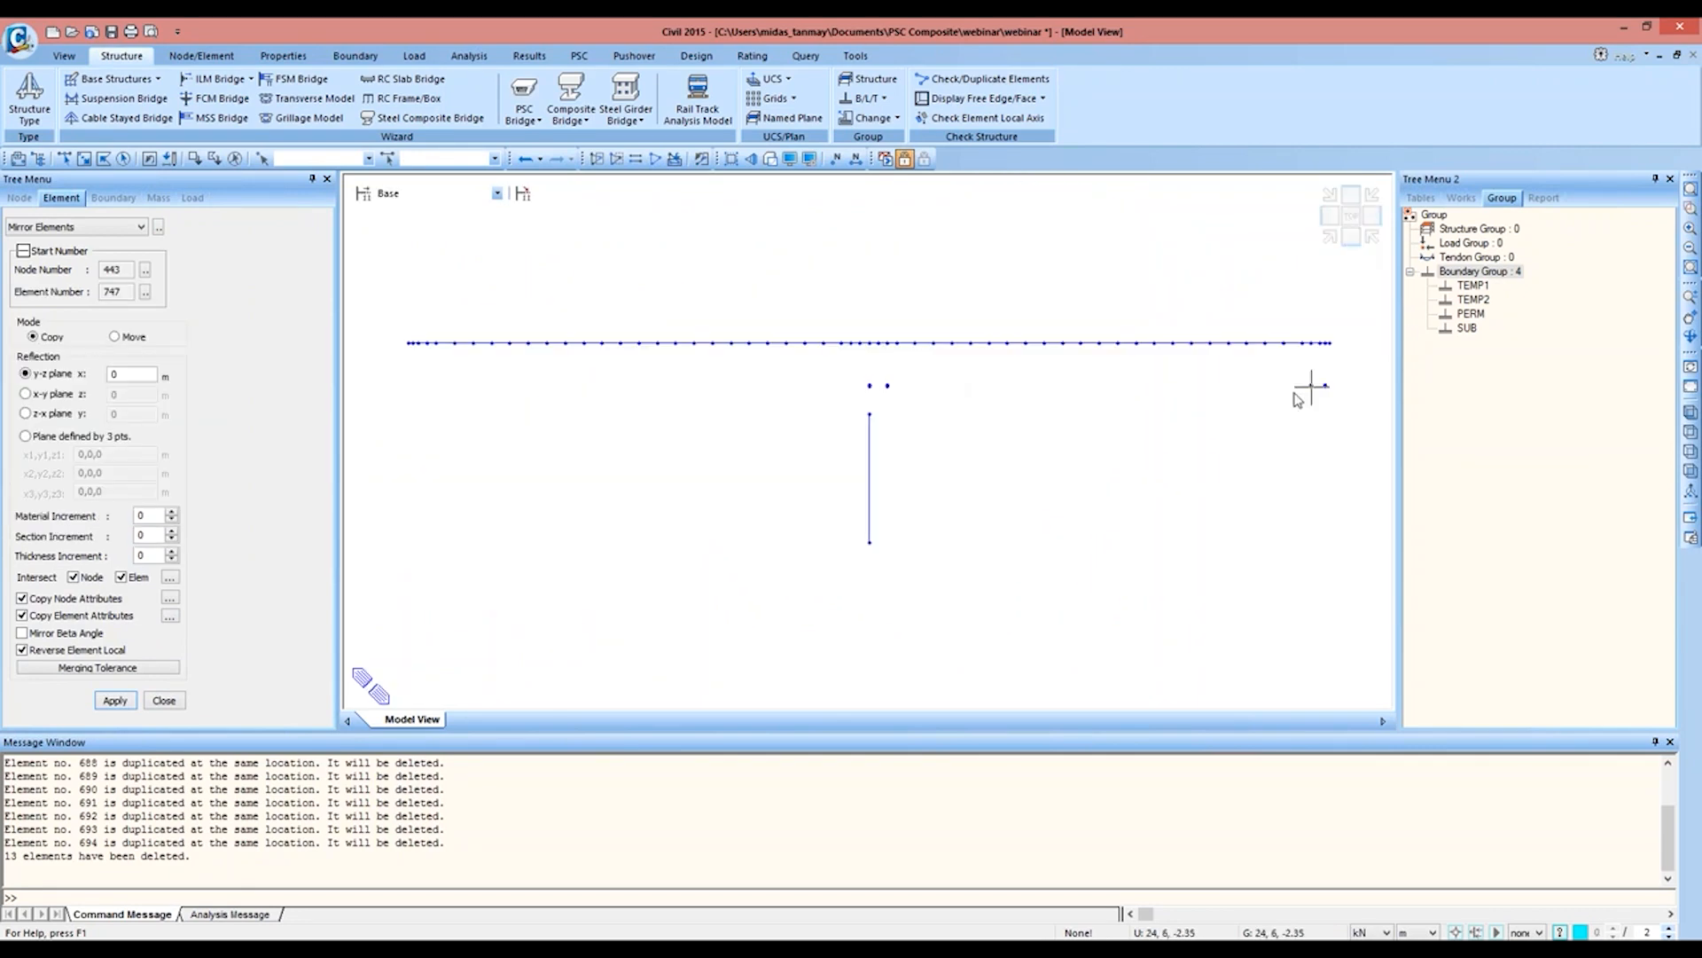
{"action": "left_click", "coordinate": [73, 159]}
{"action": "left_click_drag", "start_coordinate": [879, 364], "coordinate": [1367, 529]}
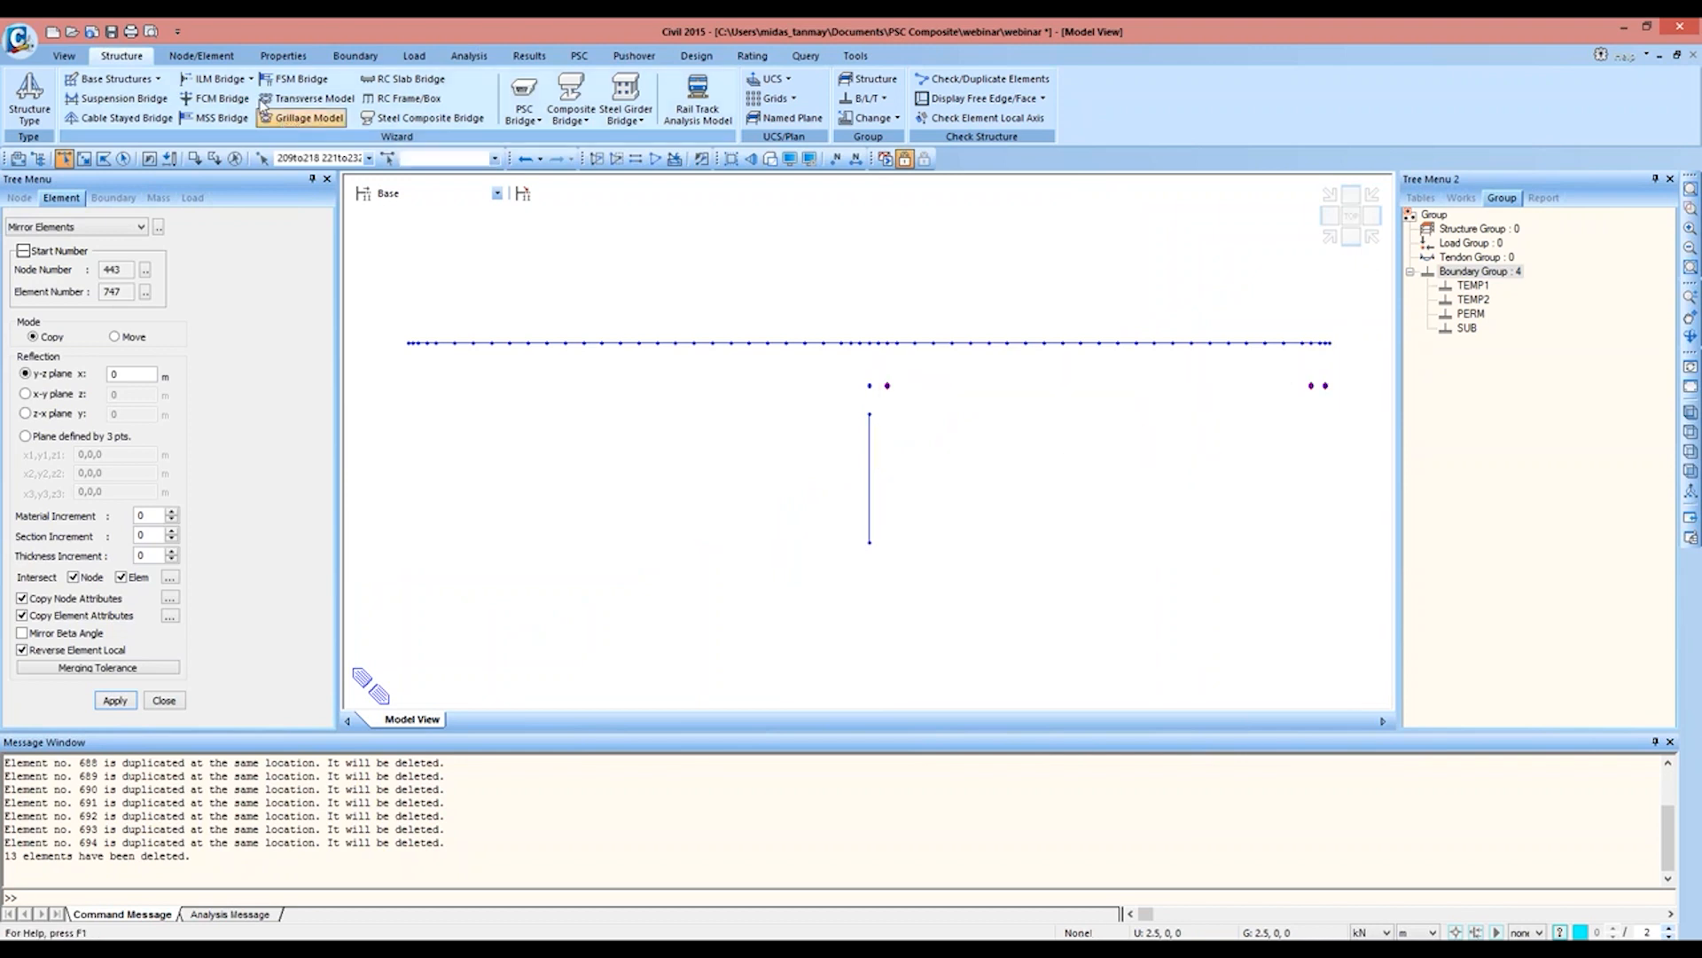
{"action": "left_click", "coordinate": [203, 56]}
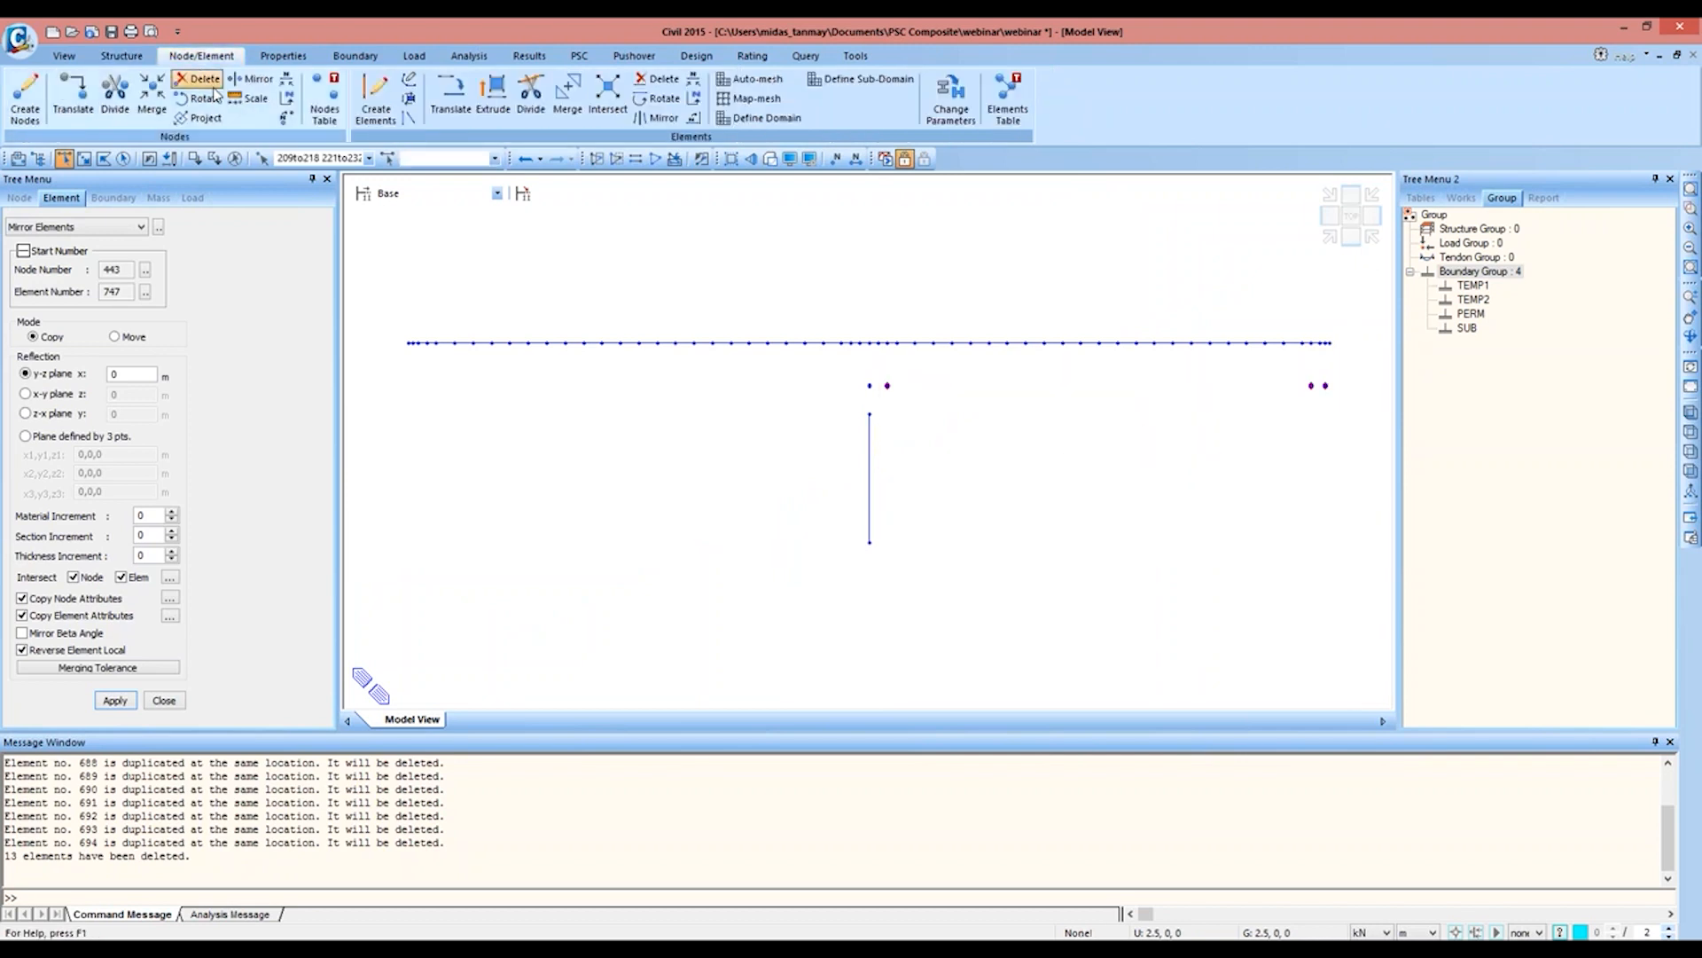
{"action": "left_click", "coordinate": [253, 79]}
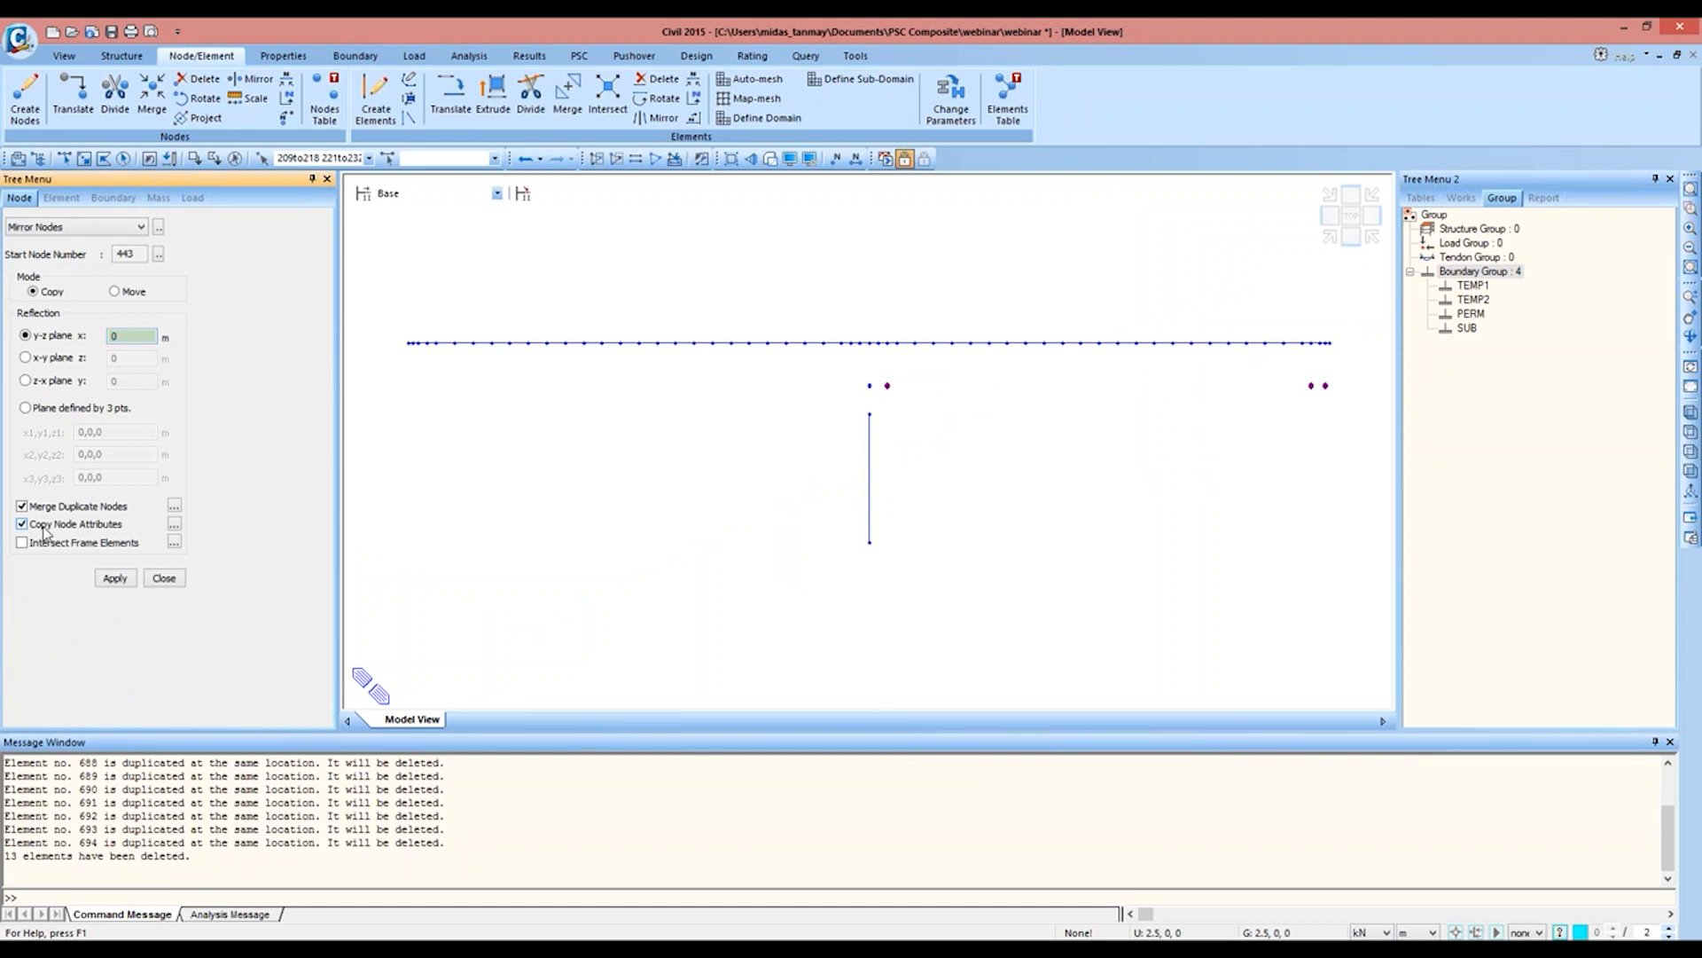
{"action": "left_click", "coordinate": [107, 577]}
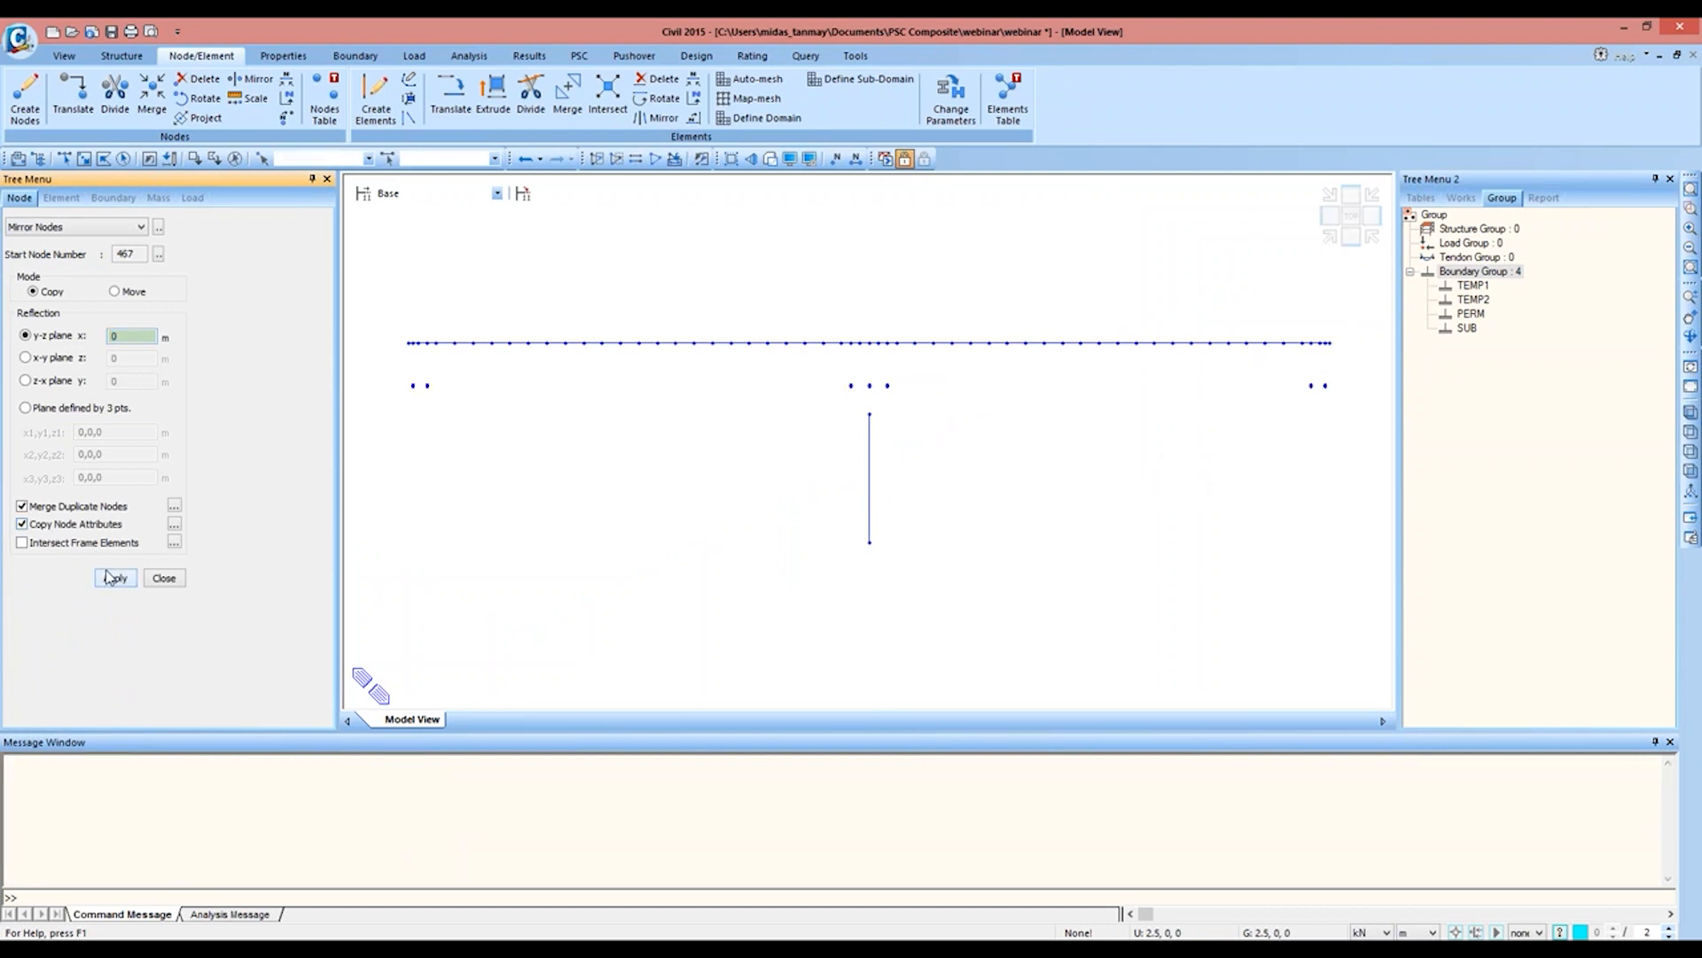
{"action": "left_click", "coordinate": [1330, 240]}
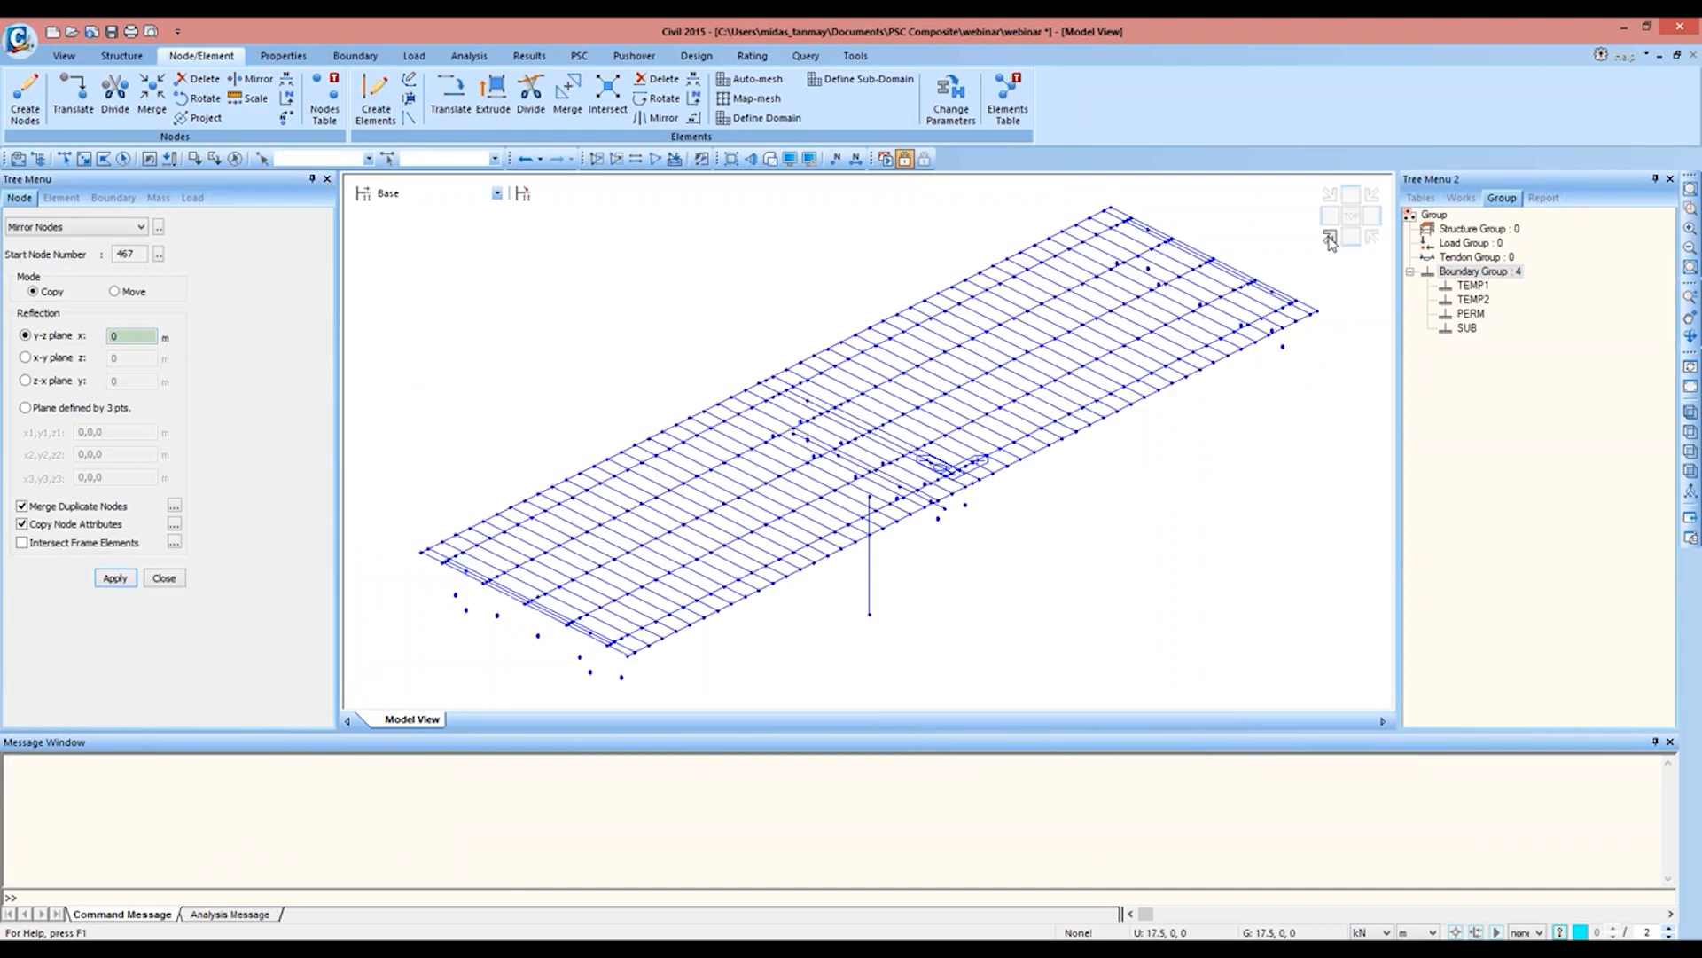
{"action": "left_click", "coordinate": [164, 577]}
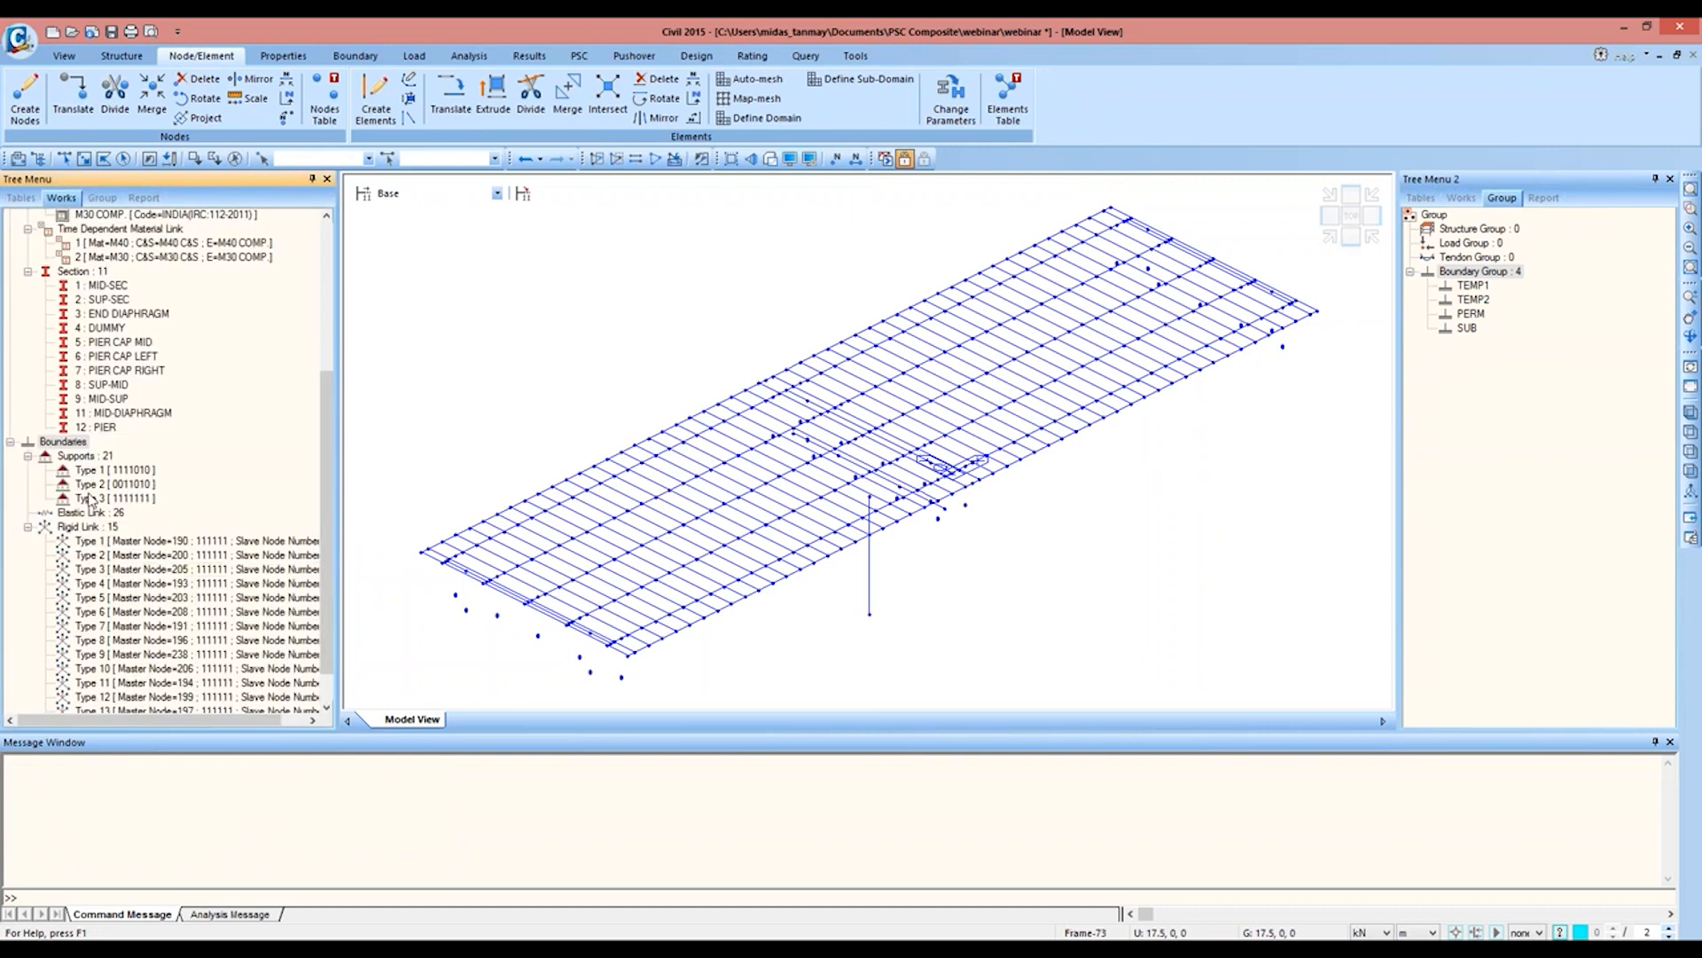
Step: Display all boundary symbols, including supports, elastic links and rigid links, in the model
{"action": "right_click", "coordinate": [103, 461]}
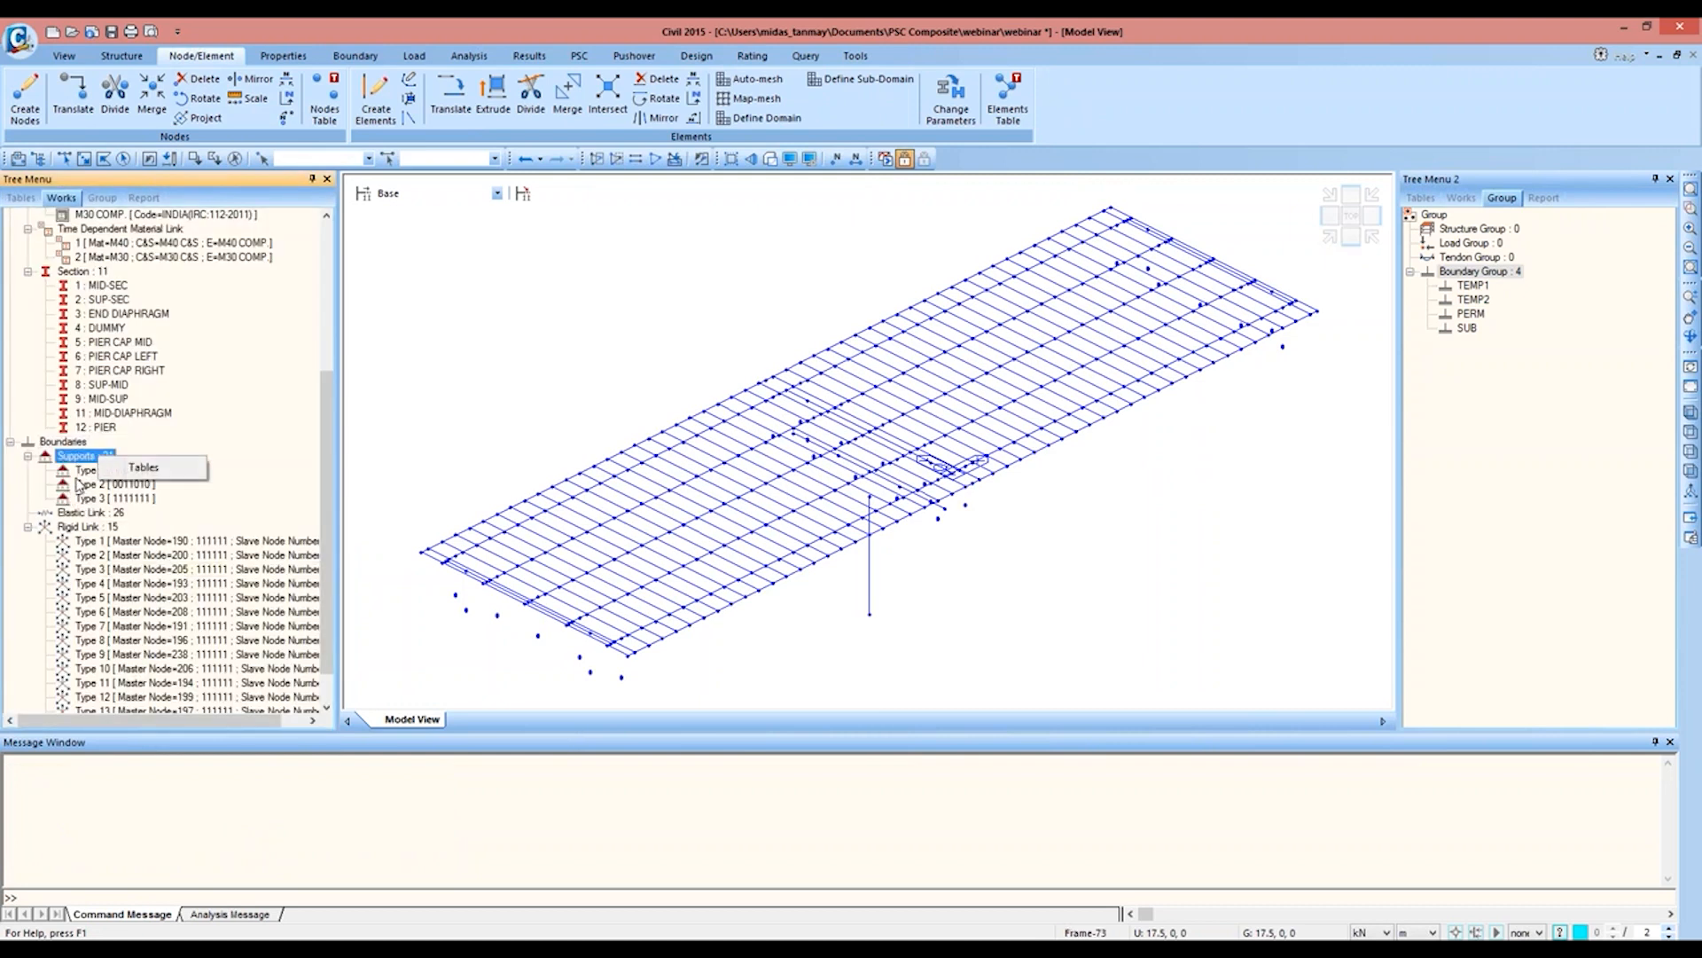
{"action": "left_click", "coordinate": [790, 160]}
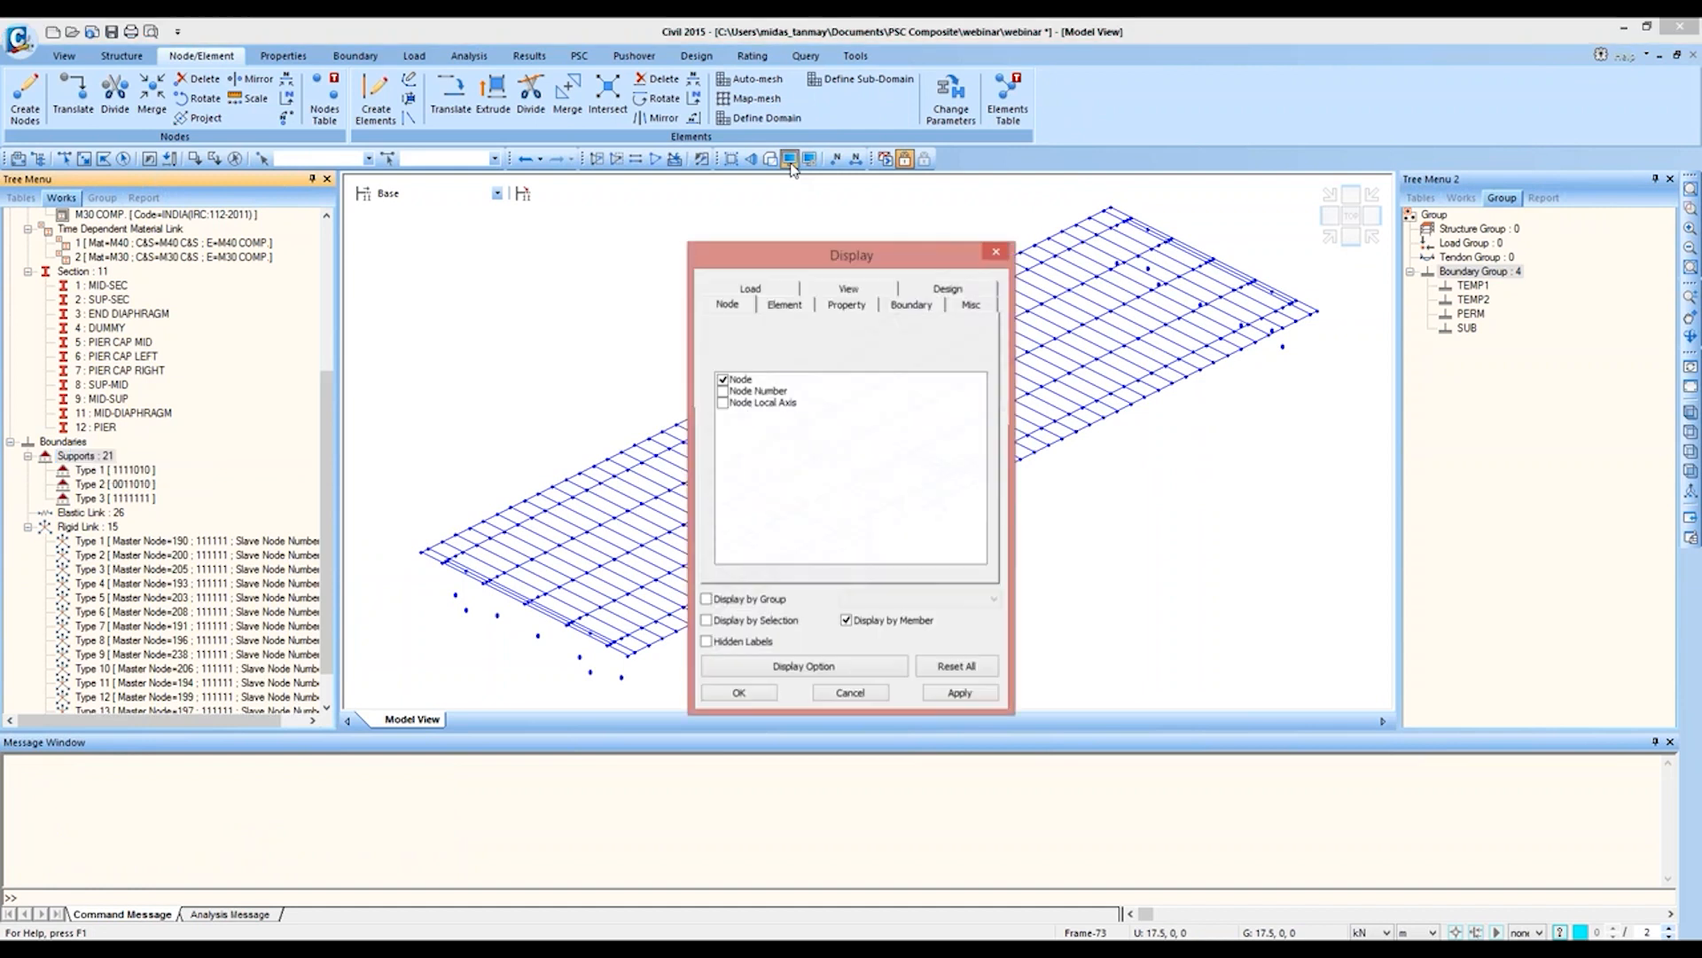
{"action": "left_click", "coordinate": [888, 311]}
{"action": "left_click_drag", "start_coordinate": [729, 381], "coordinate": [723, 559]}
{"action": "left_click", "coordinate": [722, 555]}
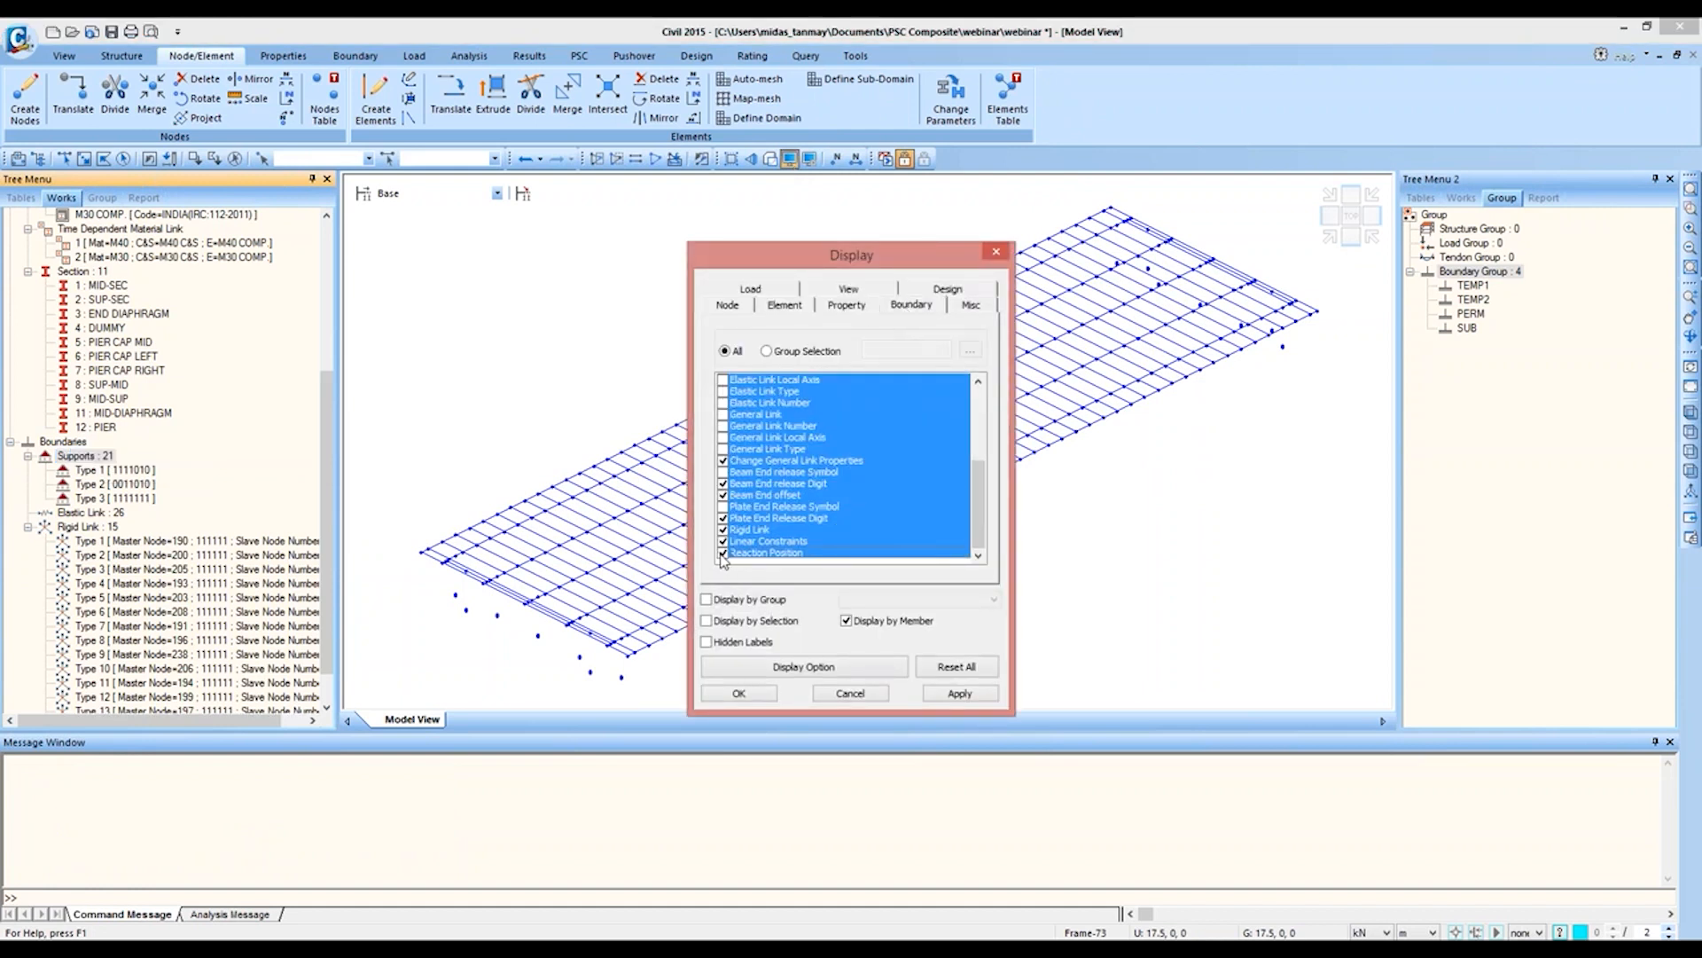
{"action": "left_click", "coordinate": [759, 696]}
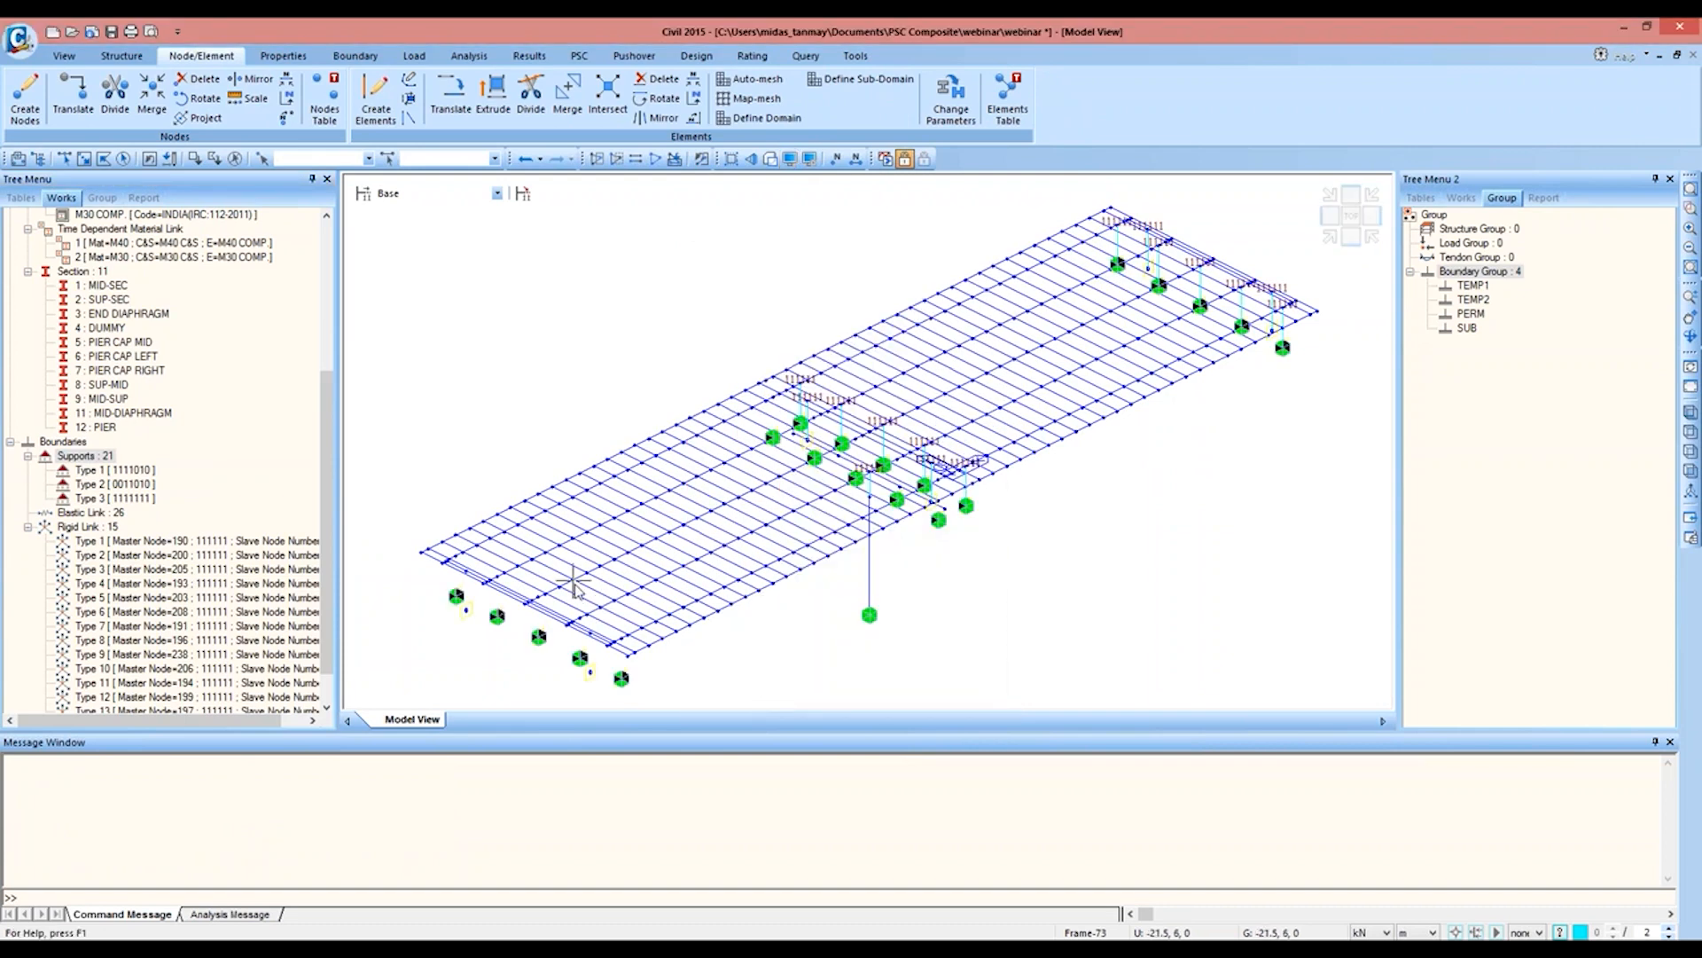
Step: Examine the mirrored span's end bearings to see which supports, elastic links and rigid links were copied
{"action": "middle_click_drag", "start_coordinate": [562, 570], "coordinate": [558, 521]}
{"action": "middle_click_drag", "start_coordinate": [1004, 401], "coordinate": [942, 468]}
{"action": "middle_click_drag", "start_coordinate": [441, 641], "coordinate": [506, 611]}
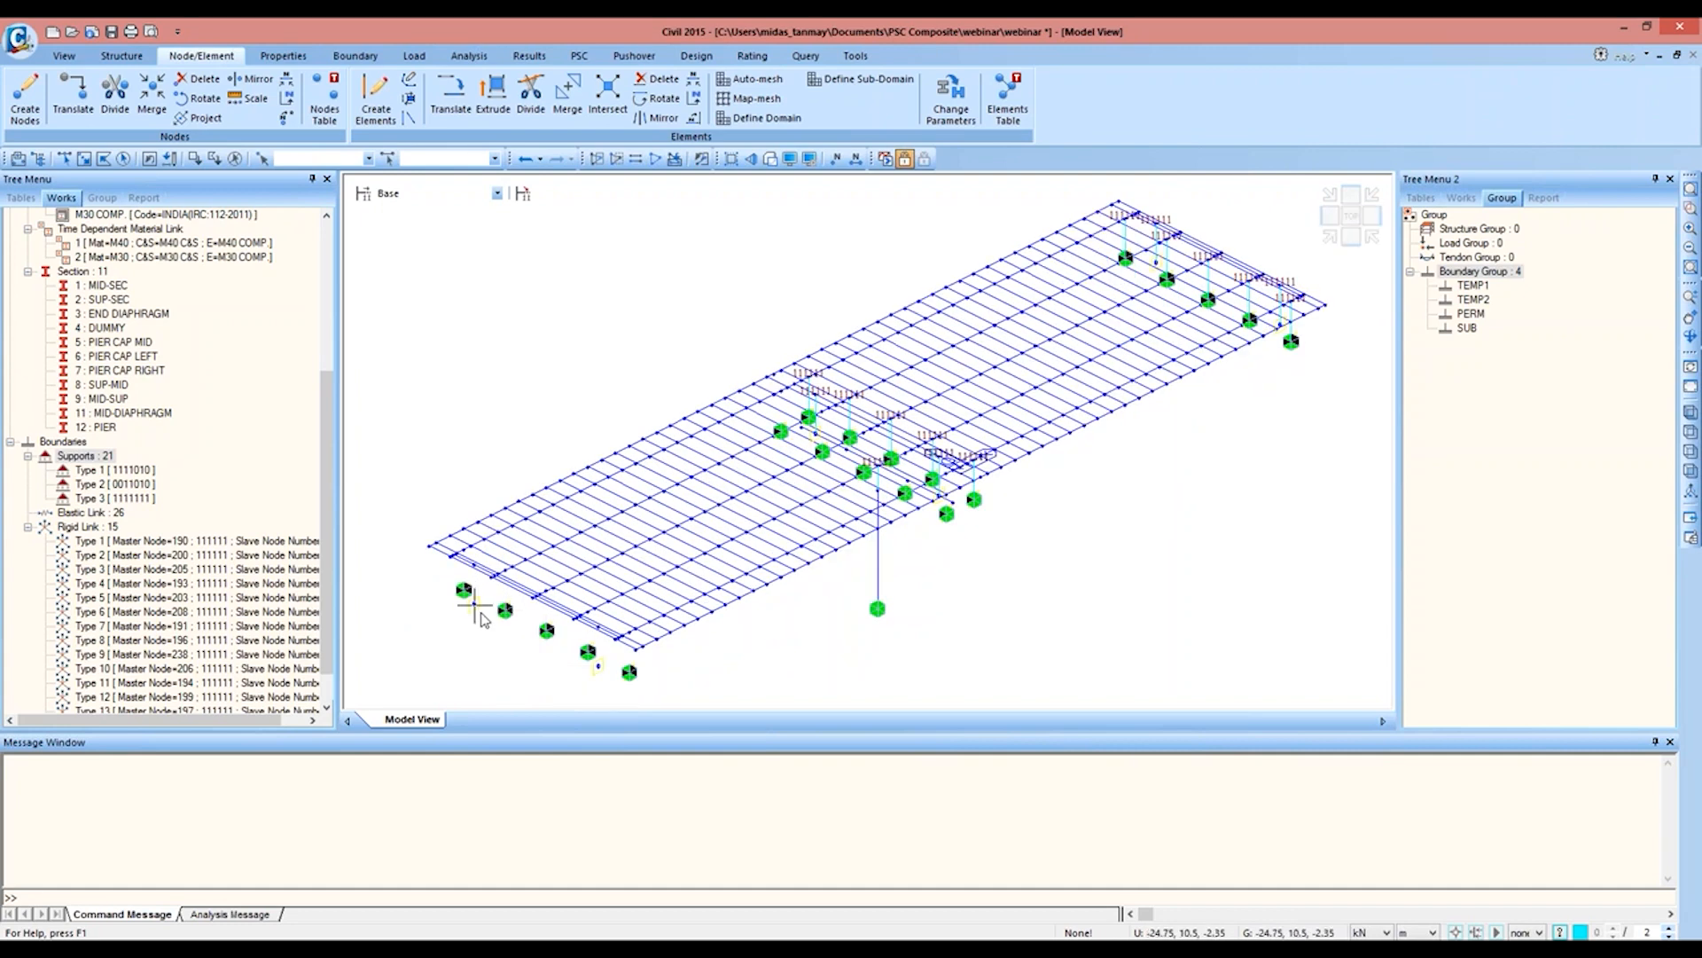
{"action": "left_click", "coordinate": [1690, 207]}
{"action": "left_click_drag", "start_coordinate": [439, 585], "coordinate": [523, 637]}
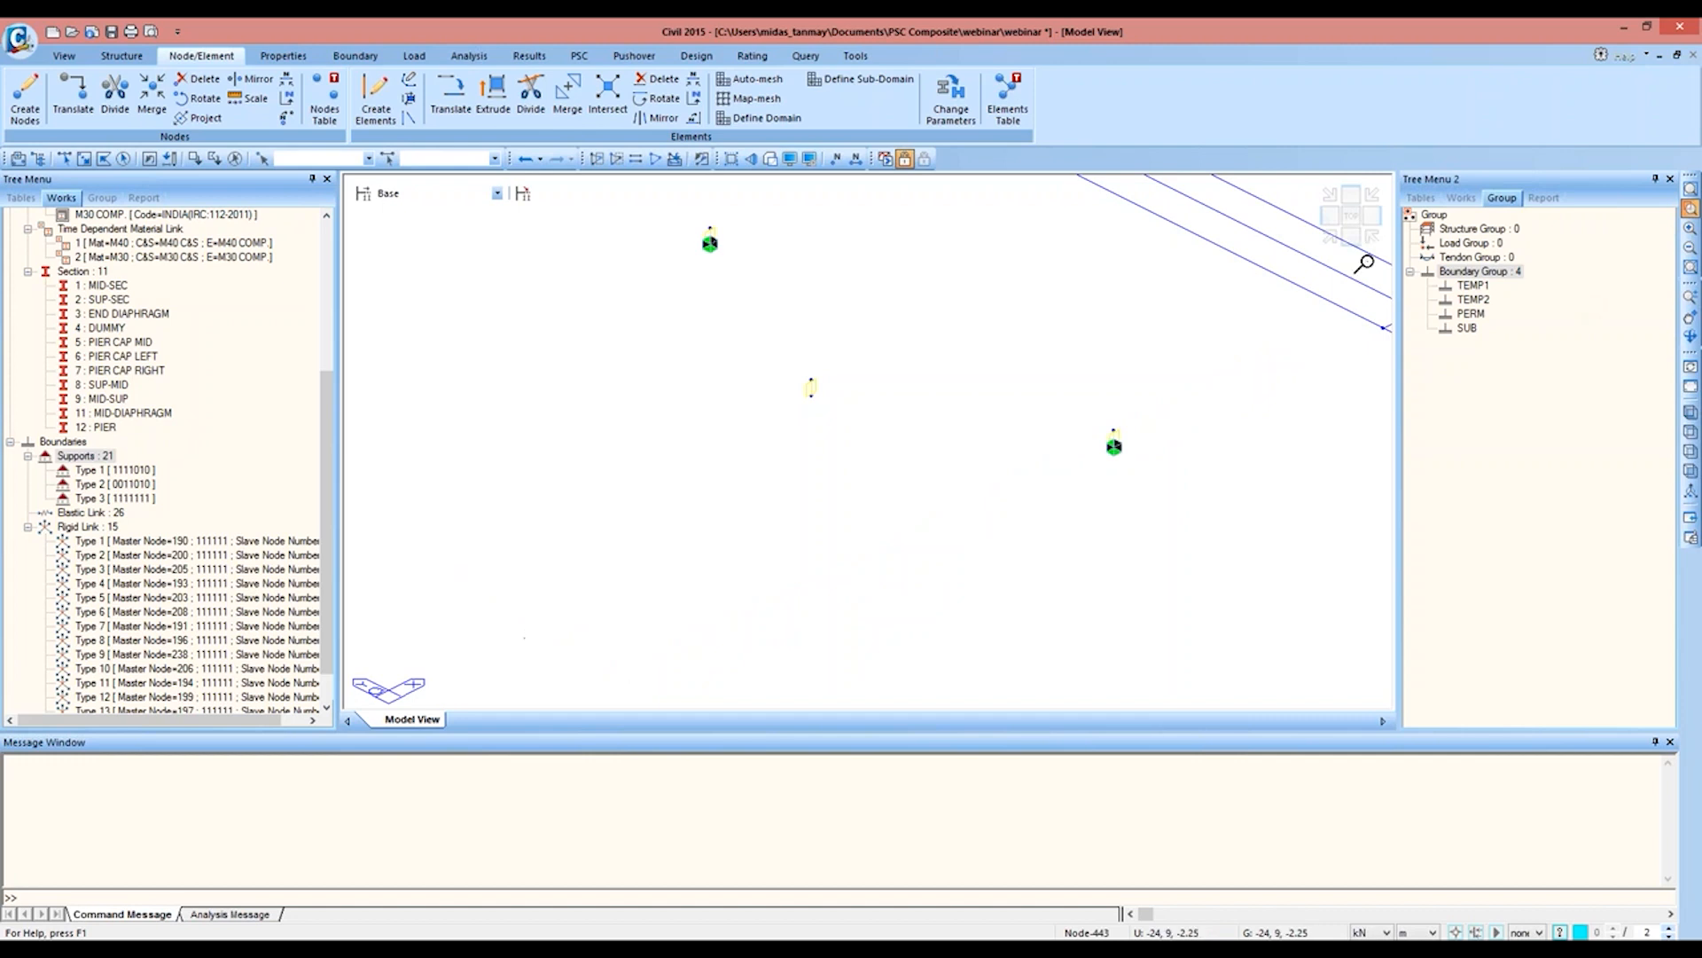
{"action": "left_click", "coordinate": [1330, 236]}
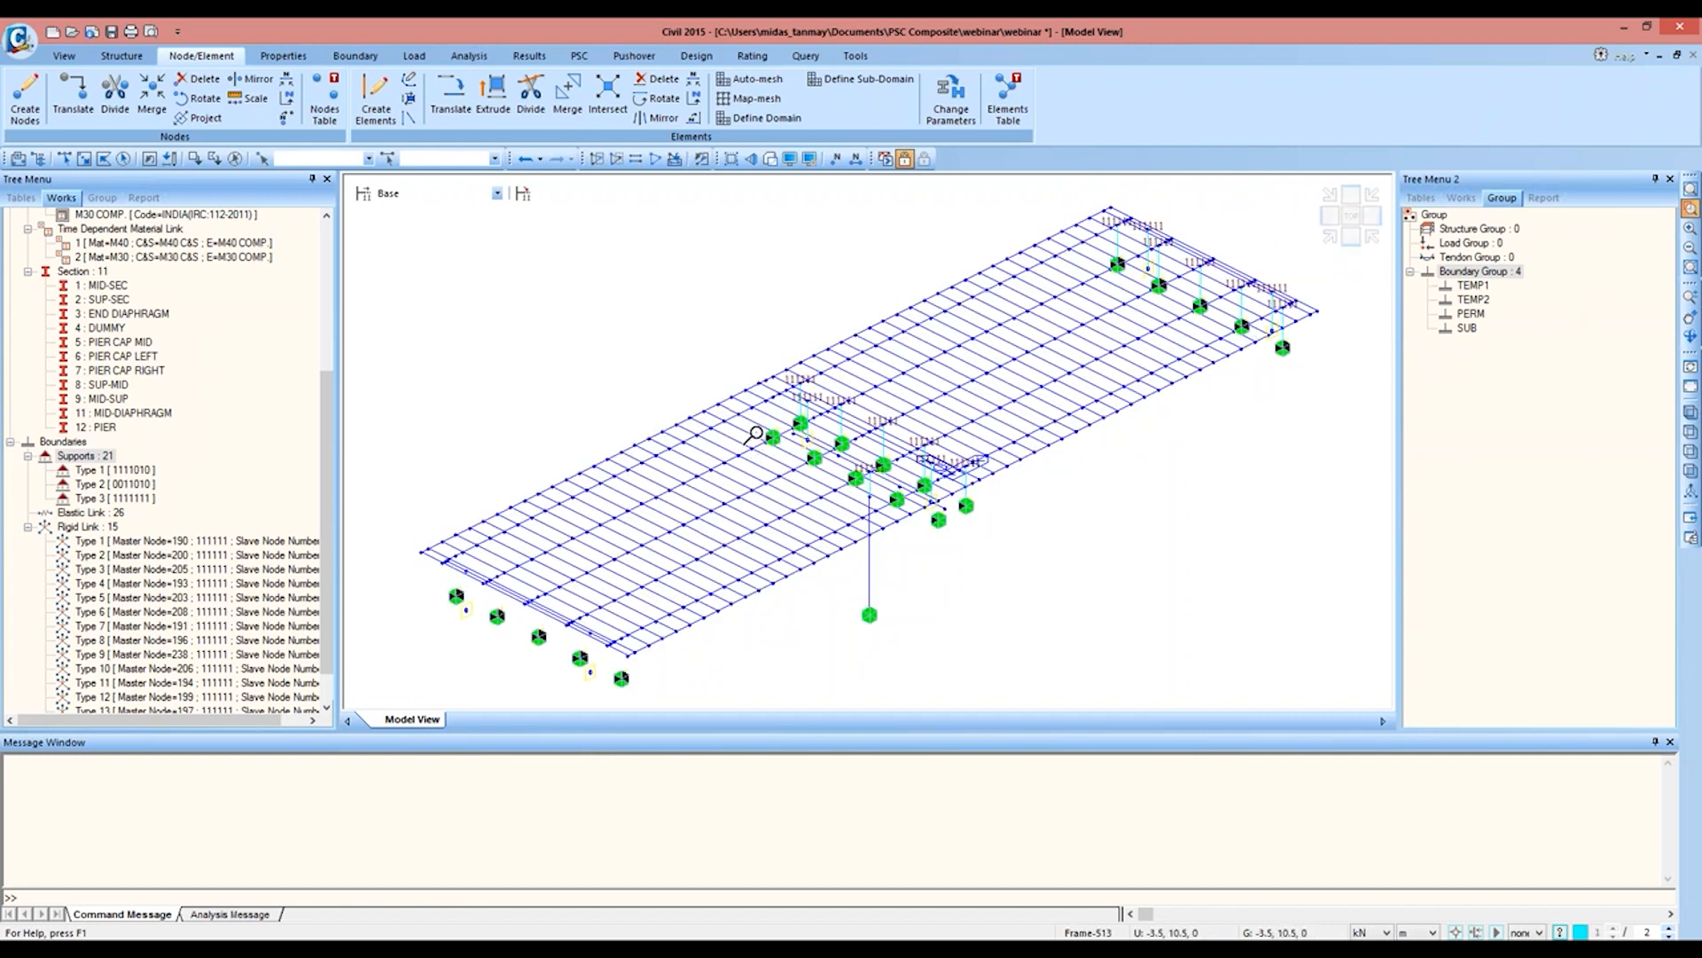
{"action": "left_click", "coordinate": [87, 540]}
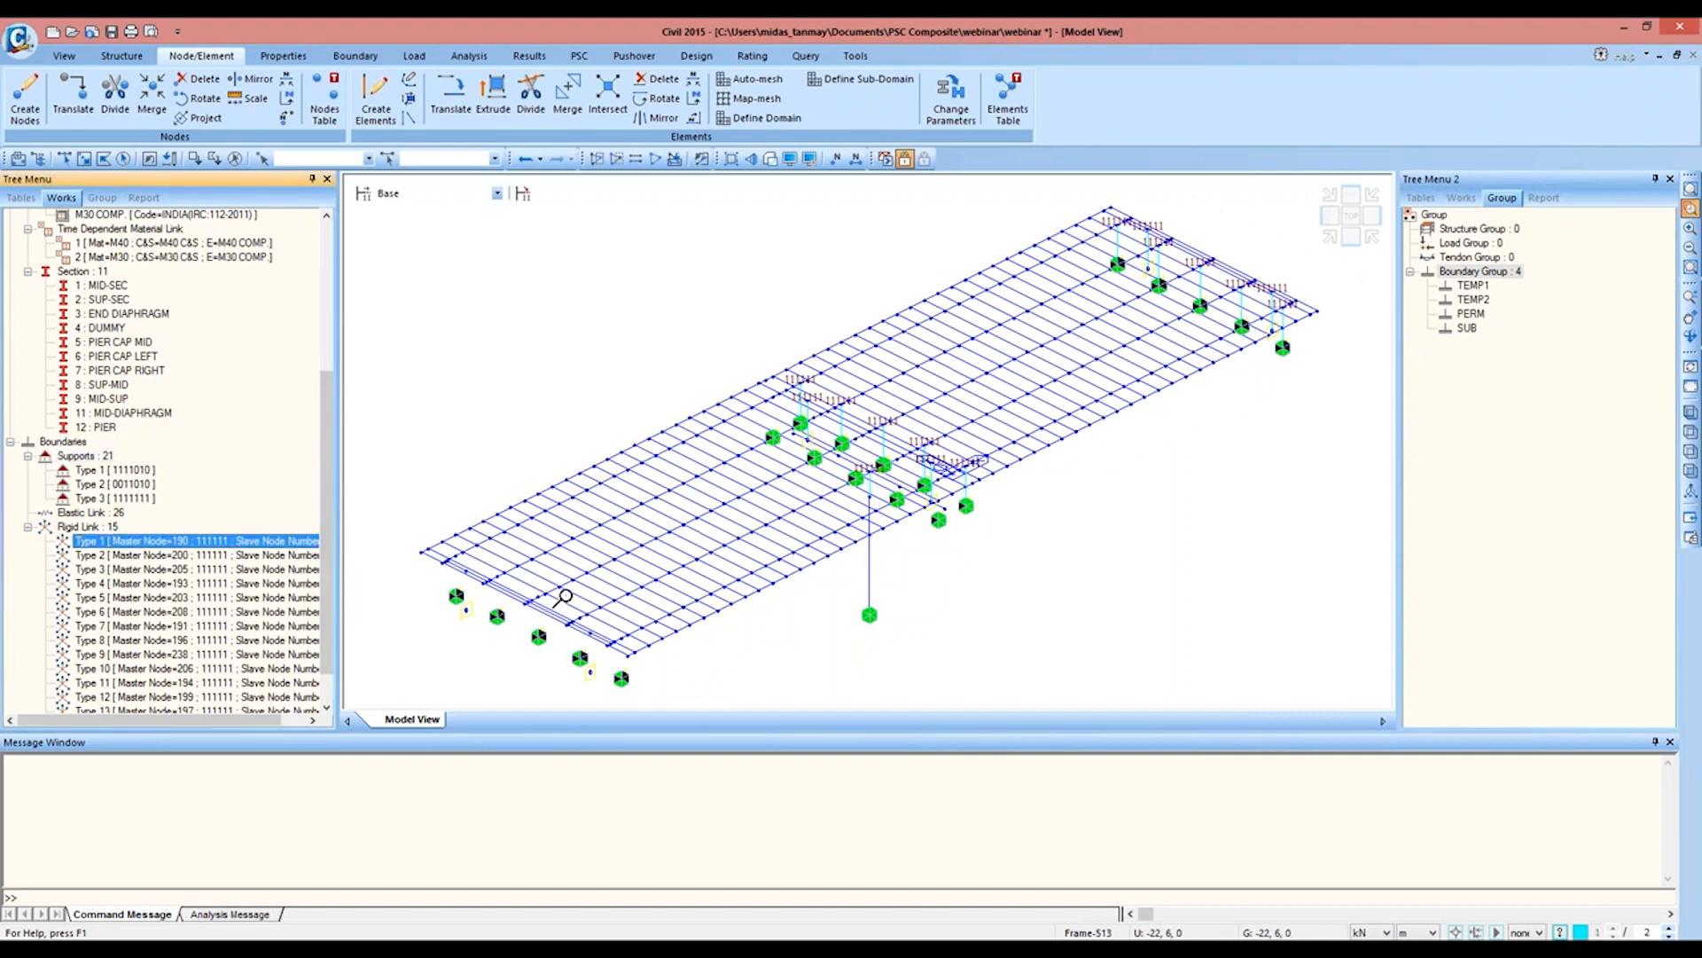
{"action": "left_click_drag", "start_coordinate": [402, 557], "coordinate": [656, 708]}
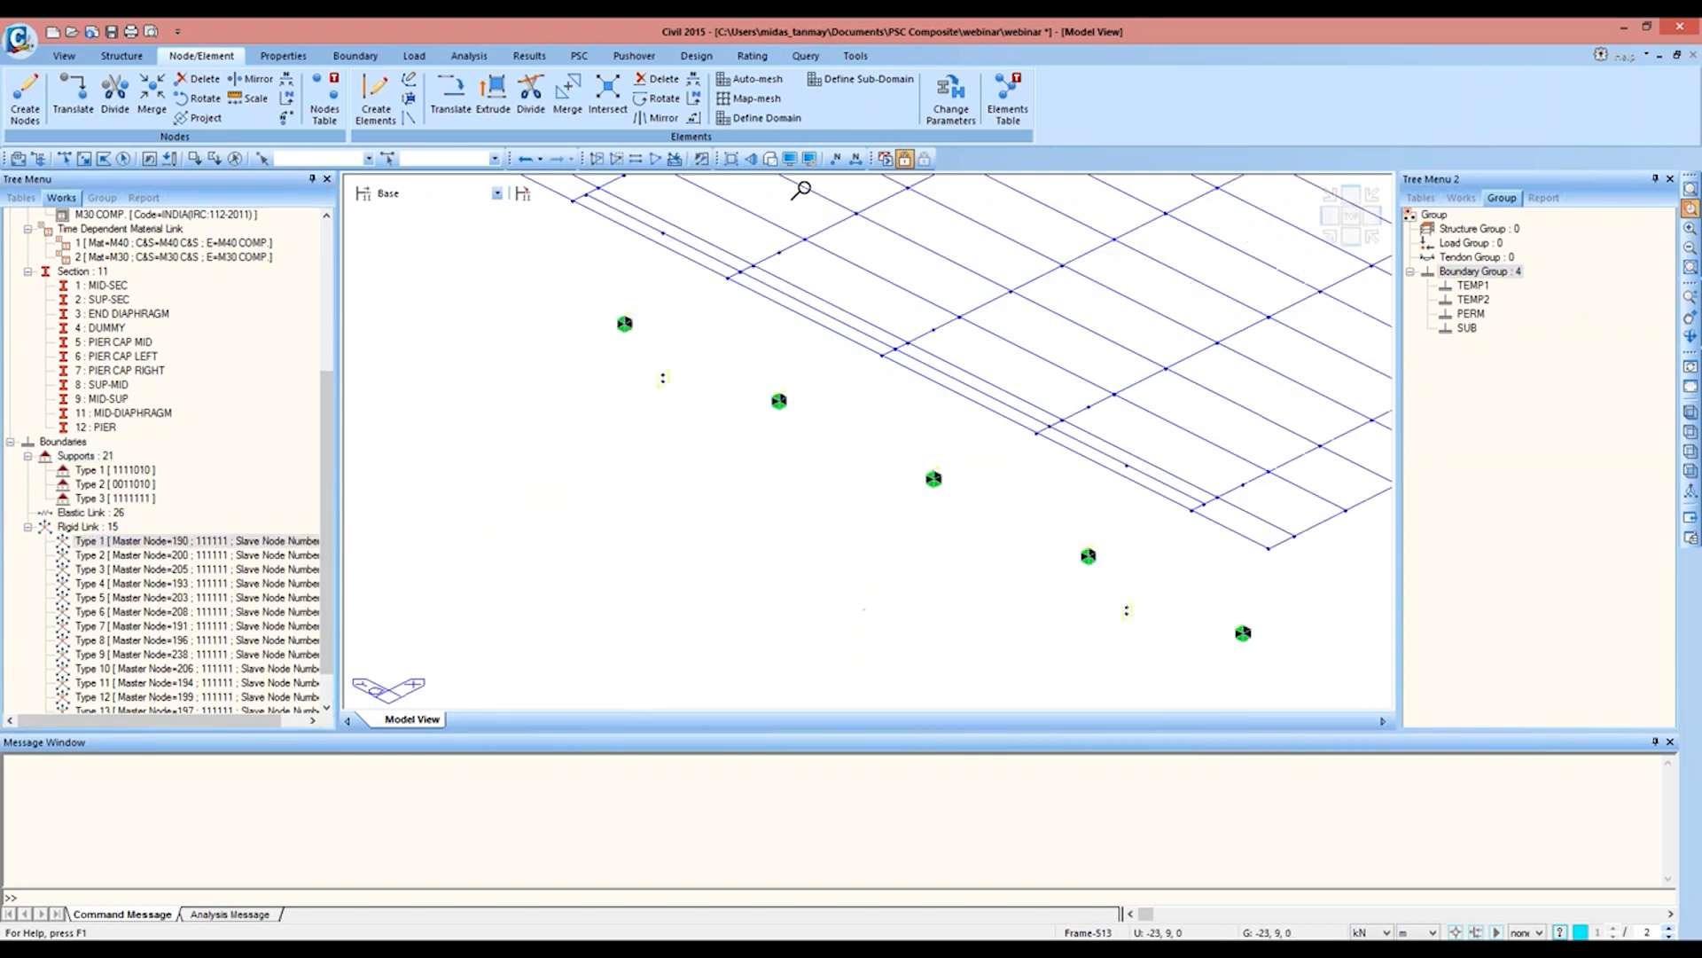
Step: Hide all boundary symbols so only the nodes and elements are displayed
{"action": "left_click", "coordinate": [790, 159]}
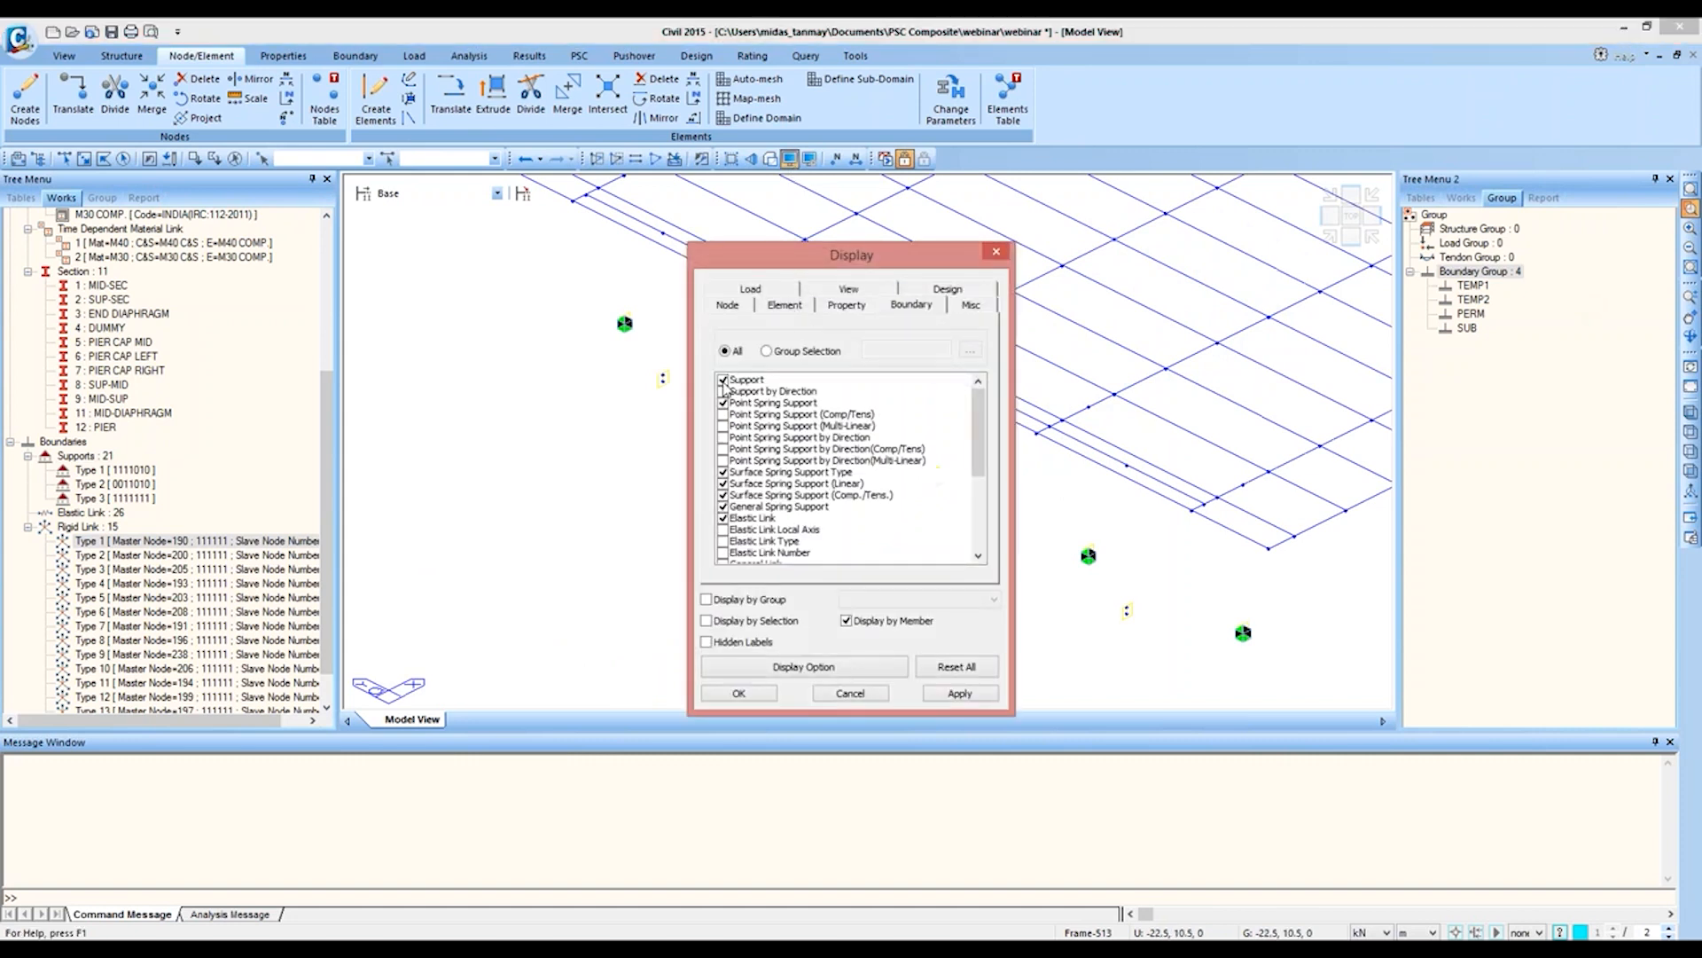
{"action": "left_click_drag", "start_coordinate": [724, 380], "coordinate": [743, 623]}
{"action": "left_click", "coordinate": [724, 554]}
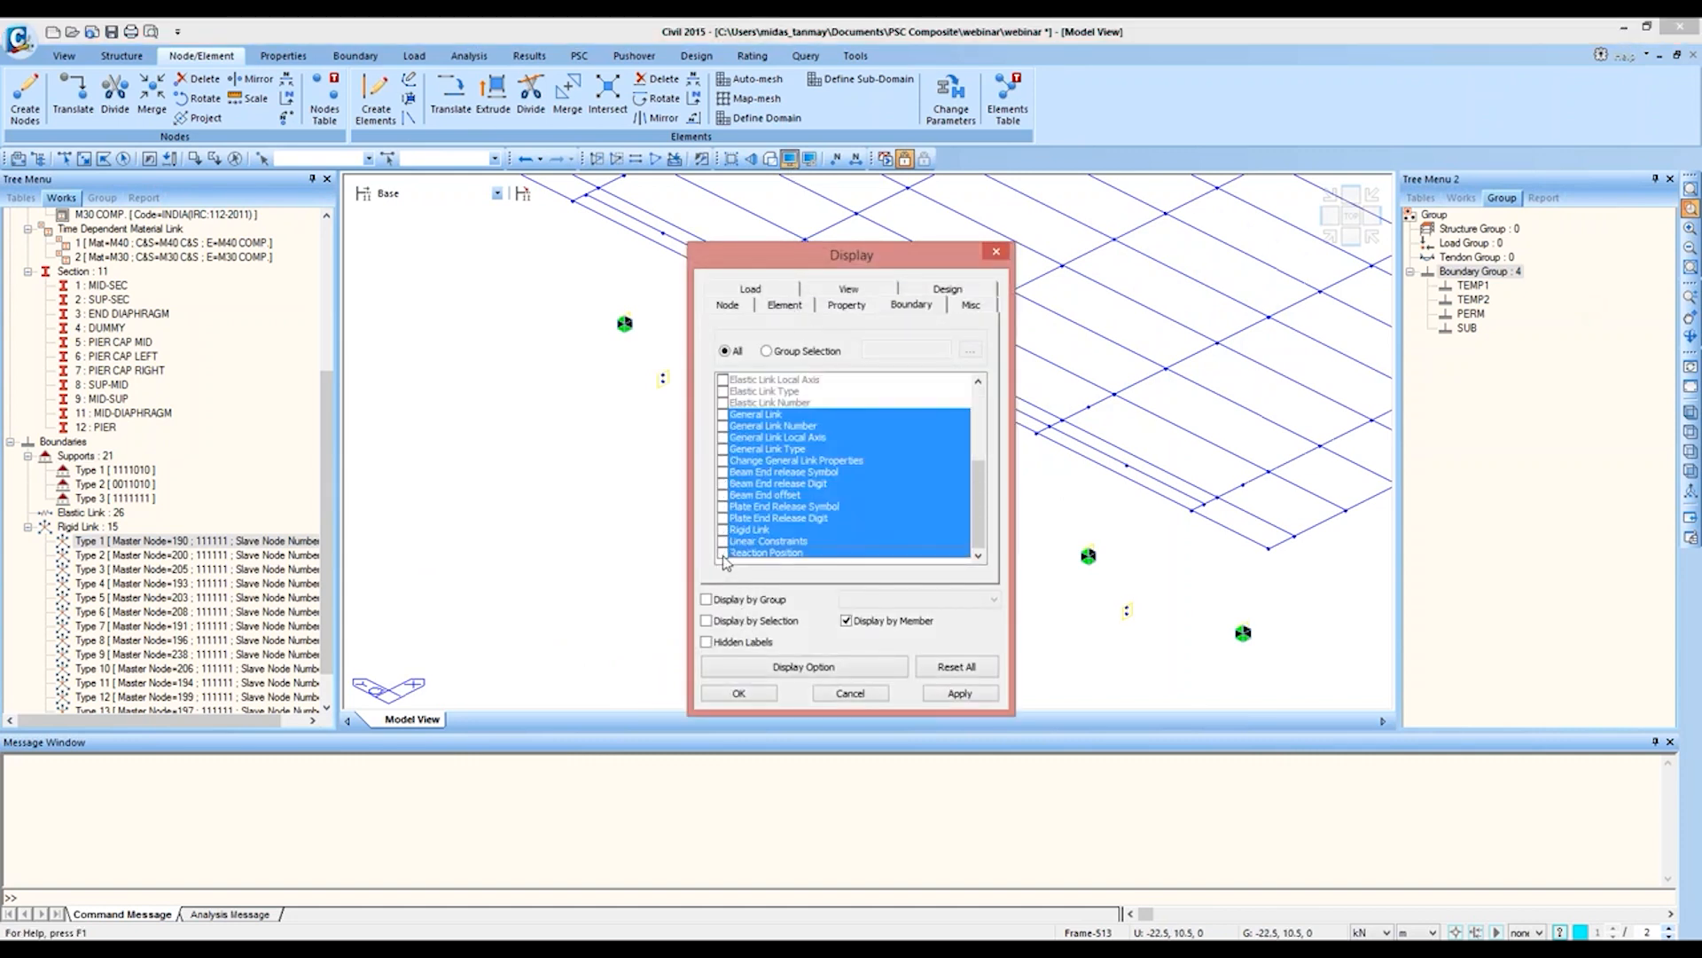
{"action": "left_click", "coordinate": [738, 694]}
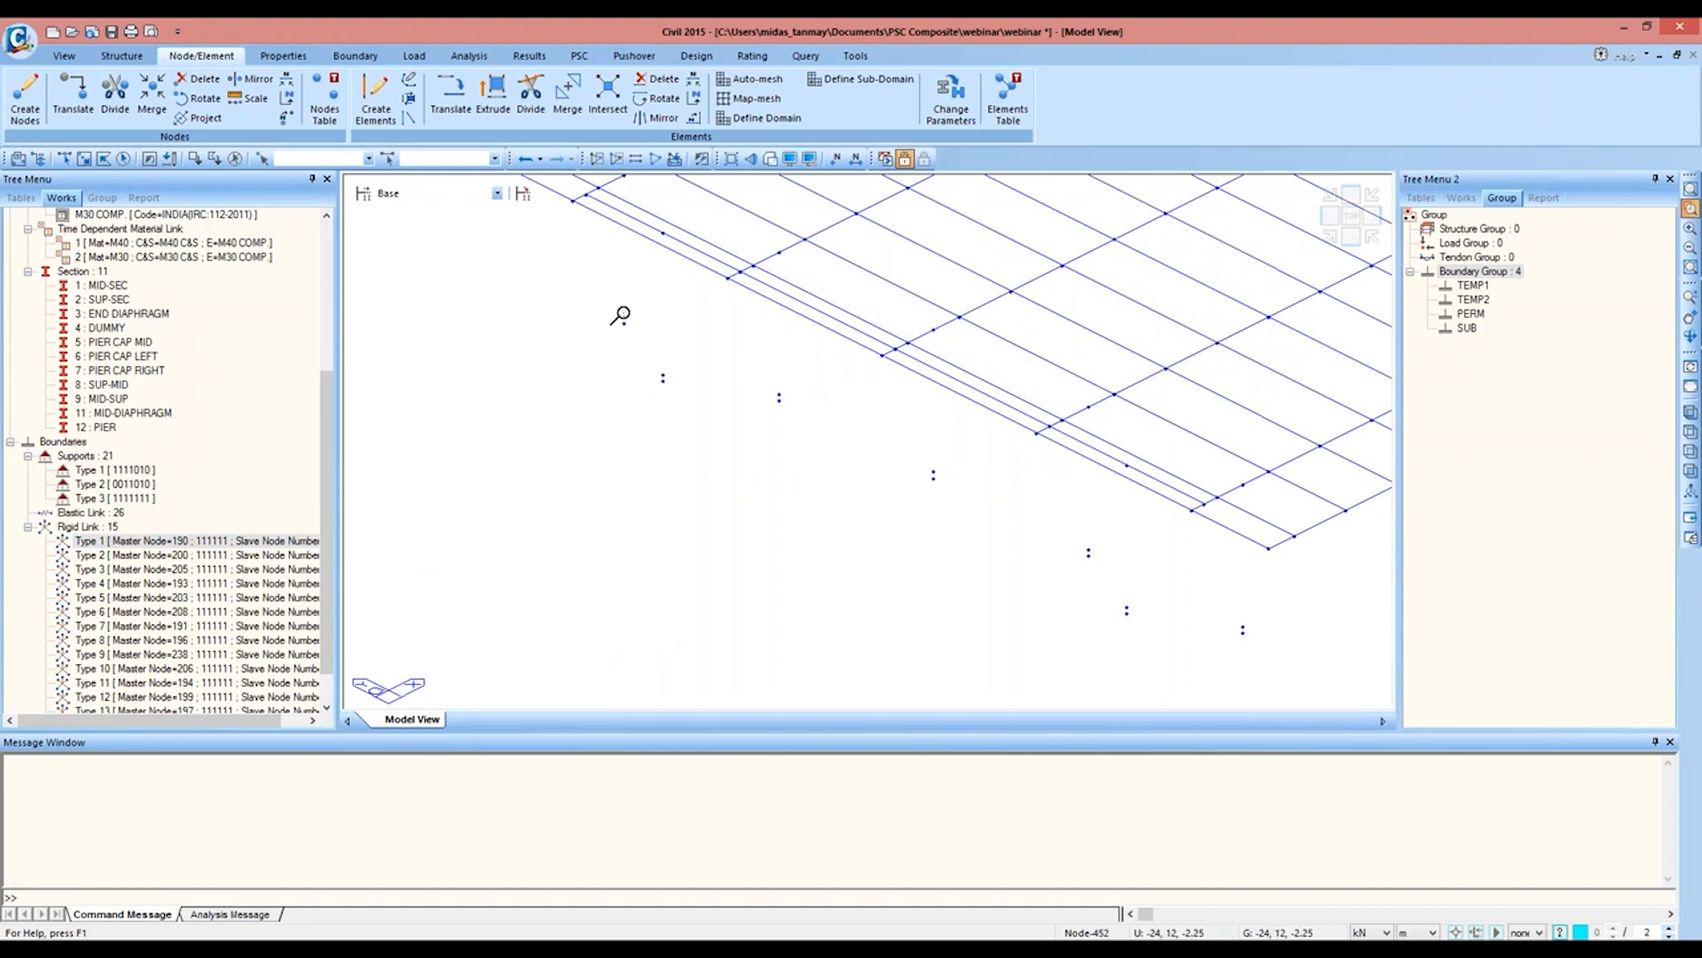
Step: Set up a rigid link definition in boundary group TEMP1 as a rigid body with all six degrees of freedom
{"action": "left_click", "coordinate": [337, 56]}
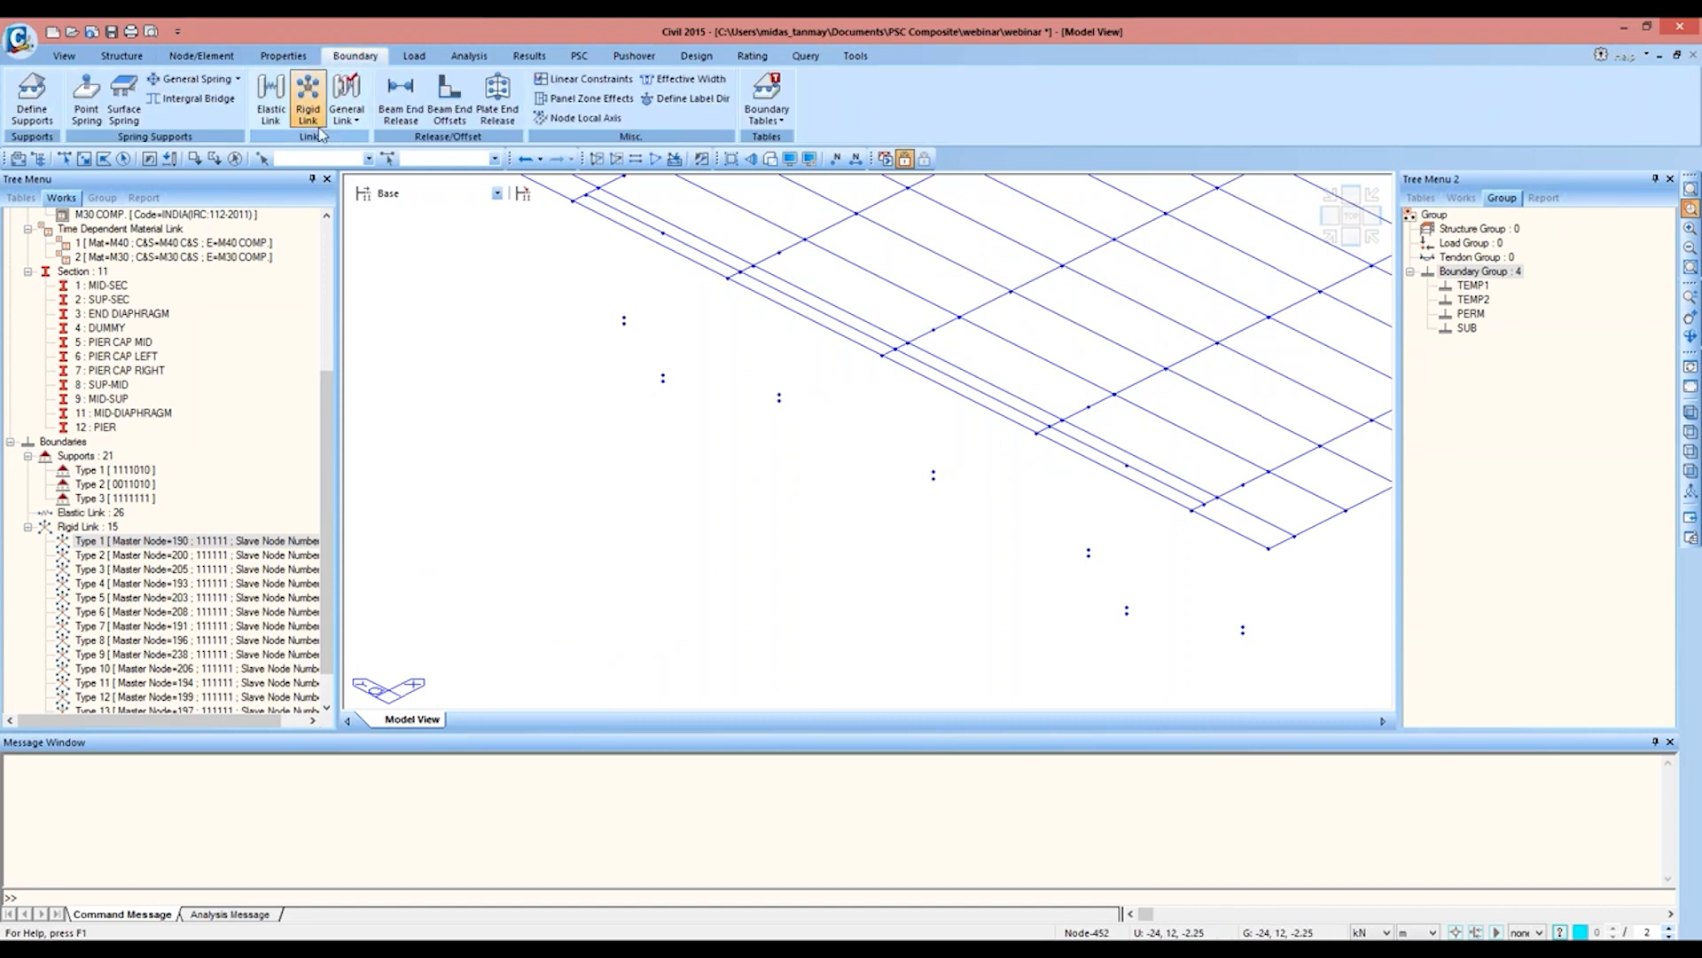
{"action": "left_click", "coordinate": [308, 93]}
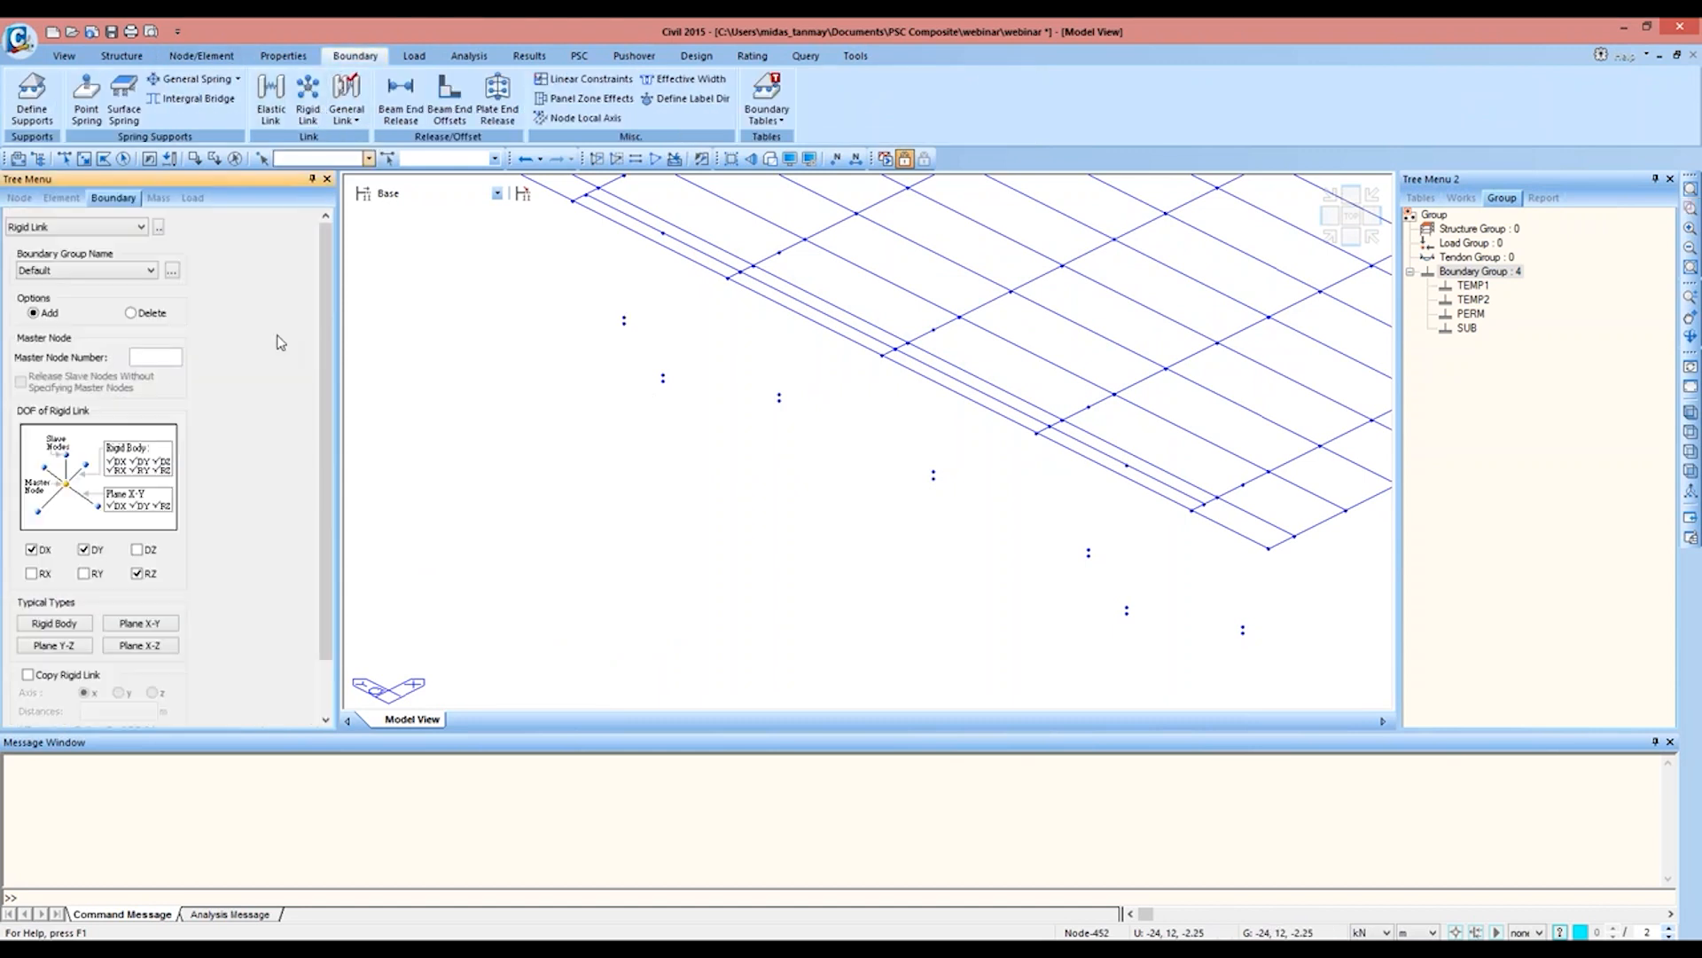
{"action": "left_click", "coordinate": [126, 278]}
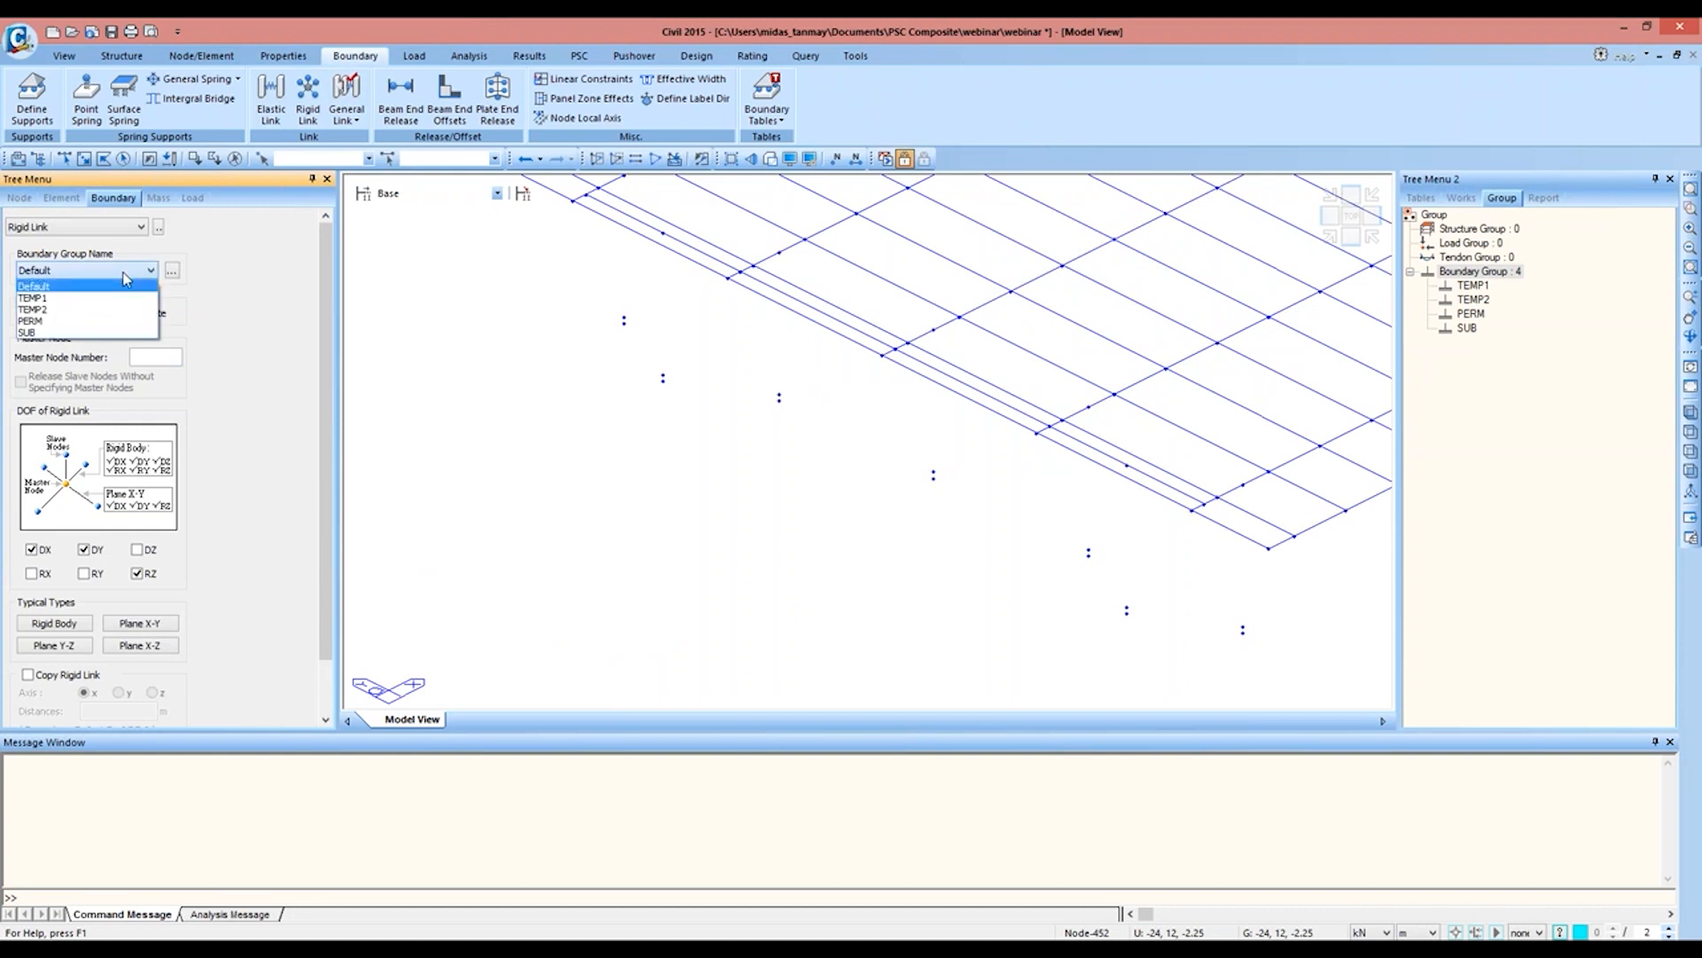
{"action": "left_click", "coordinate": [126, 298]}
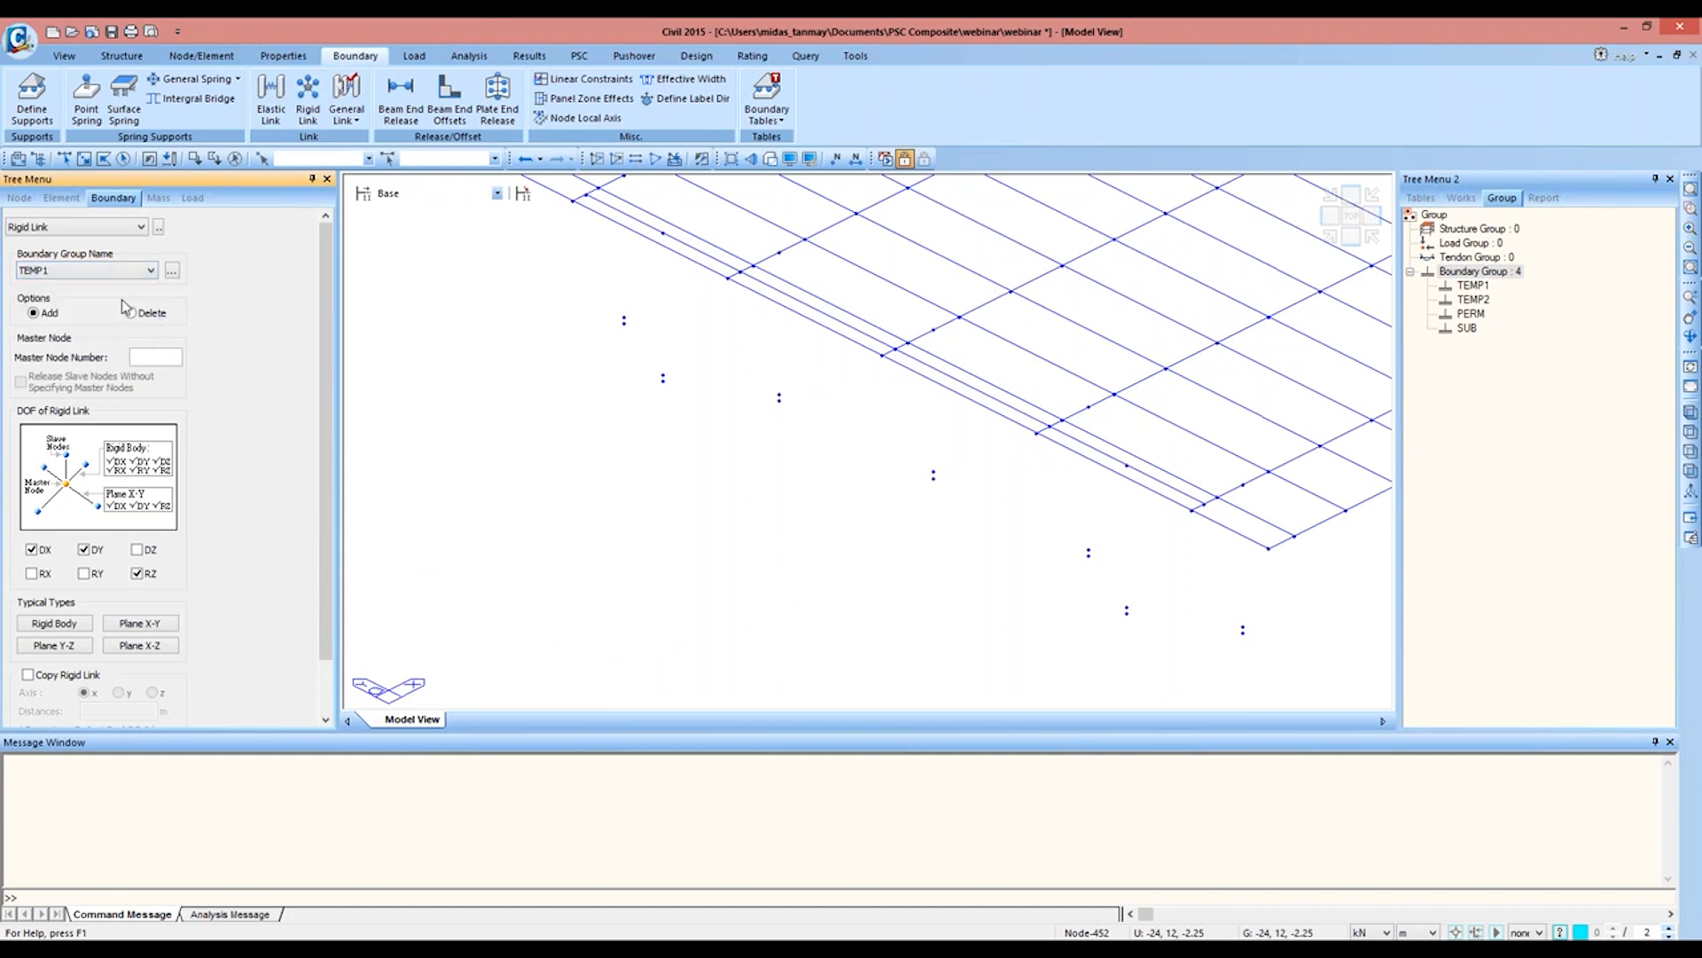
{"action": "left_click", "coordinate": [83, 626]}
Step: Create the rigid link from master node 269 to slave node 444 at the mirrored span's outer end, copying it along y at 4@3 m
{"action": "left_click", "coordinate": [163, 358]}
{"action": "middle_click_drag", "start_coordinate": [535, 286], "coordinate": [551, 431]}
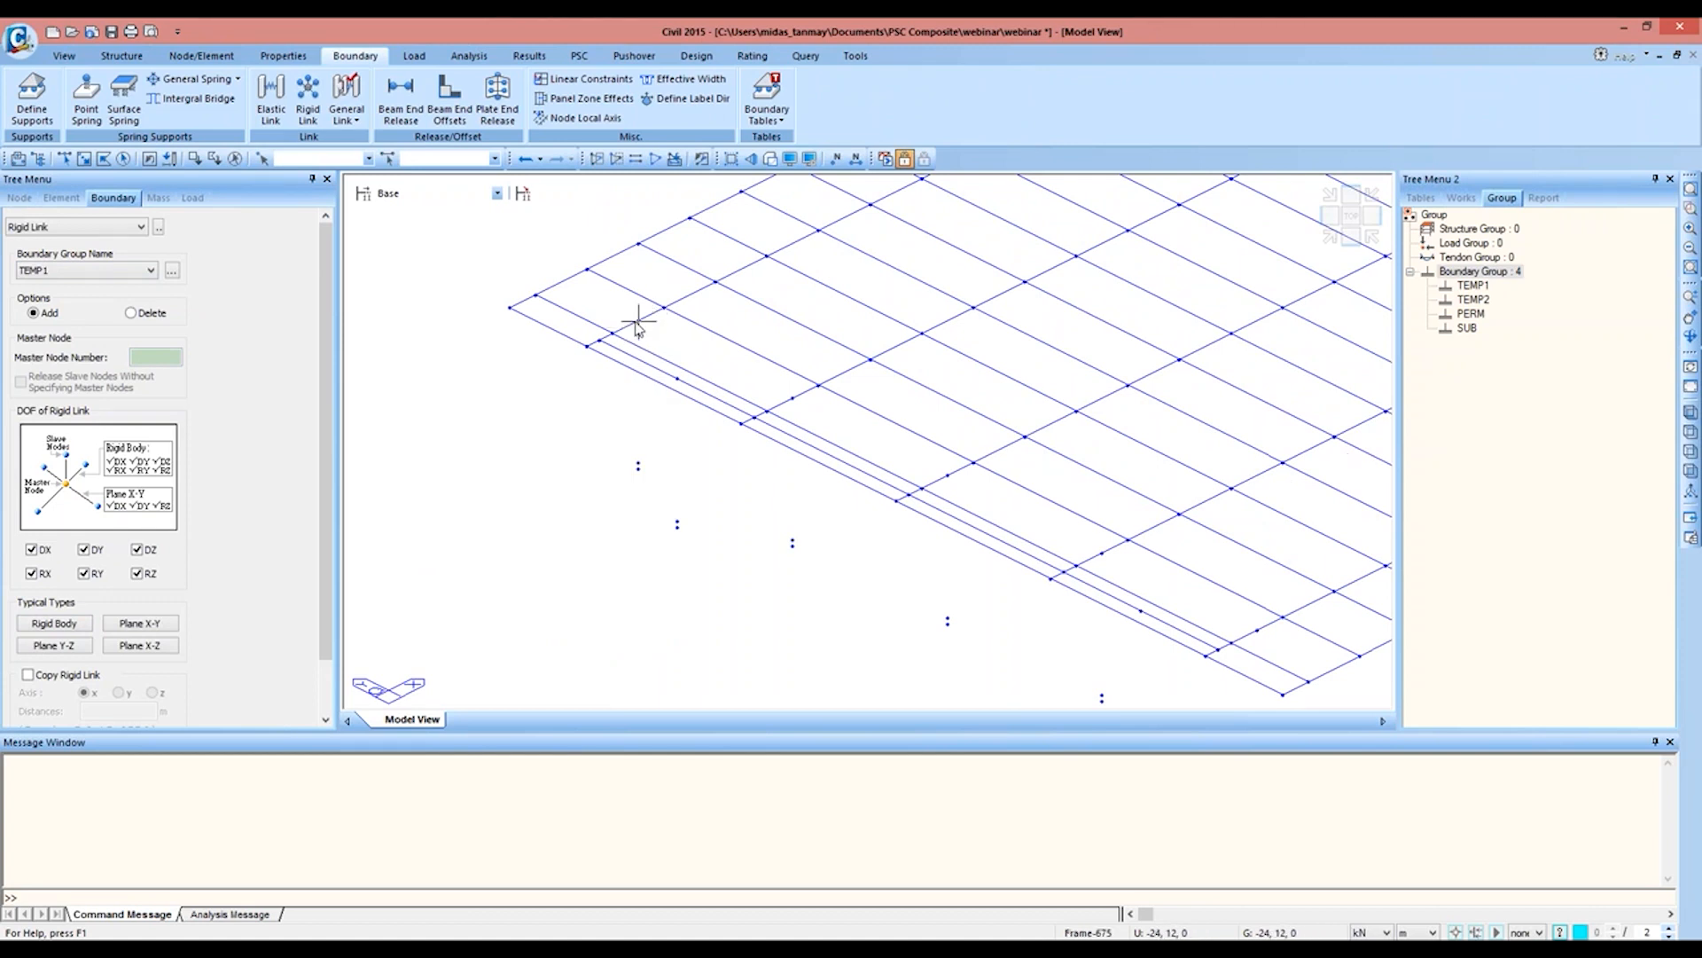
{"action": "middle_click_drag", "start_coordinate": [1245, 635], "coordinate": [1159, 520]}
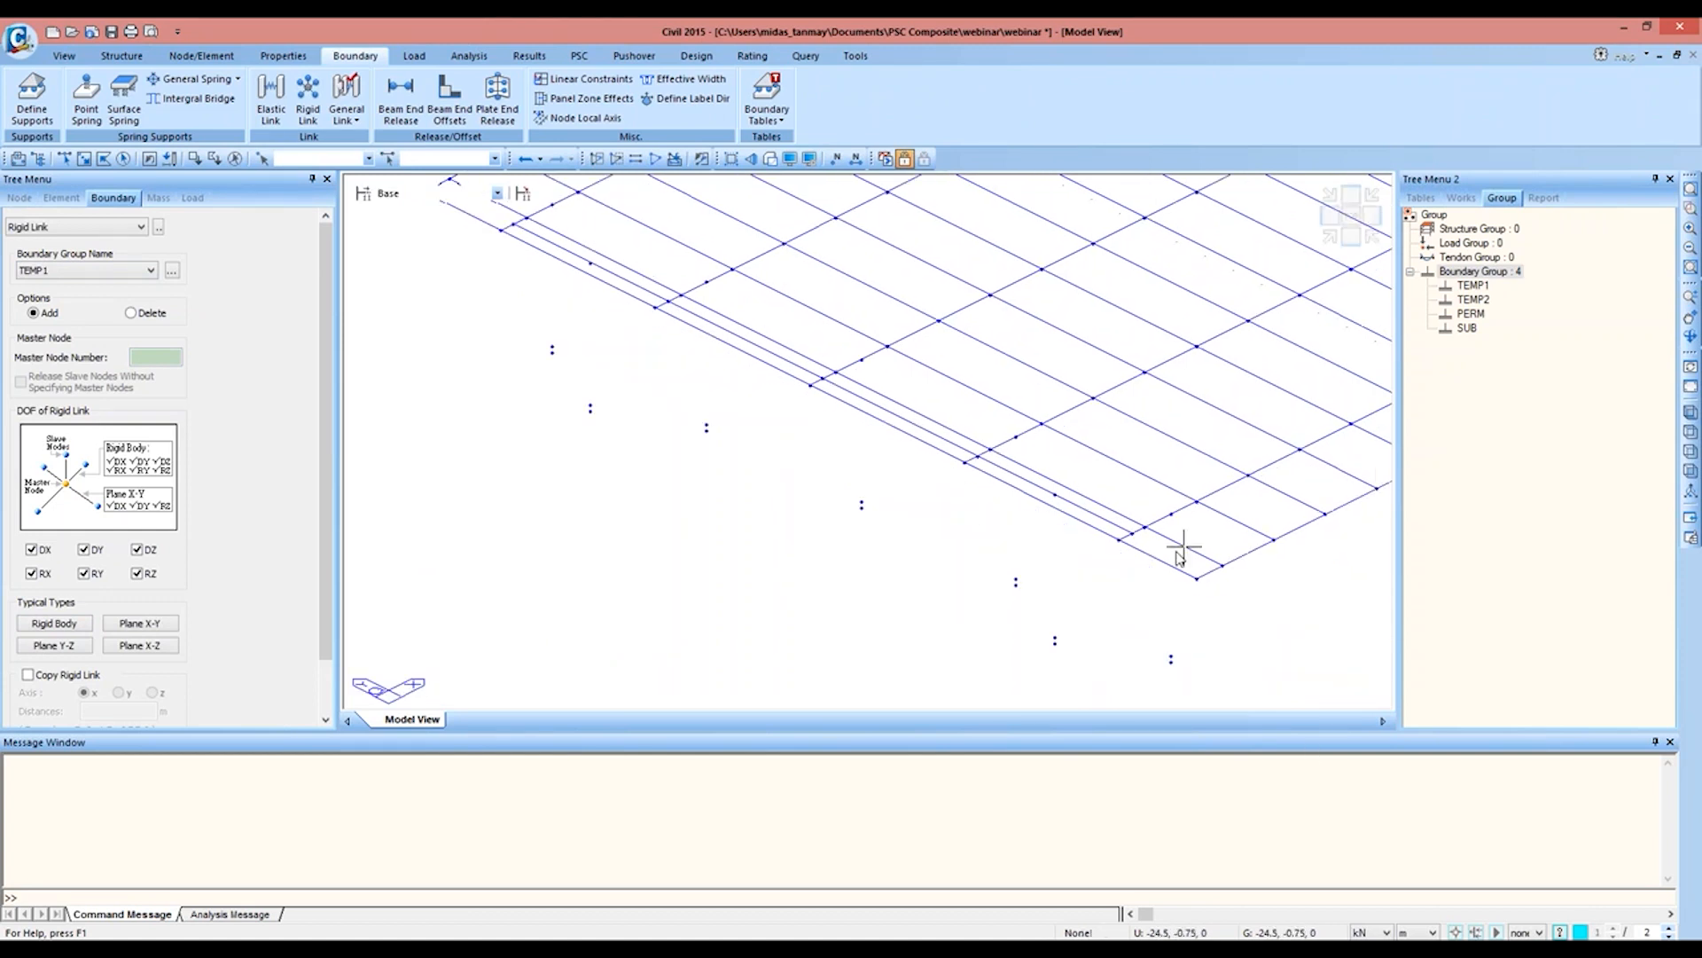
{"action": "left_click", "coordinate": [1171, 516]}
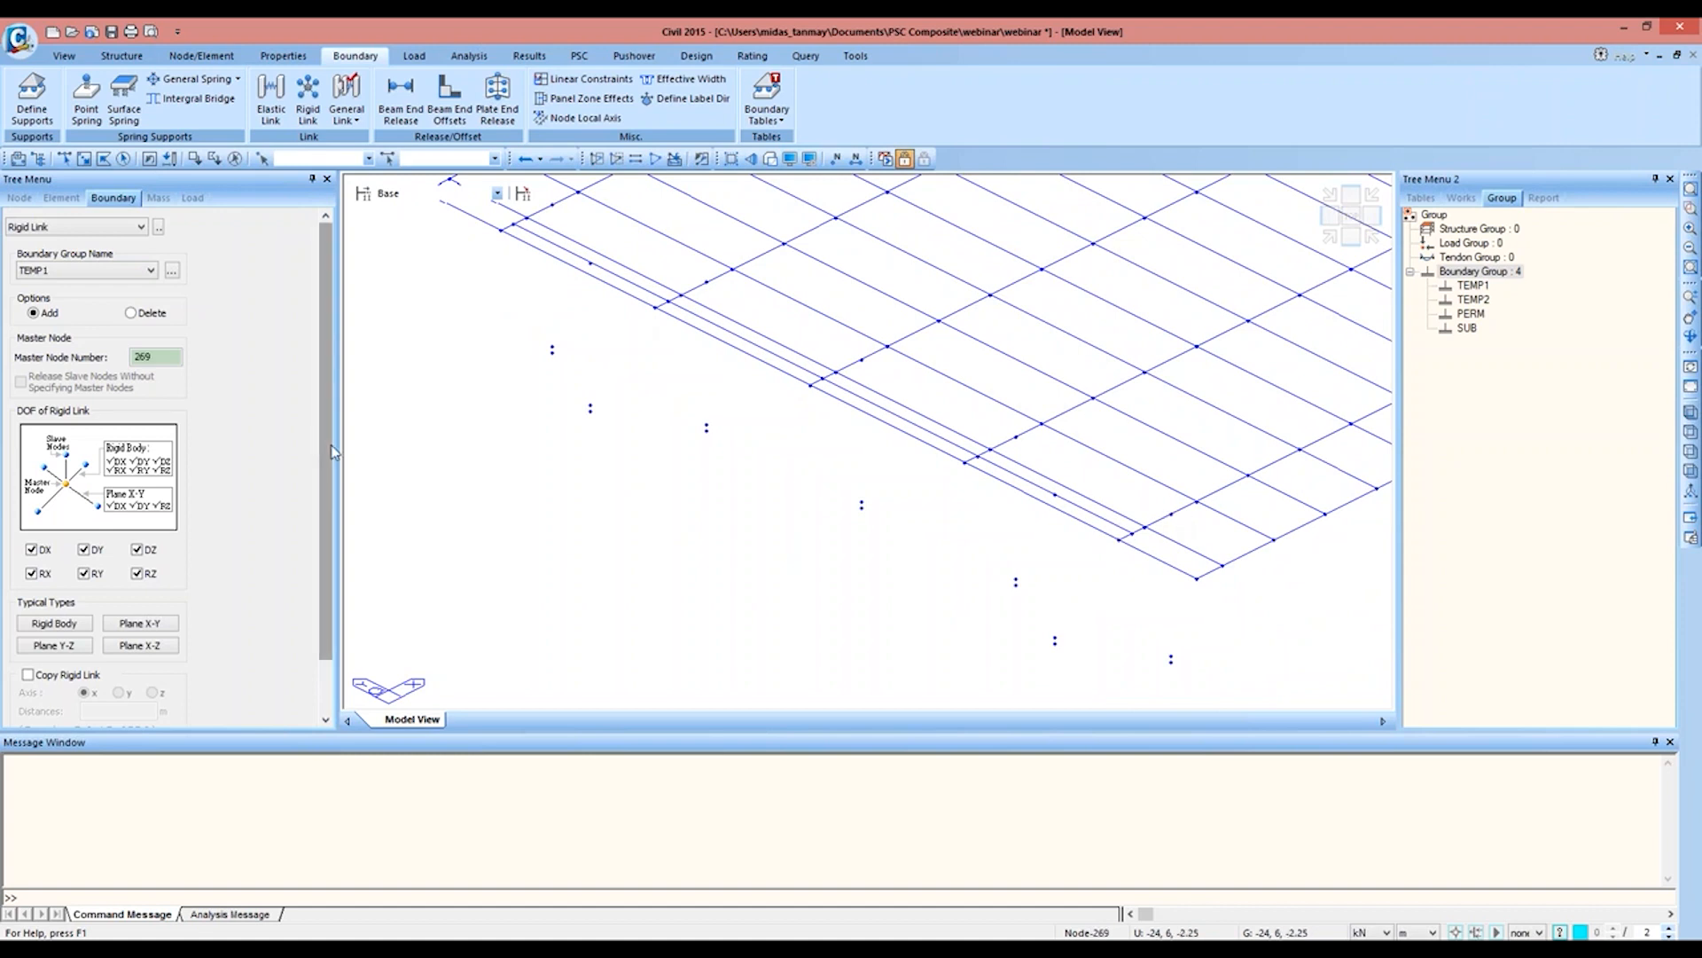
{"action": "left_click", "coordinate": [64, 158]}
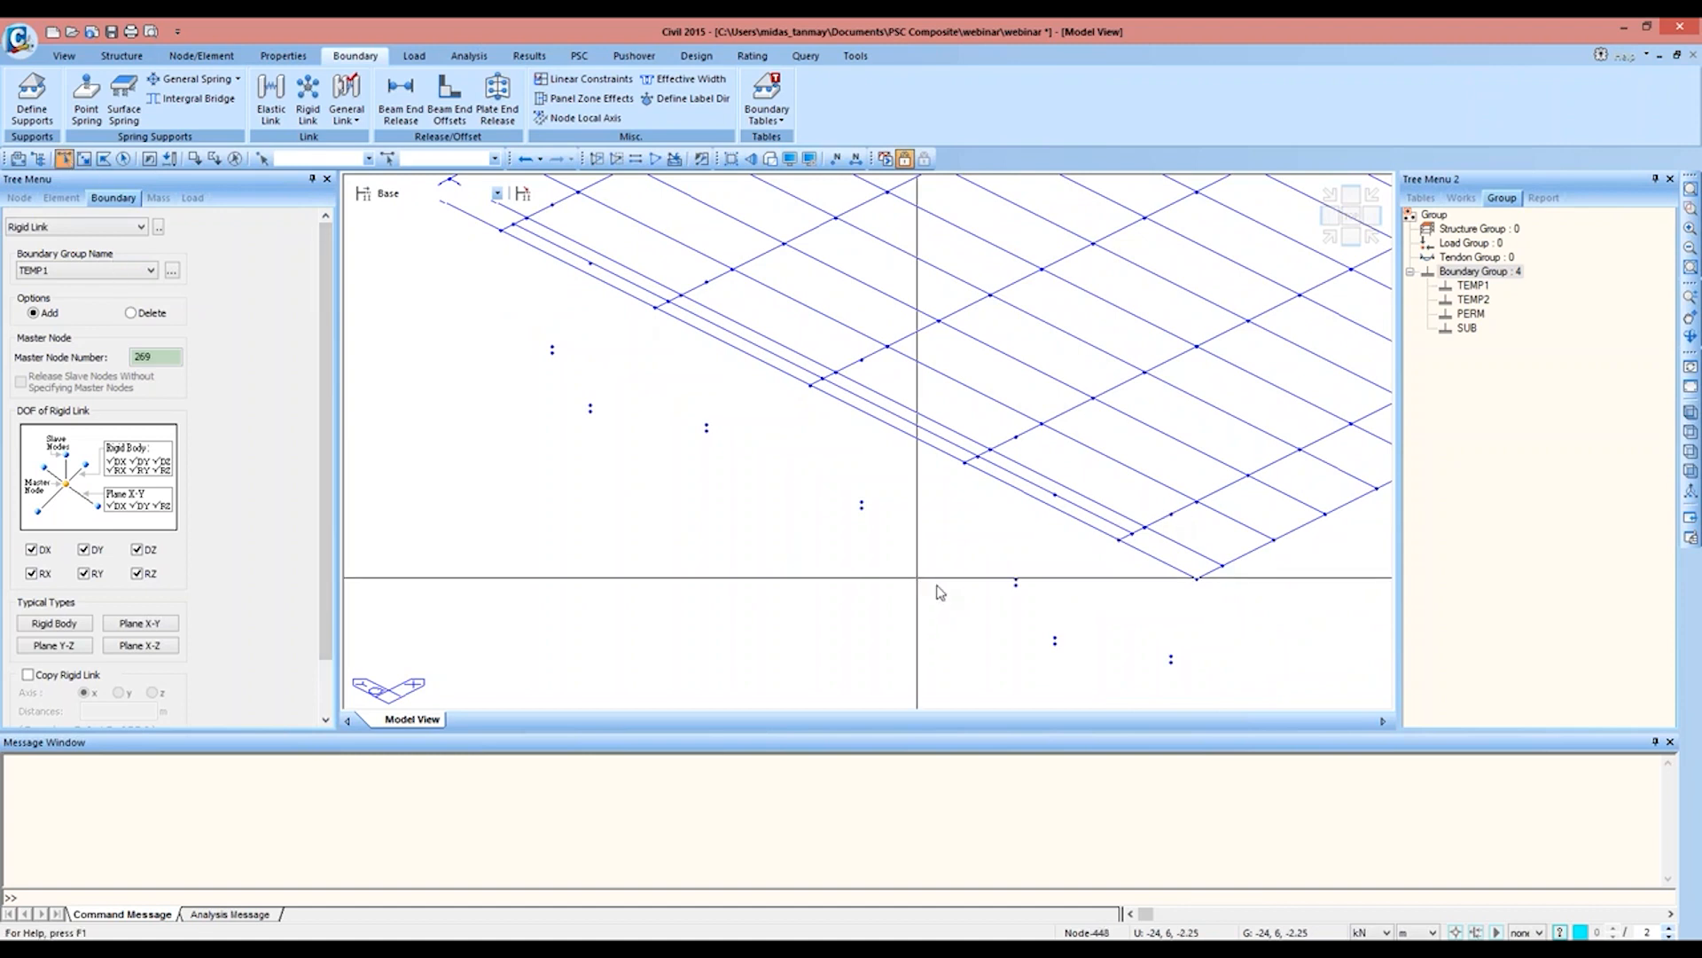
{"action": "left_click", "coordinate": [1171, 659]}
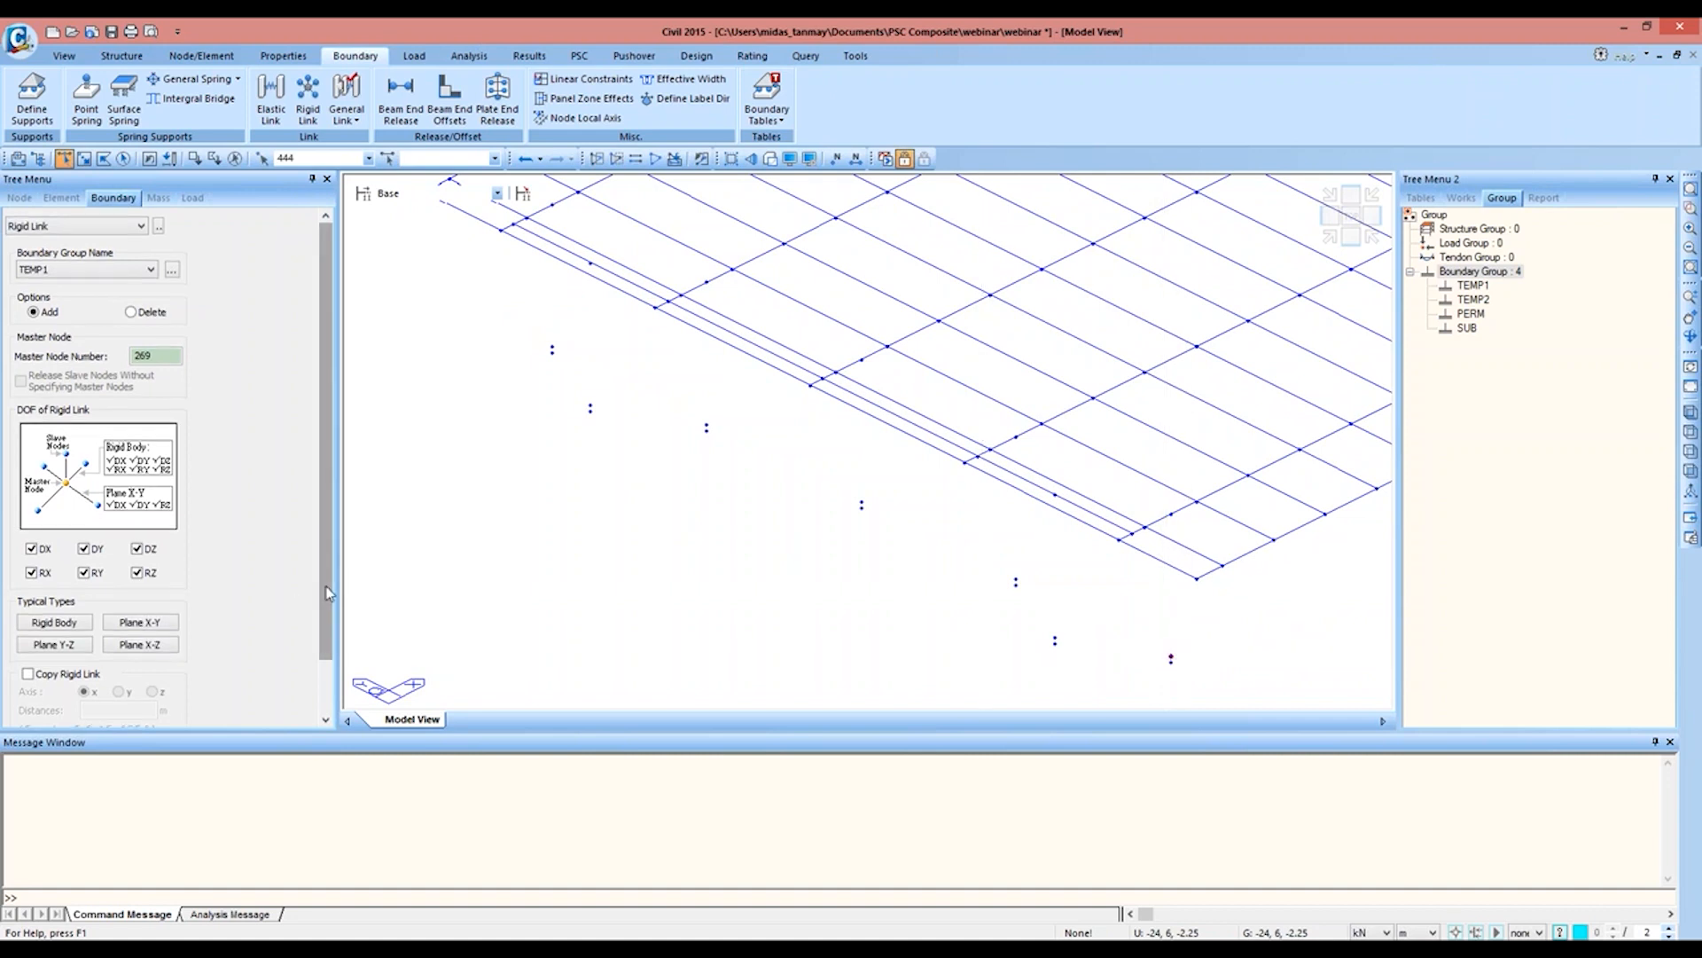
{"action": "scroll", "coordinate": [325, 586], "scroll_direction": "down", "scroll_amount": 2}
{"action": "left_click", "coordinate": [76, 618]}
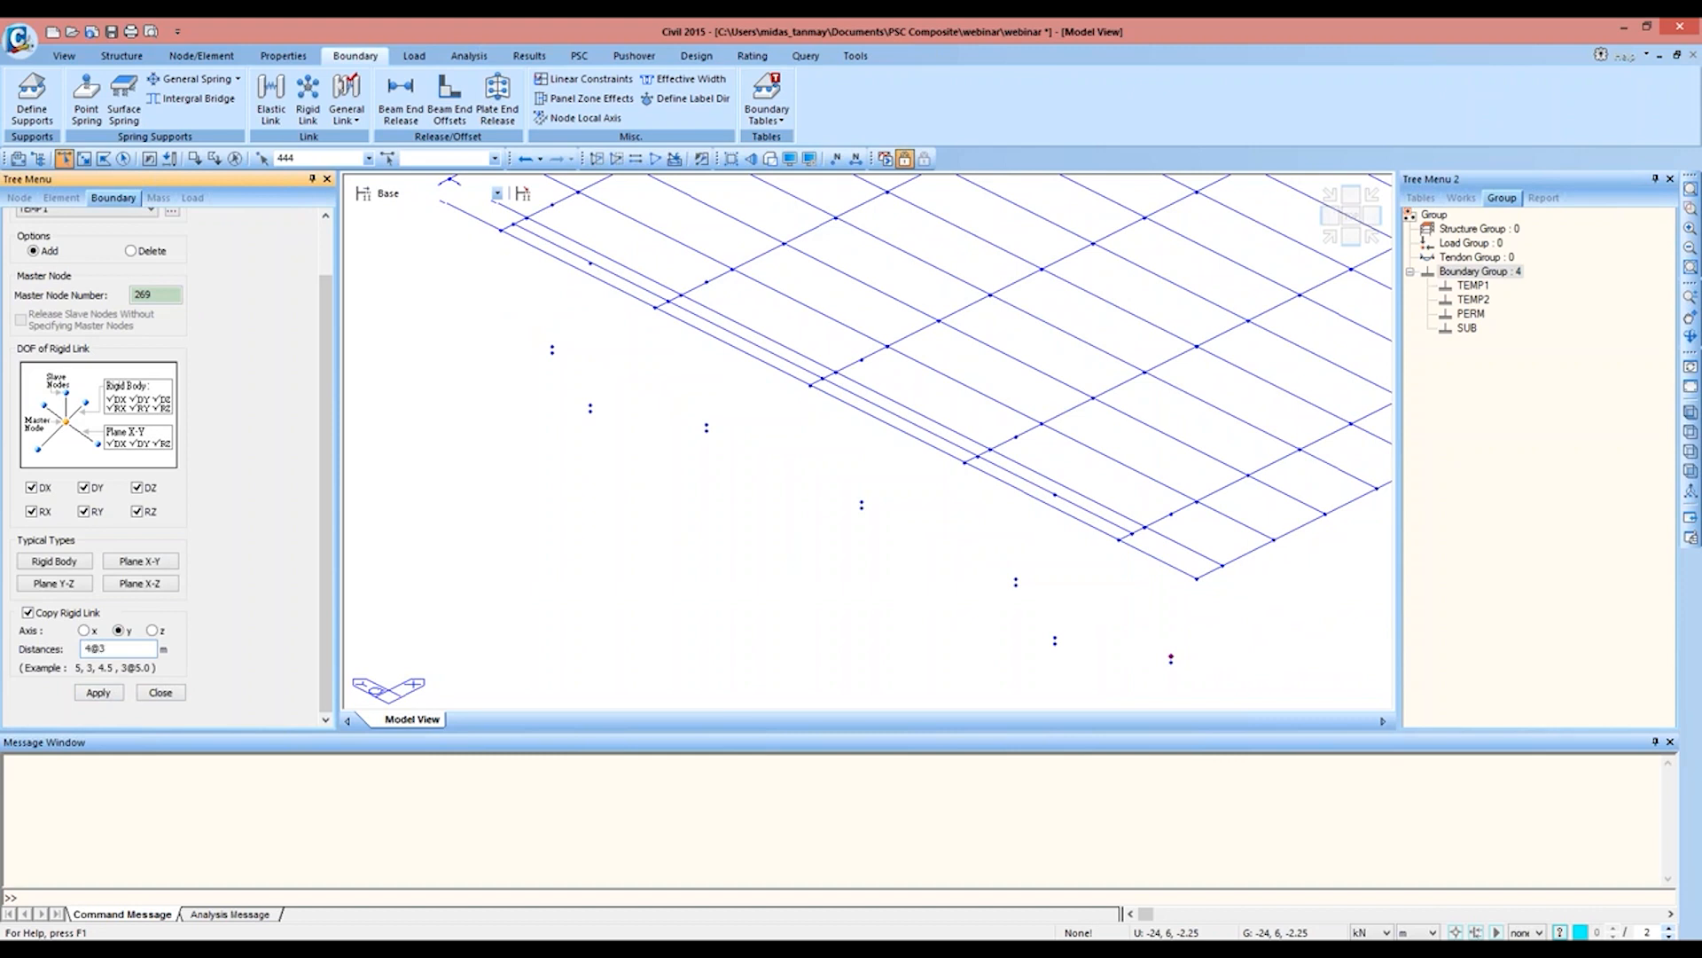
{"action": "left_click", "coordinate": [98, 694]}
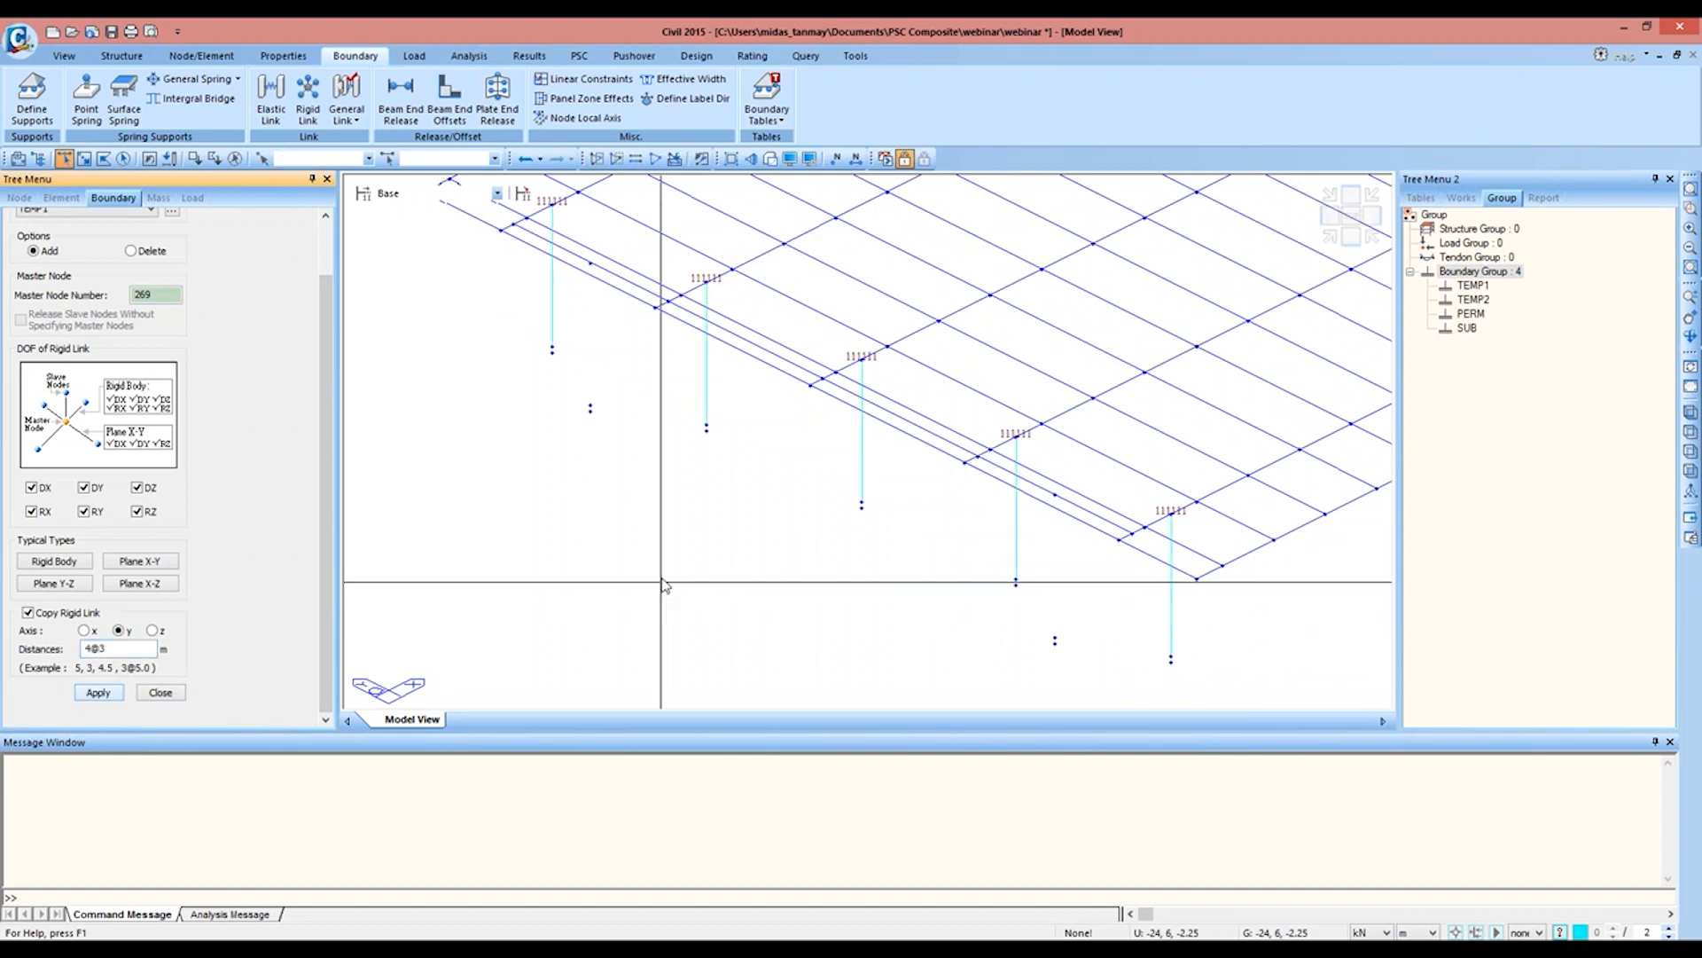
Step: Prepare to pick a new rigid-link master node at the mirrored span's girder ends over the central pier
{"action": "middle_click_drag", "start_coordinate": [1024, 303], "coordinate": [550, 547]}
{"action": "middle_click_drag", "start_coordinate": [823, 537], "coordinate": [930, 362]}
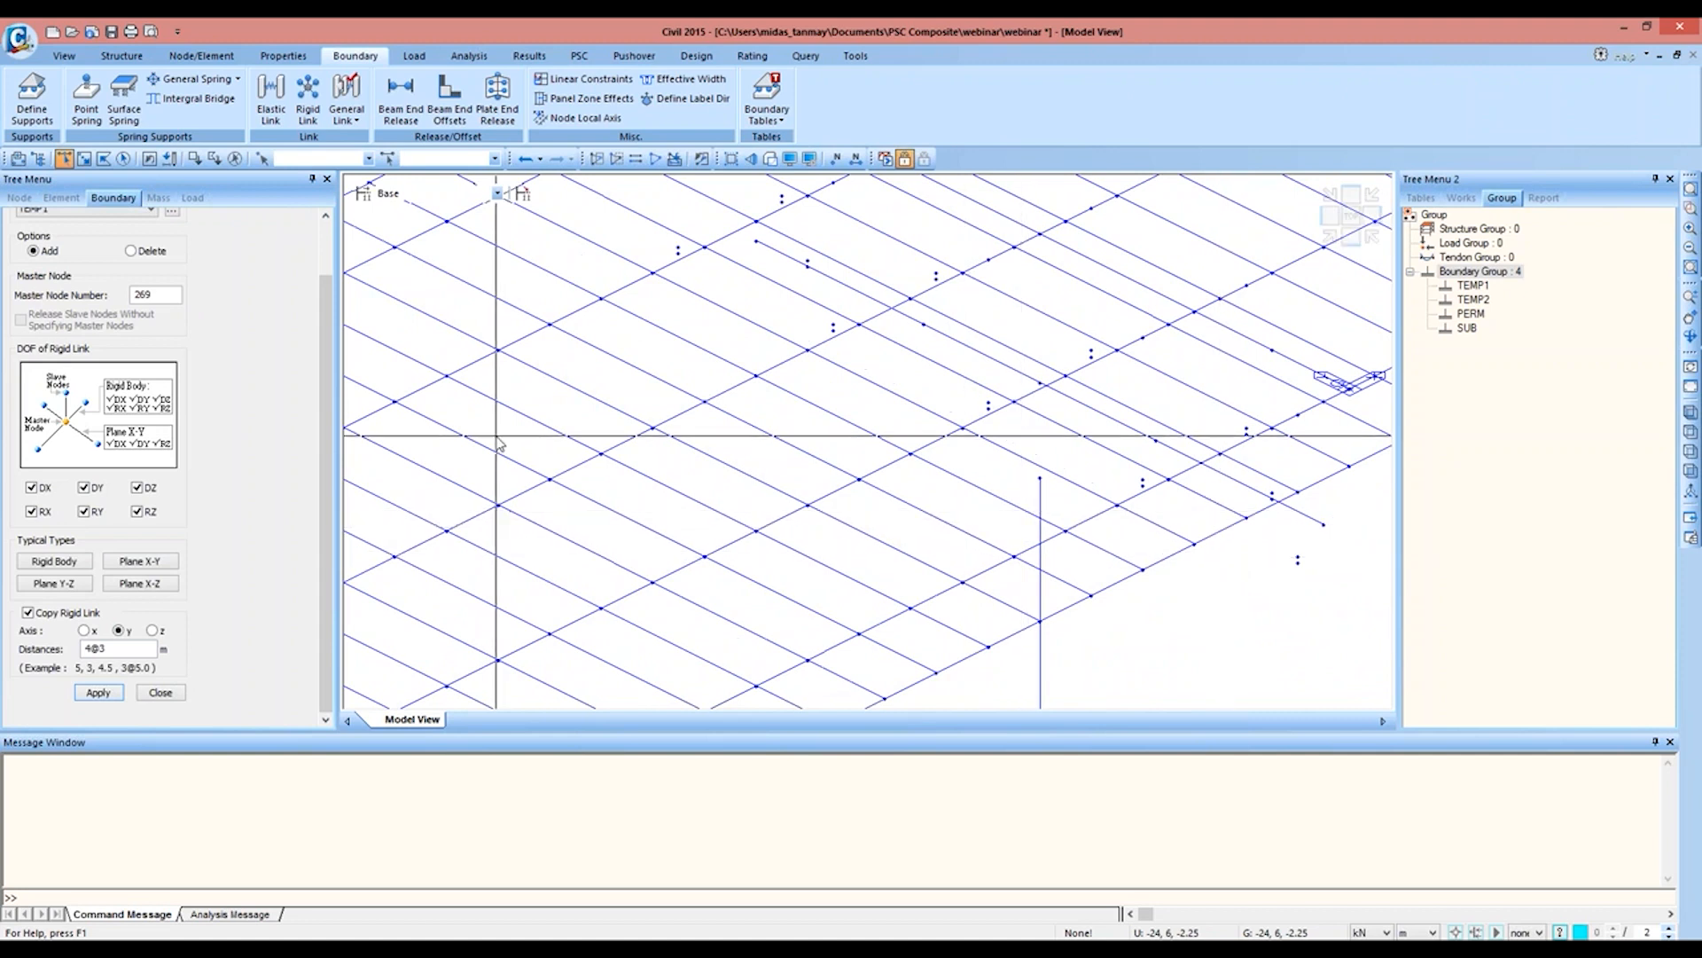
{"action": "left_click", "coordinate": [163, 294]}
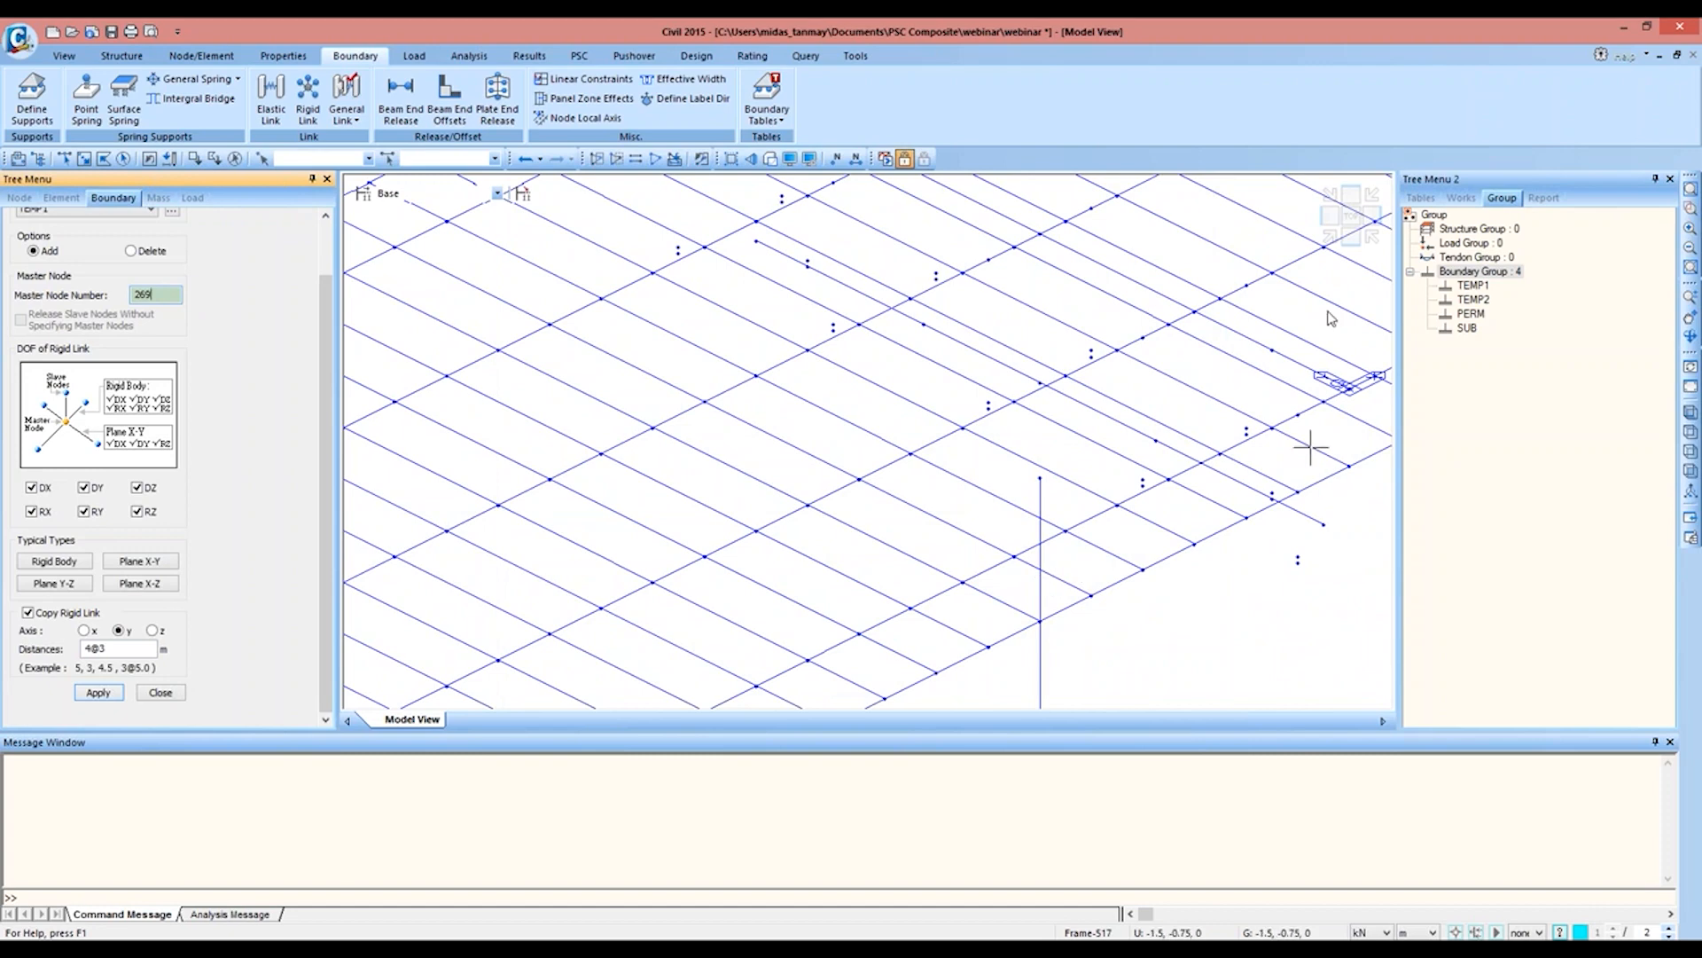
{"action": "left_click", "coordinate": [1351, 215]}
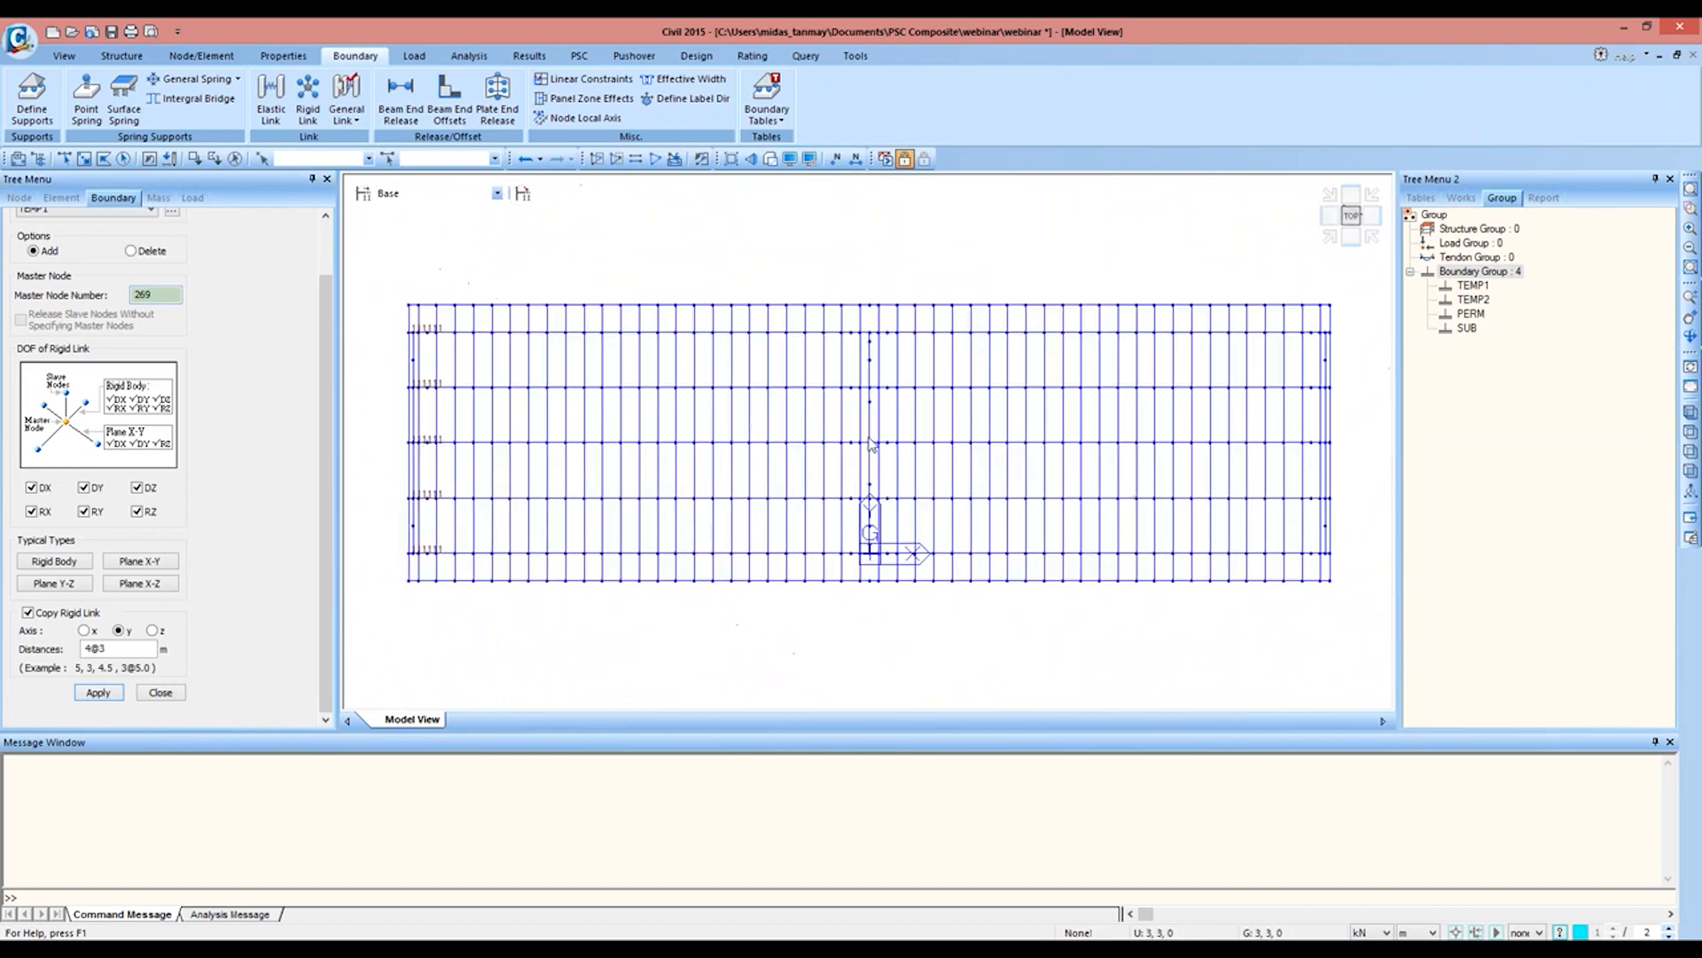
{"action": "left_click", "coordinate": [1330, 238]}
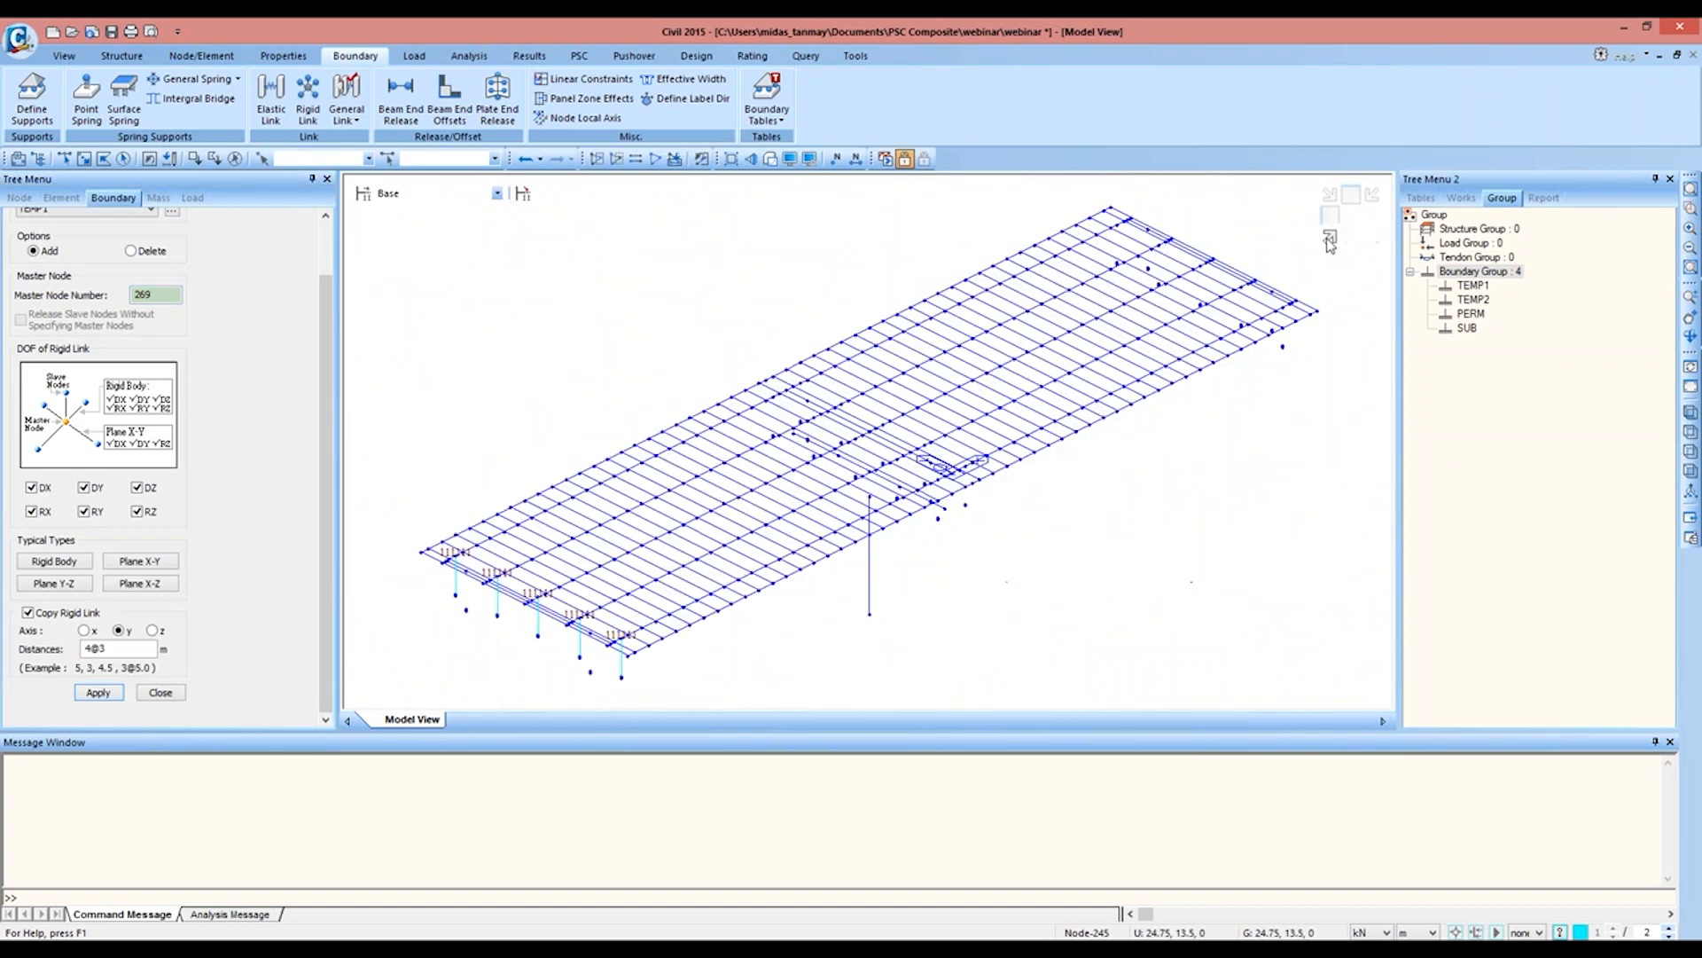
{"action": "left_click", "coordinate": [1689, 210]}
{"action": "left_click_drag", "start_coordinate": [694, 395], "coordinate": [940, 560]}
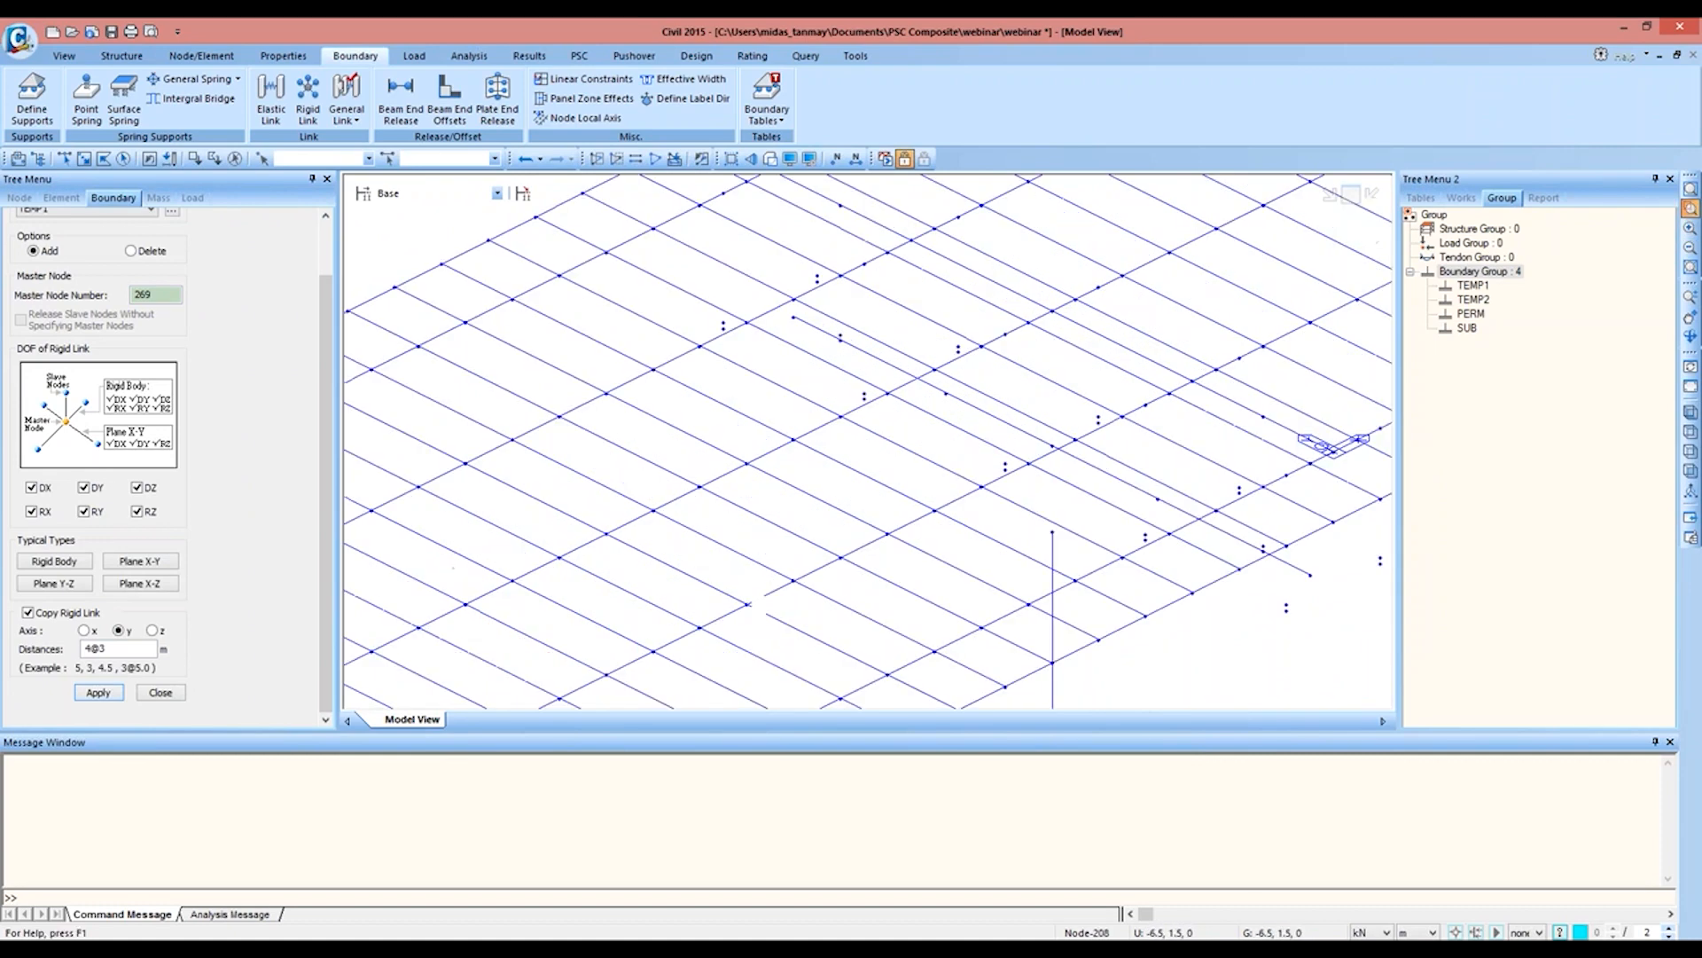
{"action": "middle_click_drag", "start_coordinate": [1101, 498], "coordinate": [1021, 520]}
{"action": "key", "text": "Escape"}
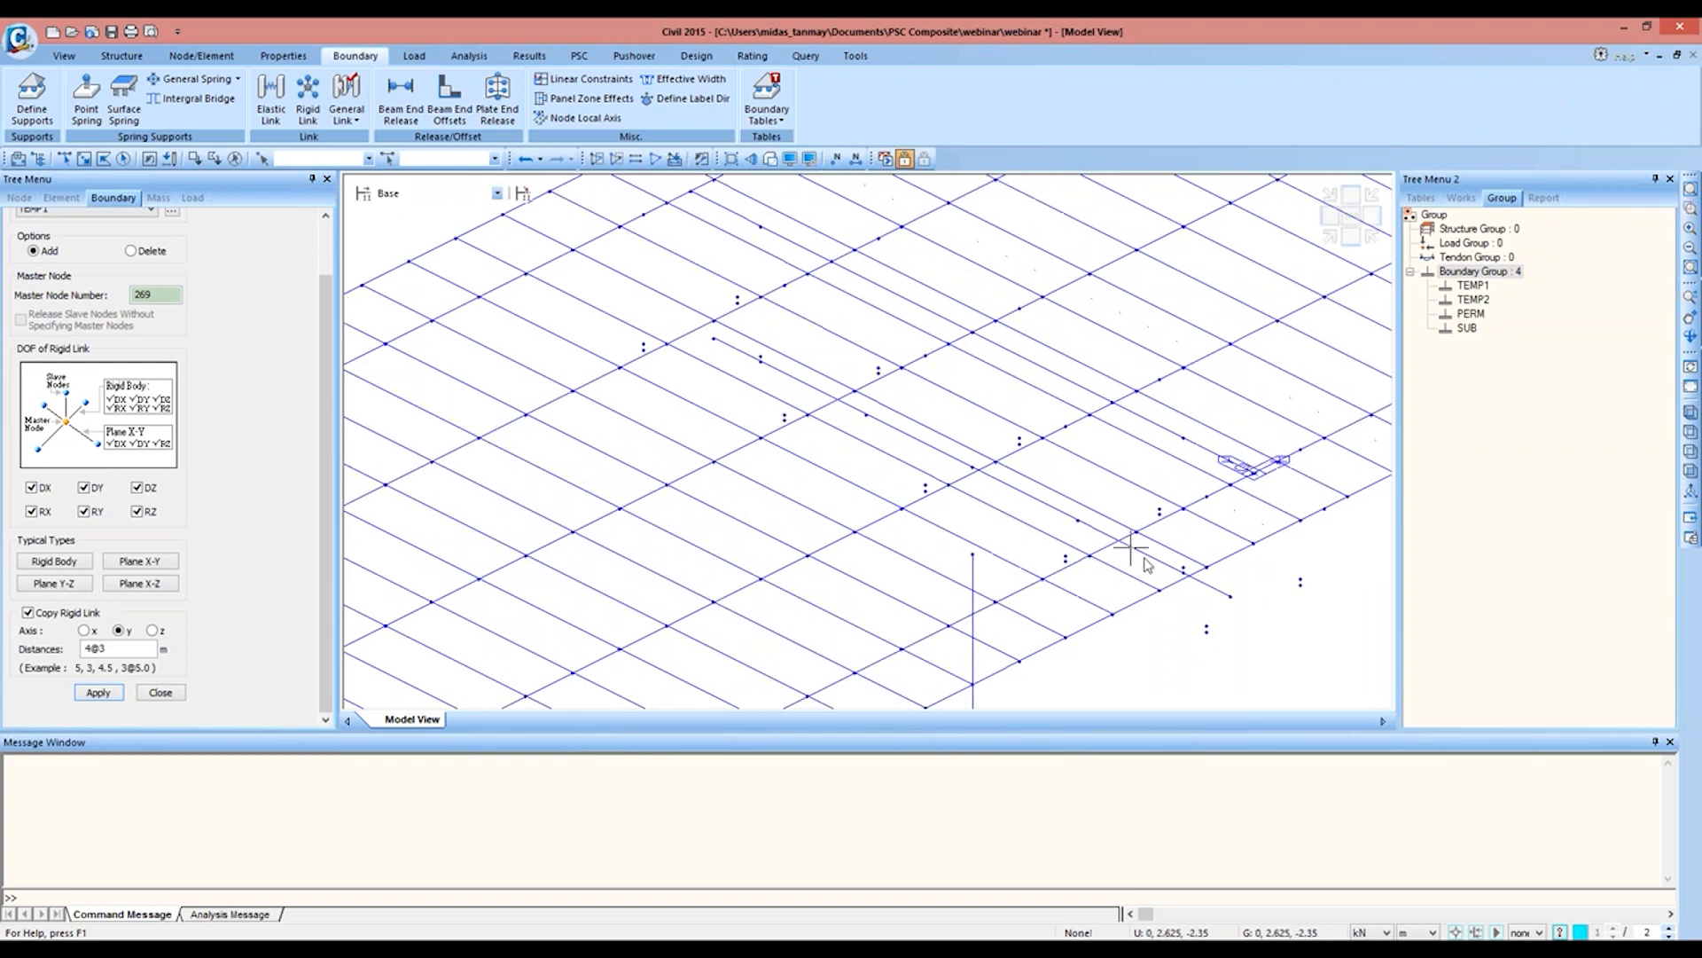
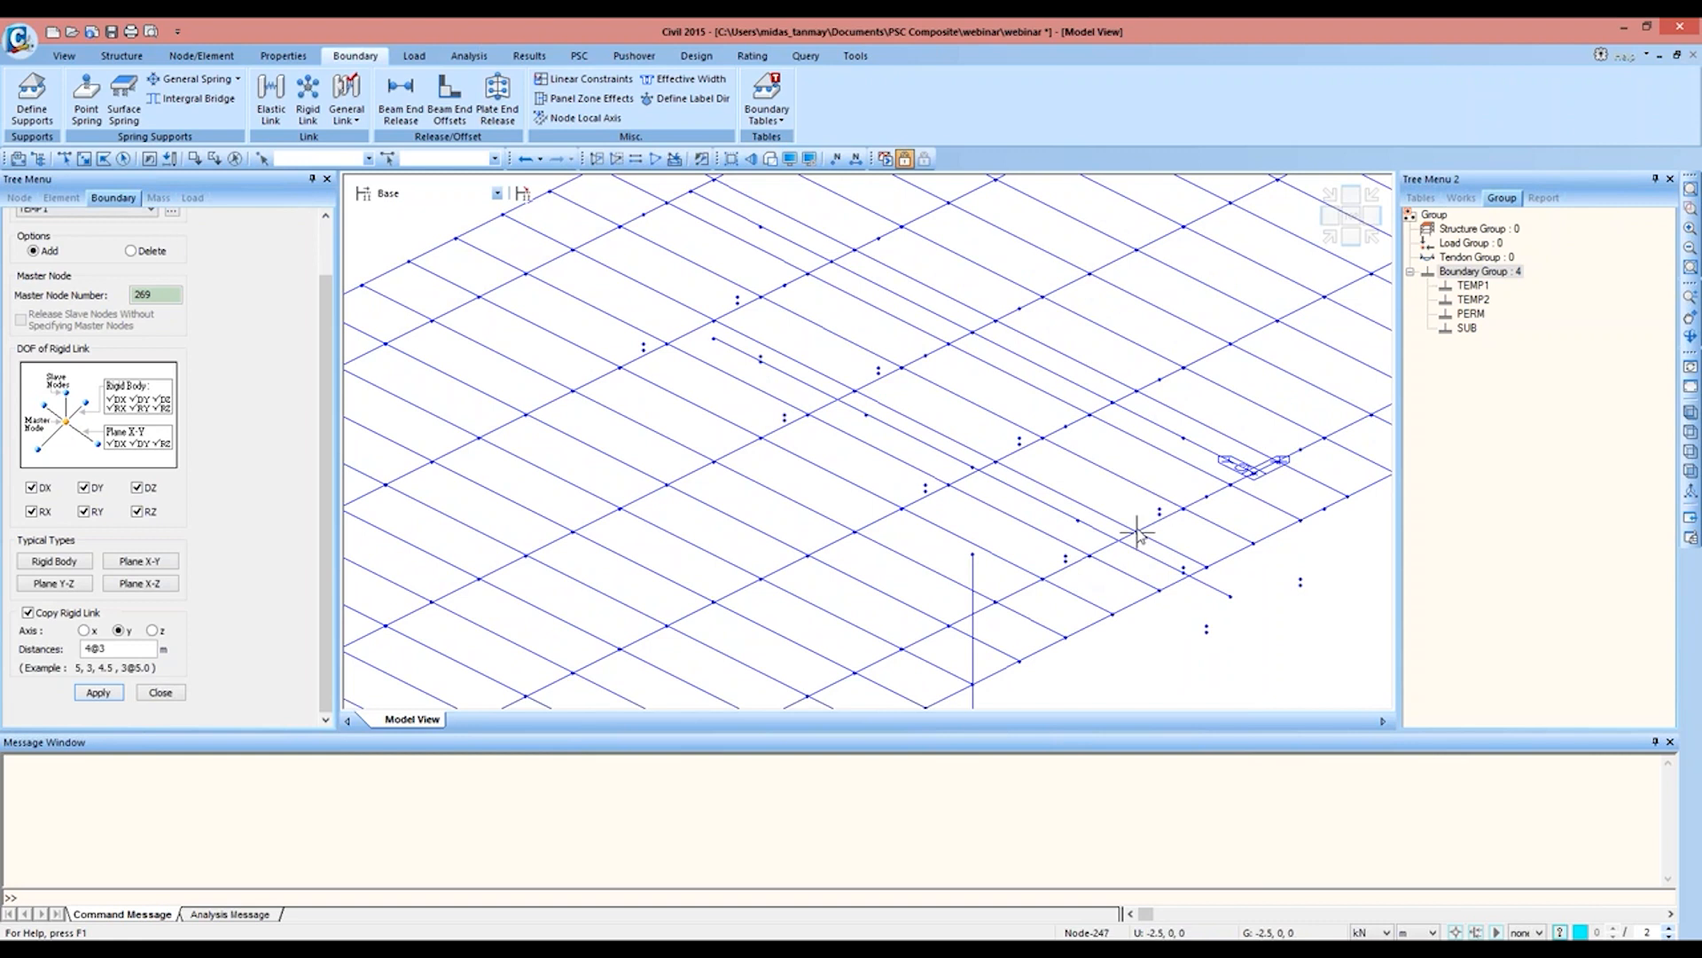
Step: Create the rigid link from master node 245 to slave node 443 near the central pier, copying it along y at 4@3 m
{"action": "left_click", "coordinate": [1350, 216]}
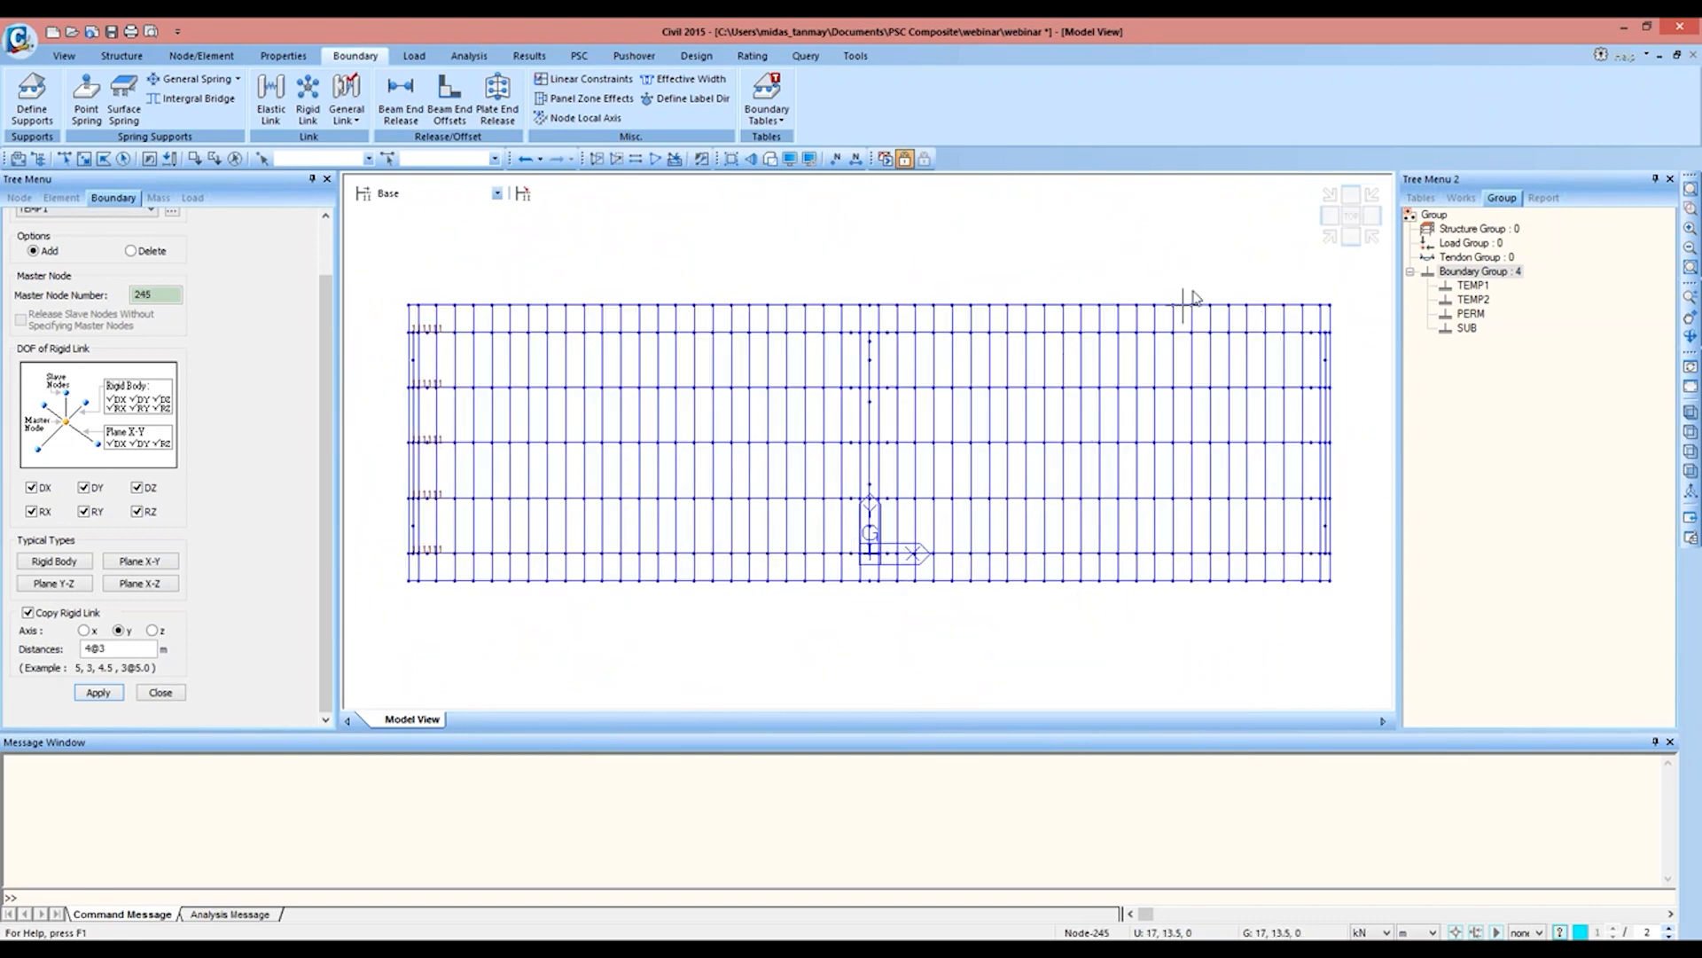
{"action": "left_click", "coordinate": [1332, 237]}
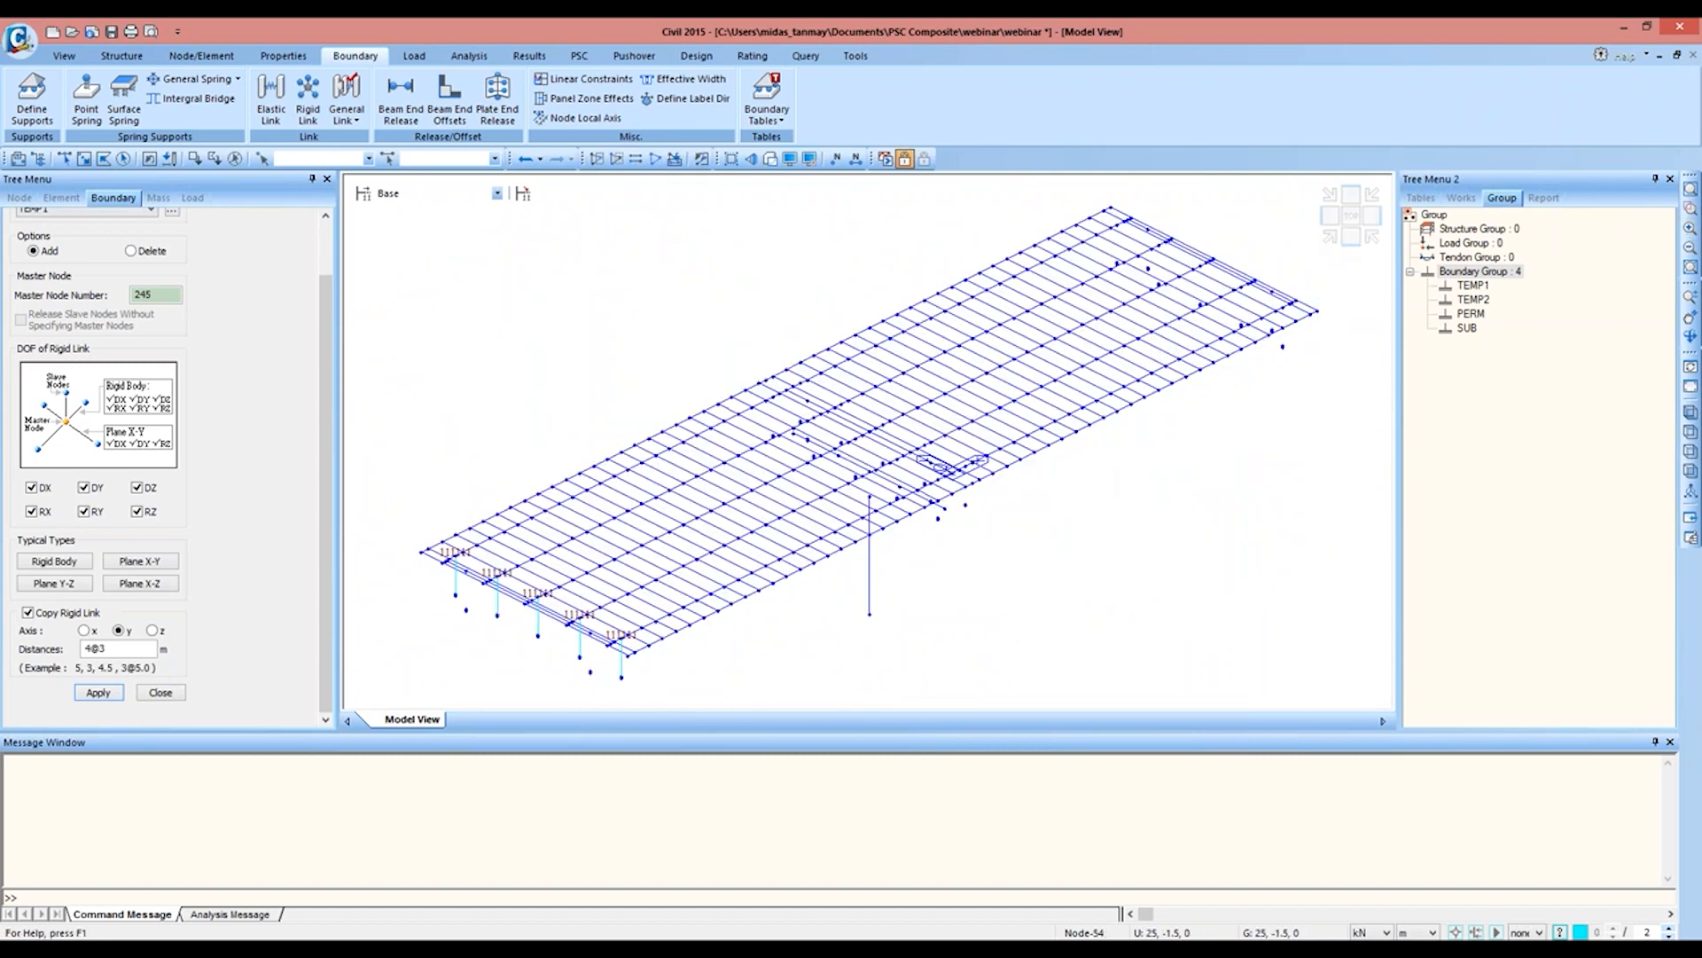
{"action": "left_click", "coordinate": [1691, 207]}
{"action": "left_click_drag", "start_coordinate": [721, 392], "coordinate": [975, 558]}
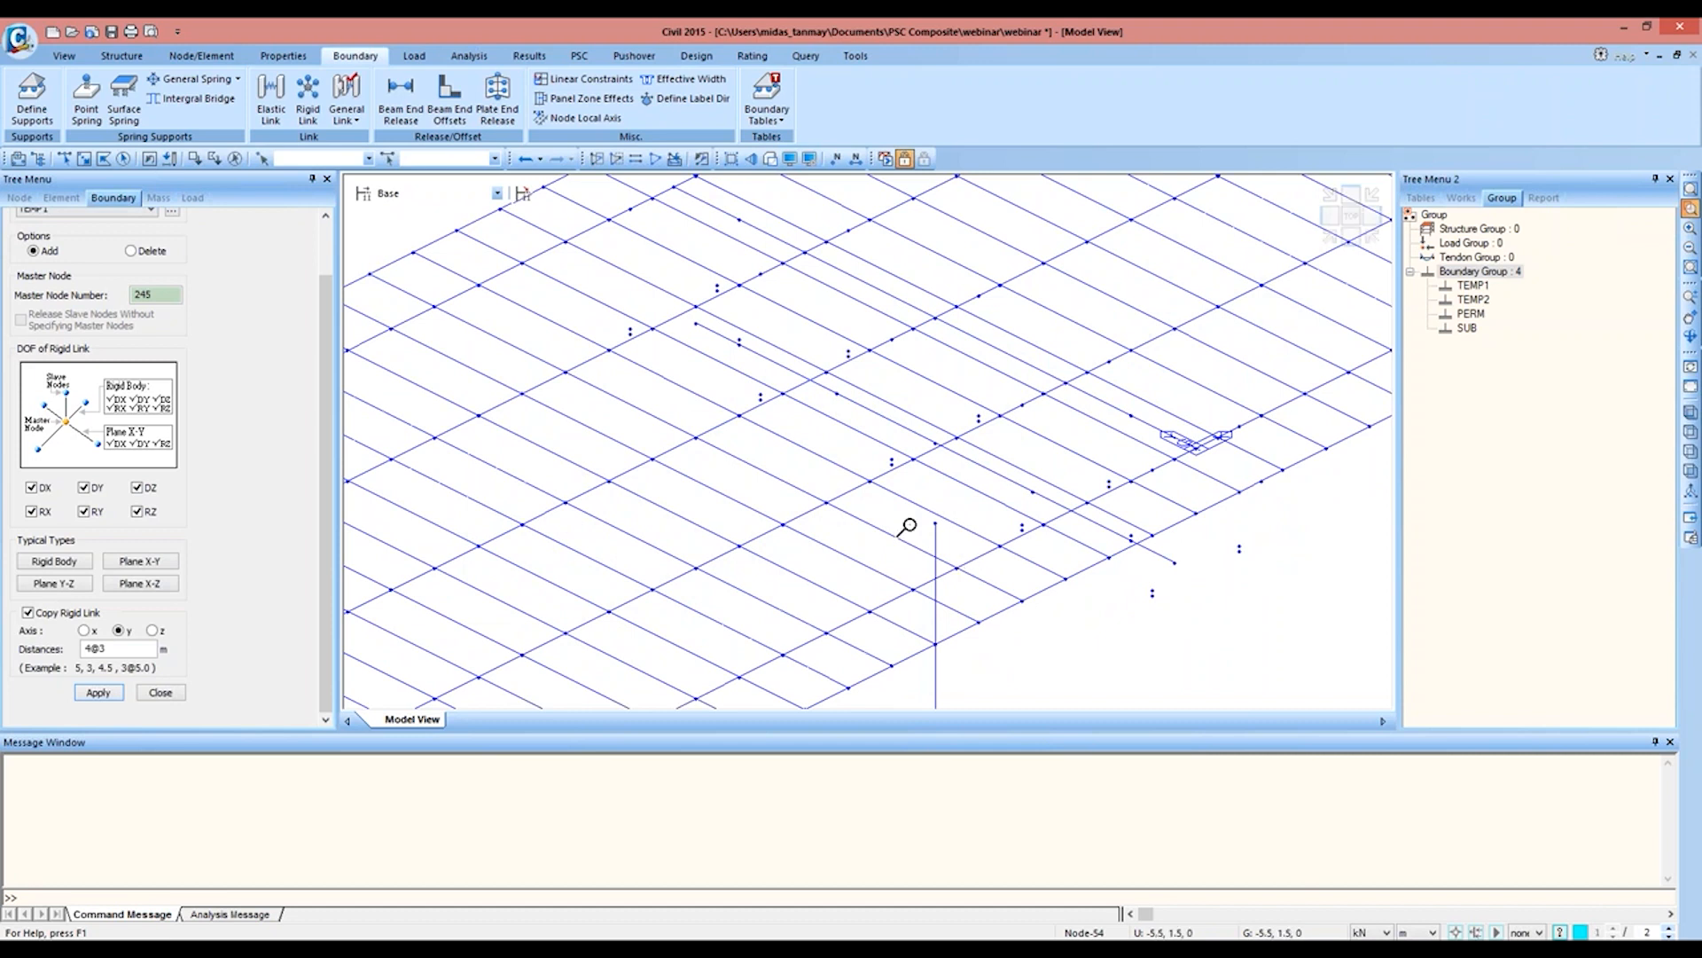
{"action": "left_click", "coordinate": [64, 158]}
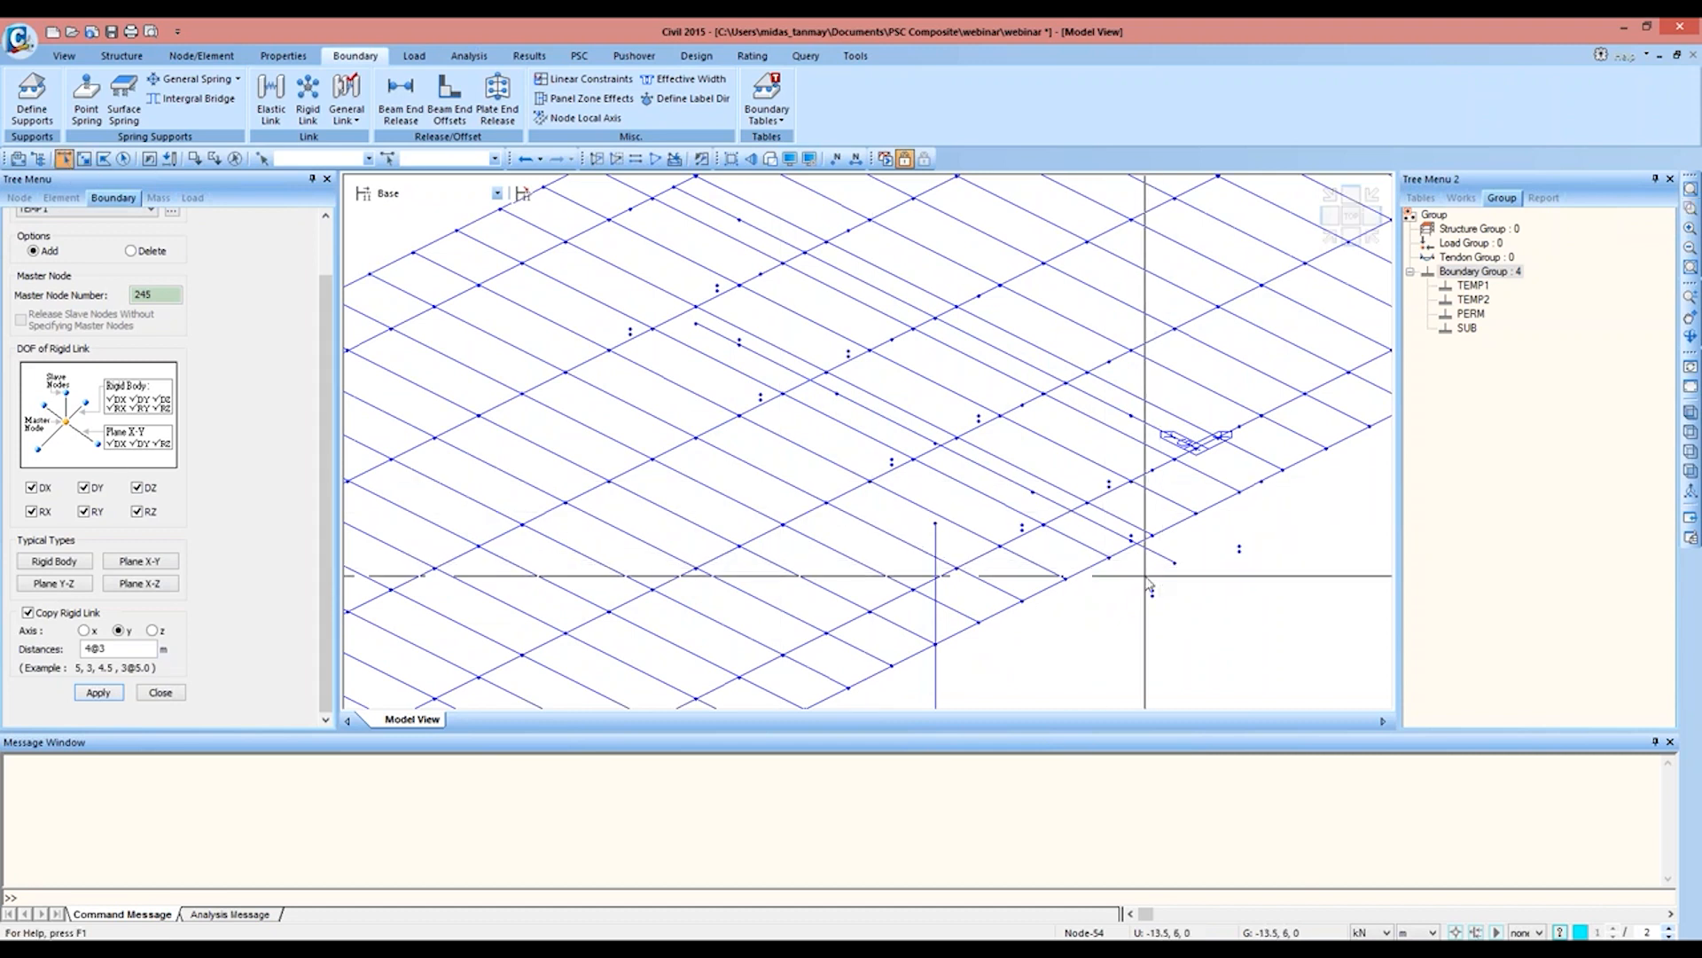
{"action": "left_click", "coordinate": [1153, 592]}
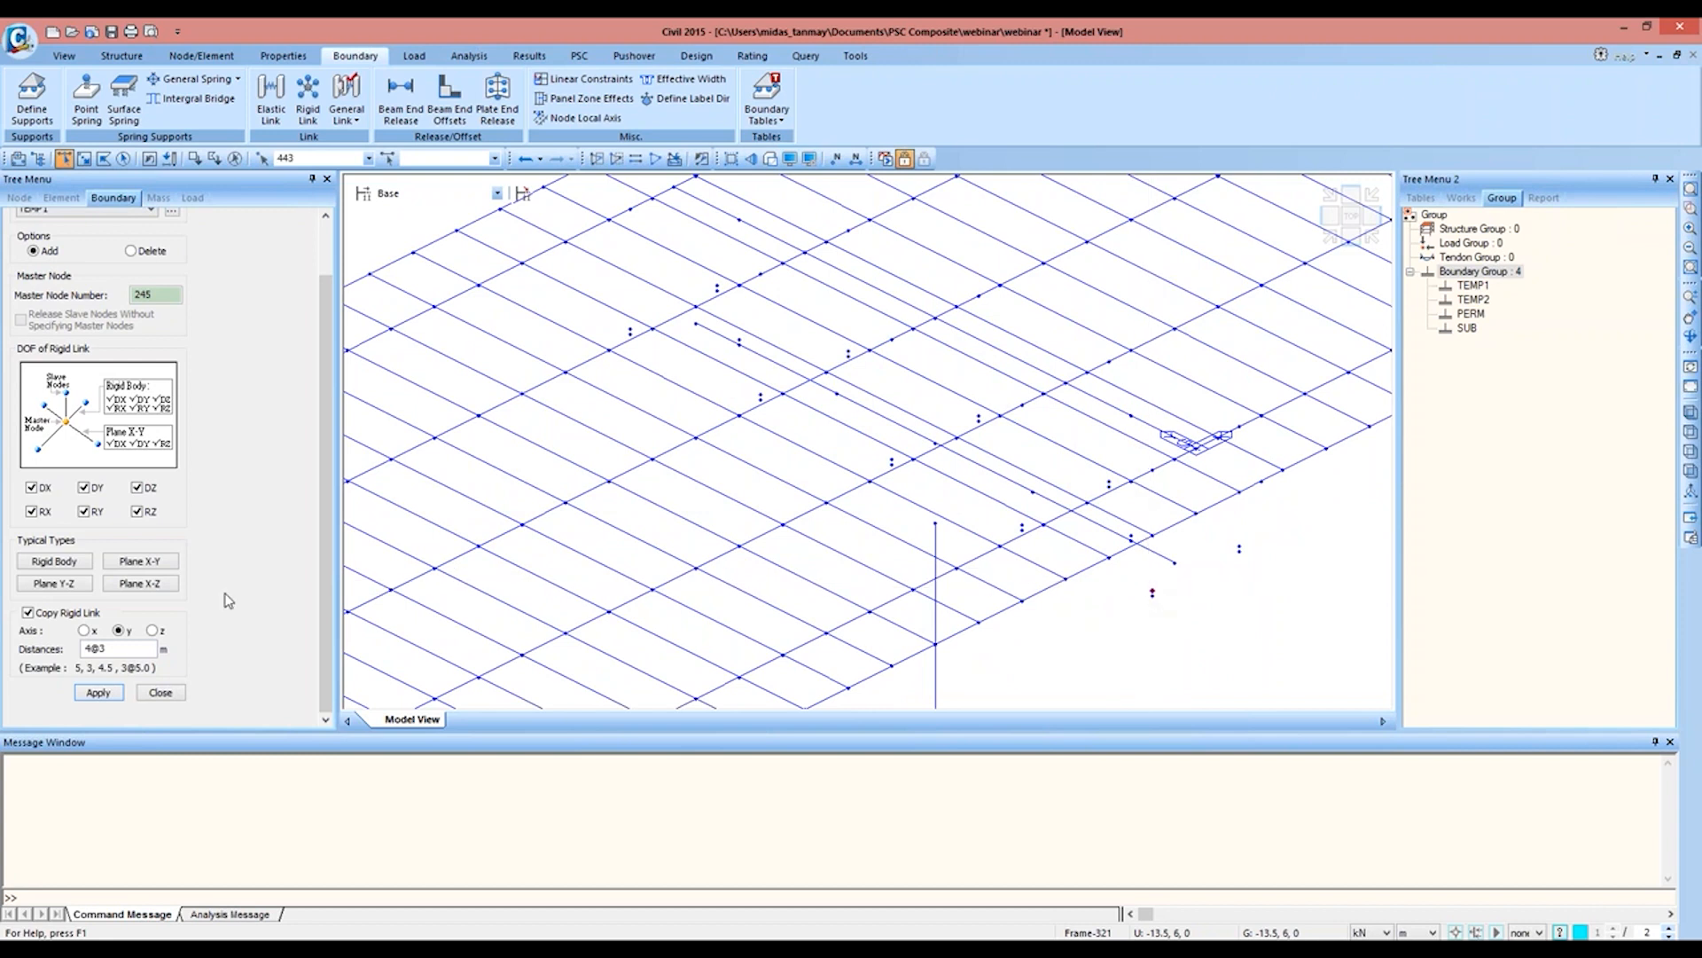
{"action": "left_click", "coordinate": [97, 693]}
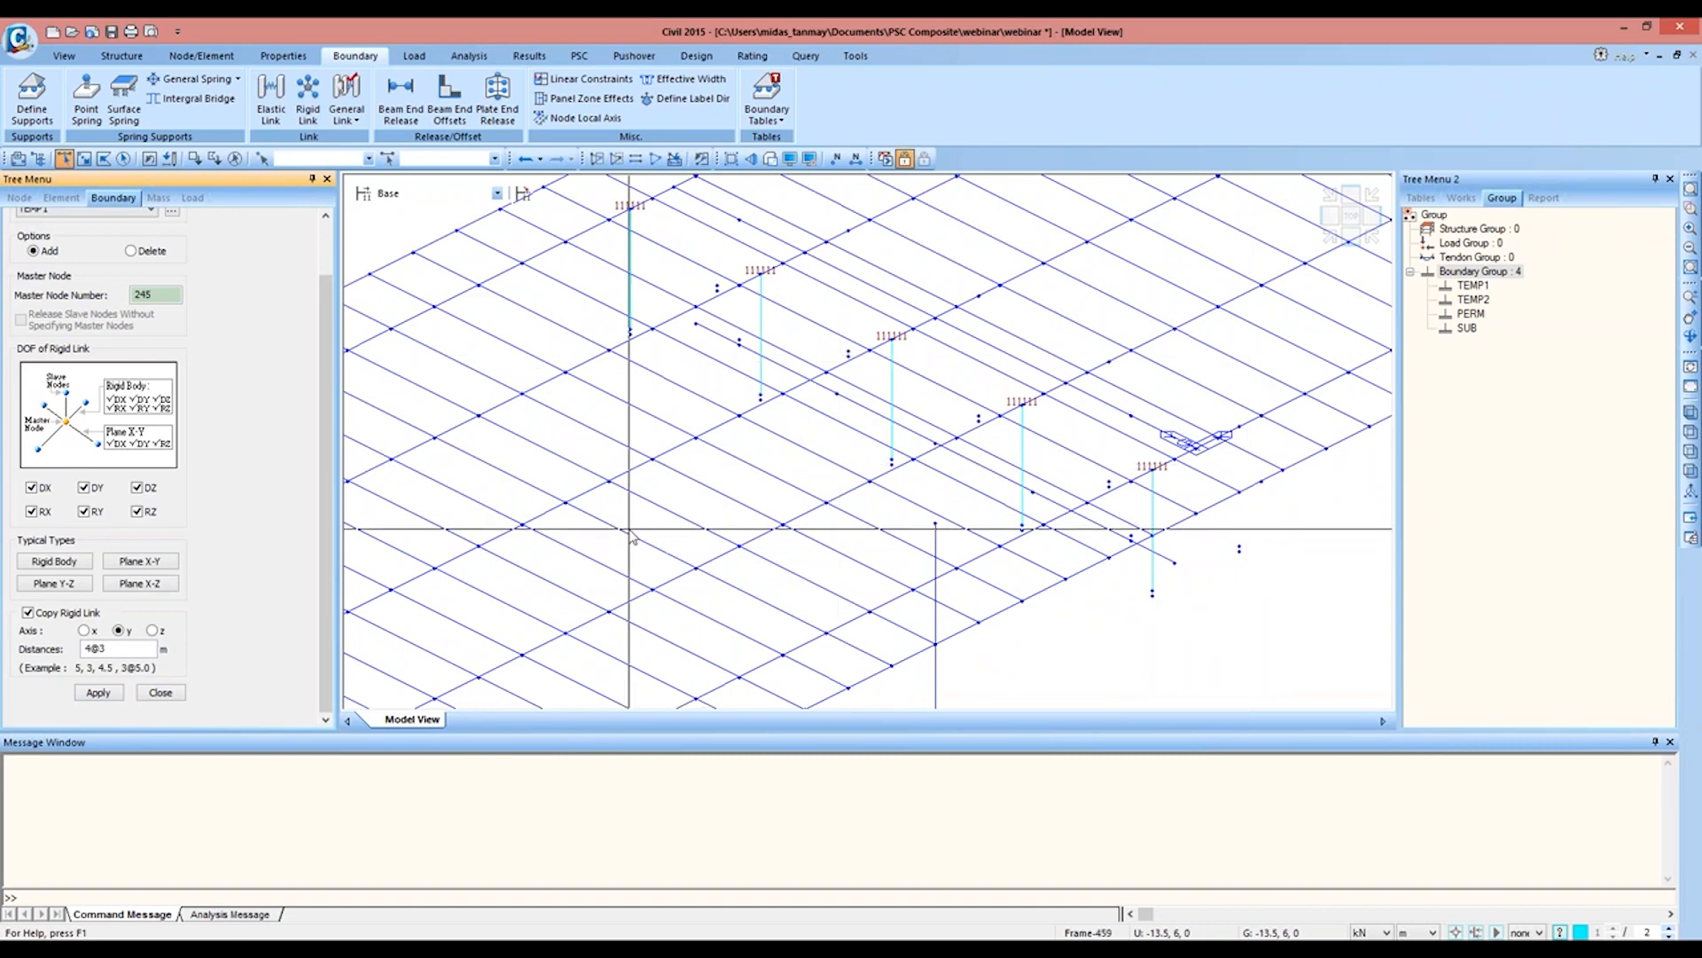
Step: Create a rigid link from master node 442 to slave node 454 at the mirrored span's outer end, copying it along y at 9 m
{"action": "middle_click_drag", "start_coordinate": [630, 527], "coordinate": [1221, 201]}
{"action": "middle_click_drag", "start_coordinate": [586, 468], "coordinate": [898, 448]}
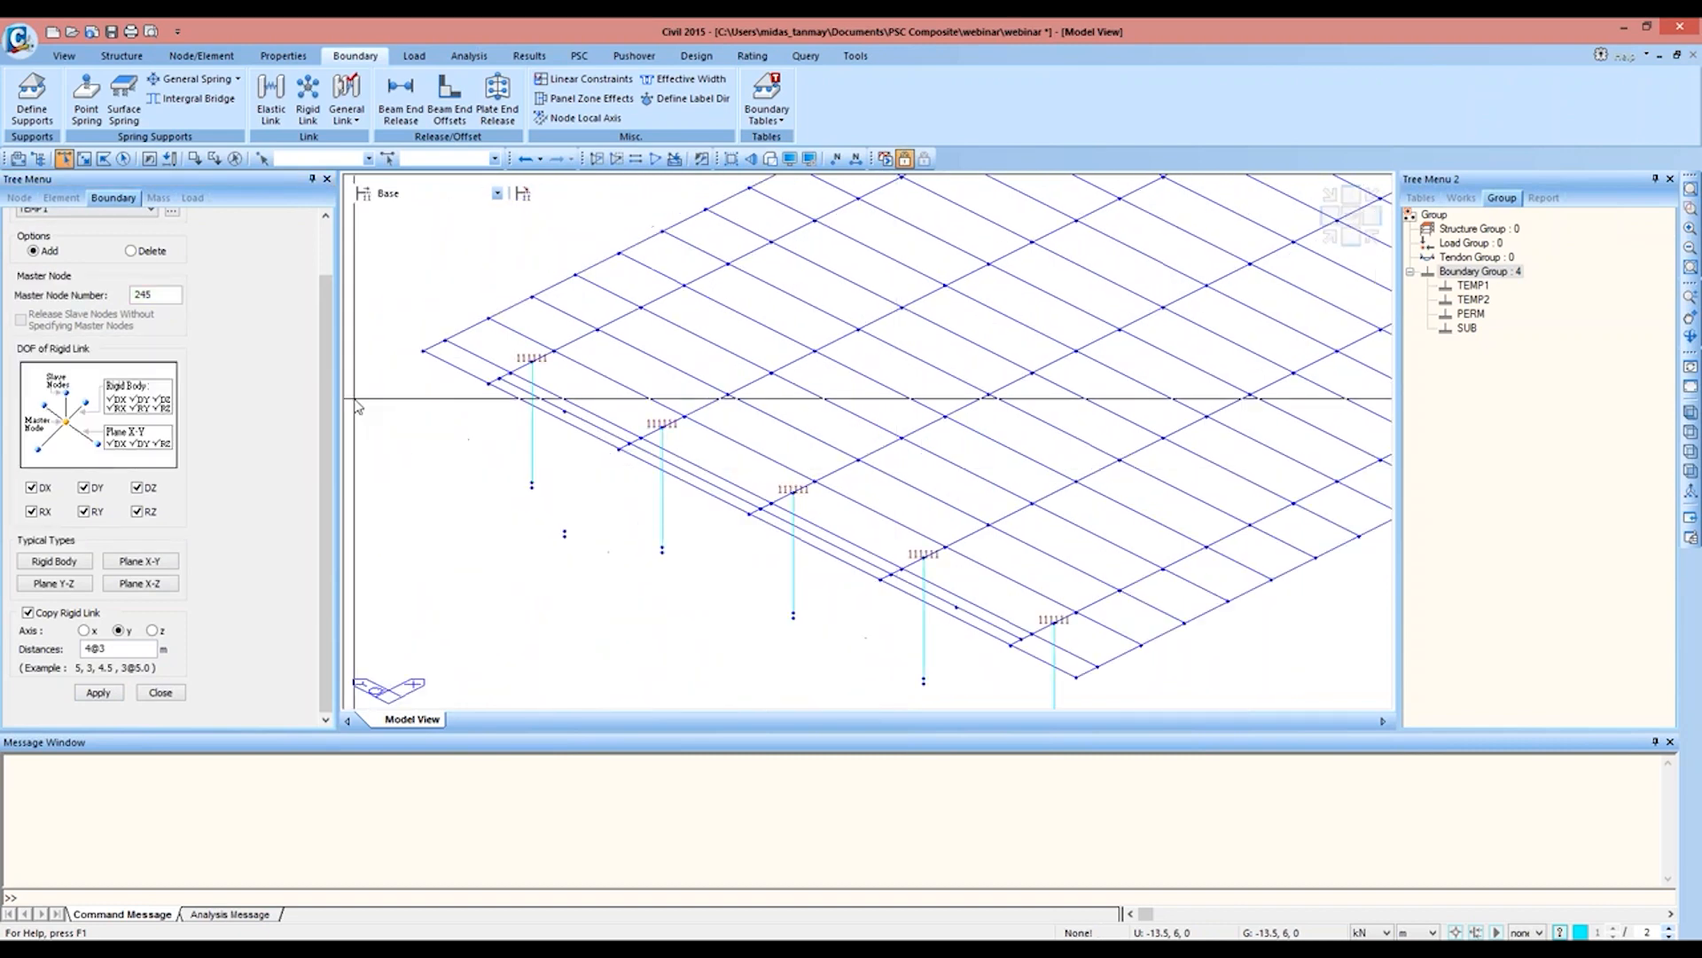
{"action": "left_click", "coordinate": [155, 295]}
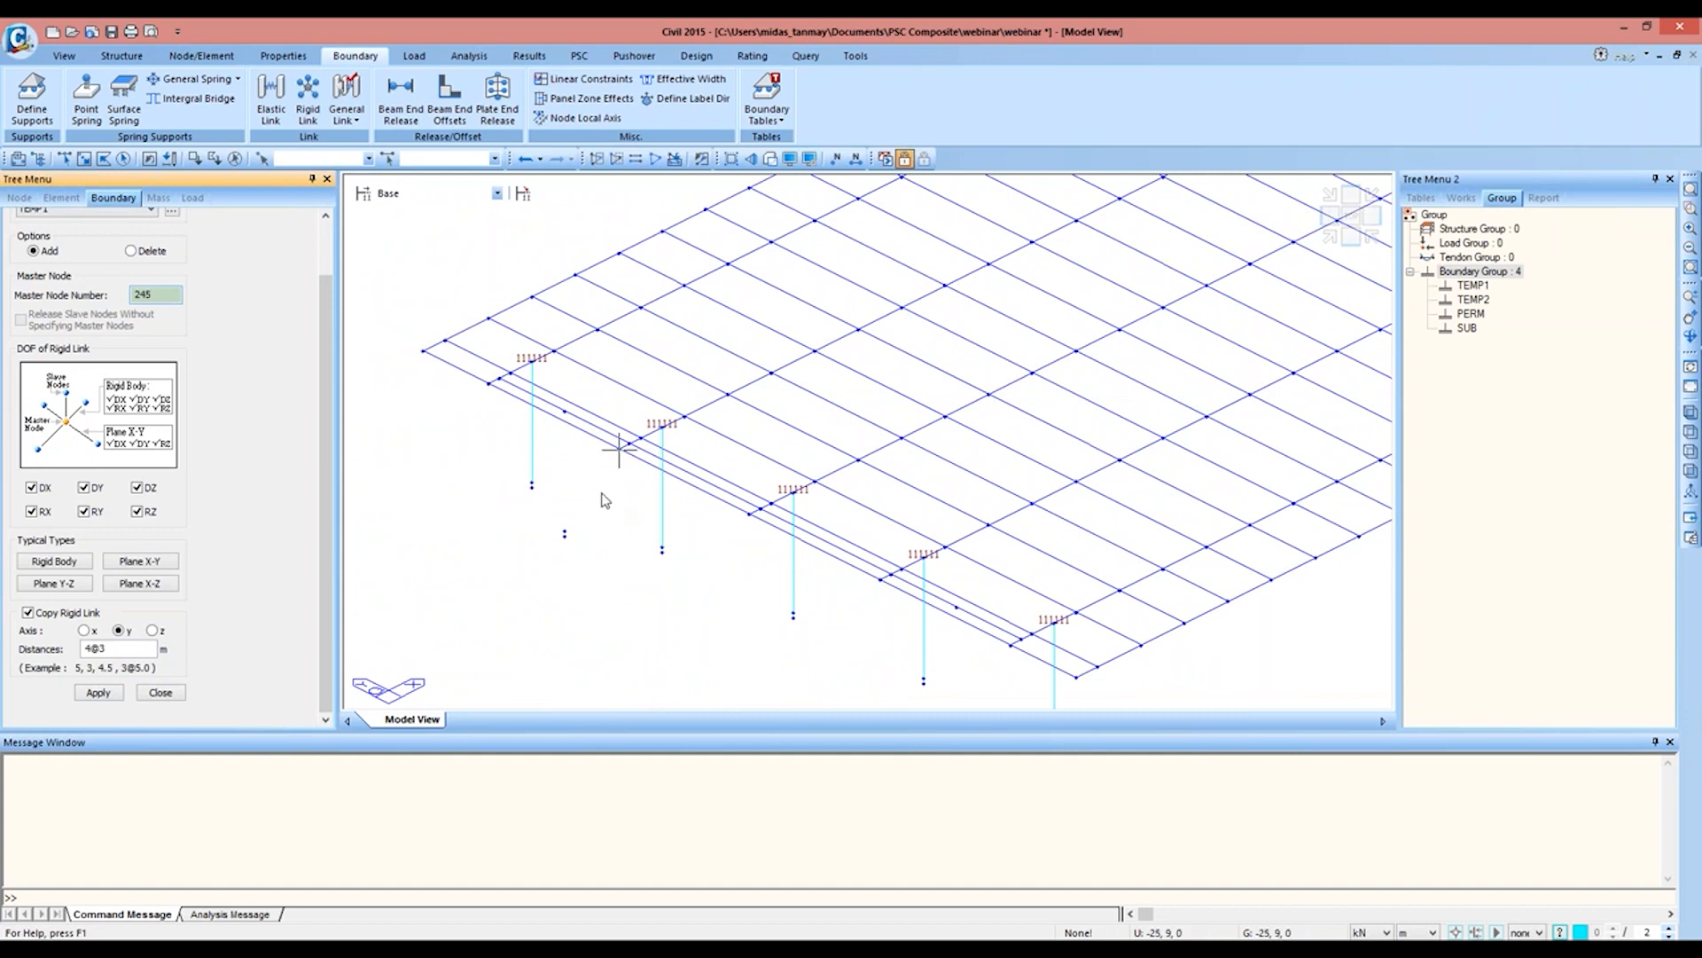
{"action": "left_click", "coordinate": [957, 608]}
{"action": "middle_click_drag", "start_coordinate": [957, 608], "coordinate": [955, 470]}
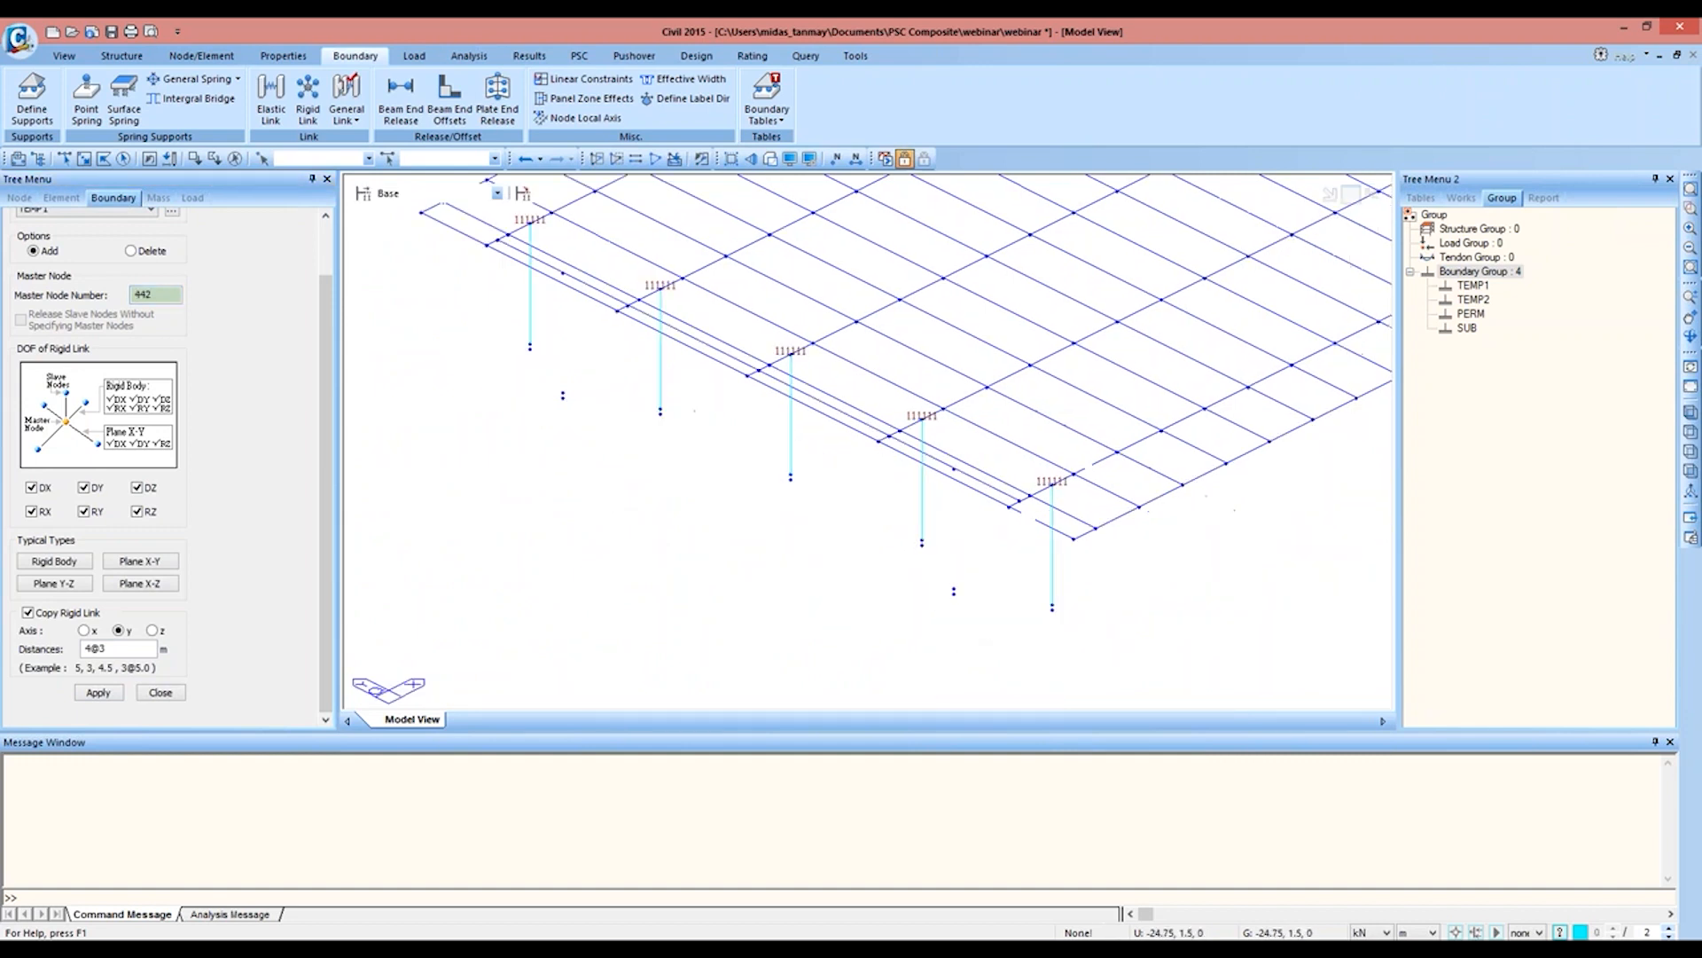
{"action": "left_click", "coordinate": [63, 158]}
{"action": "left_click", "coordinate": [953, 590]}
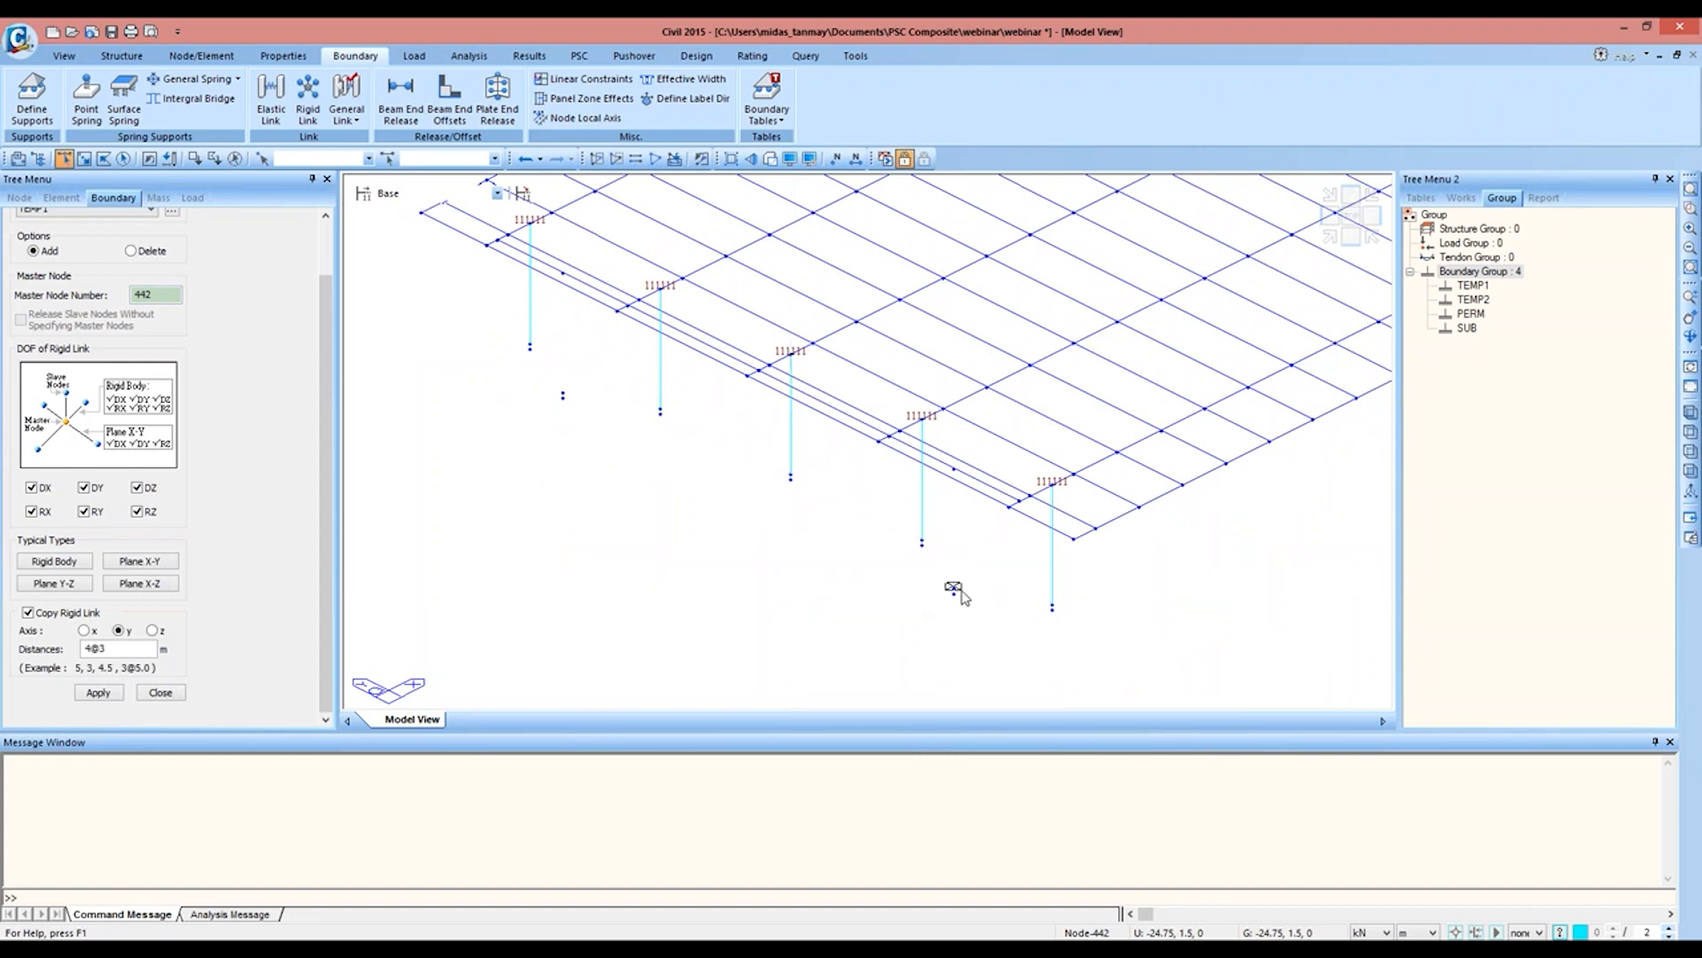
{"action": "double_click", "coordinate": [136, 649]}
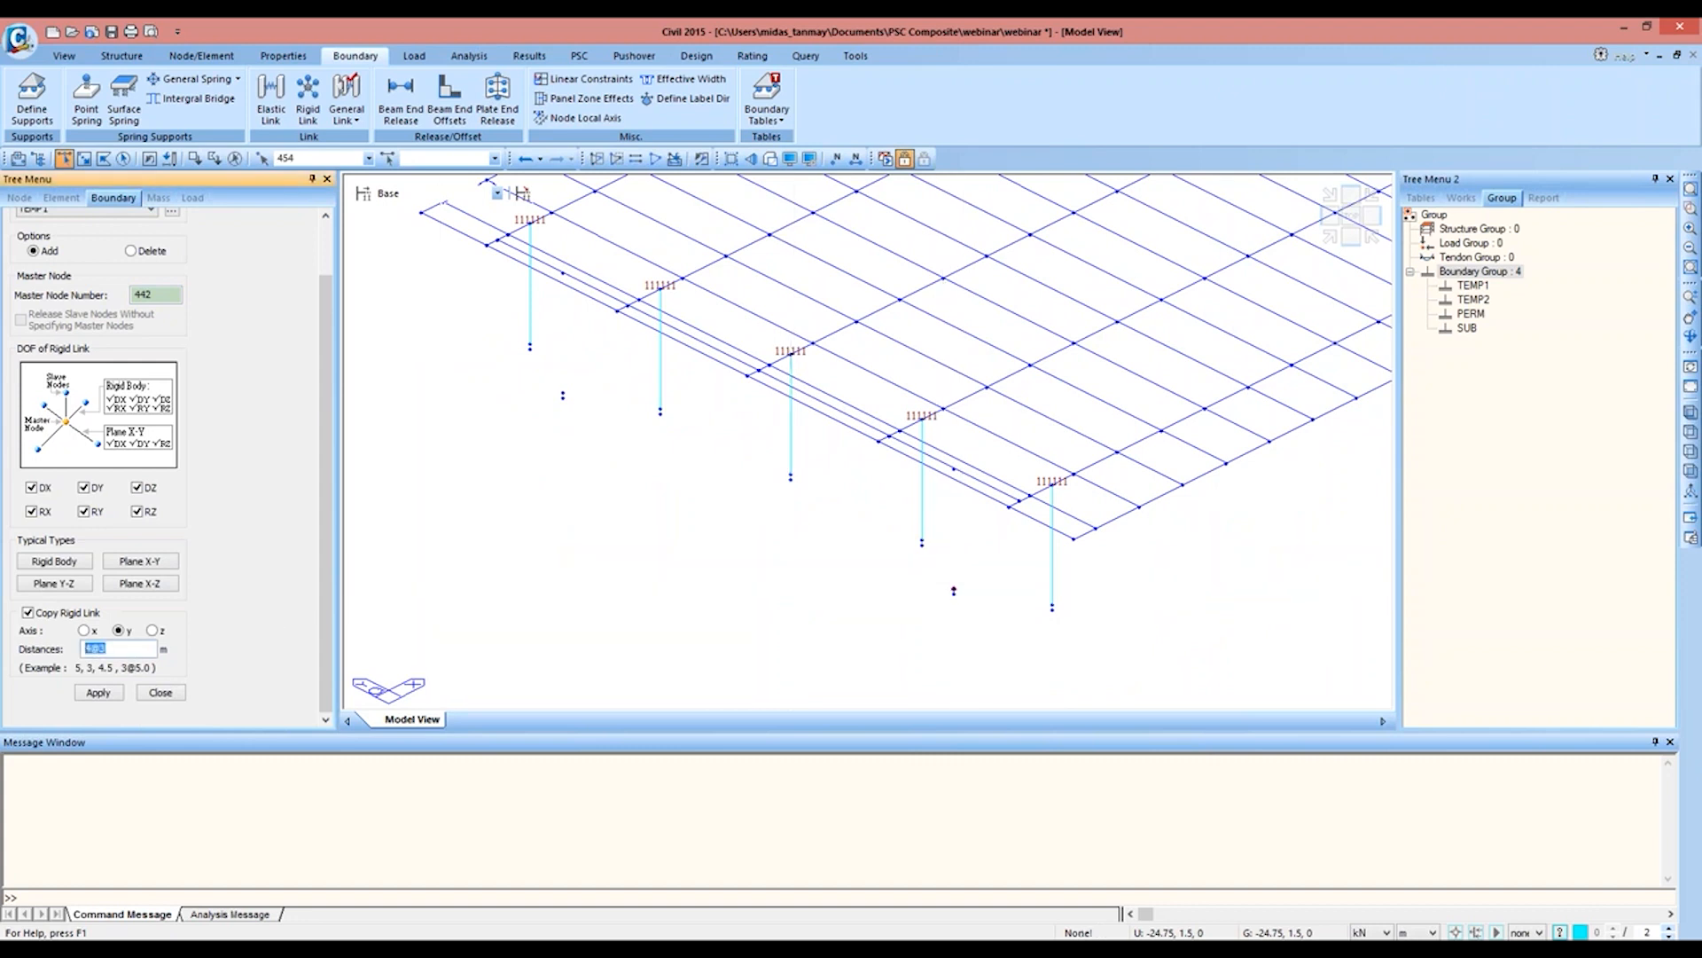
{"action": "left_click", "coordinate": [94, 691]}
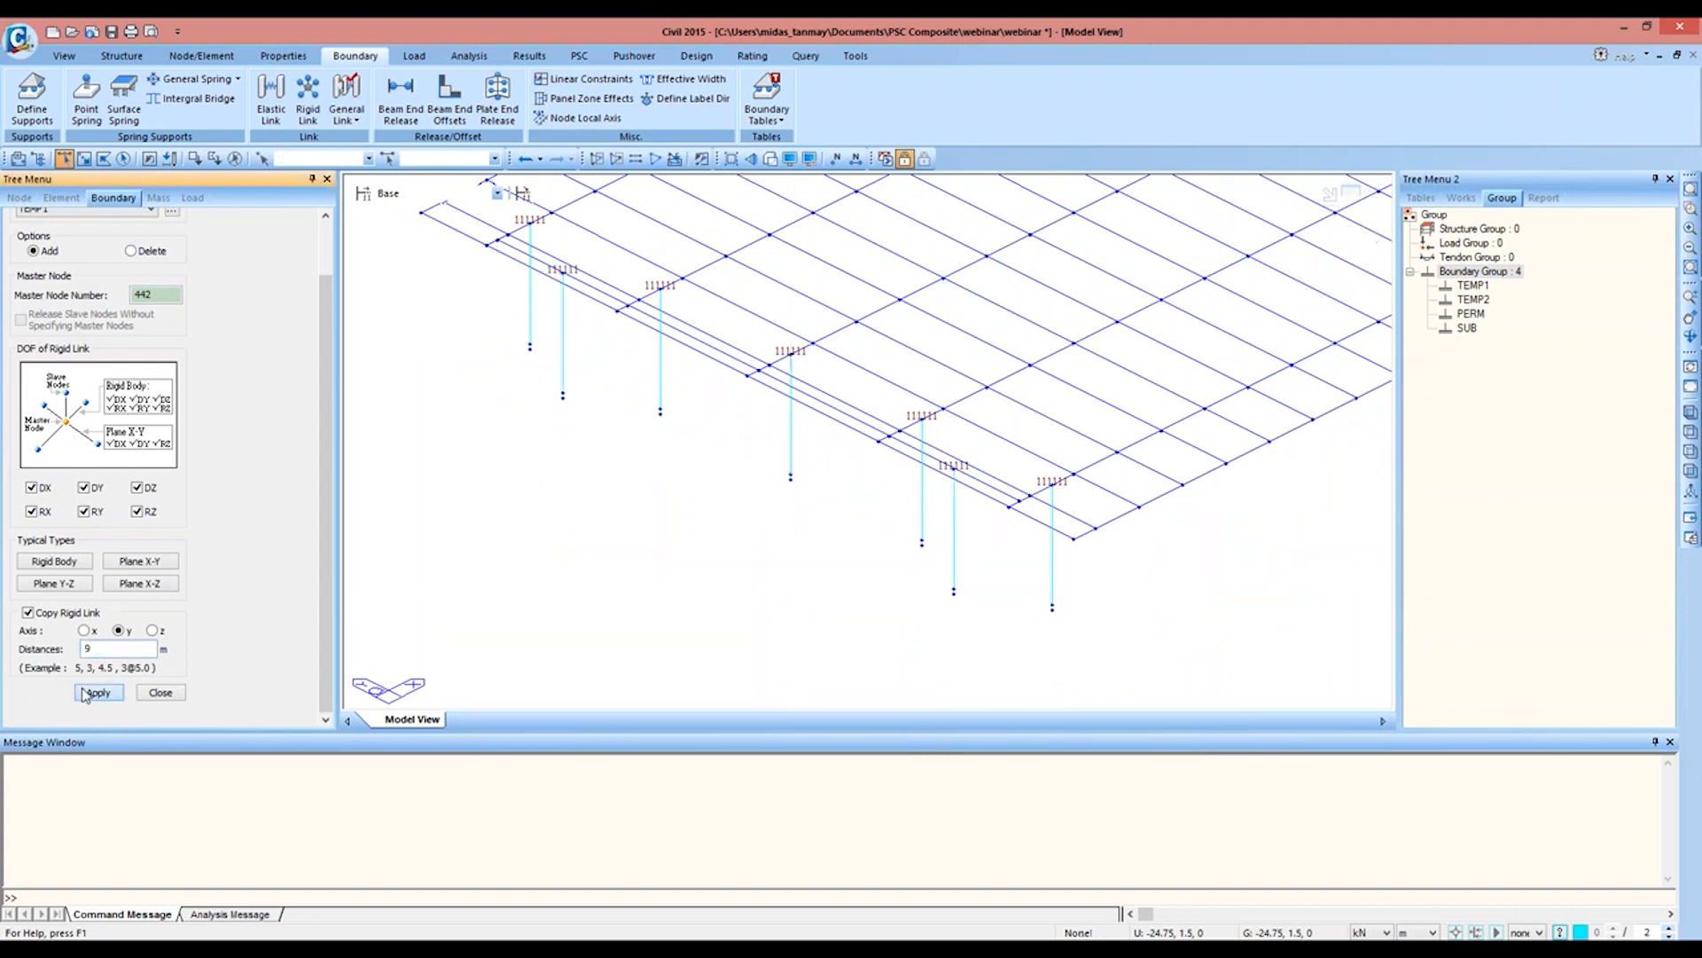
Step: Create a rigid link from master node 246 to the node below it near the central pier, copied 9 m along y, and close the definition
{"action": "middle_click_drag", "start_coordinate": [798, 384], "coordinate": [381, 679]}
{"action": "middle_click_drag", "start_coordinate": [984, 437], "coordinate": [533, 635]}
{"action": "left_click", "coordinate": [938, 554]}
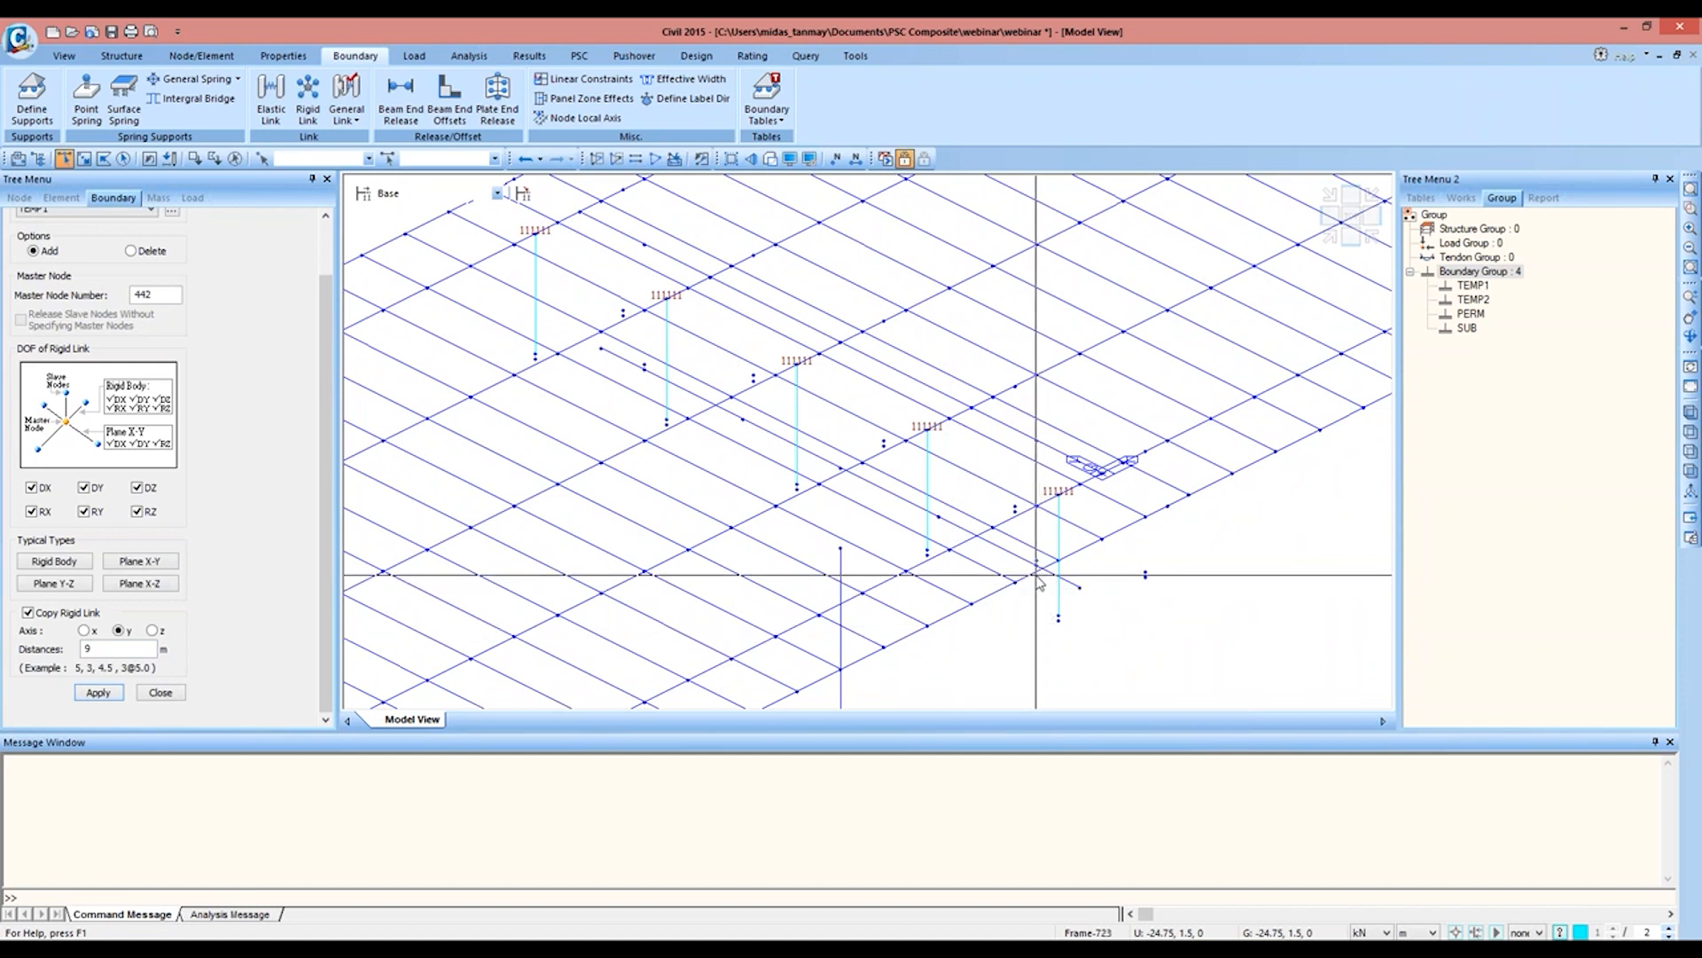
{"action": "left_click", "coordinate": [163, 293]}
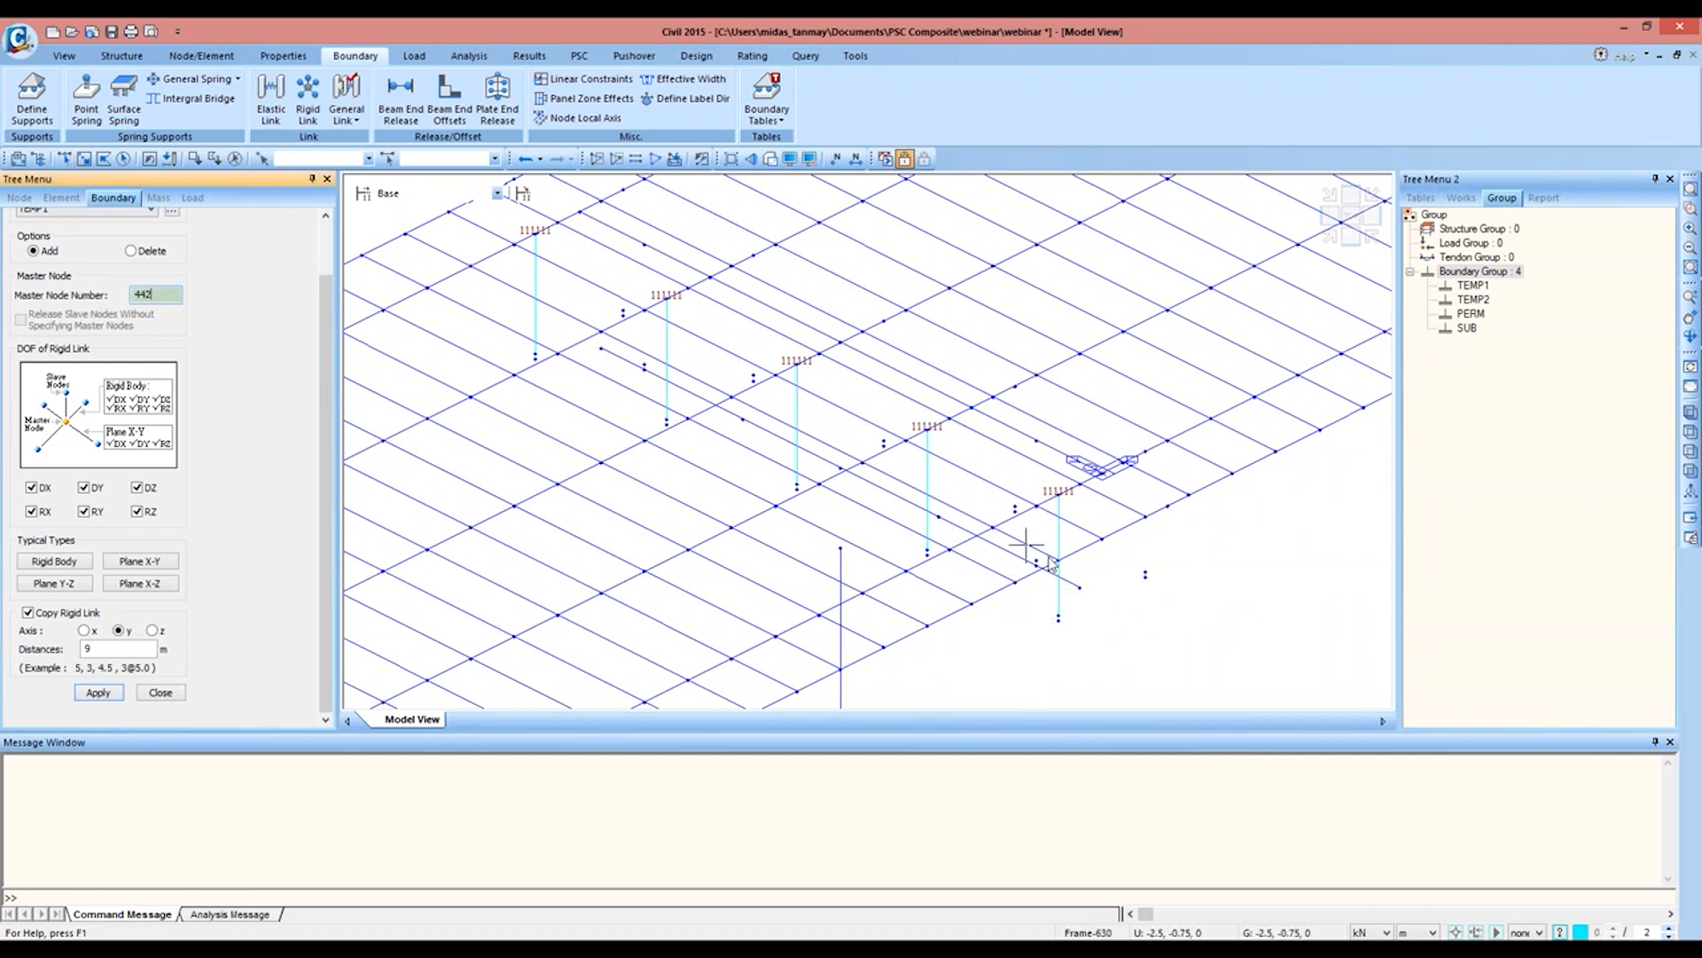
{"action": "left_click", "coordinate": [1035, 506]}
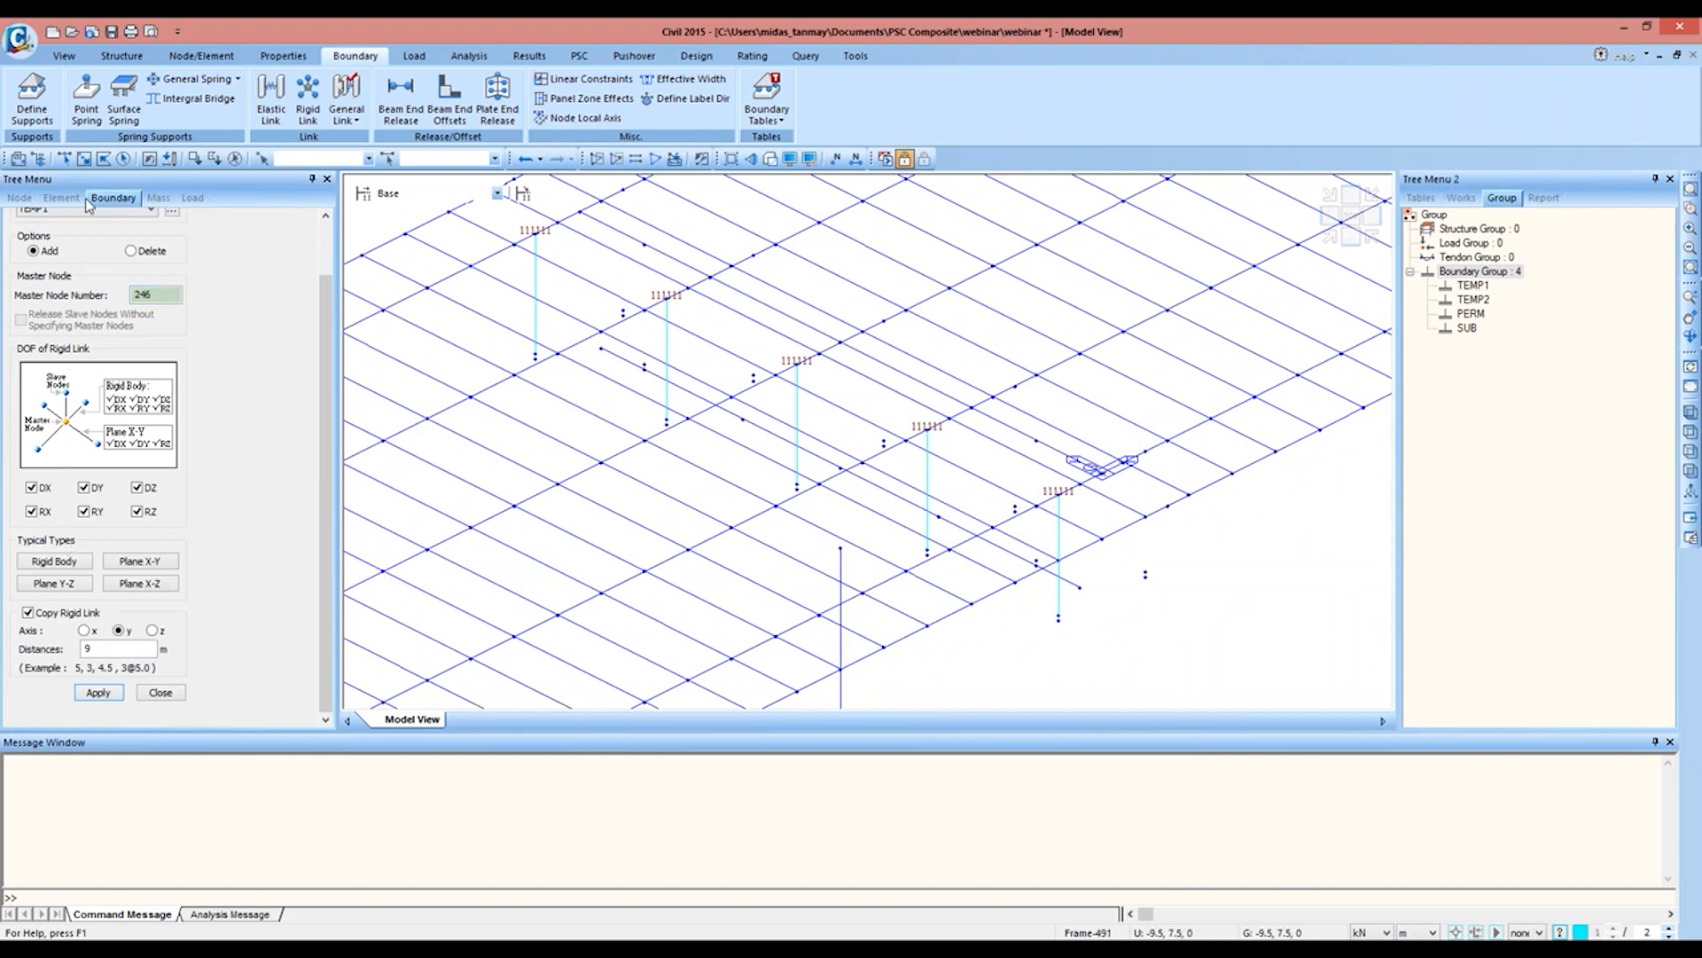
{"action": "left_click", "coordinate": [64, 159]}
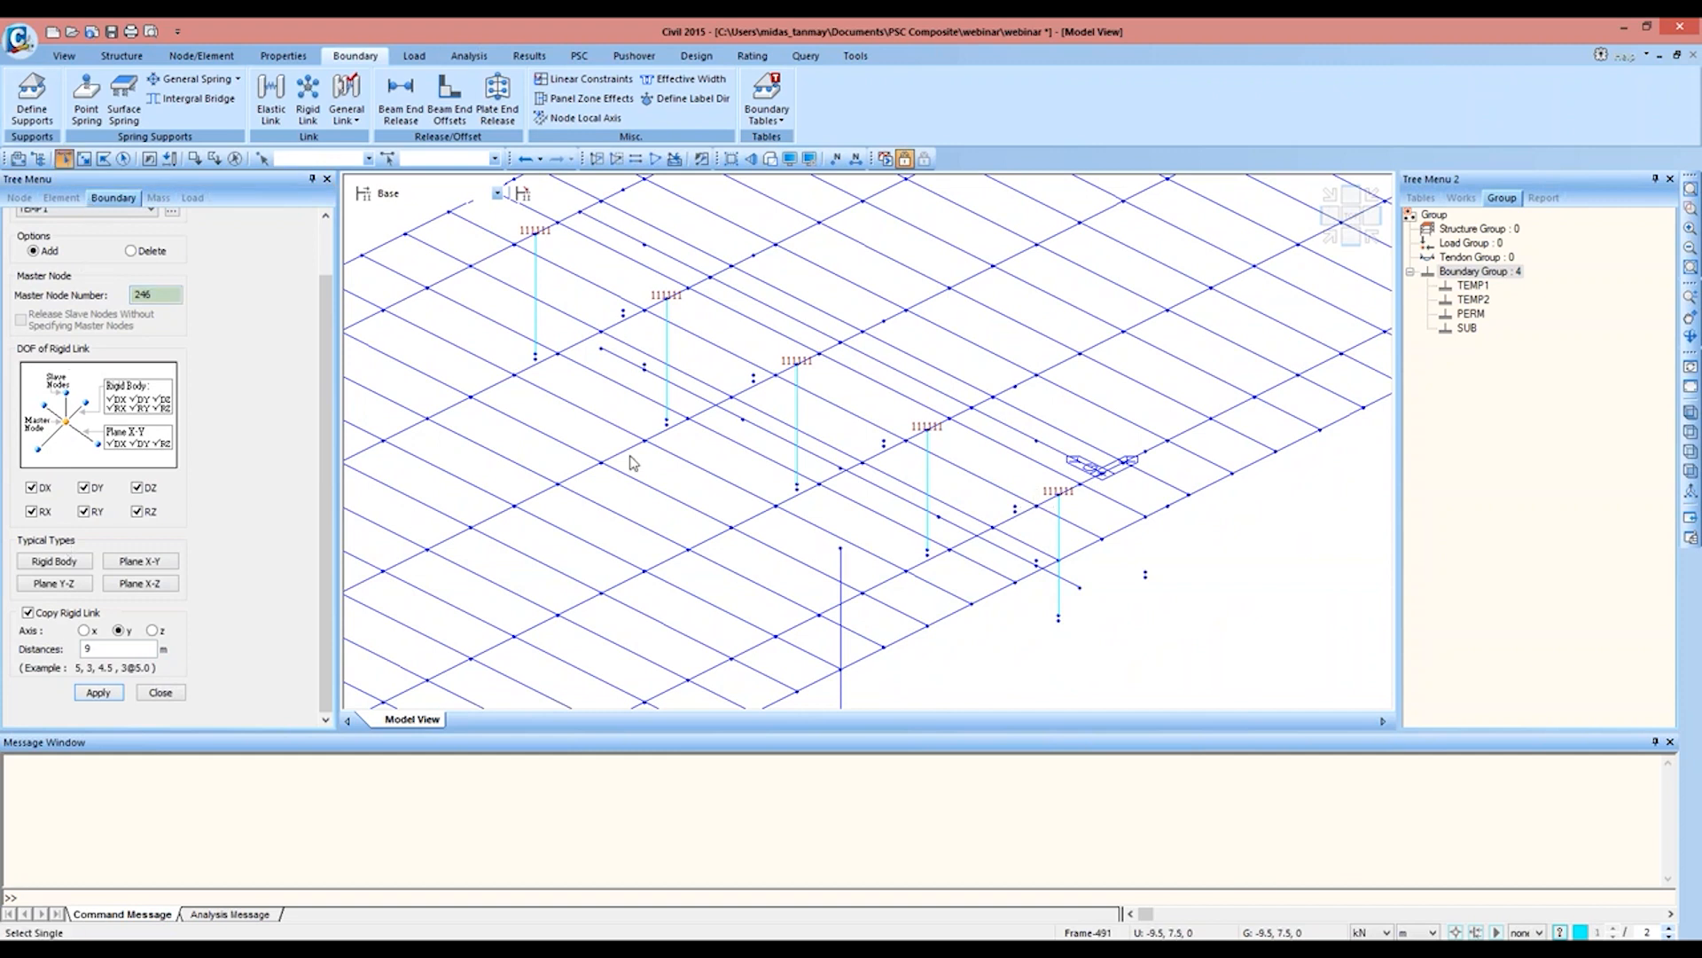
{"action": "left_click", "coordinate": [1035, 561]}
{"action": "left_click", "coordinate": [97, 692]}
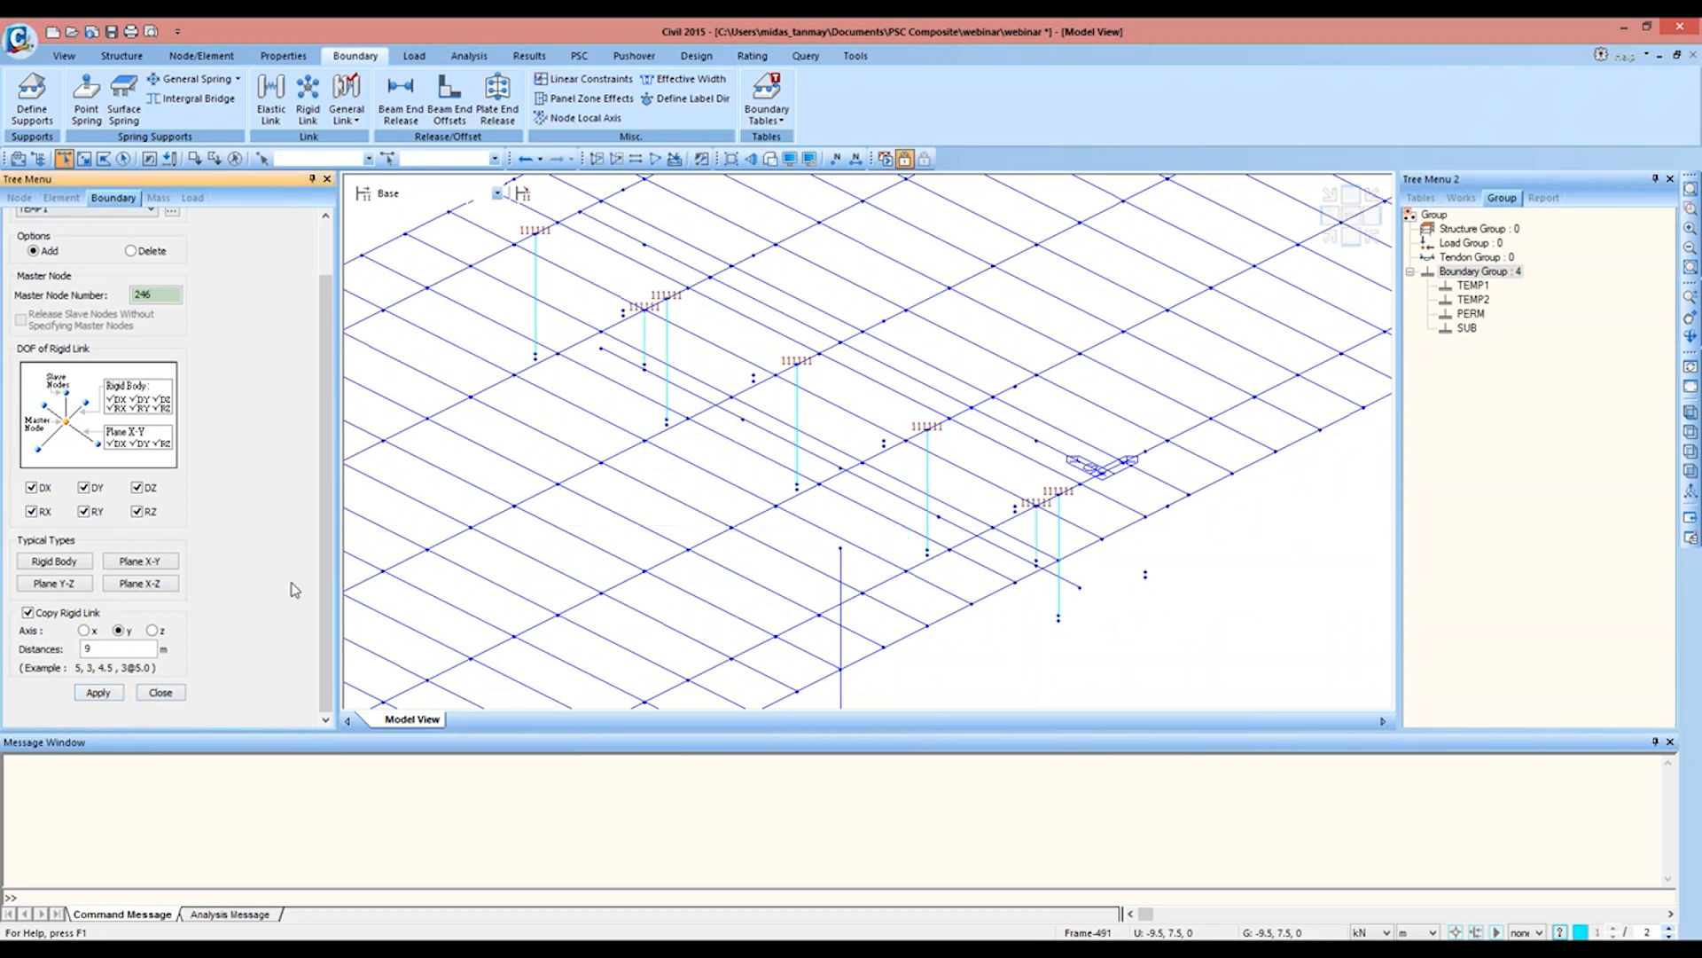
{"action": "left_click", "coordinate": [172, 694]}
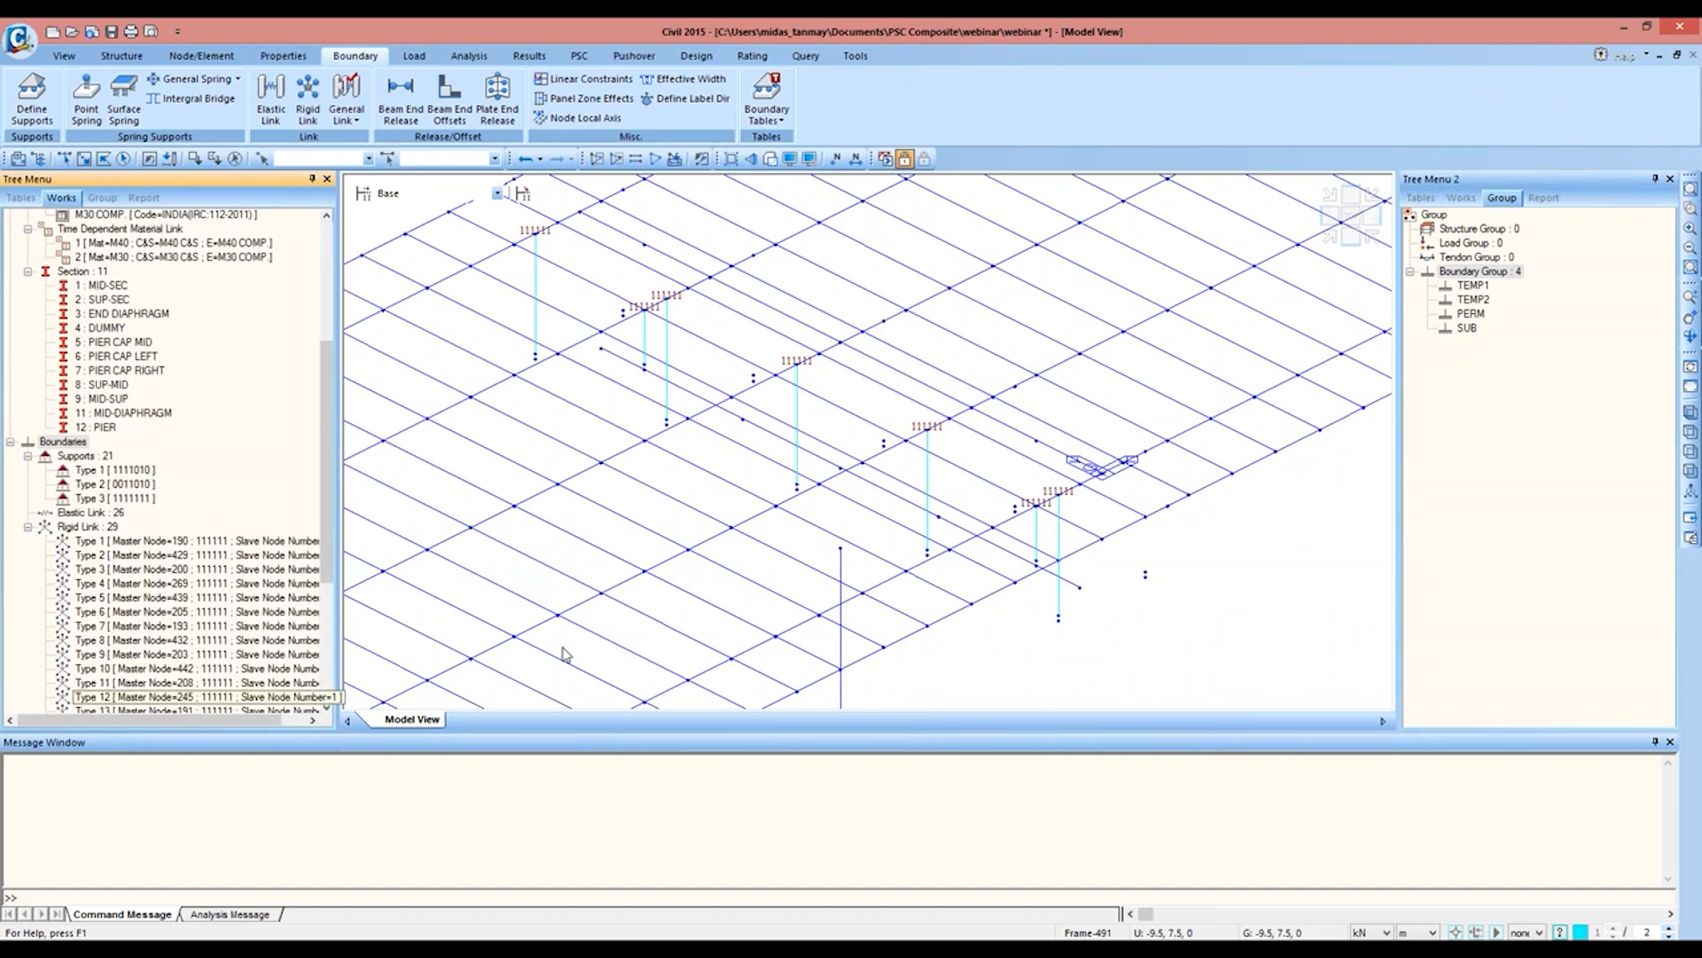
{"action": "left_click", "coordinate": [28, 526]}
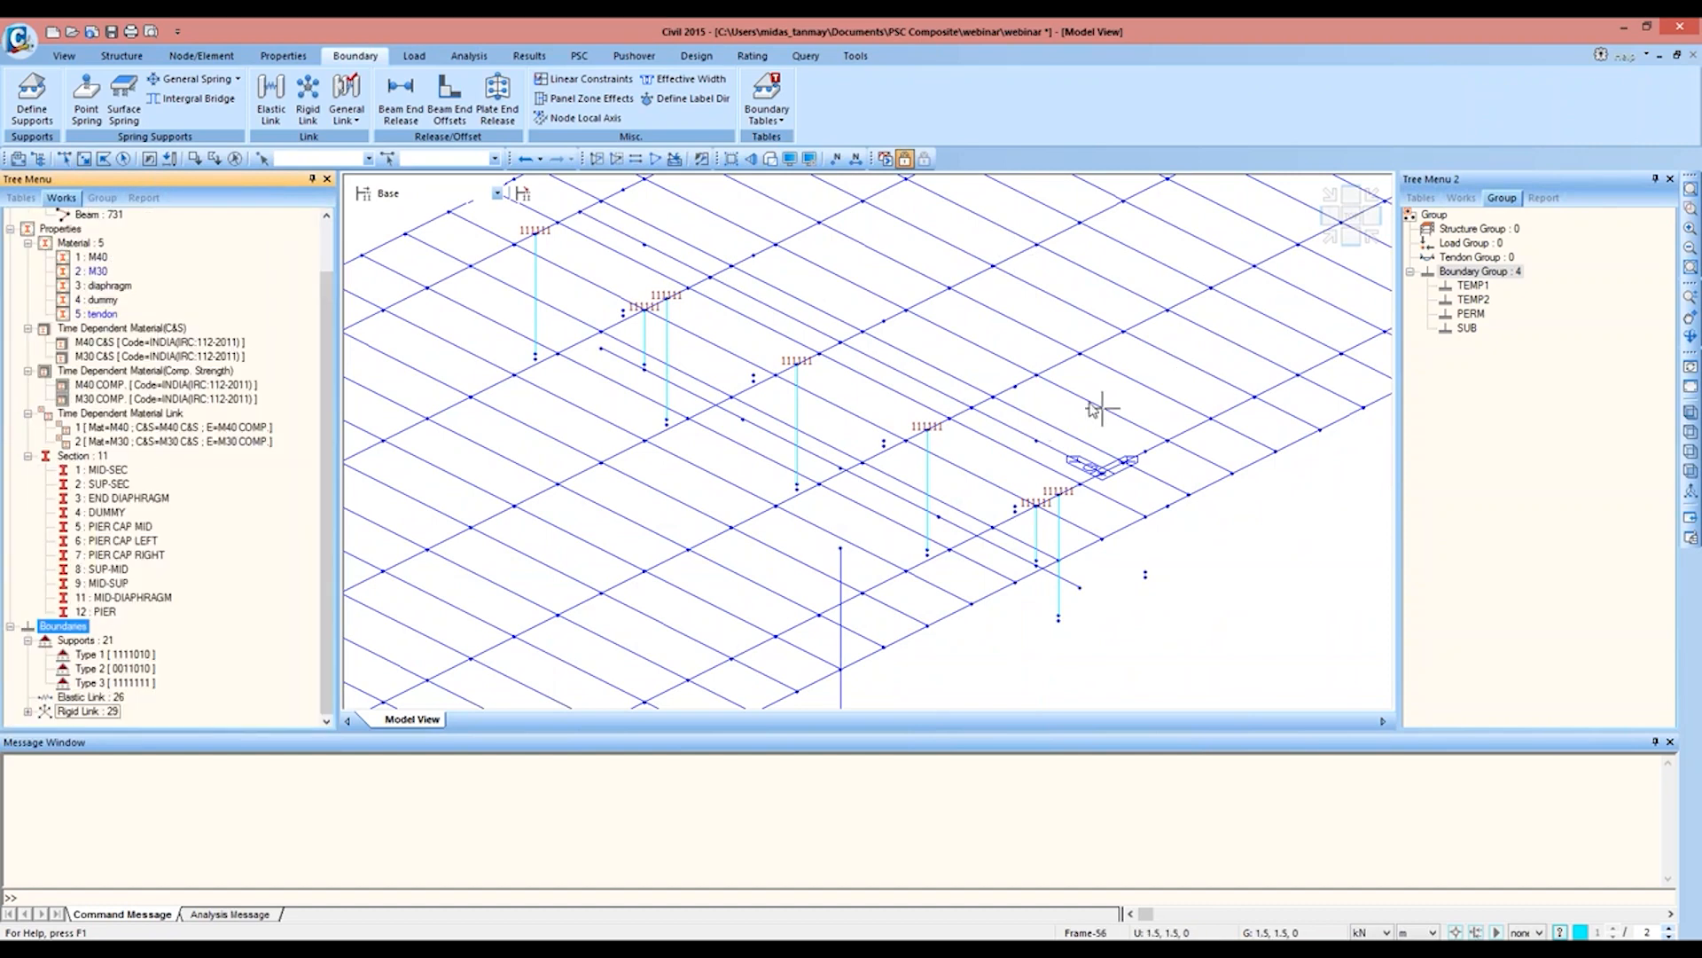
Step: Inspect the two-span bridge with hidden surfaces rendered, from isometric, rotated and top views
{"action": "left_click", "coordinate": [770, 158]}
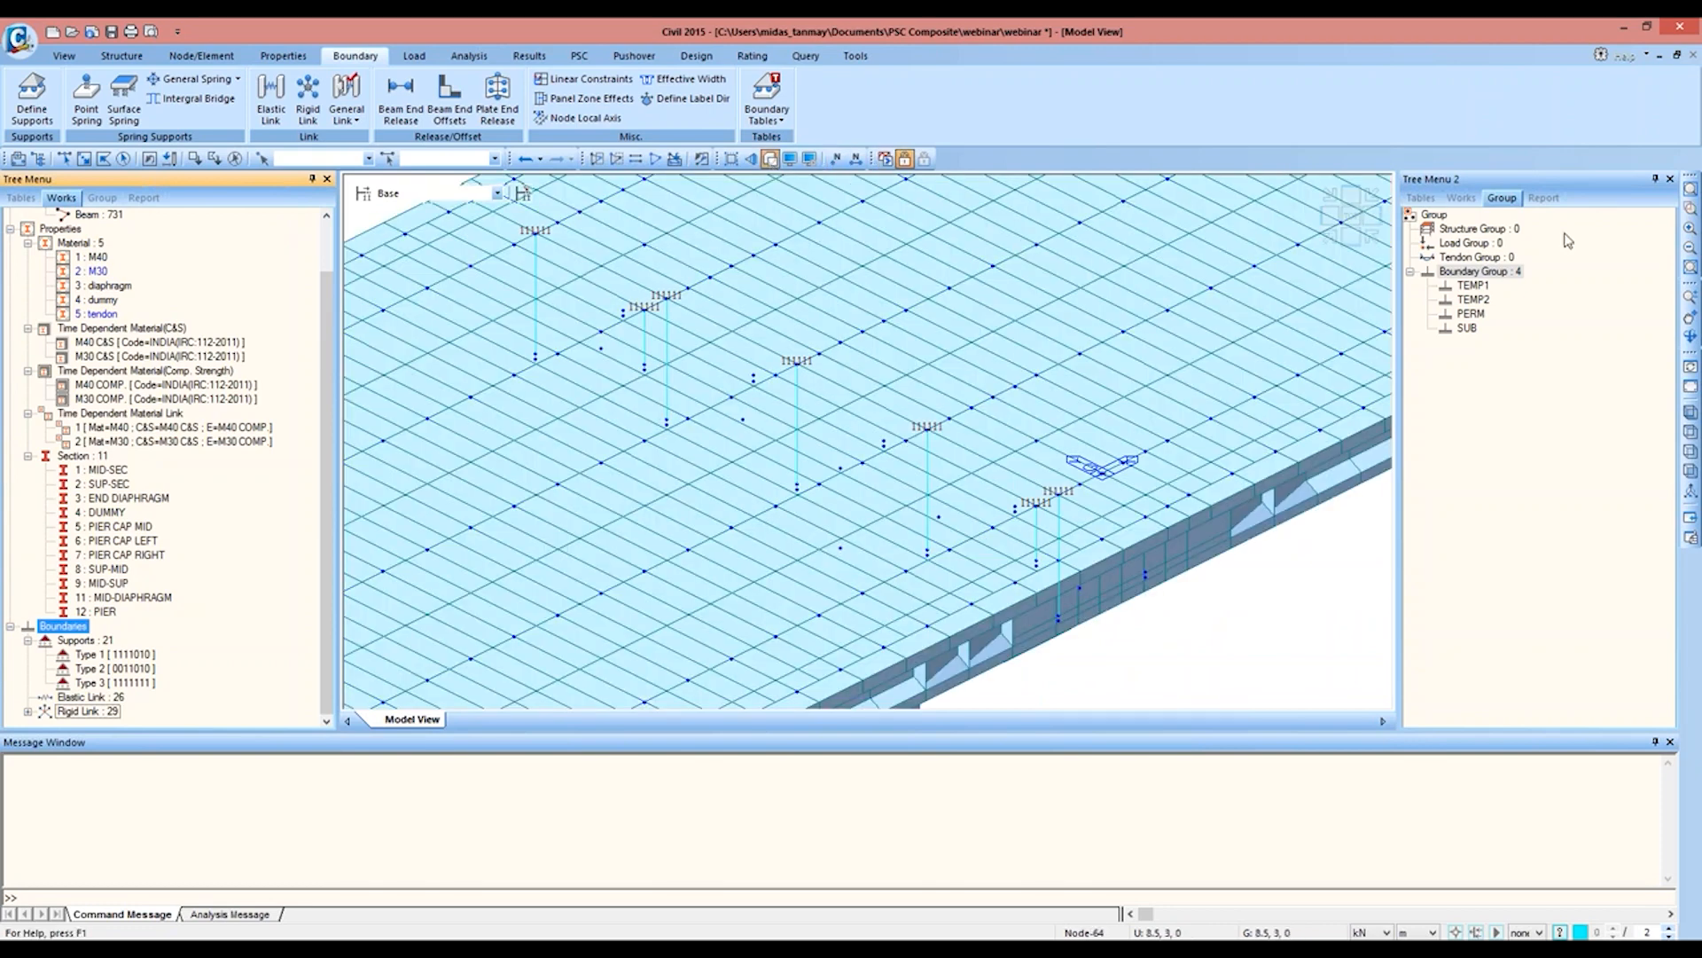
{"action": "left_click", "coordinate": [1329, 239]}
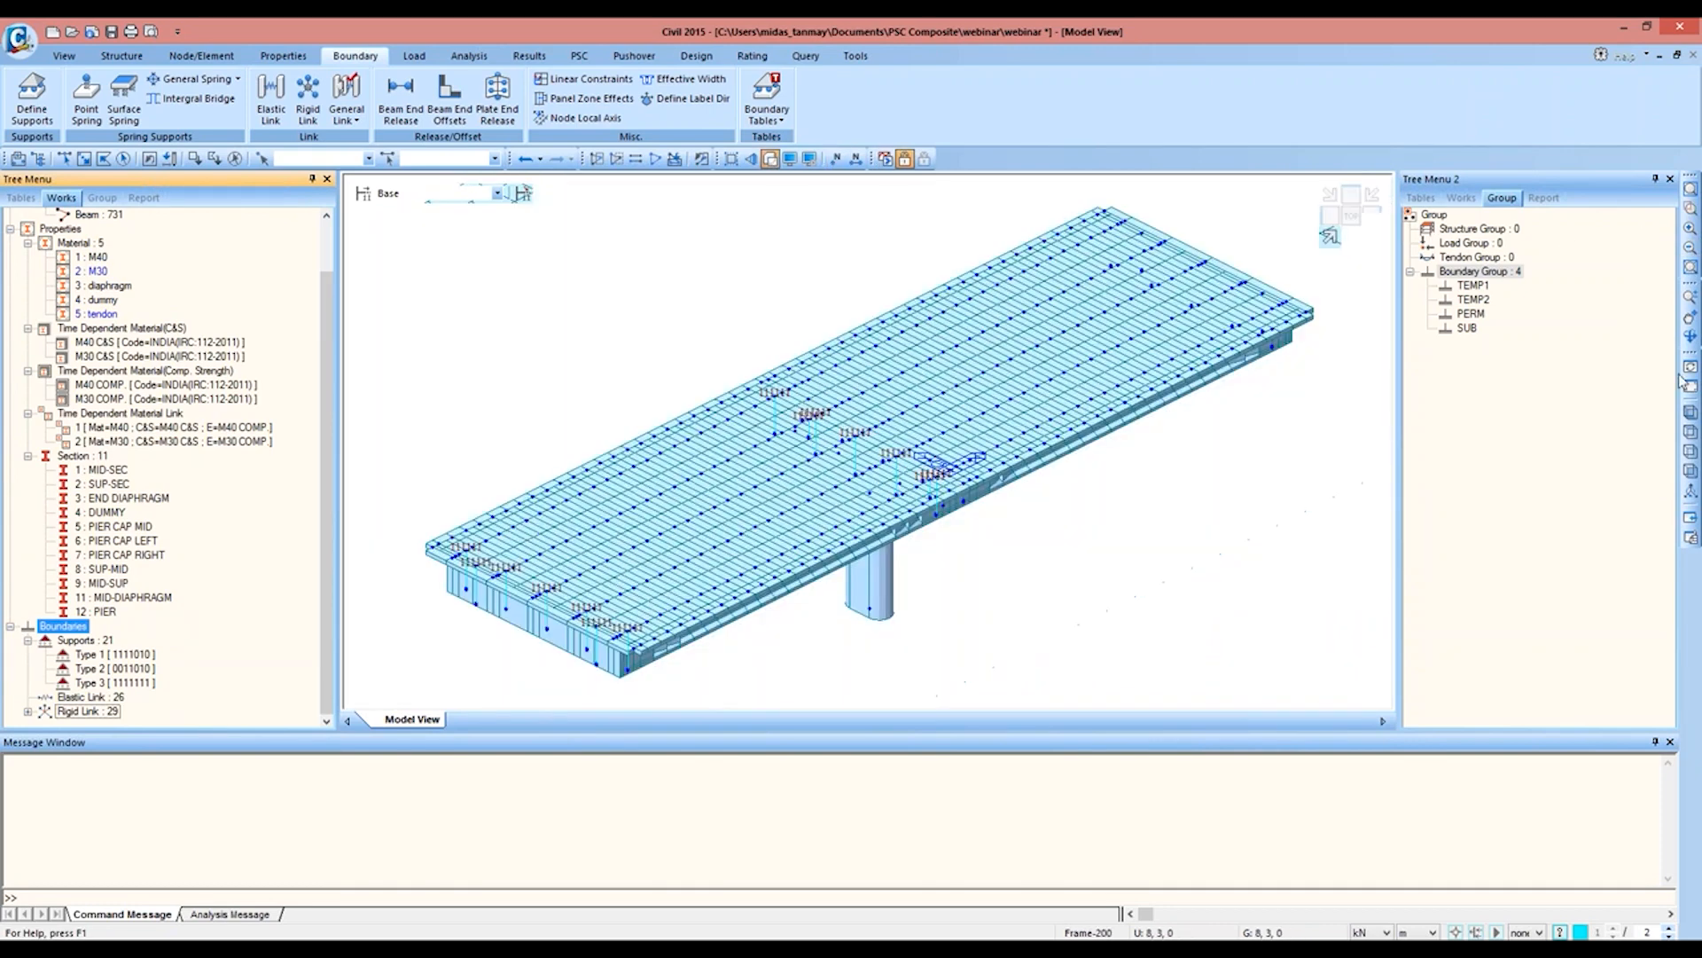
{"action": "left_click", "coordinate": [1691, 338]}
{"action": "left_click_drag", "start_coordinate": [1089, 461], "coordinate": [887, 501]}
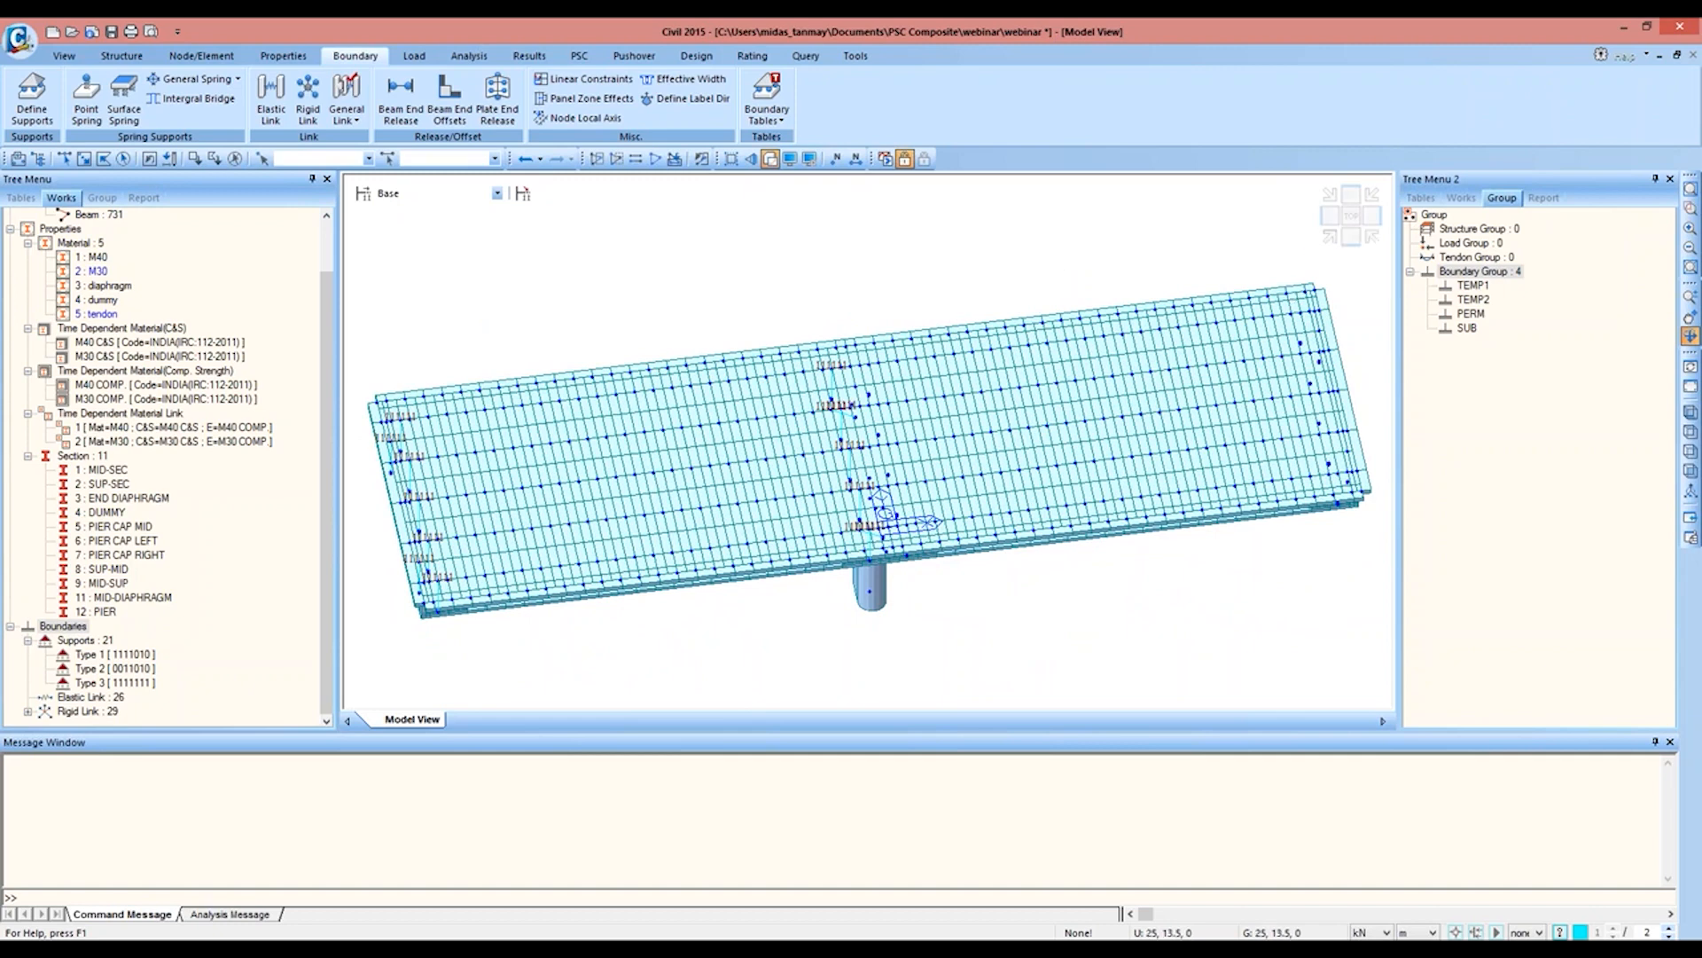
{"action": "left_click", "coordinate": [1352, 222]}
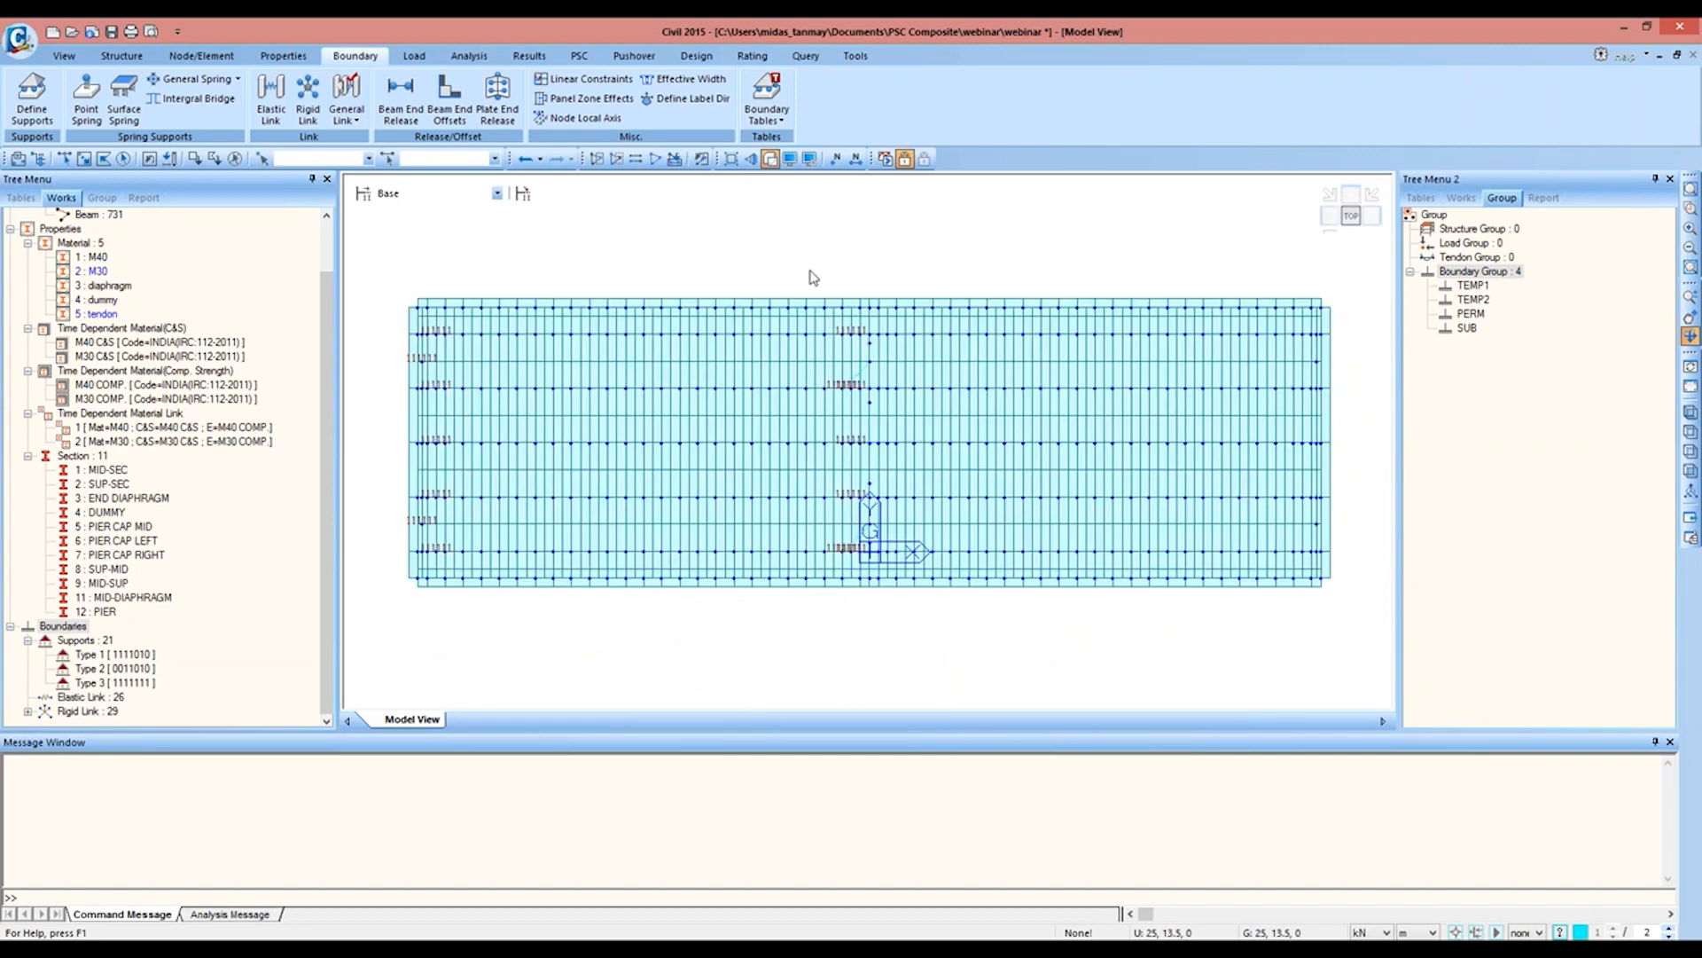
Step: Hide all rigid link symbols and return the top view to wireframe display
{"action": "left_click", "coordinate": [790, 160]}
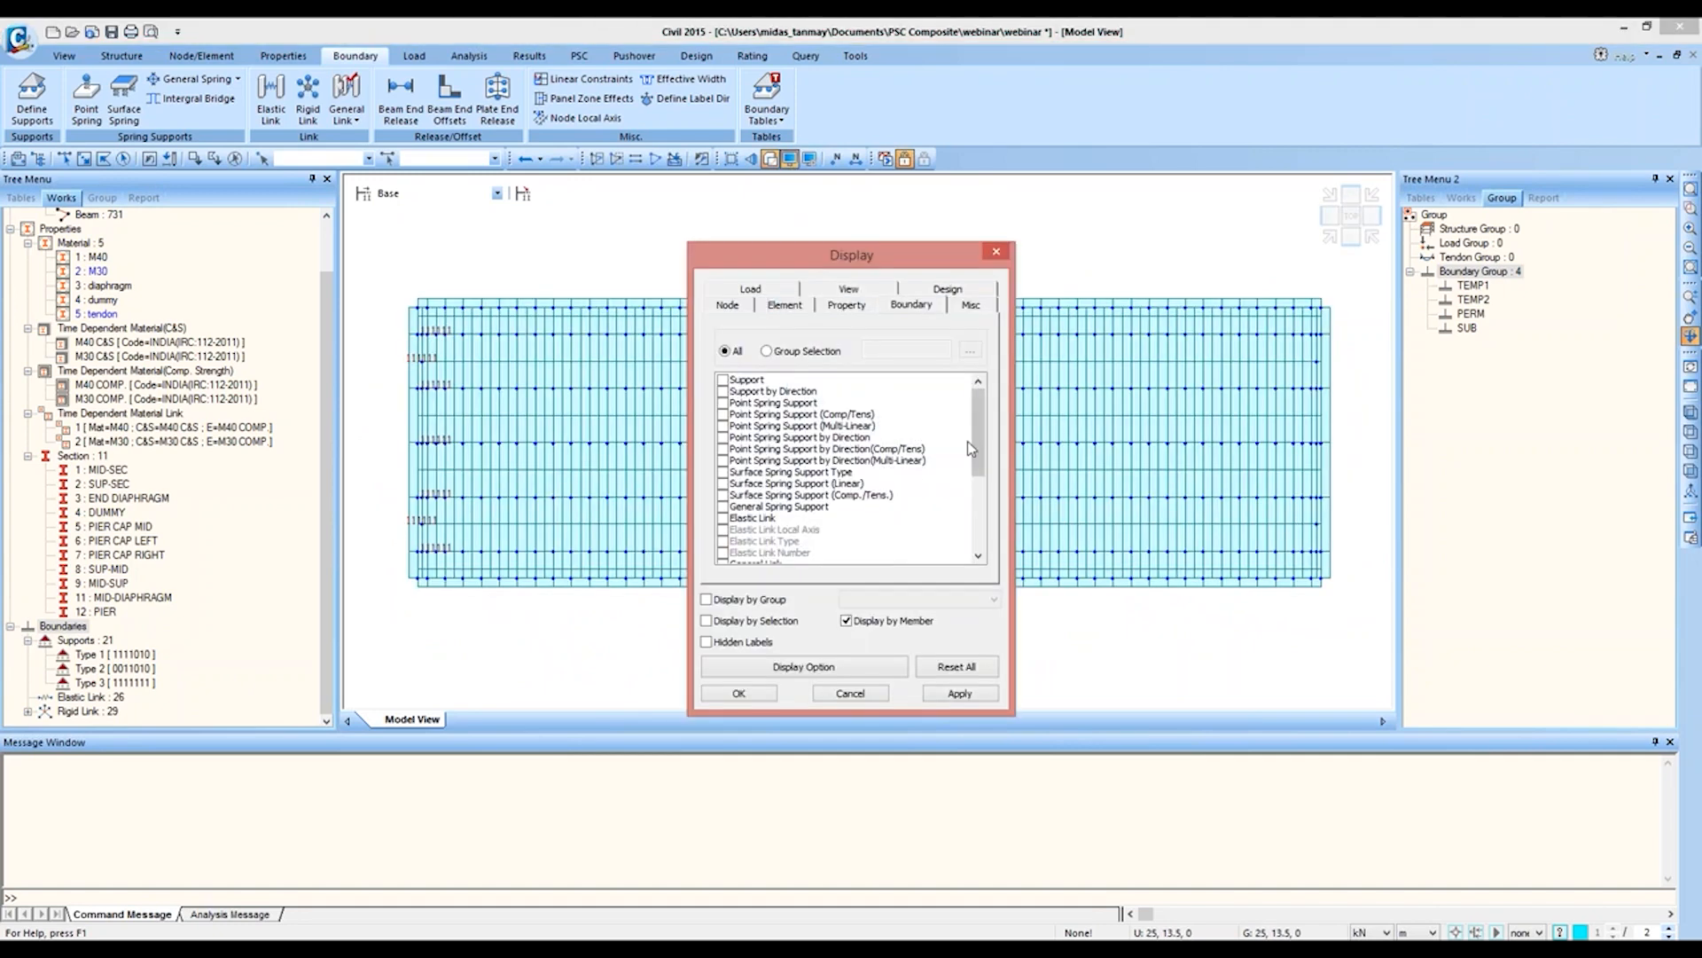
{"action": "scroll", "coordinate": [975, 418], "scroll_direction": "down", "scroll_amount": 5}
{"action": "left_click", "coordinate": [774, 697]}
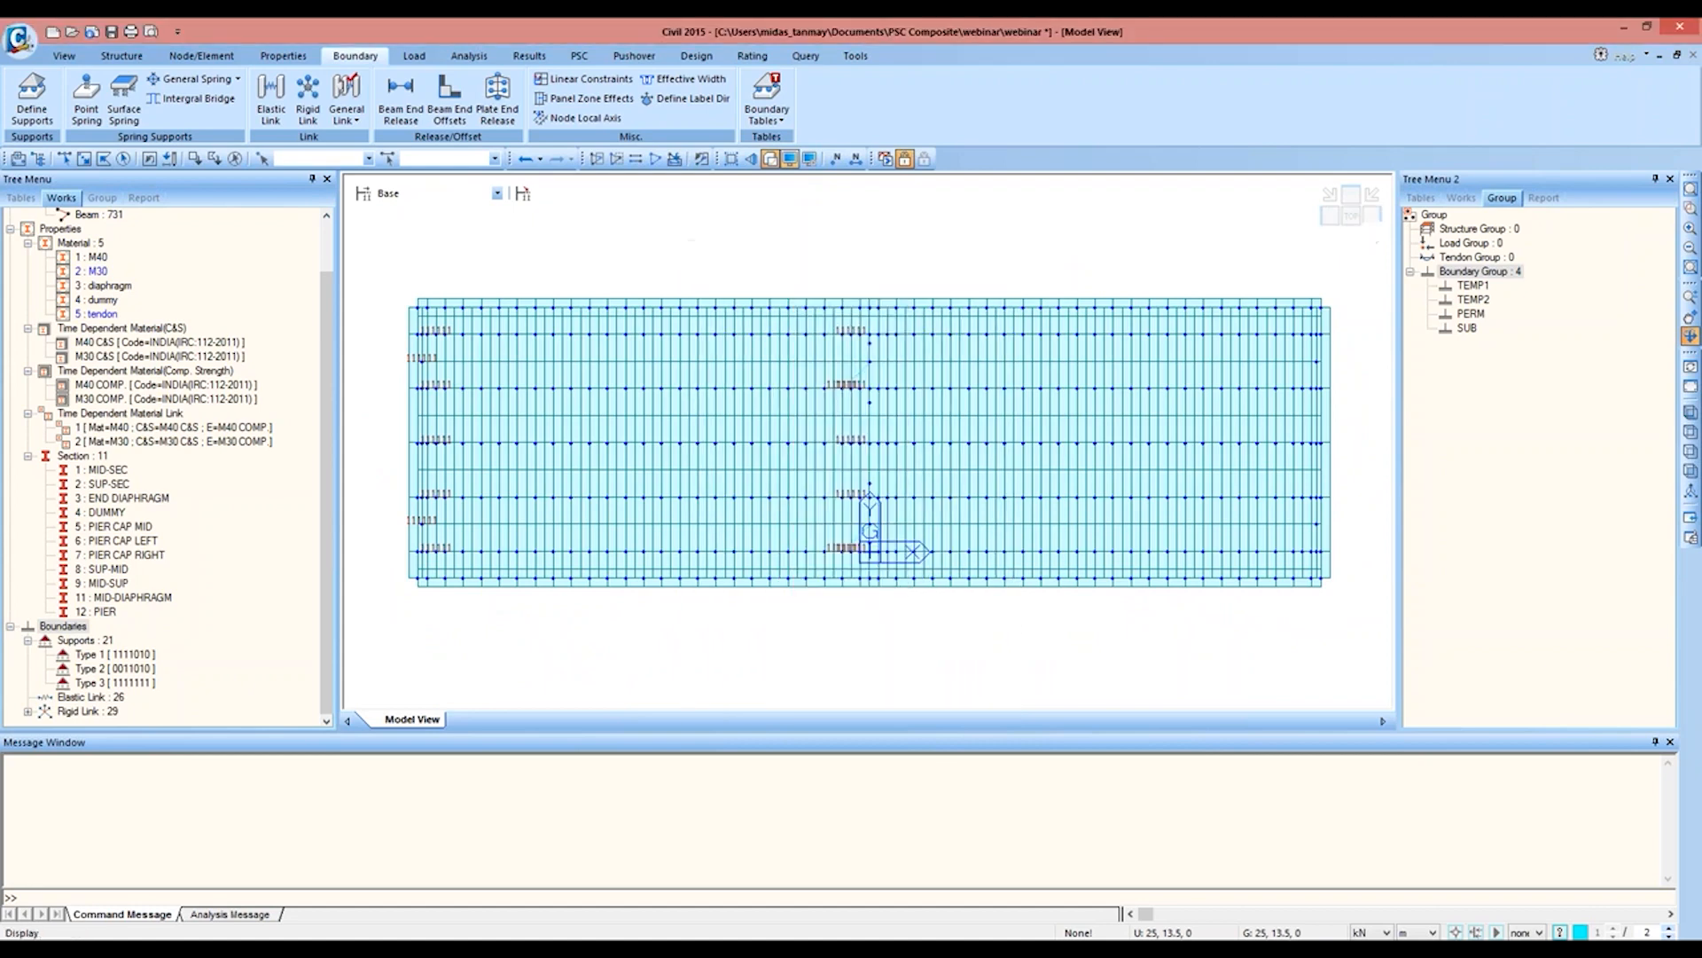
{"action": "left_click", "coordinate": [28, 711]}
{"action": "right_click", "coordinate": [93, 302]}
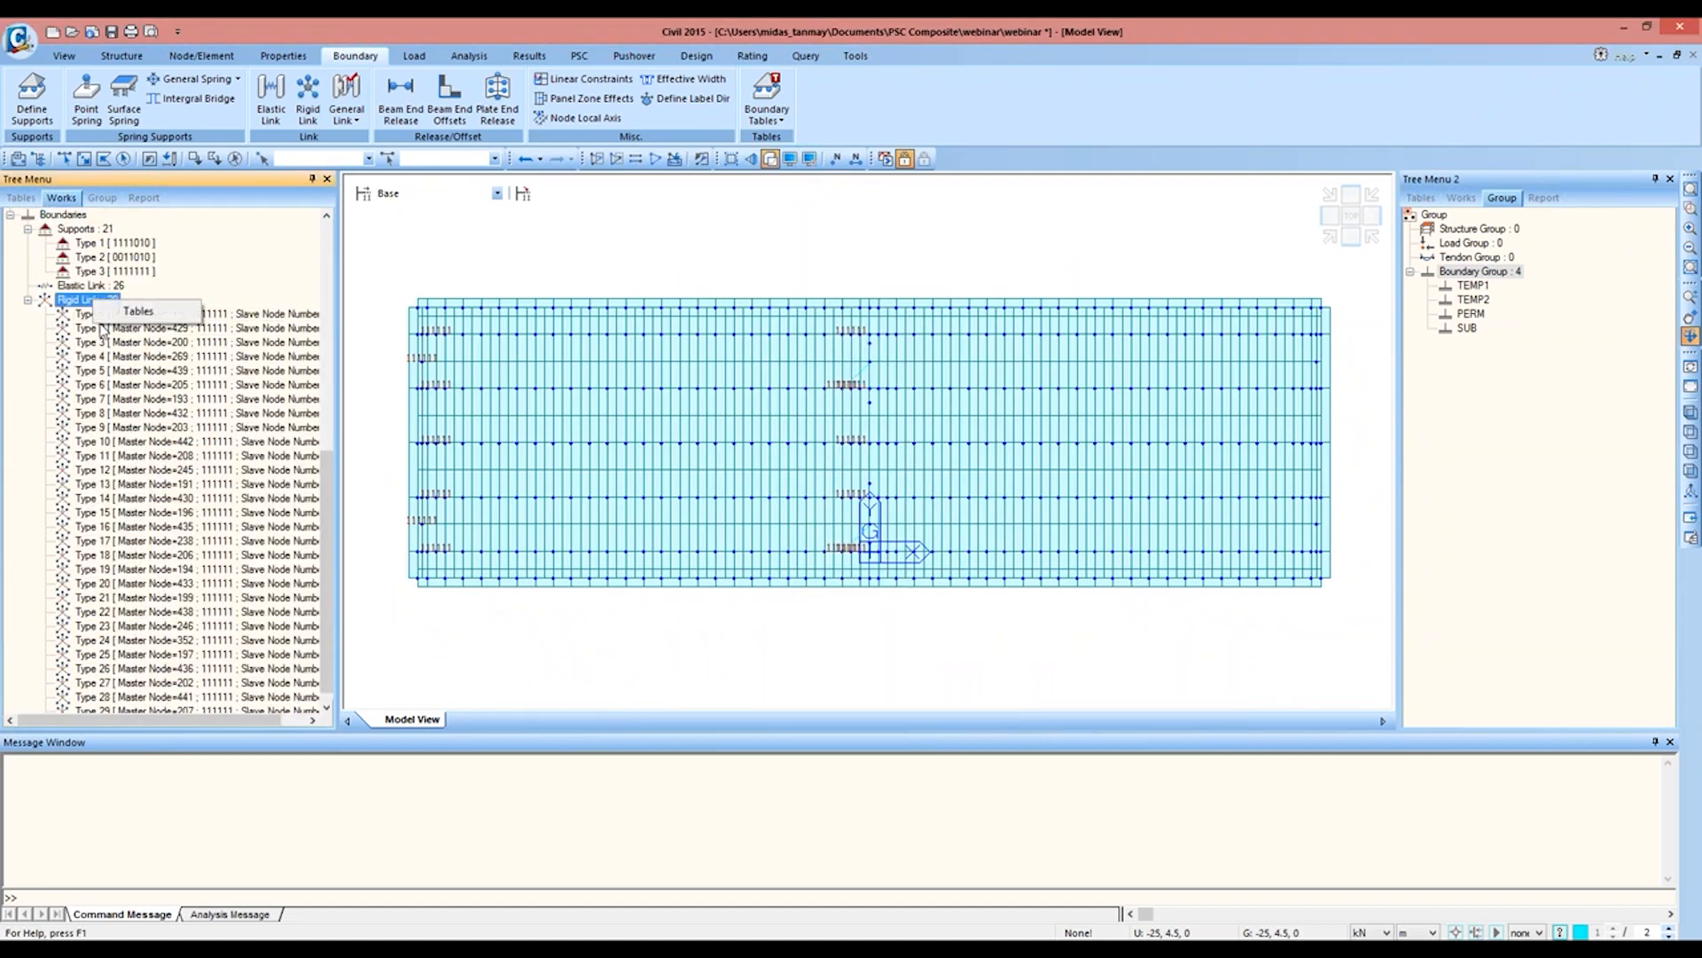
{"action": "right_click", "coordinate": [102, 346]}
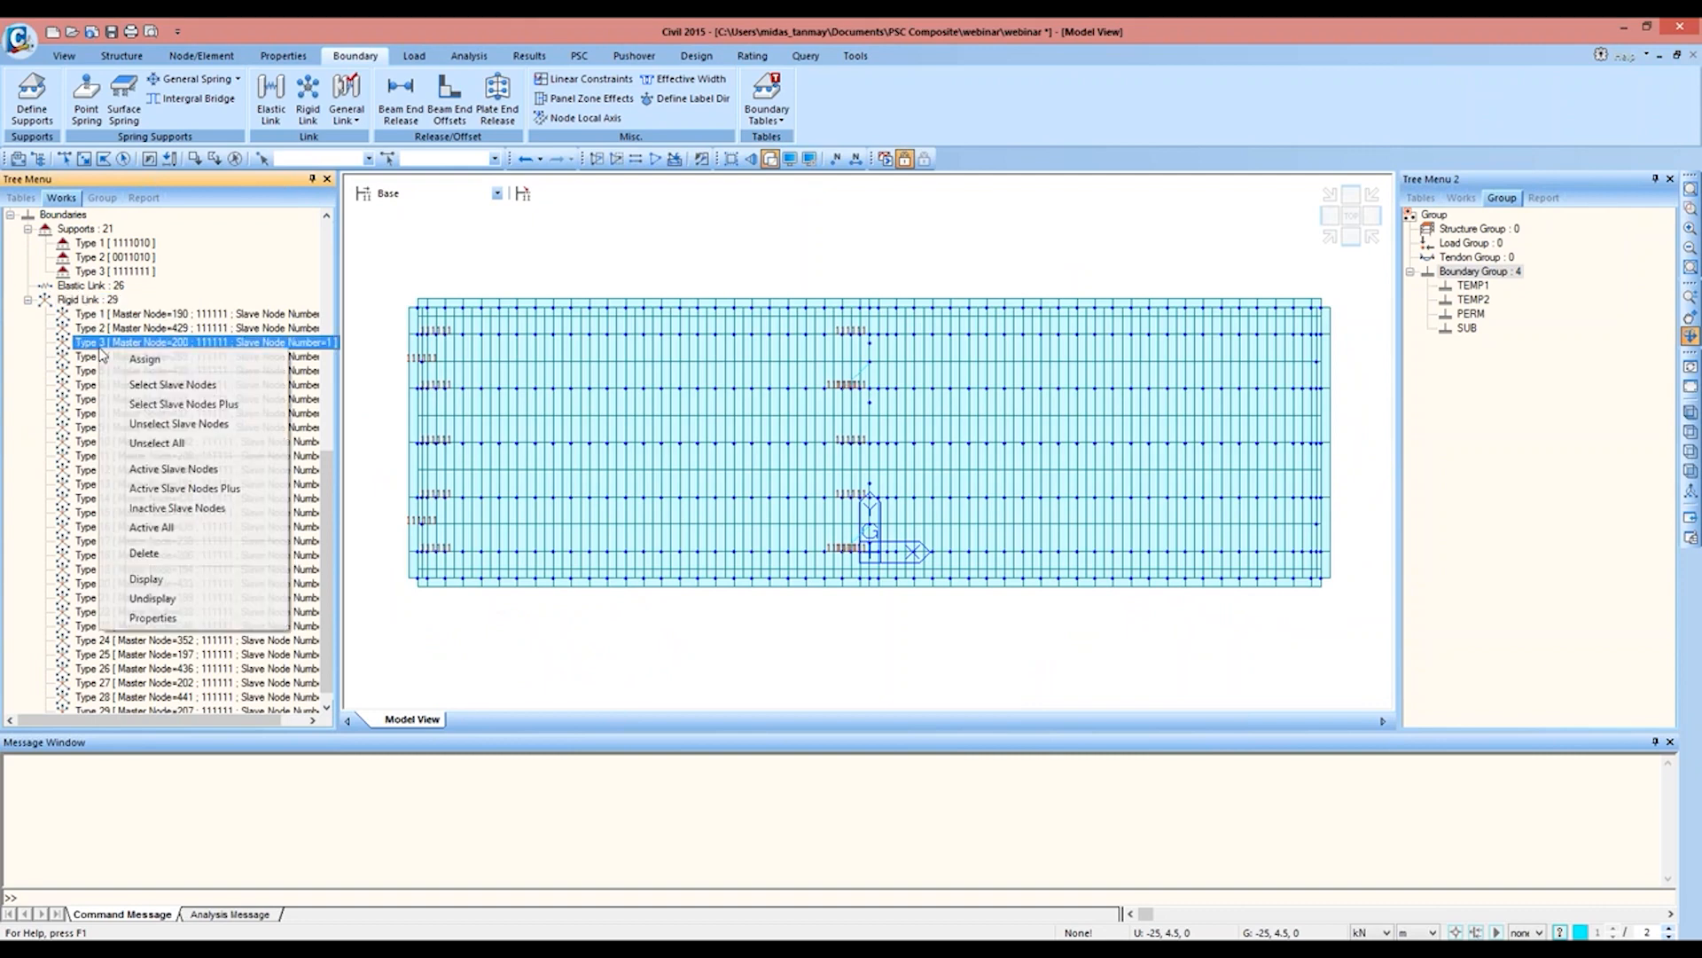
{"action": "left_click", "coordinate": [142, 600]}
{"action": "right_click", "coordinate": [133, 413]}
{"action": "left_click", "coordinate": [164, 639]}
{"action": "right_click", "coordinate": [156, 427]}
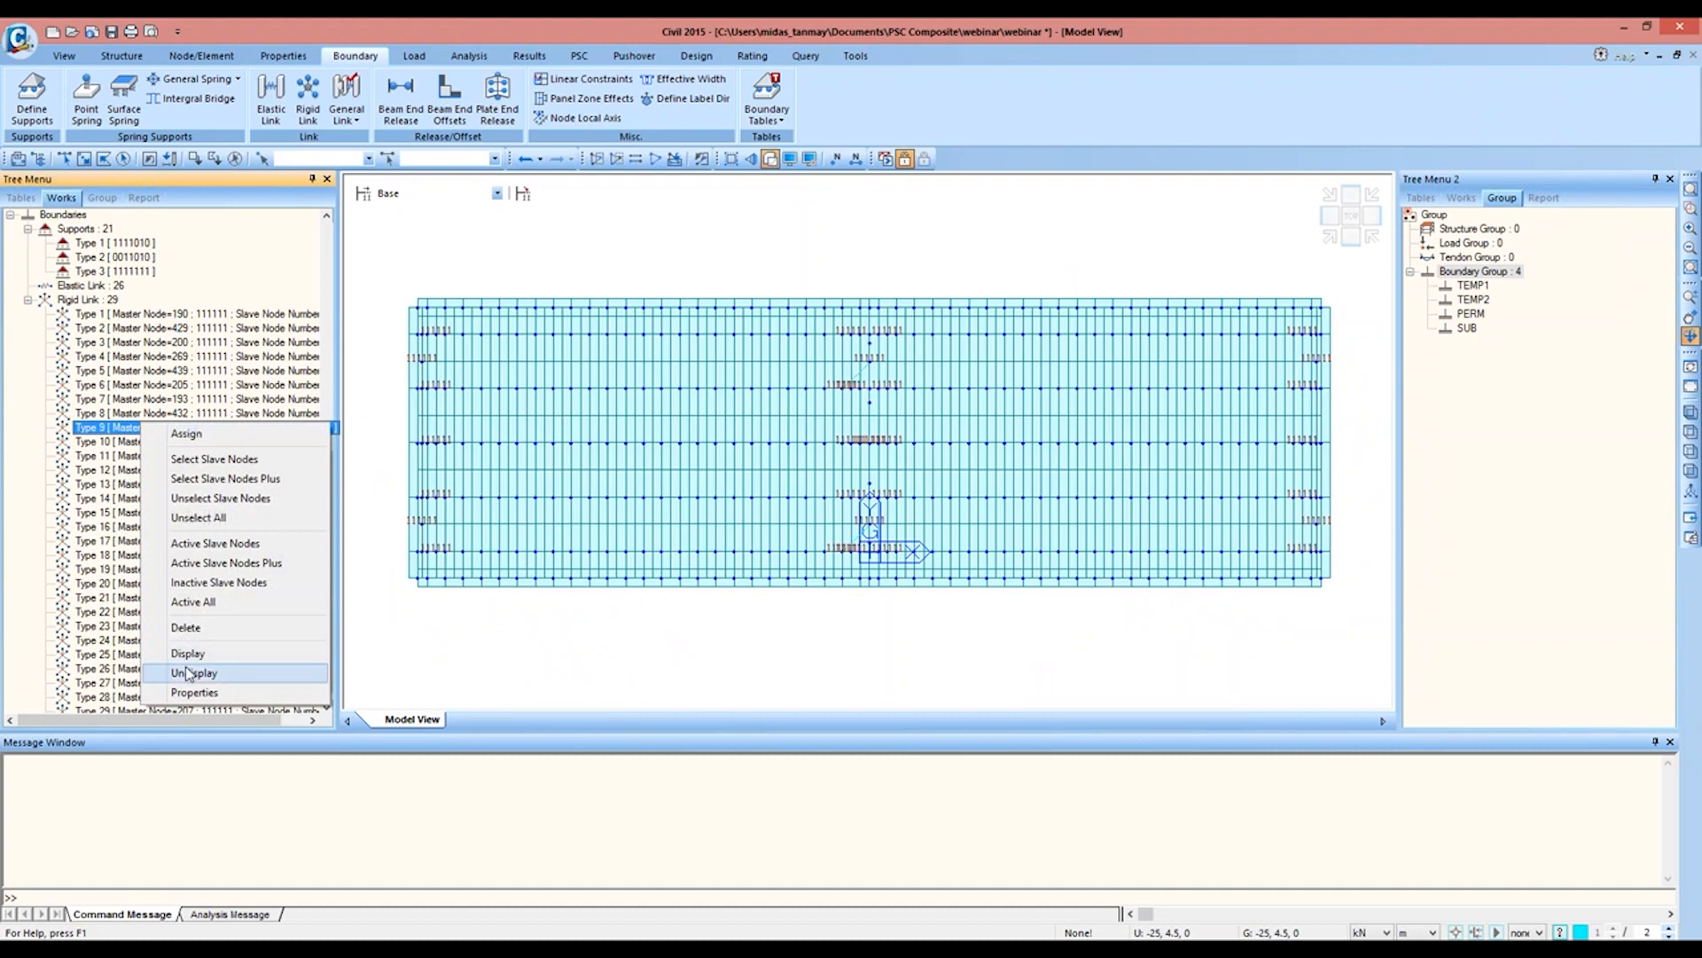
{"action": "left_click", "coordinate": [169, 674]}
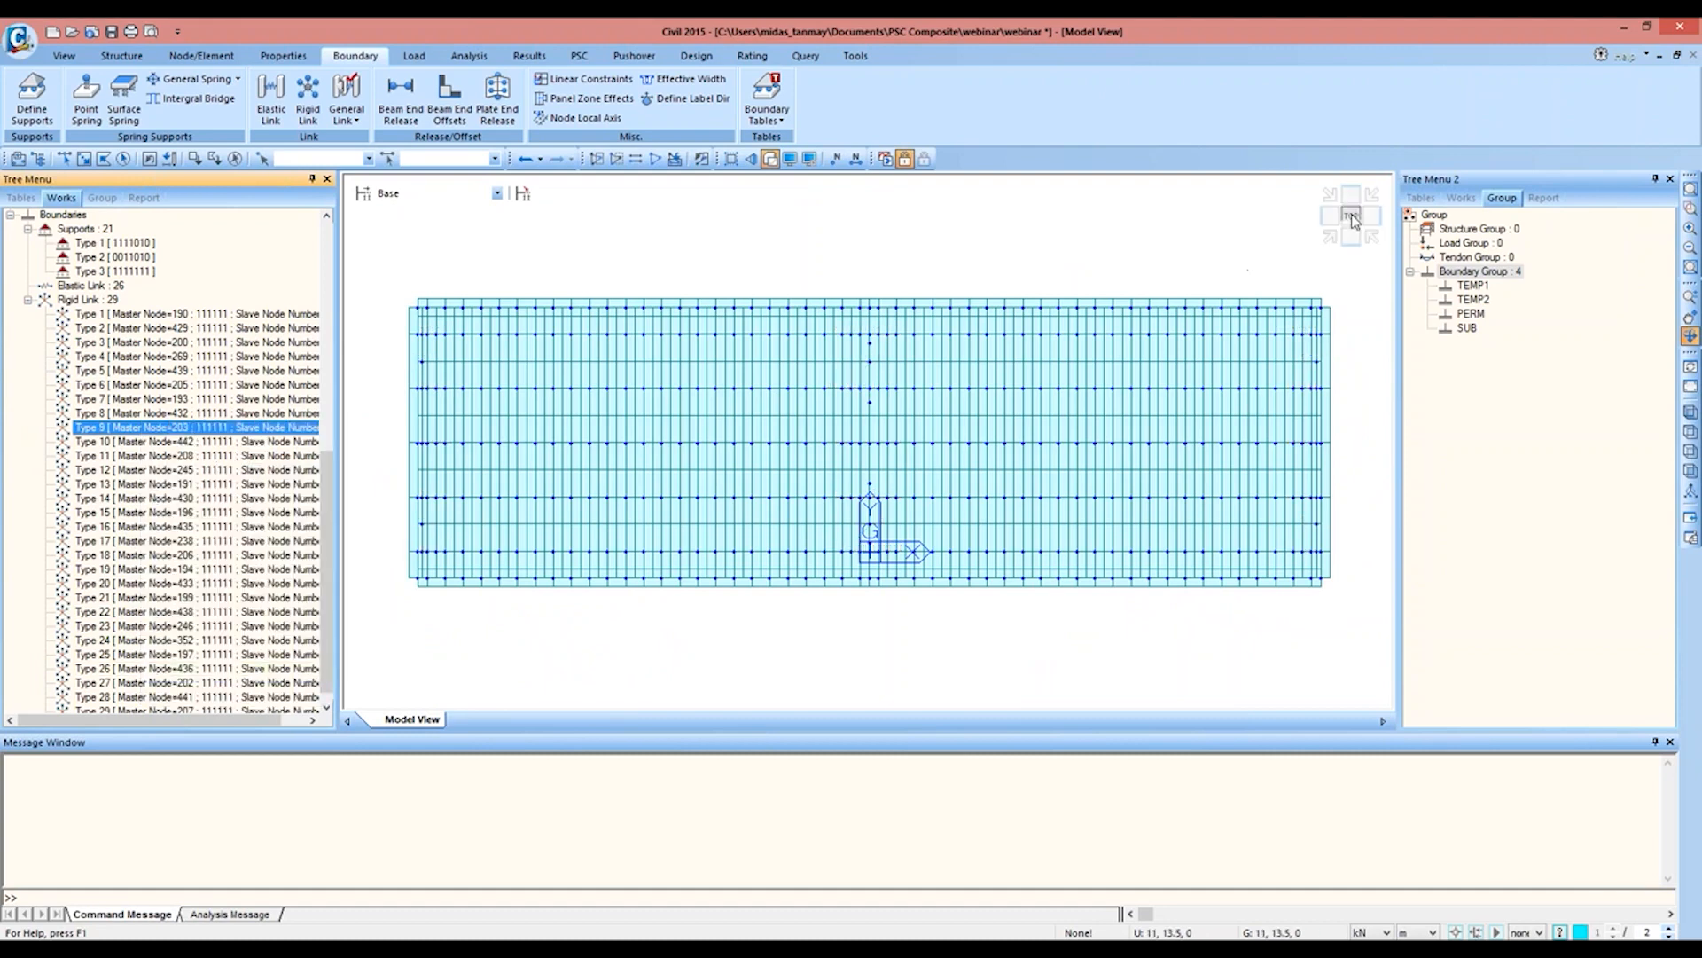
{"action": "left_click", "coordinate": [770, 158]}
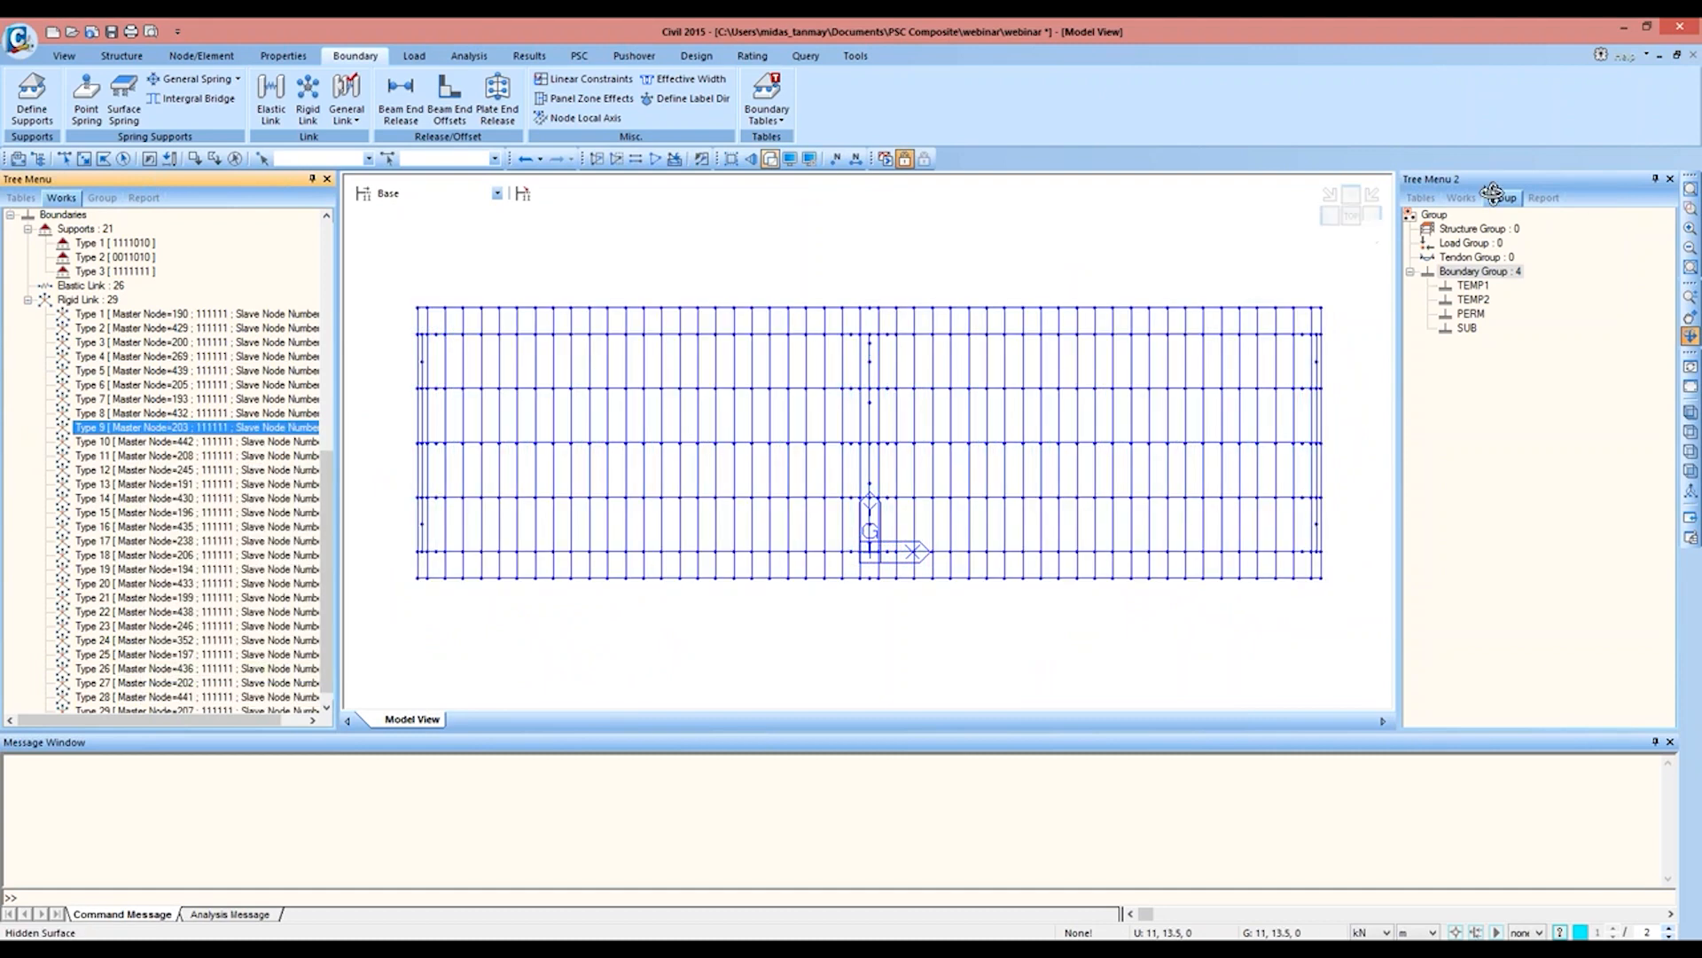
Step: Assign the SUP-MID section to the five girders' tapered elements at the mirrored span's outer end, keeping the original span's MID-SUP elements out of the selection
{"action": "left_click", "coordinate": [1461, 198]}
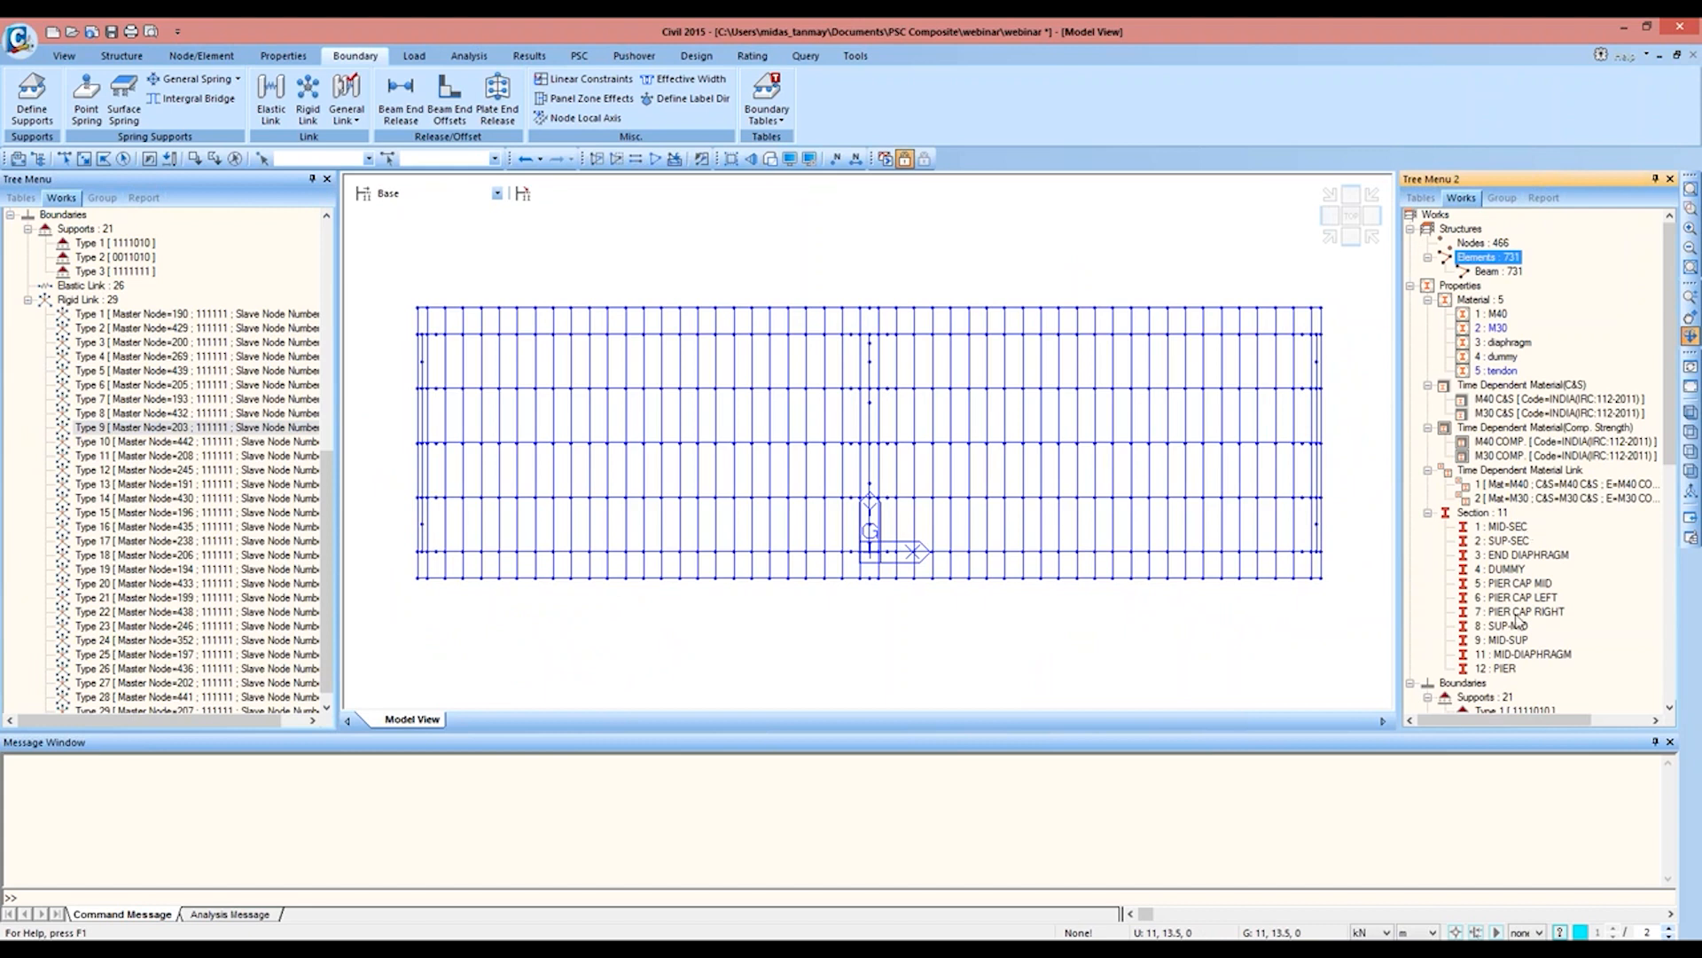
{"action": "double_click", "coordinate": [1517, 626]}
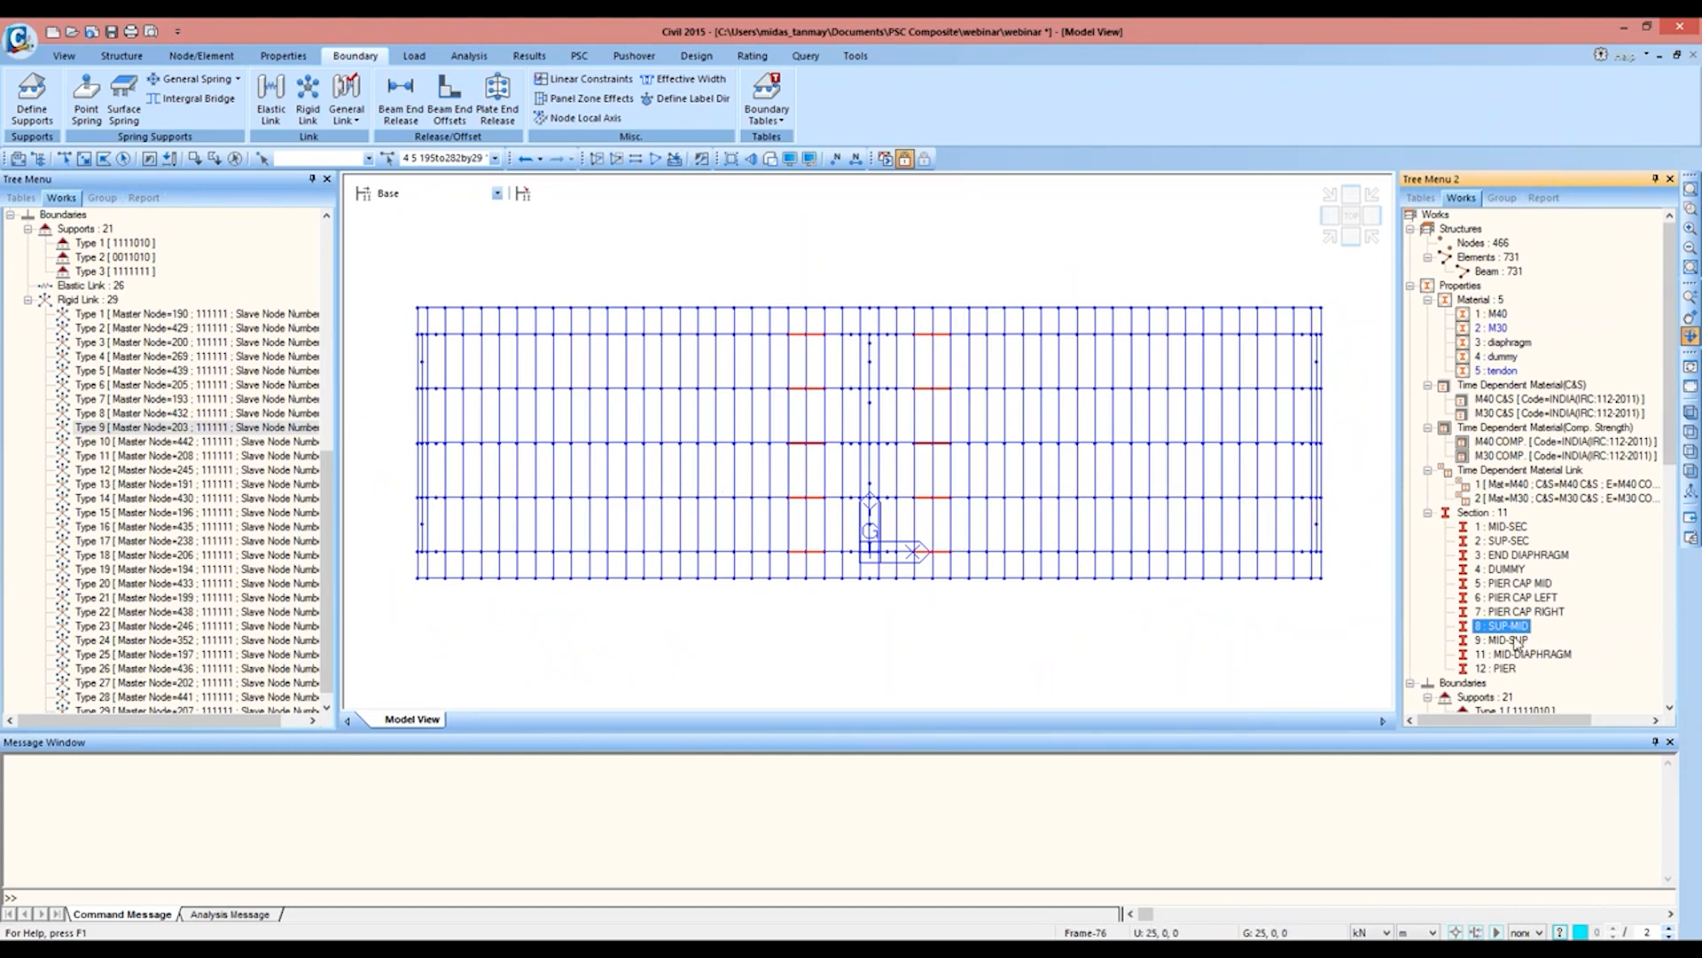
{"action": "left_click", "coordinate": [1508, 639]}
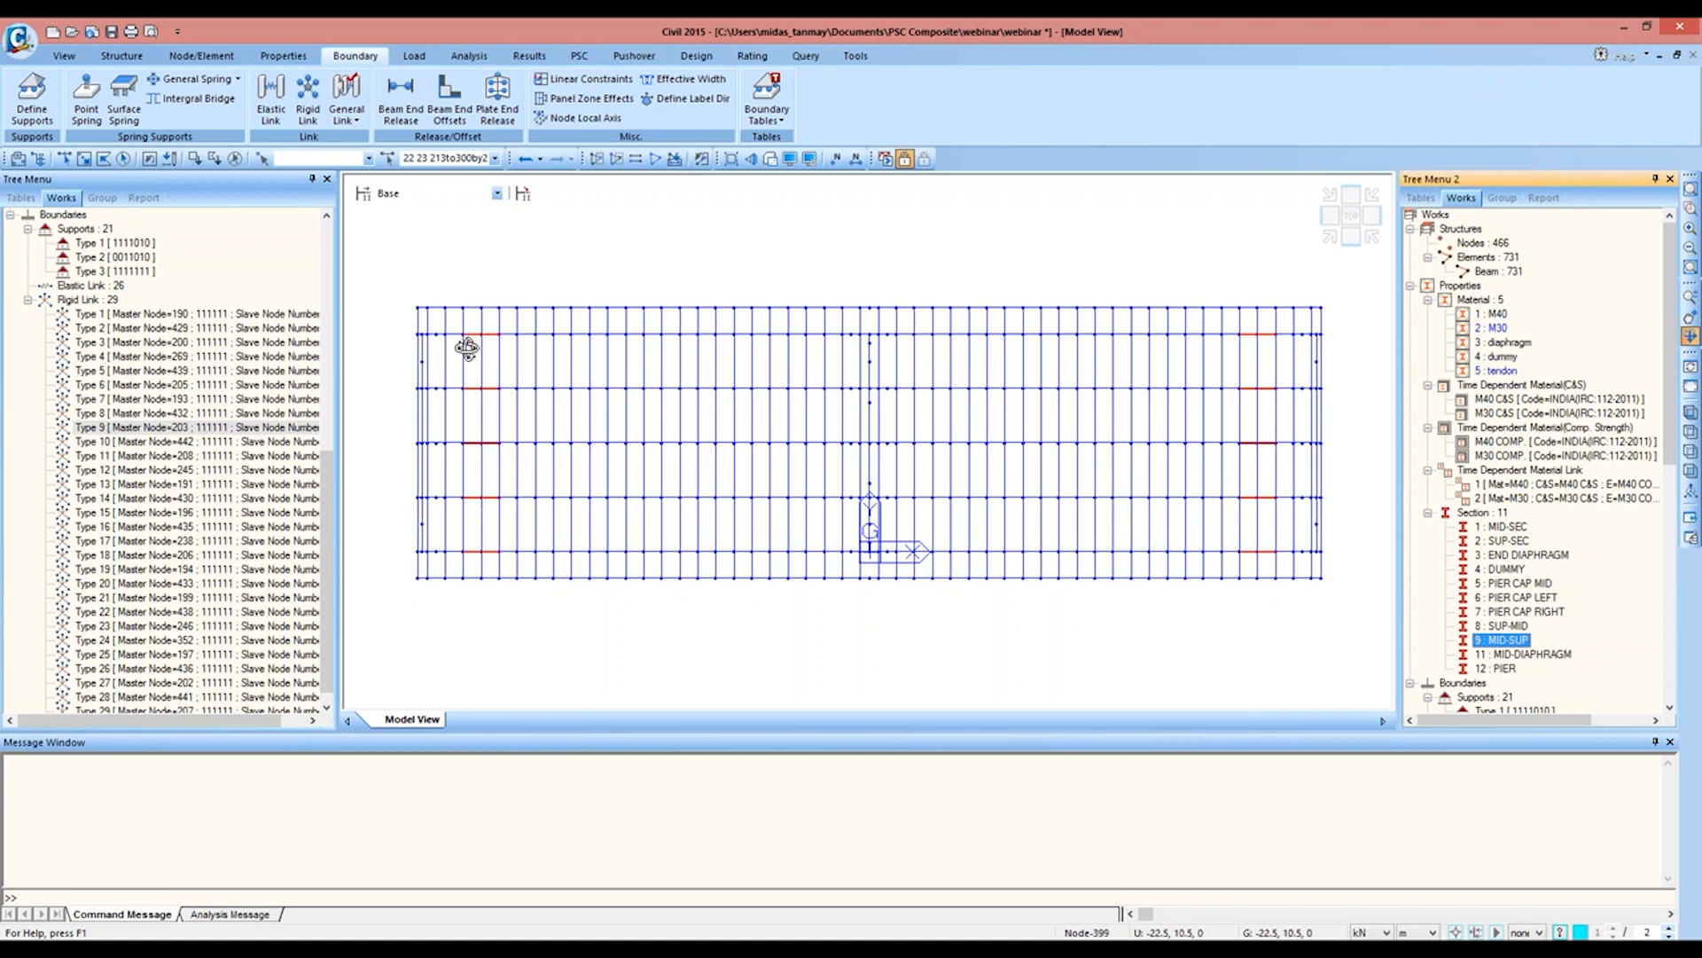
{"action": "left_click", "coordinate": [194, 159]}
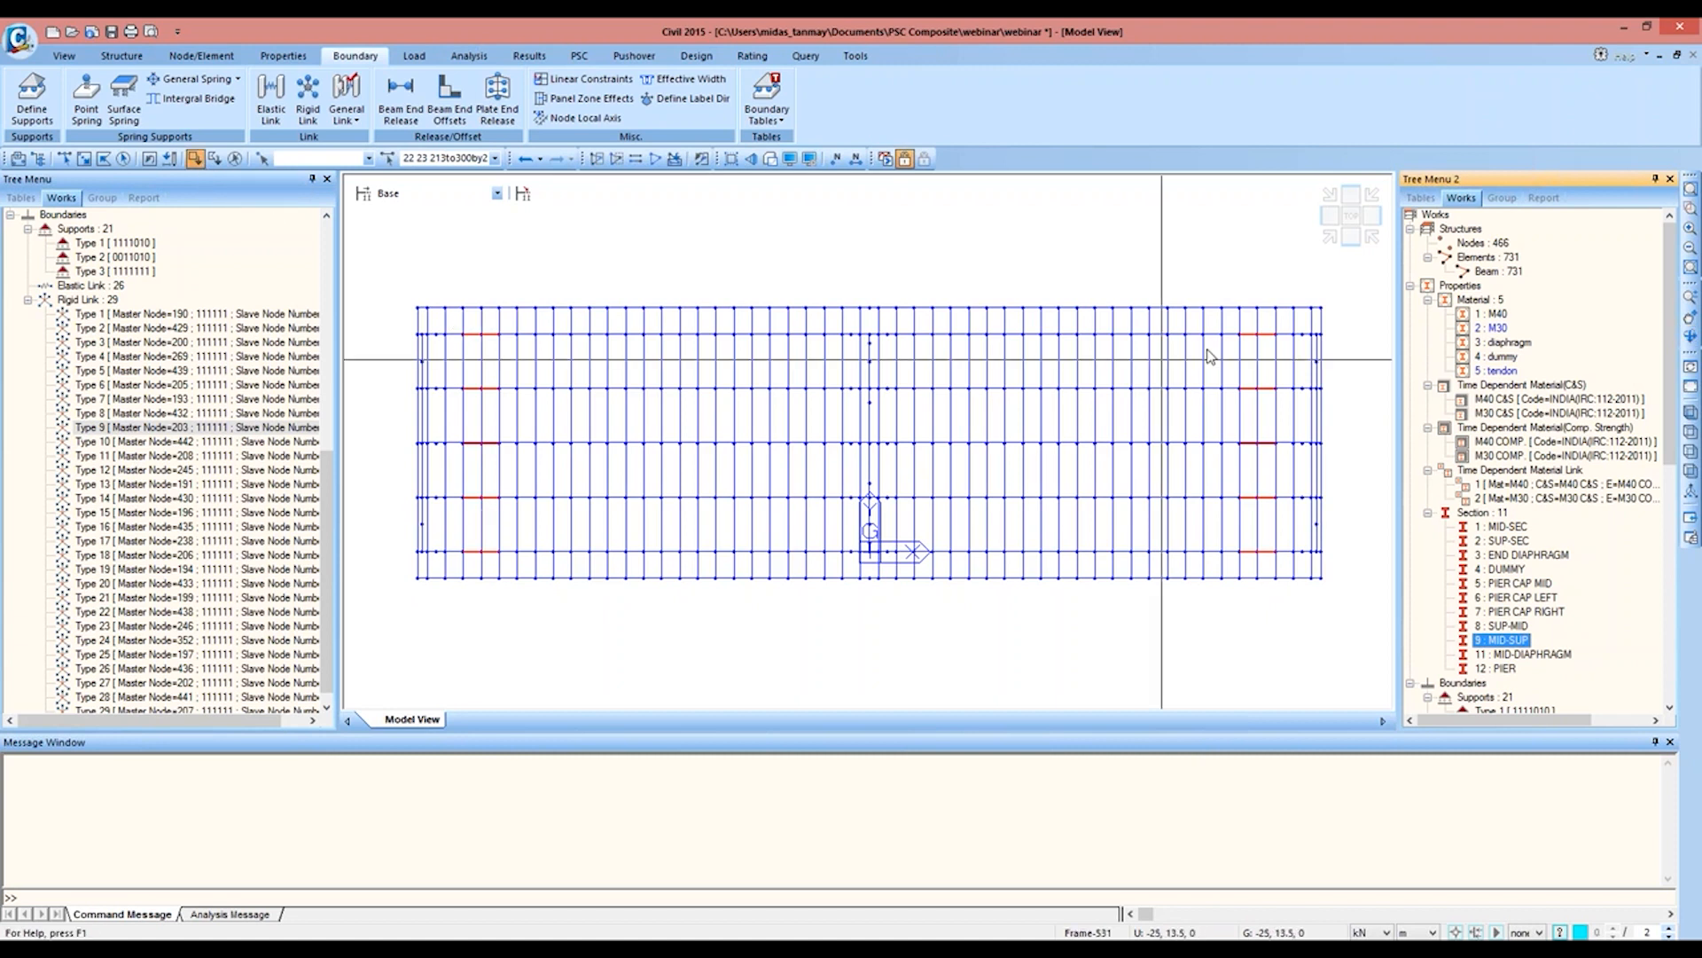
{"action": "left_click_drag", "start_coordinate": [1208, 311], "coordinate": [1309, 550]}
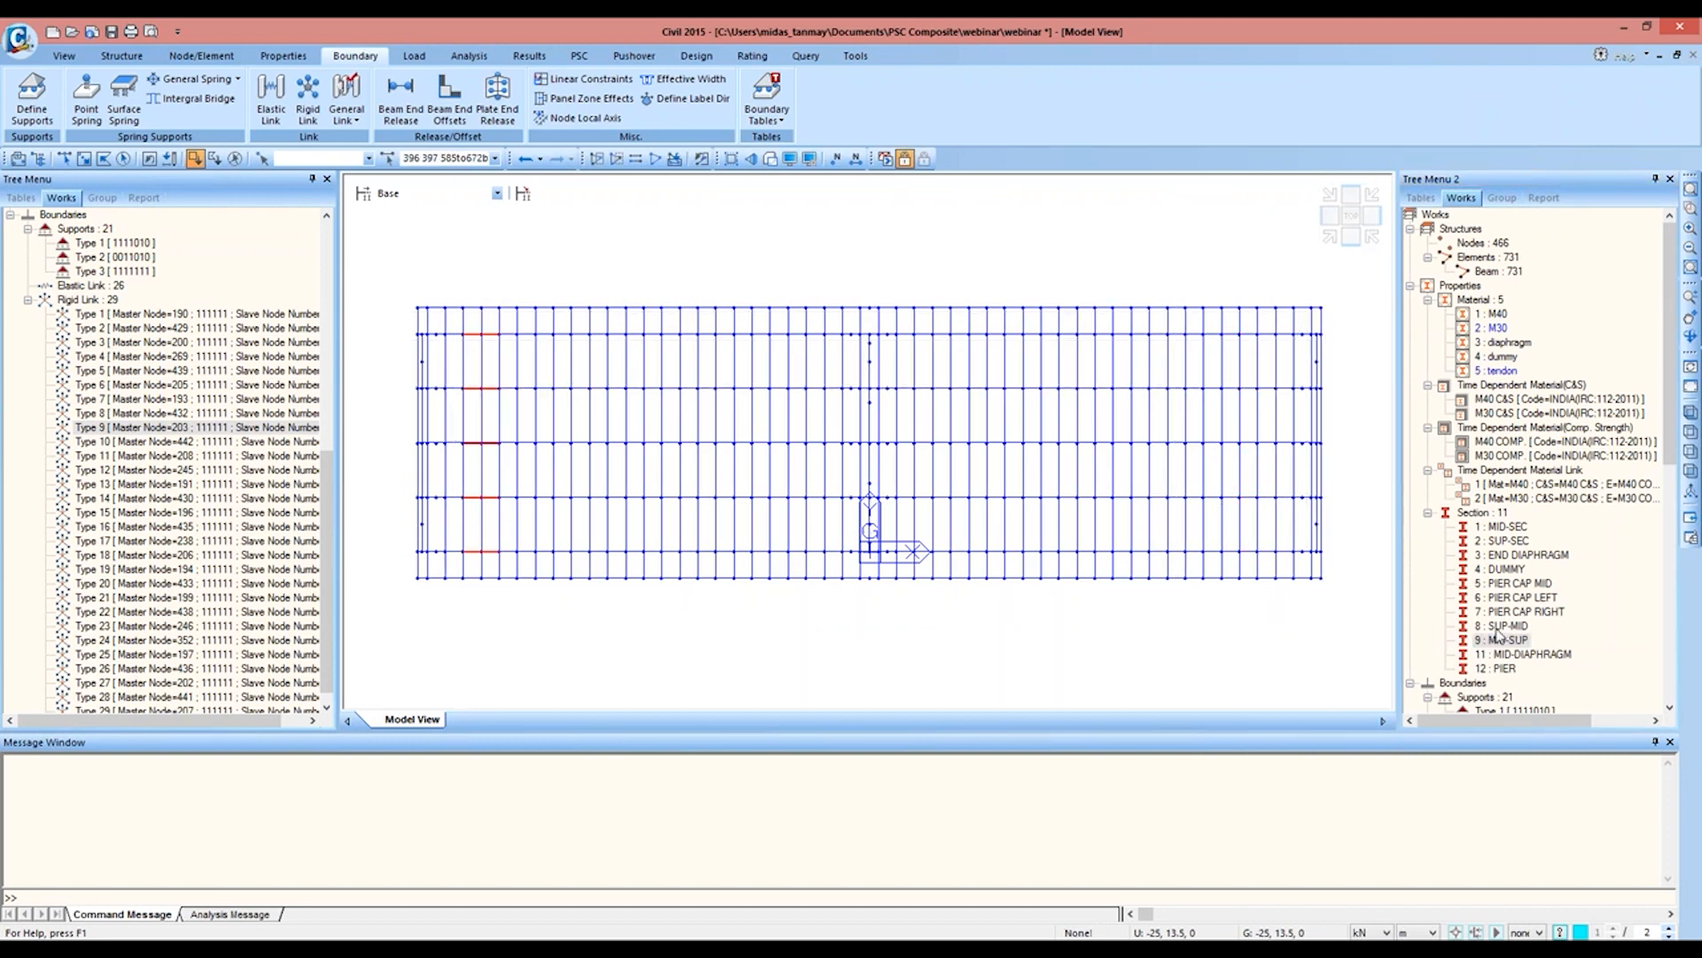
{"action": "left_click_drag", "start_coordinate": [1500, 626], "coordinate": [597, 403]}
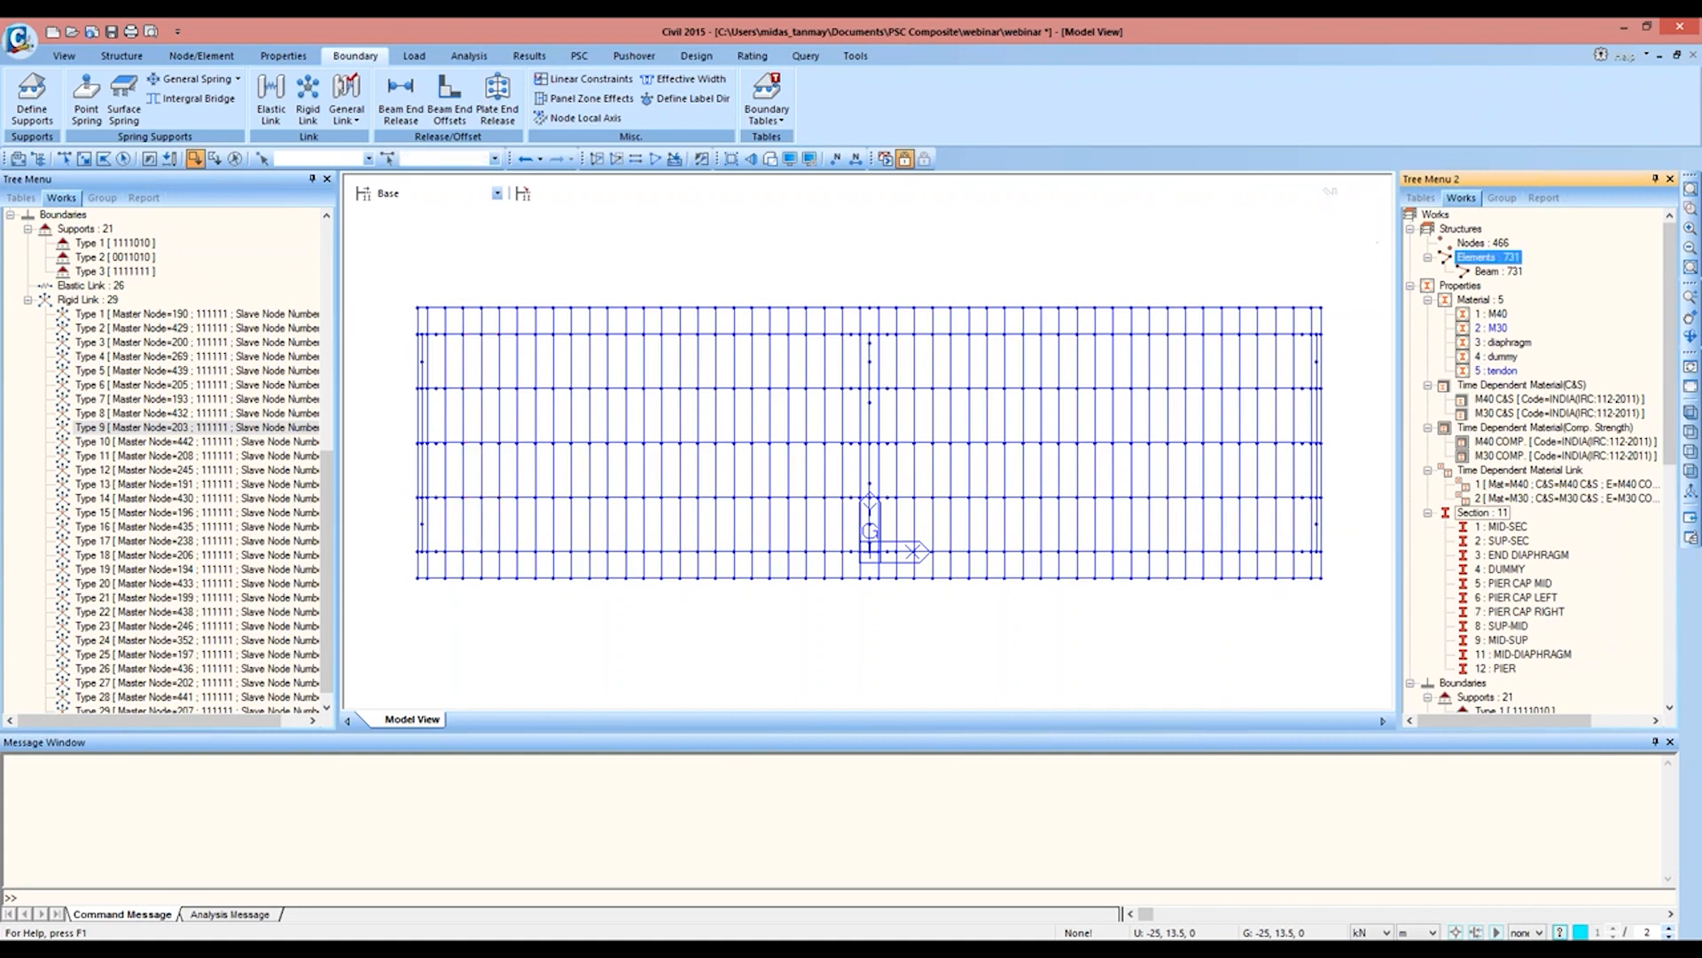
{"action": "left_click", "coordinate": [1512, 641]}
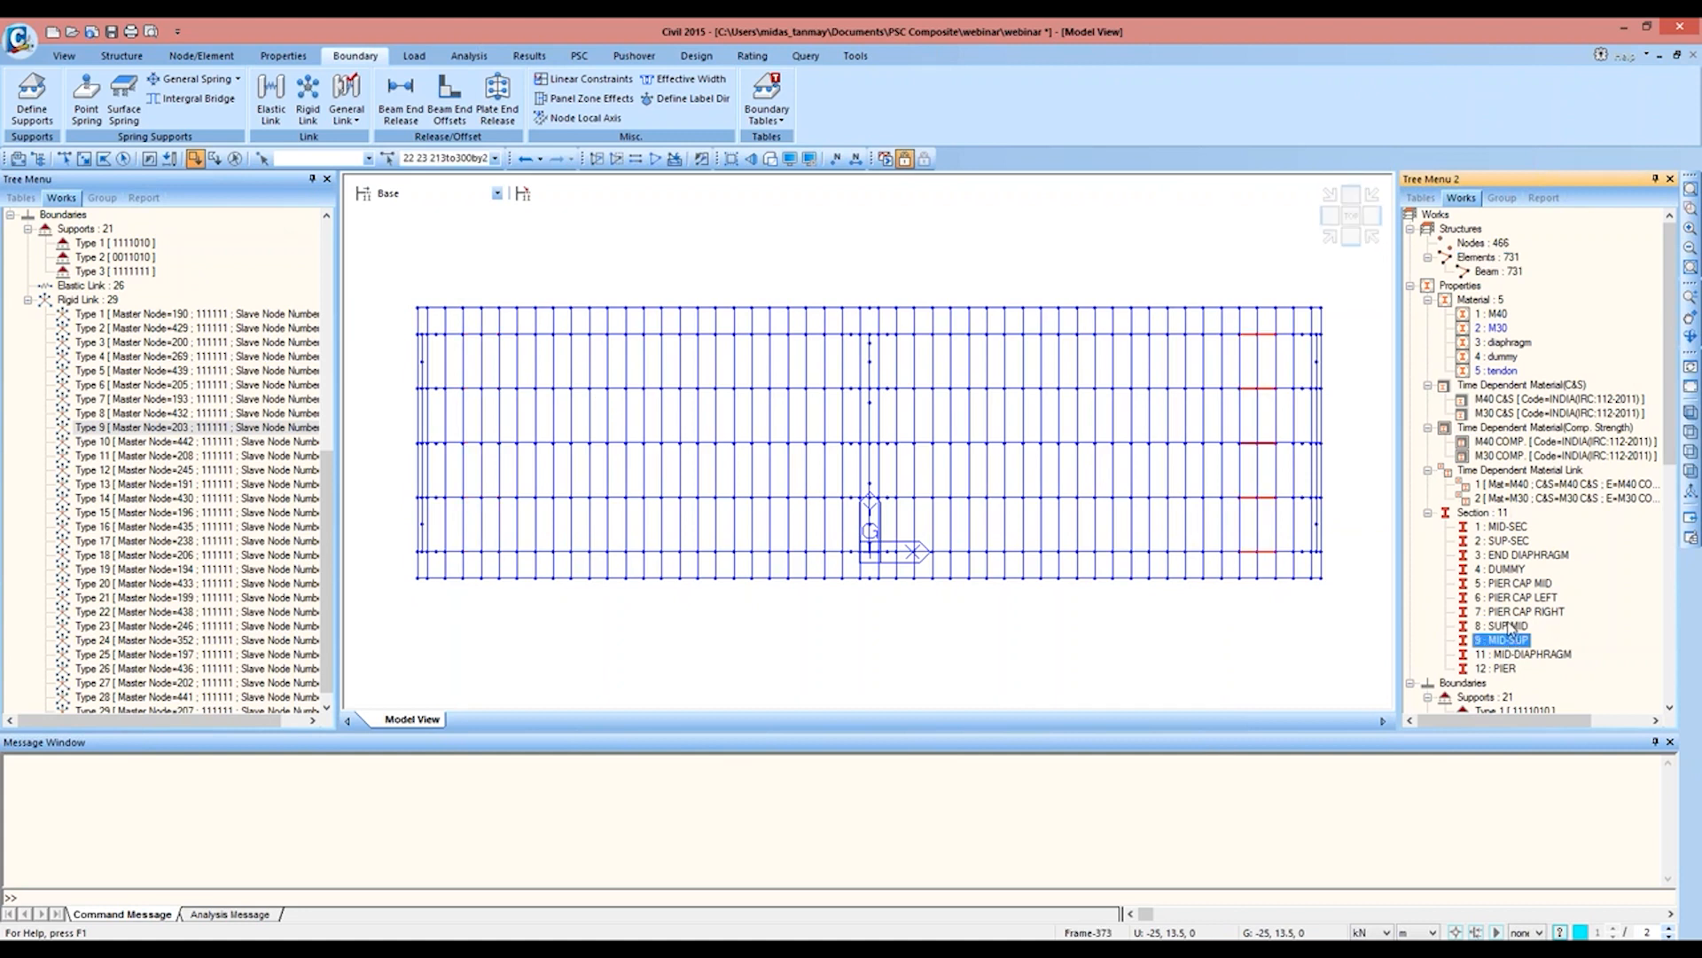
Step: Assign the MID-SUP section to the mirrored span's SUP-MID elements beside the central pier, excluding the outer-end elements and the original span
{"action": "left_click", "coordinate": [1507, 626]}
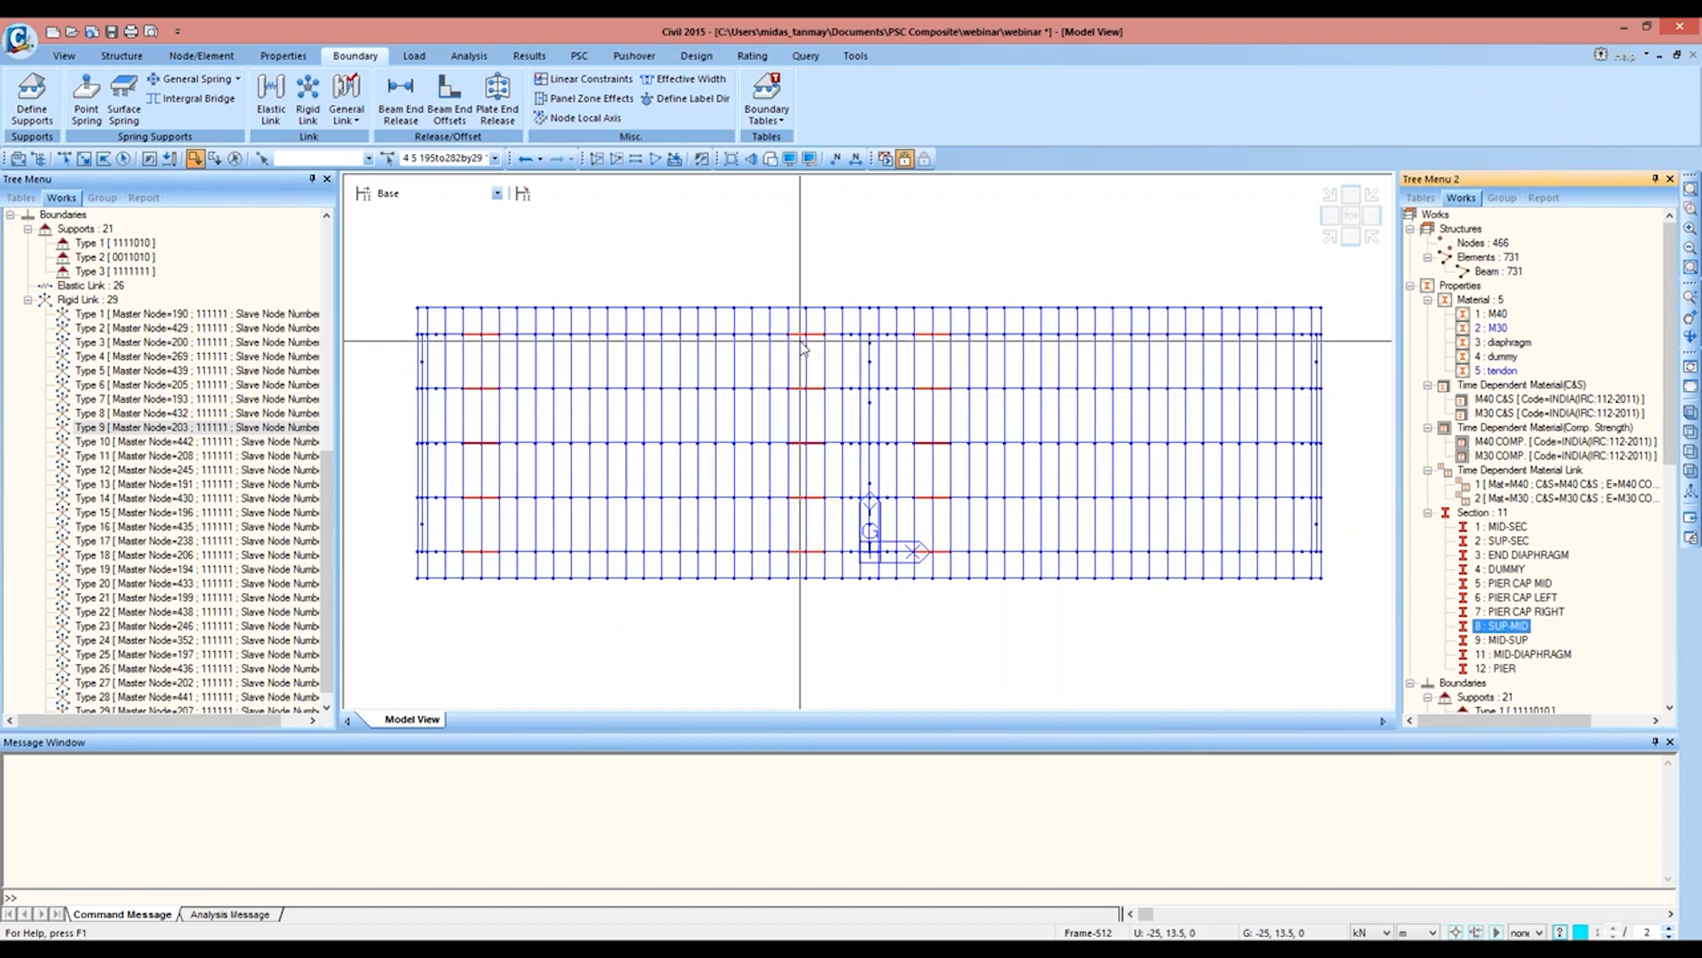
{"action": "left_click_drag", "start_coordinate": [433, 303], "coordinate": [532, 588], "text": "shift"}
{"action": "left_click_drag", "start_coordinate": [893, 304], "coordinate": [1025, 637], "text": "shift"}
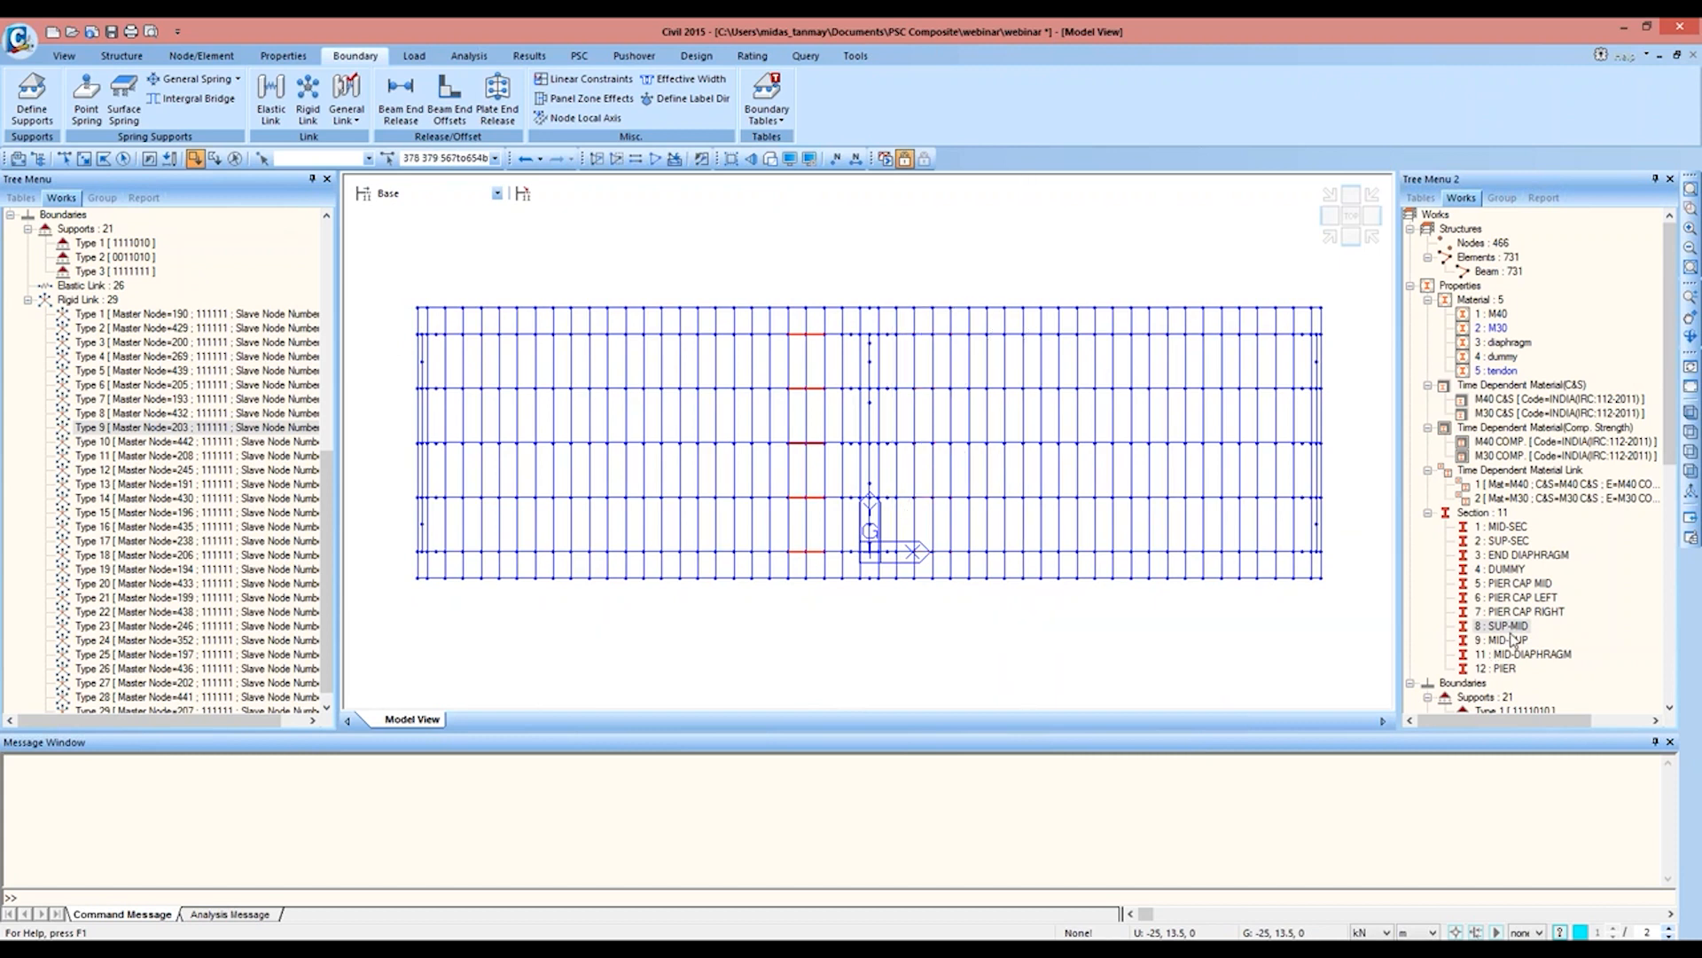
{"action": "left_click_drag", "start_coordinate": [1511, 641], "coordinate": [883, 433]}
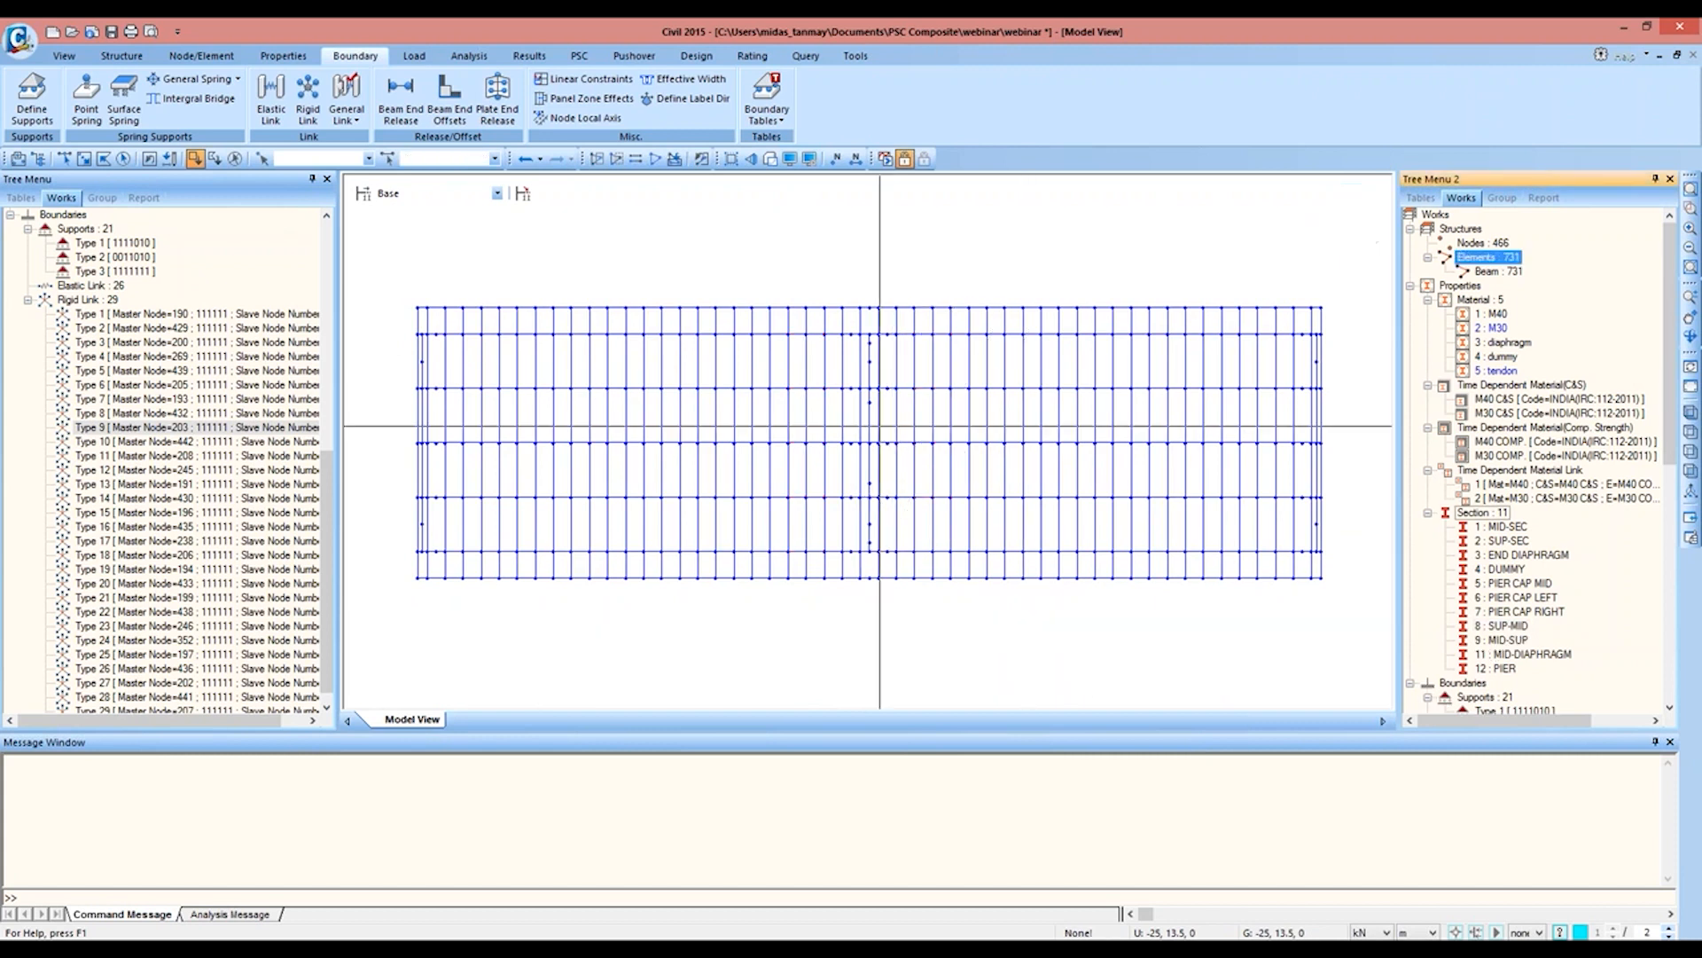
{"action": "left_click", "coordinate": [1508, 626]}
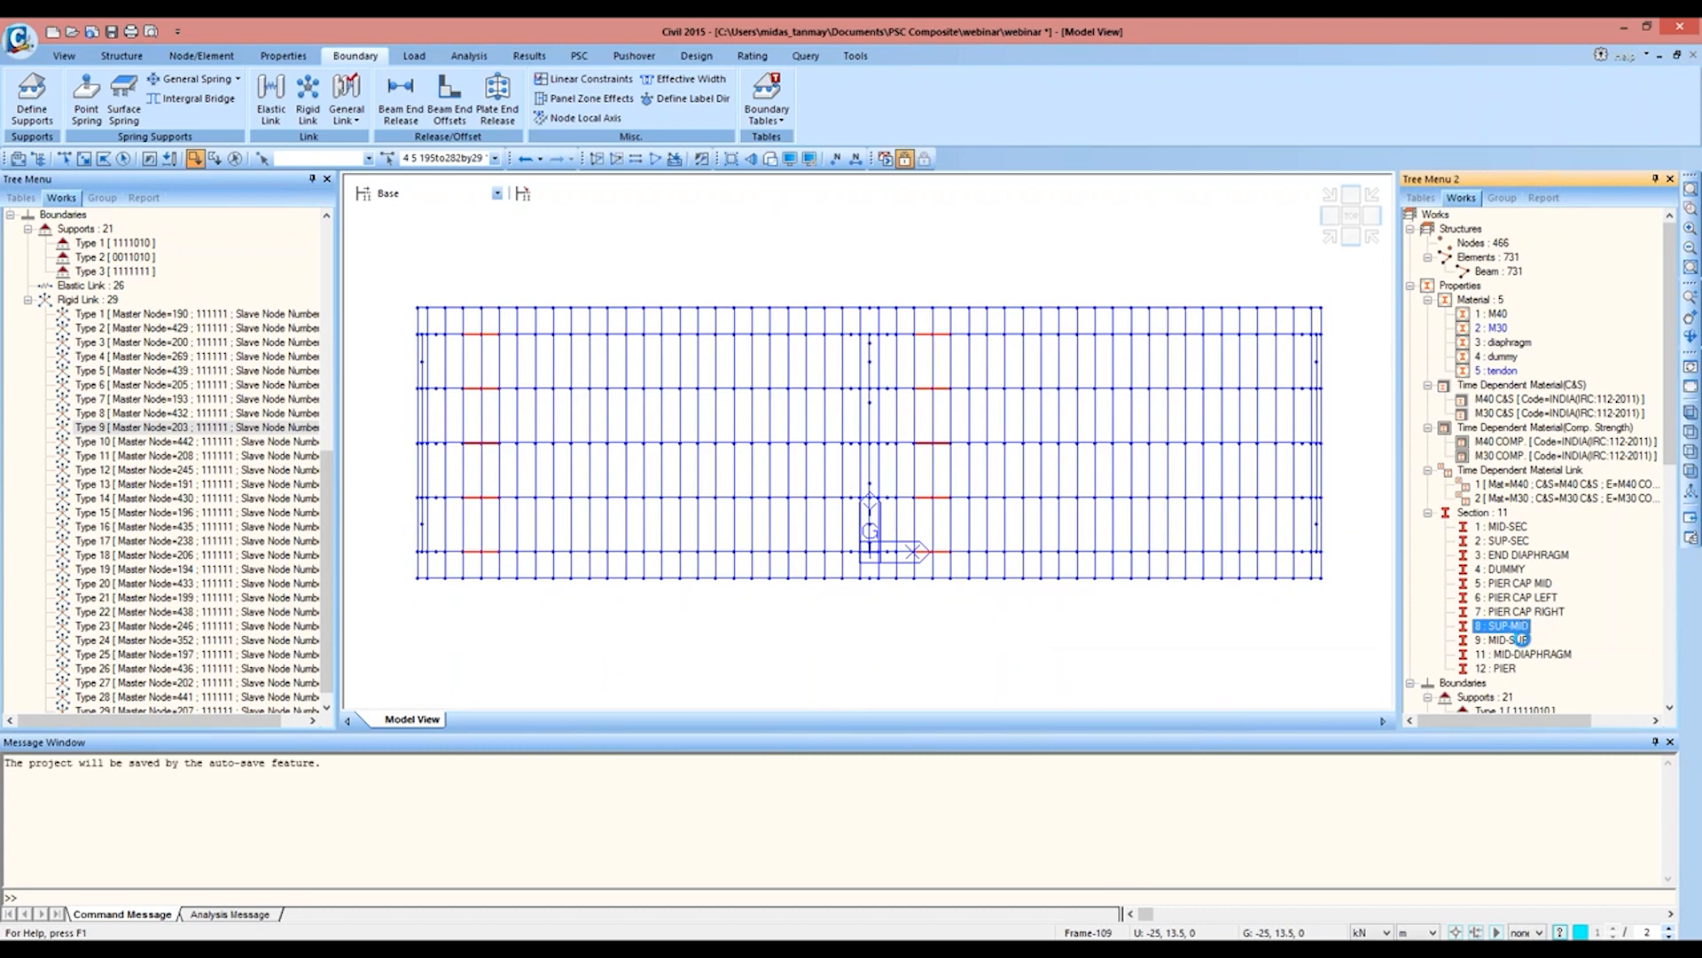
{"action": "left_click", "coordinate": [1502, 640]}
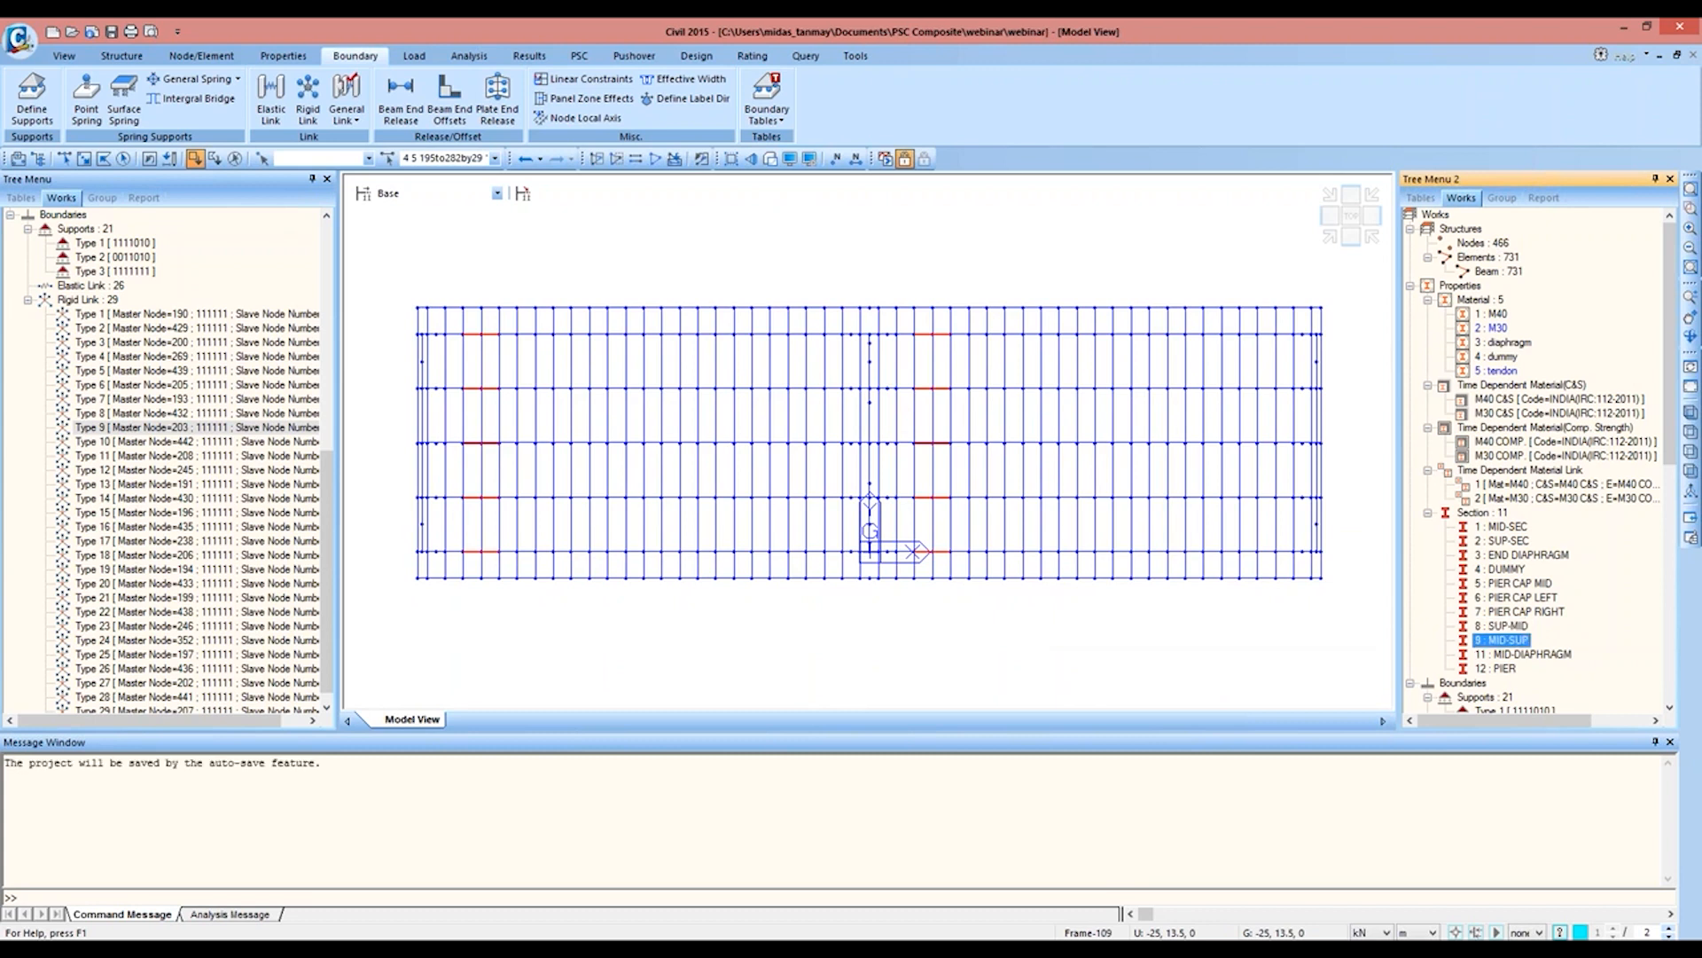
Step: Create a tapered section group named MID-SUP from all elements with the MID-SUP section, using linear z-axis and y-axis variation
{"action": "left_click", "coordinate": [1509, 642]}
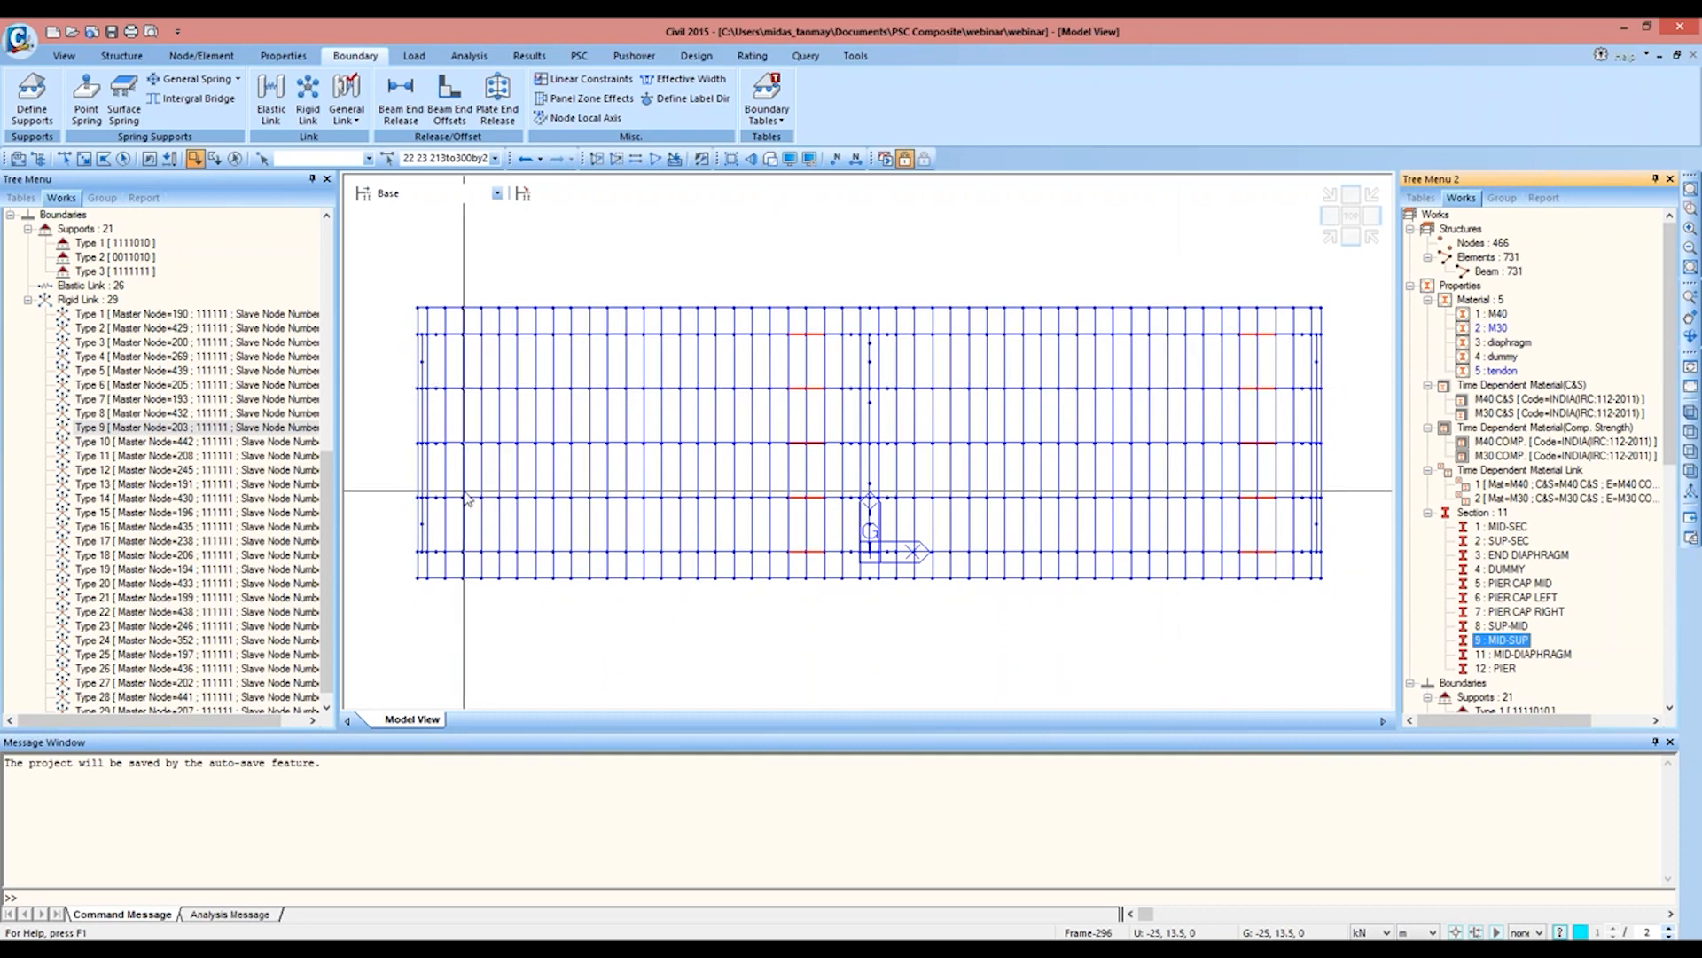
{"action": "left_click", "coordinate": [11, 216]}
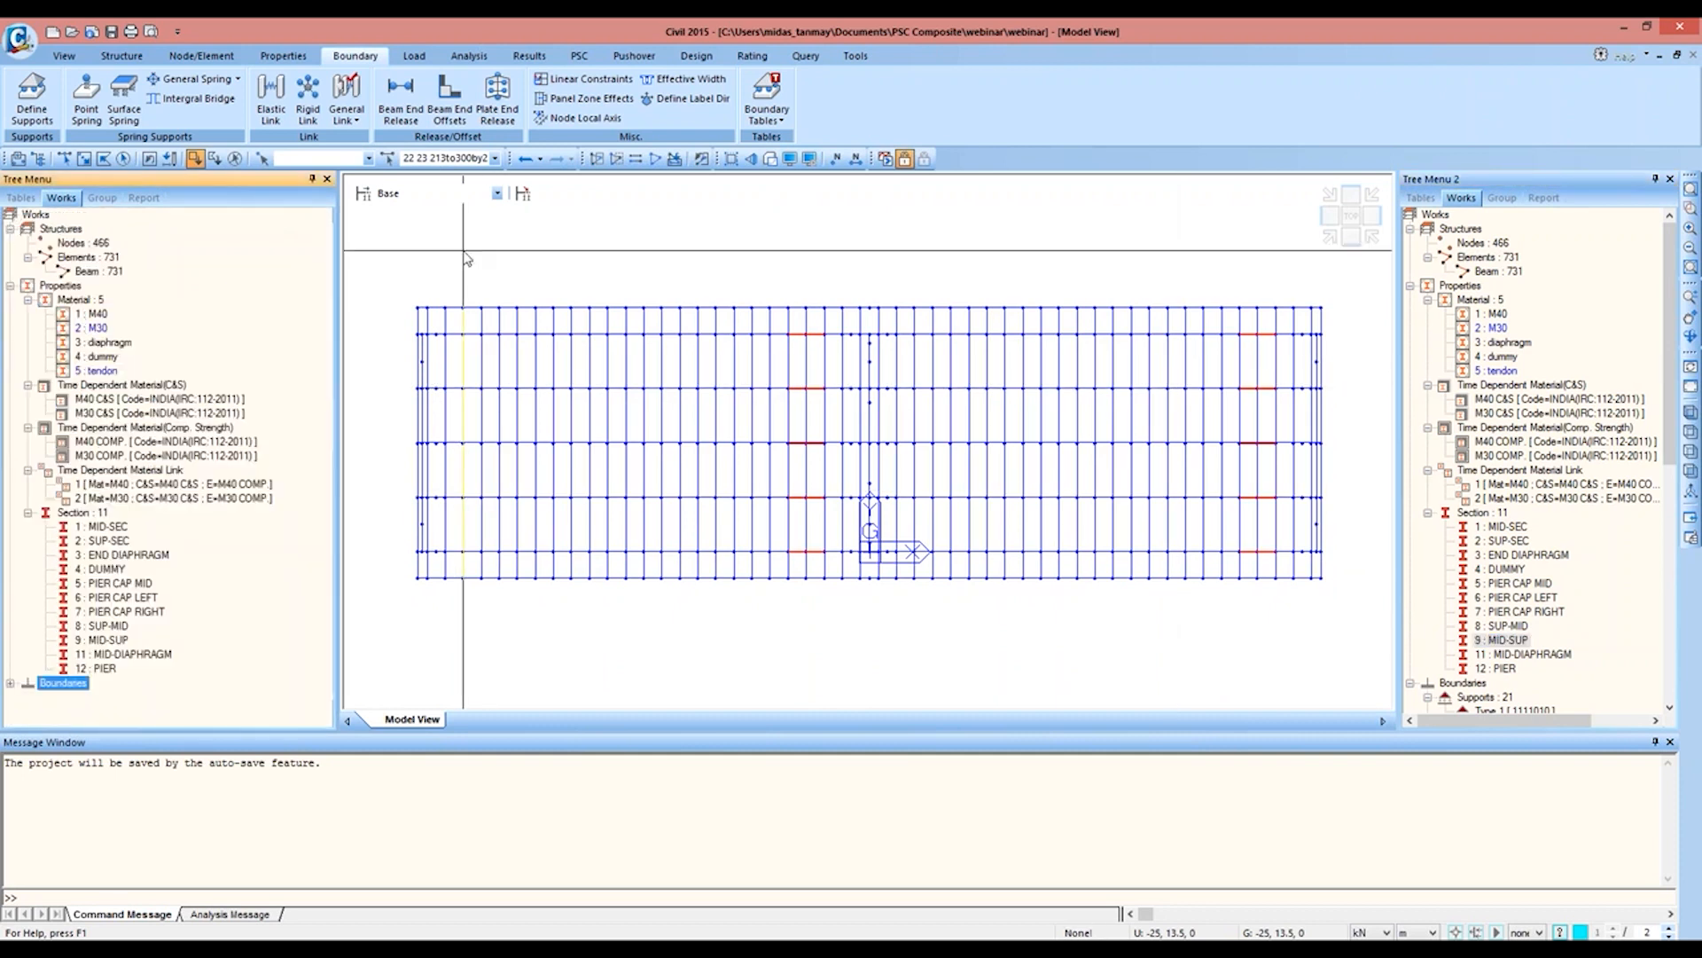
{"action": "left_click", "coordinate": [283, 55]}
{"action": "left_click", "coordinate": [516, 98]}
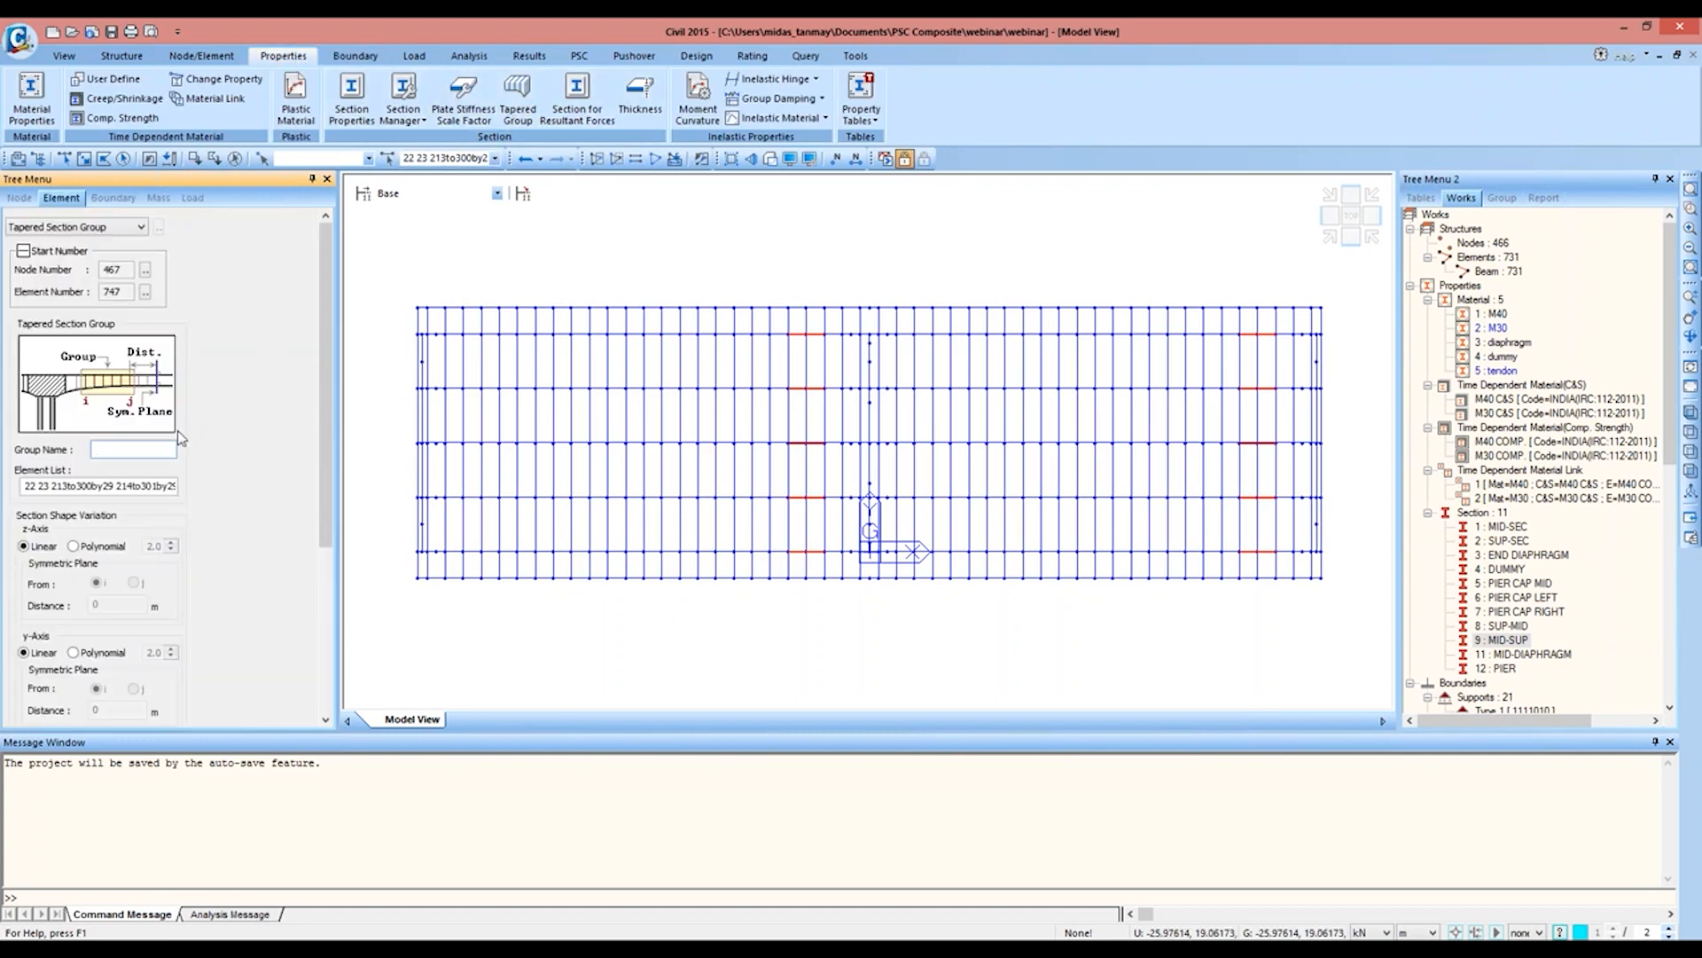
{"action": "type", "text": "MID-SUP"}
{"action": "left_click_drag", "start_coordinate": [327, 434], "coordinate": [326, 599]}
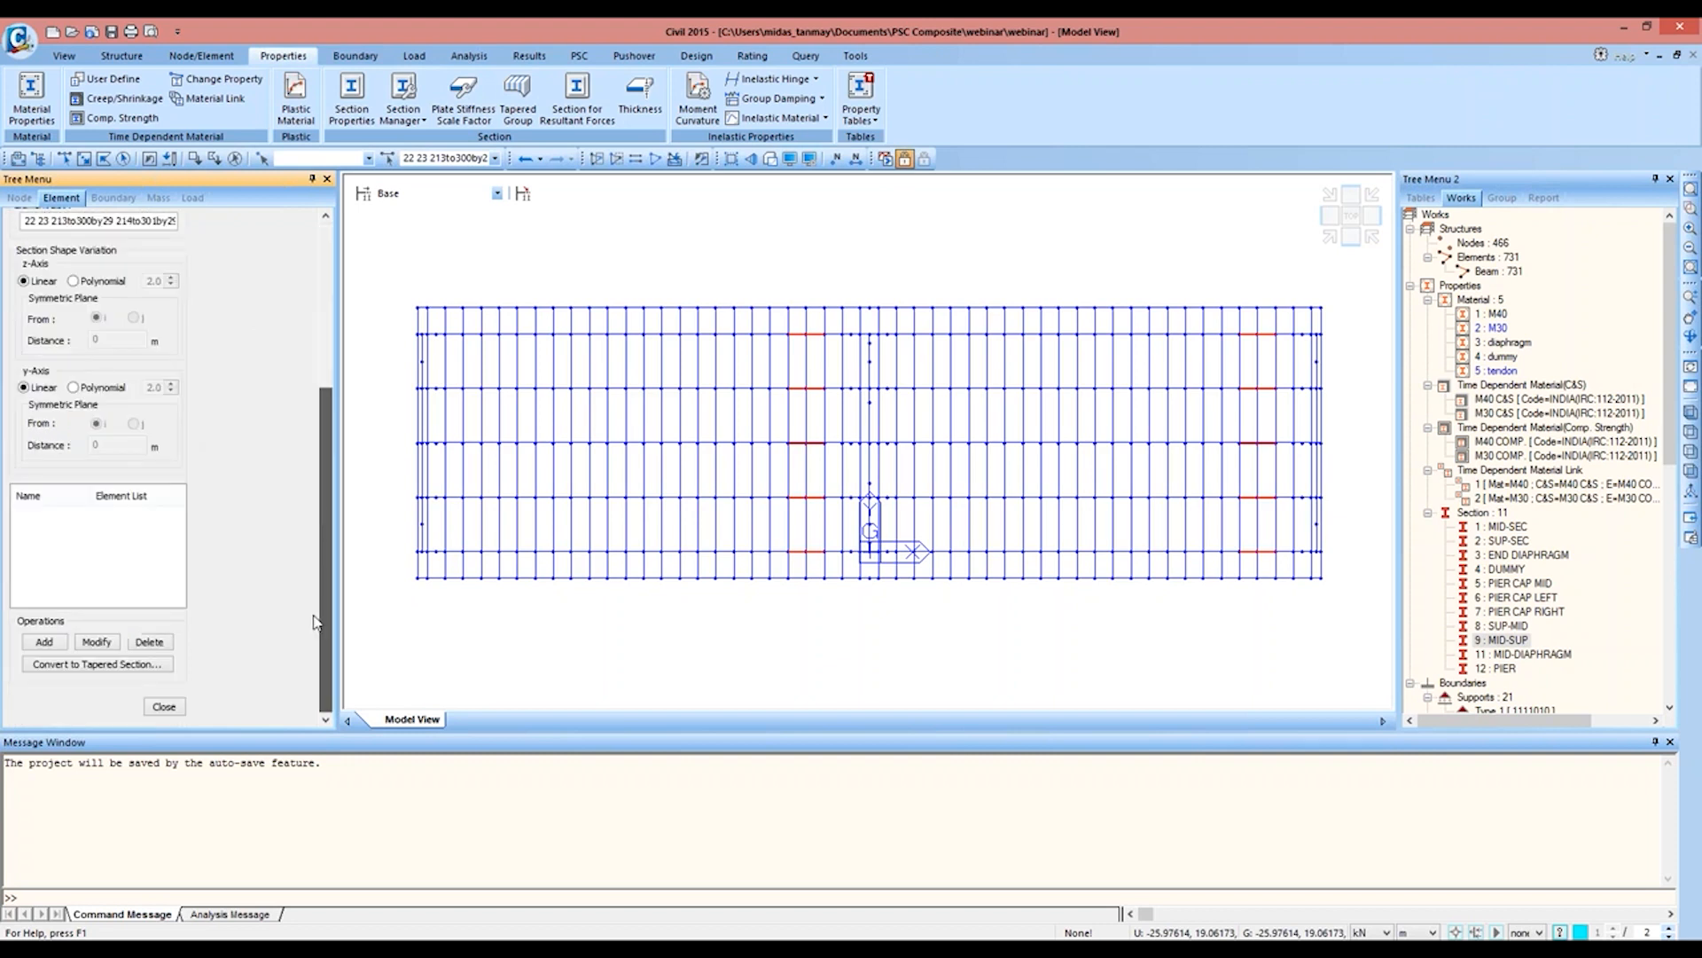
{"action": "left_click", "coordinate": [45, 641]}
Step: Add a tapered section group named SUP-MID containing all elements with the SUP-MID section, with linear variation on both axes
{"action": "left_click_drag", "start_coordinate": [321, 568], "coordinate": [311, 451]}
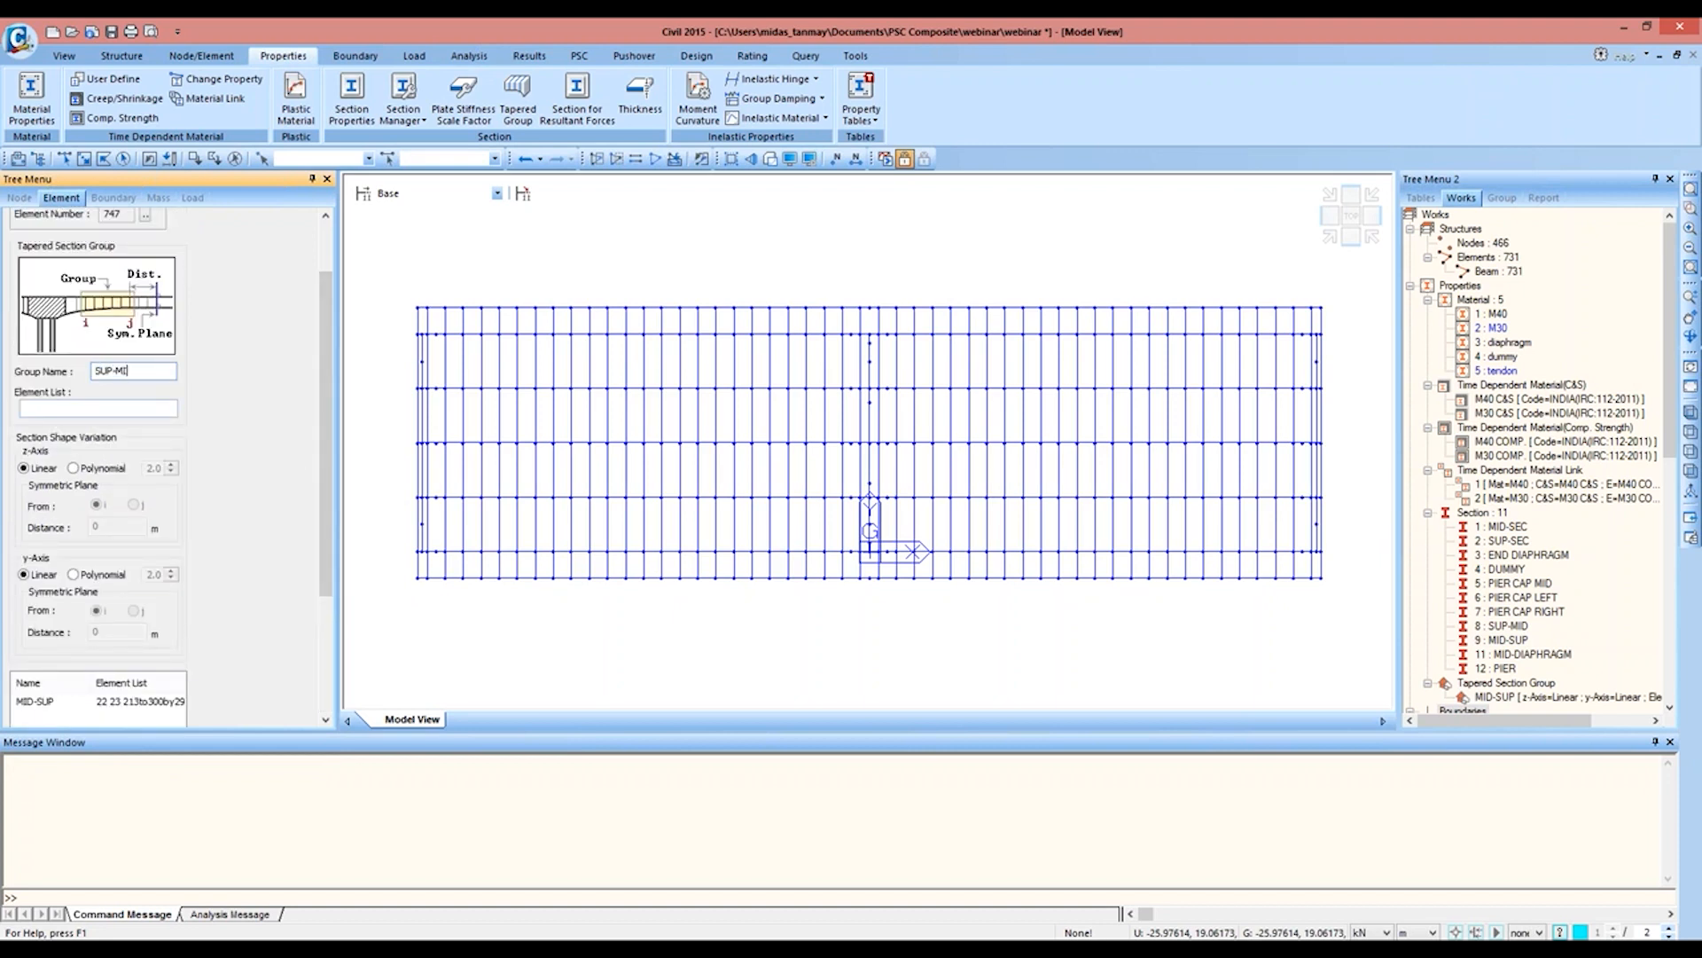
{"action": "left_click", "coordinate": [1508, 626]}
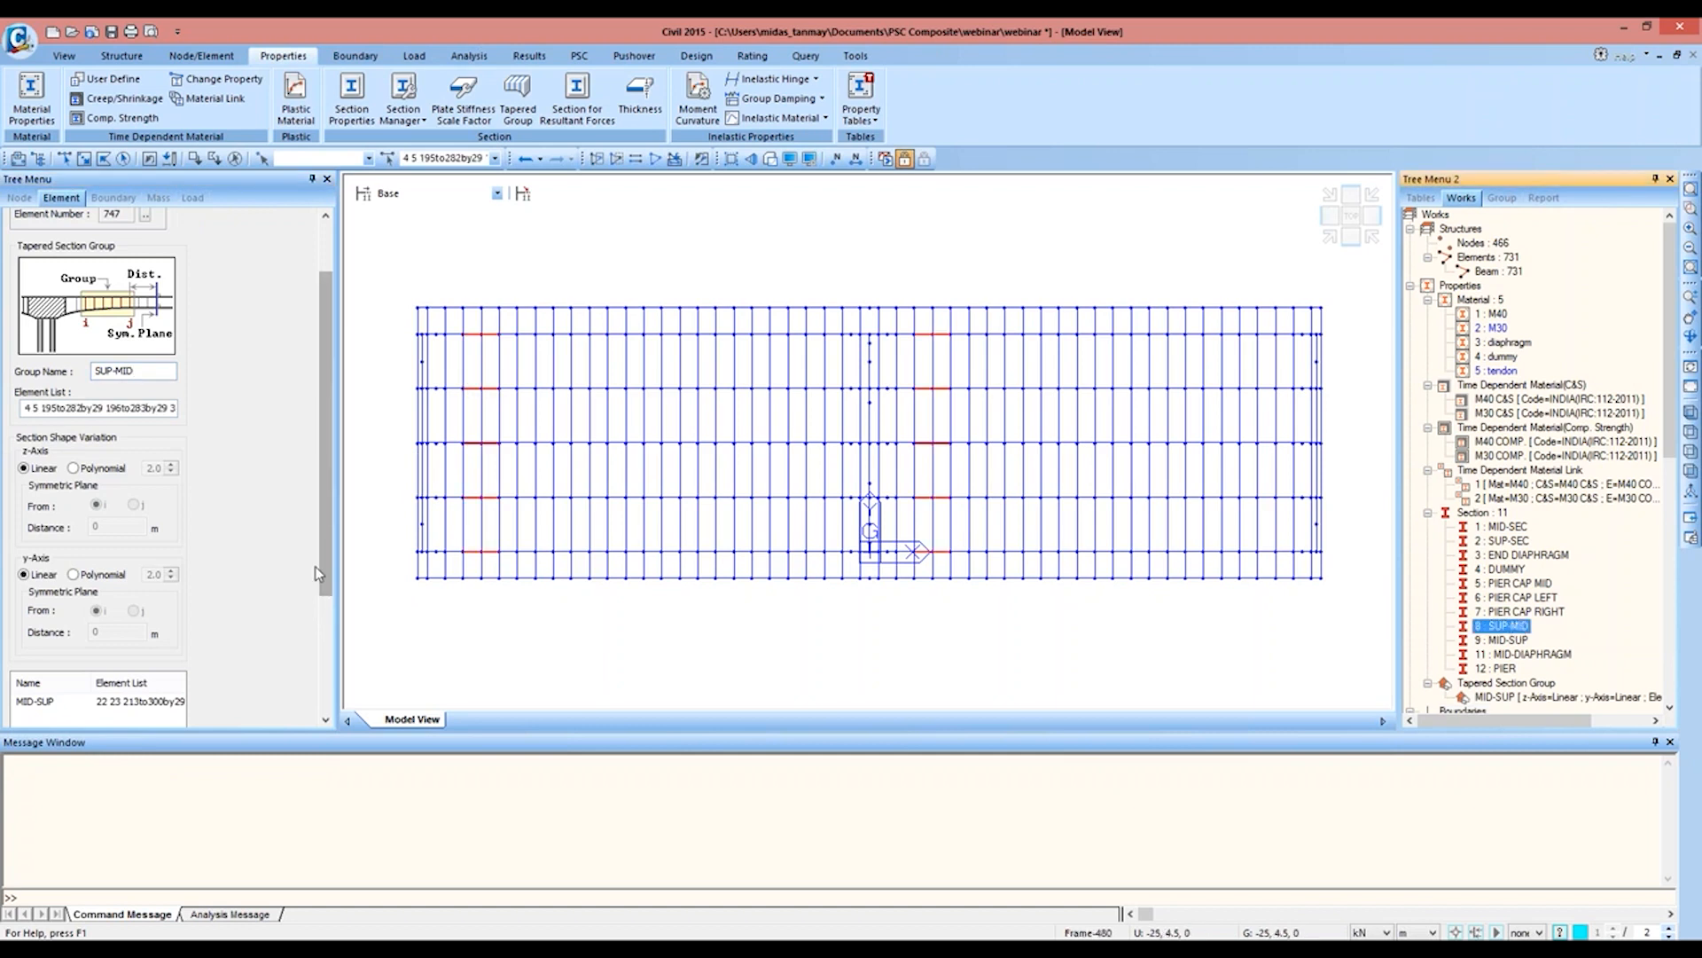
{"action": "scroll", "coordinate": [133, 638], "scroll_direction": "down", "scroll_amount": 2}
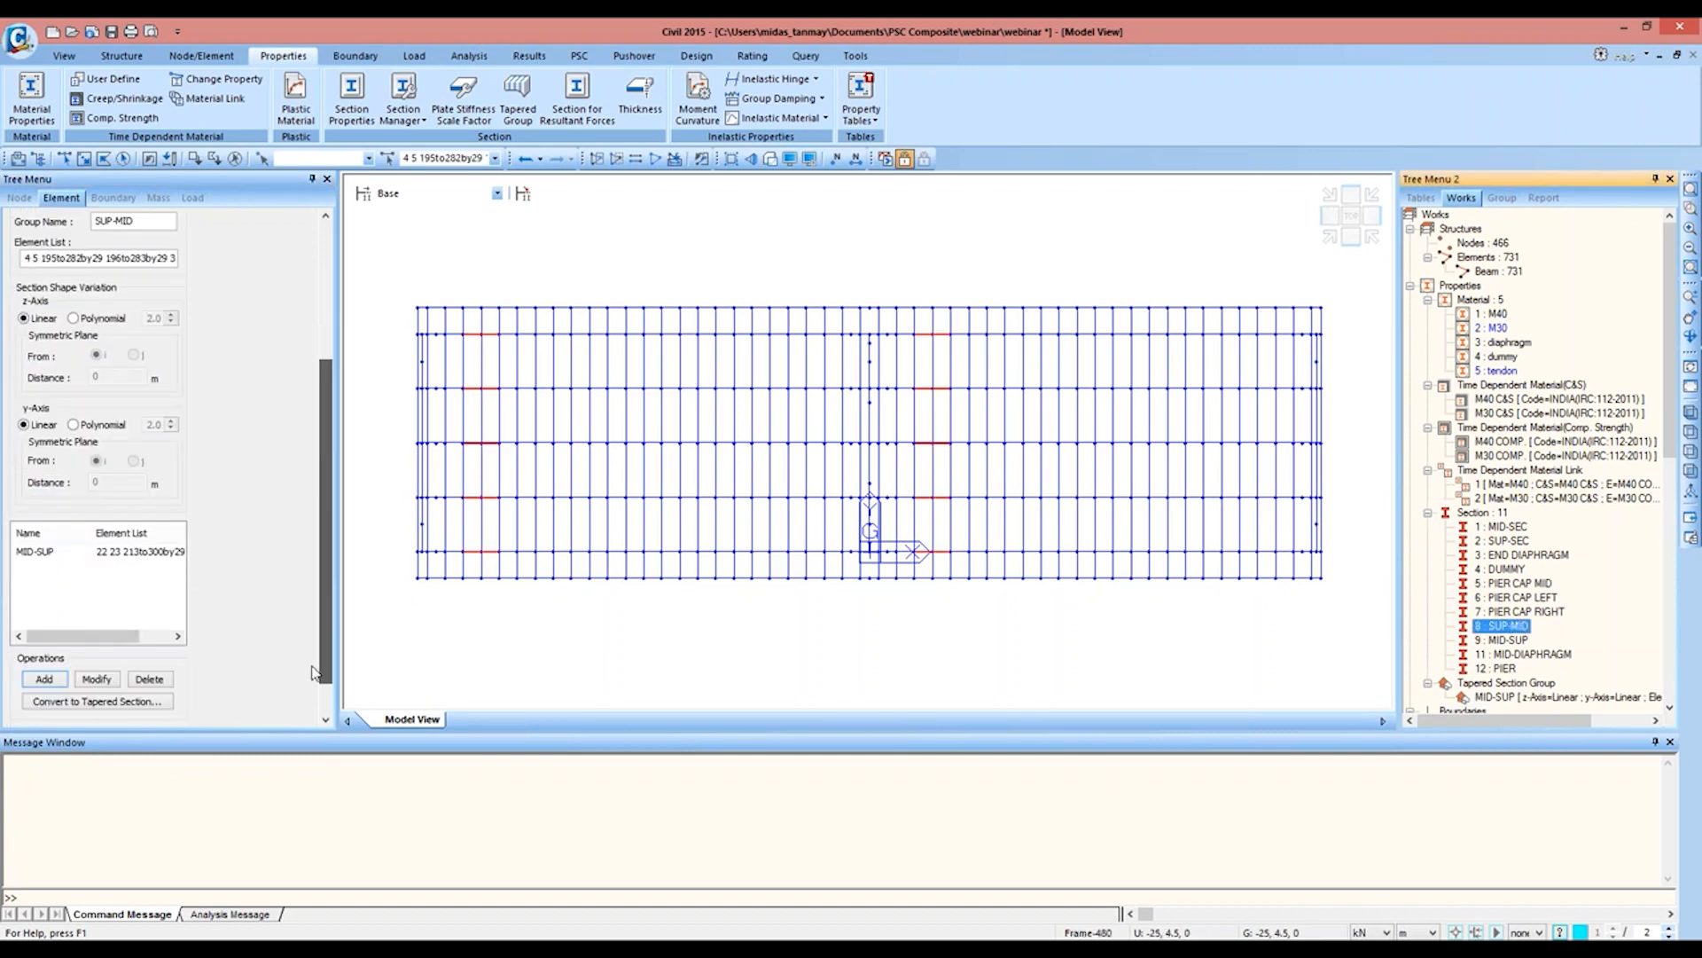
{"action": "left_click", "coordinate": [55, 640]}
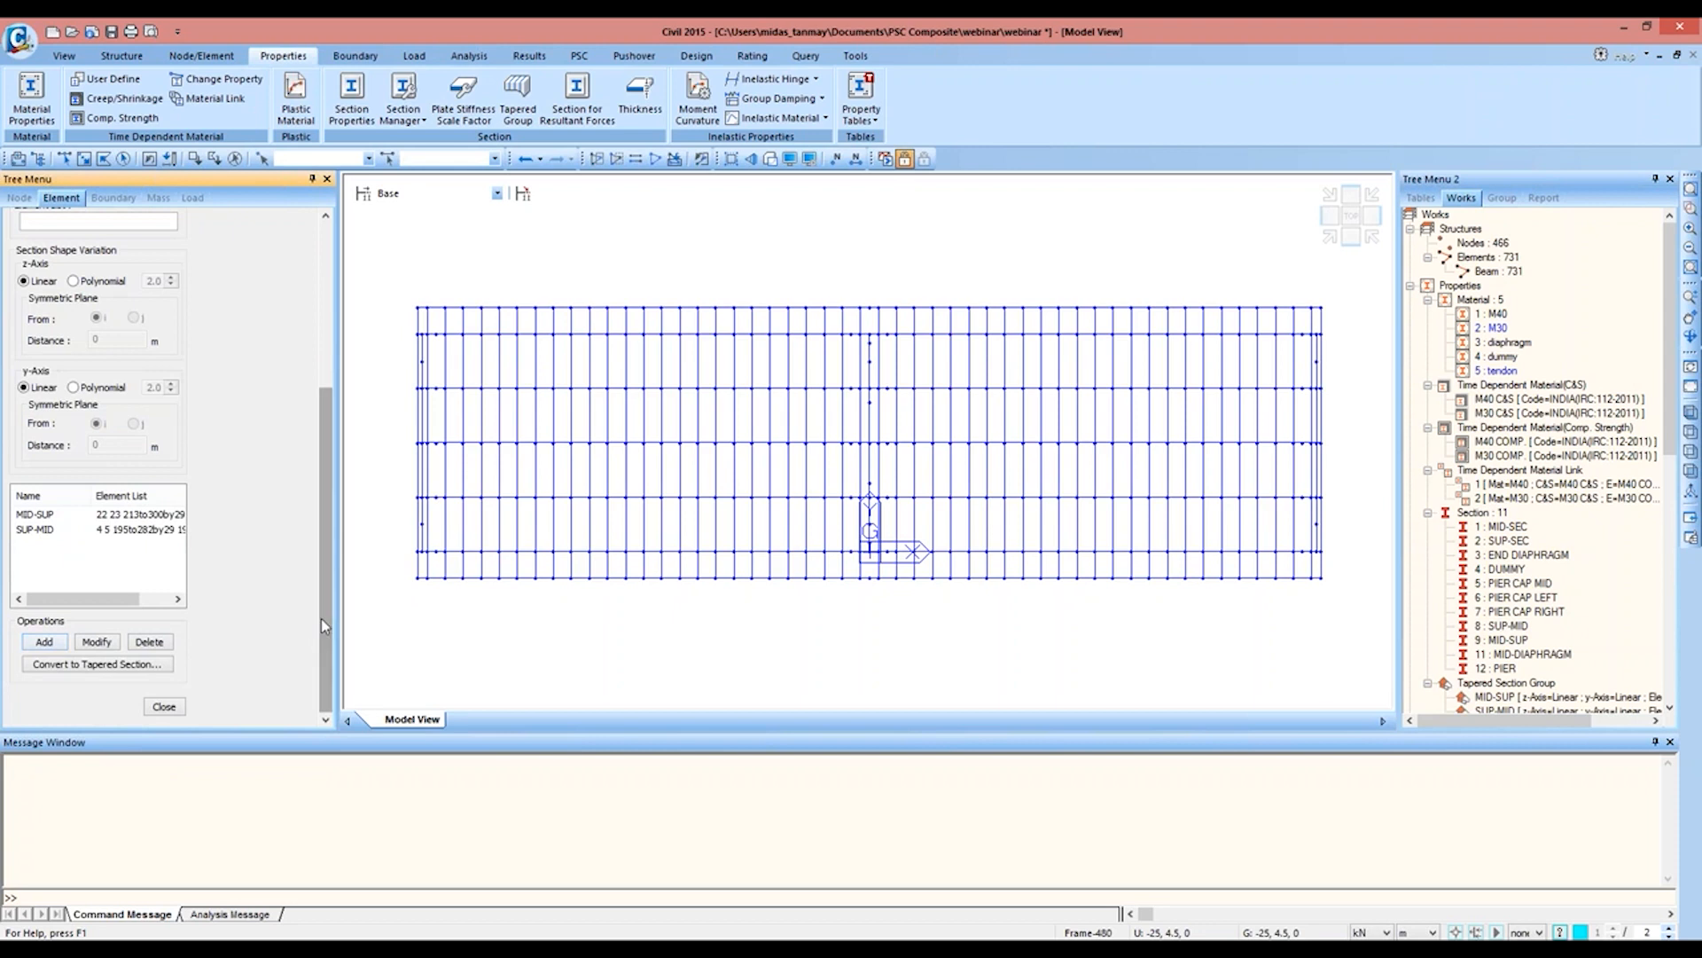
Step: Add a linear tapered section group named P CAP LEFT containing the elements with the PIER CAP LEFT section
{"action": "left_click_drag", "start_coordinate": [321, 619], "coordinate": [291, 451]}
{"action": "type", "text": "P CAP LEFT"}
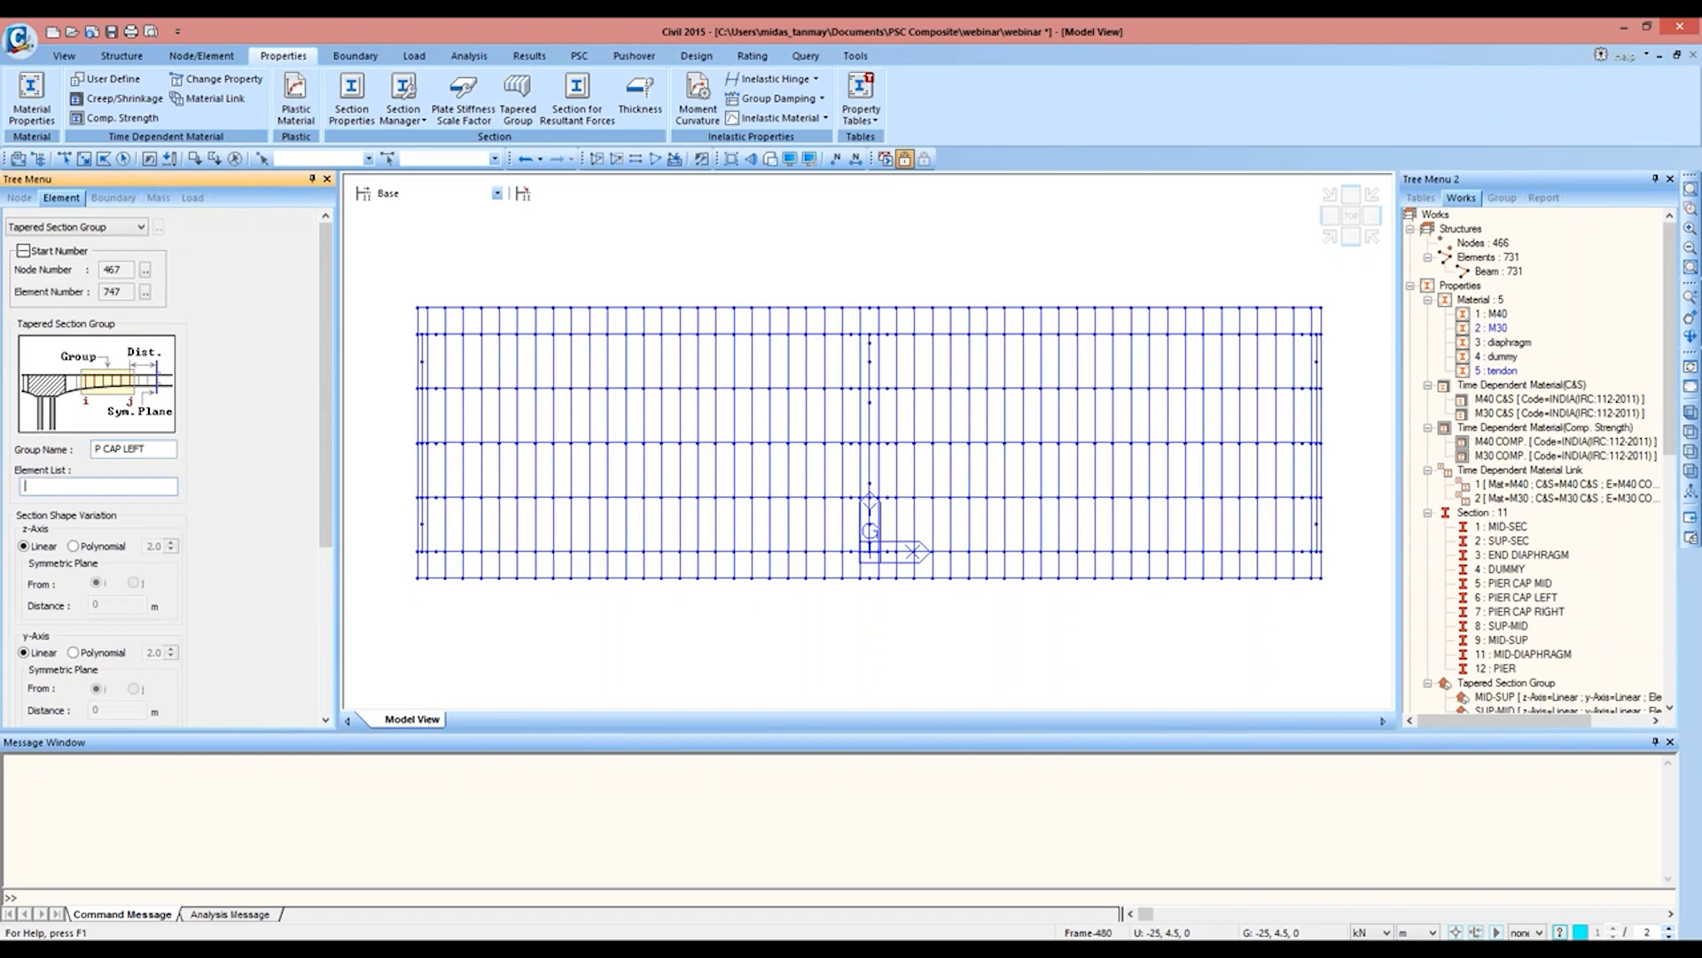
{"action": "double_click", "coordinate": [1516, 596]}
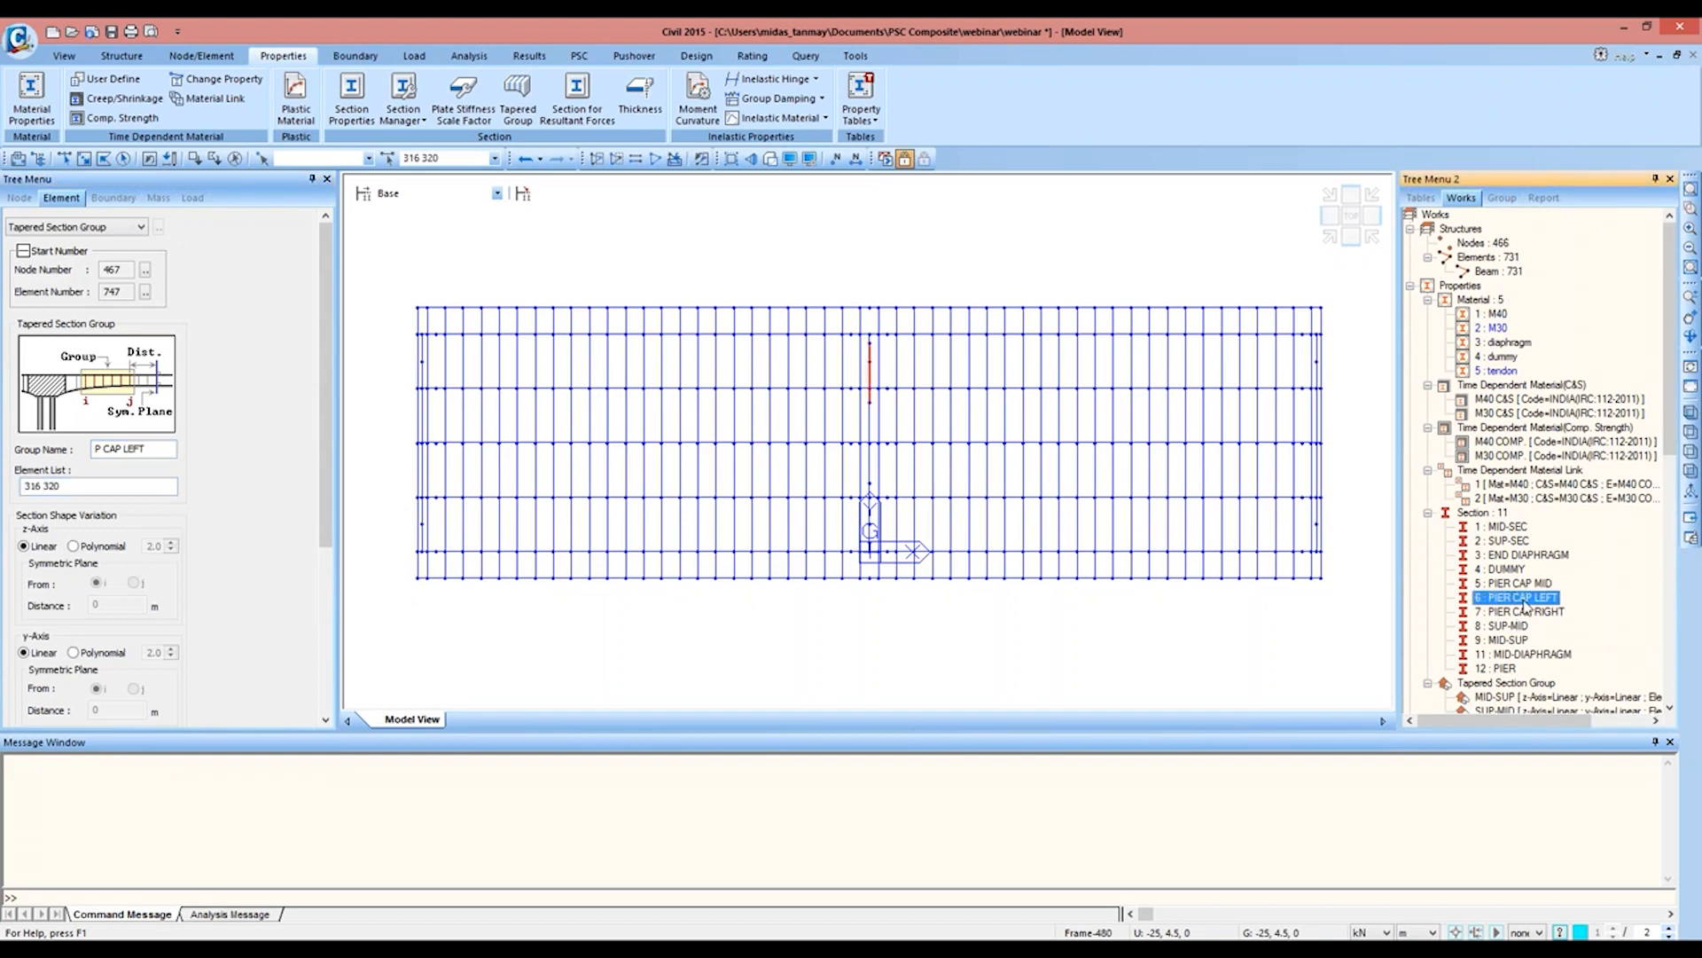
{"action": "left_click_drag", "start_coordinate": [326, 477], "coordinate": [317, 665]}
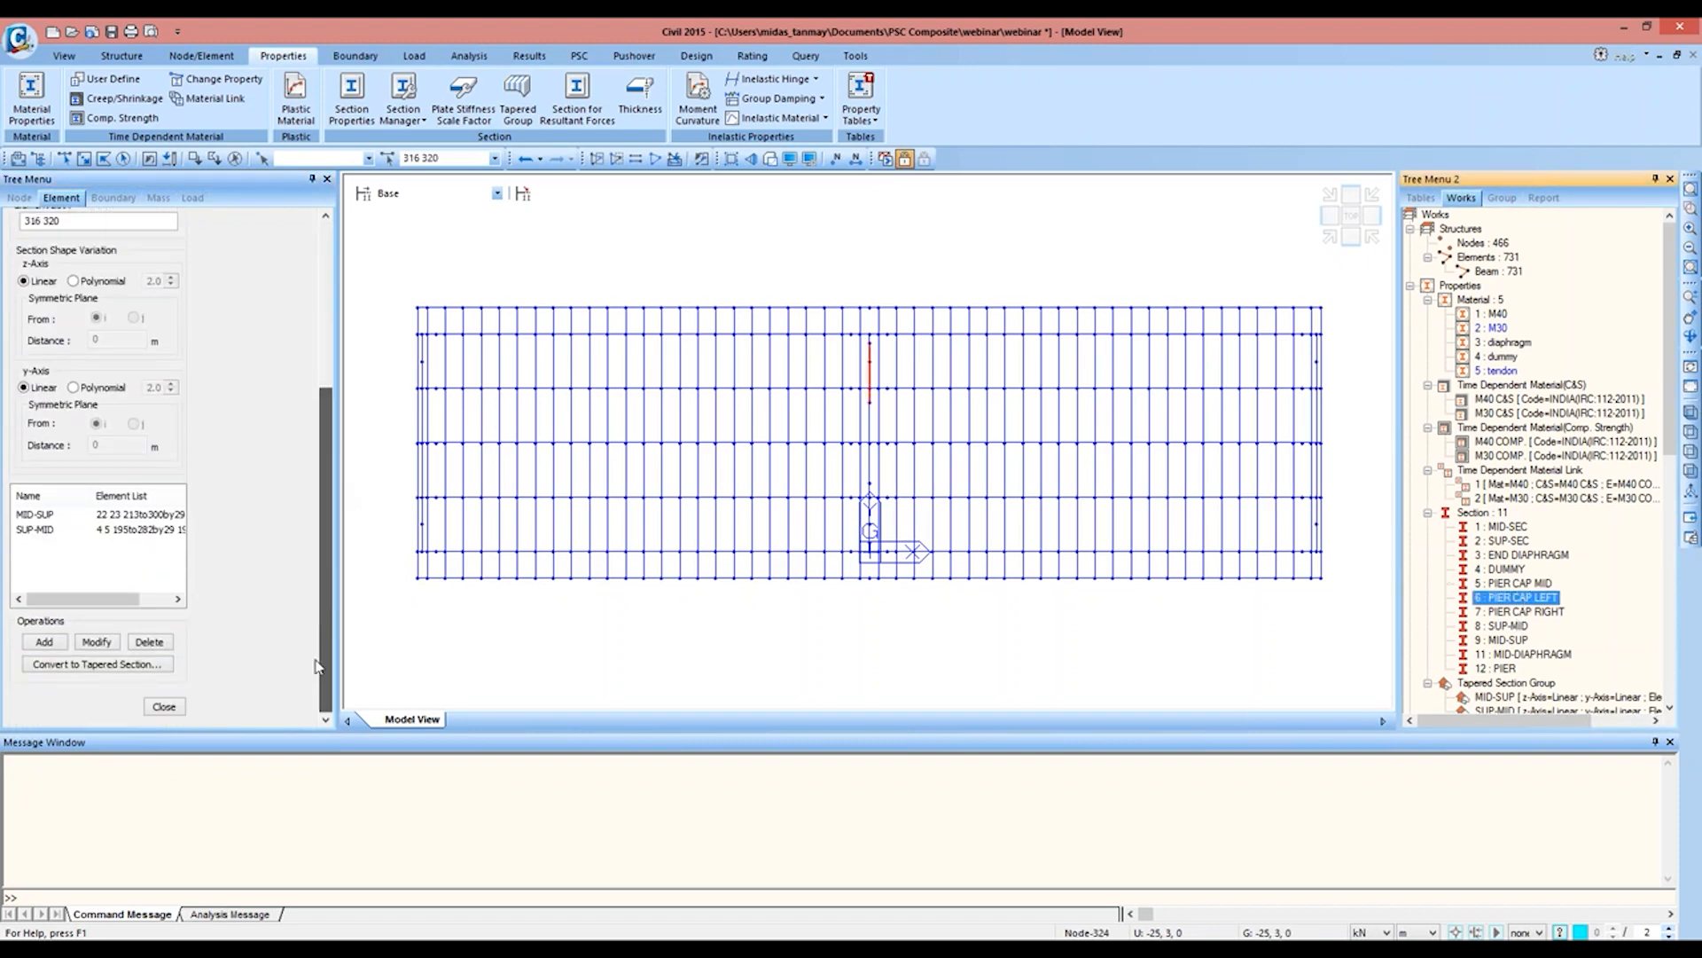
{"action": "left_click", "coordinate": [53, 646]}
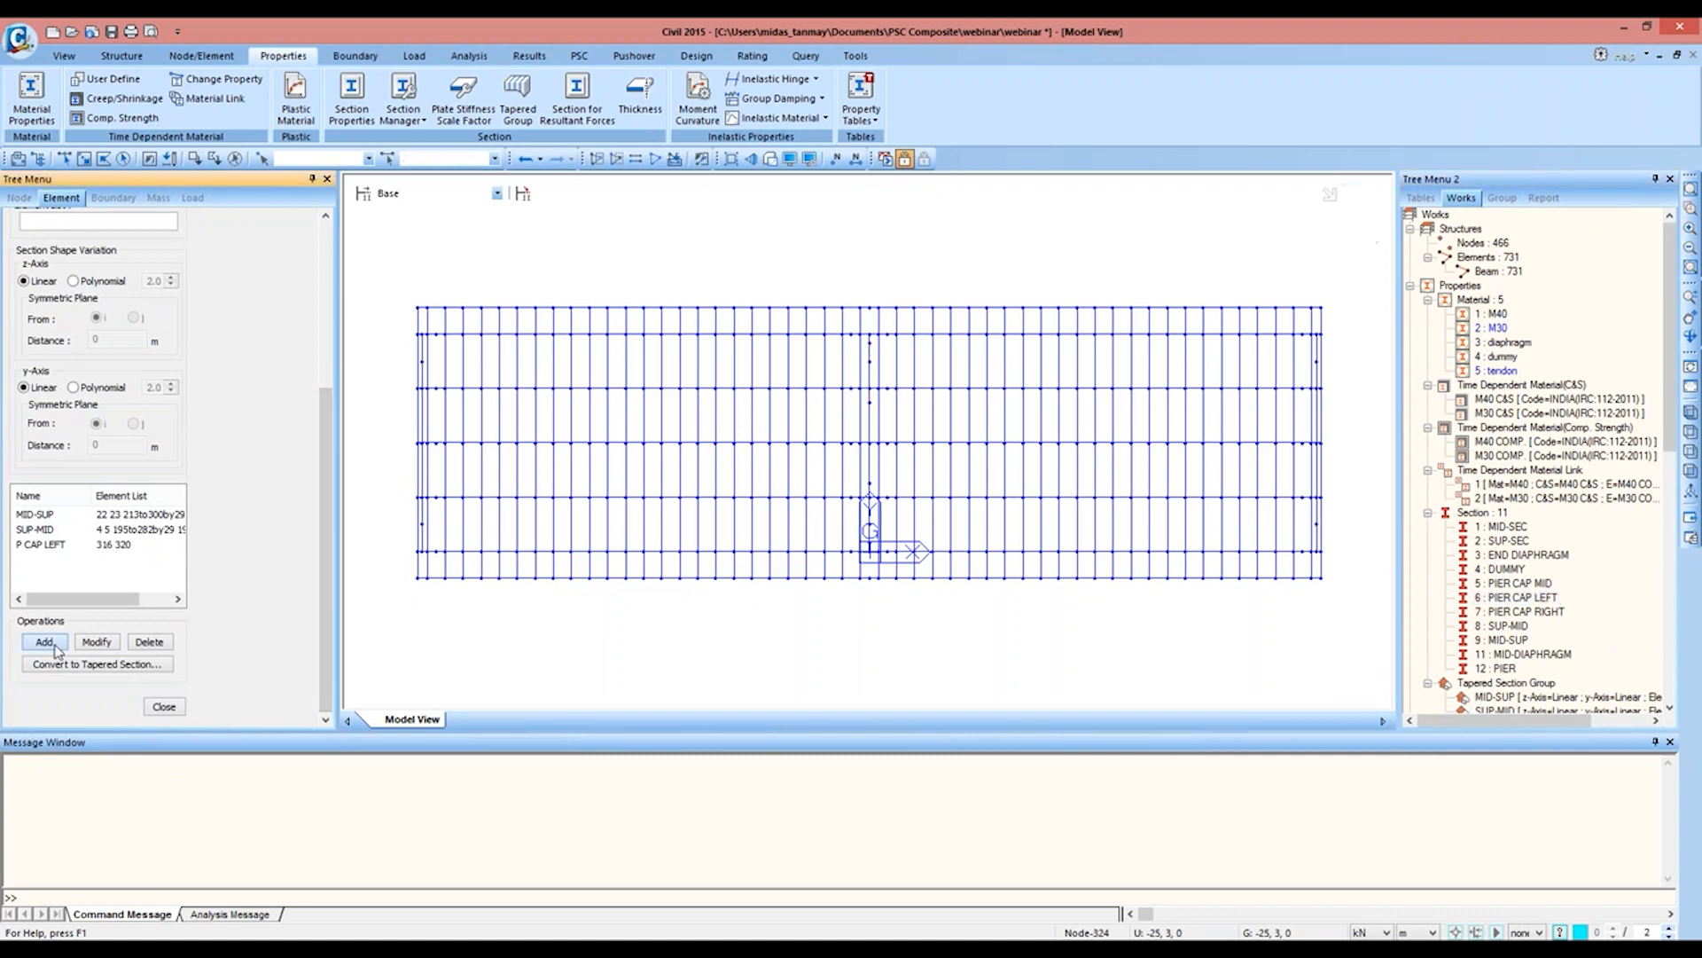
Step: Add a linear tapered section group named P CAP RIGHT for the elements with the PIER CAP RIGHT section, and finish the tapered group definition
{"action": "left_click_drag", "start_coordinate": [325, 397], "coordinate": [308, 297]}
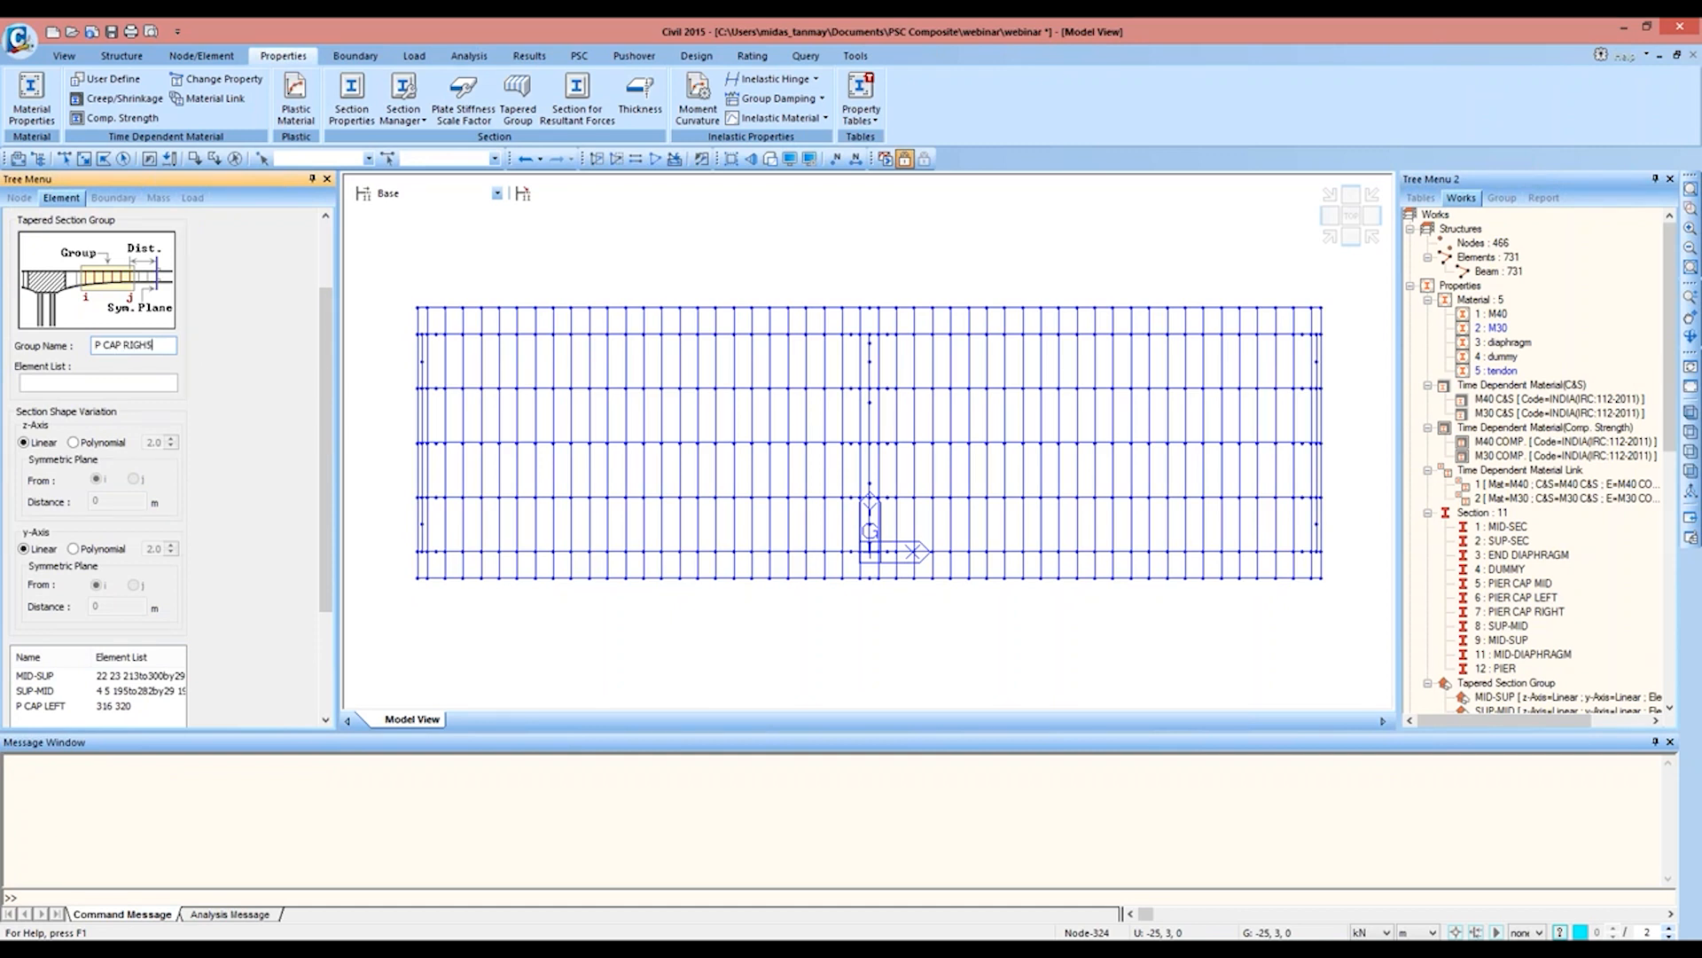
{"action": "left_click", "coordinate": [154, 381]}
{"action": "left_click", "coordinate": [1526, 613]}
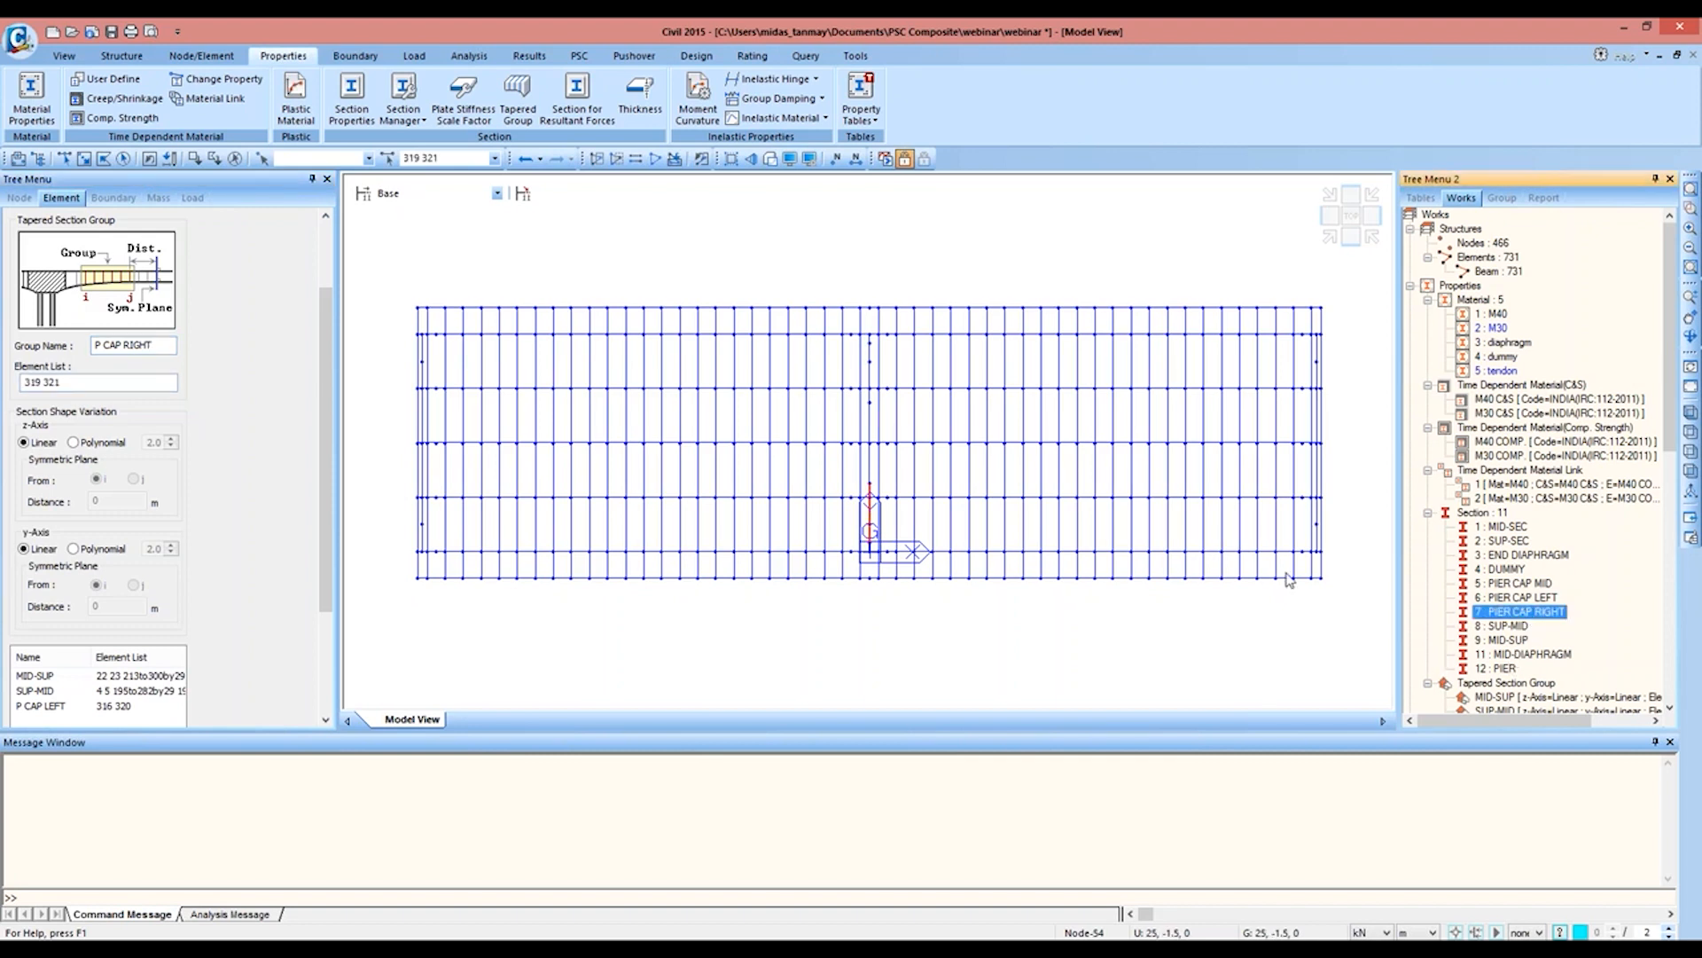
{"action": "left_click_drag", "start_coordinate": [321, 470], "coordinate": [321, 568]}
{"action": "left_click", "coordinate": [44, 641]}
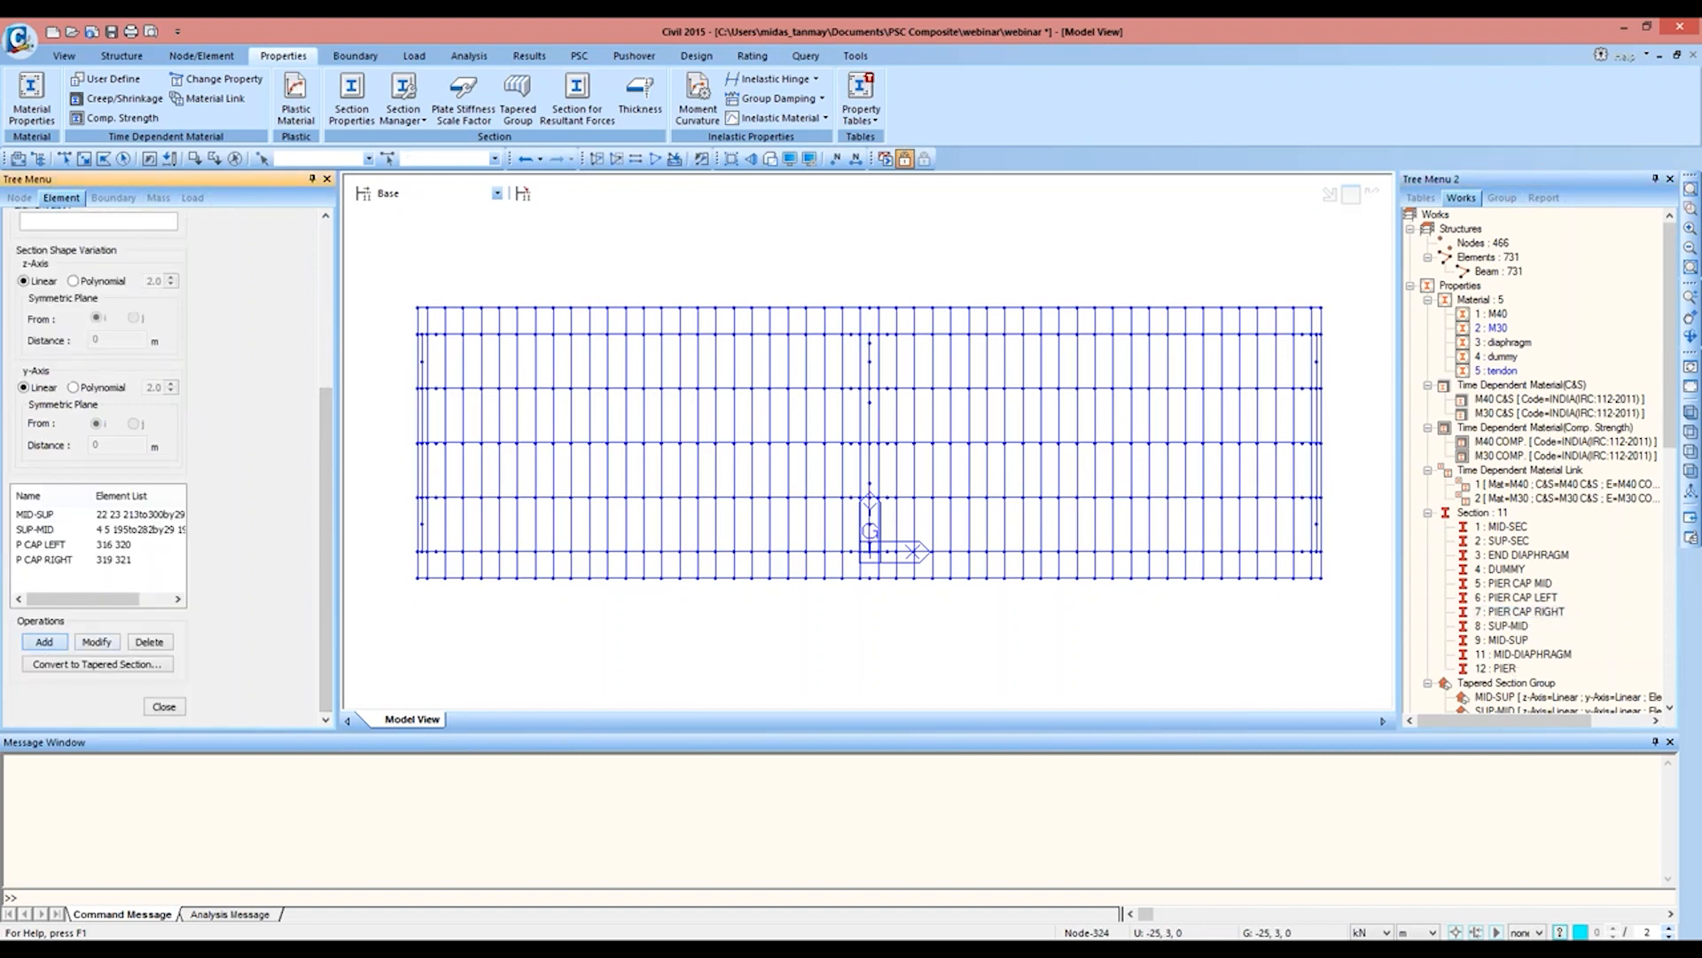
{"action": "left_click", "coordinate": [164, 707]}
Step: Render the bridge with hidden surfaces and rotate it to inspect the tapered girders and pier cap in 3D
{"action": "left_click", "coordinate": [769, 158]}
{"action": "left_click", "coordinate": [1691, 335]}
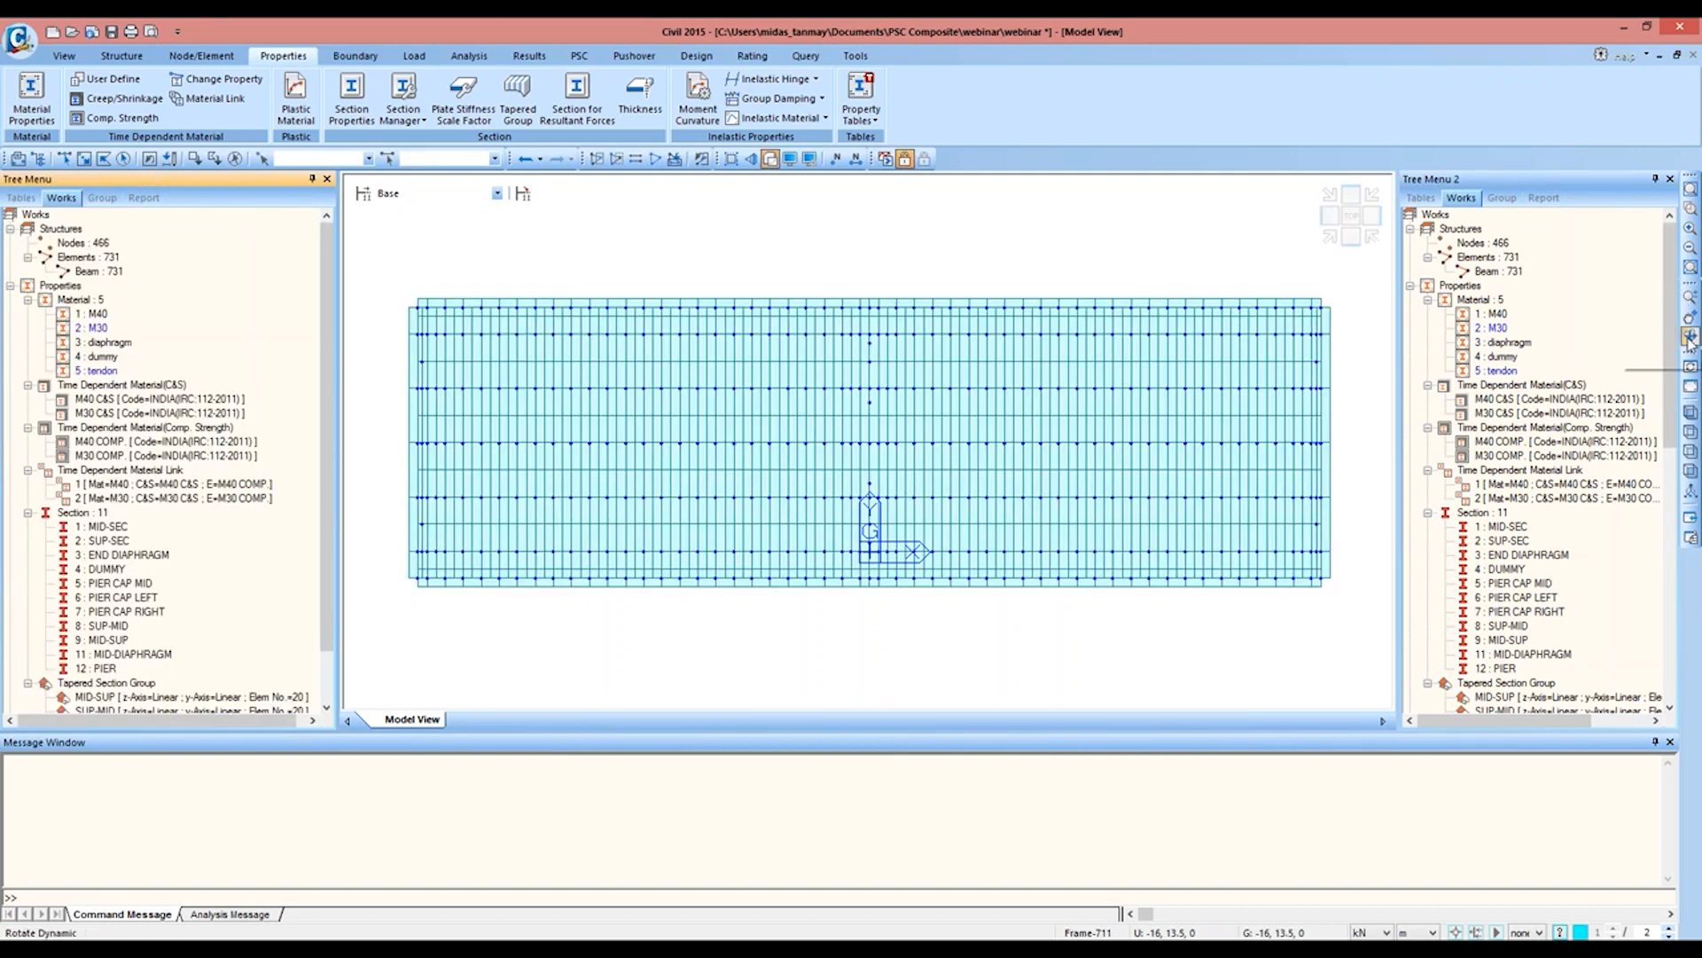
{"action": "left_click_drag", "start_coordinate": [881, 471], "coordinate": [496, 410]}
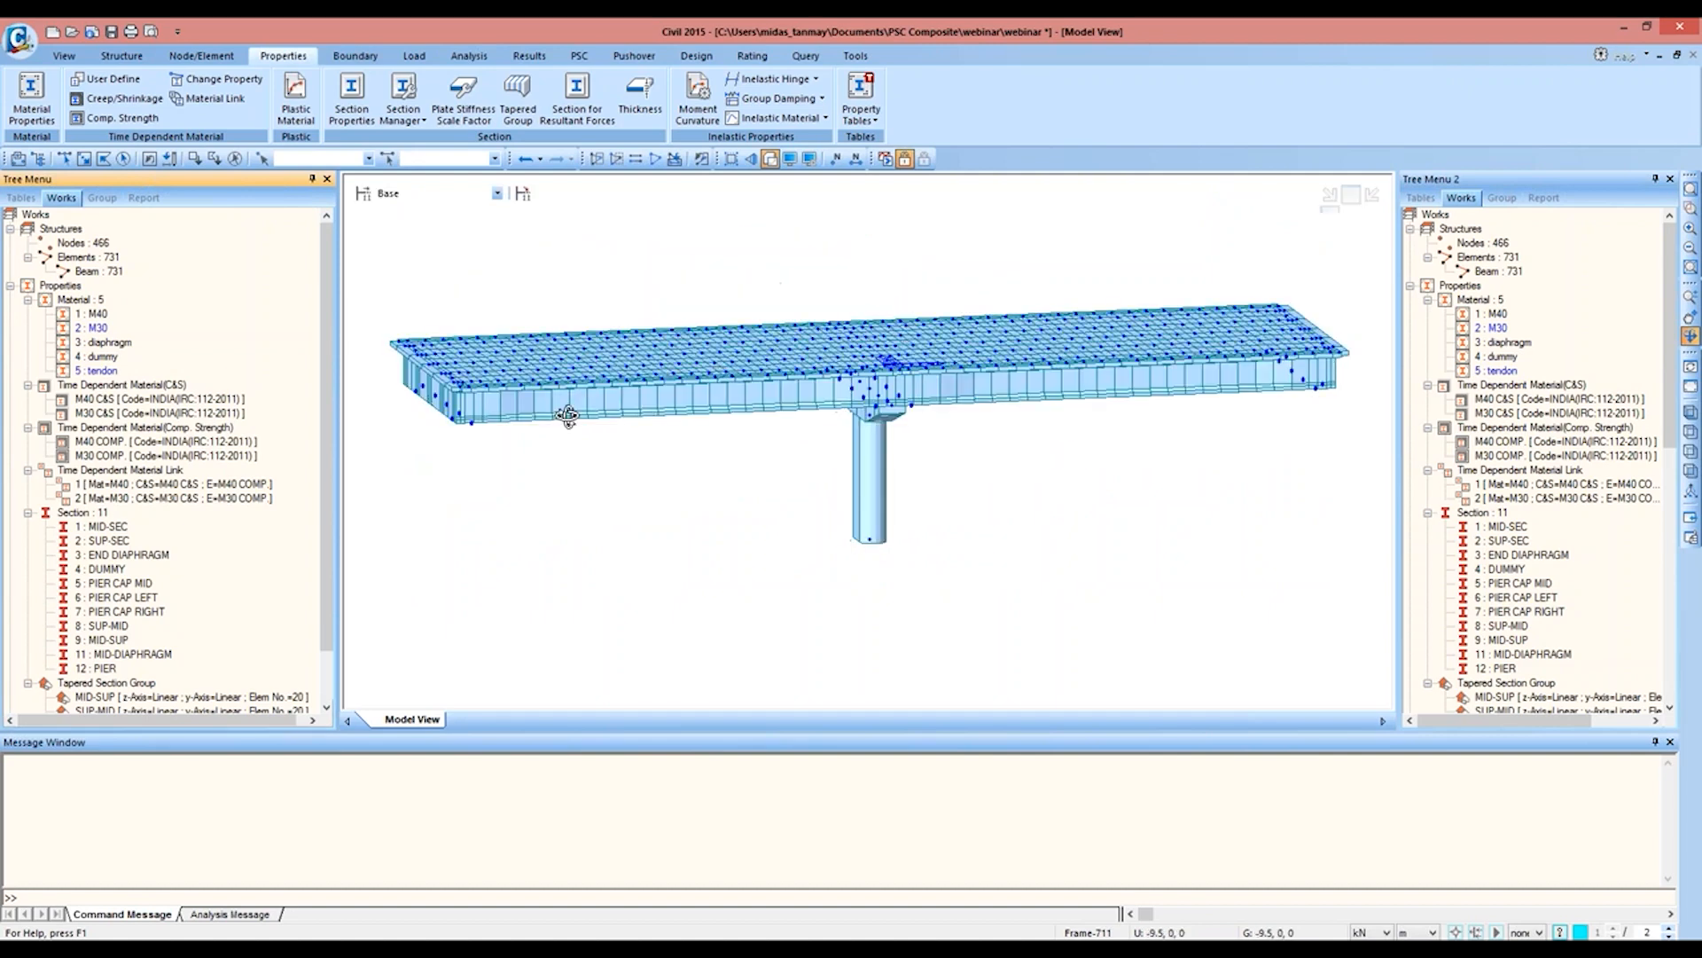
{"action": "left_click_drag", "start_coordinate": [881, 384], "coordinate": [787, 445]}
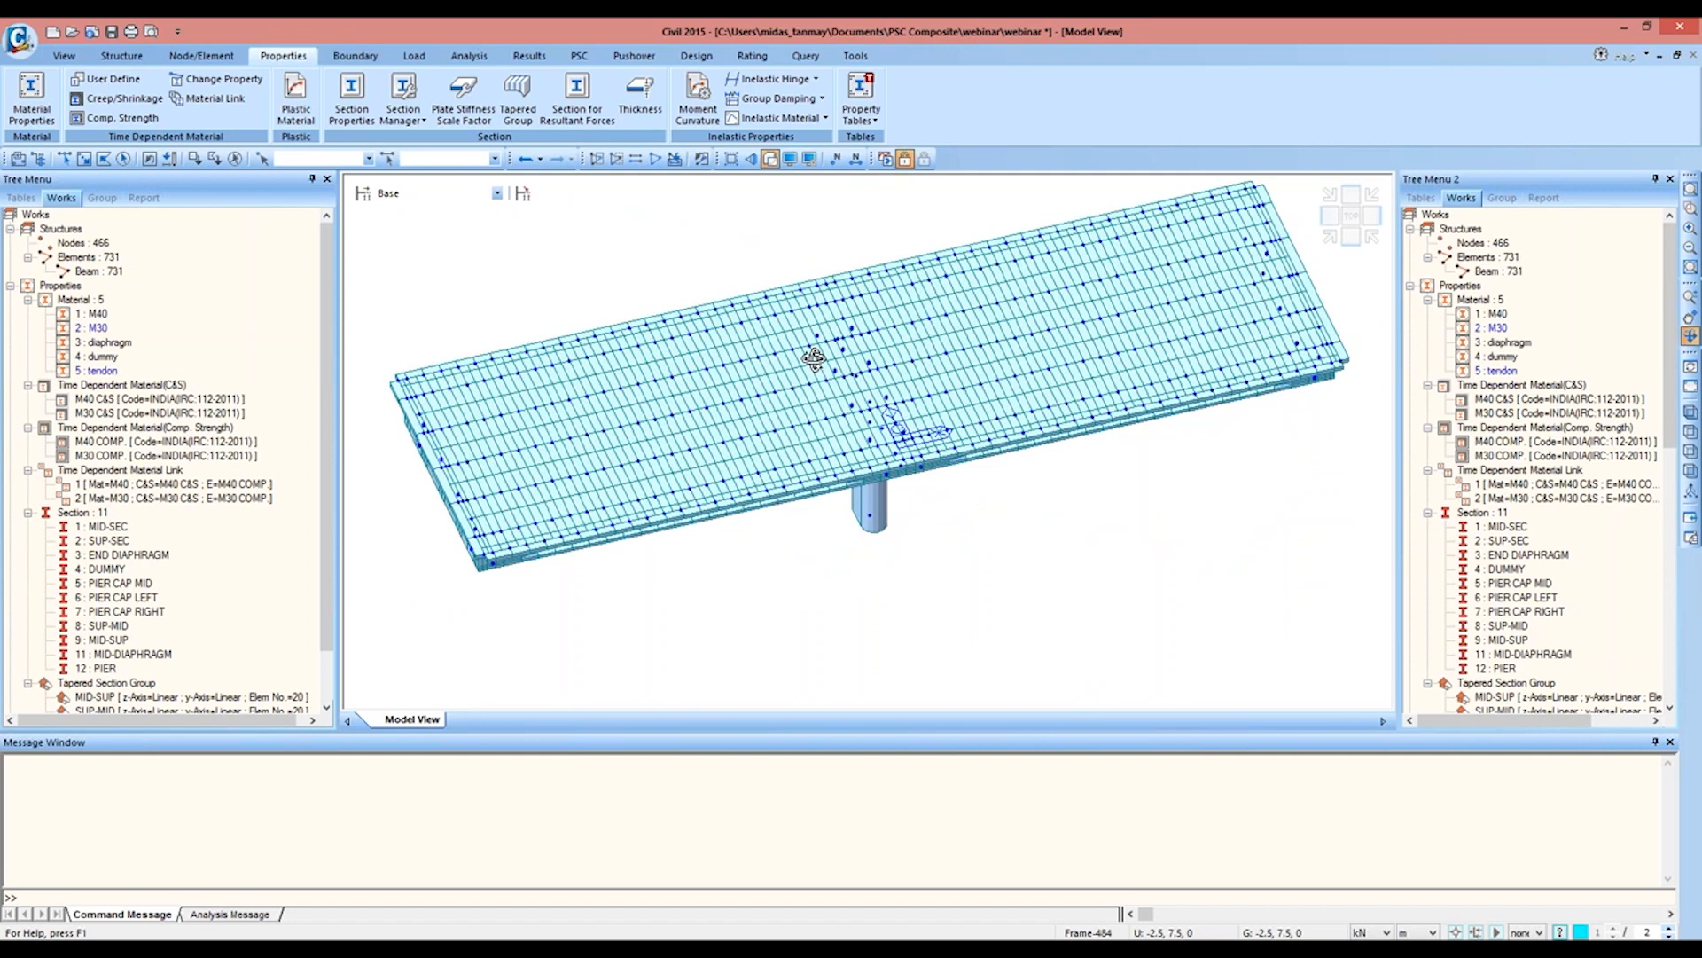
Step: Start defining the load groups and add one named SW
{"action": "left_click", "coordinate": [1503, 198]}
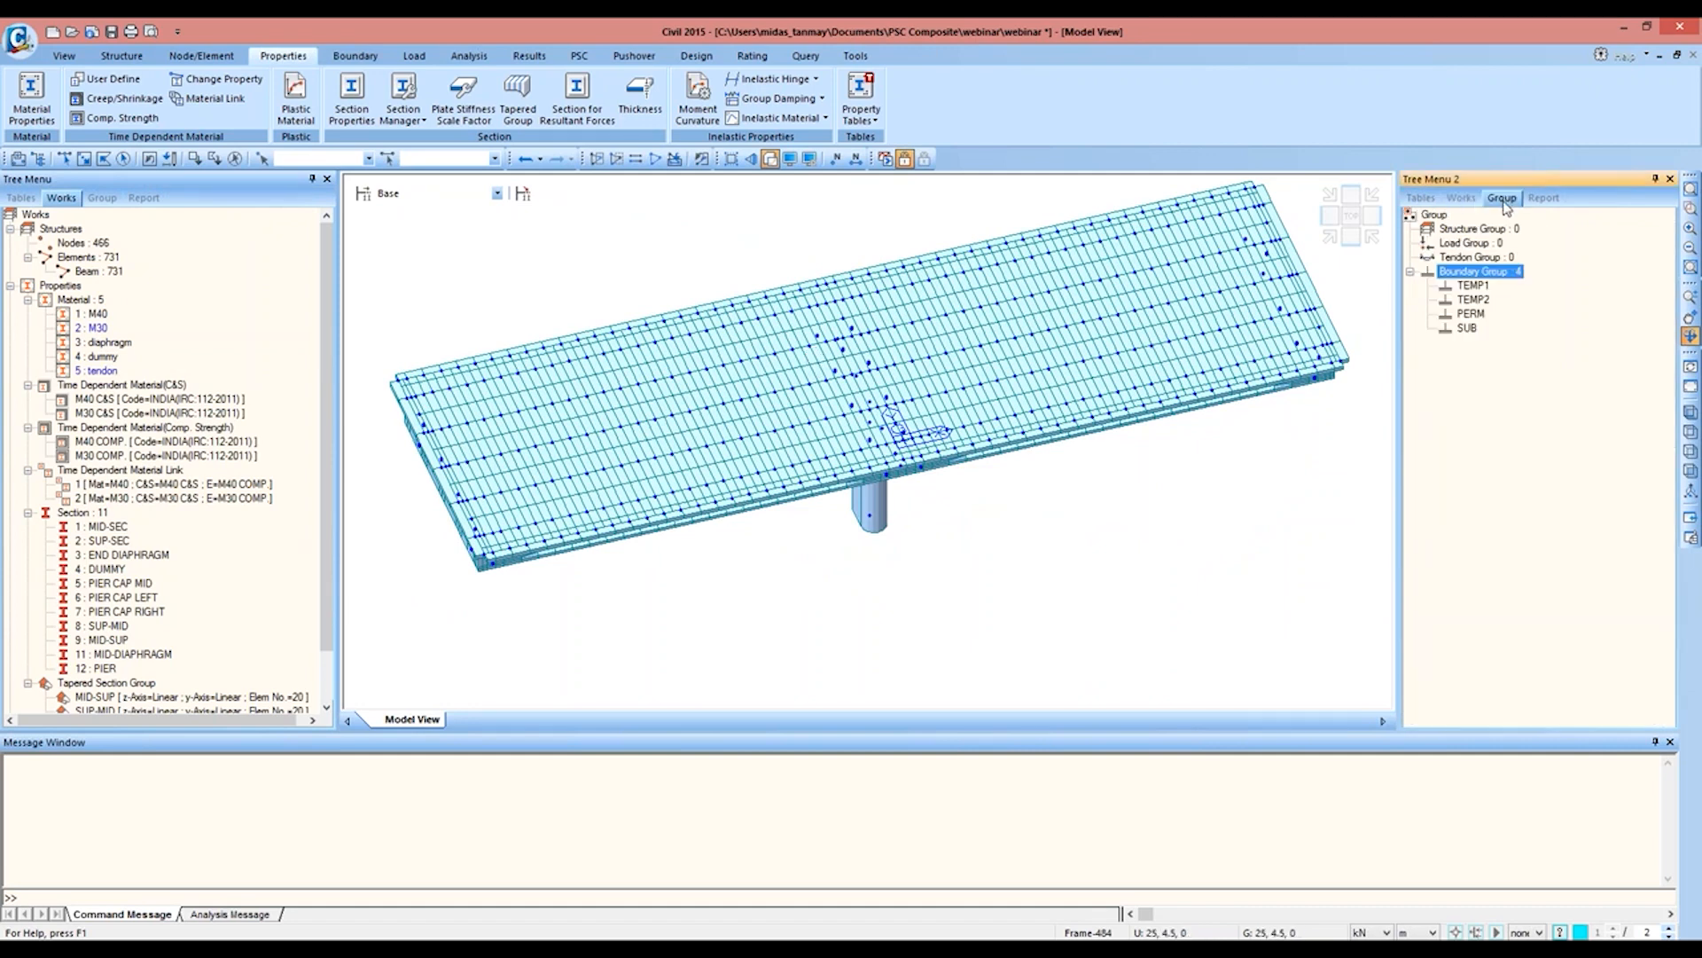
{"action": "right_click", "coordinate": [1474, 245]}
{"action": "left_click", "coordinate": [1498, 281]}
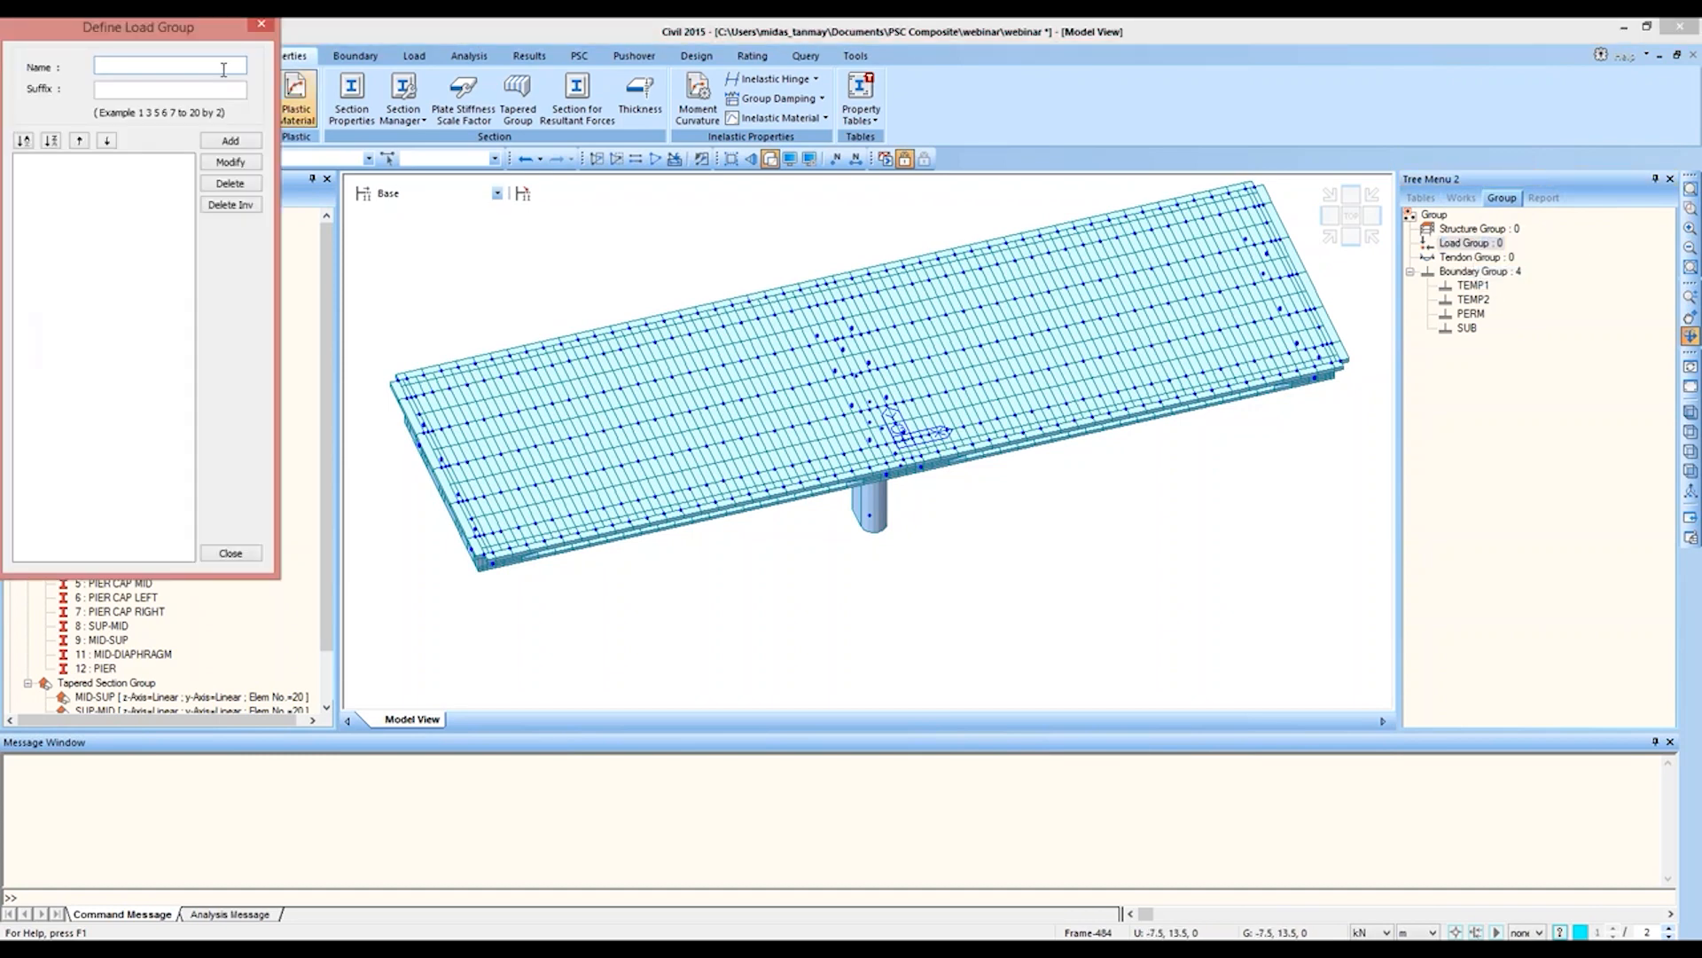
{"action": "type", "text": "SW"}
{"action": "key", "text": "Return"}
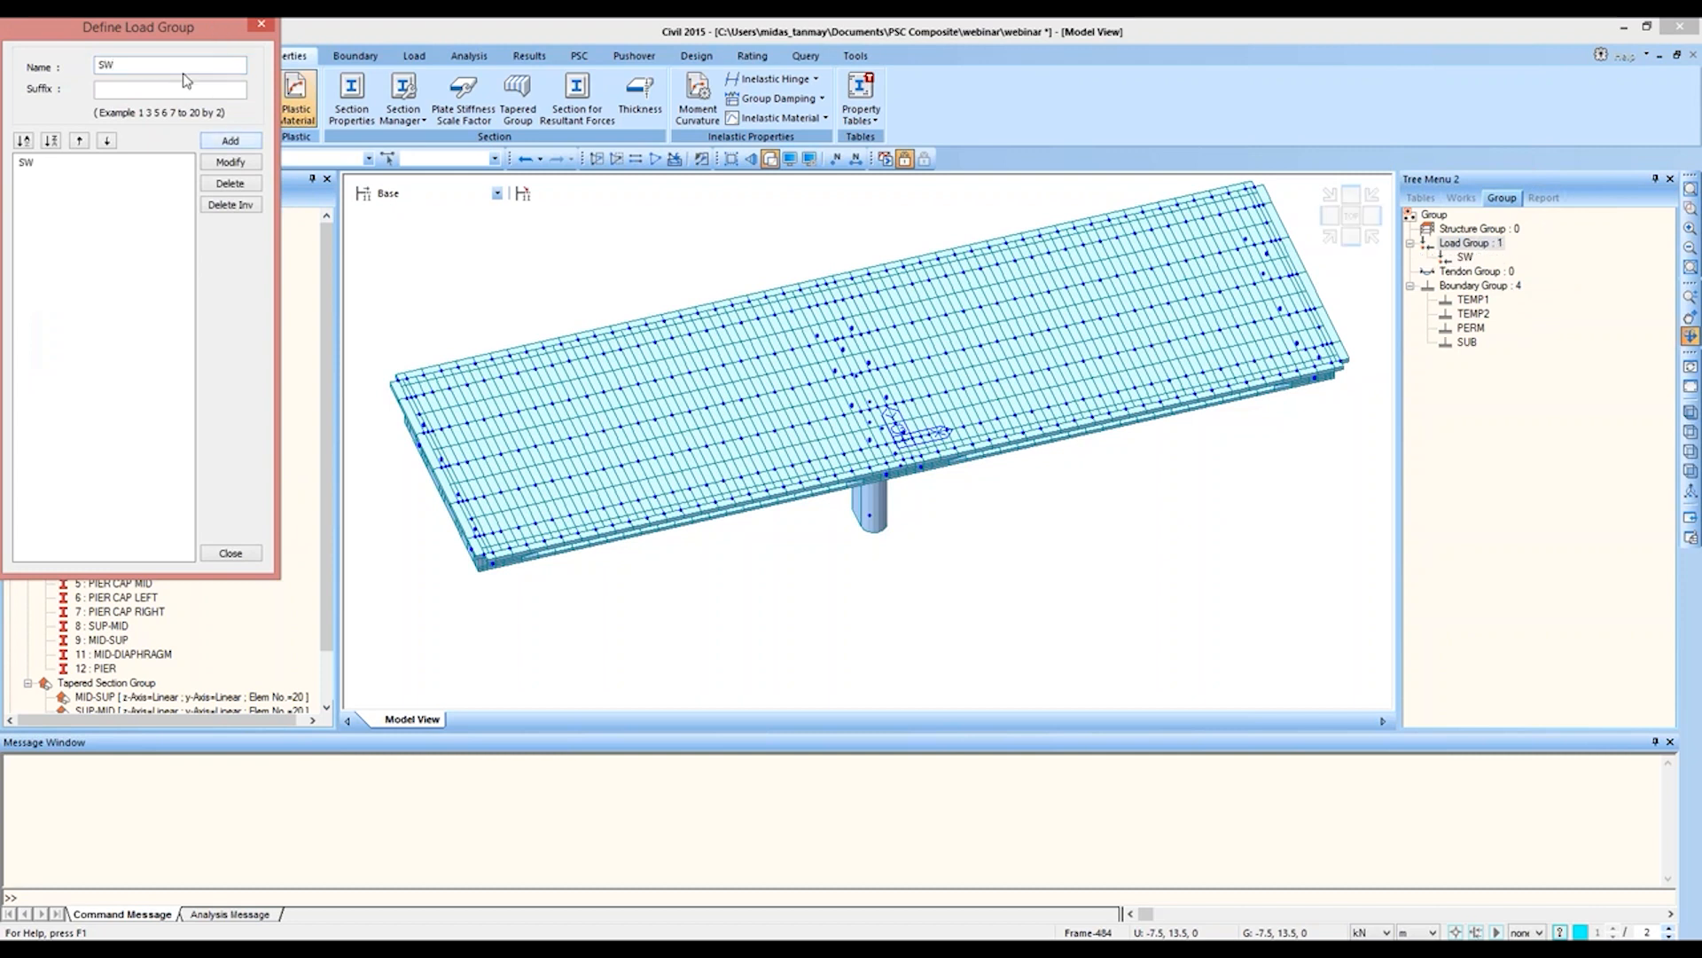
Step: Add the load groups SIDL-CB and SIDL-WC, and select the entered group name for replacement
{"action": "type", "text": "SIDL-CB"}
{"action": "left_click", "coordinate": [230, 140]}
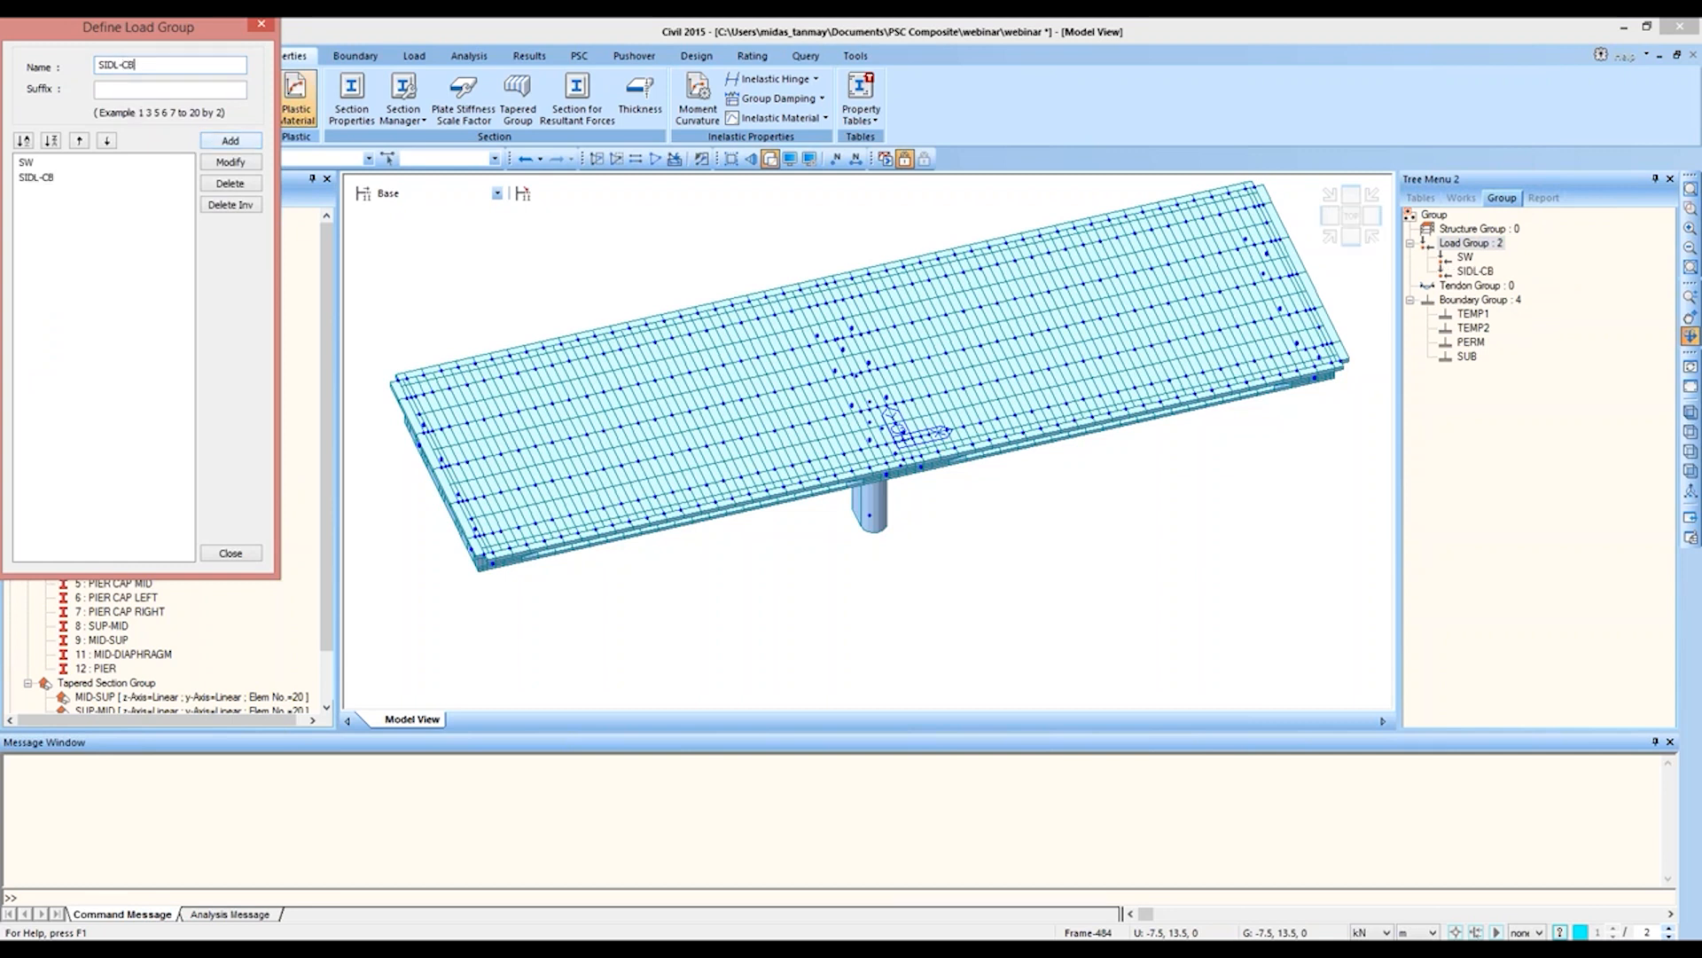
{"action": "key", "text": "BackSpace"}
{"action": "key", "text": "BackSpace"}
{"action": "type", "text": "WC"}
{"action": "left_click", "coordinate": [229, 140]}
{"action": "left_click_drag", "start_coordinate": [95, 65], "coordinate": [140, 65]}
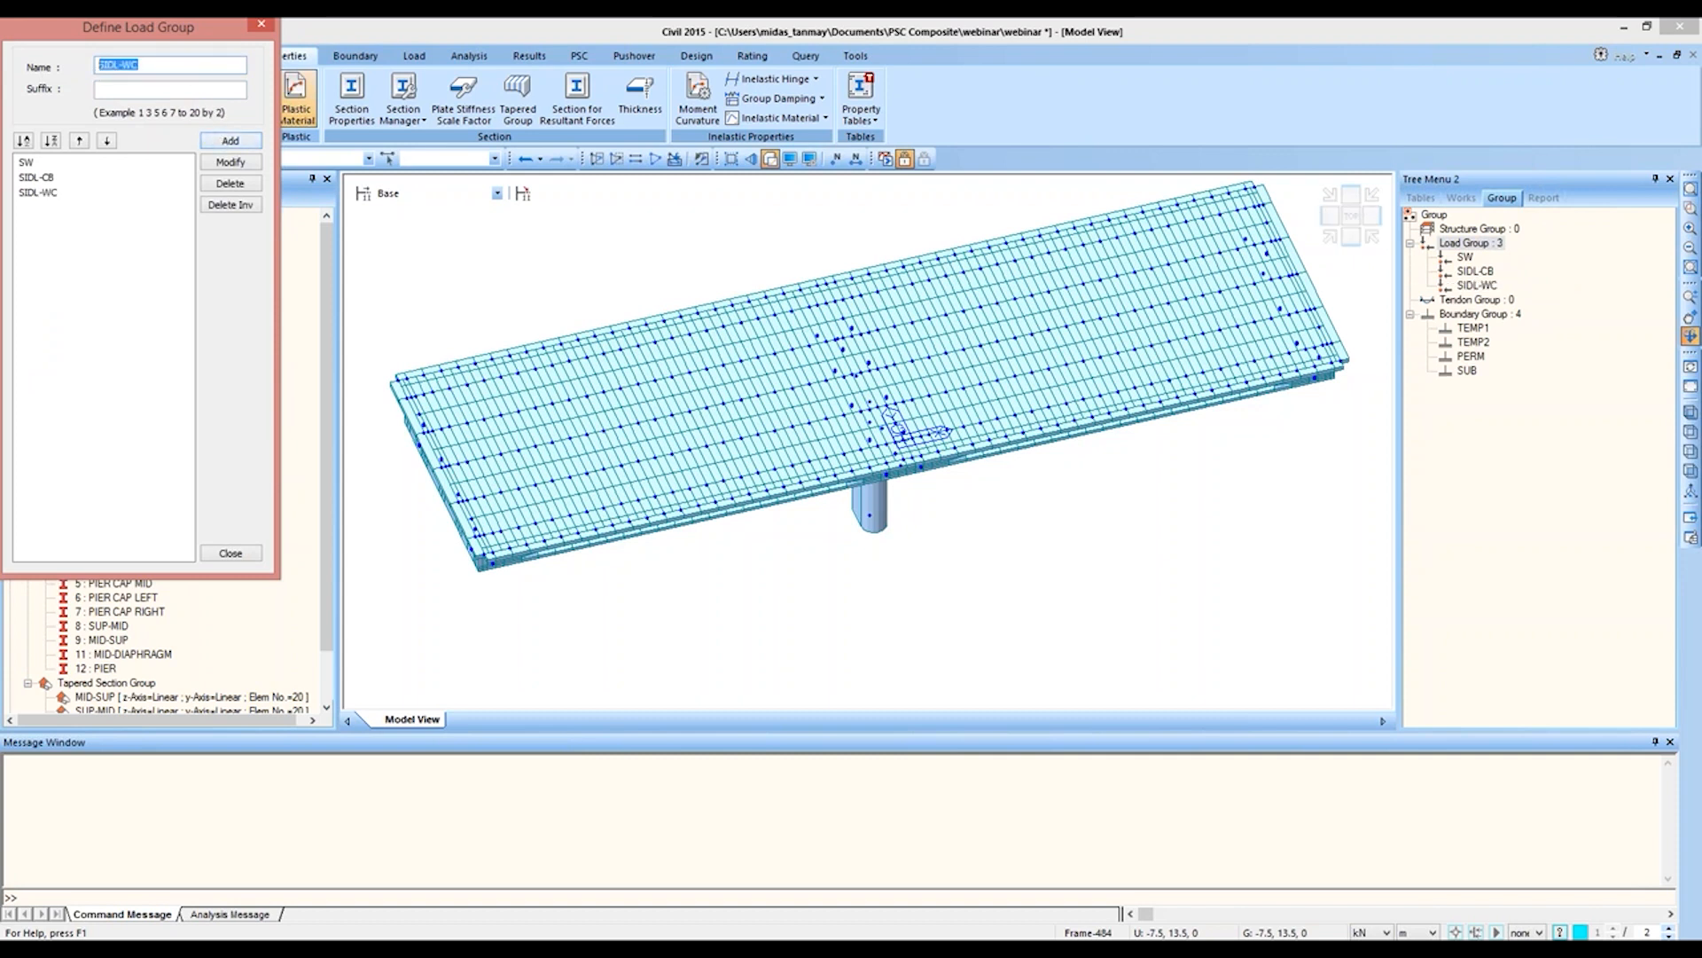
Step: Add a load group named WET CONC. for the wet concrete load
{"action": "type", "text": "WET CONC."}
{"action": "left_click", "coordinate": [230, 140]}
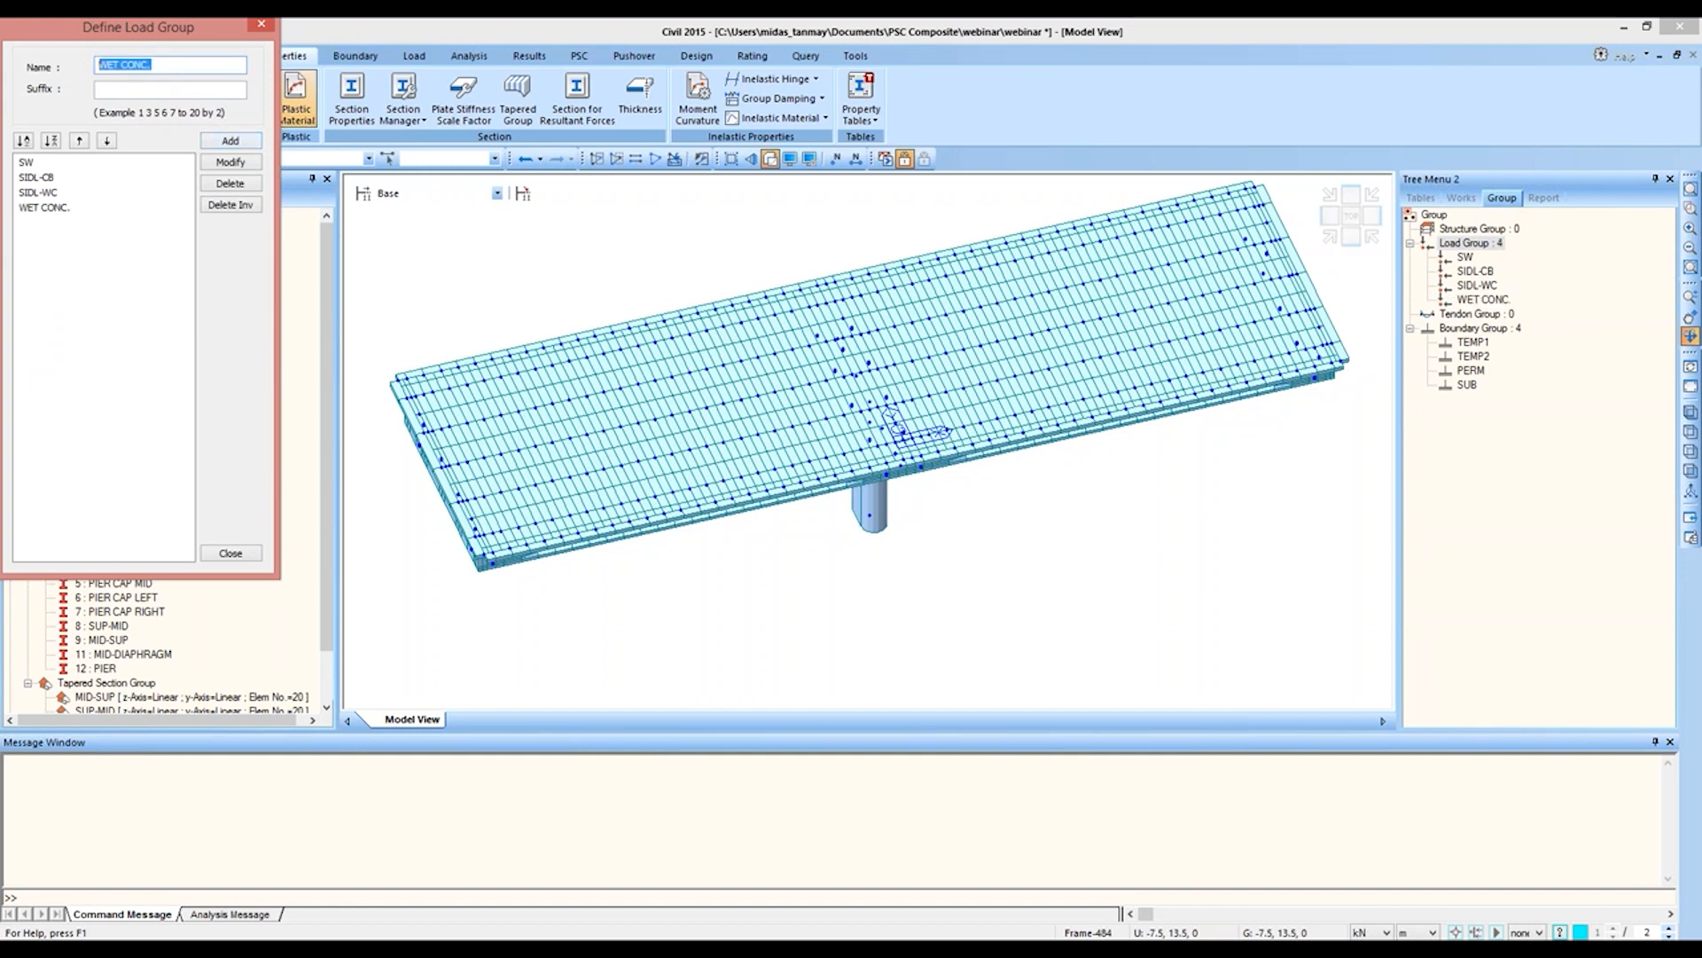
Step: Add the prestress load groups PS1-1 to PS1-4 using the name PS1- with the suffix 1TO4
{"action": "type", "text": "PS1-"}
{"action": "left_click", "coordinate": [168, 90]}
{"action": "type", "text": "1TO4"}
{"action": "left_click", "coordinate": [247, 143]}
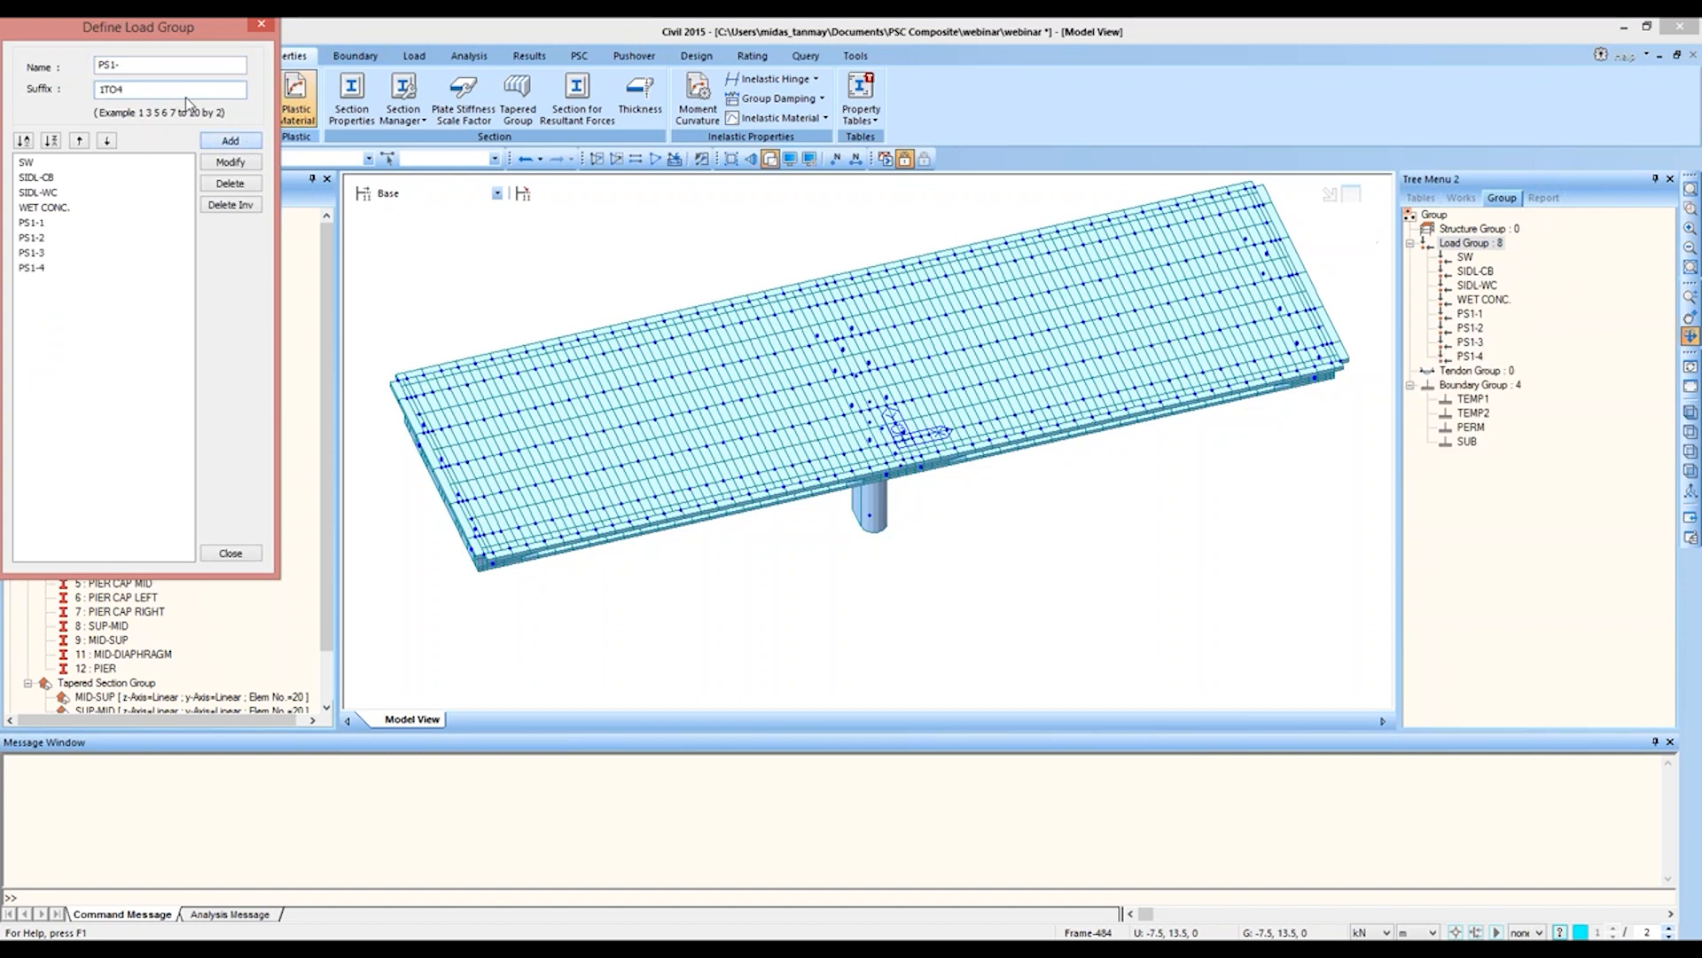
Step: Add the load groups PS2-1 to PS2-4 with the same suffix range and finish the load group definition
{"action": "left_click", "coordinate": [123, 66]}
{"action": "key", "text": "BackSpace"}
{"action": "type", "text": "2-"}
{"action": "left_click", "coordinate": [231, 140]}
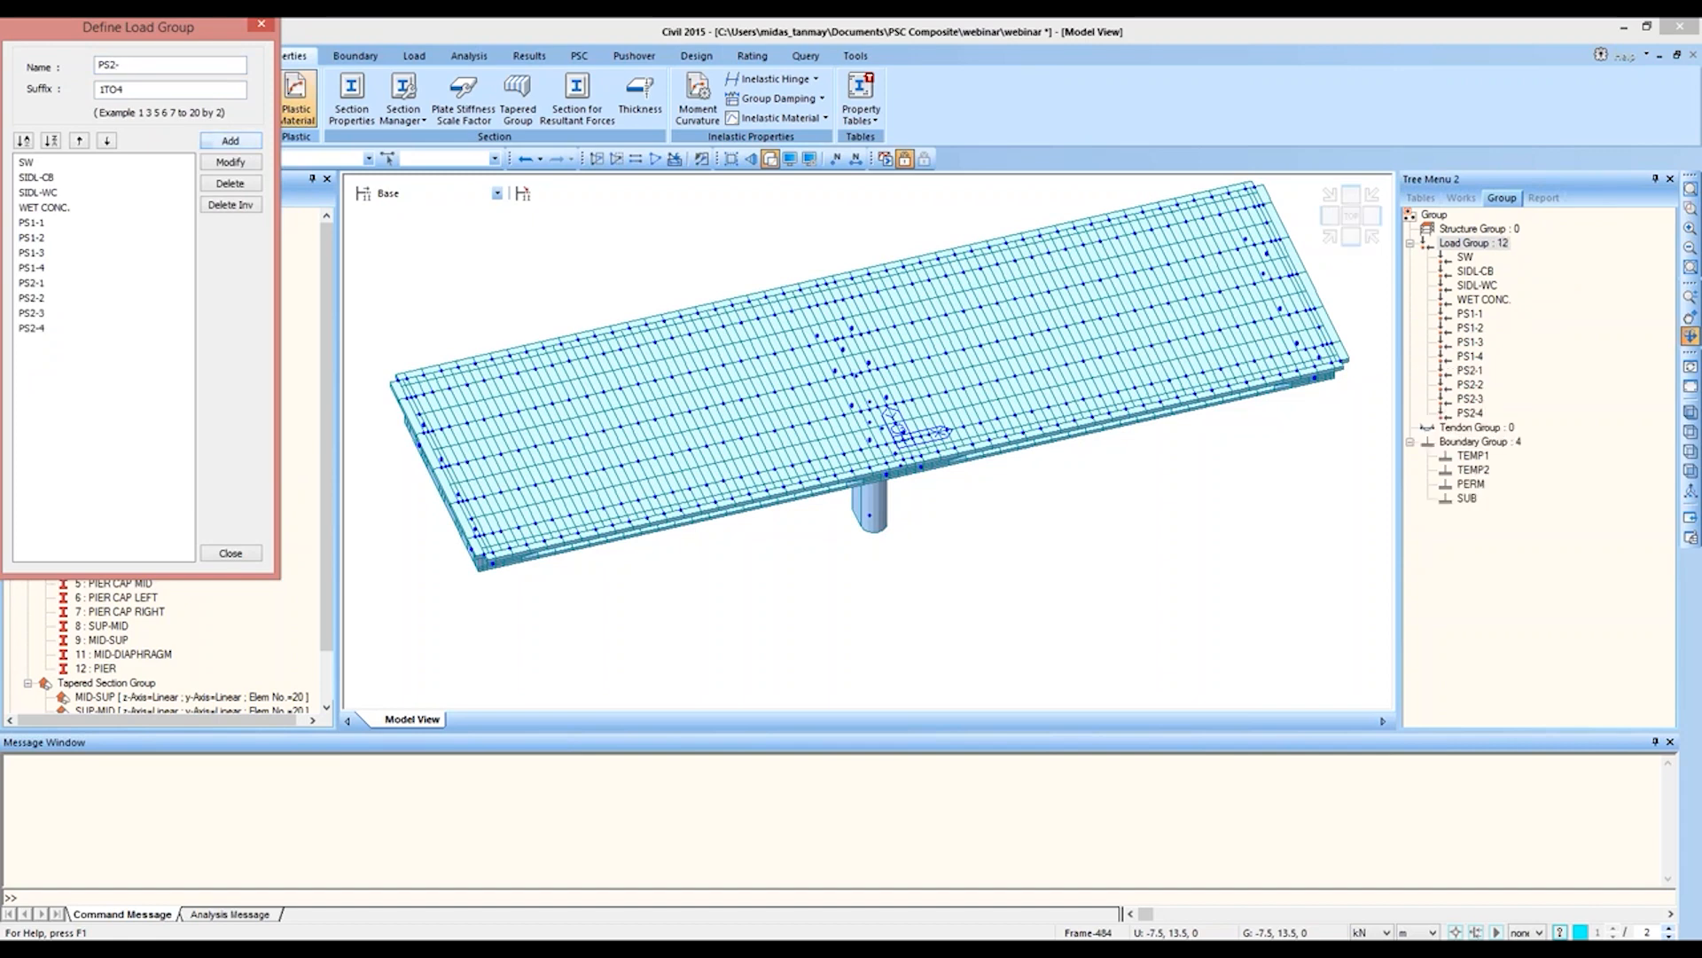
{"action": "left_click", "coordinate": [231, 553]}
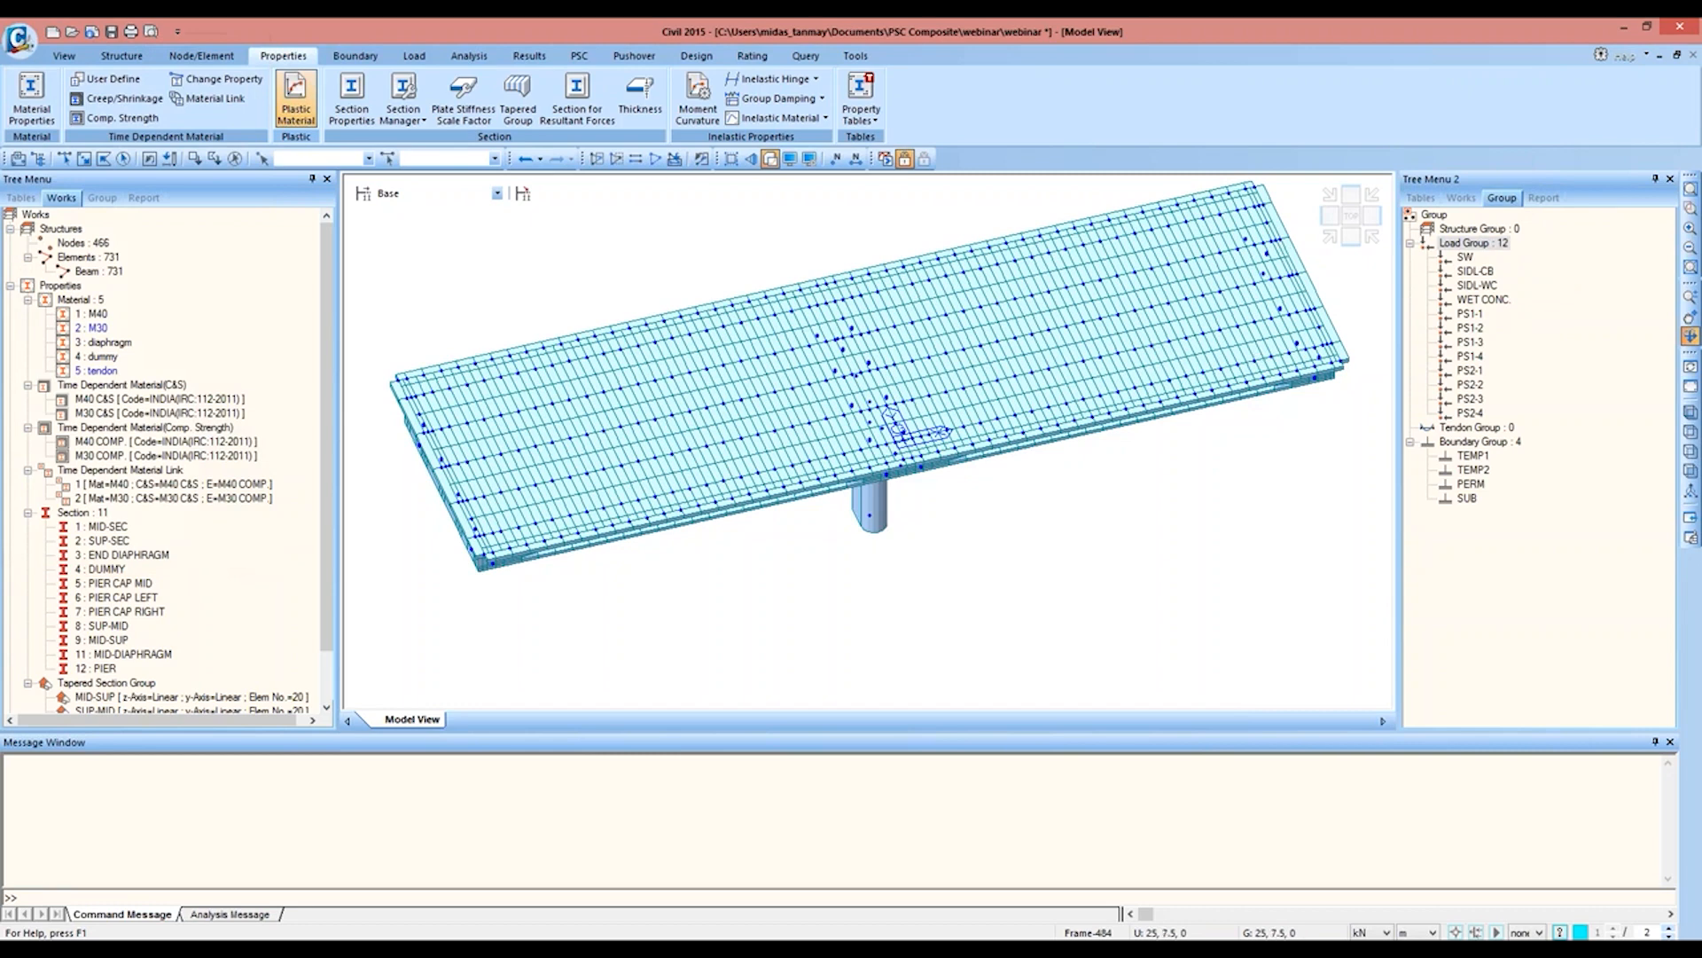
Step: Define a static load case named SW with the type Construction Stage Load (CS)
{"action": "left_click", "coordinate": [1352, 217]}
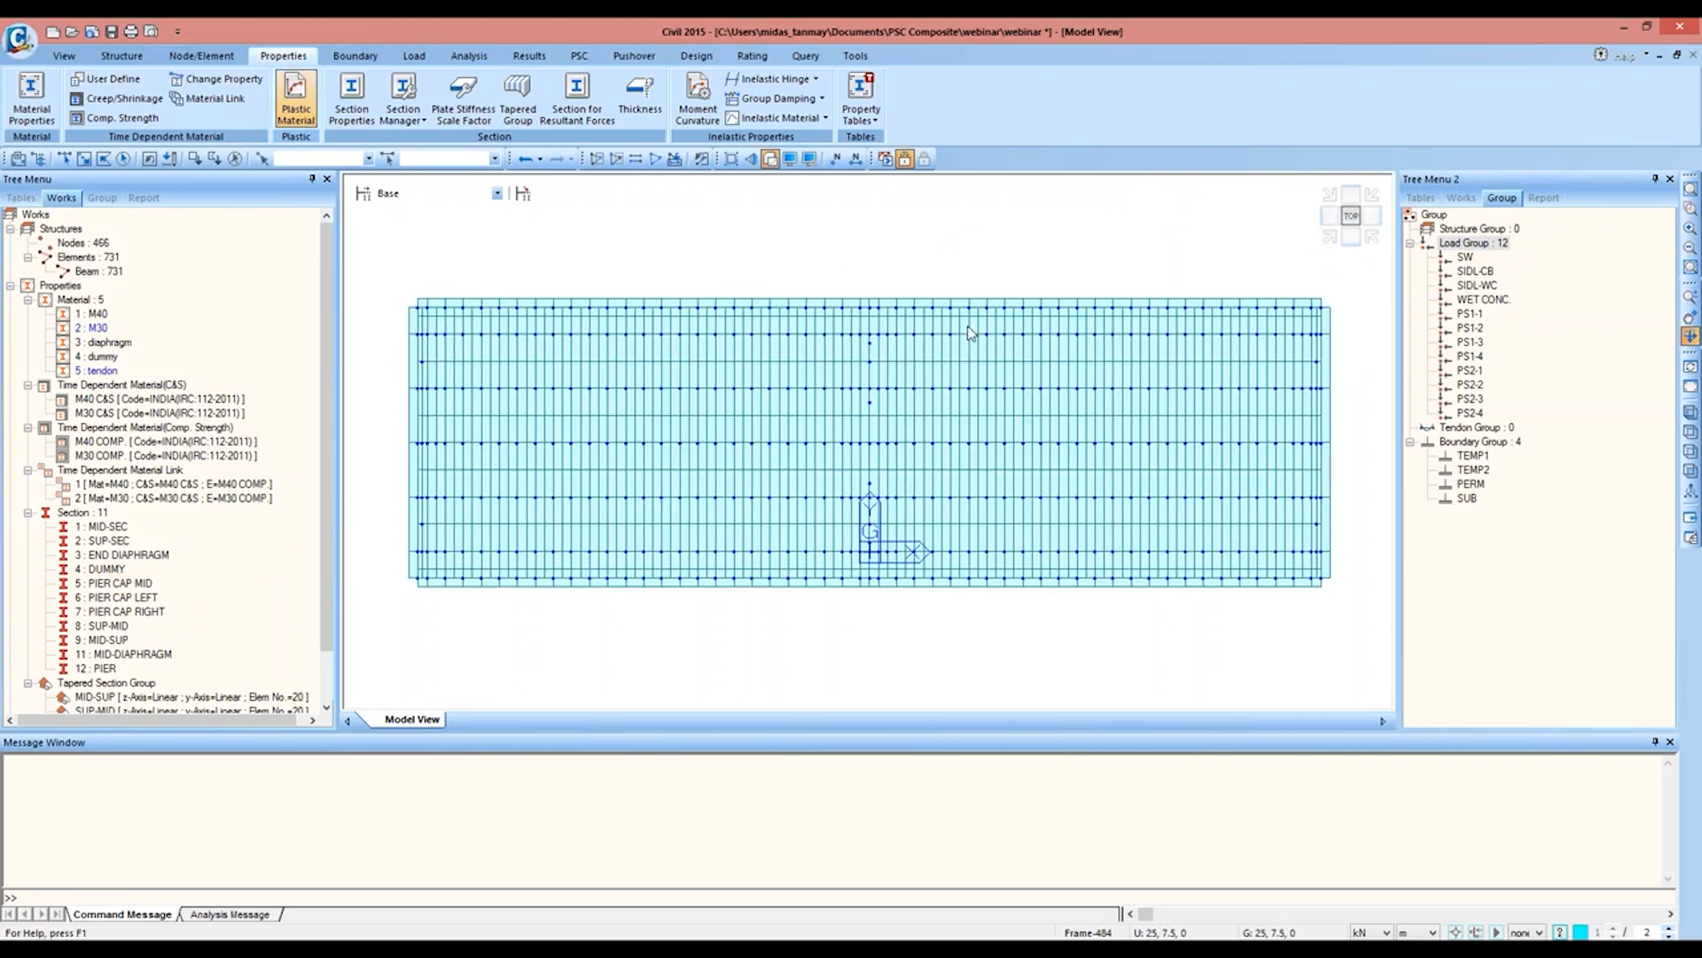
{"action": "left_click", "coordinate": [413, 57]}
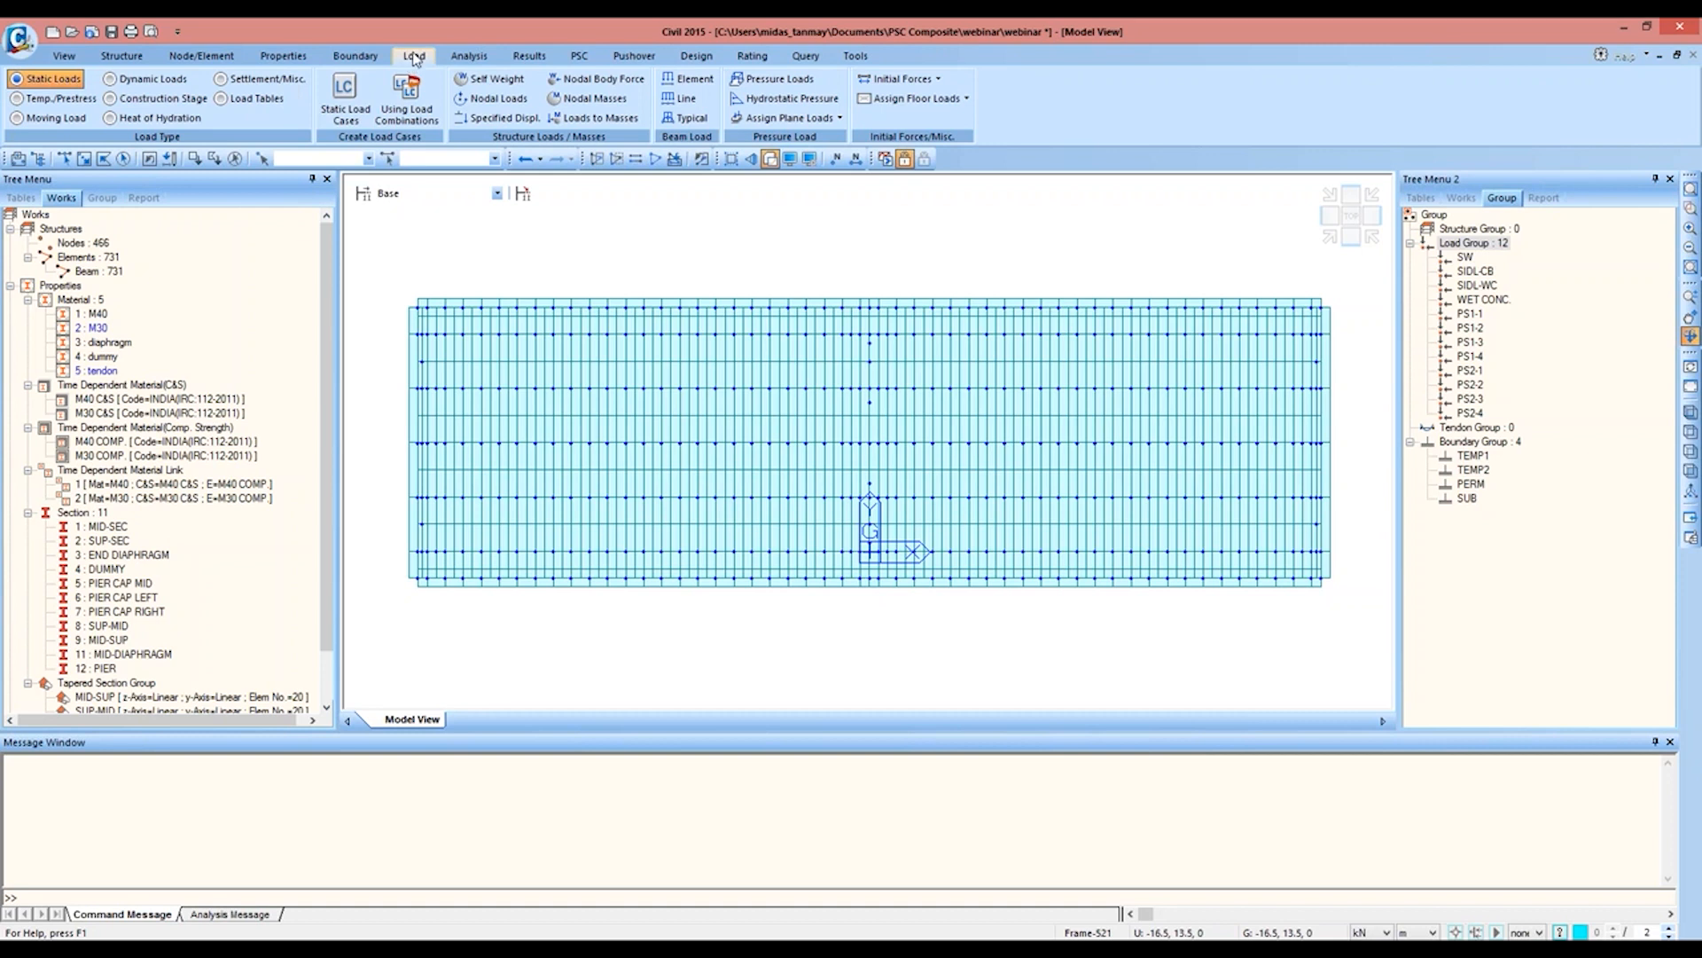
{"action": "left_click", "coordinate": [346, 113]}
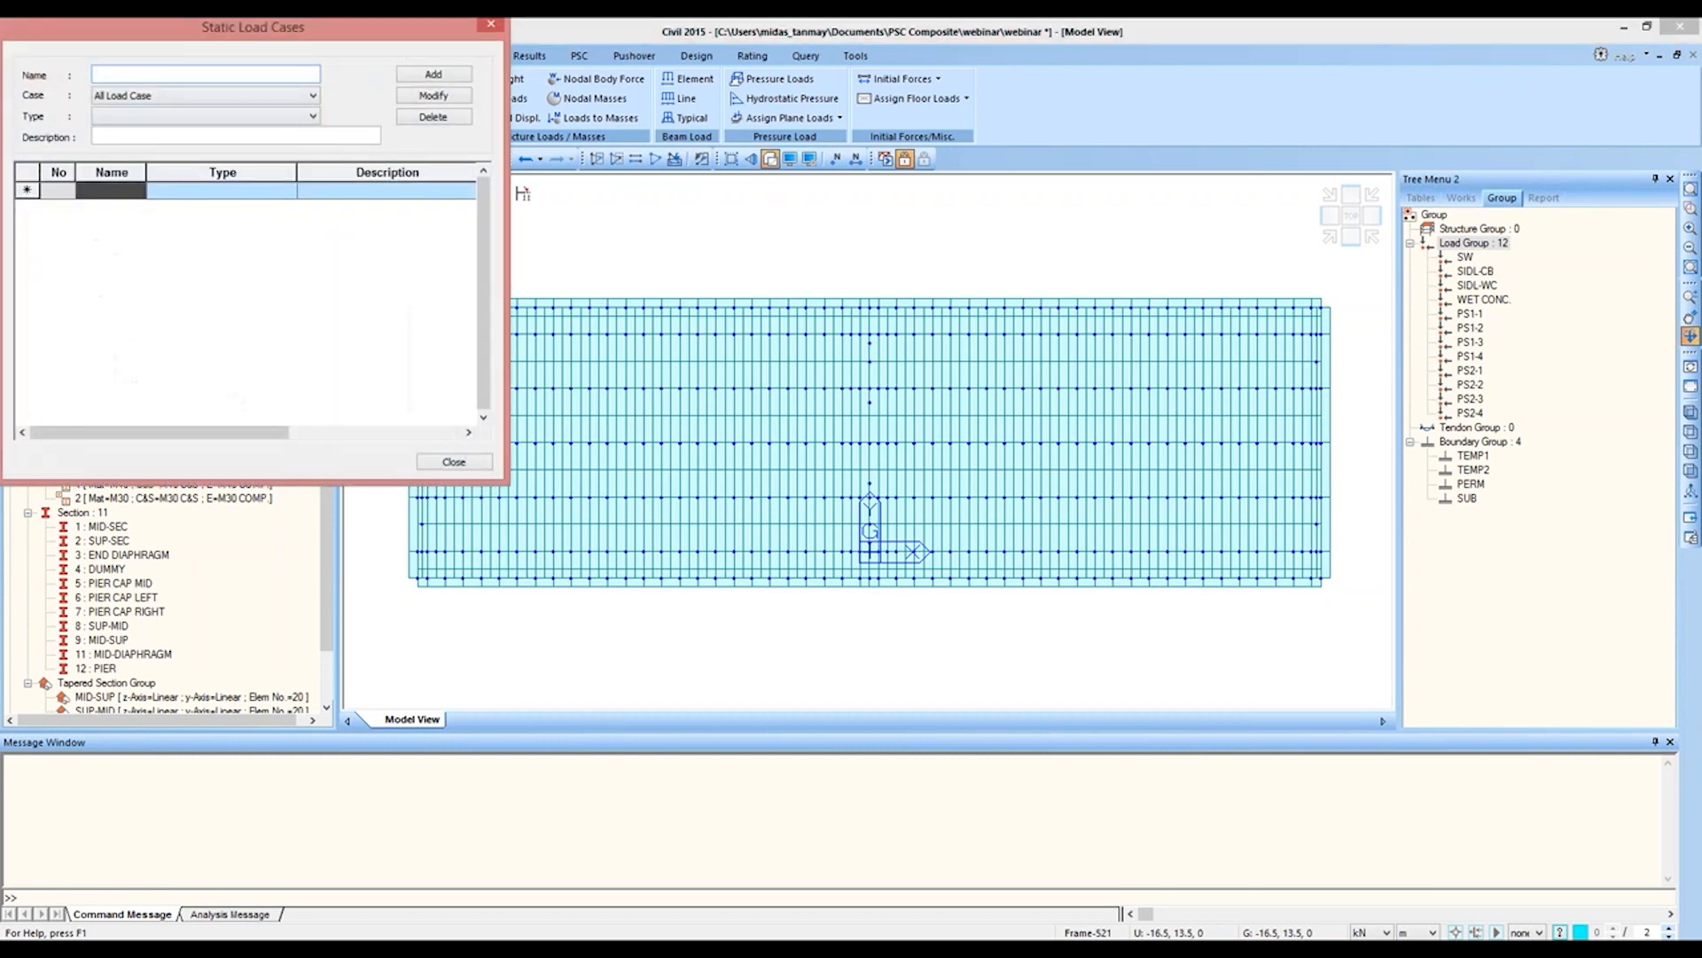
{"action": "type", "text": "SW"}
{"action": "left_click", "coordinate": [185, 117]}
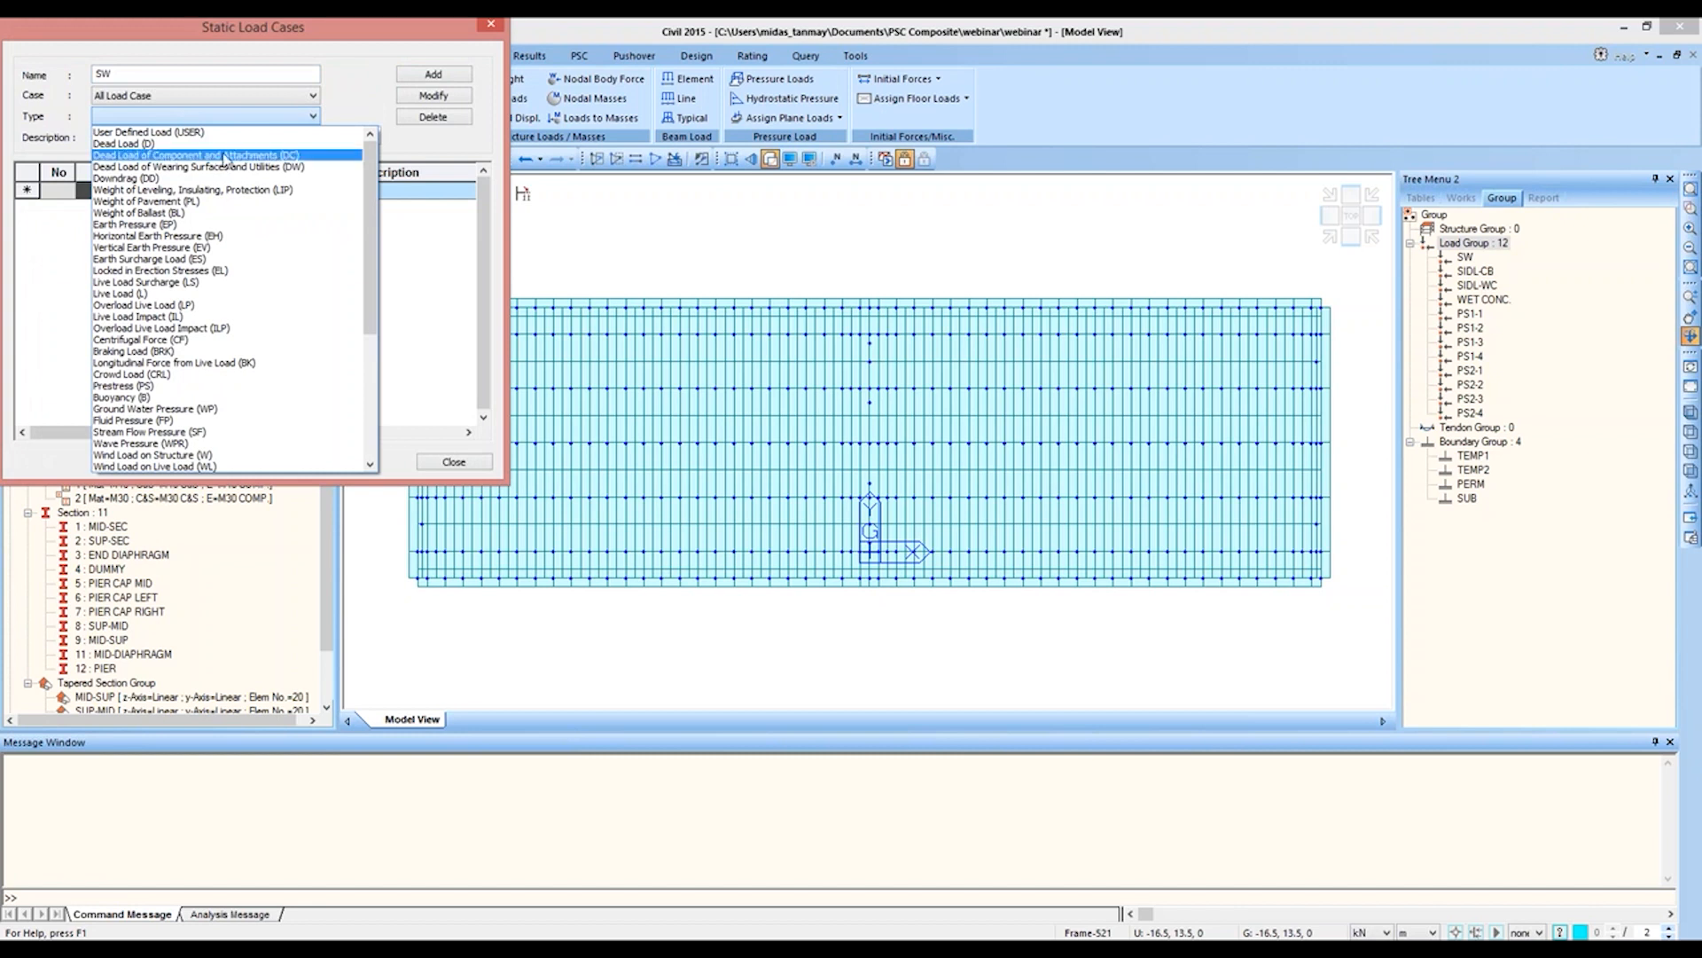
{"action": "scroll", "coordinate": [218, 221], "scroll_direction": "down", "scroll_amount": 6}
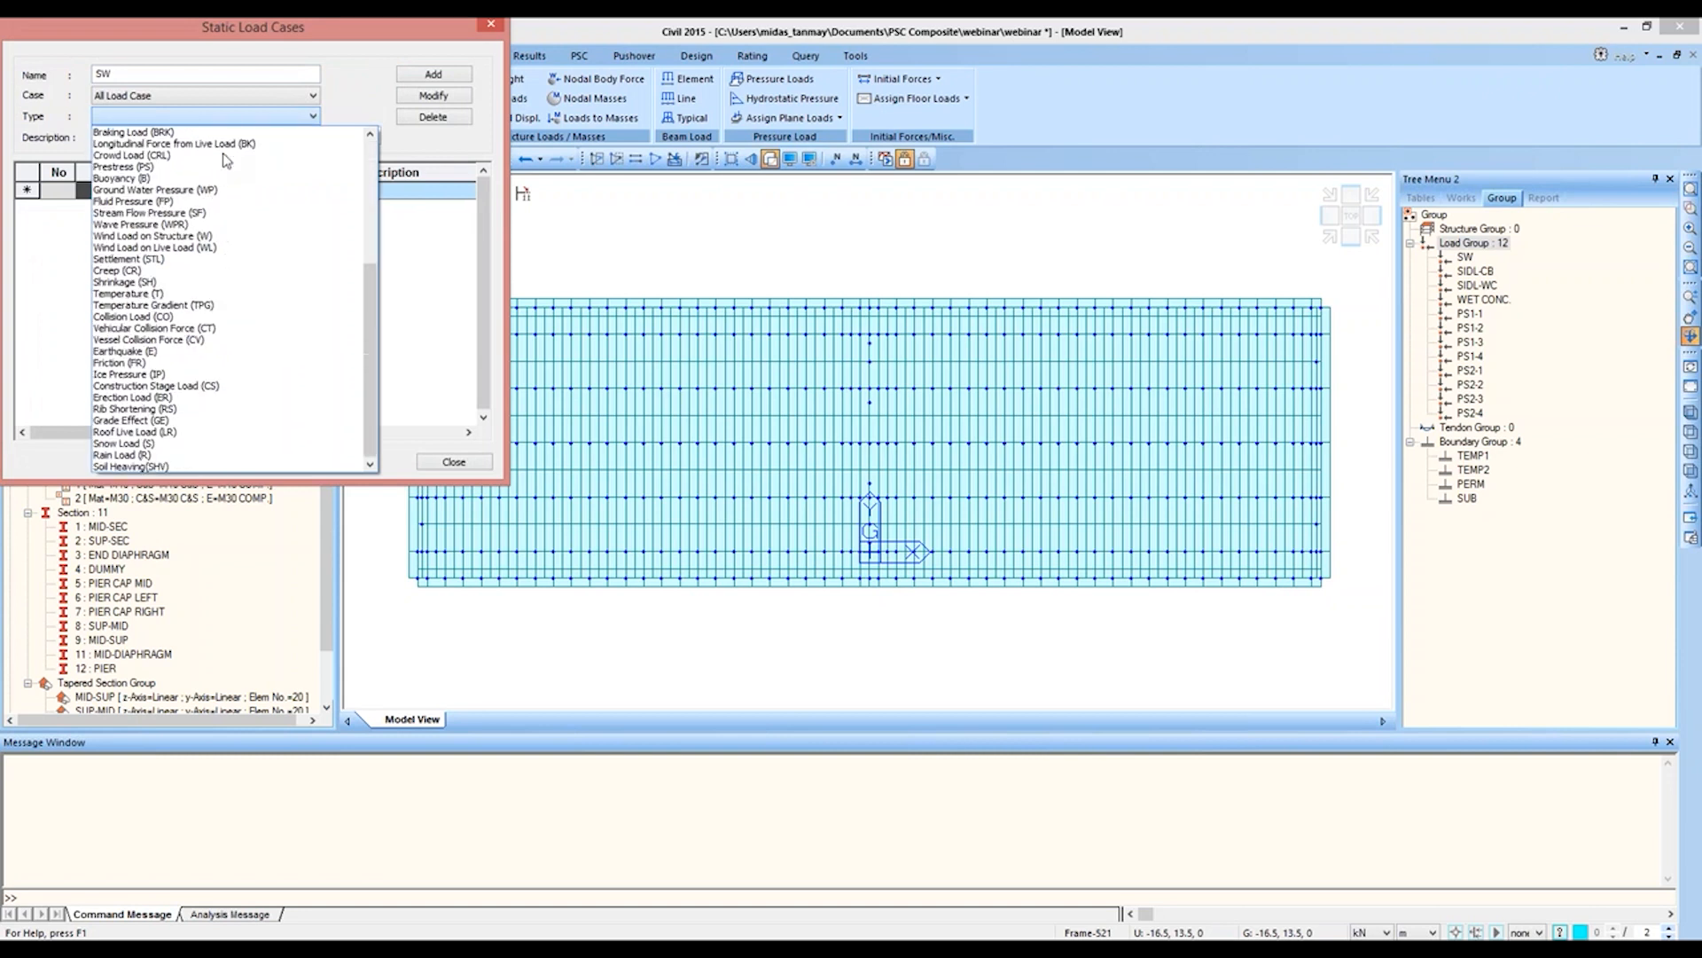
{"action": "left_click", "coordinate": [201, 387]}
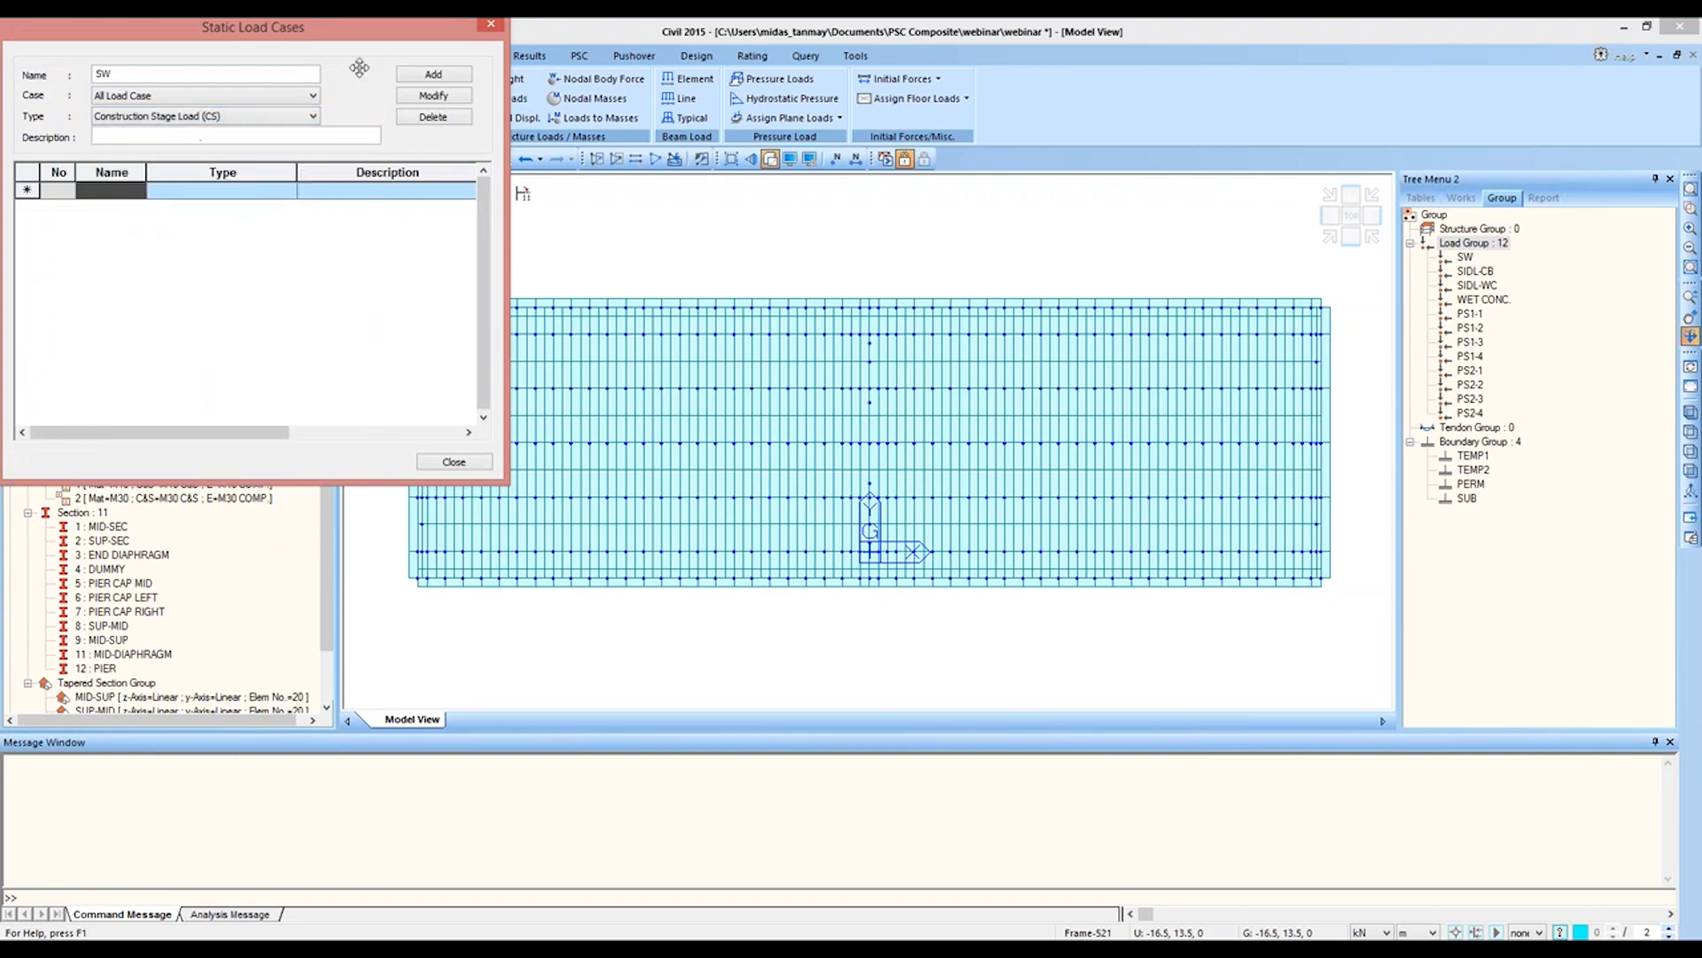
{"action": "left_click", "coordinate": [409, 75]}
Step: Add the static load cases SIDL-WC and SIDL-CB with the Construction Stage Load type
{"action": "type", "text": "S"}
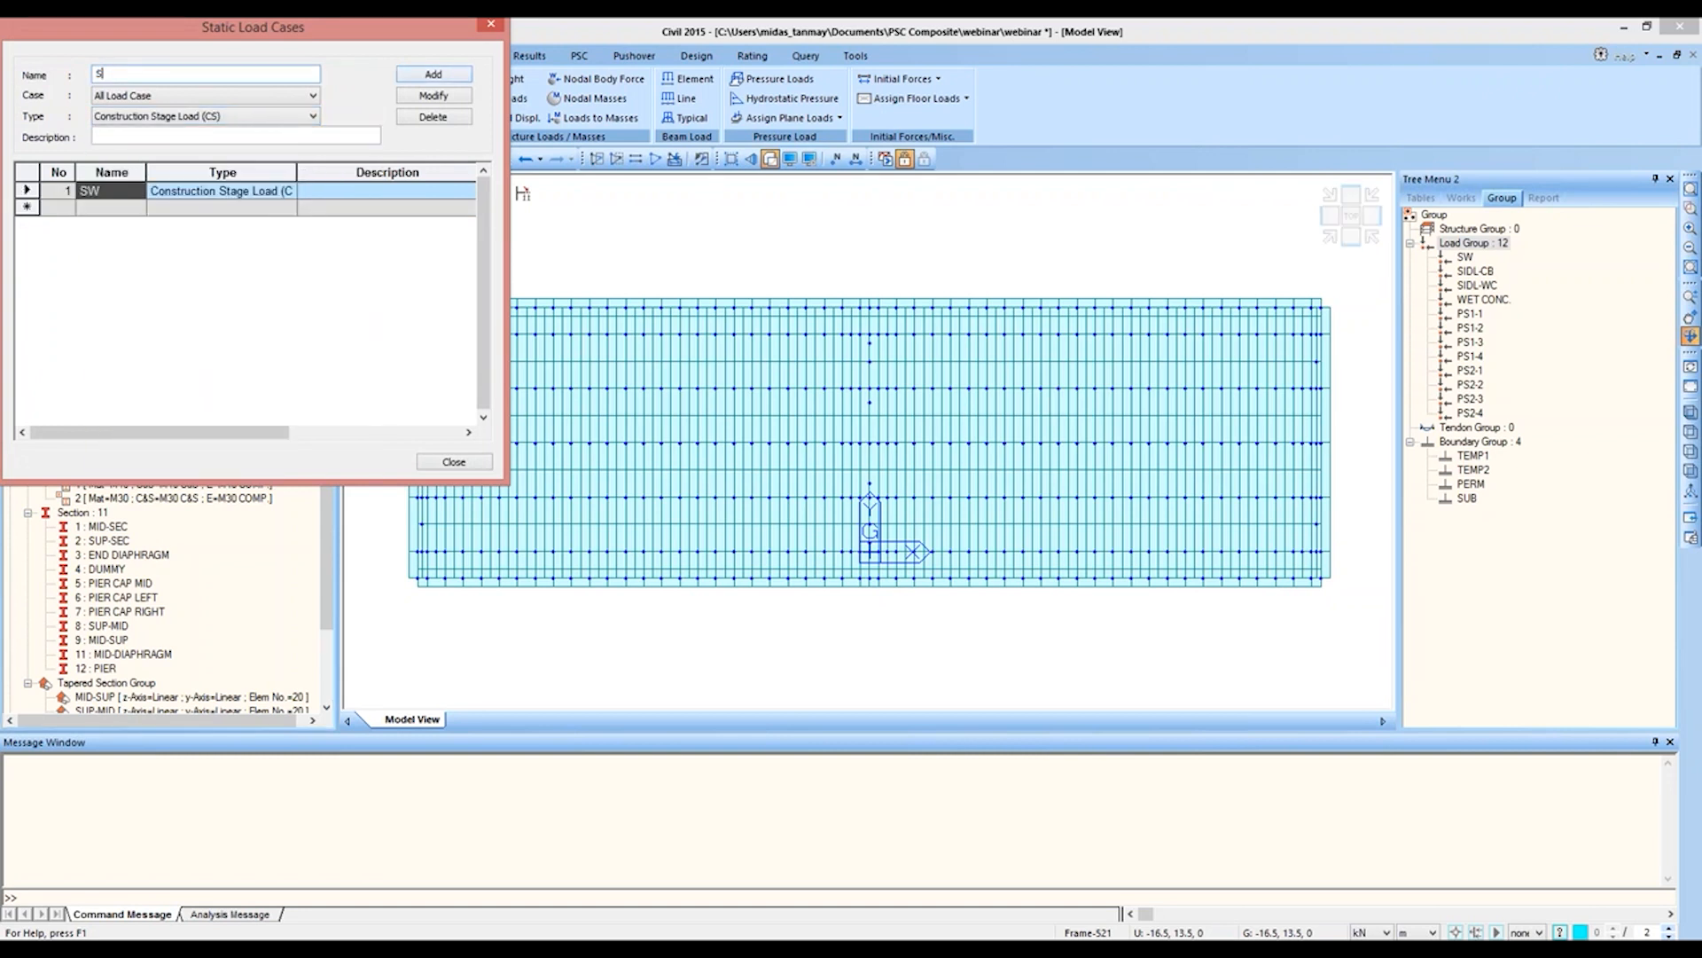
{"action": "type", "text": "IDL-WC"}
{"action": "key", "text": "Return"}
{"action": "key", "text": "BackSpace"}
{"action": "key", "text": "BackSpace"}
{"action": "type", "text": "CB"}
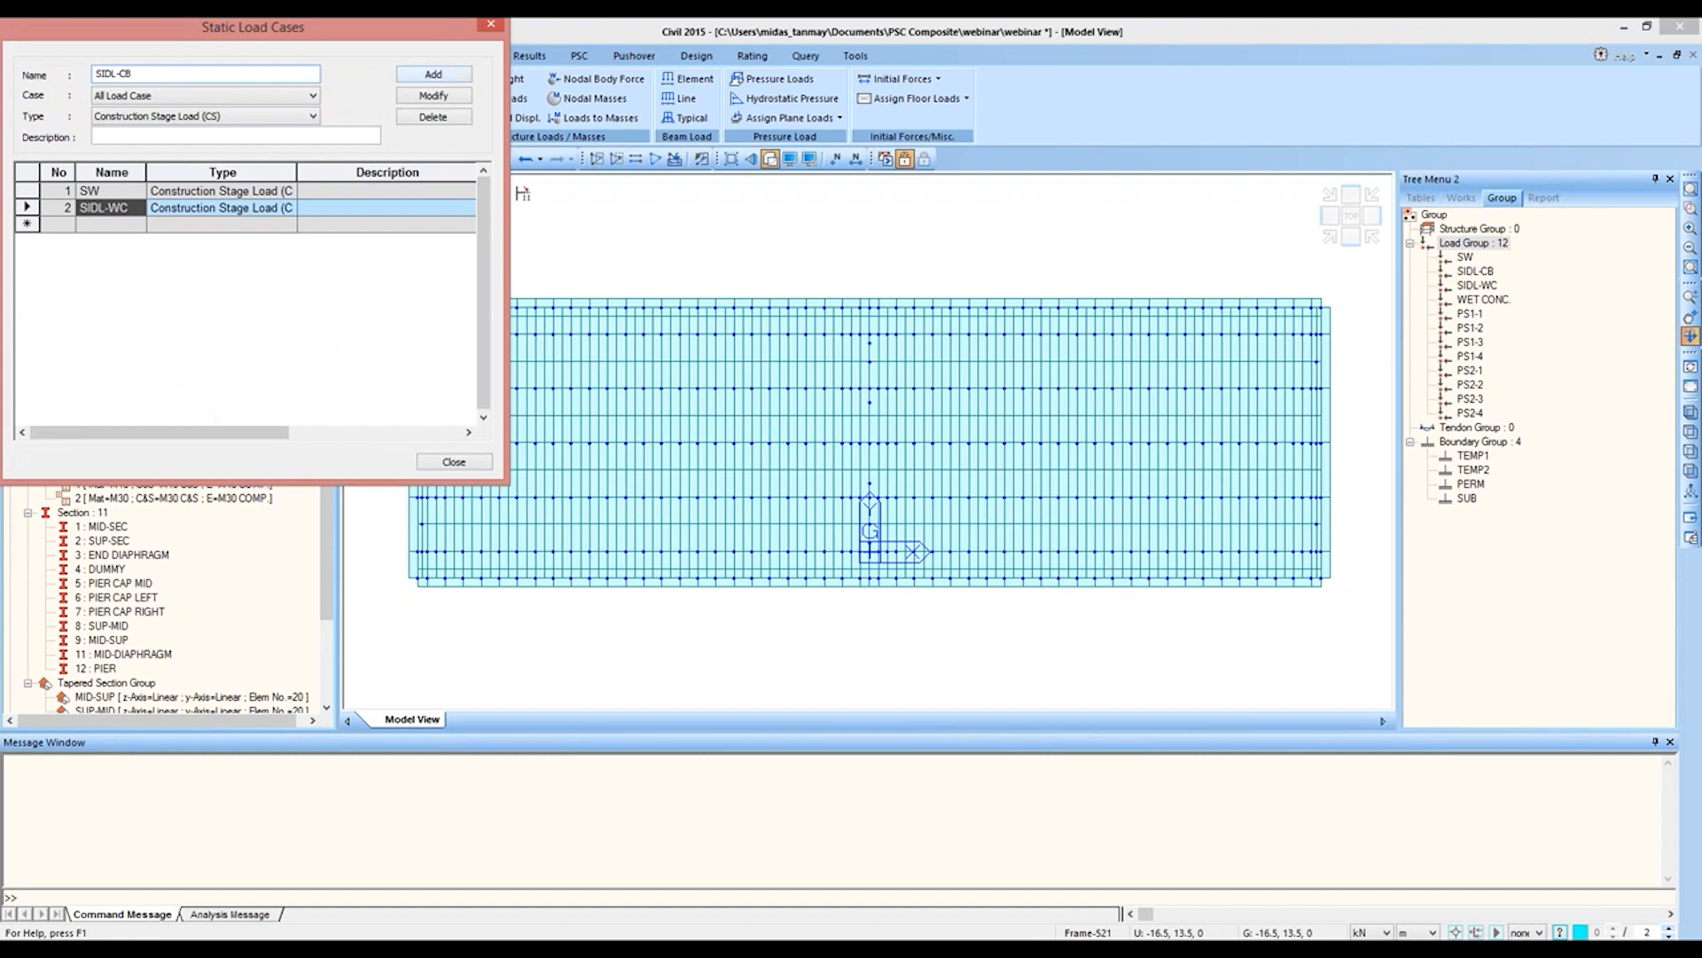
{"action": "key", "text": "Return"}
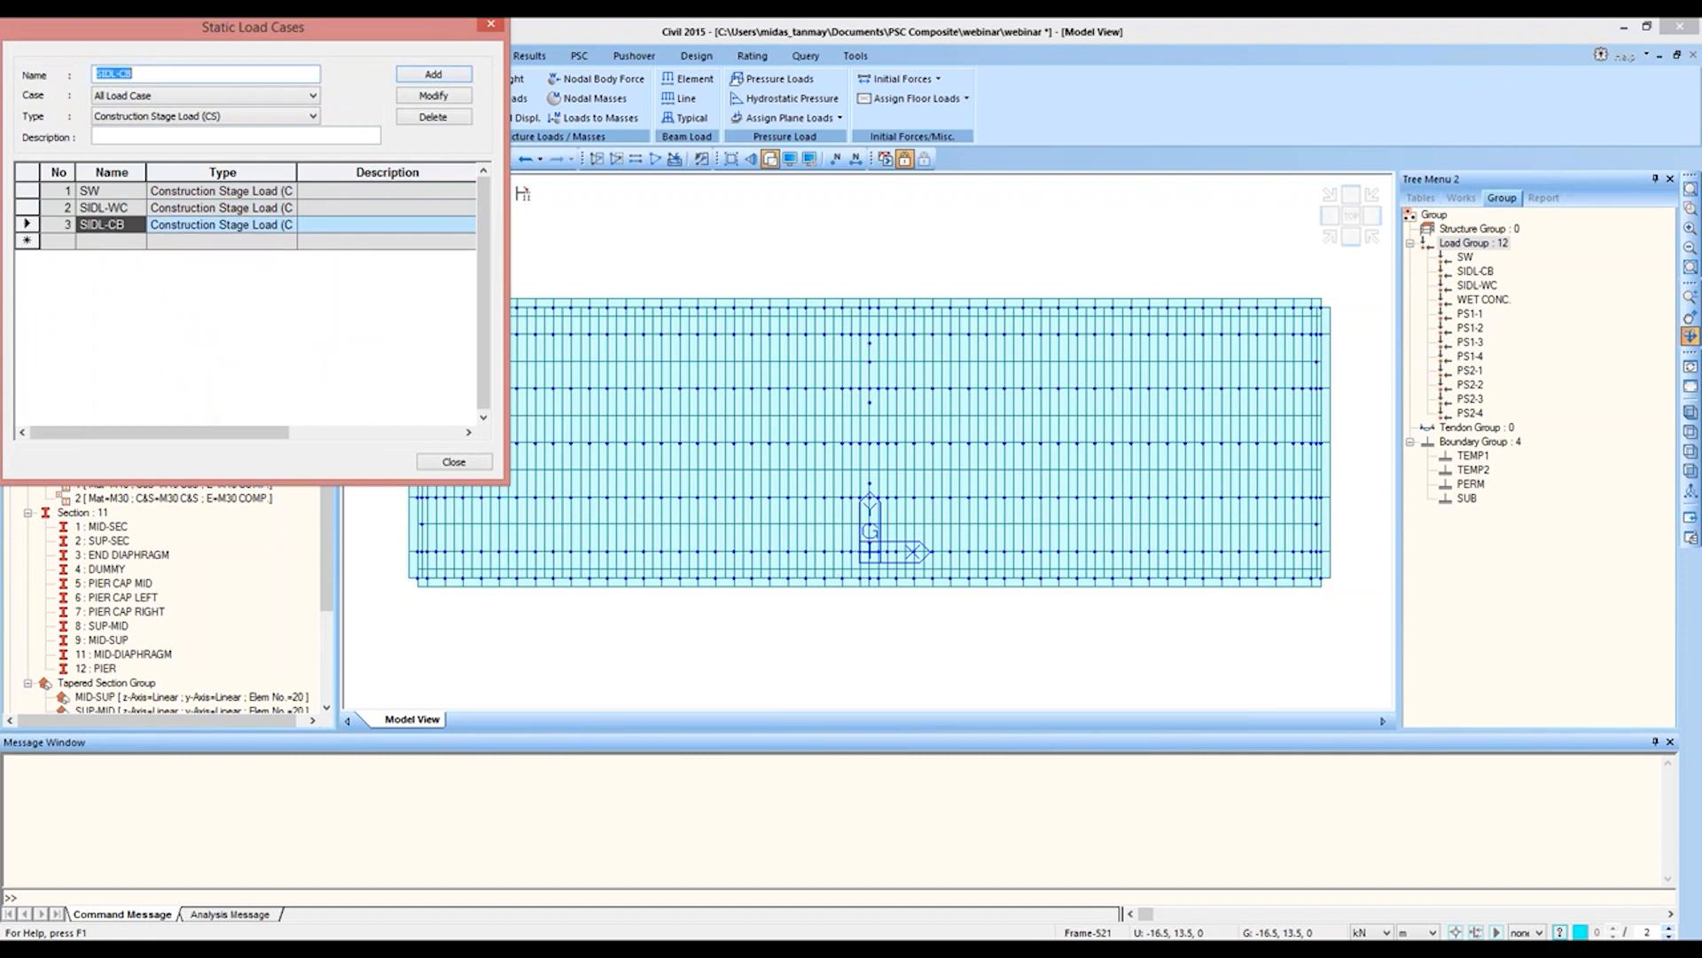
Step: Add the static load cases PS and WET CONC as construction stage loads and finish the load case definition
{"action": "type", "text": "PS"}
{"action": "key", "text": "Return"}
{"action": "type", "text": "WET CONC"}
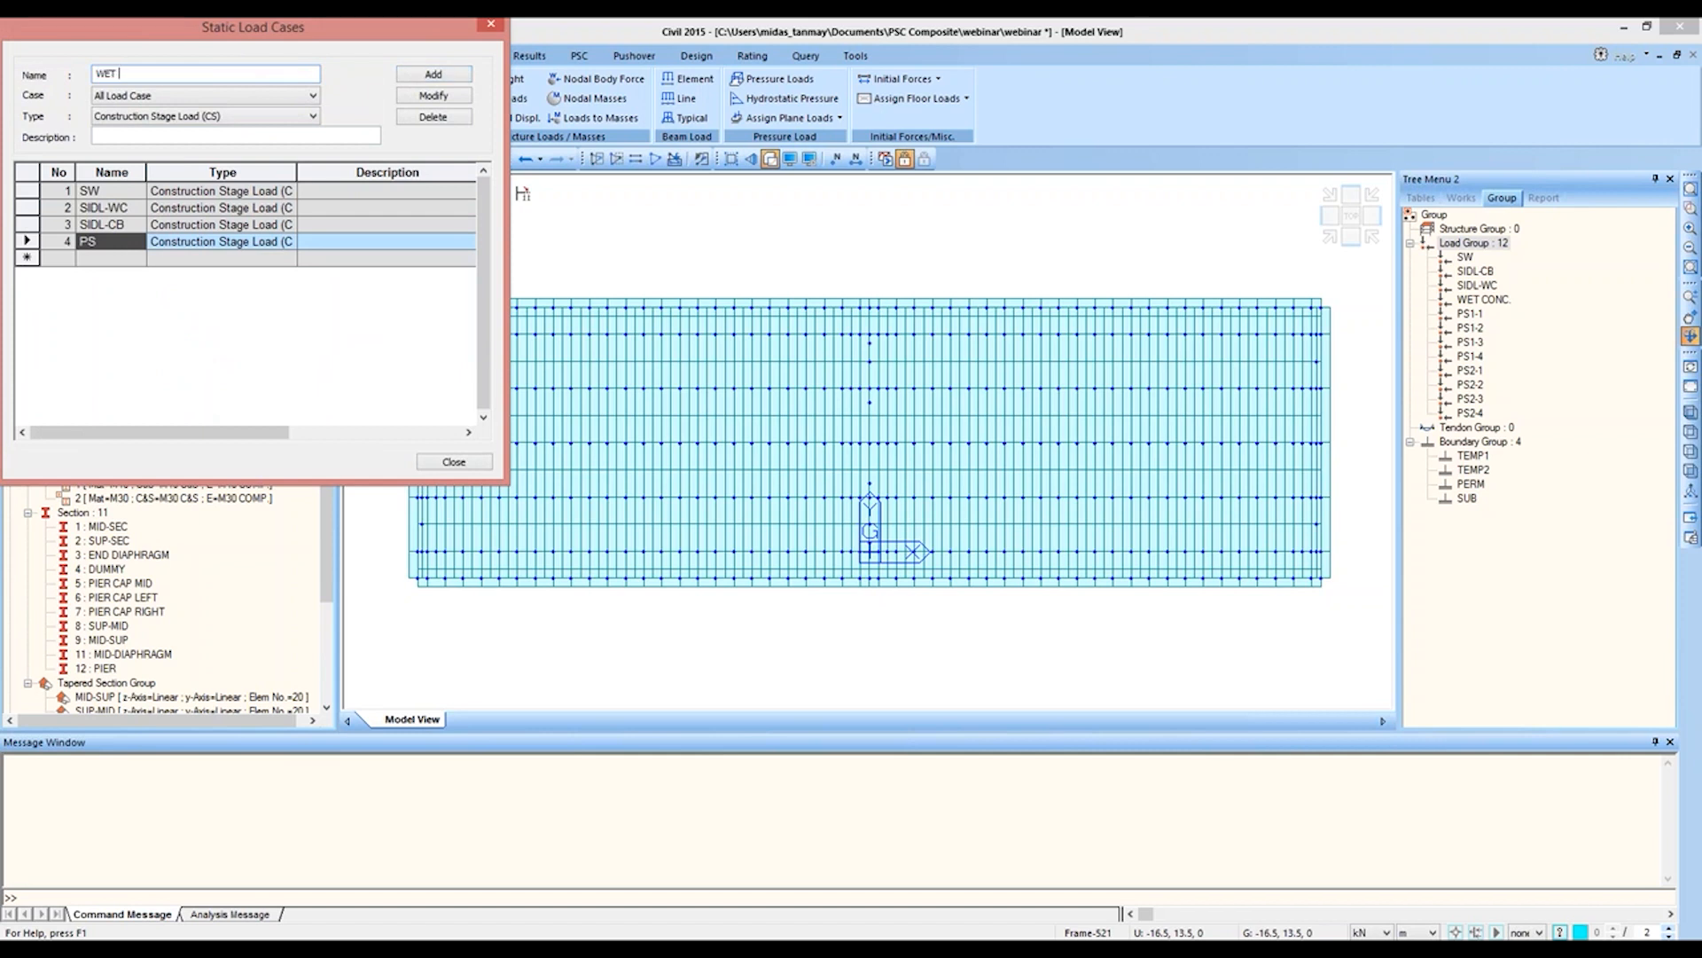
{"action": "left_click", "coordinate": [440, 75]}
{"action": "left_click", "coordinate": [489, 26]}
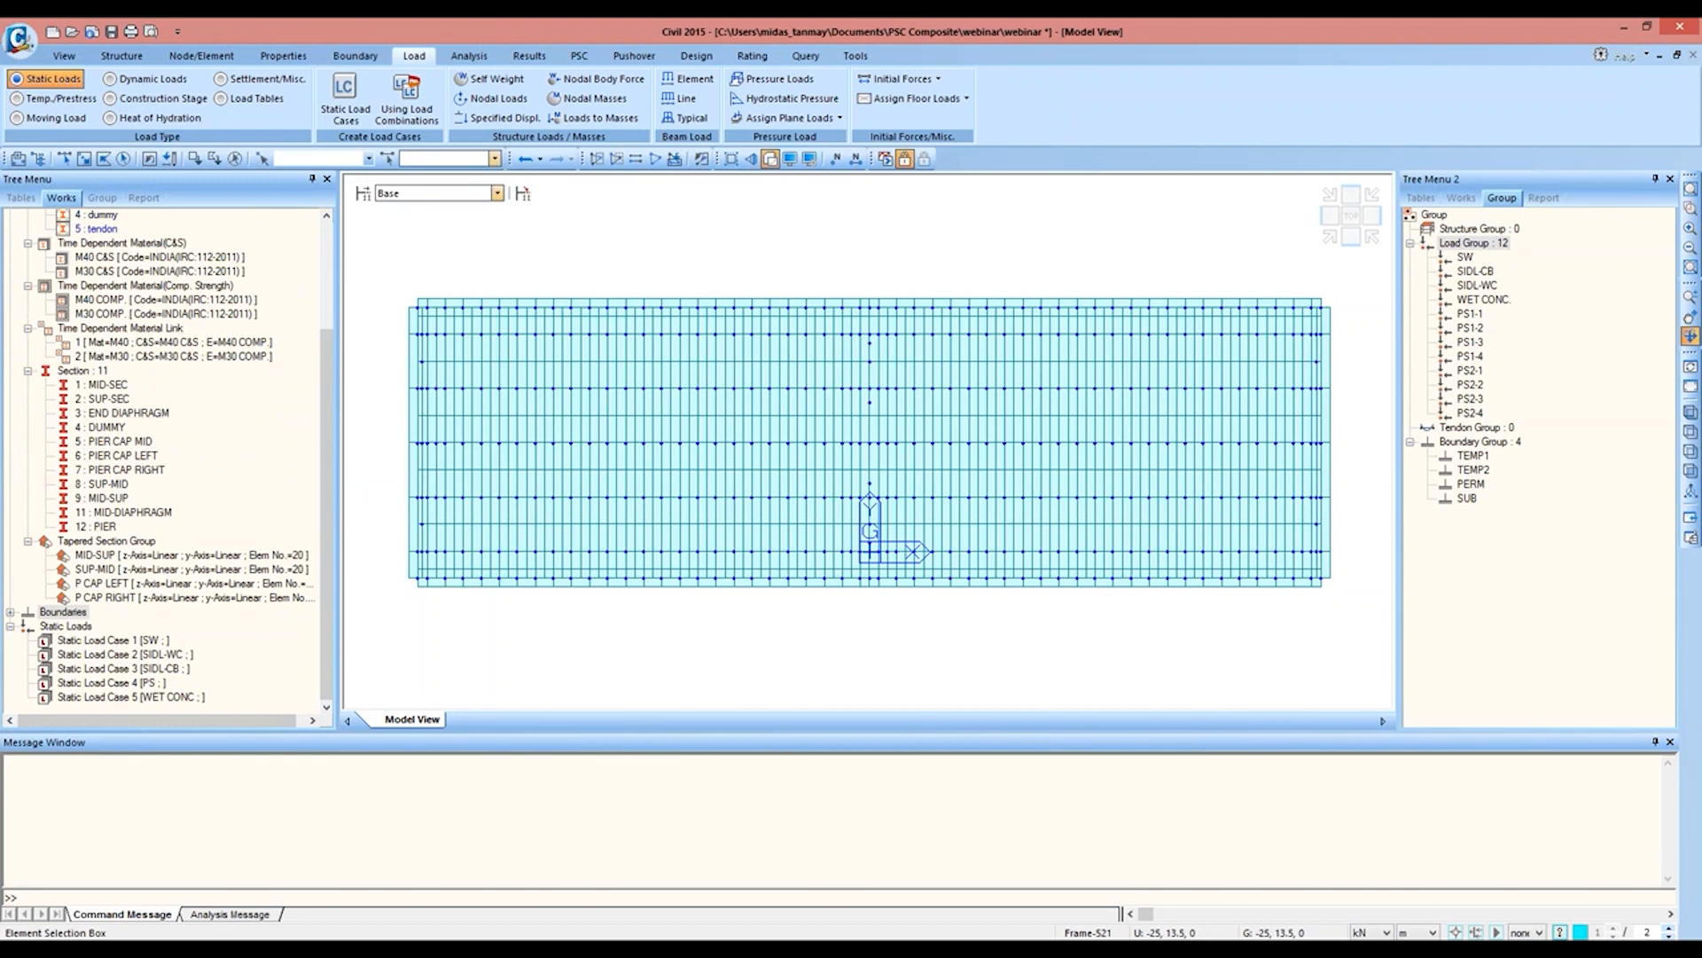
Step: Add the self weight to load case SW and load group SW with a Z factor of -1
{"action": "left_click", "coordinate": [490, 78]}
{"action": "left_click", "coordinate": [99, 324]}
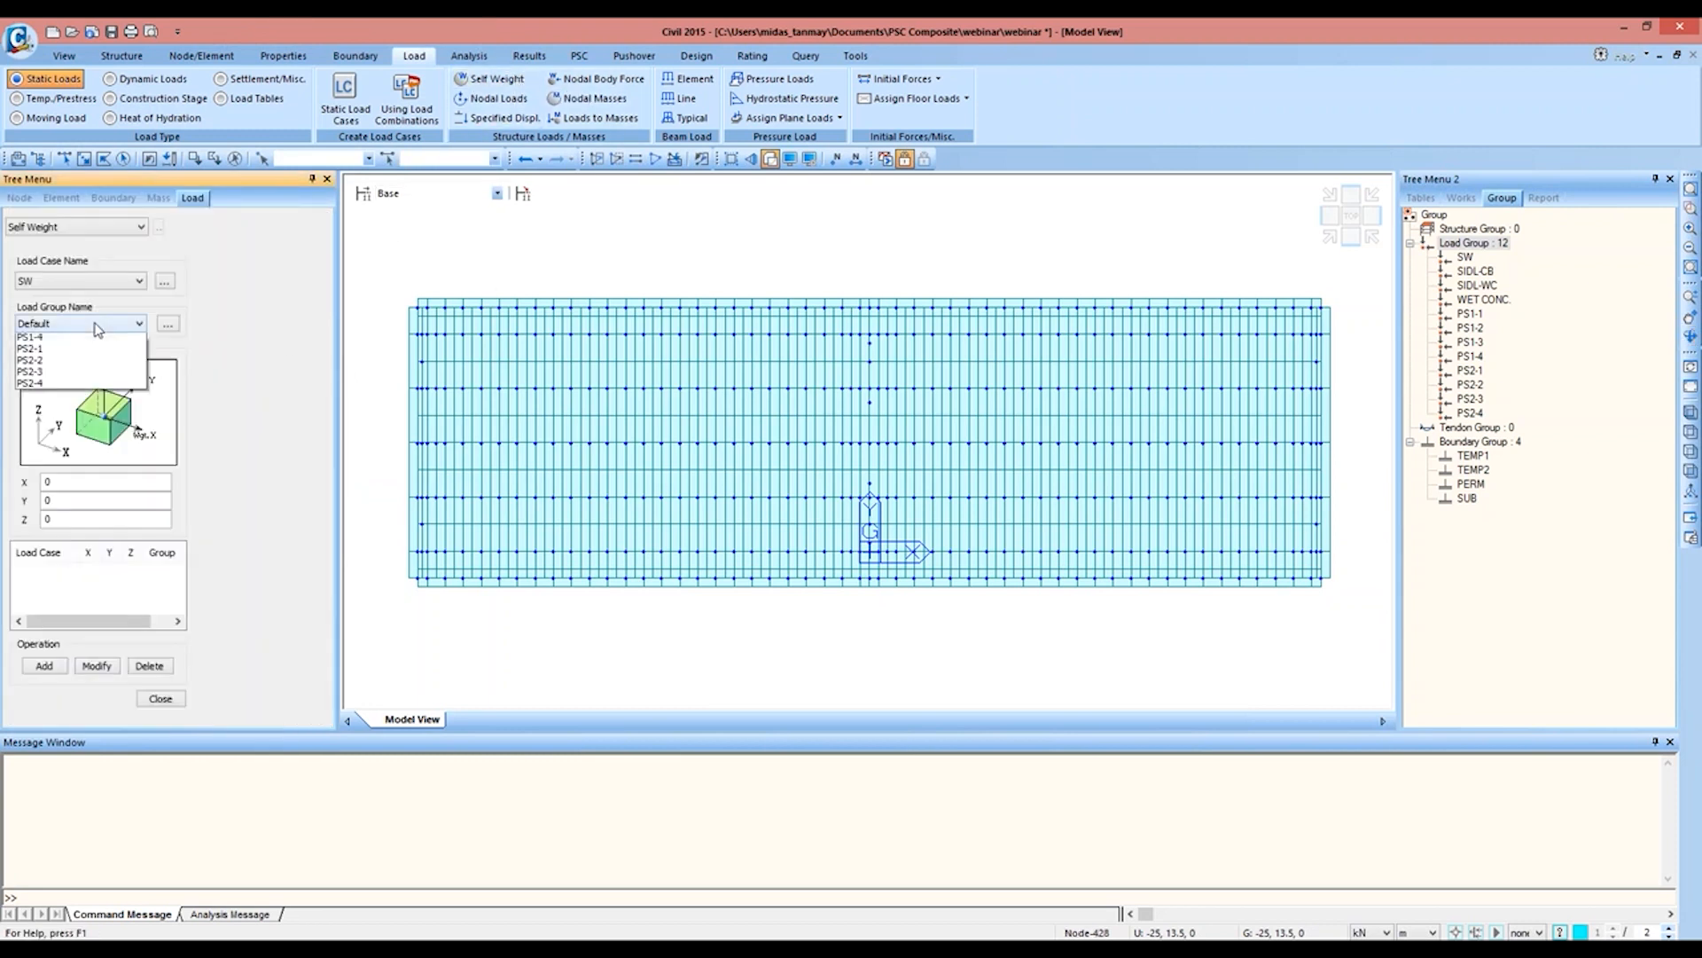
{"action": "left_click", "coordinate": [92, 352]}
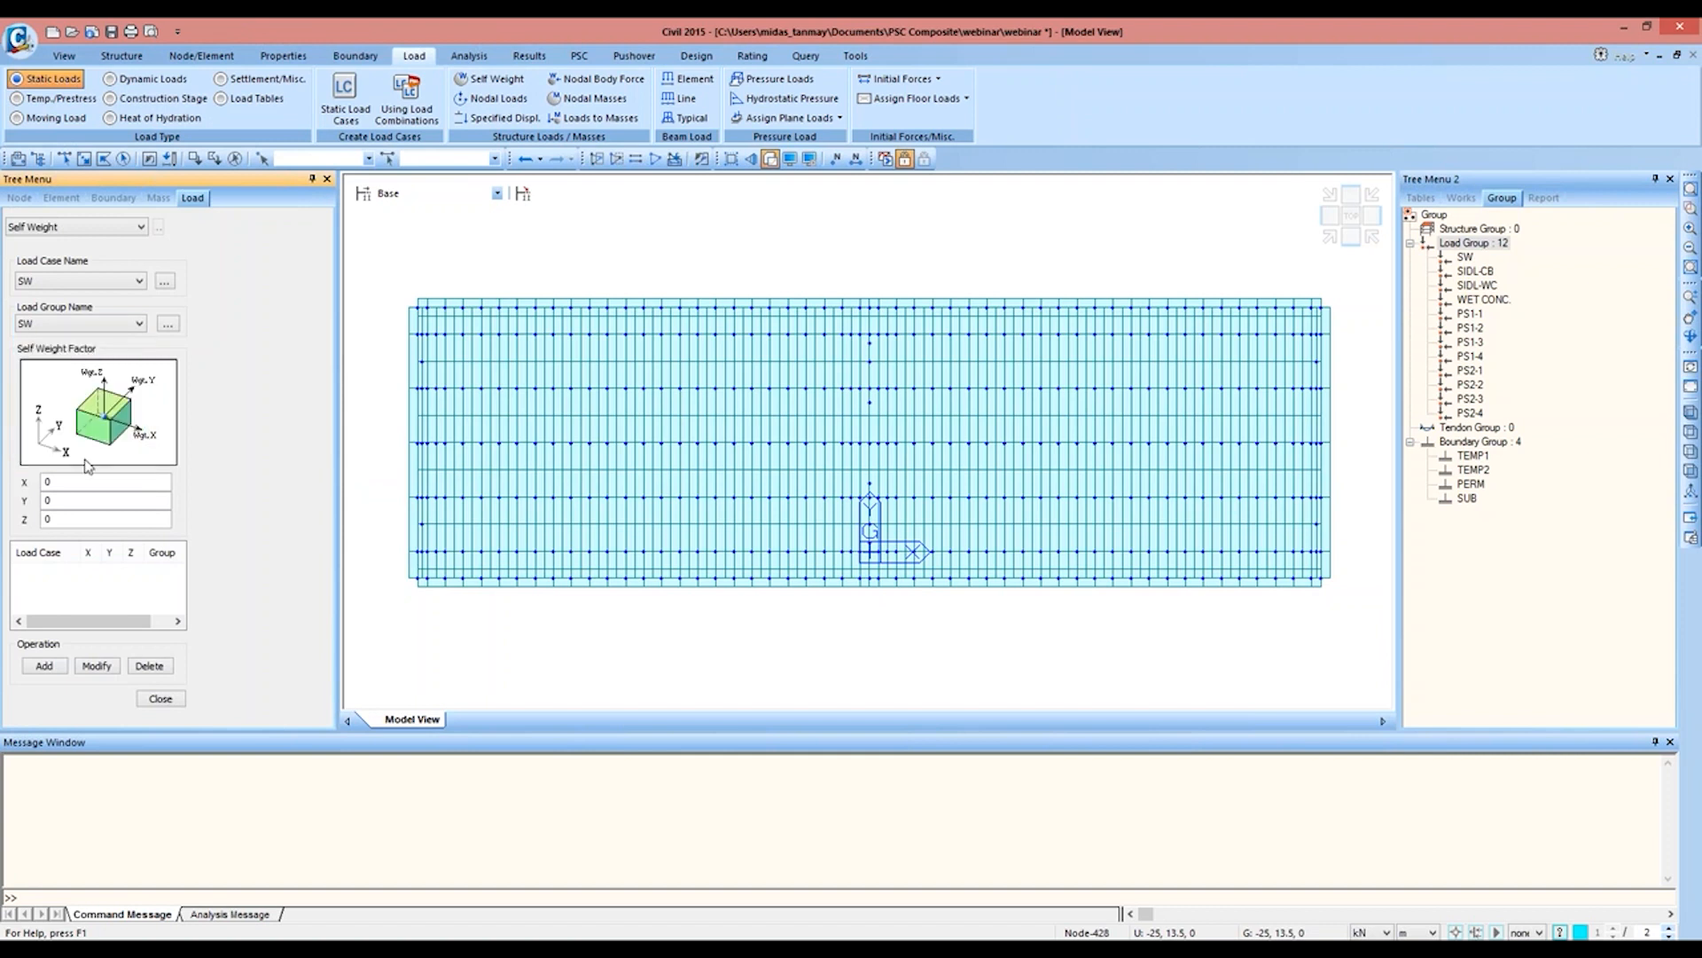
{"action": "left_click", "coordinate": [46, 519]}
{"action": "type", "text": "-1"}
{"action": "left_click", "coordinate": [45, 665]}
{"action": "left_click", "coordinate": [1330, 235]}
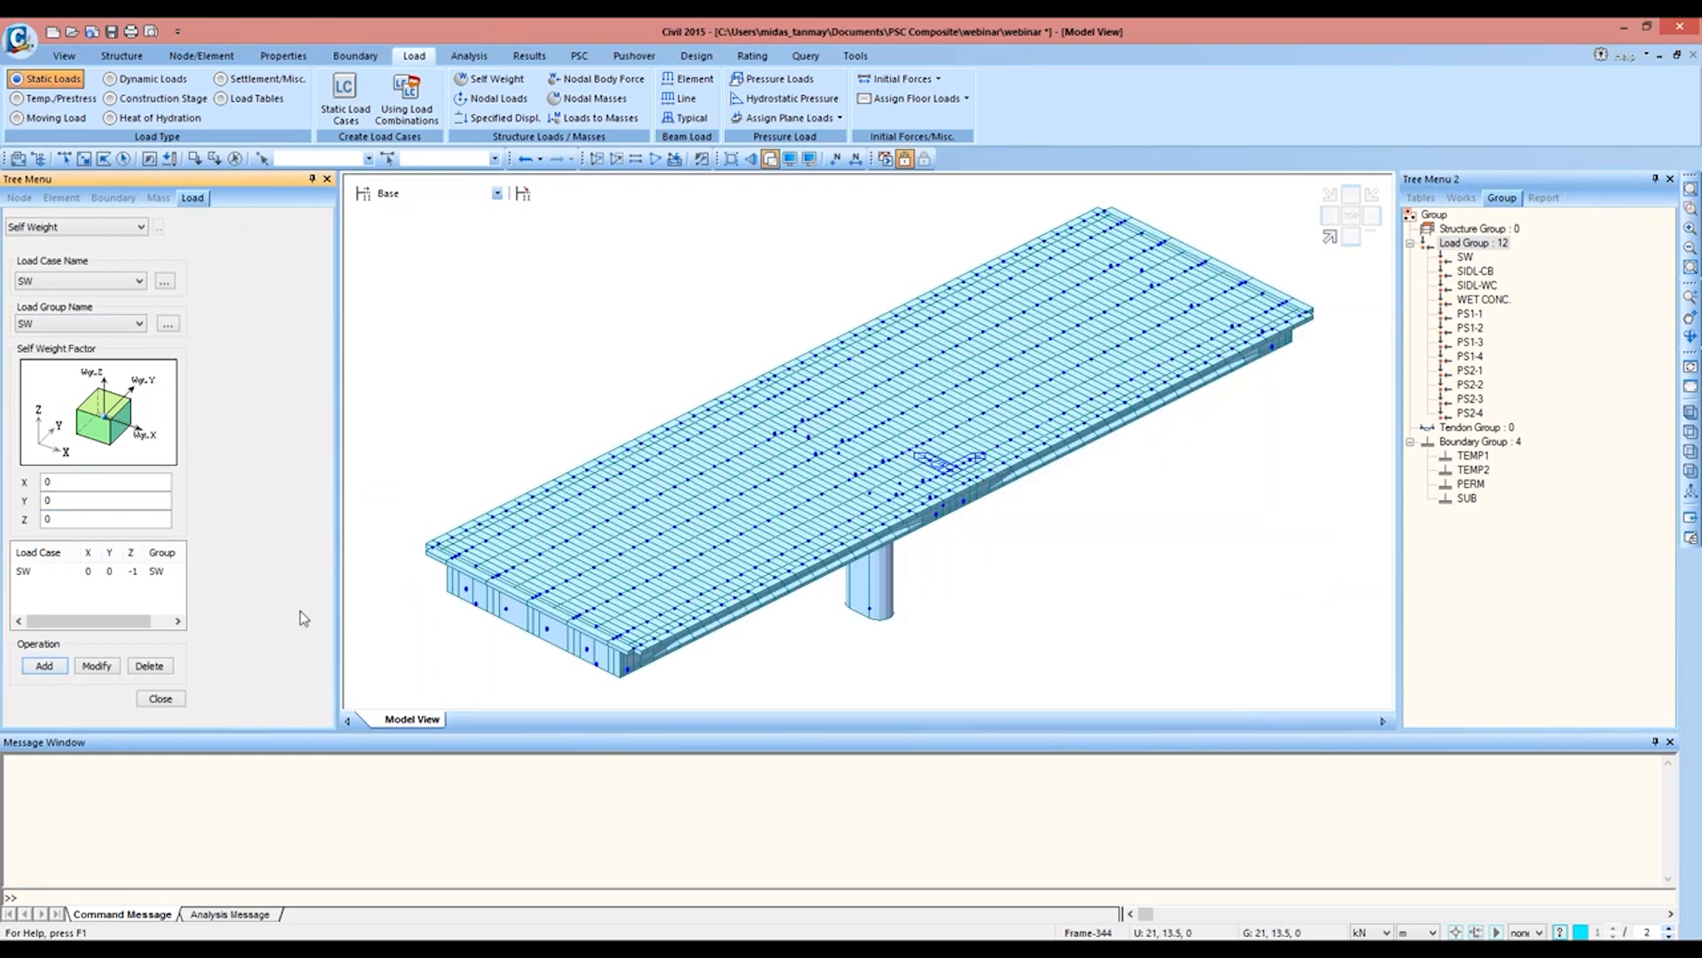
{"action": "left_click", "coordinate": [159, 698]}
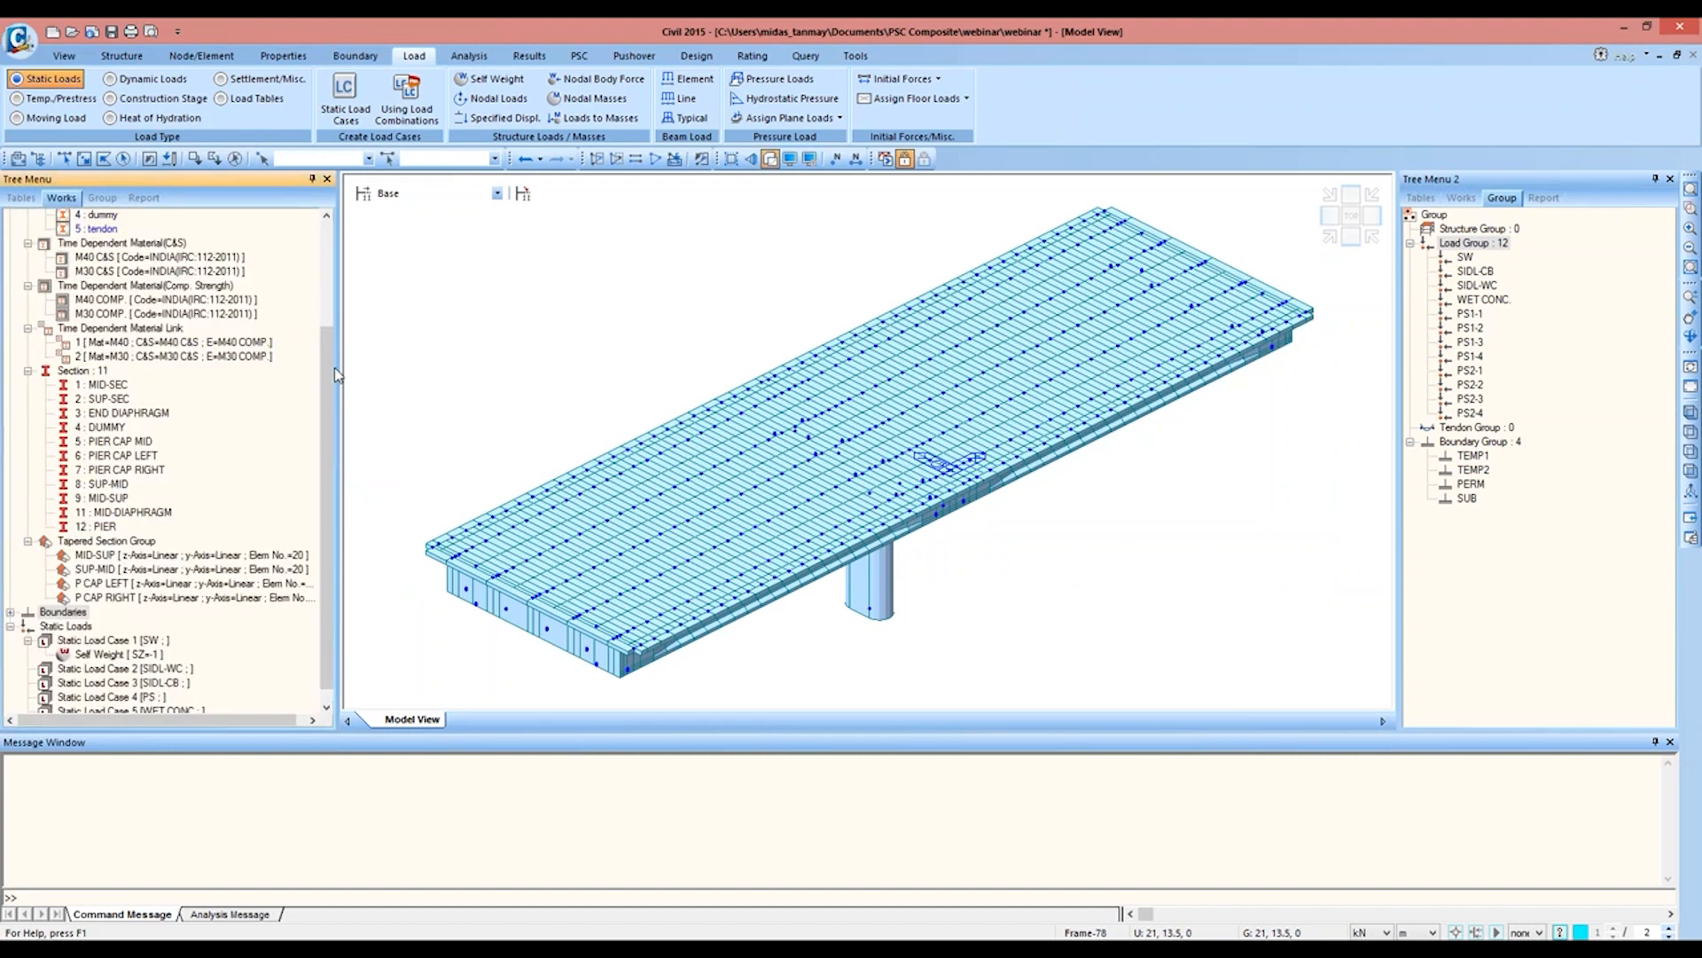
Step: Start a uniform element beam load assigned to load case SIDL-CB and load group SIDL-CB
{"action": "scroll", "coordinate": [328, 381], "scroll_direction": "down", "scroll_amount": 1}
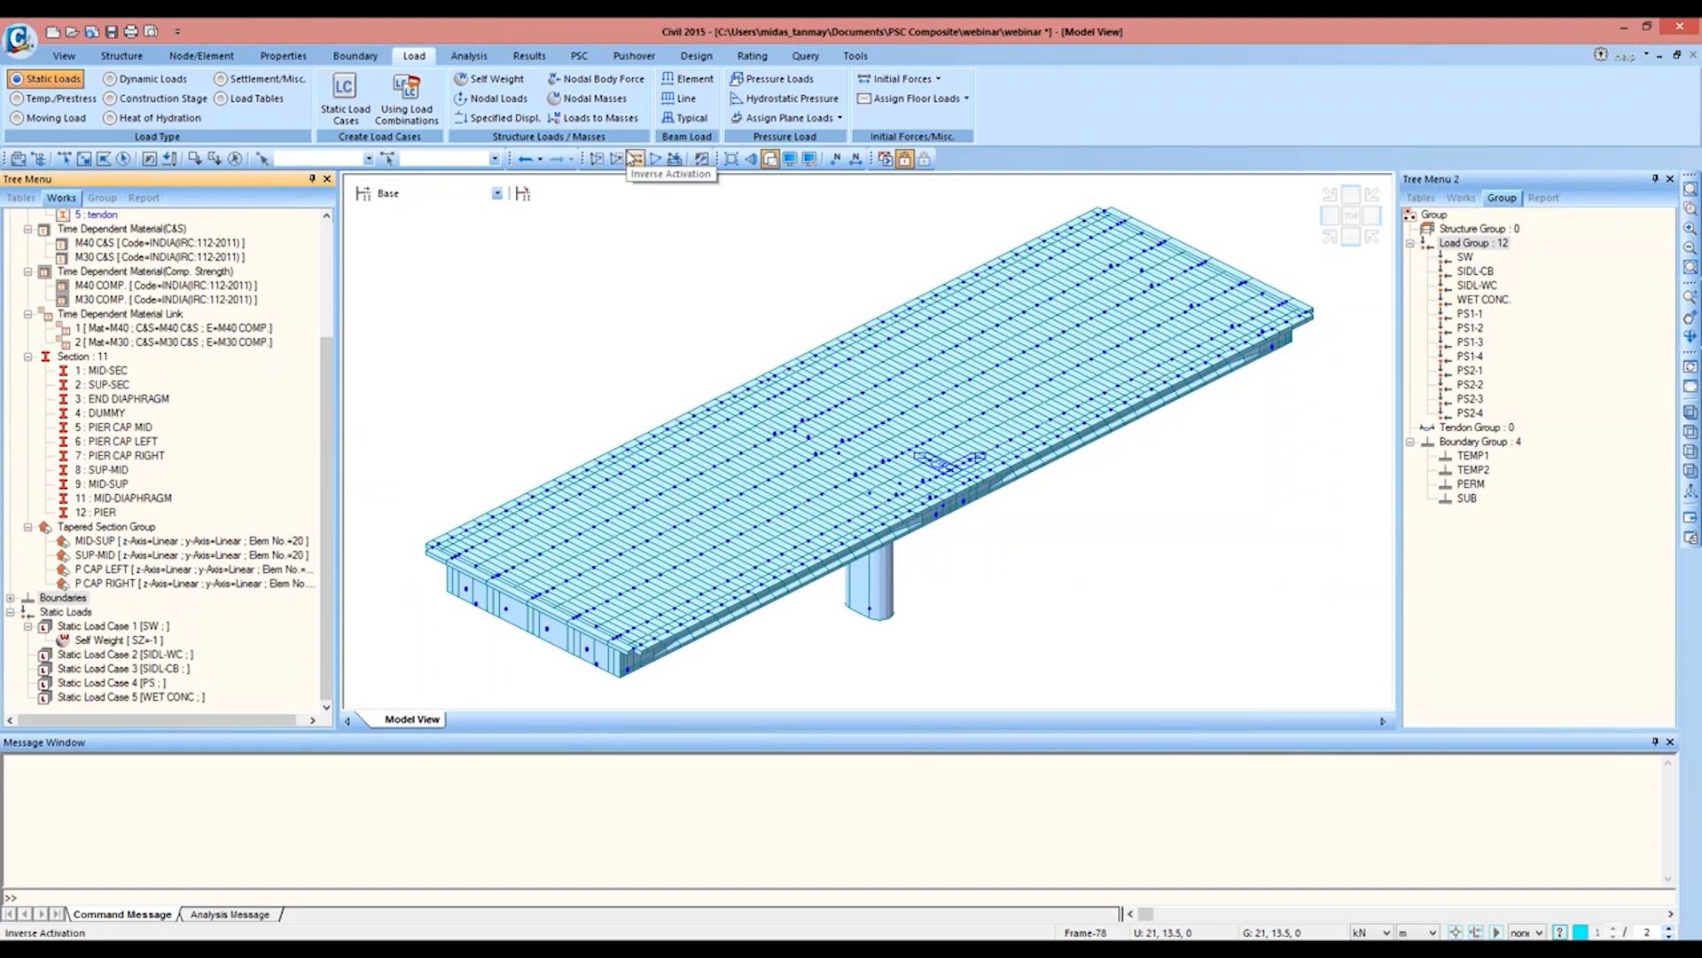
{"action": "left_click", "coordinate": [696, 79]}
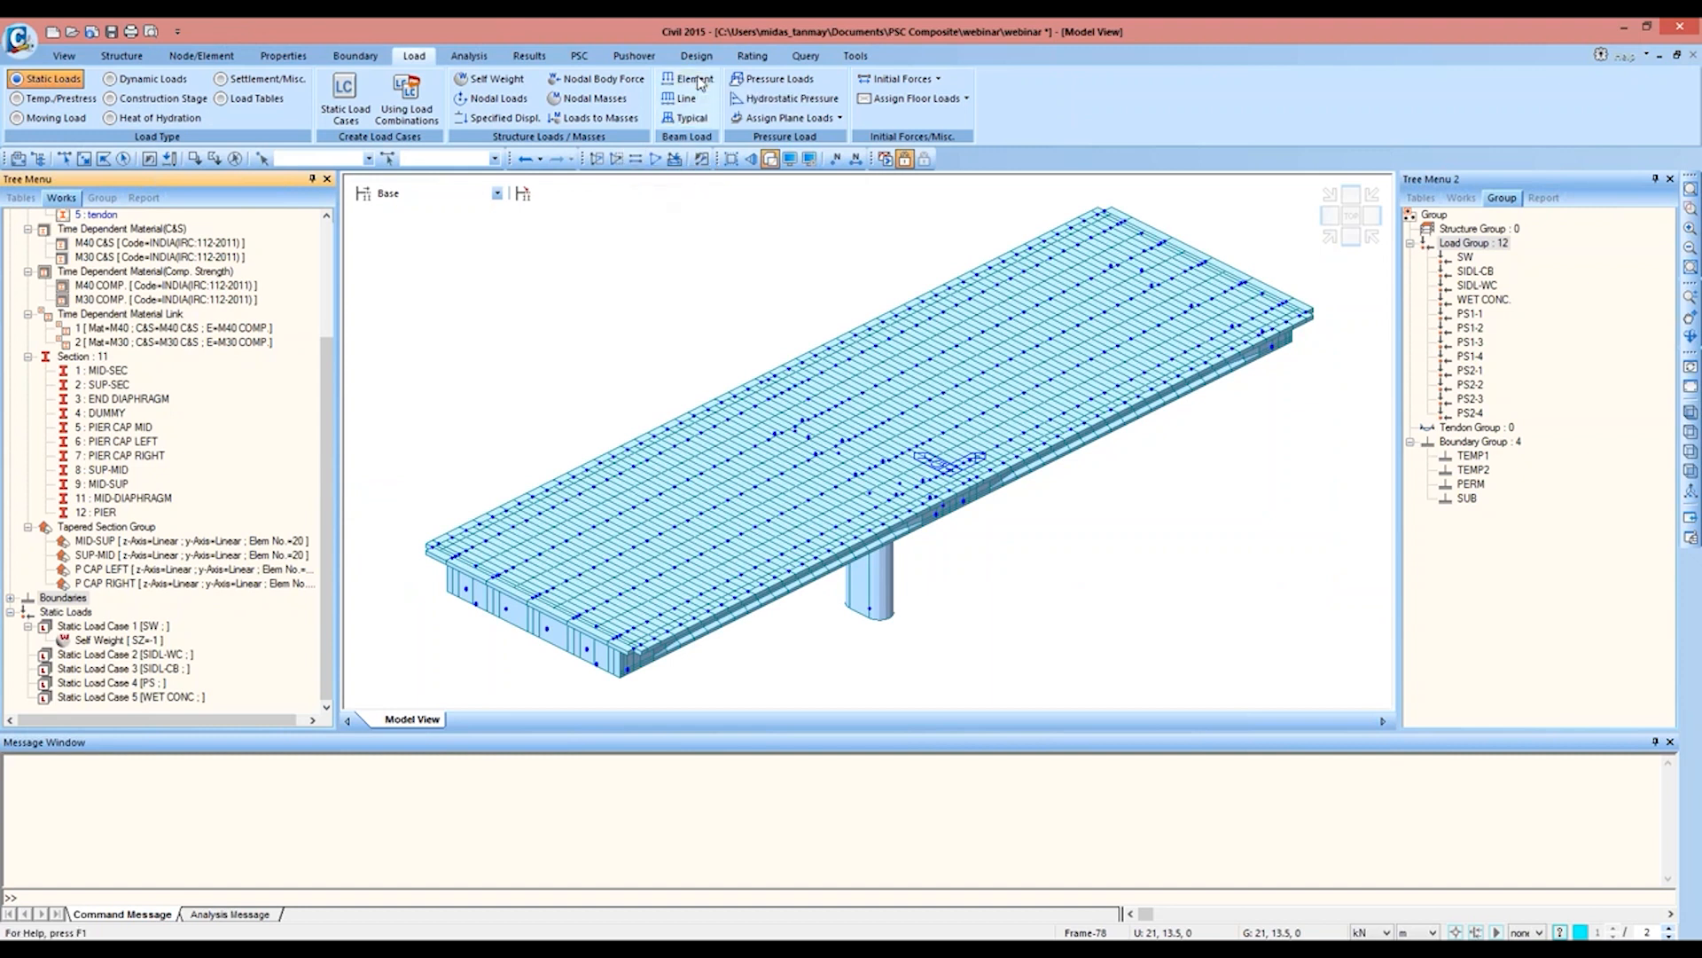
{"action": "left_click", "coordinate": [96, 270]}
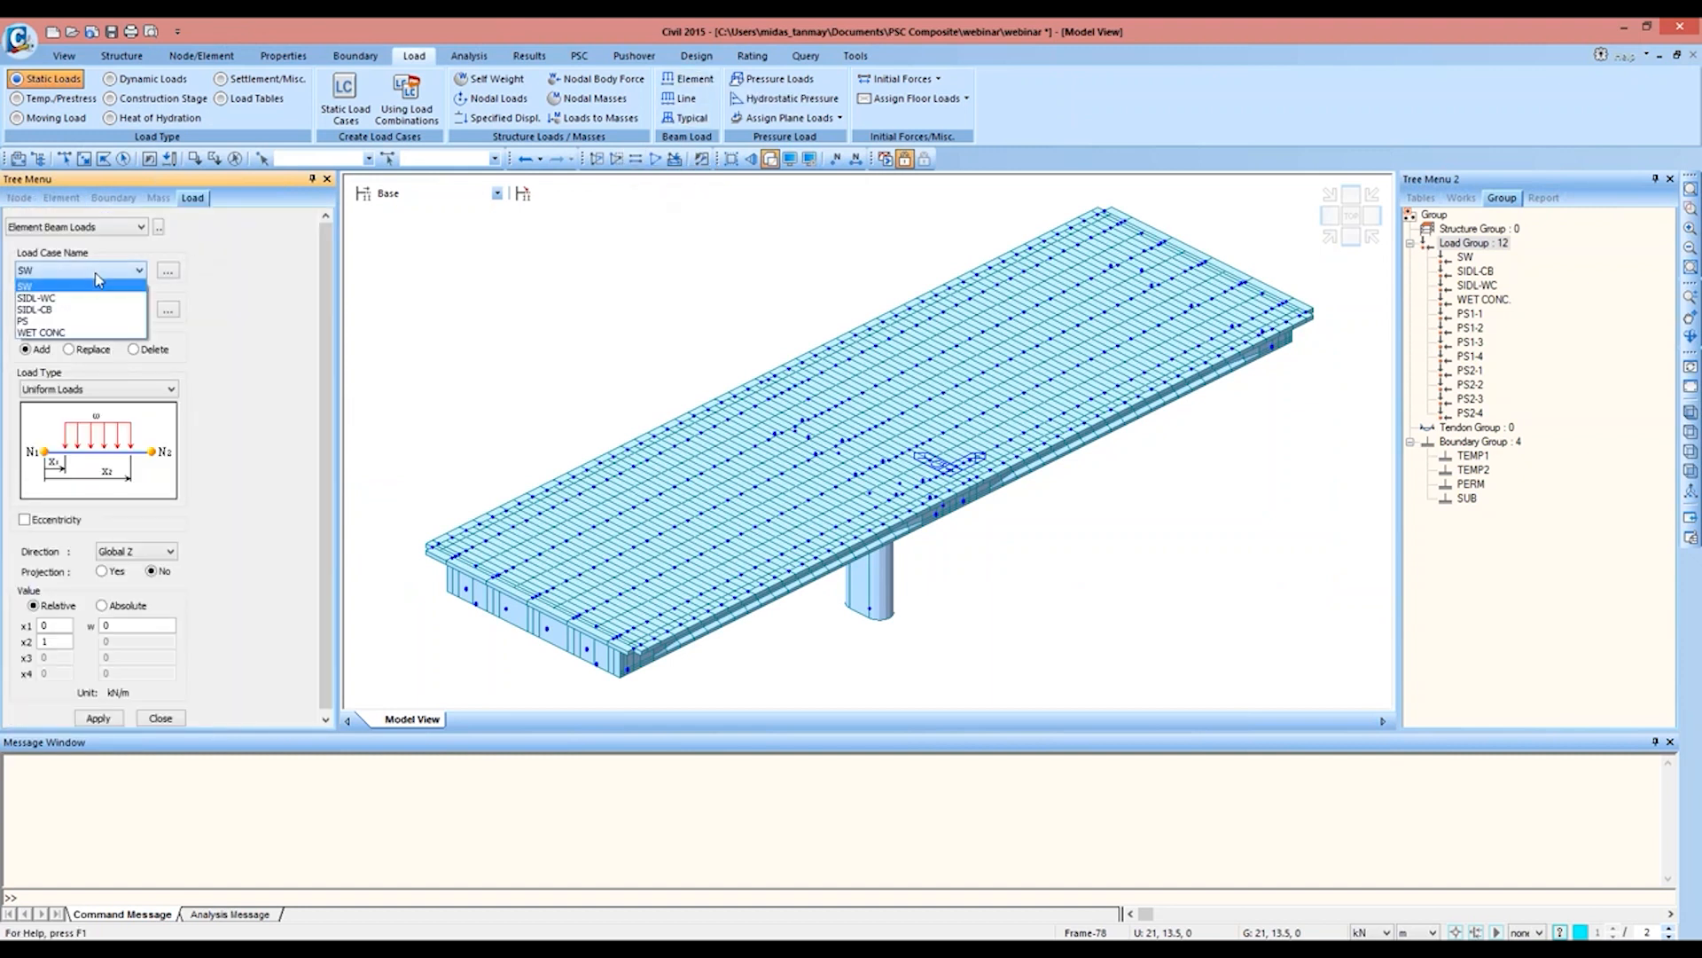
{"action": "left_click", "coordinate": [87, 309]}
{"action": "left_click", "coordinate": [82, 311]}
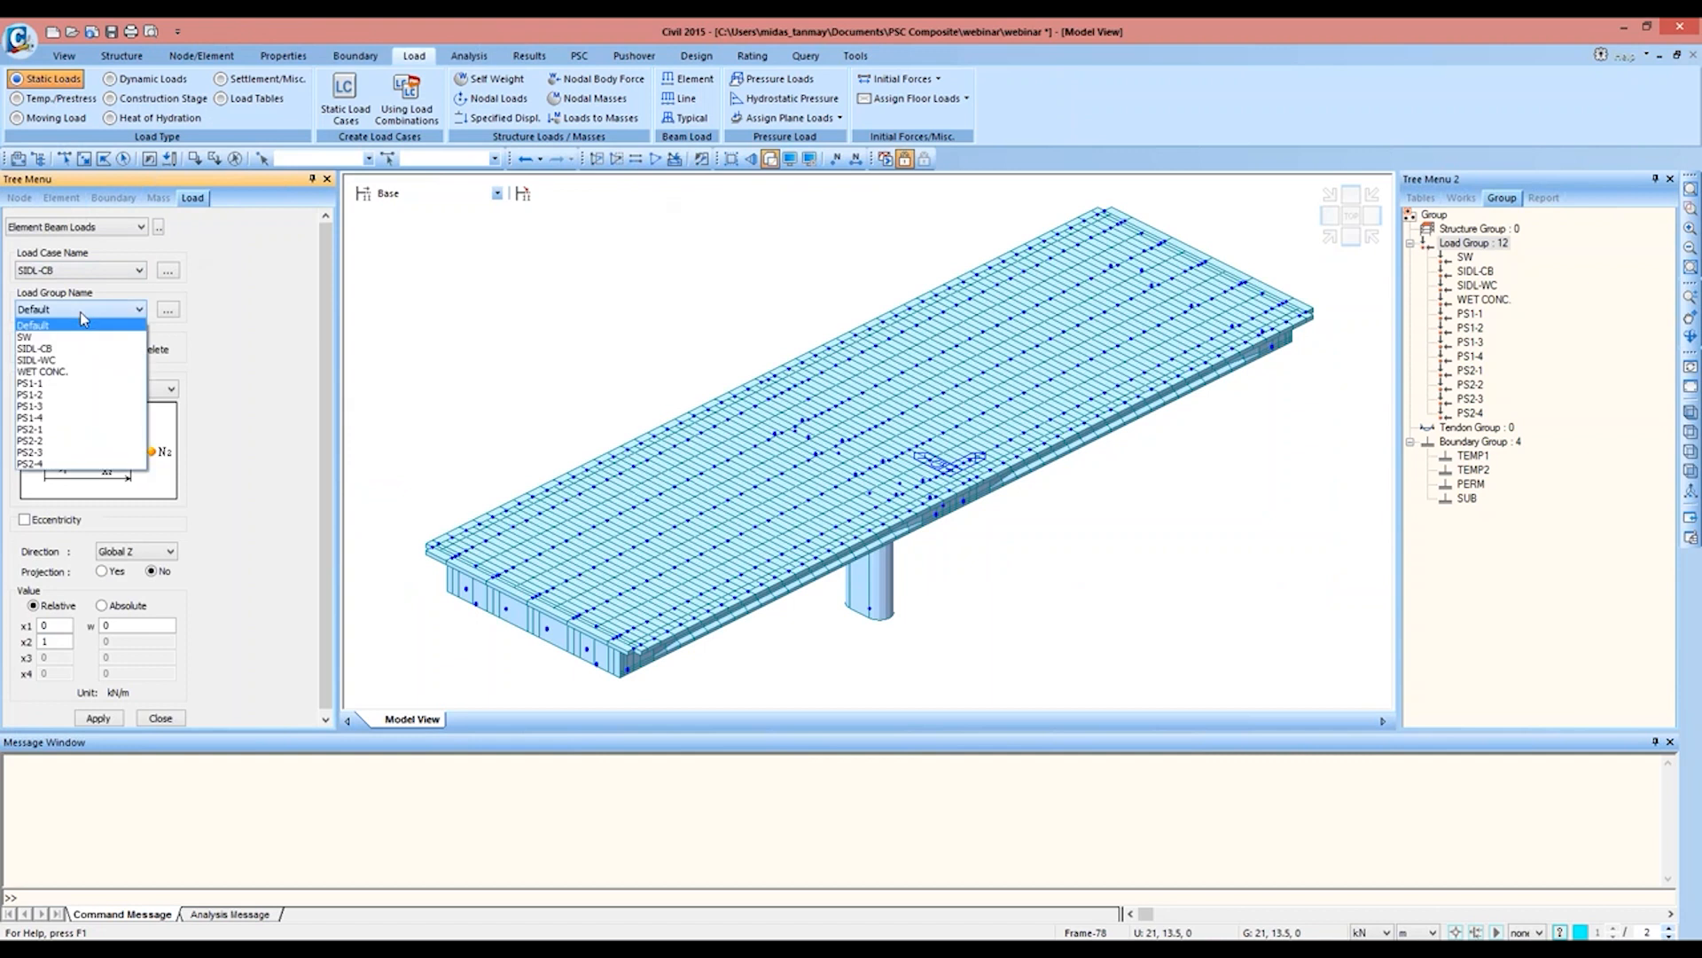
{"action": "left_click", "coordinate": [78, 352]}
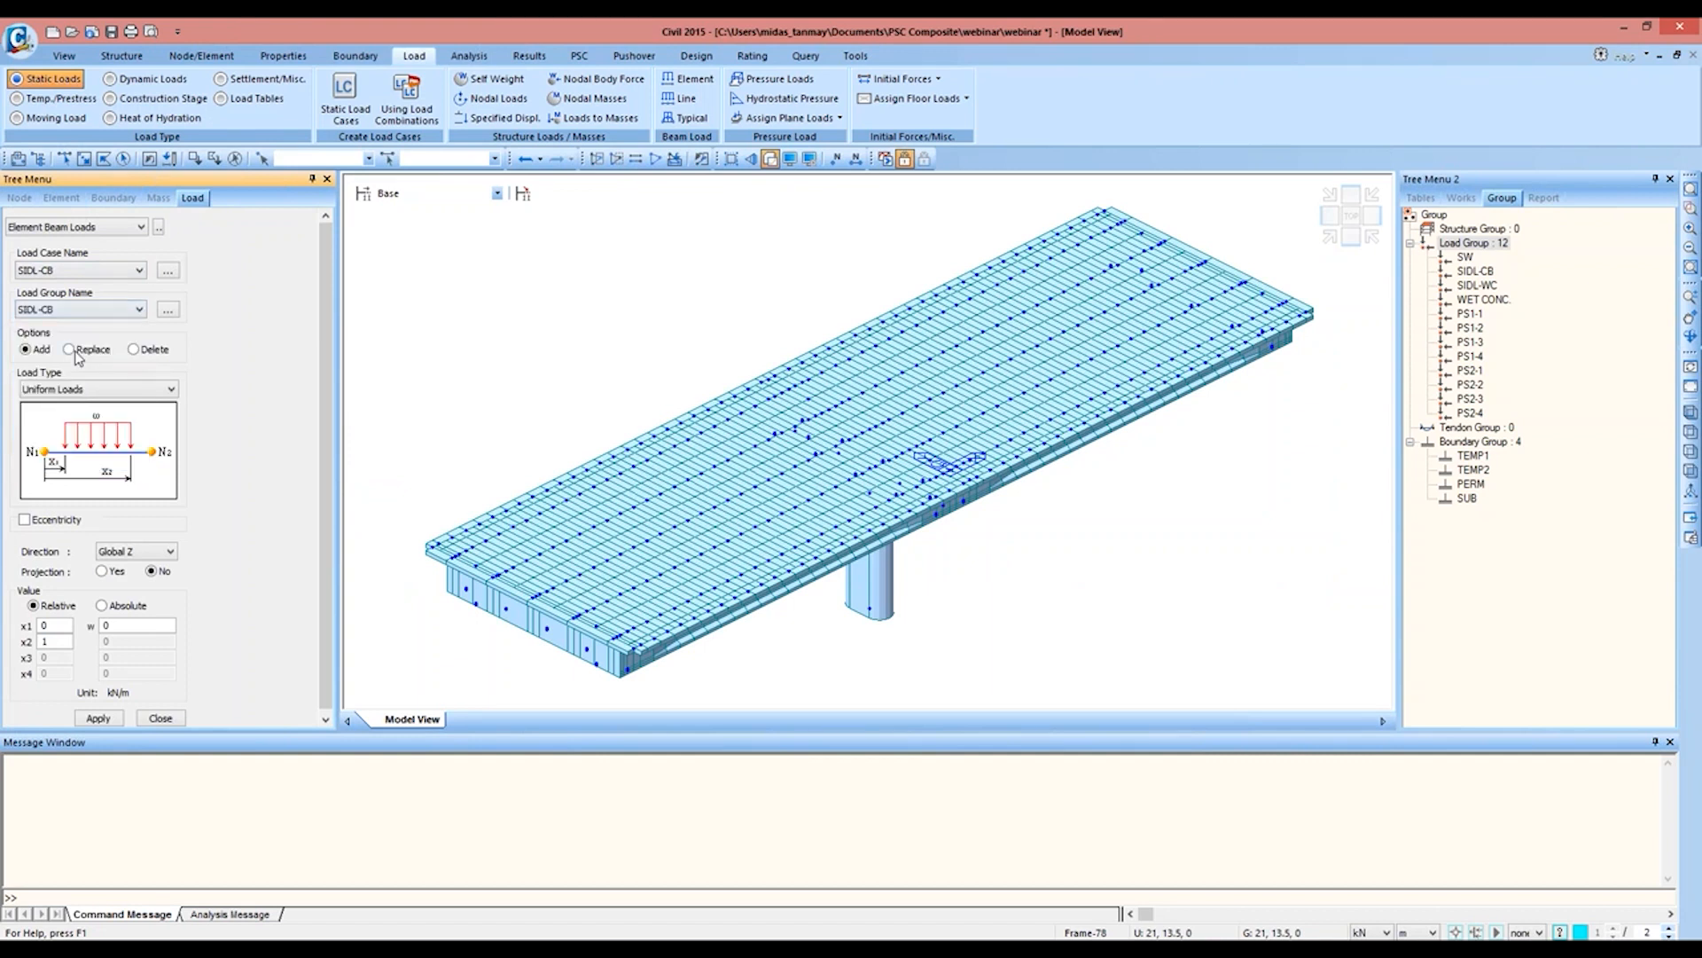
{"action": "scroll", "coordinate": [312, 466], "scroll_direction": "down", "scroll_amount": 1}
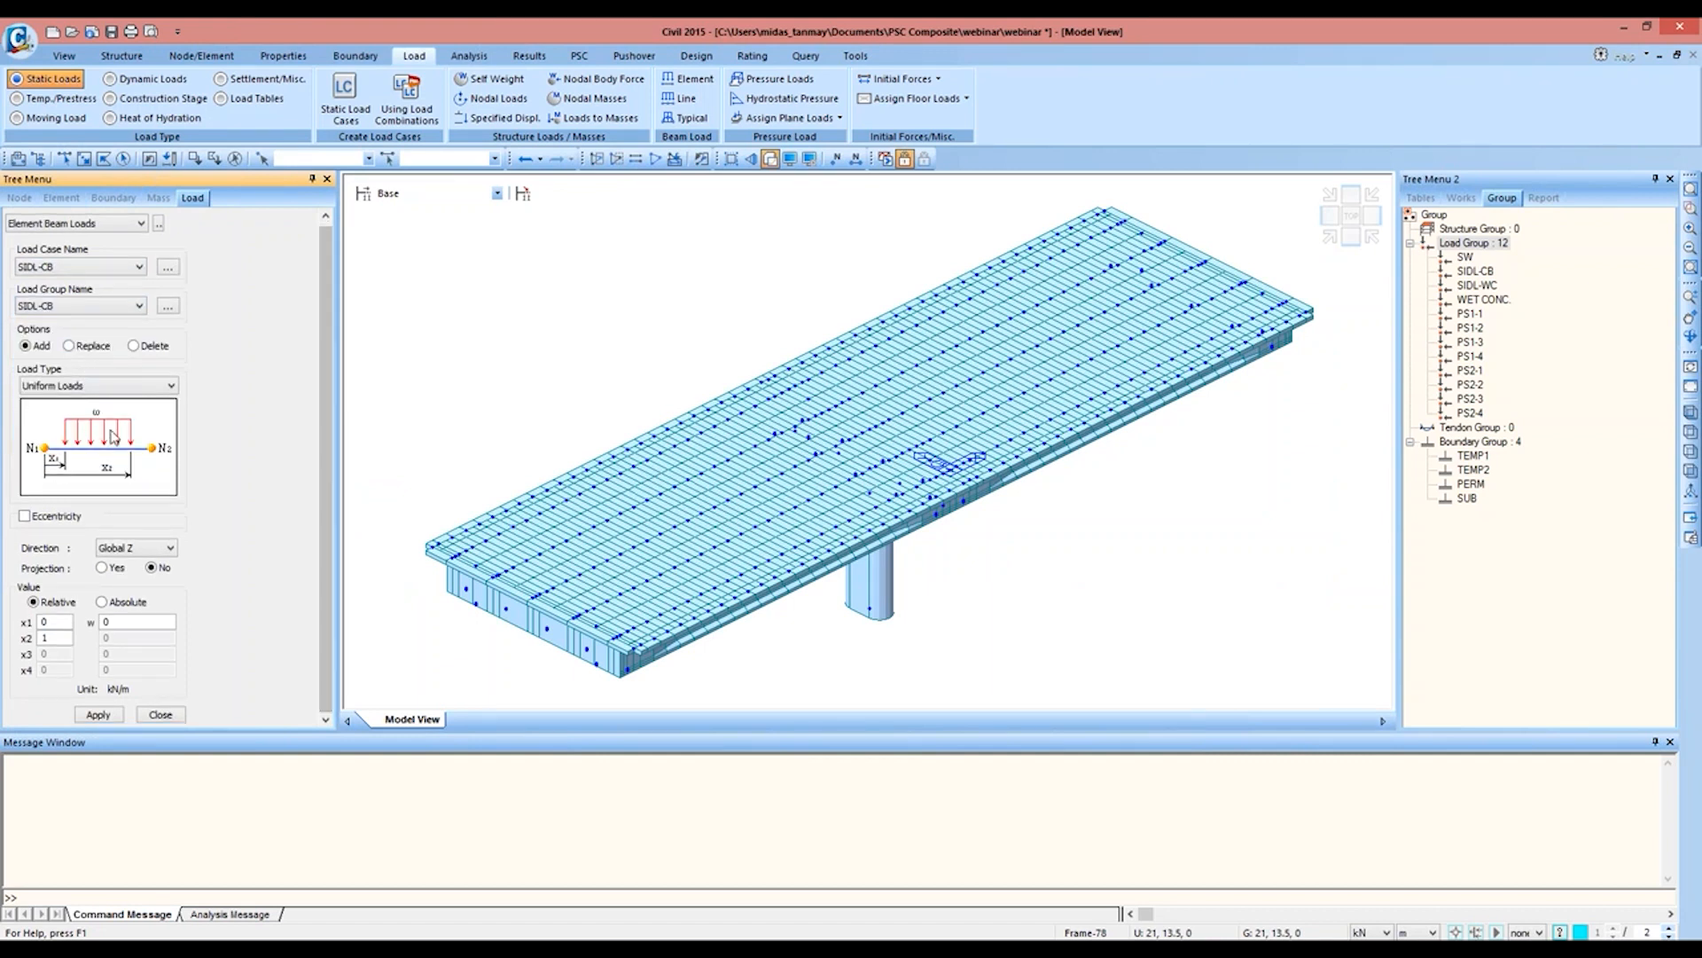
Step: Show the model as a wireframe in plan and set the uniform load w to -9 kN/m
{"action": "double_click", "coordinate": [127, 622]}
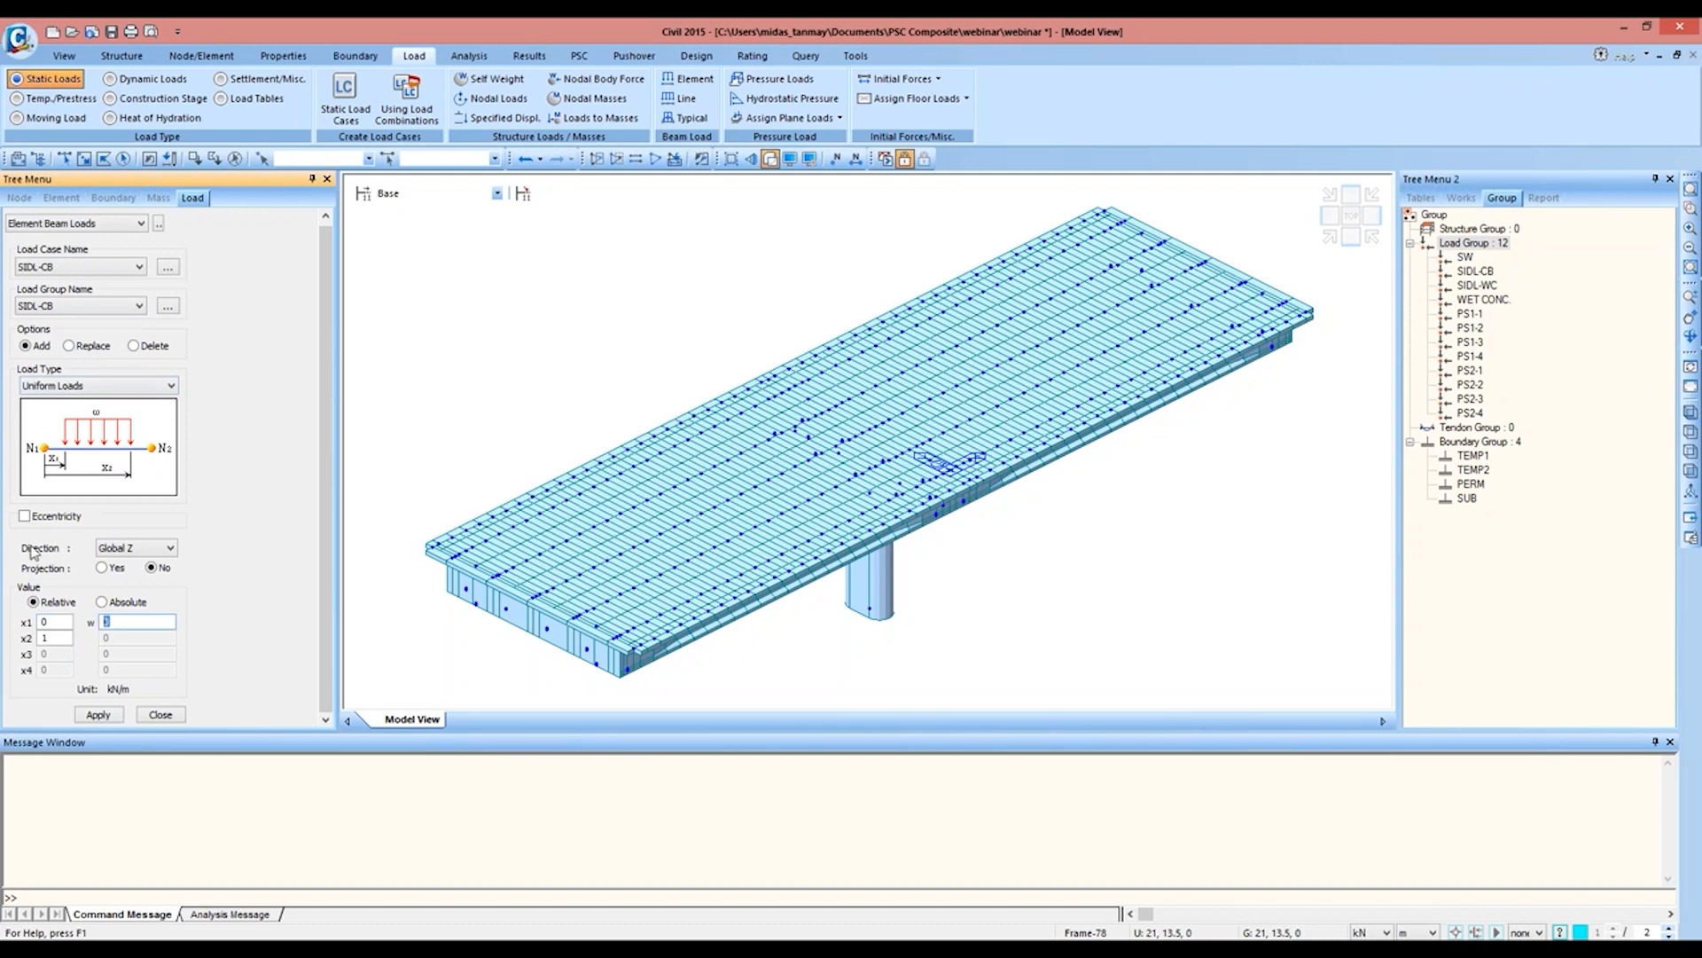
{"action": "left_click", "coordinate": [1349, 219]}
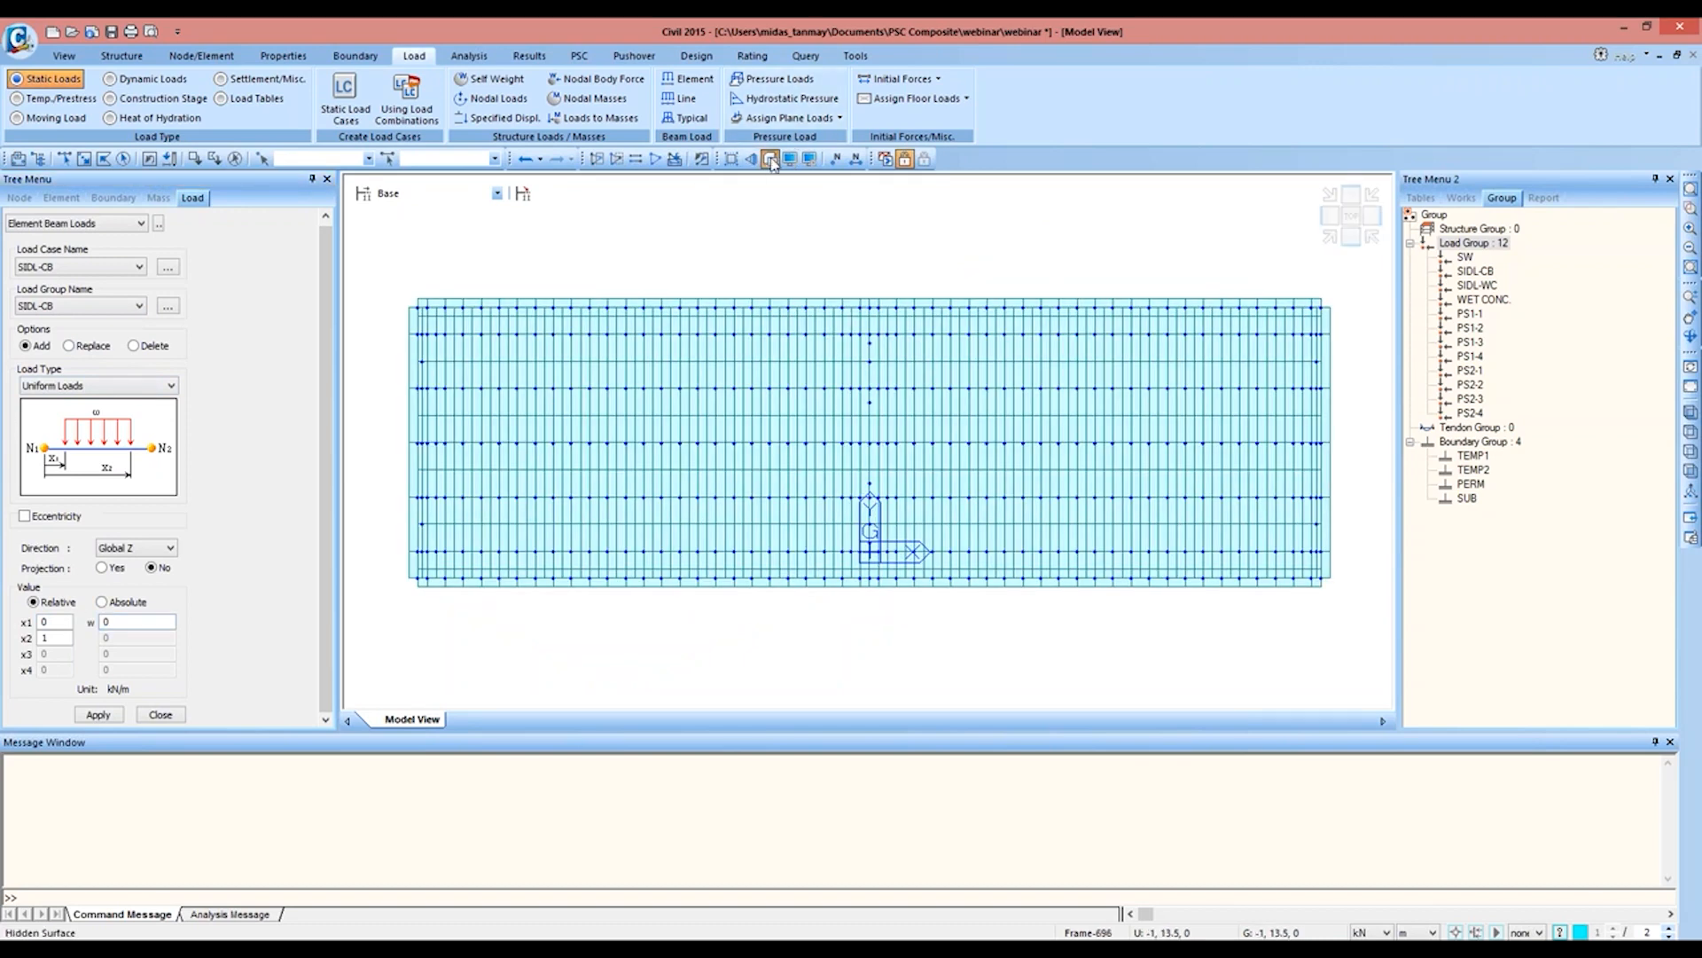
{"action": "left_click", "coordinate": [768, 160]}
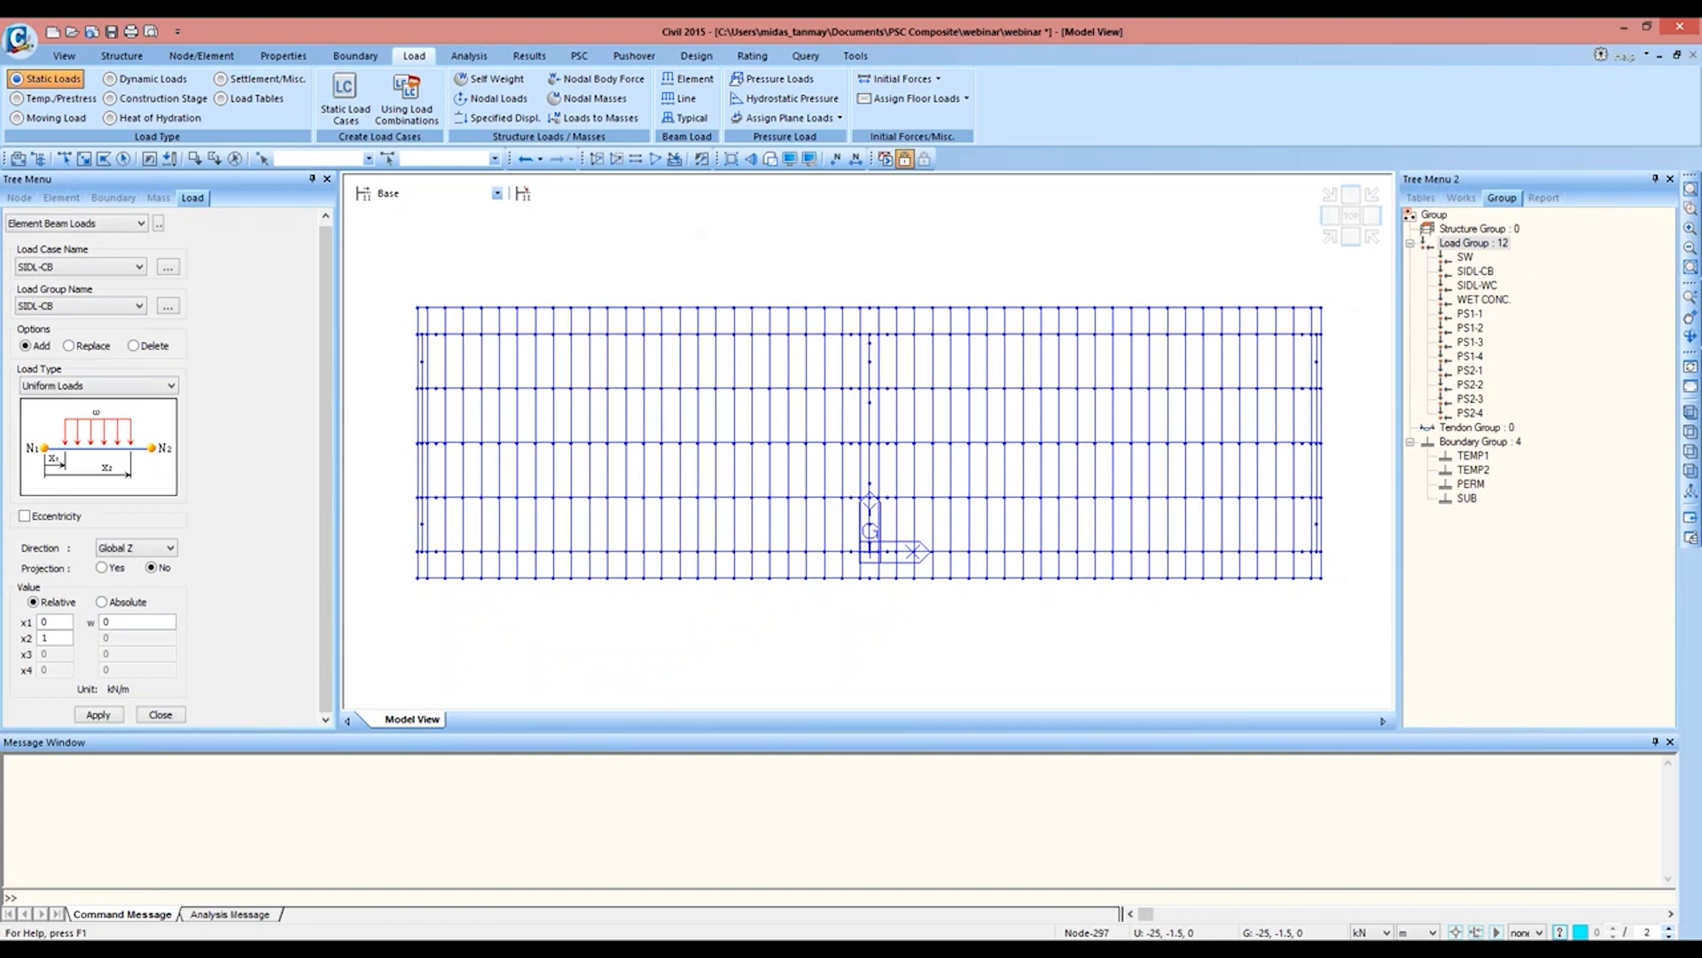
{"action": "left_click", "coordinate": [112, 621]}
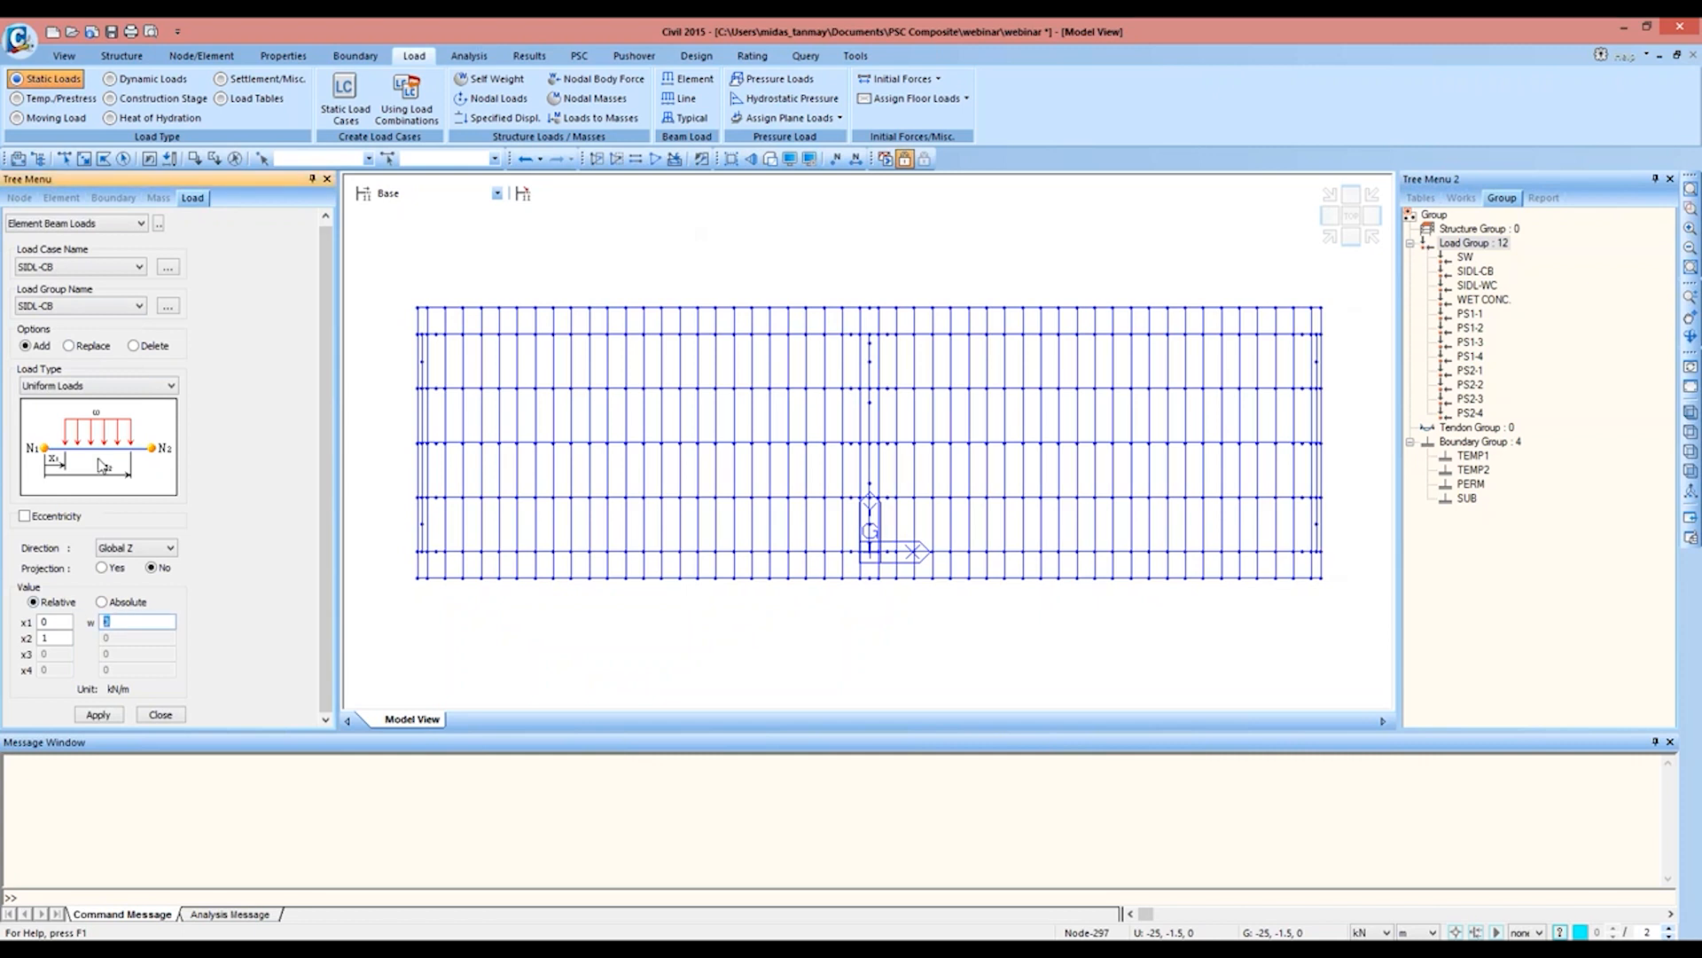
{"action": "type", "text": "-9"}
Step: Select the elements along both outer longitudinal edges of the deck and apply the SIDL-CB beam load to them
{"action": "left_click", "coordinate": [83, 159]}
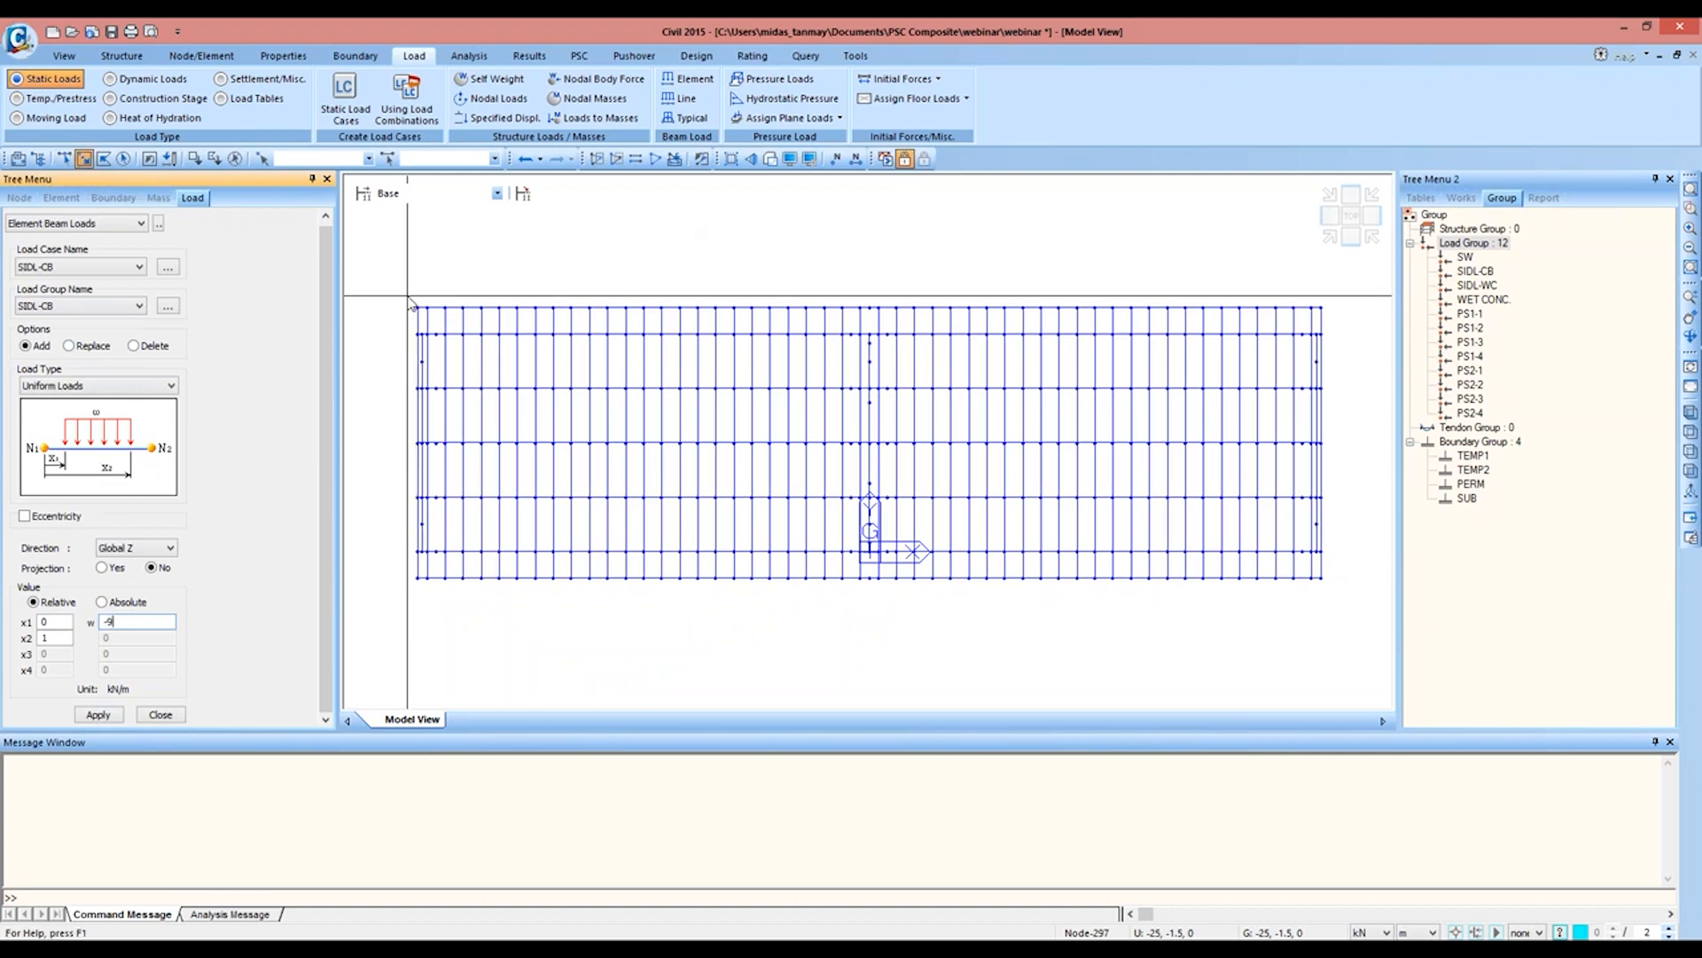
{"action": "left_click_drag", "start_coordinate": [413, 294], "coordinate": [1333, 318]}
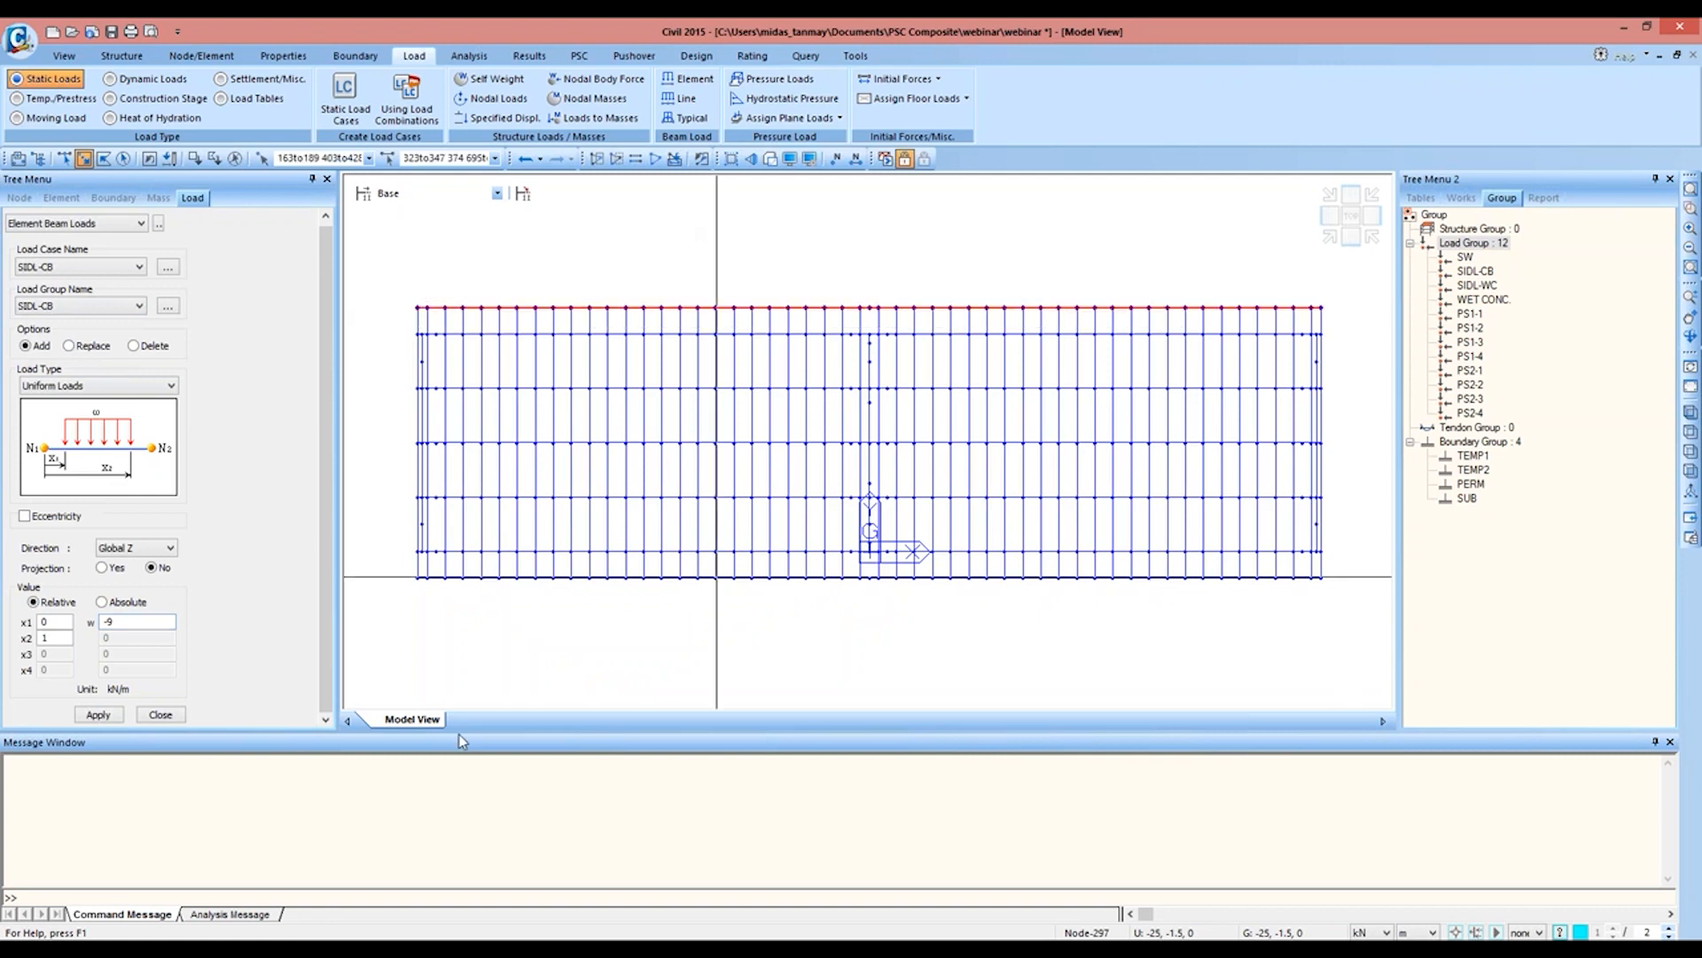
{"action": "left_click_drag", "start_coordinate": [406, 572], "coordinate": [1328, 608]}
{"action": "left_click", "coordinate": [1330, 236]}
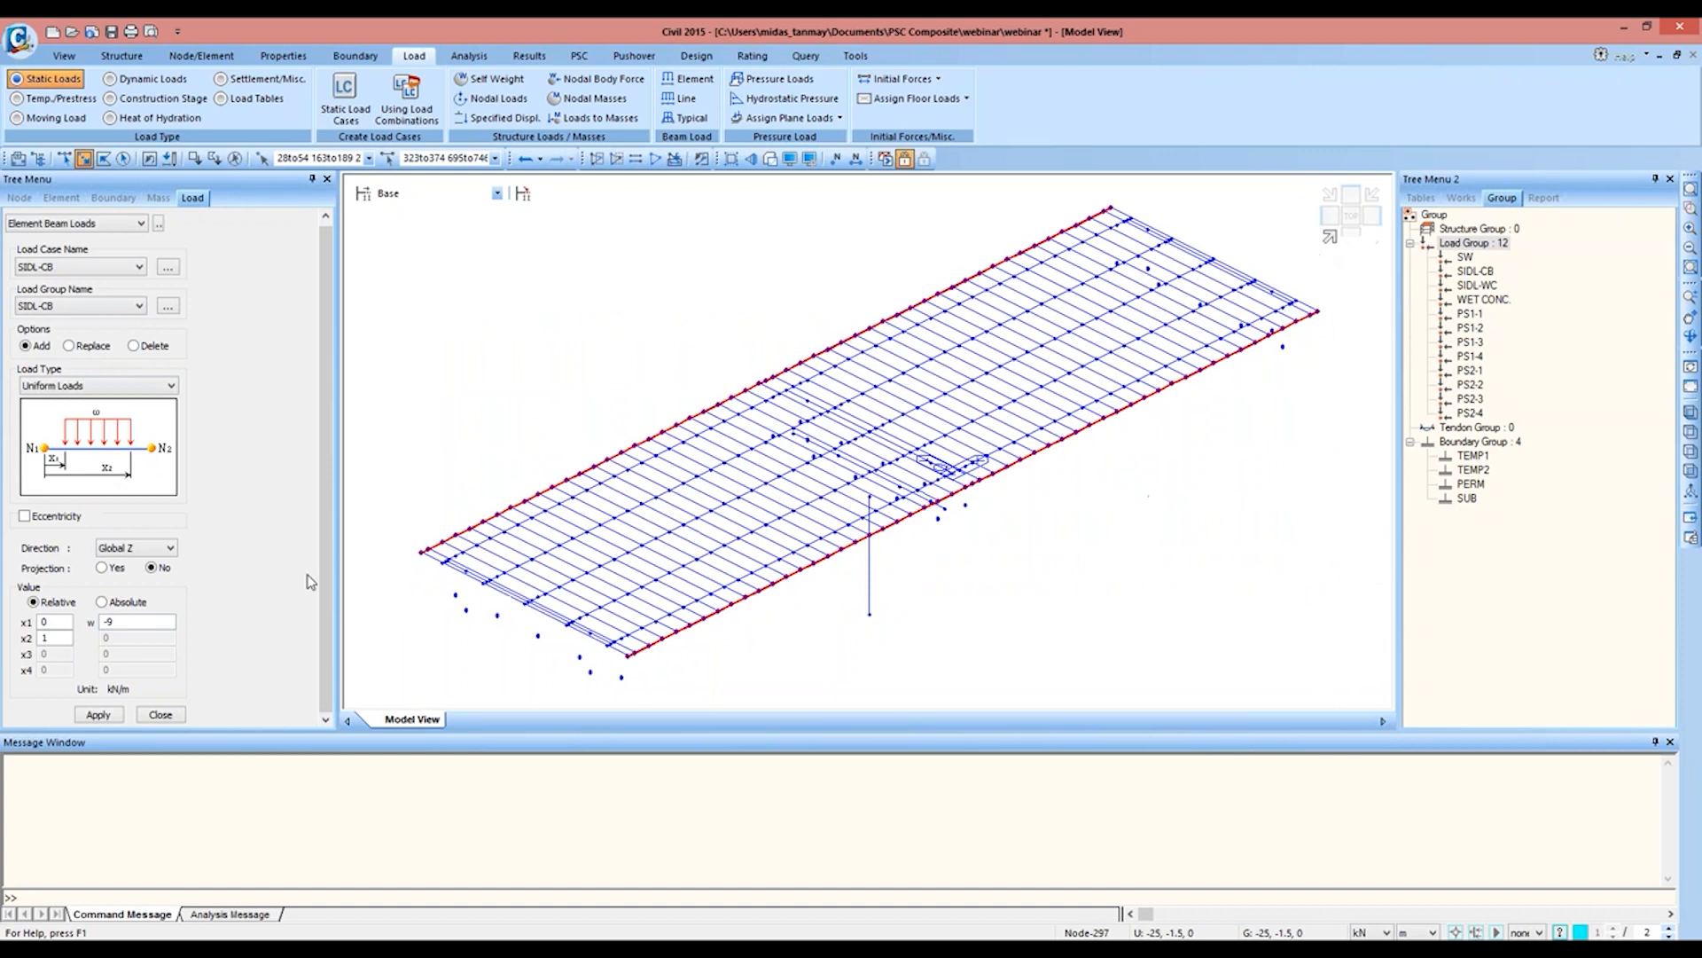
{"action": "left_click", "coordinate": [118, 714]}
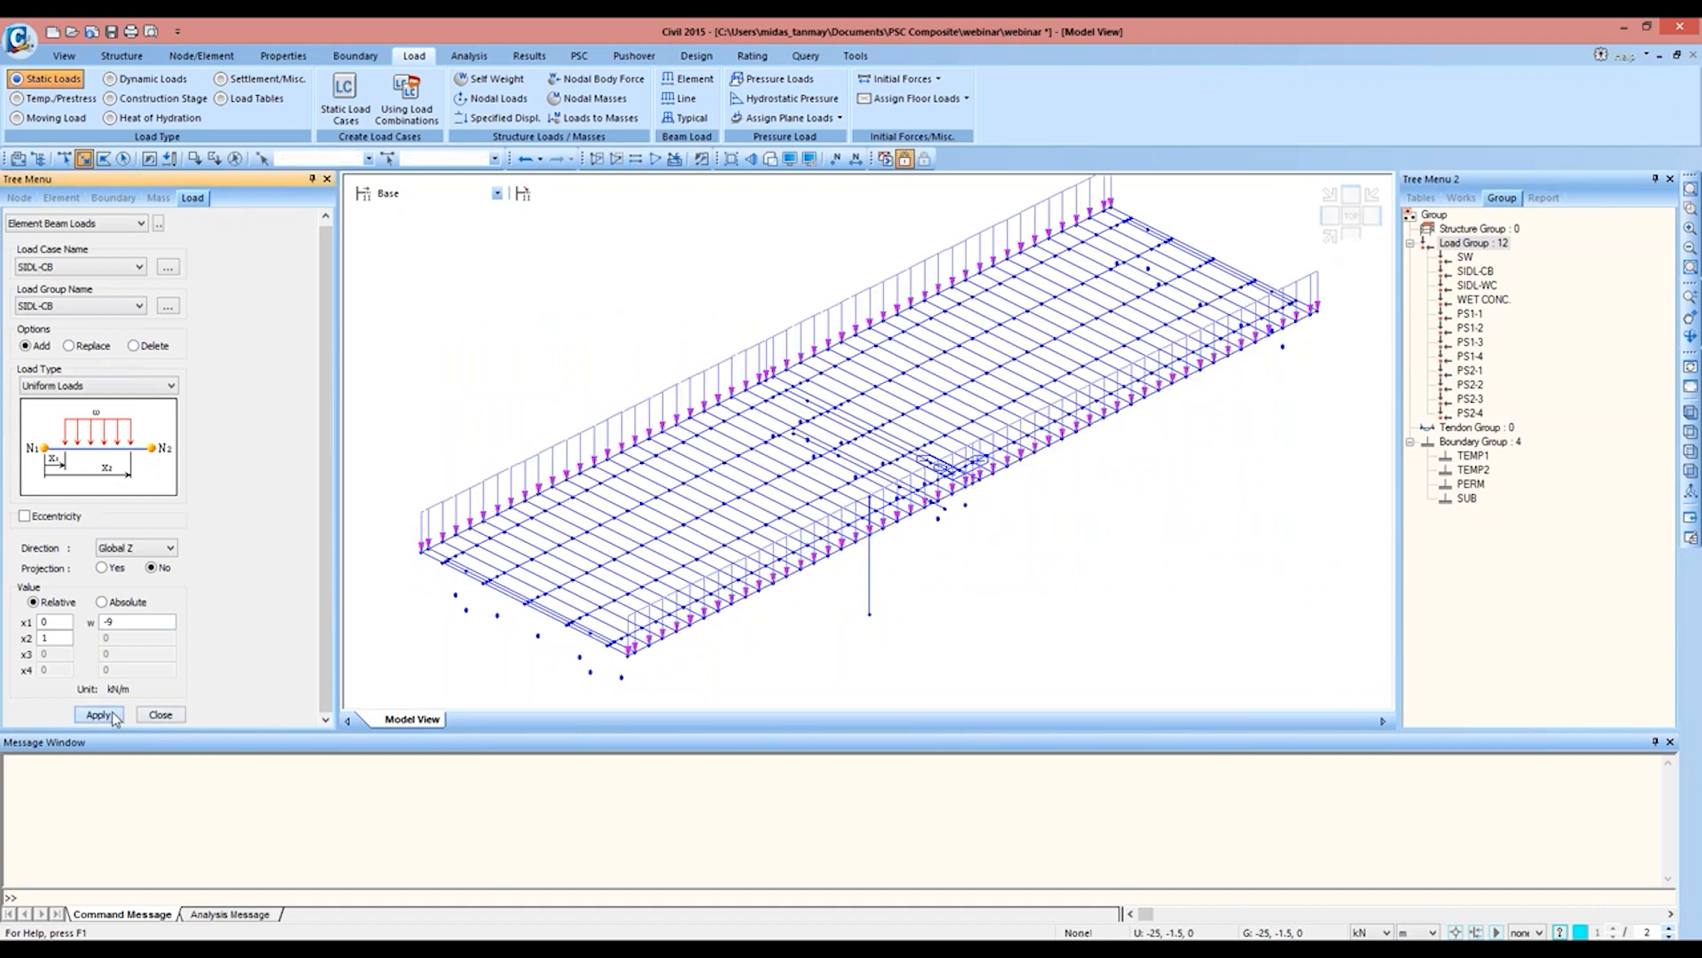
Step: Assign the uniform element beam load to load case and load group SIDL-WC and set w to -6.5 kN/m
{"action": "left_click", "coordinate": [104, 271]}
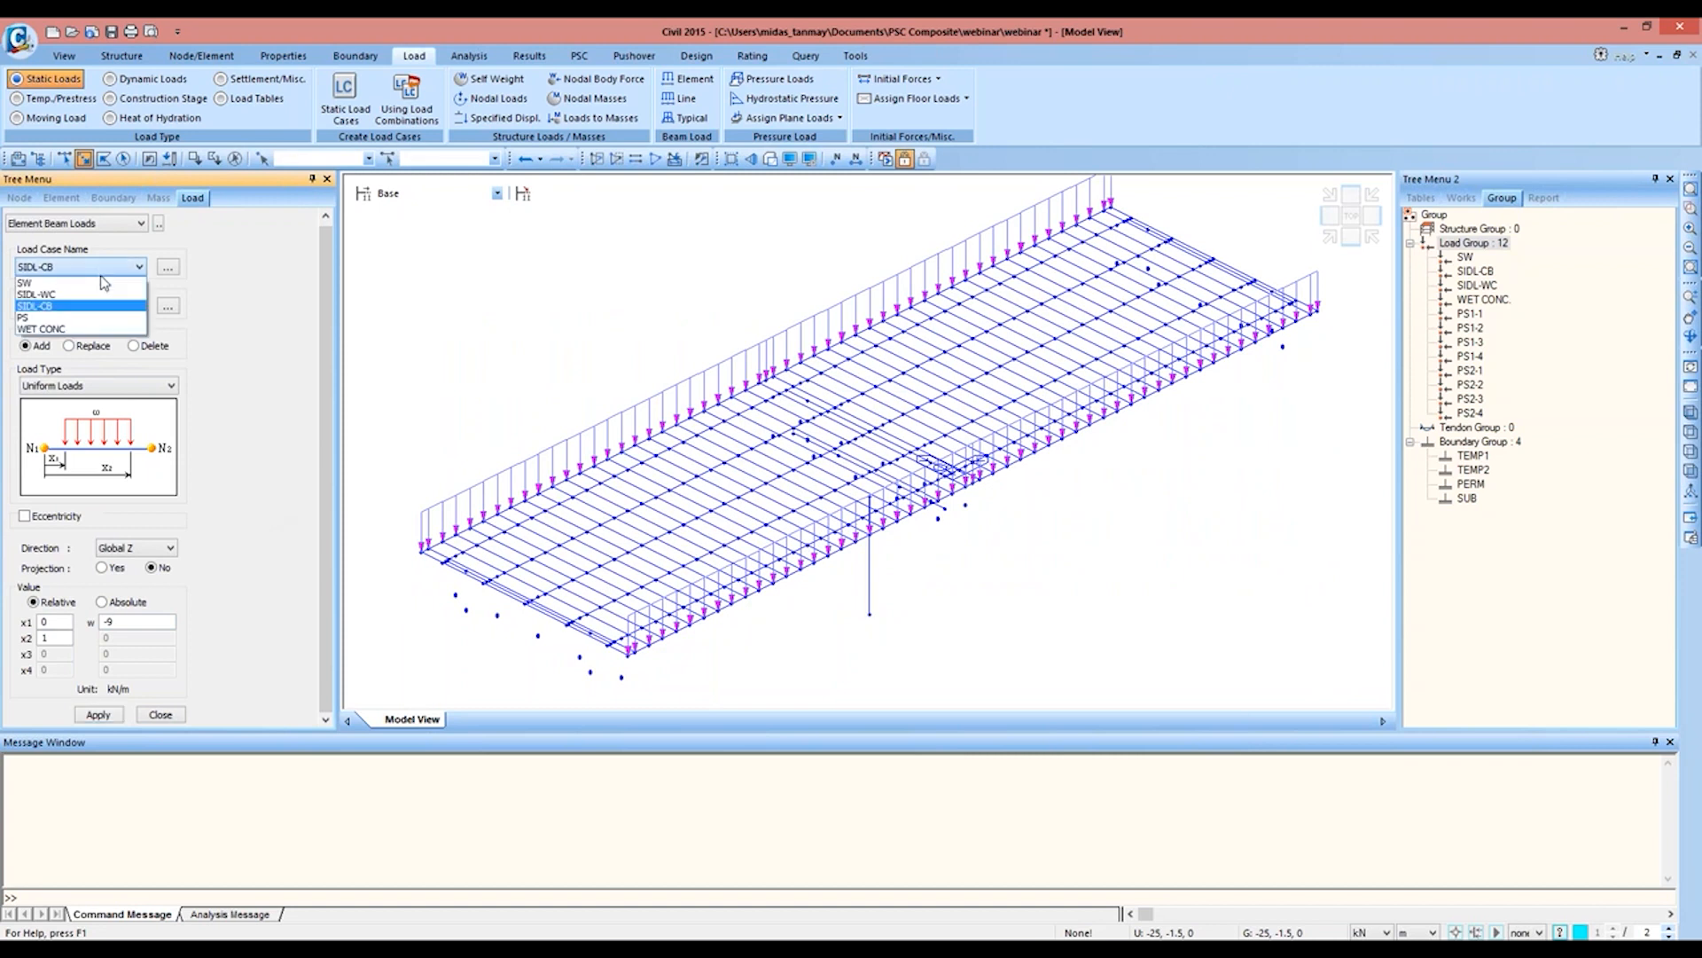
{"action": "left_click", "coordinate": [100, 309]}
{"action": "left_click", "coordinate": [100, 306]}
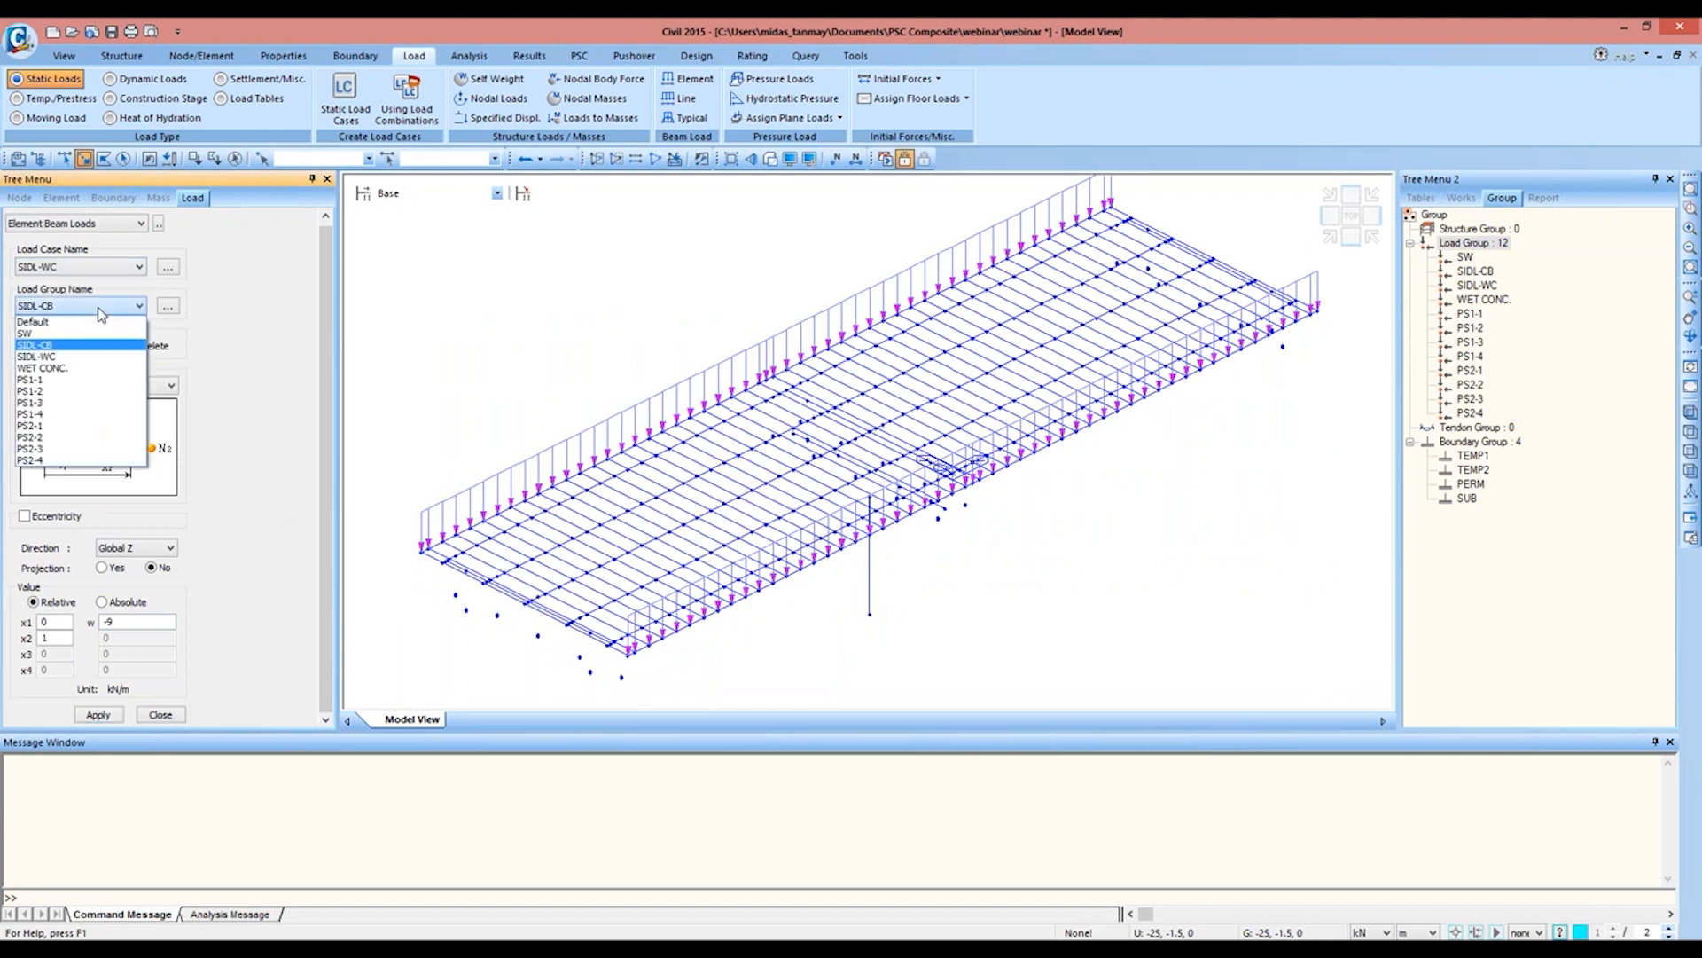
{"action": "left_click", "coordinate": [71, 359]}
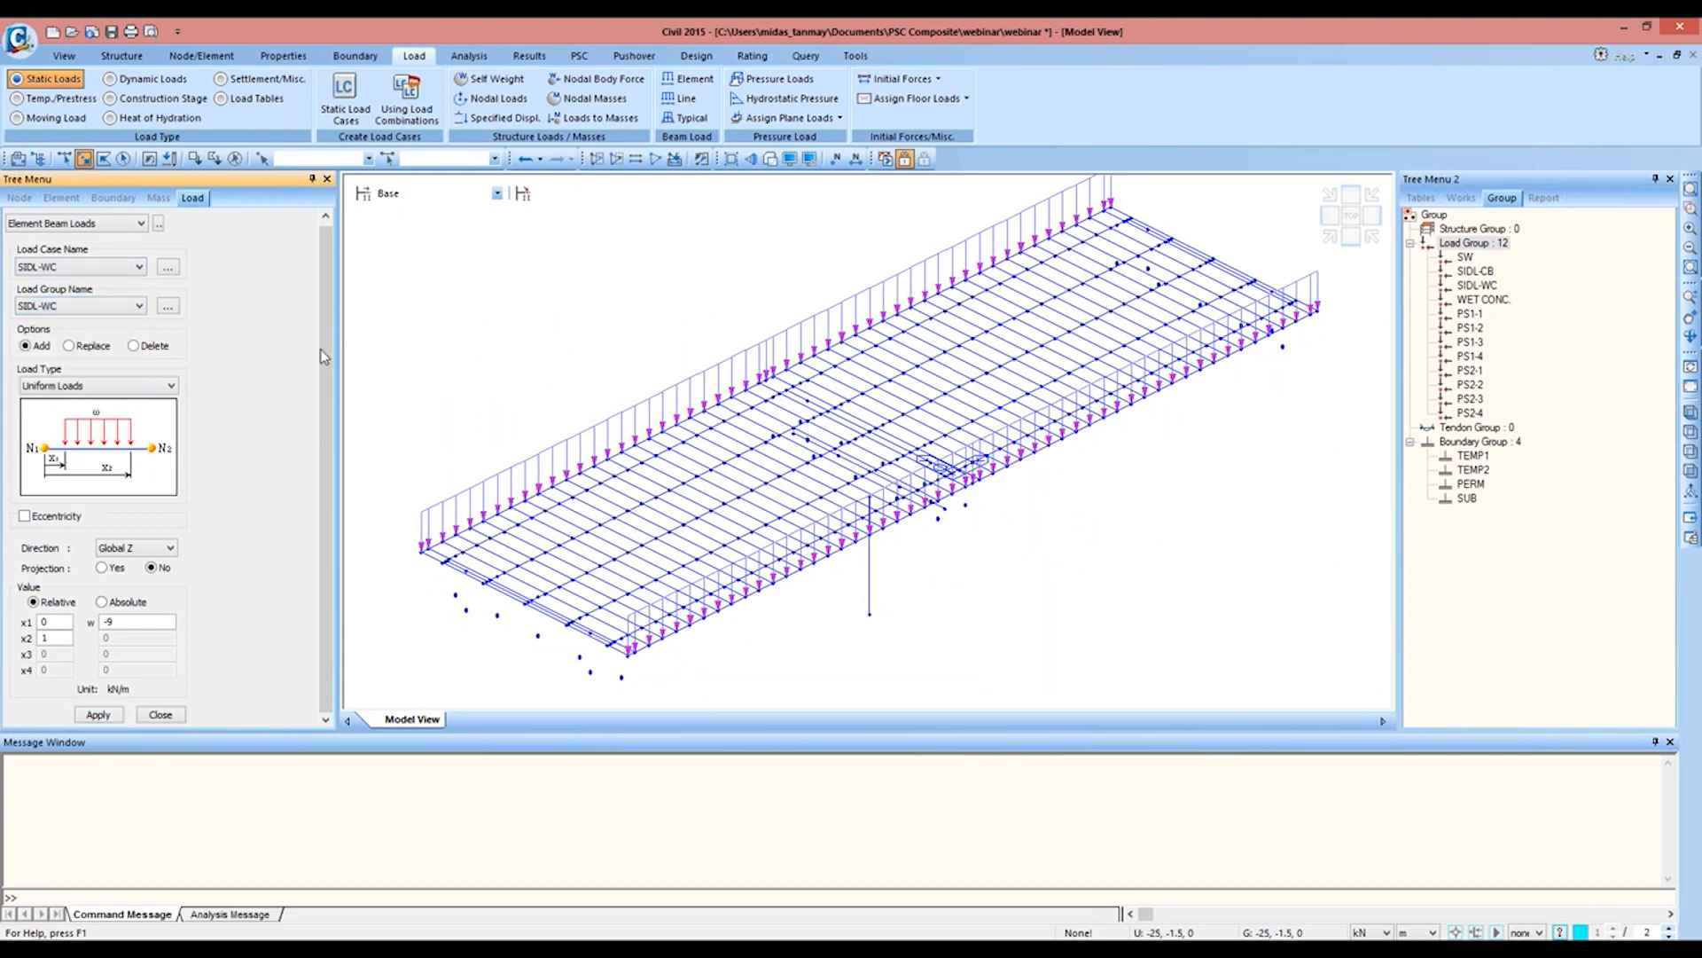
{"action": "double_click", "coordinate": [108, 621]}
{"action": "type", "text": "6.5"}
Step: Isolate the MID-SEC elements in plan view and add the SUP-SEC elements to the active display
{"action": "left_click", "coordinate": [1350, 218]}
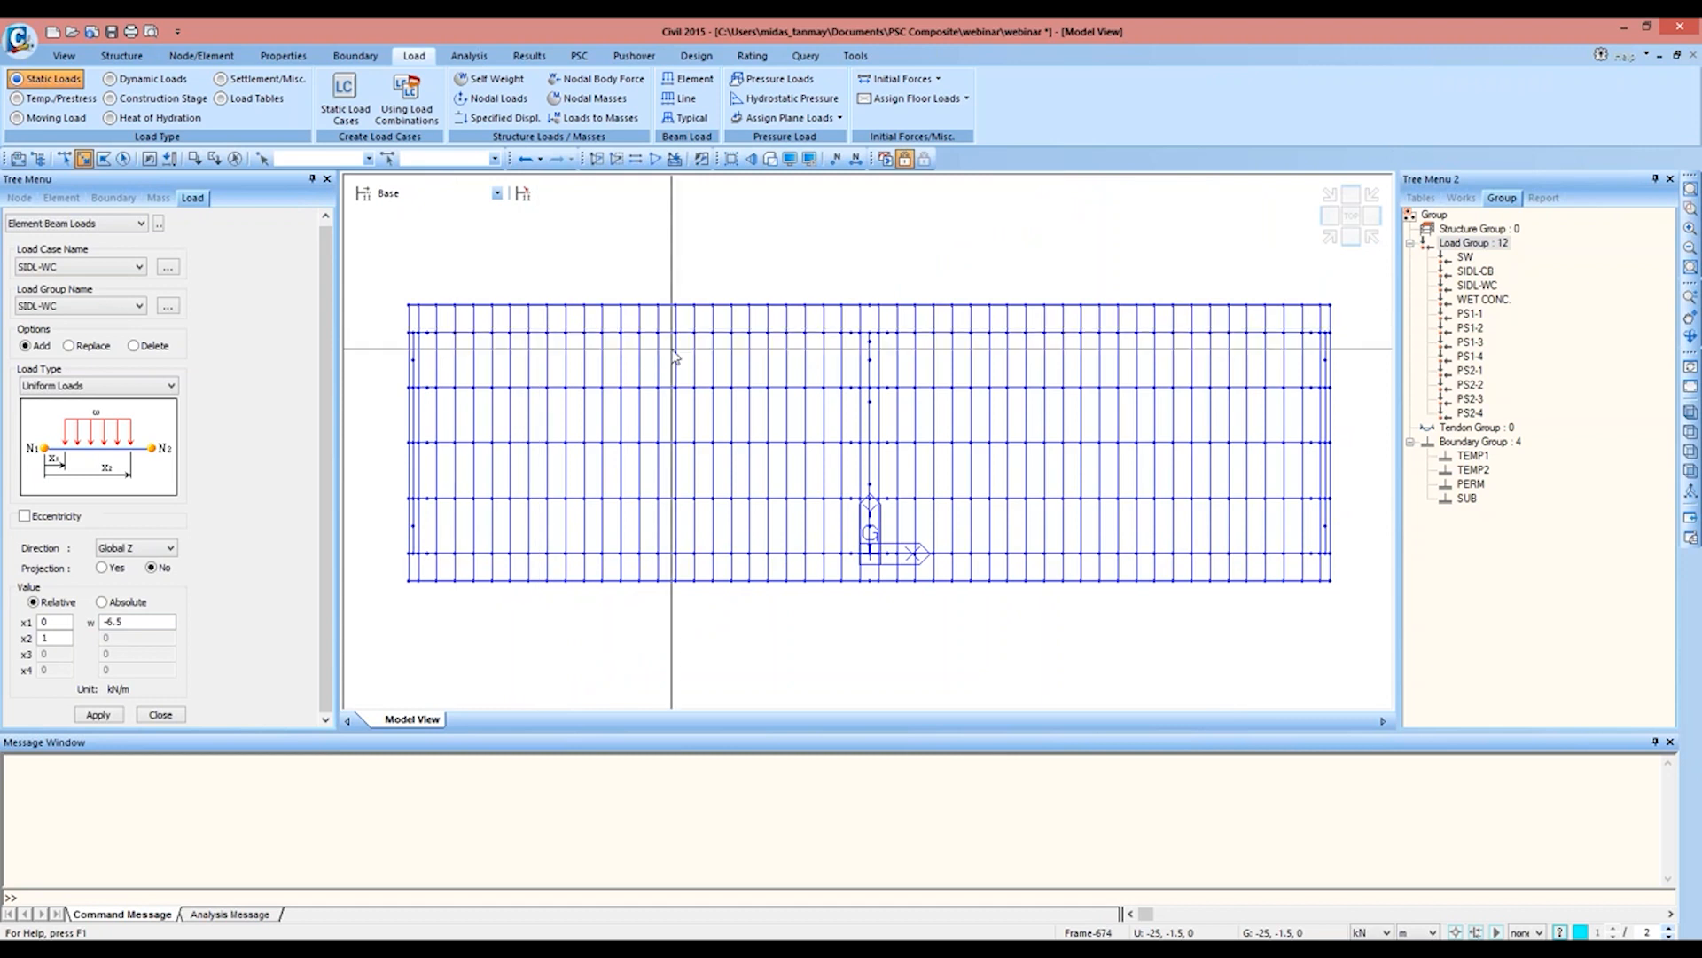
{"action": "left_click", "coordinate": [1457, 197]}
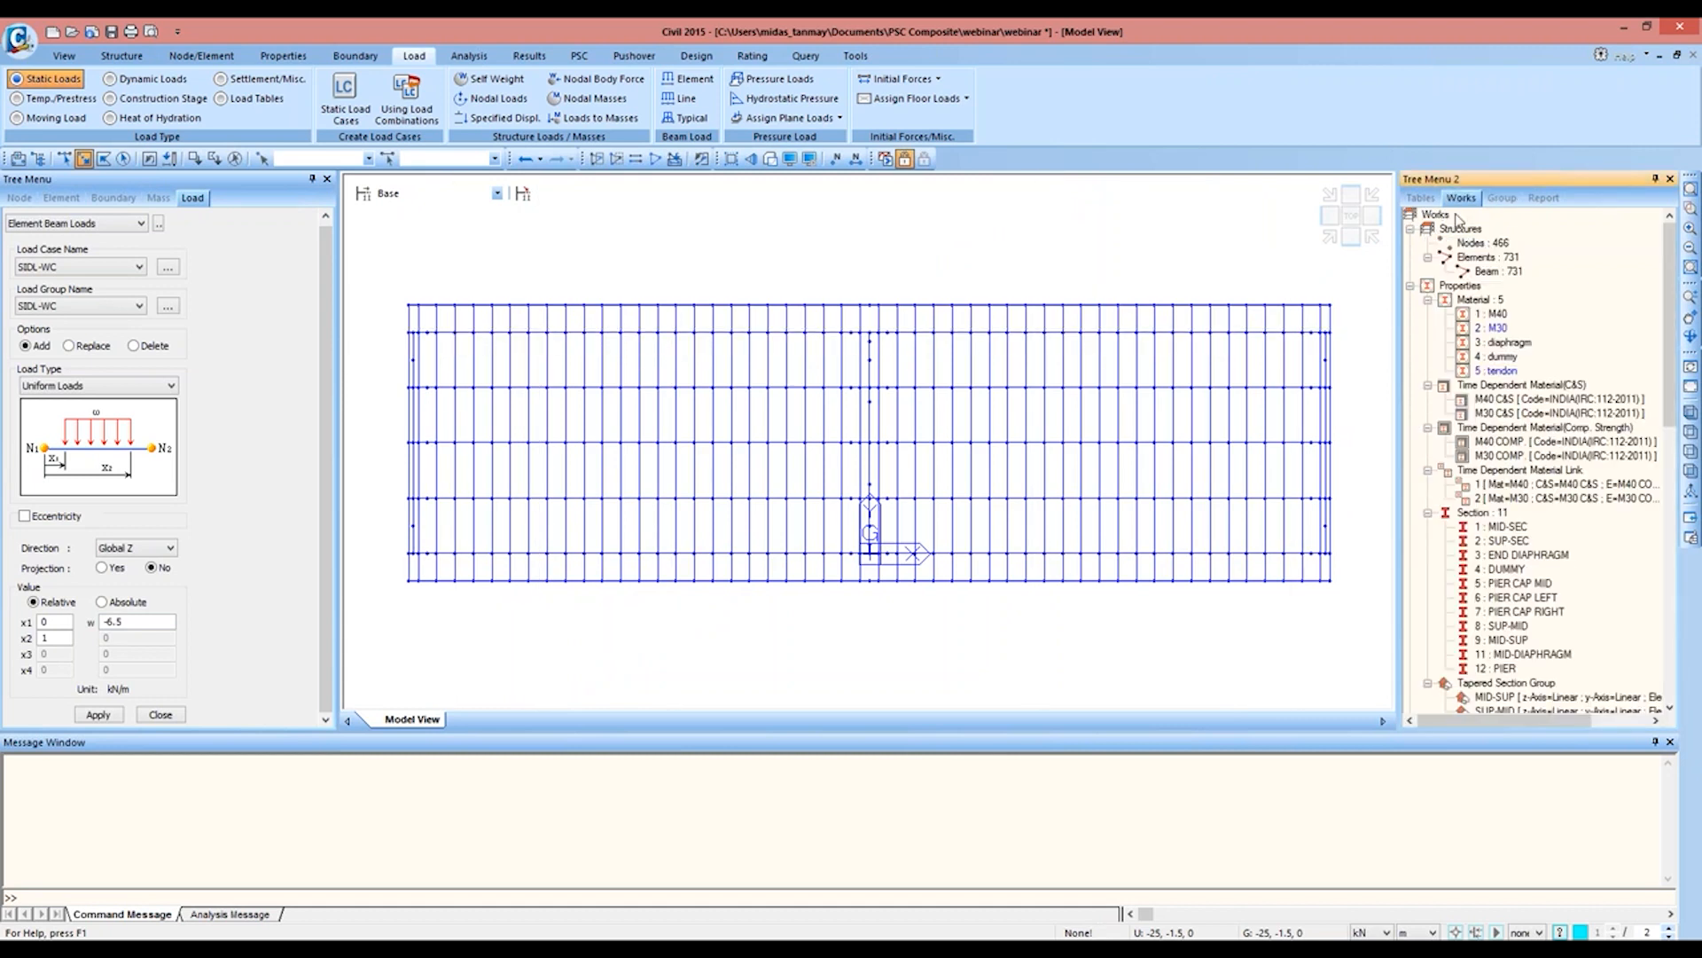
{"action": "left_click", "coordinate": [1508, 526]}
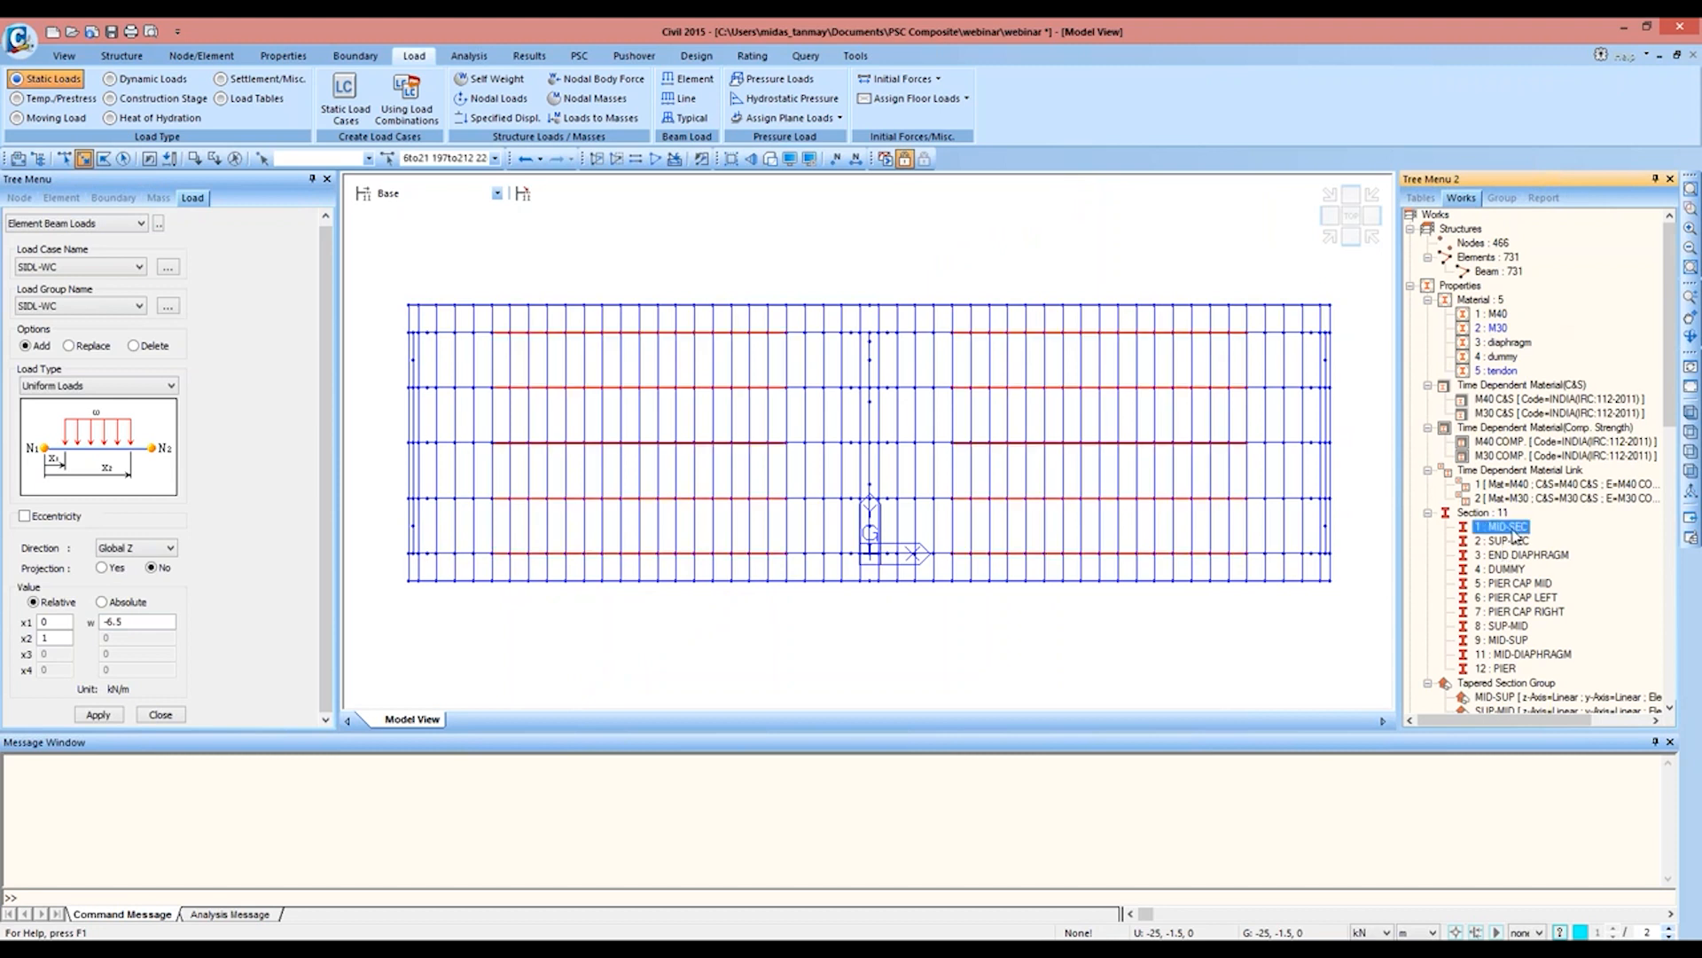
{"action": "left_click", "coordinate": [597, 160]}
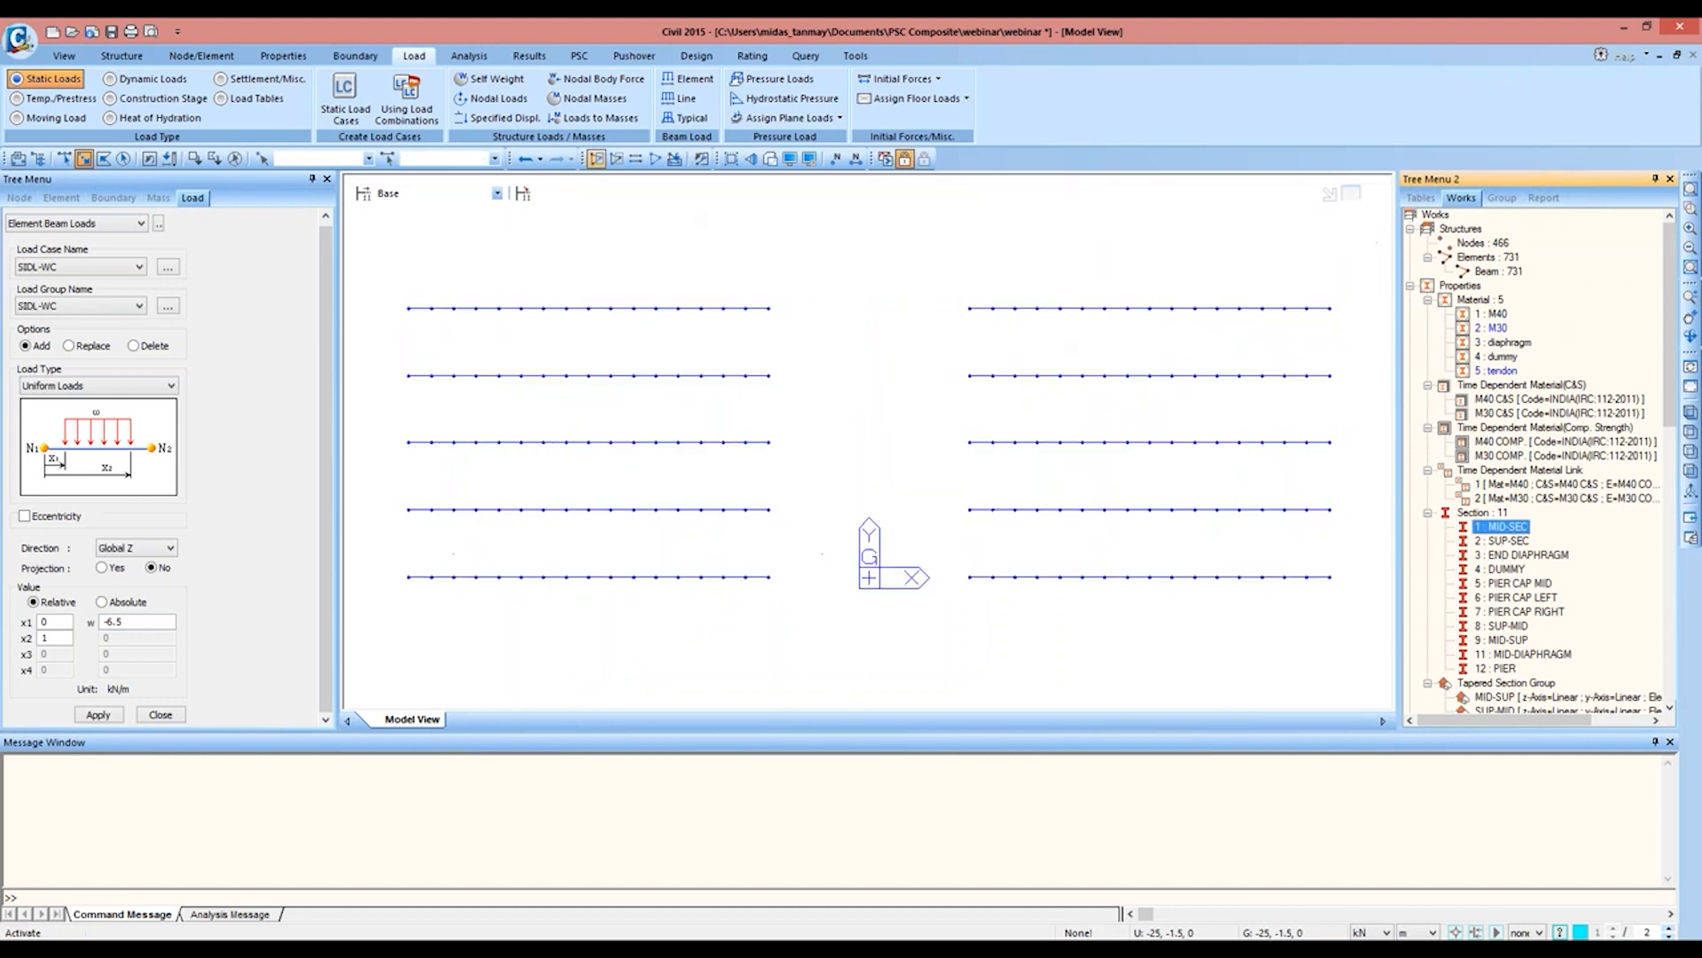
{"action": "right_click", "coordinate": [1510, 544]}
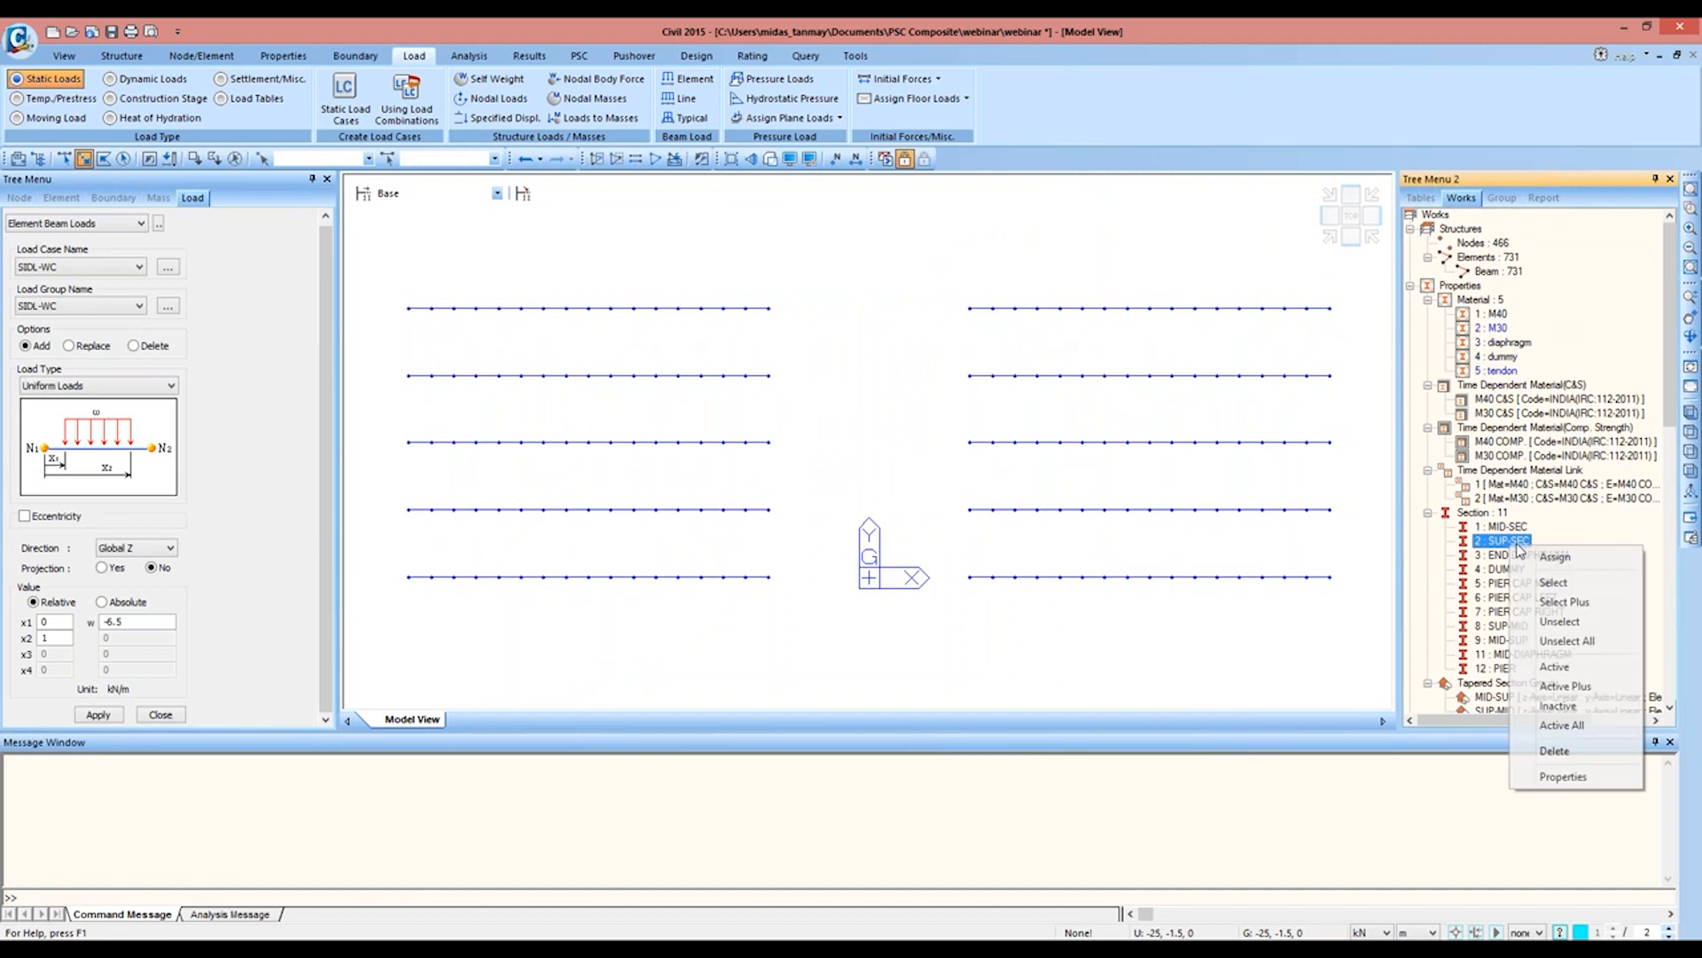
{"action": "left_click", "coordinate": [1583, 690]}
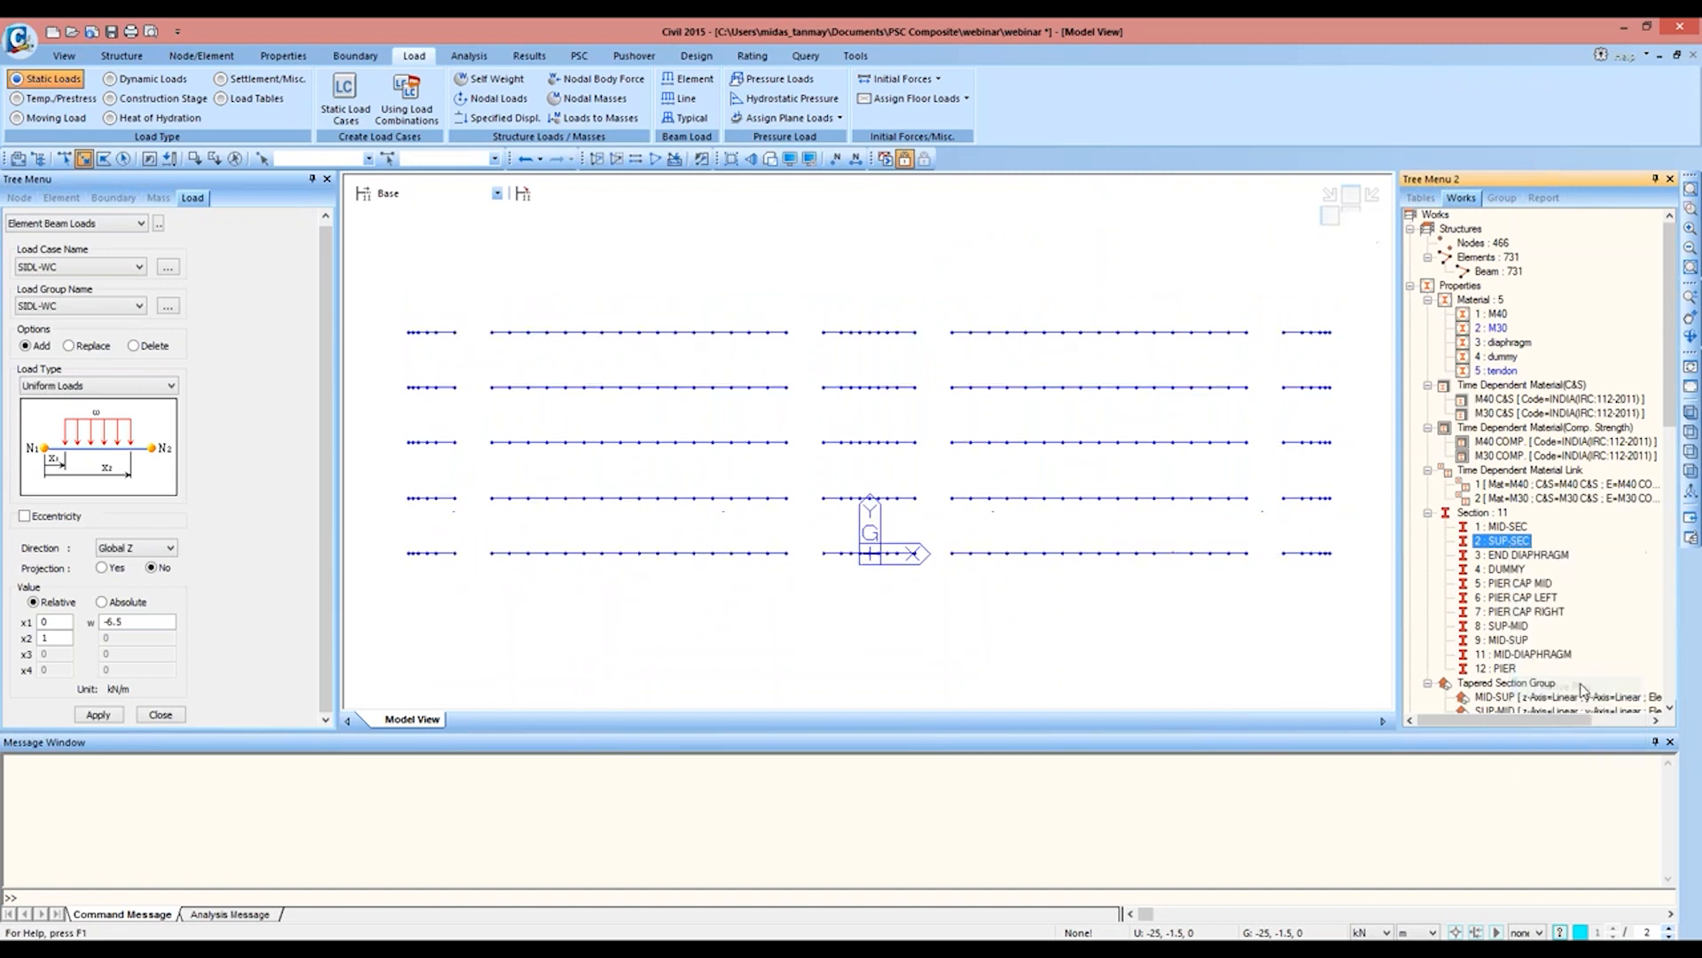
Step: Add the SUP-MID and MID-SUP elements to the active display and apply the SIDL-WC beam load to all active girders
{"action": "left_click", "coordinate": [1505, 628]}
{"action": "right_click", "coordinate": [1505, 631]}
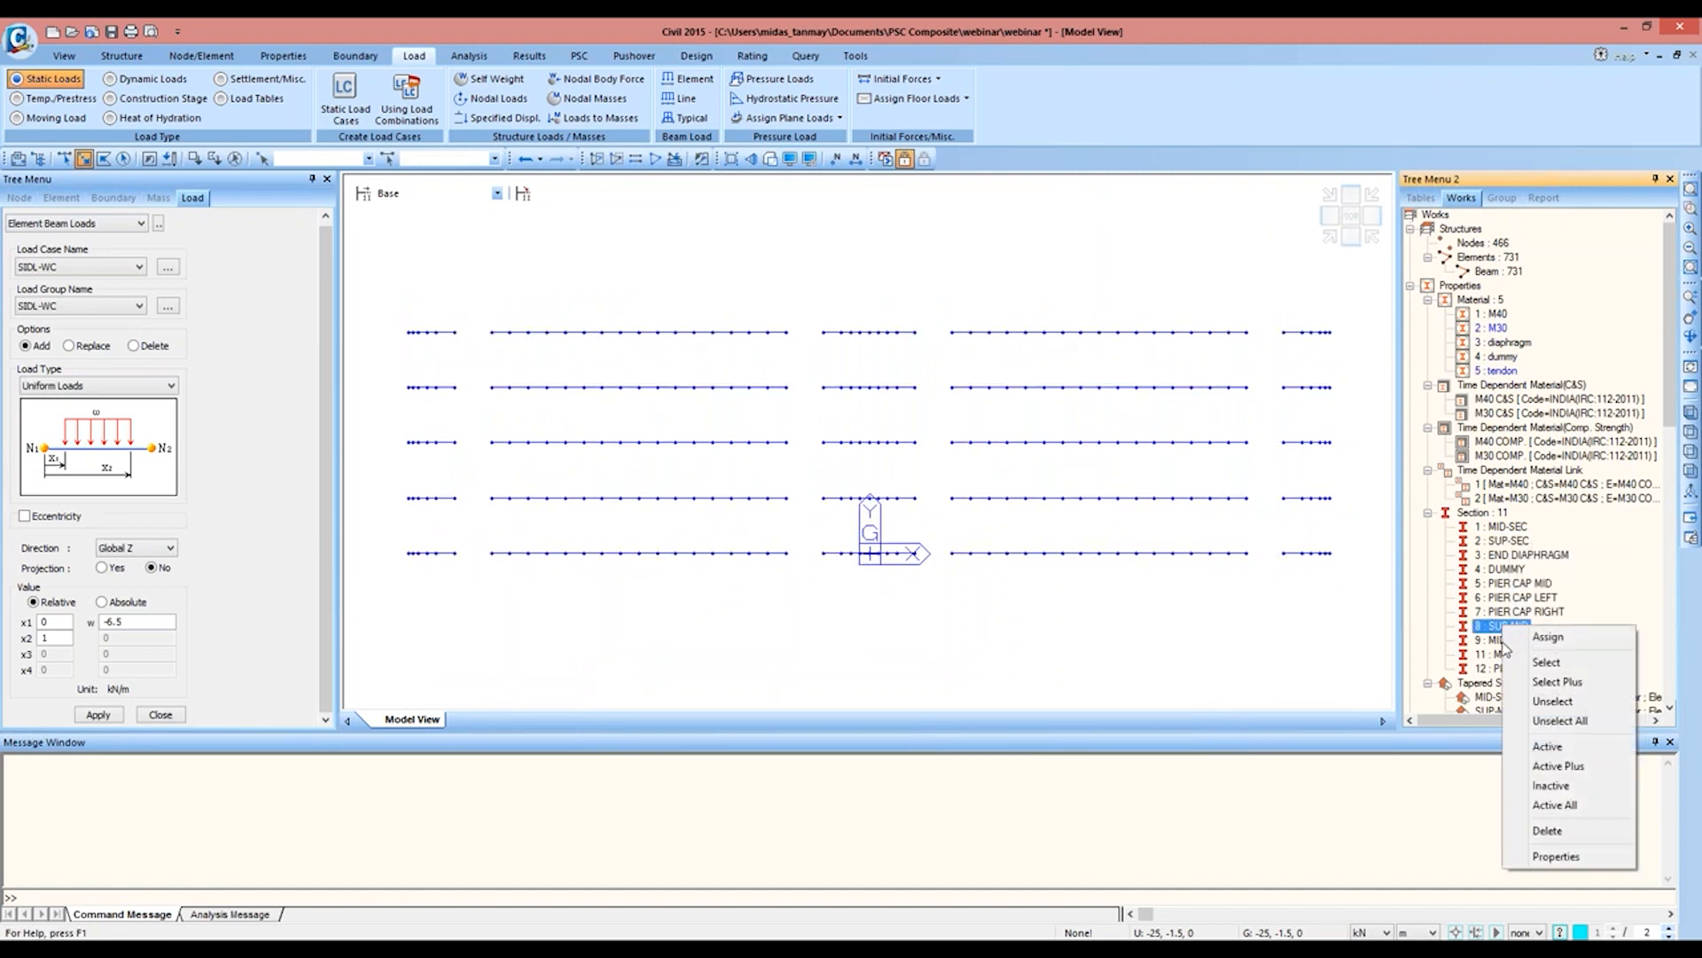
{"action": "left_click", "coordinate": [1565, 764]}
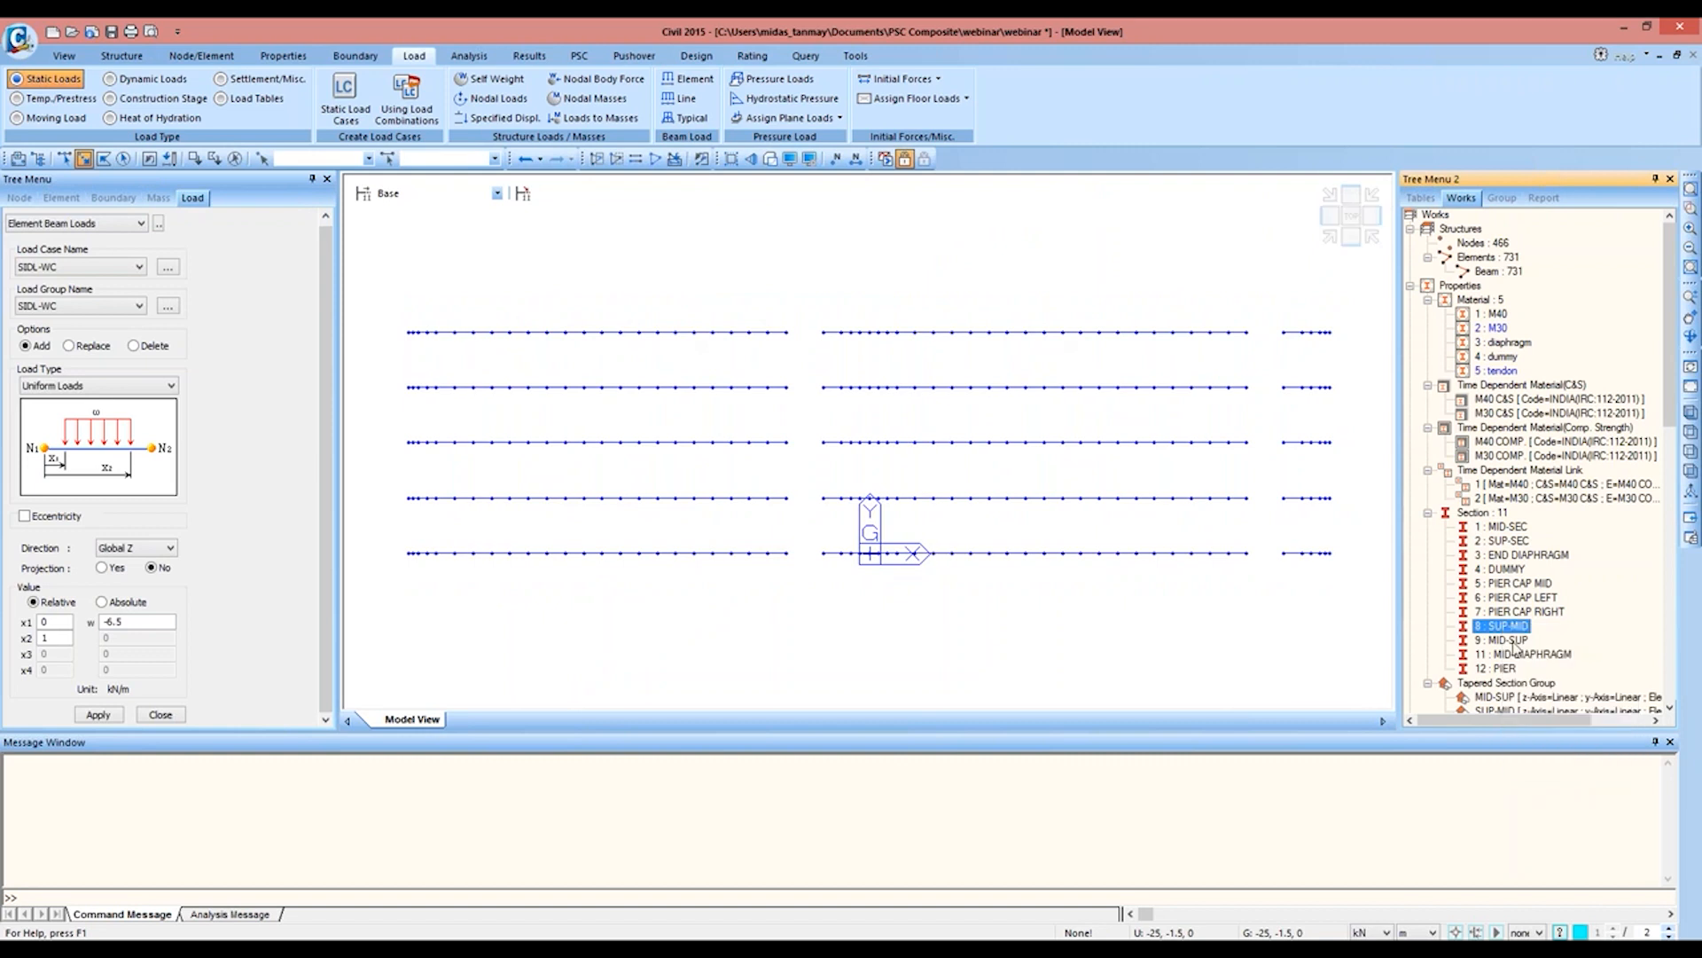
{"action": "right_click", "coordinate": [1507, 639]}
{"action": "left_click", "coordinate": [1543, 784]}
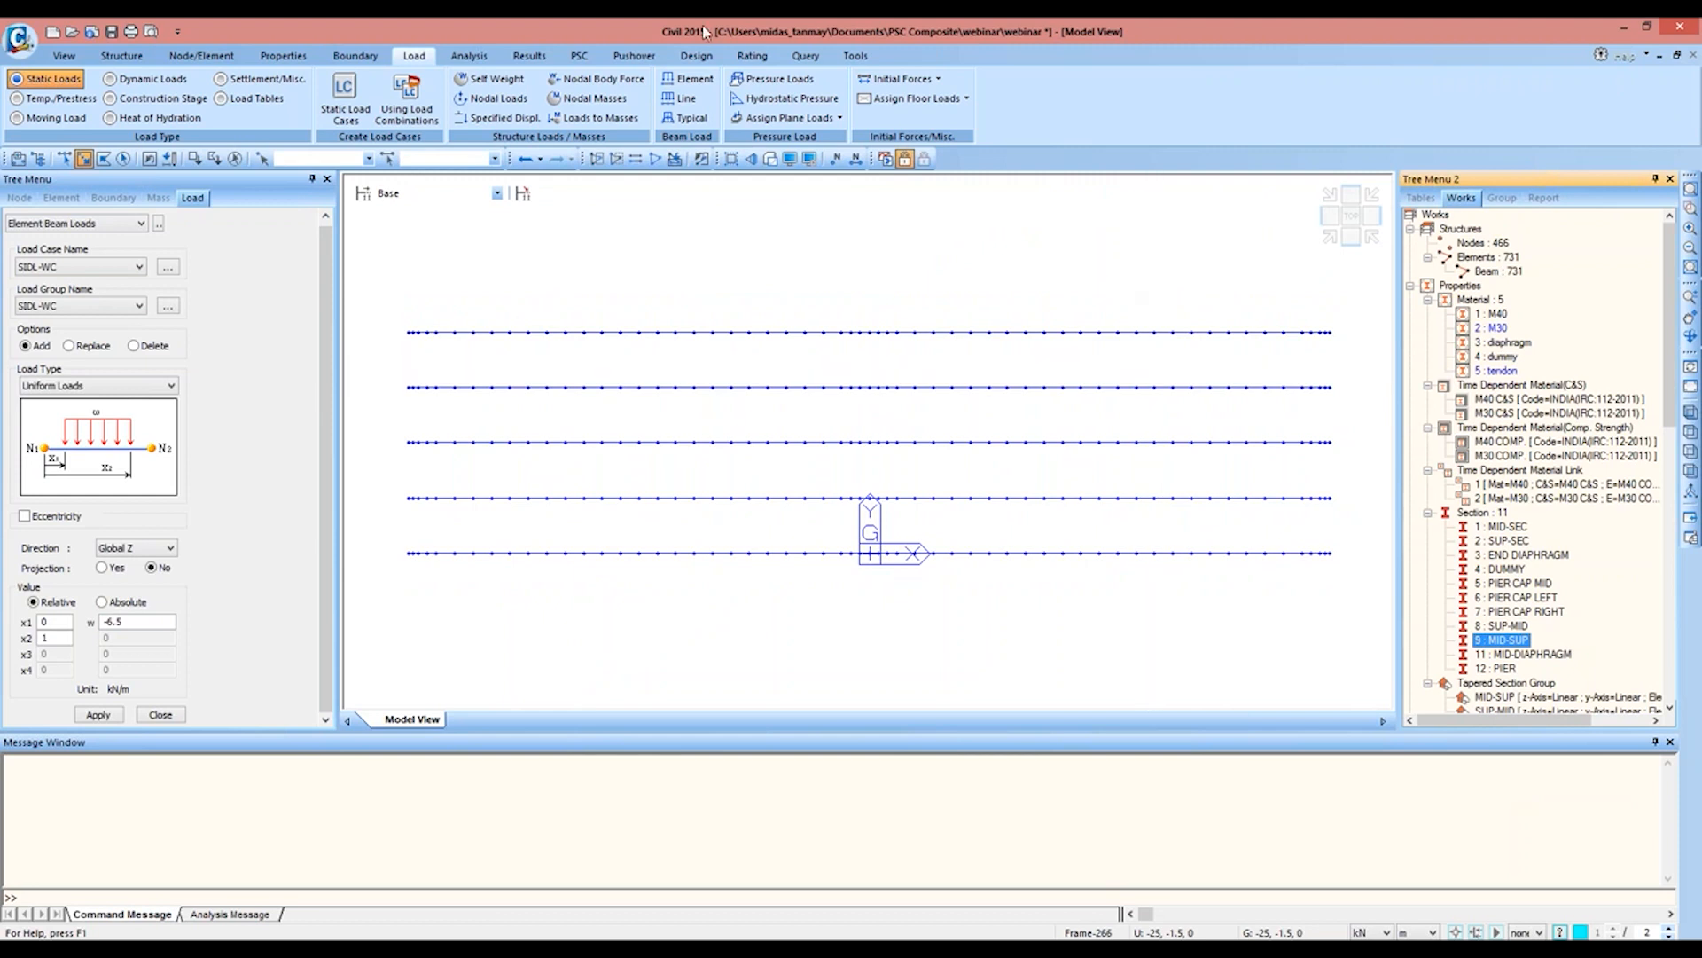
{"action": "left_click", "coordinate": [125, 165]}
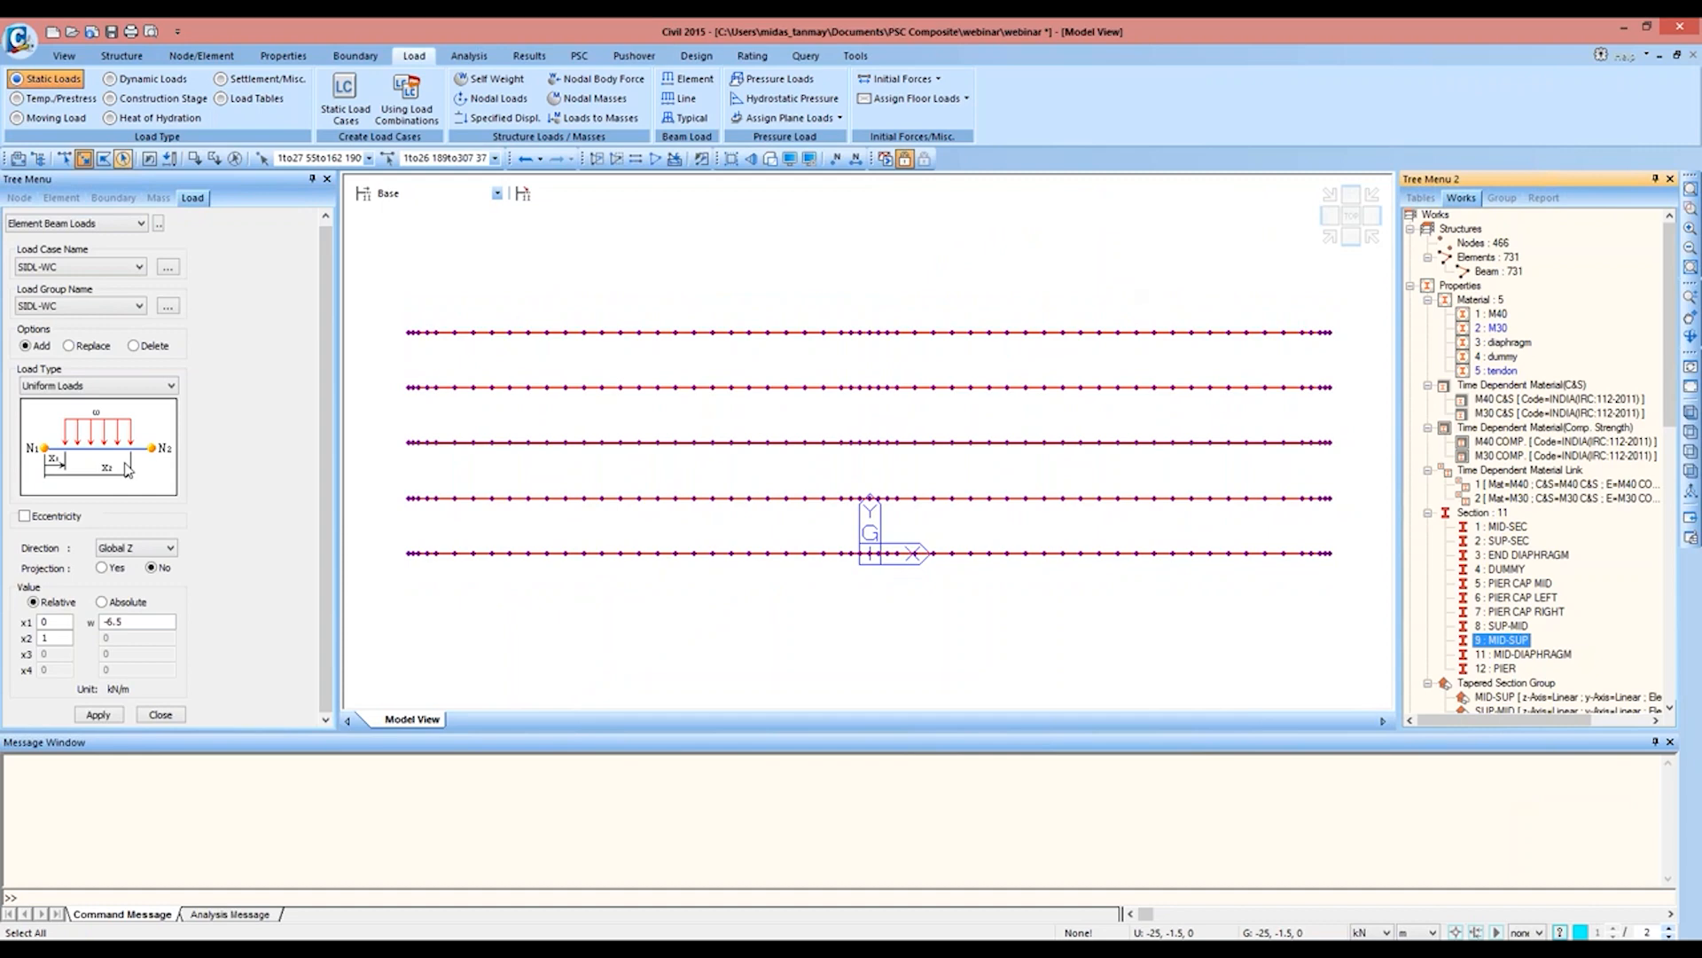
{"action": "left_click", "coordinate": [99, 715]}
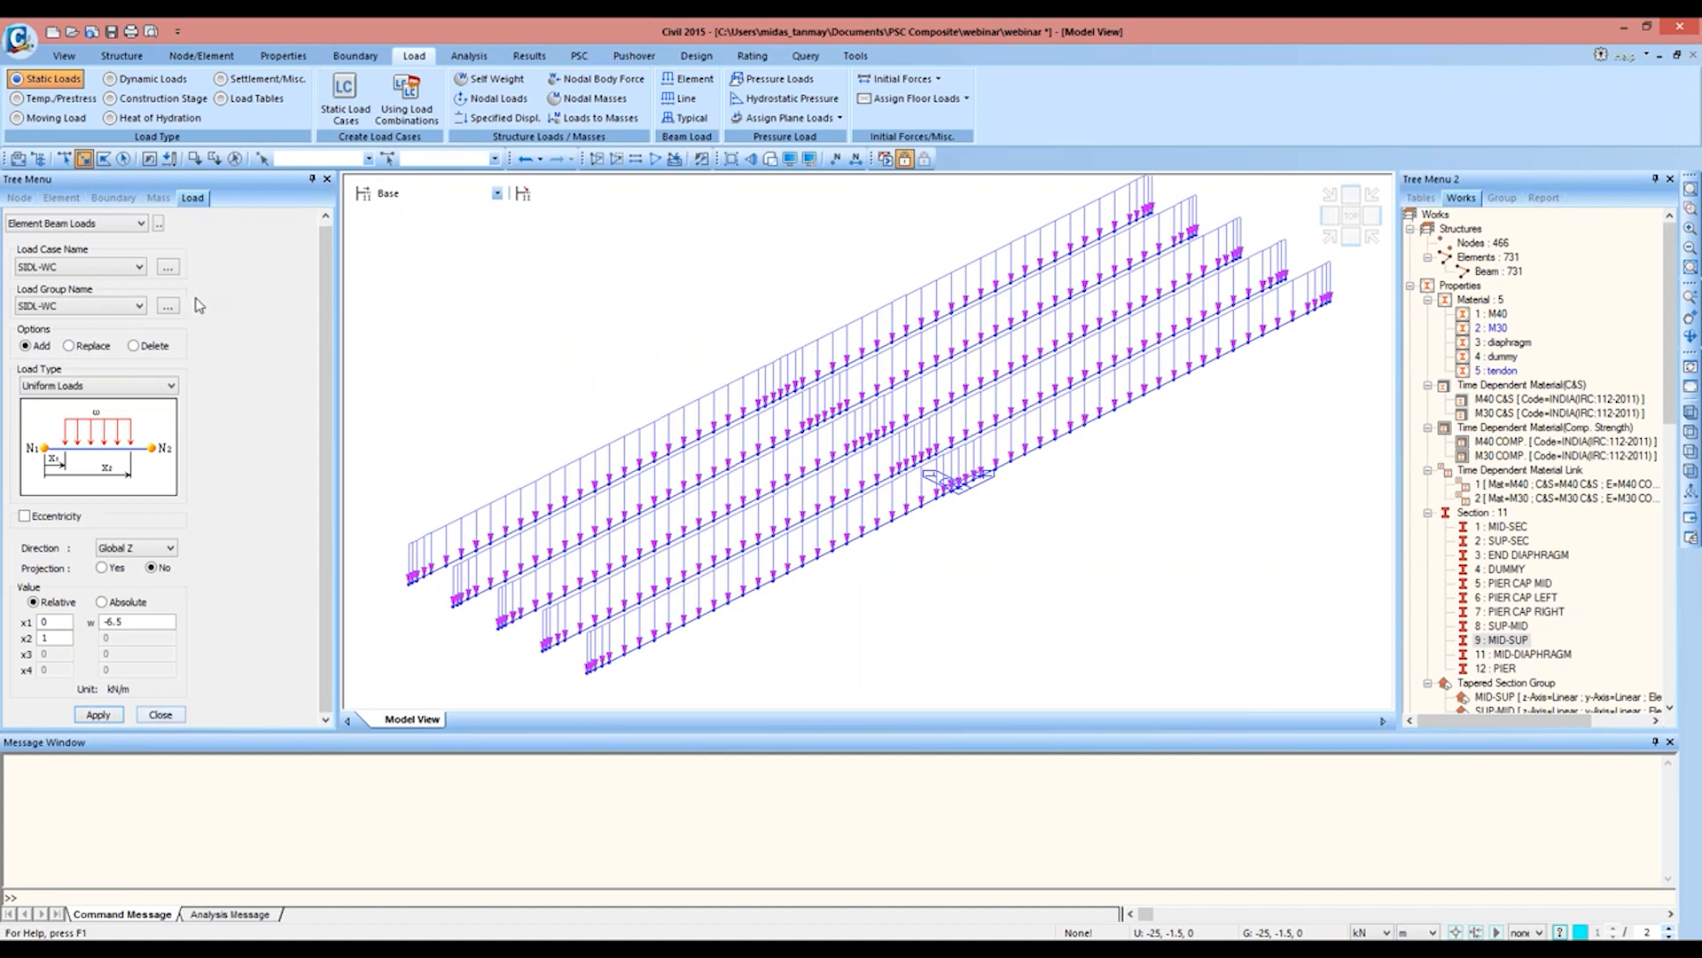
Step: Apply a uniform beam load of -18.8 kN/m to the same girders under load case and load group WET CONC
{"action": "left_click", "coordinate": [125, 268]}
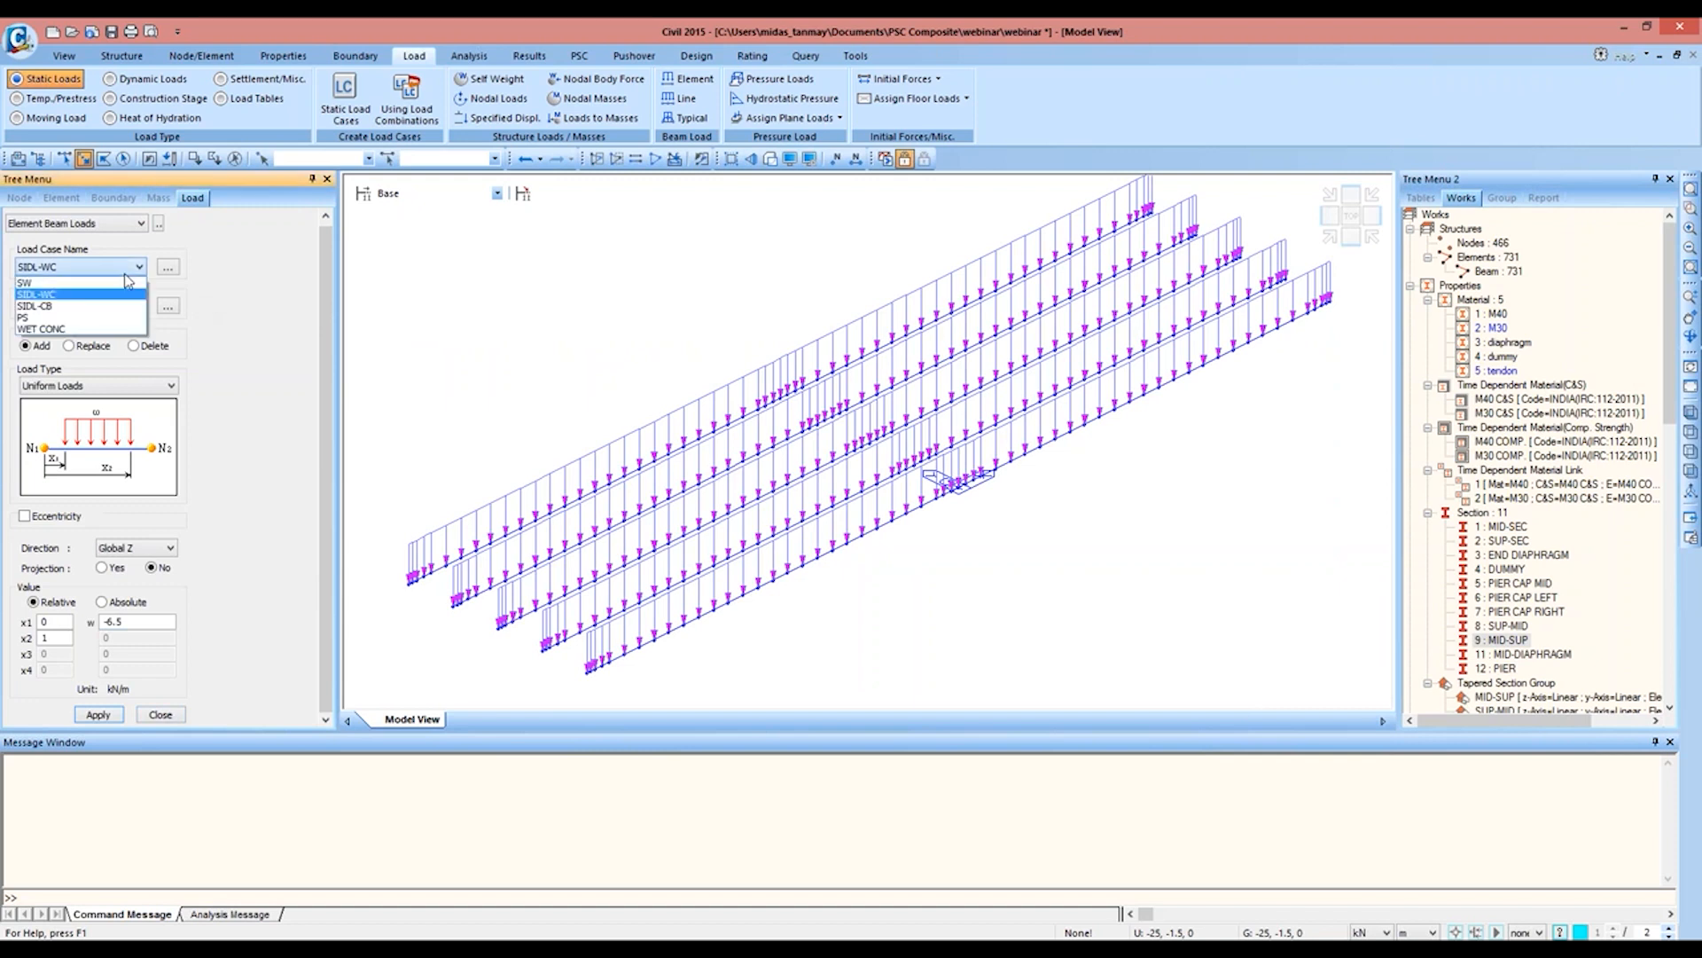
{"action": "left_click", "coordinate": [108, 330]}
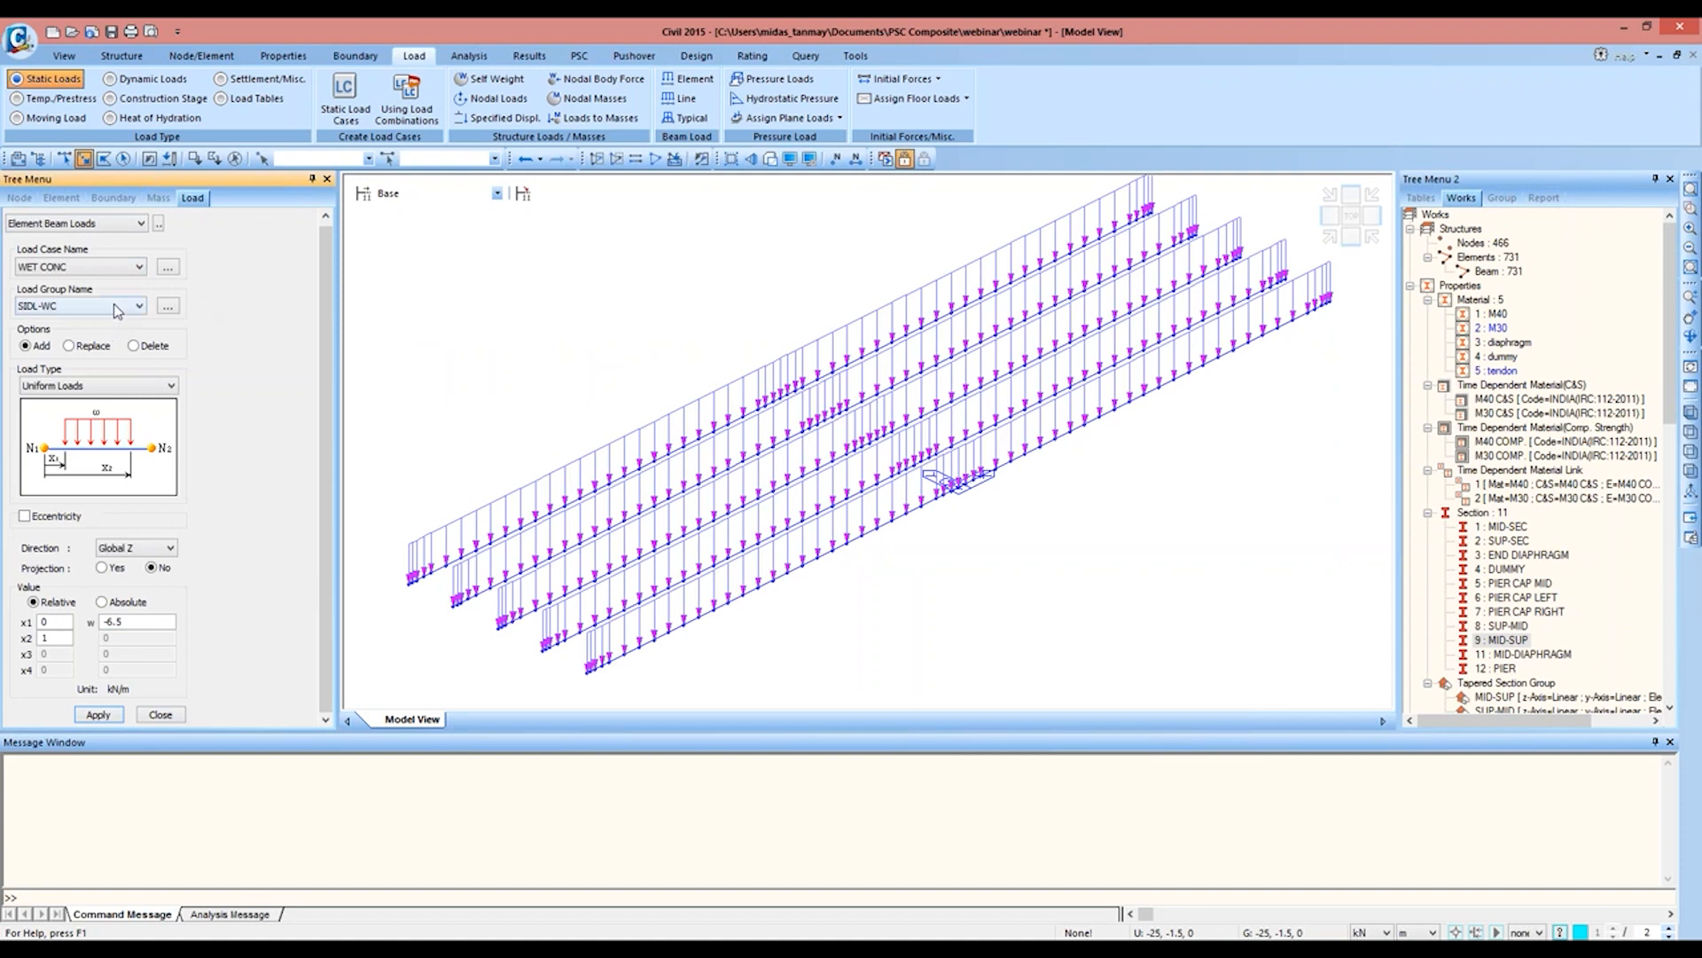
{"action": "left_click", "coordinate": [116, 310]}
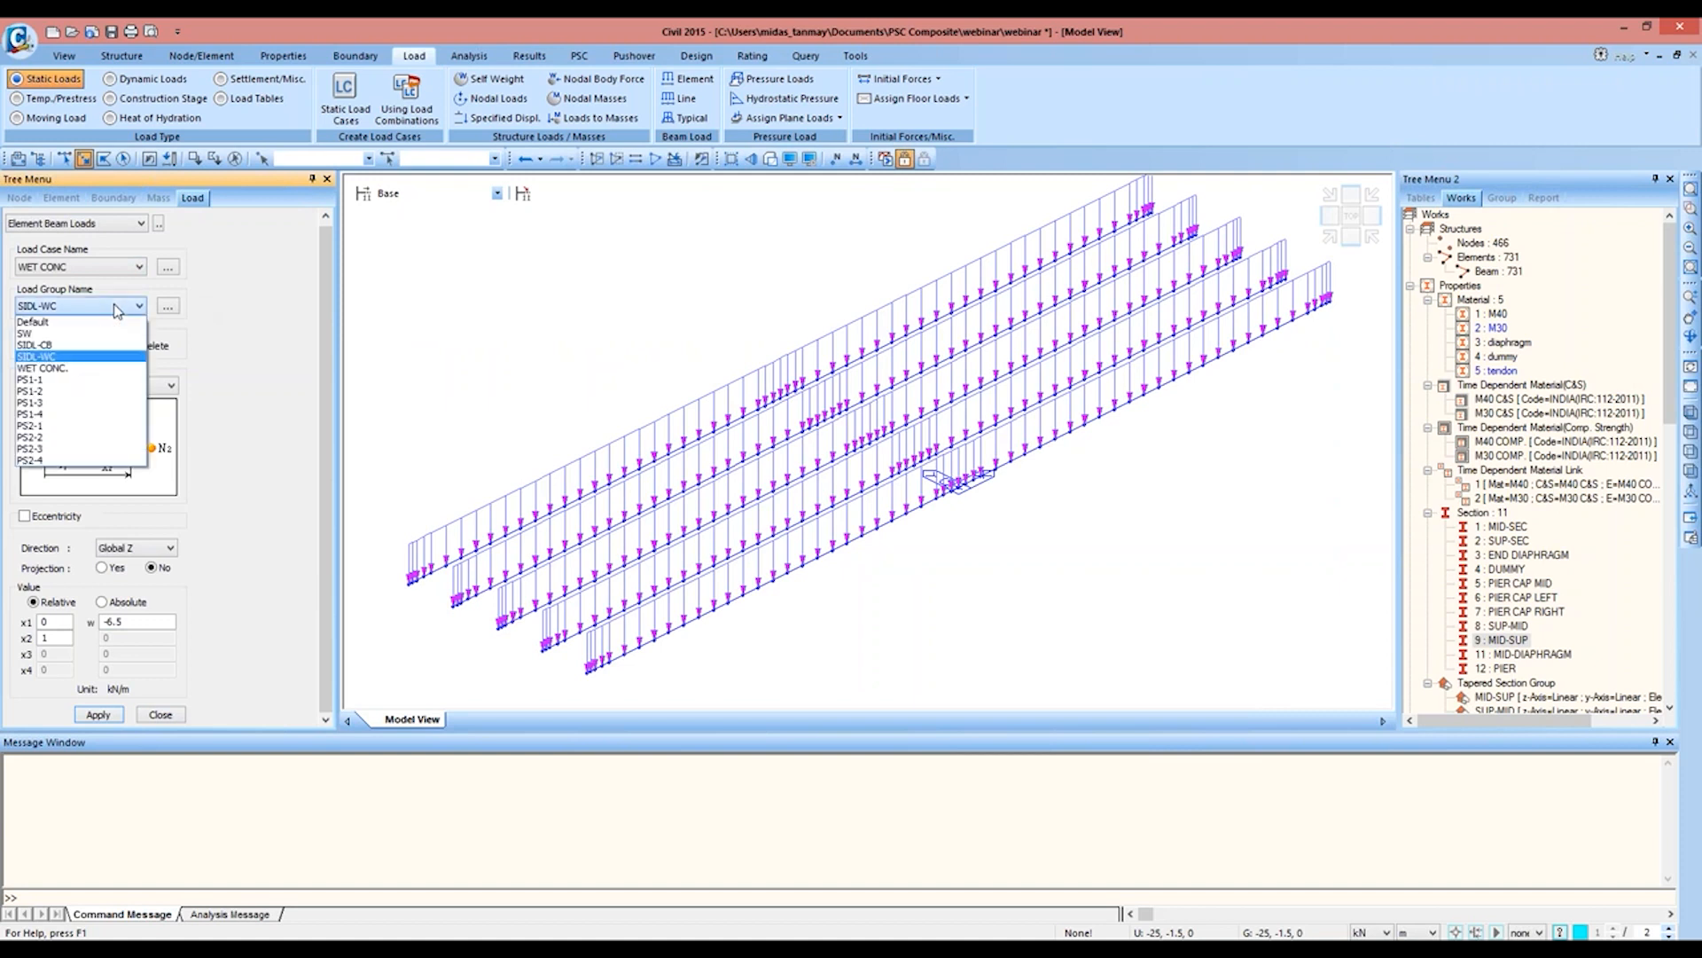
{"action": "left_click", "coordinate": [91, 376]}
{"action": "double_click", "coordinate": [168, 622]}
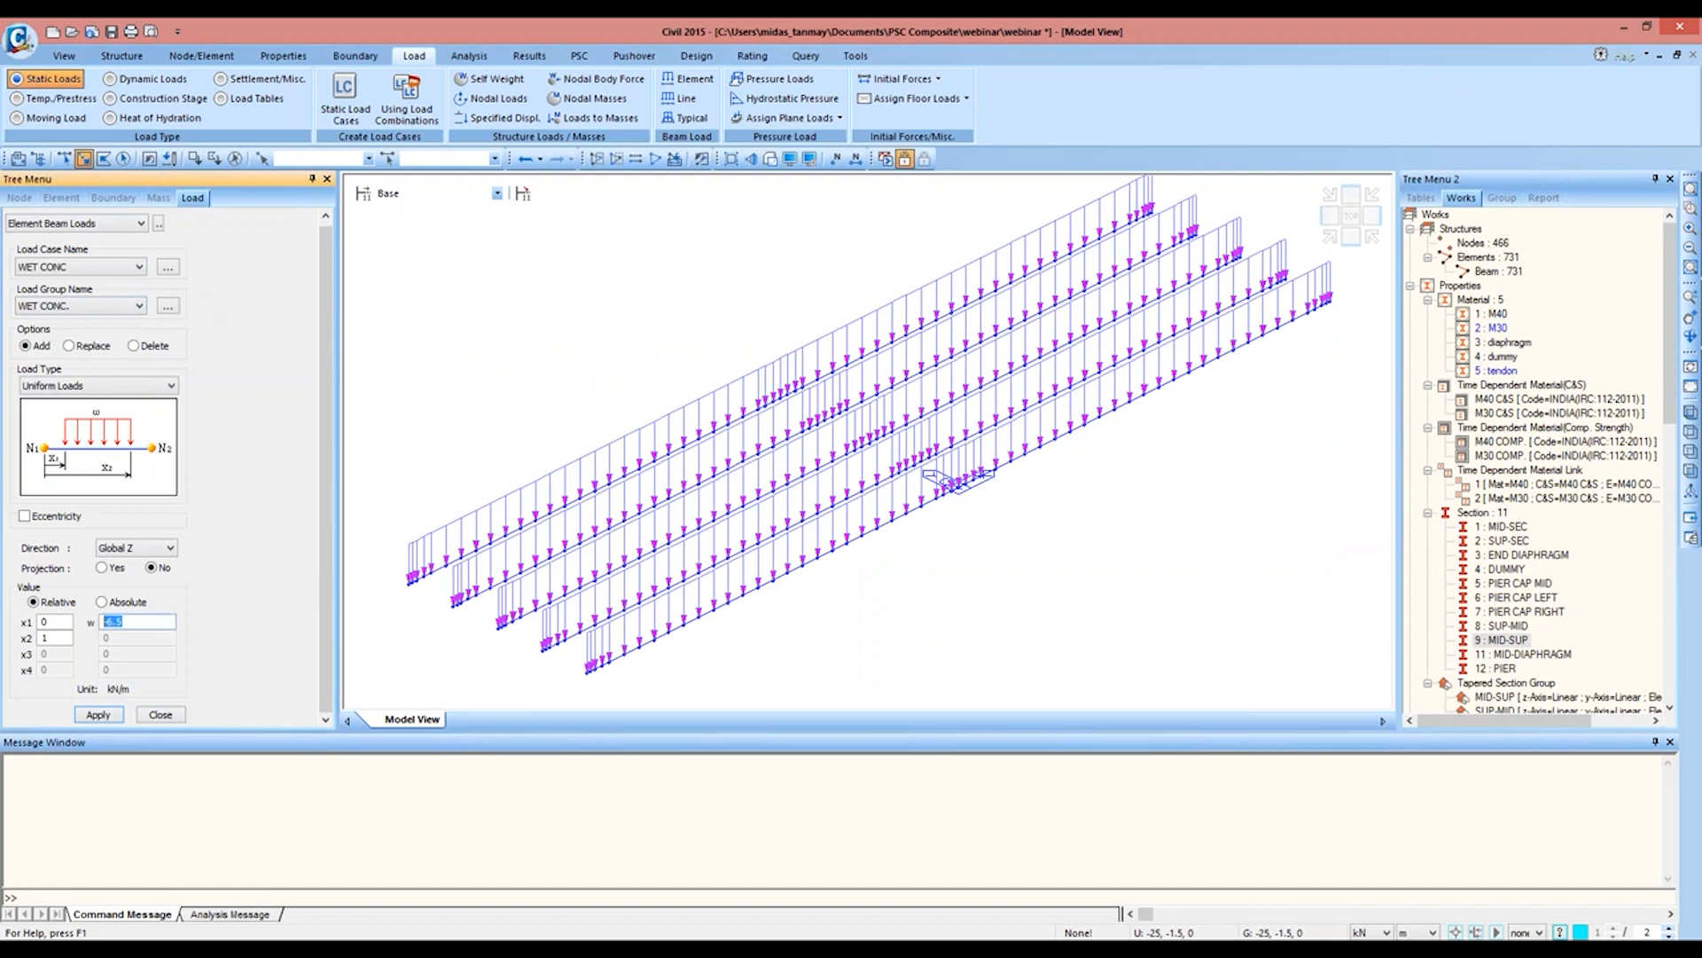
{"action": "type", "text": "-18.8"}
{"action": "left_click", "coordinate": [161, 162]}
{"action": "left_click", "coordinate": [98, 716]}
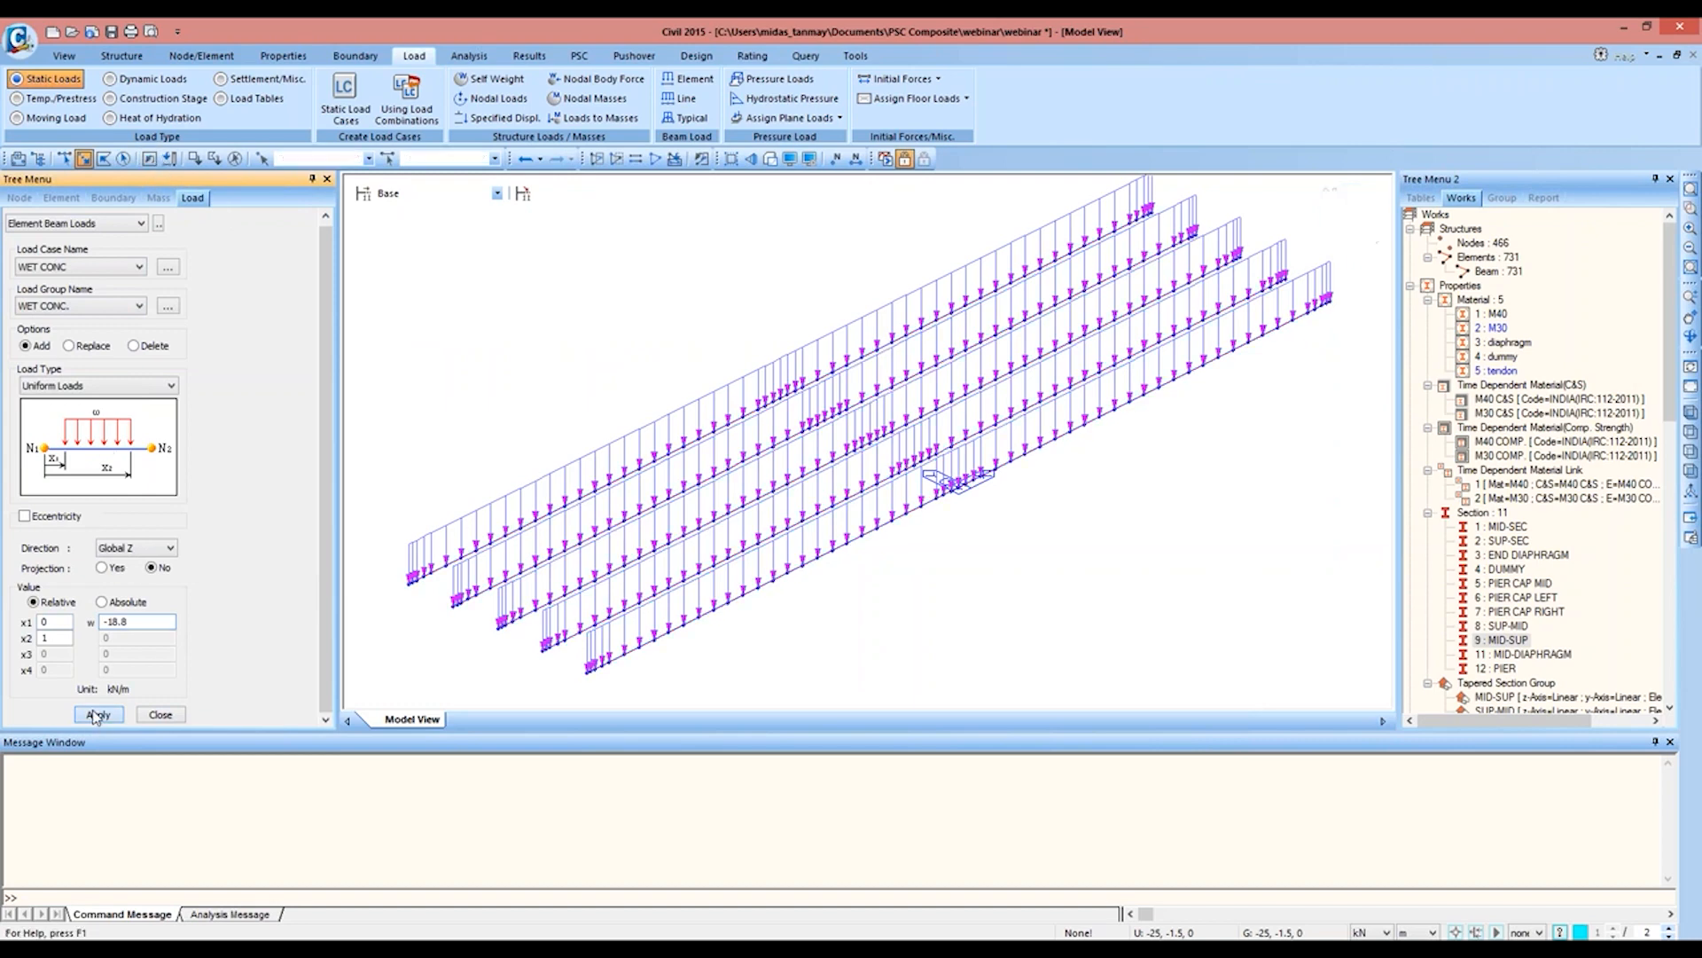
{"action": "left_click", "coordinate": [154, 715]}
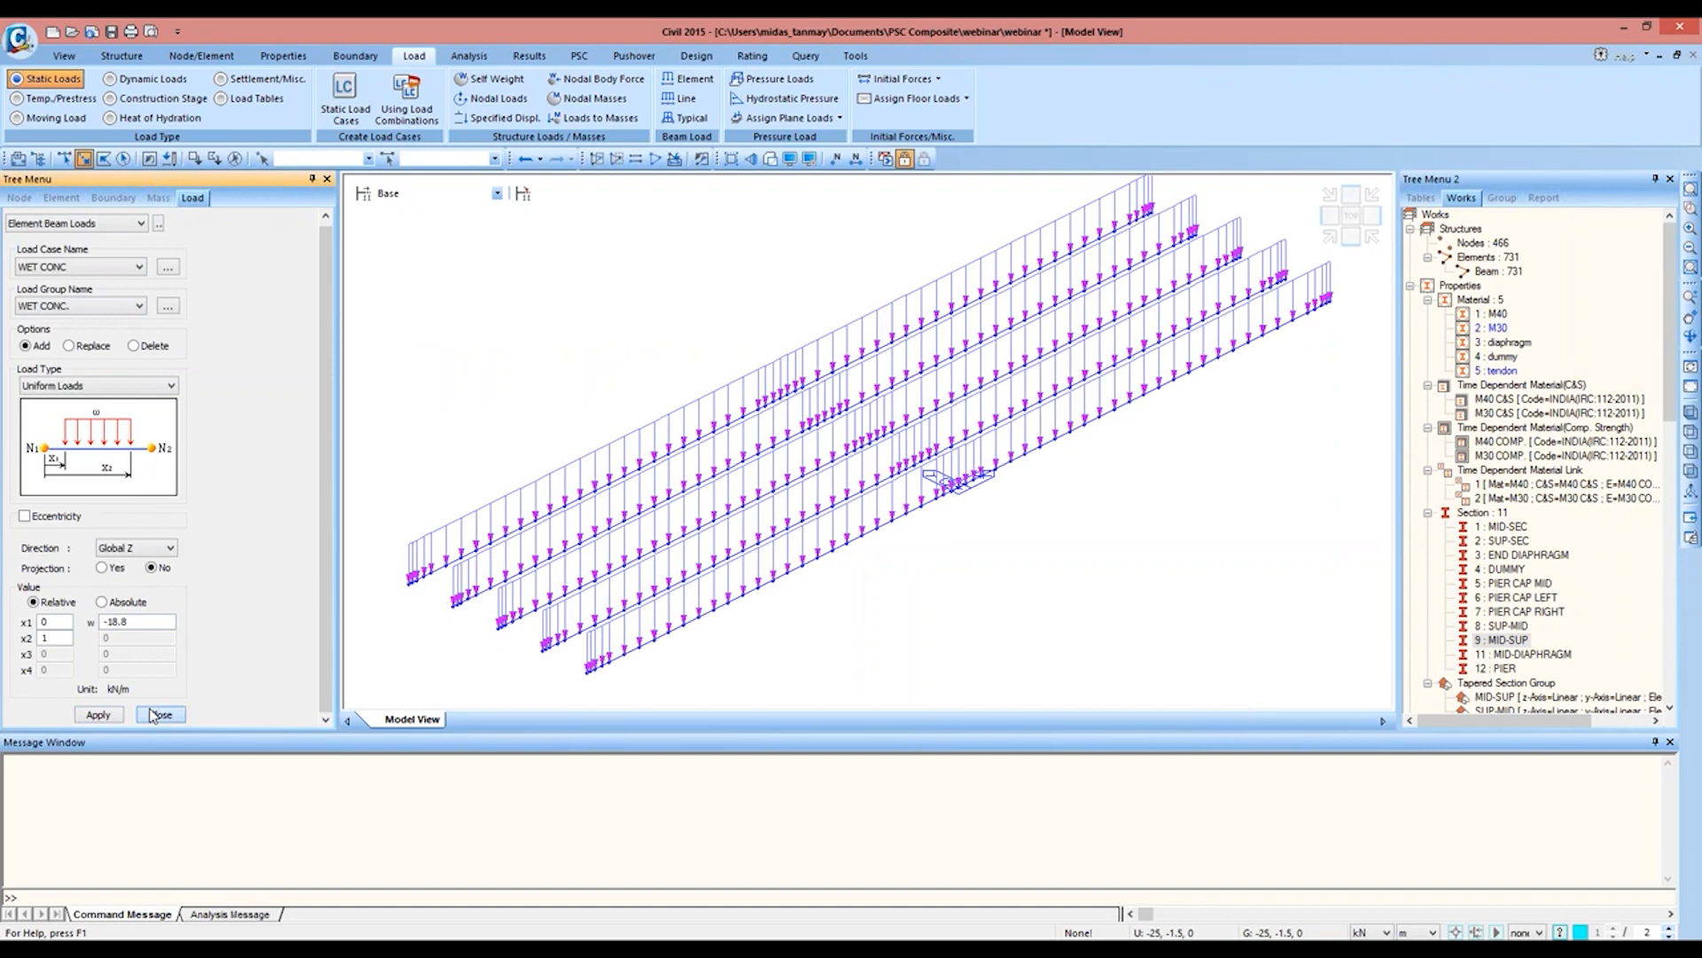
Step: Check the SIDL-WC element beam loads on the girders, hide their display, and reactivate the whole model
{"action": "scroll", "coordinate": [323, 672], "scroll_direction": "down", "scroll_amount": 1}
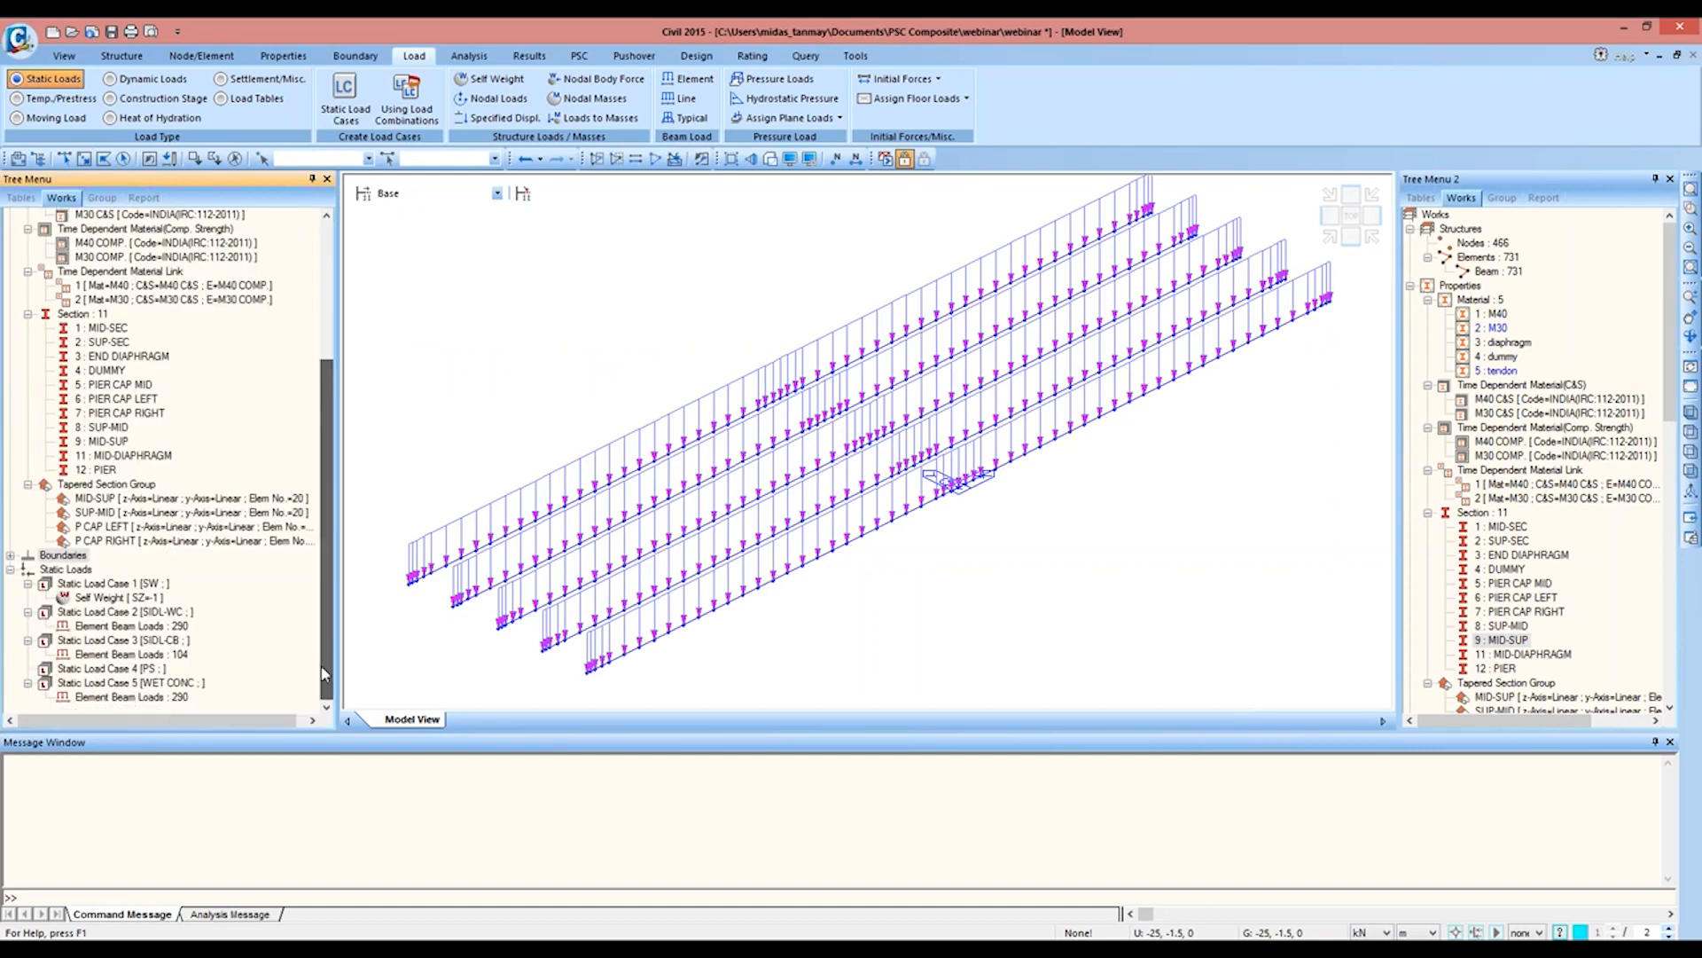
{"action": "right_click", "coordinate": [123, 626]}
{"action": "left_click", "coordinate": [137, 671]}
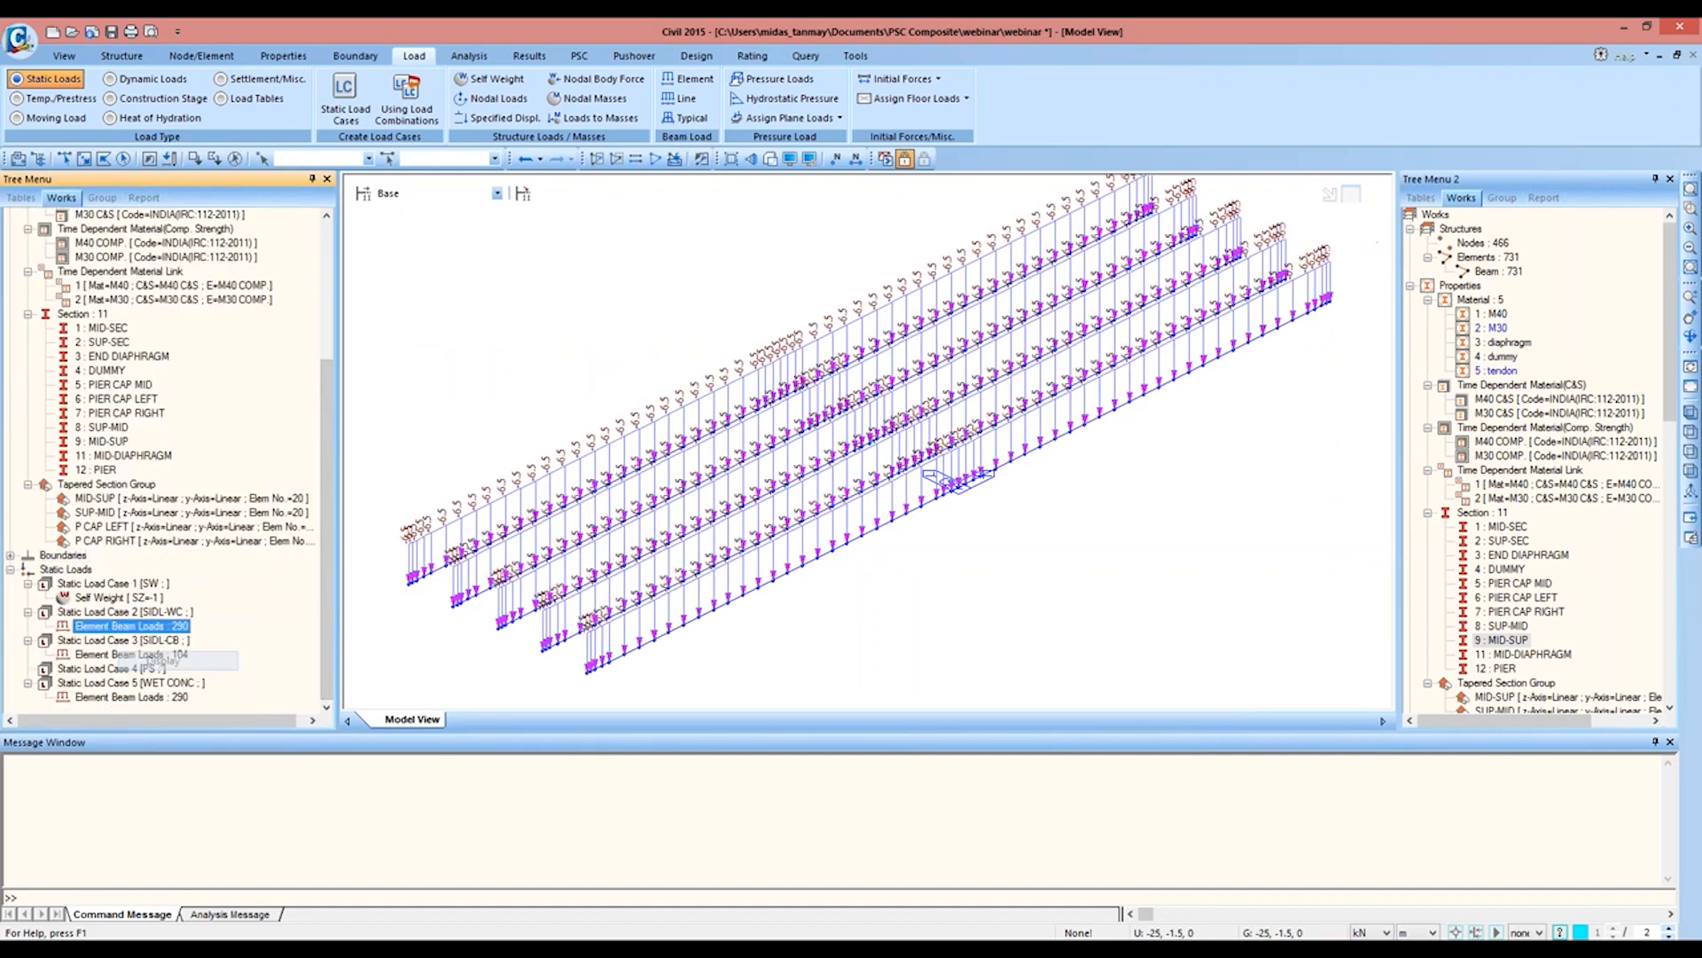
{"action": "right_click", "coordinate": [125, 624]}
{"action": "left_click", "coordinate": [169, 675]}
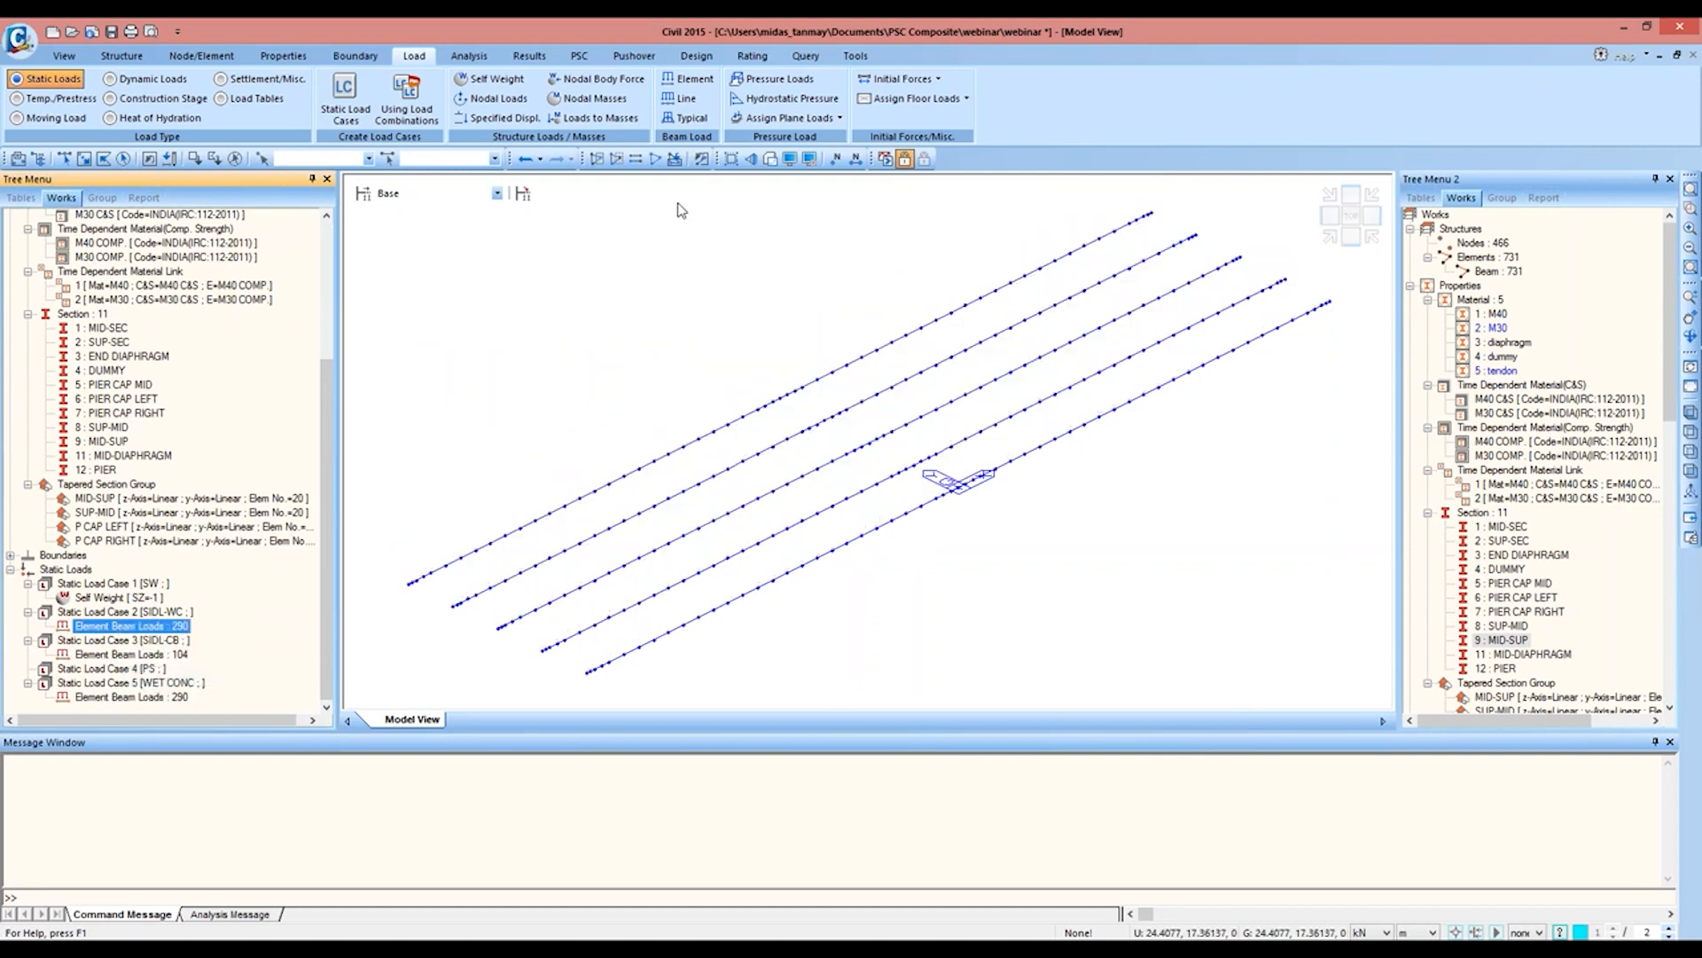
{"action": "left_click", "coordinate": [656, 160]}
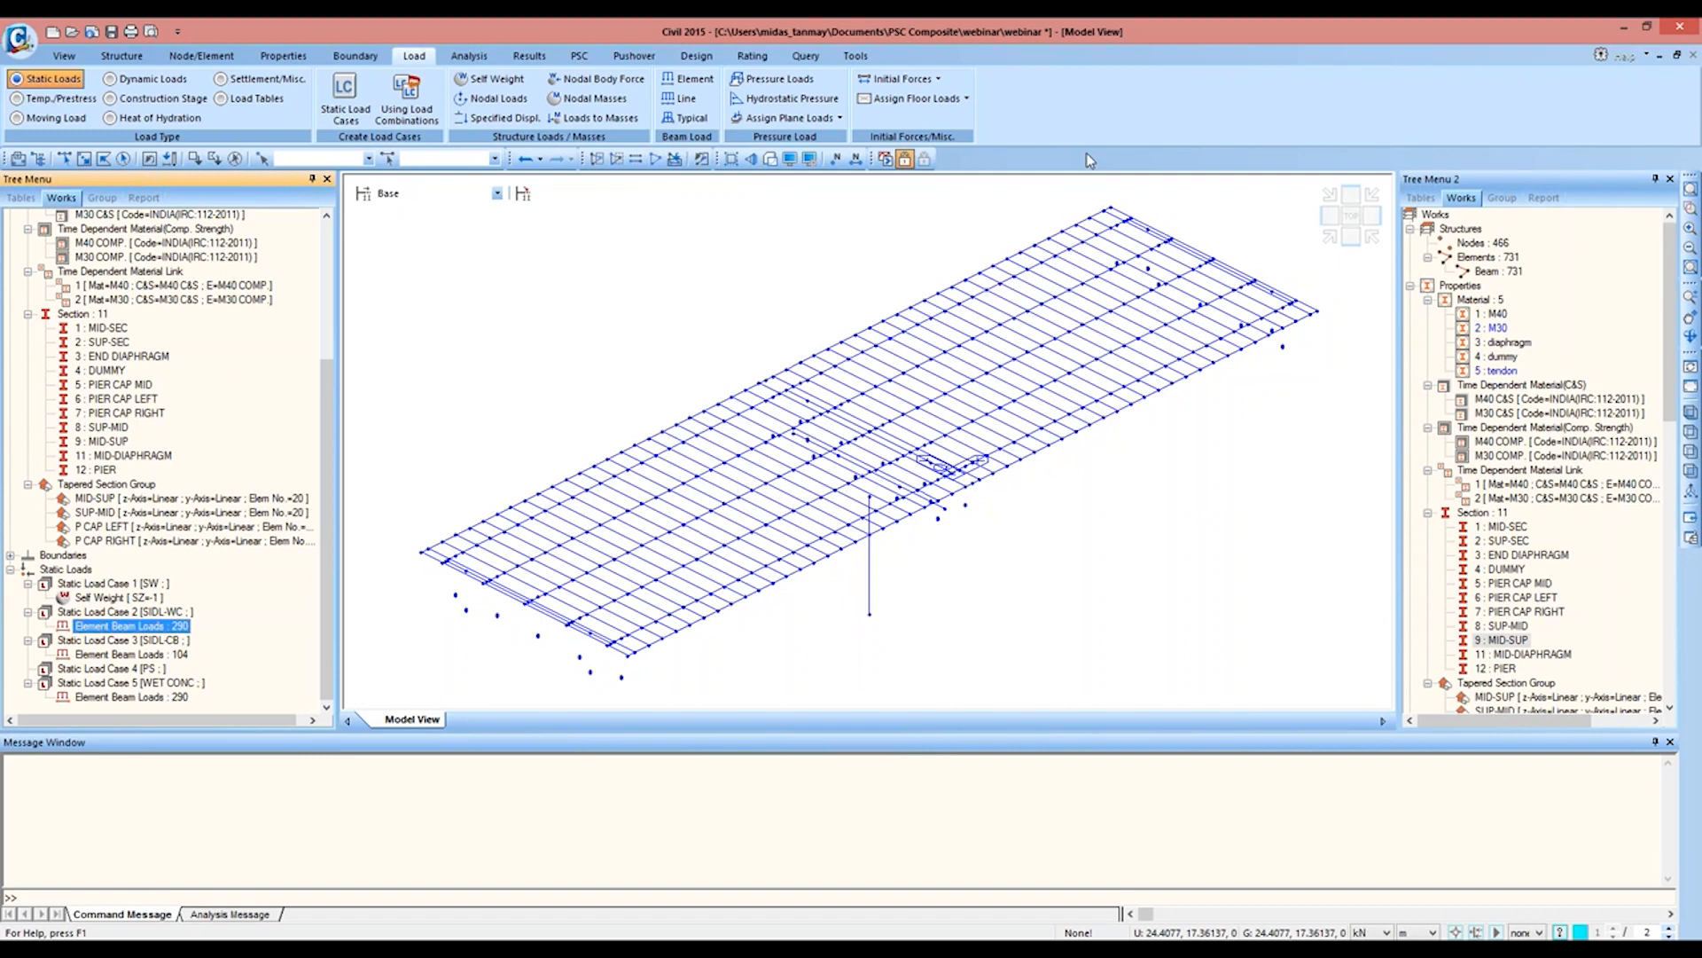
Step: Renumber all nodes and elements starting from 1, with sorting order +X, +Y, +Z in Cartesian coordinates
{"action": "left_click", "coordinate": [1348, 218]}
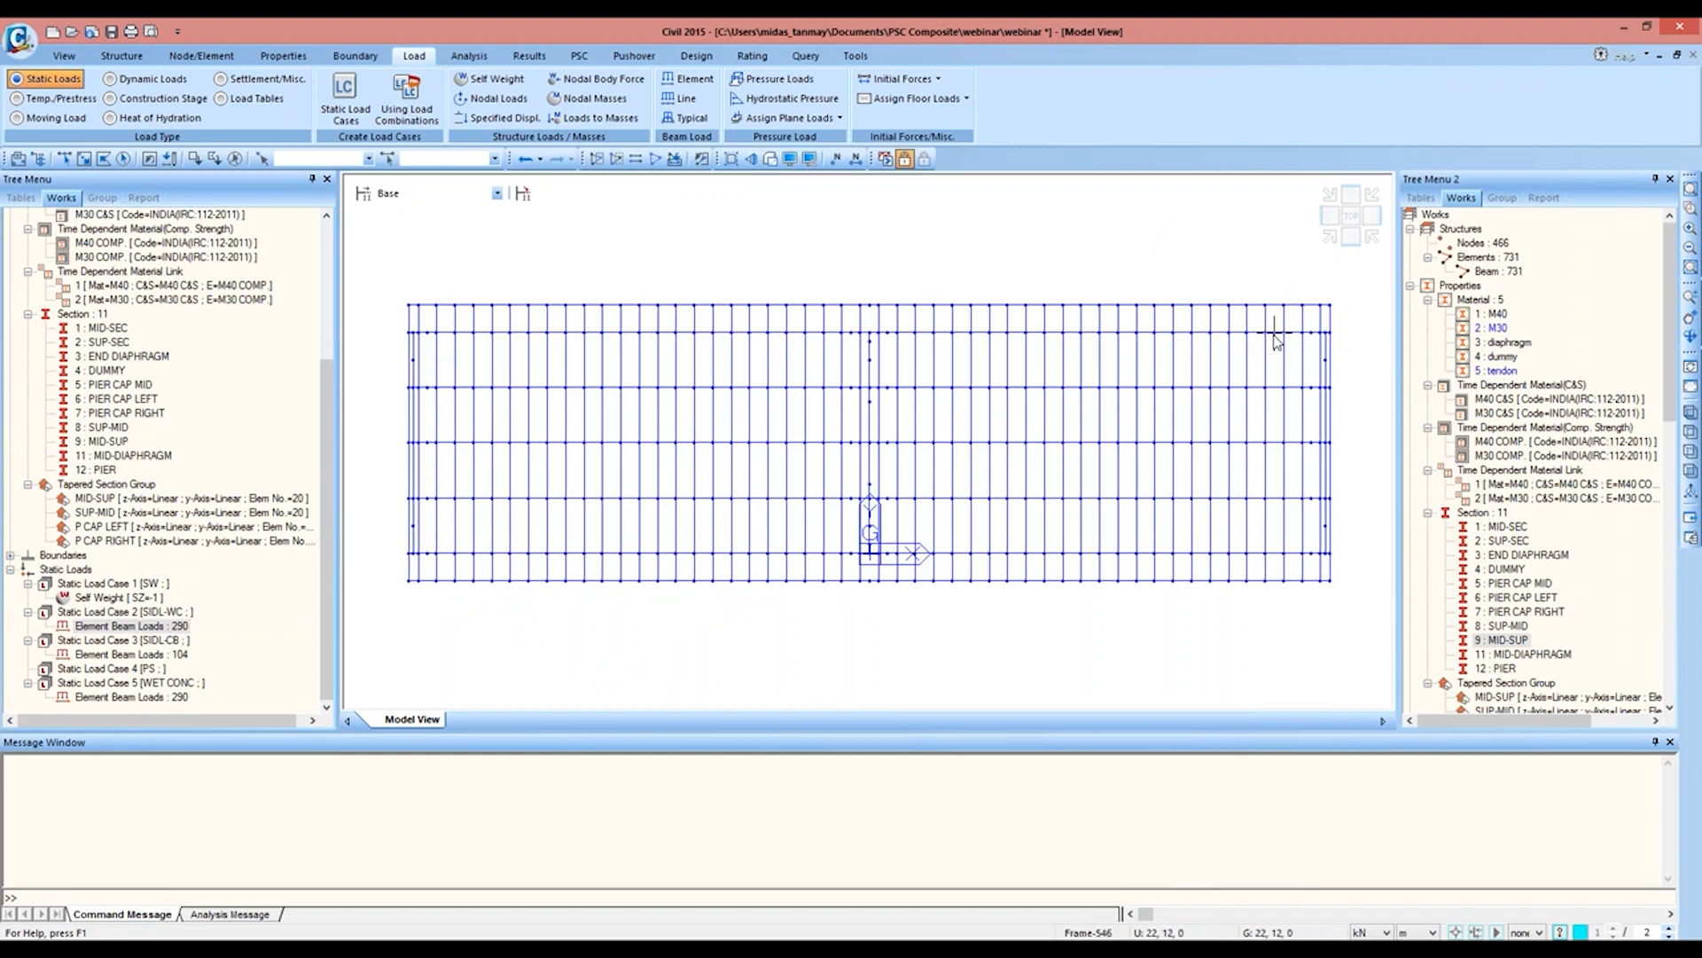
{"action": "mouse_move", "coordinate": [1275, 339]}
{"action": "left_click", "coordinate": [226, 56]}
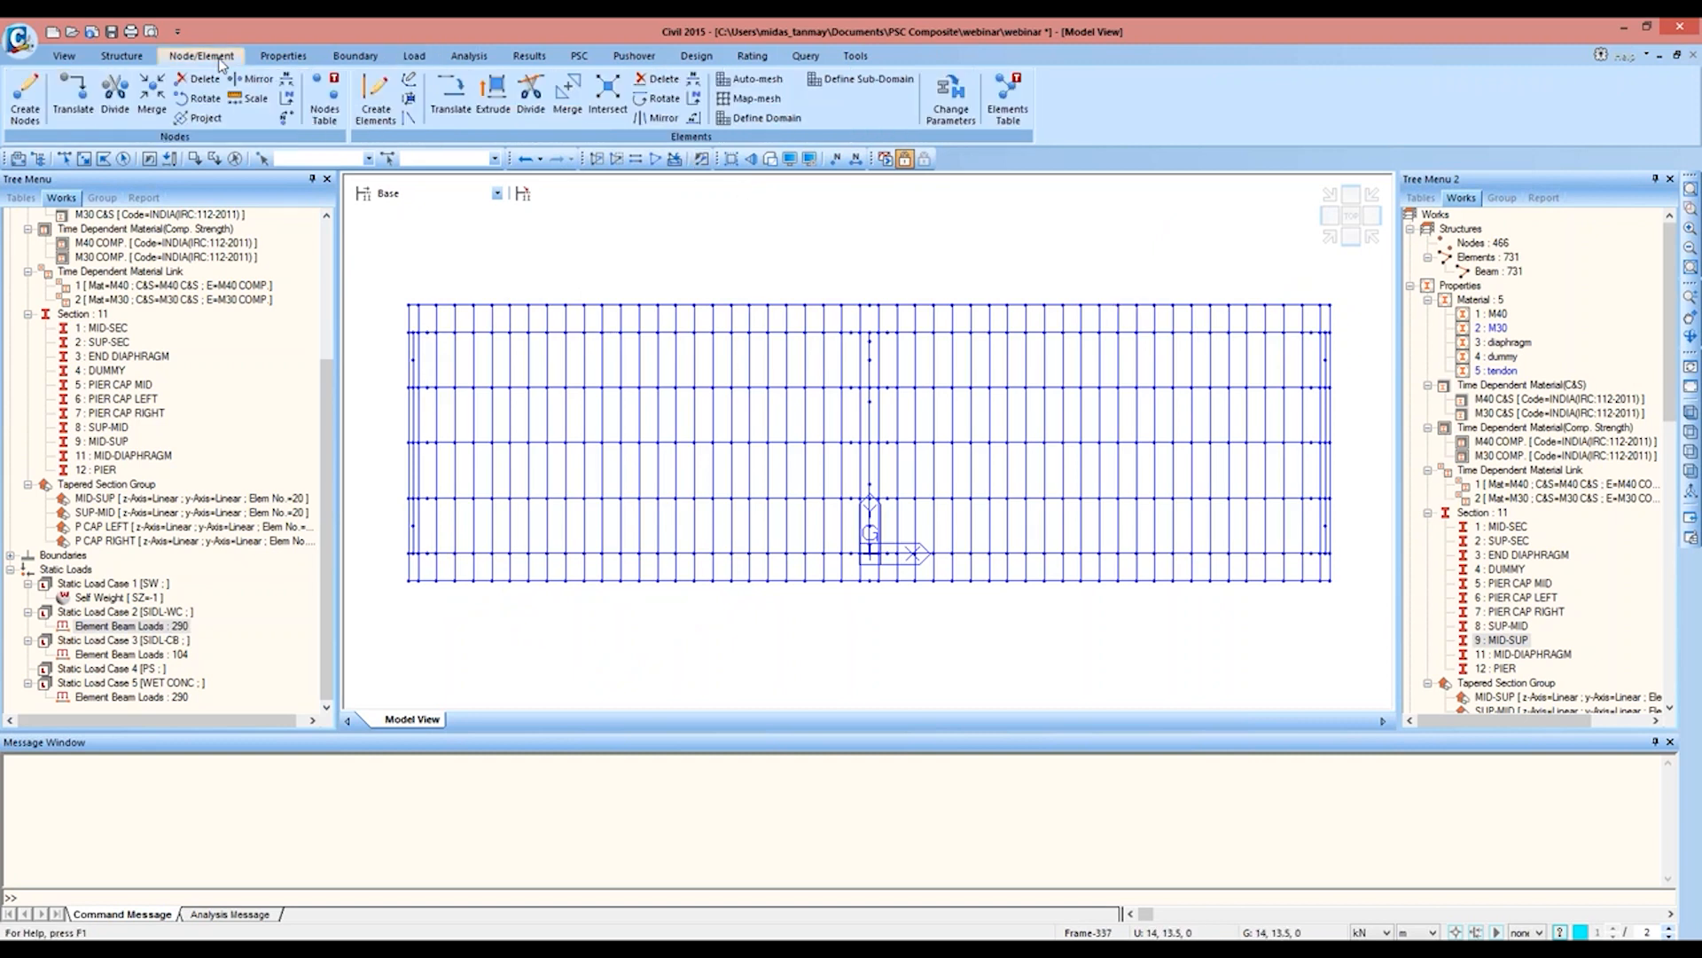
{"action": "left_click", "coordinate": [697, 99]}
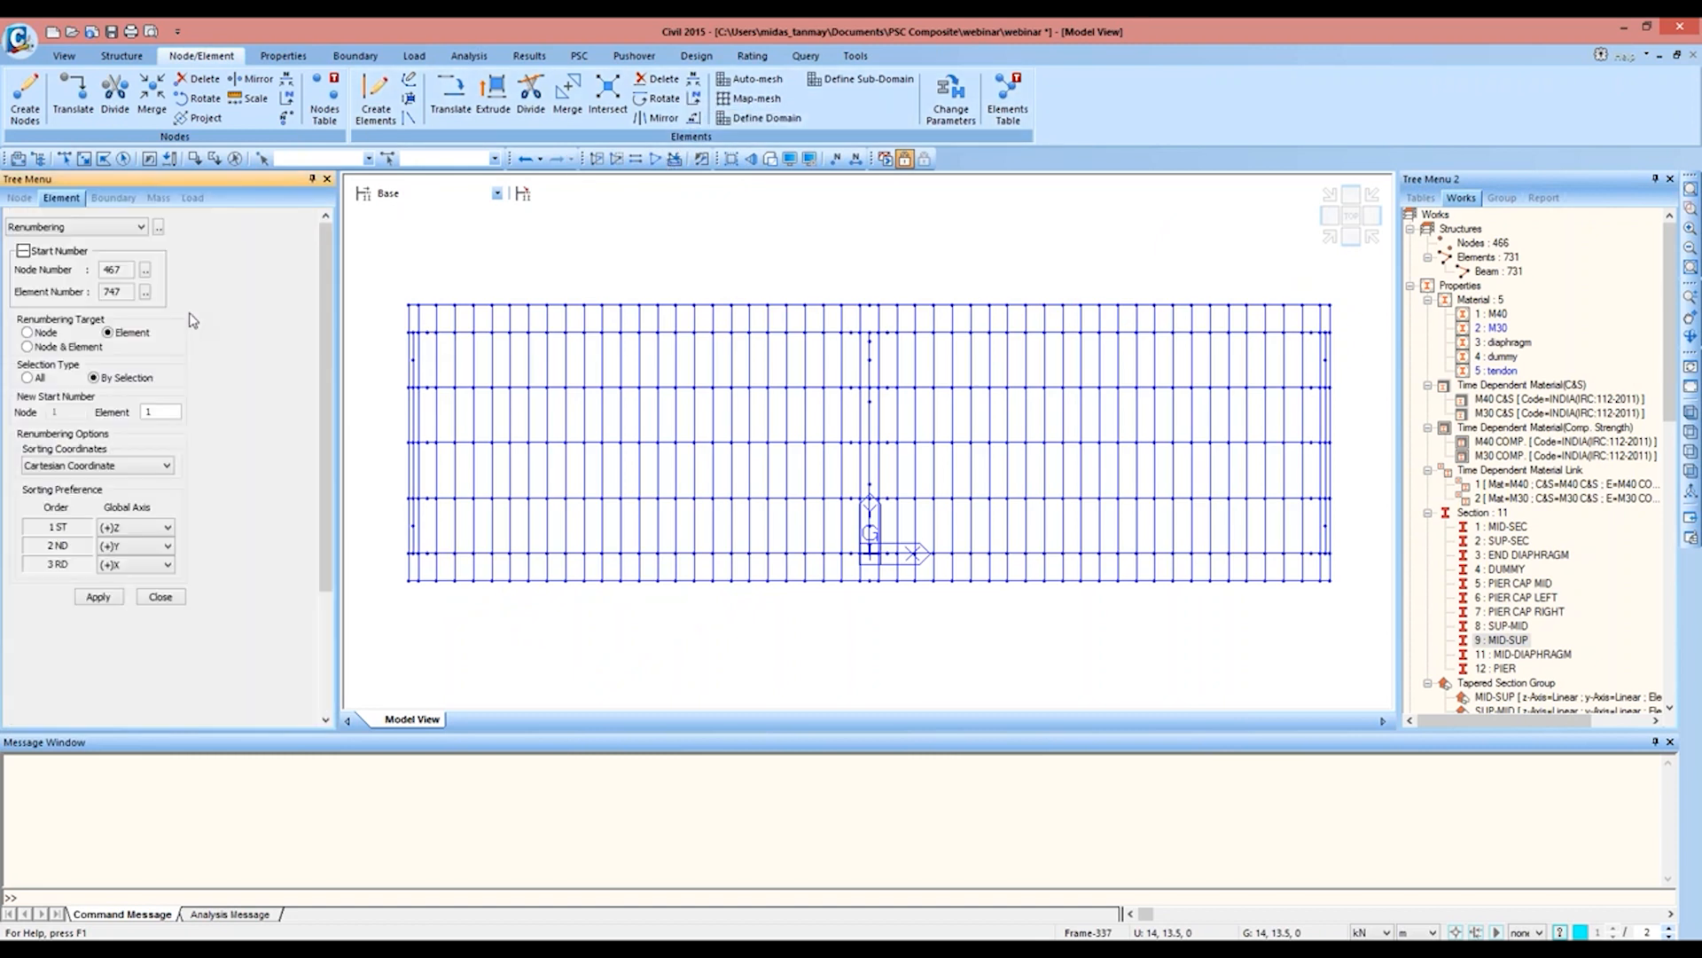
{"action": "left_click", "coordinate": [70, 347]}
{"action": "left_click", "coordinate": [152, 528]}
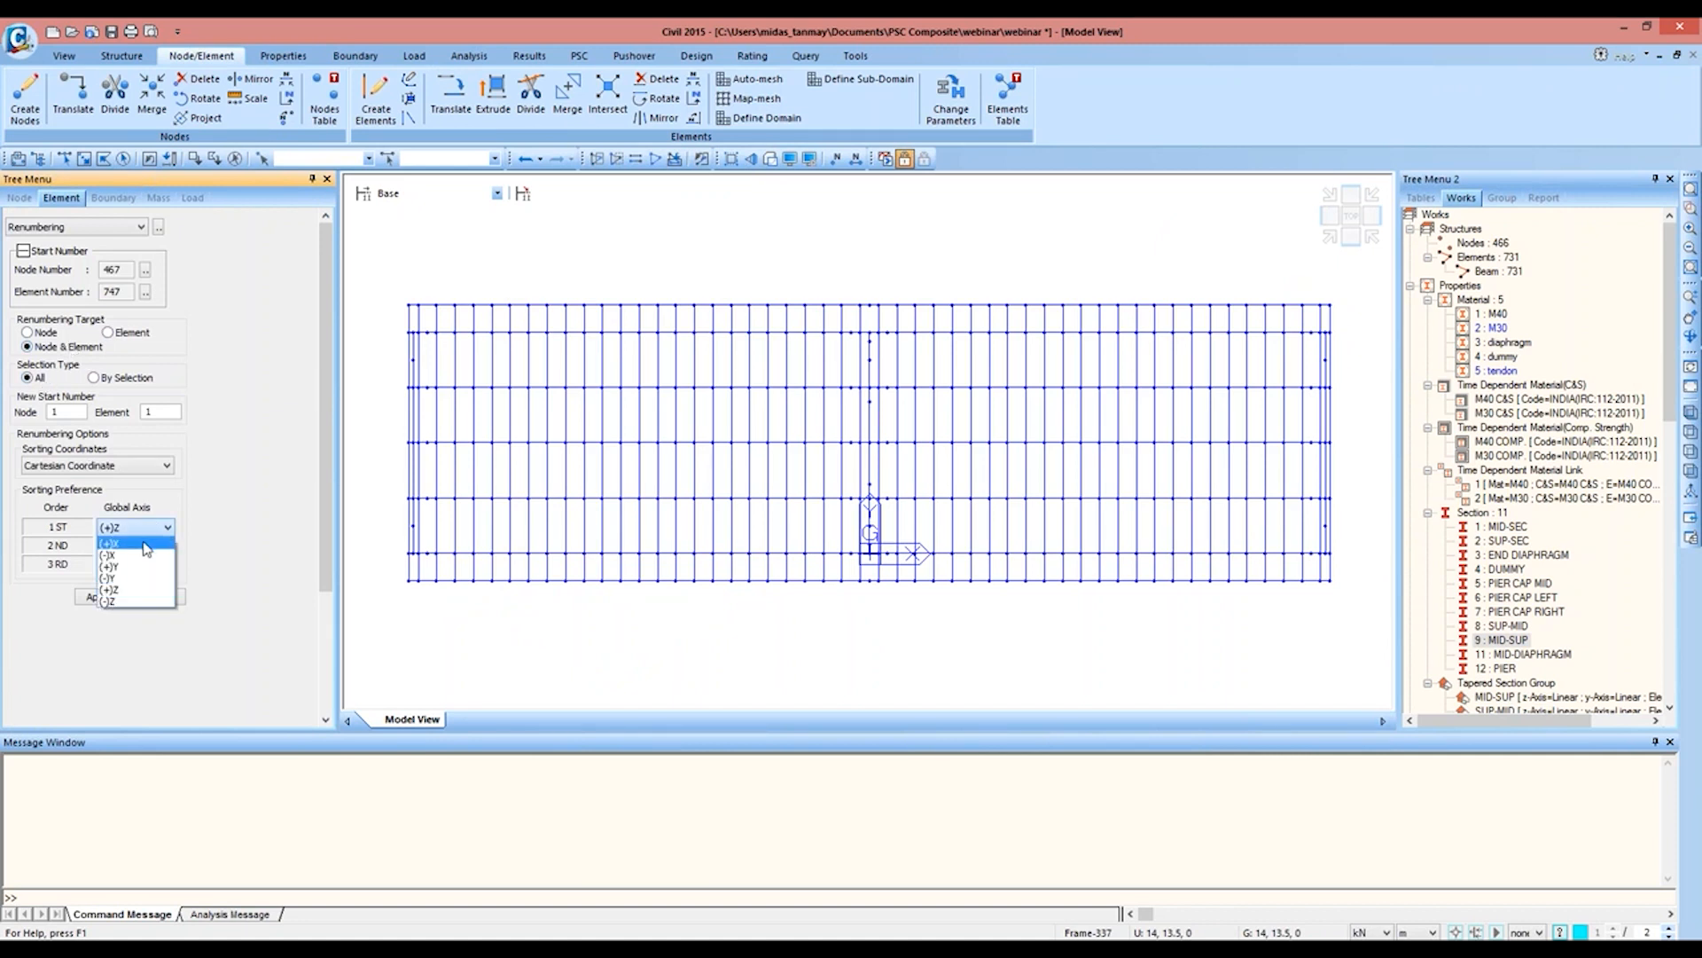
{"action": "left_click", "coordinate": [147, 544]}
{"action": "left_click", "coordinate": [100, 597]}
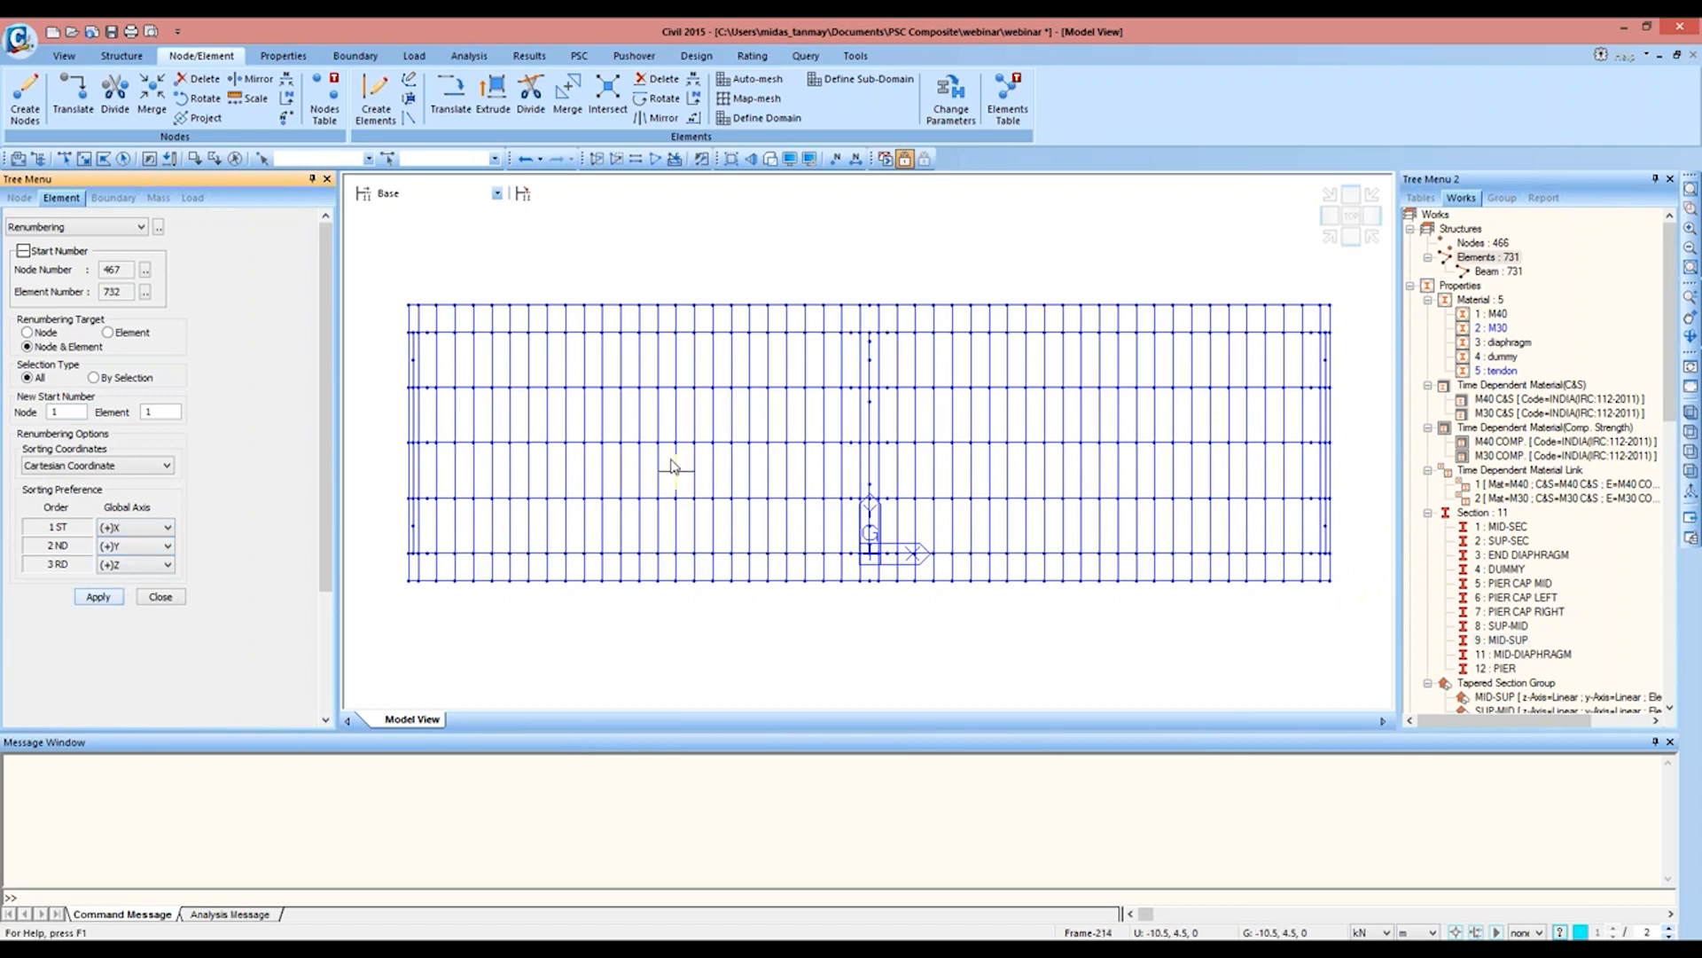
{"action": "left_click", "coordinate": [161, 597]}
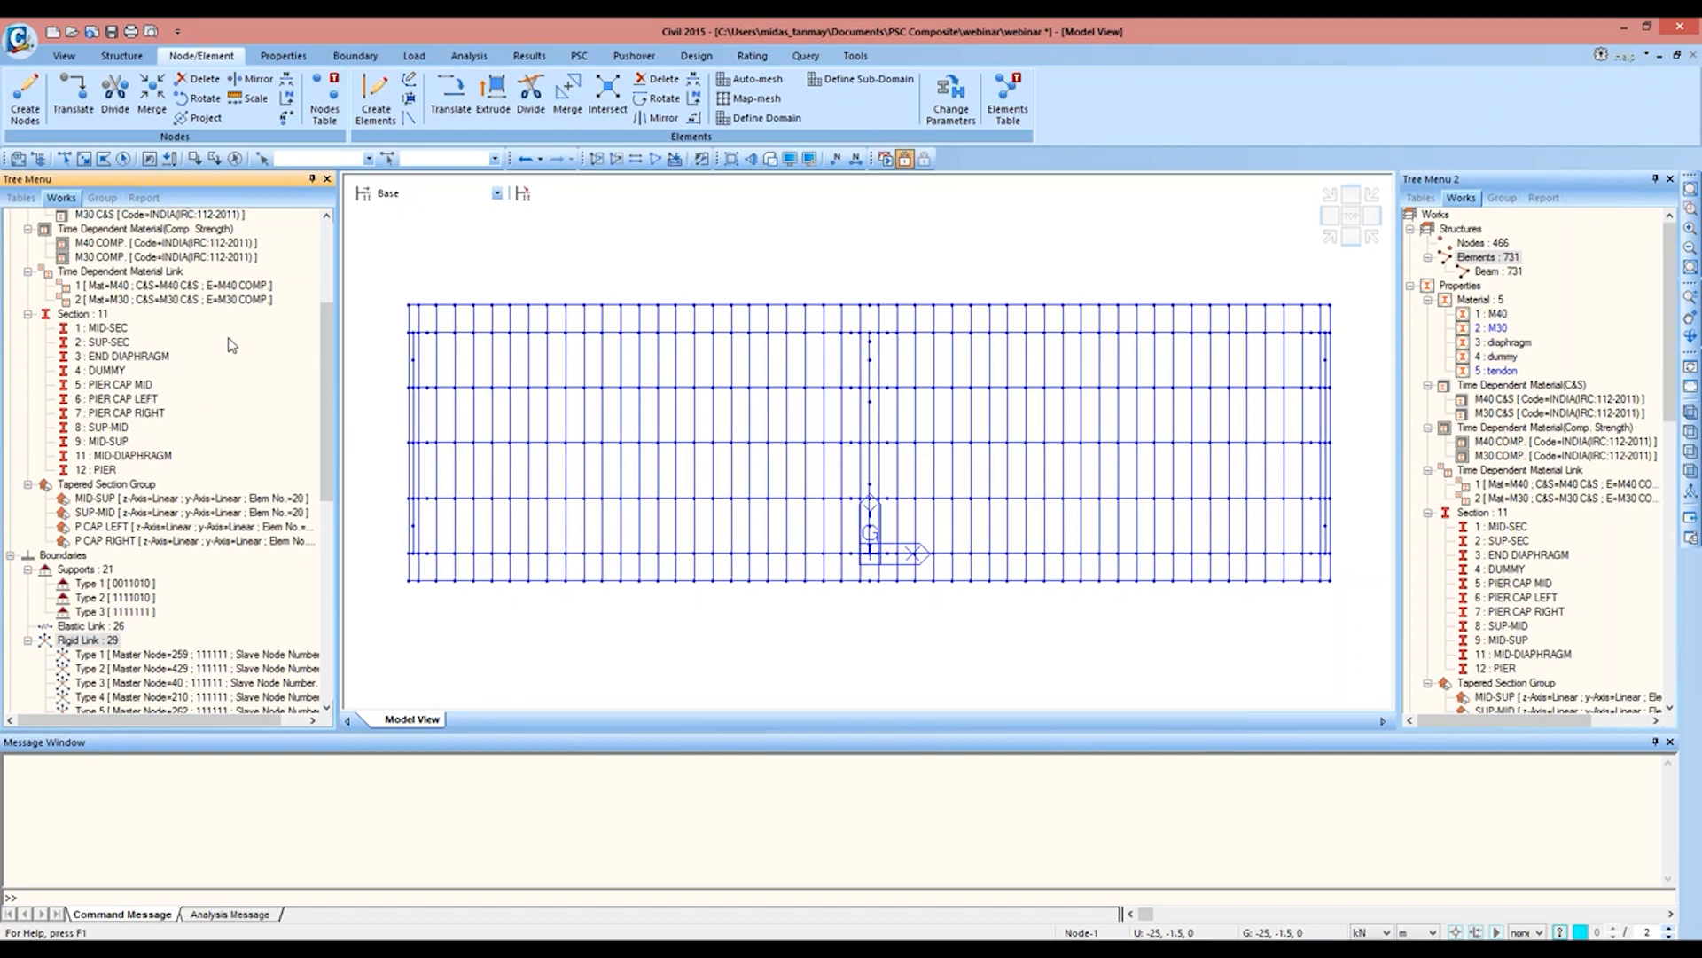
Step: Switch to moving load definition and set the moving load code to India
{"action": "left_click", "coordinate": [433, 51]}
{"action": "left_click", "coordinate": [59, 119]}
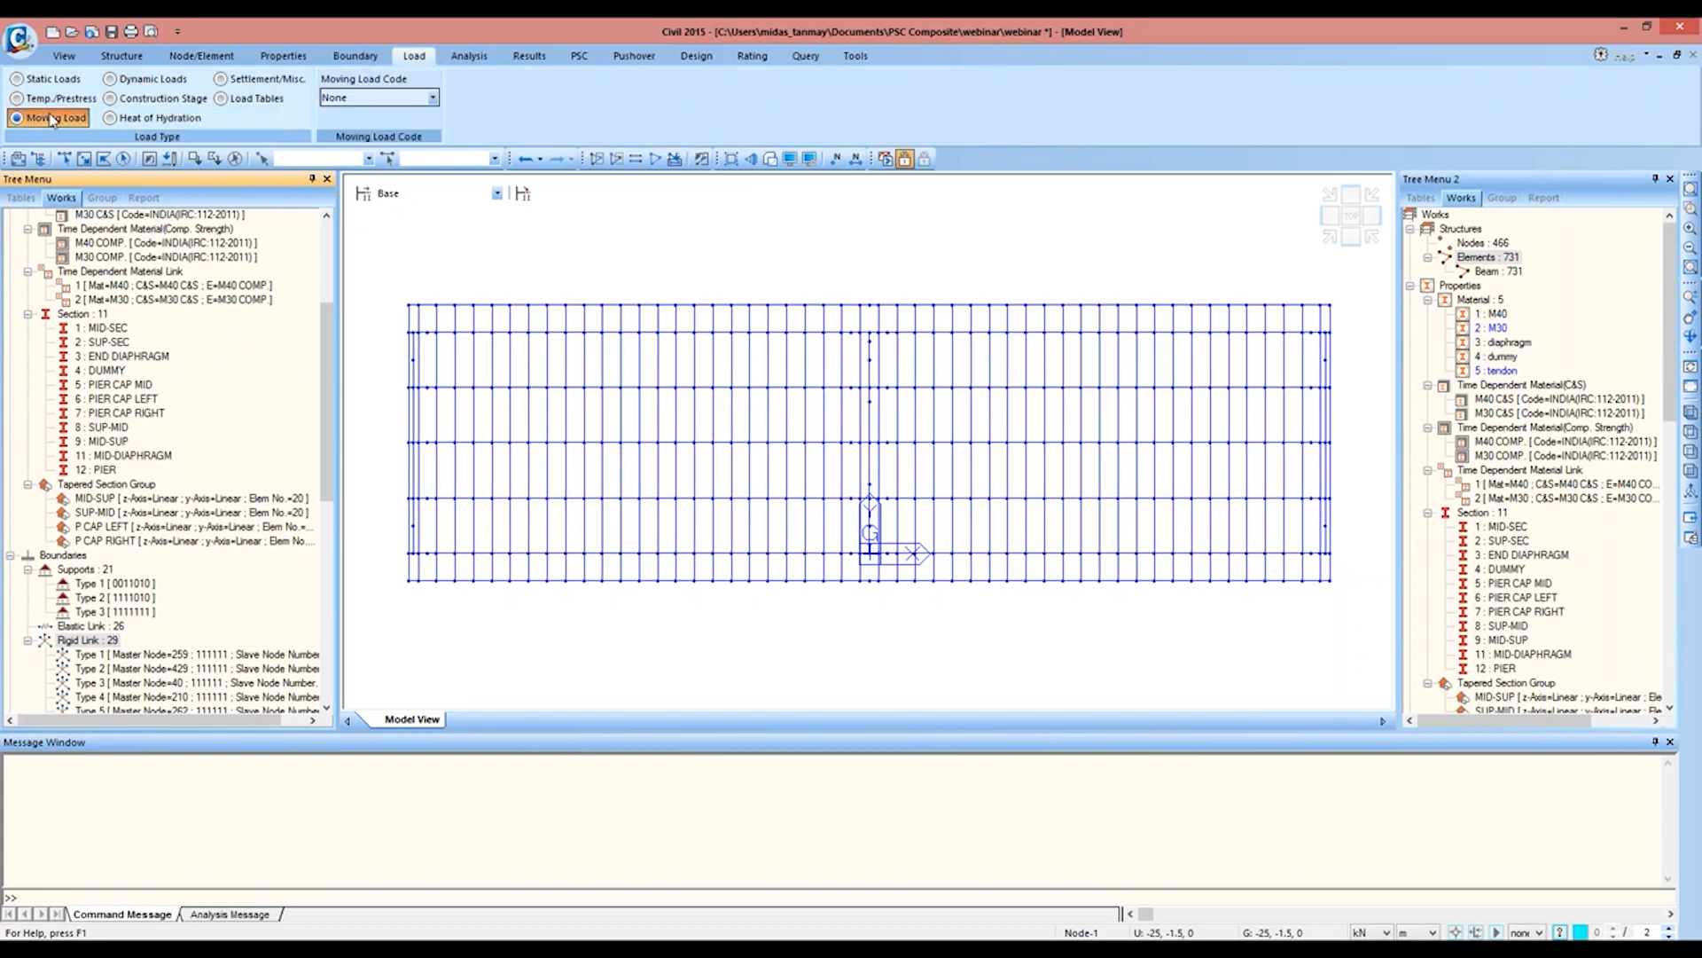
{"action": "left_click", "coordinate": [432, 98]}
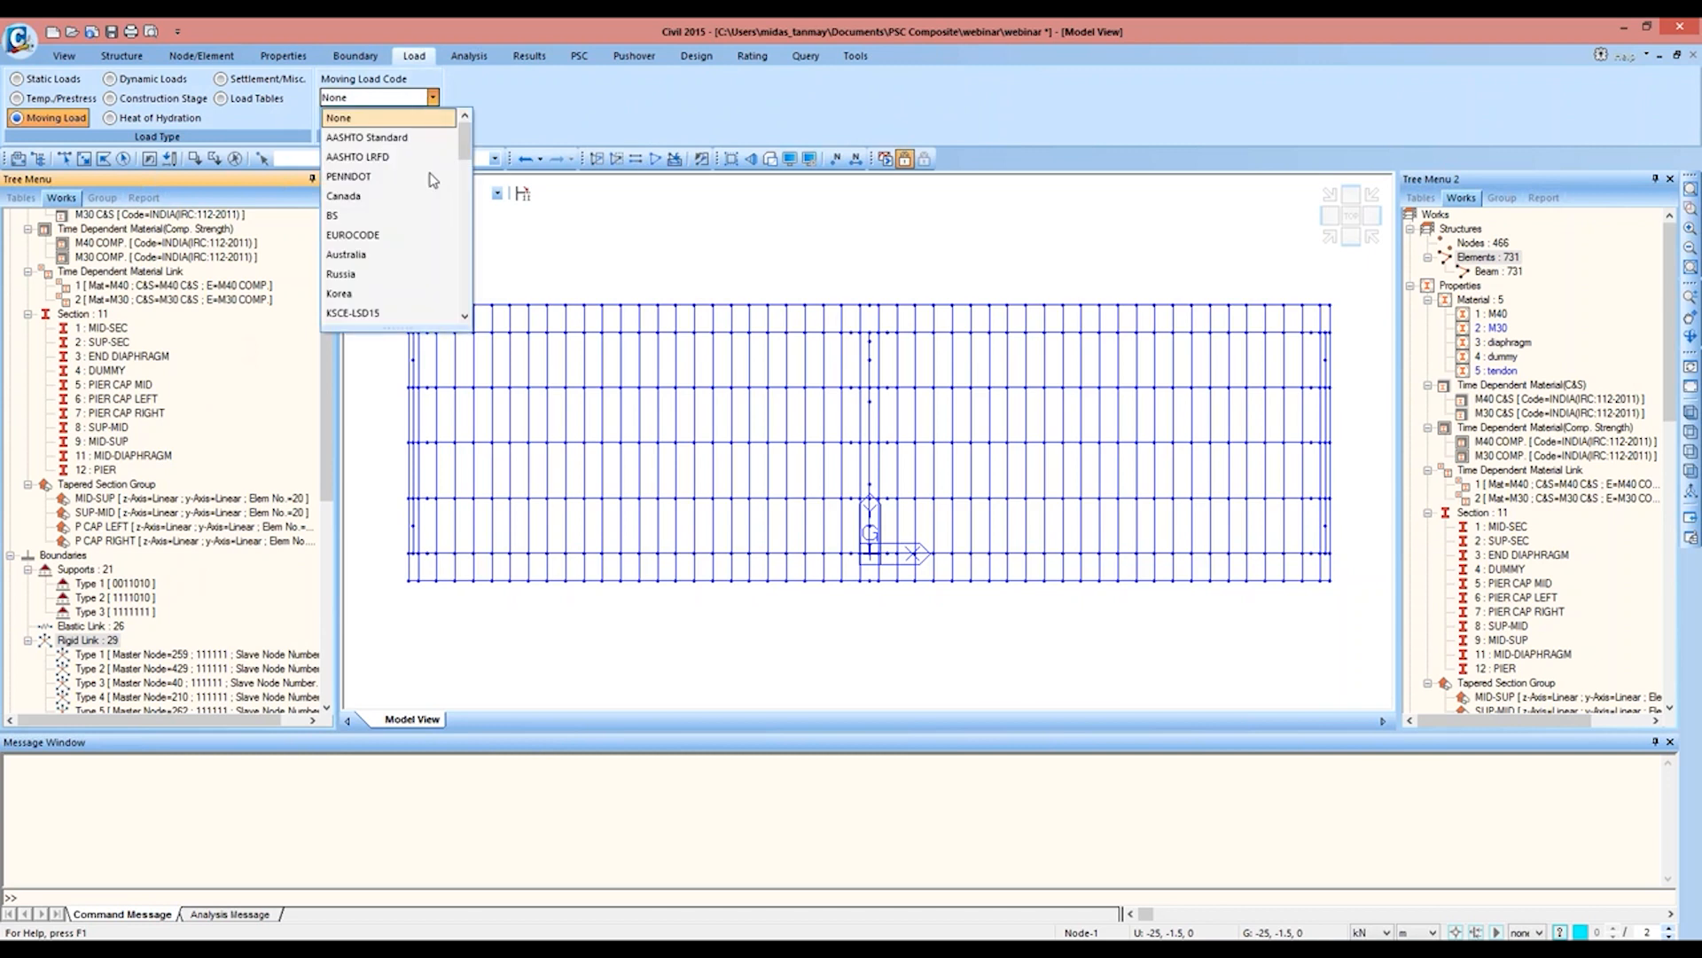
{"action": "left_click_drag", "start_coordinate": [463, 170], "coordinate": [463, 238]}
{"action": "left_click", "coordinate": [373, 315]}
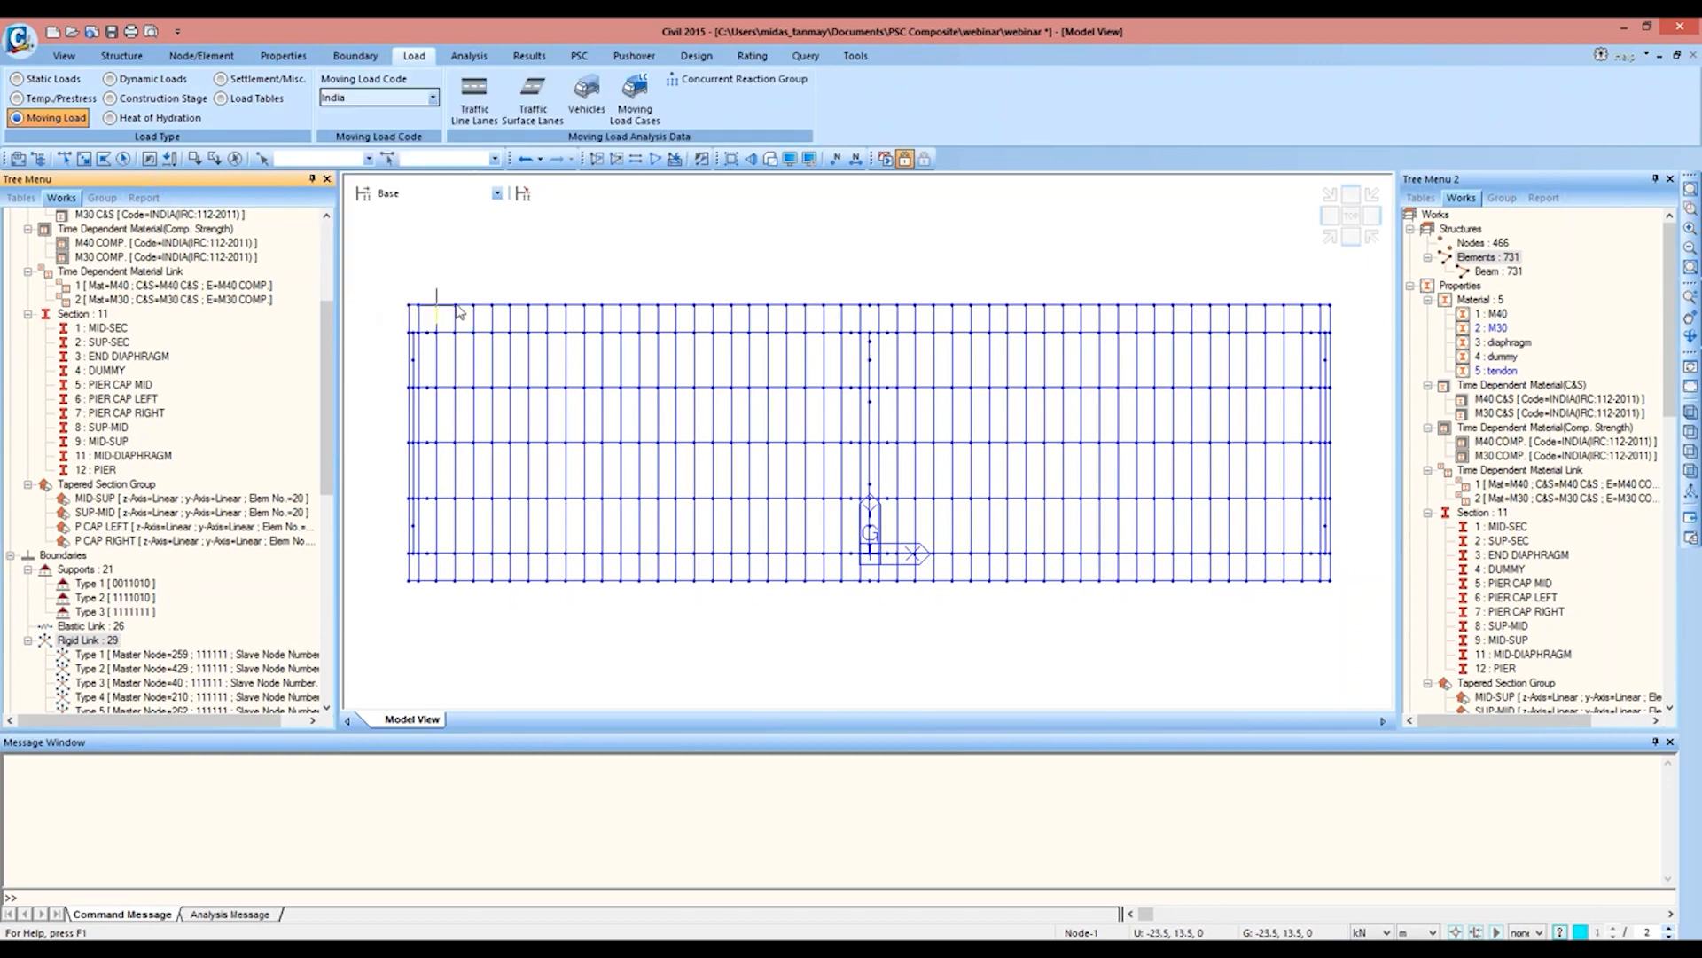
{"action": "left_click", "coordinate": [470, 105]}
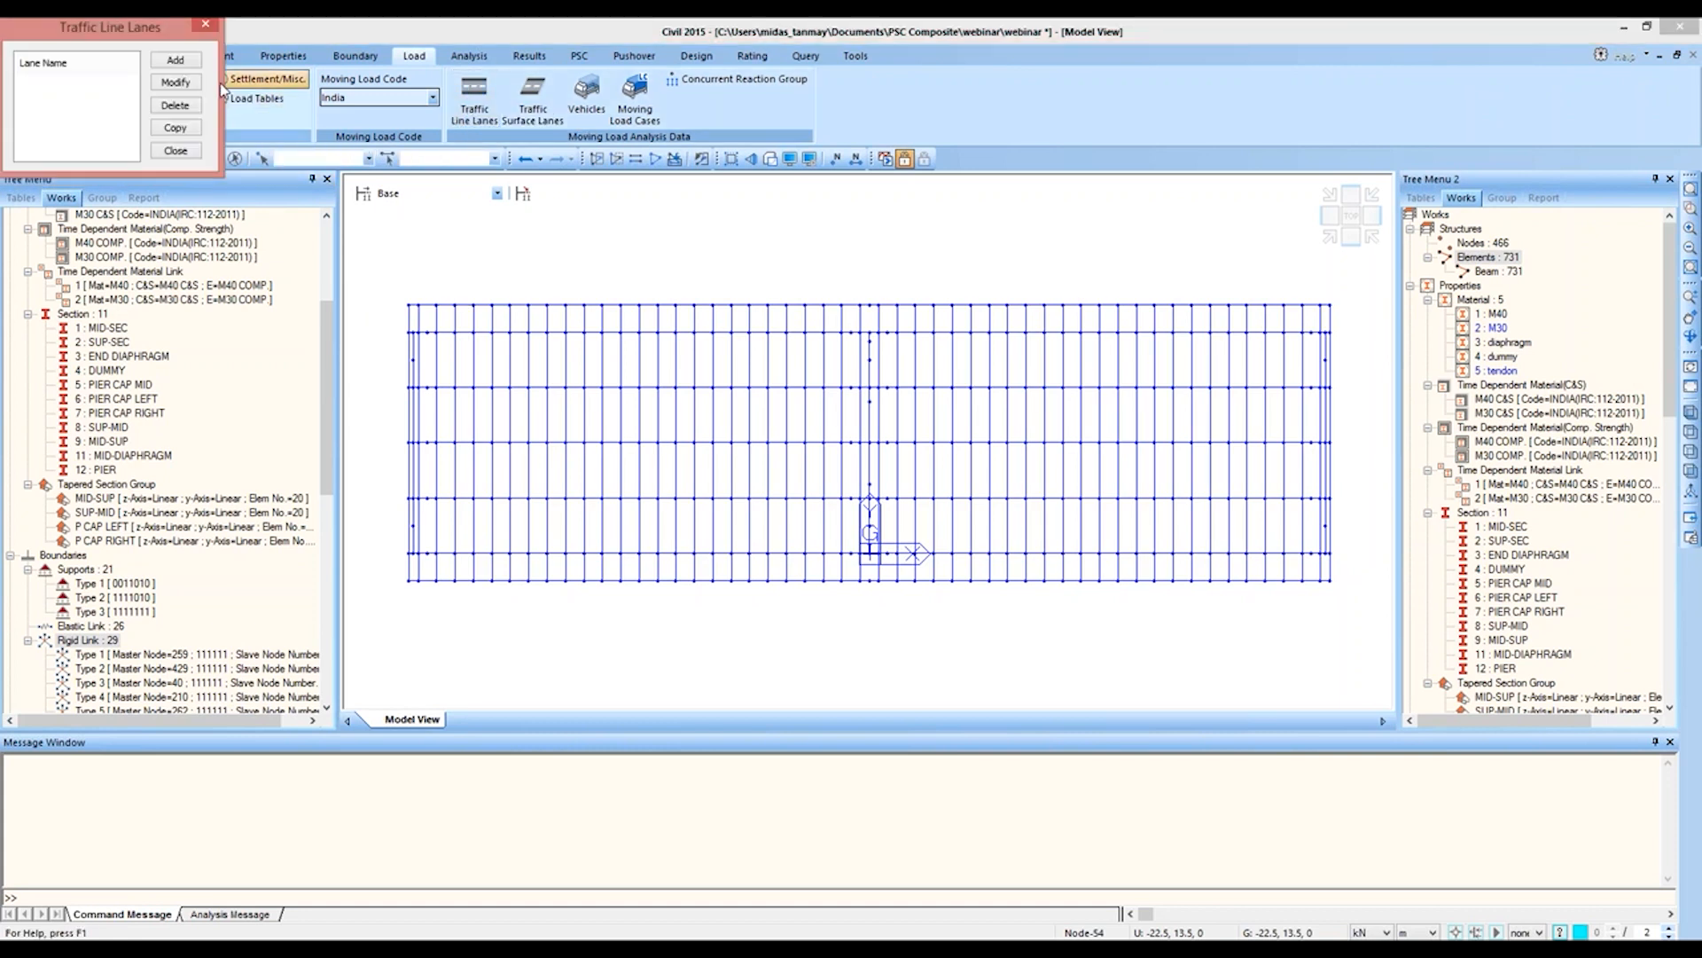
{"action": "left_click", "coordinate": [174, 59]}
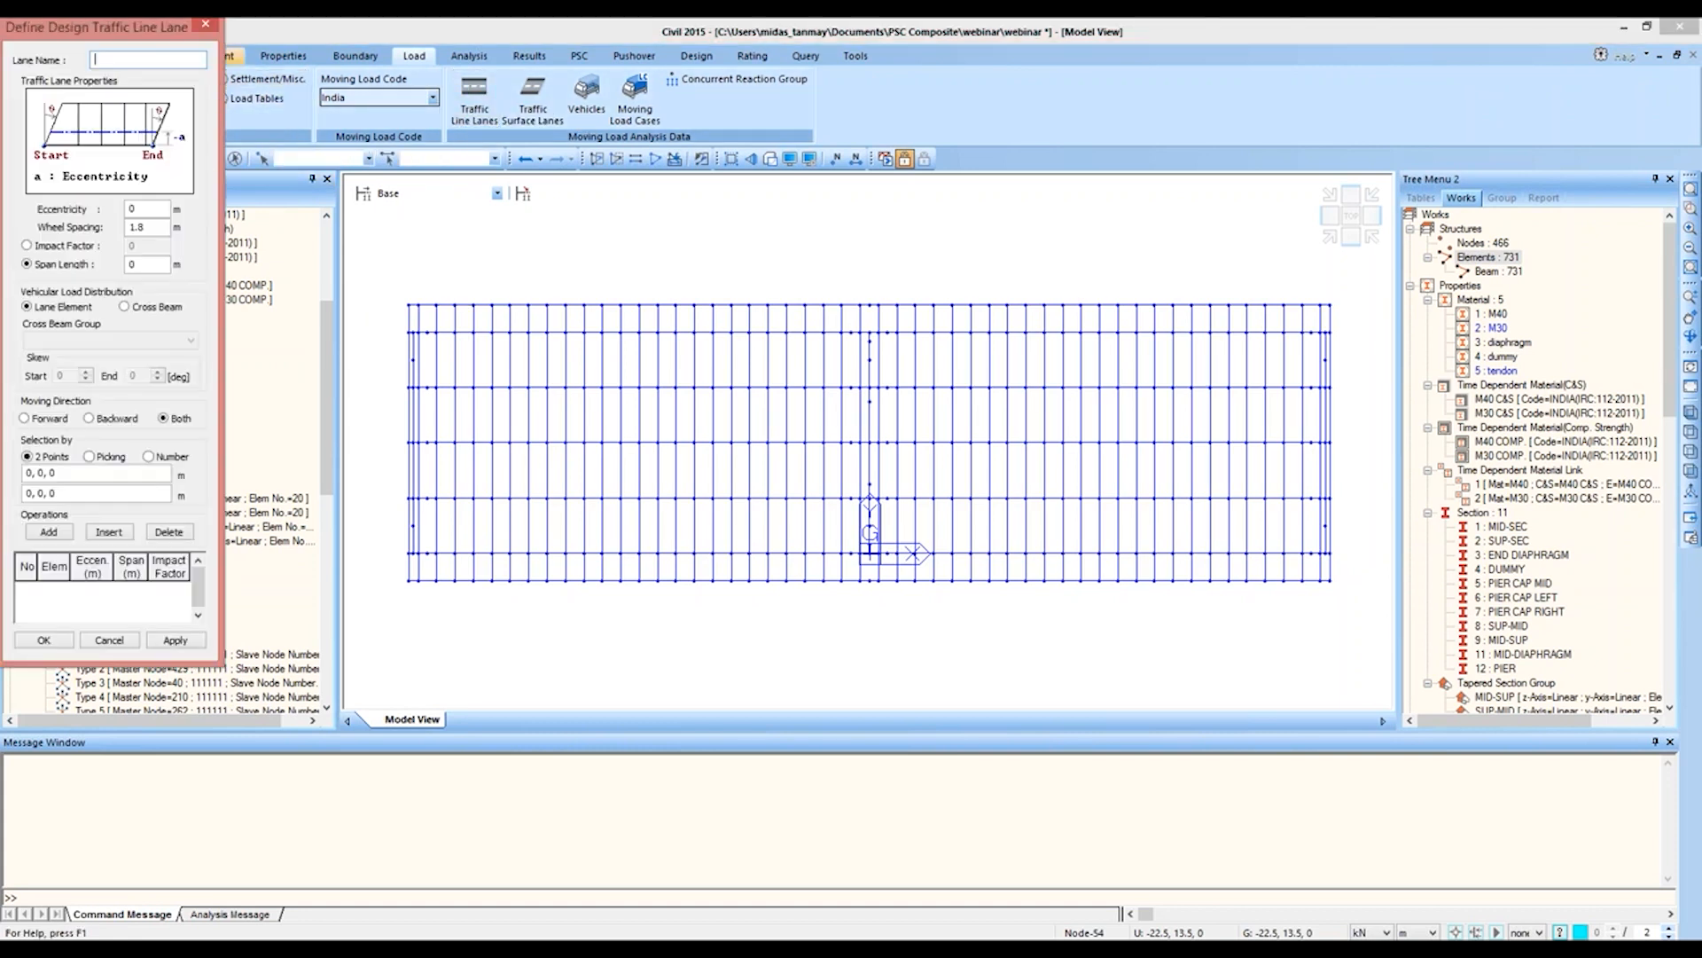
{"action": "left_click_drag", "start_coordinate": [103, 33], "coordinate": [178, 163]}
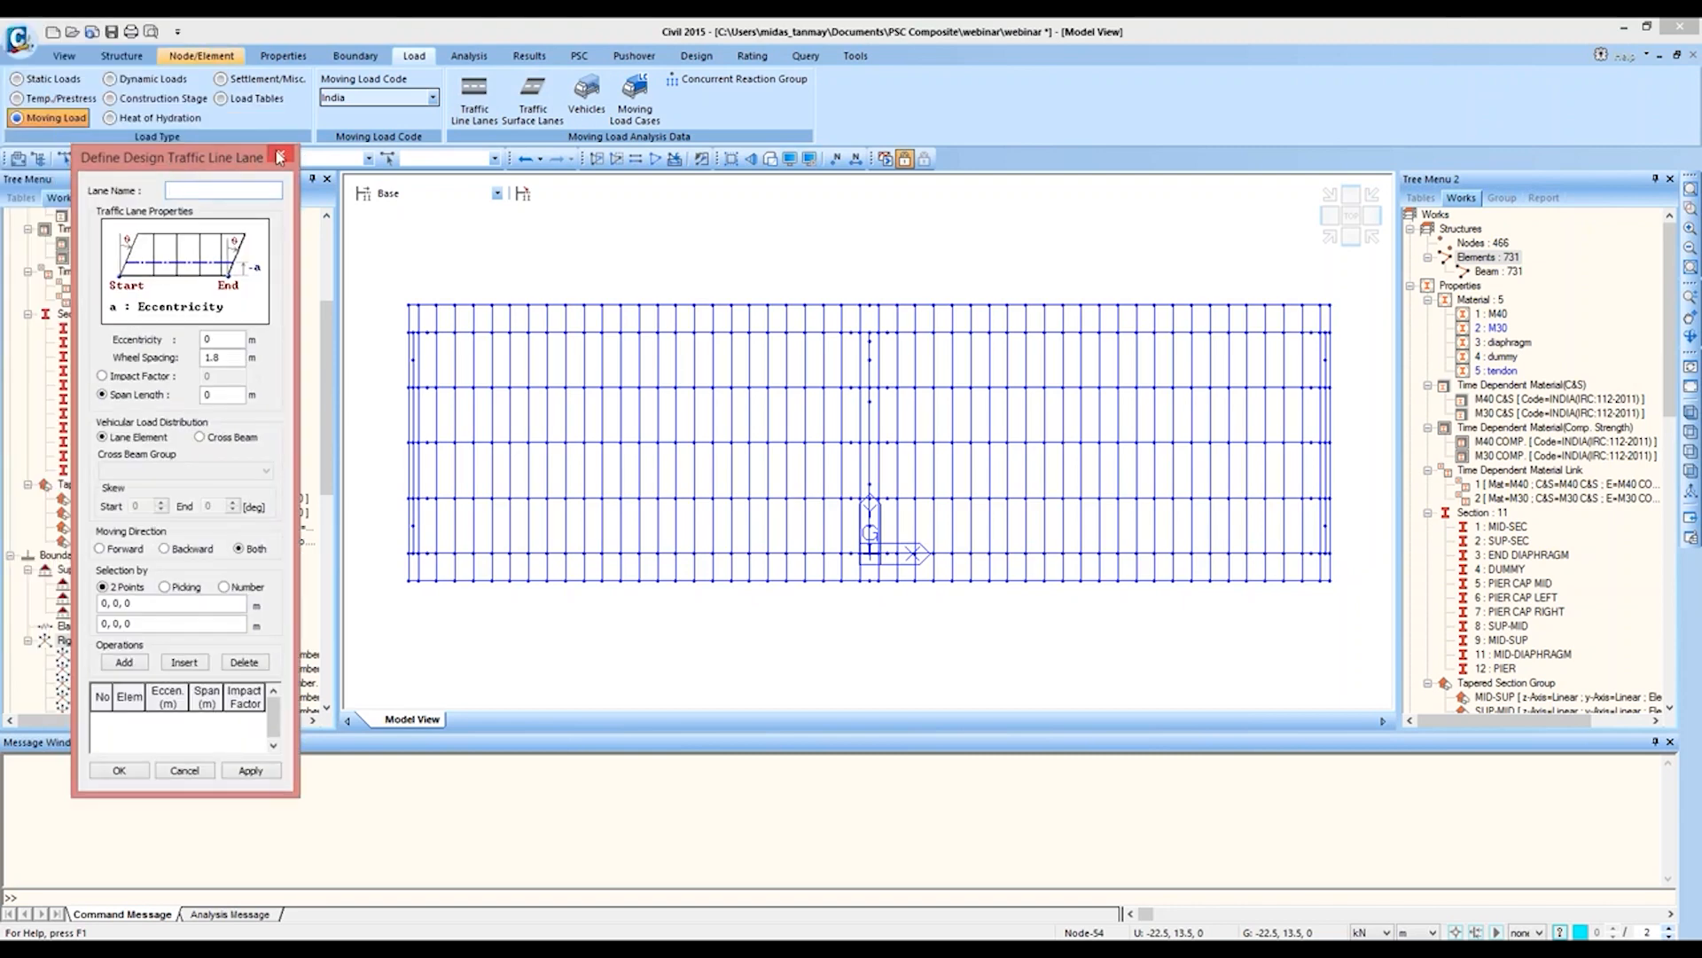
{"action": "left_click", "coordinate": [280, 157]}
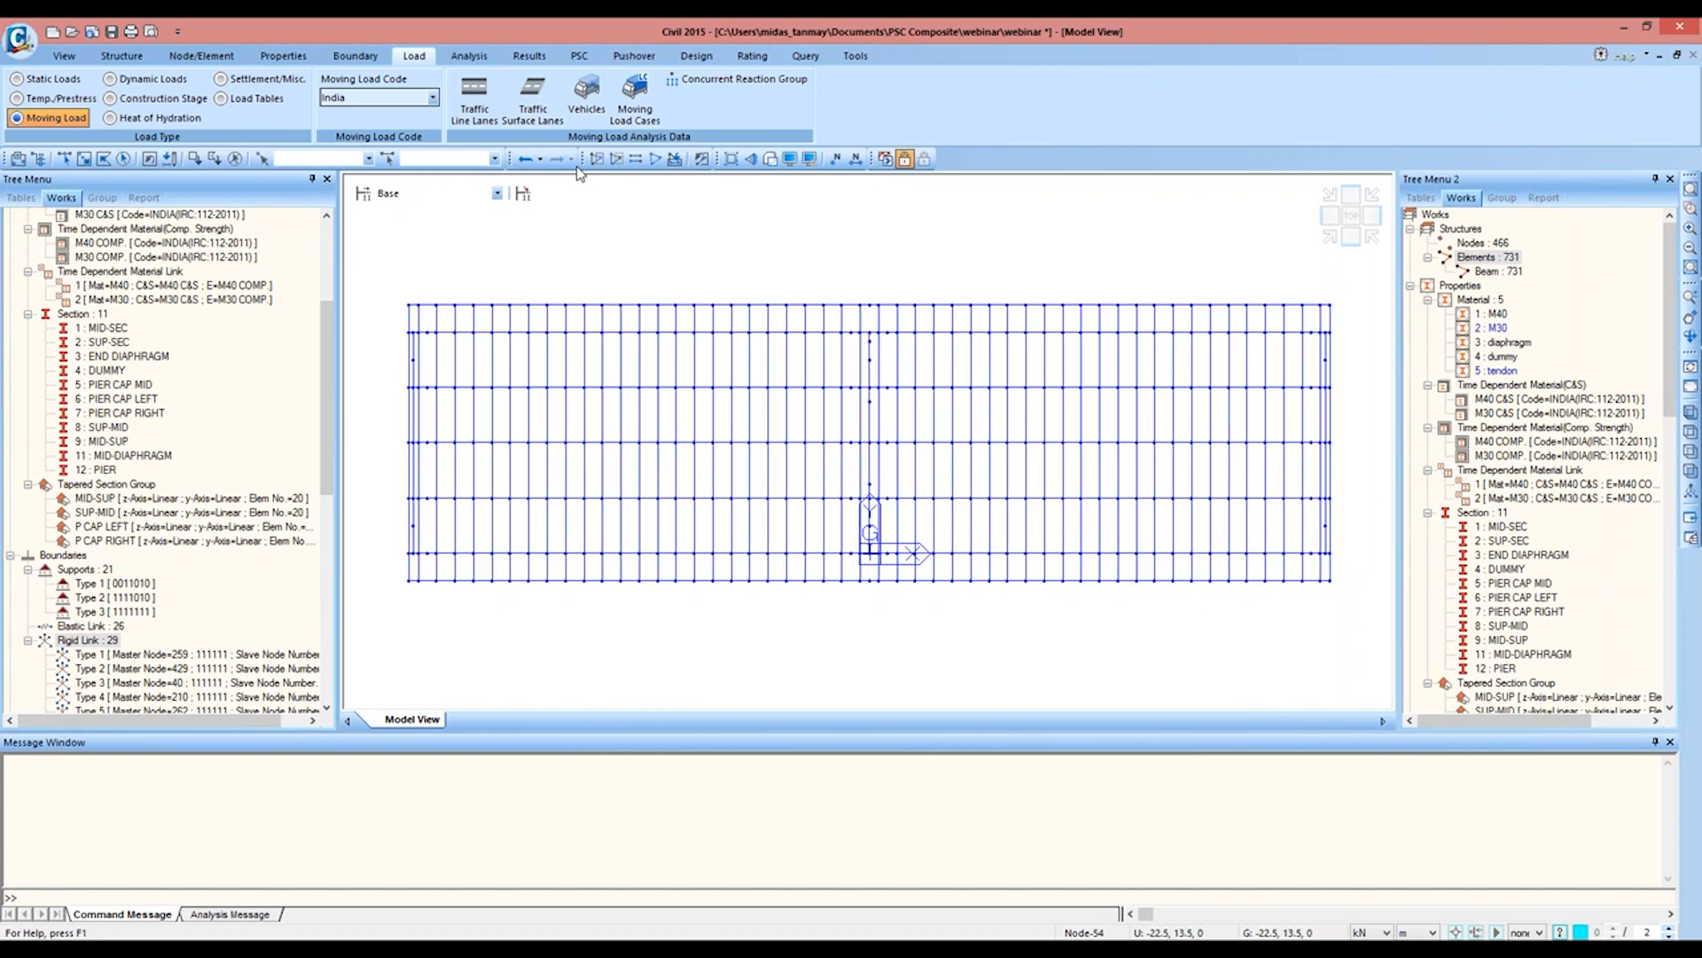
Step: Create a structure group named CROSS BEAMS
{"action": "left_click", "coordinate": [1502, 197]}
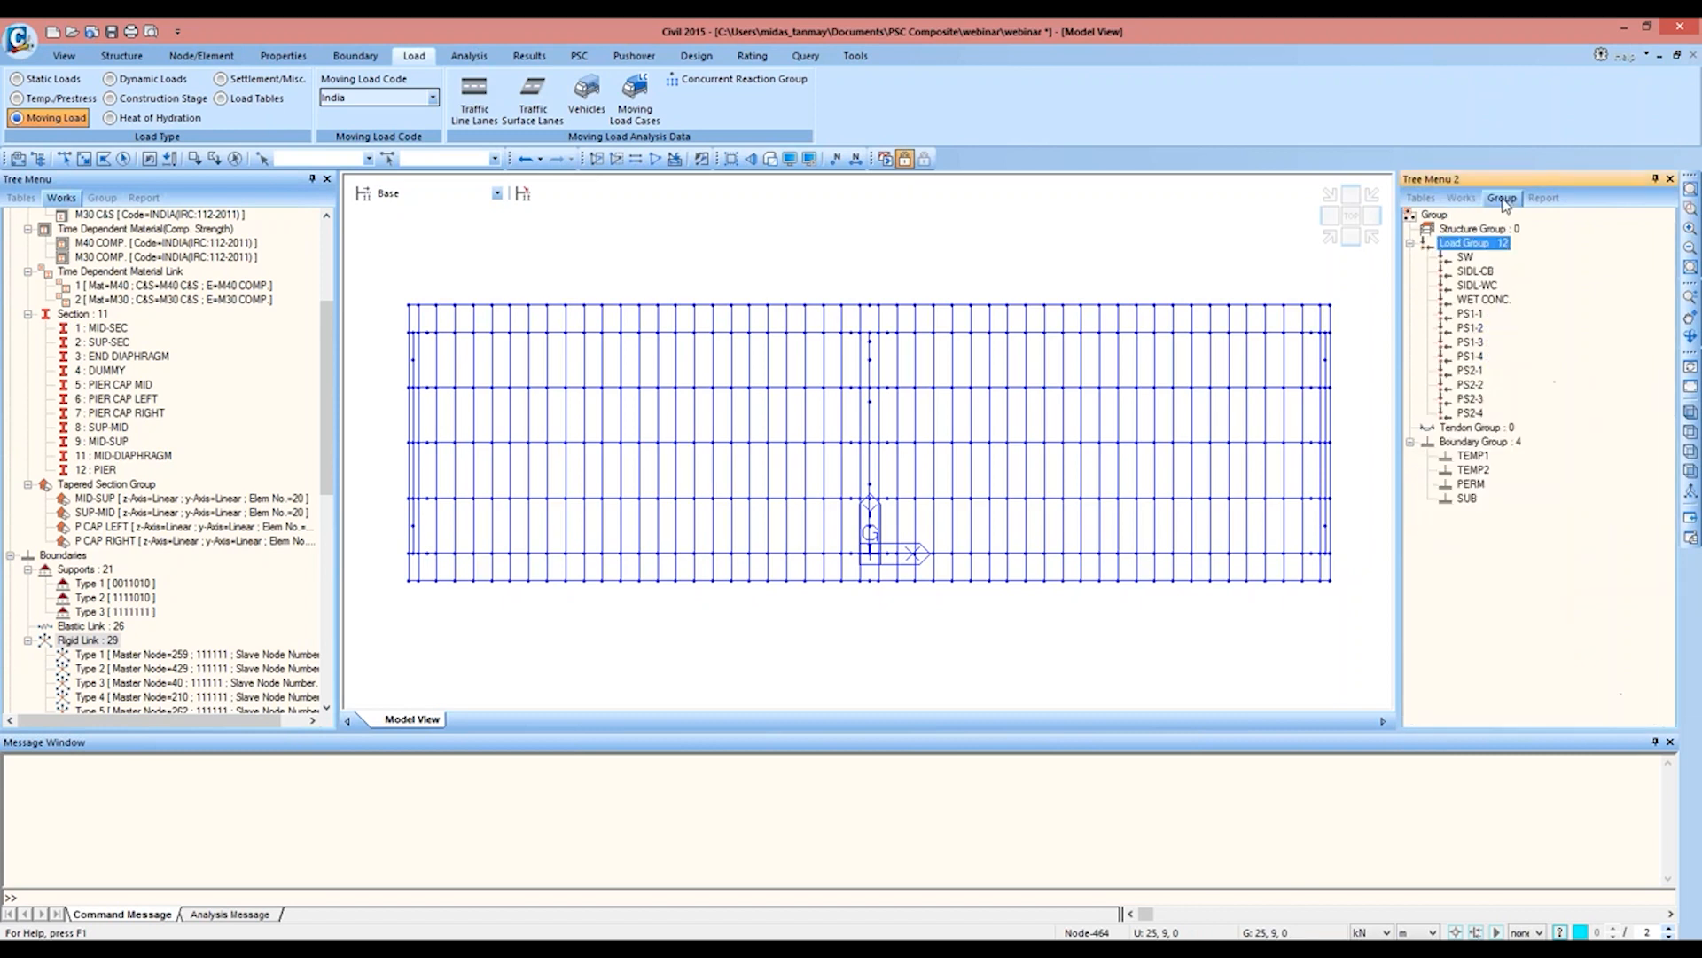
{"action": "right_click", "coordinate": [1498, 229]}
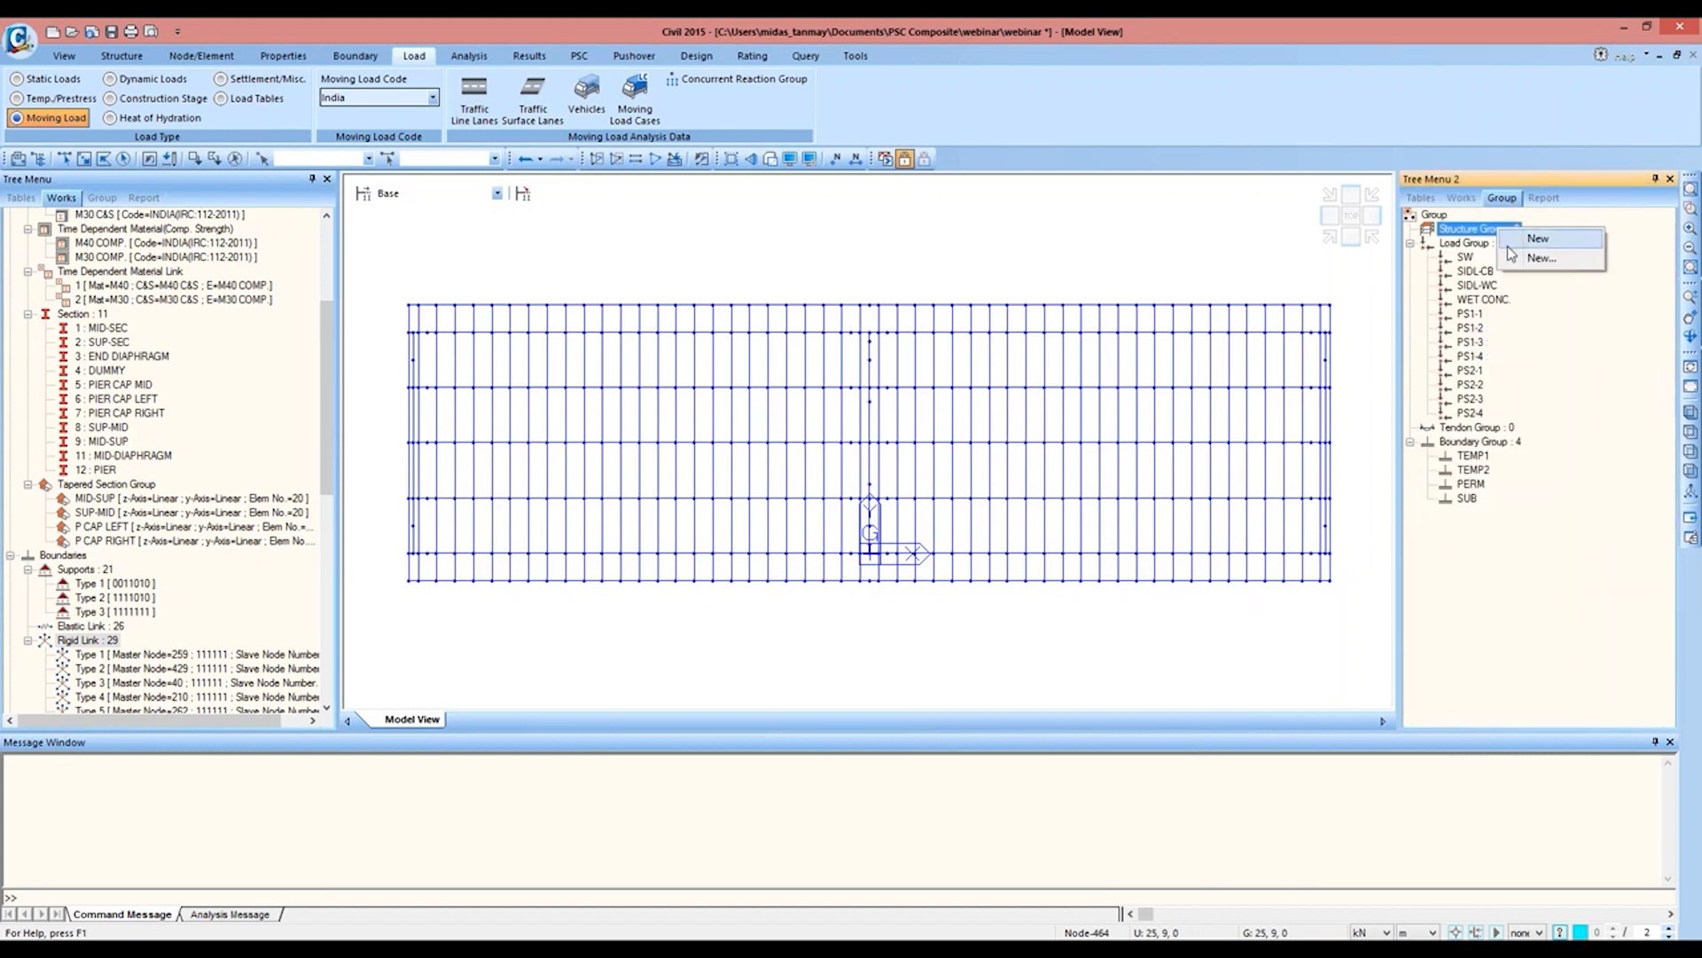
{"action": "left_click", "coordinate": [1541, 258]}
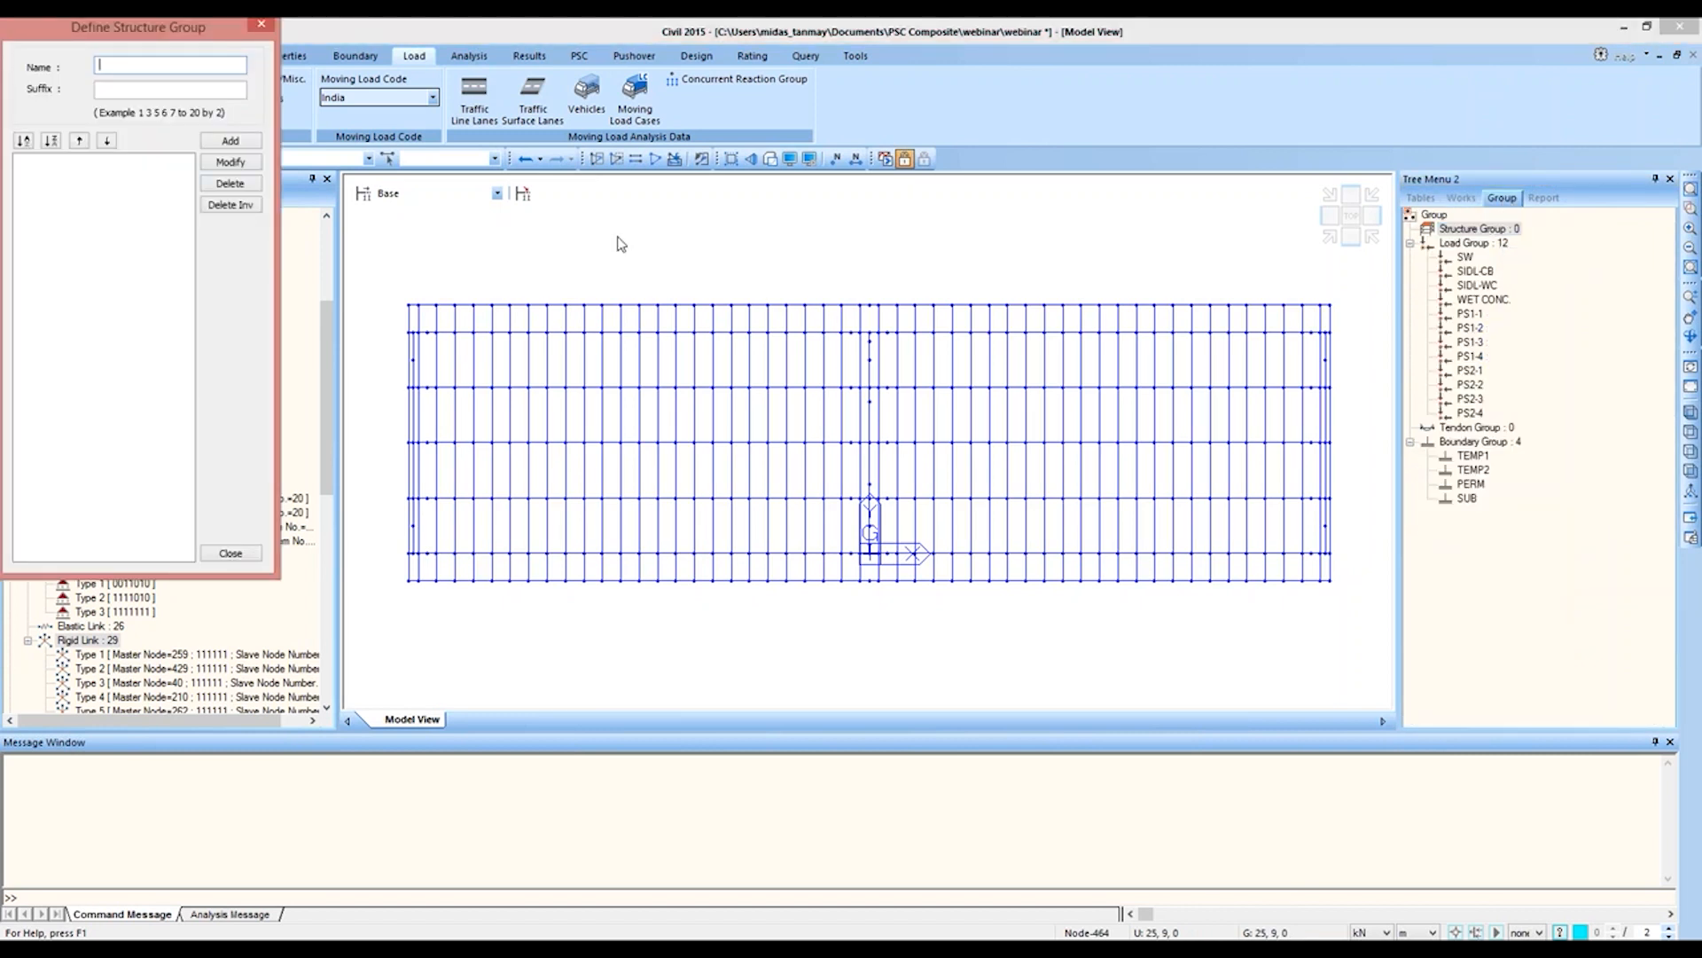
{"action": "type", "text": "CROSS BEAMS"}
{"action": "left_click", "coordinate": [230, 141]}
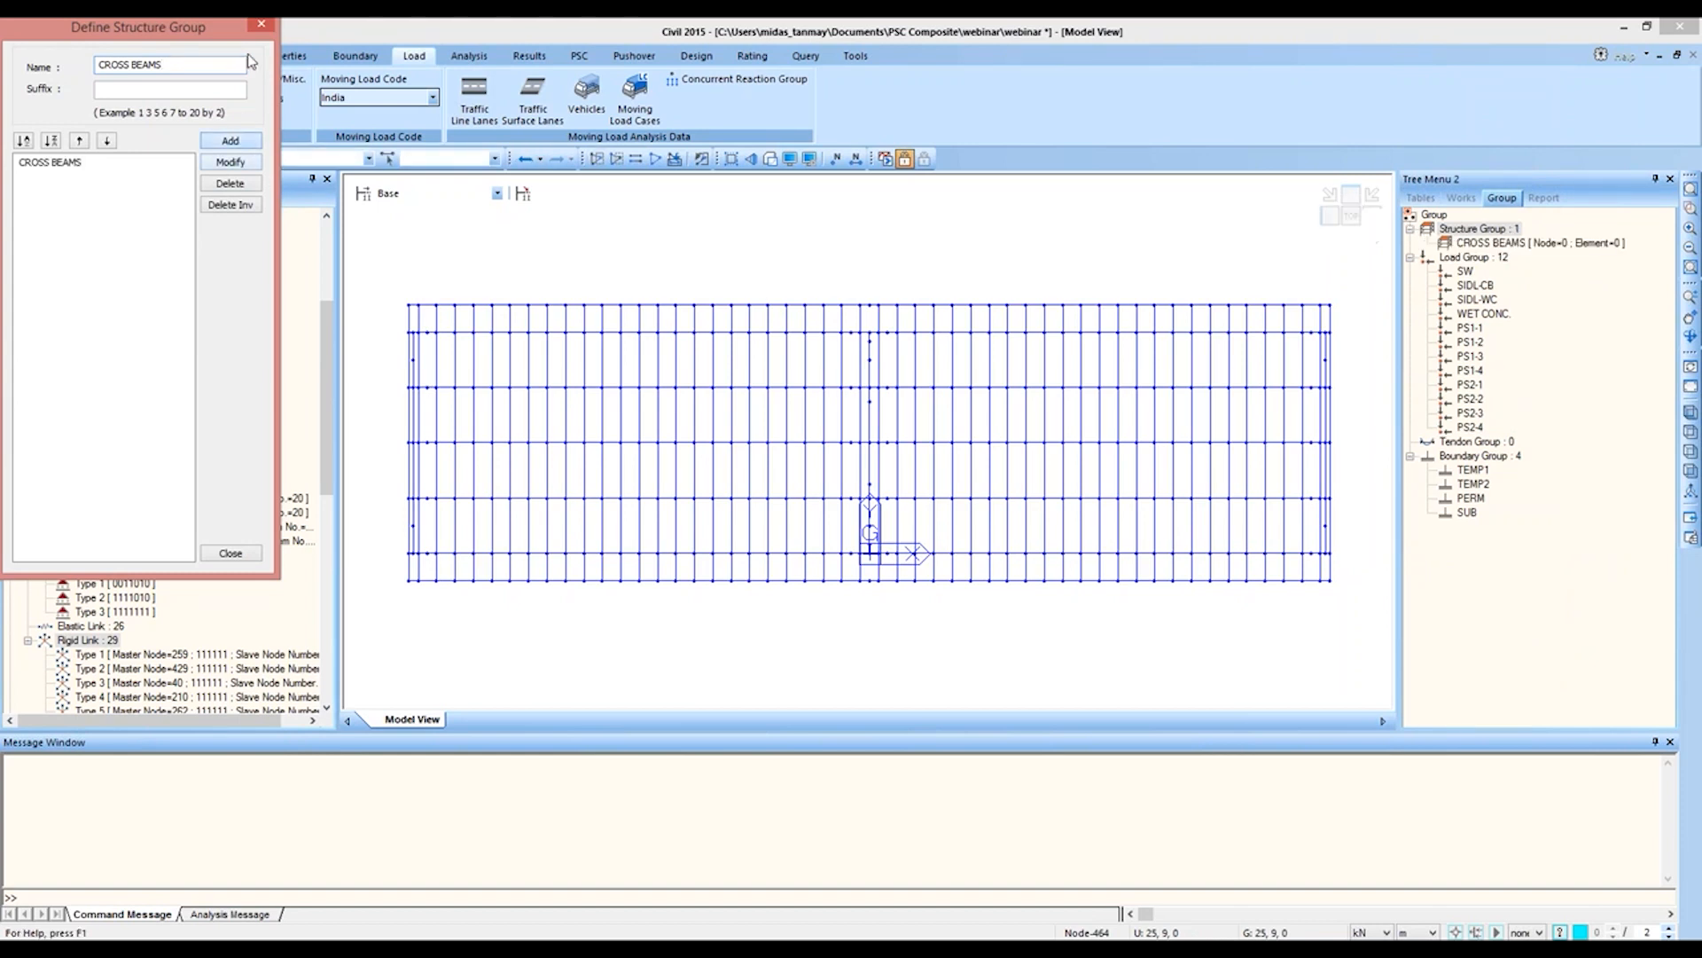
{"action": "left_click", "coordinate": [263, 28]}
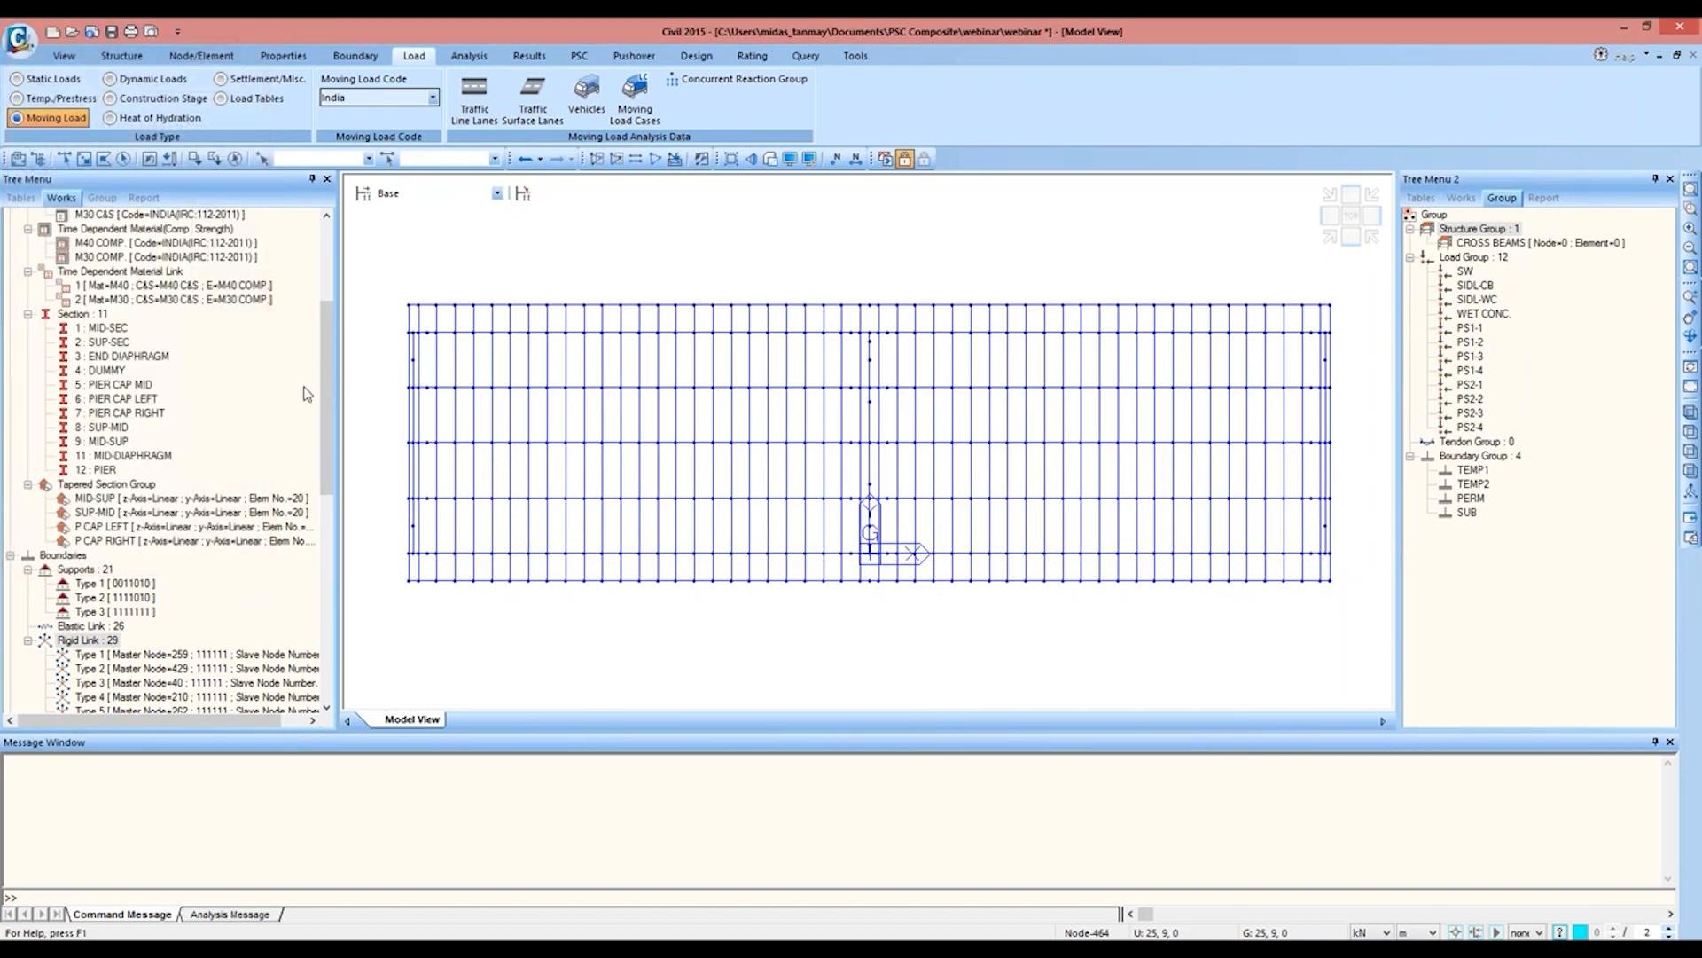
Step: Isolate the elements with the dummy material and add the diaphragm-material elements to the active view
{"action": "left_click_drag", "start_coordinate": [324, 392], "coordinate": [324, 272]}
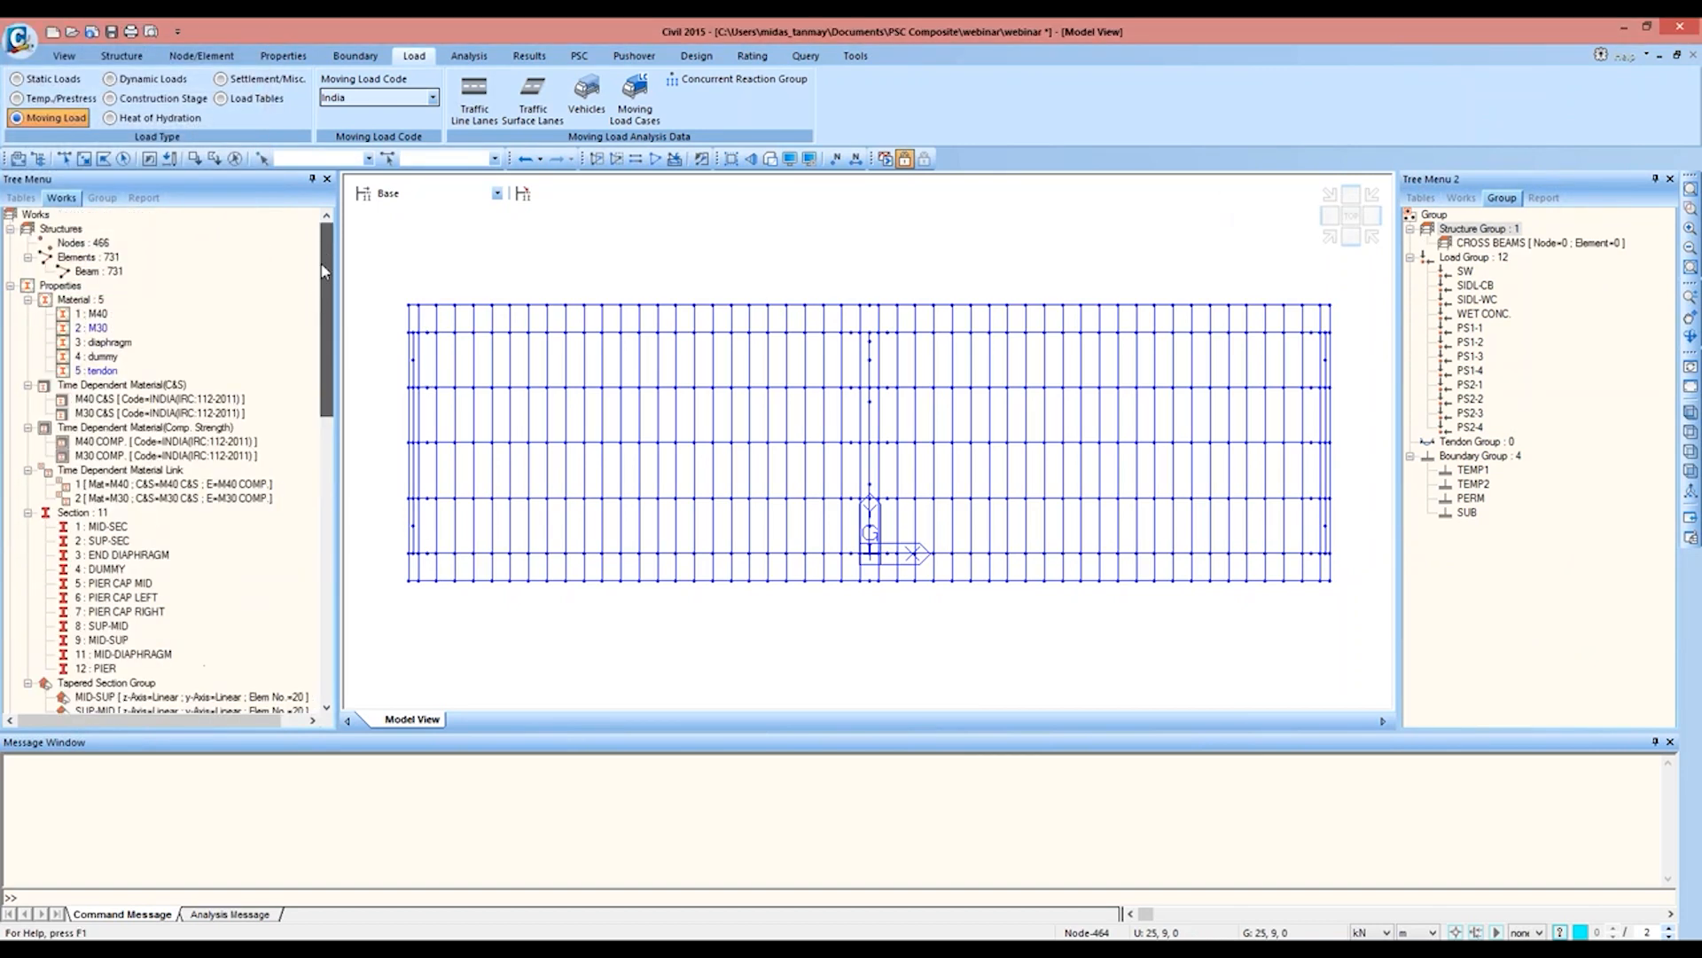
{"action": "double_click", "coordinate": [100, 356]}
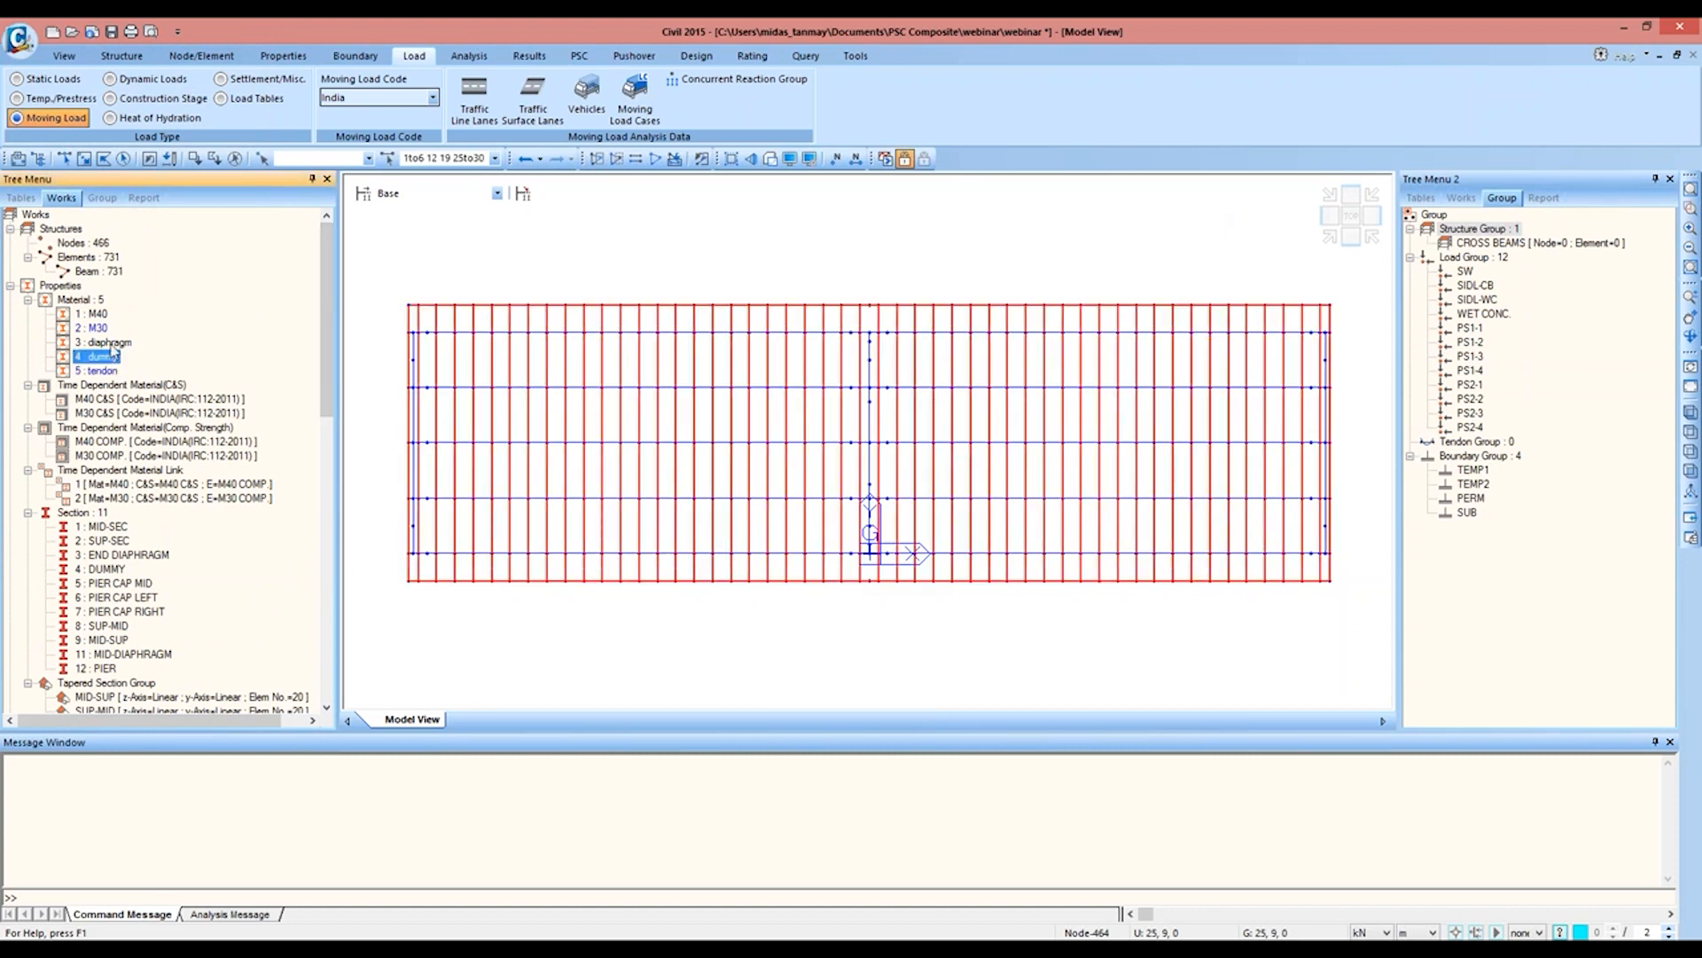
{"action": "left_click", "coordinate": [597, 160]}
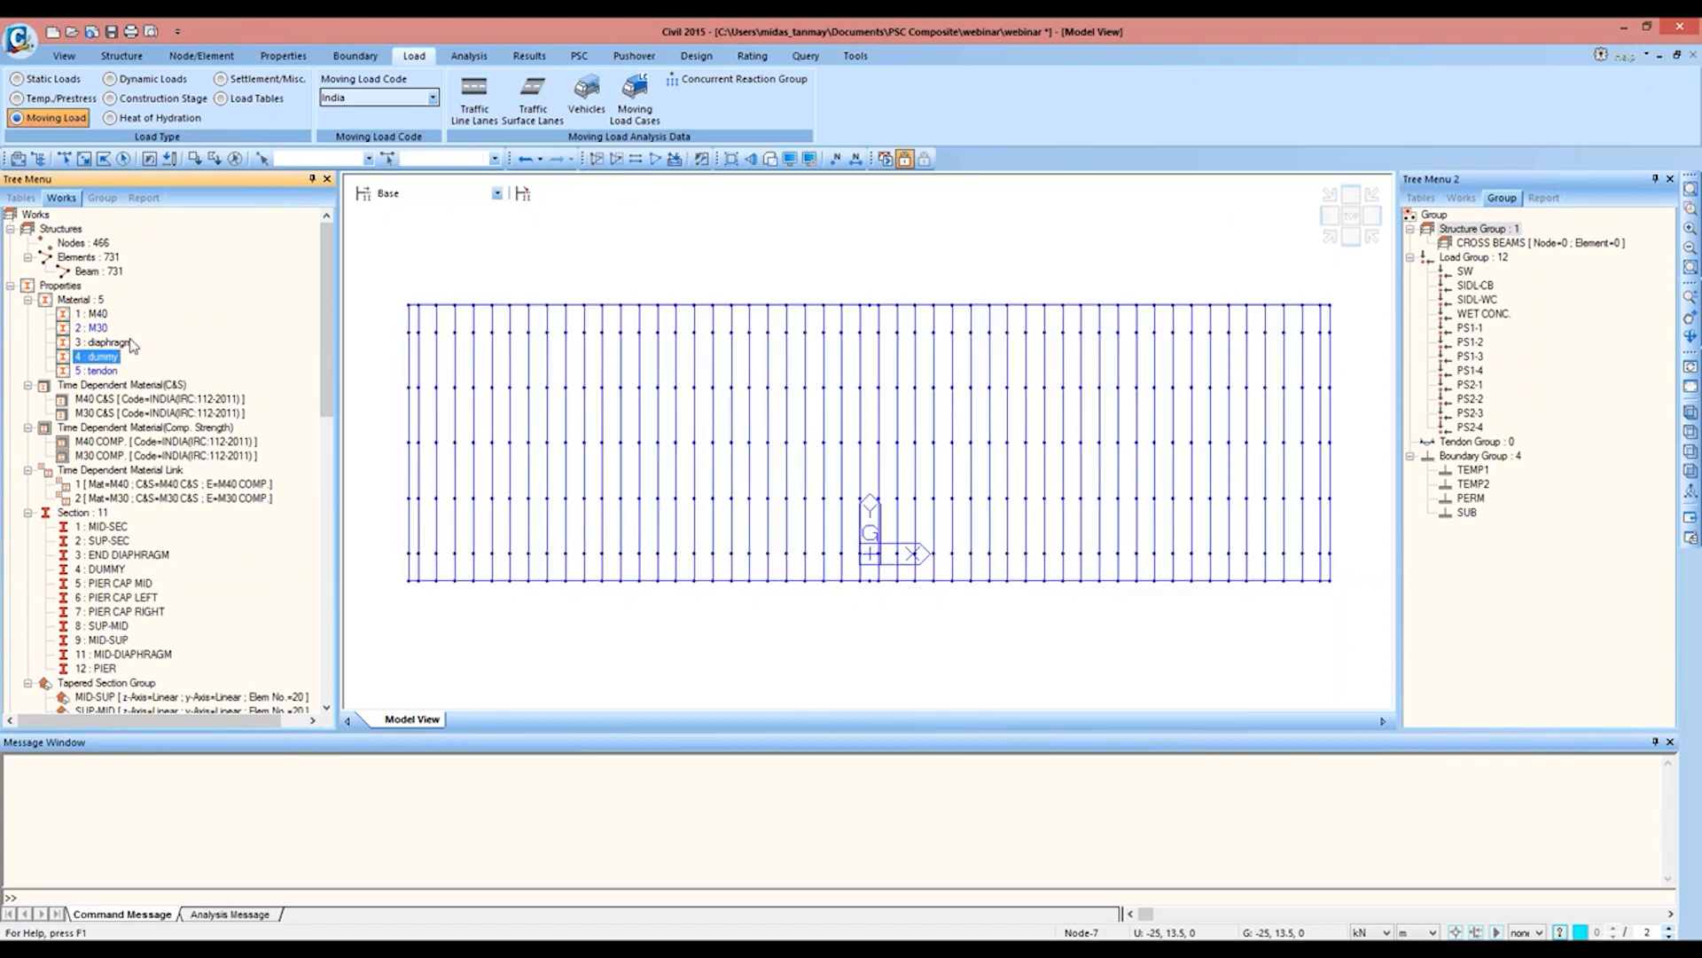
{"action": "left_click", "coordinate": [109, 344]}
{"action": "right_click", "coordinate": [112, 344]}
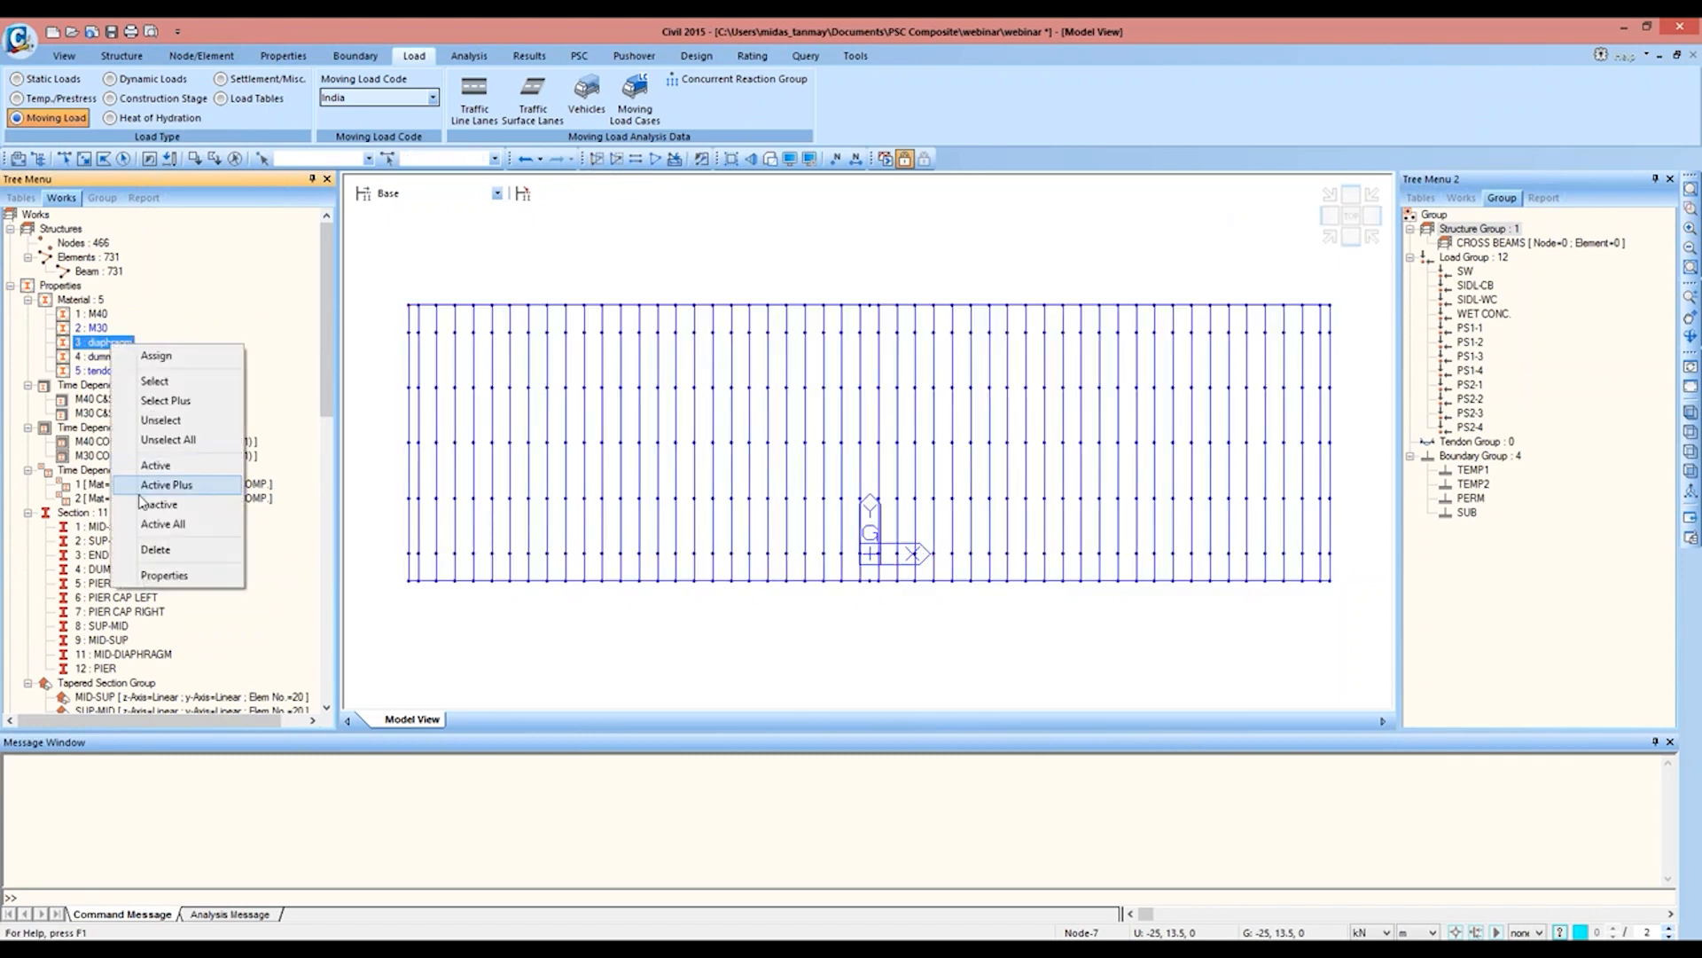
{"action": "left_click", "coordinate": [138, 492]}
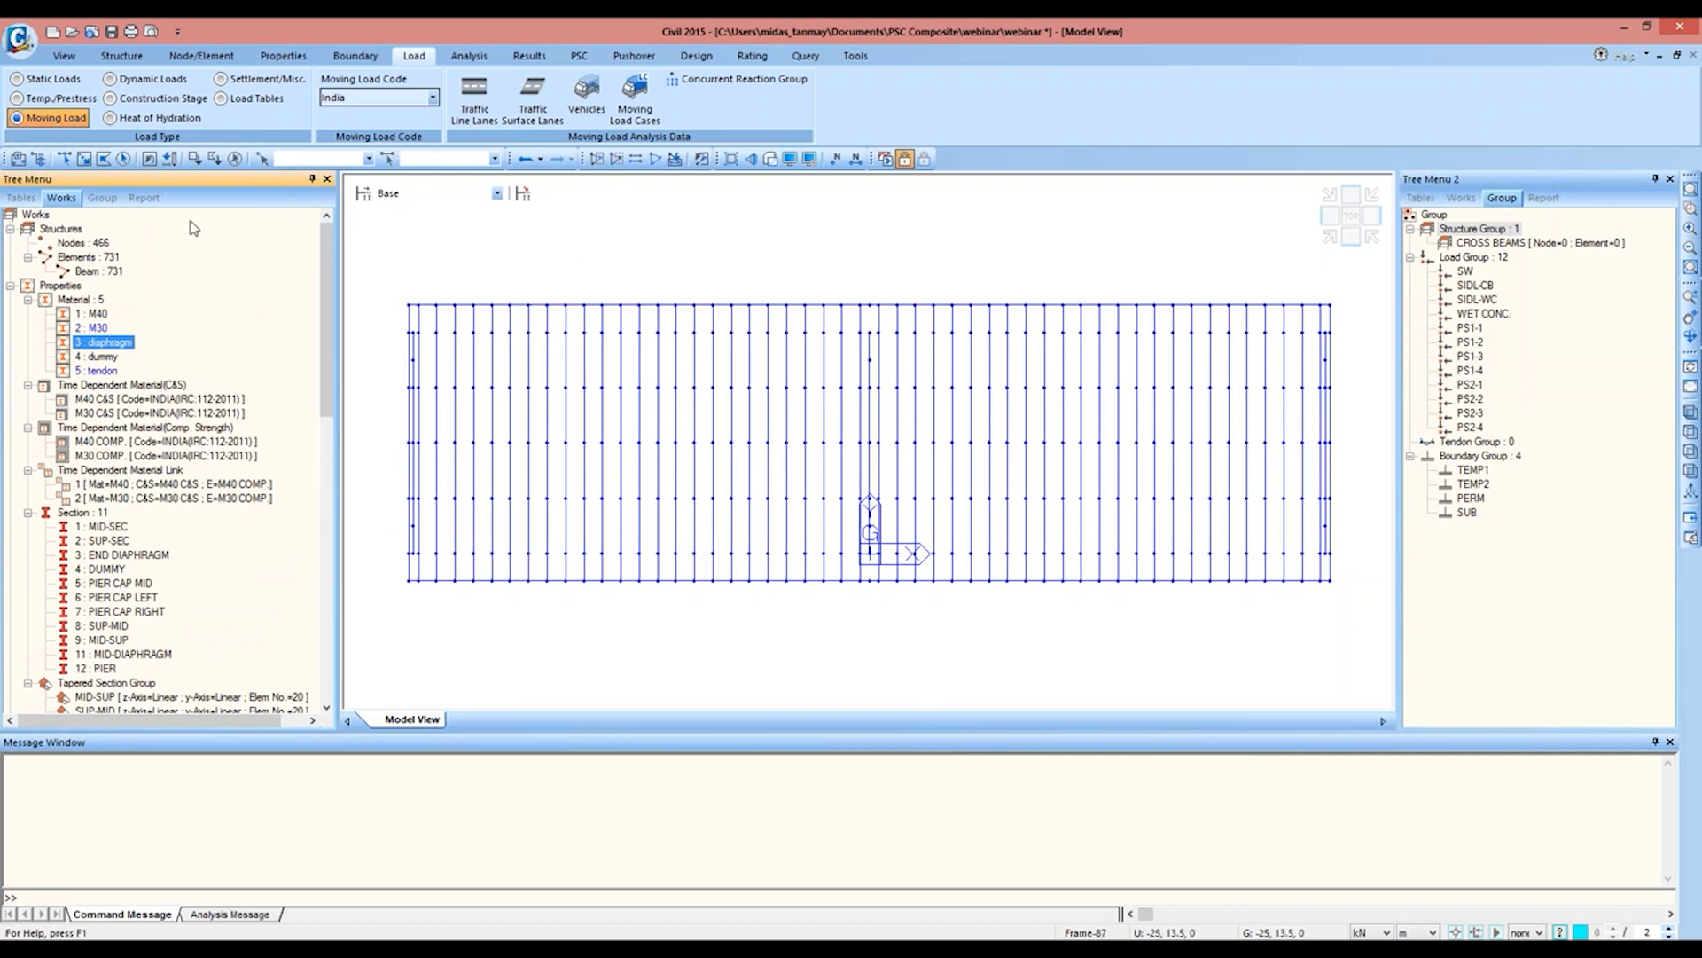
Step: Assign all active nodes and elements to the CROSS BEAMS structure group and reactivate the whole model
{"action": "left_click", "coordinate": [122, 160]}
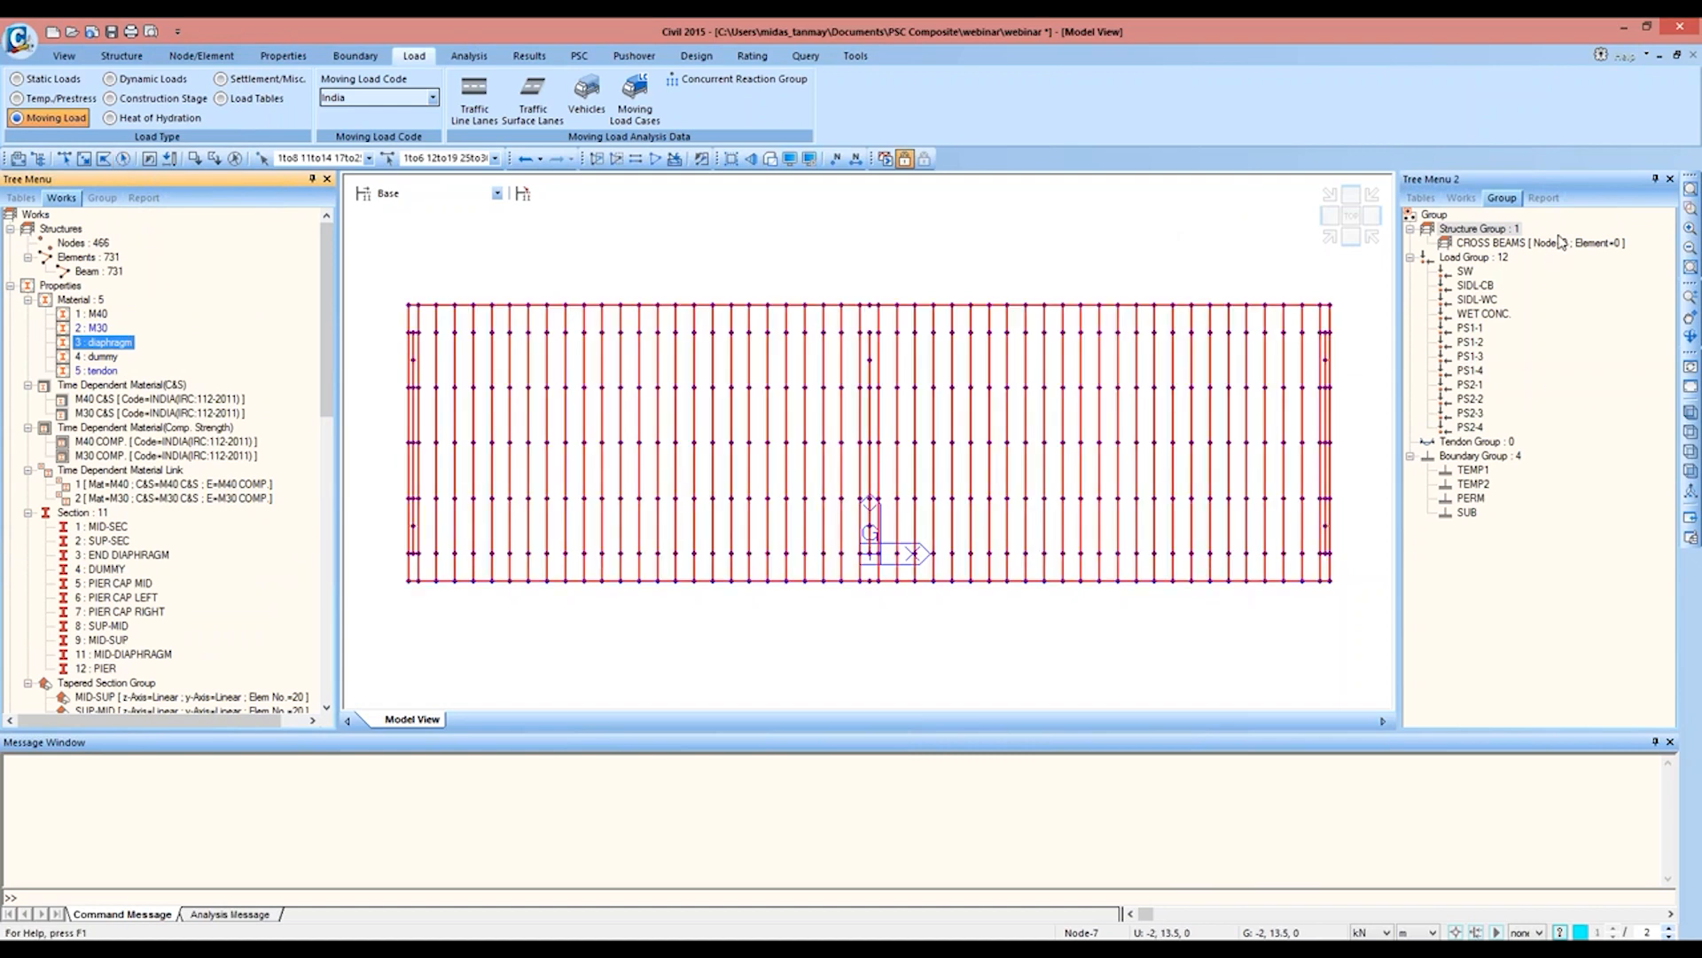
{"action": "left_click_drag", "start_coordinate": [1559, 237], "coordinate": [999, 243]}
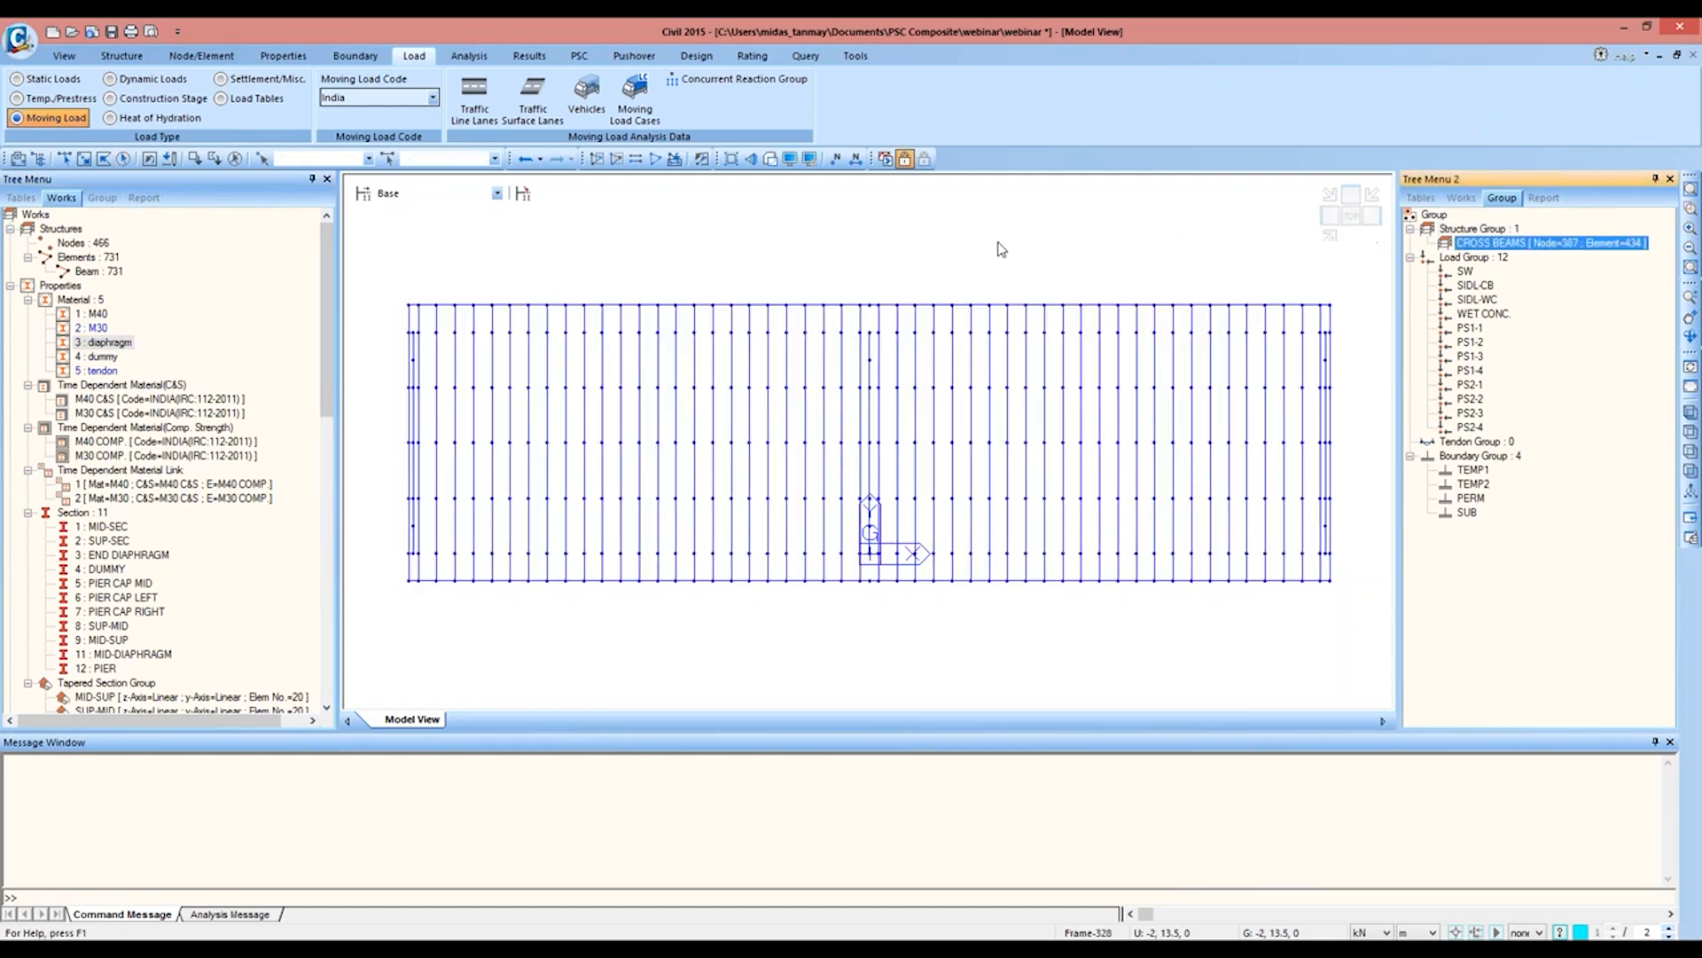
{"action": "left_click", "coordinate": [655, 160]}
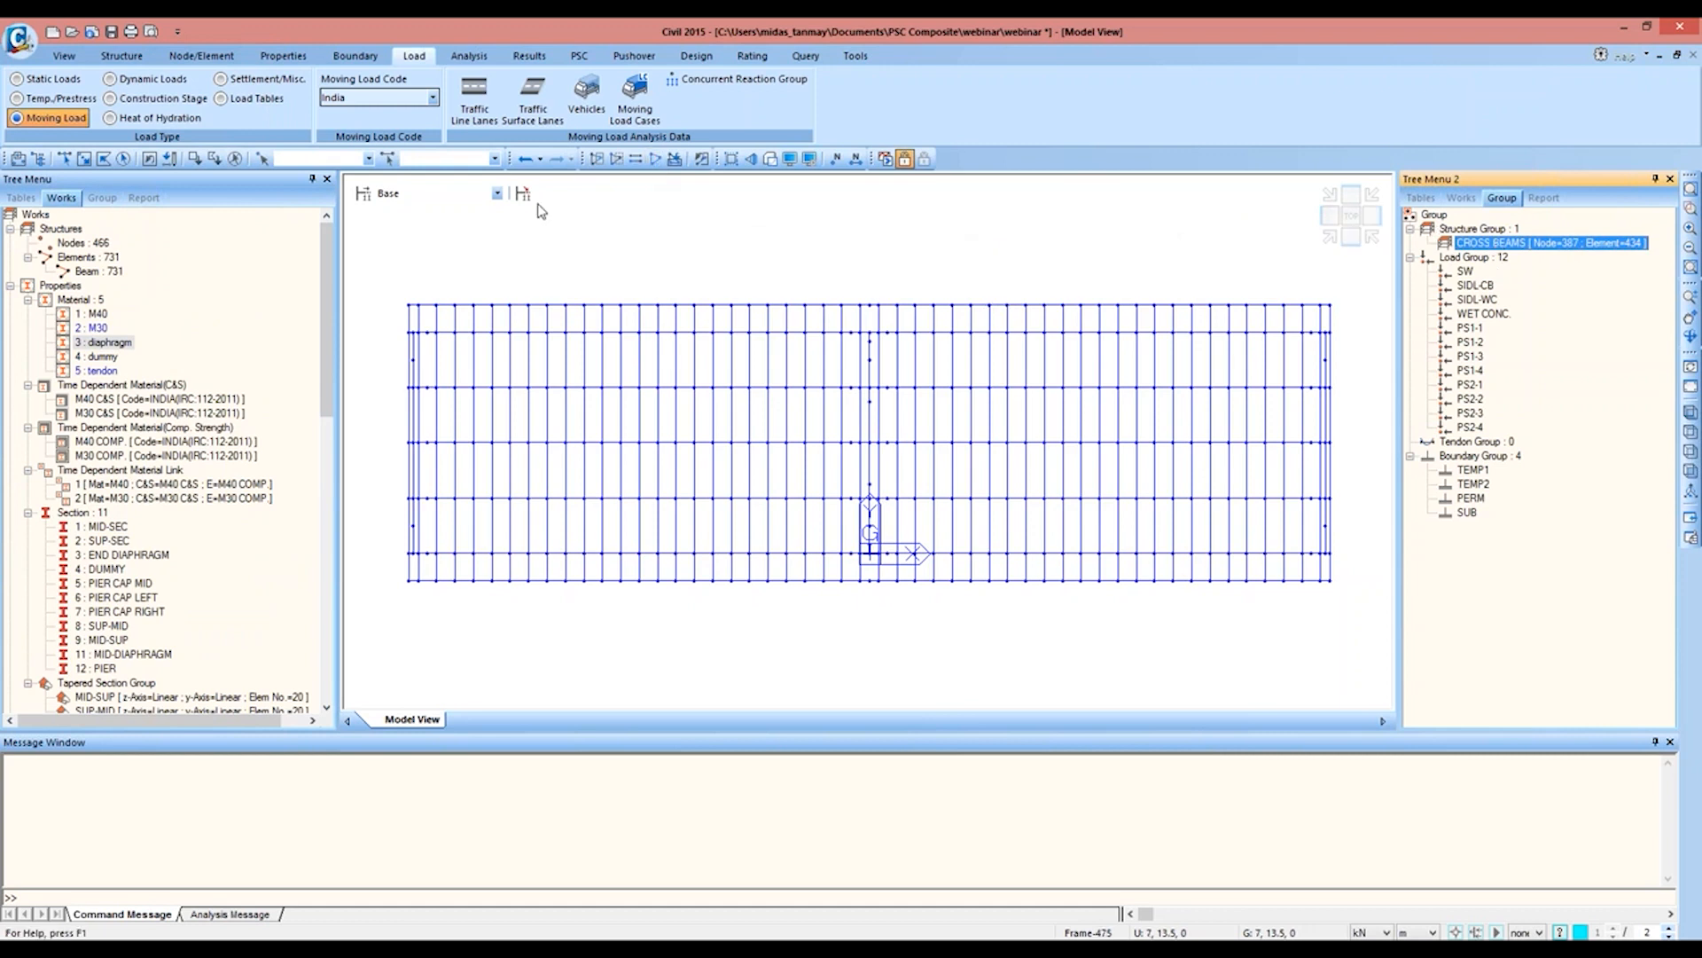
Step: Start a new traffic line lane named 3 CLASS A L-1
{"action": "left_click", "coordinate": [483, 105]}
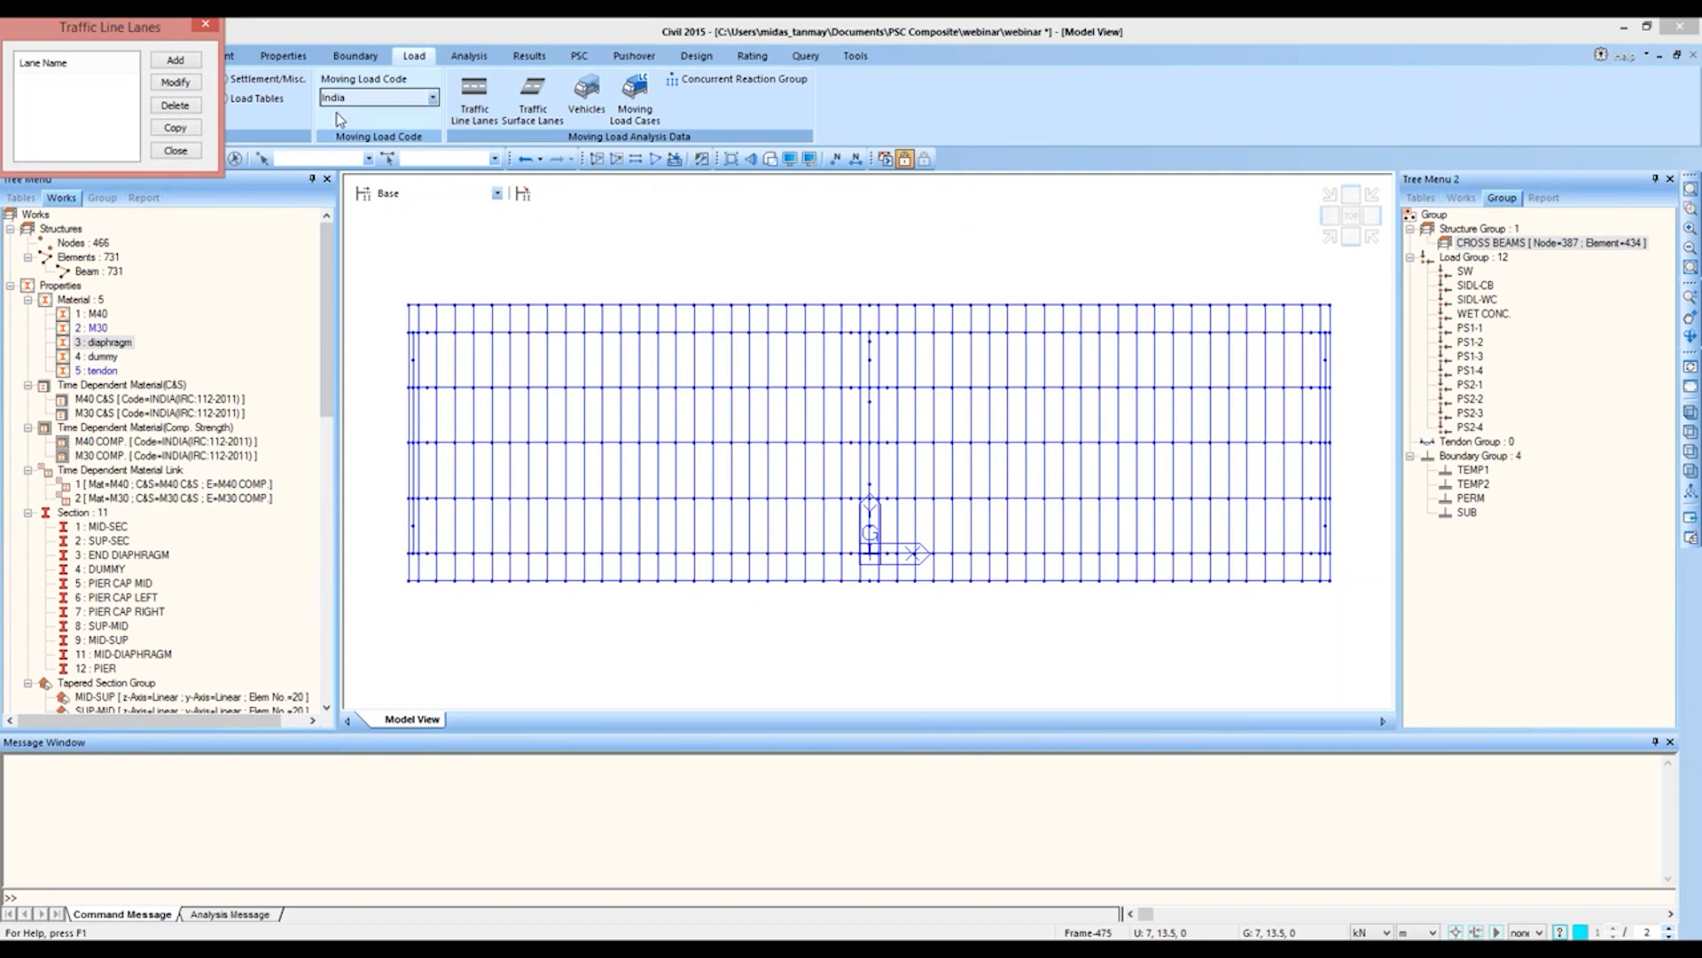
{"action": "left_click", "coordinate": [191, 73]}
{"action": "left_click_drag", "start_coordinate": [147, 32], "coordinate": [411, 139]}
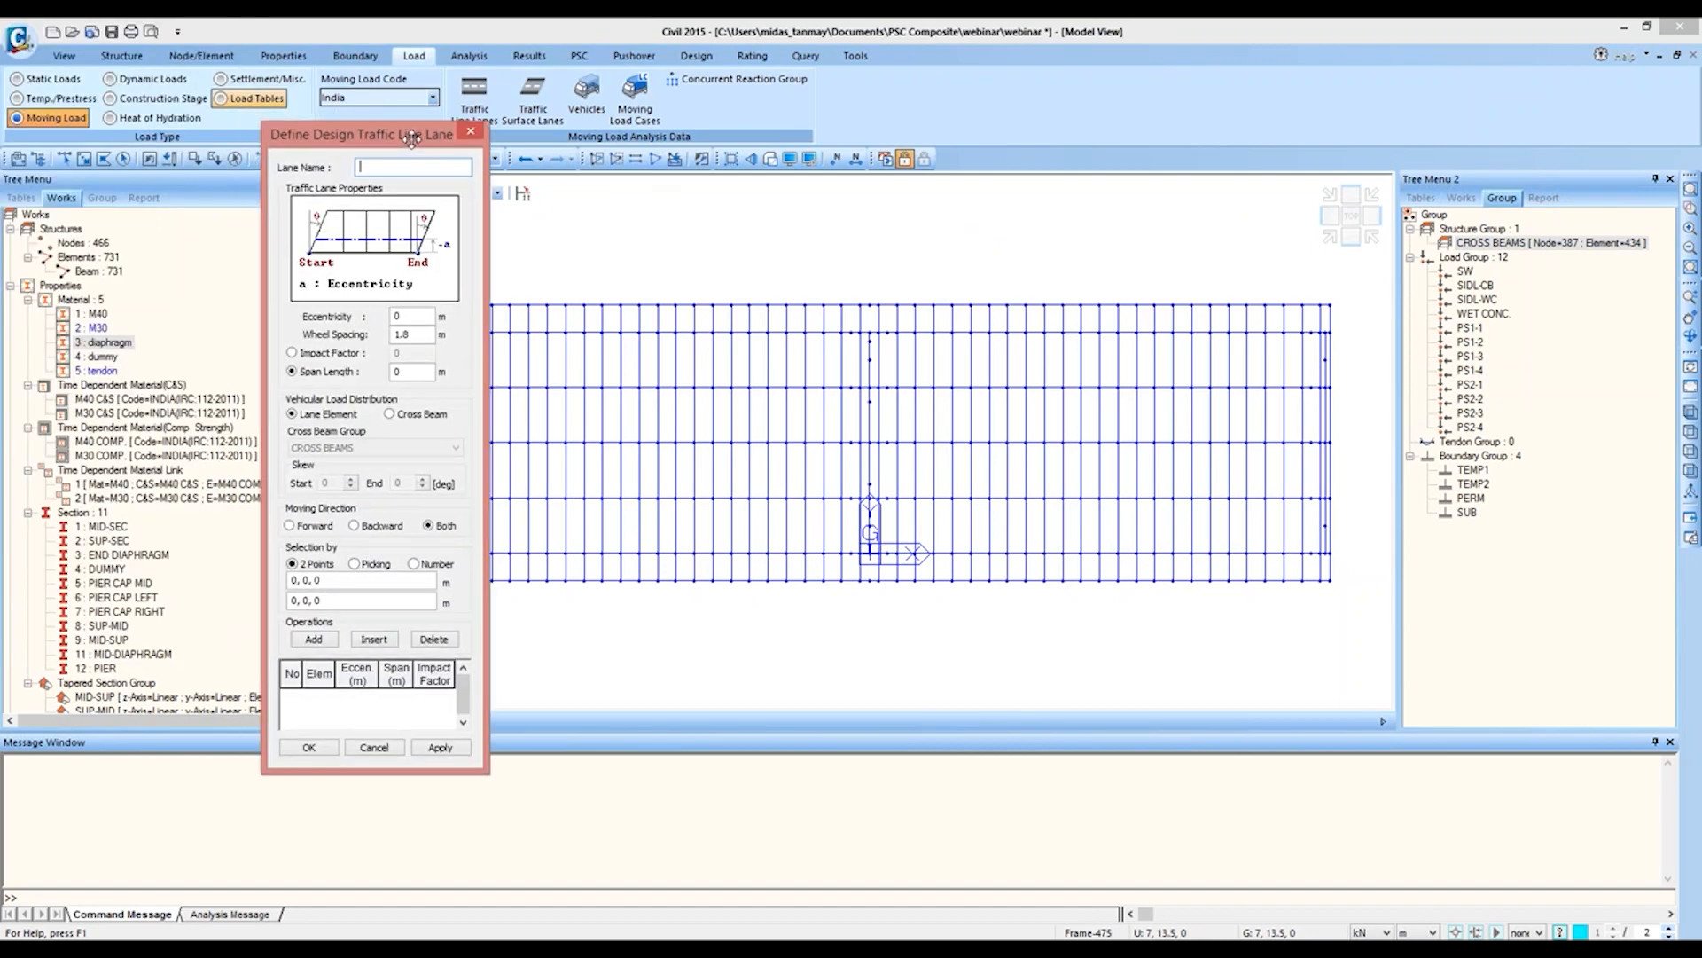
{"action": "type", "text": "3 CLASS A L-1"}
{"action": "left_click_drag", "start_coordinate": [373, 138], "coordinate": [191, 138]}
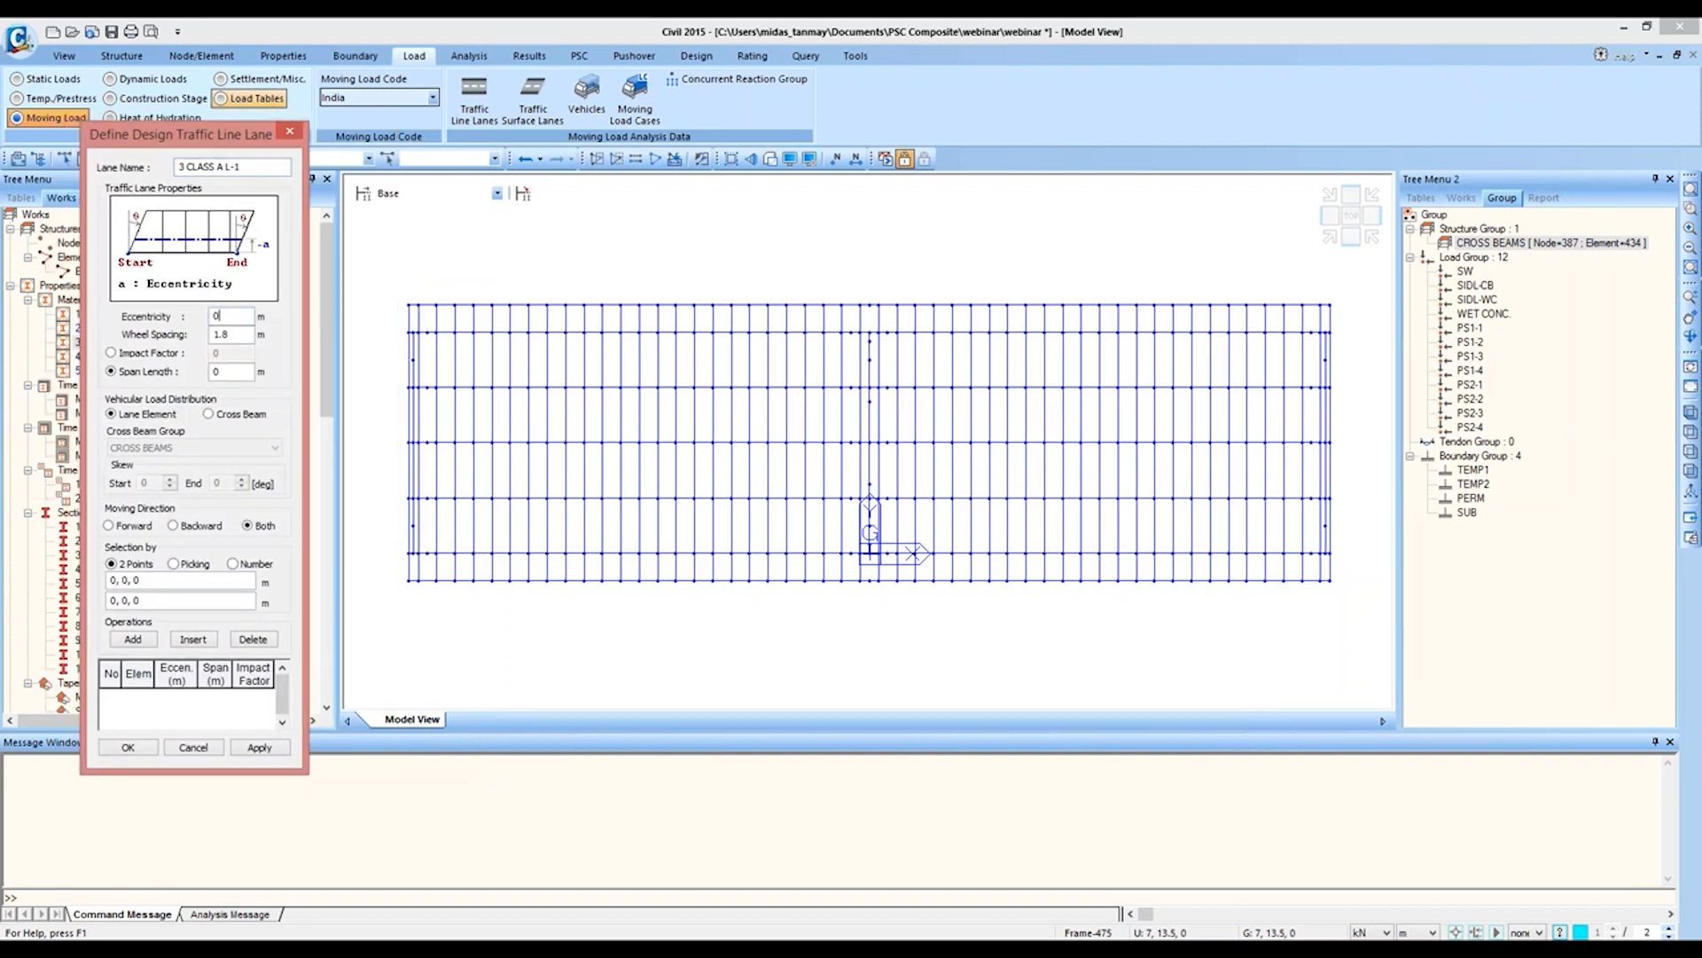
Step: Set the lane's eccentricity to -0.9 m, impact factor to 0.2, and vehicular load distribution to Cross Beam with the CROSS BEAMS group
{"action": "key", "text": "BackSpace"}
{"action": "type", "text": "-0.9"}
{"action": "left_click", "coordinate": [111, 352]}
{"action": "type", "text": ".2"}
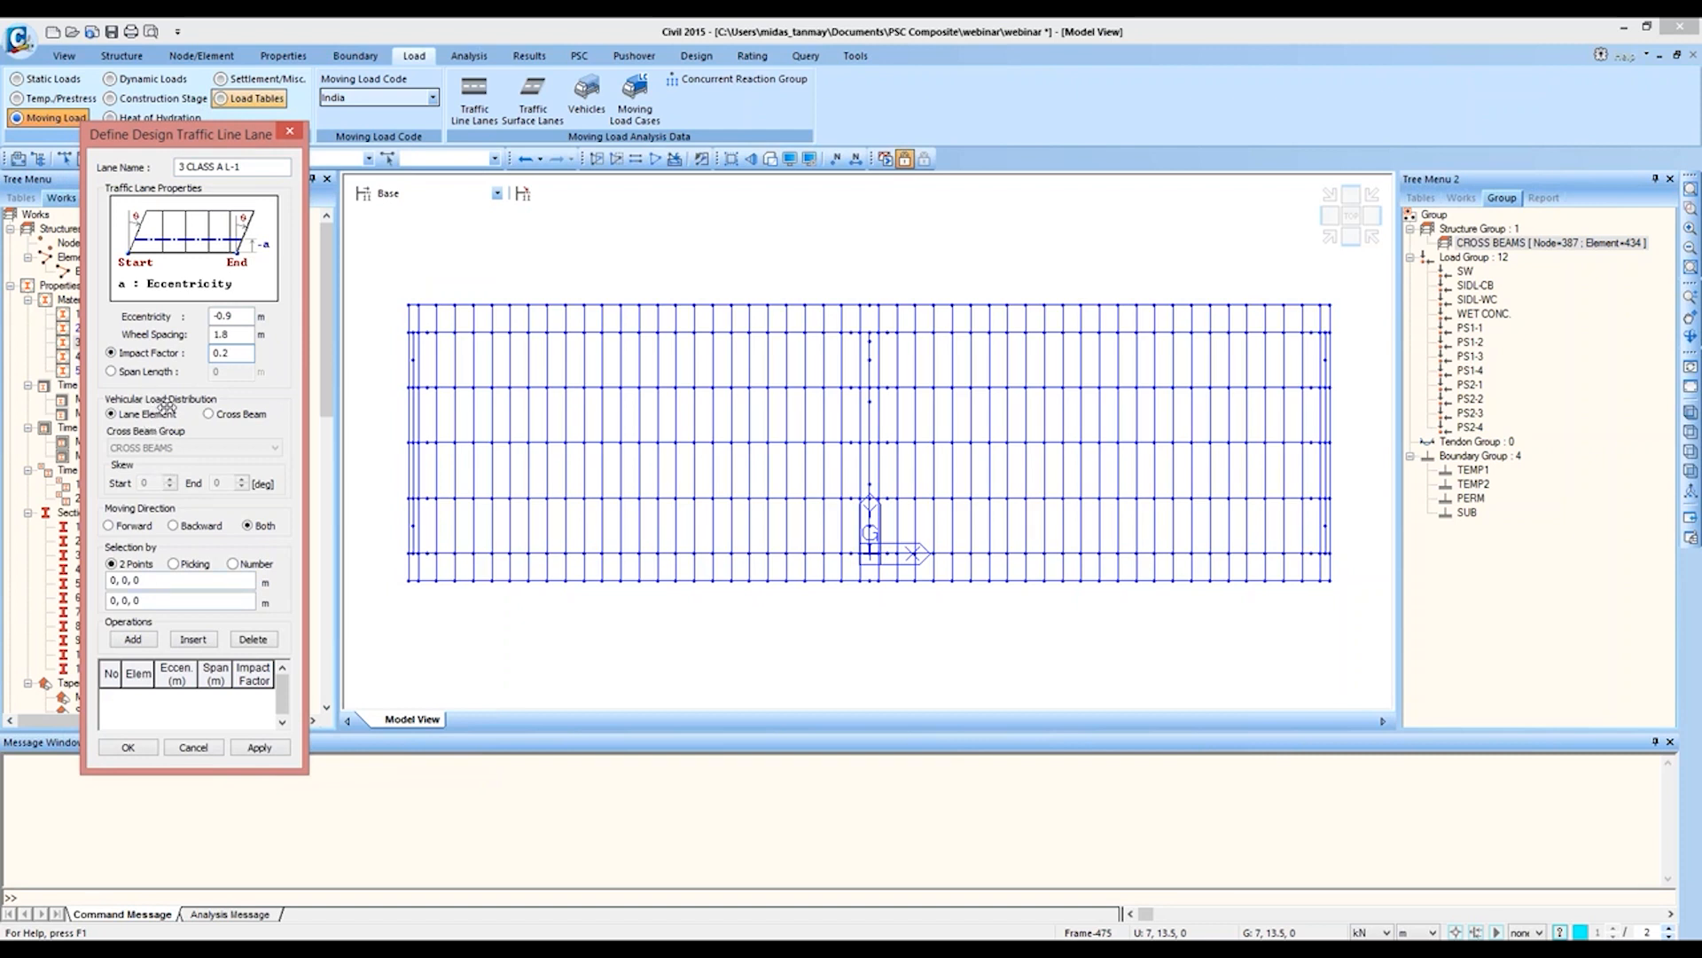
{"action": "left_click", "coordinate": [222, 417]}
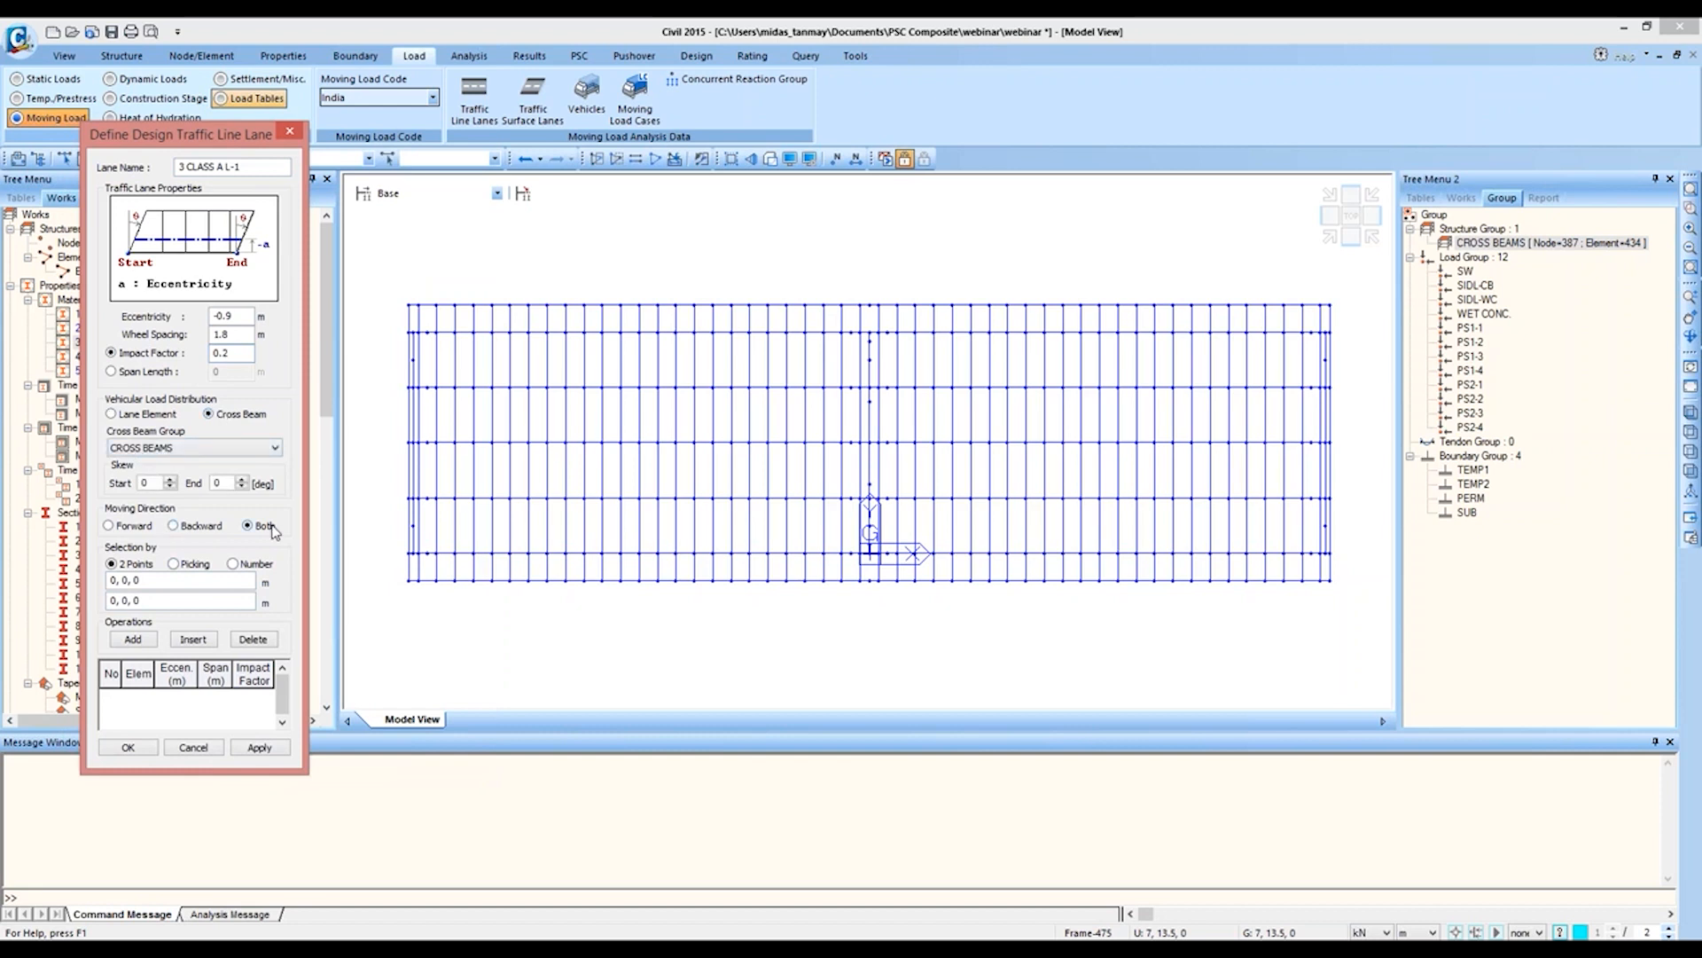
Step: Define the lane by two points from (-25, 12, 0) to (25, 12, 0) along the outer girder line and save it
{"action": "left_click", "coordinate": [211, 580]}
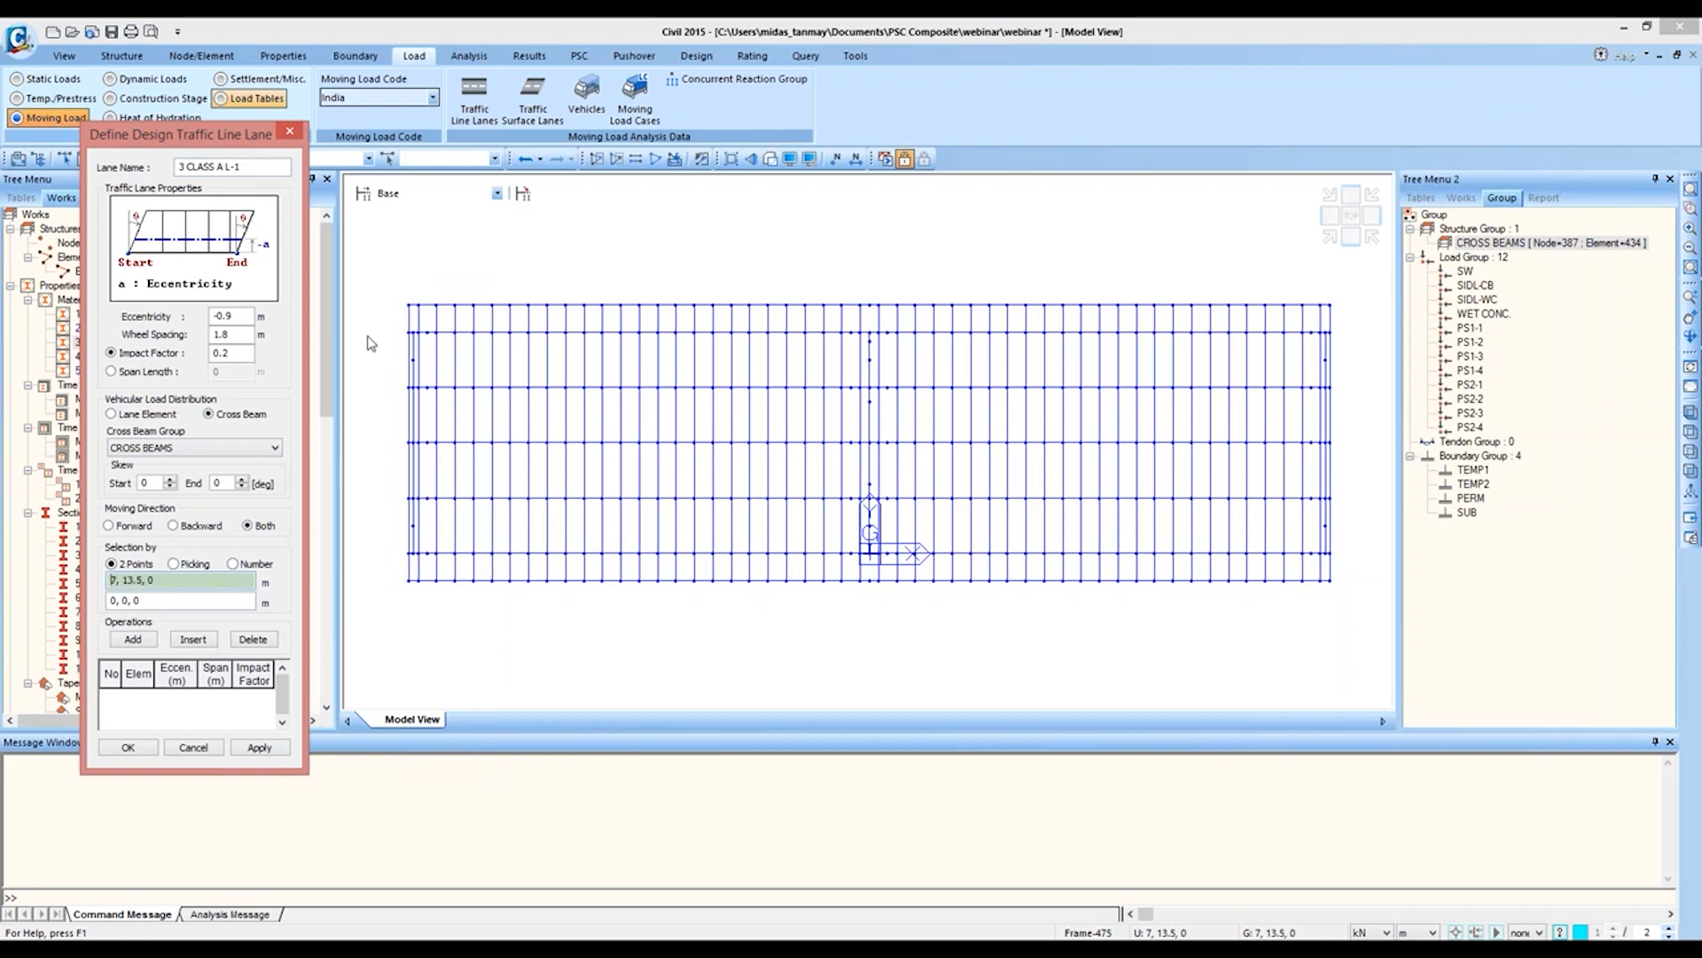
{"action": "left_click", "coordinate": [408, 333]}
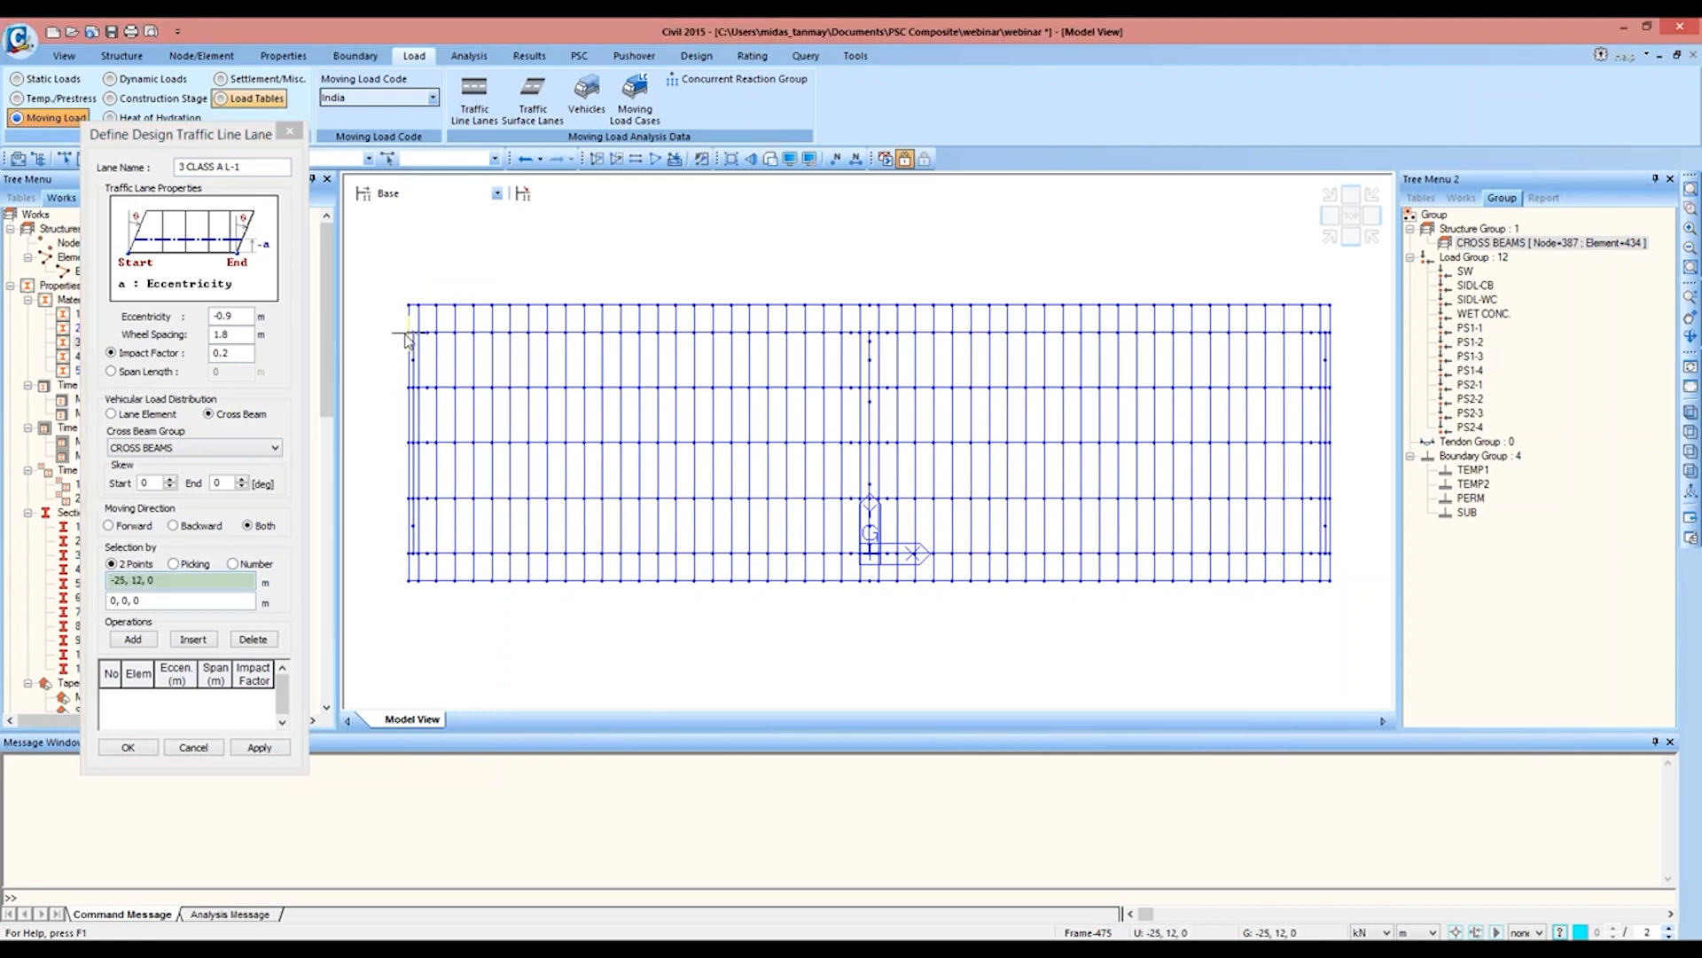
{"action": "left_click", "coordinate": [1328, 330]}
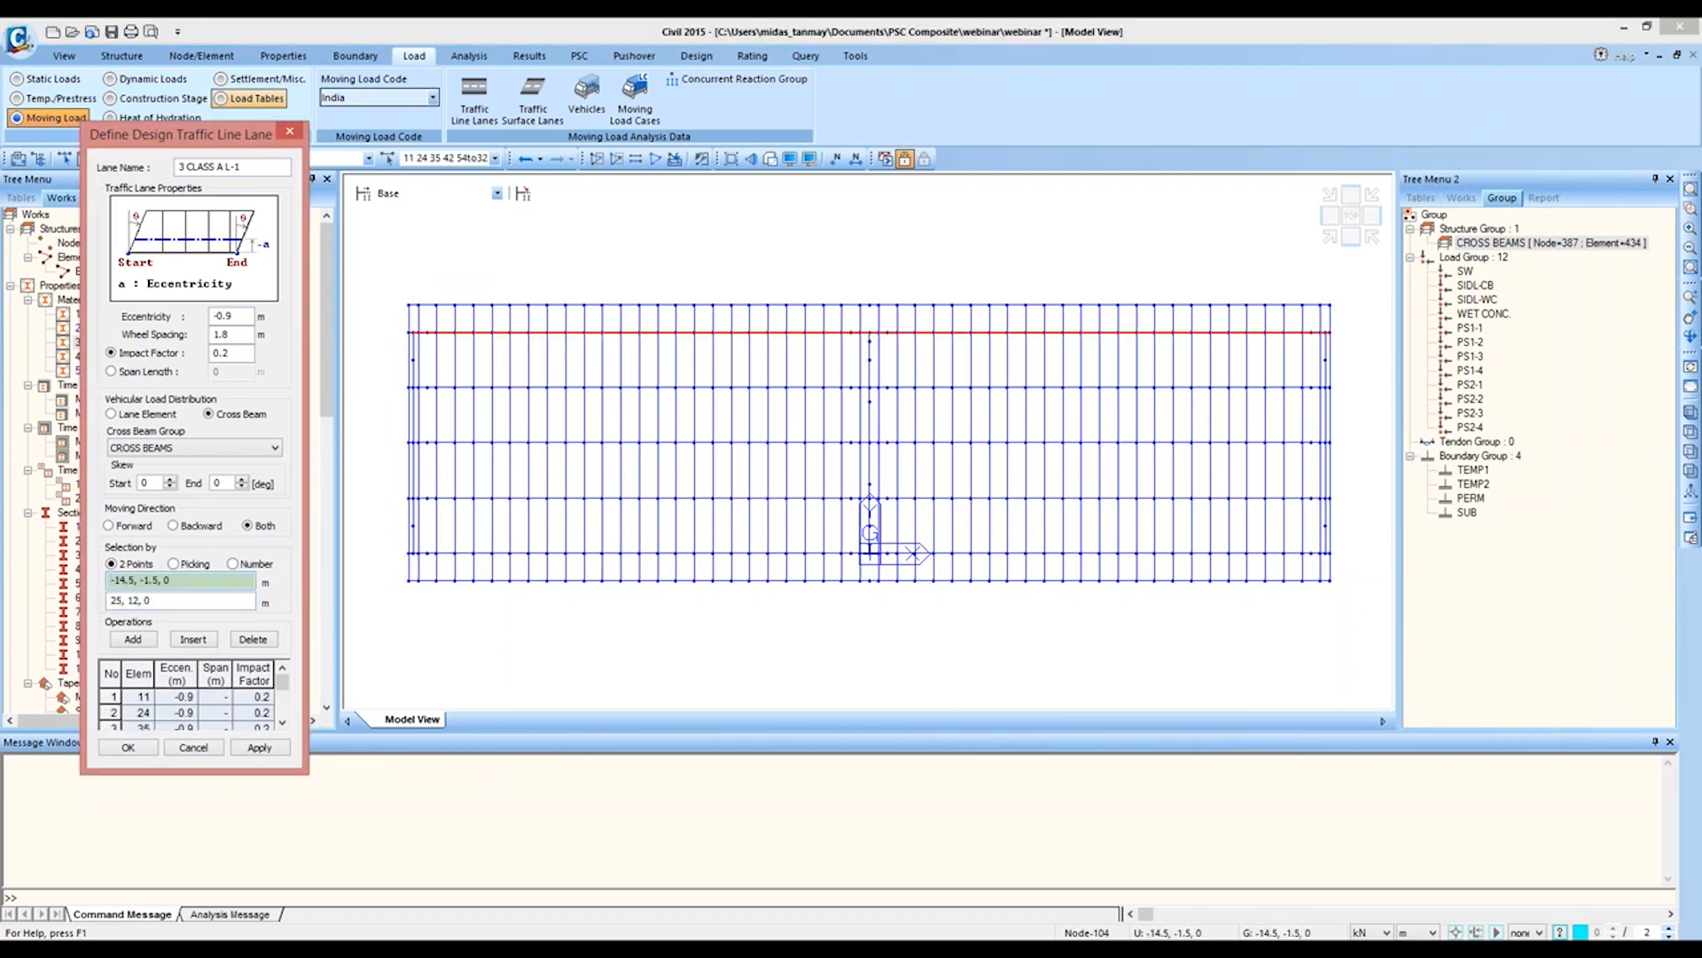
{"action": "left_click", "coordinate": [131, 748]}
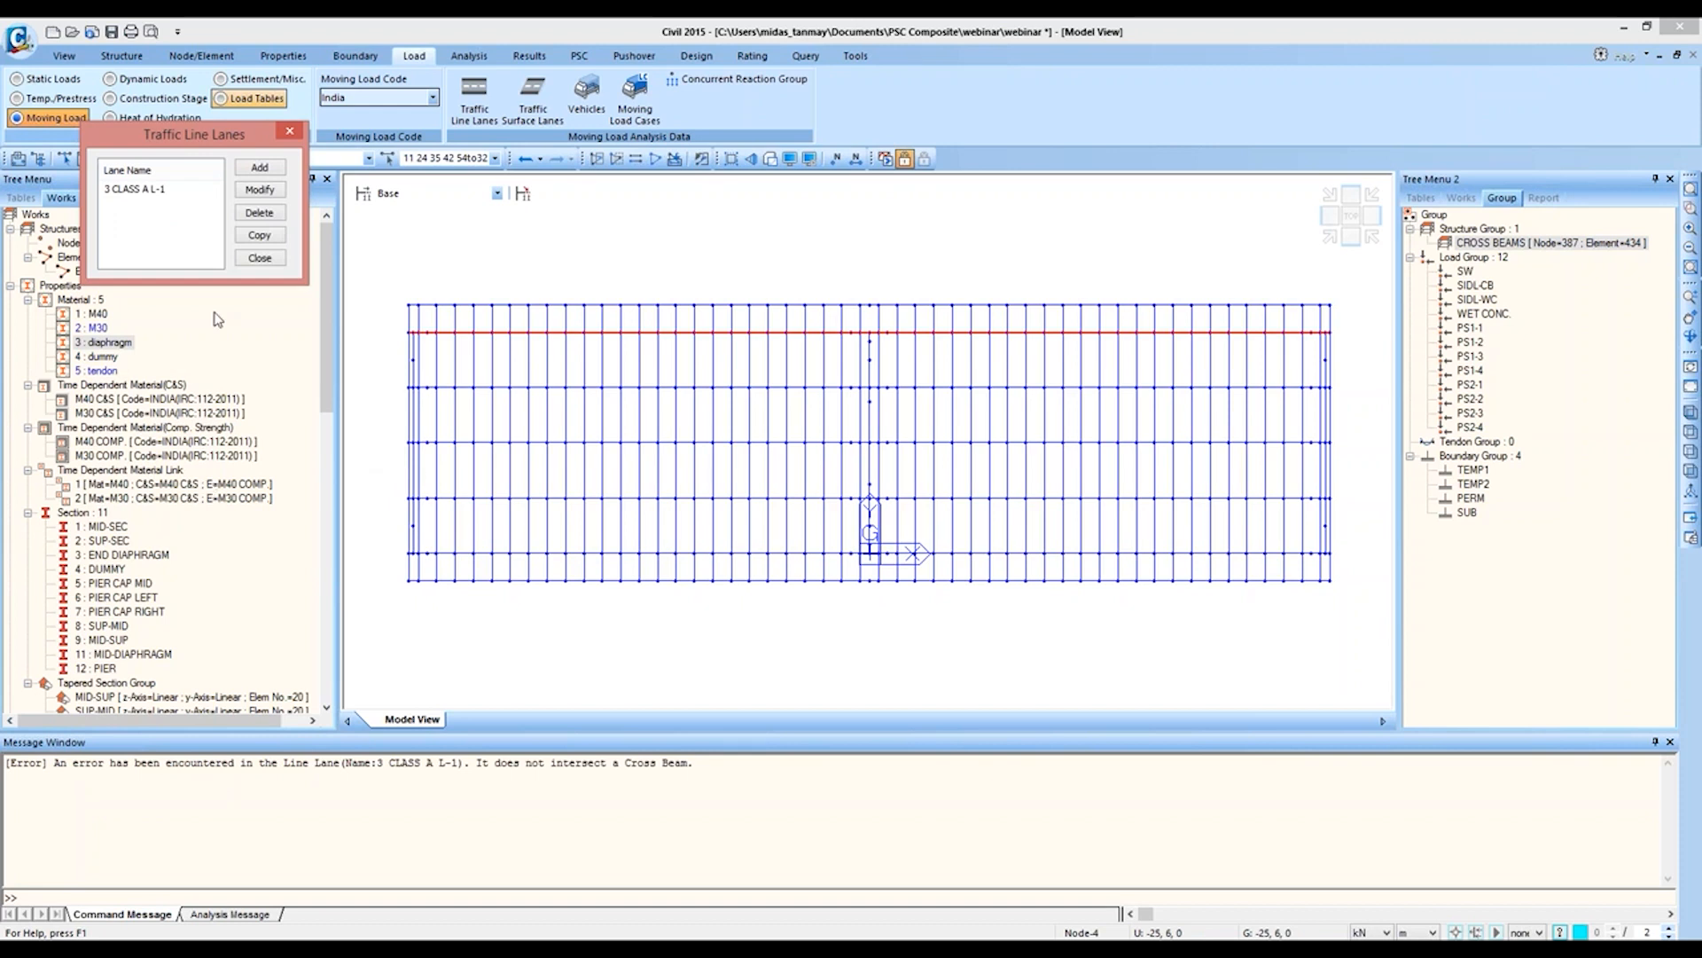
Step: Reopen lane 3 CLASS A L-1 for modification and delete all its element entries
{"action": "left_click", "coordinate": [173, 196]}
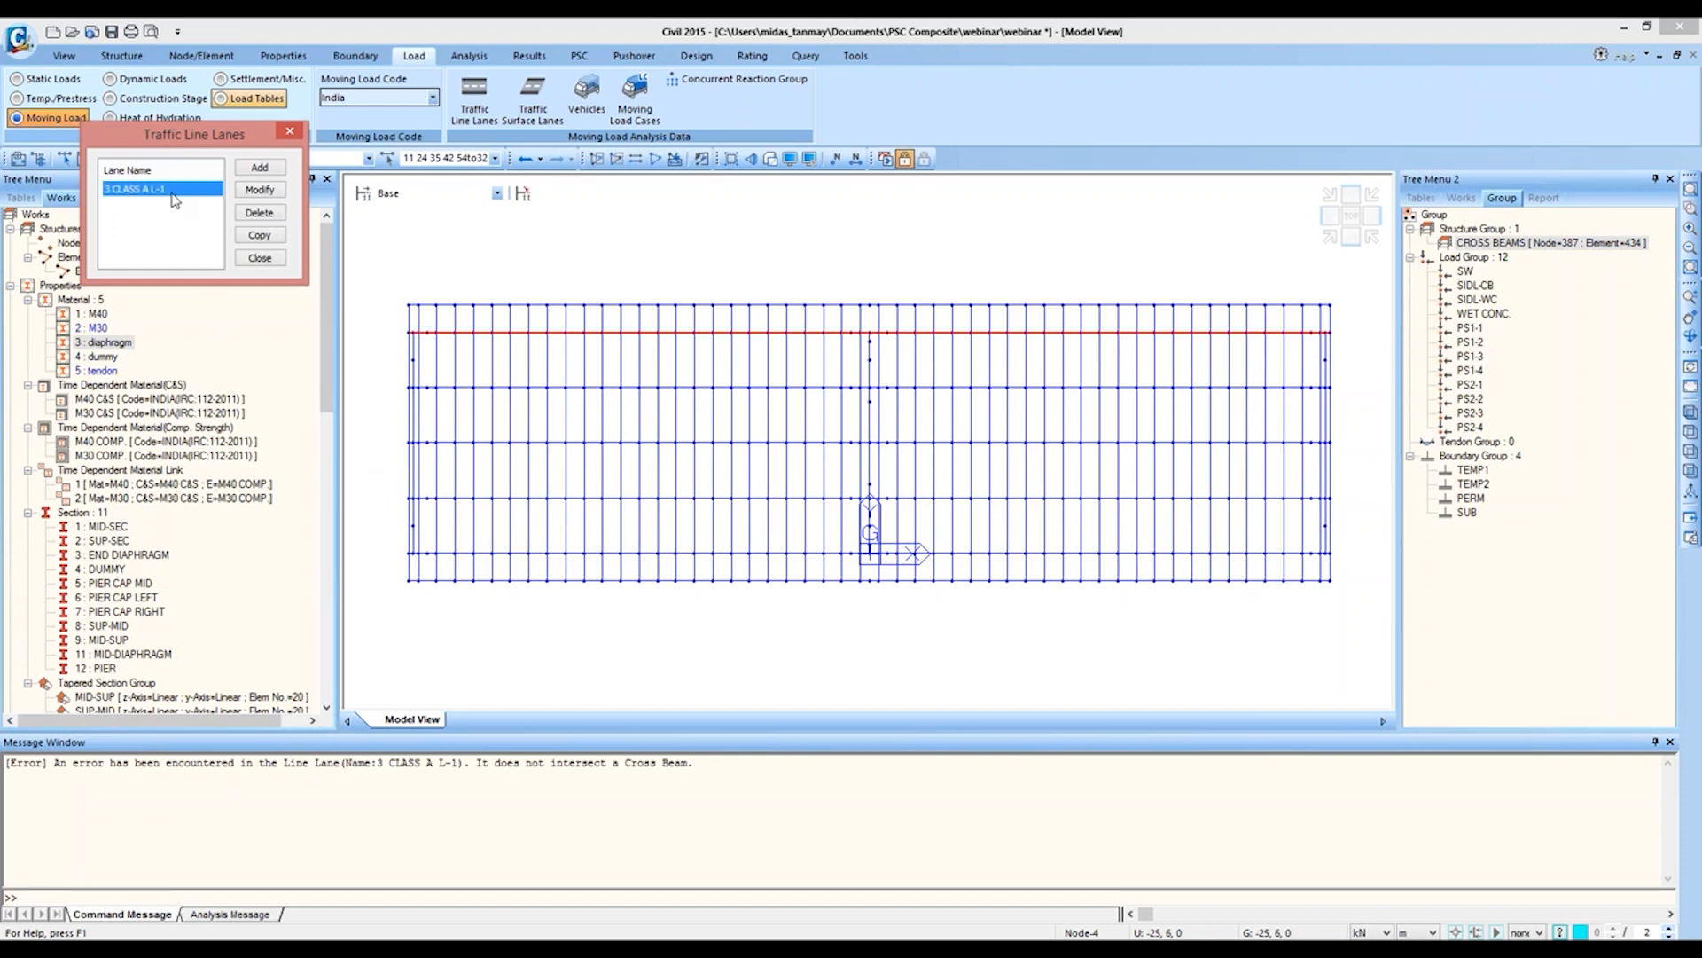
{"action": "left_click", "coordinate": [250, 191]}
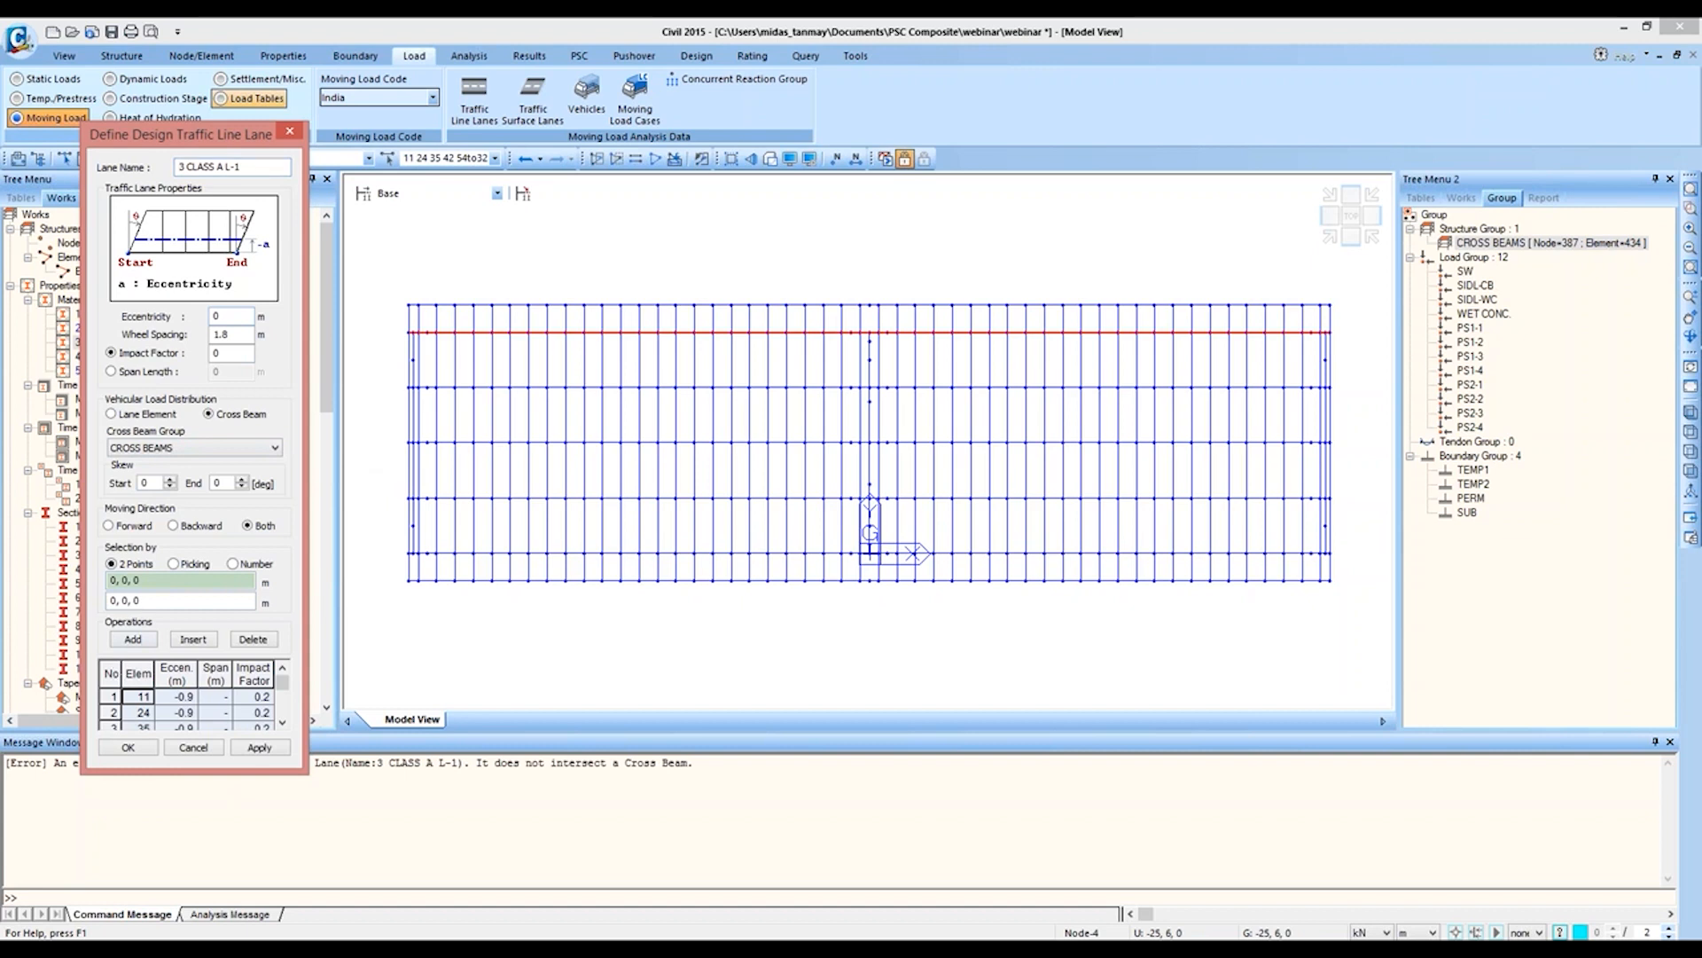
{"action": "left_click", "coordinate": [114, 668]}
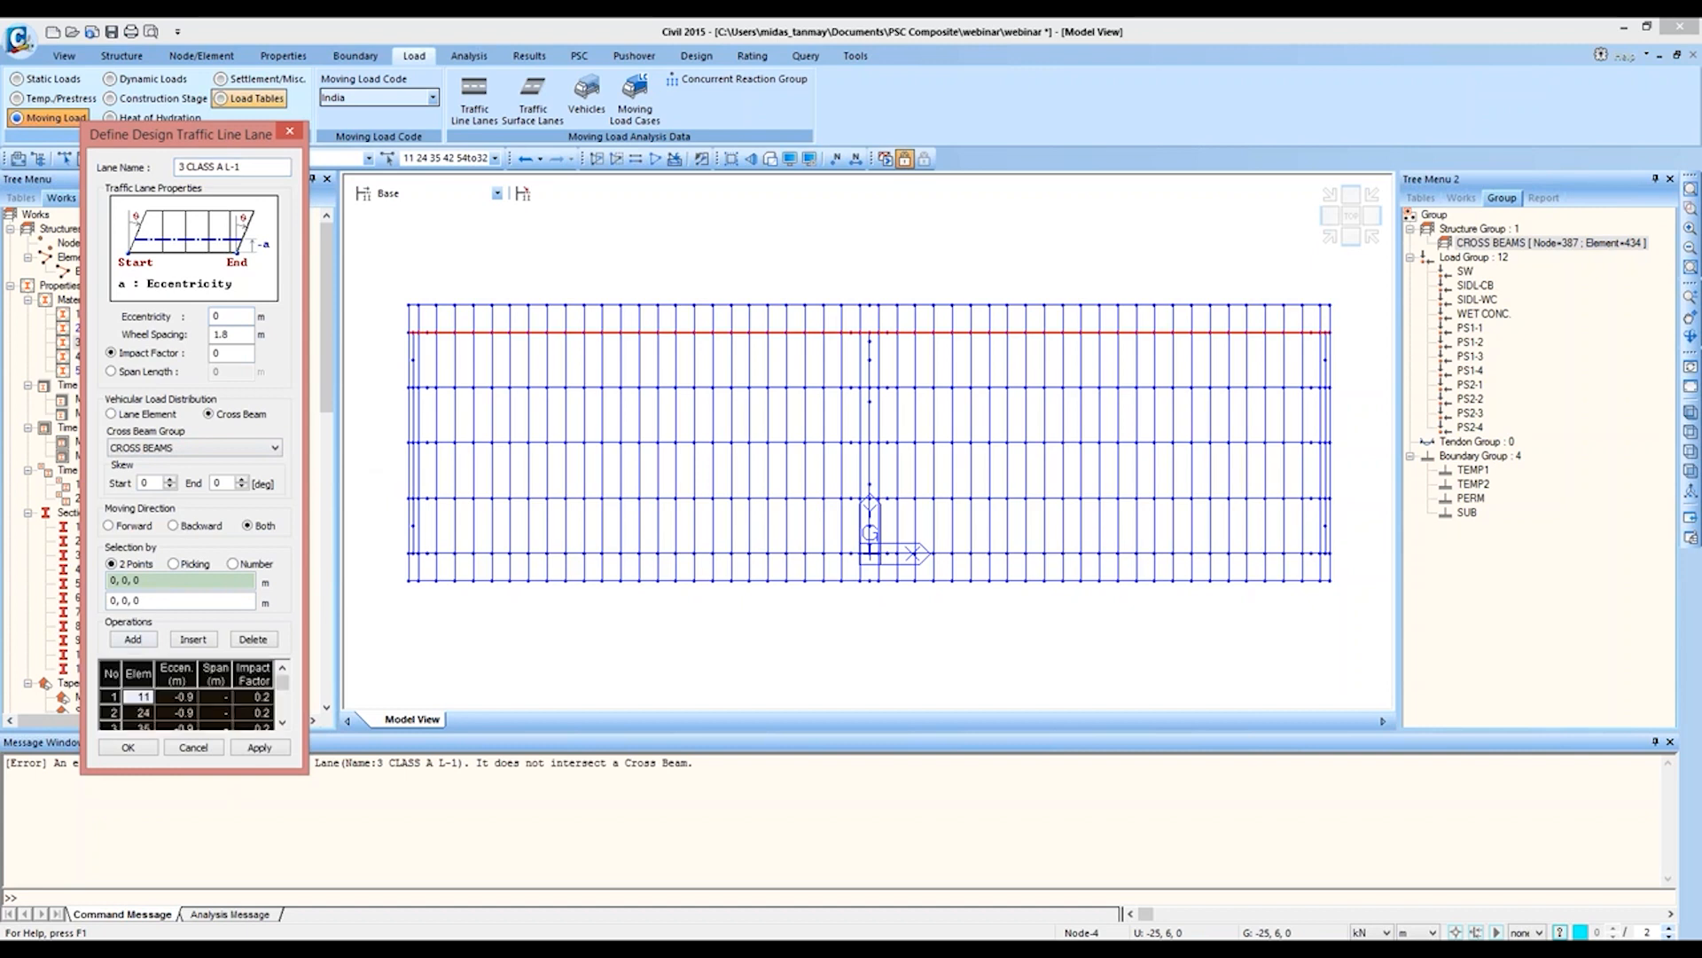
{"action": "left_click", "coordinate": [253, 639]}
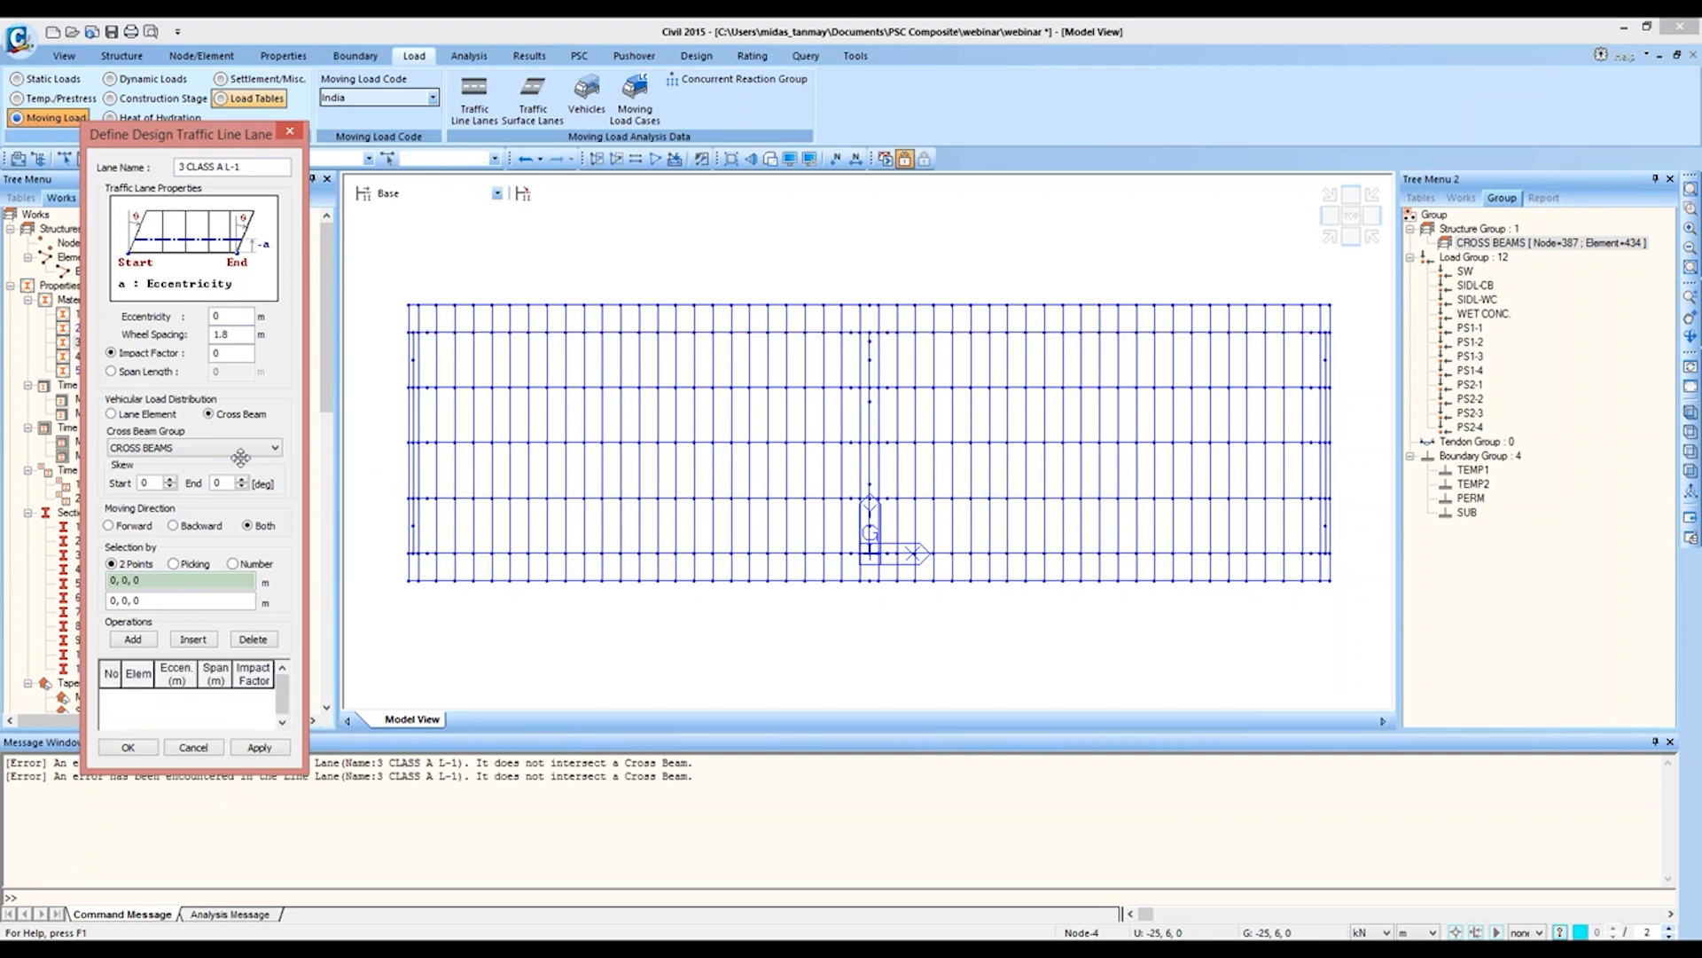
Step: Redefine the lane with eccentricity 0.9 m and impact factor 0.2 from (-25, 12, 0) to (25, 12, 0), and save it
{"action": "left_click", "coordinate": [236, 316]}
{"action": "type", "text": ".9"}
{"action": "type", "text": ".2"}
{"action": "left_click", "coordinate": [411, 333]}
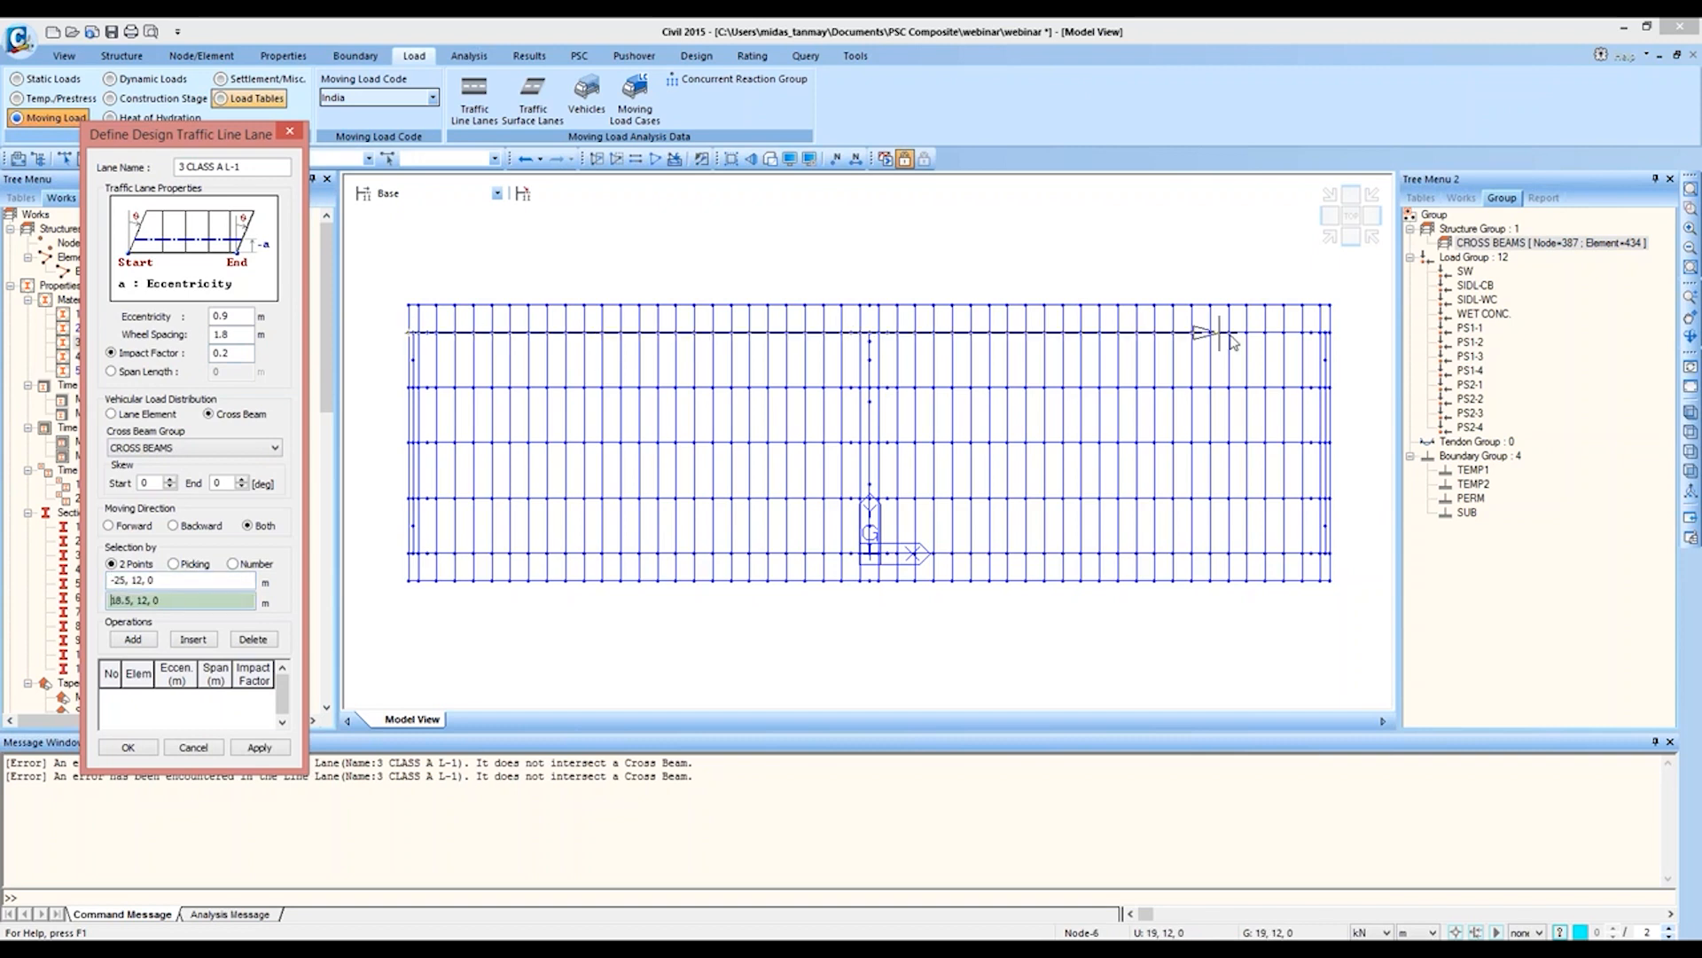
{"action": "left_click", "coordinate": [1331, 334]}
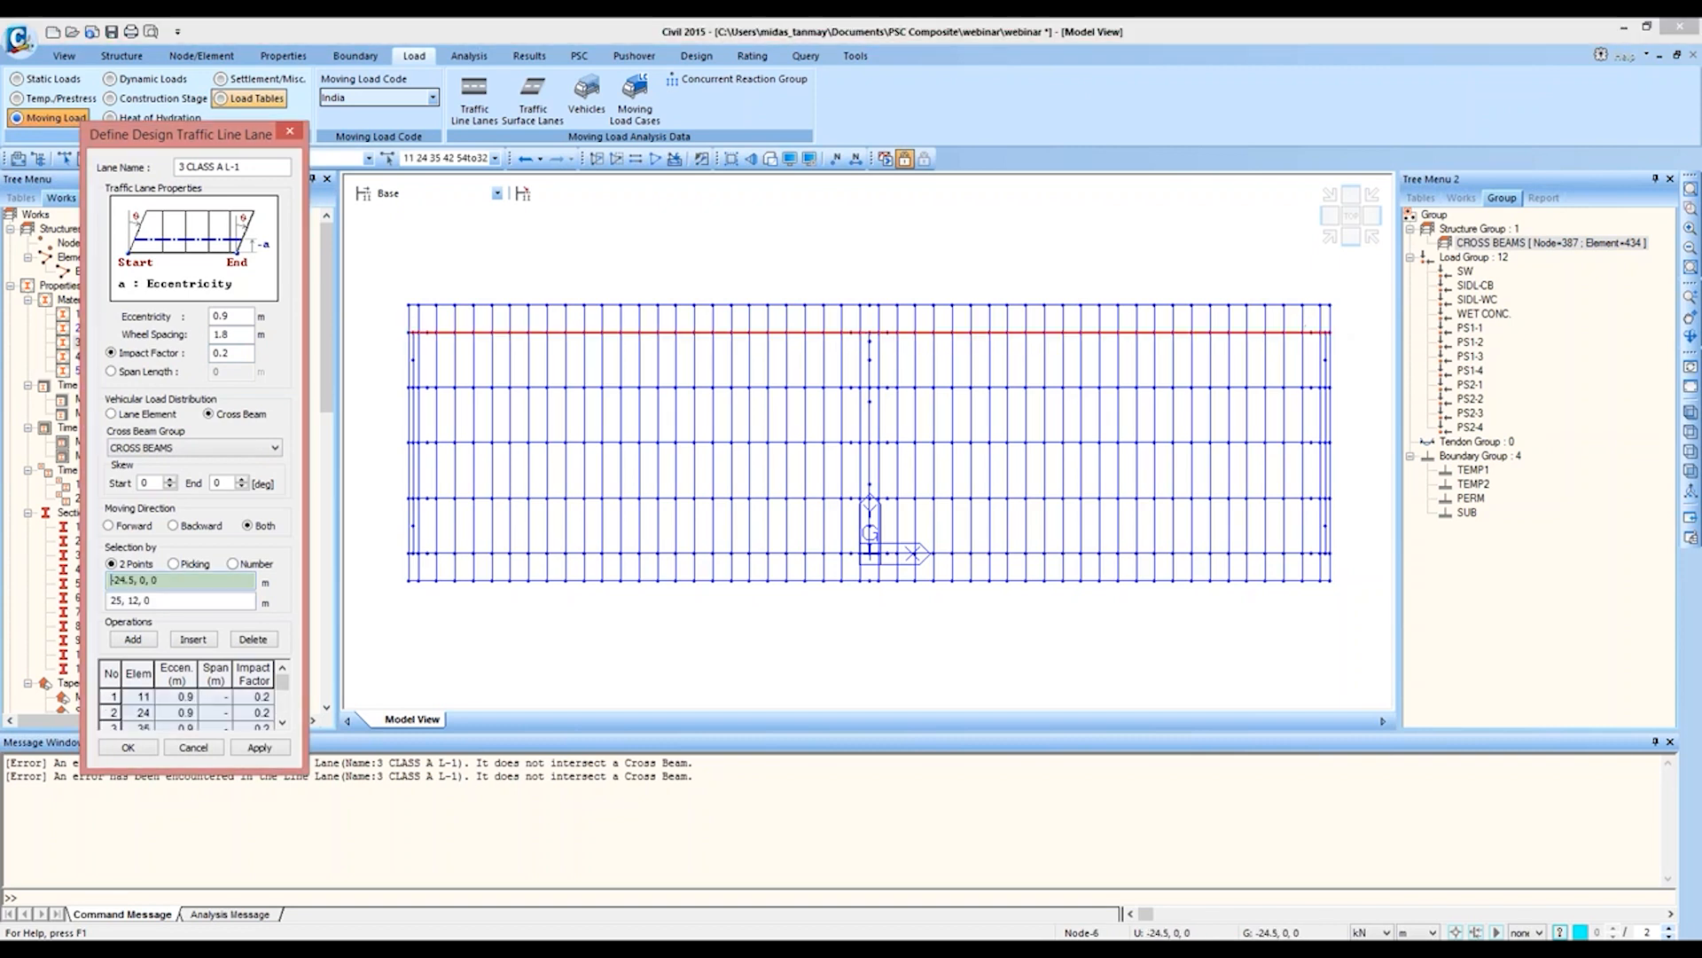
{"action": "left_click", "coordinate": [127, 747]}
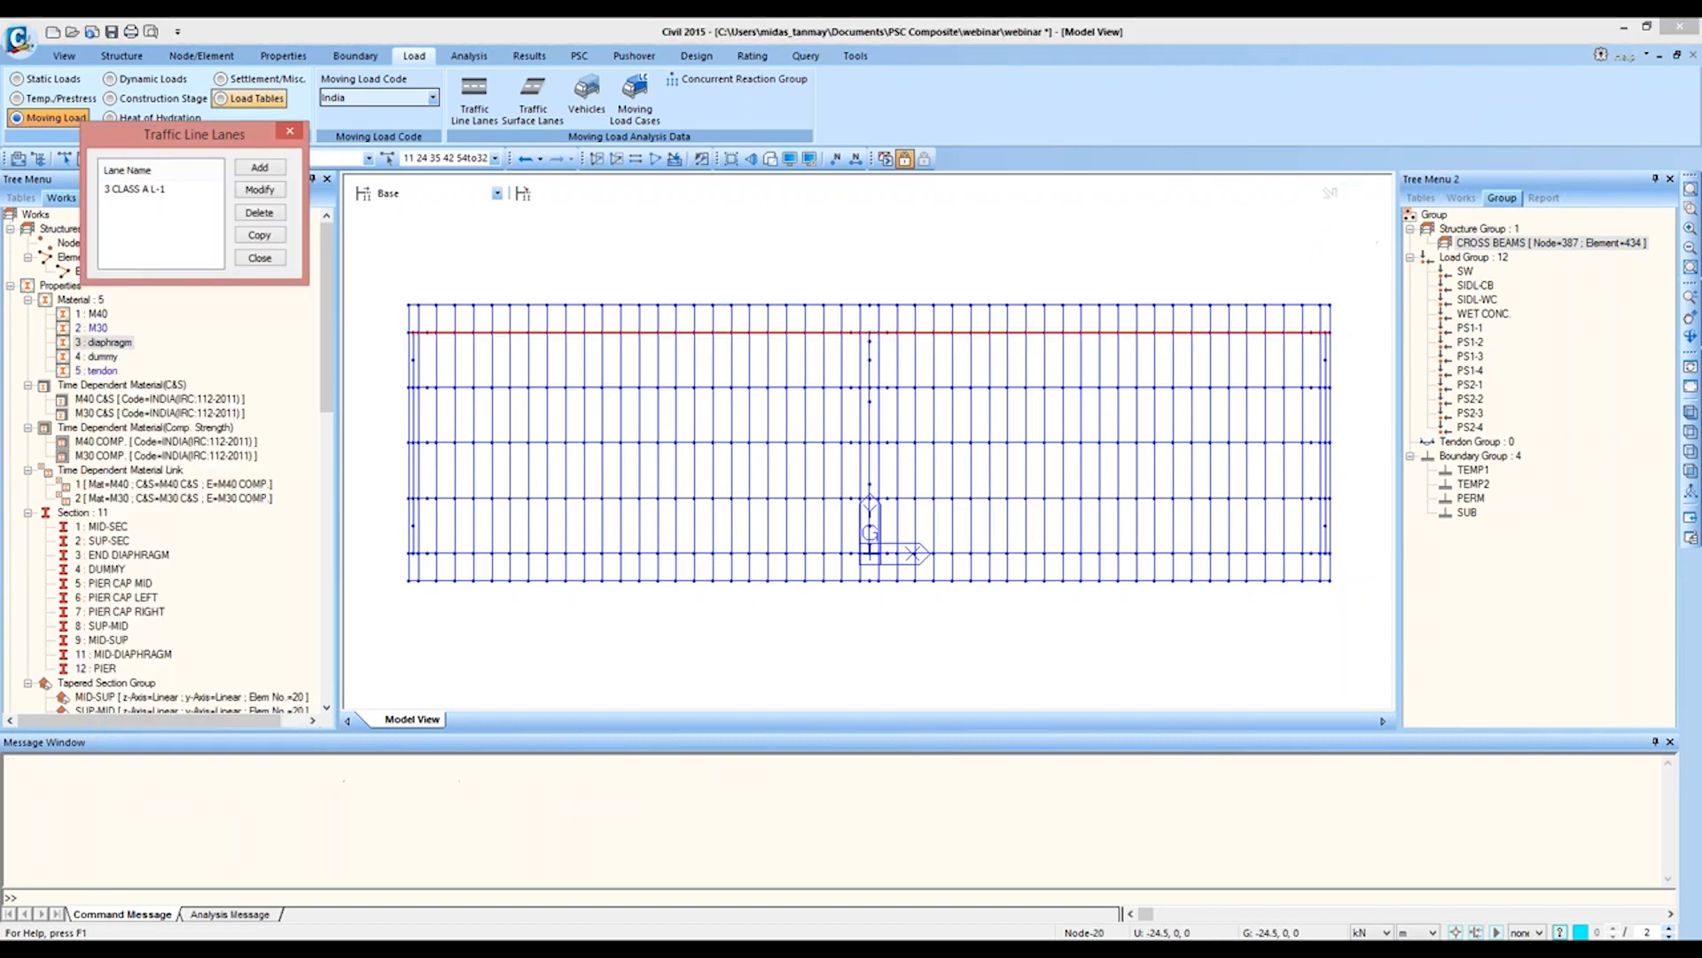
{"action": "left_click", "coordinate": [254, 264]}
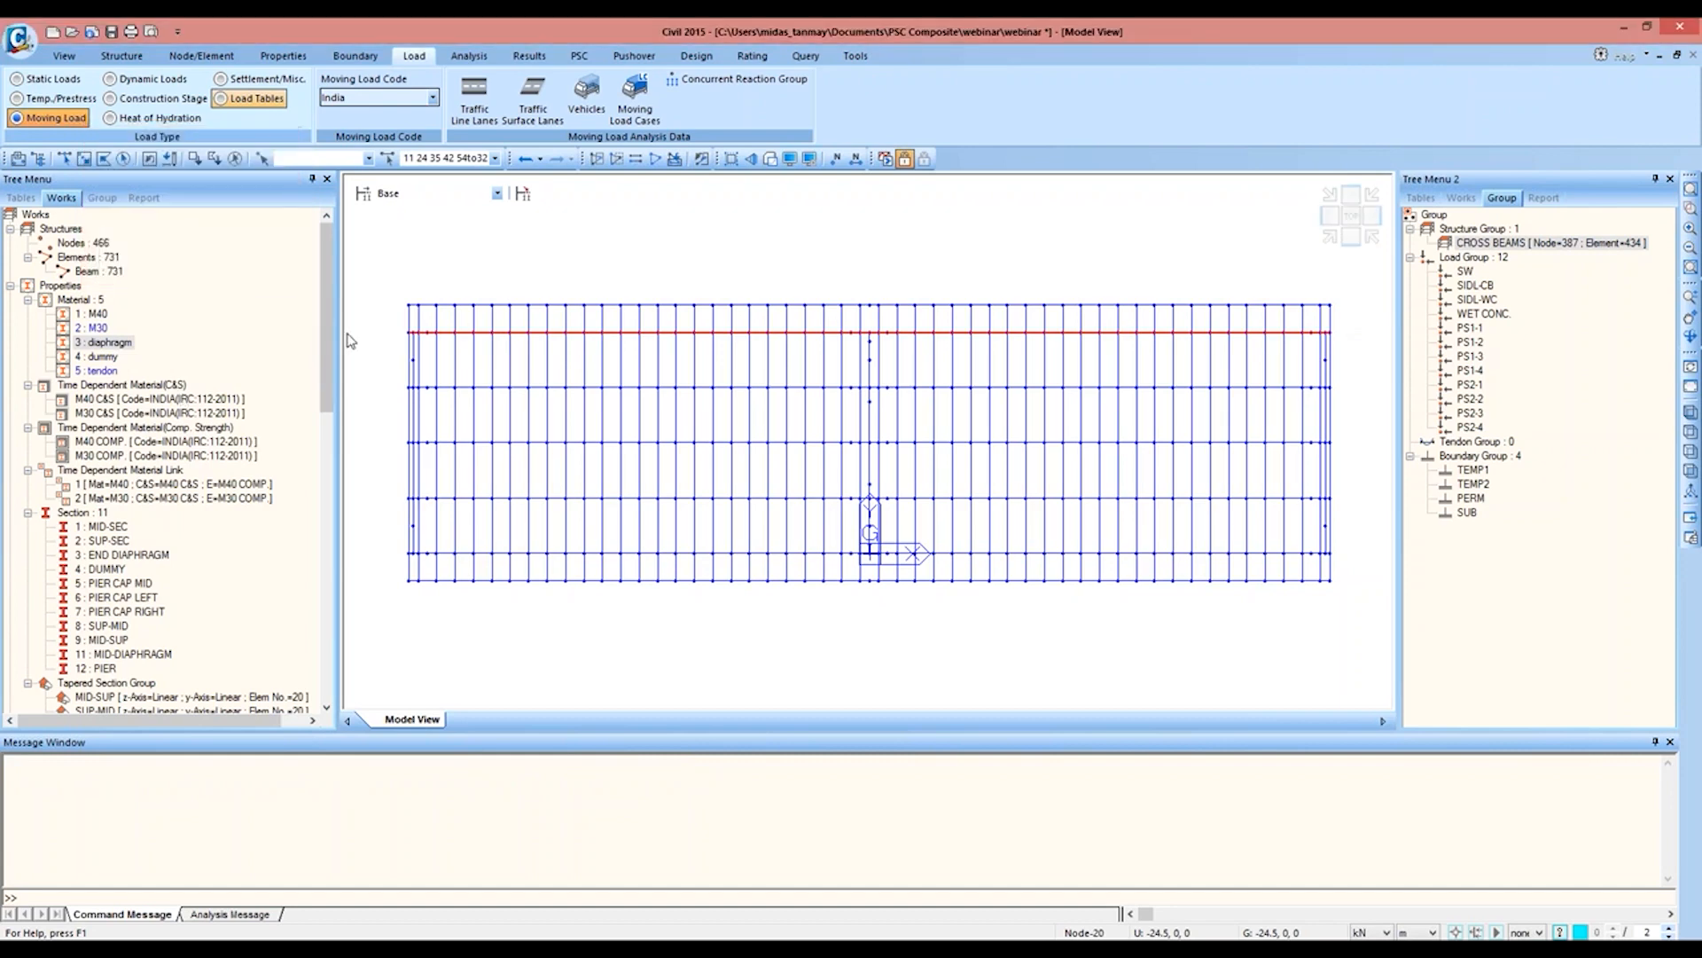
{"action": "left_click_drag", "start_coordinate": [327, 332], "coordinate": [306, 612]}
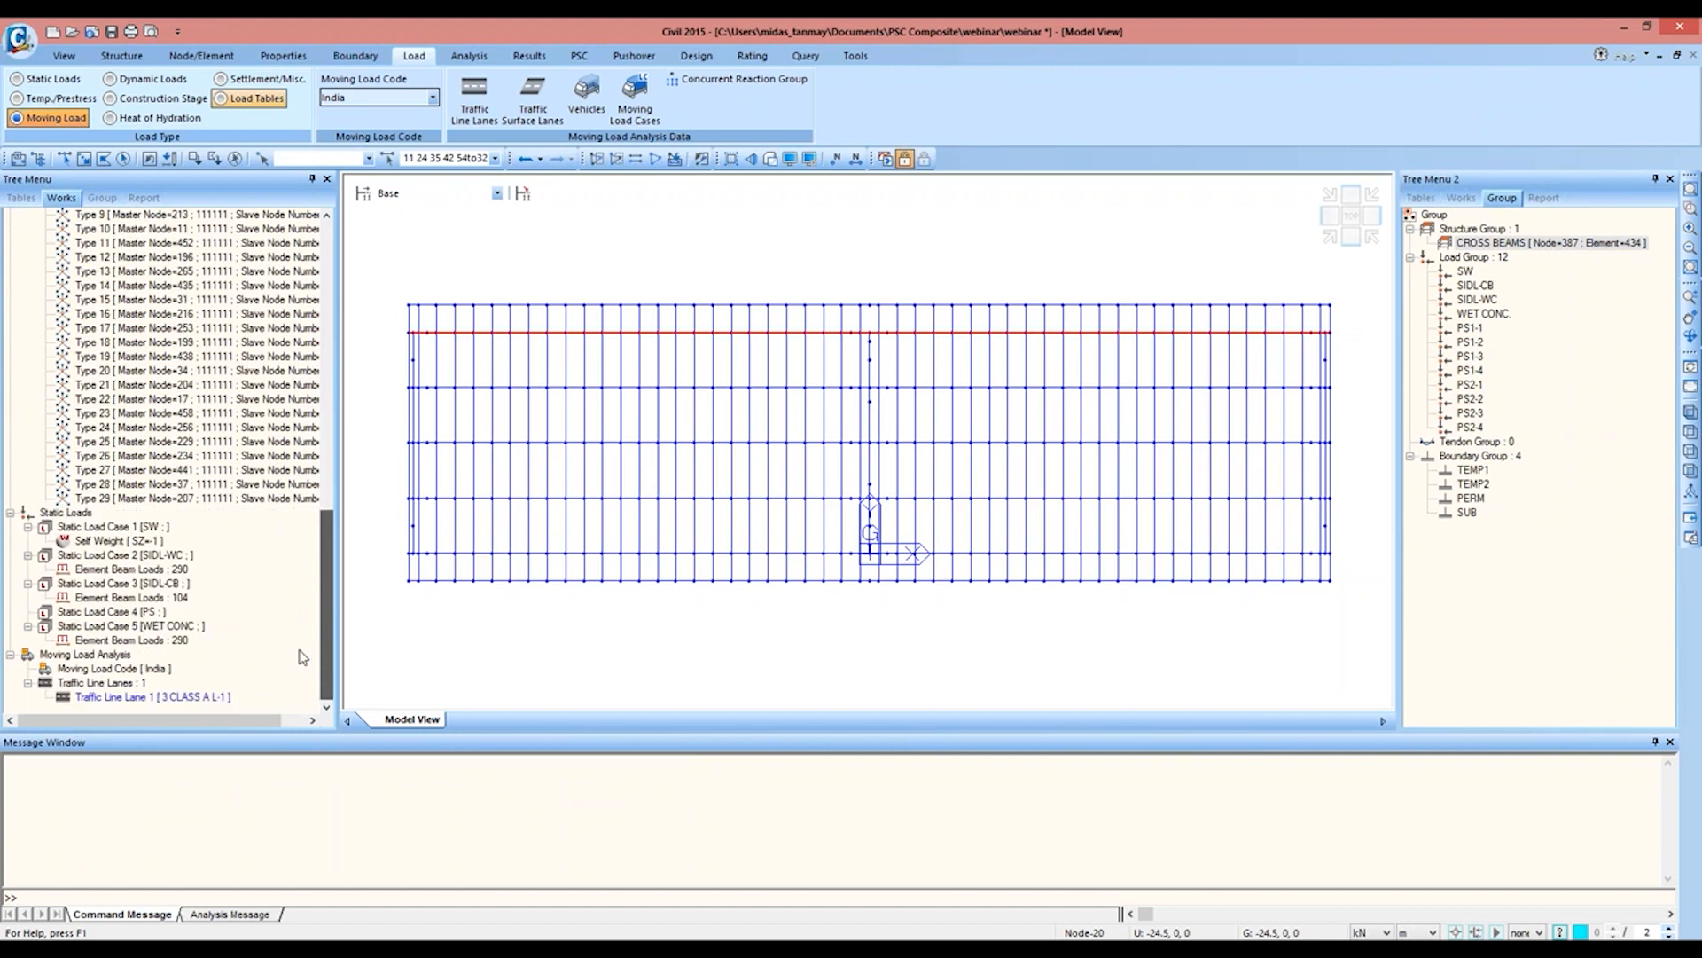
Step: Display lane 3 CLASS A L-1 in the model view and add a new traffic line lane named 3 CLASS A L-2
{"action": "right_click", "coordinate": [191, 697]}
{"action": "left_click", "coordinate": [236, 734]}
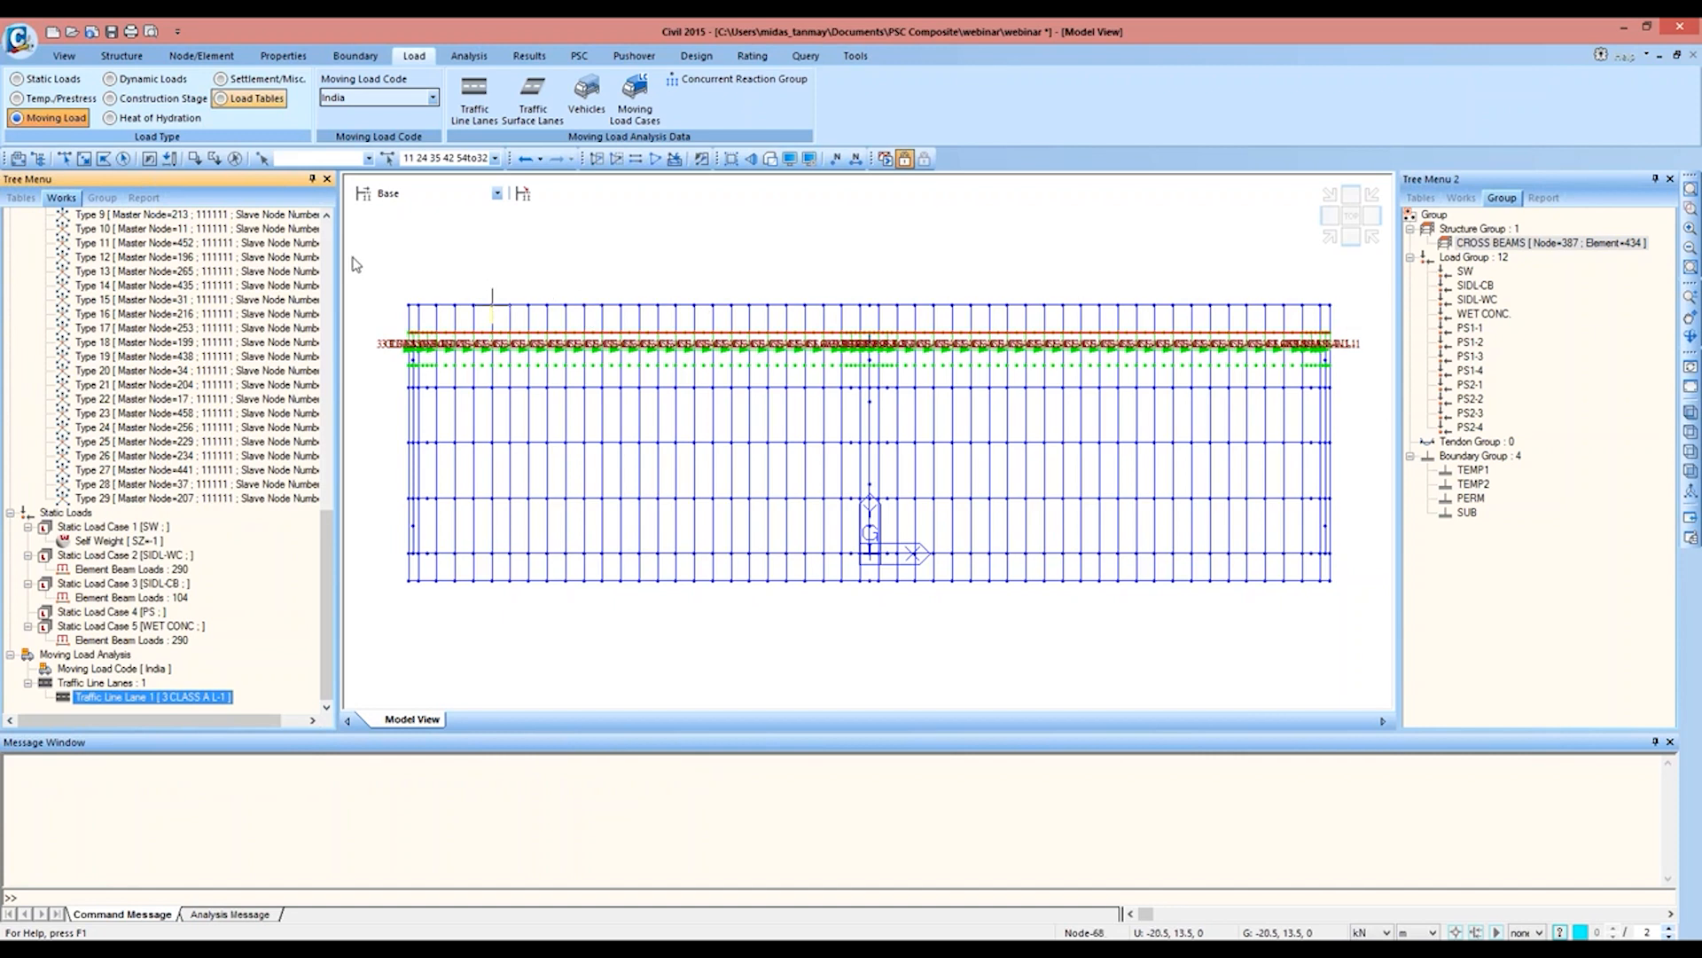
{"action": "left_click", "coordinate": [475, 96]}
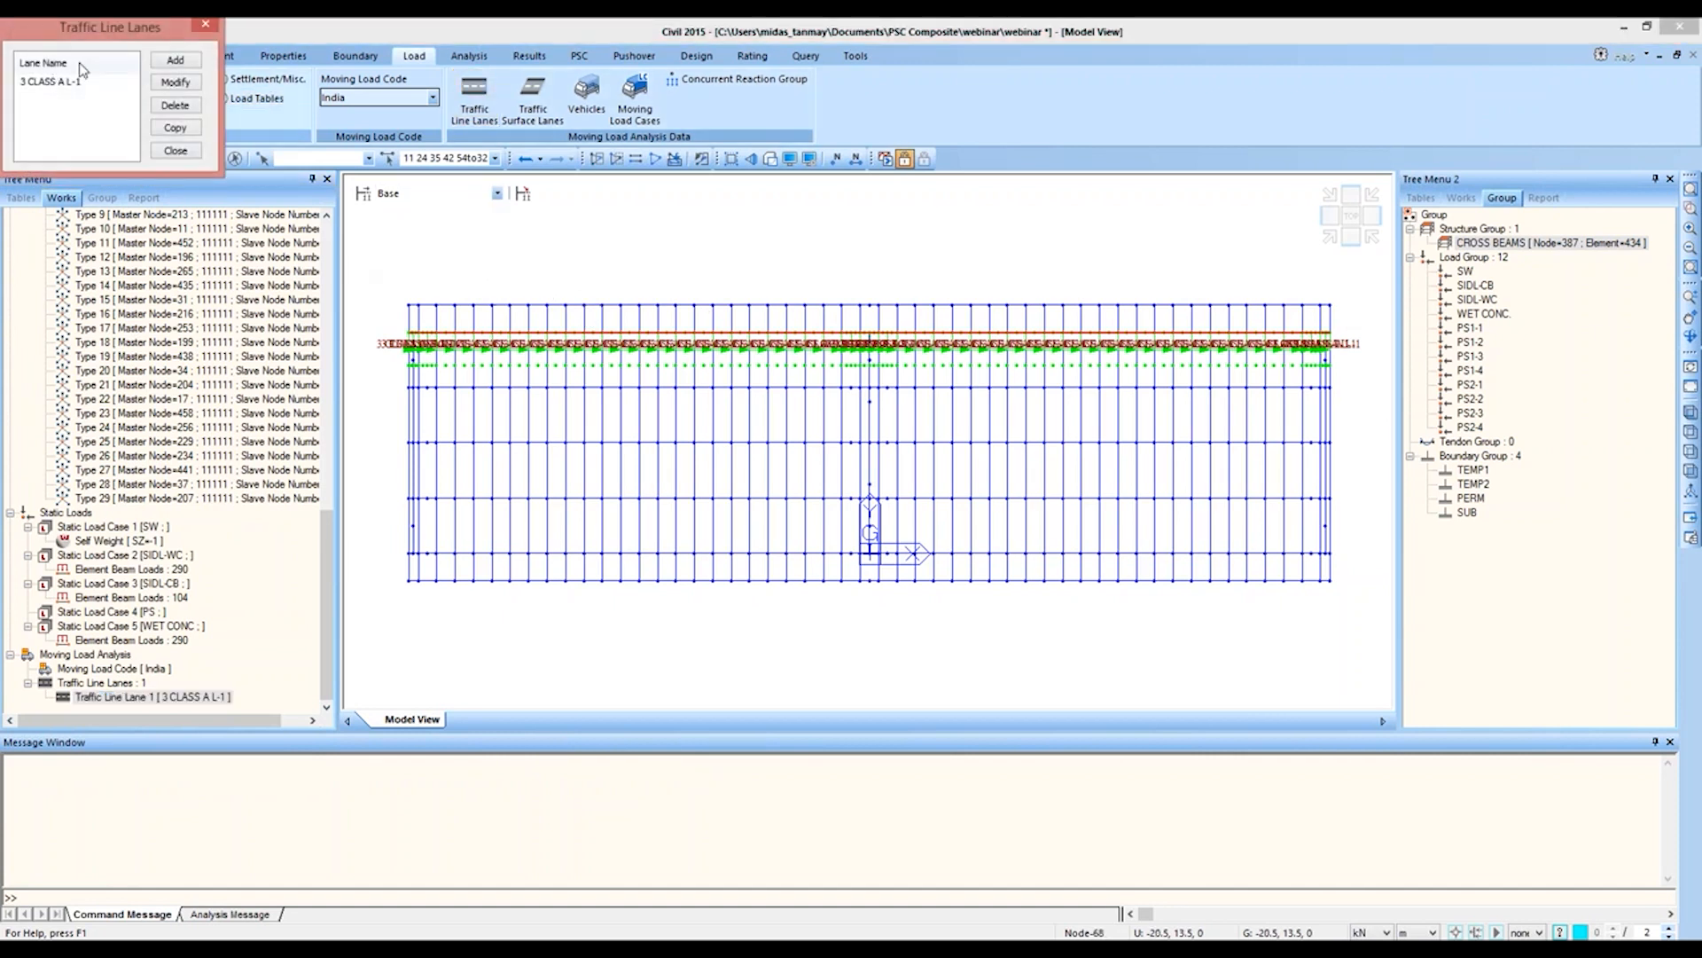
{"action": "left_click", "coordinate": [175, 59]}
{"action": "type", "text": "3"}
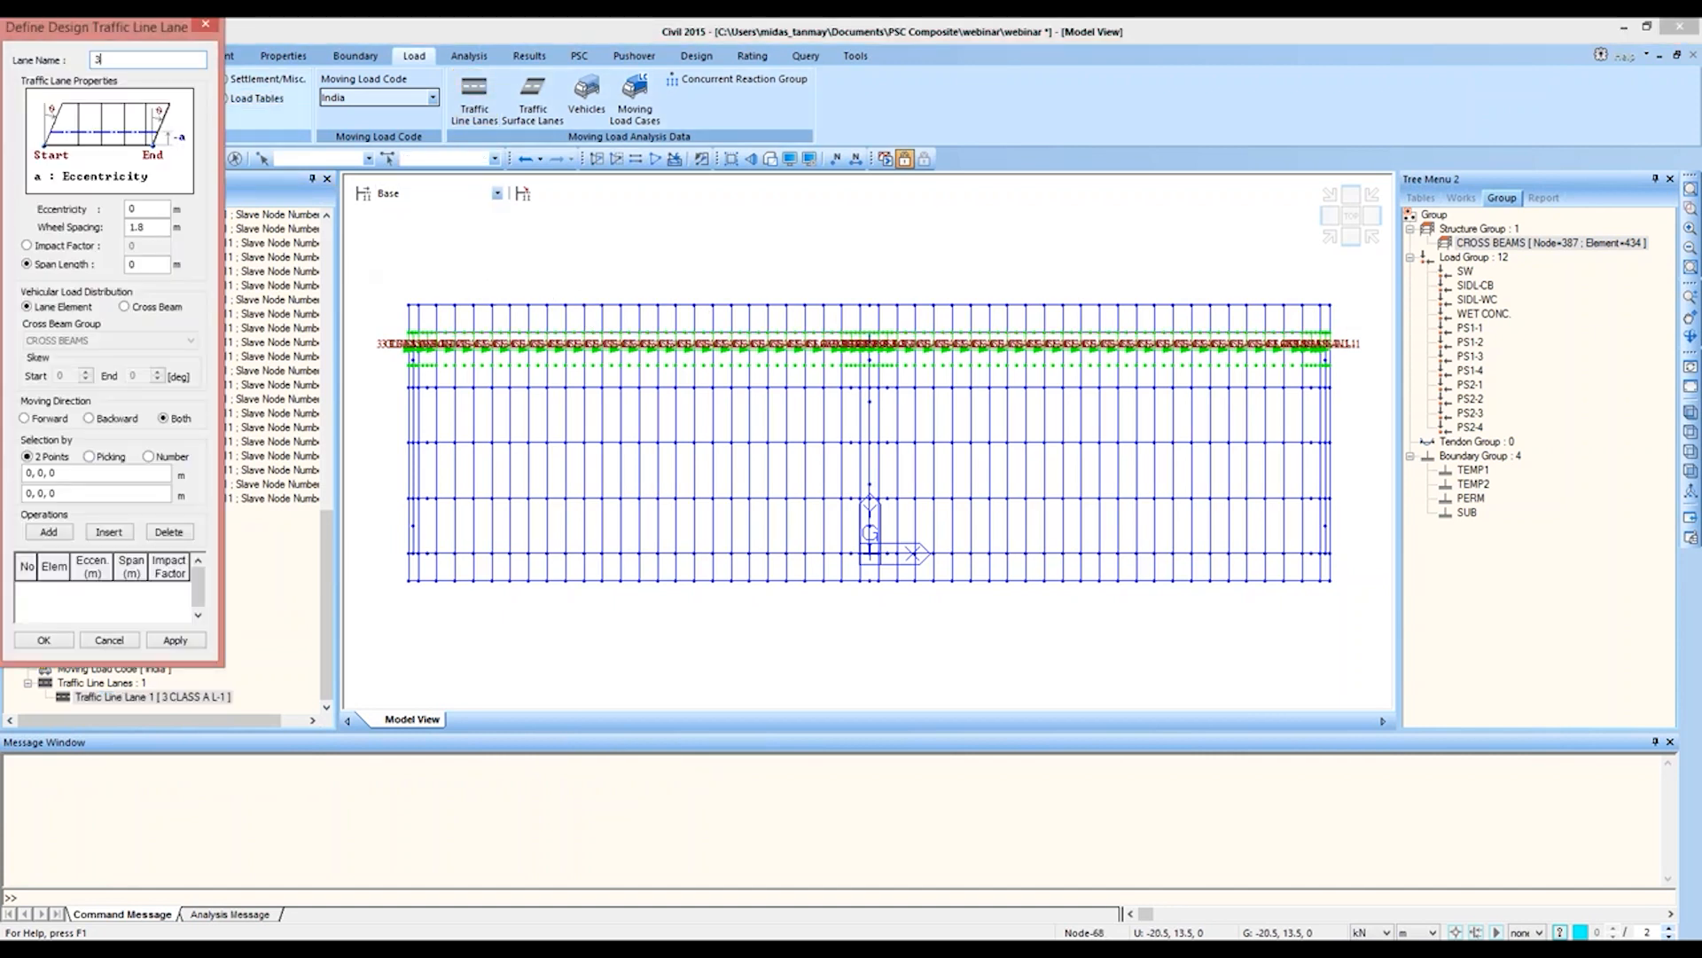
{"action": "type", "text": " CLASS A"}
{"action": "type", "text": " L-2"}
{"action": "type", "text": ".9"}
Step: Define the lane with eccentricity 0.9 m, impact factor 0.2 and Cross Beam distribution from (-25, 9, 0) to (25, 9, 0), and save it
{"action": "left_click", "coordinate": [28, 246]}
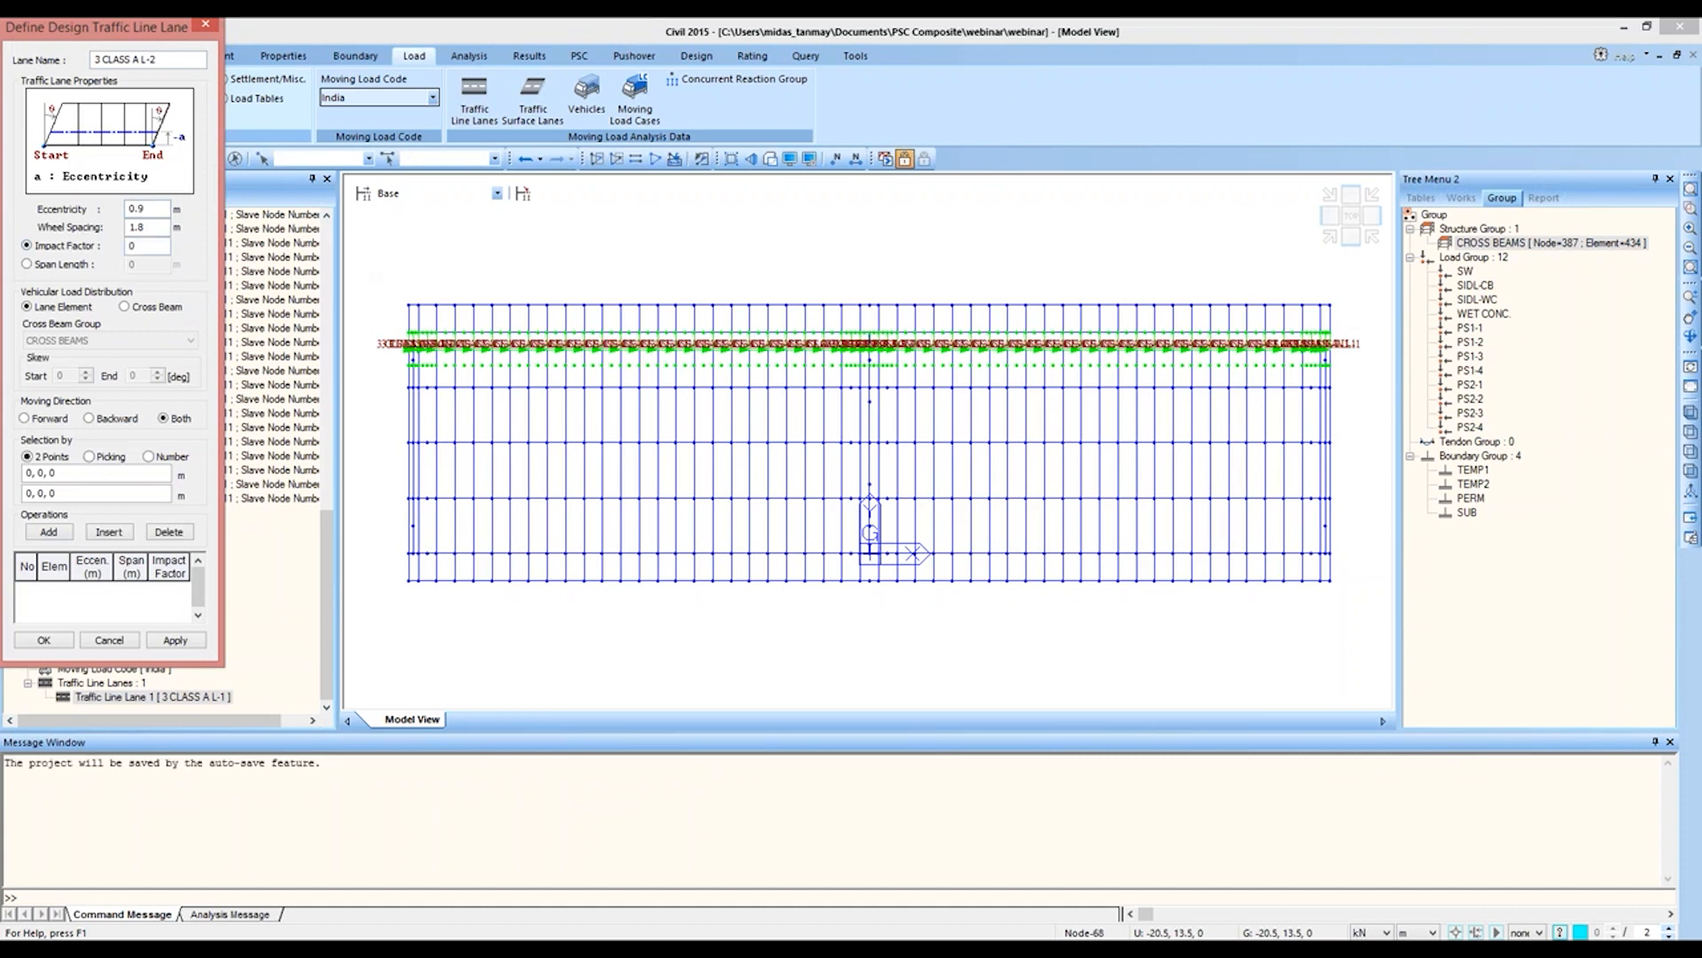
{"action": "type", "text": ".2"}
{"action": "left_click", "coordinate": [124, 306]}
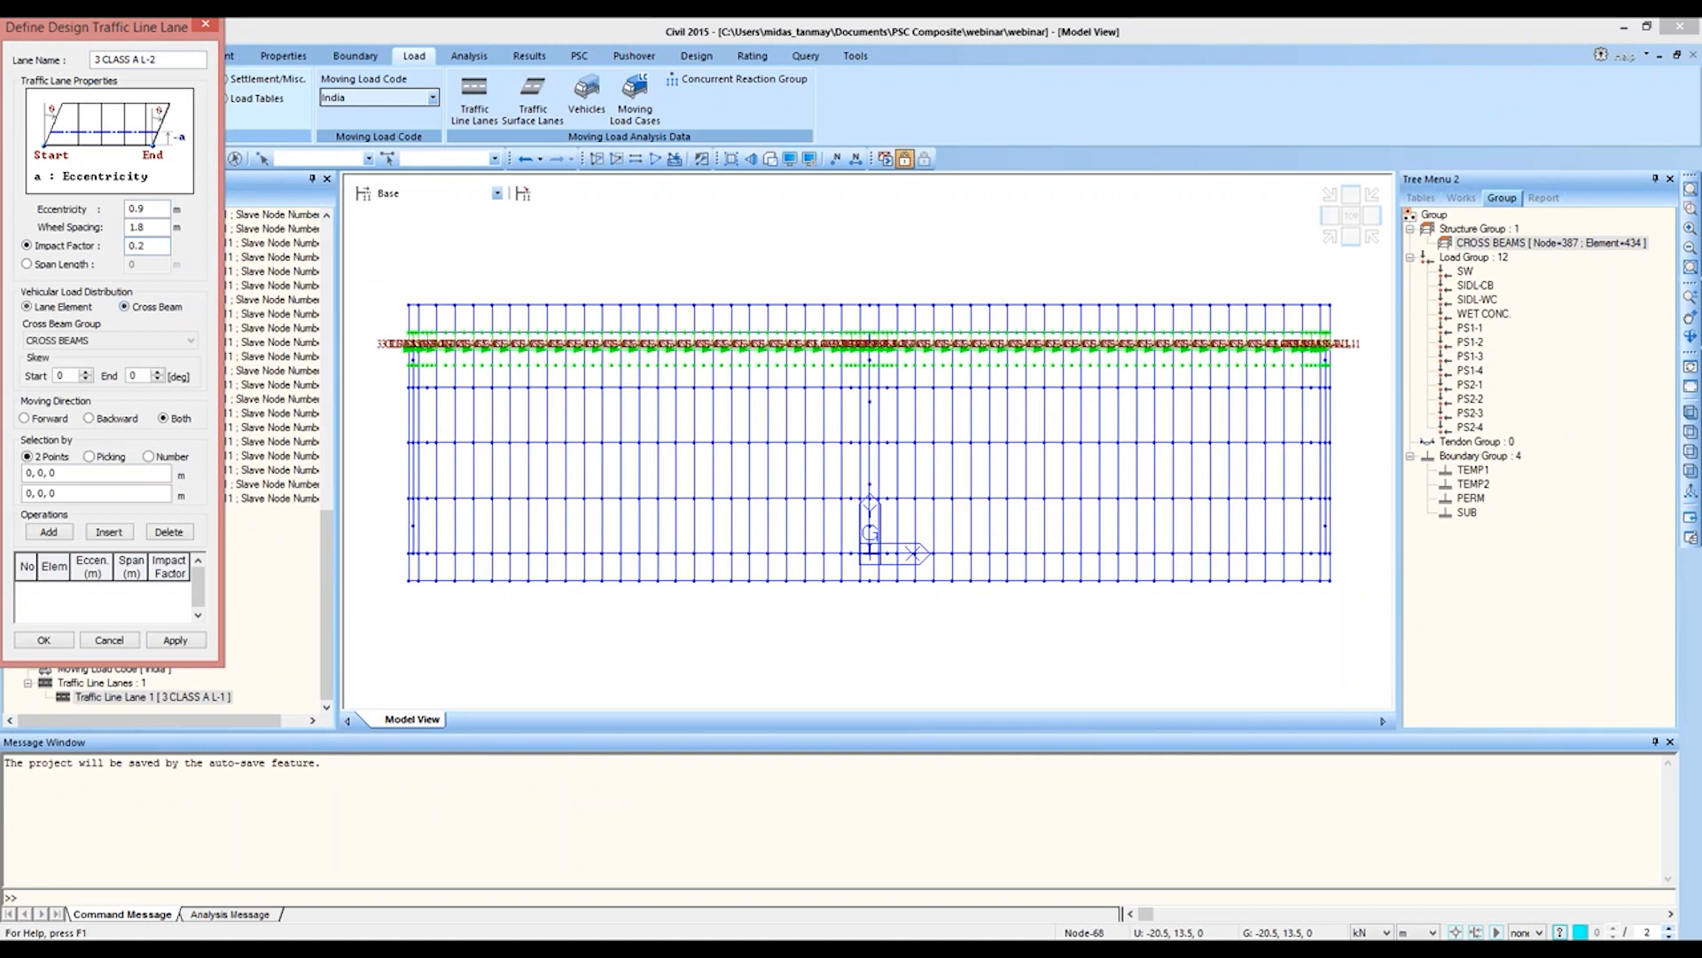
{"action": "left_click", "coordinate": [104, 472]}
{"action": "left_click", "coordinate": [404, 388]}
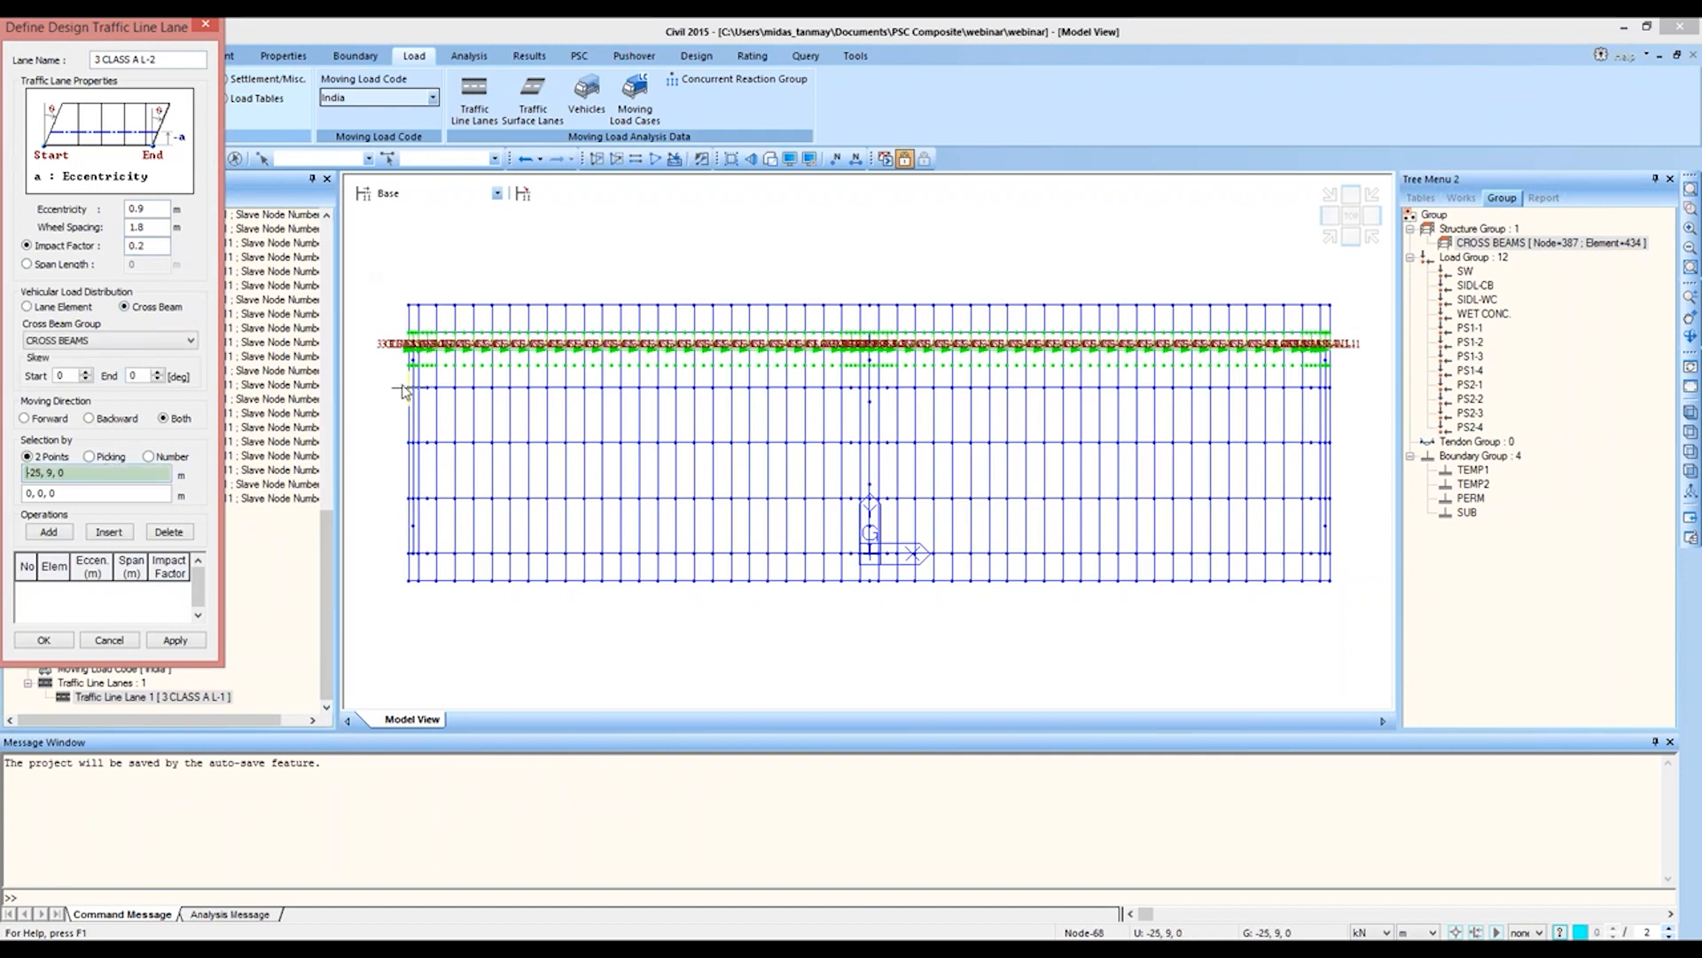
{"action": "left_click", "coordinate": [1330, 388]}
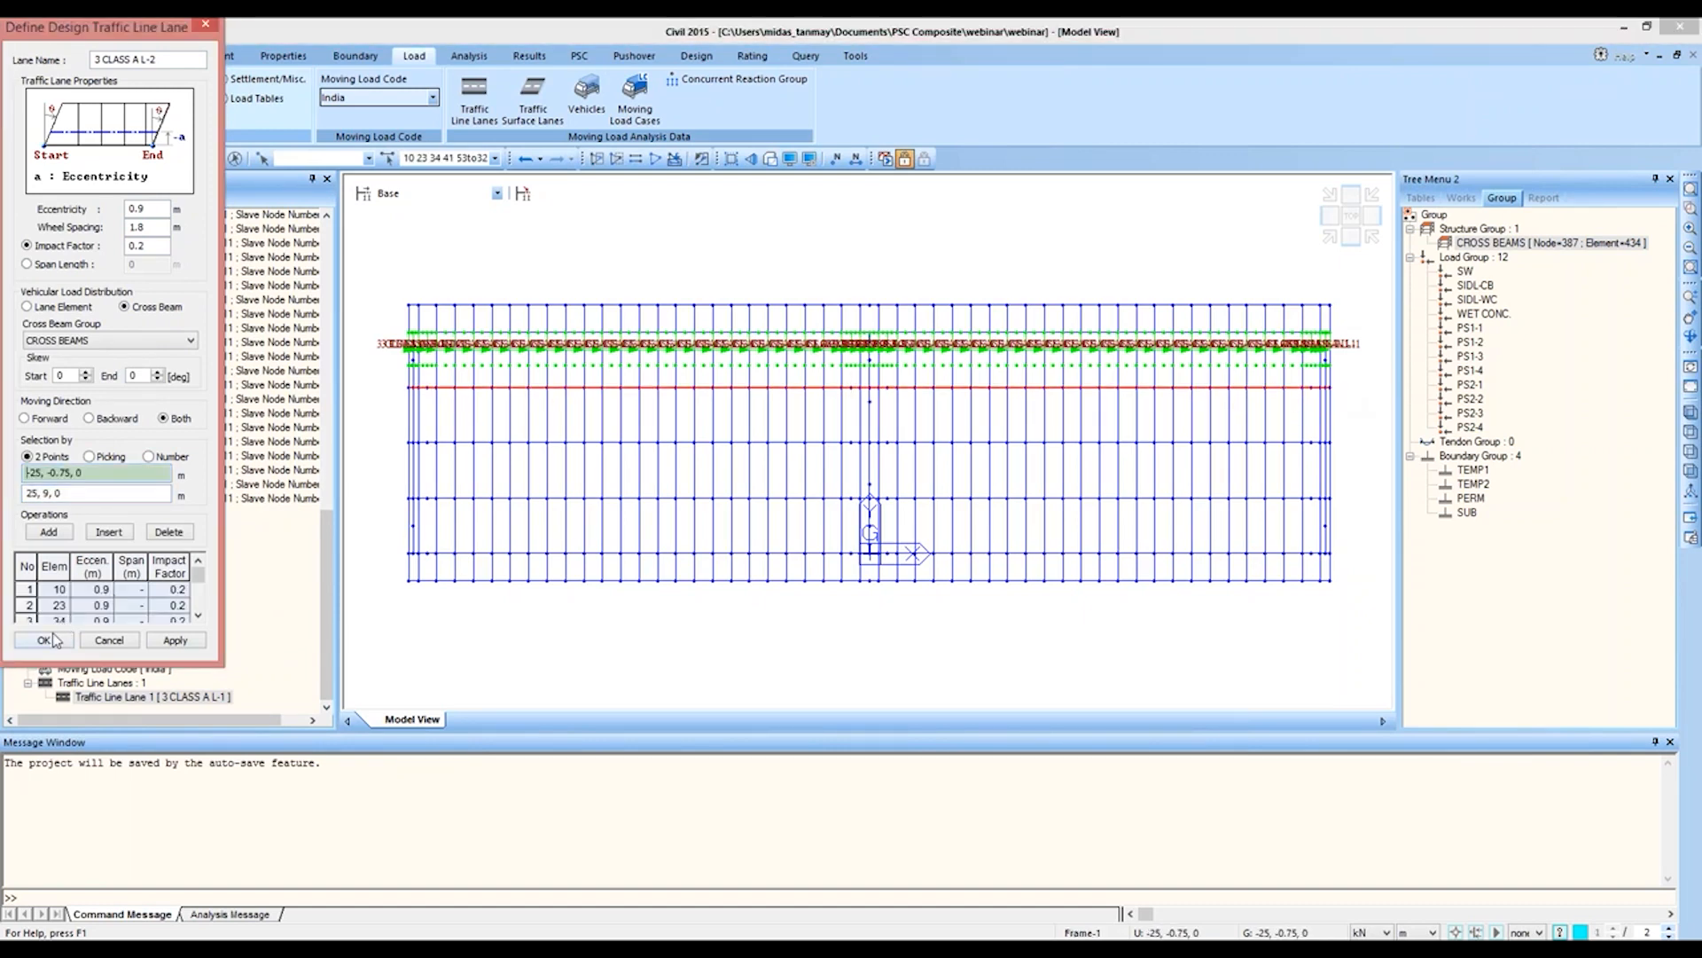
{"action": "left_click", "coordinate": [55, 639]}
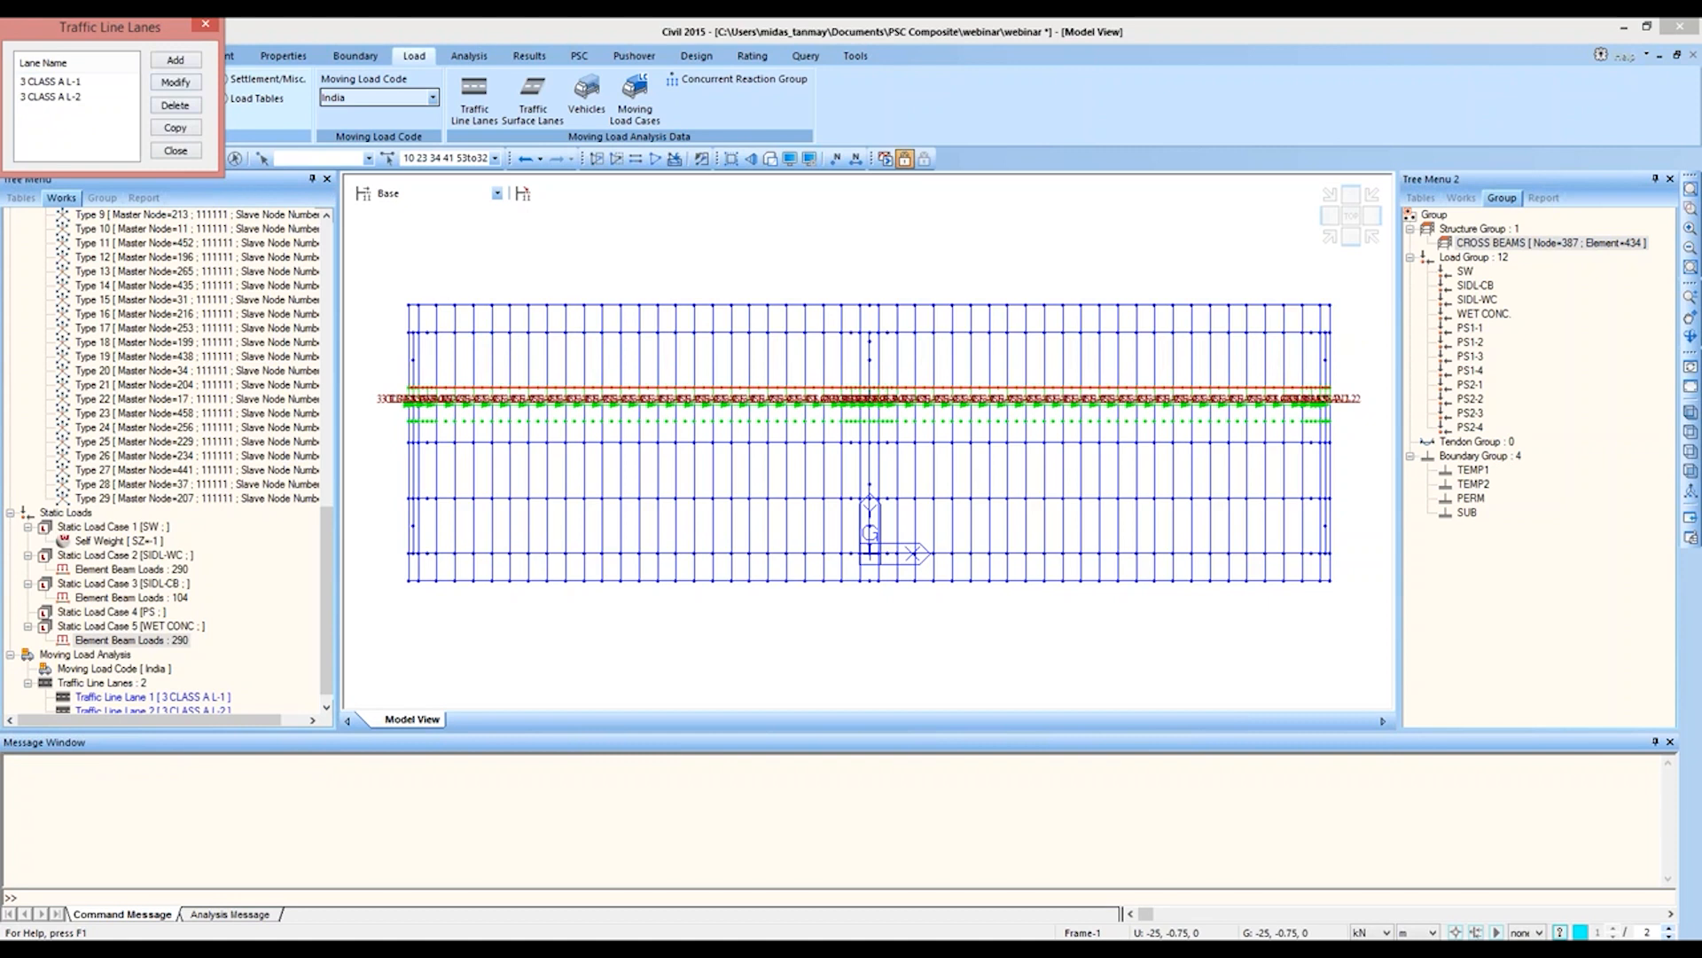
Step: Add a traffic line lane named 3 CLASS A L-3 with eccentricity 0.9 m, impact factor 0.2 and Cross Beam load distribution
{"action": "left_click", "coordinate": [174, 61]}
{"action": "type", "text": "3 C"}
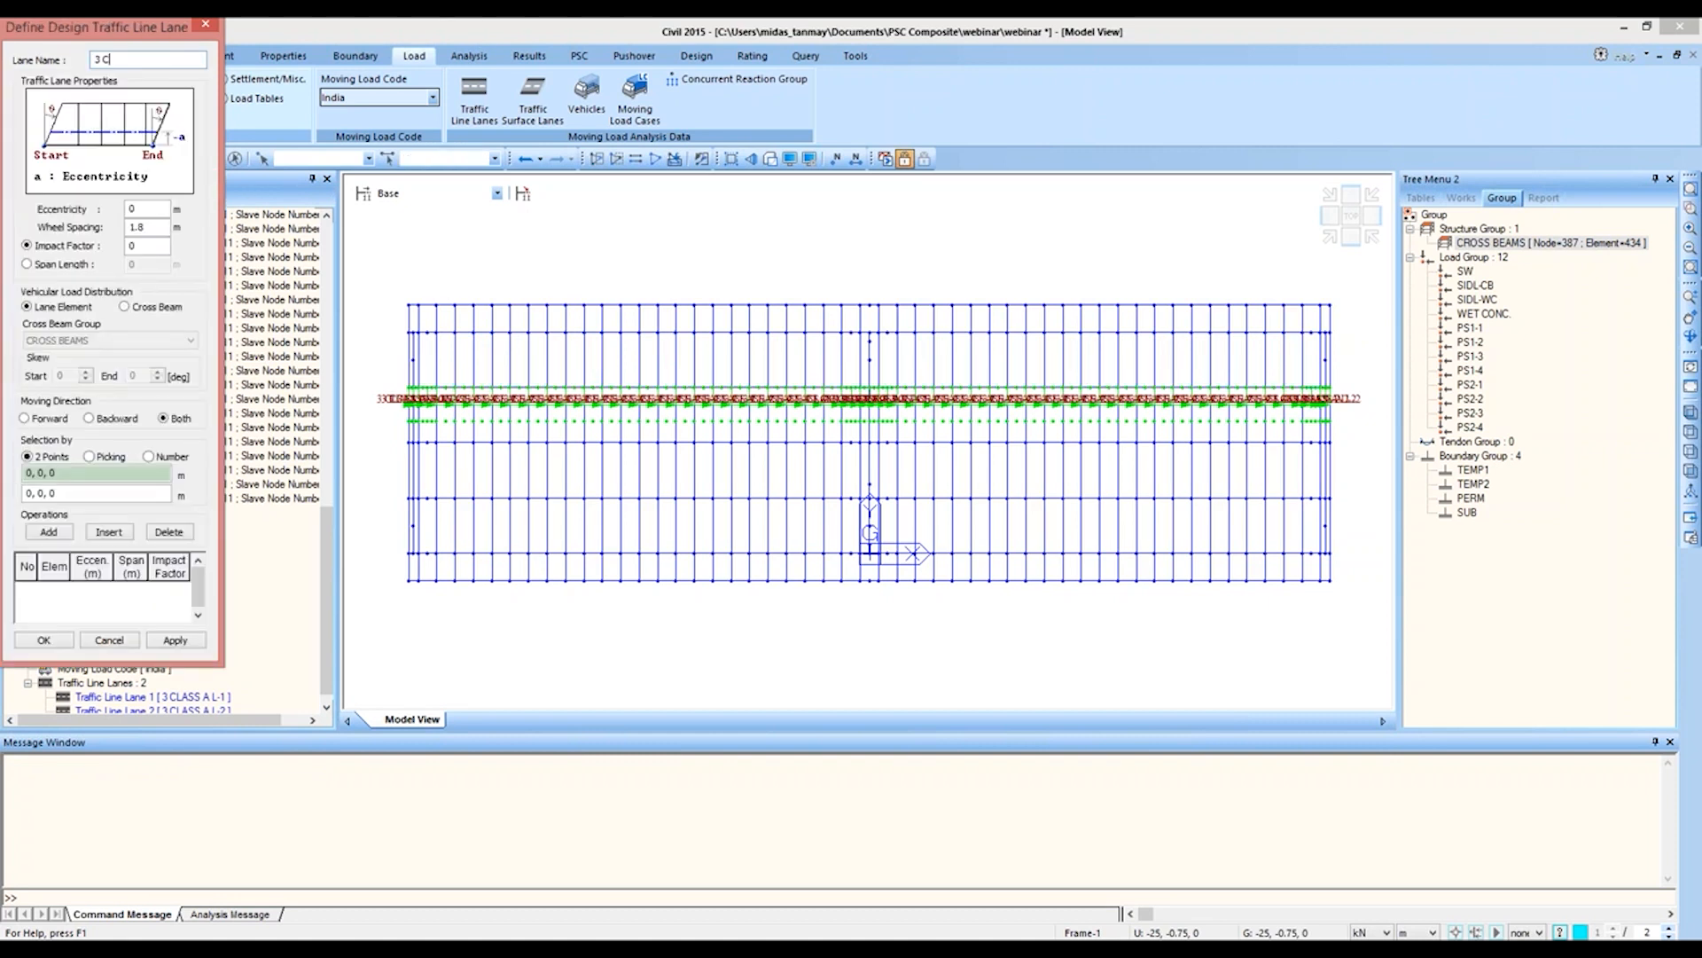
{"action": "type", "text": "LASS A L-3"}
{"action": "left_click", "coordinate": [149, 209]}
{"action": "type", "text": ".9"}
{"action": "left_click", "coordinate": [148, 245]}
{"action": "type", "text": ".2"}
{"action": "left_click", "coordinate": [125, 305]}
Step: Define lane 3 CLASS A L-3 by two points along the full girder line at y = 6 m, starting at (-25, 6, 0), and save it
{"action": "left_click", "coordinate": [409, 442]}
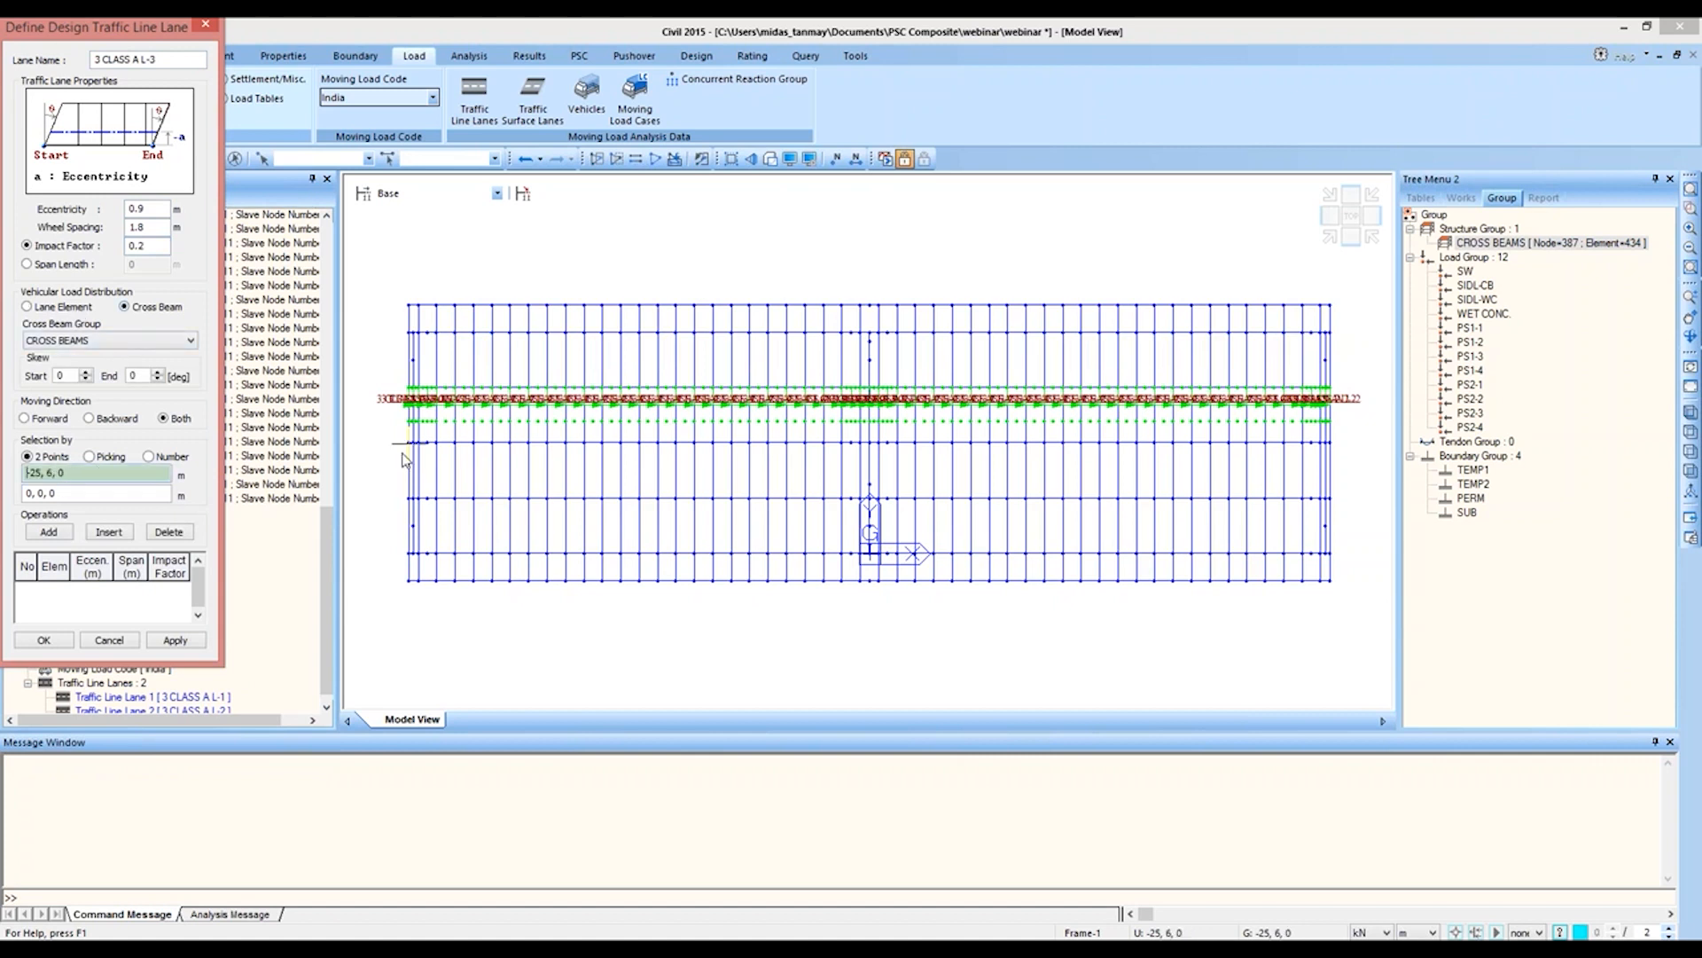
{"action": "left_click", "coordinate": [1330, 442]}
{"action": "left_click", "coordinate": [43, 639]}
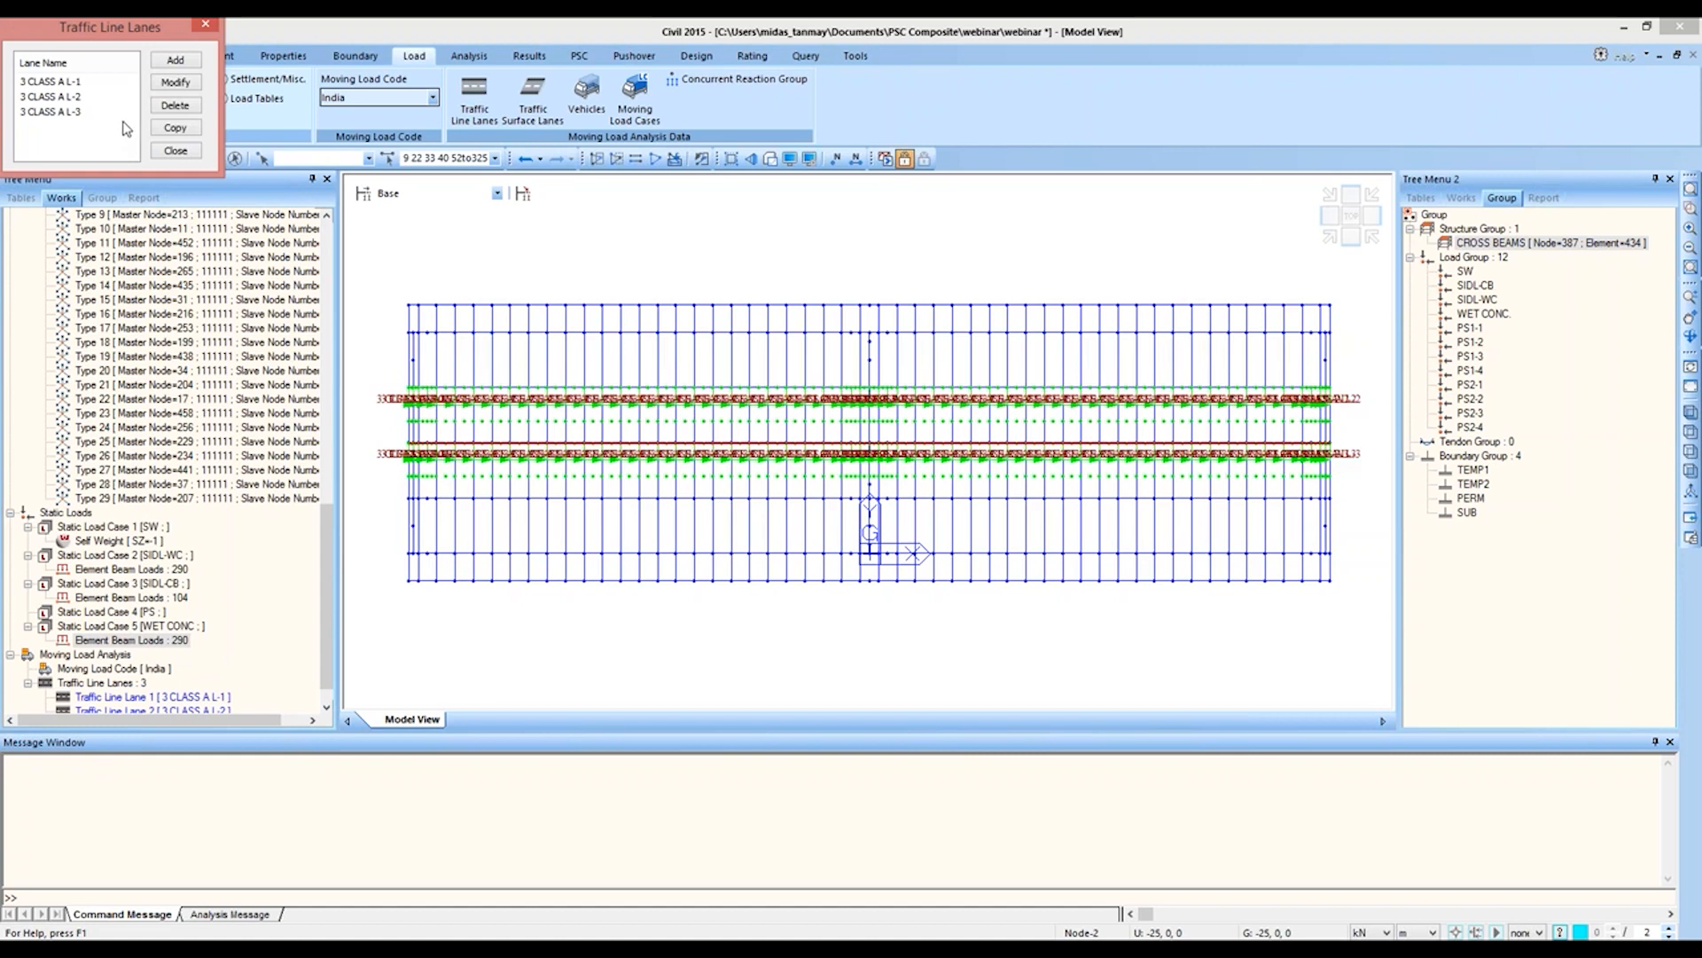
Step: Add a new traffic line lane named CLASS A + 70R L-1
{"action": "left_click", "coordinate": [176, 60]}
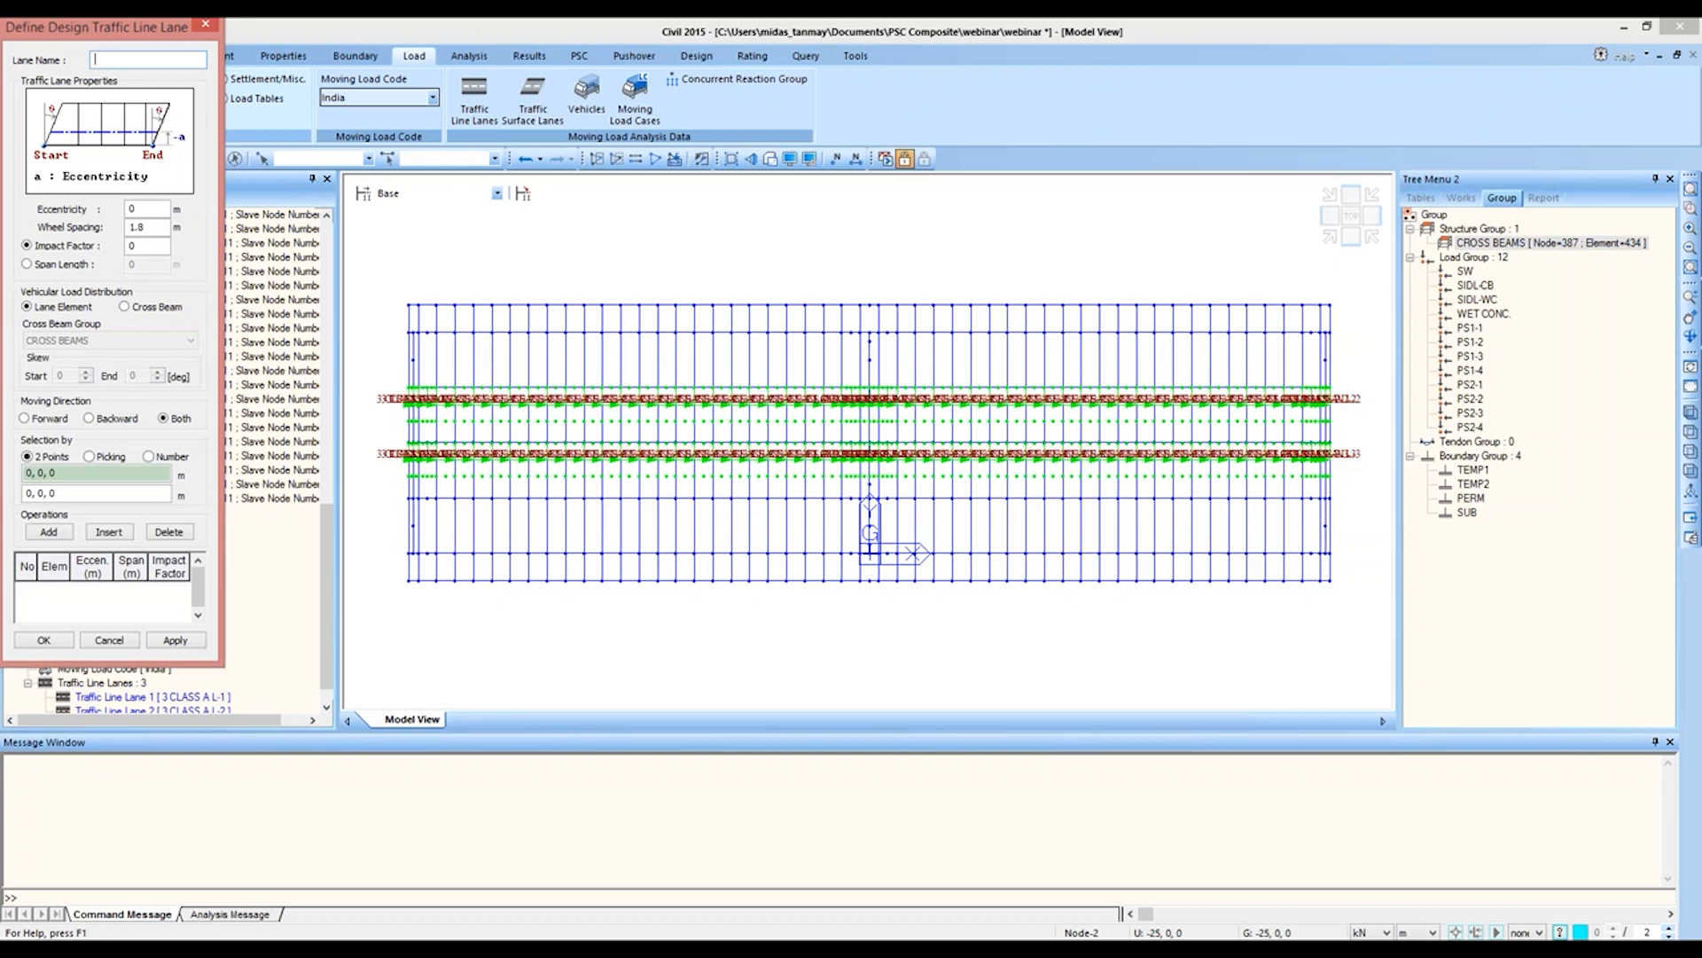
{"action": "type", "text": "CLASS A + 70R L-1"}
Step: Set the CLASS A + 70R L-1 lane's eccentricity to 0.9 m, impact factor to 0.2 and vehicular load distribution to Cross Beam
{"action": "left_click", "coordinate": [158, 212]}
{"action": "type", "text": ".9"}
{"action": "left_click", "coordinate": [140, 248]}
{"action": "type", "text": ".2"}
{"action": "left_click", "coordinate": [125, 306]}
Step: Define lane CLASS A + 70R L-1 along the full outer girder line at y = 12 m, ending at (25, 12, 0), and save it
{"action": "left_click", "coordinate": [408, 333]}
{"action": "left_click", "coordinate": [601, 359]}
{"action": "left_click", "coordinate": [1327, 333]}
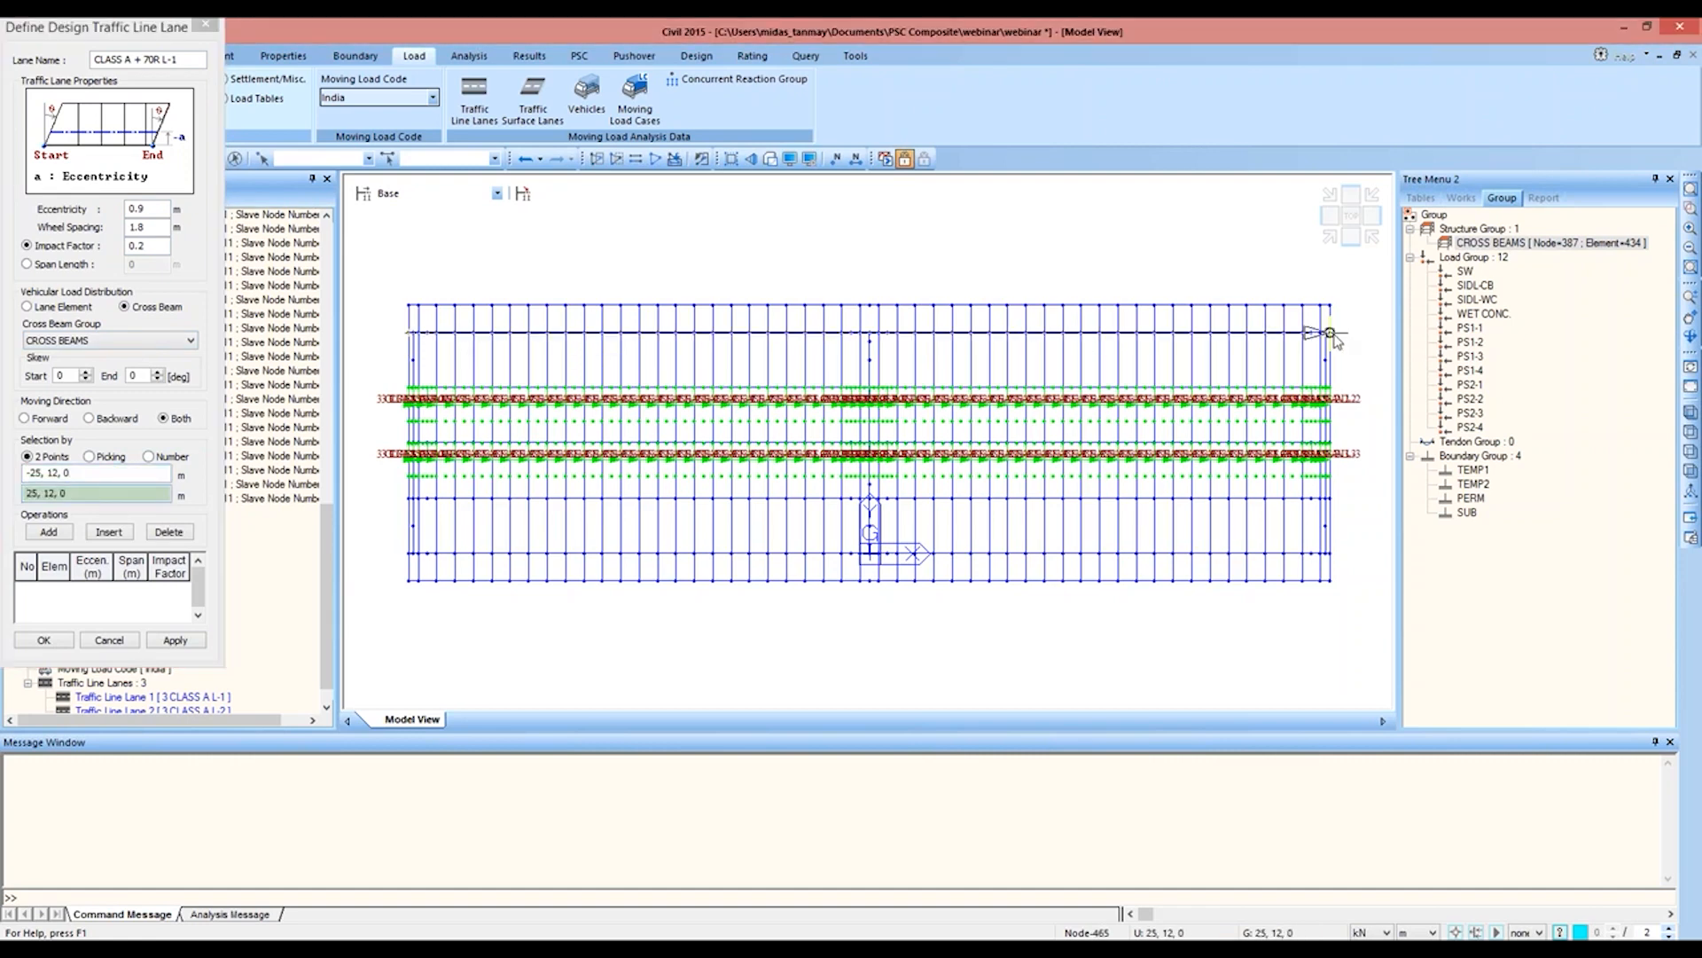
{"action": "left_click", "coordinate": [44, 641]}
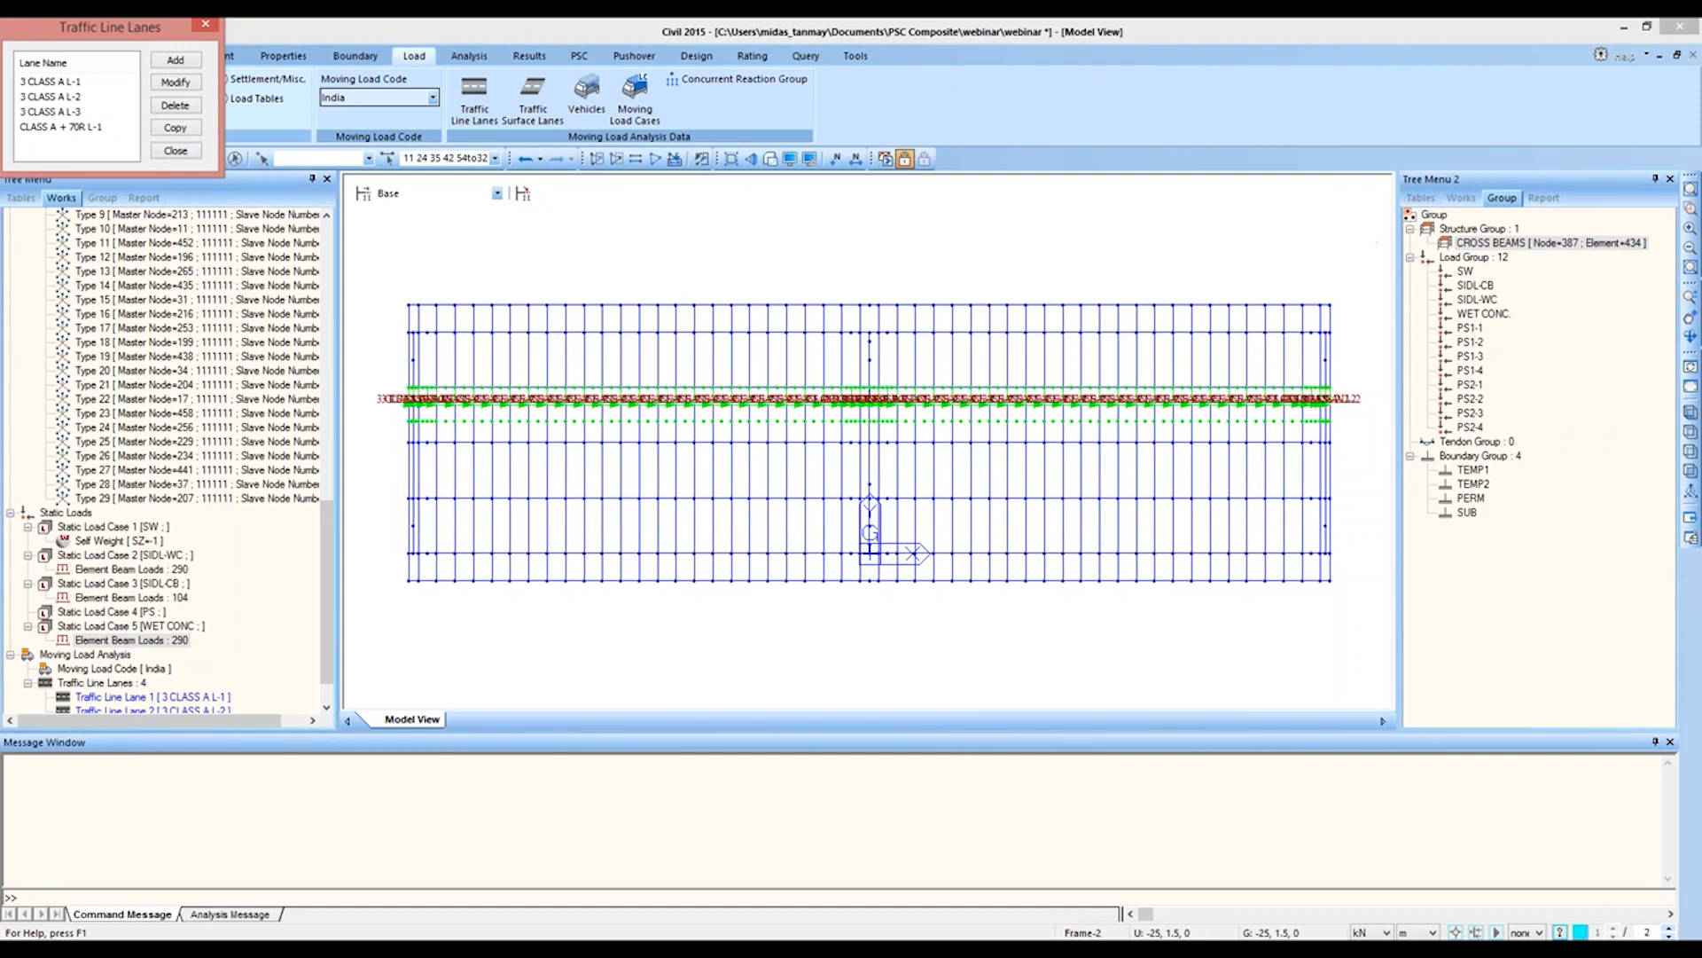
Step: Add a traffic line lane named CLASS A + 70R L-2 with eccentricity -2.1 m, impact factor 0.2 and Cross Beam load distribution
{"action": "left_click", "coordinate": [188, 64]}
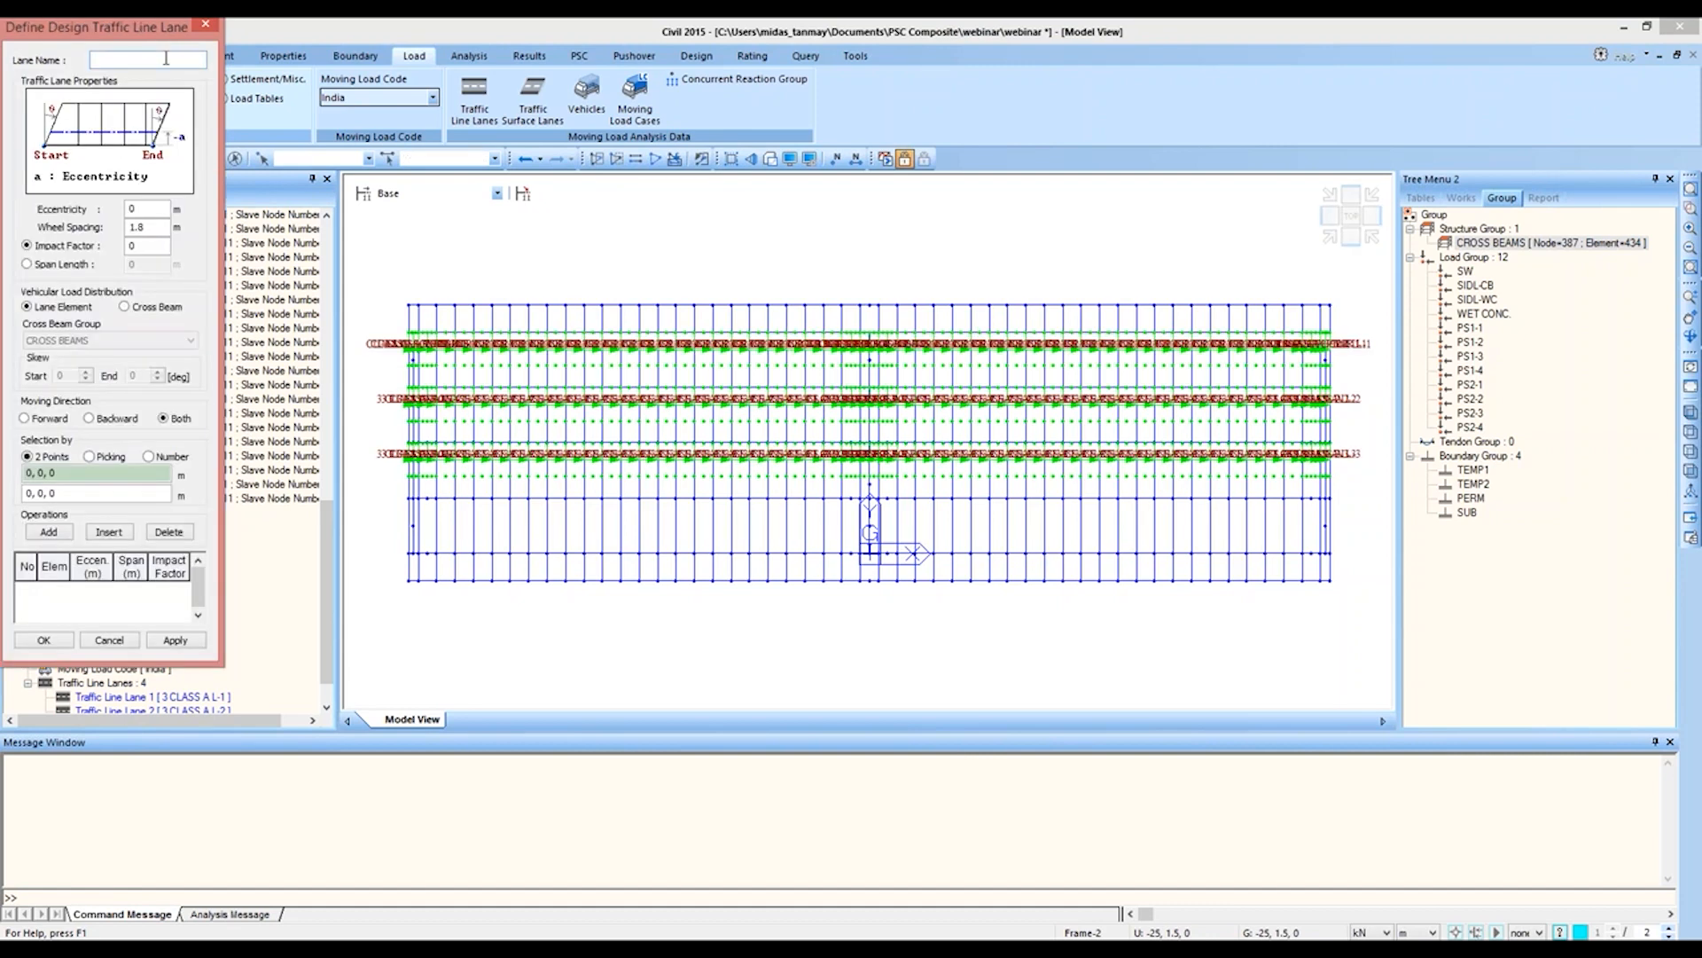
{"action": "type", "text": "CLASS A + 70R L-2"}
{"action": "key", "text": "Tab"}
{"action": "type", "text": "-2.1"}
{"action": "type", "text": ".2"}
{"action": "left_click", "coordinate": [125, 307]}
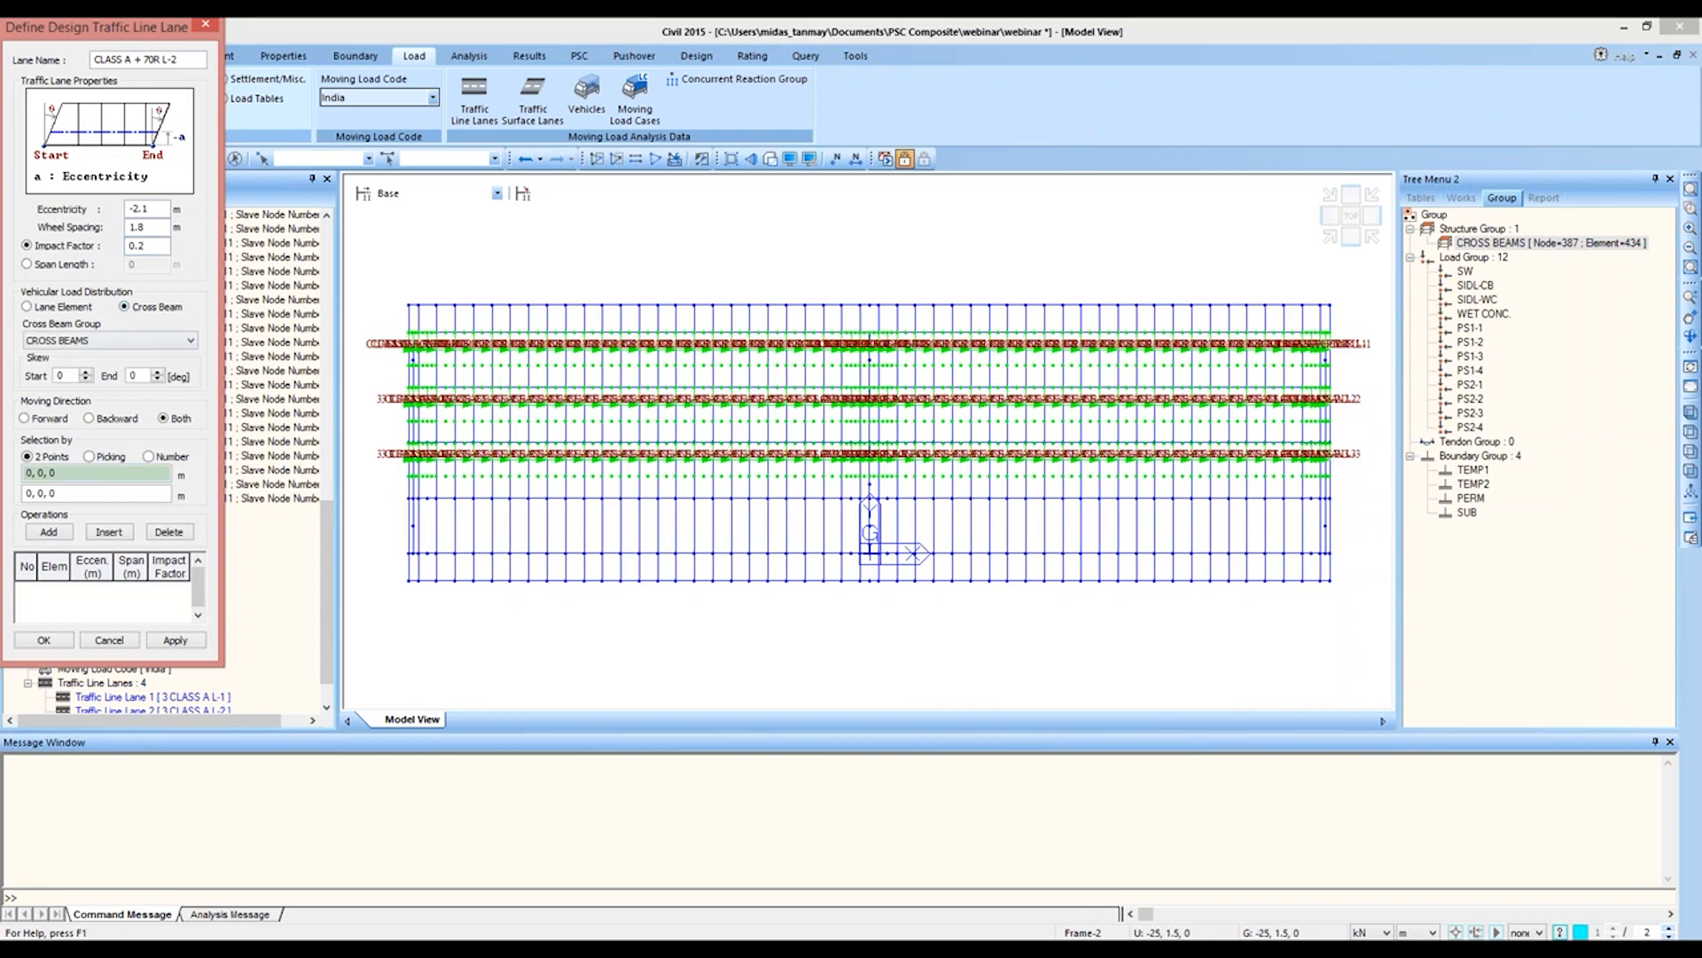
Step: Define lane CLASS A + 70R L-2 from (-25, 0, 0) to (25, 0, 0), save it and close the lane list
{"action": "left_click", "coordinate": [402, 559]}
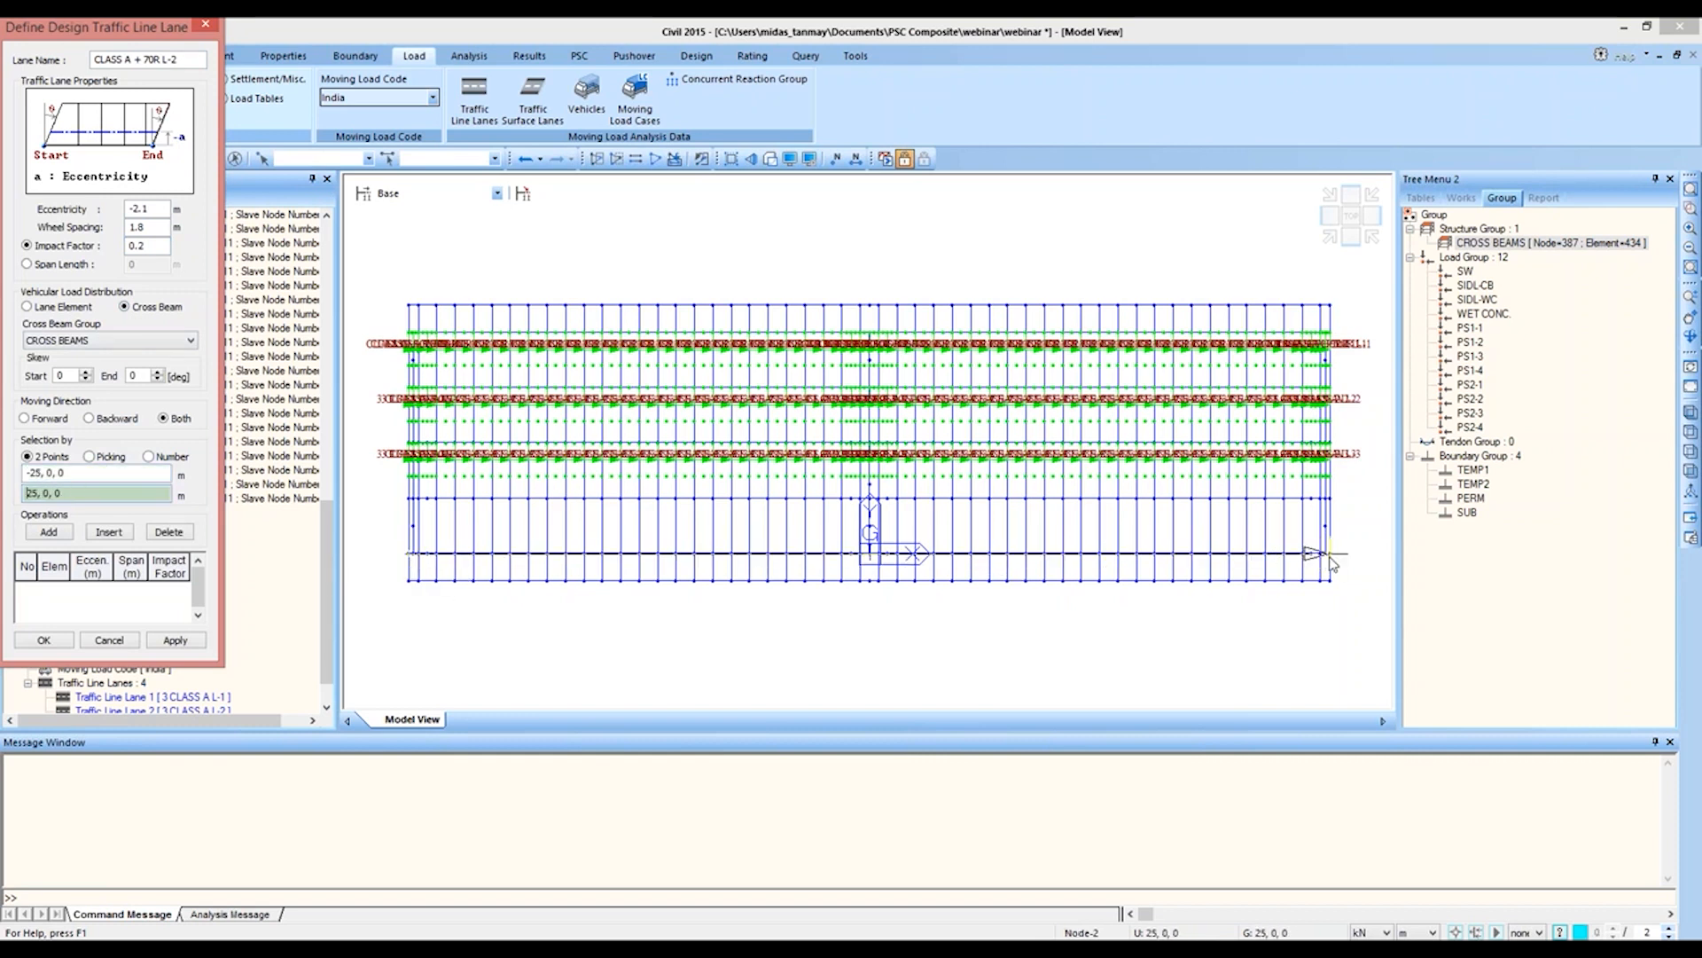
{"action": "left_click", "coordinate": [1330, 555]}
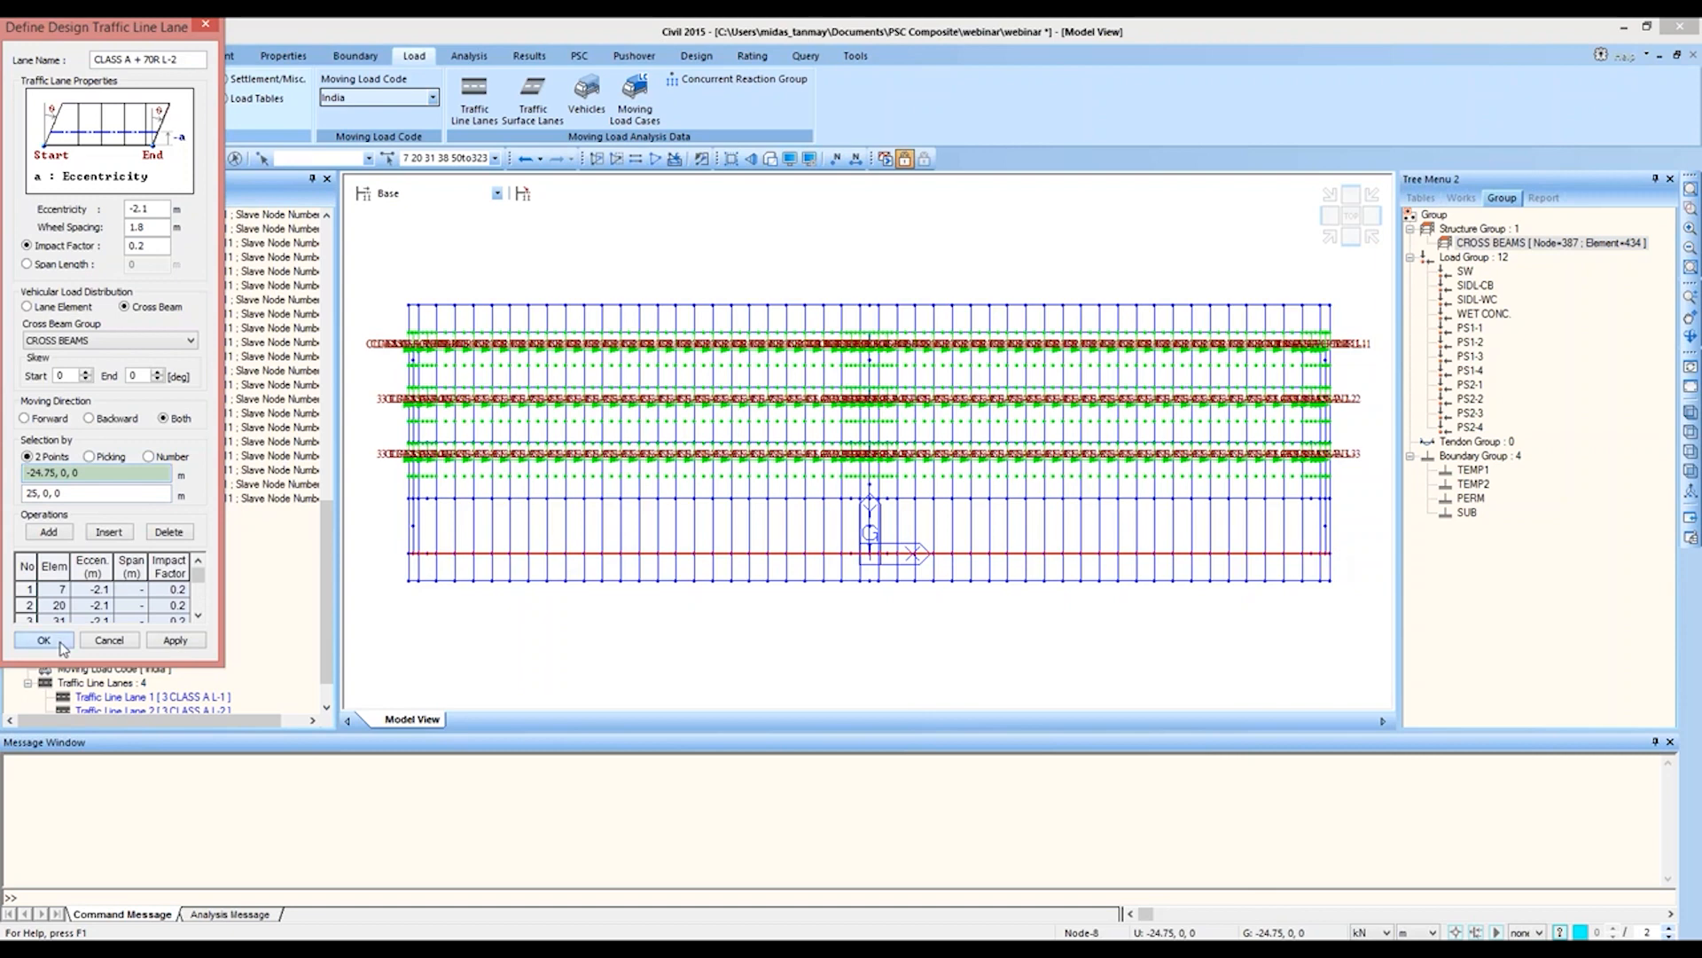
{"action": "left_click", "coordinate": [44, 640]}
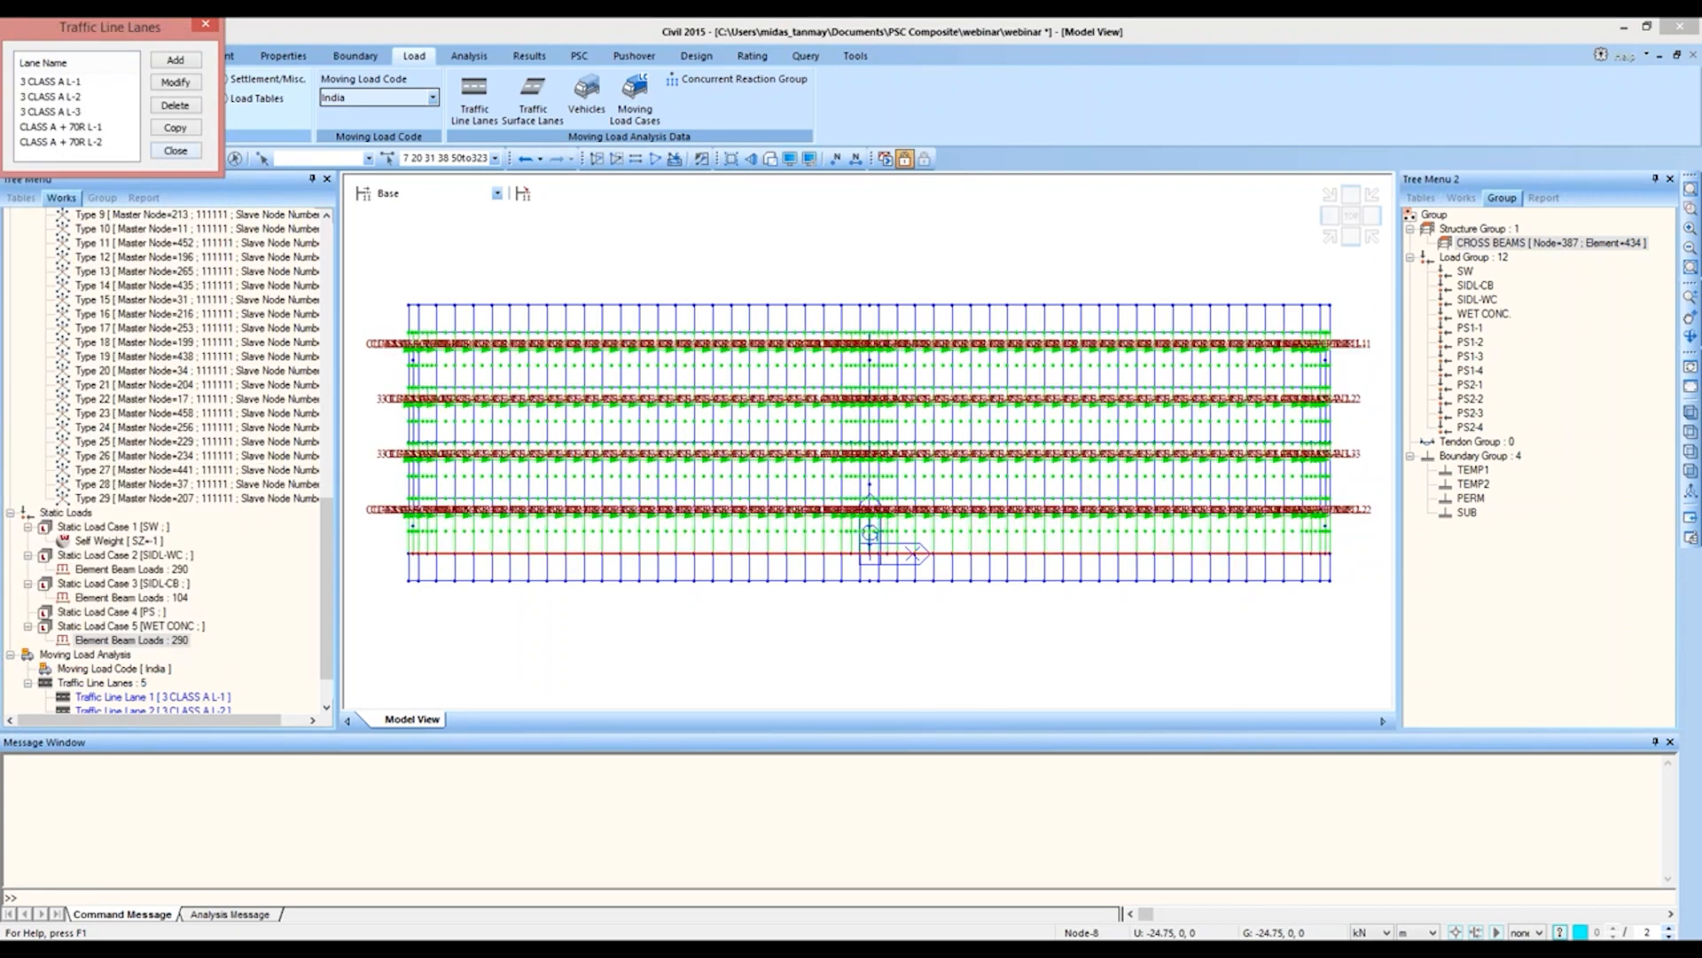
{"action": "left_click", "coordinate": [176, 150]}
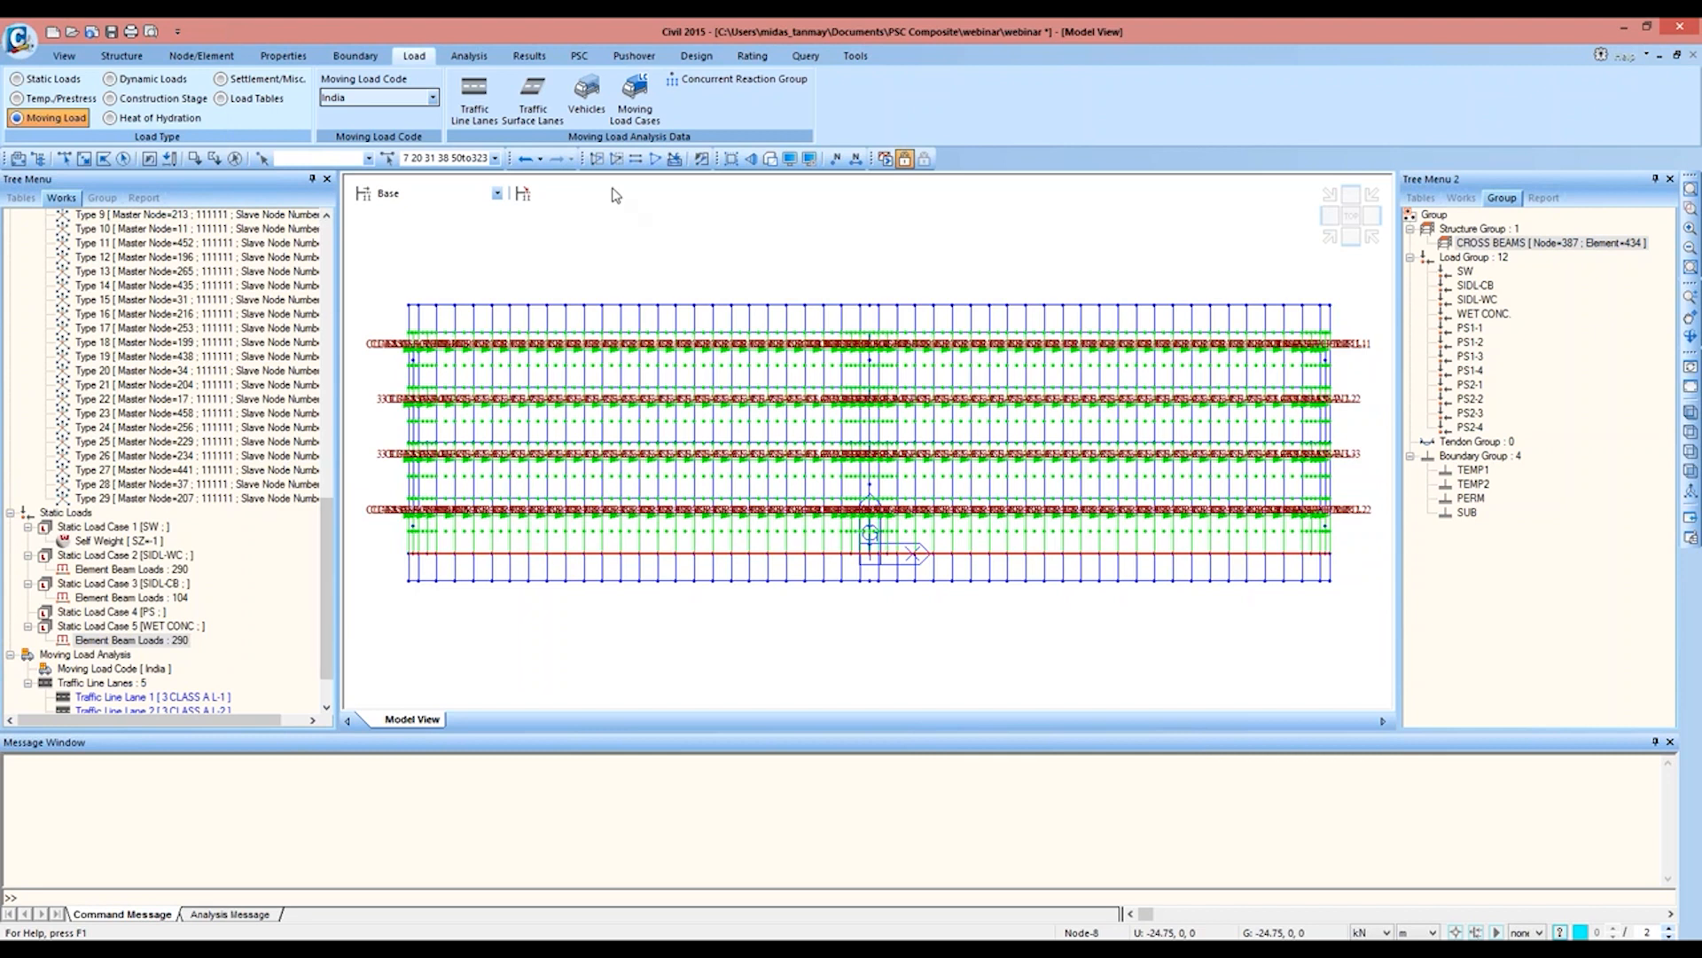
Step: Add the standard Class A vehicle from the IRC:6-2000 Standard Load
{"action": "left_click", "coordinate": [592, 84]}
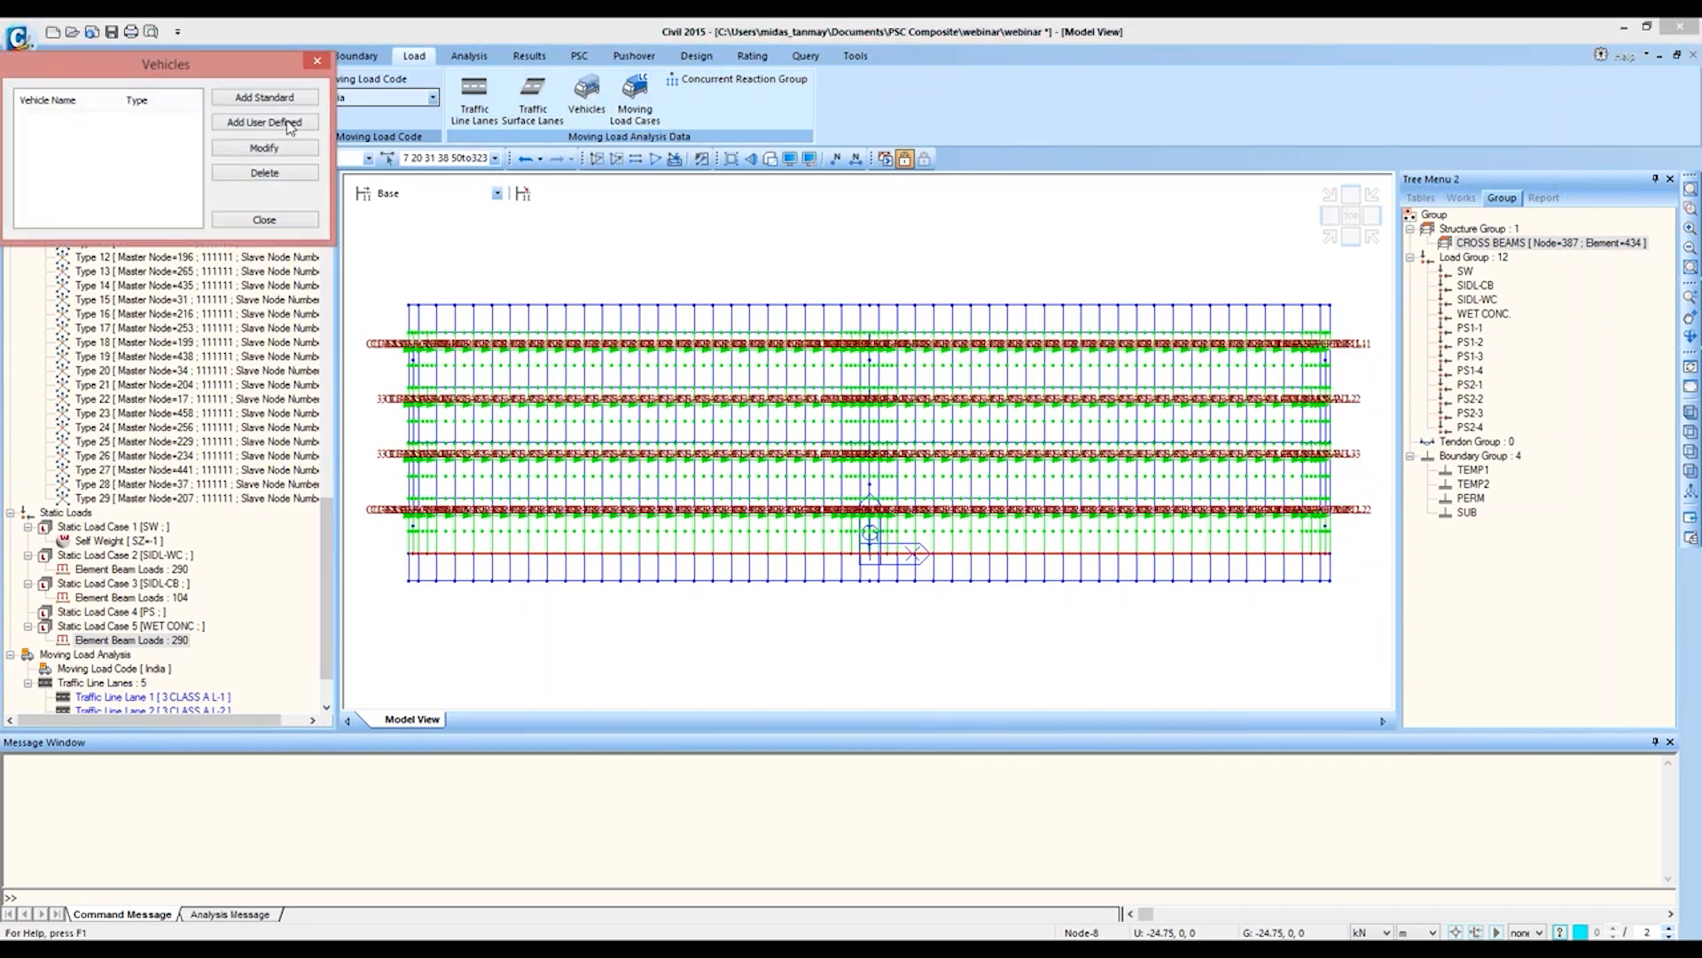
{"action": "left_click", "coordinate": [270, 98]}
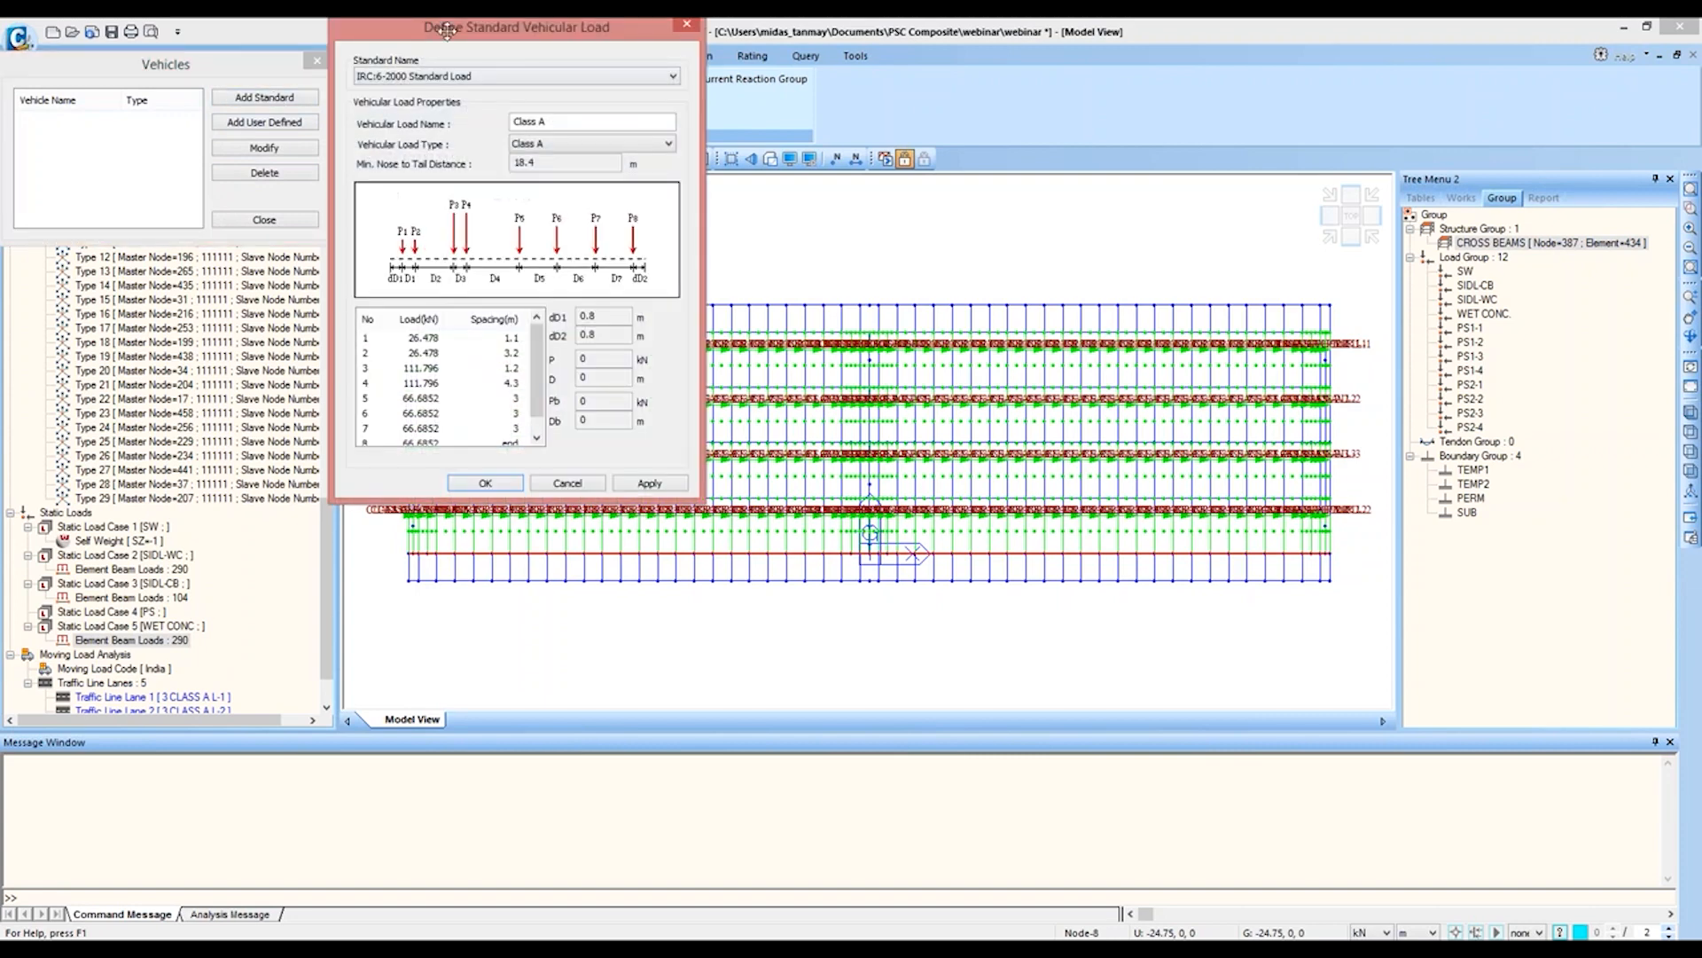
{"action": "left_click_drag", "start_coordinate": [446, 32], "coordinate": [579, 81]}
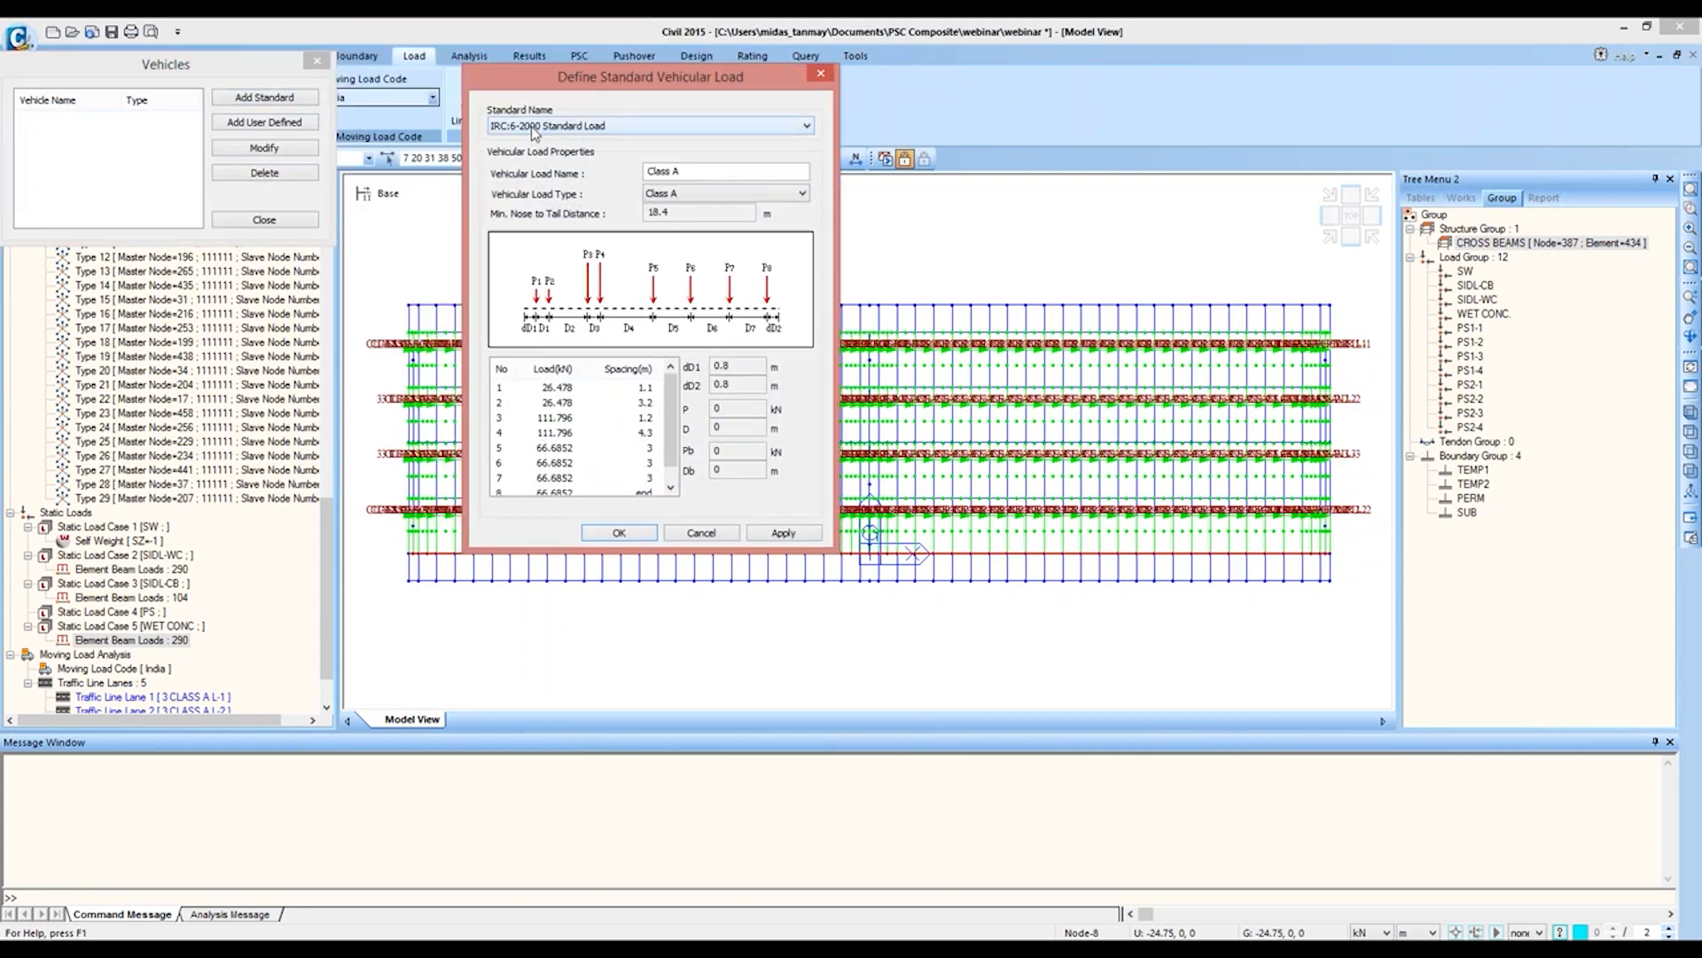
{"action": "left_click", "coordinate": [773, 535]}
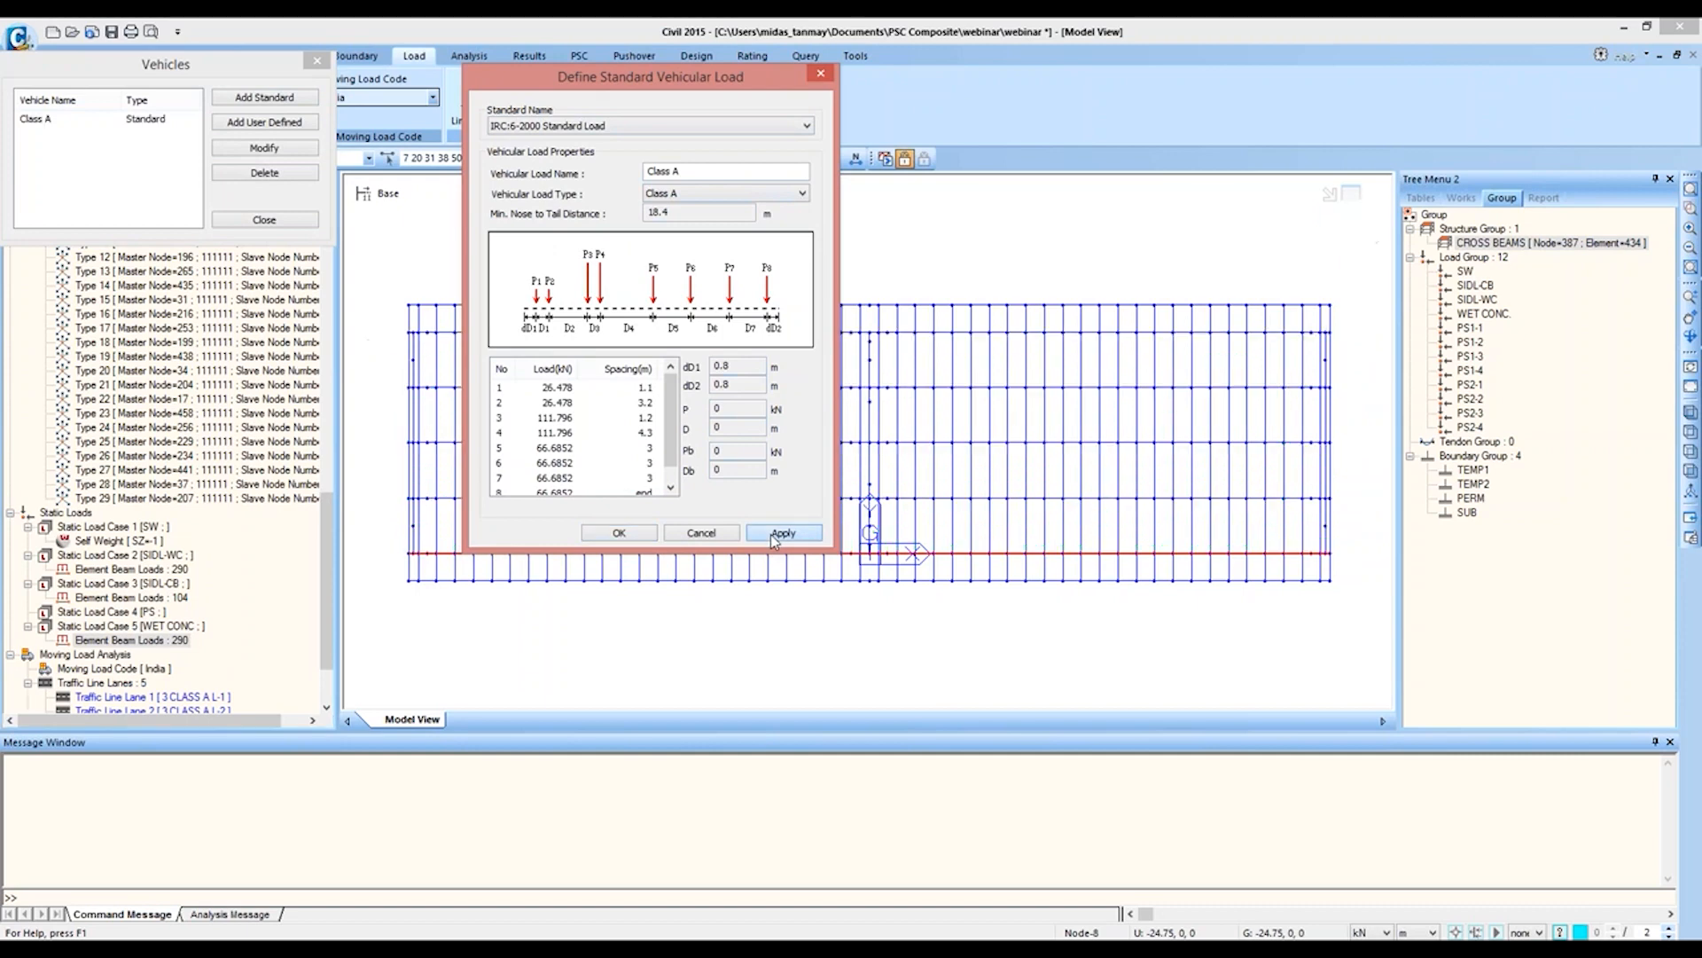
Step: Add the standard Class 70R vehicle and close the vehicle list
{"action": "left_click", "coordinate": [742, 195]}
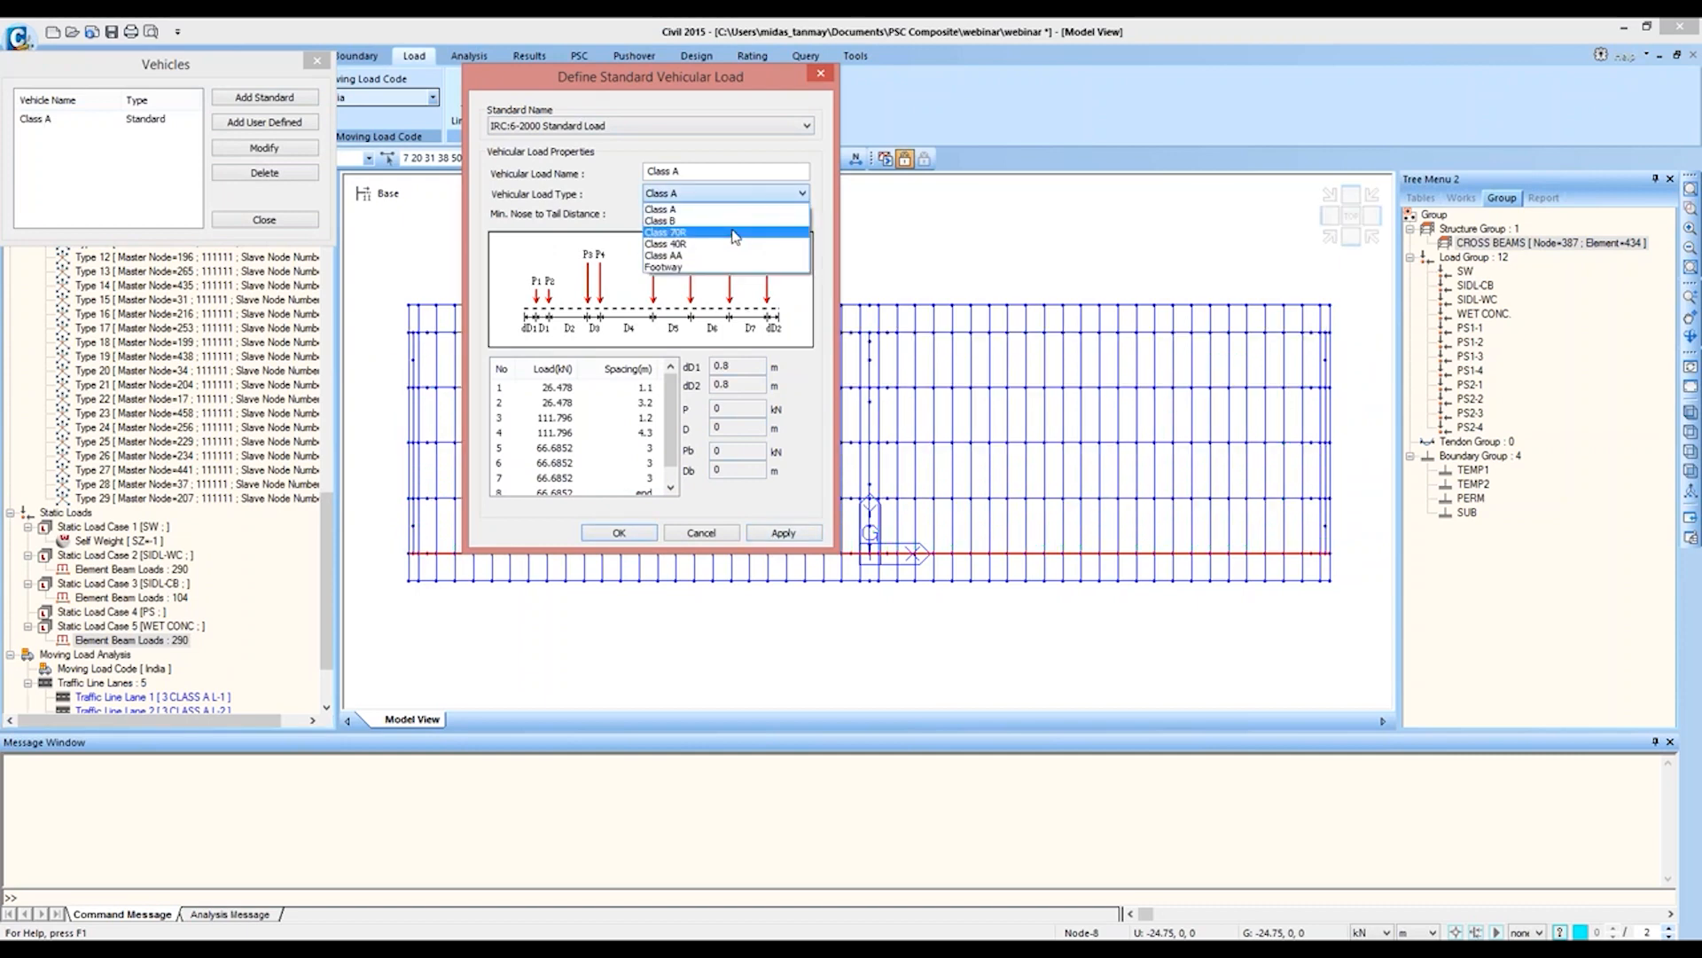
{"action": "left_click", "coordinate": [735, 233]}
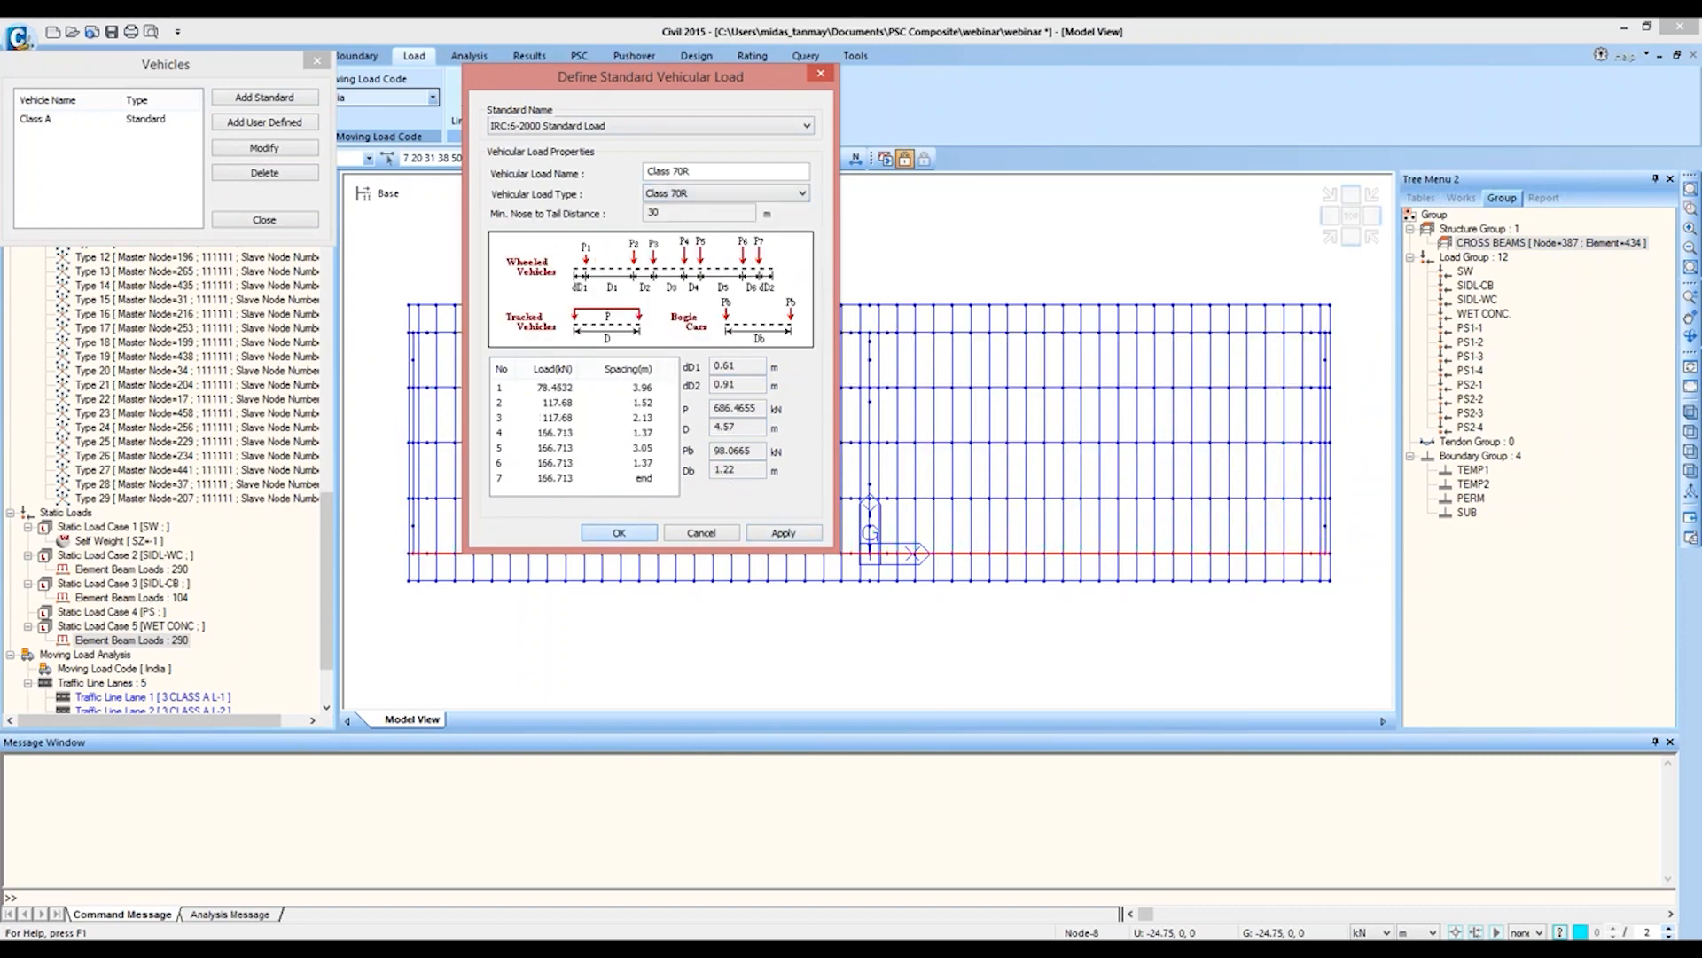
{"action": "left_click", "coordinate": [616, 533]}
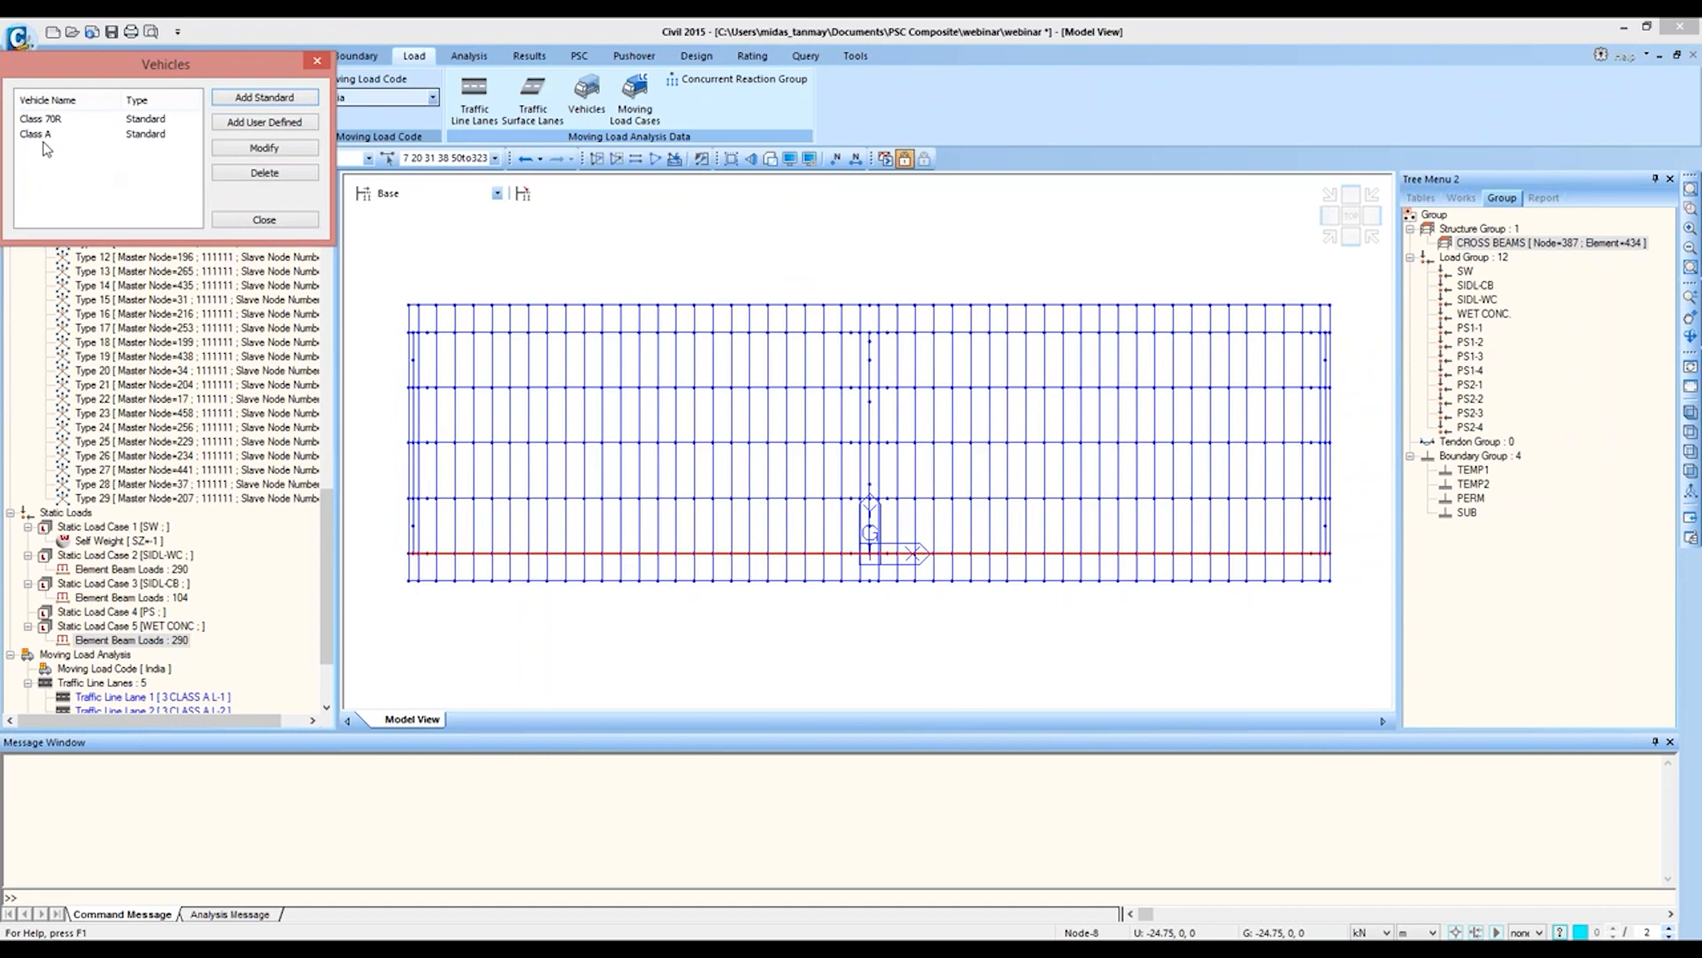
{"action": "left_click", "coordinate": [238, 221]}
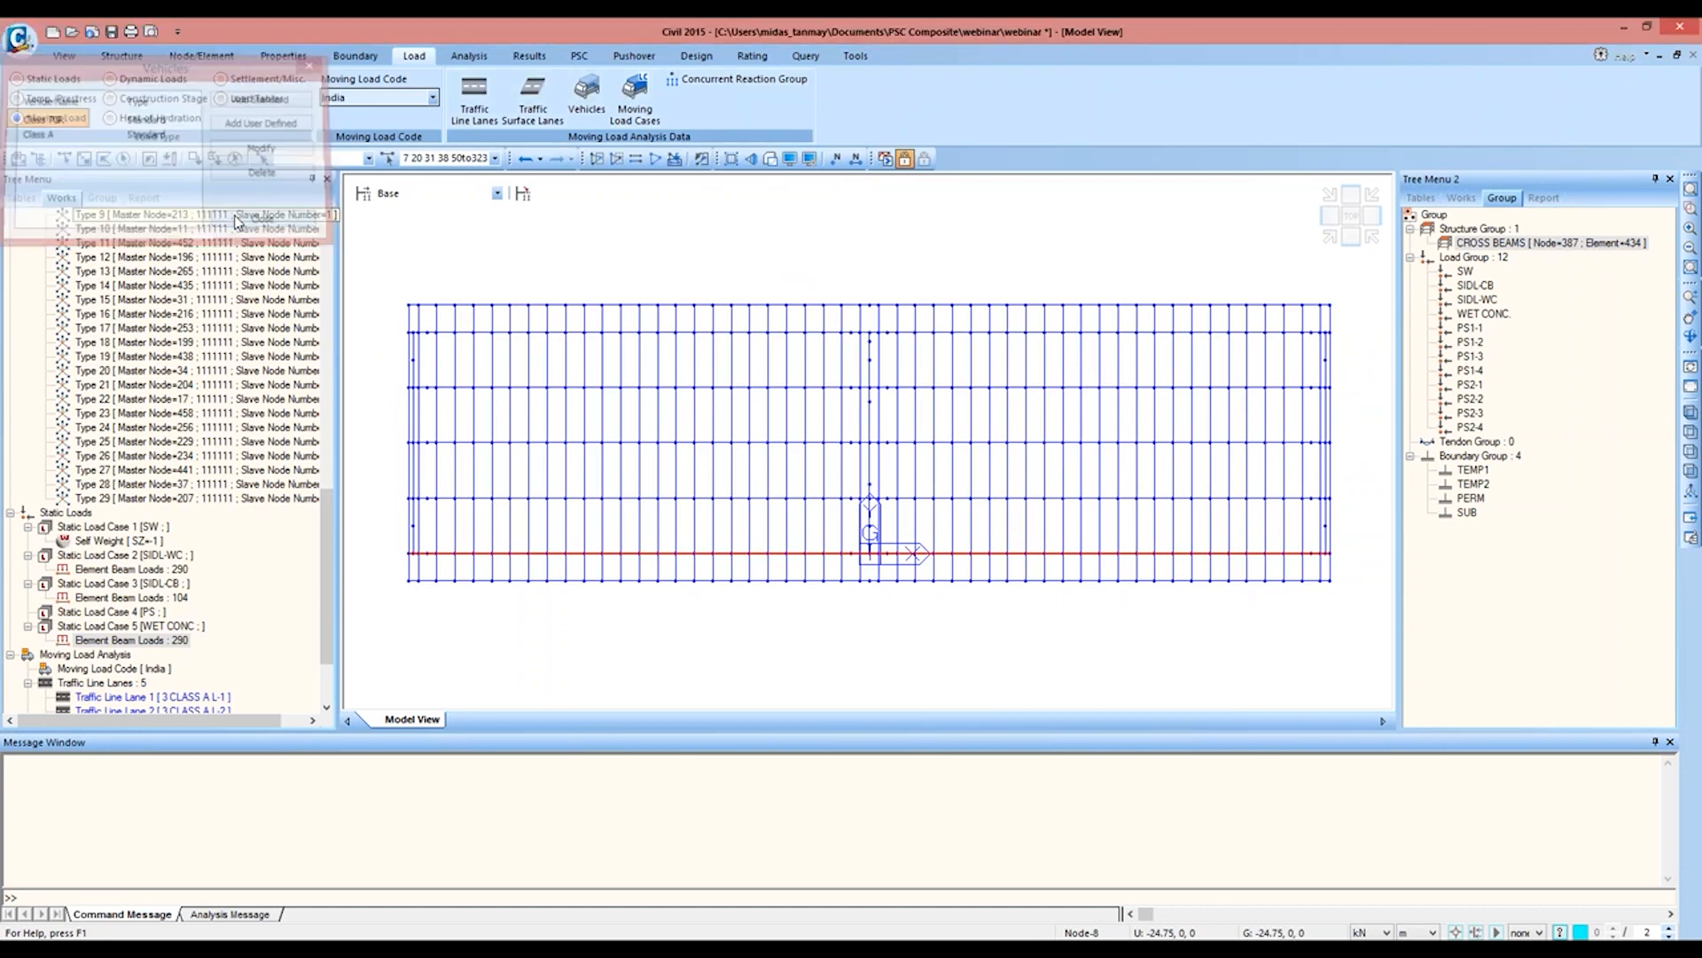
Step: Create a moving load case named 3 CLASS A with Auto Live Load Combination turned off
{"action": "left_click", "coordinate": [648, 101]}
{"action": "left_click", "coordinate": [285, 97]}
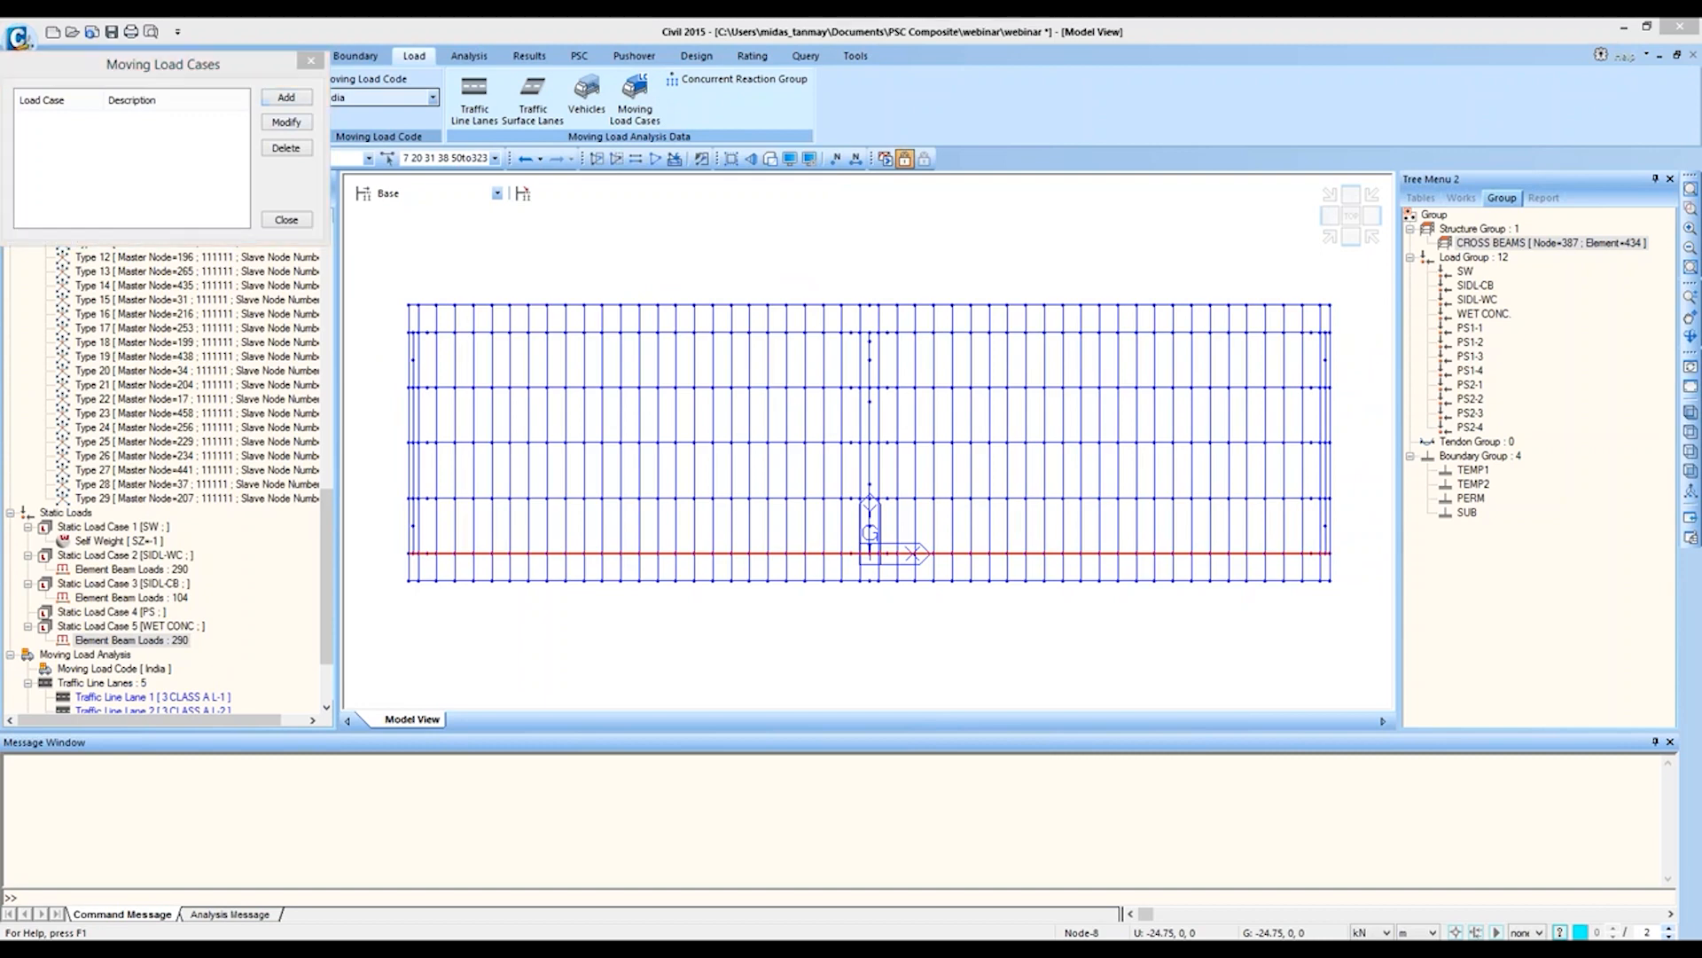
{"action": "left_click_drag", "start_coordinate": [130, 247], "coordinate": [603, 132]}
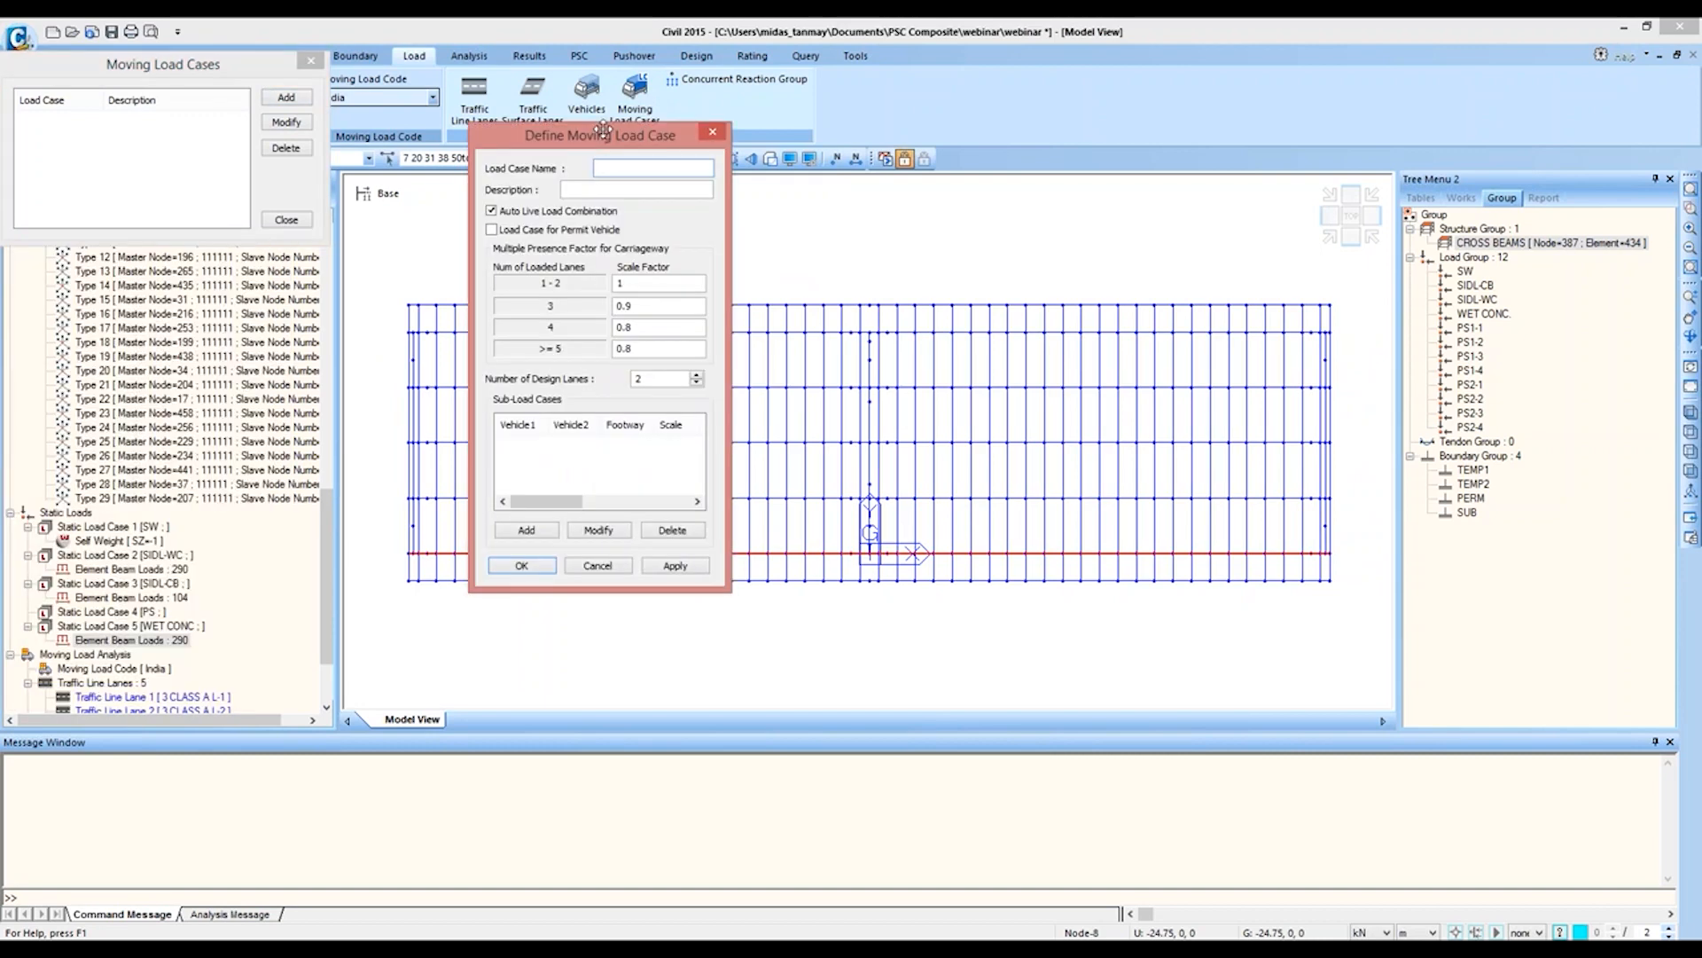
{"action": "type", "text": "3 CLASS A"}
{"action": "left_click", "coordinate": [519, 214]}
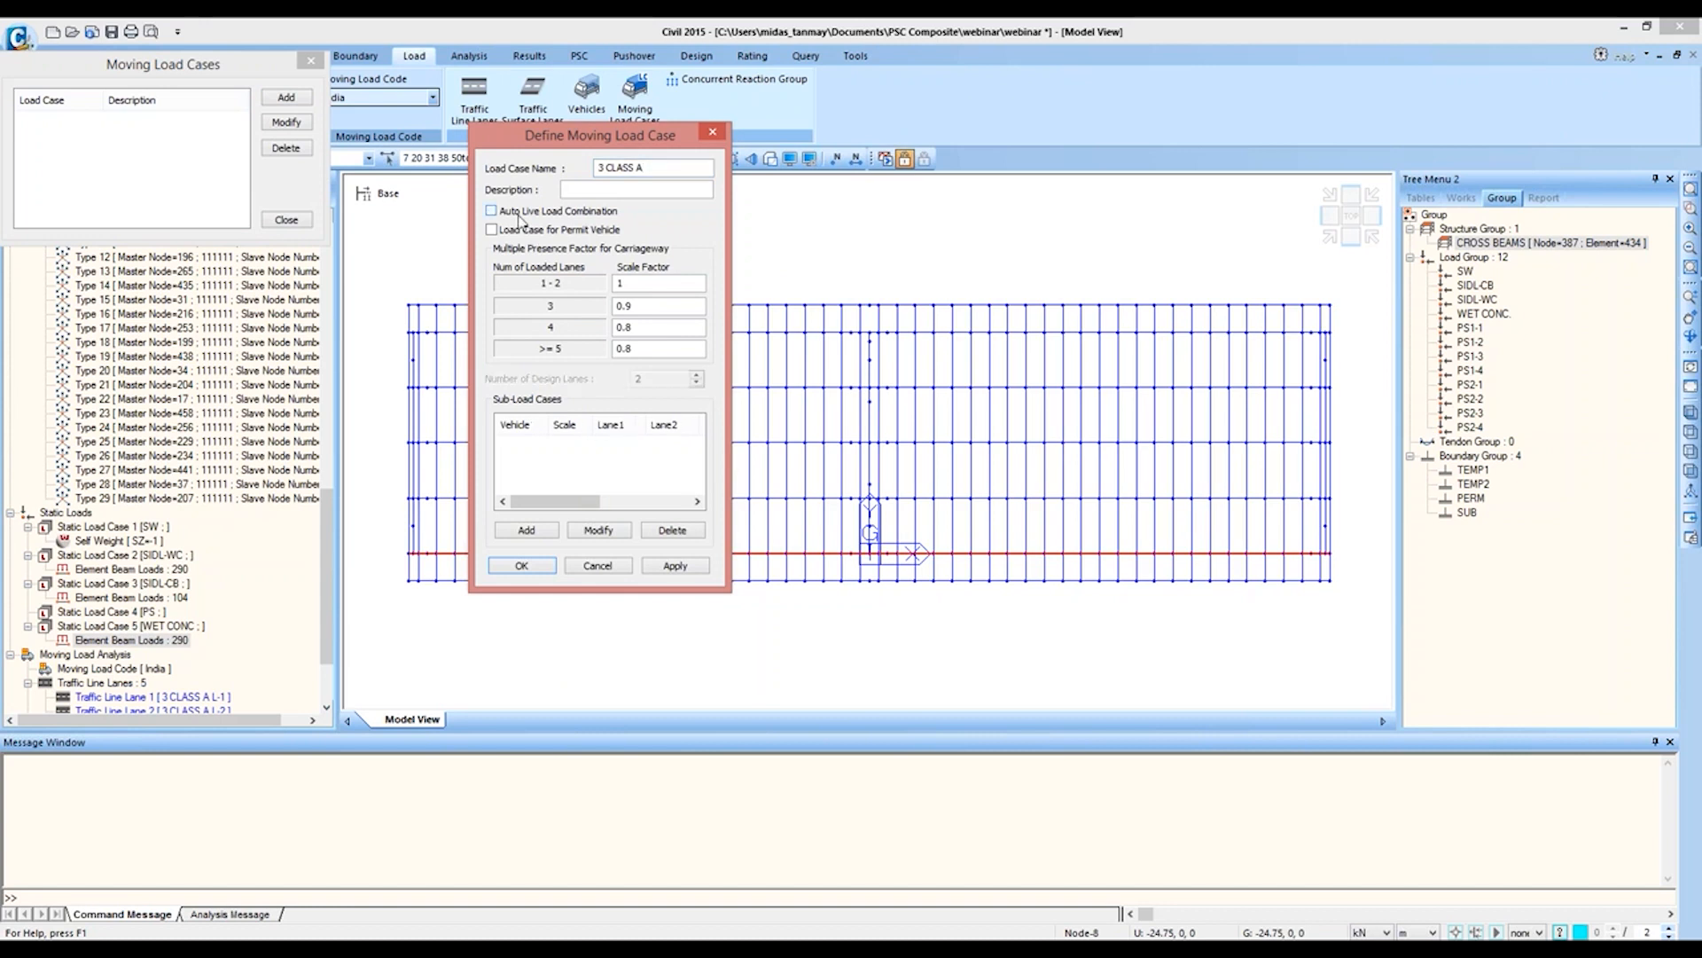
Step: Add a Class A sub-load case with a maximum of 3 loaded lanes on lanes 3 CLASS A L-1 to L-3, and save the load case
{"action": "left_click", "coordinate": [526, 530]}
{"action": "left_click_drag", "start_coordinate": [875, 139], "coordinate": [925, 139]}
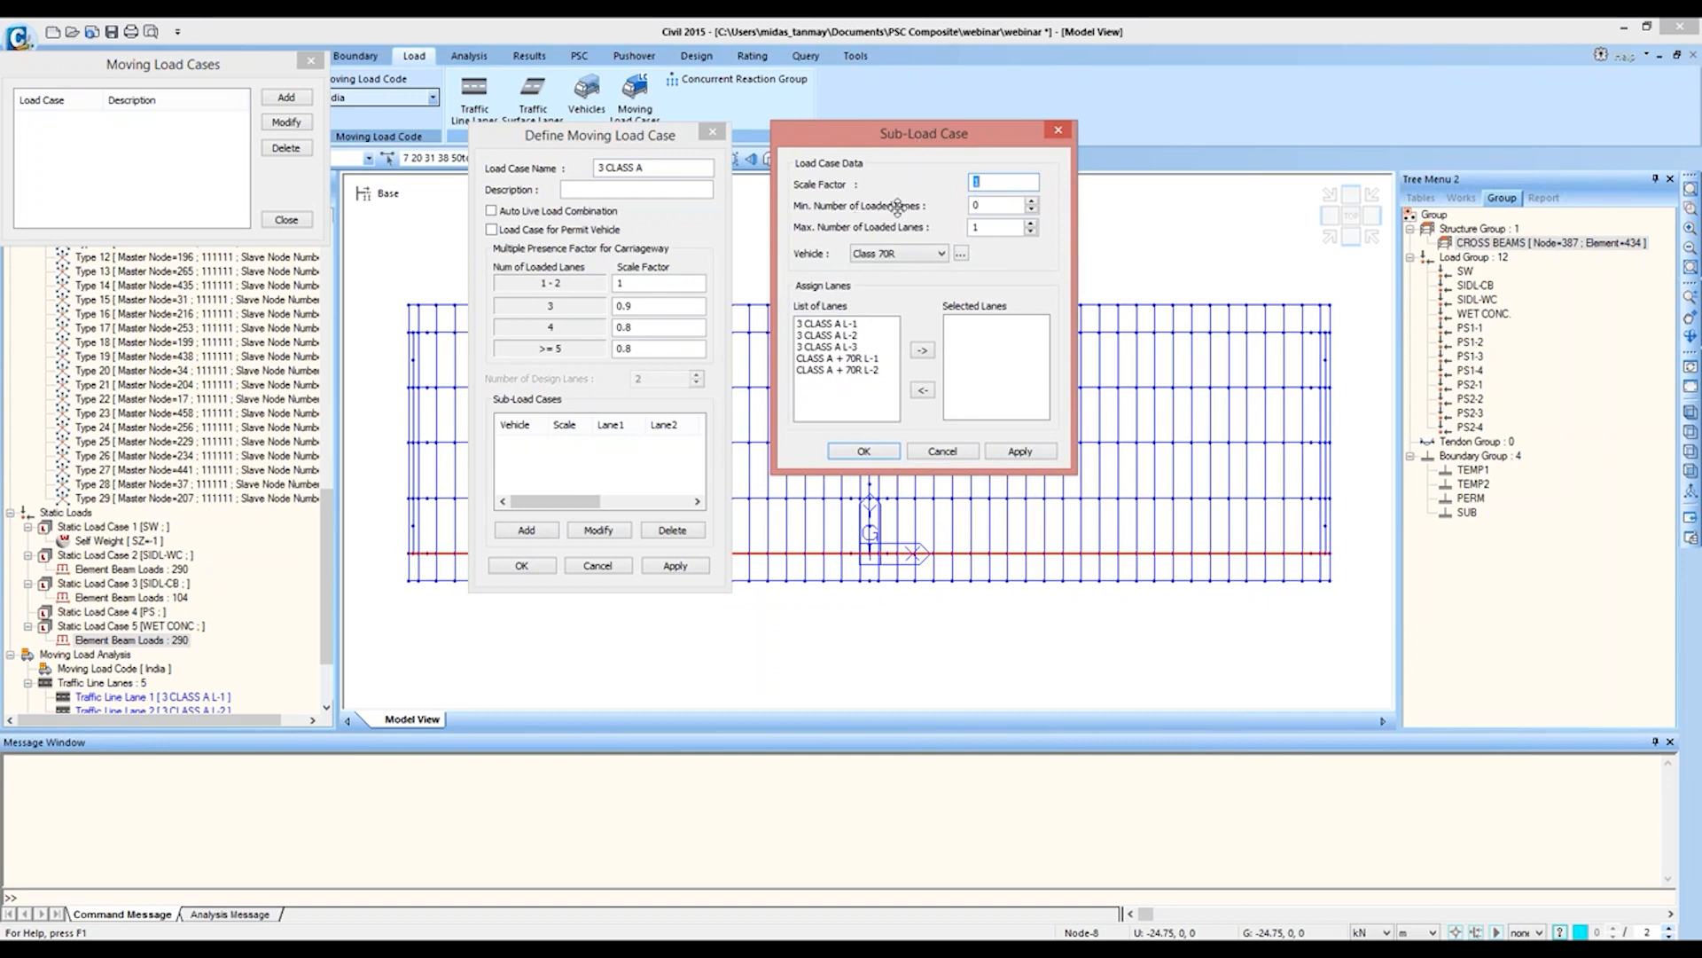
{"action": "key", "text": "Tab"}
{"action": "key", "text": "Tab"}
{"action": "type", "text": "3"}
{"action": "left_click", "coordinate": [897, 253]}
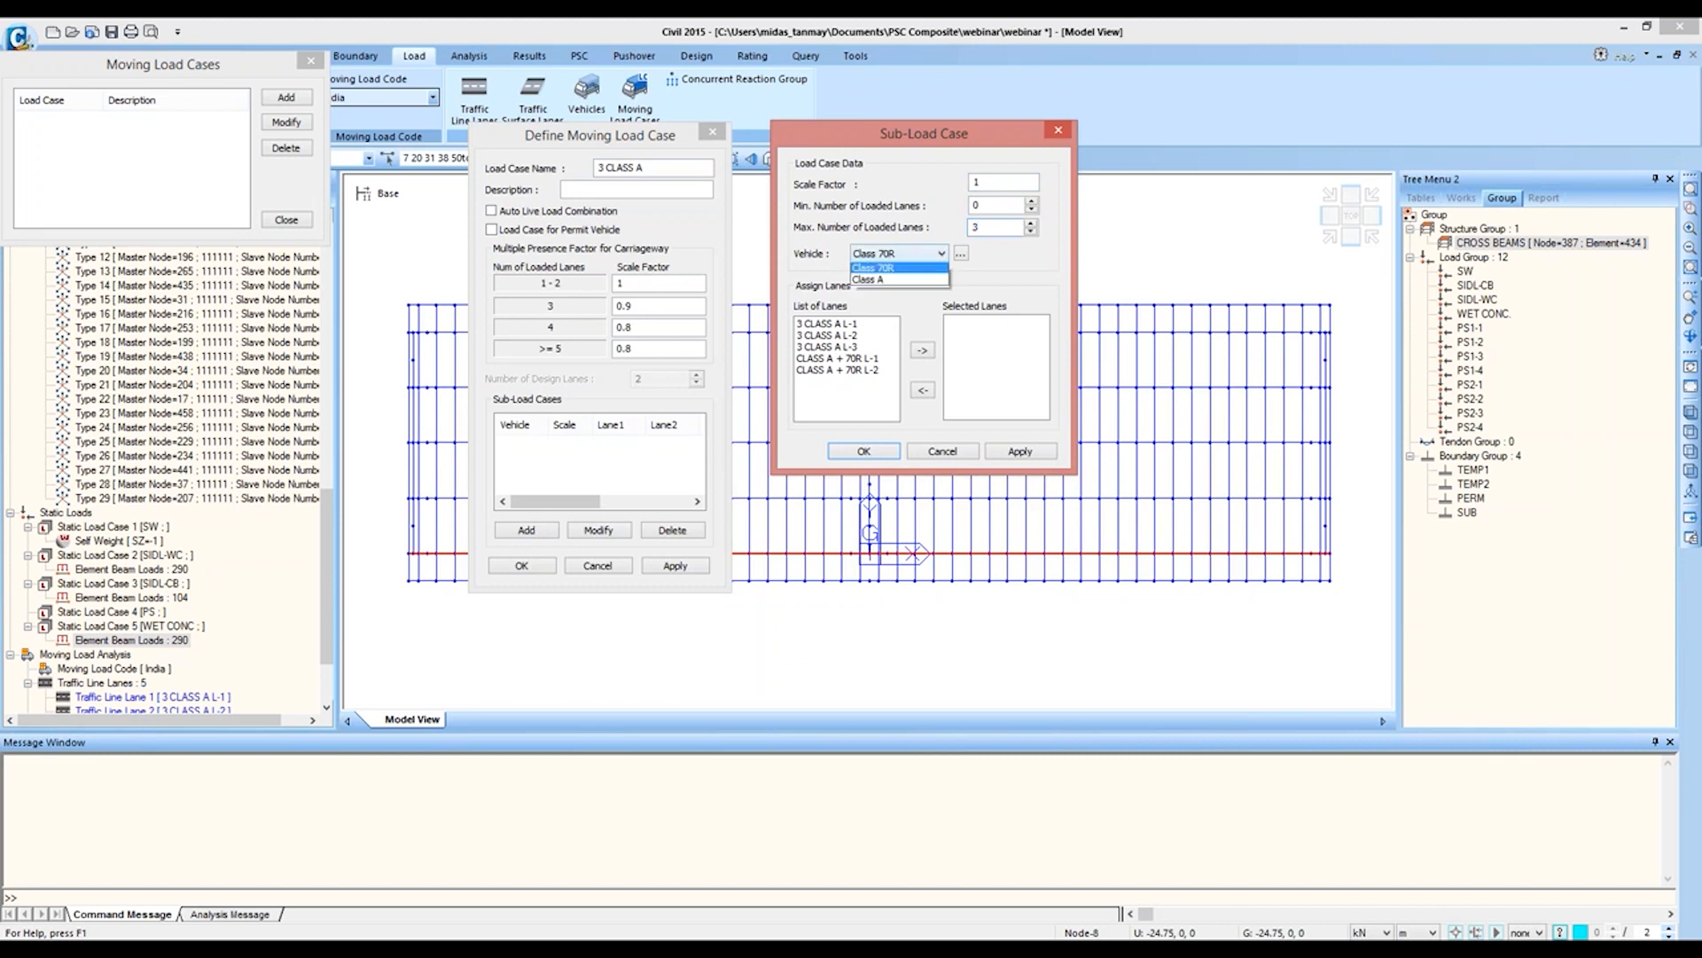
{"action": "left_click", "coordinate": [895, 282]}
{"action": "left_click_drag", "start_coordinate": [847, 323], "coordinate": [853, 352]}
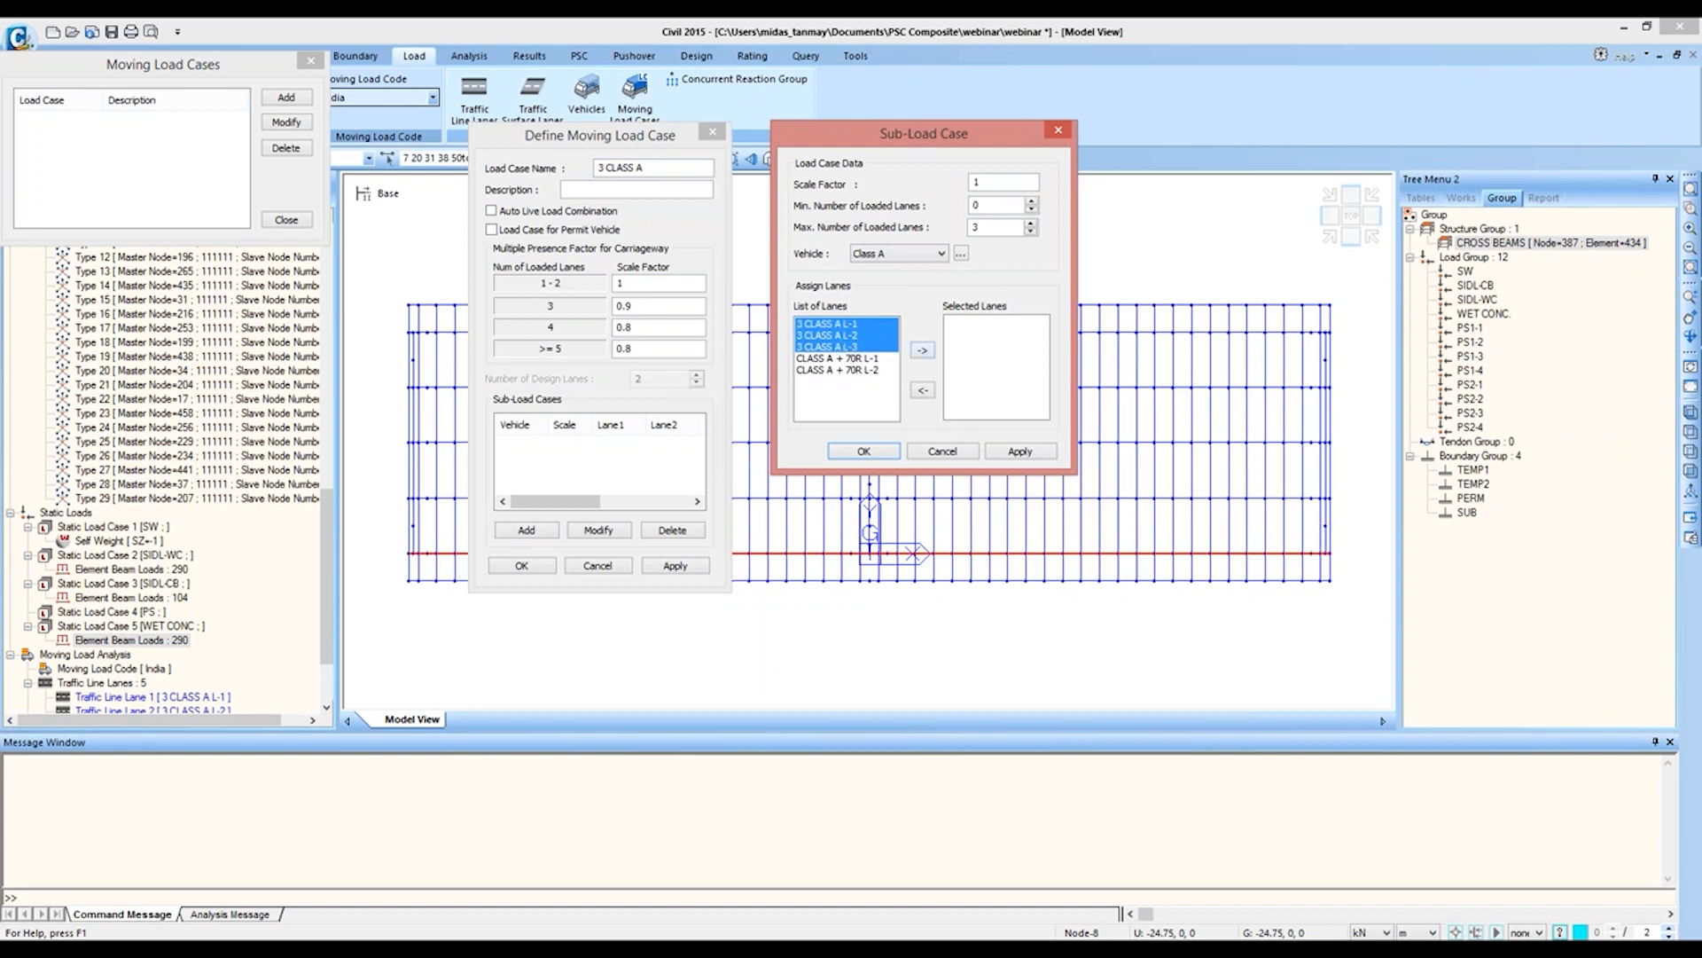
{"action": "left_click", "coordinate": [923, 350]}
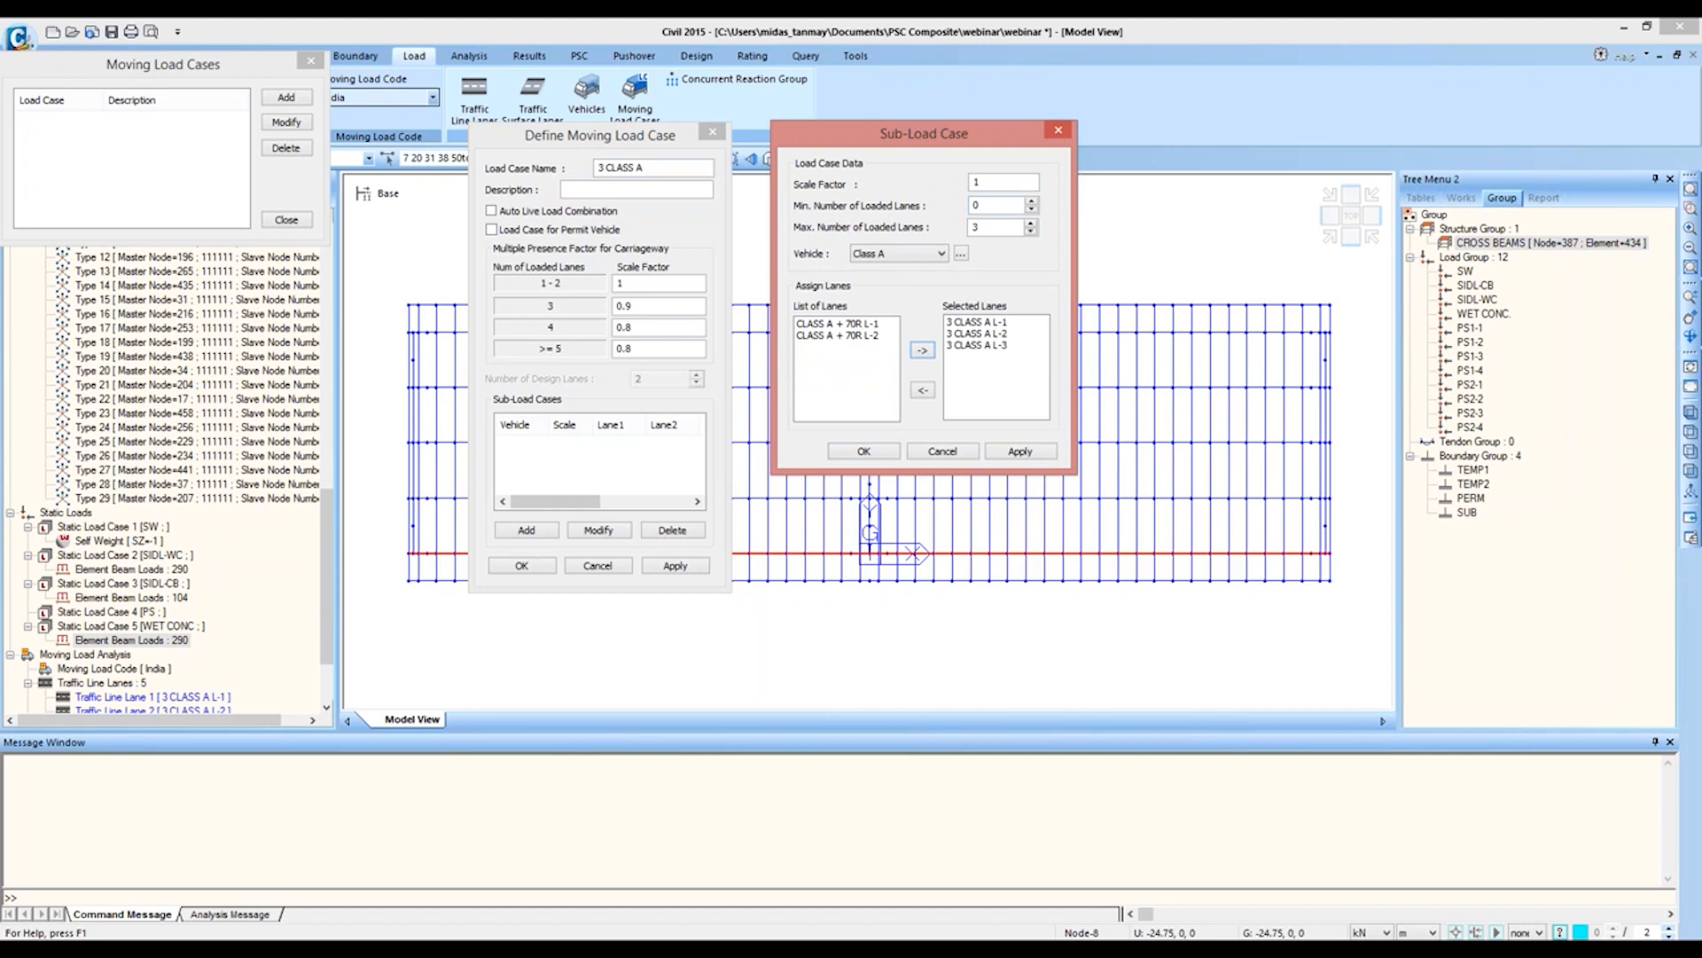
{"action": "left_click", "coordinate": [889, 453]}
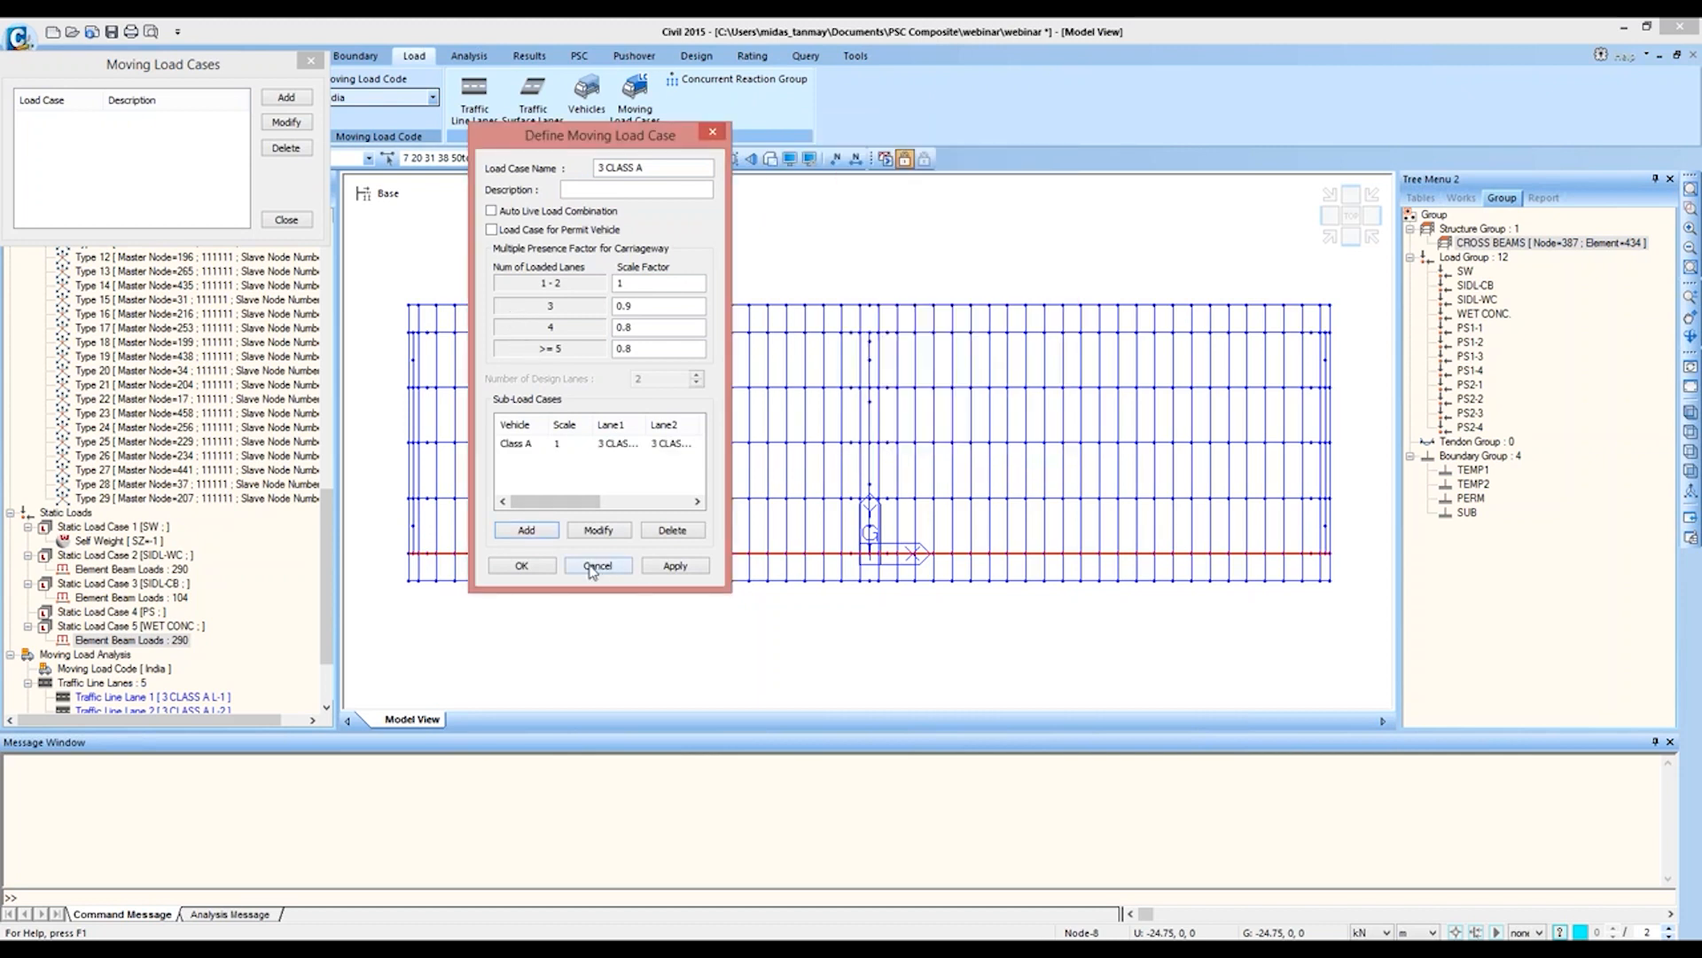
{"action": "left_click", "coordinate": [523, 566]}
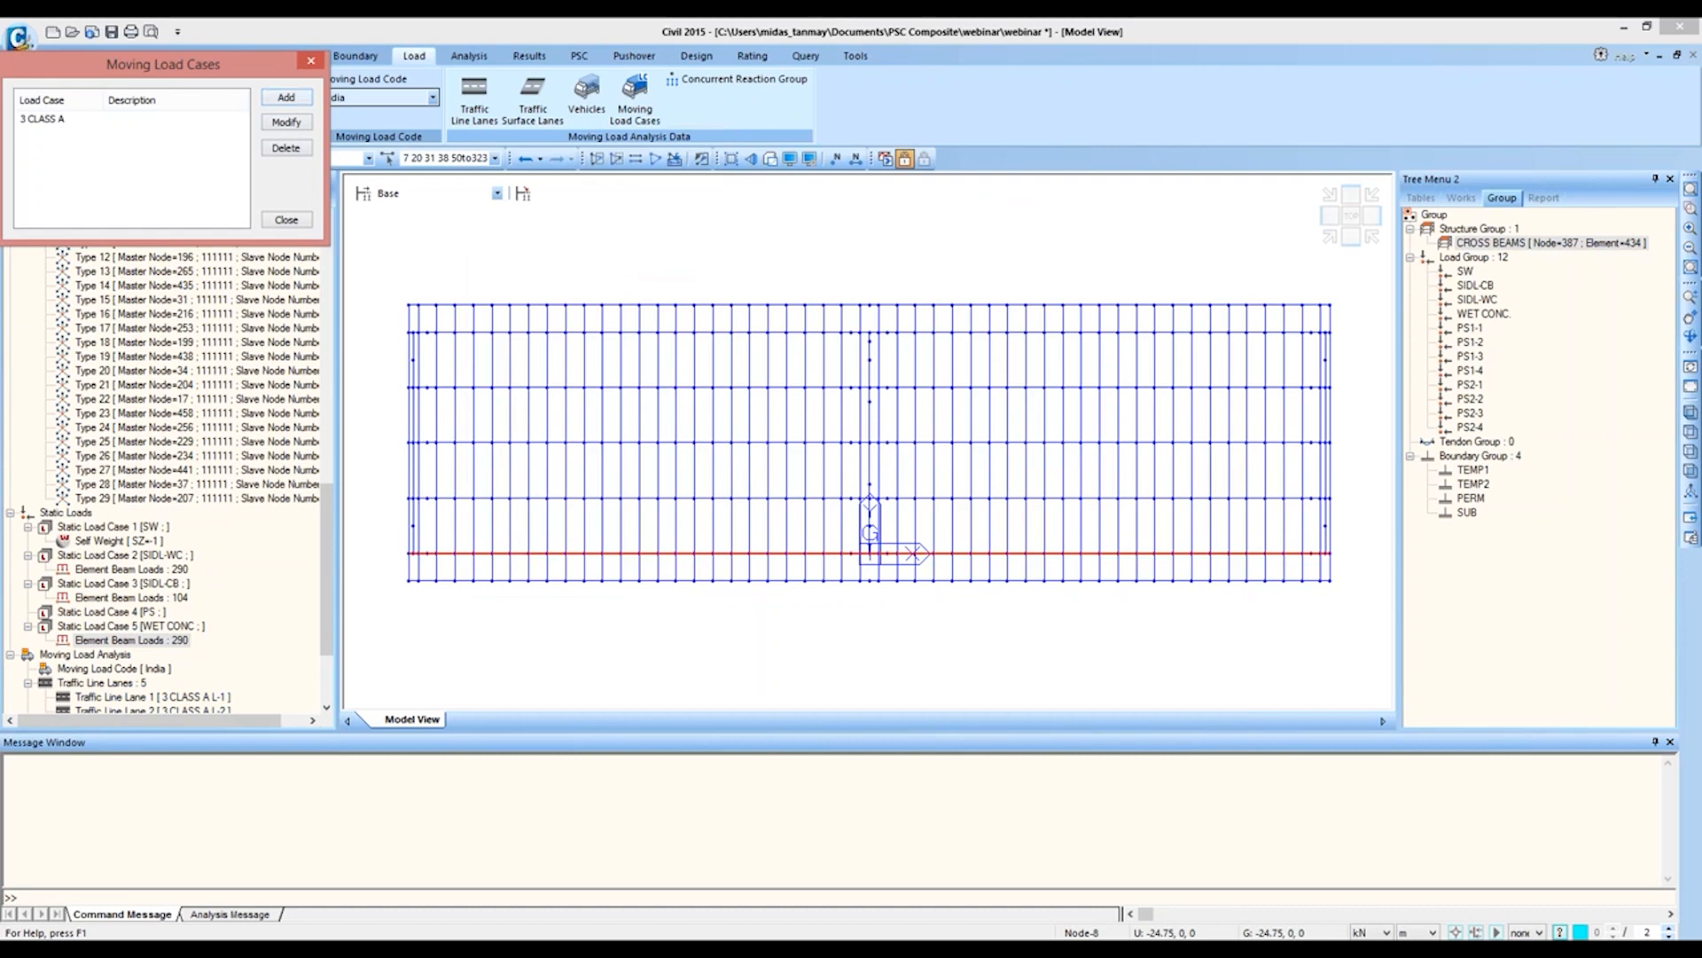
Step: Create a second moving load case named CLASS A + 70 R with Auto Live Load Combination turned off
{"action": "left_click", "coordinate": [286, 96]}
{"action": "left_click_drag", "start_coordinate": [135, 247], "coordinate": [718, 116]}
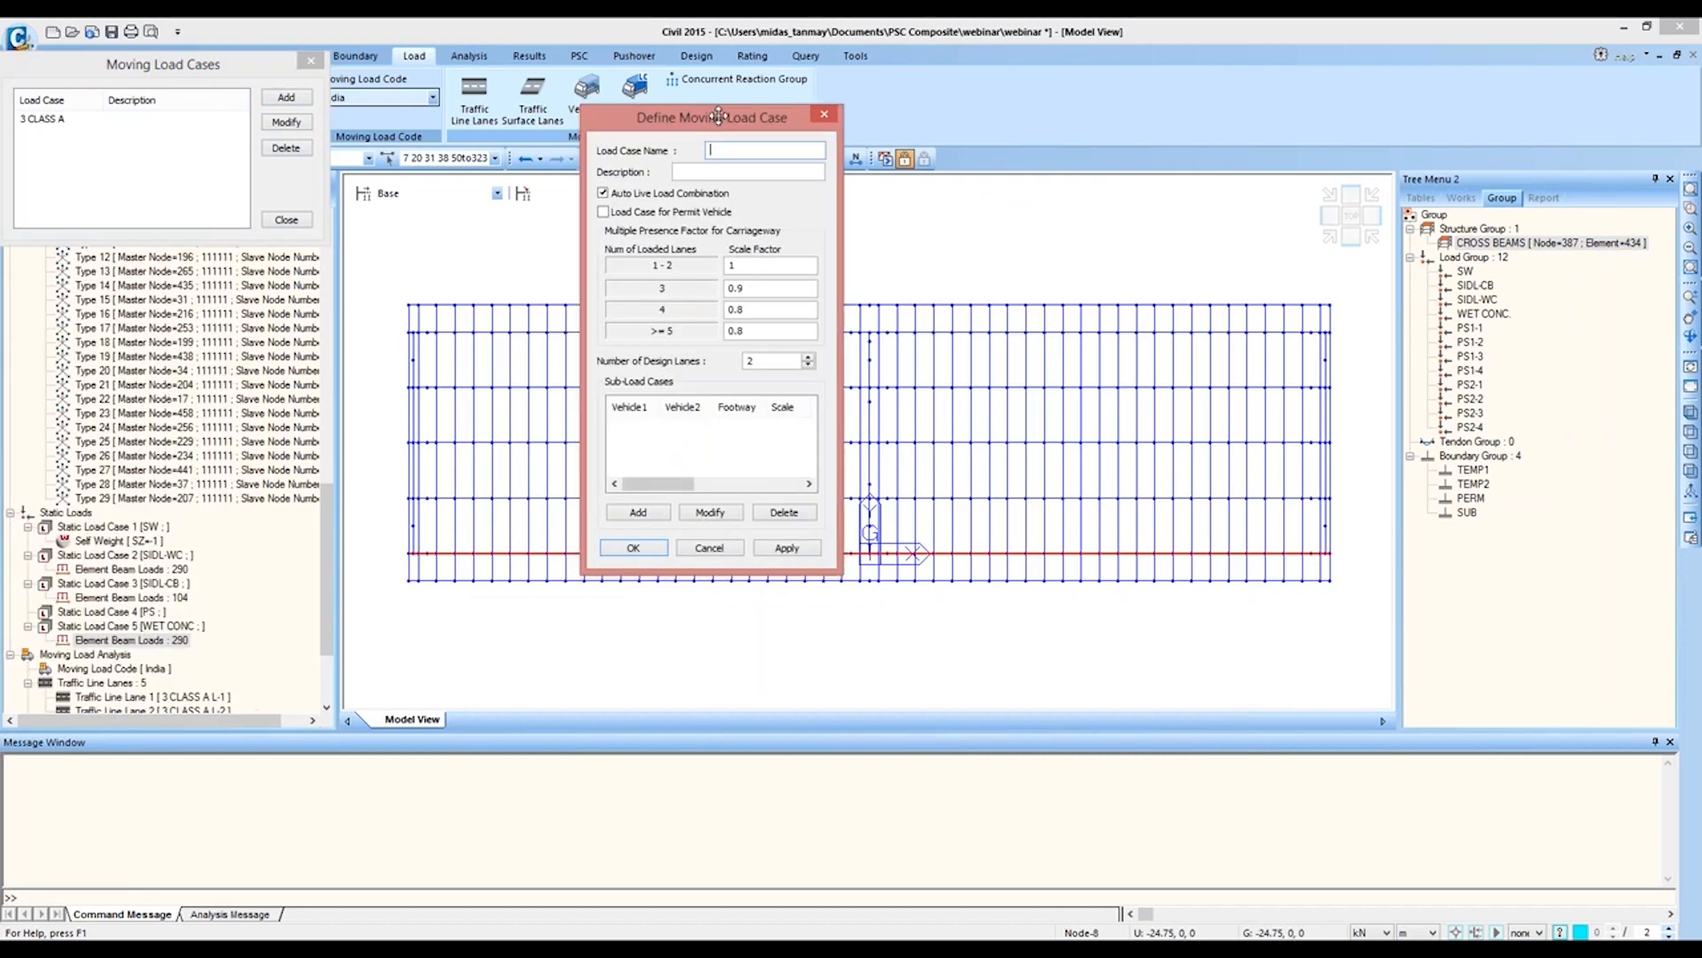
{"action": "type", "text": "CLASS A + 70 R"}
{"action": "left_click", "coordinate": [686, 193]}
Step: Add a Class A sub-load case on lane CLASS A + 70R L-1 with a maximum of 1 loaded lane
{"action": "left_click", "coordinate": [638, 512]}
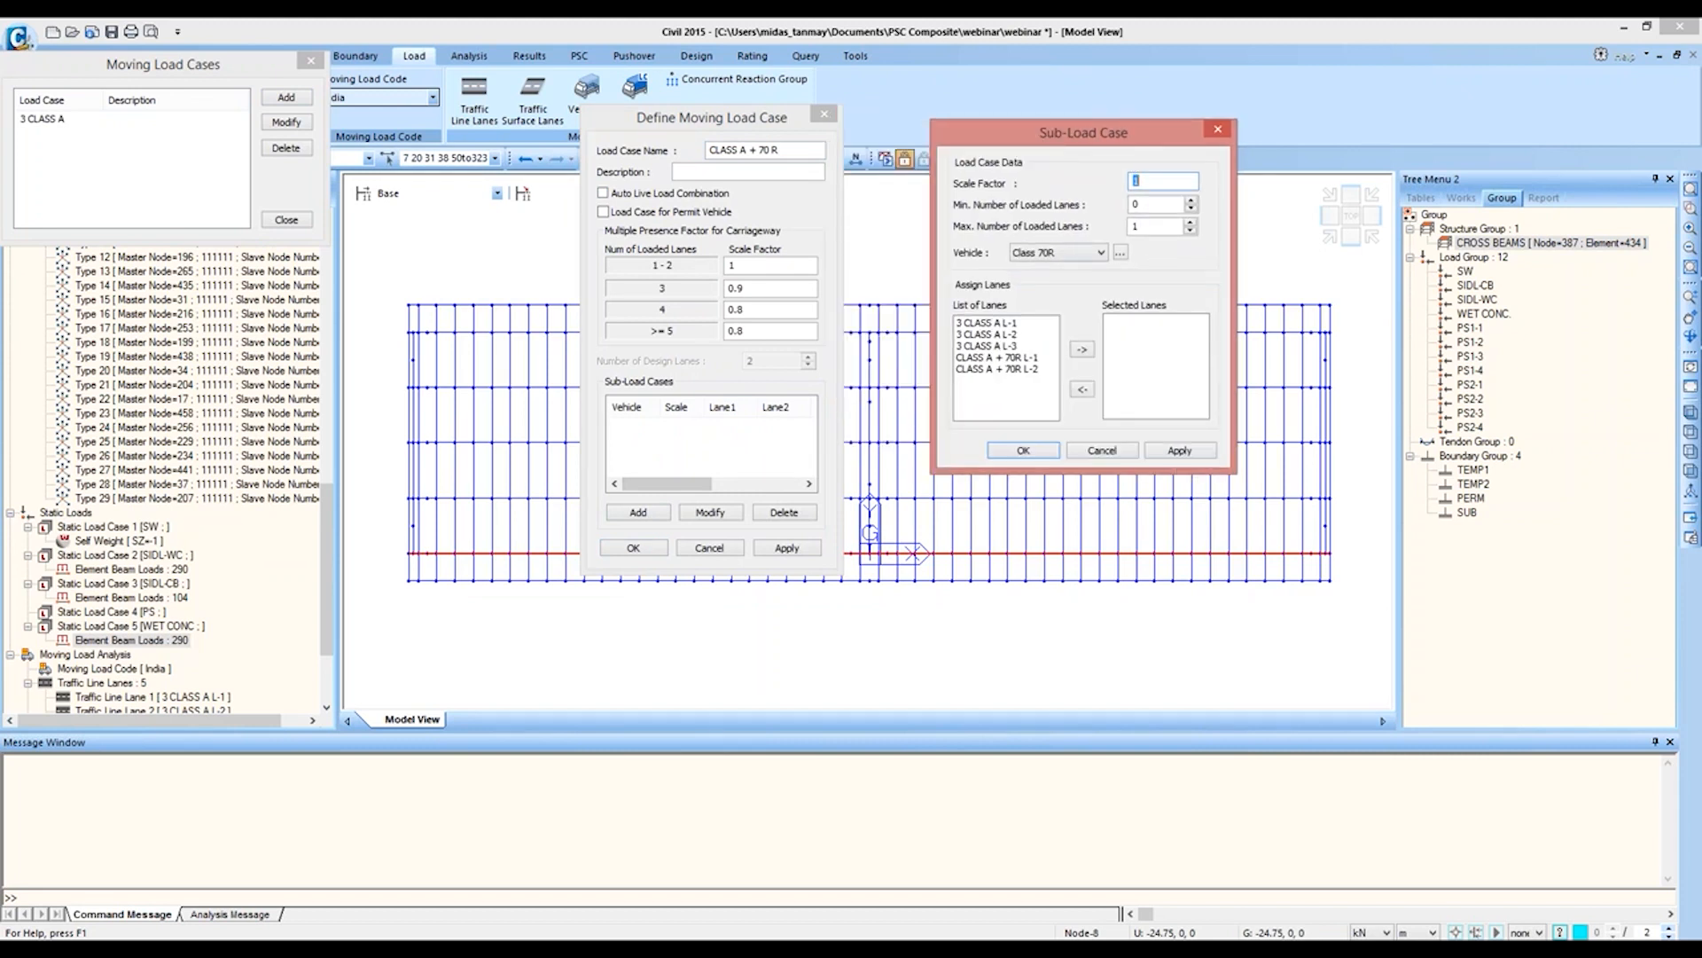
{"action": "key", "text": "Tab"}
{"action": "key", "text": "Tab"}
{"action": "type", "text": "2"}
{"action": "left_click", "coordinate": [1071, 257]}
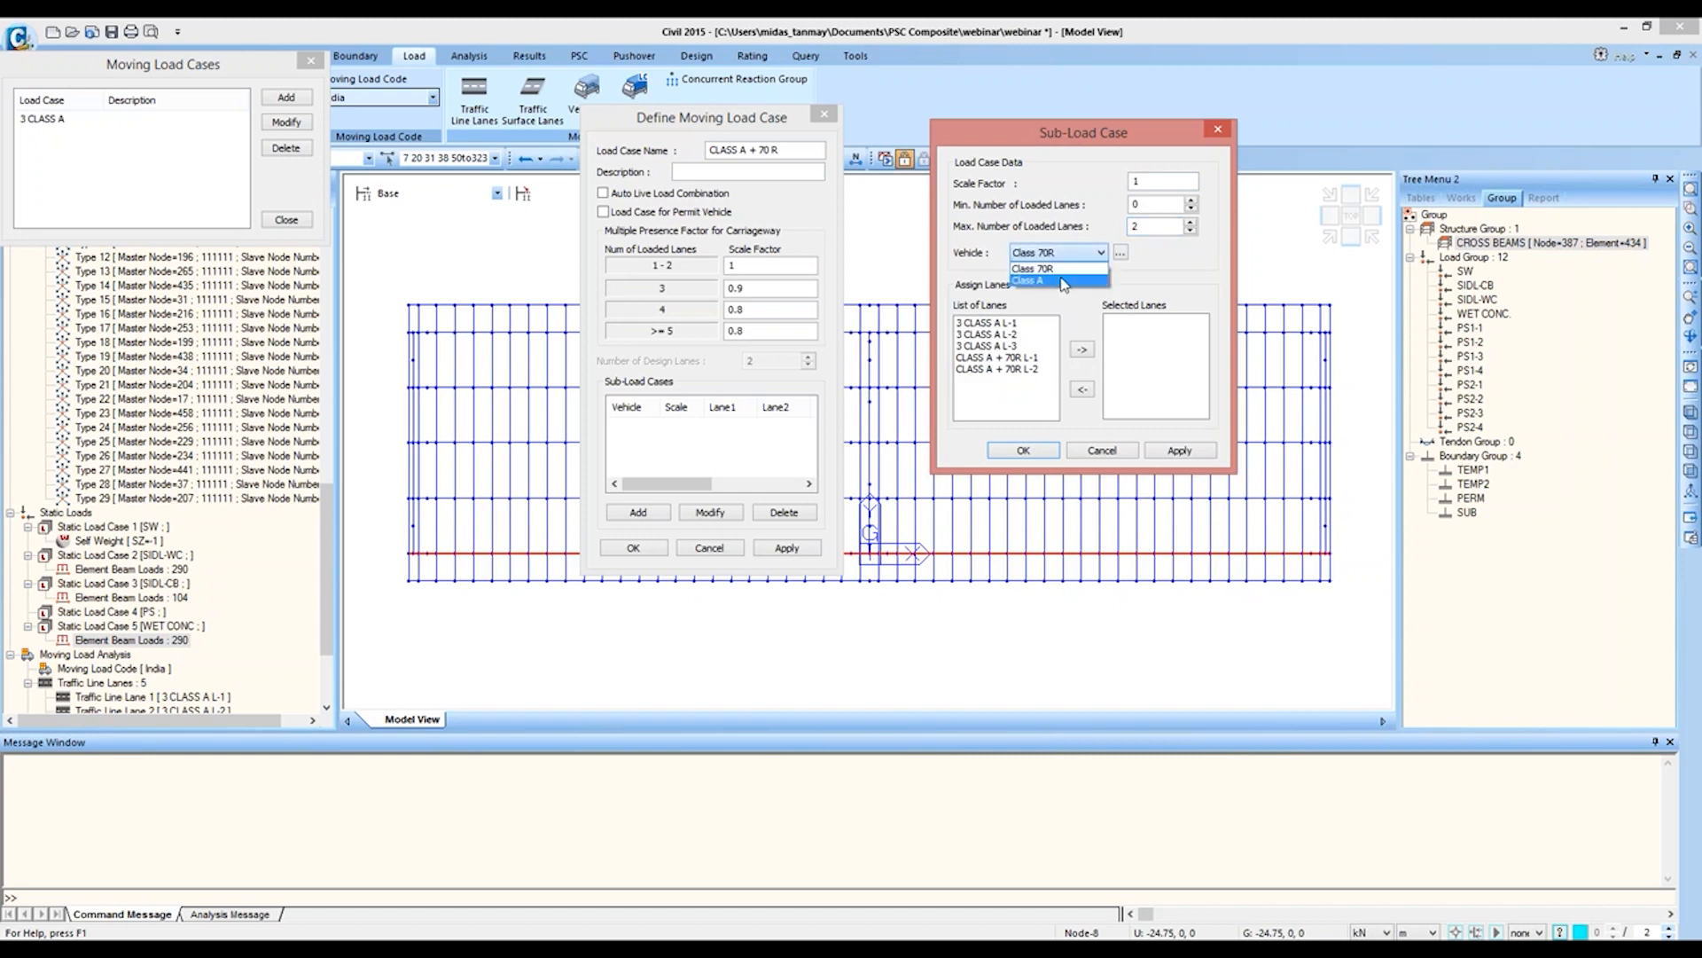
{"action": "left_click", "coordinate": [1061, 281]}
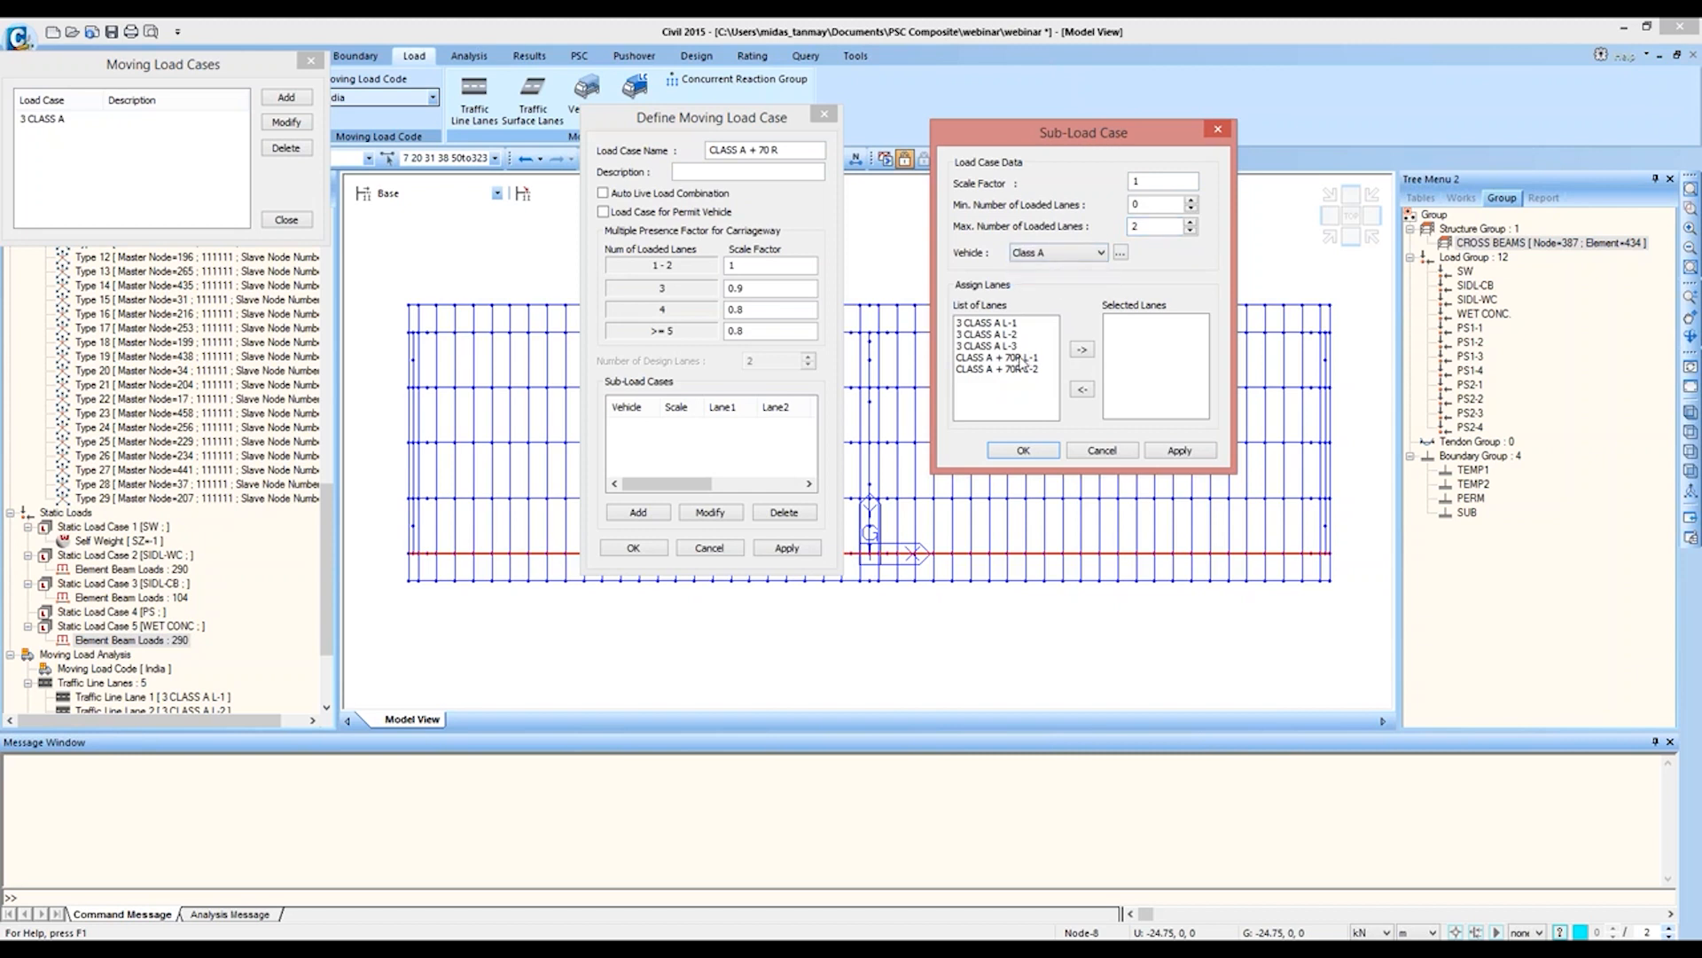
{"action": "left_click", "coordinate": [1020, 358]}
{"action": "left_click", "coordinate": [1082, 349]}
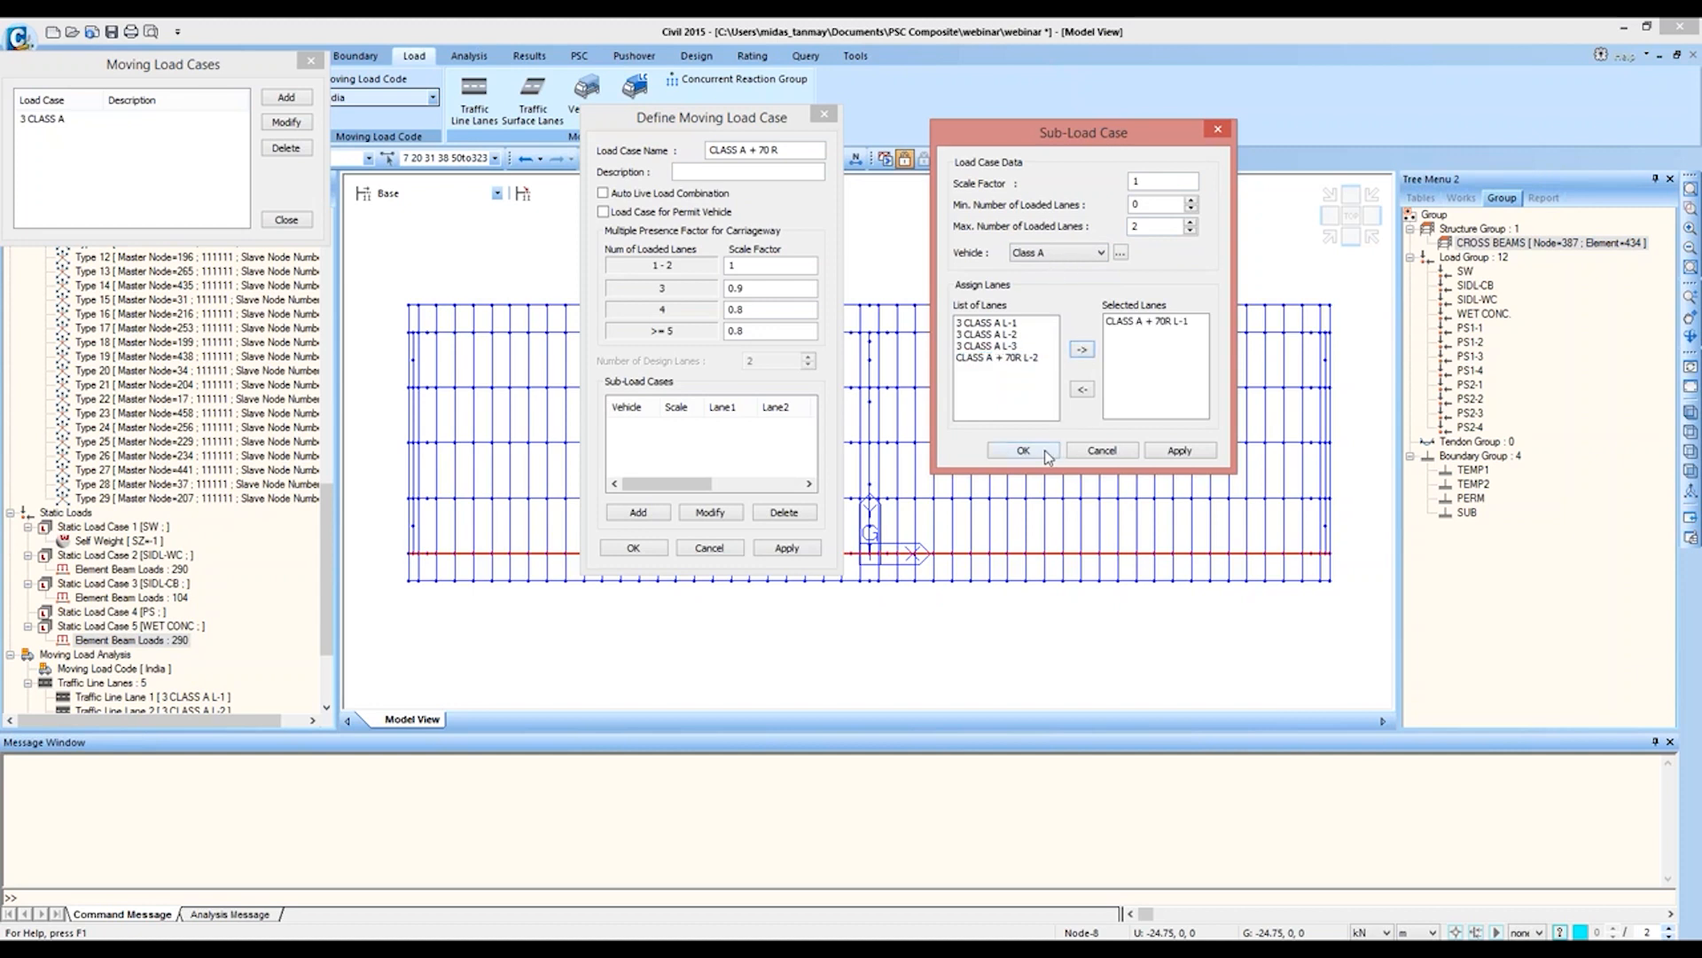
{"action": "left_click", "coordinate": [1045, 454]}
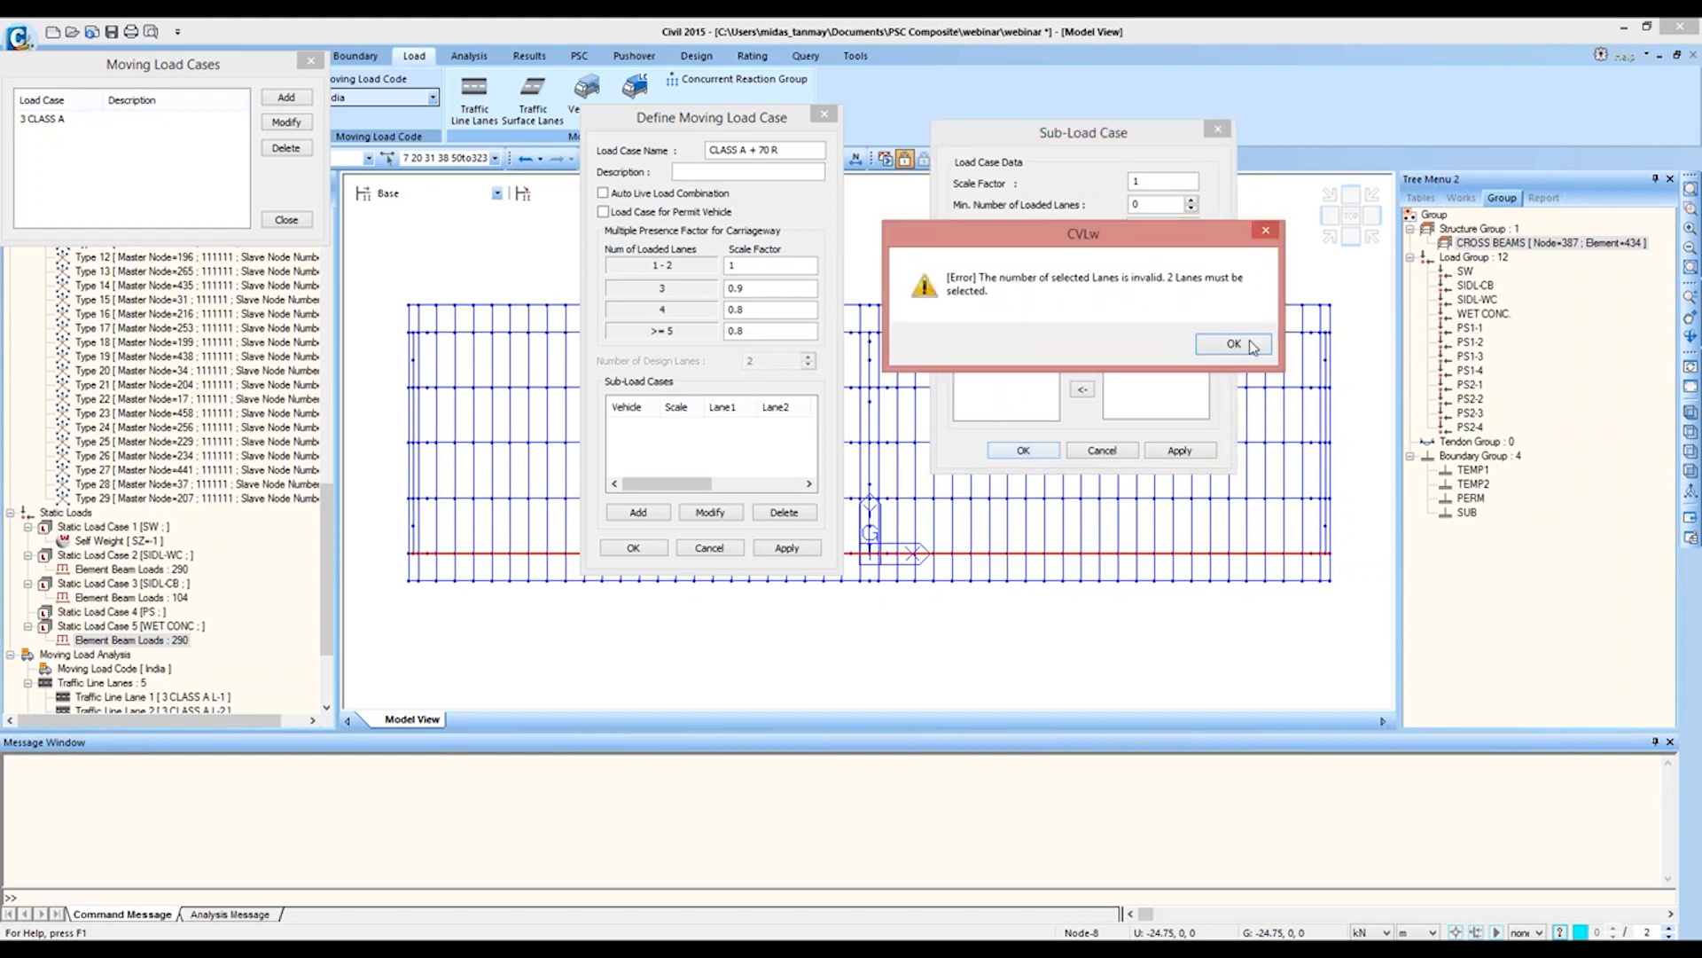
{"action": "left_click", "coordinate": [1251, 346]}
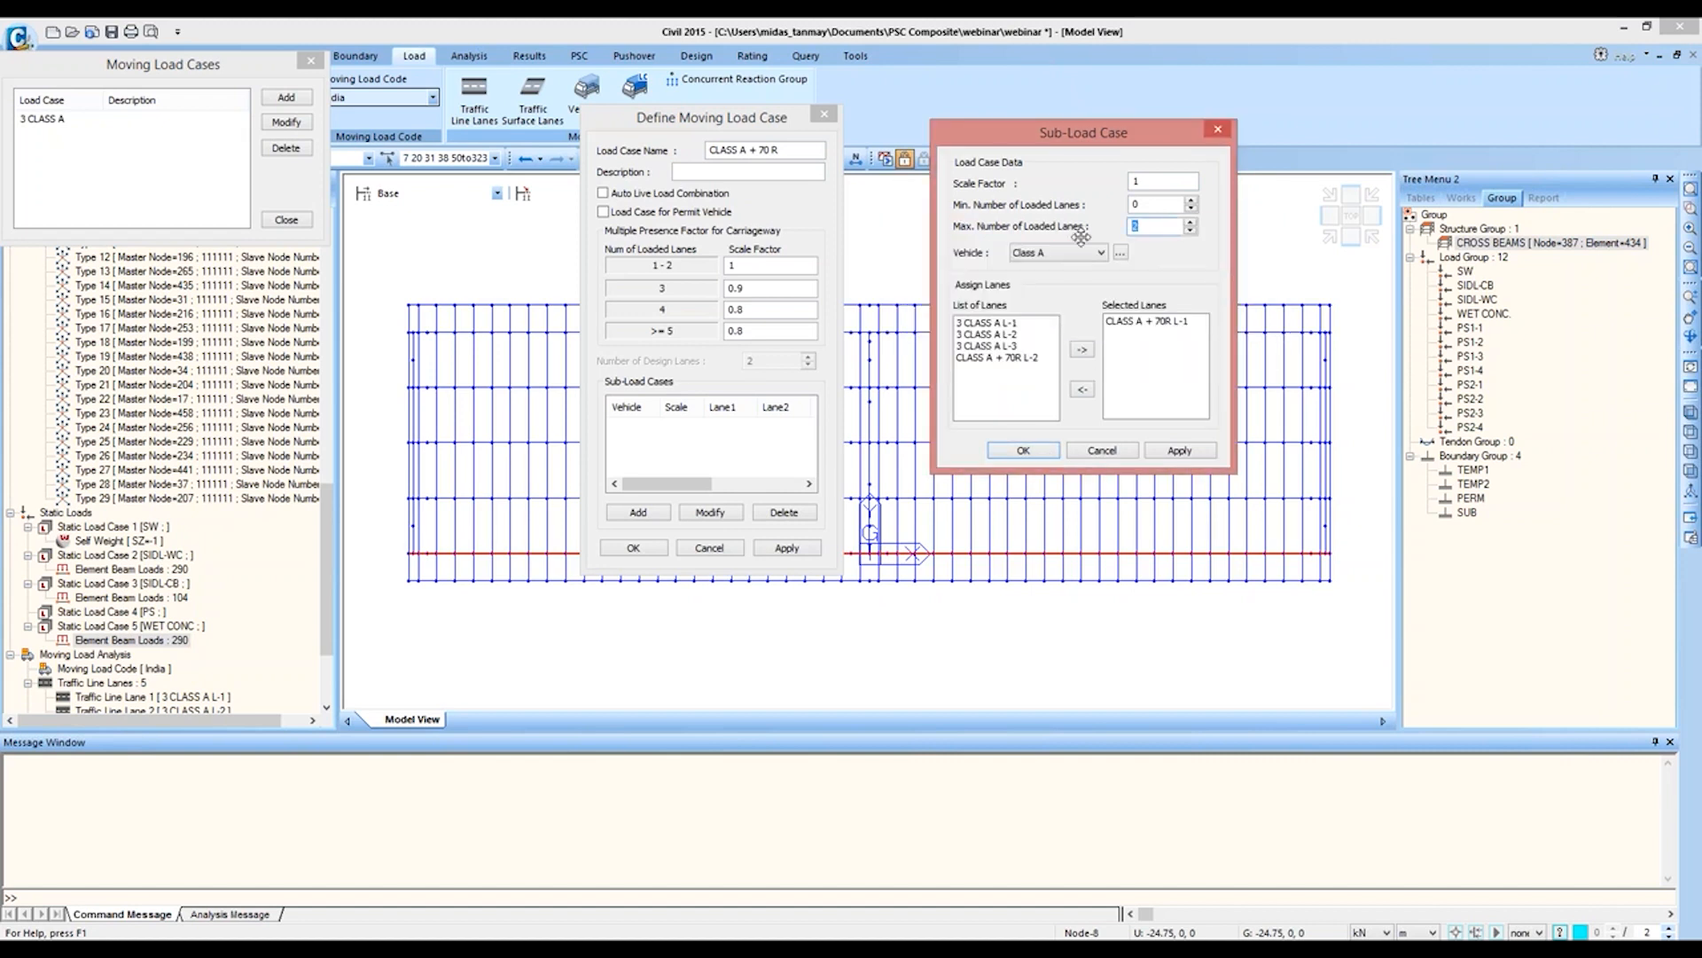
{"action": "type", "text": "1"}
{"action": "left_click", "coordinate": [1023, 451]}
Step: Add a Class 70R sub-load case assigned to lane CLASS A + 70R L-2
{"action": "left_click", "coordinate": [638, 513]}
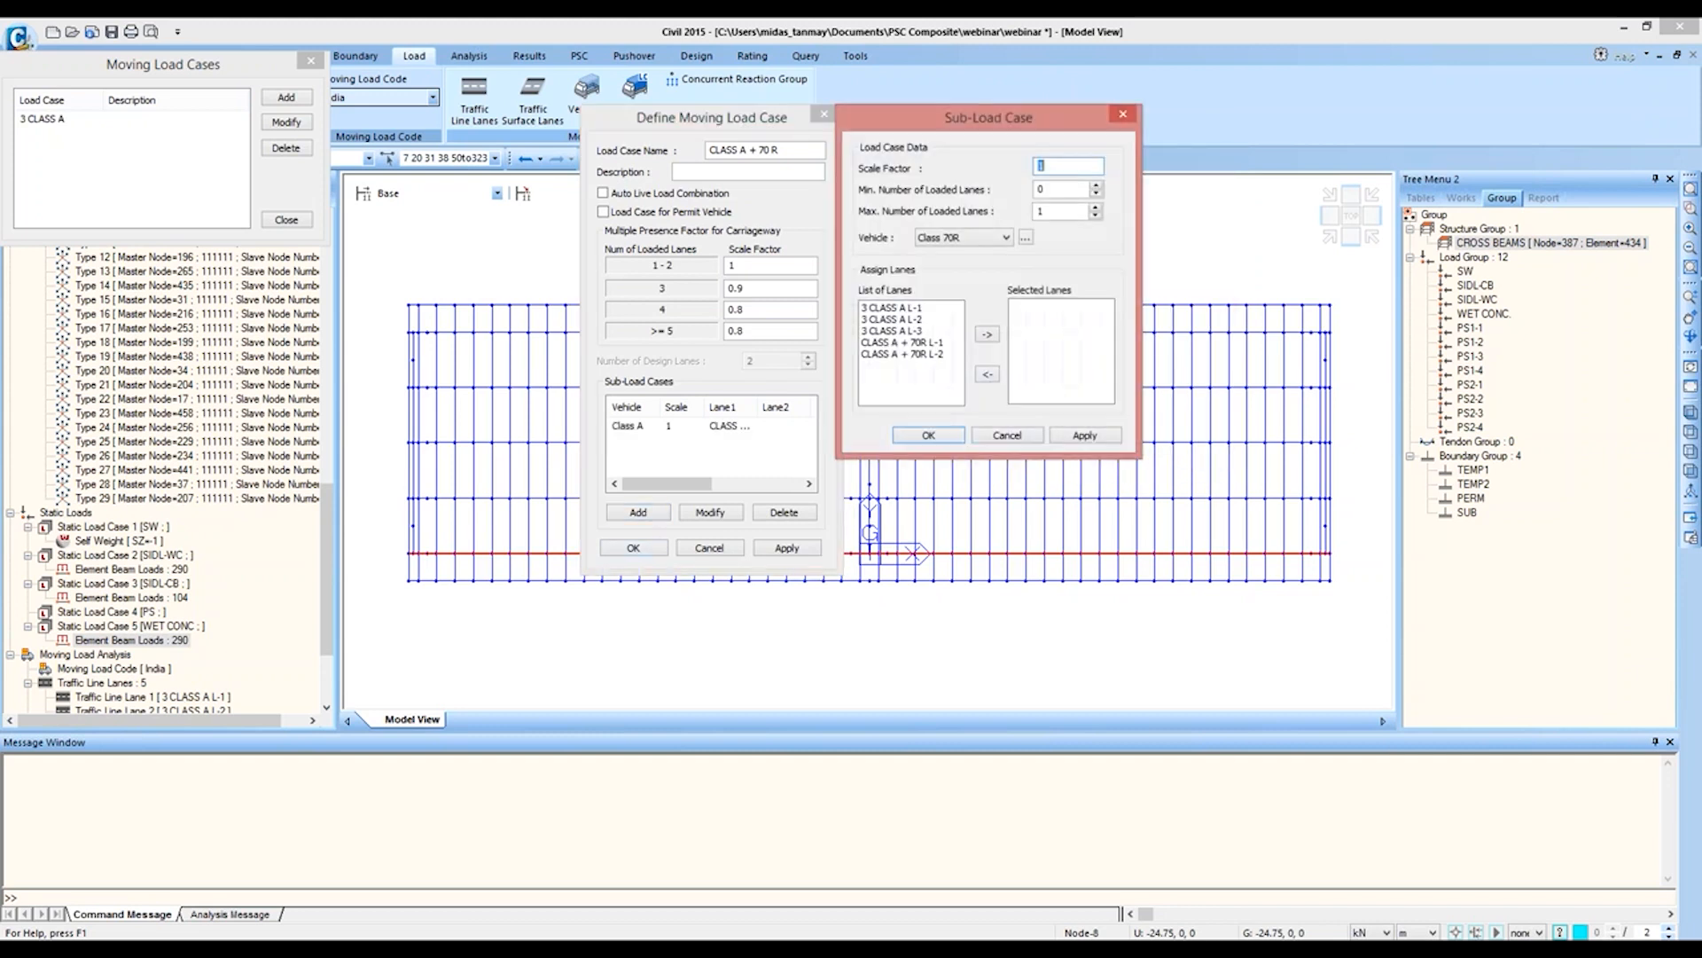
{"action": "left_click", "coordinate": [909, 354]}
{"action": "left_click", "coordinate": [987, 334]}
{"action": "left_click", "coordinate": [928, 435]}
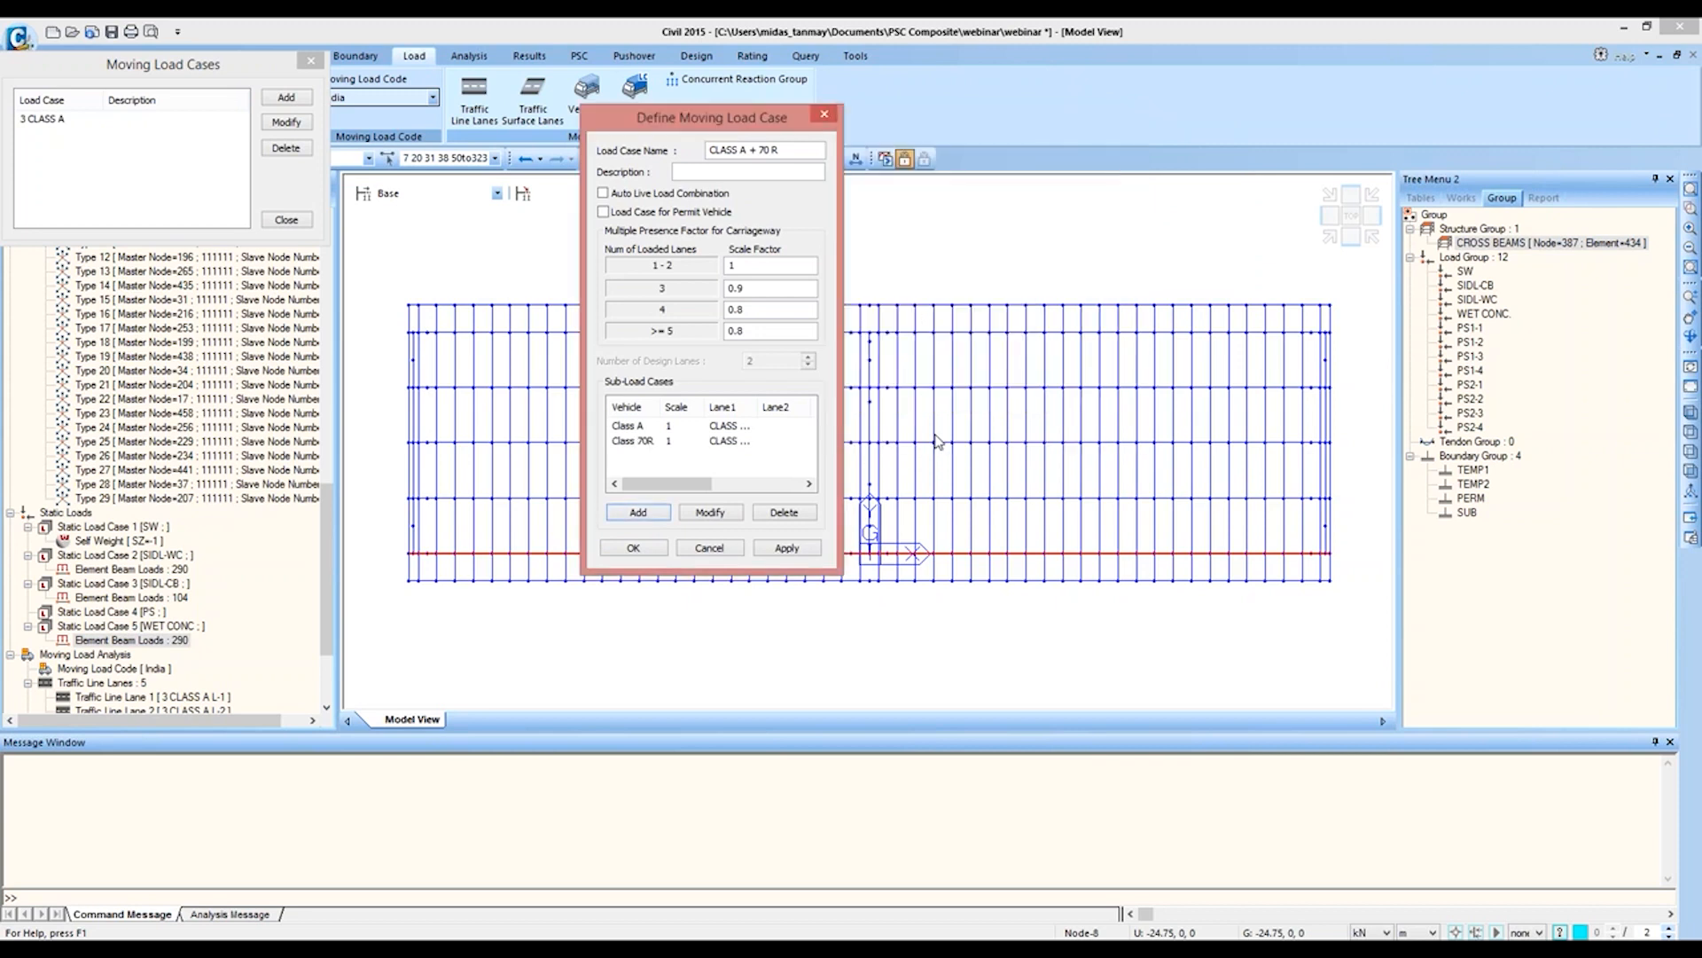
Step: Widen the Lane1 column to check the assigned lanes, then save the CLASS A + 70 R load case and close the case list
{"action": "left_click_drag", "start_coordinate": [704, 407], "coordinate": [796, 407]}
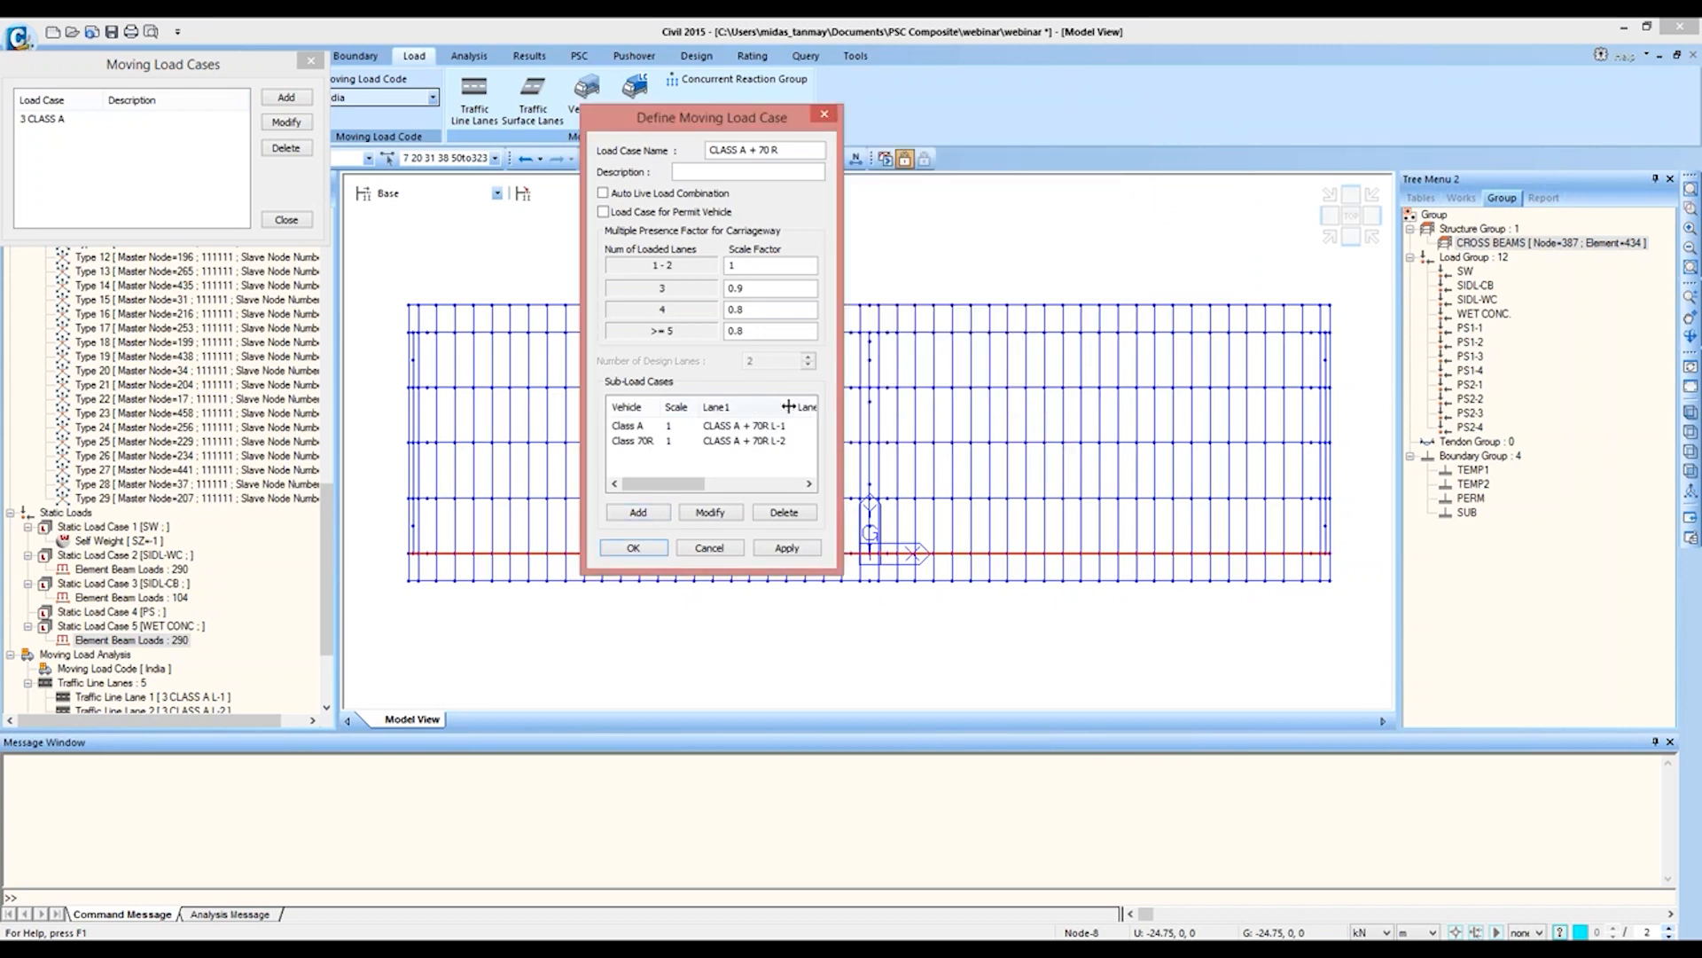
{"action": "left_click", "coordinate": [633, 548]}
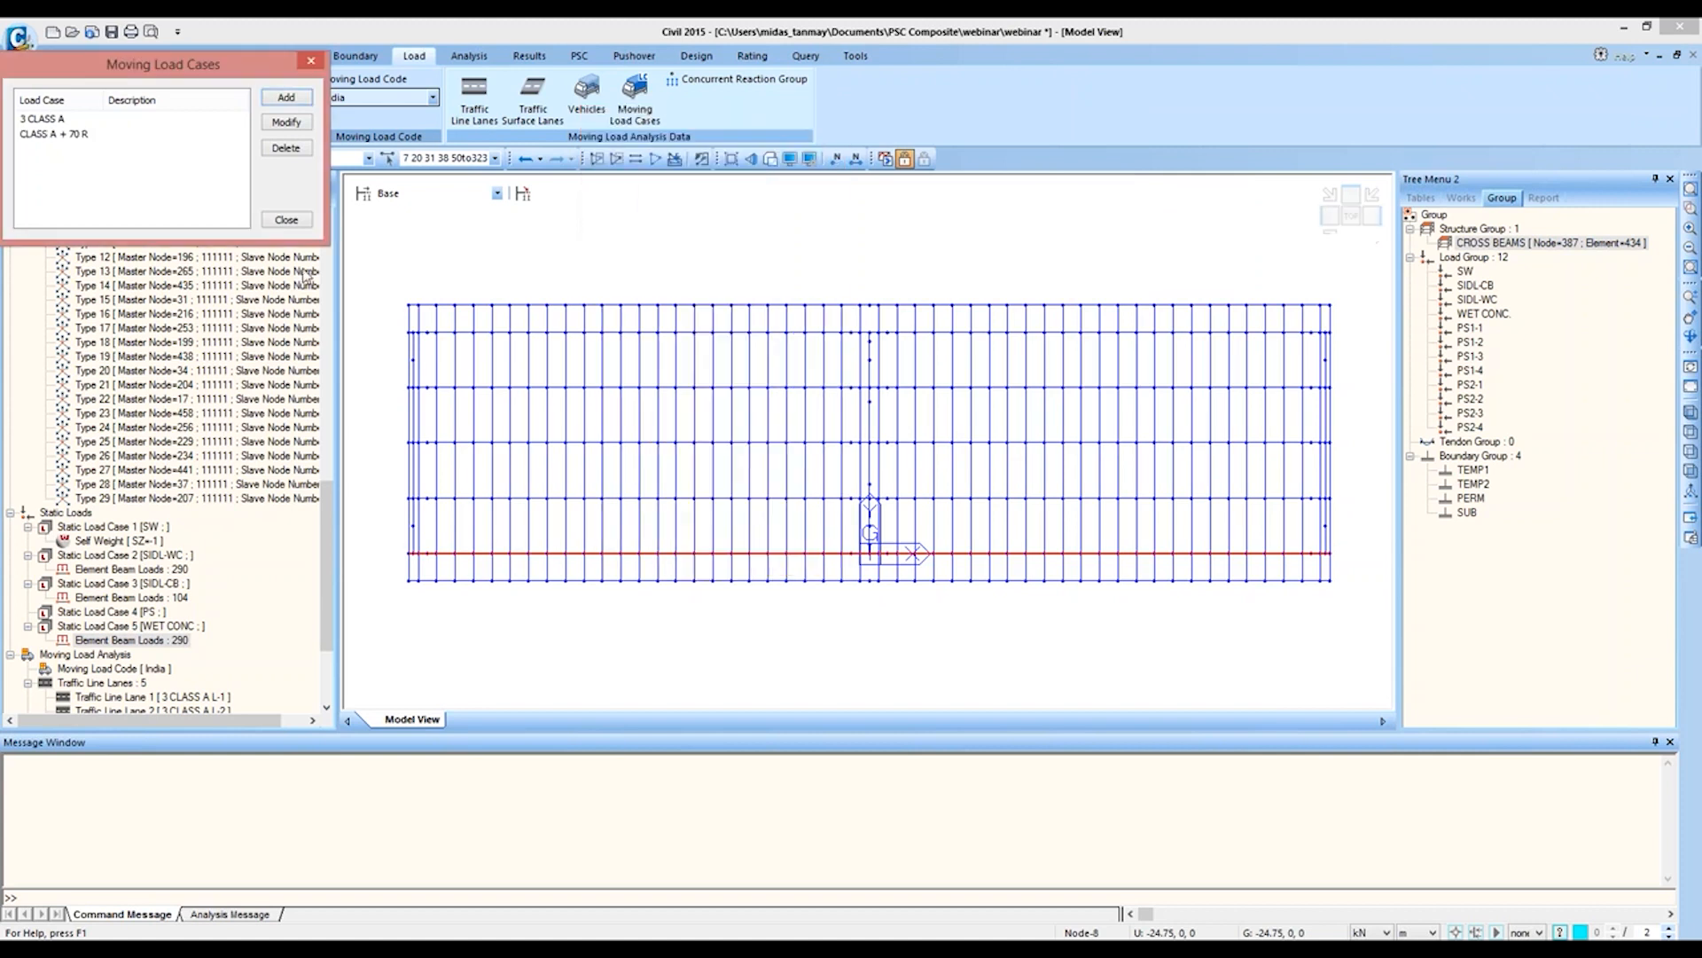
{"action": "left_click", "coordinate": [285, 219]}
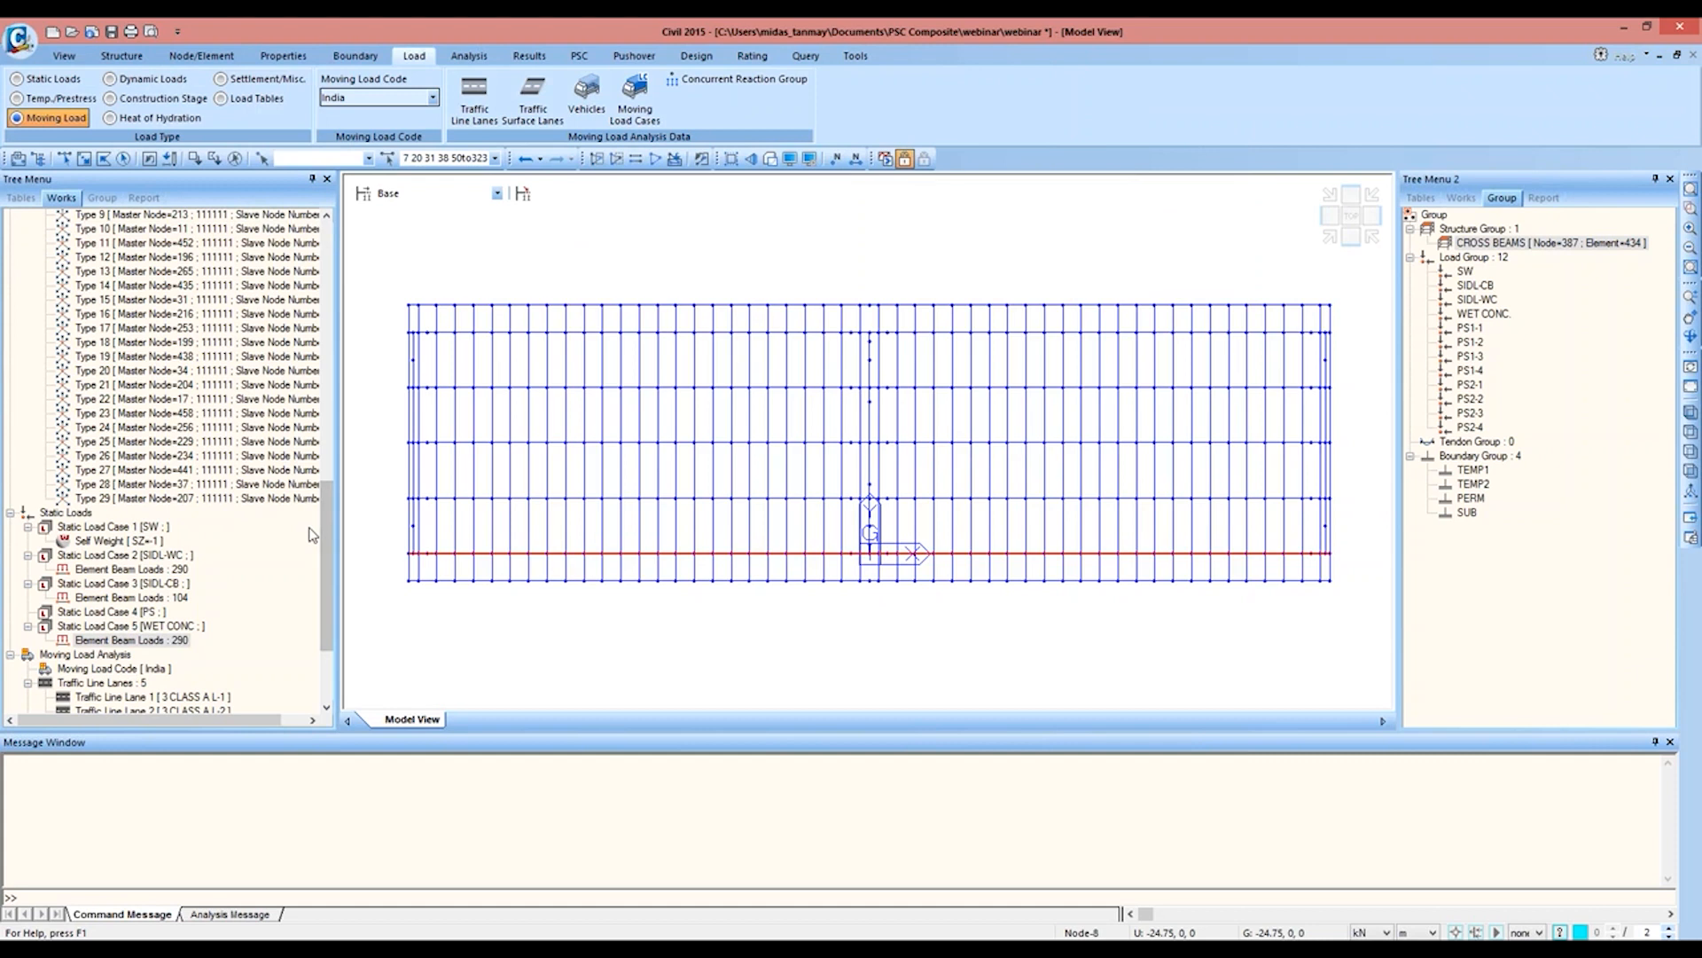
Step: Review the moving load analysis entries in the works tree and switch to the Construction Stages slide in PowerPoint
{"action": "left_click_drag", "start_coordinate": [323, 529], "coordinate": [342, 647]}
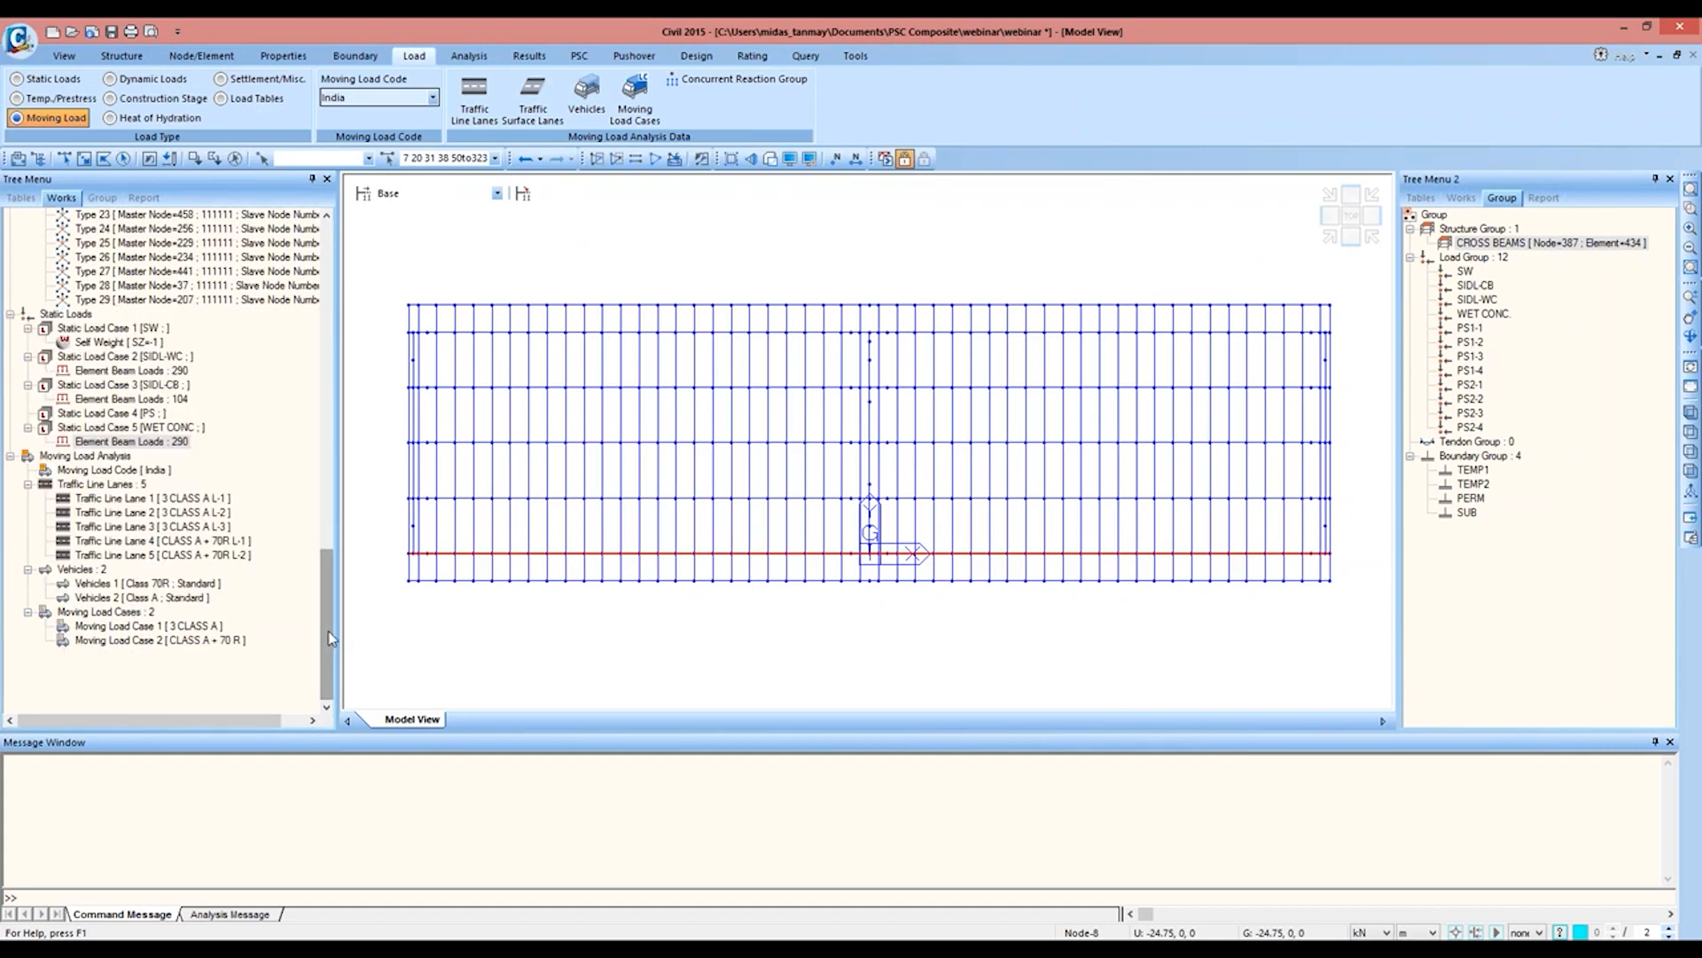
{"action": "left_click_drag", "start_coordinate": [328, 631], "coordinate": [328, 622]}
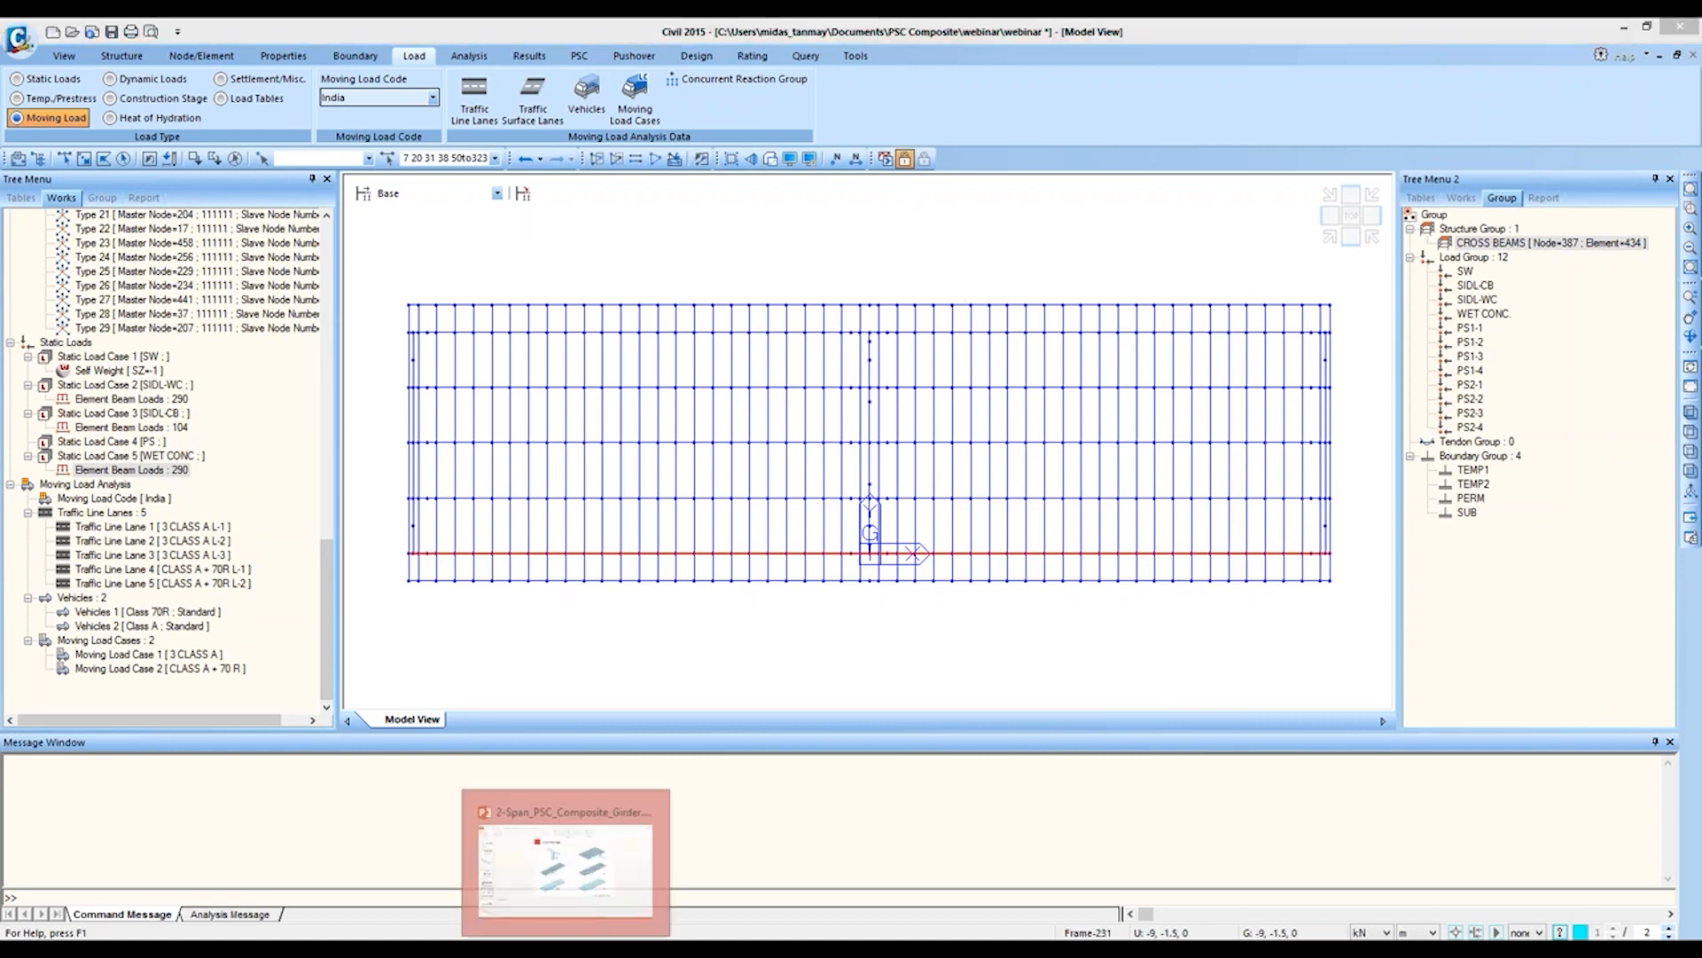
{"action": "left_click", "coordinate": [566, 949]}
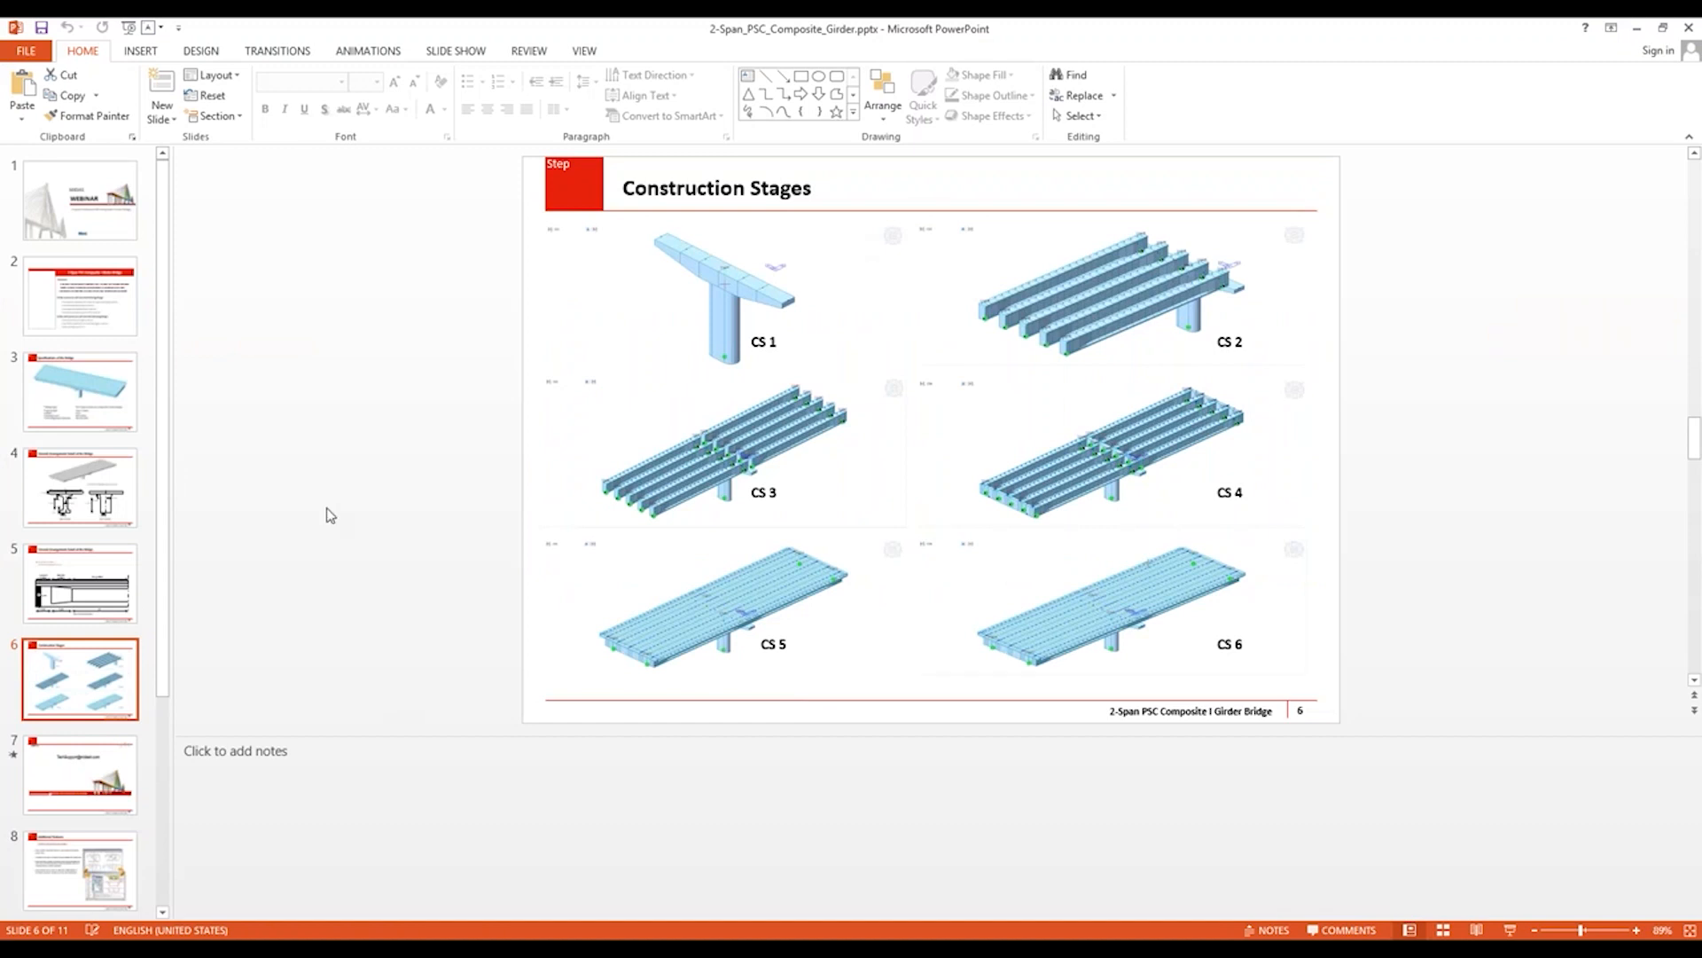